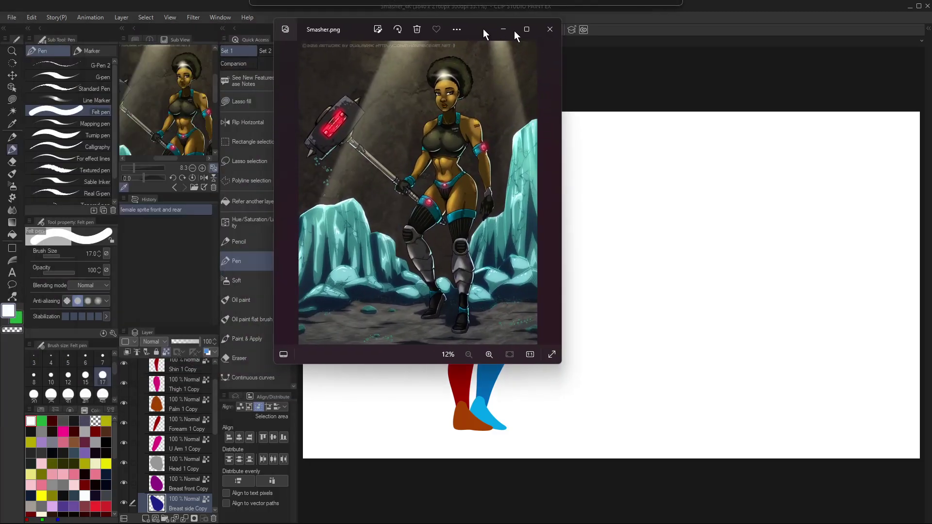
# - Examine the full-body character design in the Smasher.png reference picture at full-window size, and minimize the image viewer
pyautogui.moveTo(514, 31); pyautogui.dragTo(540, 97)
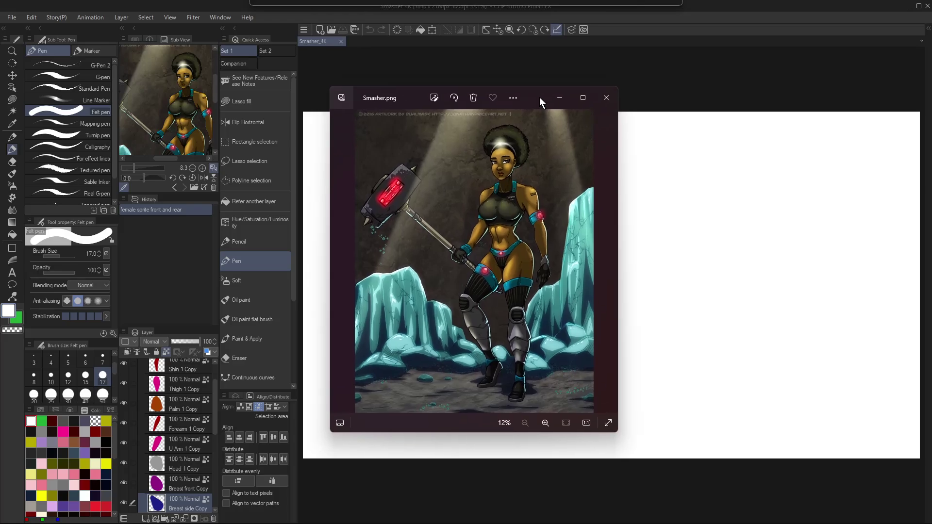
pyautogui.click(583, 98)
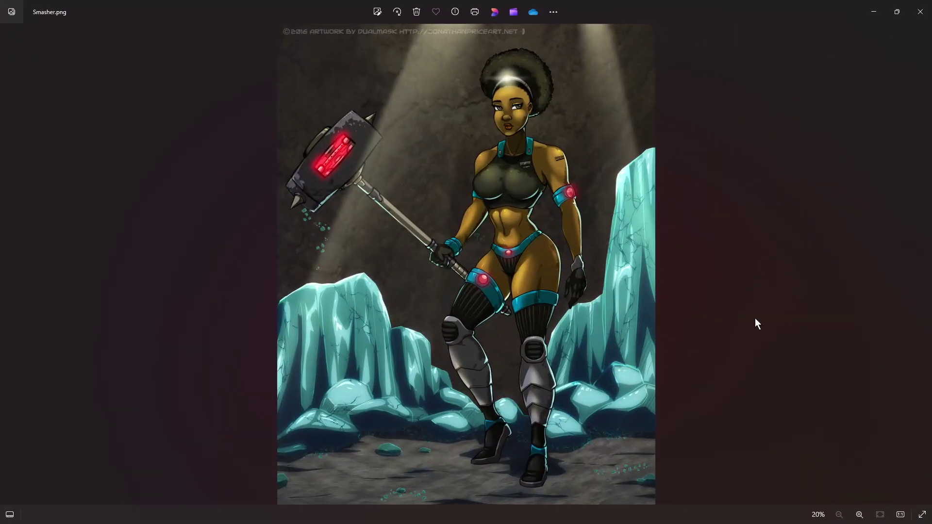
pyautogui.scroll(2, 560, 154)
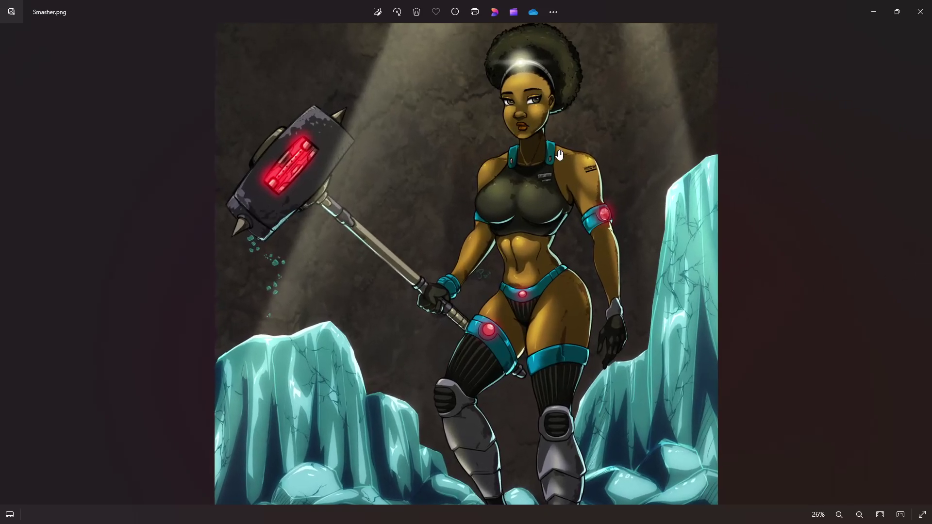
pyautogui.moveTo(563, 304); pyautogui.dragTo(566, 329)
pyautogui.scroll(-1, 557, 325)
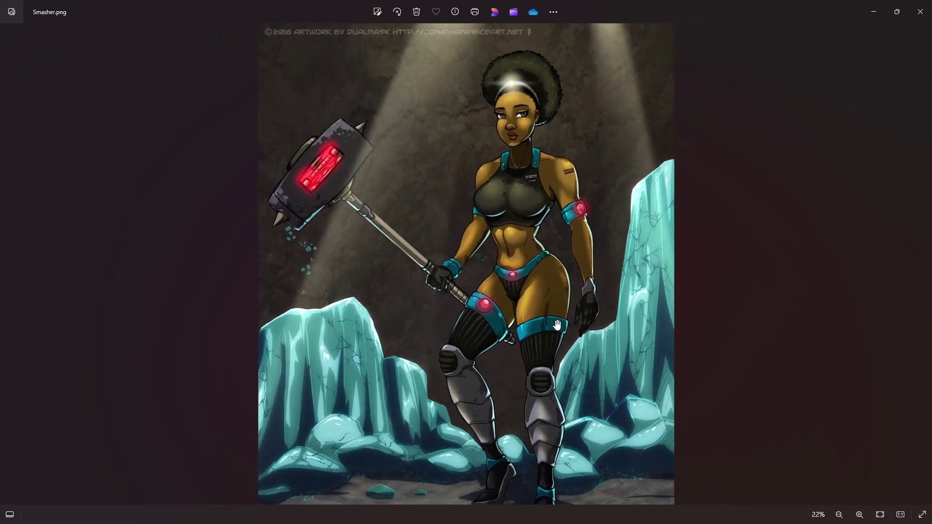
pyautogui.scroll(-1, 557, 324)
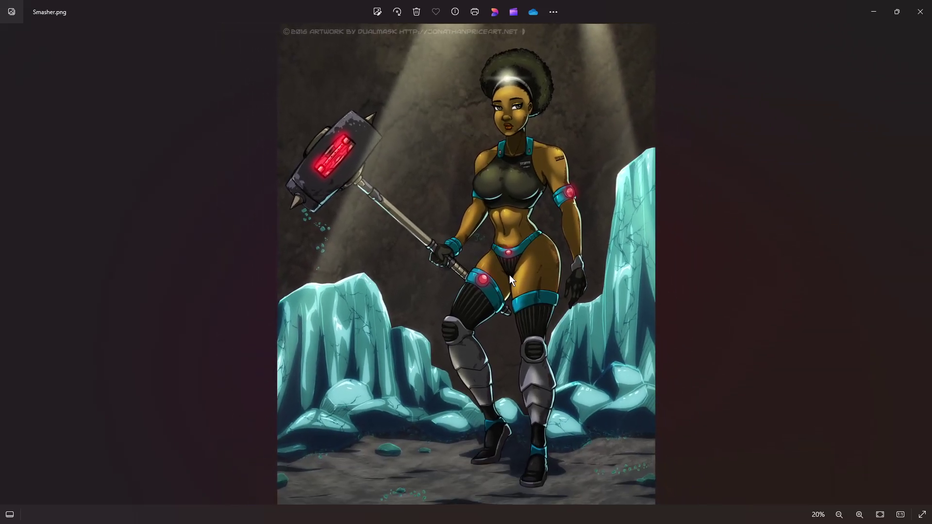
pyautogui.click(897, 12)
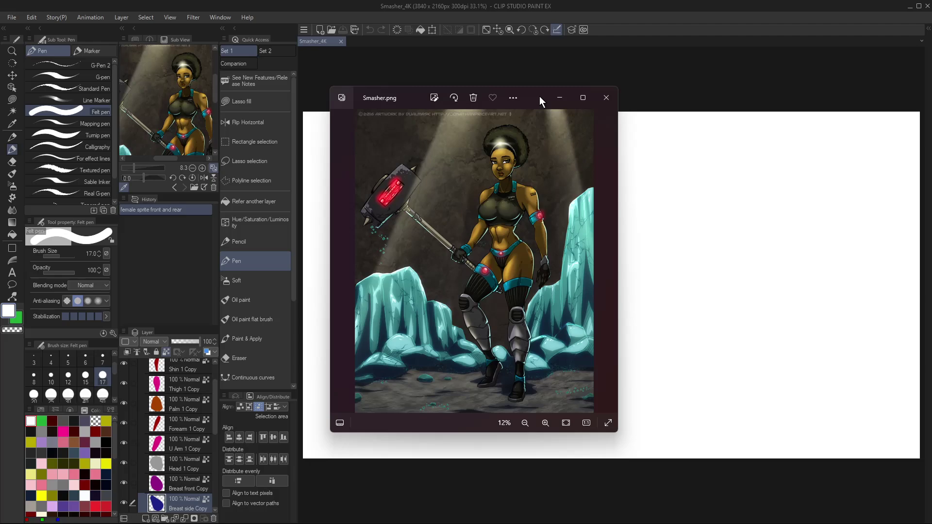
pyautogui.click(560, 98)
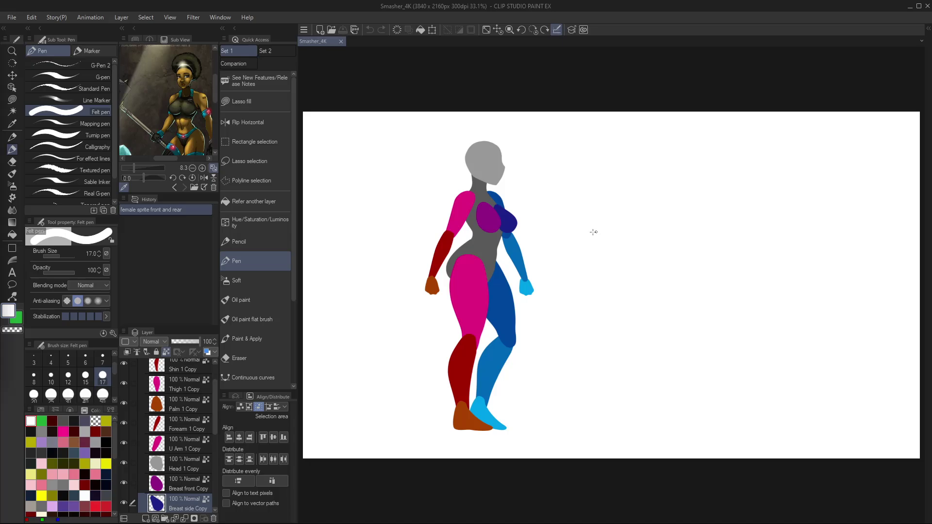
pyautogui.scroll(1, 498, 248)
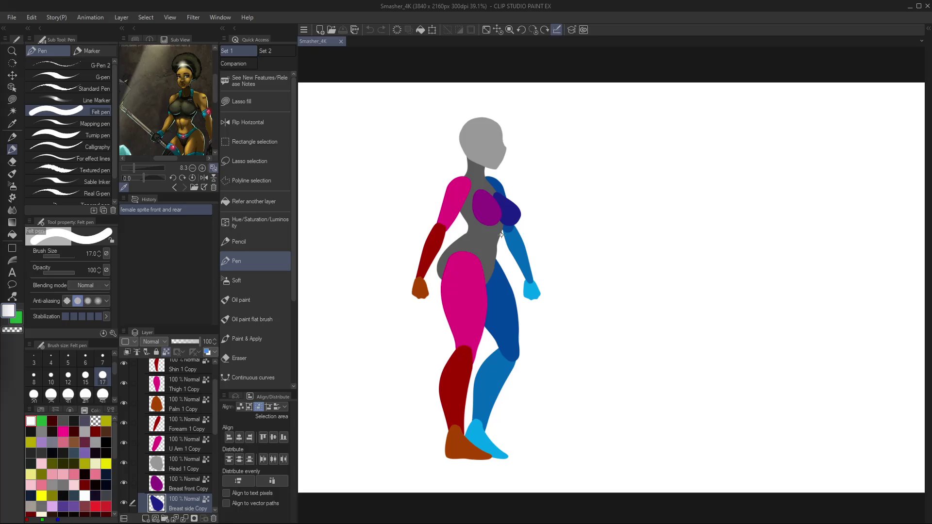
pyautogui.scroll(1, 500, 228)
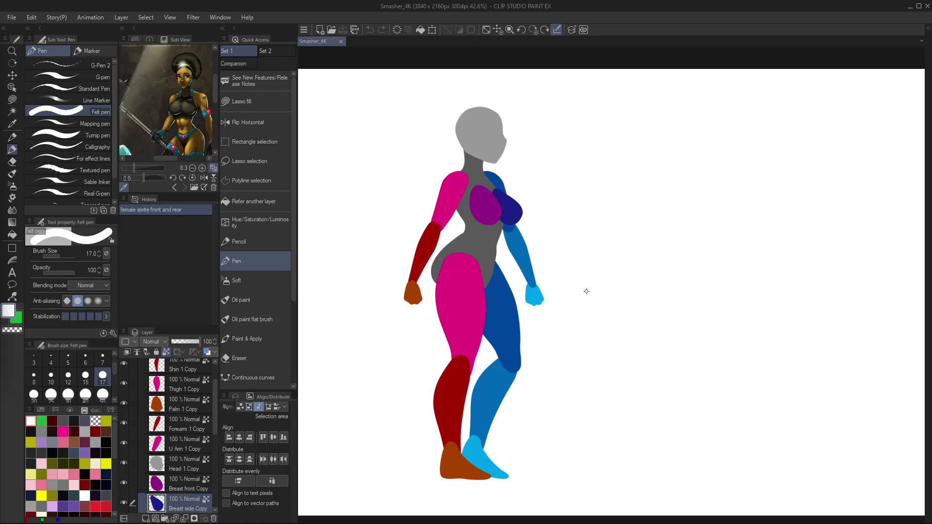
pyautogui.scroll(-1, 589, 278)
pyautogui.scroll(-2, 590, 276)
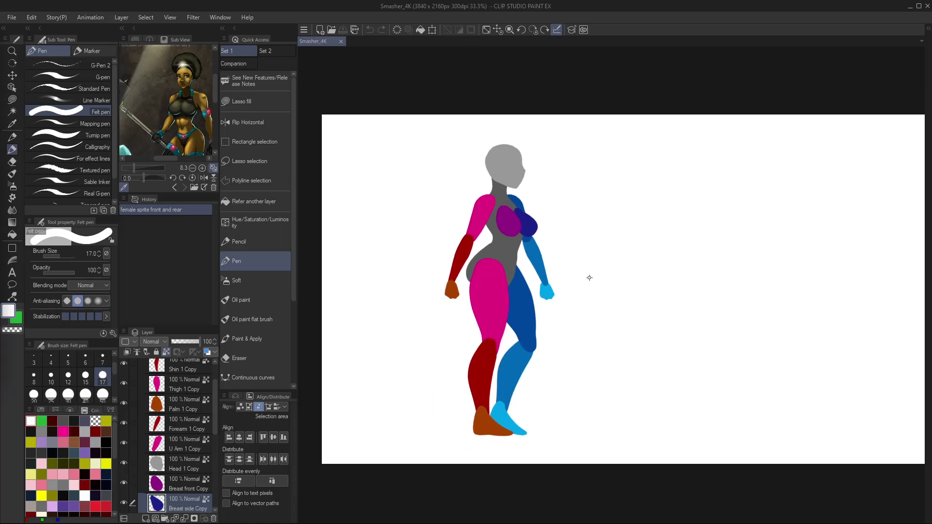
pyautogui.scroll(1, 590, 275)
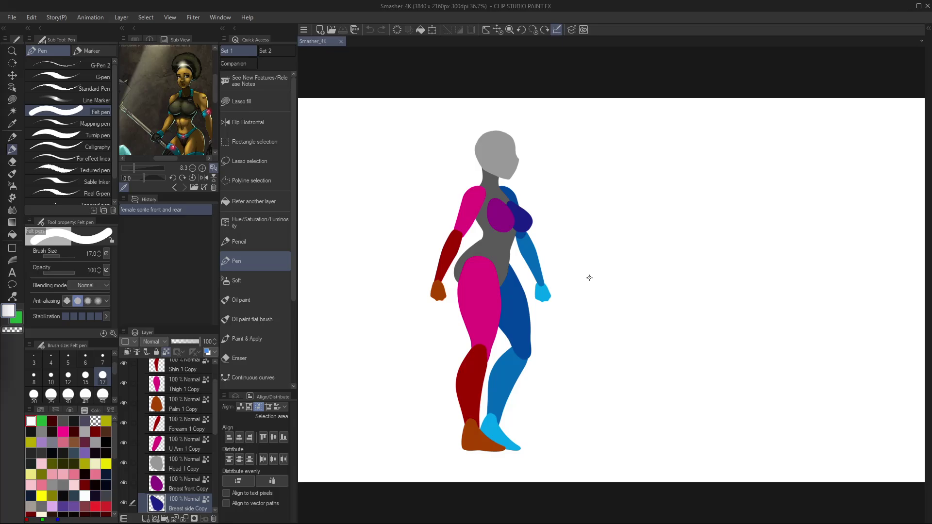
# - Open the recent file WL Sprite 1080p.psd to look at the finished sprite parts, and close it again
pyautogui.click(15, 17)
pyautogui.moveTo(63, 65)
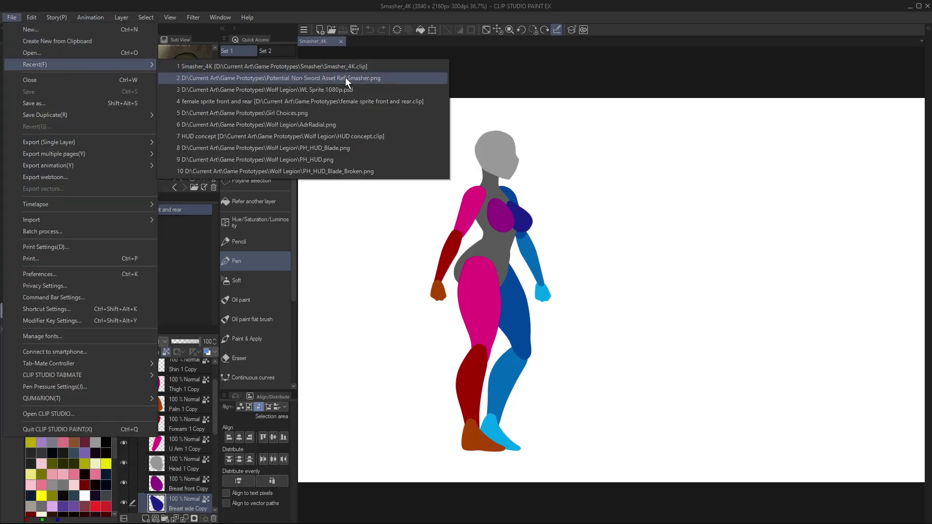
pyautogui.click(403, 87)
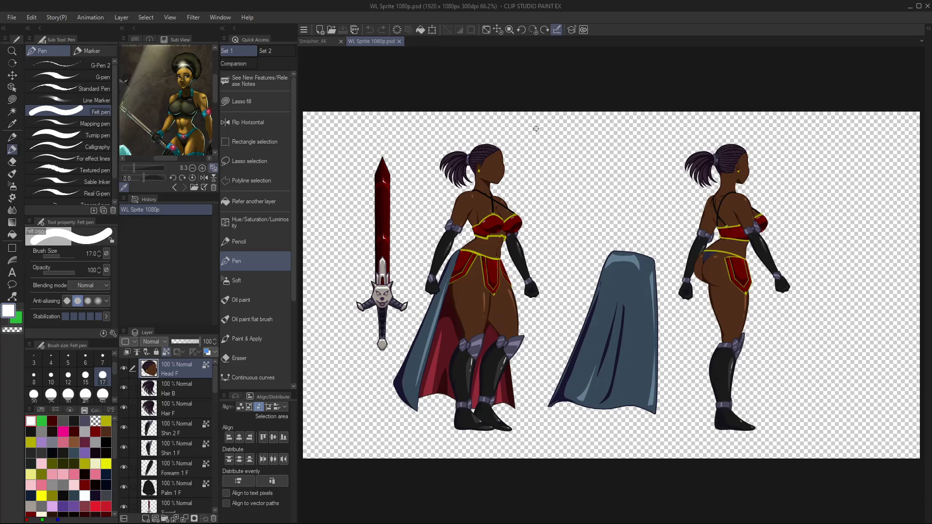
pyautogui.click(400, 41)
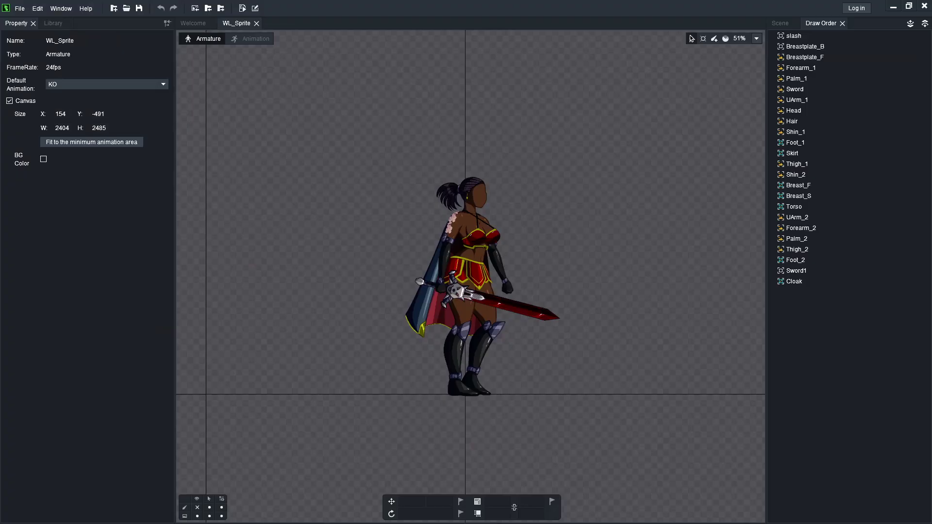
# - In the animation editor with the WL_Sprite armature, switch to animation mode and preview the idle animation
pyautogui.click(255, 38)
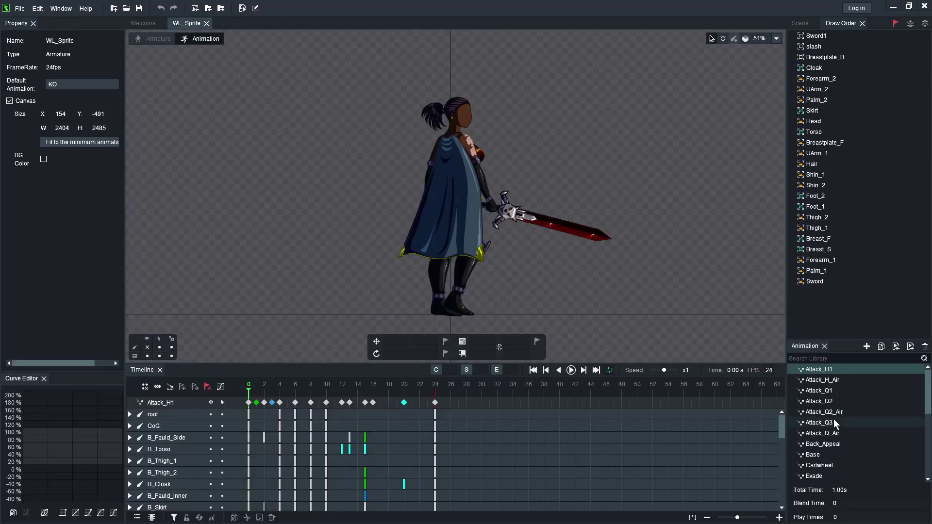
pyautogui.scroll(-5, 834, 419)
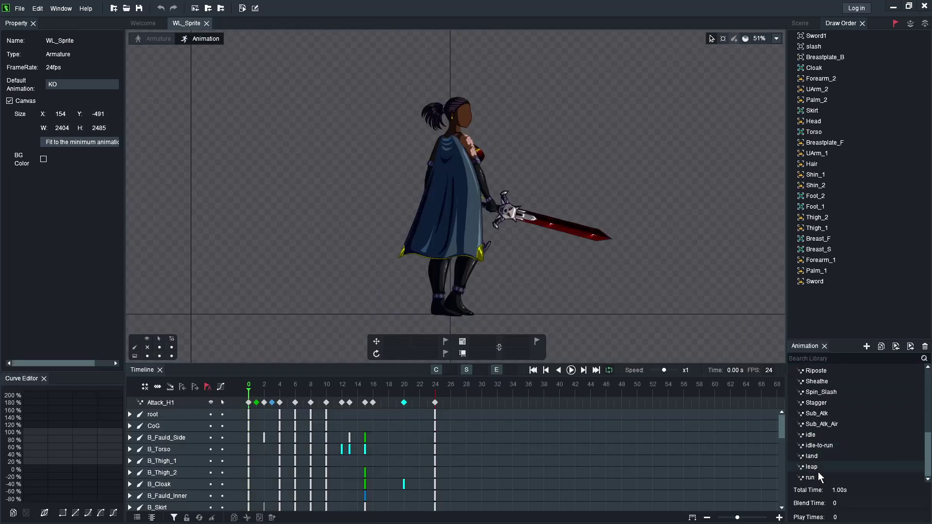
pyautogui.click(808, 435)
pyautogui.click(572, 370)
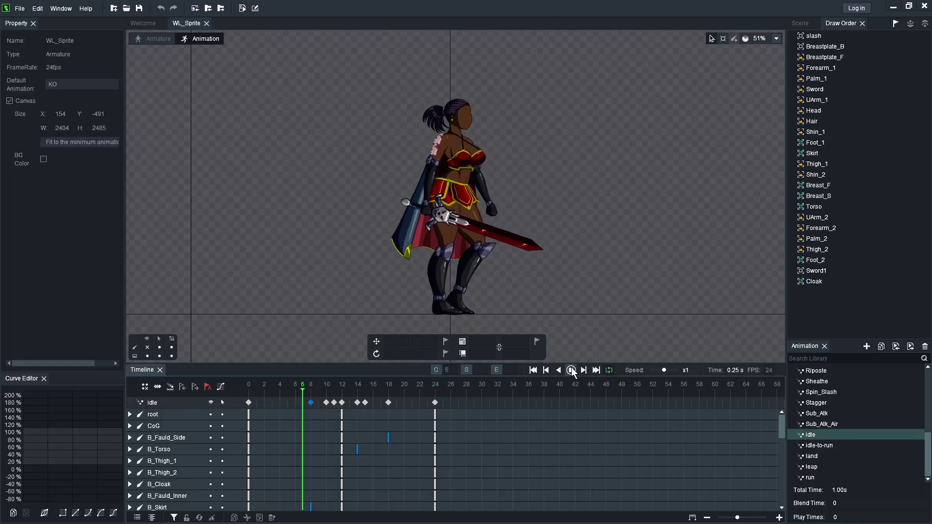
pyautogui.click(571, 370)
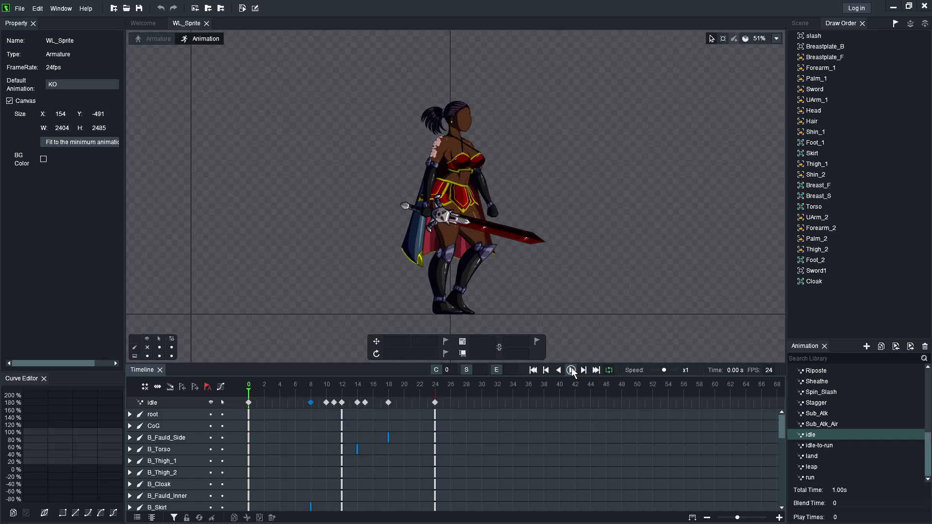
# - Preview the run animation of the WL_Sprite armature and return to the Smasher_4K canvas
pyautogui.click(811, 478)
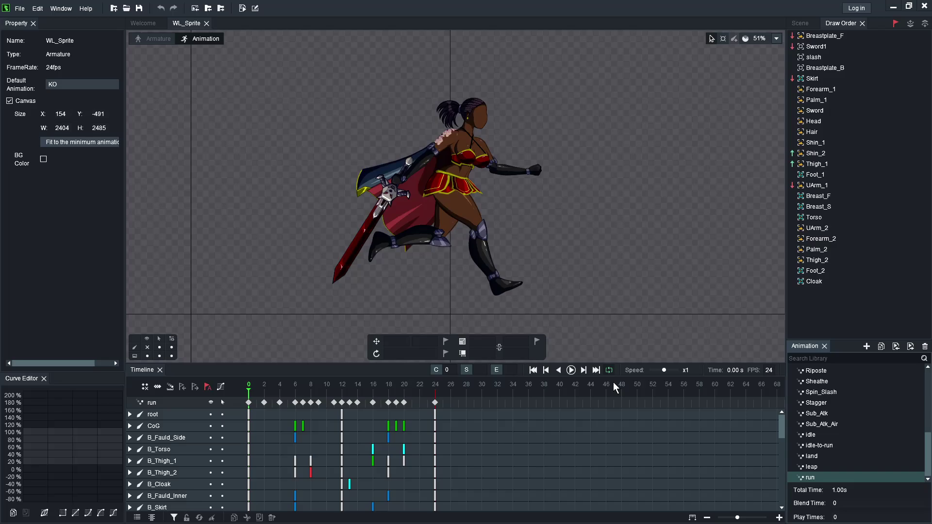
pyautogui.click(572, 370)
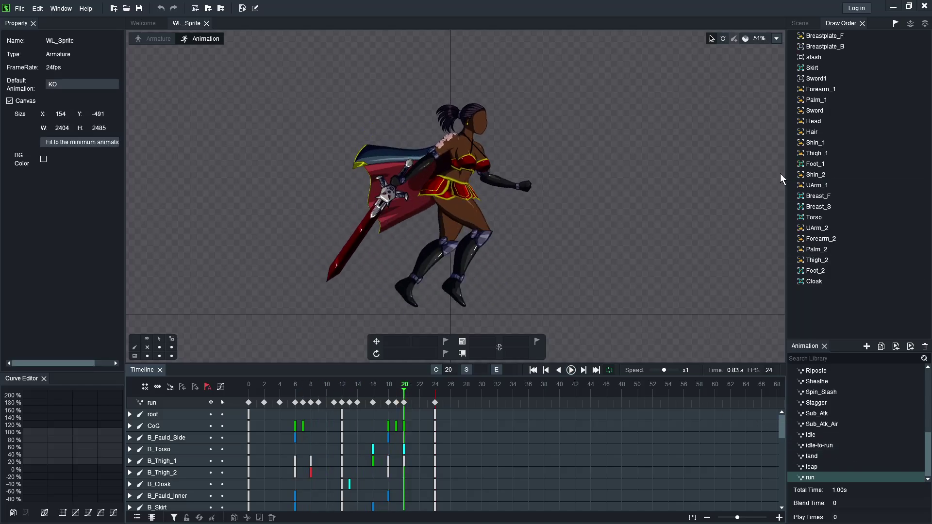
pyautogui.click(924, 7)
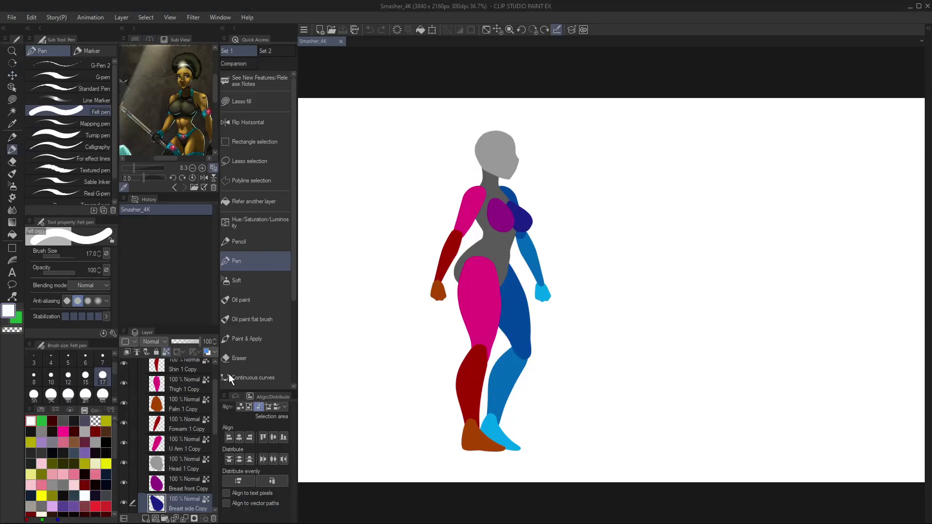
# - Undock the Sub View reference window, enlarge it to show the whole Smasher picture, and place it clear of the mannequin
pyautogui.click(193, 169)
pyautogui.moveTo(215, 101); pyautogui.dragTo(222, 108)
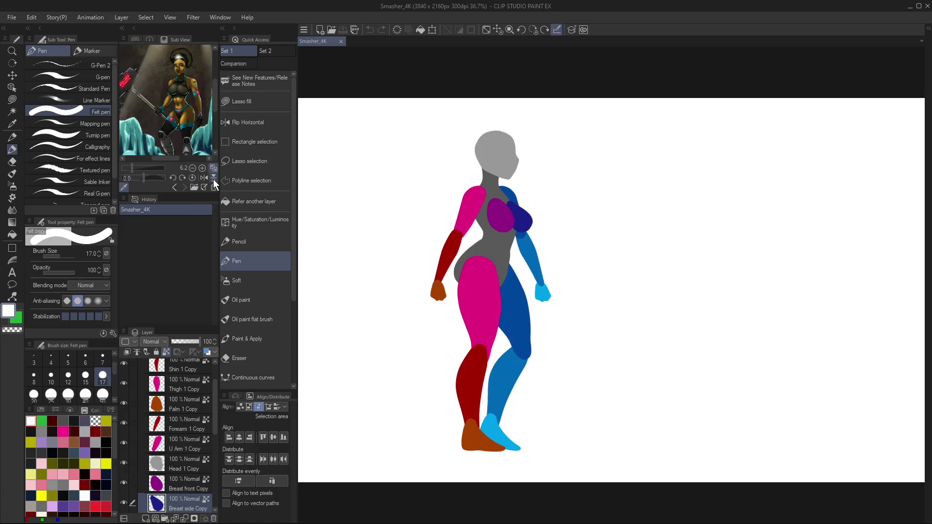
pyautogui.moveTo(178, 40); pyautogui.dragTo(787, 84)
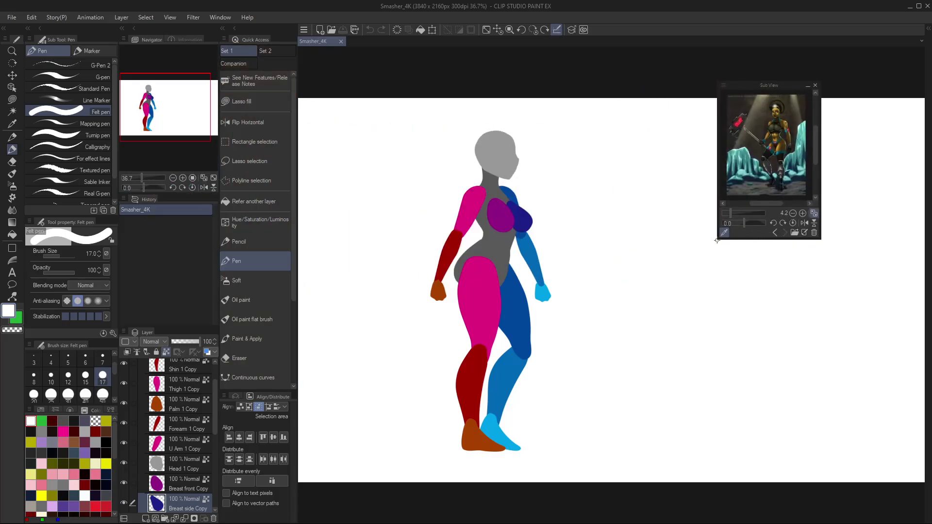
pyautogui.moveTo(717, 240); pyautogui.dragTo(598, 405)
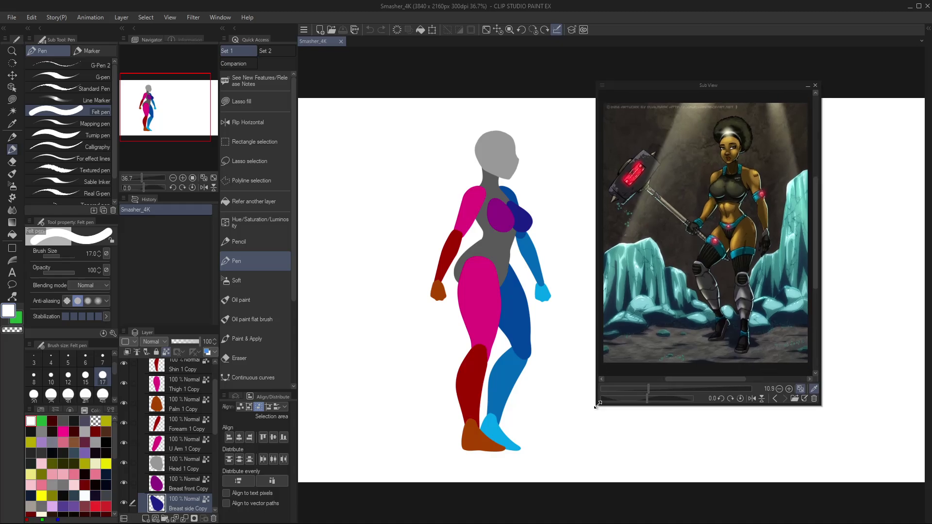
pyautogui.moveTo(728, 87); pyautogui.dragTo(828, 58)
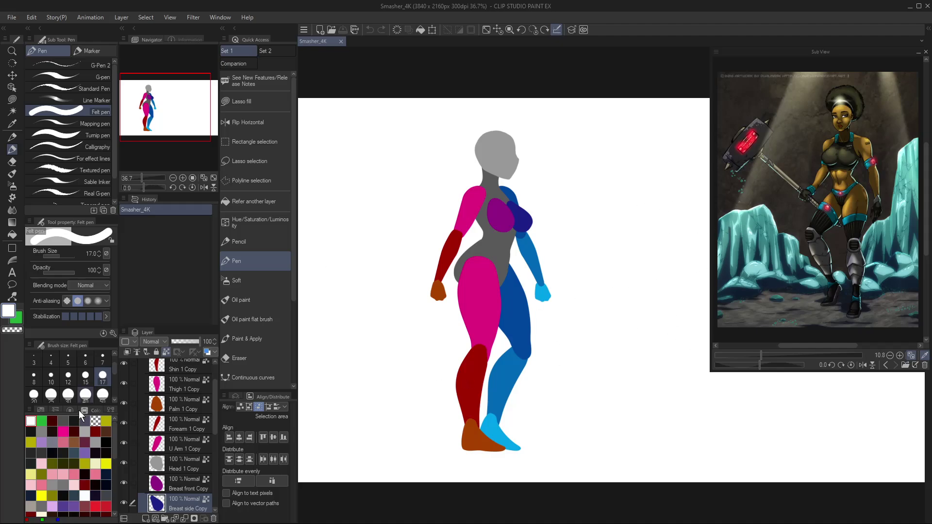
# - Add two new raster layers above the collapsed Folder 1 Copy group and switch to the Pencil tool
pyautogui.moveTo(214, 398)
pyautogui.mouseDown()
pyautogui.moveTo(219, 479)
pyautogui.moveTo(229, 387)
pyautogui.moveTo(226, 377)
pyautogui.moveTo(214, 410)
pyautogui.moveTo(211, 384)
pyautogui.mouseUp()
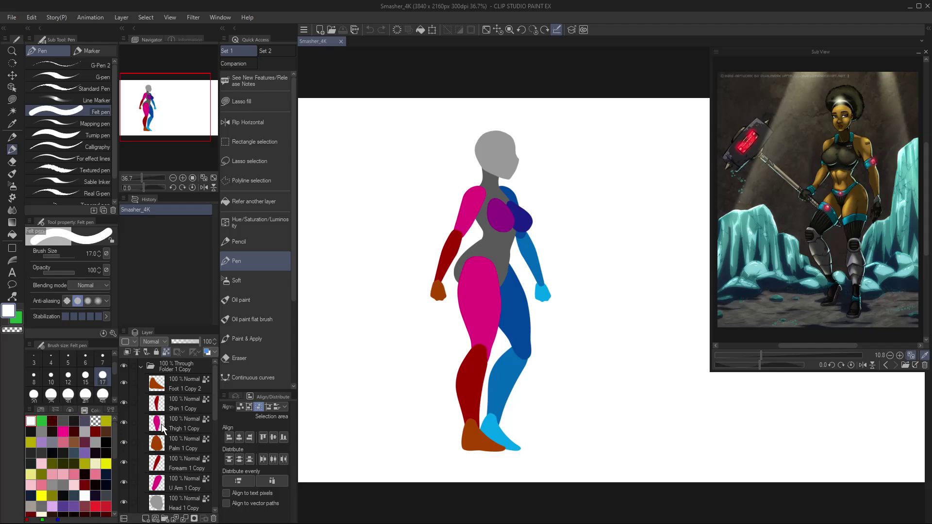
pyautogui.click(141, 367)
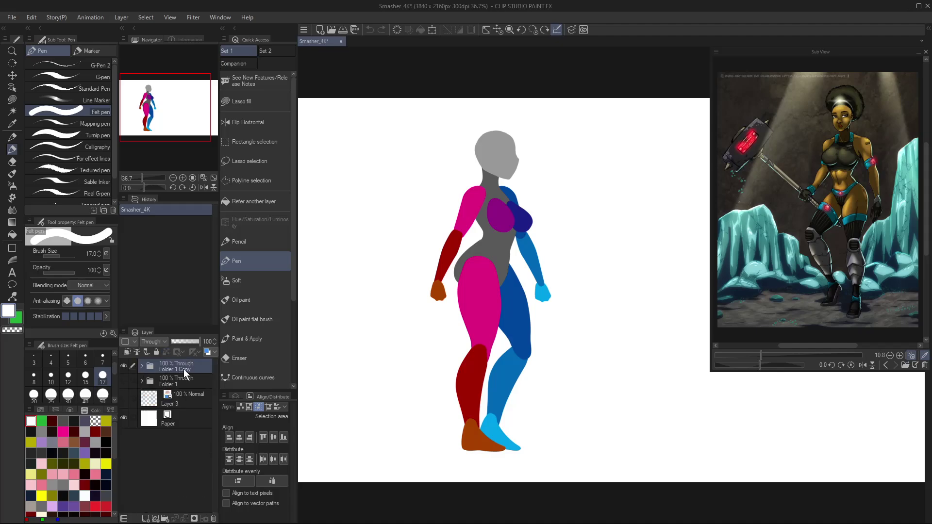
pyautogui.click(146, 519)
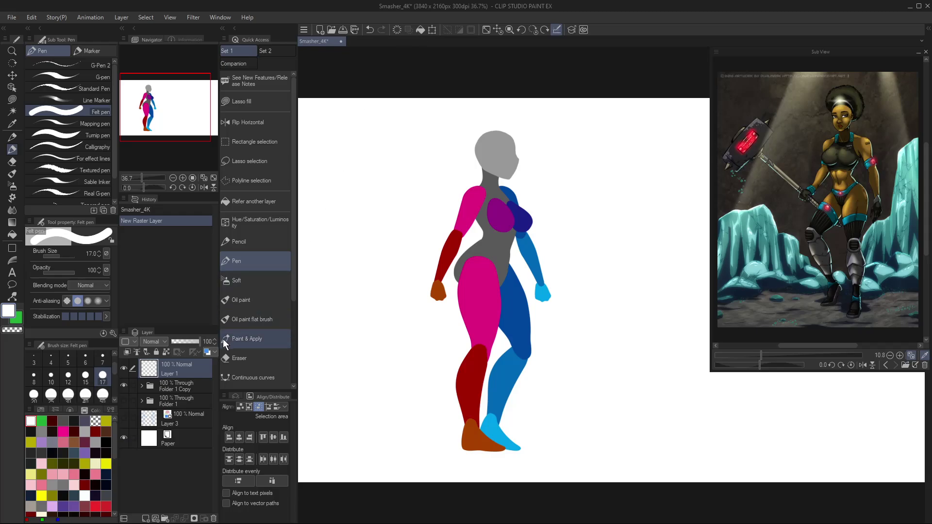
pyautogui.click(263, 240)
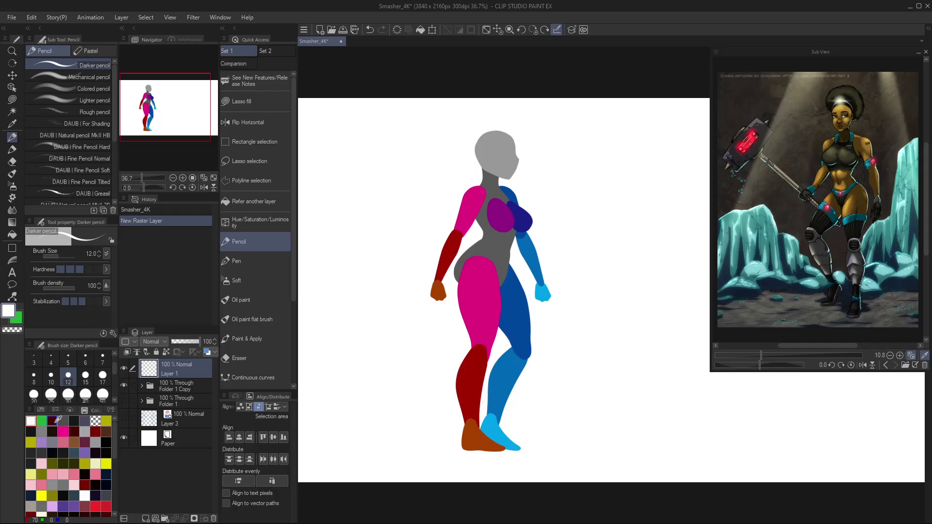
pyautogui.click(146, 518)
# - Fill Layer 1 with white and set its opacity to 50% to fade the mannequin below it
pyautogui.click(185, 394)
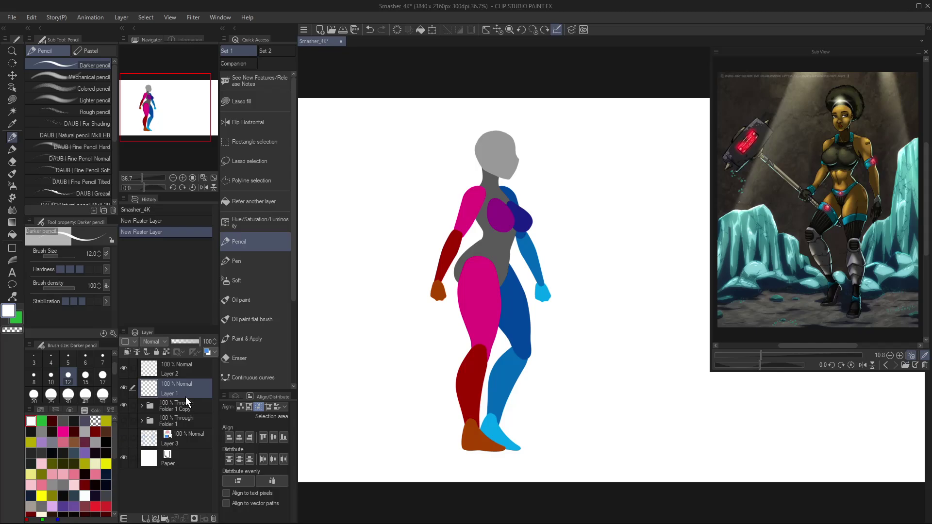
pyautogui.hotkey('alt', 'BackSpace')
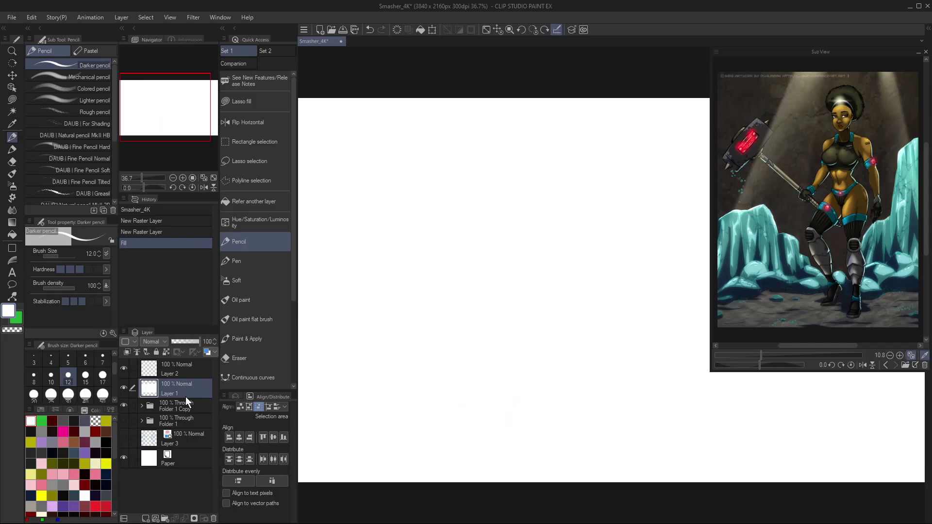
pyautogui.click(207, 342)
pyautogui.write('50')
pyautogui.press('Return')
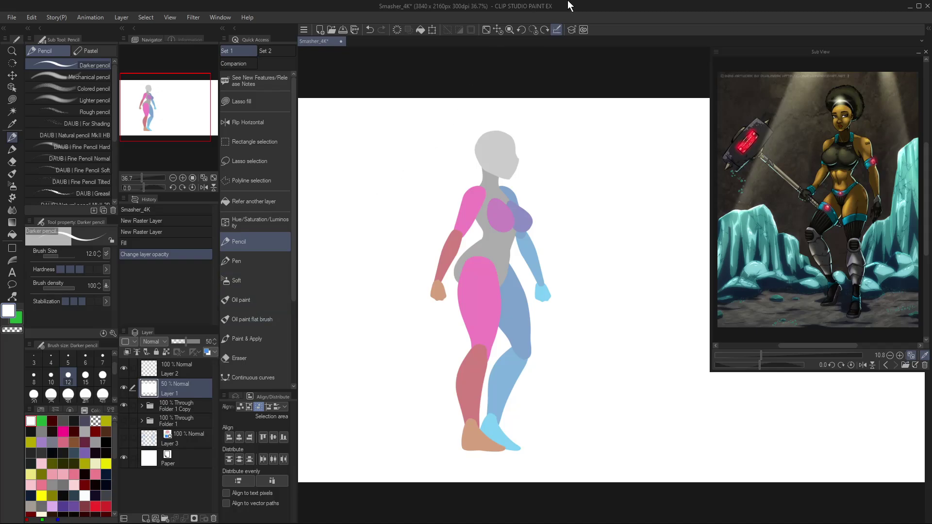
# - Sample a dark teal from the reference picture as the drawing color and set the Darker pencil's brush size to 20
pyautogui.click(53, 420)
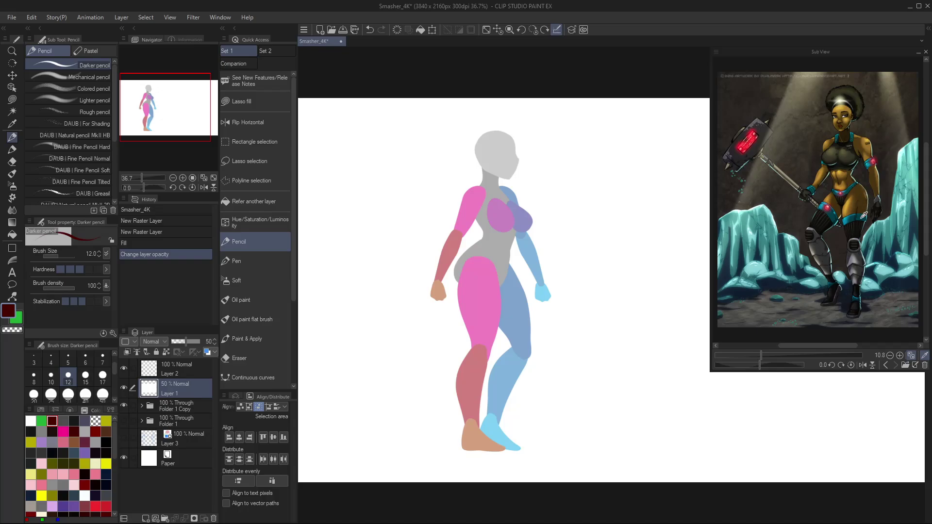
pyautogui.click(855, 217)
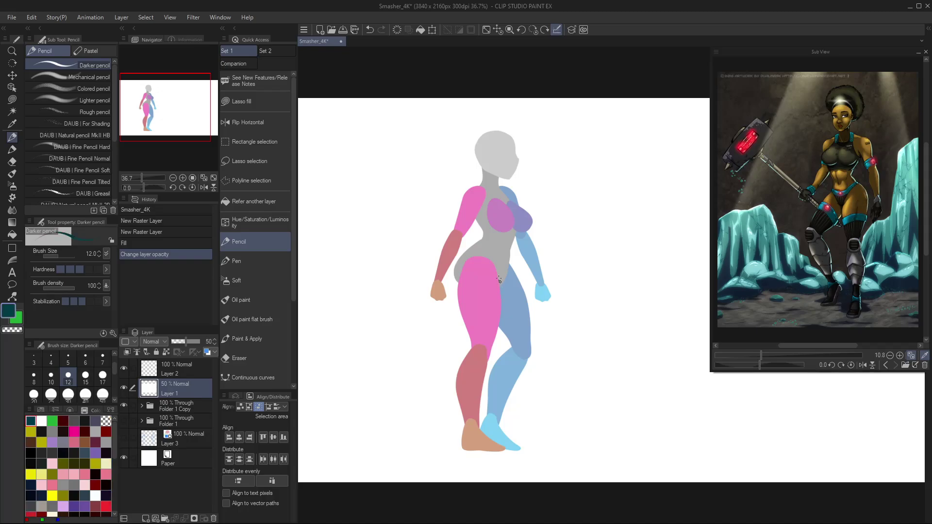
pyautogui.press(']')
pyautogui.press(']')
pyautogui.press(']')
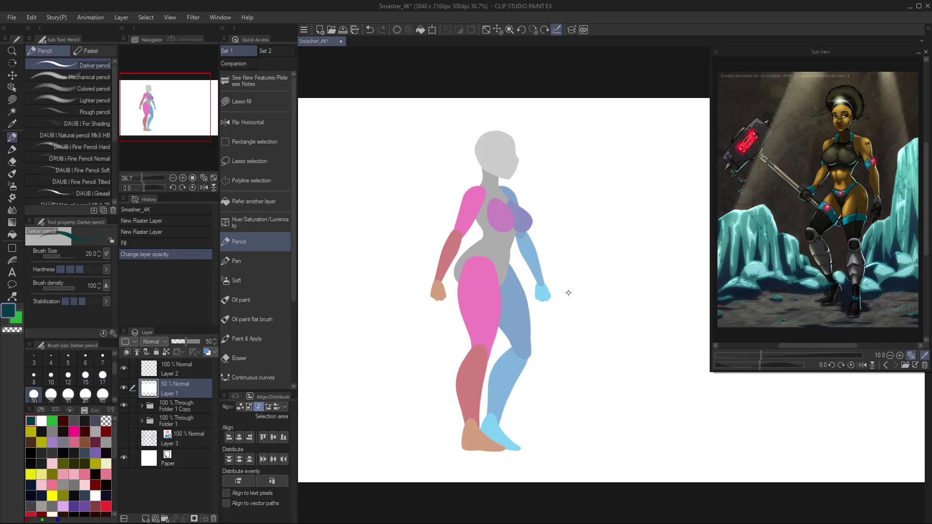
# - Zoom in on the mannequin, enlarge the reference picture to 33.3% showing the character's upper body, and reselect the Pencil tool
pyautogui.moveTo(478, 240); pyautogui.dragTo(491, 277)
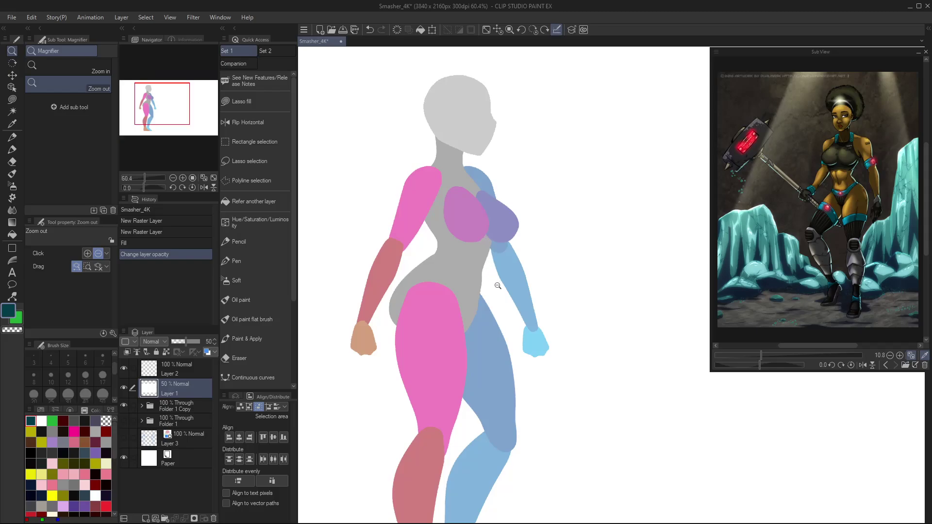
pyautogui.click(900, 356)
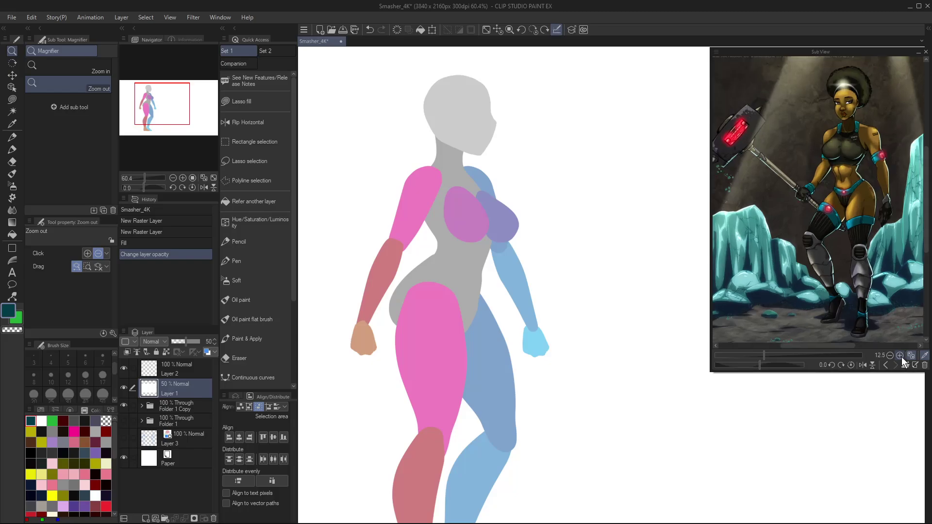
pyautogui.click(901, 356)
pyautogui.click(901, 356)
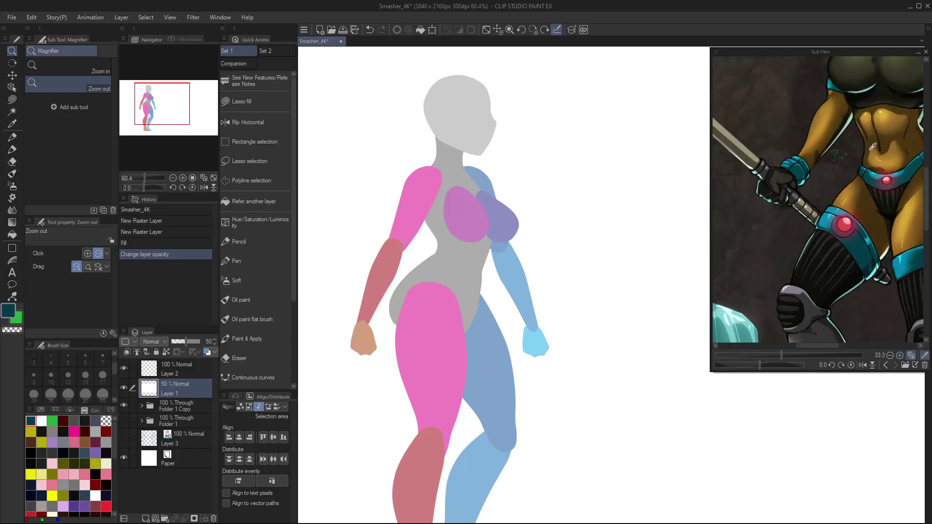
pyautogui.moveTo(872, 146); pyautogui.dragTo(795, 276)
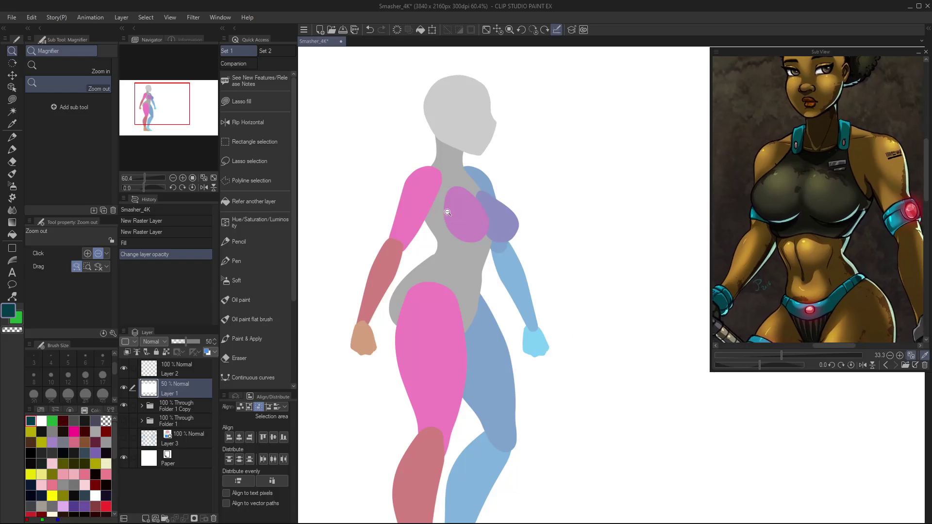
pyautogui.click(259, 243)
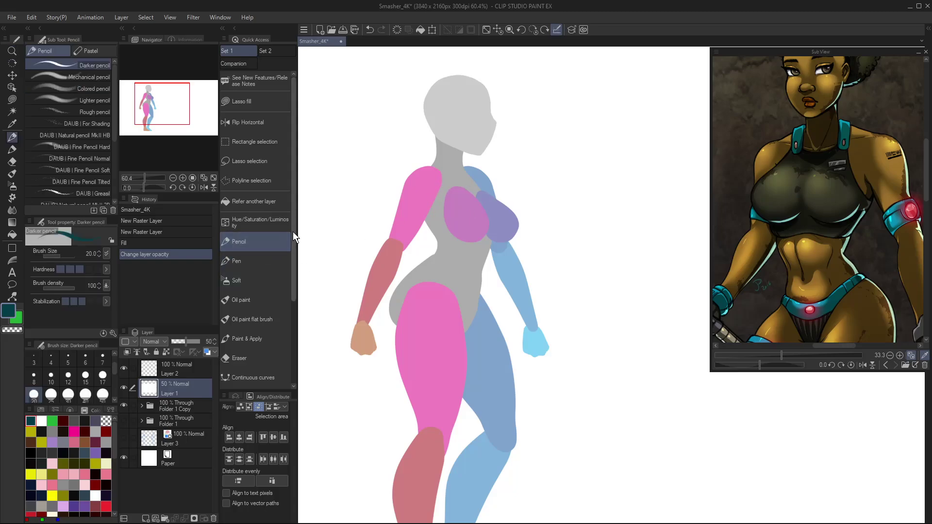
pyautogui.moveTo(443, 247)
pyautogui.mouseDown()
pyautogui.moveTo(435, 240)
pyautogui.moveTo(494, 244)
pyautogui.mouseUp()
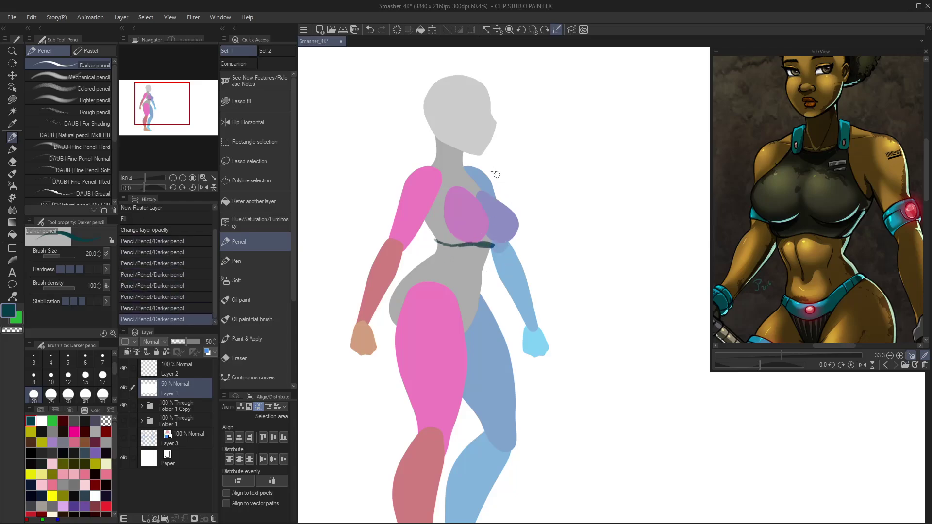
pyautogui.moveTo(427, 165)
pyautogui.mouseDown()
pyautogui.moveTo(451, 185)
pyautogui.moveTo(474, 179)
pyautogui.moveTo(512, 208)
pyautogui.moveTo(489, 194)
pyautogui.moveTo(520, 225)
pyautogui.moveTo(515, 238)
pyautogui.moveTo(492, 240)
pyautogui.mouseUp()
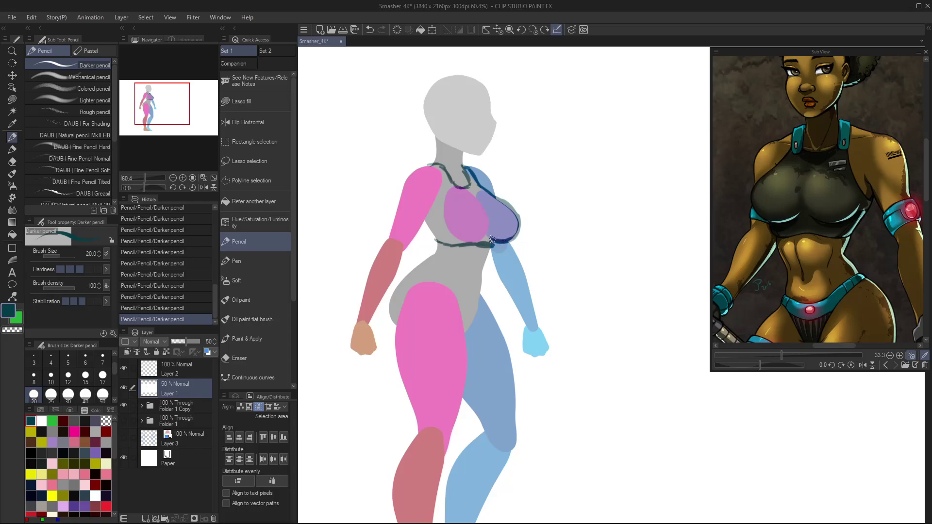
pyautogui.moveTo(475, 200); pyautogui.dragTo(485, 239)
pyautogui.moveTo(445, 213)
pyautogui.mouseDown()
pyautogui.moveTo(465, 238)
pyautogui.moveTo(480, 240)
pyautogui.moveTo(448, 215)
pyautogui.moveTo(488, 234)
pyautogui.moveTo(442, 246)
pyautogui.moveTo(485, 247)
pyautogui.mouseUp()
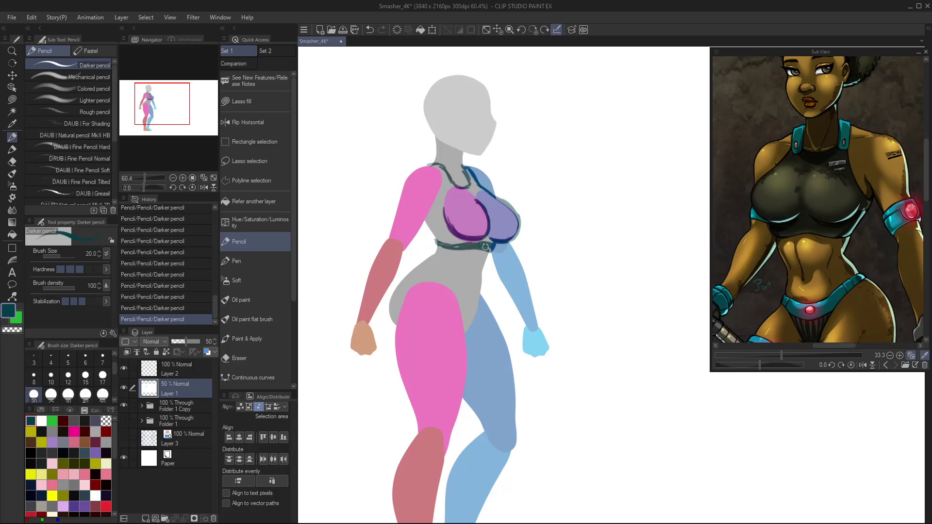
pyautogui.moveTo(424, 177)
pyautogui.mouseDown()
pyautogui.moveTo(419, 212)
pyautogui.moveTo(440, 245)
pyautogui.mouseUp()
pyautogui.moveTo(415, 202)
pyautogui.mouseDown()
pyautogui.moveTo(423, 167)
pyautogui.moveTo(437, 163)
pyautogui.moveTo(462, 184)
pyautogui.mouseUp()
pyautogui.moveTo(487, 249); pyautogui.dragTo(481, 298)
pyautogui.moveTo(437, 246)
pyautogui.mouseDown()
pyautogui.moveTo(411, 272)
pyautogui.moveTo(418, 265)
pyautogui.moveTo(393, 300)
pyautogui.moveTo(396, 324)
pyautogui.mouseUp()
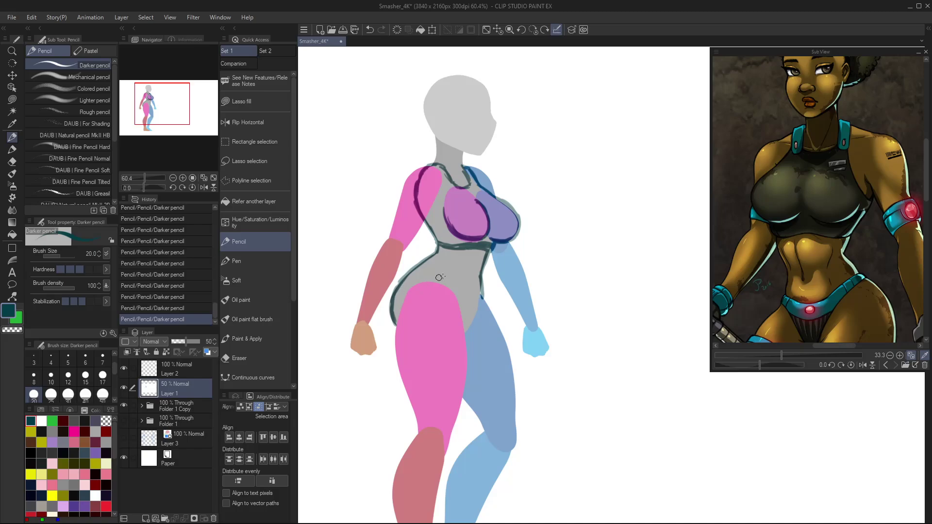
pyautogui.moveTo(479, 304)
pyautogui.mouseDown()
pyautogui.moveTo(476, 325)
pyautogui.moveTo(451, 343)
pyautogui.mouseUp()
pyautogui.moveTo(433, 171)
pyautogui.mouseDown()
pyautogui.moveTo(438, 197)
pyautogui.moveTo(425, 214)
pyautogui.mouseUp()
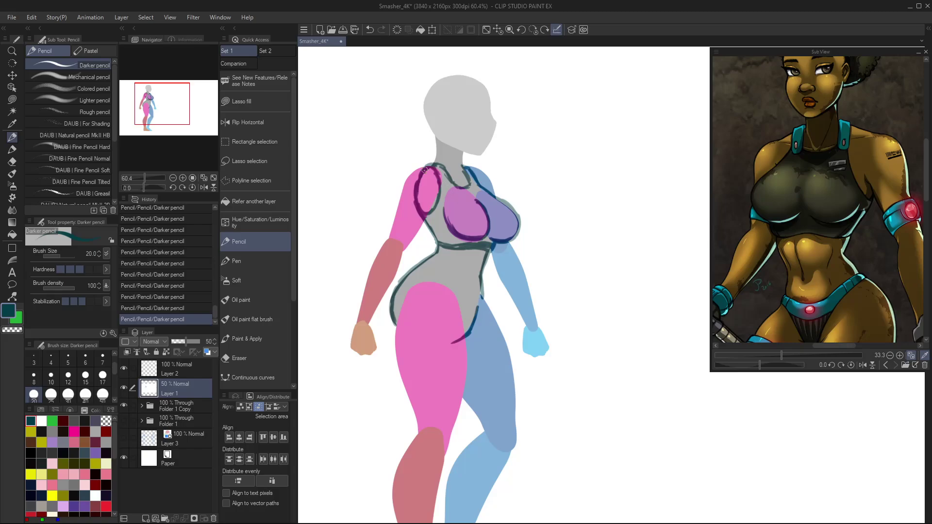
pyautogui.moveTo(465, 166)
pyautogui.mouseDown()
pyautogui.moveTo(478, 181)
pyautogui.moveTo(442, 183)
pyautogui.moveTo(453, 185)
pyautogui.mouseUp()
pyautogui.click(43, 421)
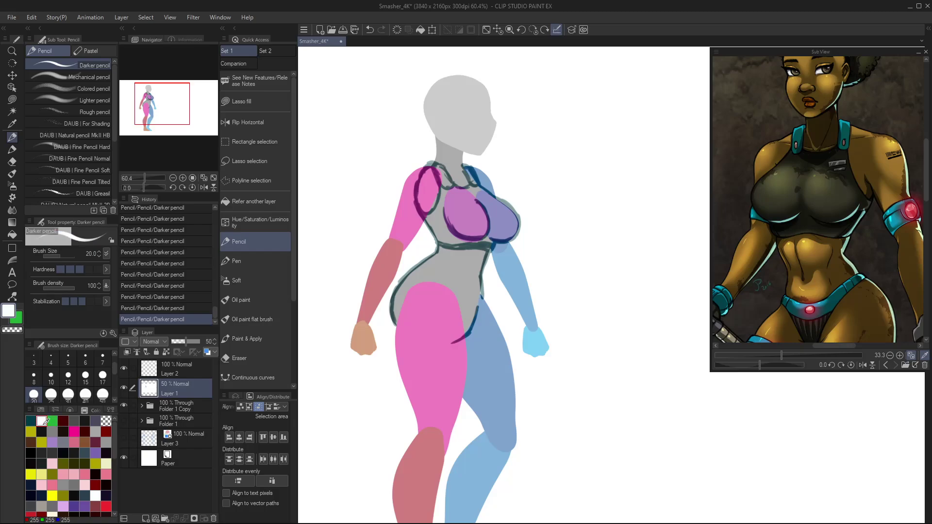
pyautogui.hotkey('ctrl', 'u')
# - Sketch the crop top's outline, bust contours, neckline and armhole on Layer 2 in dark teal over the mannequin's torso
pyautogui.click(183, 369)
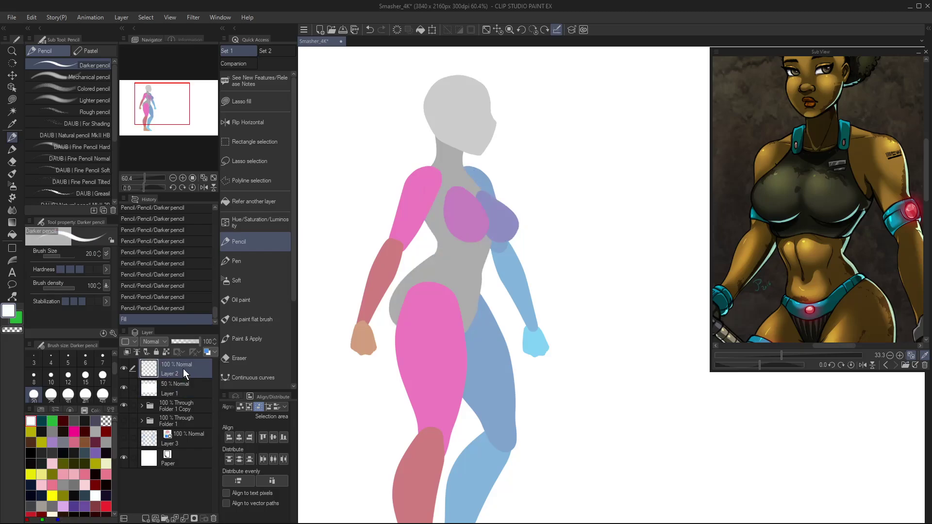
pyautogui.click(41, 421)
pyautogui.moveTo(424, 219)
pyautogui.mouseDown()
pyautogui.moveTo(445, 249)
pyautogui.moveTo(485, 249)
pyautogui.moveTo(494, 240)
pyautogui.mouseUp()
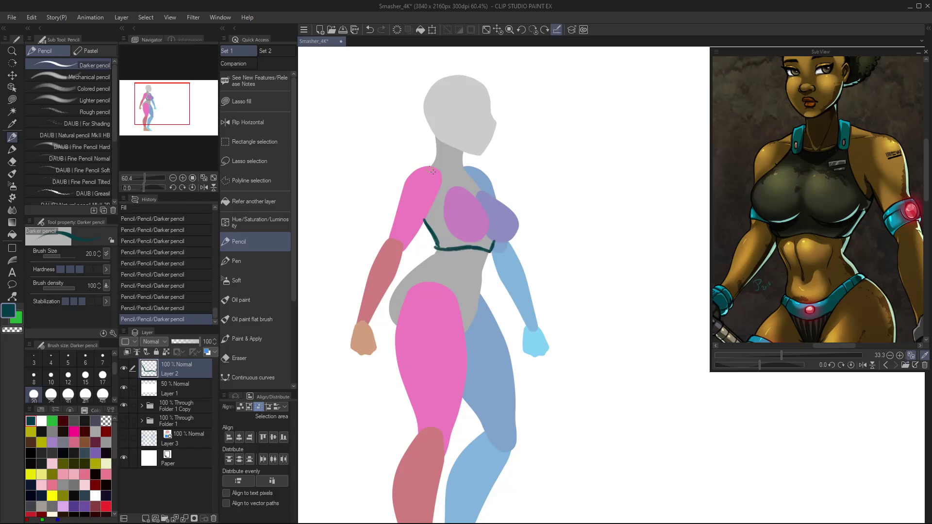
pyautogui.moveTo(464, 167)
pyautogui.mouseDown()
pyautogui.moveTo(518, 218)
pyautogui.moveTo(495, 240)
pyautogui.moveTo(519, 220)
pyautogui.mouseUp()
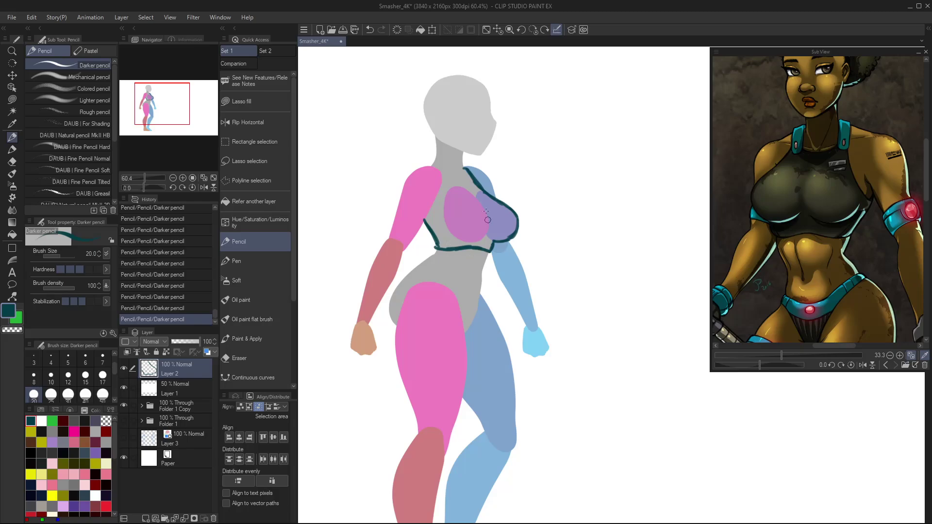
pyautogui.moveTo(474, 193); pyautogui.dragTo(488, 238)
pyautogui.moveTo(445, 209)
pyautogui.mouseDown()
pyautogui.moveTo(451, 234)
pyautogui.moveTo(489, 236)
pyautogui.moveTo(470, 237)
pyautogui.mouseUp()
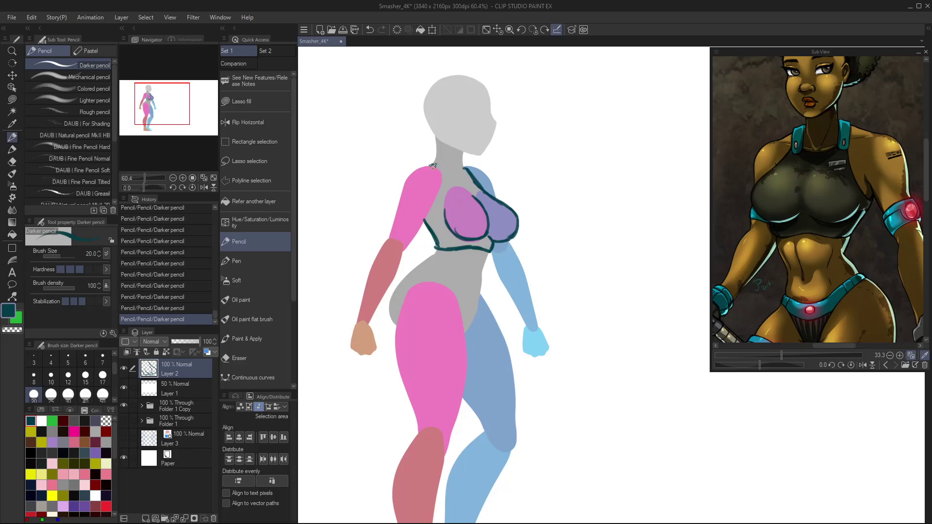
pyautogui.moveTo(430, 166)
pyautogui.mouseDown()
pyautogui.moveTo(466, 188)
pyautogui.moveTo(464, 168)
pyautogui.moveTo(474, 180)
pyautogui.moveTo(431, 165)
pyautogui.moveTo(445, 190)
pyautogui.moveTo(427, 227)
pyautogui.mouseUp()
# - Sketch the waist, hip and buttock contours, the lower pelvis curve and an abdomen line below the crop top
pyautogui.moveTo(487, 251); pyautogui.dragTo(462, 335)
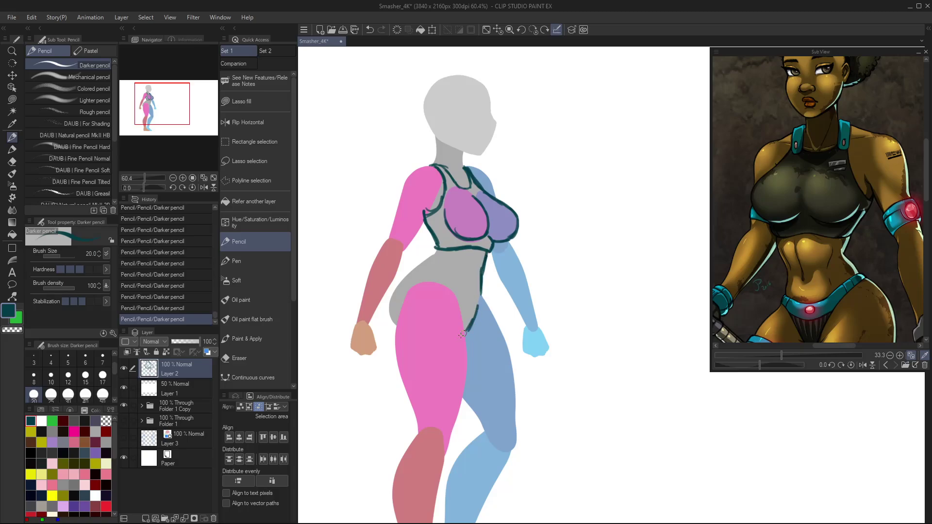
pyautogui.moveTo(434, 255)
pyautogui.mouseDown()
pyautogui.moveTo(402, 286)
pyautogui.moveTo(396, 330)
pyautogui.moveTo(438, 340)
pyautogui.moveTo(476, 322)
pyautogui.mouseUp()
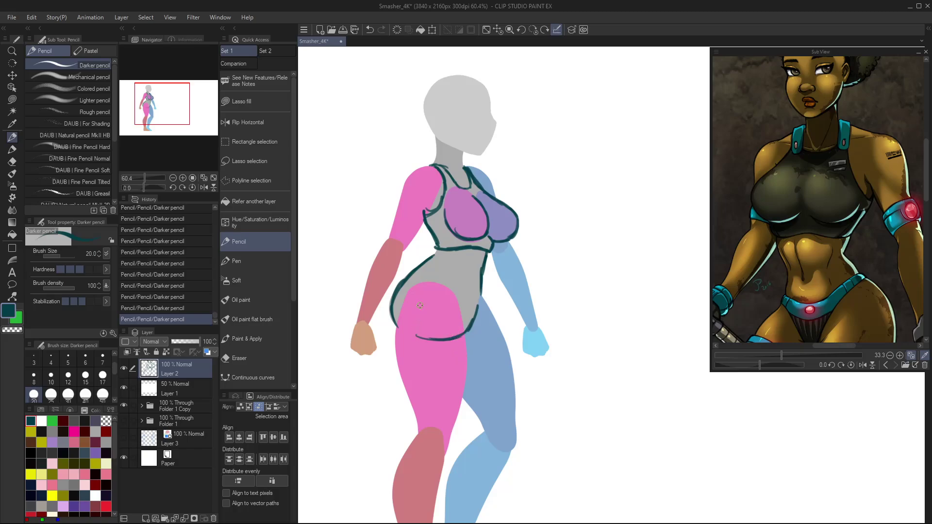
pyautogui.moveTo(478, 256); pyautogui.dragTo(473, 292)
# - Sketch both sides of the neck and refine the crop top's straps, bust and back edge
pyautogui.moveTo(437, 141)
pyautogui.mouseDown()
pyautogui.moveTo(439, 160)
pyautogui.moveTo(438, 142)
pyautogui.moveTo(463, 165)
pyautogui.moveTo(463, 153)
pyautogui.moveTo(464, 168)
pyautogui.moveTo(467, 148)
pyautogui.moveTo(438, 164)
pyautogui.mouseUp()
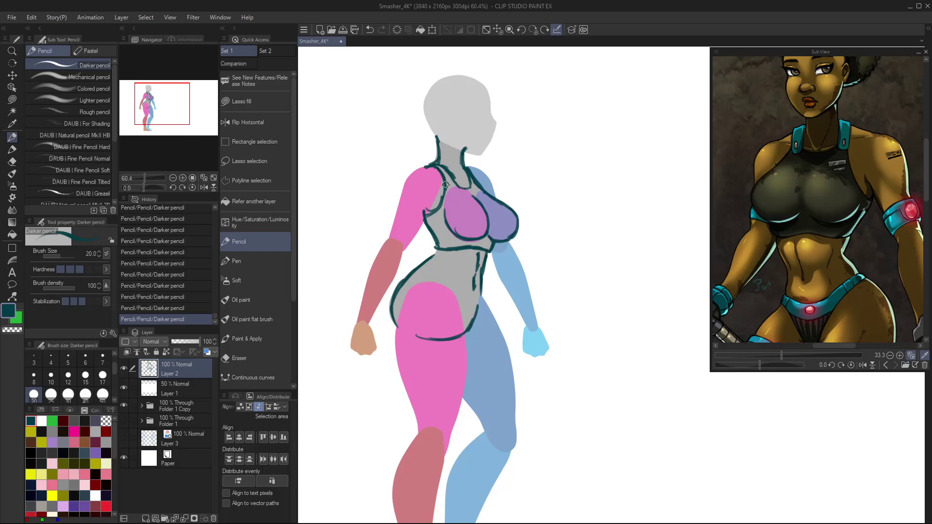
pyautogui.moveTo(457, 184)
pyautogui.mouseDown()
pyautogui.moveTo(448, 179)
pyautogui.moveTo(453, 186)
pyautogui.moveTo(474, 174)
pyautogui.moveTo(489, 197)
pyautogui.mouseUp()
pyautogui.moveTo(482, 237); pyautogui.dragTo(484, 212)
pyautogui.moveTo(427, 226); pyautogui.dragTo(440, 254)
# - Sketch the head outline over the mannequin, tracing the jaw, chin, face profile, back of the skull and crown
pyautogui.moveTo(471, 159); pyautogui.dragTo(447, 238)
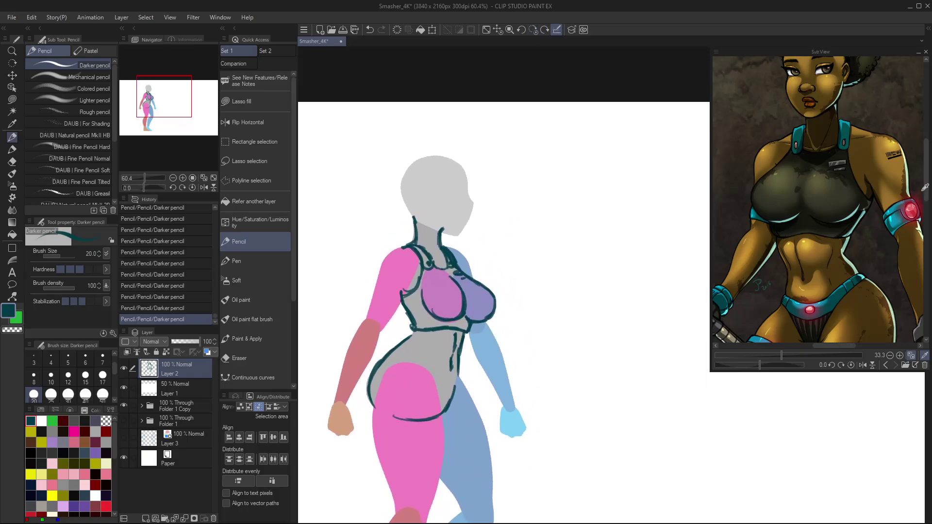
pyautogui.moveTo(925, 187); pyautogui.dragTo(917, 165)
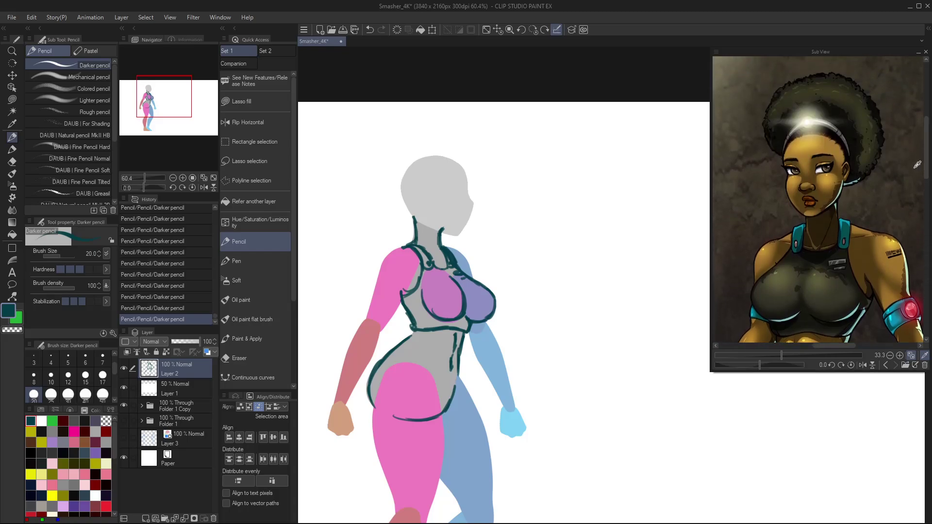
pyautogui.moveTo(420, 217)
pyautogui.mouseDown()
pyautogui.moveTo(459, 235)
pyautogui.moveTo(444, 229)
pyautogui.mouseUp()
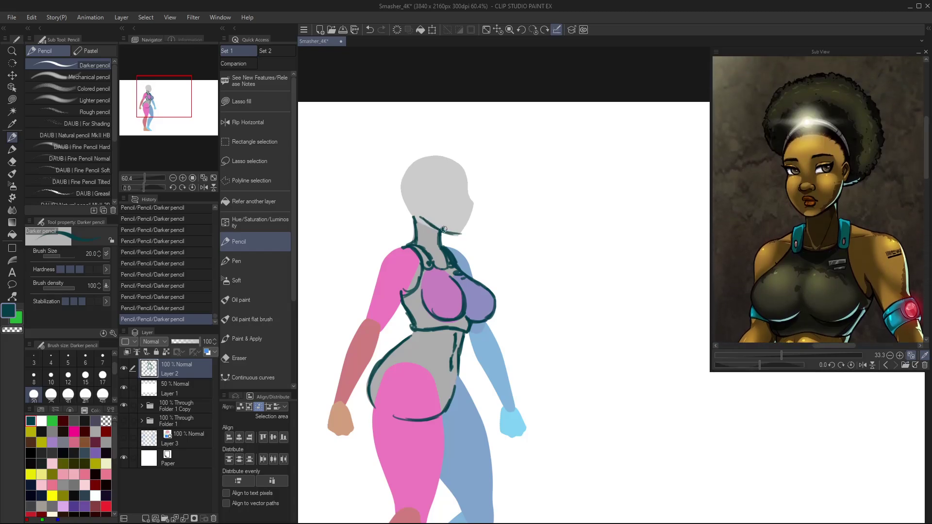
pyautogui.moveTo(471, 199); pyautogui.dragTo(456, 234)
pyautogui.moveTo(458, 164); pyautogui.dragTo(469, 202)
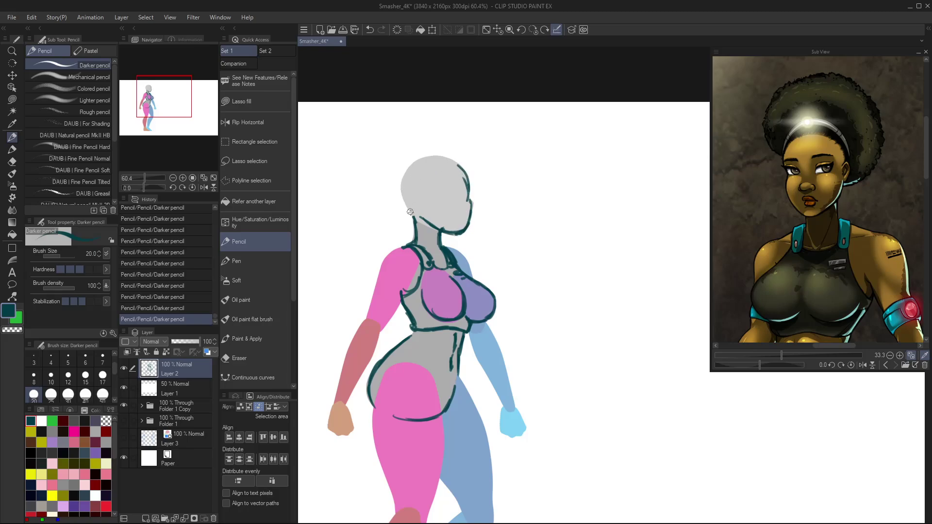
pyautogui.moveTo(410, 212)
pyautogui.mouseDown()
pyautogui.moveTo(407, 174)
pyautogui.moveTo(406, 200)
pyautogui.moveTo(437, 156)
pyautogui.moveTo(430, 164)
pyautogui.moveTo(462, 171)
pyautogui.moveTo(418, 163)
pyautogui.mouseUp()
pyautogui.moveTo(420, 164); pyautogui.dragTo(451, 167)
# - Sketch the ear, the side of the face and the headband, and clean up the lines below the ear with transparent color
pyautogui.moveTo(427, 202); pyautogui.dragTo(430, 226)
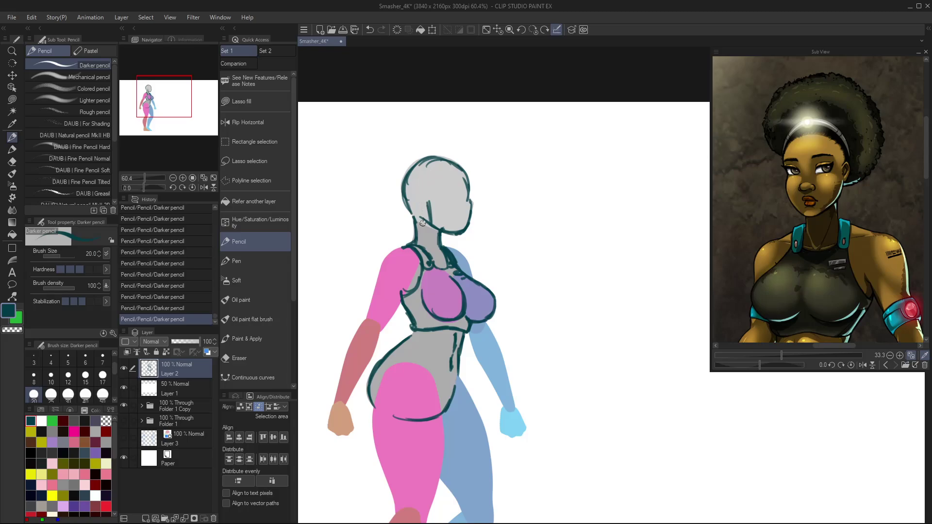
pyautogui.moveTo(428, 196)
pyautogui.mouseDown()
pyautogui.moveTo(420, 195)
pyautogui.moveTo(480, 207)
pyautogui.moveTo(469, 218)
pyautogui.mouseUp()
pyautogui.moveTo(423, 190)
pyautogui.mouseDown()
pyautogui.moveTo(450, 160)
pyautogui.moveTo(426, 186)
pyautogui.moveTo(445, 162)
pyautogui.moveTo(432, 173)
pyautogui.moveTo(455, 165)
pyautogui.moveTo(444, 156)
pyautogui.moveTo(458, 169)
pyautogui.moveTo(444, 155)
pyautogui.moveTo(422, 185)
pyautogui.moveTo(453, 166)
pyautogui.moveTo(432, 164)
pyautogui.moveTo(424, 185)
pyautogui.moveTo(444, 162)
pyautogui.moveTo(465, 171)
pyautogui.mouseUp()
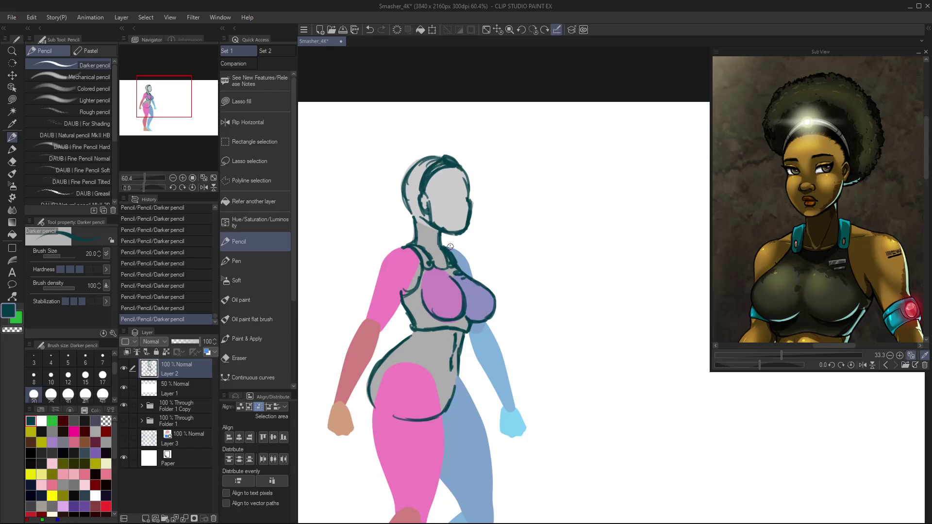
pyautogui.press('c')
pyautogui.moveTo(429, 221); pyautogui.dragTo(427, 224)
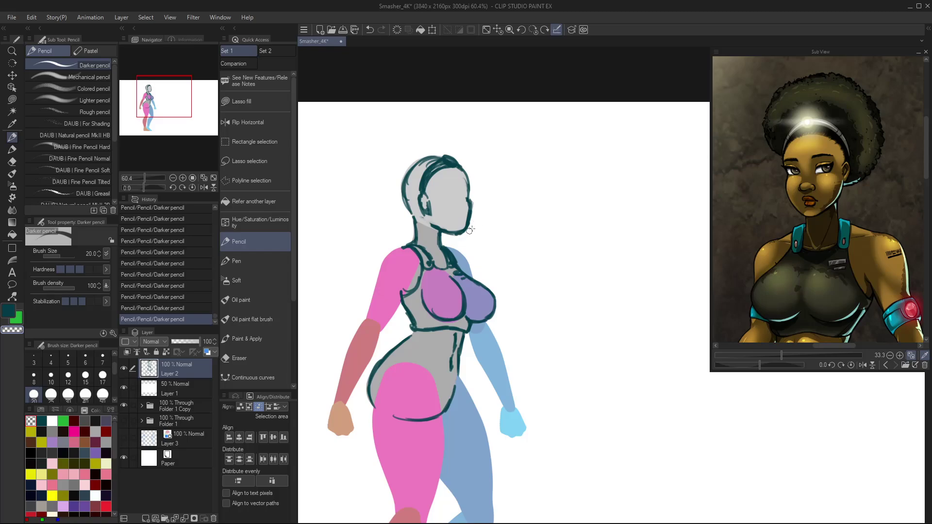
# - Draw the large curly afro behind the headband in dark teal, then touch up the jawline
pyautogui.press('c')
pyautogui.moveTo(438, 157)
pyautogui.mouseDown()
pyautogui.moveTo(415, 131)
pyautogui.moveTo(393, 137)
pyautogui.moveTo(351, 167)
pyautogui.moveTo(356, 199)
pyautogui.moveTo(393, 232)
pyautogui.moveTo(410, 224)
pyautogui.moveTo(444, 139)
pyautogui.moveTo(427, 133)
pyautogui.mouseUp()
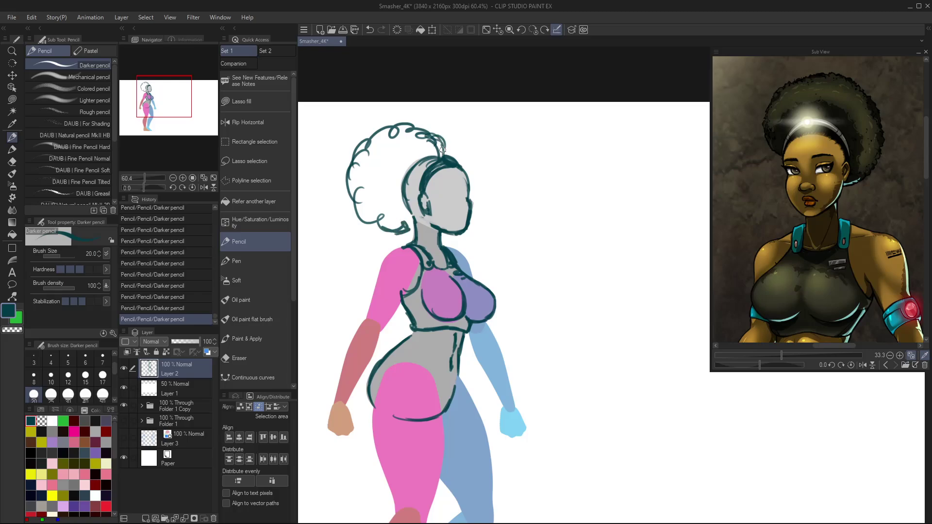
pyautogui.moveTo(420, 175)
pyautogui.mouseDown()
pyautogui.moveTo(413, 229)
pyautogui.moveTo(384, 232)
pyautogui.mouseUp()
pyautogui.moveTo(354, 187)
pyautogui.mouseDown()
pyautogui.moveTo(352, 196)
pyautogui.moveTo(357, 160)
pyautogui.mouseUp()
pyautogui.moveTo(471, 225)
pyautogui.mouseDown()
pyautogui.moveTo(460, 233)
pyautogui.moveTo(475, 200)
pyautogui.moveTo(470, 228)
pyautogui.moveTo(457, 226)
pyautogui.mouseUp()
pyautogui.press('c')
pyautogui.press('c')
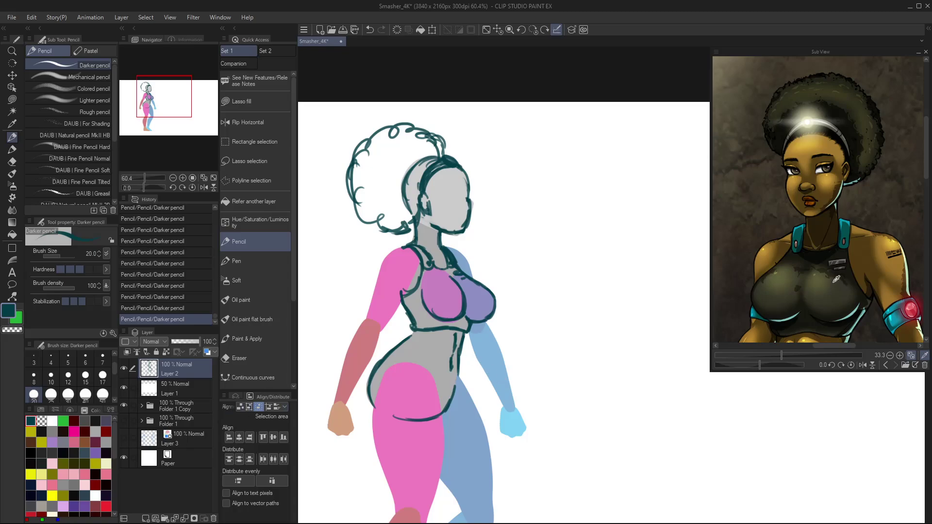
# - Outline the near arm from the shoulder down to the wrist over the pink upper arm and red forearm
pyautogui.moveTo(836, 279); pyautogui.dragTo(860, 246)
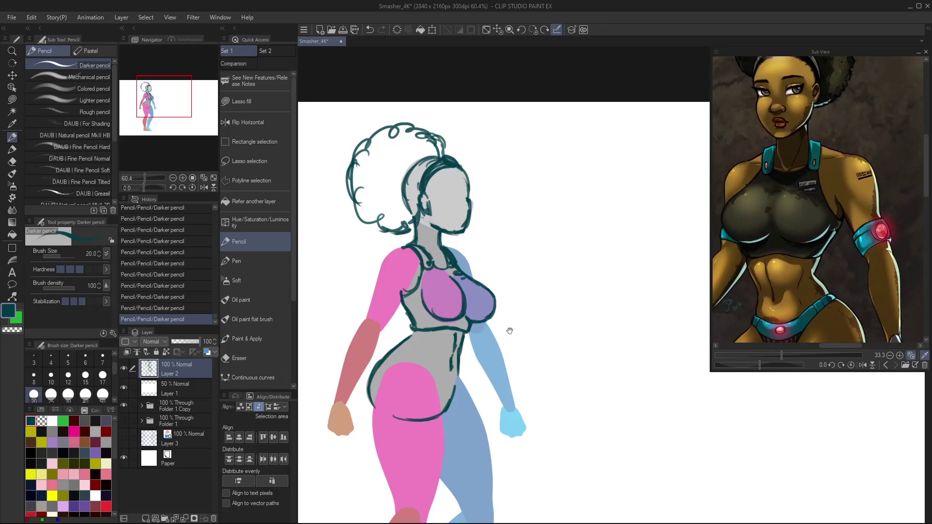
pyautogui.moveTo(510, 331)
pyautogui.mouseDown()
pyautogui.moveTo(545, 316)
pyautogui.moveTo(520, 326)
pyautogui.mouseUp()
pyautogui.moveTo(843, 268); pyautogui.dragTo(841, 260)
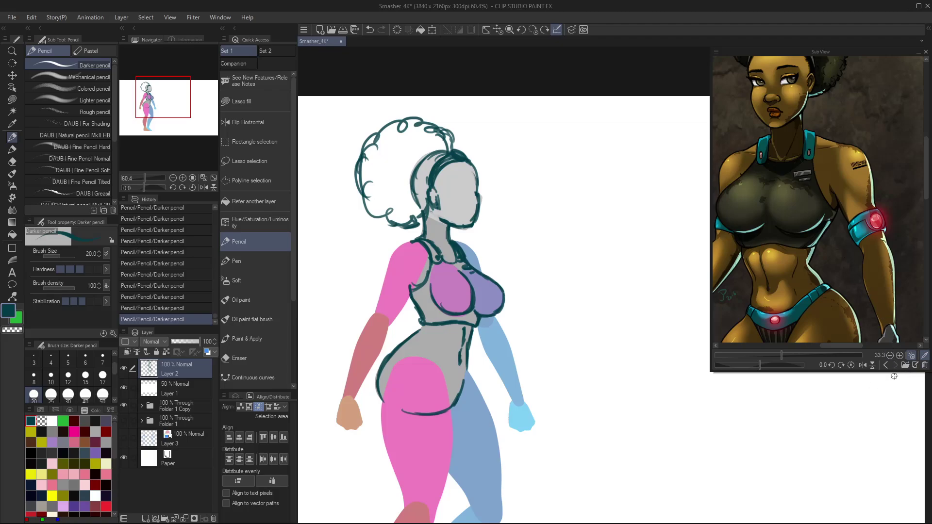
pyautogui.moveTo(839, 254); pyautogui.dragTo(825, 210)
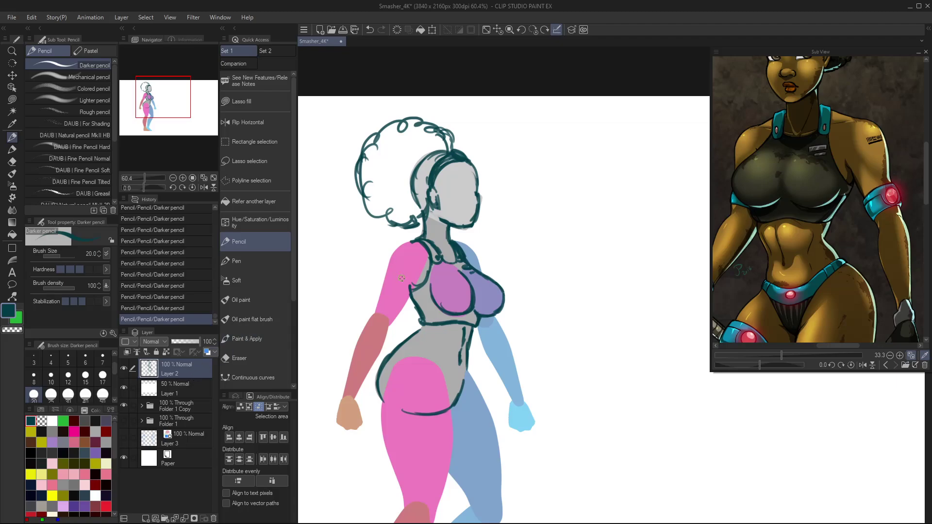
pyautogui.moveTo(406, 242)
pyautogui.mouseDown()
pyautogui.moveTo(415, 241)
pyautogui.moveTo(398, 245)
pyautogui.moveTo(387, 272)
pyautogui.moveTo(413, 287)
pyautogui.moveTo(387, 328)
pyautogui.mouseUp()
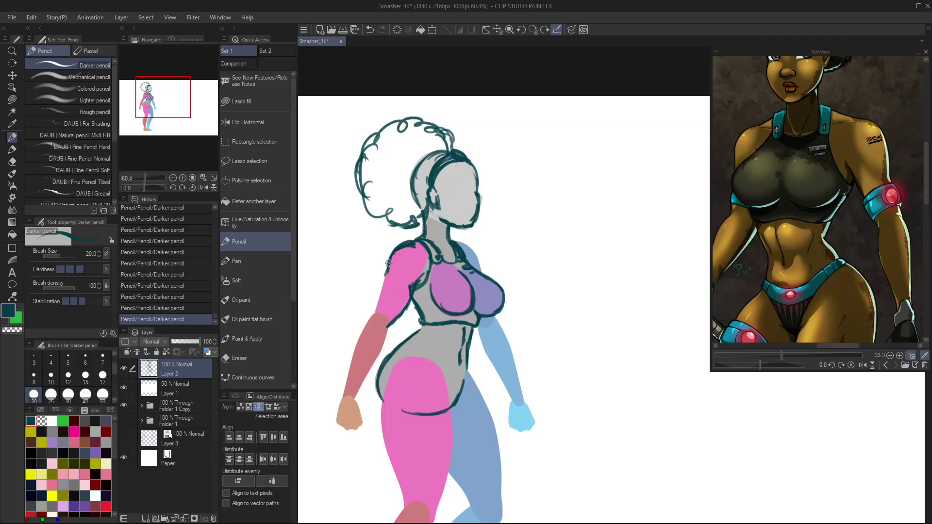
pyautogui.moveTo(389, 263)
pyautogui.mouseDown()
pyautogui.moveTo(370, 318)
pyautogui.moveTo(393, 331)
pyautogui.moveTo(387, 325)
pyautogui.moveTo(356, 397)
pyautogui.mouseUp()
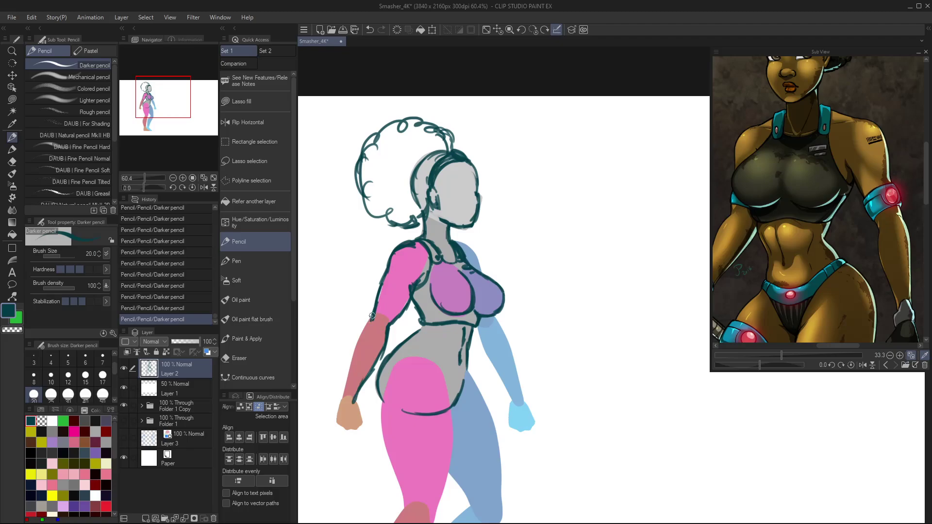
pyautogui.moveTo(373, 316); pyautogui.dragTo(341, 399)
# - Sketch the near hand with its glove cuff and add the armband with a round gem to the upper arm
pyautogui.moveTo(864, 307); pyautogui.dragTo(830, 258)
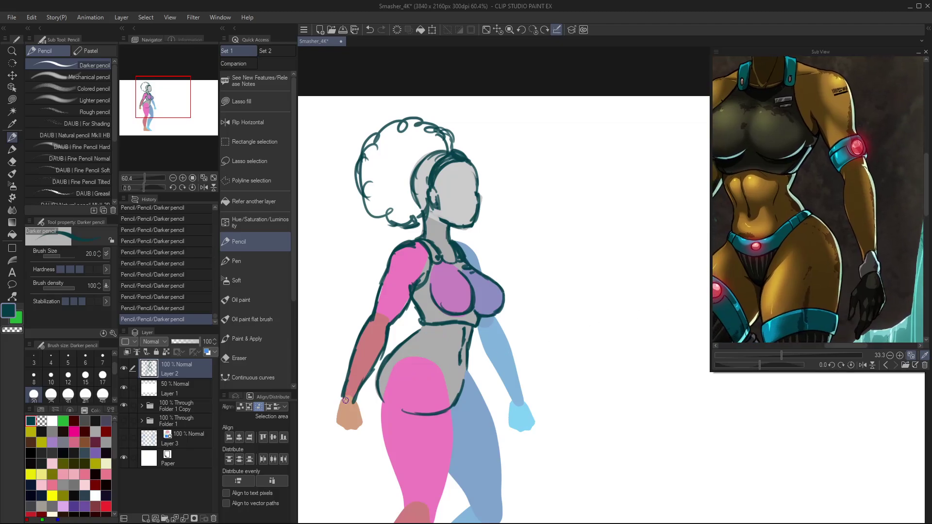
pyautogui.moveTo(341, 396)
pyautogui.mouseDown()
pyautogui.moveTo(357, 379)
pyautogui.moveTo(360, 428)
pyautogui.moveTo(337, 420)
pyautogui.moveTo(341, 399)
pyautogui.mouseUp()
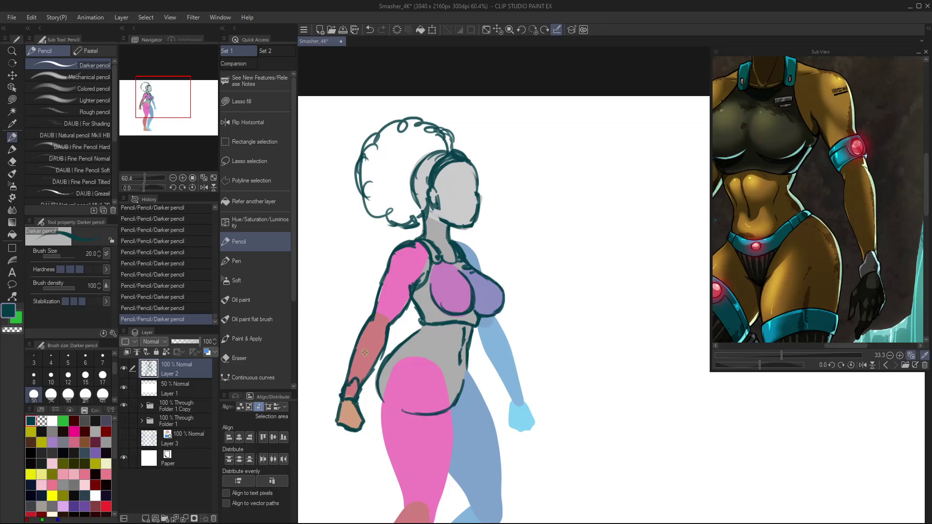
pyautogui.moveTo(389, 332)
pyautogui.mouseDown()
pyautogui.moveTo(383, 323)
pyautogui.moveTo(411, 319)
pyautogui.moveTo(373, 287)
pyautogui.moveTo(415, 292)
pyautogui.moveTo(407, 311)
pyautogui.moveTo(381, 279)
pyautogui.moveTo(404, 306)
pyautogui.mouseUp()
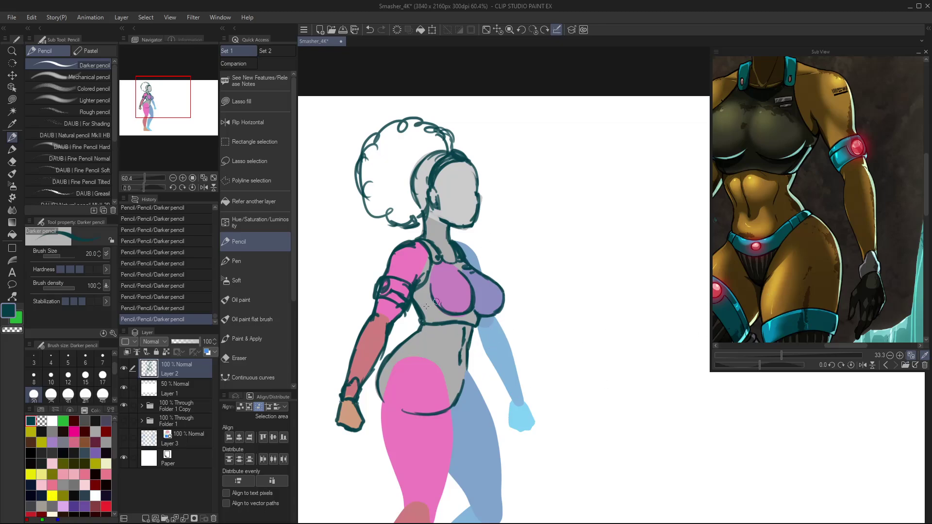
# - Finish the near hand's lines, then sketch the curved belt around the hips with a round gem at the front
pyautogui.moveTo(362, 403)
pyautogui.mouseDown()
pyautogui.moveTo(336, 407)
pyautogui.moveTo(337, 414)
pyautogui.moveTo(342, 398)
pyautogui.moveTo(361, 399)
pyautogui.mouseUp()
pyautogui.moveTo(490, 345); pyautogui.dragTo(515, 283)
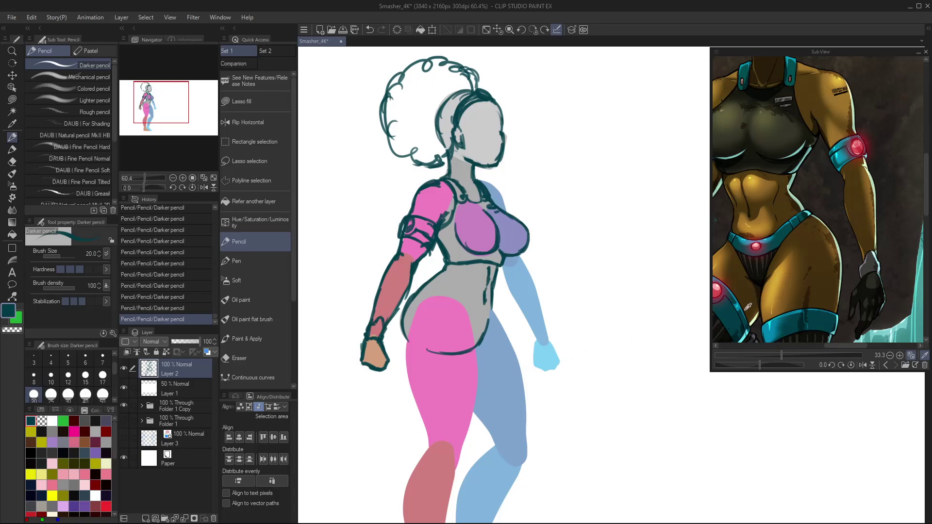
pyautogui.moveTo(786, 293); pyautogui.dragTo(855, 241)
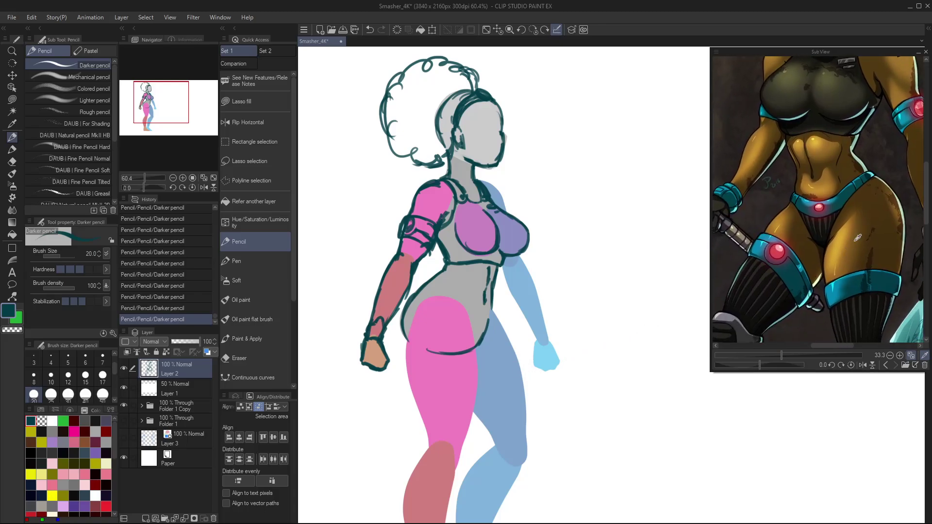
pyautogui.moveTo(417, 298)
pyautogui.mouseDown()
pyautogui.moveTo(447, 295)
pyautogui.moveTo(490, 312)
pyautogui.moveTo(427, 284)
pyautogui.moveTo(481, 311)
pyautogui.moveTo(493, 307)
pyautogui.moveTo(467, 309)
pyautogui.moveTo(478, 320)
pyautogui.moveTo(491, 311)
pyautogui.moveTo(490, 320)
pyautogui.mouseUp()
pyautogui.moveTo(413, 300)
pyautogui.mouseDown()
pyautogui.moveTo(489, 322)
pyautogui.moveTo(501, 287)
pyautogui.moveTo(481, 277)
pyautogui.moveTo(476, 319)
pyautogui.moveTo(499, 313)
pyautogui.mouseUp()
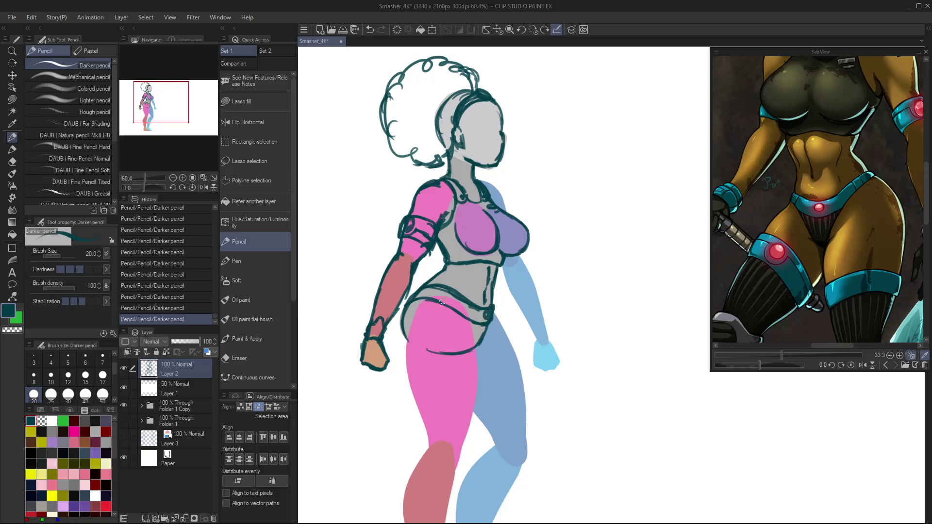
pyautogui.moveTo(419, 300)
pyautogui.mouseDown()
pyautogui.moveTo(408, 298)
pyautogui.moveTo(428, 288)
pyautogui.mouseUp()
pyautogui.moveTo(406, 315)
pyautogui.mouseDown()
pyautogui.moveTo(442, 309)
pyautogui.moveTo(436, 348)
pyautogui.moveTo(476, 338)
pyautogui.mouseUp()
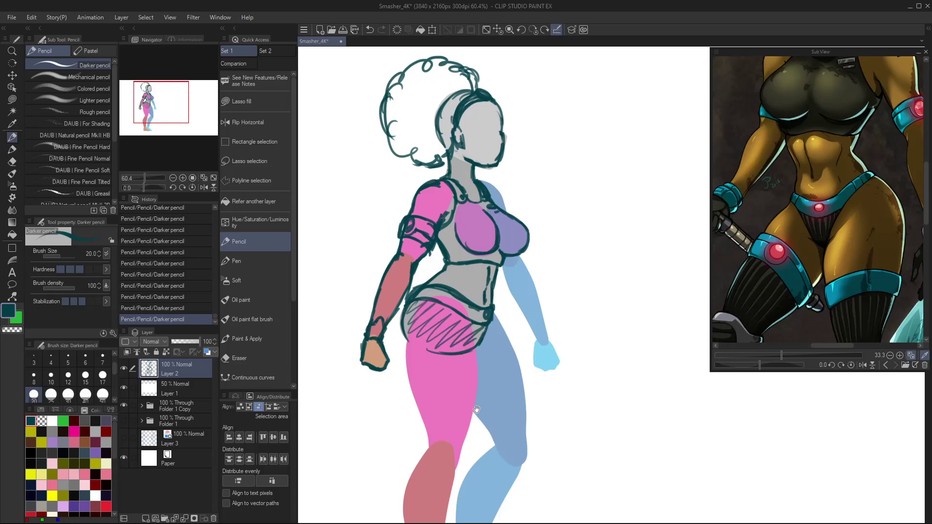
pyautogui.moveTo(477, 409); pyautogui.dragTo(493, 326)
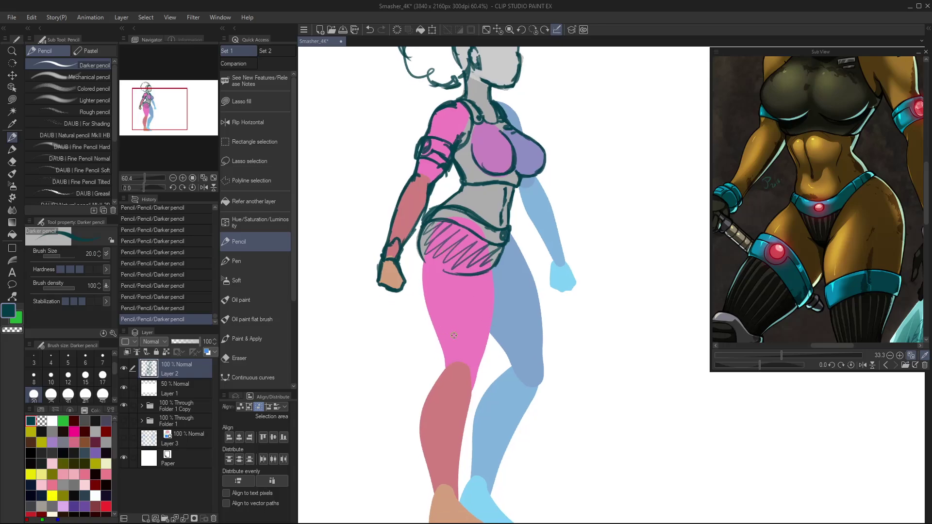
pyautogui.hotkey('ctrl', 'z')
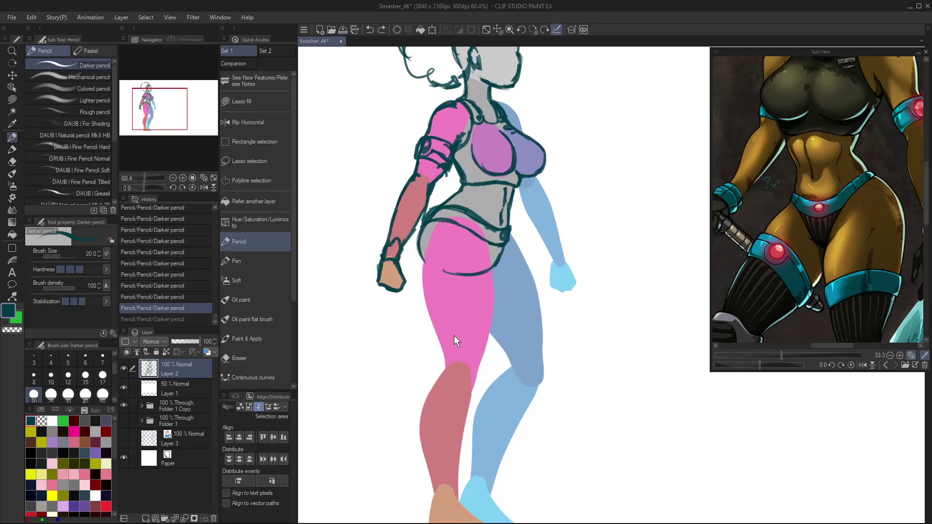
# - Reshape the belt lines over the near hip with Liquify at brush size 120
pyautogui.press('j')
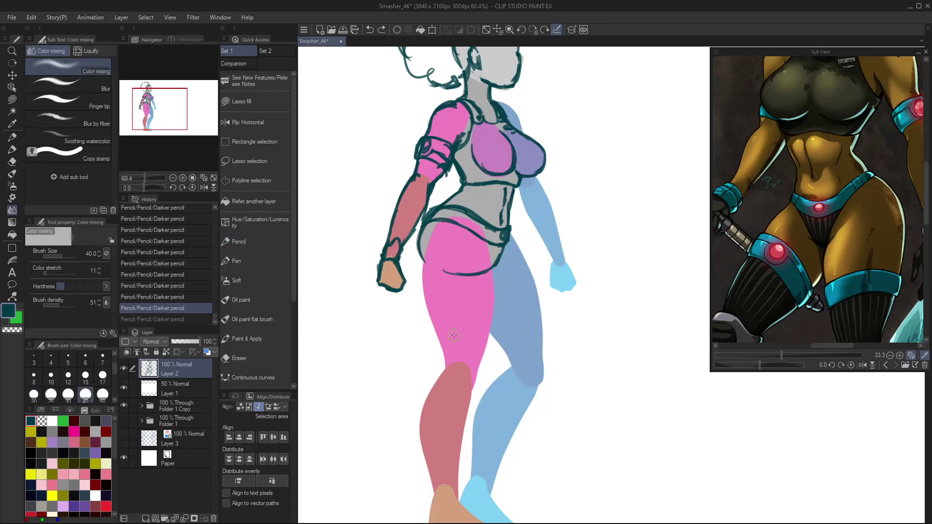
pyautogui.click(91, 51)
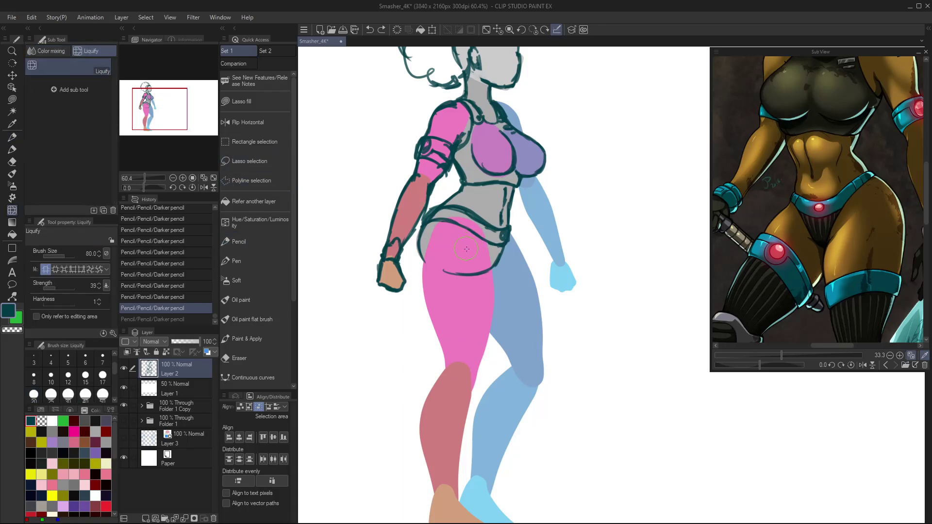
pyautogui.moveTo(466, 249)
pyautogui.mouseDown()
pyautogui.moveTo(454, 224)
pyautogui.moveTo(483, 235)
pyautogui.moveTo(468, 213)
pyautogui.moveTo(446, 217)
pyautogui.moveTo(489, 226)
pyautogui.moveTo(468, 214)
pyautogui.moveTo(443, 216)
pyautogui.moveTo(494, 228)
pyautogui.moveTo(483, 203)
pyautogui.moveTo(450, 214)
pyautogui.mouseUp()
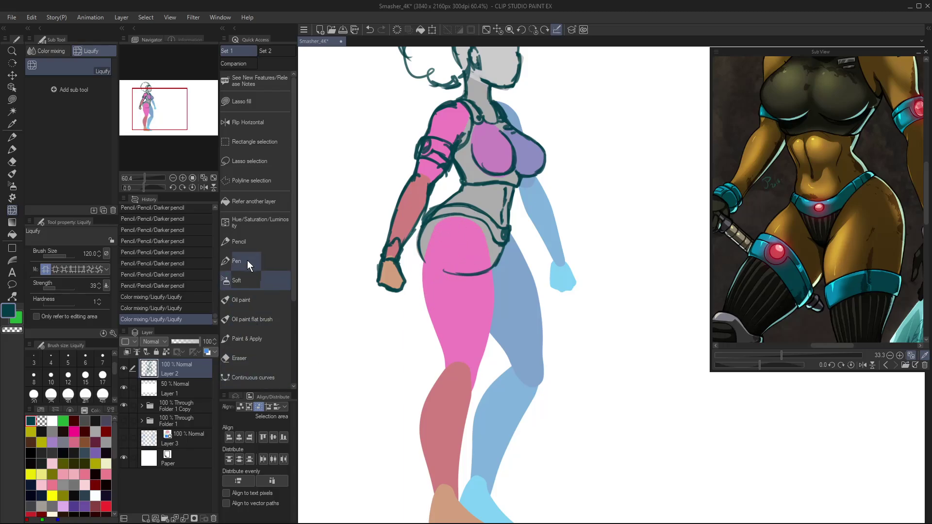
# - Outline the back and front edges of the near thigh over the pink shape with the Darker pencil
pyautogui.click(263, 240)
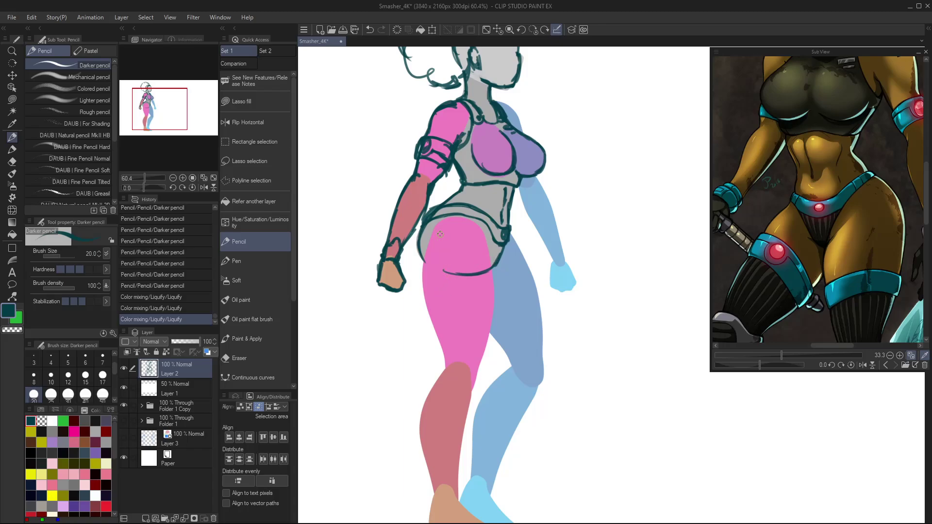
pyautogui.moveTo(434, 228); pyautogui.dragTo(420, 287)
pyautogui.moveTo(425, 246)
pyautogui.mouseDown()
pyautogui.moveTo(420, 271)
pyautogui.moveTo(446, 377)
pyautogui.mouseUp()
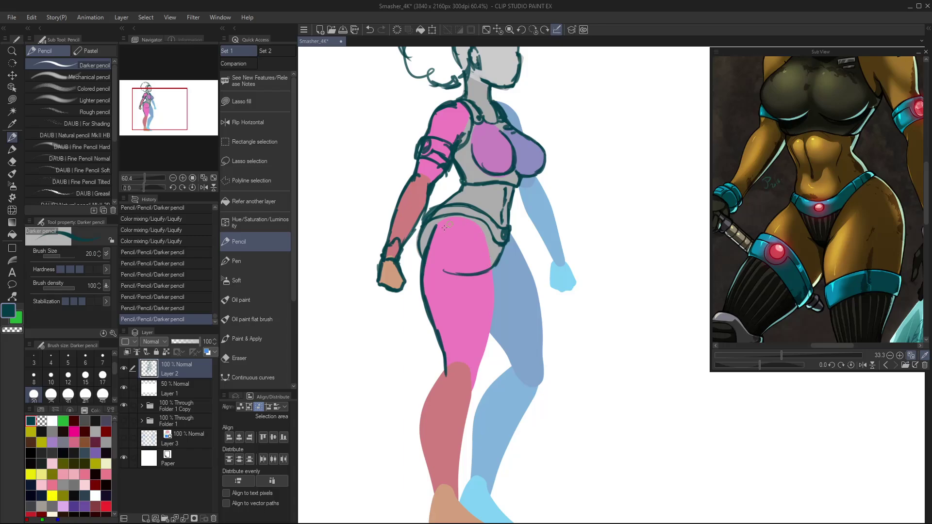
pyautogui.moveTo(444, 228)
pyautogui.mouseDown()
pyautogui.moveTo(498, 251)
pyautogui.moveTo(488, 262)
pyautogui.moveTo(491, 338)
pyautogui.moveTo(472, 392)
pyautogui.mouseUp()
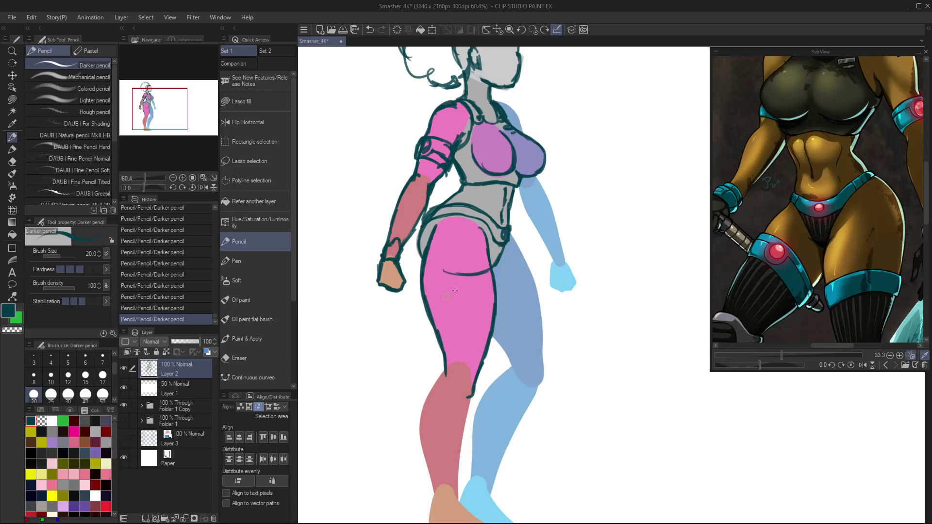
# - Sketch a double-lined band around the near thigh with a round gem at the front
pyautogui.moveTo(428, 302)
pyautogui.mouseDown()
pyautogui.moveTo(475, 292)
pyautogui.moveTo(458, 291)
pyautogui.moveTo(496, 294)
pyautogui.mouseUp()
pyautogui.moveTo(436, 318); pyautogui.dragTo(495, 320)
pyautogui.moveTo(424, 305); pyautogui.dragTo(428, 321)
pyautogui.moveTo(486, 298)
pyautogui.mouseDown()
pyautogui.moveTo(492, 311)
pyautogui.moveTo(486, 300)
pyautogui.moveTo(457, 301)
pyautogui.moveTo(477, 299)
pyautogui.moveTo(487, 312)
pyautogui.mouseUp()
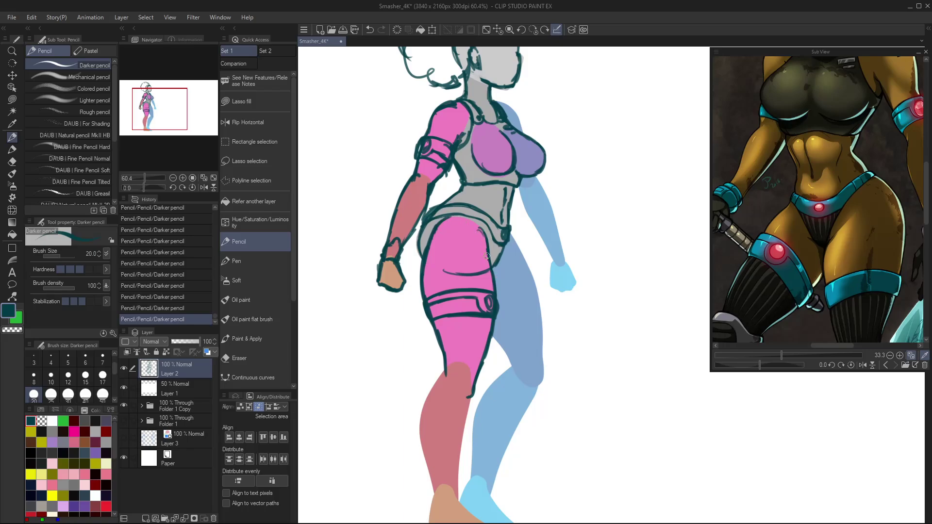
# - Erase the lower end of the front thigh line and sketch a ridged, strapped knee pad over the near knee
pyautogui.moveTo(532, 366); pyautogui.dragTo(538, 303)
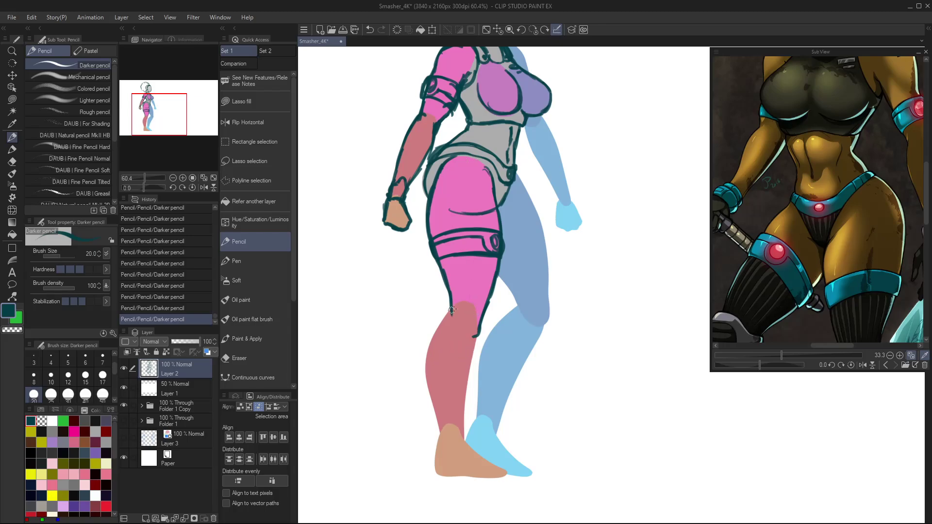
pyautogui.moveTo(810, 302); pyautogui.dragTo(822, 266)
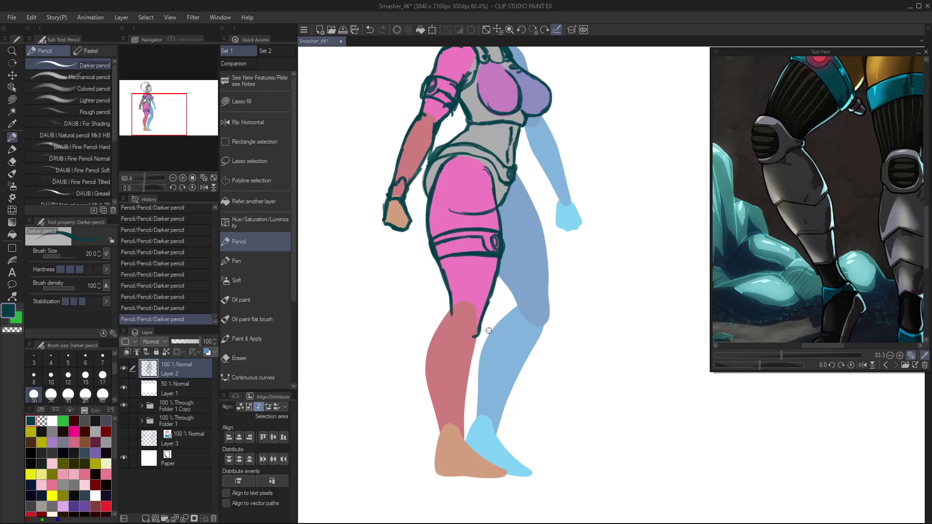
pyautogui.press('e')
pyautogui.moveTo(485, 314); pyautogui.dragTo(477, 335)
pyautogui.press('p')
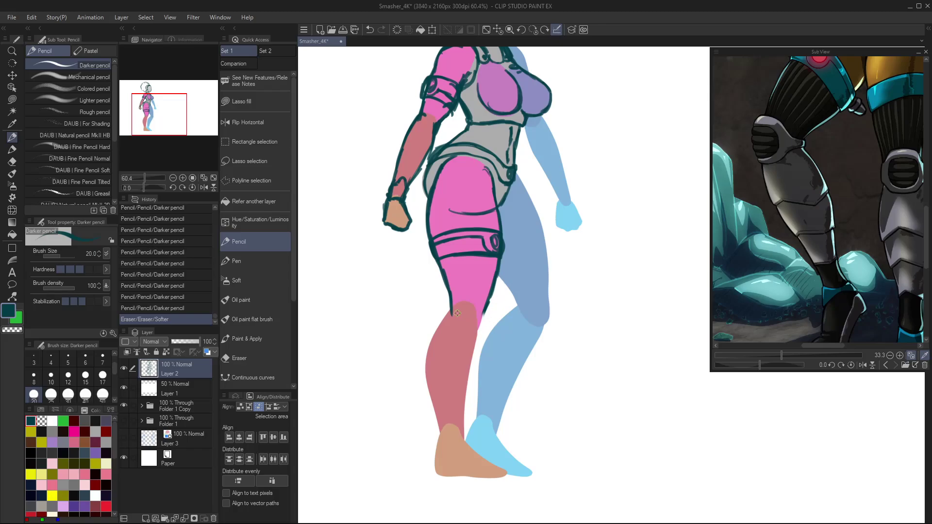
pyautogui.moveTo(449, 314)
pyautogui.mouseDown()
pyautogui.moveTo(467, 299)
pyautogui.moveTo(487, 304)
pyautogui.mouseUp()
pyautogui.moveTo(487, 301)
pyautogui.mouseDown()
pyautogui.moveTo(483, 332)
pyautogui.moveTo(451, 311)
pyautogui.moveTo(441, 317)
pyautogui.moveTo(473, 340)
pyautogui.moveTo(483, 338)
pyautogui.moveTo(465, 318)
pyautogui.moveTo(479, 343)
pyautogui.mouseUp()
pyautogui.moveTo(492, 310)
pyautogui.mouseDown()
pyautogui.moveTo(472, 317)
pyautogui.moveTo(488, 318)
pyautogui.moveTo(490, 337)
pyautogui.moveTo(480, 342)
pyautogui.moveTo(470, 329)
pyautogui.moveTo(450, 339)
pyautogui.moveTo(441, 325)
pyautogui.moveTo(429, 339)
pyautogui.moveTo(443, 319)
pyautogui.moveTo(425, 353)
pyautogui.mouseUp()
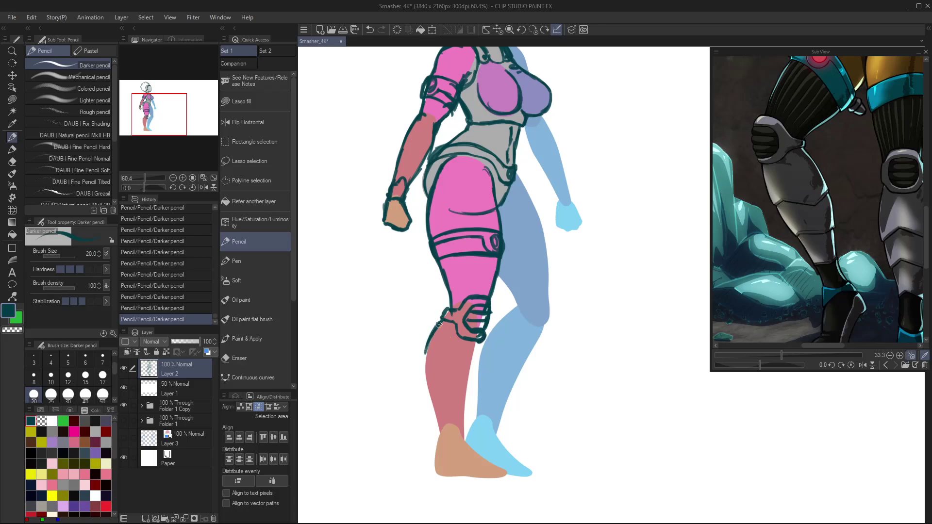
# - Outline the near lower leg down to the ankle and divide its armor with curved plate lines across the shin
pyautogui.moveTo(458, 324)
pyautogui.mouseDown()
pyautogui.moveTo(473, 335)
pyautogui.moveTo(473, 362)
pyautogui.mouseUp()
pyautogui.moveTo(431, 372)
pyautogui.mouseDown()
pyautogui.moveTo(461, 365)
pyautogui.moveTo(423, 377)
pyautogui.moveTo(426, 353)
pyautogui.moveTo(422, 406)
pyautogui.moveTo(435, 401)
pyautogui.mouseUp()
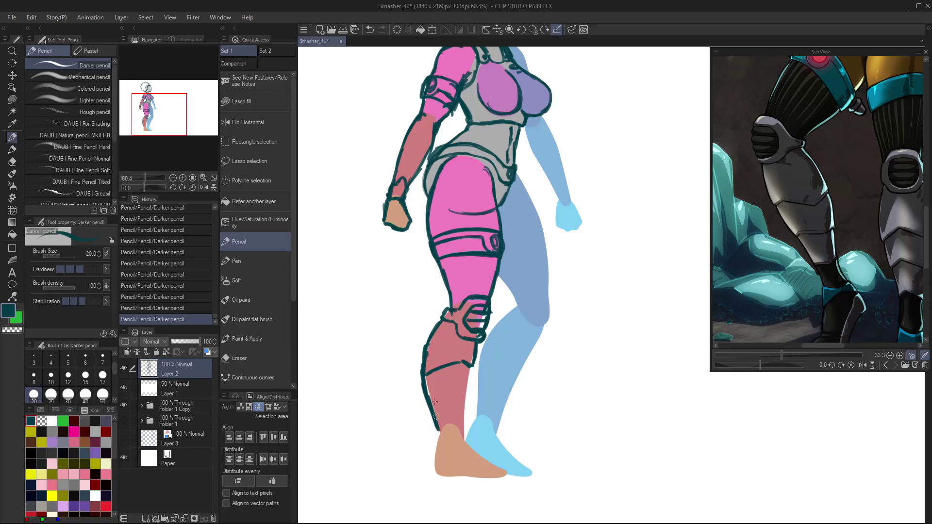
pyautogui.moveTo(472, 366)
pyautogui.mouseDown()
pyautogui.moveTo(470, 383)
pyautogui.moveTo(430, 394)
pyautogui.moveTo(457, 381)
pyautogui.moveTo(469, 395)
pyautogui.moveTo(445, 399)
pyautogui.moveTo(466, 412)
pyautogui.moveTo(465, 441)
pyautogui.mouseUp()
pyautogui.hotkey('ctrl', 'z')
pyautogui.hotkey('ctrl', 'z')
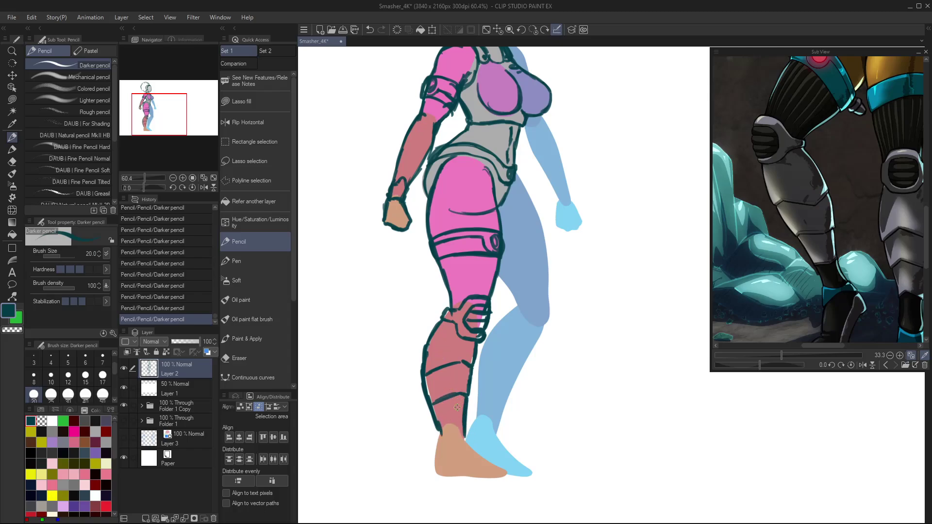
# - Sketch the ankle cuff and outline the near boot with its sole over the tan foot
pyautogui.moveTo(845, 319); pyautogui.dragTo(792, 275)
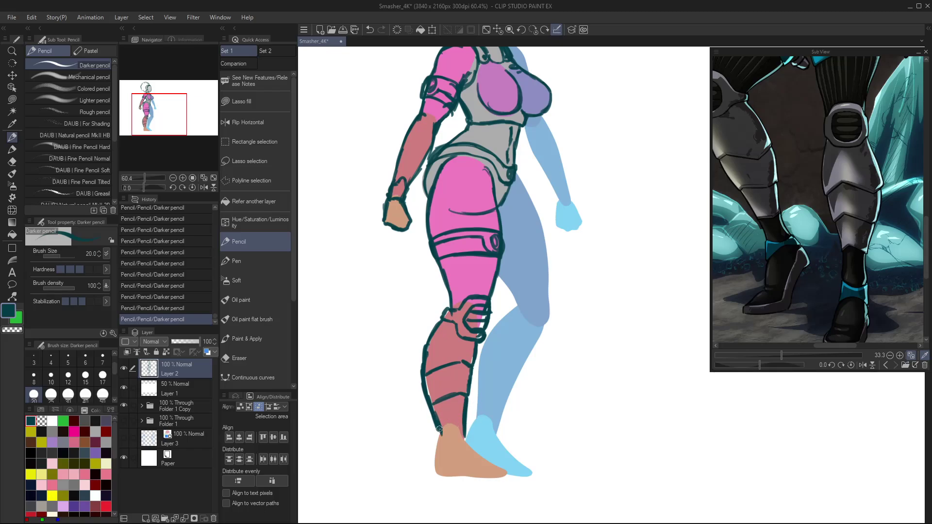
pyautogui.moveTo(439, 429)
pyautogui.mouseDown()
pyautogui.moveTo(463, 423)
pyautogui.moveTo(436, 444)
pyautogui.moveTo(470, 449)
pyautogui.moveTo(469, 425)
pyautogui.moveTo(474, 447)
pyautogui.mouseUp()
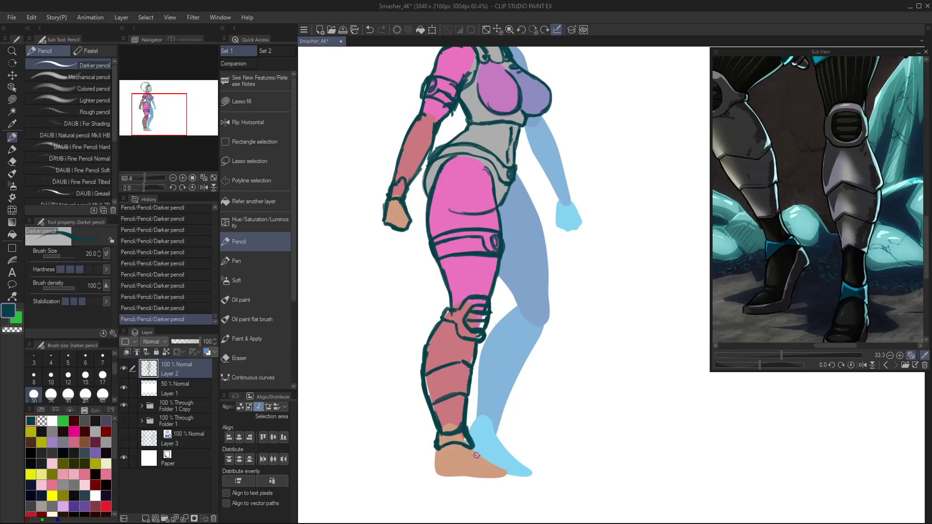
pyautogui.moveTo(474, 451); pyautogui.dragTo(509, 476)
pyautogui.moveTo(435, 455)
pyautogui.mouseDown()
pyautogui.moveTo(441, 478)
pyautogui.moveTo(506, 481)
pyautogui.mouseUp()
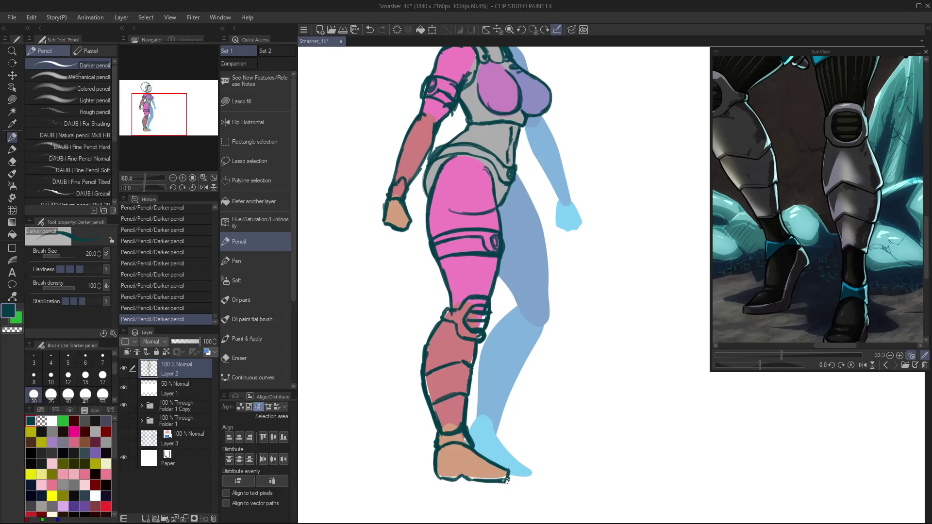
pyautogui.moveTo(439, 466)
pyautogui.mouseDown()
pyautogui.moveTo(503, 471)
pyautogui.moveTo(456, 468)
pyautogui.mouseUp()
# - Draw vertical ribbing lines on the near leg's stocking between the thigh band and the knee pad
pyautogui.moveTo(445, 326)
pyautogui.mouseDown()
pyautogui.moveTo(425, 350)
pyautogui.moveTo(459, 316)
pyautogui.moveTo(477, 381)
pyautogui.mouseUp()
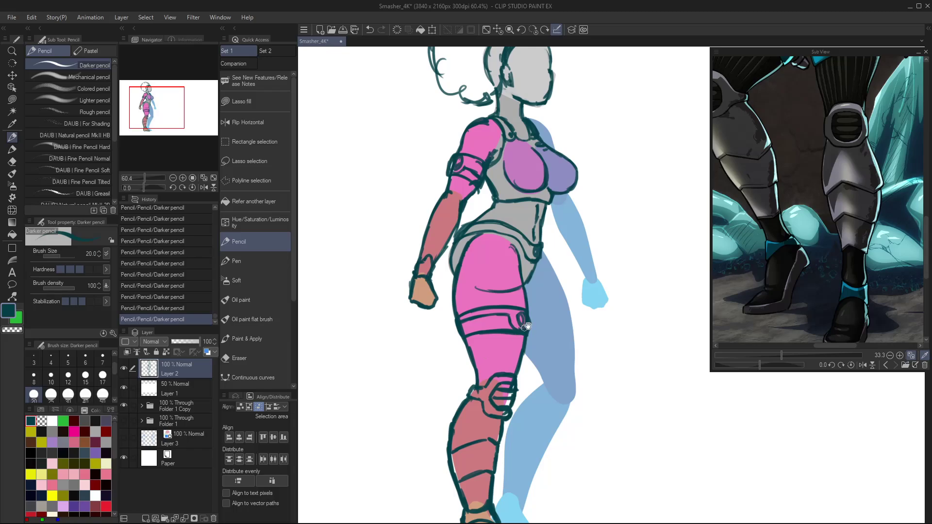
pyautogui.moveTo(623, 230); pyautogui.dragTo(633, 310)
pyautogui.scroll(5, 812, 288)
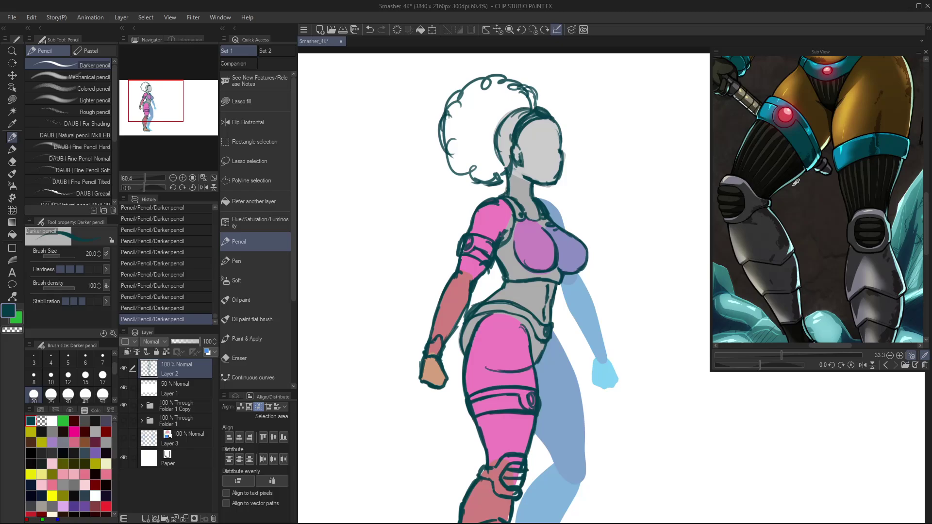
pyautogui.moveTo(505, 450)
pyautogui.mouseDown()
pyautogui.moveTo(497, 375)
pyautogui.moveTo(488, 376)
pyautogui.mouseUp()
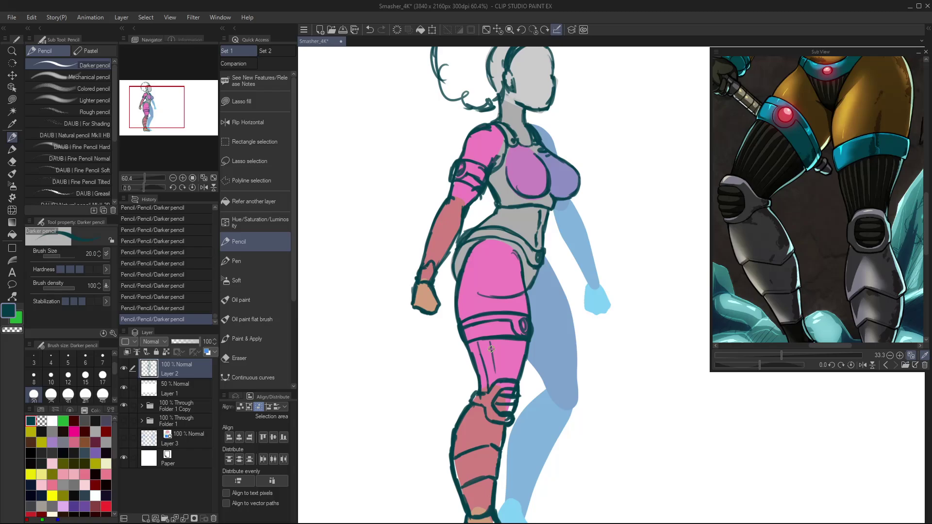
pyautogui.moveTo(481, 343); pyautogui.dragTo(479, 375)
pyautogui.moveTo(499, 344)
pyautogui.mouseDown()
pyautogui.moveTo(494, 384)
pyautogui.moveTo(471, 372)
pyautogui.mouseUp()
pyautogui.moveTo(505, 338)
pyautogui.mouseDown()
pyautogui.moveTo(502, 384)
pyautogui.moveTo(515, 357)
pyautogui.moveTo(512, 384)
pyautogui.mouseUp()
# - Check the gloves in the reference picture and sketch a raised cuff around the near wrist
pyautogui.moveTo(806, 126); pyautogui.dragTo(741, 236)
pyautogui.moveTo(788, 259); pyautogui.dragTo(920, 262)
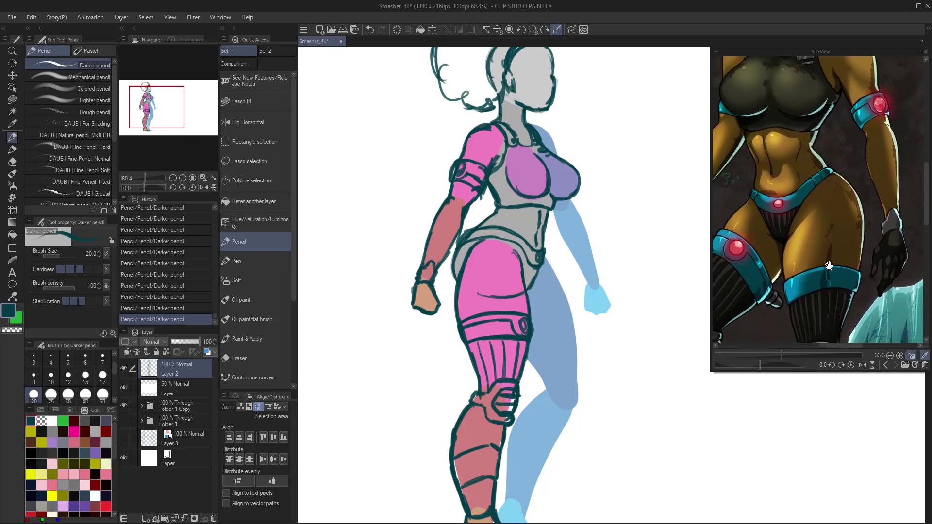
pyautogui.moveTo(728, 211); pyautogui.dragTo(761, 215)
pyautogui.moveTo(882, 271); pyautogui.dragTo(766, 257)
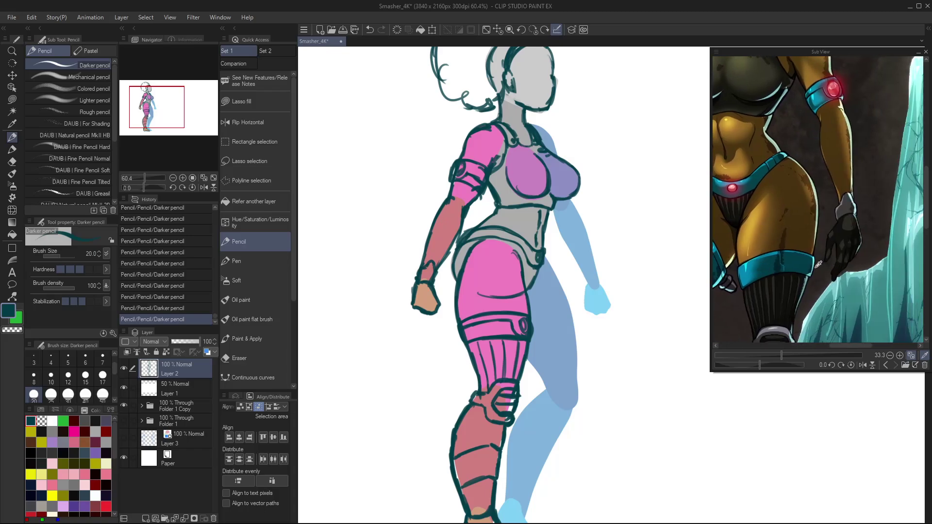
pyautogui.moveTo(809, 283); pyautogui.dragTo(920, 287)
pyautogui.moveTo(718, 184); pyautogui.dragTo(821, 199)
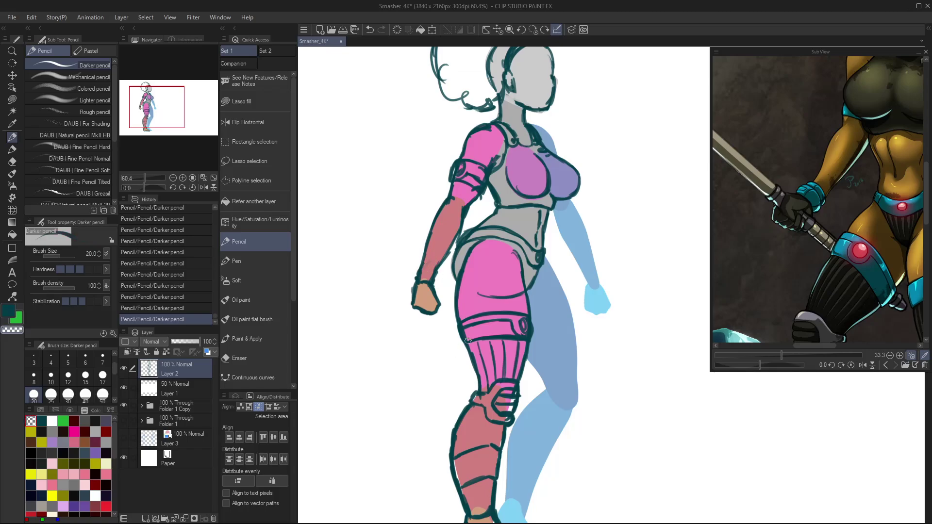
pyautogui.press('p')
pyautogui.press('p')
pyautogui.moveTo(438, 268)
pyautogui.mouseDown()
pyautogui.moveTo(421, 265)
pyautogui.moveTo(421, 274)
pyautogui.mouseUp()
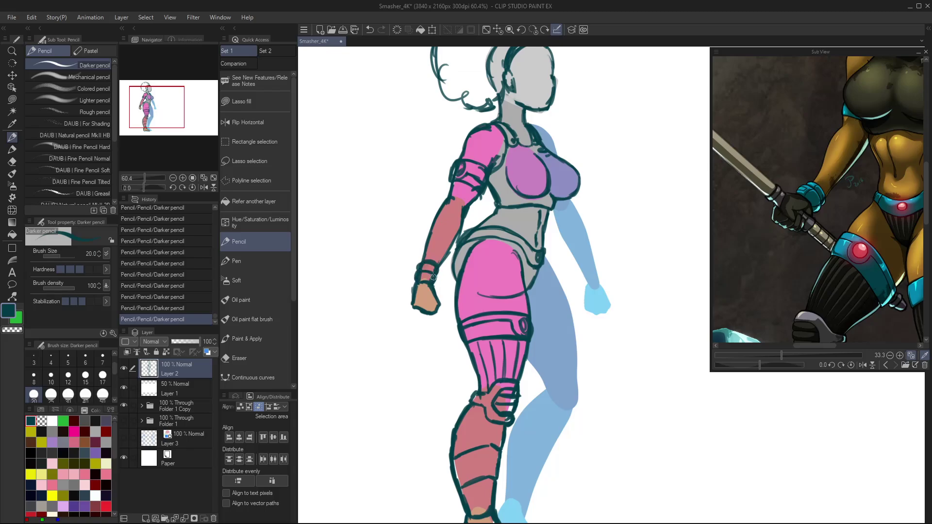
pyautogui.moveTo(432, 275); pyautogui.dragTo(440, 271)
# - Touch up the belt and hip lines with transparent color and the dark teal pencil
pyautogui.press('c')
pyautogui.moveTo(476, 248)
pyautogui.mouseDown()
pyautogui.moveTo(467, 263)
pyautogui.moveTo(473, 249)
pyautogui.mouseUp()
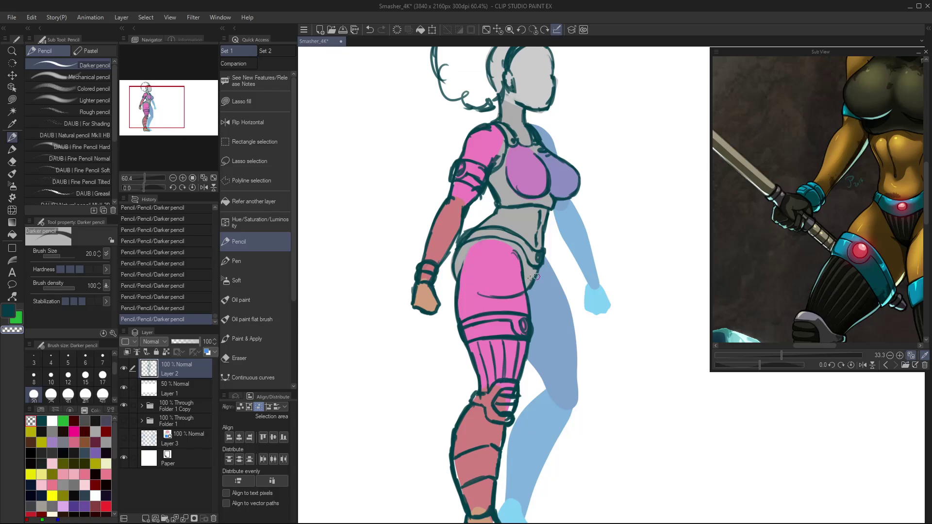
pyautogui.press('c')
pyautogui.scroll(-3, 551, 395)
pyautogui.scroll(3, 587, 331)
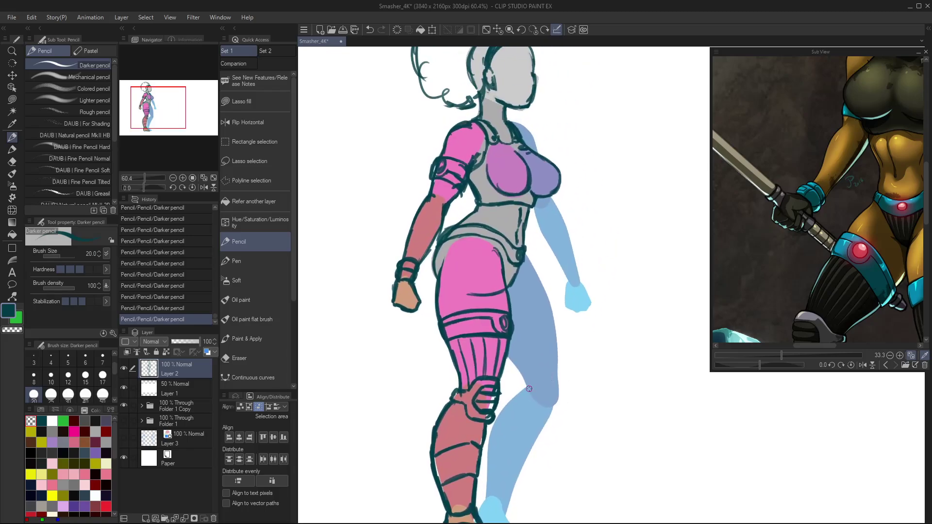
# - Redraw the face's front profile and jawline, adding a horizontal line across the face at eye level
pyautogui.scroll(3, 529, 389)
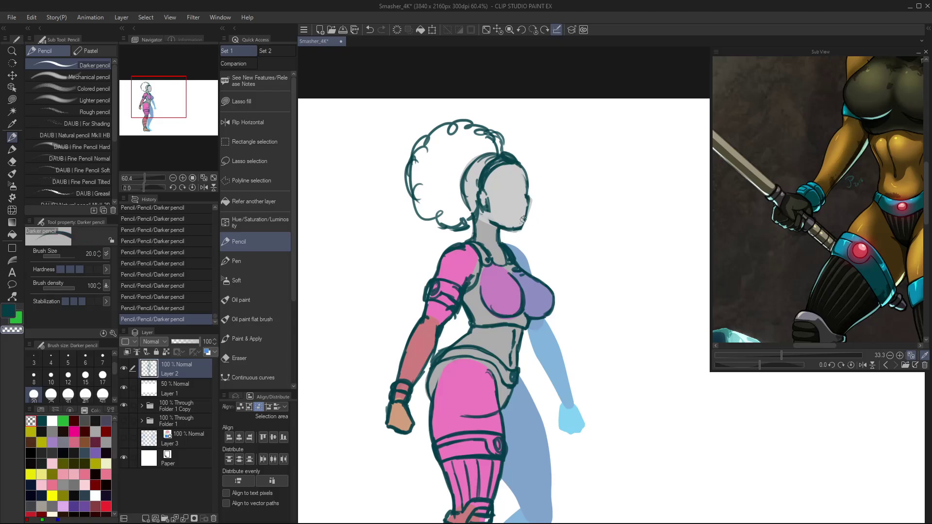
pyautogui.press('c')
pyautogui.moveTo(529, 197); pyautogui.dragTo(522, 230)
pyautogui.moveTo(522, 168)
pyautogui.mouseDown()
pyautogui.moveTo(527, 196)
pyautogui.moveTo(483, 194)
pyautogui.mouseUp()
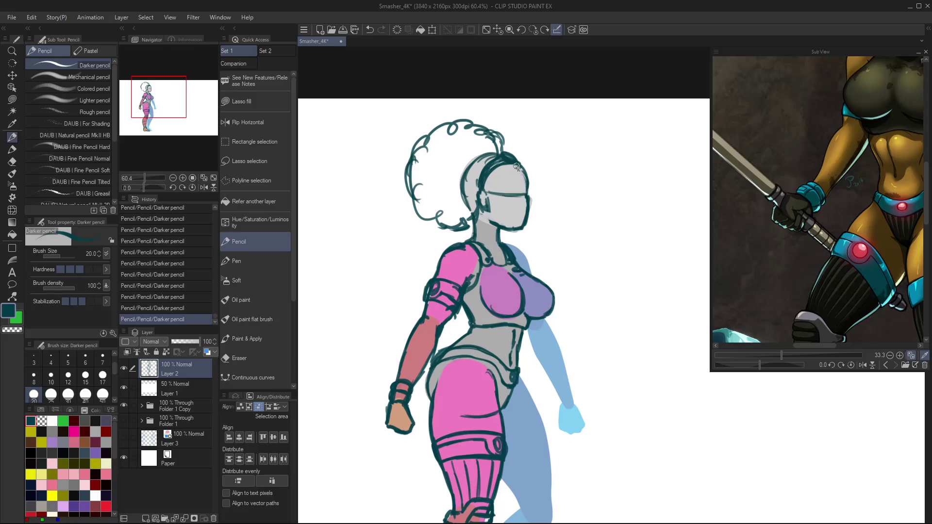
pyautogui.moveTo(517, 167); pyautogui.dragTo(523, 198)
pyautogui.moveTo(524, 214)
pyautogui.mouseDown()
pyautogui.moveTo(522, 227)
pyautogui.moveTo(495, 228)
pyautogui.mouseUp()
# - Lasso the near arm's line work on Layer 2, from shoulder to fist, and duplicate it onto its own layer
pyautogui.press('m')
pyautogui.moveTo(476, 277)
pyautogui.mouseDown()
pyautogui.moveTo(460, 319)
pyautogui.moveTo(471, 239)
pyautogui.moveTo(375, 441)
pyautogui.moveTo(421, 413)
pyautogui.moveTo(427, 374)
pyautogui.moveTo(457, 329)
pyautogui.mouseUp()
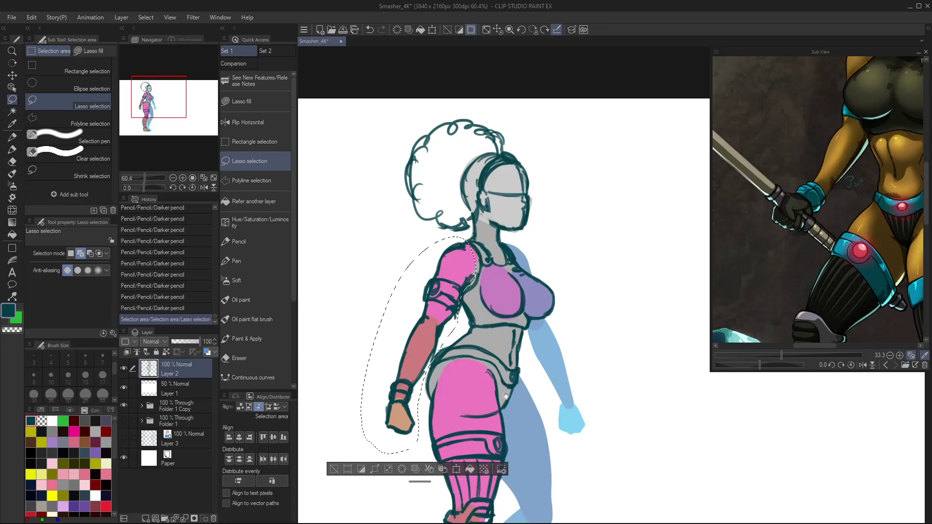
pyautogui.moveTo(505, 396); pyautogui.dragTo(501, 266)
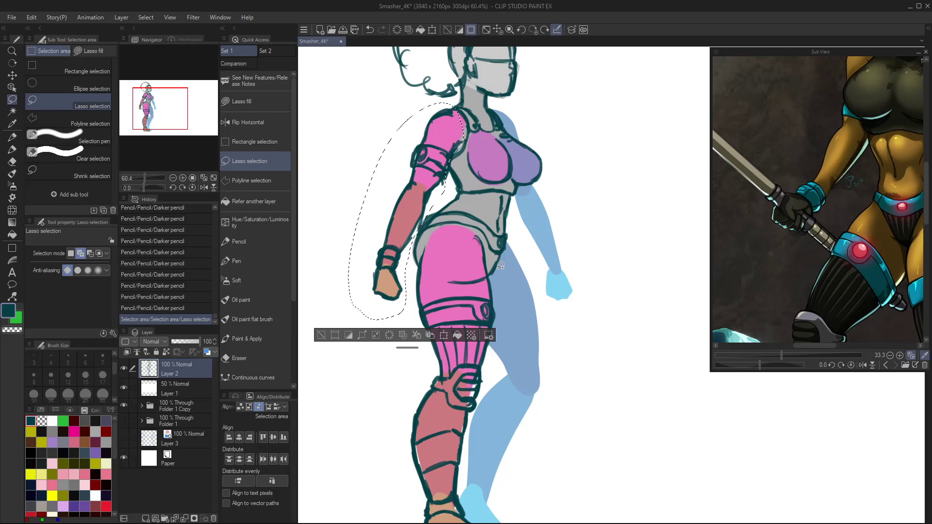
pyautogui.click(429, 336)
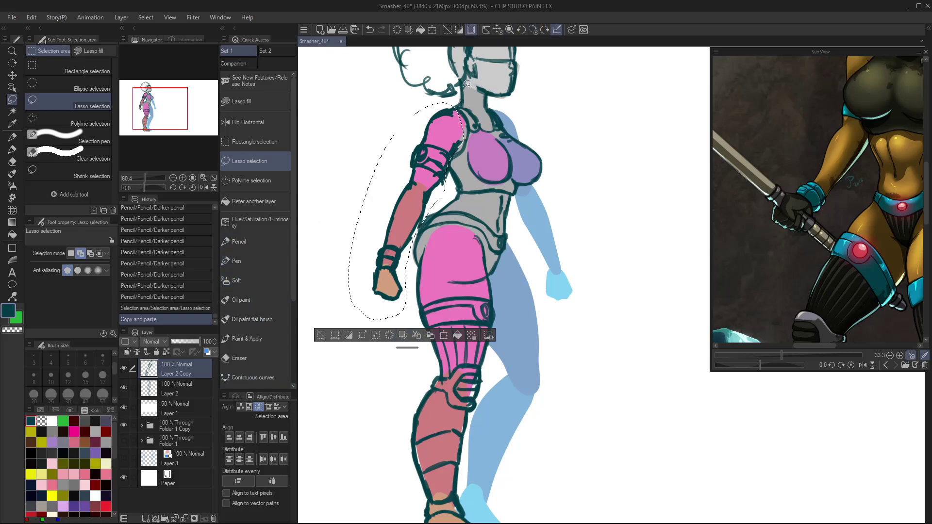
# - Flip the copied arm horizontally, move it over the blue far arm of the mannequin, and clear the selection
pyautogui.hotkey('ctrl', 't')
pyautogui.click(62, 252)
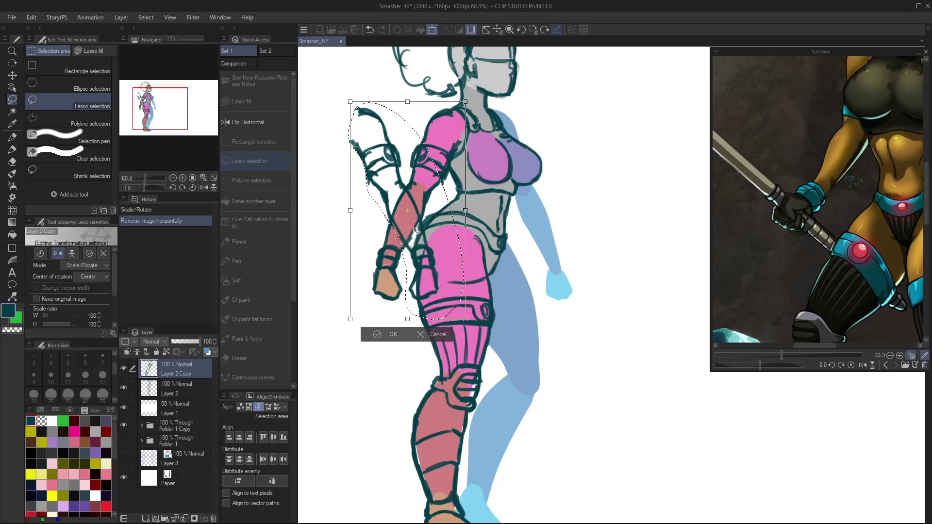
pyautogui.moveTo(413, 228); pyautogui.dragTo(546, 228)
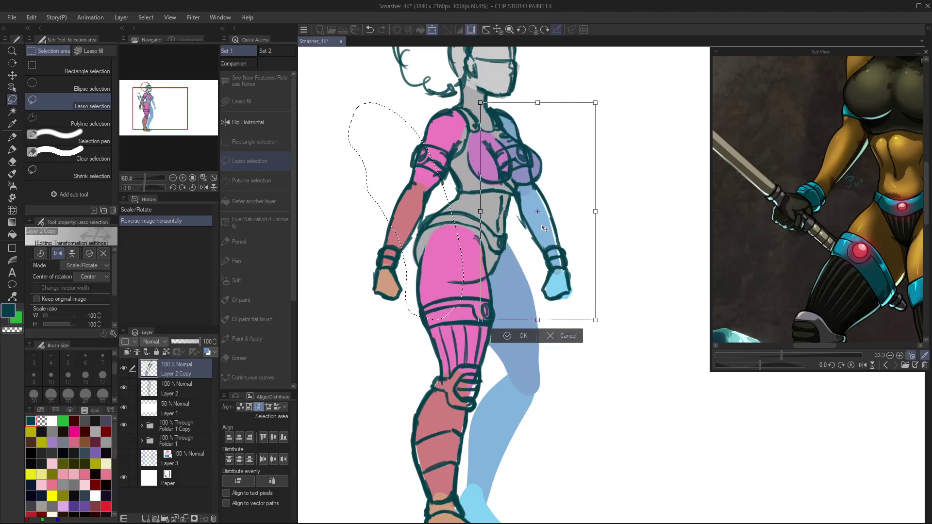
pyautogui.hotkey('ctrl', 'd')
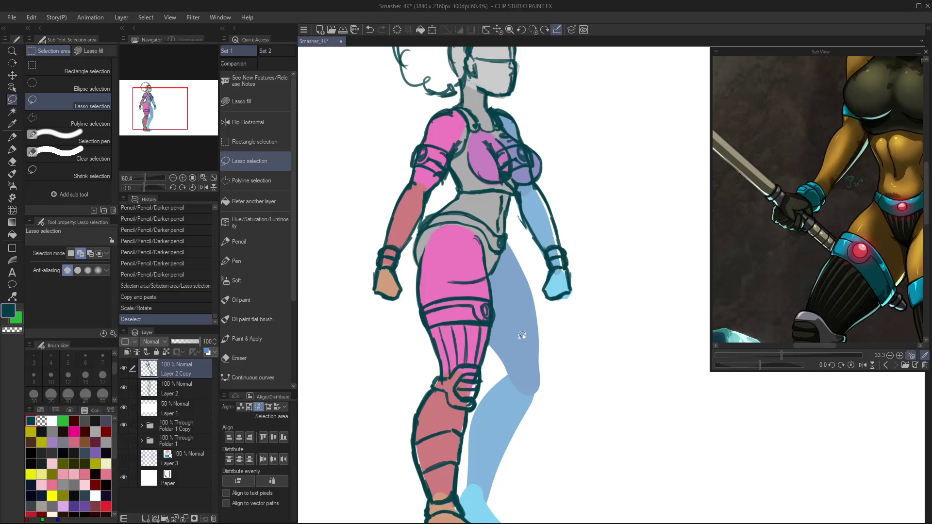
# - Lasso the near lower leg on Layer 2, from knee pad to foot, and duplicate it onto its own layer
pyautogui.scroll(-5, 549, 412)
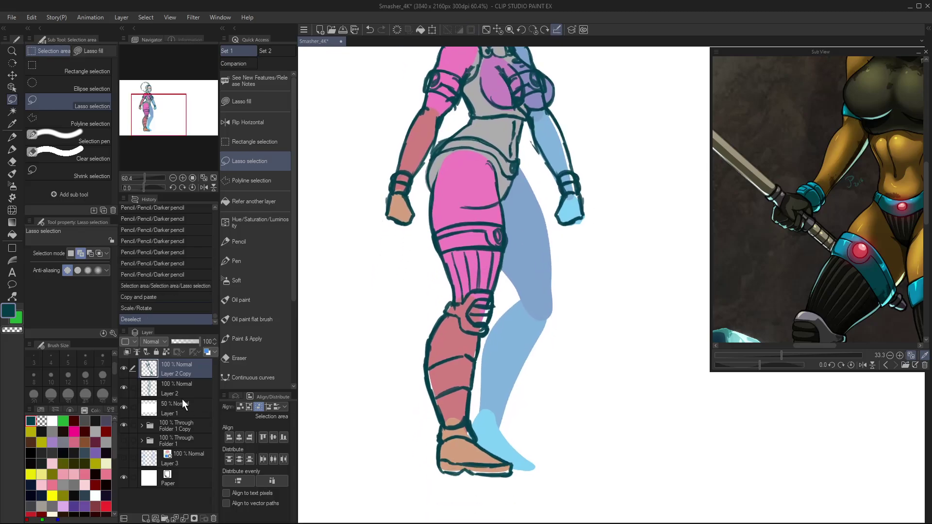
pyautogui.click(192, 383)
pyautogui.press('.')
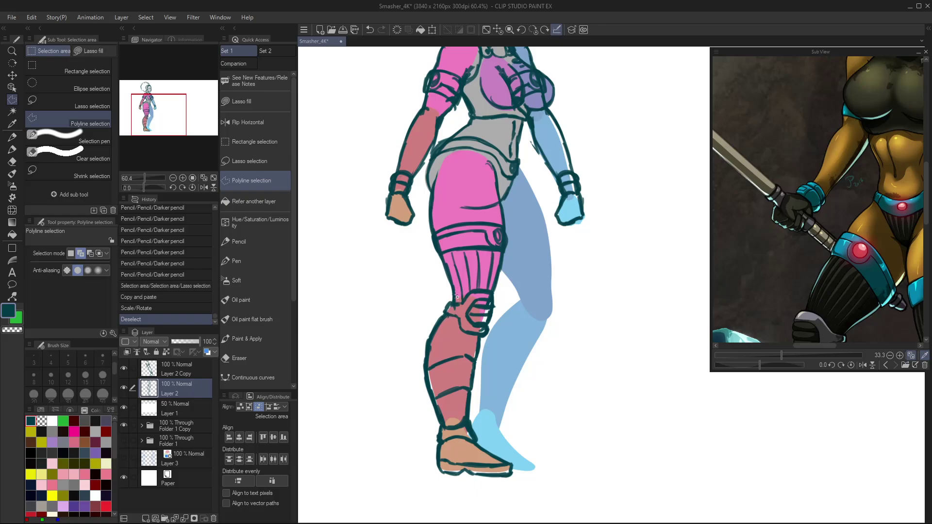
pyautogui.press('o')
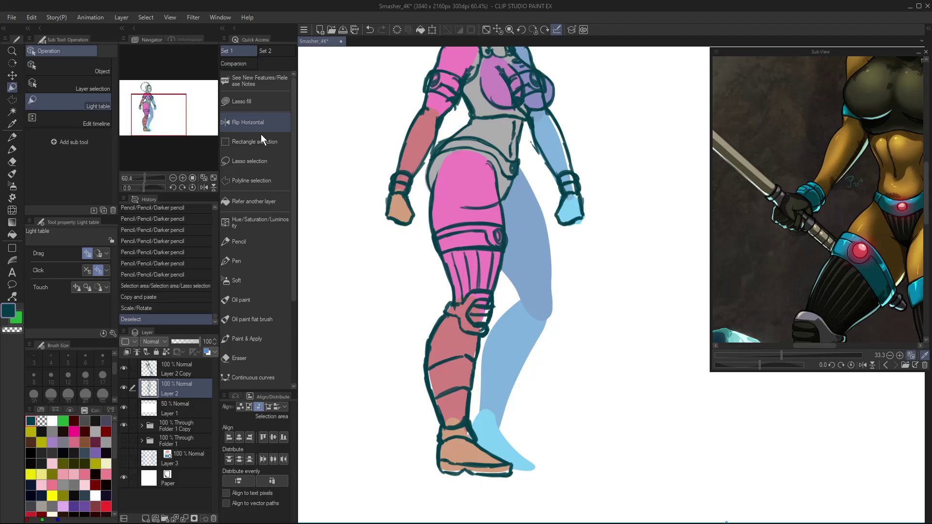
pyautogui.click(267, 162)
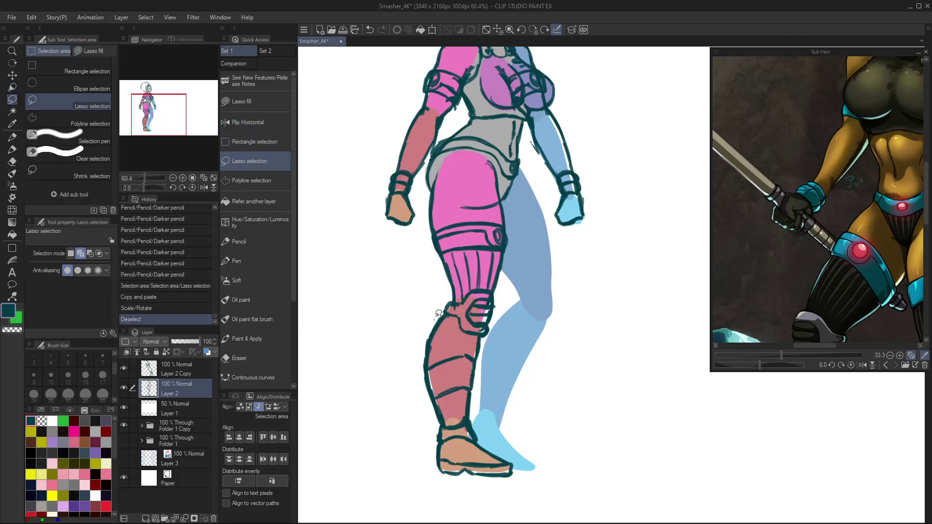
pyautogui.moveTo(435, 318)
pyautogui.mouseDown()
pyautogui.moveTo(472, 290)
pyautogui.moveTo(523, 407)
pyautogui.moveTo(456, 497)
pyautogui.moveTo(419, 331)
pyautogui.moveTo(449, 308)
pyautogui.mouseUp()
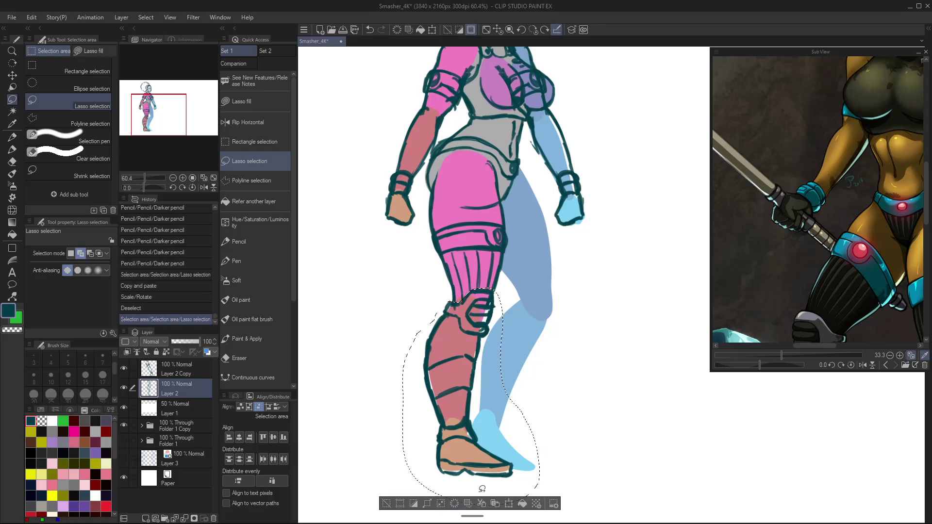
pyautogui.click(495, 503)
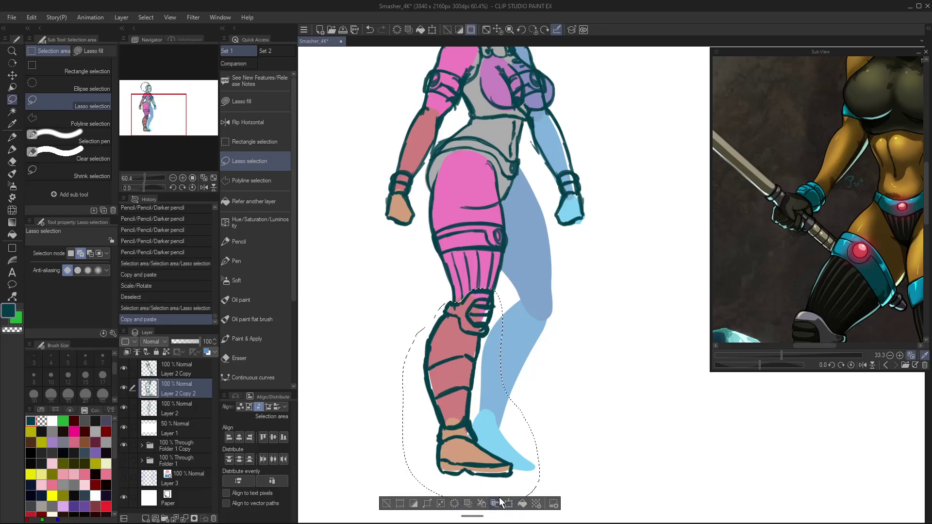
# - Rotate and move the copied lower leg to fit the mannequin's blue far shin and foot, then clear the selection
pyautogui.click(509, 504)
pyautogui.moveTo(590, 306); pyautogui.dragTo(609, 382)
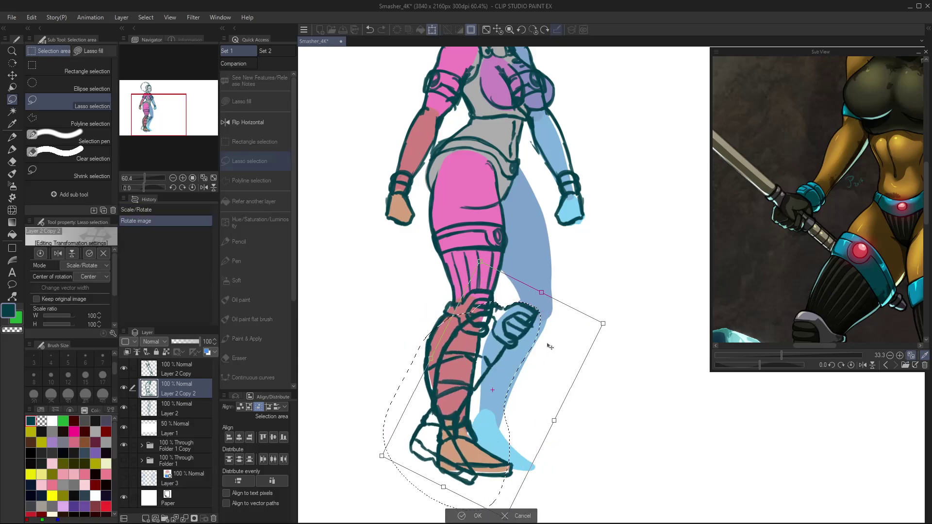
pyautogui.moveTo(550, 347); pyautogui.dragTo(556, 353)
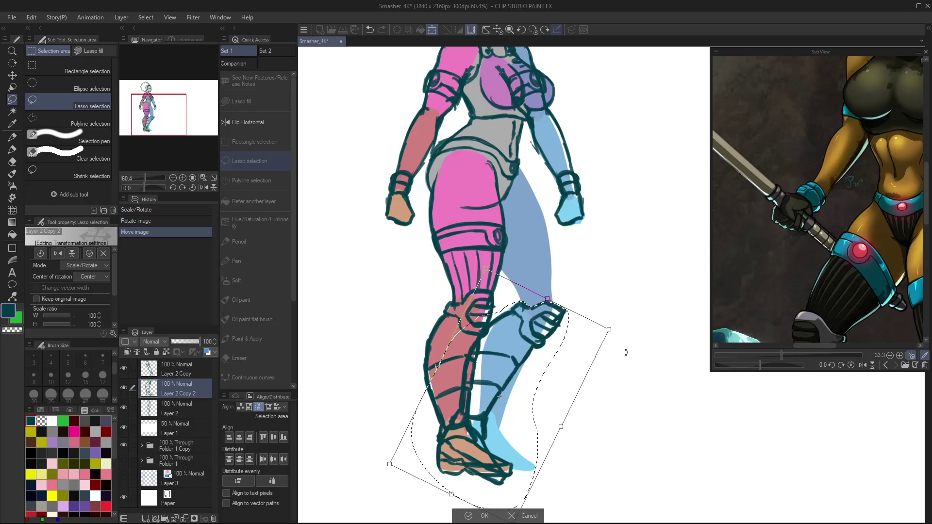
pyautogui.moveTo(626, 352); pyautogui.dragTo(627, 309)
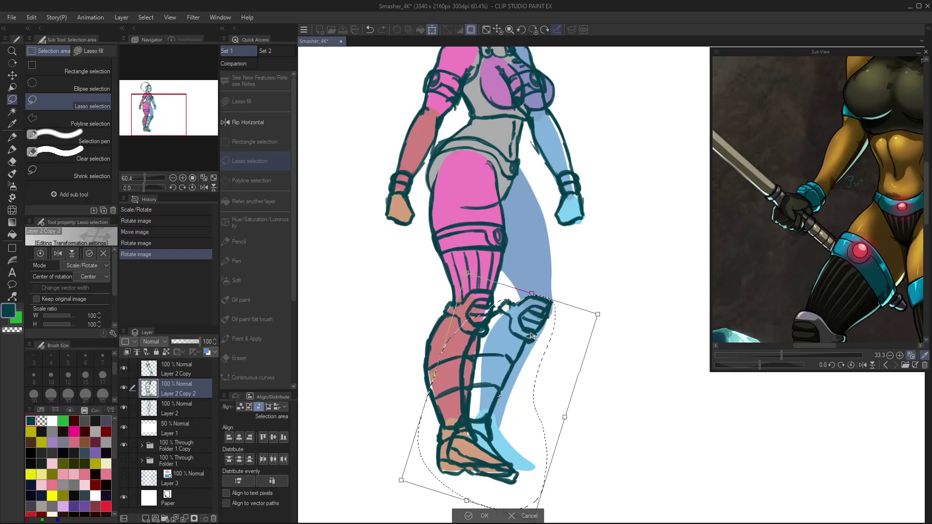
pyautogui.moveTo(532, 336); pyautogui.dragTo(547, 338)
pyautogui.click(493, 516)
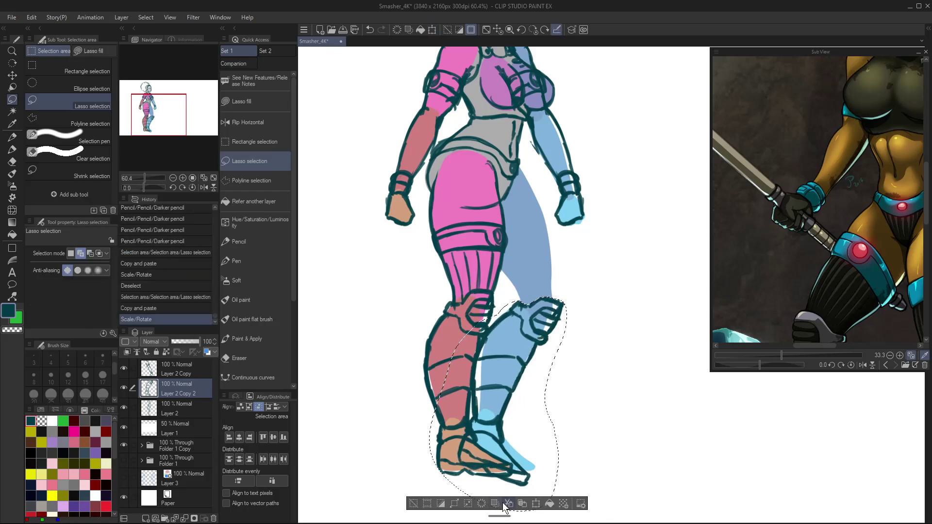
pyautogui.click(504, 503)
# - Outline the near thigh and ribbed stocking on Layer 2 with a polyline selection and duplicate them onto their own layer
pyautogui.click(191, 409)
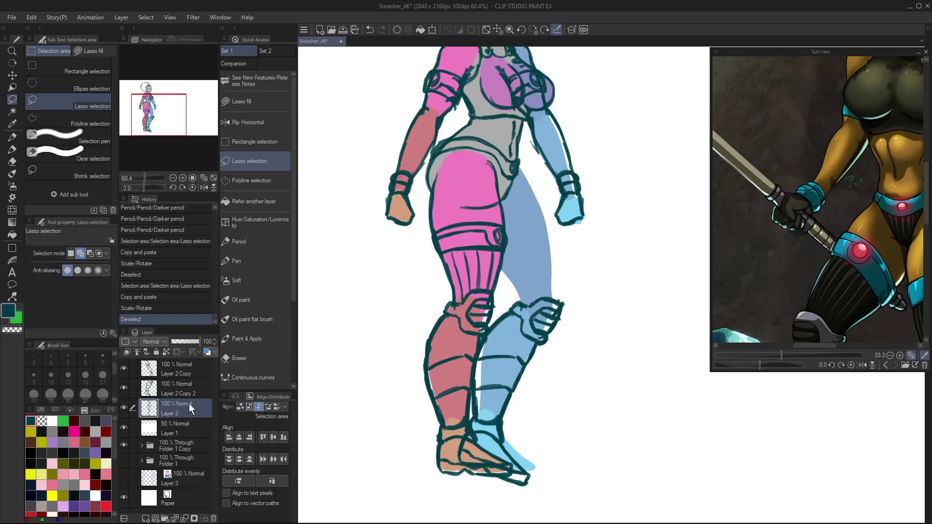
pyautogui.press('m')
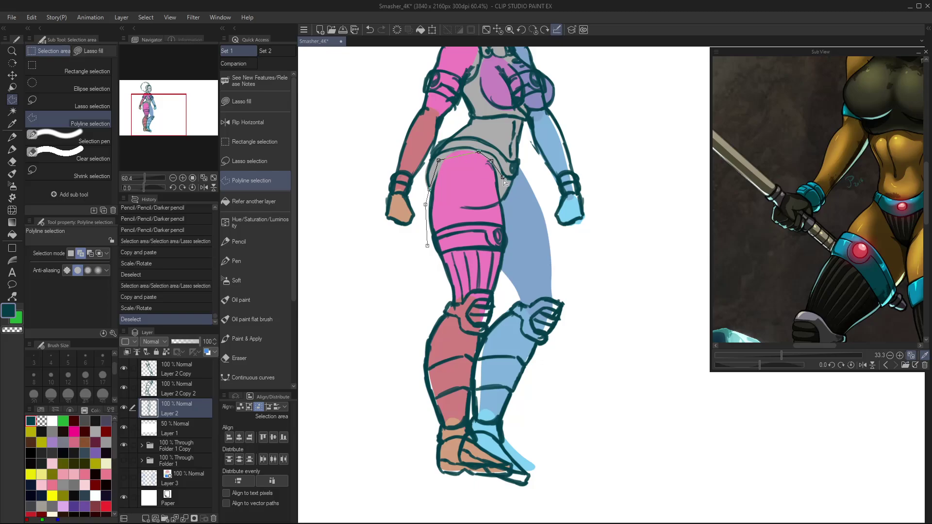
pyautogui.click(501, 198)
pyautogui.click(512, 219)
pyautogui.click(520, 253)
pyautogui.click(427, 246)
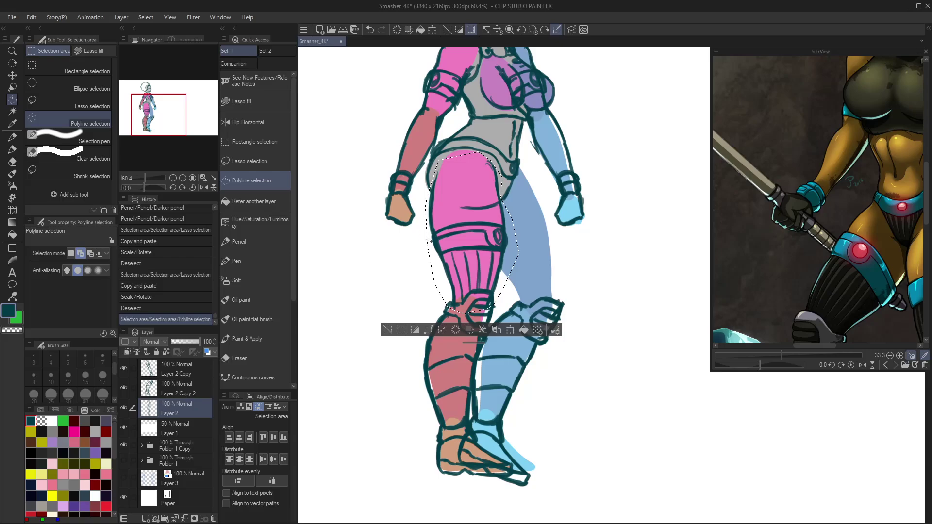
pyautogui.click(494, 329)
# - Move and rotate the copied thigh to fit the mannequin's blue far thigh, then clear the selection
pyautogui.click(510, 330)
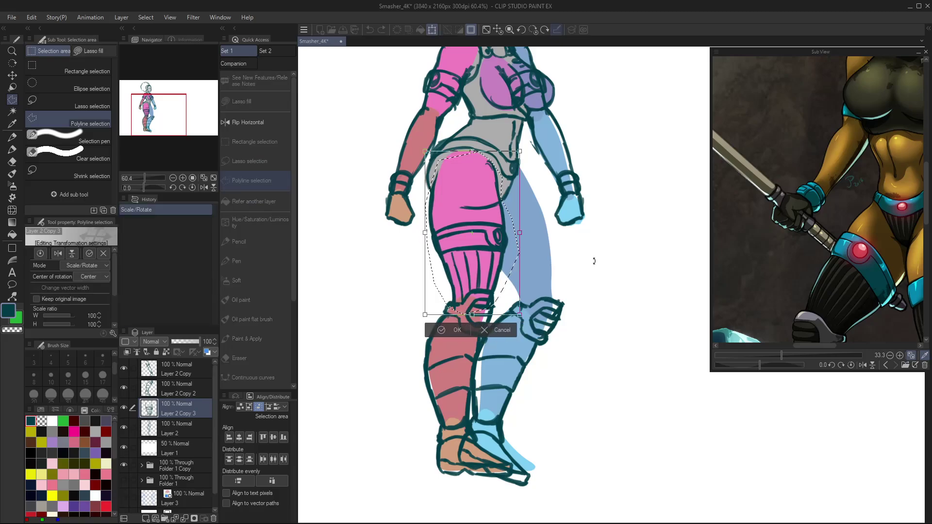
pyautogui.moveTo(583, 226); pyautogui.dragTo(555, 253)
pyautogui.moveTo(610, 264); pyautogui.dragTo(600, 284)
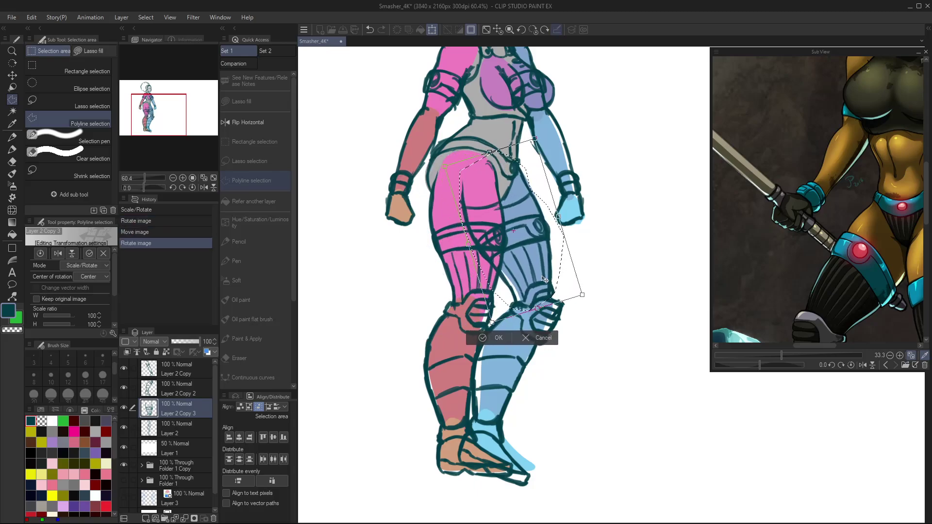
pyautogui.click(503, 337)
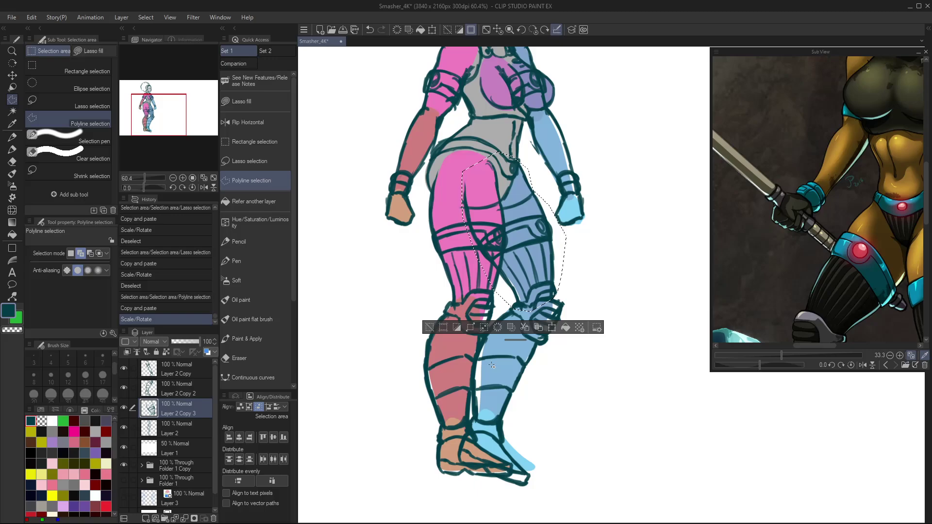
pyautogui.hotkey('ctrl', 'd')
# - Erase the copied thigh's lines overlapping the far knee pad and redraw the stocking's lower lines with the Darker pencil
pyautogui.press('e')
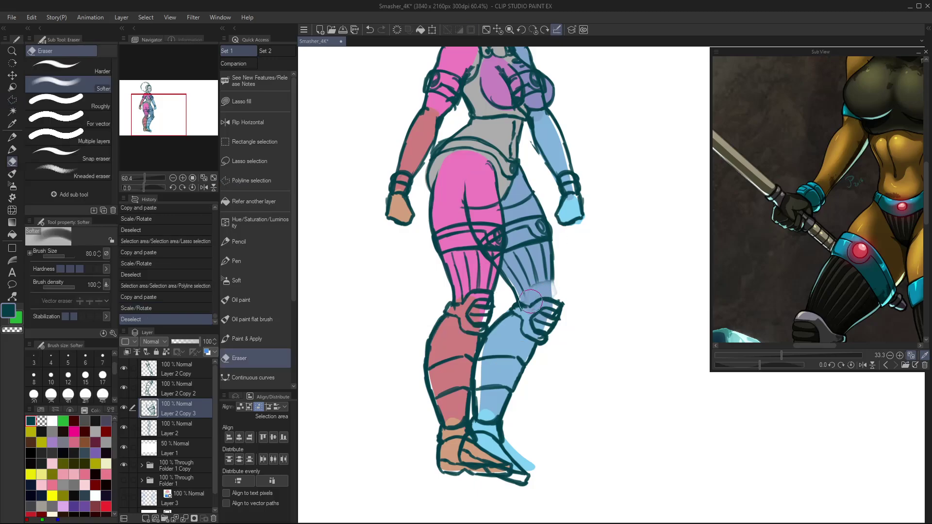
pyautogui.moveTo(547, 291); pyautogui.dragTo(559, 297)
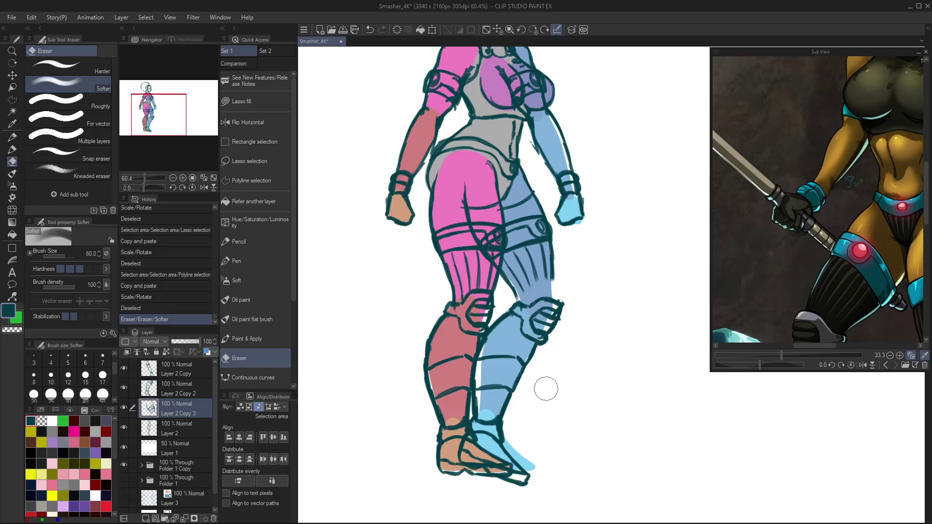
pyautogui.press('p')
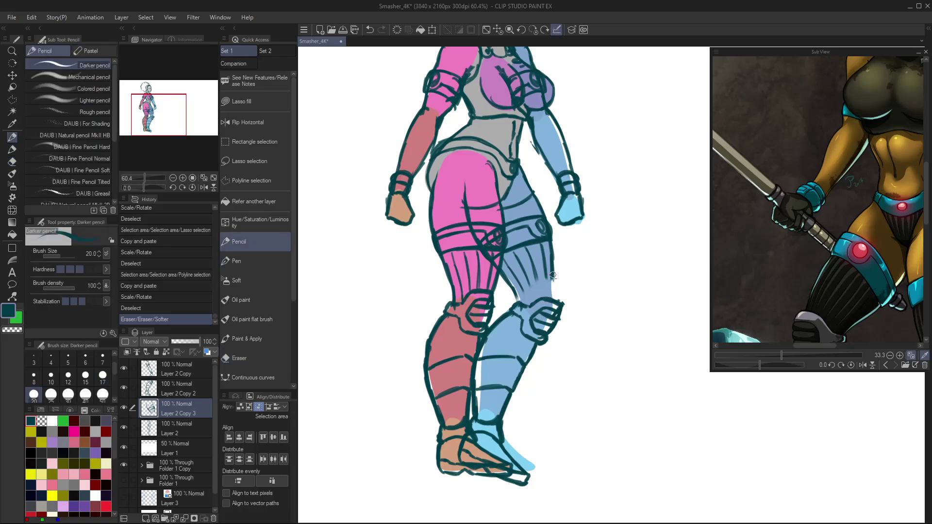
pyautogui.moveTo(552, 275); pyautogui.dragTo(550, 284)
pyautogui.moveTo(552, 276); pyautogui.dragTo(543, 290)
pyautogui.moveTo(545, 282); pyautogui.dragTo(530, 303)
pyautogui.moveTo(533, 291)
pyautogui.mouseDown()
pyautogui.moveTo(521, 314)
pyautogui.moveTo(547, 306)
pyautogui.mouseUp()
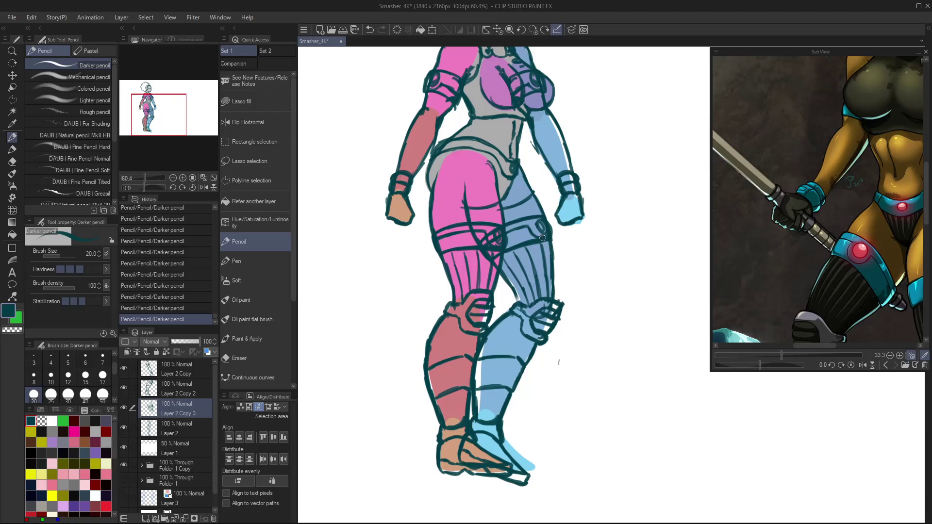
# - Push the far thigh band's round buckle with Liquify, then erase it along with the band's outer end
pyautogui.press('j')
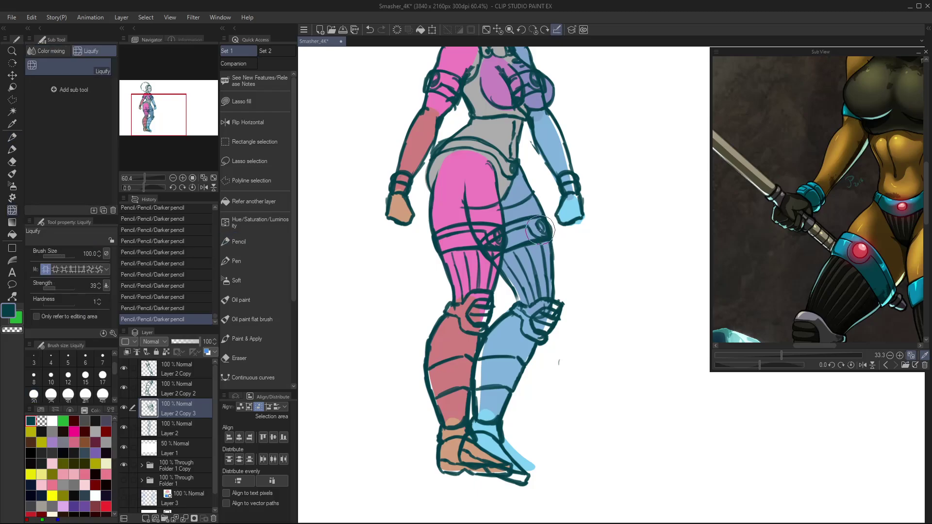
pyautogui.moveTo(537, 230); pyautogui.dragTo(532, 228)
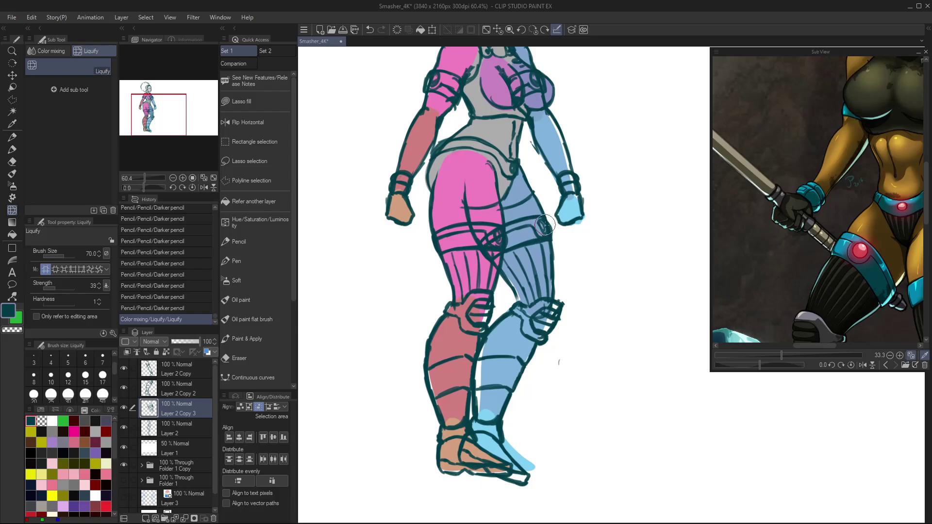
pyautogui.press('e')
pyautogui.moveTo(545, 225)
pyautogui.mouseDown()
pyautogui.moveTo(530, 229)
pyautogui.moveTo(548, 226)
pyautogui.moveTo(556, 237)
pyautogui.mouseUp()
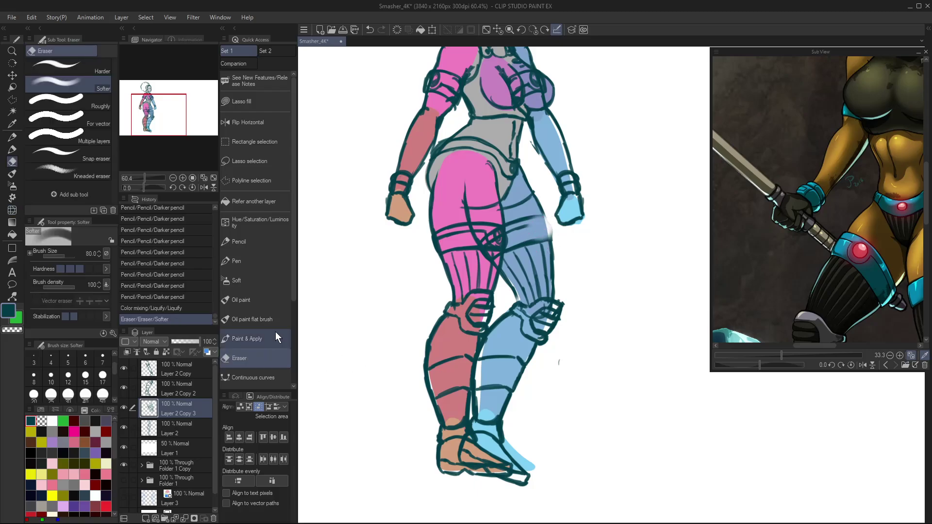
# - Redraw the far thigh band's outer end and upper edge with the Darker pencil, with the buckle seen side-on
pyautogui.click(247, 241)
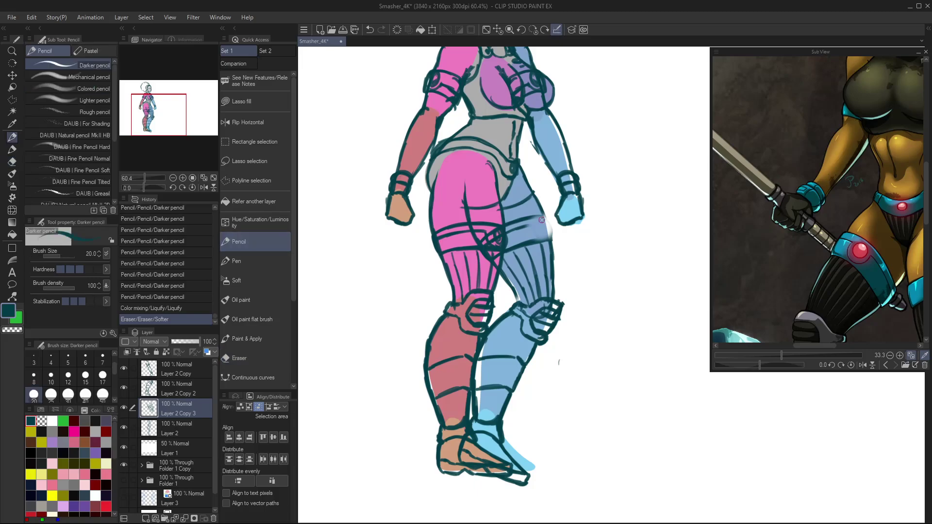
pyautogui.moveTo(544, 217); pyautogui.dragTo(549, 228)
pyautogui.moveTo(548, 229)
pyautogui.mouseDown()
pyautogui.moveTo(554, 238)
pyautogui.moveTo(541, 224)
pyautogui.mouseUp()
pyautogui.moveTo(529, 226)
pyautogui.mouseDown()
pyautogui.moveTo(543, 223)
pyautogui.moveTo(523, 229)
pyautogui.mouseUp()
pyautogui.moveTo(540, 224); pyautogui.dragTo(503, 234)
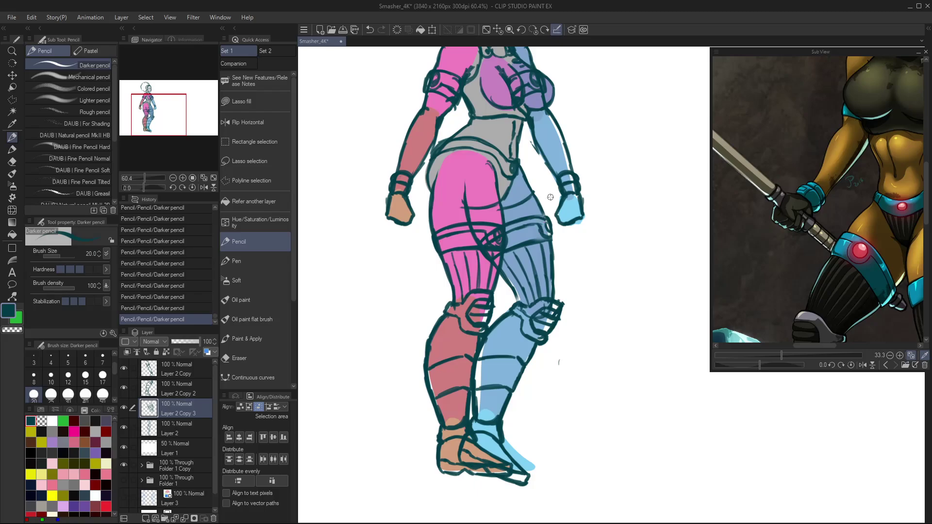
# - Remove the curved line above the far thigh band using Lasso fill with transparent color, then return to the dark teal pencil
pyautogui.press('m')
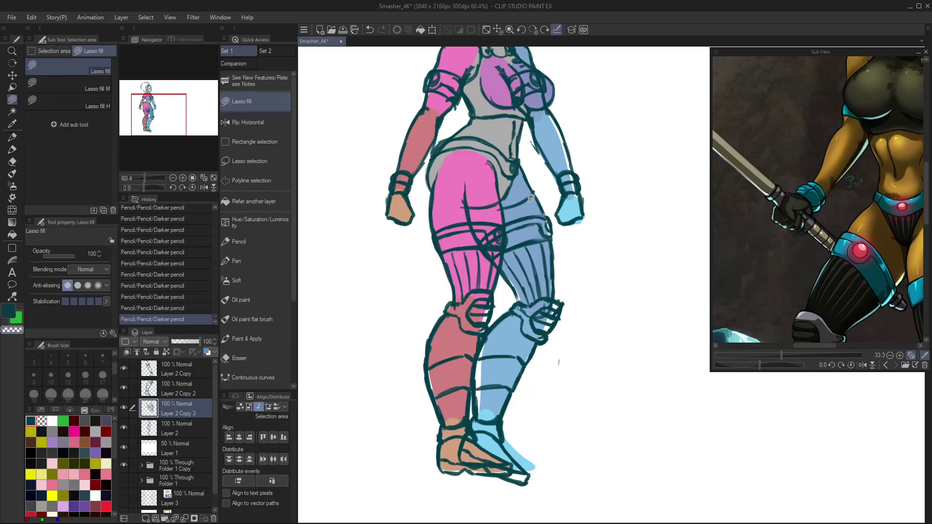
pyautogui.moveTo(531, 201)
pyautogui.mouseDown()
pyautogui.moveTo(497, 209)
pyautogui.moveTo(529, 186)
pyautogui.mouseUp()
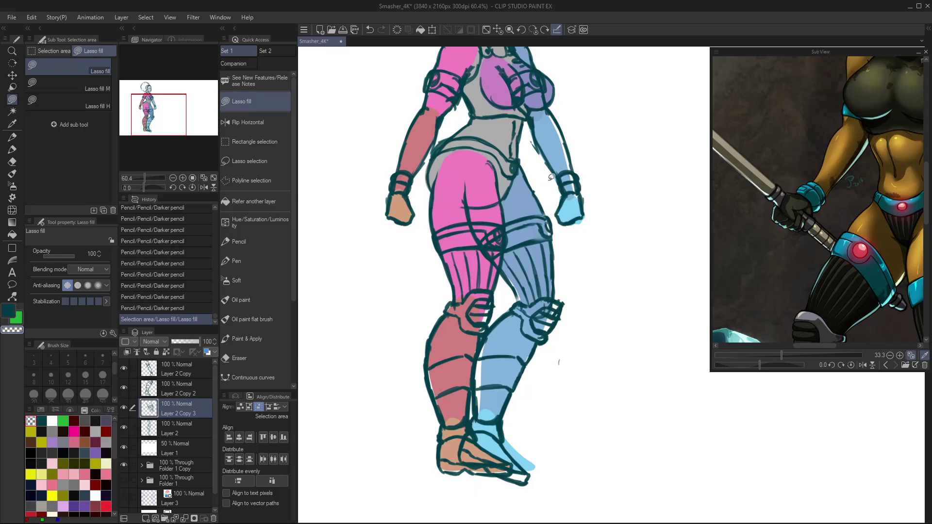
pyautogui.press('p')
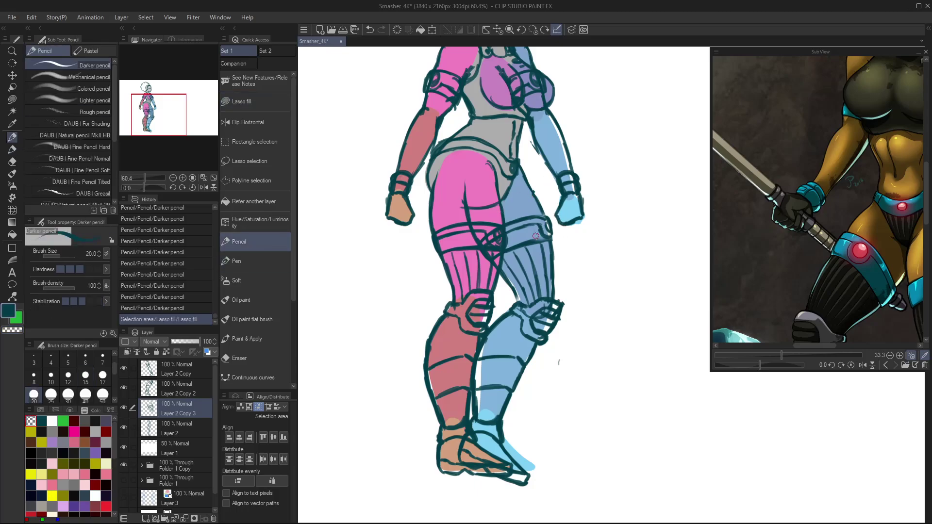
pyautogui.moveTo(582, 379); pyautogui.dragTo(537, 380)
pyautogui.hotkey('ctrl', '0')
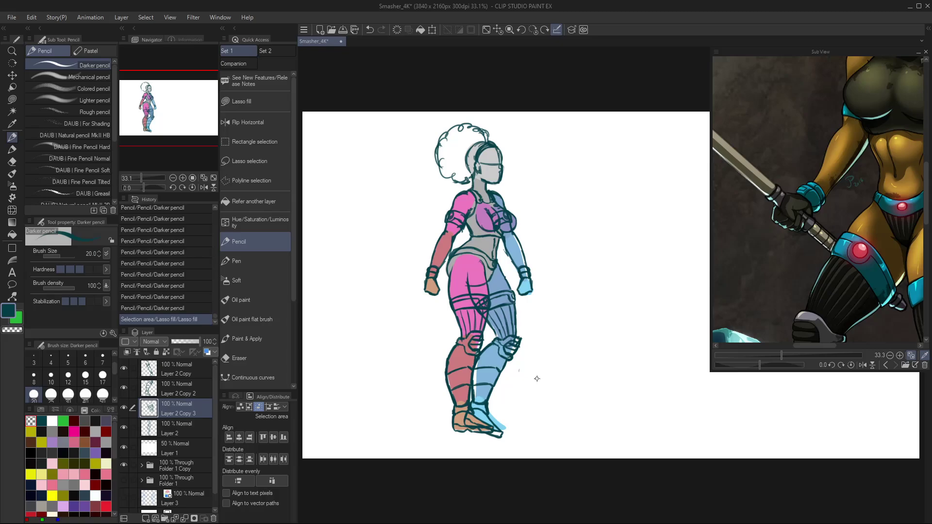
# - On Layer 2, draw the small dark barcode tattoo on the near shoulder with the Darker pencil, following the reference image
pyautogui.moveTo(887, 280); pyautogui.dragTo(831, 304)
pyautogui.moveTo(862, 200); pyautogui.dragTo(863, 252)
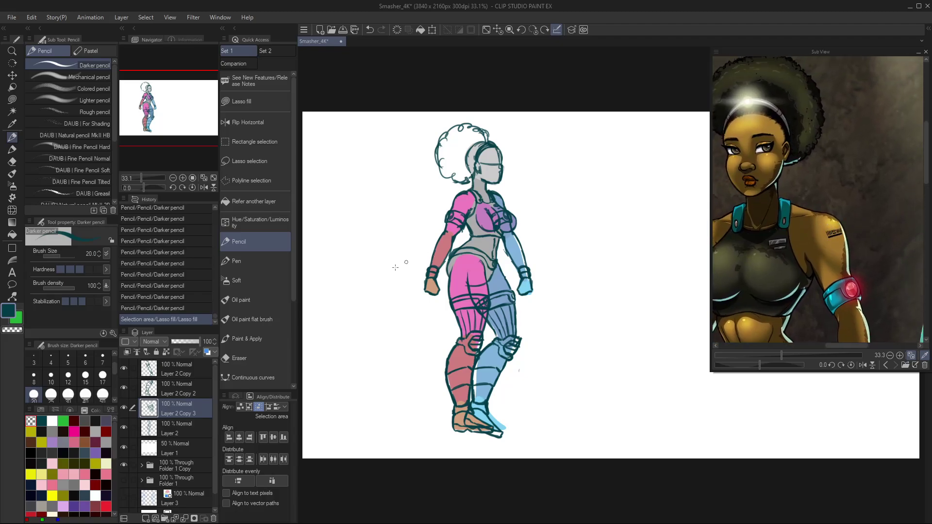
pyautogui.click(188, 366)
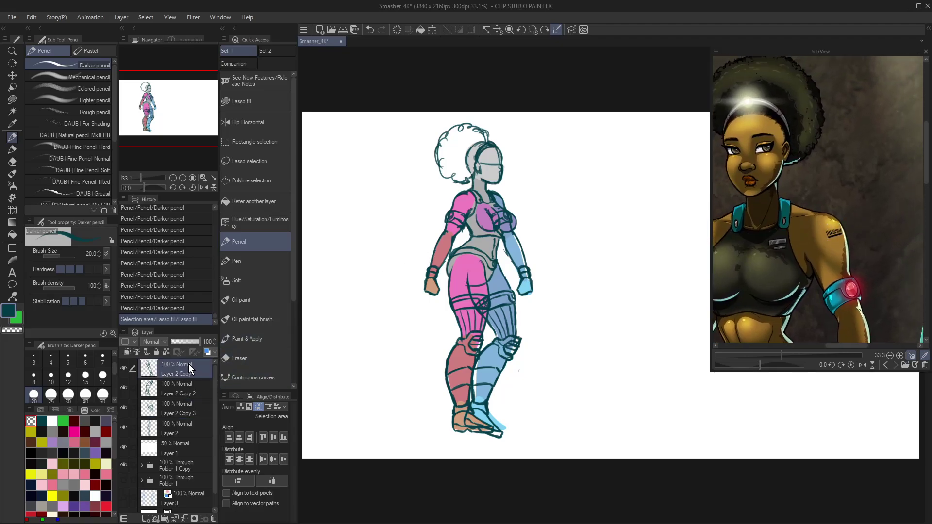
pyautogui.press('/')
pyautogui.moveTo(453, 227); pyautogui.dragTo(467, 197)
pyautogui.click(180, 420)
pyautogui.press('p')
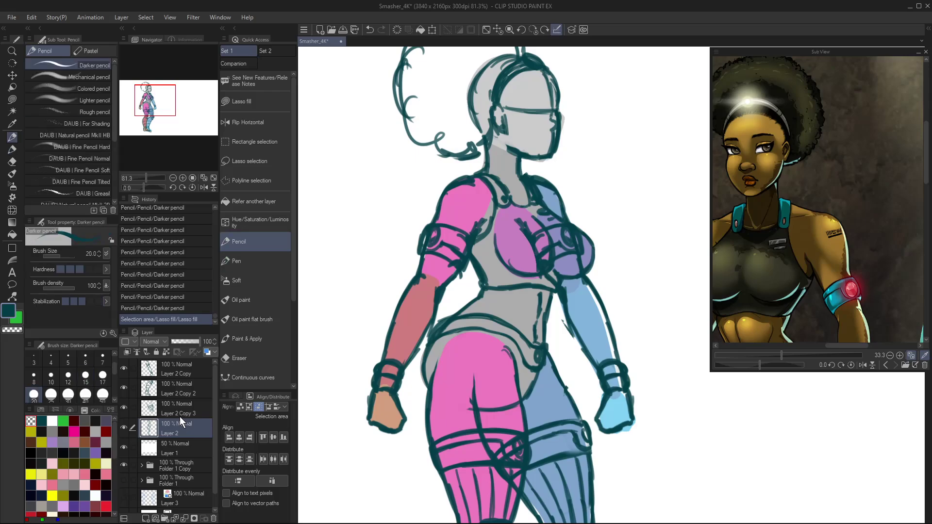
pyautogui.click(95, 421)
pyautogui.moveTo(444, 204)
pyautogui.mouseDown()
pyautogui.moveTo(458, 208)
pyautogui.moveTo(448, 203)
pyautogui.mouseUp()
pyautogui.moveTo(452, 197); pyautogui.dragTo(455, 204)
pyautogui.moveTo(460, 199); pyautogui.dragTo(462, 200)
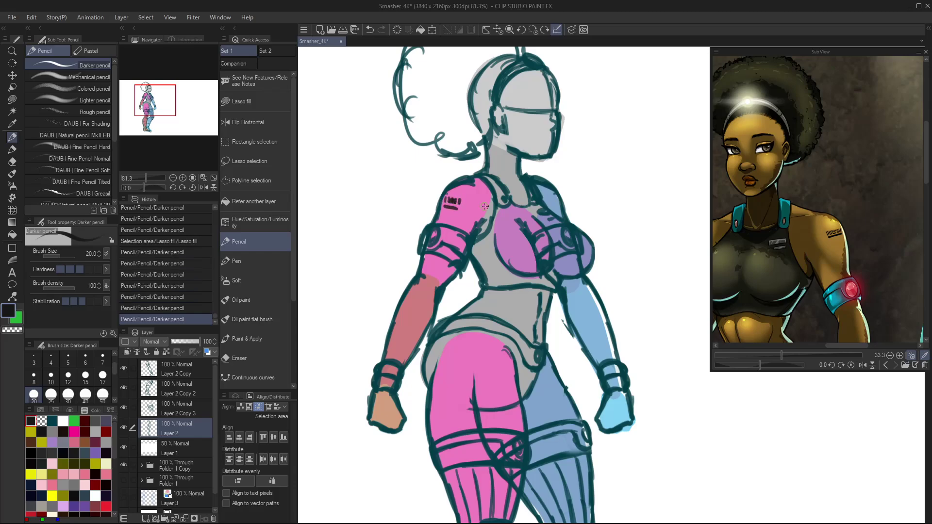
# - Touch up the face's front profile with the Darker pencil, using dark teal and transparent color
pyautogui.moveTo(547, 412); pyautogui.dragTo(537, 412)
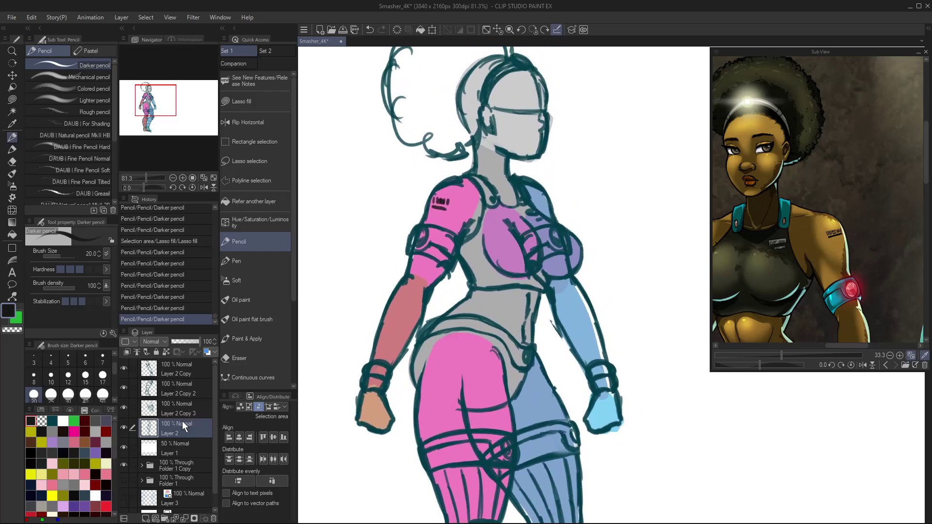
pyautogui.moveTo(538, 157); pyautogui.dragTo(531, 170)
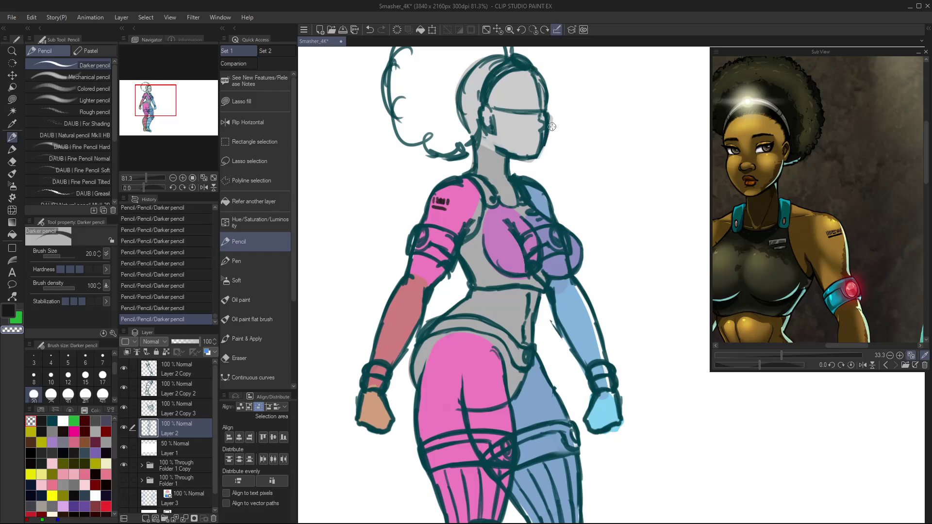
pyautogui.click(53, 421)
pyautogui.click(30, 420)
pyautogui.press('x')
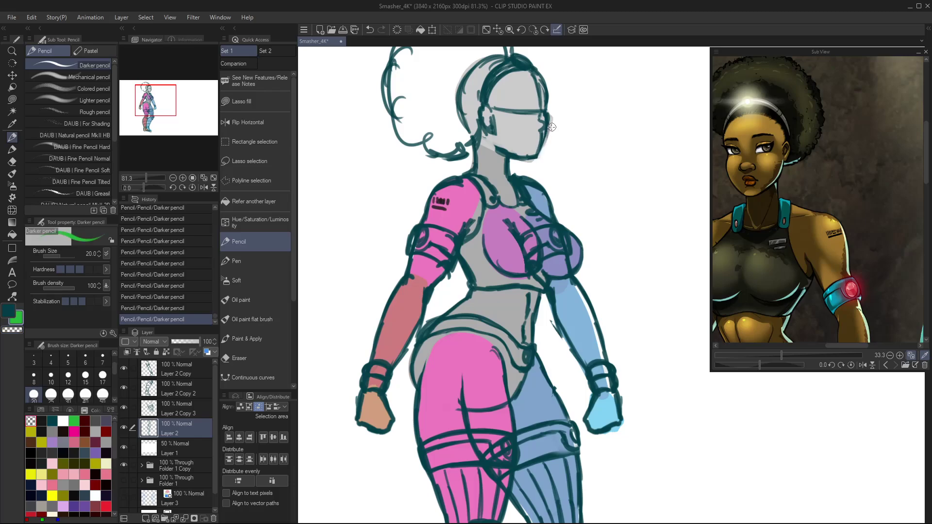
pyautogui.press('x')
pyautogui.press('x')
pyautogui.press('x')
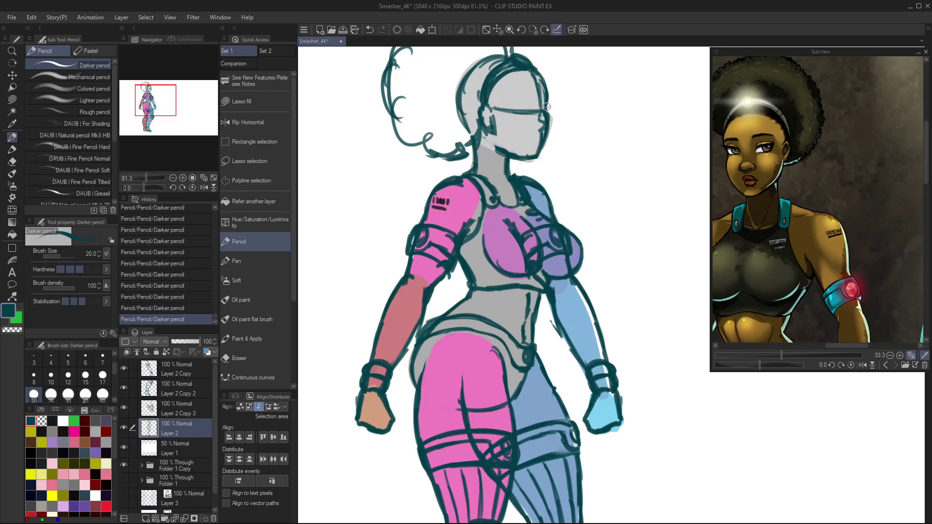
pyautogui.moveTo(567, 187); pyautogui.dragTo(569, 241)
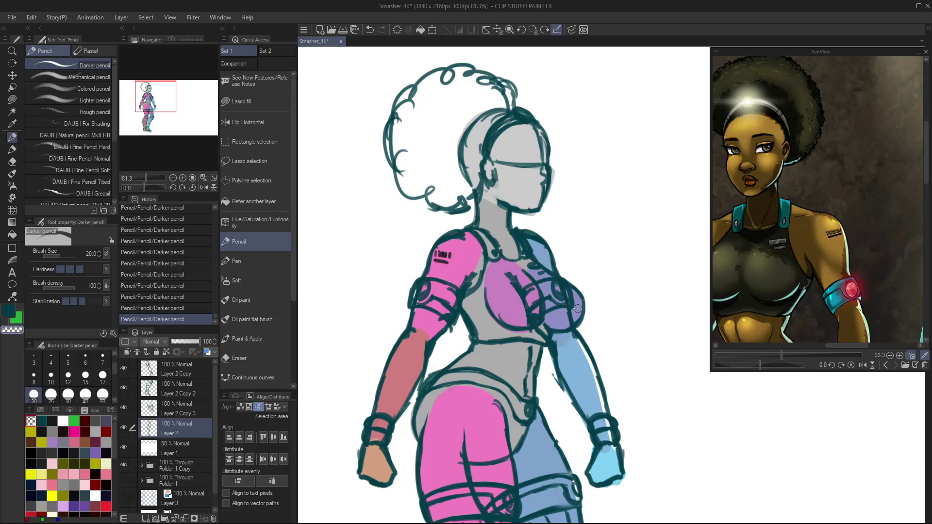
# - Set the Rectangle figure tool to outline only in dark grey sampled from the reference hammer, and try a tall handle rectangle
pyautogui.hotkey('ctrl', '-')
pyautogui.press('/')
pyautogui.moveTo(576, 307)
pyautogui.mouseDown()
pyautogui.moveTo(535, 195)
pyautogui.moveTo(577, 329)
pyautogui.moveTo(566, 293)
pyautogui.moveTo(555, 334)
pyautogui.mouseUp()
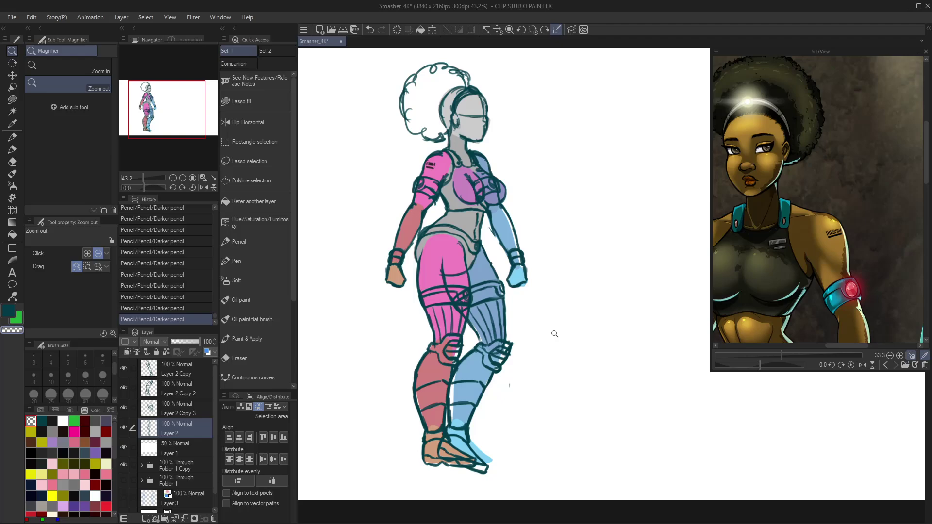
pyautogui.scroll(-5, 860, 262)
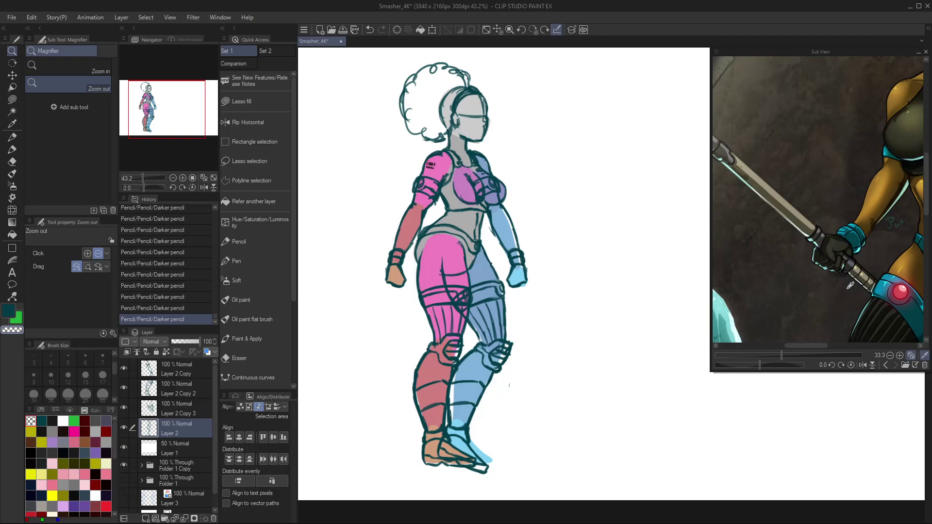
pyautogui.moveTo(776, 359); pyautogui.dragTo(765, 357)
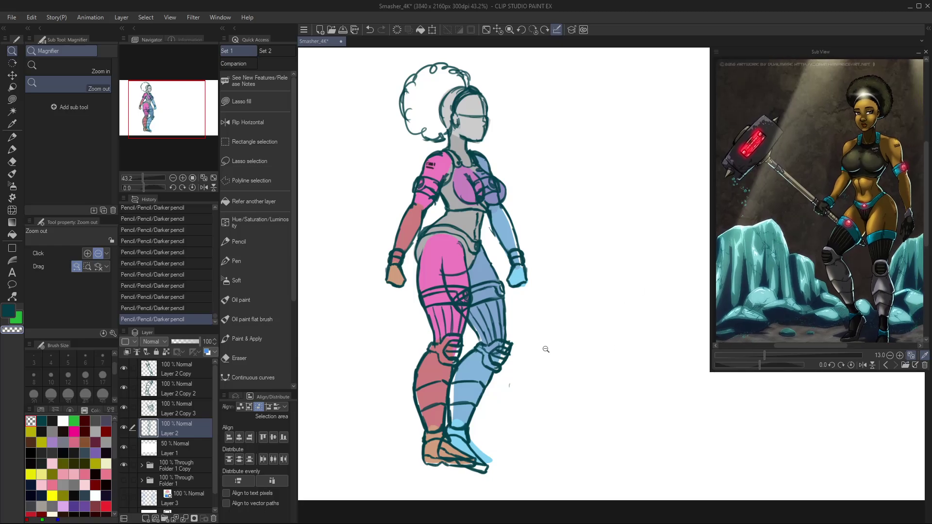
pyautogui.moveTo(545, 348)
pyautogui.mouseDown()
pyautogui.moveTo(570, 339)
pyautogui.moveTo(496, 349)
pyautogui.moveTo(484, 334)
pyautogui.mouseUp()
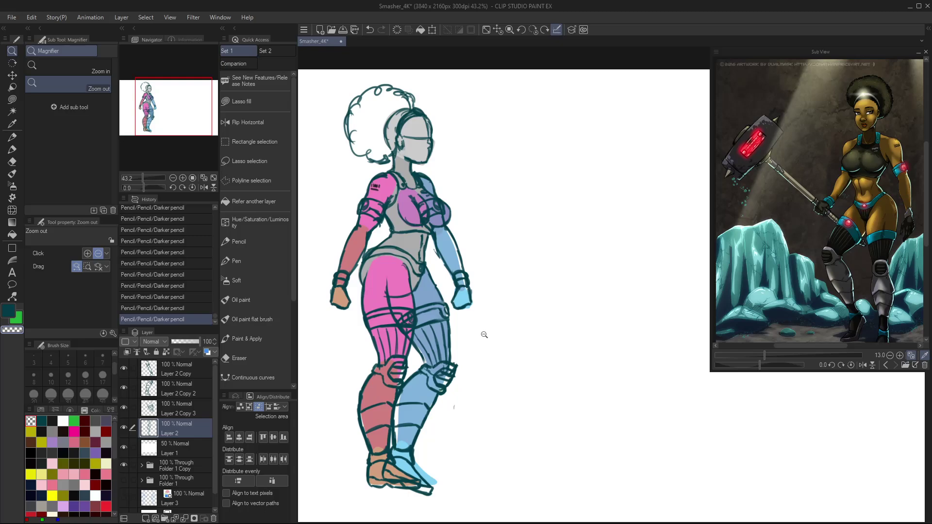
pyautogui.press('u')
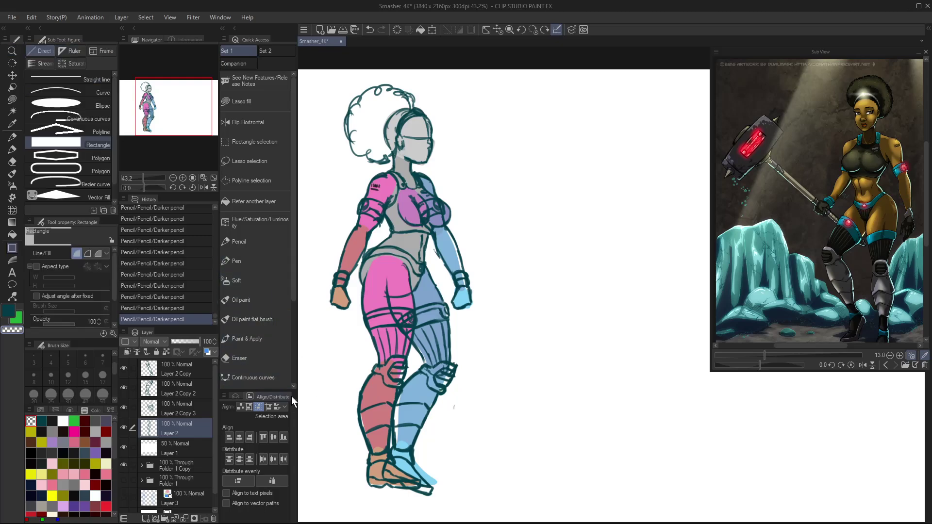
pyautogui.click(3, 314)
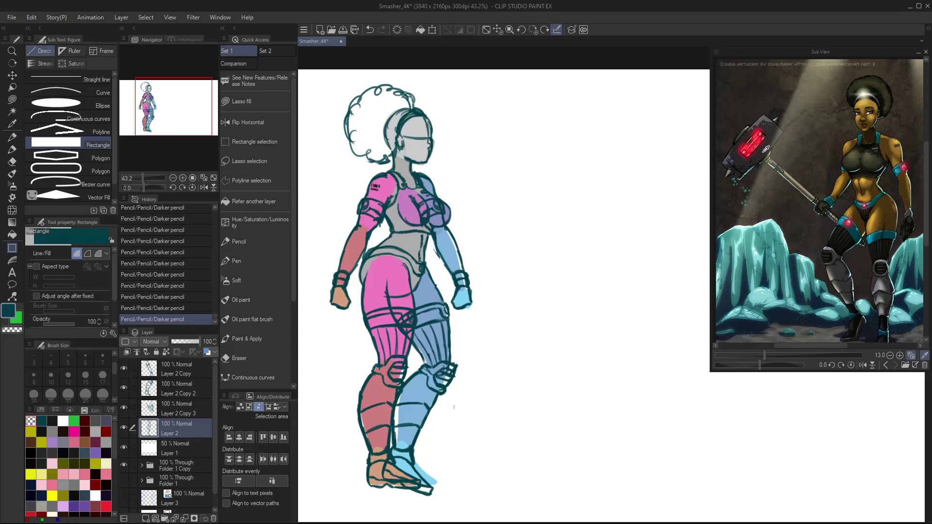
pyautogui.click(766, 148)
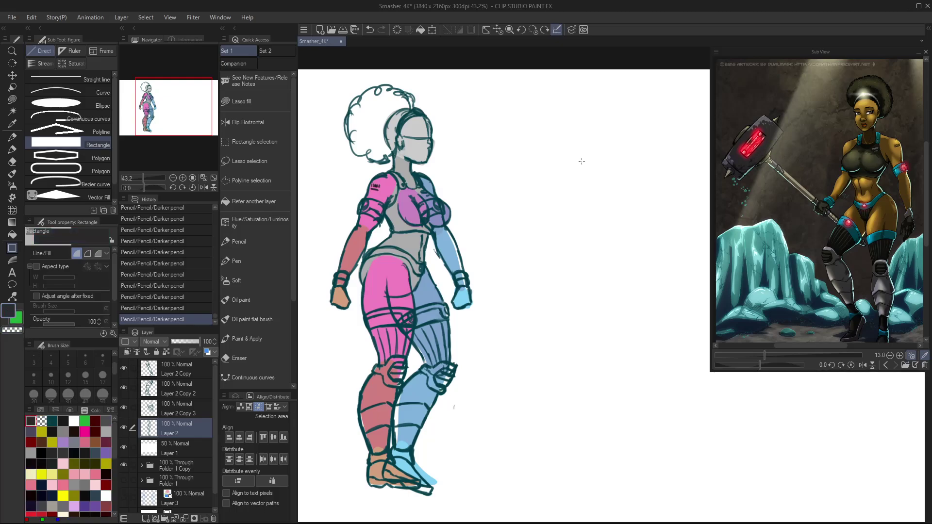
pyautogui.click(88, 253)
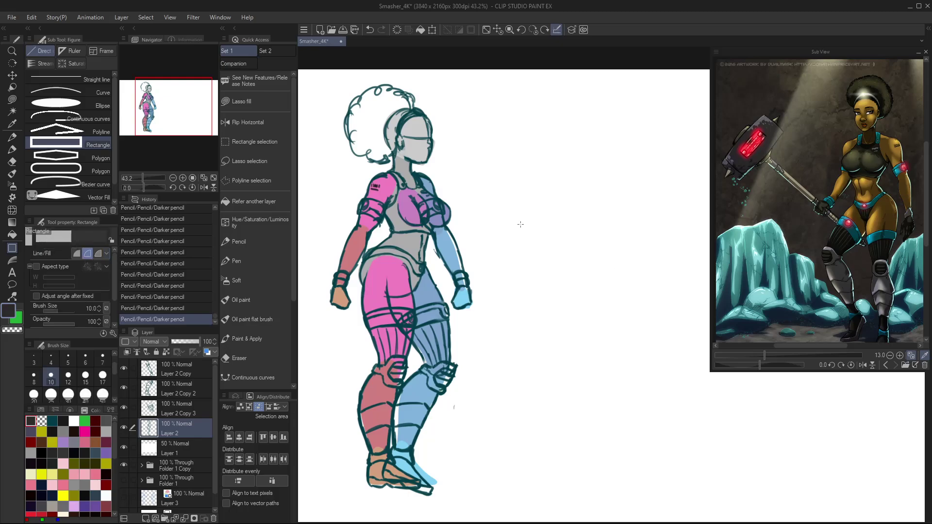
pyautogui.moveTo(514, 198); pyautogui.dragTo(520, 393)
pyautogui.hotkey('ctrl', 'z')
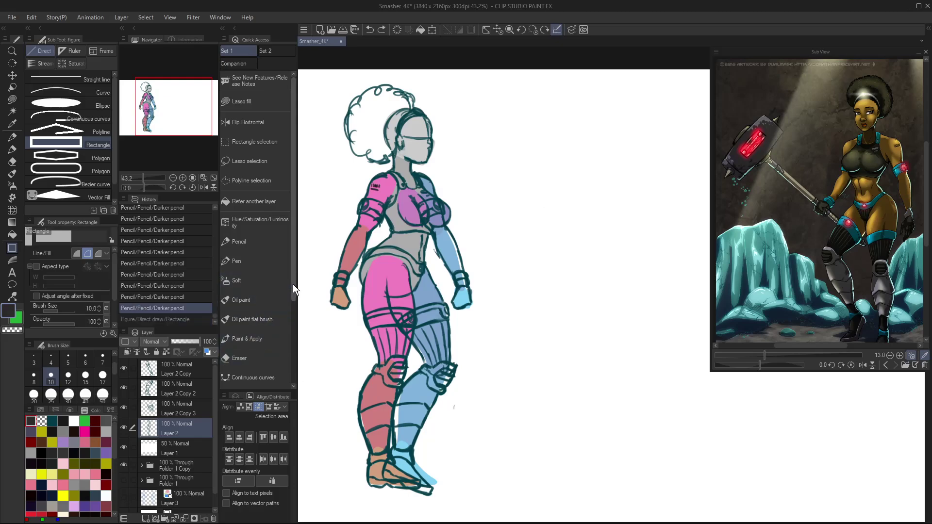
# - Place a vertical symmetrical ruler on Layer 2 in the empty canvas area in front of the character
pyautogui.moveTo(293, 284); pyautogui.dragTo(295, 371)
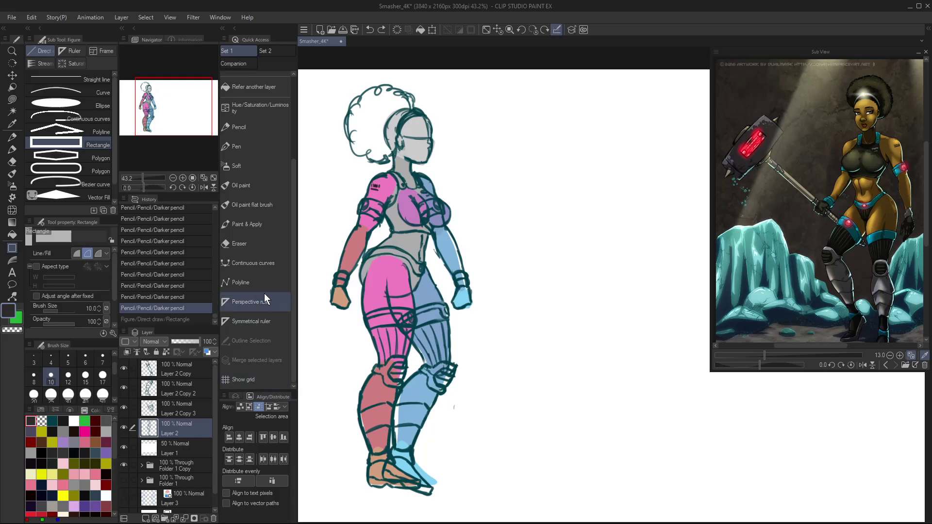
pyautogui.click(263, 322)
pyautogui.moveTo(548, 151); pyautogui.dragTo(553, 378)
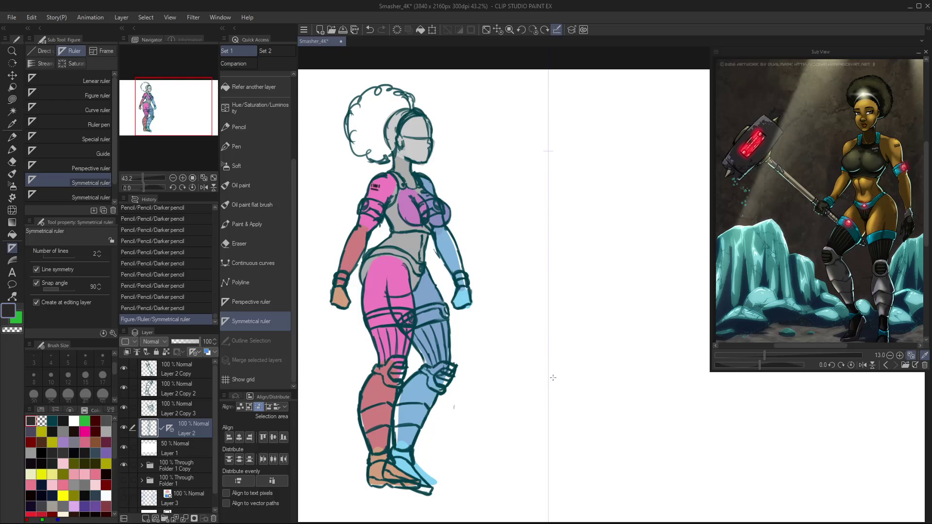
# - Draw the hammer as outlined rectangles centred on the ruler: a tall handle, flat collar, wide head, small top cap and end block
pyautogui.click(43, 51)
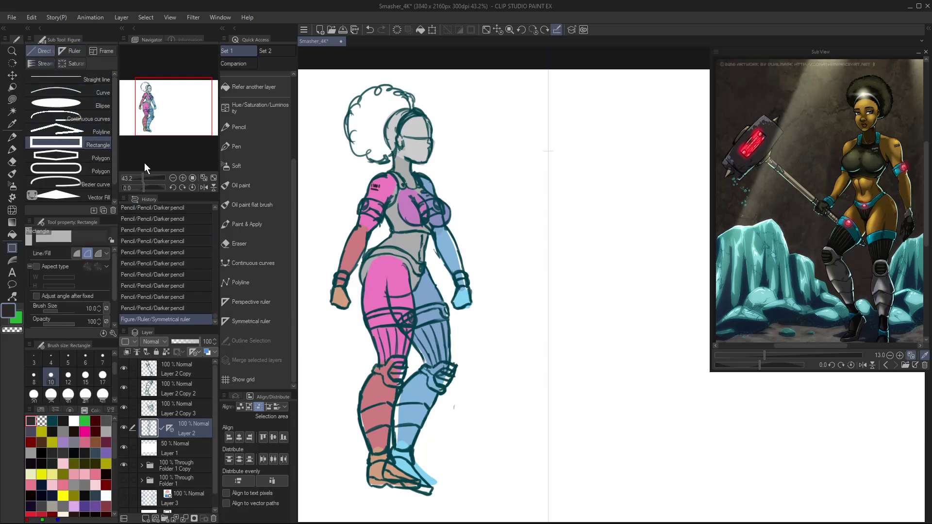
pyautogui.moveTo(544, 187)
pyautogui.mouseDown()
pyautogui.moveTo(562, 389)
pyautogui.moveTo(552, 387)
pyautogui.mouseUp()
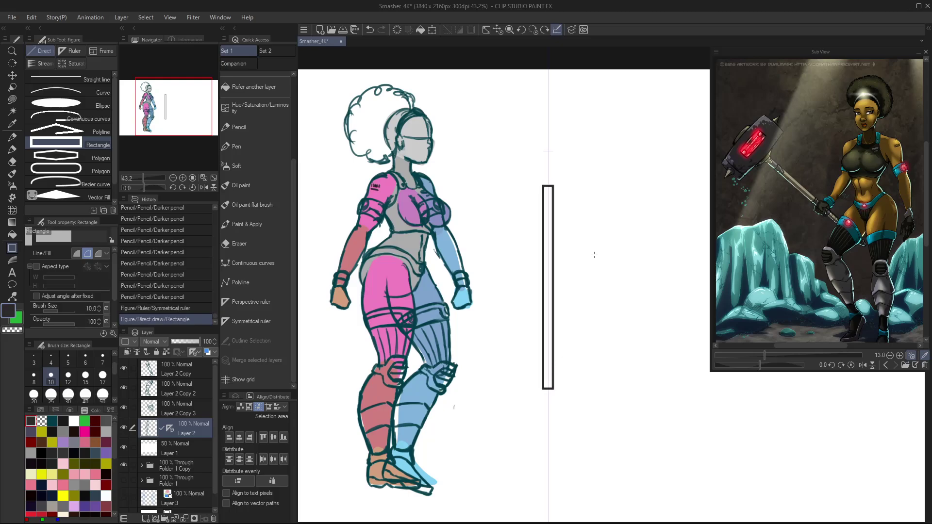
pyautogui.moveTo(528, 185); pyautogui.dragTo(572, 179)
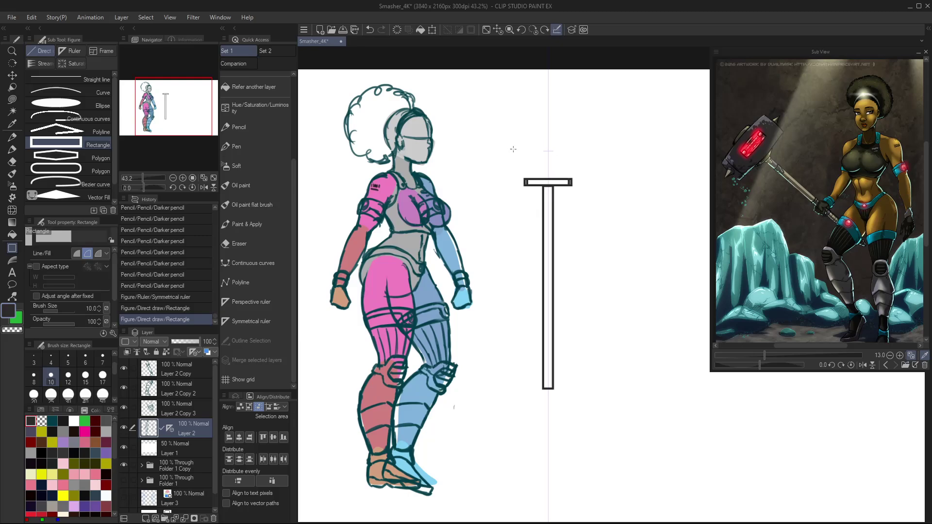
pyautogui.moveTo(499, 144)
pyautogui.mouseDown()
pyautogui.moveTo(610, 184)
pyautogui.moveTo(601, 180)
pyautogui.mouseUp()
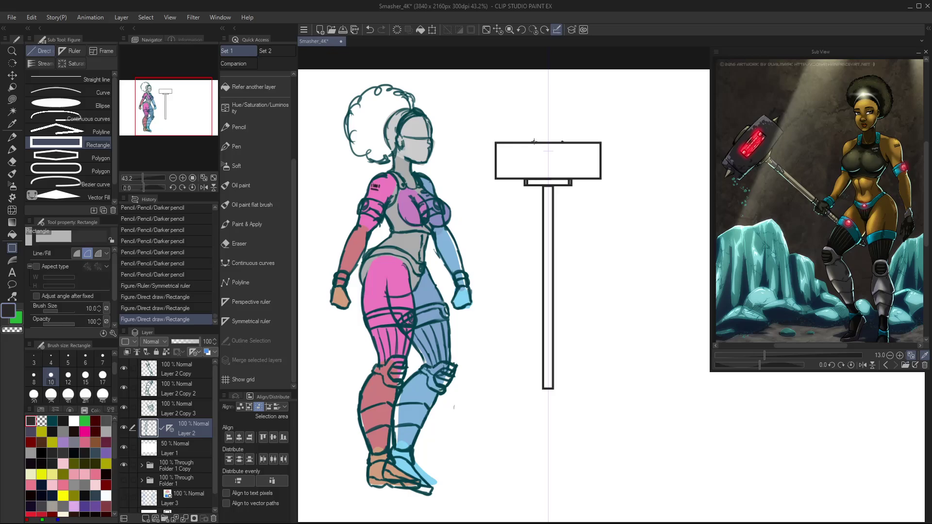
pyautogui.moveTo(534, 141)
pyautogui.mouseDown()
pyautogui.moveTo(570, 134)
pyautogui.moveTo(564, 138)
pyautogui.mouseUp()
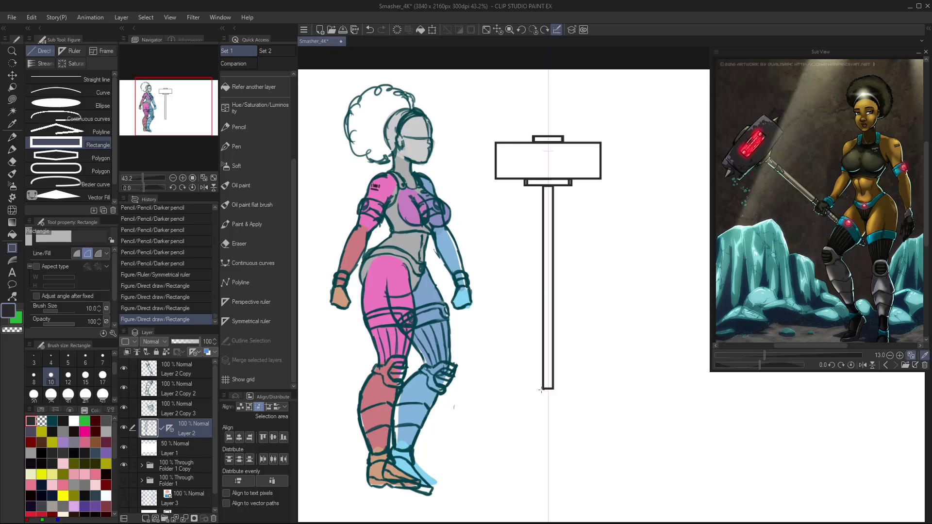
pyautogui.moveTo(540, 390); pyautogui.dragTo(556, 408)
# - Try to draw a pointed tip below the hammer handle's end block with the Polyline tool
pyautogui.click(263, 277)
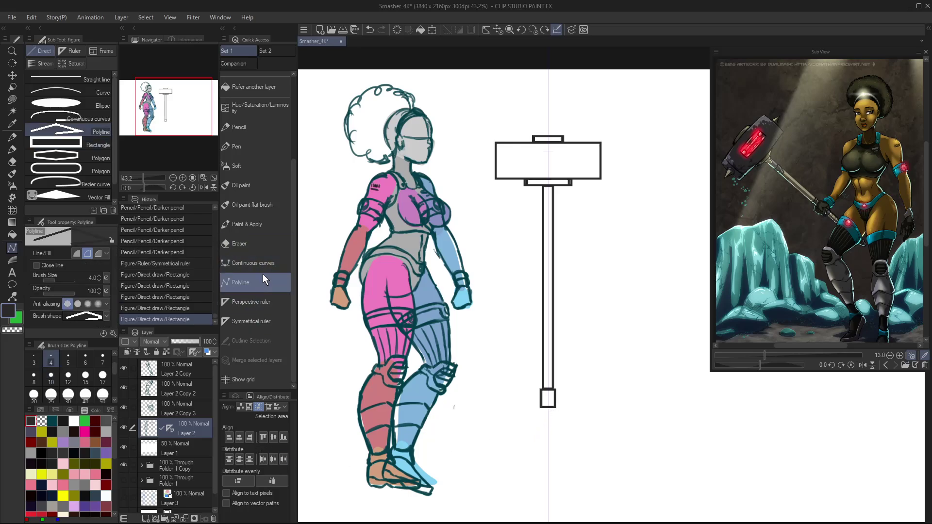
pyautogui.click(543, 408)
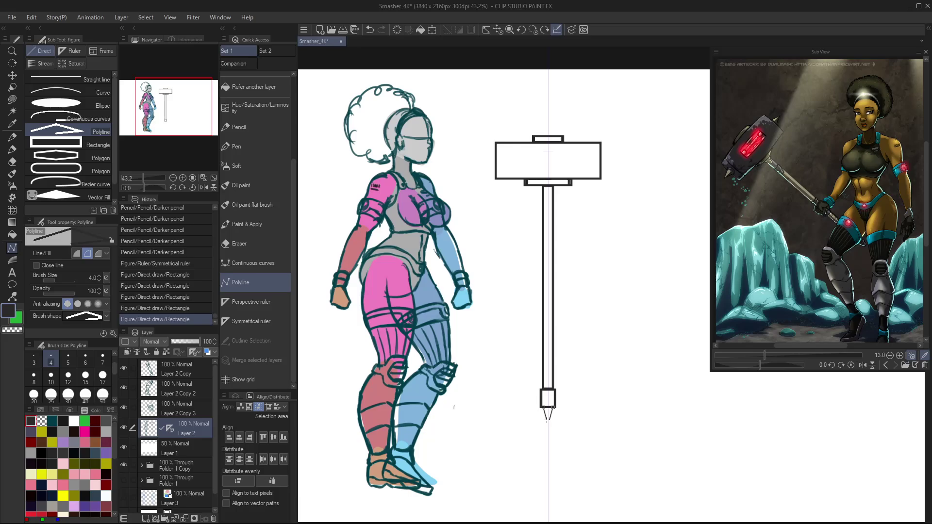
pyautogui.doubleClick(550, 419)
pyautogui.hotkey('ctrl', 'z')
# - Sketch a tapered tip below the handle's end block with the Darker pencil, mirrored across the symmetrical ruler
pyautogui.moveTo(549, 424); pyautogui.dragTo(593, 377)
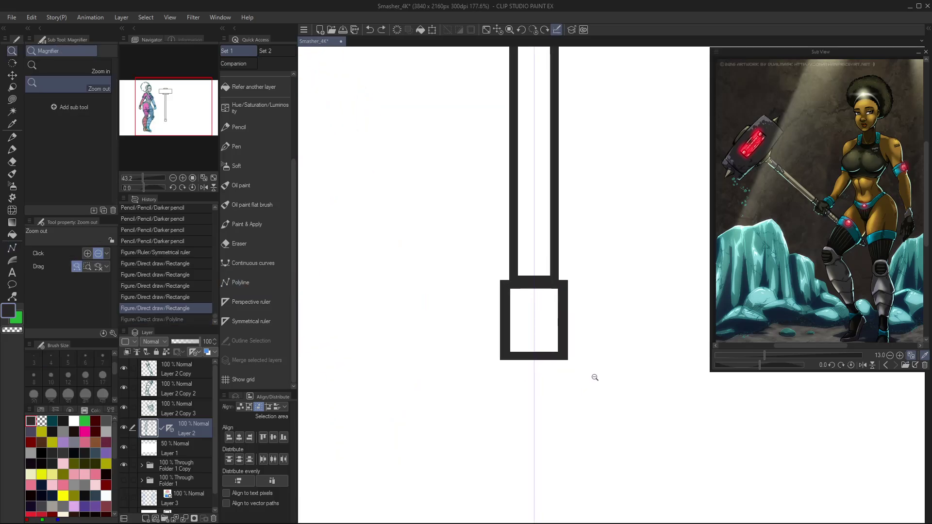
pyautogui.press('p')
pyautogui.press('p')
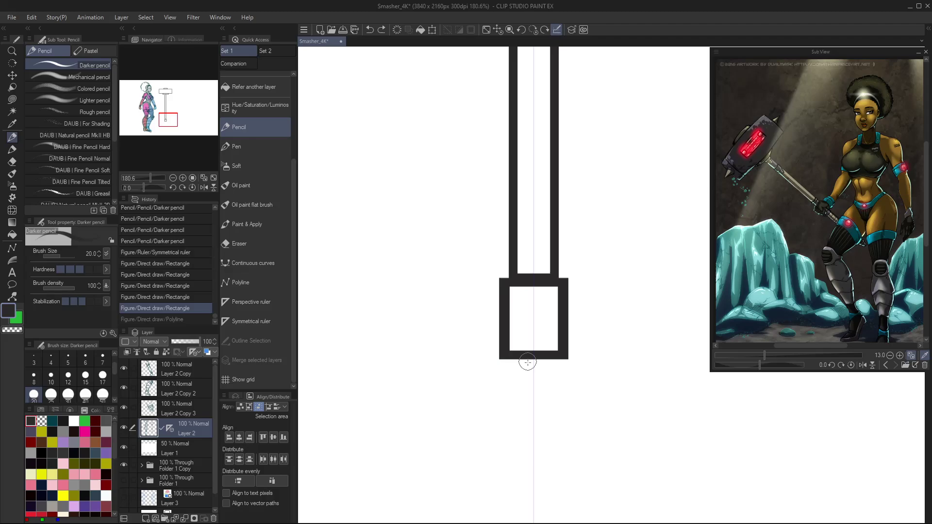
pyautogui.moveTo(518, 362)
pyautogui.mouseDown()
pyautogui.moveTo(530, 407)
pyautogui.moveTo(528, 389)
pyautogui.mouseUp()
# - Draw a shallow arched line just inside the hammer head's upper edge with the Curve tool at brush size 10
pyautogui.moveTo(532, 250)
pyautogui.mouseDown()
pyautogui.moveTo(537, 416)
pyautogui.moveTo(501, 355)
pyautogui.moveTo(522, 312)
pyautogui.mouseUp()
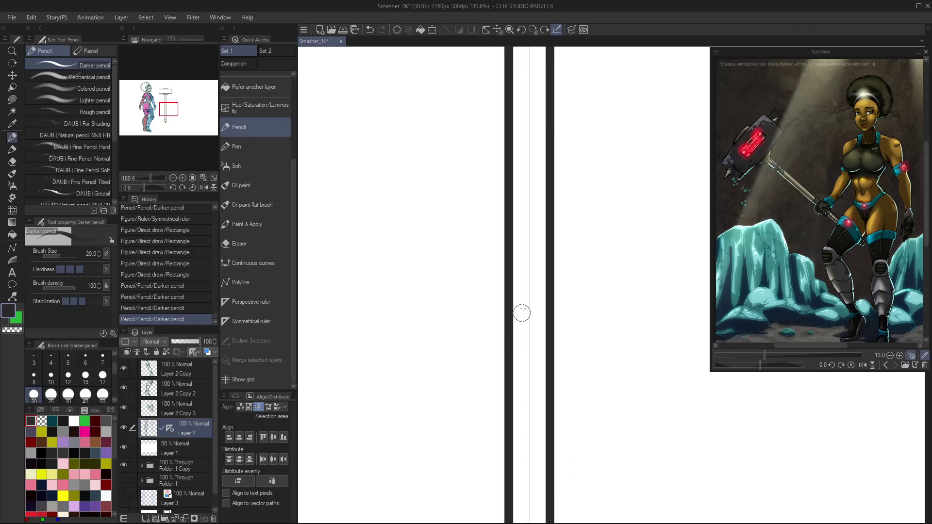
pyautogui.keyDown('ctrl'); pyautogui.keyDown('alt'); pyautogui.click(520, 286); pyautogui.keyUp('alt'); pyautogui.keyUp('ctrl')
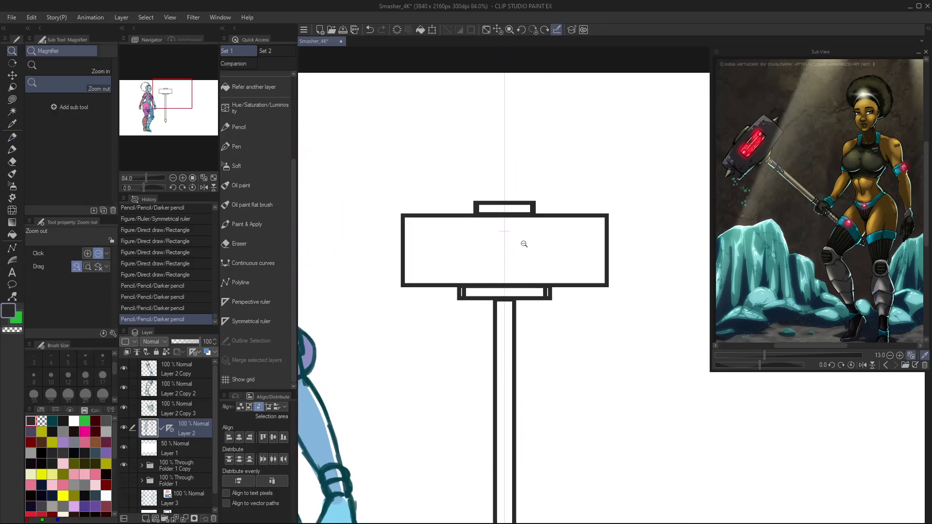
pyautogui.press('u')
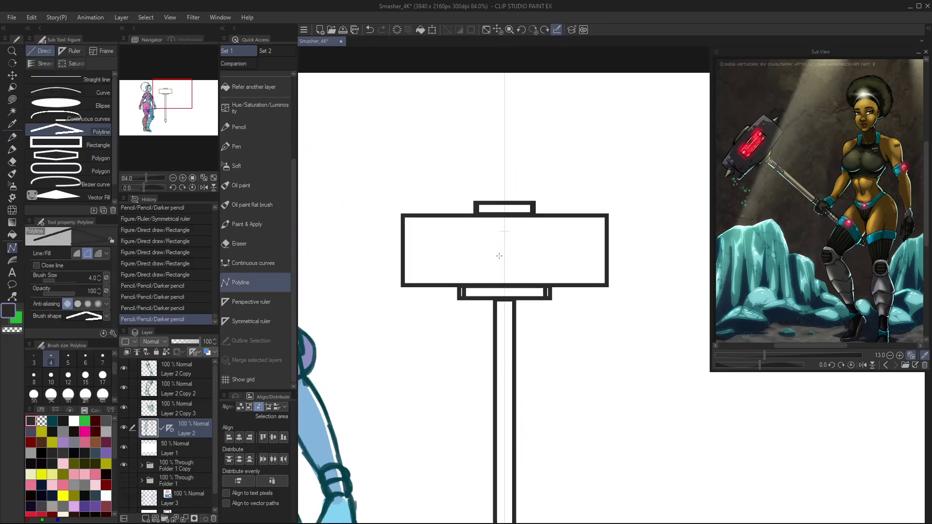
pyautogui.click(95, 92)
pyautogui.click(46, 380)
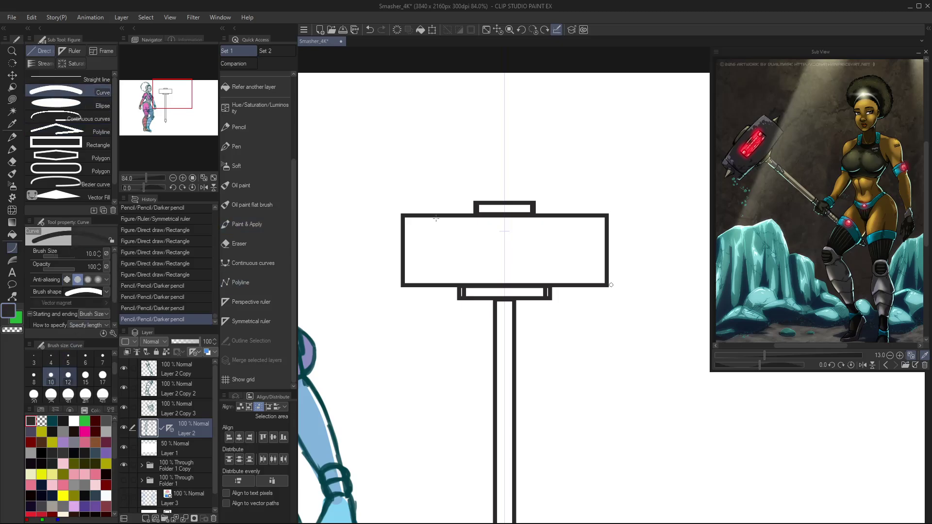
pyautogui.moveTo(403, 224); pyautogui.dragTo(607, 225)
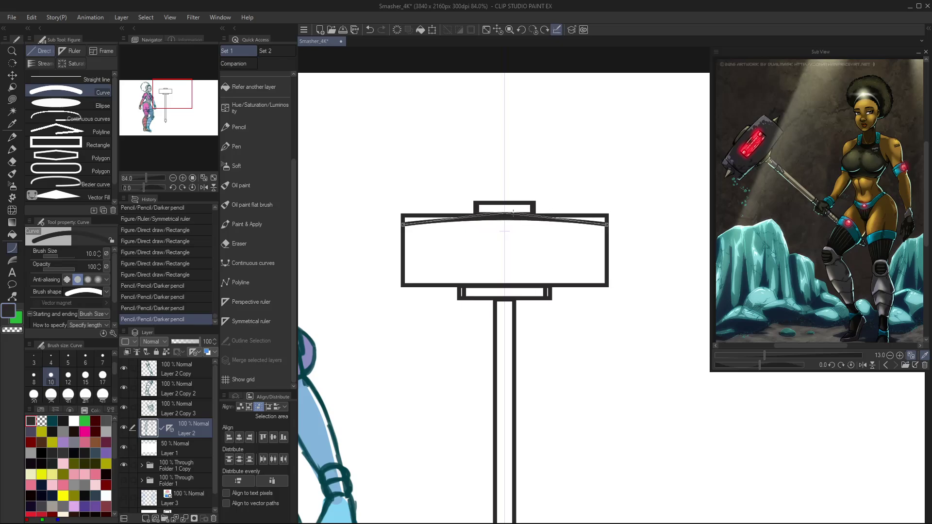
pyautogui.click(505, 215)
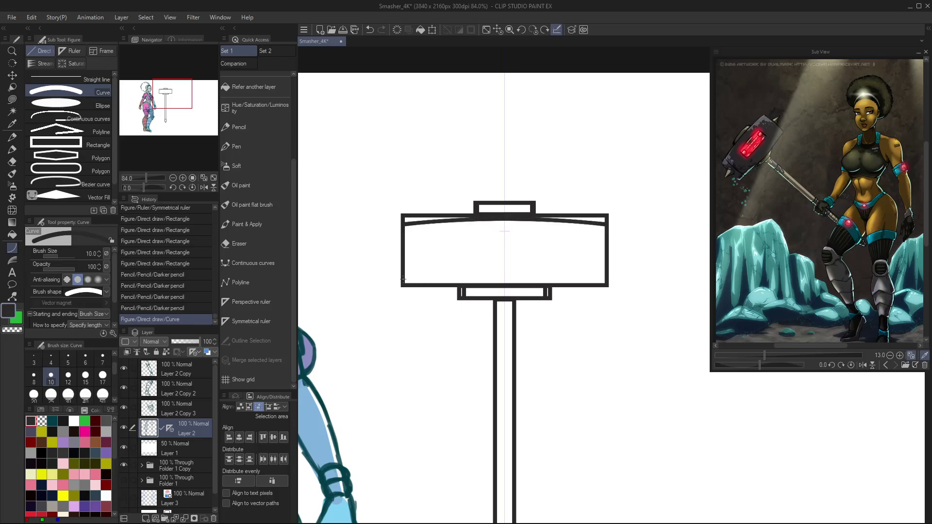
# - Draw a shallow curve just inside the hammer head's lower edge and erase the corners outside both curves with transparent Lasso fill
pyautogui.moveTo(402, 279); pyautogui.dragTo(607, 280)
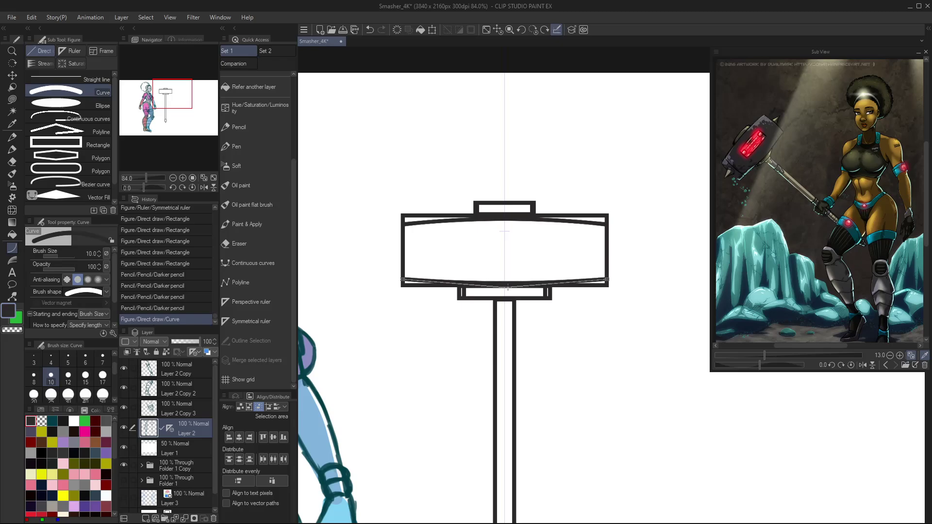
pyautogui.click(509, 286)
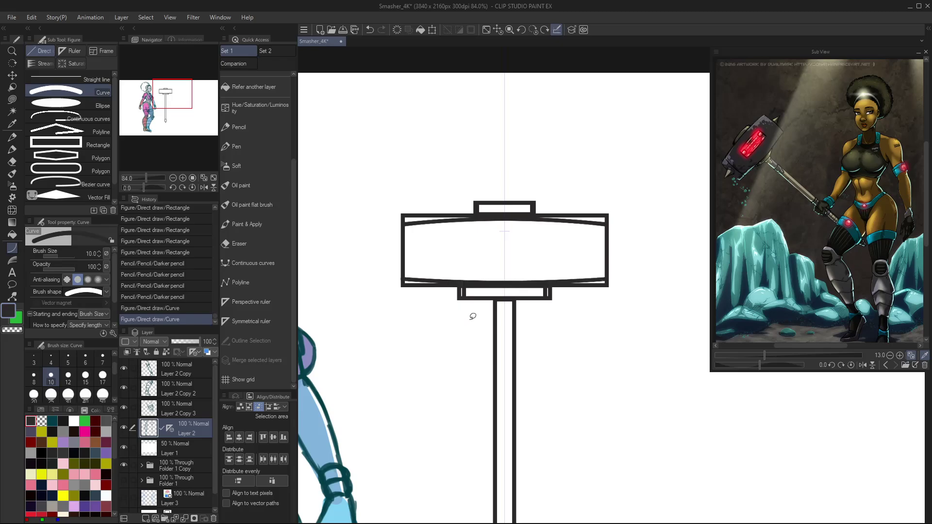
pyautogui.press('m')
pyautogui.moveTo(403, 223)
pyautogui.mouseDown()
pyautogui.moveTo(470, 210)
pyautogui.moveTo(406, 223)
pyautogui.mouseUp()
pyautogui.moveTo(406, 276)
pyautogui.mouseDown()
pyautogui.moveTo(607, 283)
pyautogui.moveTo(413, 281)
pyautogui.mouseUp()
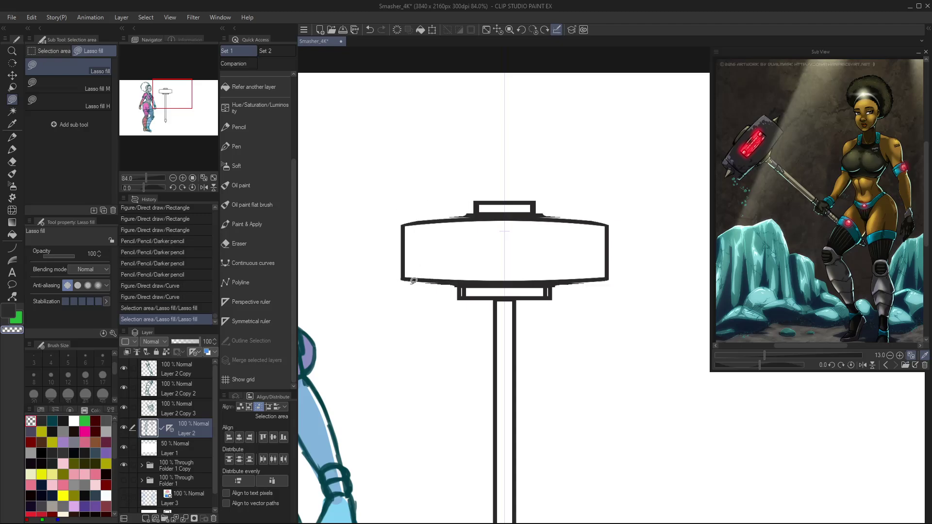
# - Trim the top cap's corners and sides into a slight taper with transparent Lasso fill
pyautogui.moveTo(548, 203); pyautogui.dragTo(593, 210)
pyautogui.moveTo(471, 207)
pyautogui.mouseDown()
pyautogui.moveTo(467, 217)
pyautogui.moveTo(476, 218)
pyautogui.mouseUp()
pyautogui.moveTo(533, 214)
pyautogui.mouseDown()
pyautogui.moveTo(478, 215)
pyautogui.moveTo(530, 219)
pyautogui.mouseUp()
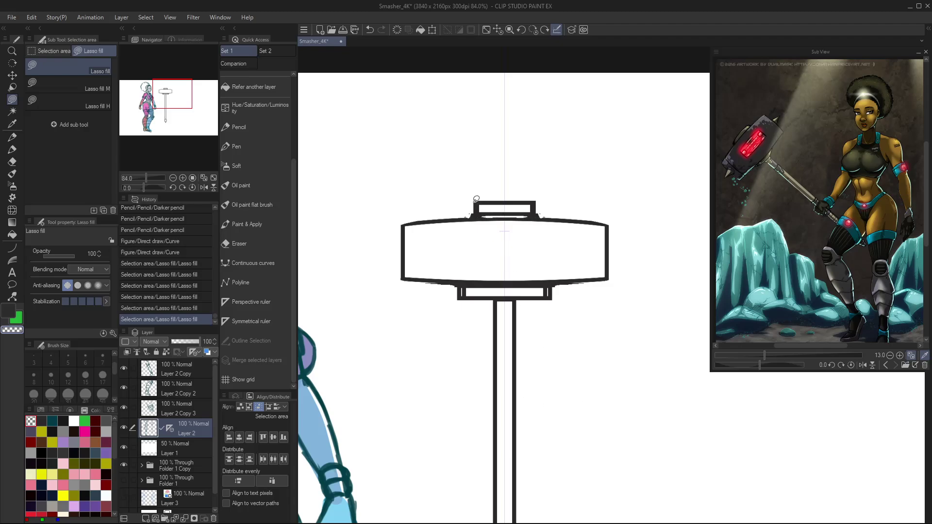
pyautogui.moveTo(476, 199); pyautogui.dragTo(480, 202)
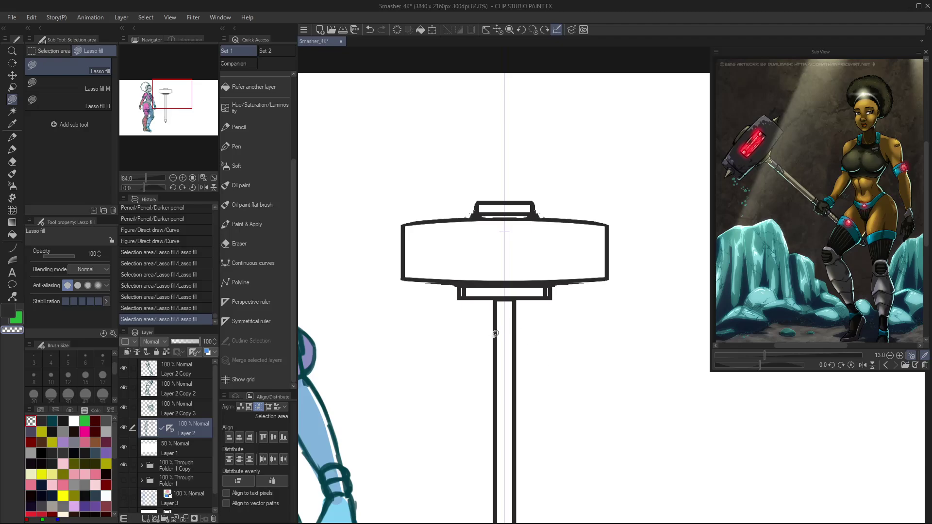
# - Erase the flat collar under the hammer head and redraw it as a shallow rounded bowl with the Darker pencil
pyautogui.moveTo(464, 286)
pyautogui.mouseDown()
pyautogui.moveTo(489, 293)
pyautogui.moveTo(480, 311)
pyautogui.mouseUp()
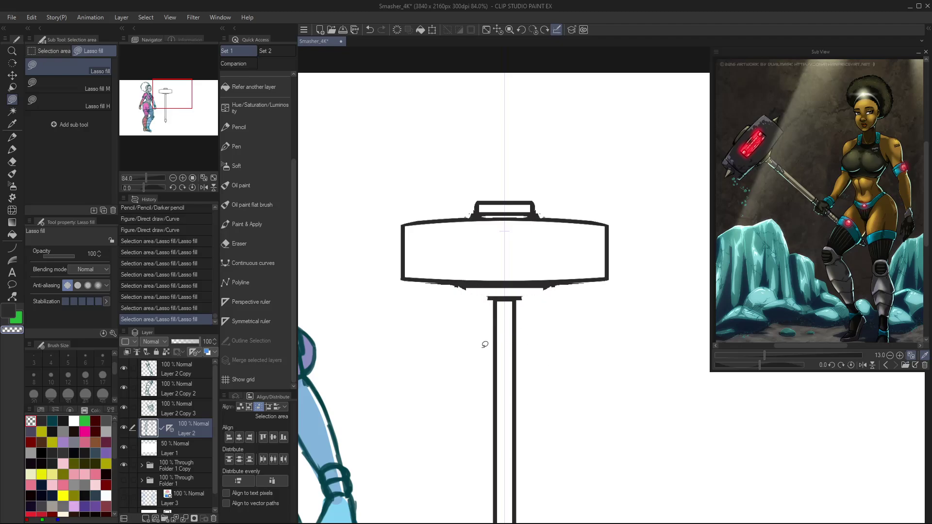
pyautogui.press('p')
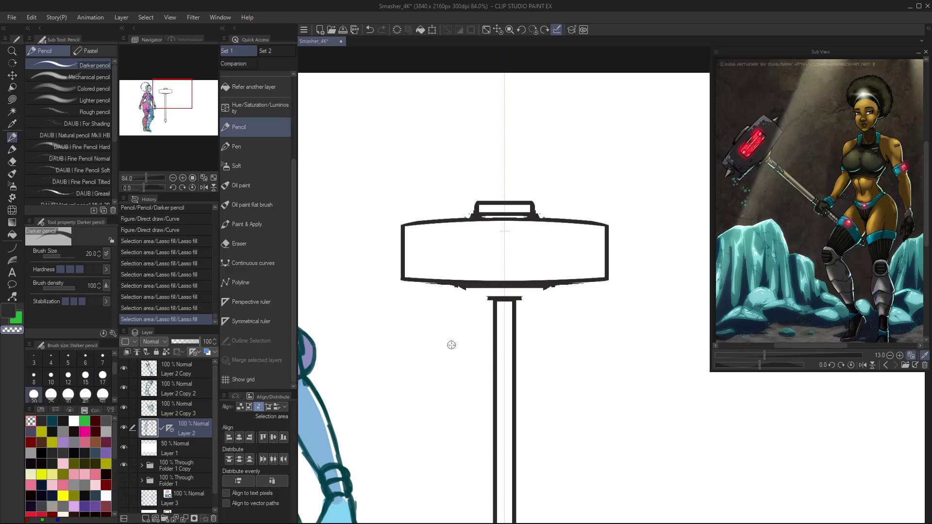
pyautogui.press('c')
pyautogui.moveTo(472, 296)
pyautogui.mouseDown()
pyautogui.moveTo(462, 291)
pyautogui.moveTo(546, 291)
pyautogui.mouseUp()
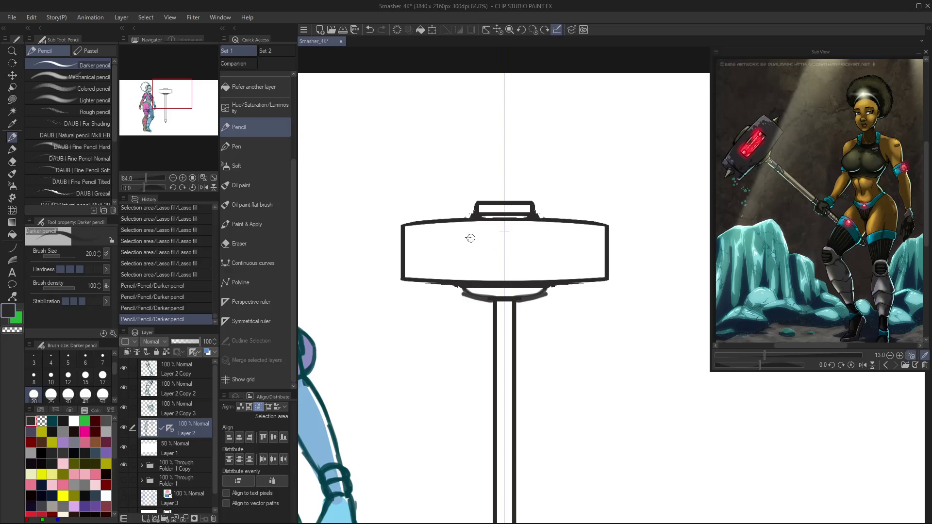
# - Sketch a wide rounded panel frame centred on the hammer head with the Darker pencil
pyautogui.moveTo(462, 236)
pyautogui.mouseDown()
pyautogui.moveTo(549, 236)
pyautogui.moveTo(464, 236)
pyautogui.moveTo(456, 254)
pyautogui.mouseUp()
pyautogui.moveTo(552, 238); pyautogui.dragTo(552, 259)
pyautogui.moveTo(457, 237)
pyautogui.mouseDown()
pyautogui.moveTo(455, 256)
pyautogui.moveTo(461, 237)
pyautogui.moveTo(467, 264)
pyautogui.moveTo(551, 262)
pyautogui.mouseUp()
pyautogui.moveTo(459, 259); pyautogui.dragTo(549, 264)
pyautogui.moveTo(458, 238); pyautogui.dragTo(455, 262)
# - Add the inner bracket ends, horizontal bars and small central notches inside the hammer head's panel
pyautogui.moveTo(549, 240)
pyautogui.mouseDown()
pyautogui.moveTo(548, 261)
pyautogui.moveTo(465, 234)
pyautogui.moveTo(459, 250)
pyautogui.mouseUp()
pyautogui.moveTo(550, 244); pyautogui.dragTo(544, 247)
pyautogui.moveTo(459, 242); pyautogui.dragTo(469, 253)
pyautogui.moveTo(544, 245); pyautogui.dragTo(541, 253)
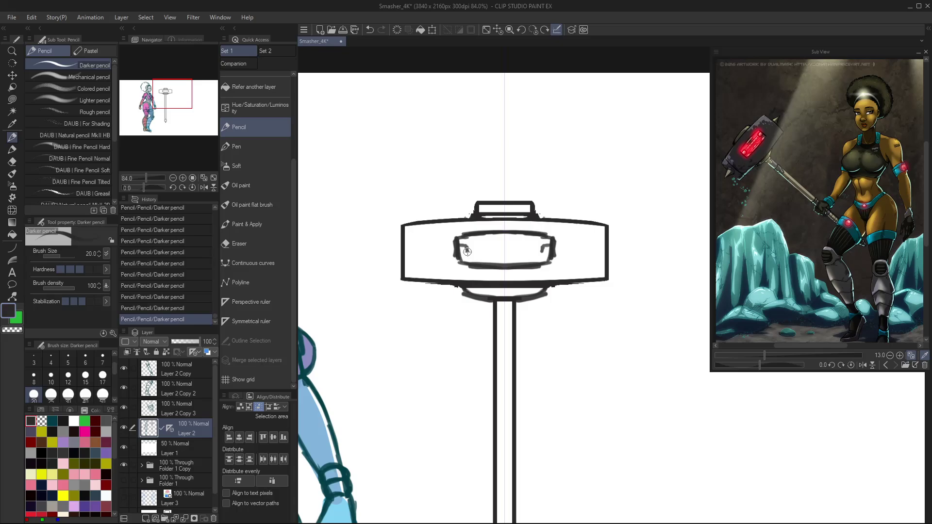
pyautogui.moveTo(464, 247); pyautogui.dragTo(467, 259)
pyautogui.moveTo(541, 251); pyautogui.dragTo(548, 258)
pyautogui.moveTo(459, 256); pyautogui.dragTo(543, 246)
pyautogui.moveTo(481, 247)
pyautogui.mouseDown()
pyautogui.moveTo(520, 255)
pyautogui.moveTo(465, 258)
pyautogui.moveTo(460, 237)
pyautogui.moveTo(524, 224)
pyautogui.moveTo(523, 242)
pyautogui.moveTo(486, 236)
pyautogui.moveTo(513, 238)
pyautogui.moveTo(487, 234)
pyautogui.moveTo(517, 248)
pyautogui.moveTo(489, 237)
pyautogui.moveTo(517, 239)
pyautogui.moveTo(516, 257)
pyautogui.moveTo(493, 267)
pyautogui.moveTo(515, 264)
pyautogui.moveTo(491, 265)
pyautogui.moveTo(518, 266)
pyautogui.mouseUp()
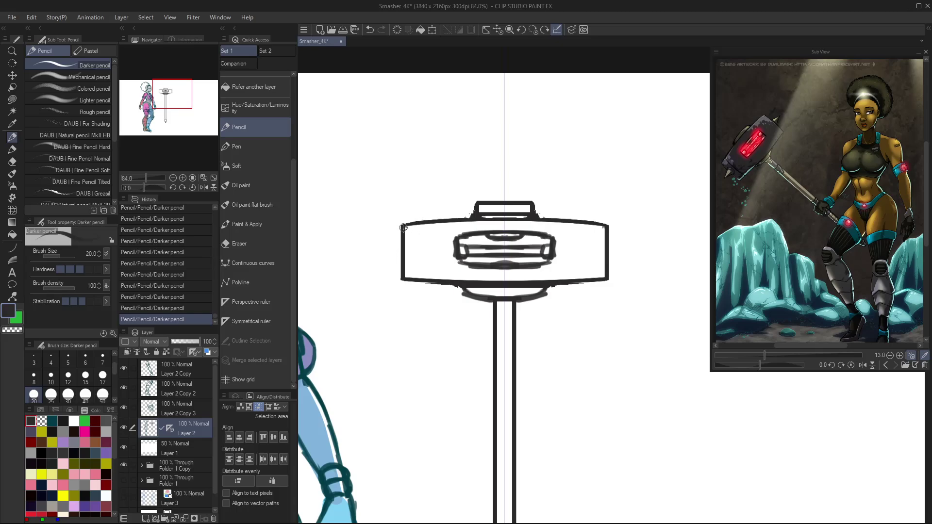
# - Bulge the hammer head's side edges outward and add a small pointed spike on each side
pyautogui.moveTo(405, 235)
pyautogui.mouseDown()
pyautogui.moveTo(404, 276)
pyautogui.moveTo(402, 221)
pyautogui.mouseUp()
pyautogui.moveTo(602, 232); pyautogui.dragTo(607, 282)
pyautogui.moveTo(607, 273); pyautogui.dragTo(603, 222)
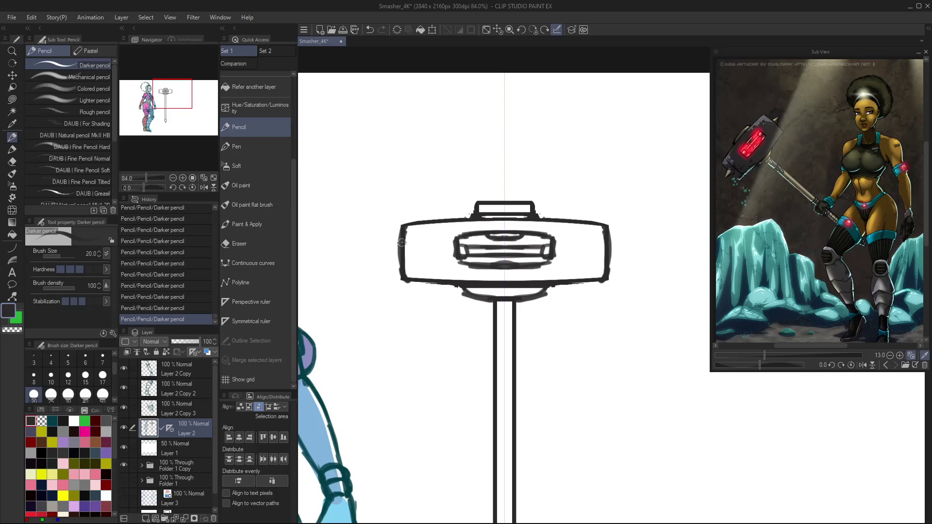
pyautogui.moveTo(398, 244)
pyautogui.mouseDown()
pyautogui.moveTo(382, 251)
pyautogui.moveTo(400, 262)
pyautogui.mouseUp()
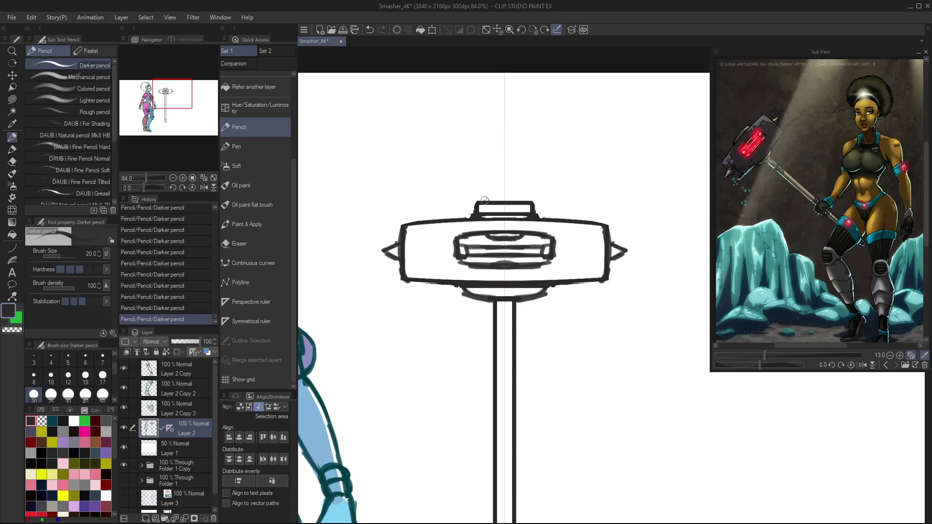
# - Draw curved grip bands across the upper and lower handle and rework the outlines of the end block and its tip
pyautogui.moveTo(501, 344); pyautogui.dragTo(503, 375)
pyautogui.moveTo(551, 442); pyautogui.dragTo(536, 228)
pyautogui.moveTo(491, 346)
pyautogui.mouseDown()
pyautogui.moveTo(510, 348)
pyautogui.moveTo(499, 372)
pyautogui.moveTo(489, 370)
pyautogui.moveTo(505, 384)
pyautogui.moveTo(500, 400)
pyautogui.moveTo(508, 397)
pyautogui.moveTo(505, 373)
pyautogui.moveTo(506, 412)
pyautogui.mouseUp()
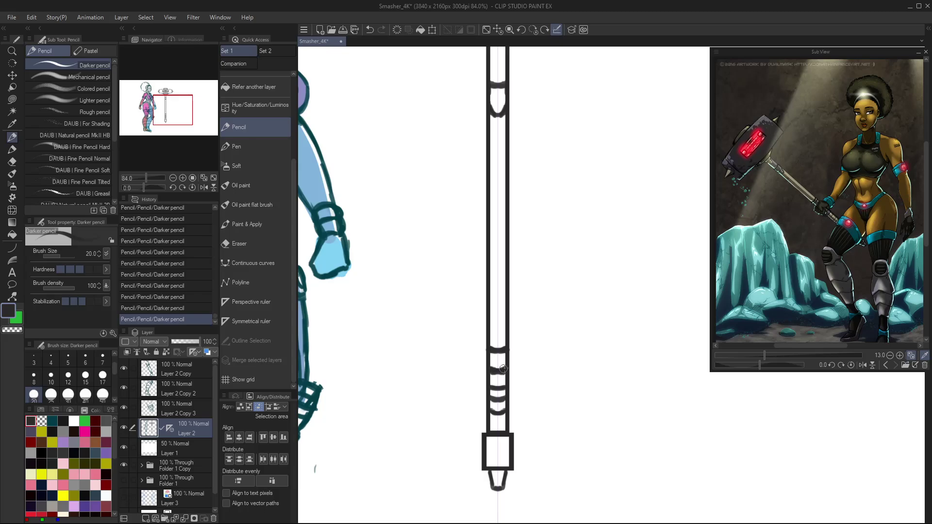
pyautogui.moveTo(489, 350); pyautogui.dragTo(505, 360)
pyautogui.moveTo(486, 435); pyautogui.dragTo(485, 467)
pyautogui.moveTo(508, 455); pyautogui.dragTo(505, 484)
pyautogui.moveTo(487, 471); pyautogui.dragTo(490, 474)
# - Delete the symmetrical ruler from Layer 2, which holds the hammer sketch
pyautogui.scroll(5, 499, 333)
pyautogui.hotkey('alt', 'space')
pyautogui.click(547, 320)
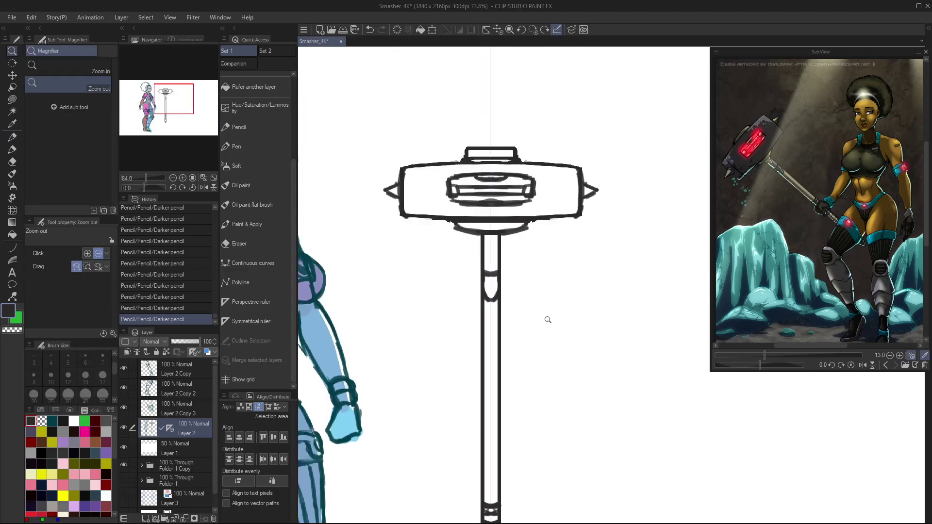
pyautogui.click(570, 354)
pyautogui.click(558, 355)
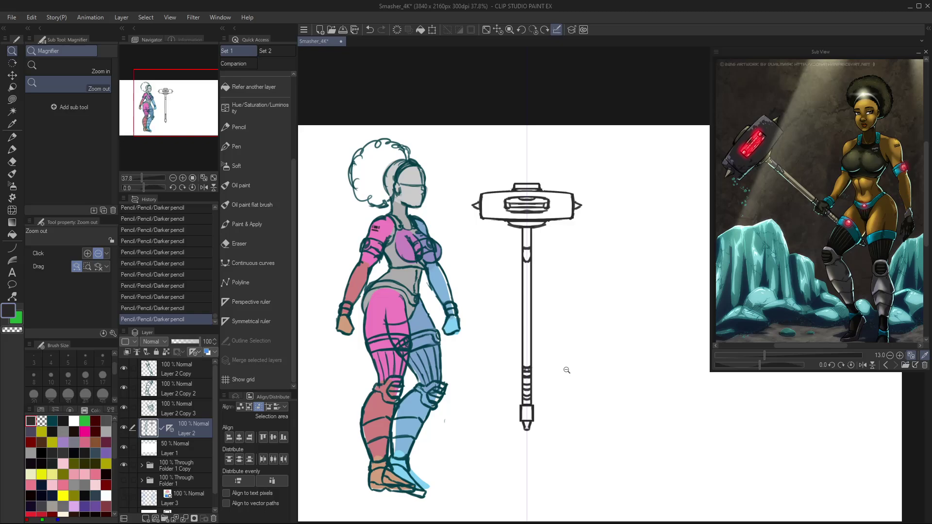
pyautogui.click(170, 429)
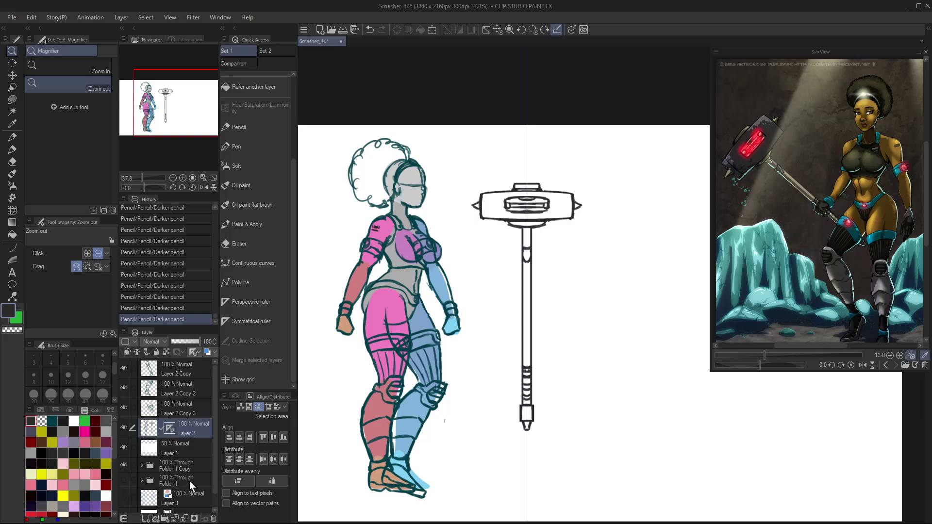
pyautogui.click(213, 519)
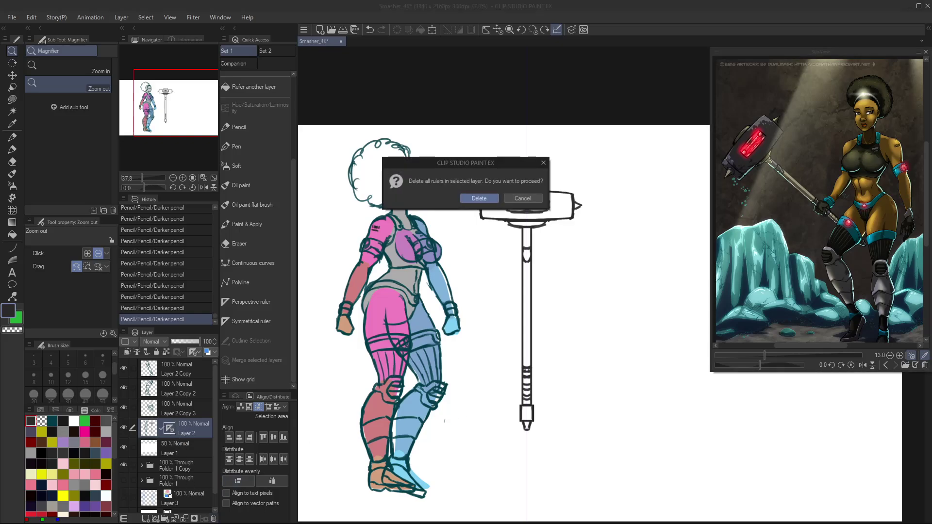
pyautogui.click(481, 203)
pyautogui.press('m')
pyautogui.moveTo(461, 162); pyautogui.dragTo(592, 455)
pyautogui.hotkey('ctrl', 't')
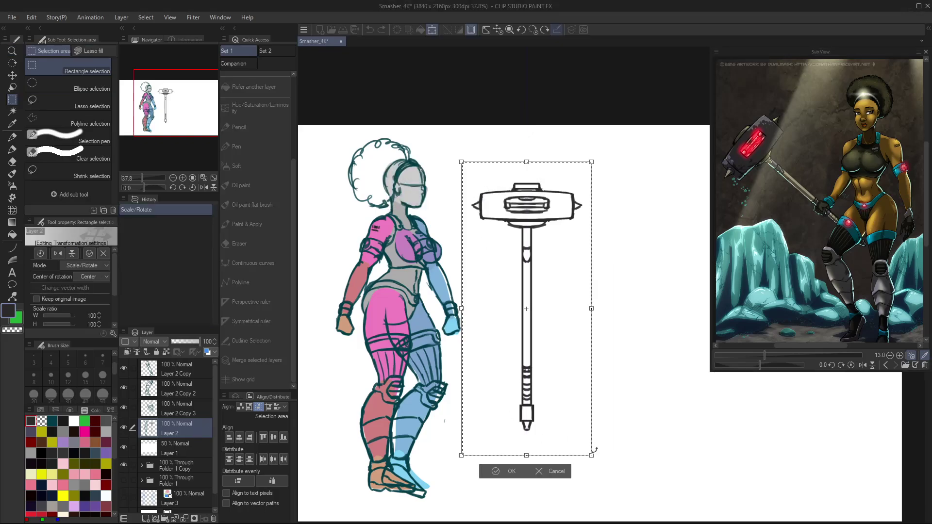
pyautogui.moveTo(527, 456); pyautogui.dragTo(527, 469)
pyautogui.moveTo(592, 316); pyautogui.dragTo(591, 315)
pyautogui.moveTo(526, 162); pyautogui.dragTo(527, 153)
pyautogui.click(555, 483)
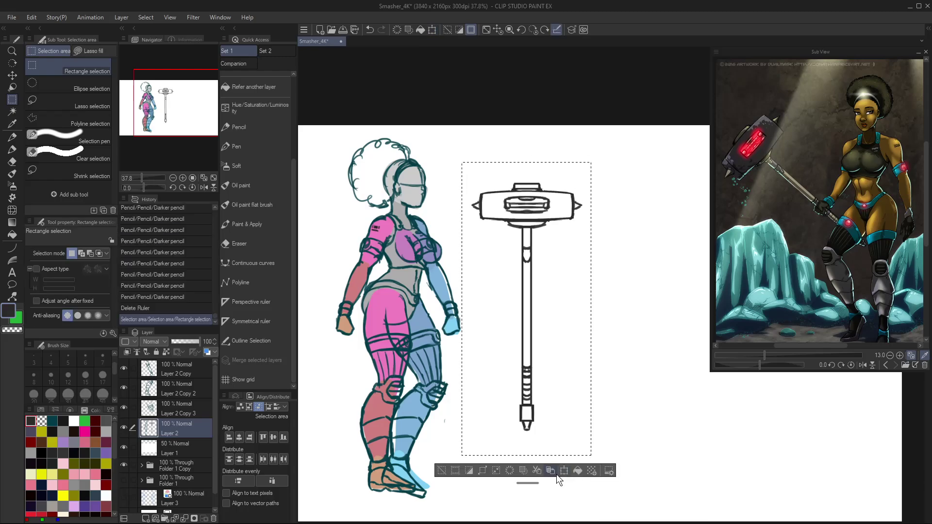
pyautogui.click(555, 474)
# - Select the hammer head with a rectangle, stretch it slightly taller upward, and clear the selection
pyautogui.moveTo(461, 151); pyautogui.dragTo(603, 221)
pyautogui.hotkey('ctrl', 't')
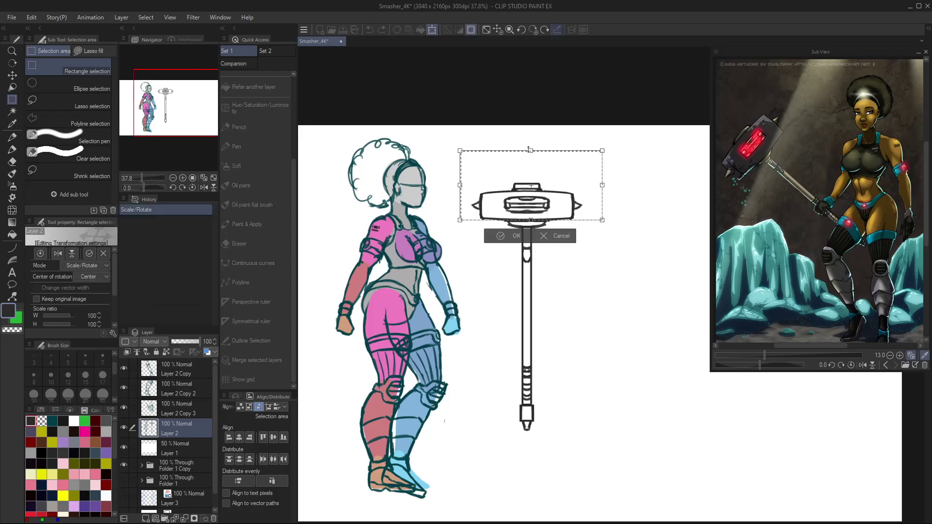
pyautogui.moveTo(531, 151); pyautogui.dragTo(531, 138)
pyautogui.click(513, 236)
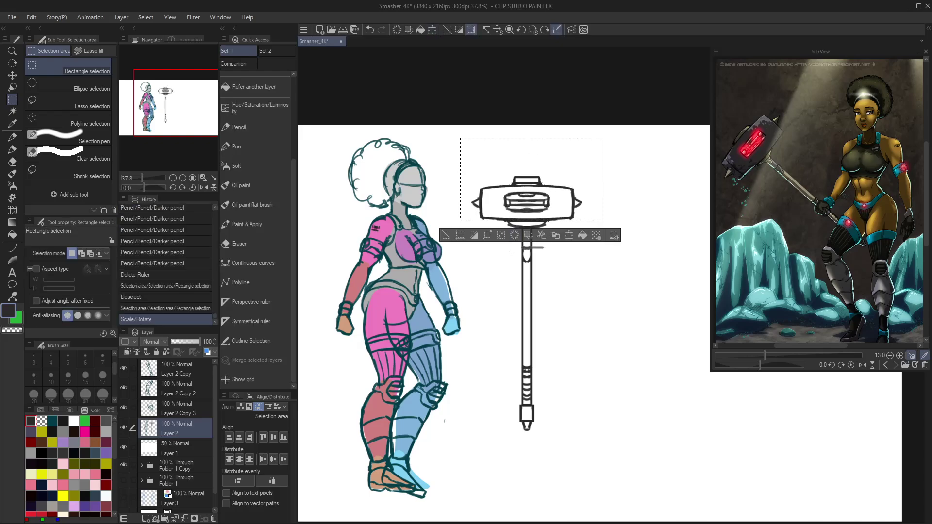
pyautogui.click(510, 254)
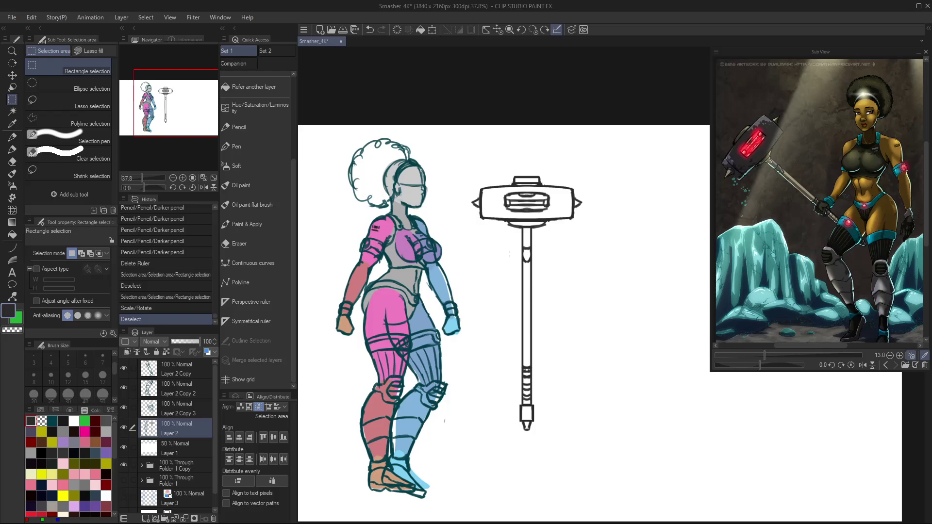
# - Lasso the whole hammer and cut and paste it onto its own layer, clearing the selection
pyautogui.press('m')
pyautogui.moveTo(490, 261)
pyautogui.mouseDown()
pyautogui.moveTo(475, 240)
pyautogui.moveTo(589, 443)
pyautogui.moveTo(486, 380)
pyautogui.mouseUp()
pyautogui.click(550, 504)
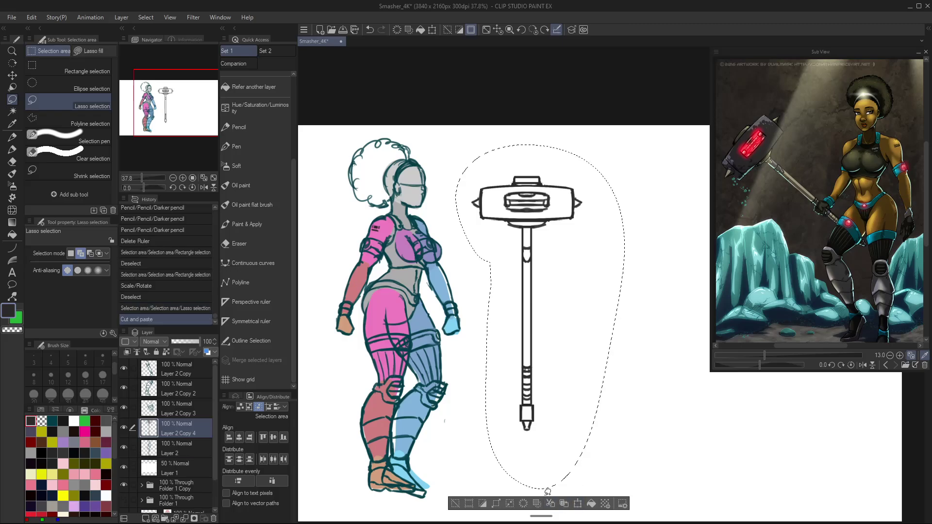
pyautogui.hotkey('ctrl', 'd')
# - Try rotating the hammer diagonally and moving it across the character's hips
pyautogui.hotkey('ctrl', 't')
pyautogui.moveTo(607, 158); pyautogui.dragTo(583, 358)
pyautogui.moveTo(528, 310); pyautogui.dragTo(549, 198)
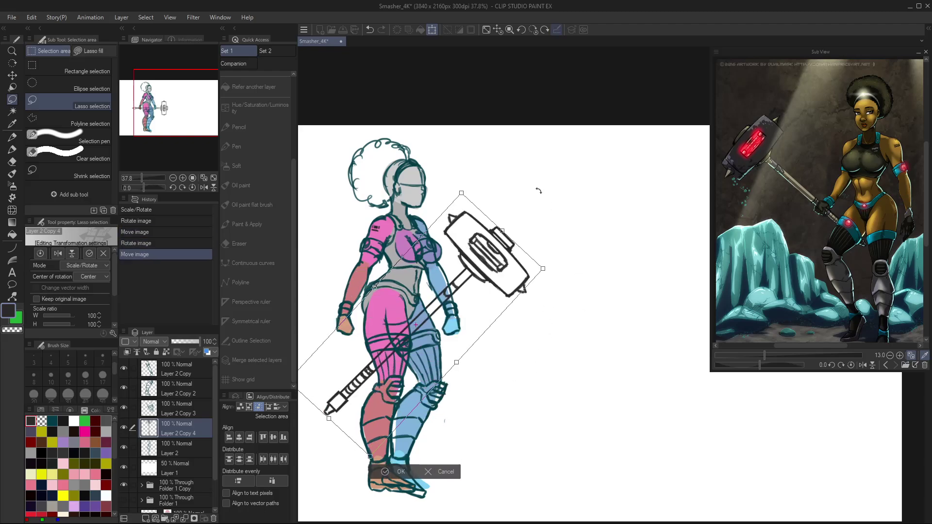
pyautogui.click(441, 465)
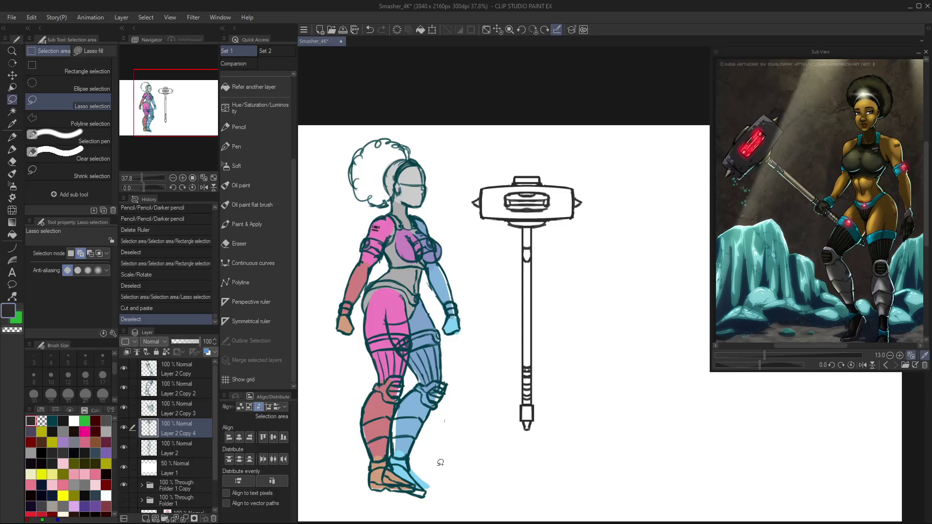
# - Show Folder 1 in place of Folder 1 Copy and look through its body-part layers
pyautogui.click(178, 370)
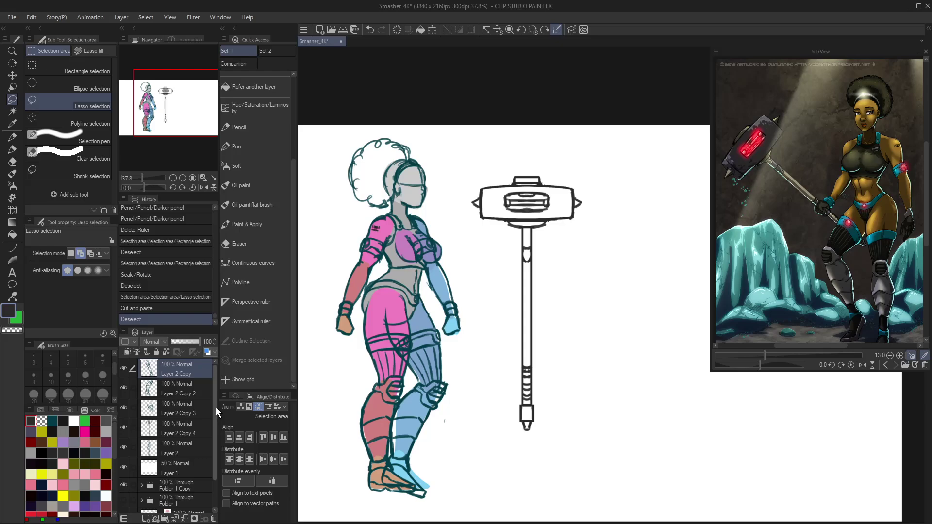
pyautogui.moveTo(215, 407); pyautogui.dragTo(217, 441)
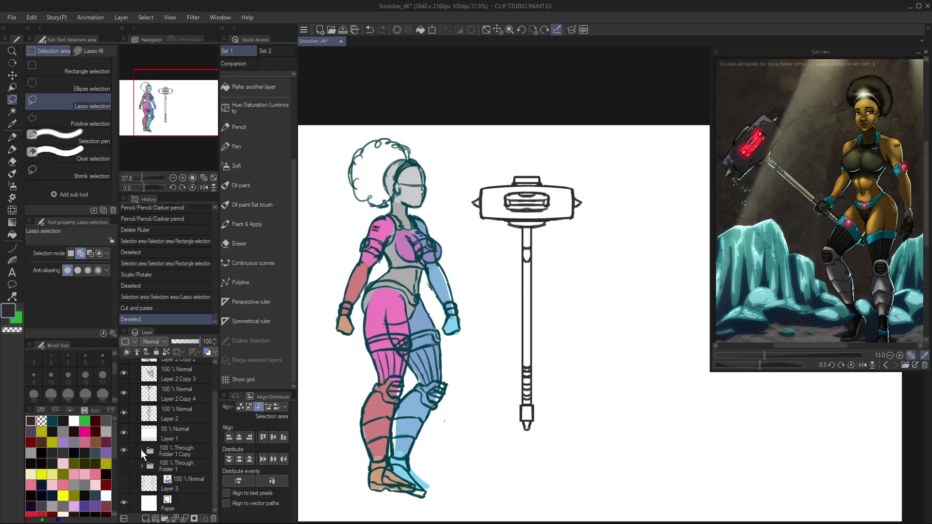
pyautogui.click(125, 452)
pyautogui.click(125, 465)
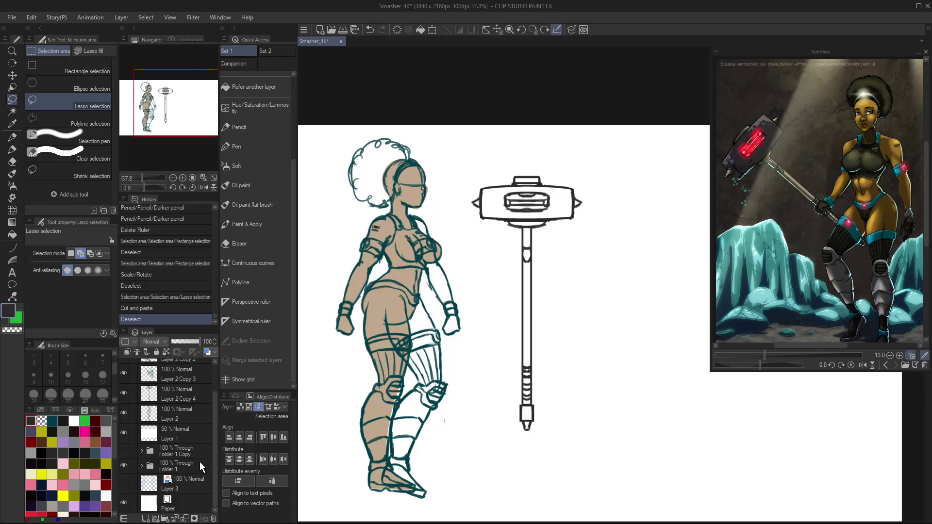
pyautogui.click(200, 465)
pyautogui.click(142, 465)
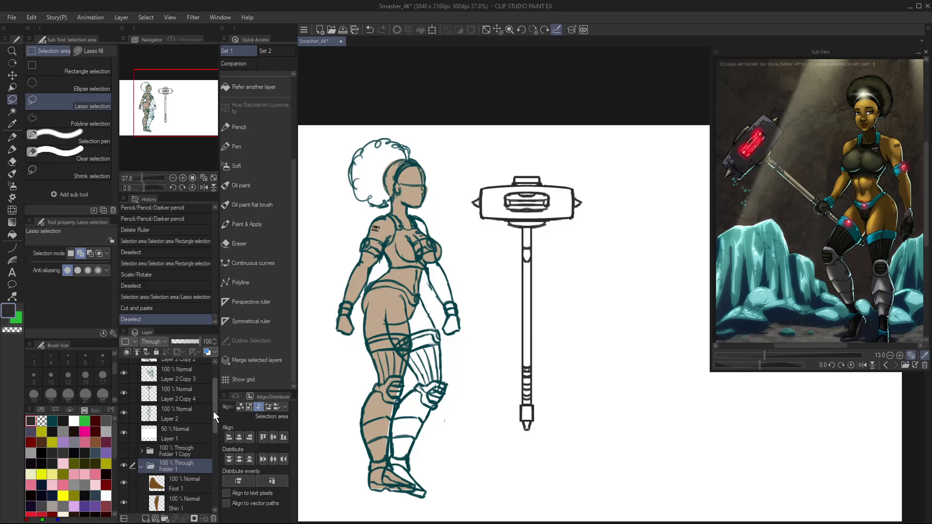
pyautogui.moveTo(213, 411); pyautogui.dragTo(217, 480)
pyautogui.moveTo(217, 487); pyautogui.dragTo(199, 428)
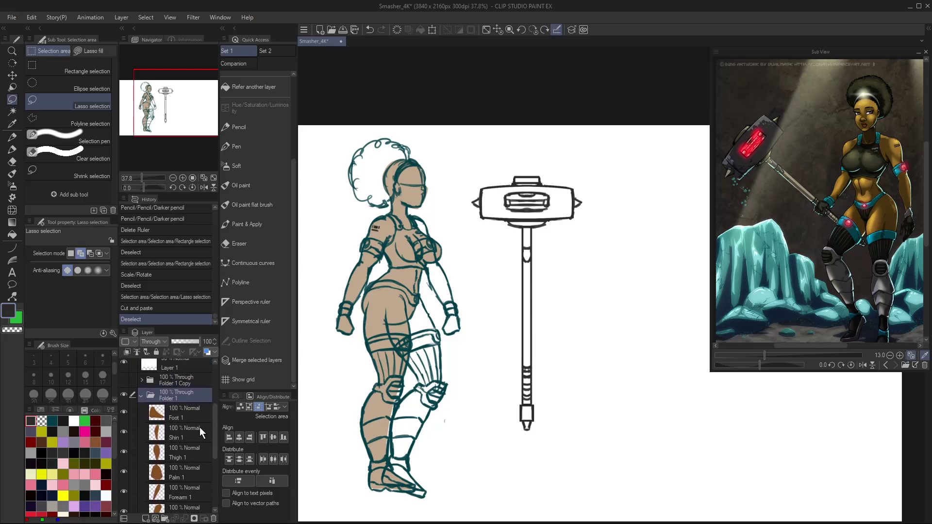
# - Switch back to showing Folder 1 Copy instead of Folder 1 and look through its coloured body-part layers
pyautogui.click(140, 396)
pyautogui.click(124, 463)
pyautogui.click(125, 452)
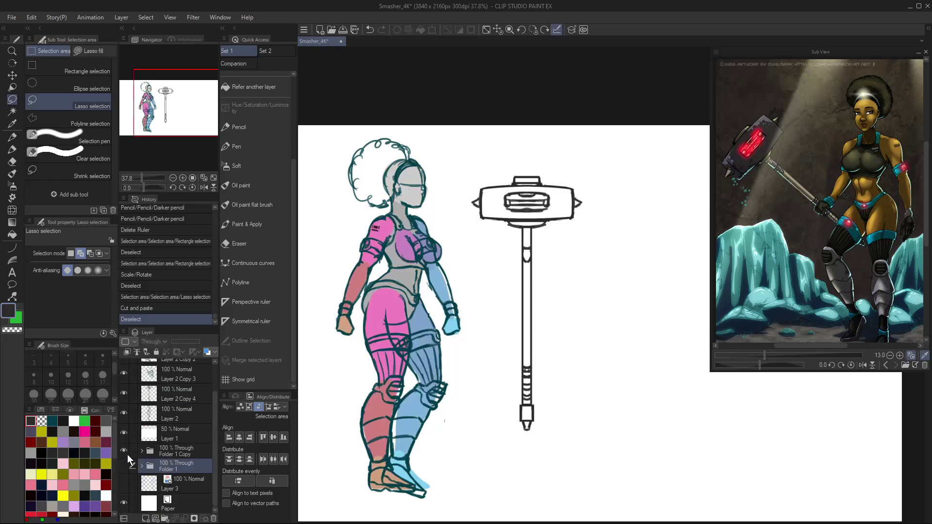
pyautogui.click(185, 454)
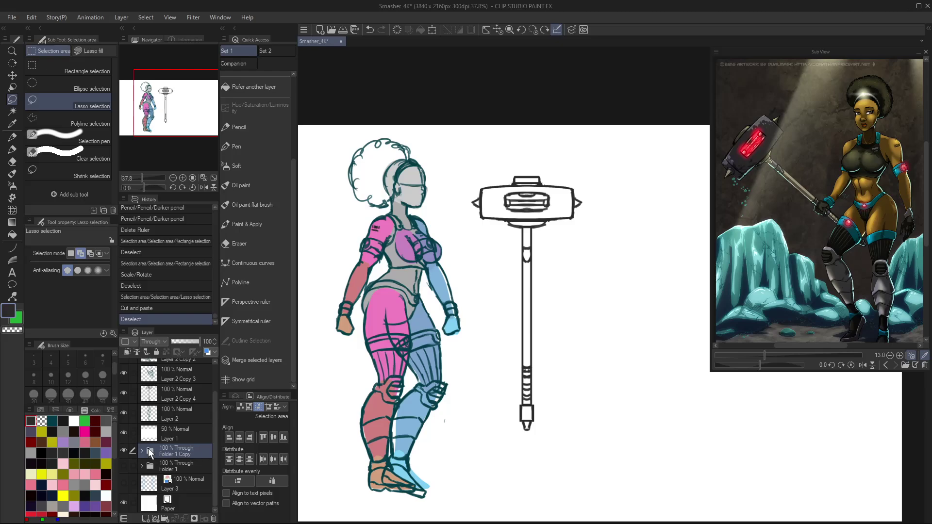
pyautogui.click(149, 452)
pyautogui.scroll(-2, 215, 393)
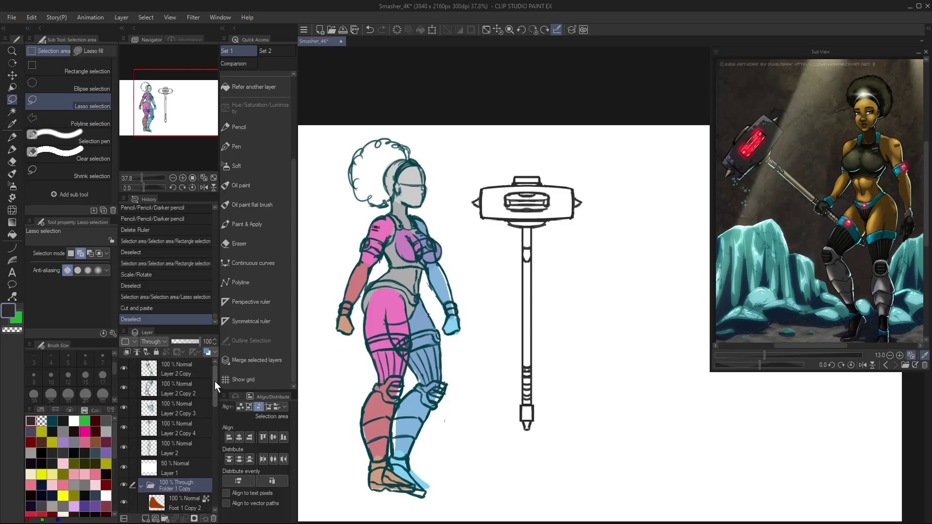
pyautogui.scroll(-1, 217, 410)
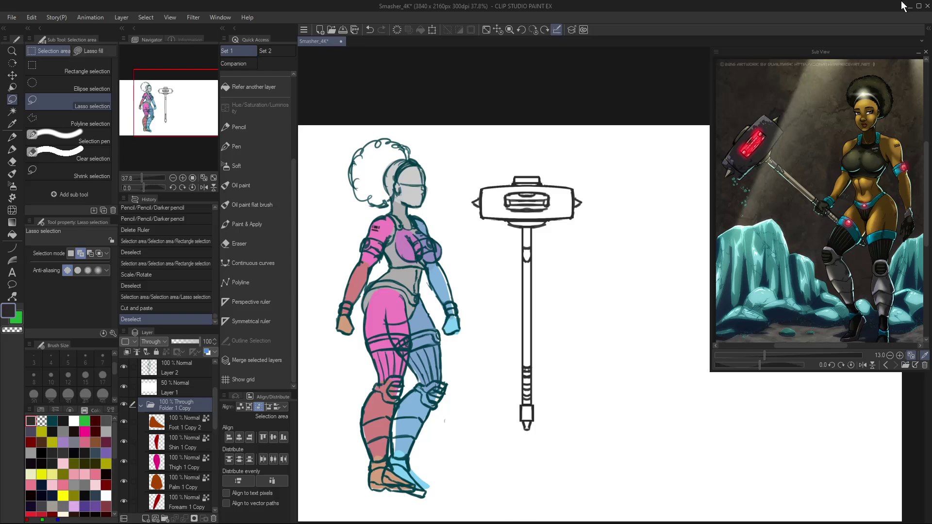
# - Dock the floating Sub View reference palette into the same group as the Navigator
pyautogui.moveTo(872, 53); pyautogui.dragTo(182, 43)
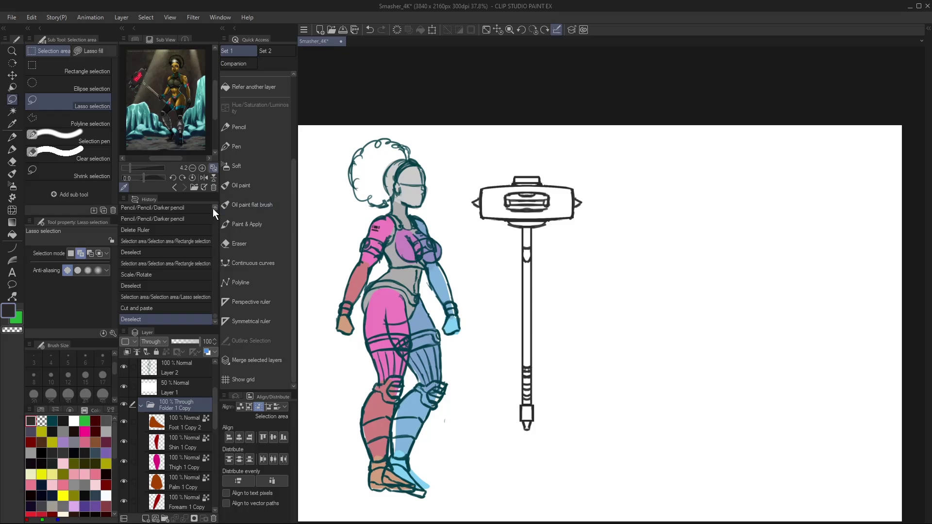
# - Turn on the blue layer colour for the sketch layers Layer 2 and Layer 2 Copy through Layer 2 Copy 4
pyautogui.scroll(3, 488, 233)
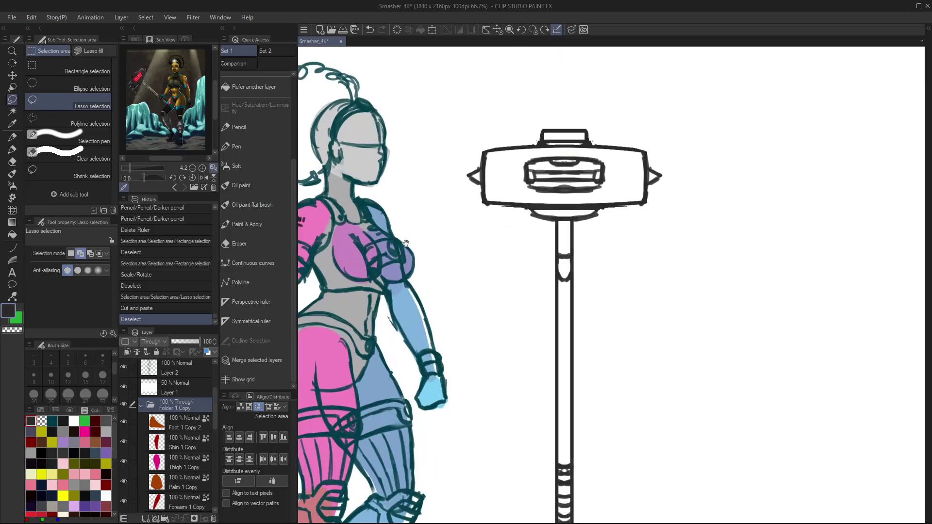
pyautogui.moveTo(409, 255); pyautogui.dragTo(543, 269)
pyautogui.scroll(1, 528, 245)
pyautogui.scroll(1, 529, 245)
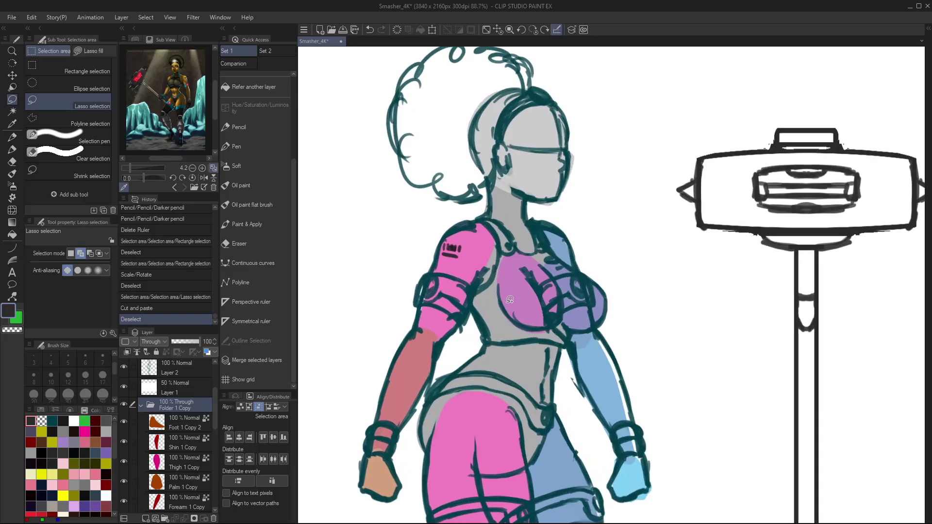
pyautogui.scroll(3, 213, 394)
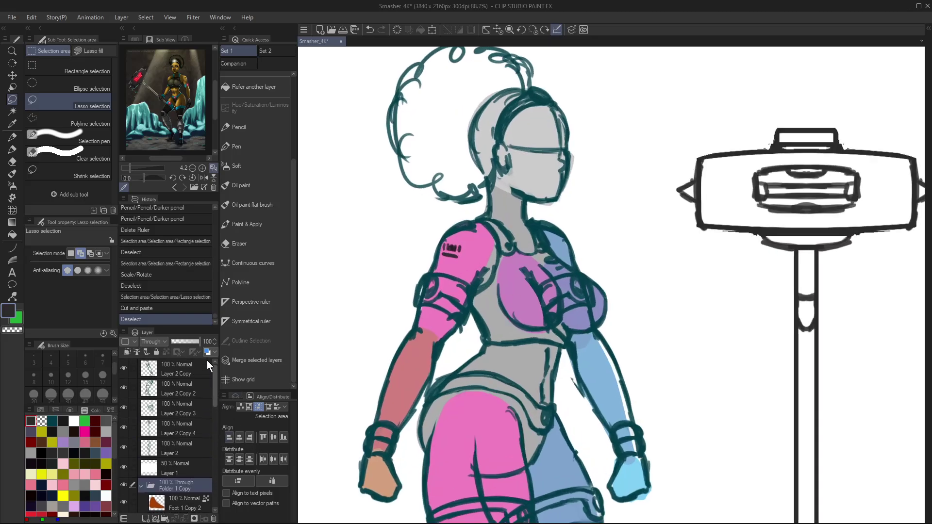
pyautogui.click(170, 450)
pyautogui.hotkey('ctrl', 'shift', 'l')
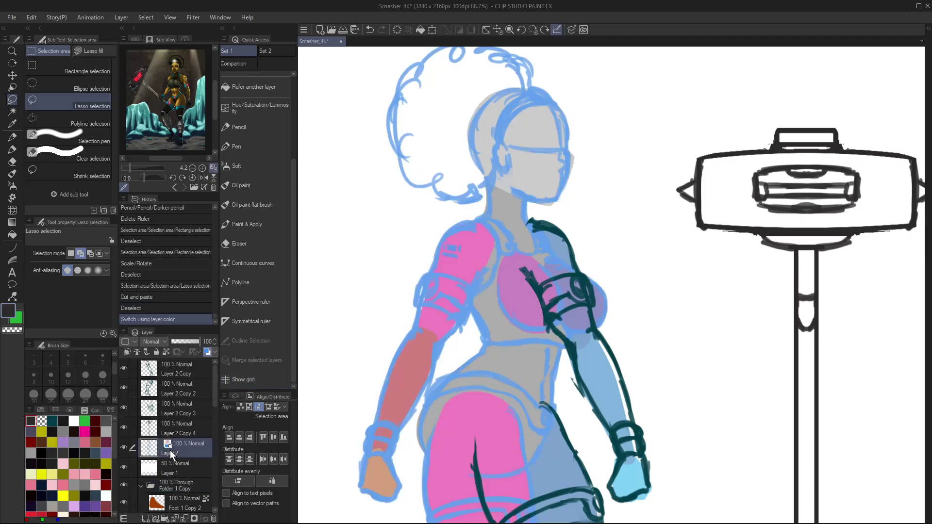
pyautogui.click(184, 430)
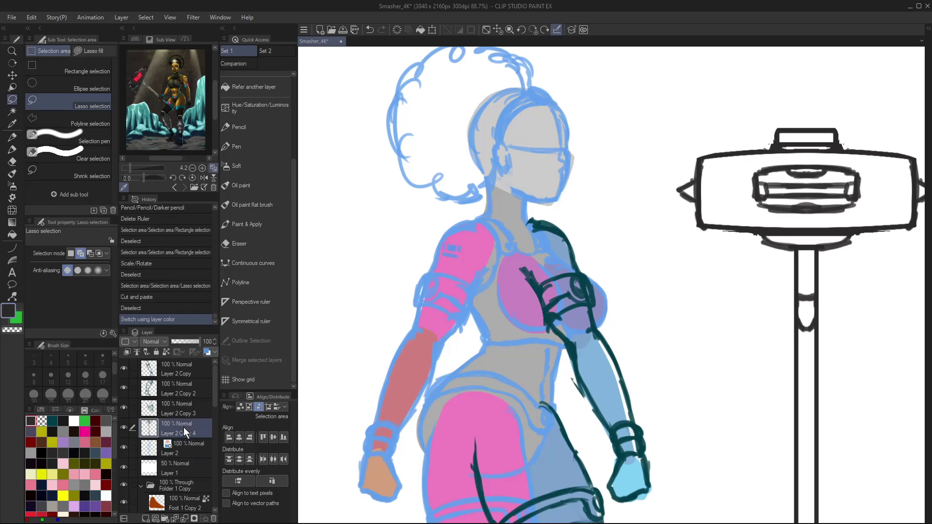
pyautogui.keyDown('shift'); pyautogui.click(187, 369); pyautogui.keyUp('shift')
pyautogui.hotkey('ctrl', 'shift', 'l')
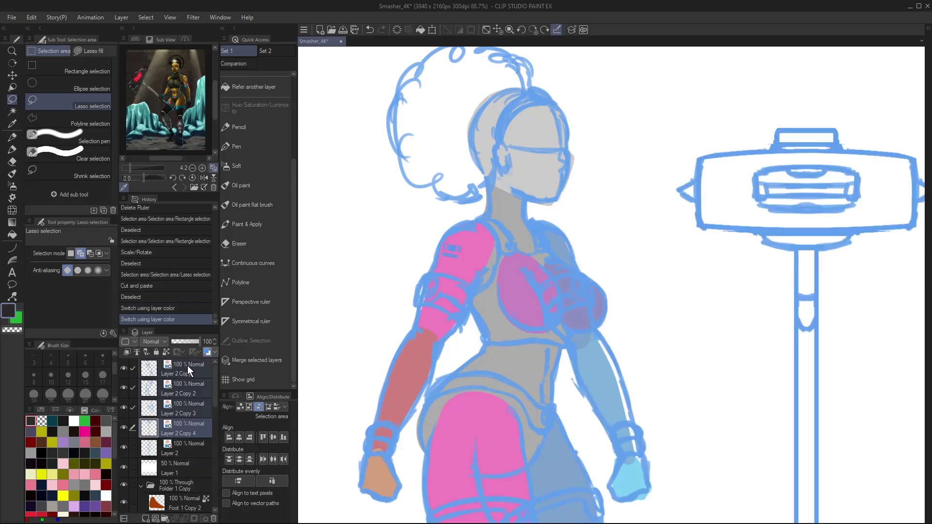
# - Move the 50% white Layer 1 to the top of the layer stack, and collapse and hide Folder 1 Copy
pyautogui.scroll(-5, 640, 270)
pyautogui.hscroll(3, 636, 287)
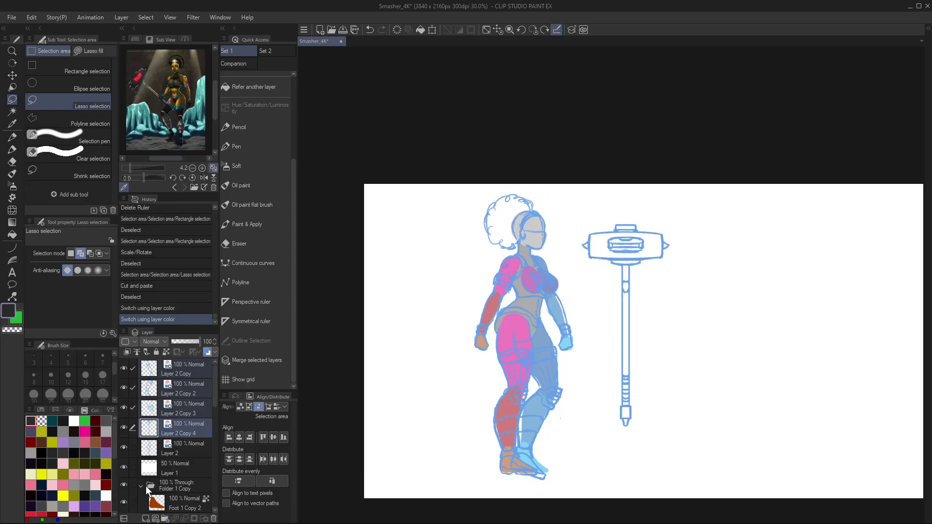
pyautogui.moveTo(183, 467); pyautogui.dragTo(181, 363)
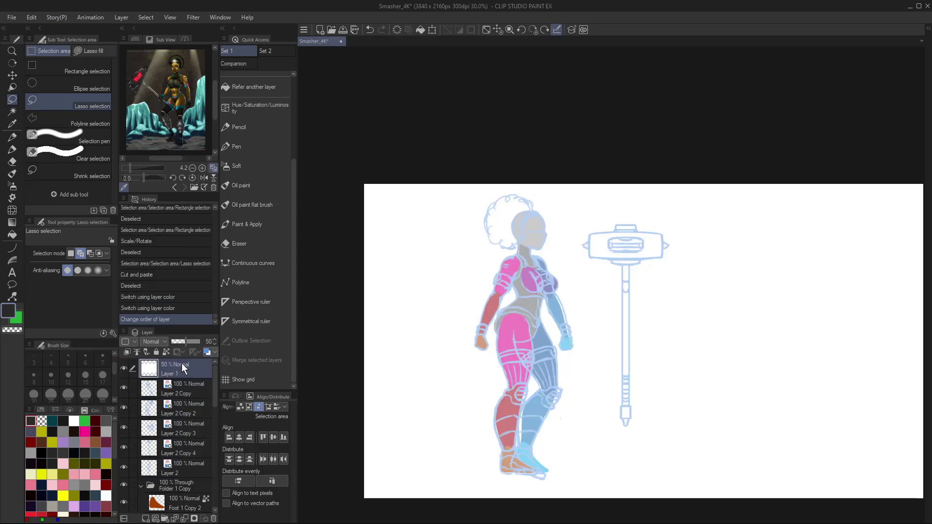
pyautogui.click(141, 486)
pyautogui.click(125, 484)
pyautogui.scroll(-2, 136, 468)
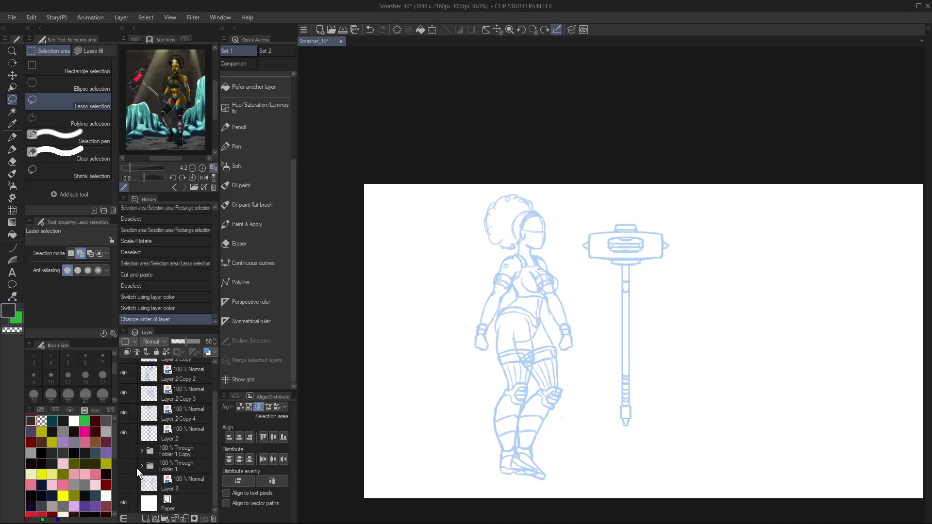
# - Set the Paper layer's colour to the mid grey 808080 from the WC_Masks colour set
pyautogui.doubleClick(152, 503)
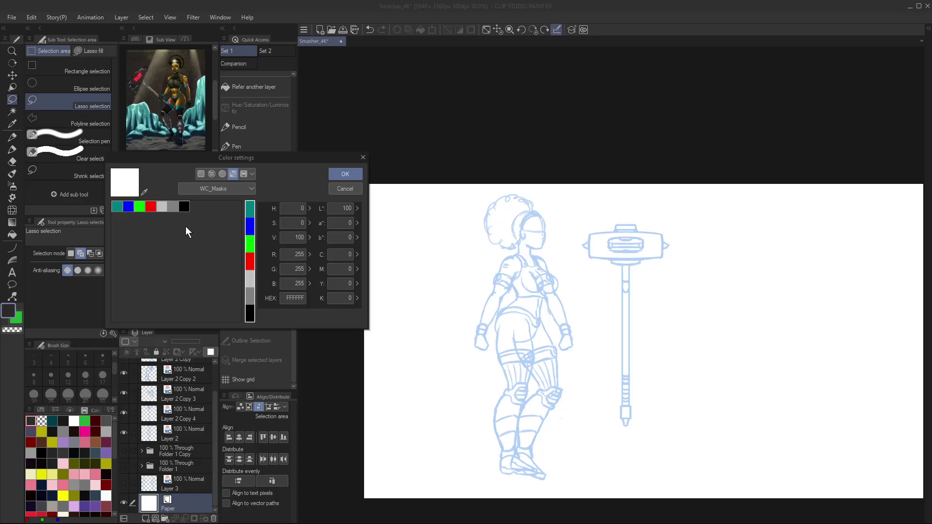
pyautogui.click(173, 207)
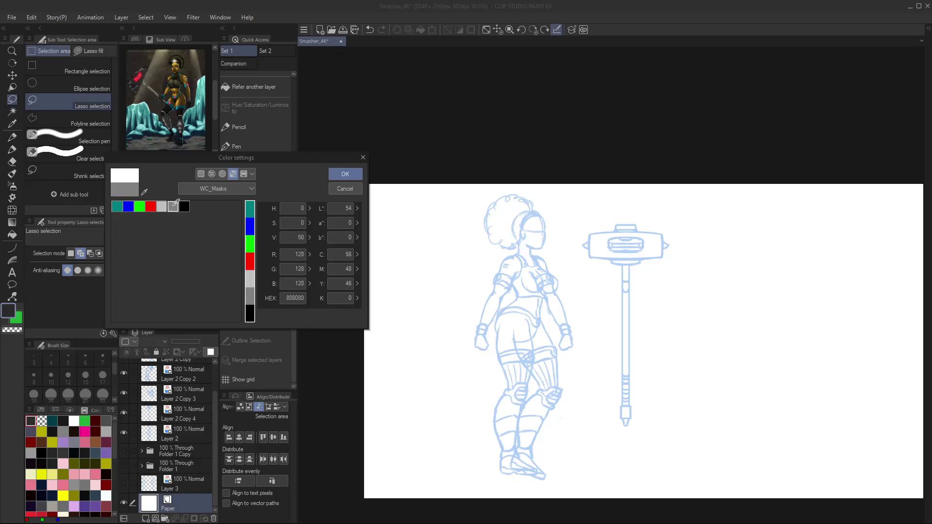
pyautogui.click(345, 174)
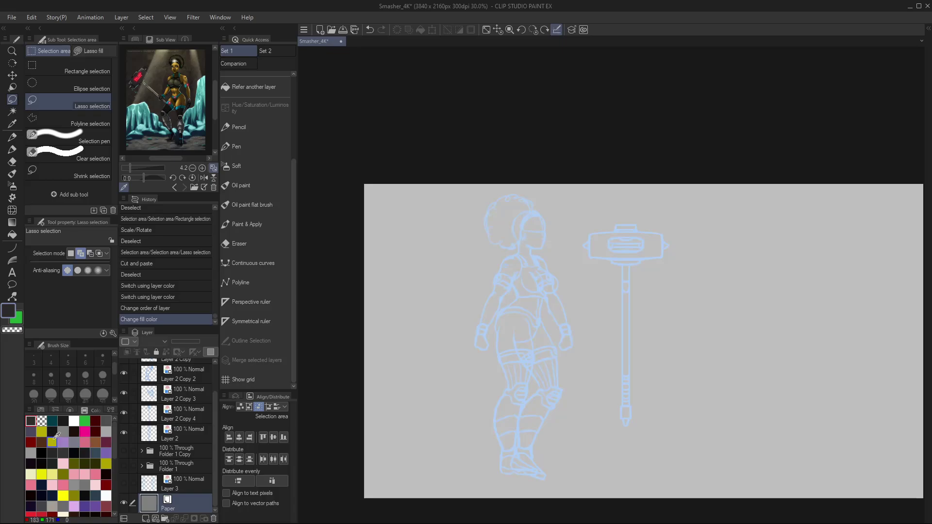
# - Set the Paper layer's colour to the dark grey 4D4D4D from the colour history
pyautogui.click(31, 432)
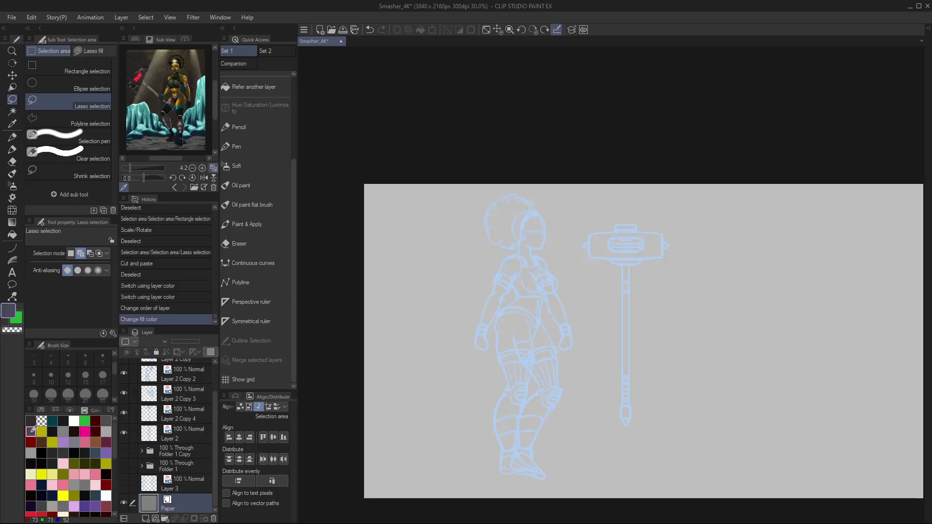
pyautogui.doubleClick(149, 504)
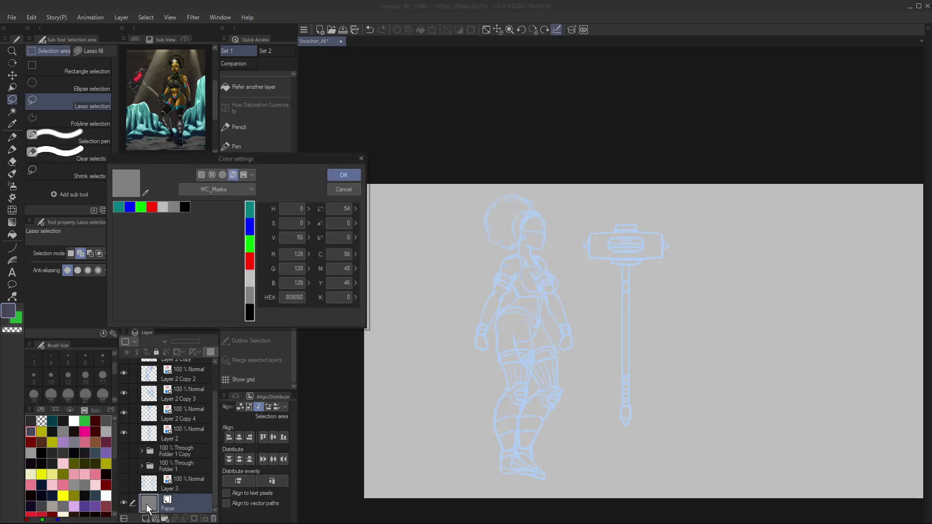
pyautogui.click(244, 174)
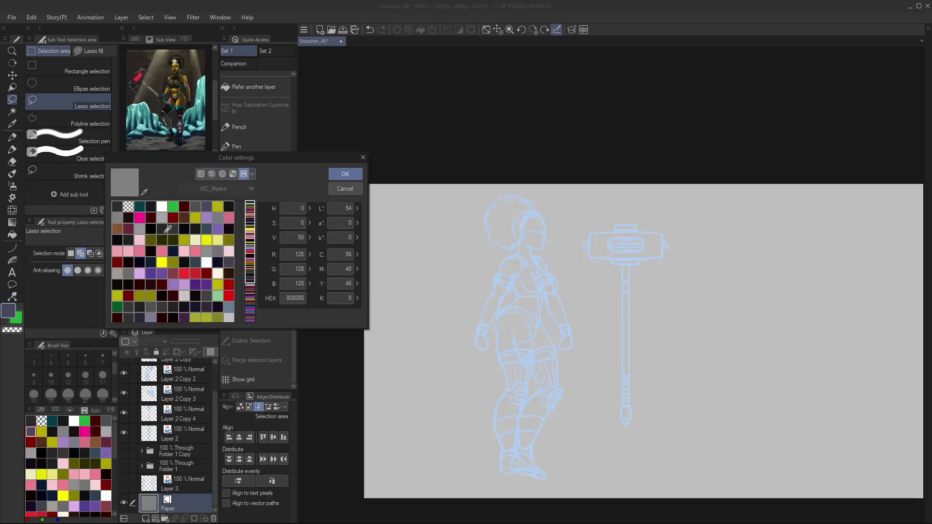
pyautogui.click(196, 207)
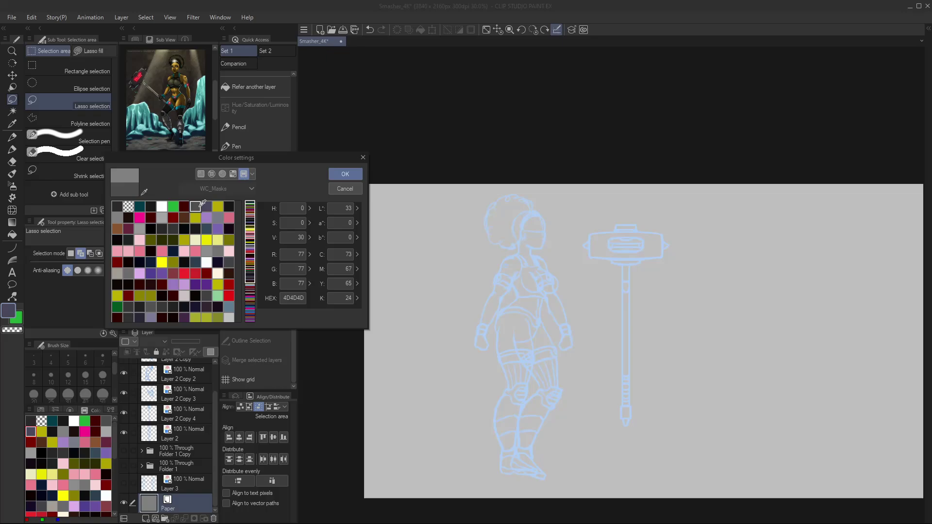
pyautogui.click(338, 173)
pyautogui.scroll(4, 528, 352)
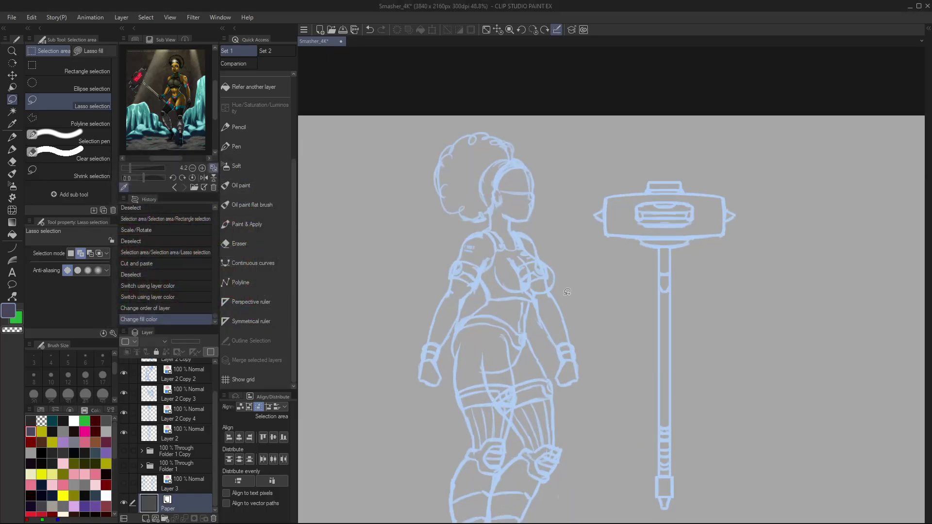
pyautogui.scroll(2, 217, 414)
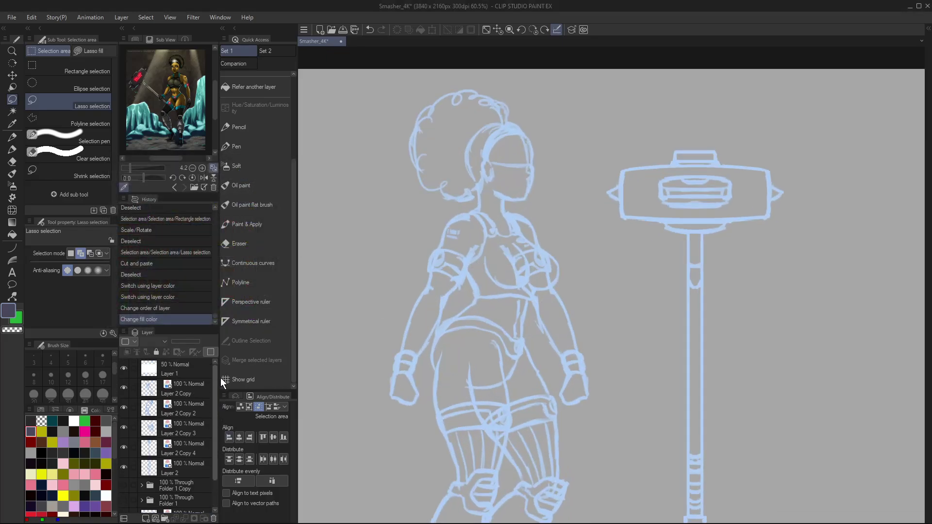
# - Show Folder 1 Copy again and expand it to locate the head layer among the body parts
pyautogui.click(179, 377)
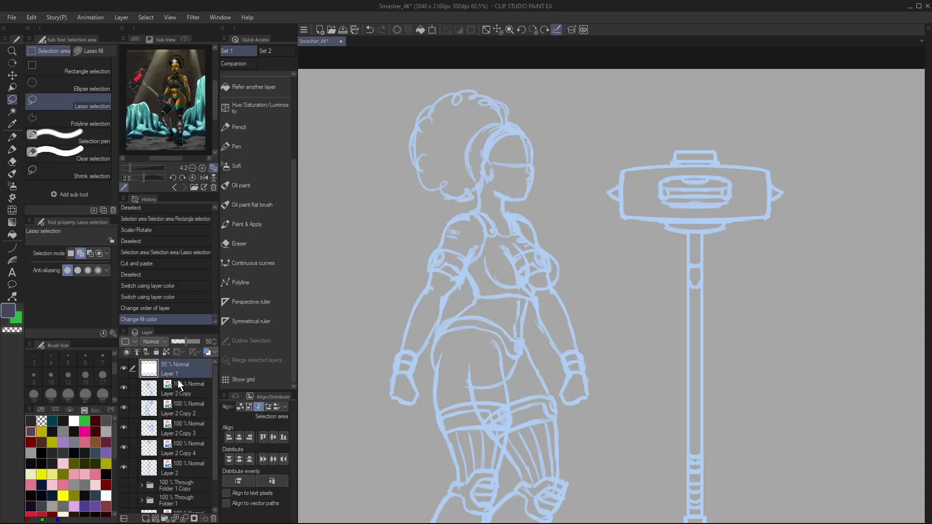
pyautogui.click(124, 485)
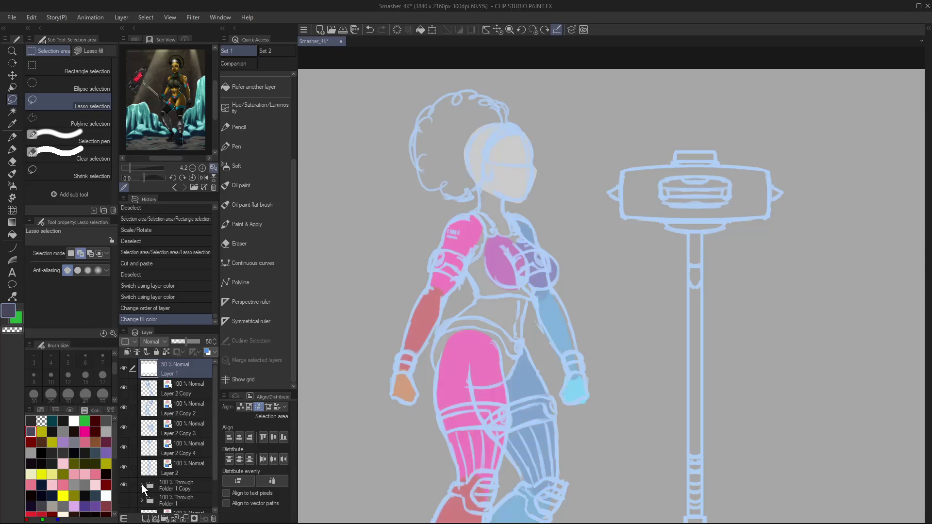
pyautogui.click(142, 485)
pyautogui.scroll(-5, 153, 440)
pyautogui.scroll(-2, 153, 440)
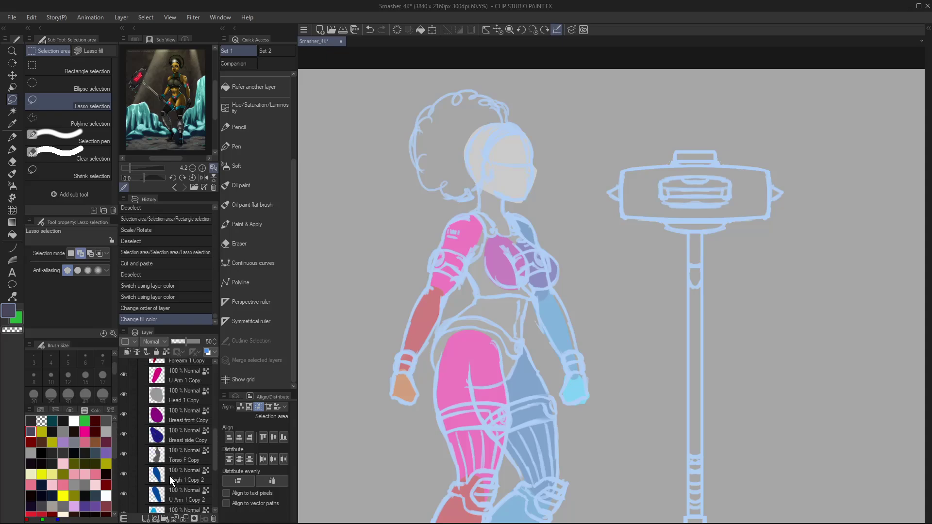
pyautogui.scroll(-1, 187, 409)
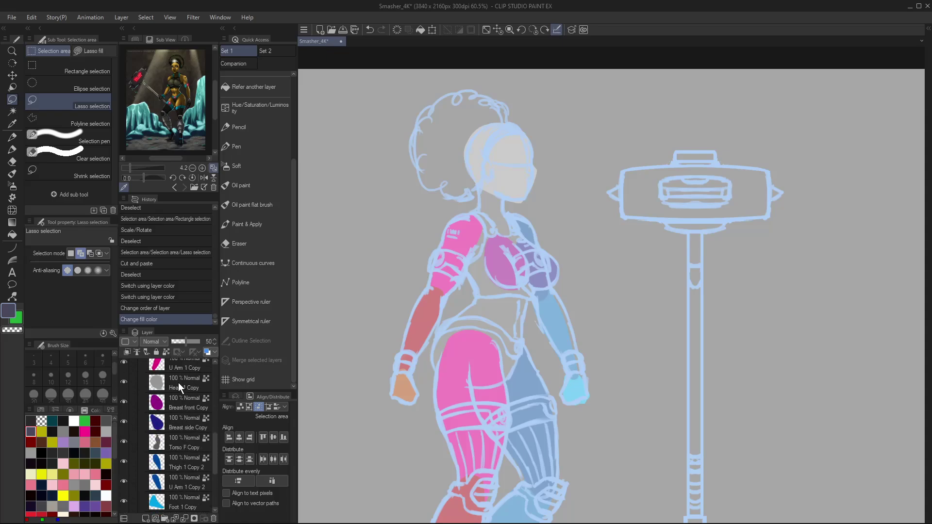
# - Copy the Head 1 Copy layer, collapse its folder, and paste the duplicate above Layer 1
pyautogui.click(179, 383)
pyautogui.moveTo(216, 432); pyautogui.dragTo(225, 389)
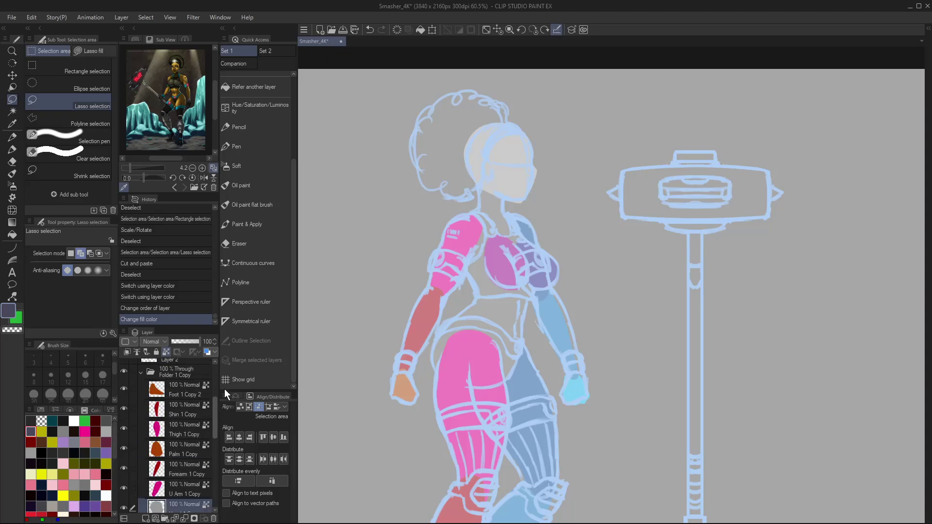
pyautogui.scroll(5, 157, 432)
pyautogui.click(141, 487)
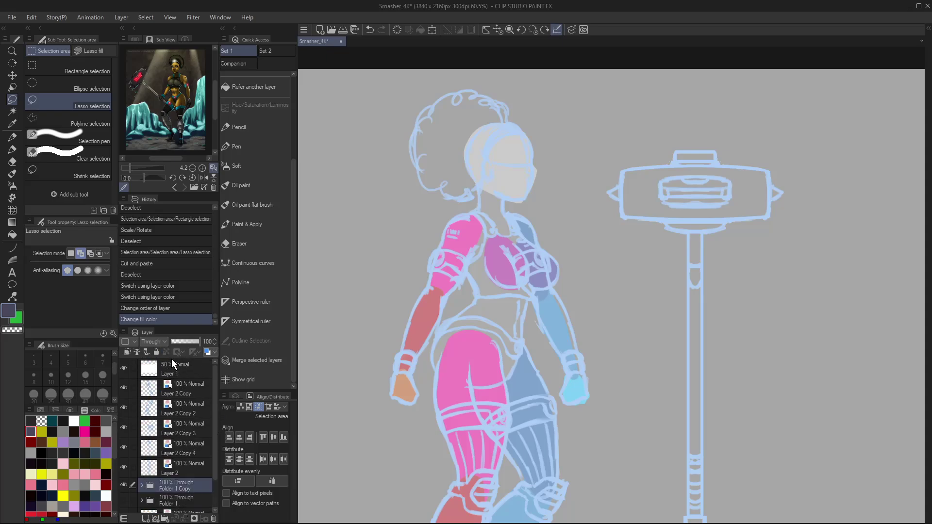
pyautogui.click(178, 372)
pyautogui.hotkey('ctrl', 'v')
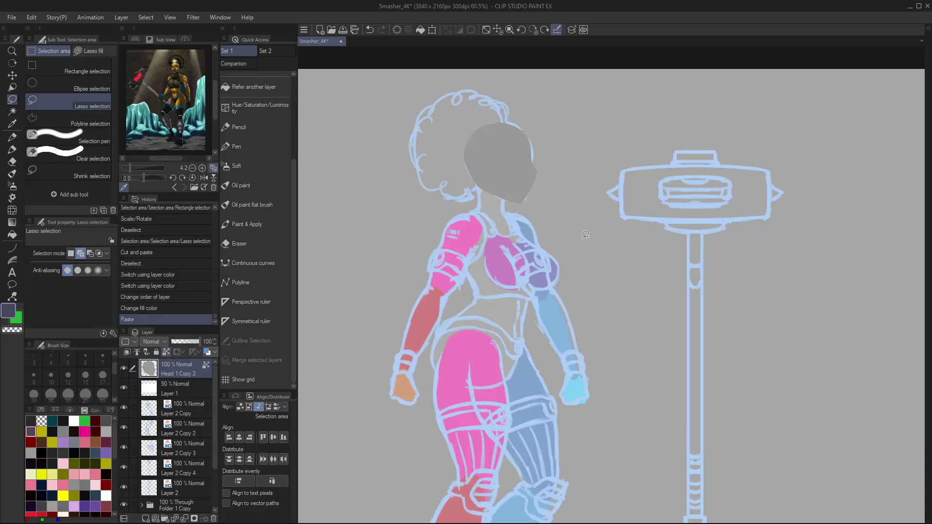
# - Sample a dark brown skin tone from the thigh in the reference image and fill the pasted head shape with it
pyautogui.scroll(5, 175, 93)
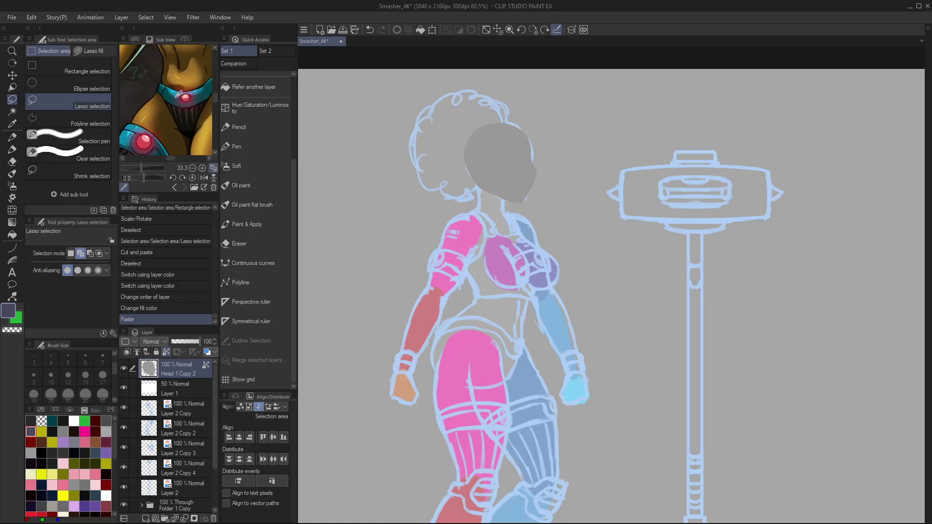
pyautogui.click(170, 130)
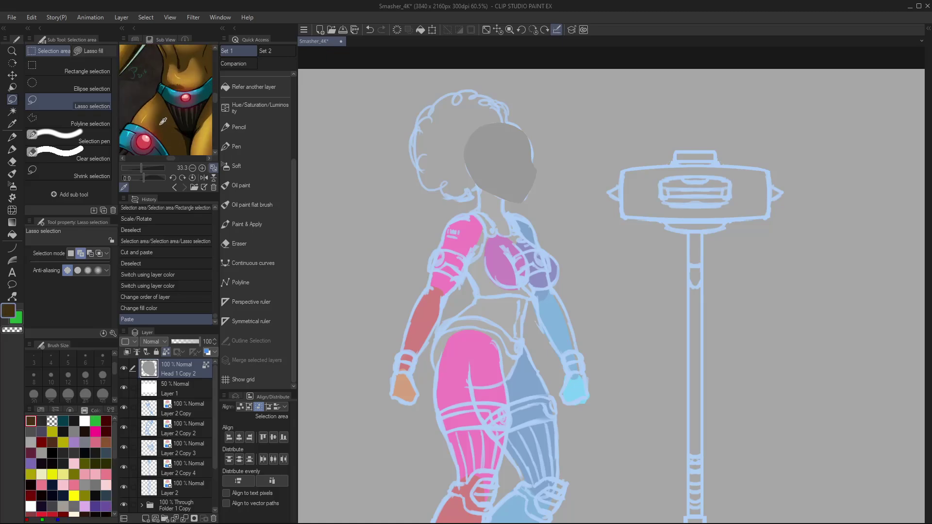
pyautogui.click(162, 121)
pyautogui.click(158, 120)
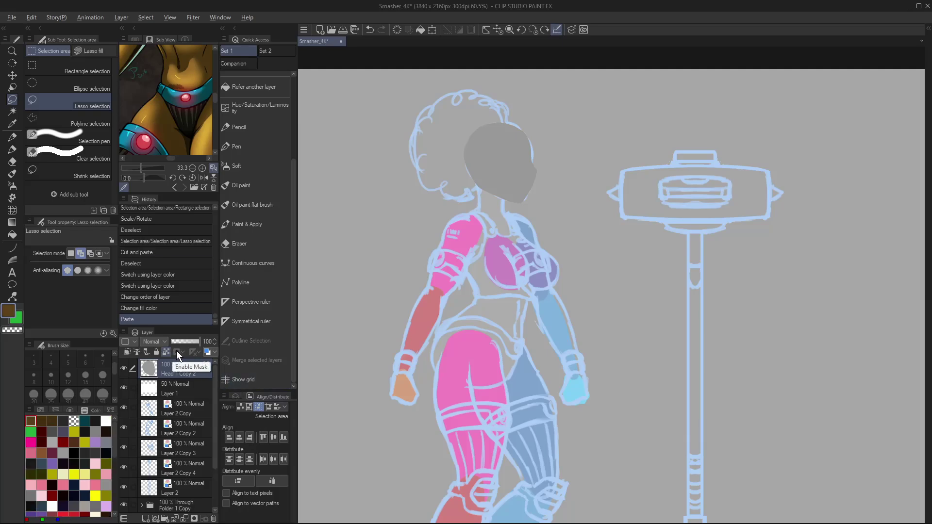
pyautogui.hotkey('alt', 'BackSpace')
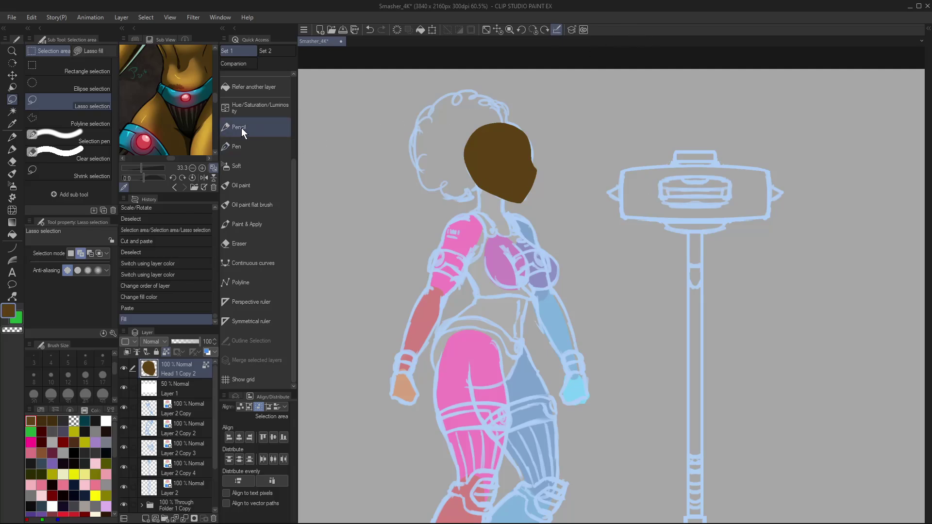
# - Examine the skin shading in the reference image at several magnifications and the brown head shape on the canvas up close
pyautogui.scroll(3, 216, 96)
pyautogui.scroll(1, 217, 95)
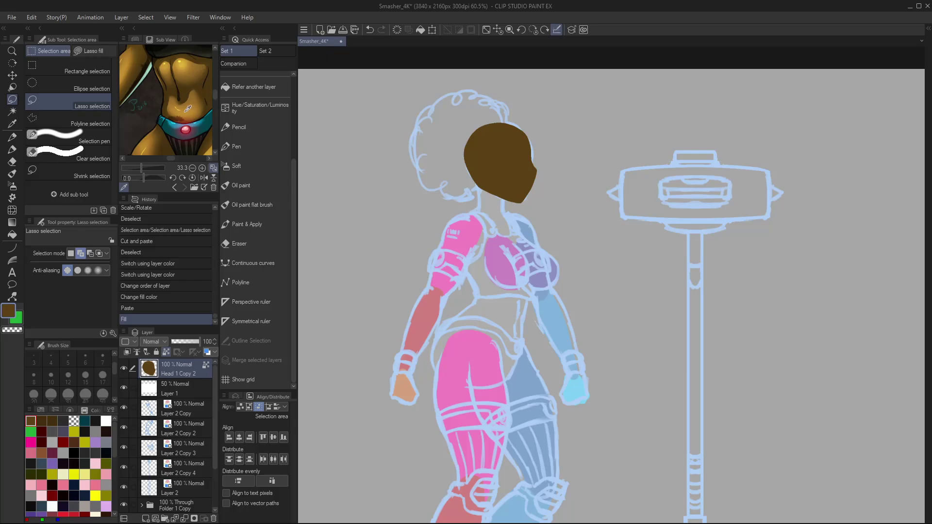
pyautogui.scroll(3, 171, 120)
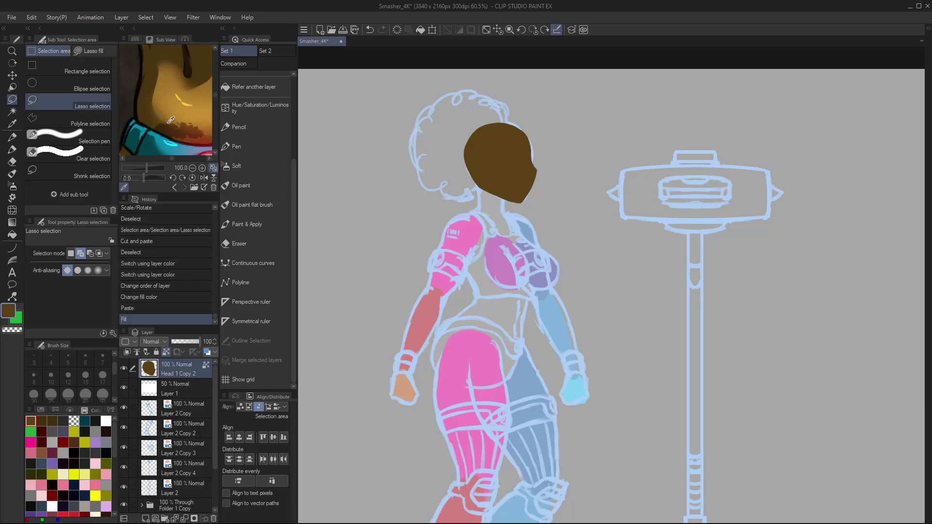
pyautogui.scroll(-4, 171, 120)
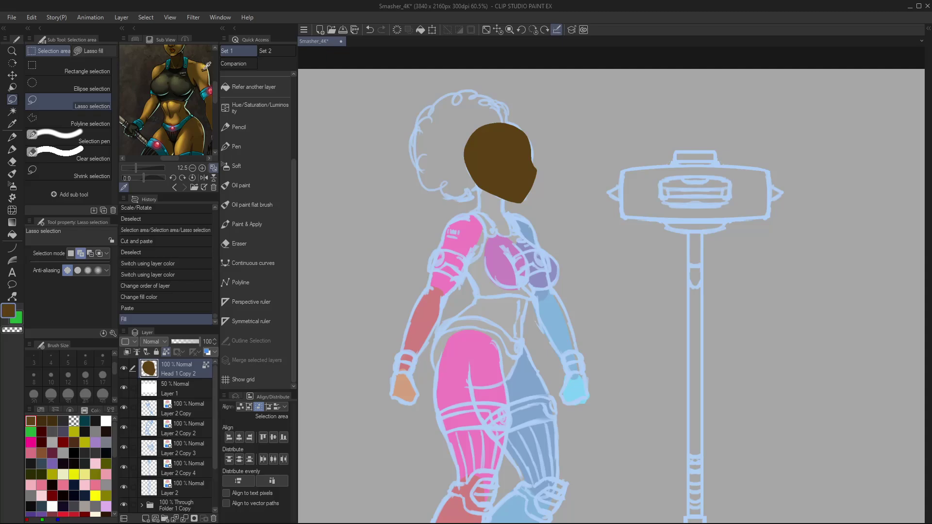
pyautogui.scroll(3, 202, 68)
pyautogui.scroll(-6, 195, 73)
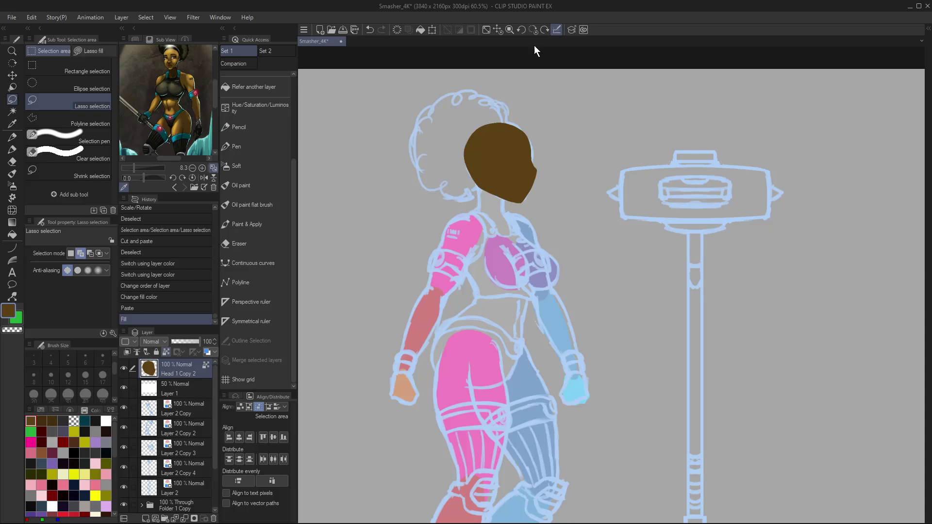
pyautogui.scroll(5, 508, 152)
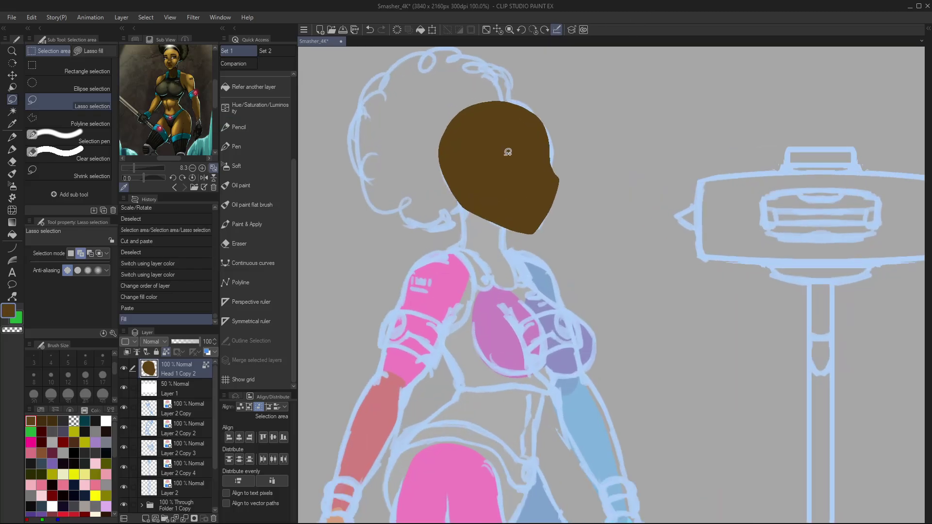
pyautogui.moveTo(512, 189); pyautogui.dragTo(541, 291)
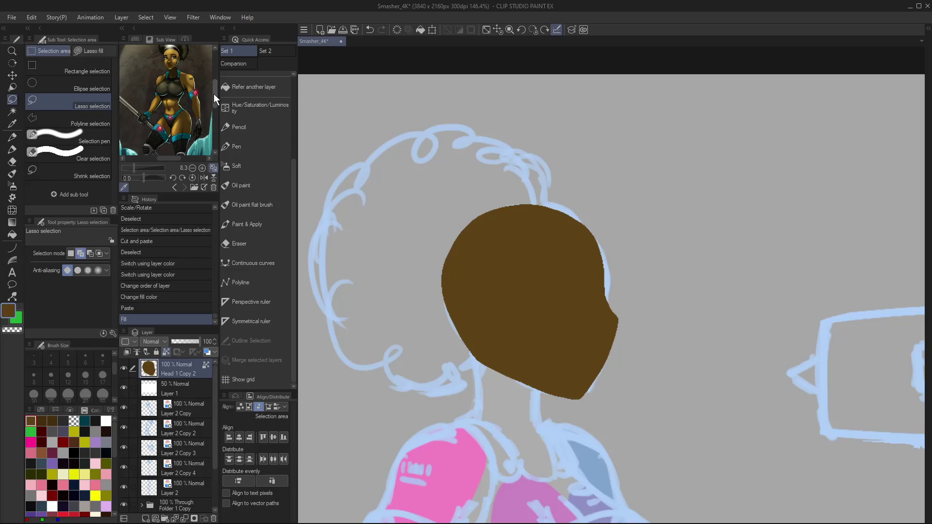
# - Shade the underside of the jaw and chin on the brown head with Lasso fill M
pyautogui.scroll(3, 214, 94)
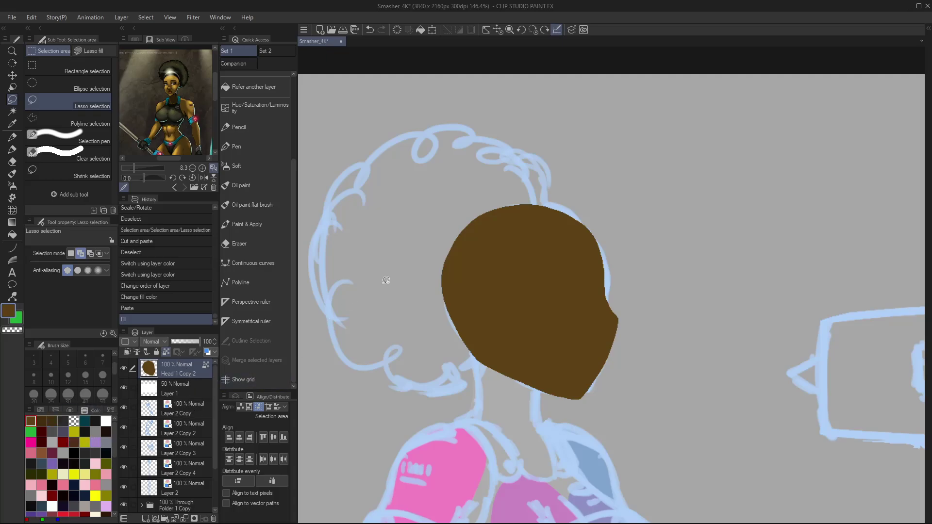
pyautogui.press('m')
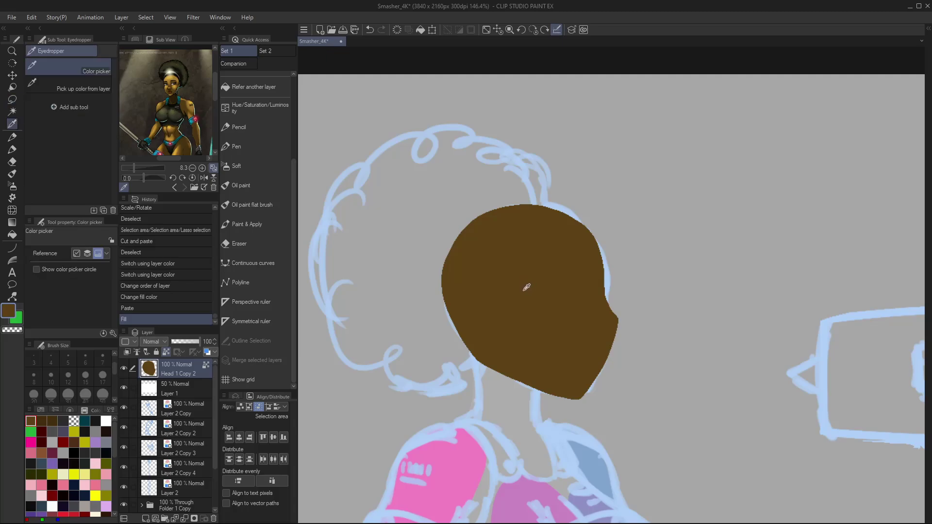
pyautogui.press('m')
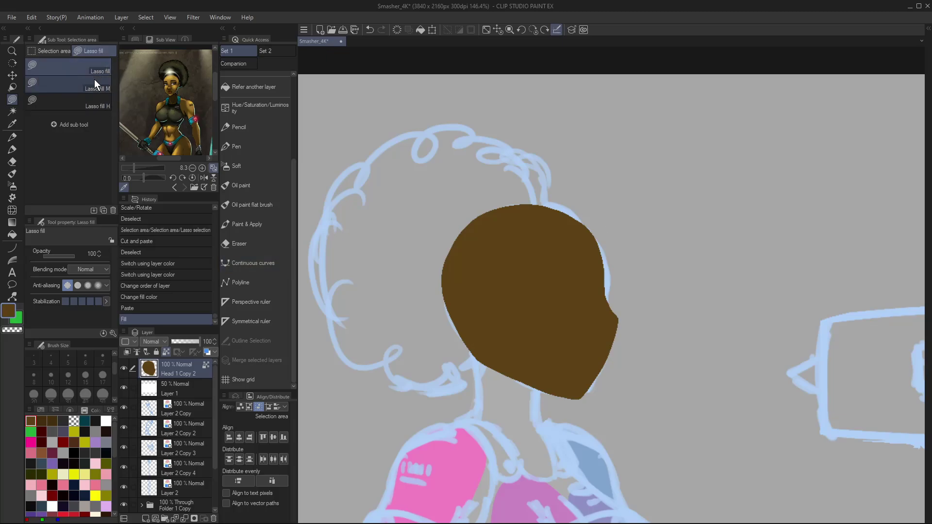
pyautogui.click(97, 103)
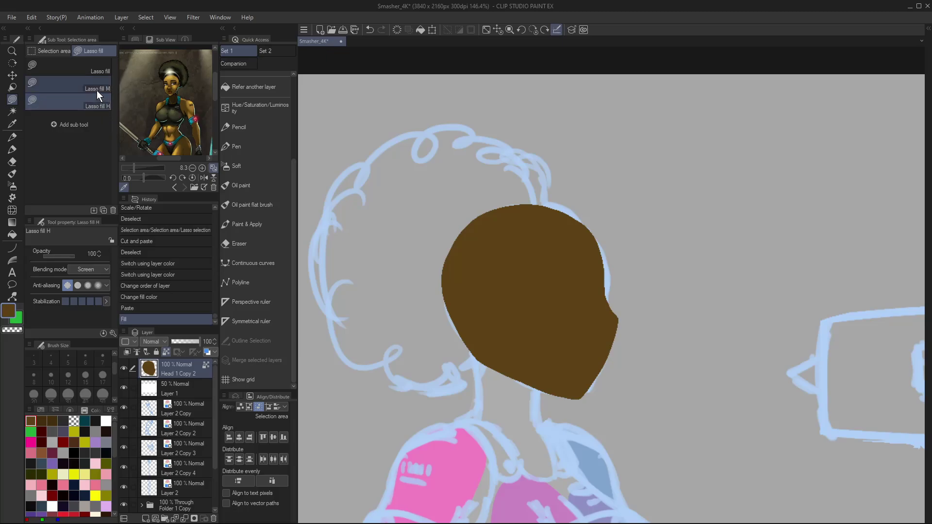
pyautogui.click(93, 88)
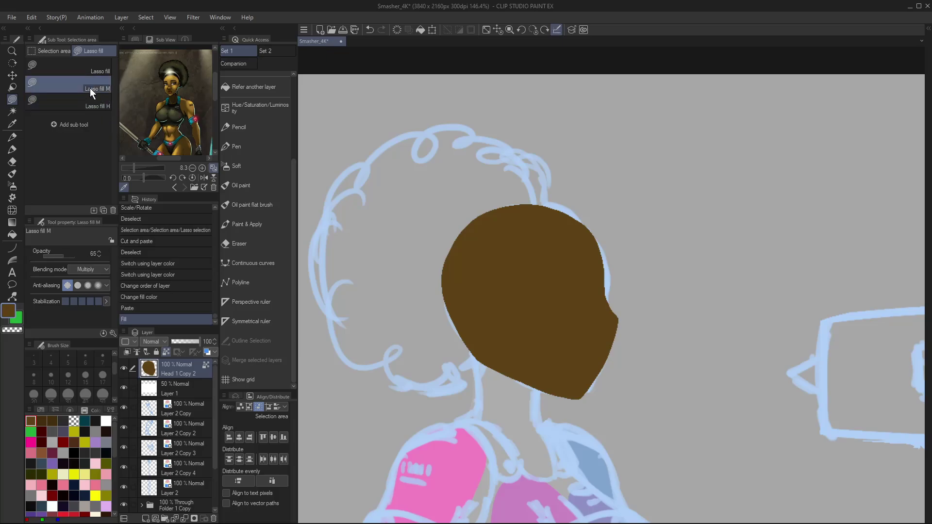
pyautogui.moveTo(479, 359)
pyautogui.mouseDown()
pyautogui.moveTo(574, 392)
pyautogui.moveTo(630, 330)
pyautogui.moveTo(567, 424)
pyautogui.moveTo(440, 358)
pyautogui.mouseUp()
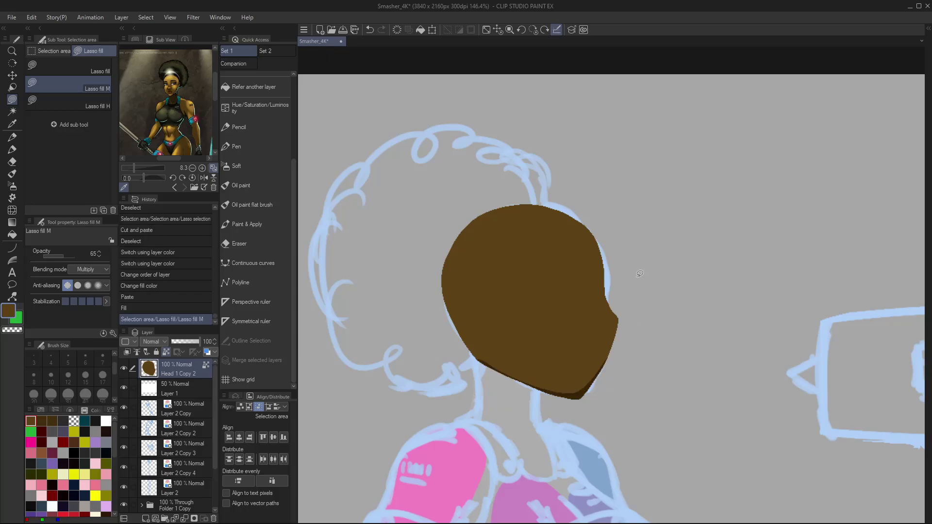
# - Add dark Lasso fill M shapes to the face for the nostril, the eye and the ear
pyautogui.moveTo(606, 323); pyautogui.dragTo(605, 324)
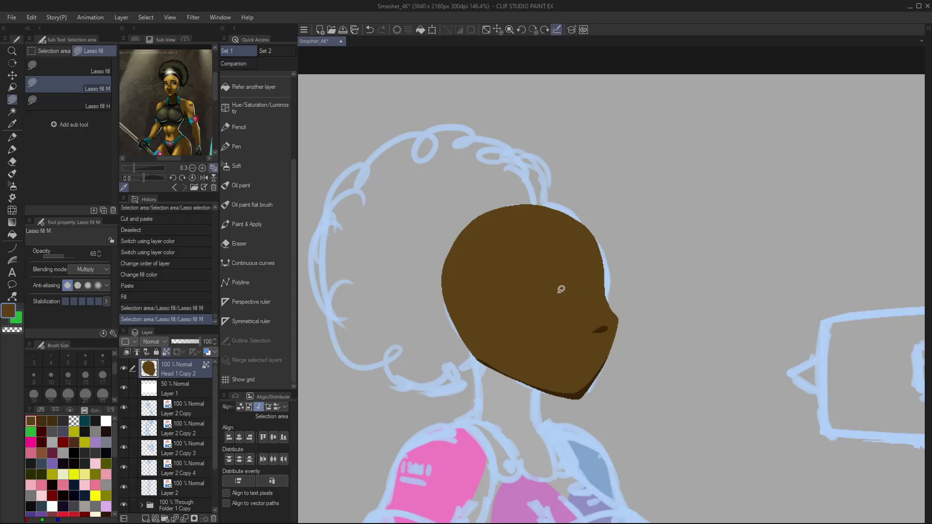
pyautogui.moveTo(556, 293)
pyautogui.mouseDown()
pyautogui.moveTo(578, 286)
pyautogui.moveTo(589, 295)
pyautogui.moveTo(555, 293)
pyautogui.mouseUp()
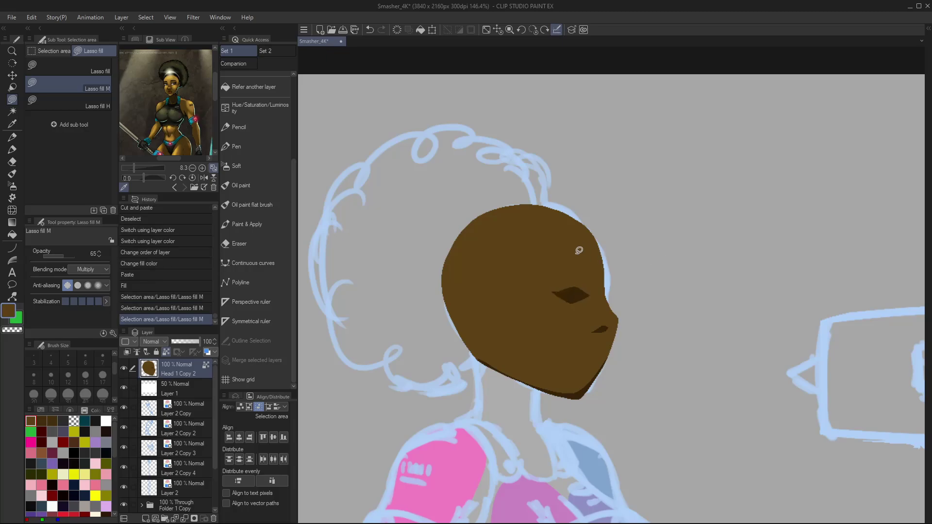
pyautogui.moveTo(497, 292)
pyautogui.mouseDown()
pyautogui.moveTo(483, 323)
pyautogui.moveTo(499, 326)
pyautogui.moveTo(485, 304)
pyautogui.moveTo(495, 313)
pyautogui.moveTo(497, 293)
pyautogui.mouseUp()
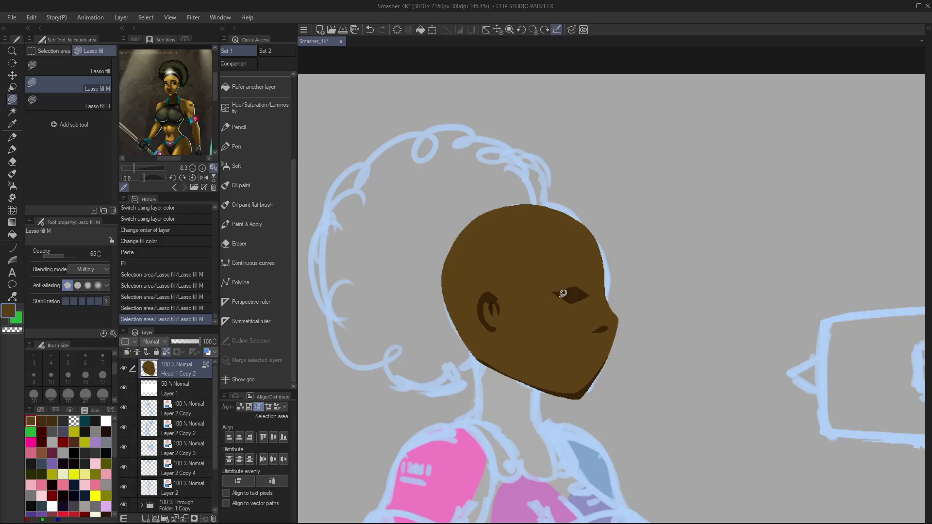
# - Undo the last ear fill, sample the dark brown of the eye, and refine the ear's inner lines with the normal Lasso fill
pyautogui.hotkey('ctrl', 'z')
pyautogui.press('i')
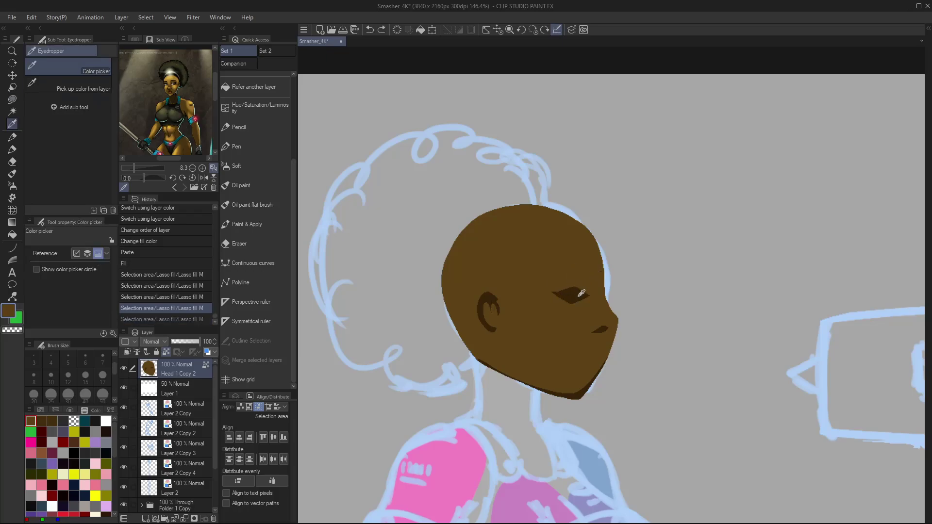
pyautogui.click(561, 287)
pyautogui.press('m')
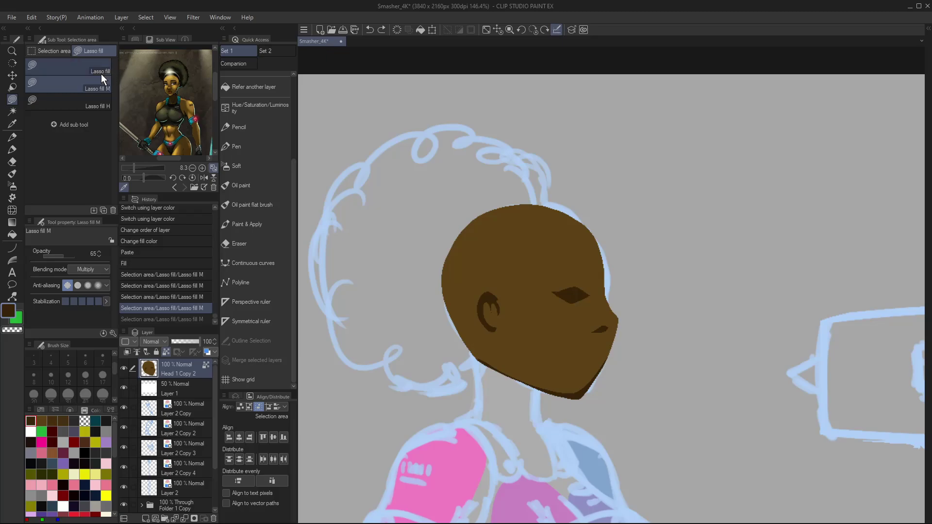
pyautogui.moveTo(492, 296)
pyautogui.mouseDown()
pyautogui.moveTo(483, 306)
pyautogui.moveTo(495, 296)
pyautogui.moveTo(503, 310)
pyautogui.mouseUp()
pyautogui.moveTo(503, 310)
pyautogui.mouseDown()
pyautogui.moveTo(498, 285)
pyautogui.moveTo(527, 286)
pyautogui.moveTo(484, 297)
pyautogui.moveTo(494, 298)
pyautogui.mouseUp()
pyautogui.rightClick(506, 269)
pyautogui.moveTo(494, 299); pyautogui.dragTo(488, 321)
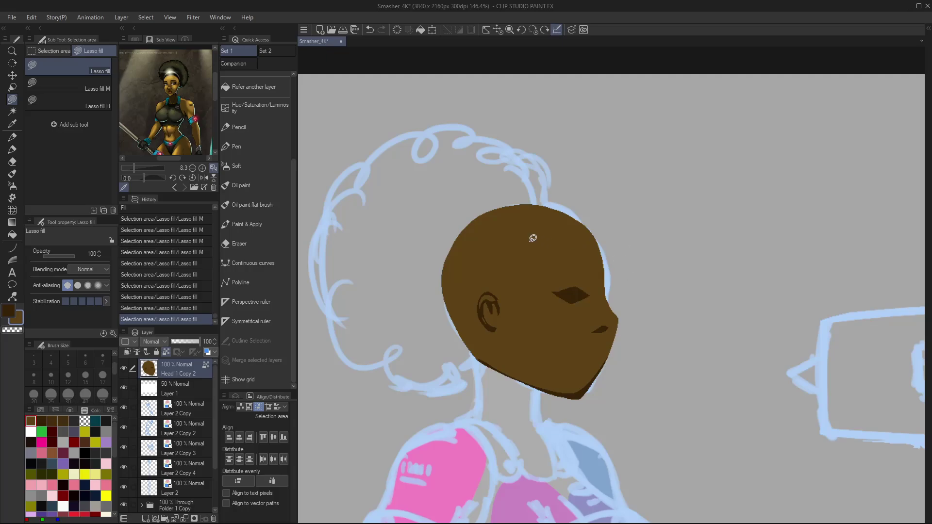
# - Sample the dark grey hair colour from the reference image and fill in the eyebrow and the short hair with a jagged hairline
pyautogui.click(185, 72)
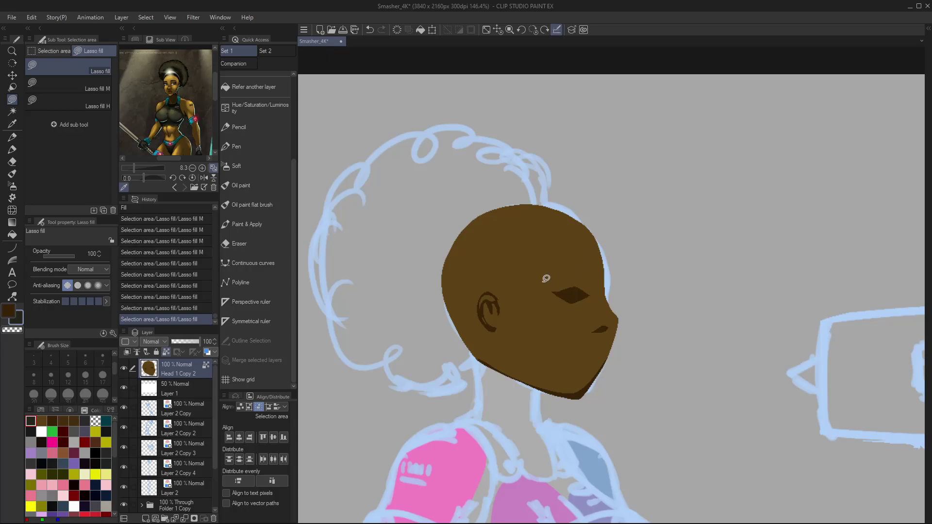
pyautogui.moveTo(542, 282)
pyautogui.mouseDown()
pyautogui.moveTo(567, 275)
pyautogui.moveTo(597, 286)
pyautogui.moveTo(542, 283)
pyautogui.mouseUp()
pyautogui.moveTo(486, 329)
pyautogui.mouseDown()
pyautogui.moveTo(474, 360)
pyautogui.moveTo(462, 357)
pyautogui.moveTo(428, 267)
pyautogui.moveTo(490, 190)
pyautogui.moveTo(553, 187)
pyautogui.moveTo(583, 204)
pyautogui.moveTo(598, 235)
pyautogui.moveTo(555, 240)
pyautogui.moveTo(528, 264)
pyautogui.moveTo(508, 307)
pyautogui.moveTo(483, 293)
pyautogui.moveTo(477, 343)
pyautogui.mouseUp()
pyautogui.moveTo(530, 253)
pyautogui.mouseDown()
pyautogui.moveTo(592, 238)
pyautogui.moveTo(533, 262)
pyautogui.mouseUp()
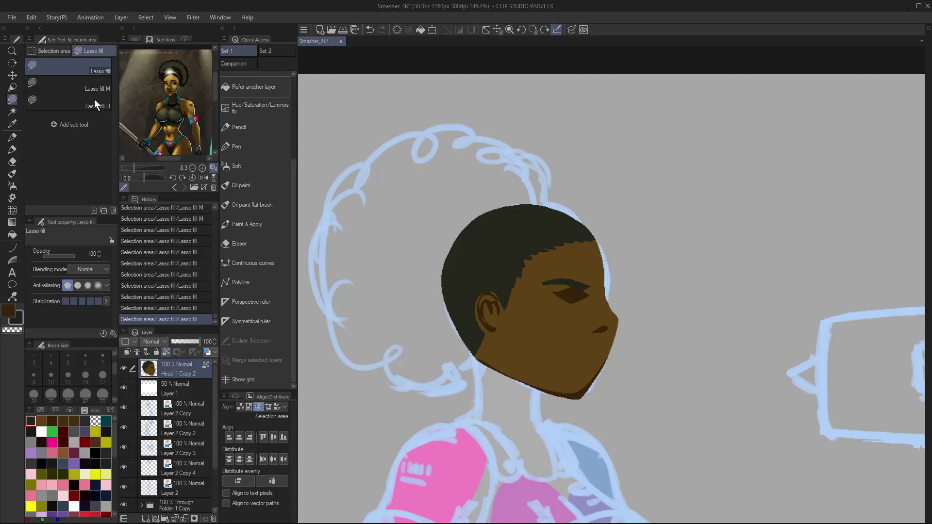
# - Darken the inside of the short hair with Lasso fill M, then roughen its edges with Lasso fill in the sampled near-black tone
pyautogui.click(102, 79)
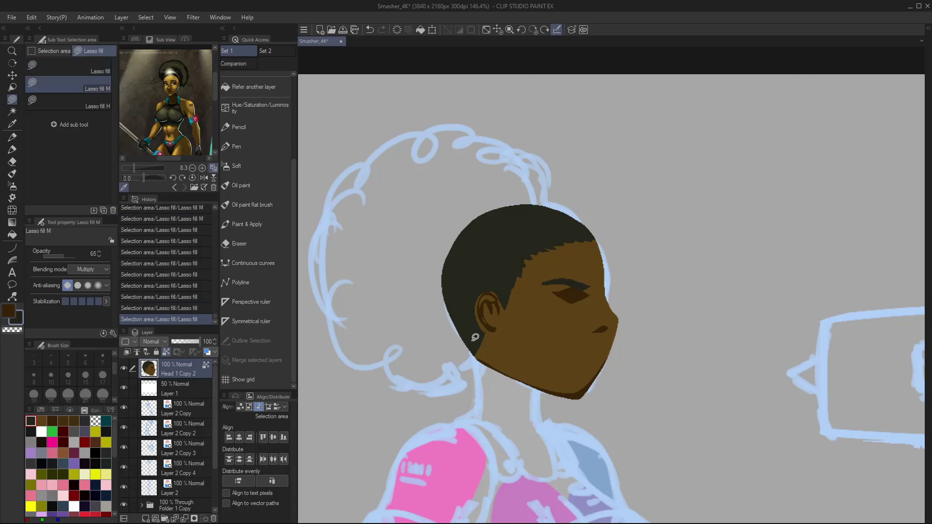
pyautogui.moveTo(479, 347)
pyautogui.mouseDown()
pyautogui.moveTo(452, 297)
pyautogui.moveTo(456, 254)
pyautogui.moveTo(470, 231)
pyautogui.moveTo(533, 207)
pyautogui.moveTo(564, 211)
pyautogui.moveTo(591, 229)
pyautogui.moveTo(531, 251)
pyautogui.moveTo(505, 301)
pyautogui.moveTo(491, 285)
pyautogui.moveTo(477, 300)
pyautogui.moveTo(479, 347)
pyautogui.mouseUp()
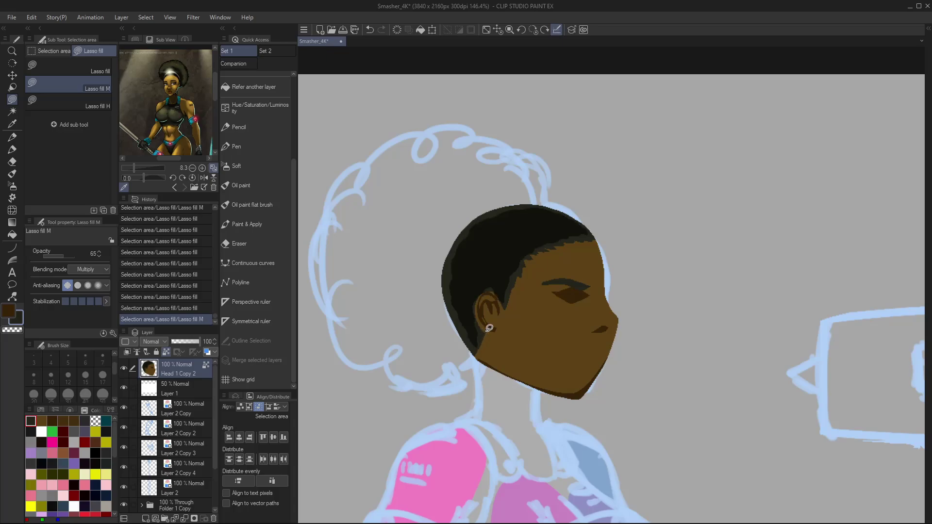
pyautogui.click(89, 67)
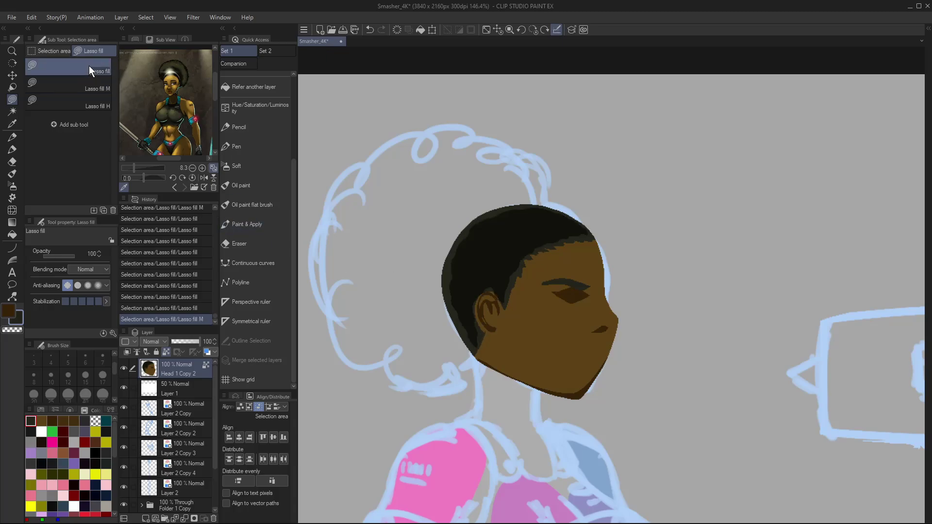
pyautogui.keyDown('alt'); pyautogui.click(500, 229); pyautogui.keyUp('alt')
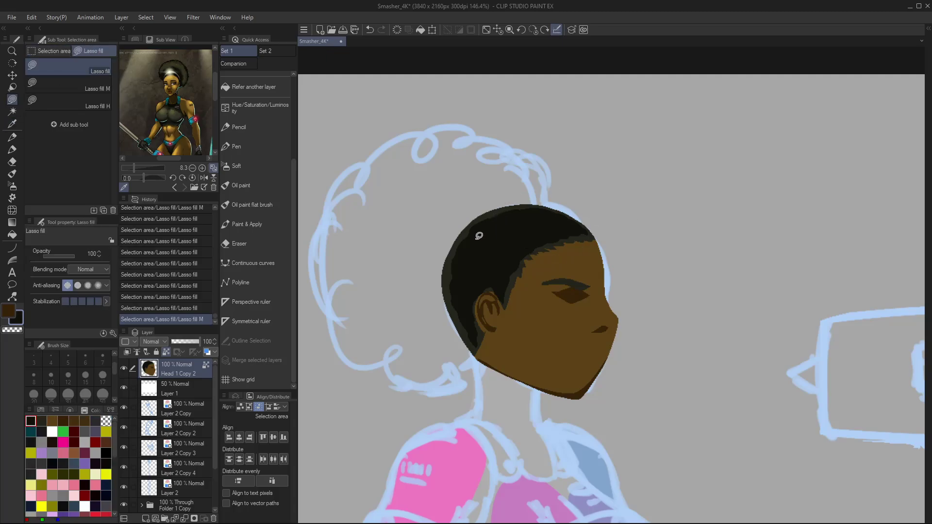
pyautogui.moveTo(481, 221)
pyautogui.mouseDown()
pyautogui.moveTo(510, 208)
pyautogui.moveTo(512, 220)
pyautogui.moveTo(480, 228)
pyautogui.moveTo(450, 252)
pyautogui.moveTo(462, 320)
pyautogui.moveTo(482, 337)
pyautogui.mouseUp()
pyautogui.moveTo(510, 272)
pyautogui.mouseDown()
pyautogui.moveTo(547, 239)
pyautogui.moveTo(590, 230)
pyautogui.mouseUp()
# - Lasso the eye and eyebrow, scale them down toward the front of the face, and deselect
pyautogui.press('m')
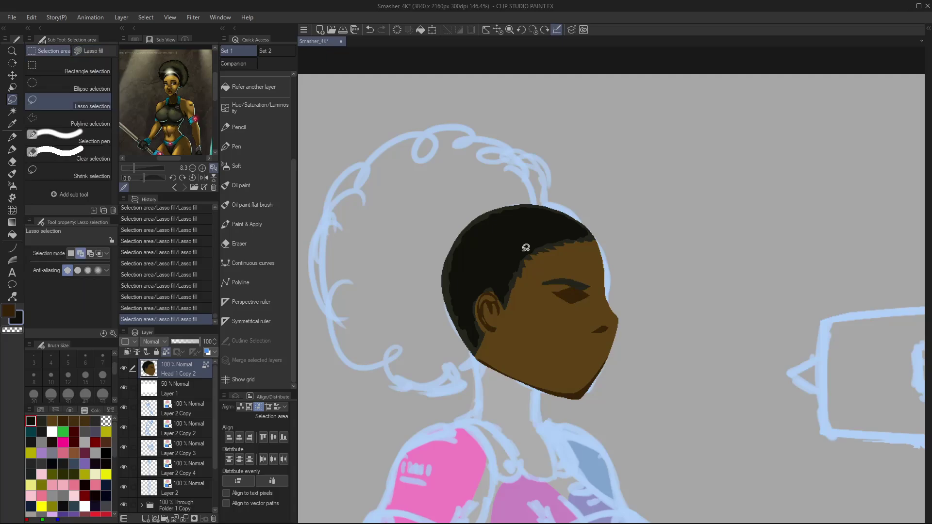
pyautogui.moveTo(548, 306)
pyautogui.mouseDown()
pyautogui.moveTo(537, 277)
pyautogui.moveTo(599, 283)
pyautogui.moveTo(559, 302)
pyautogui.mouseUp()
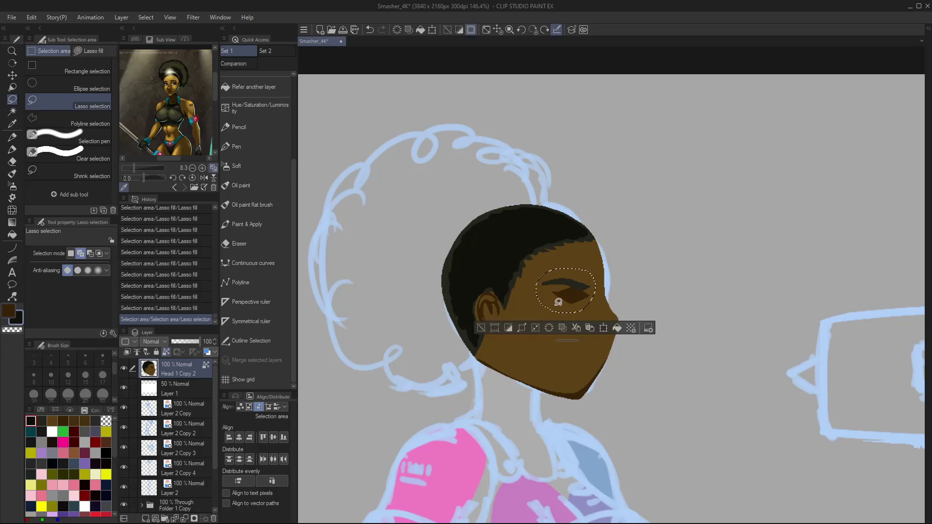
pyautogui.click(603, 328)
pyautogui.moveTo(536, 290); pyautogui.dragTo(584, 314)
pyautogui.click(549, 338)
pyautogui.hotkey('ctrl', 'd')
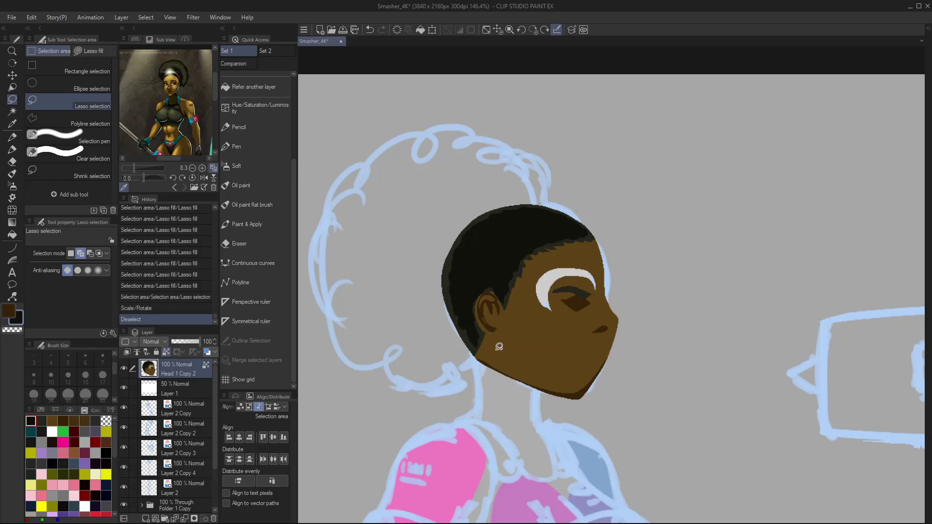
# - Create a raster layer beneath the head and fill the gap around the eye on it with the sampled brown skin colour
pyautogui.click(186, 392)
pyautogui.hotkey('ctrl', 'shift', 'n')
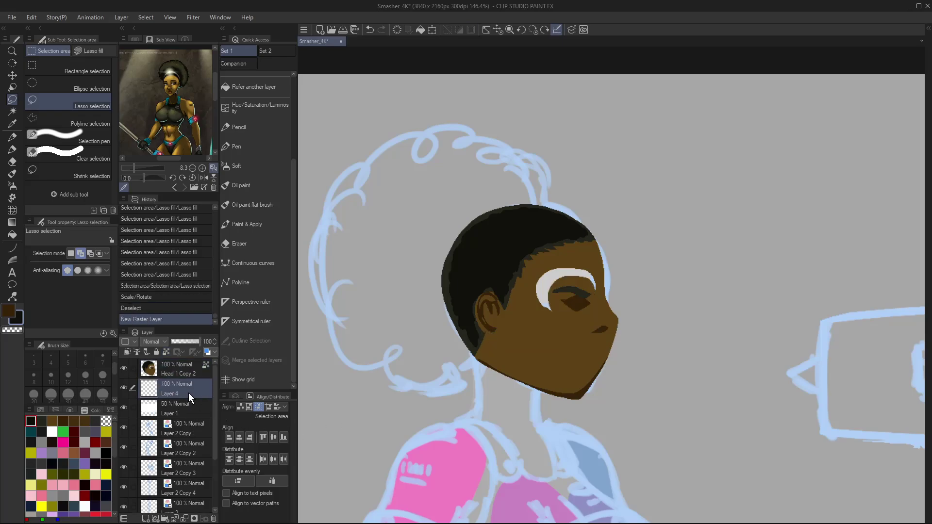
pyautogui.press('i')
pyautogui.click(538, 336)
pyautogui.press('m')
pyautogui.moveTo(538, 324)
pyautogui.mouseDown()
pyautogui.moveTo(547, 262)
pyautogui.moveTo(582, 264)
pyautogui.moveTo(602, 280)
pyautogui.moveTo(573, 327)
pyautogui.mouseUp()
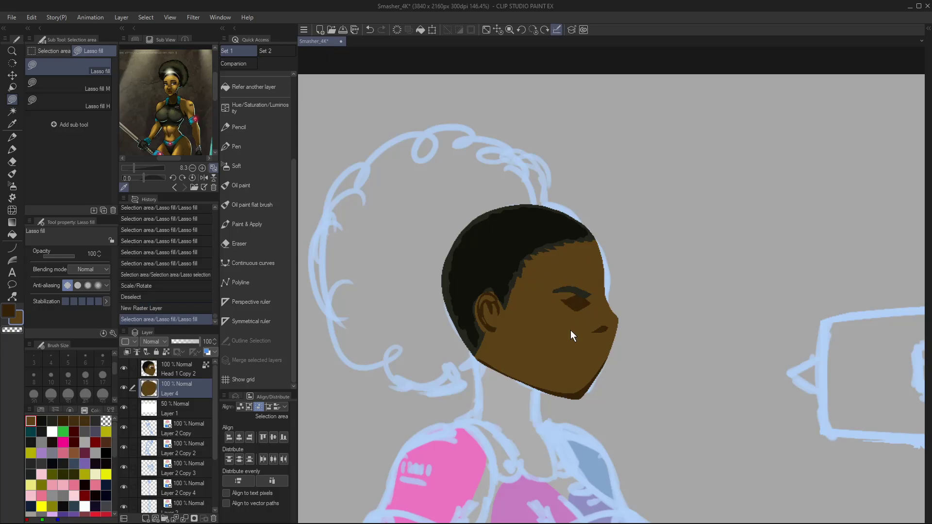
# - Merge the head layer with the skin patch layer below and rename the result Head Front
pyautogui.hotkey('ctrl', '0')
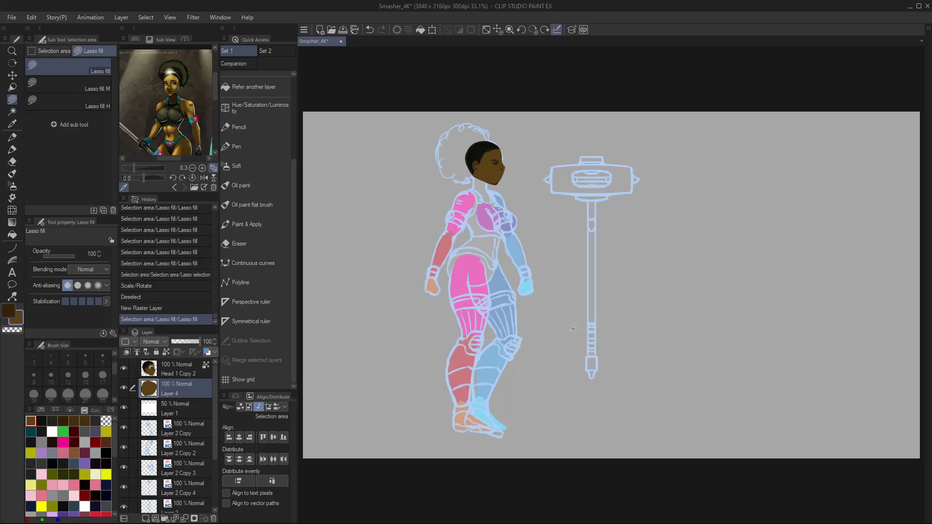
pyautogui.scroll(5, 488, 156)
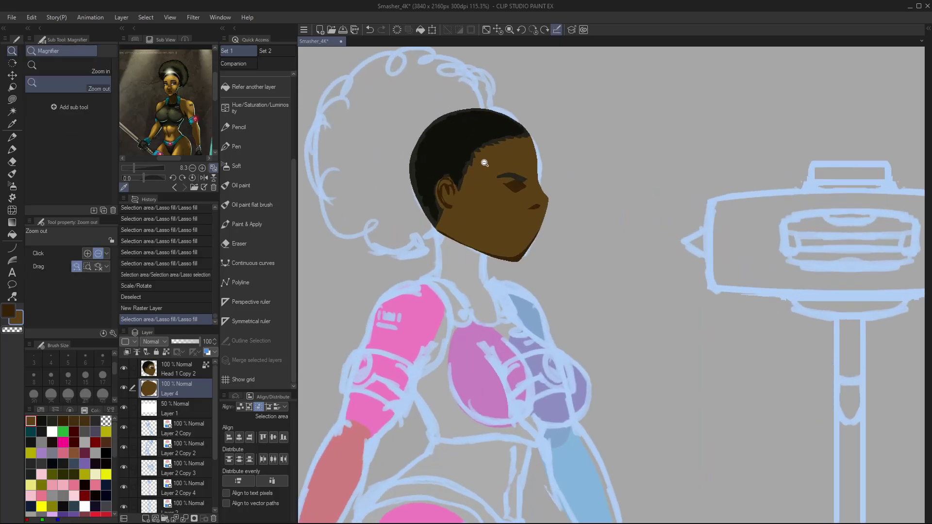
pyautogui.moveTo(484, 163); pyautogui.dragTo(559, 233)
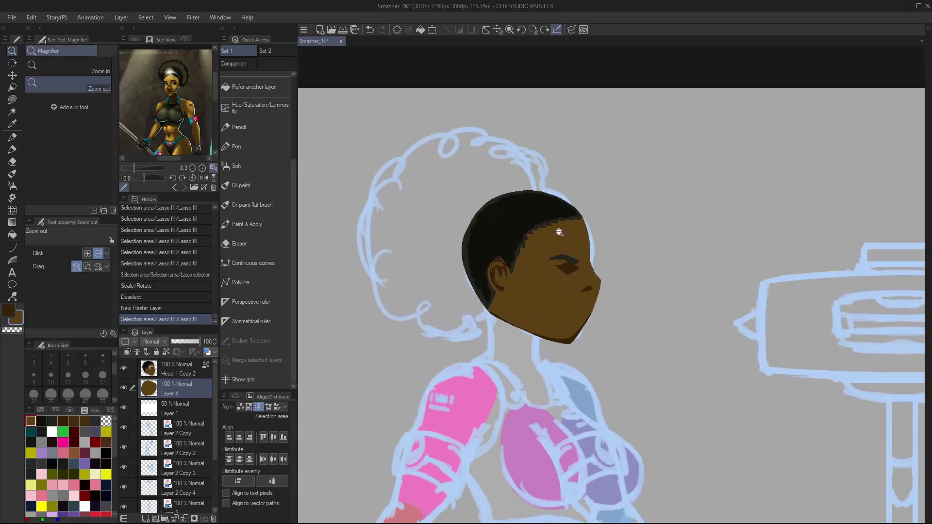
pyautogui.click(199, 360)
pyautogui.hotkey('ctrl', 'e')
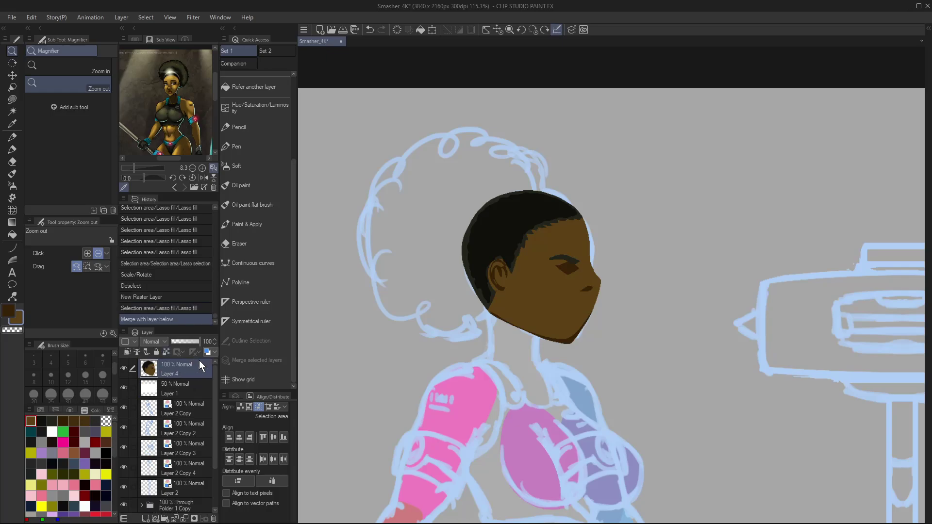
pyautogui.write('Head Front')
pyautogui.press('Return')
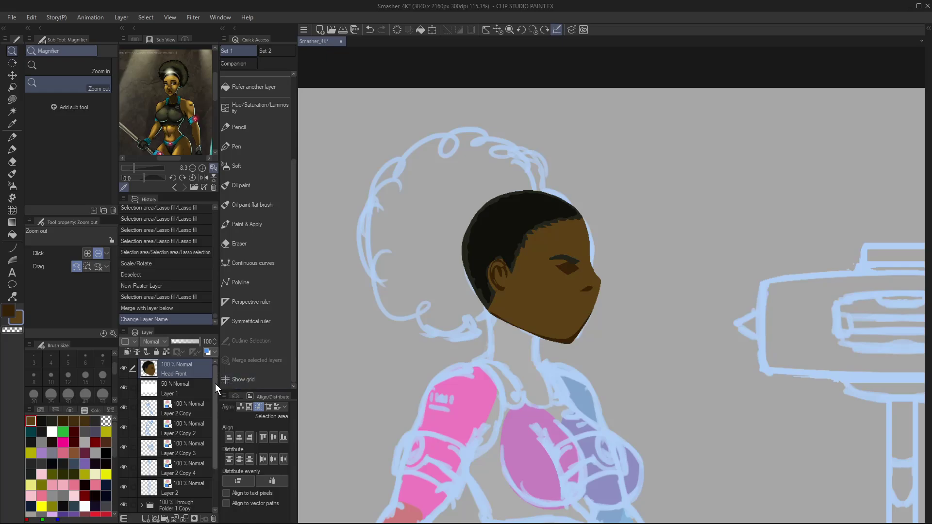
# - Add a raster layer beneath Head Front and fill the scalloped afro shape on it with the sampled near-black hair colour
pyautogui.moveTo(214, 374)
pyautogui.mouseDown()
pyautogui.moveTo(219, 449)
pyautogui.moveTo(219, 360)
pyautogui.mouseUp()
pyautogui.hotkey('ctrl', 'shift', 'n')
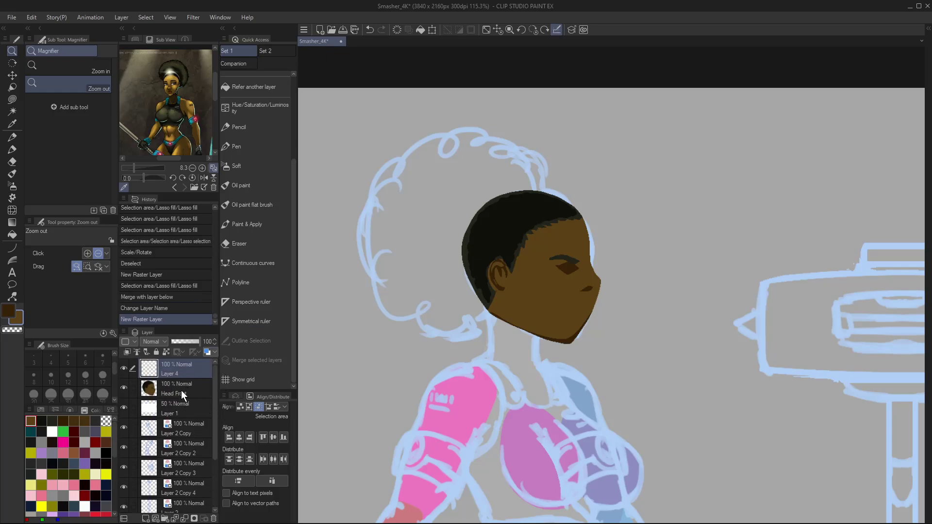
pyautogui.moveTo(180, 369); pyautogui.dragTo(188, 407)
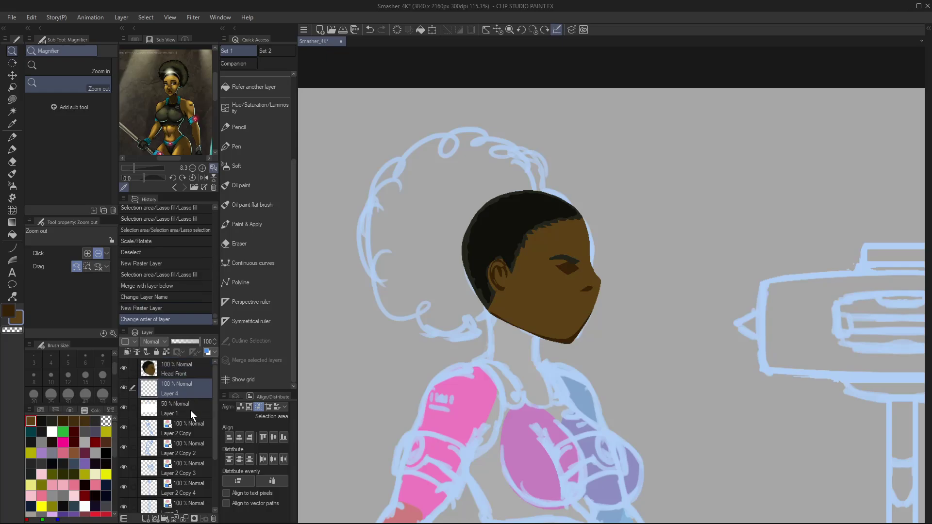
pyautogui.press('i')
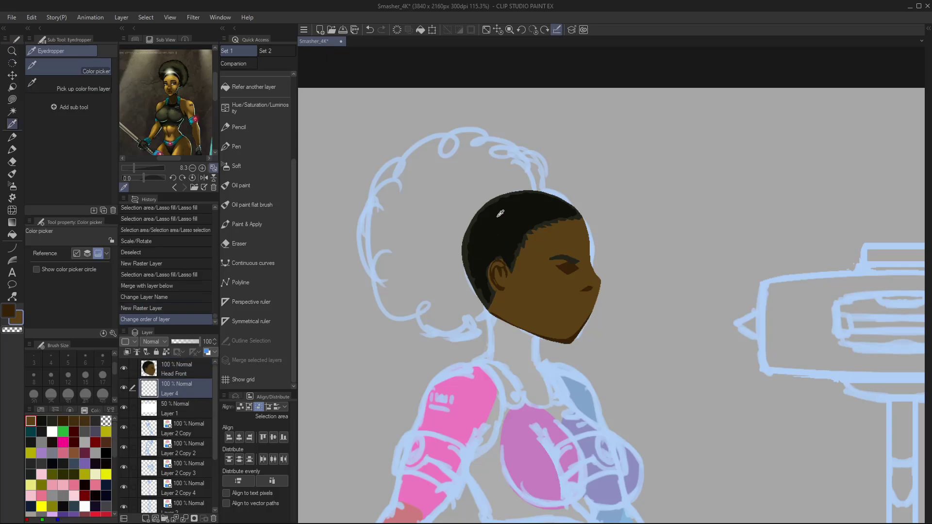
pyautogui.click(506, 216)
pyautogui.press('m')
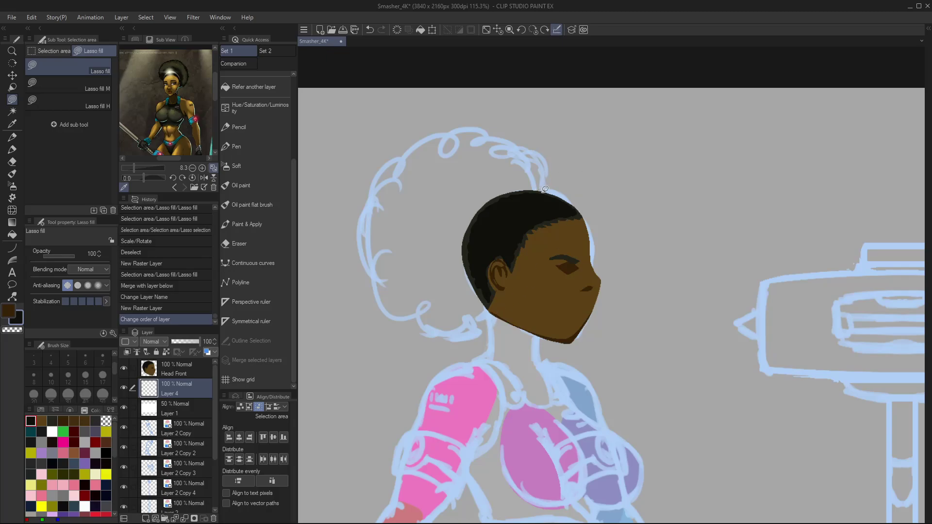
pyautogui.moveTo(543, 195); pyautogui.dragTo(544, 180)
pyautogui.moveTo(523, 134)
pyautogui.mouseDown()
pyautogui.moveTo(466, 120)
pyautogui.moveTo(399, 145)
pyautogui.moveTo(370, 197)
pyautogui.moveTo(377, 281)
pyautogui.moveTo(424, 323)
pyautogui.moveTo(473, 325)
pyautogui.moveTo(516, 289)
pyautogui.moveTo(545, 223)
pyautogui.moveTo(542, 192)
pyautogui.mouseUp()
# - Lock the afro layer's transparent pixels and fill a scalloped rim along its back edge with the dark grey sampled from the hair's edge
pyautogui.click(166, 352)
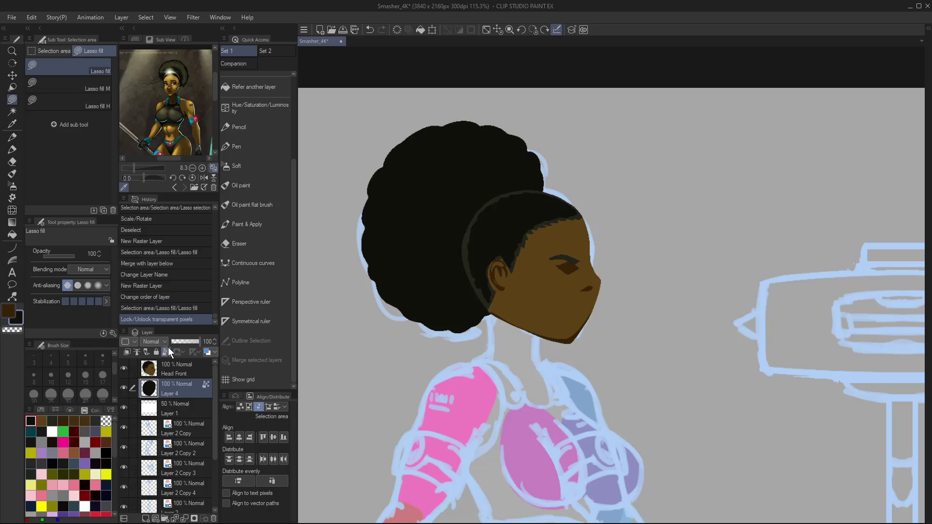
pyautogui.press('i')
pyautogui.click(470, 243)
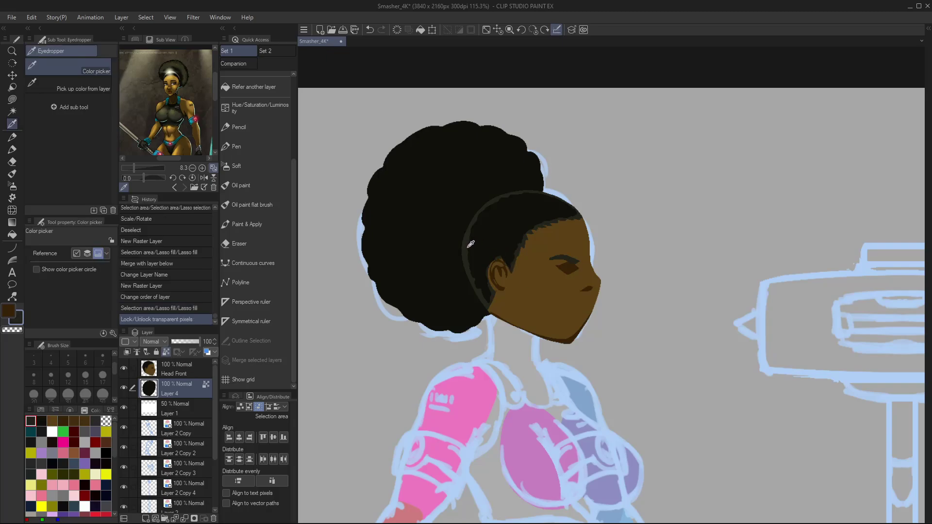
pyautogui.press('m')
pyautogui.moveTo(485, 313)
pyautogui.mouseDown()
pyautogui.moveTo(435, 322)
pyautogui.moveTo(409, 308)
pyautogui.moveTo(385, 282)
pyautogui.moveTo(368, 238)
pyautogui.moveTo(373, 196)
pyautogui.moveTo(407, 145)
pyautogui.moveTo(477, 127)
pyautogui.moveTo(363, 141)
pyautogui.moveTo(387, 335)
pyautogui.moveTo(490, 323)
pyautogui.mouseUp()
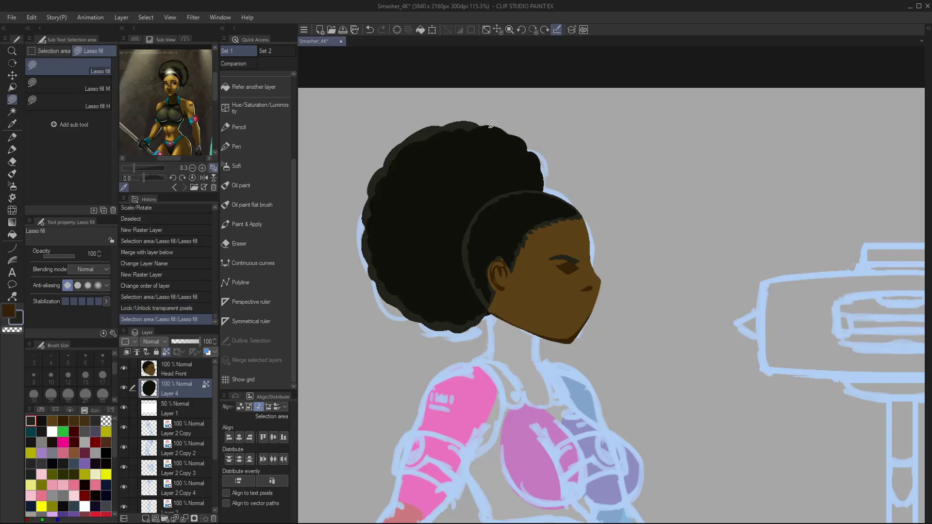
# - Hide the Head Front layer and extend the afro's dark grey scalloped rim along its top and front edges
pyautogui.moveTo(487, 131)
pyautogui.mouseDown()
pyautogui.moveTo(520, 145)
pyautogui.moveTo(543, 179)
pyautogui.moveTo(538, 206)
pyautogui.moveTo(469, 115)
pyautogui.mouseUp()
pyautogui.click(124, 369)
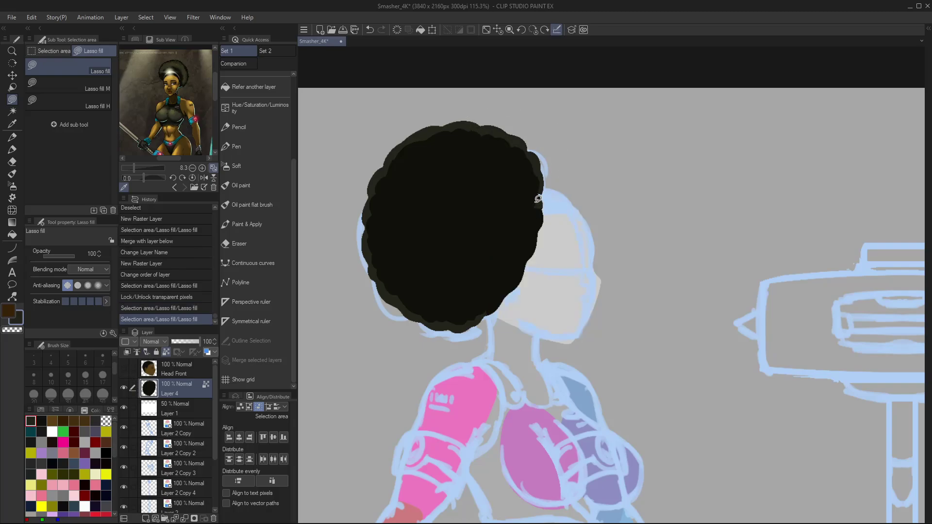
pyautogui.moveTo(534, 185)
pyautogui.mouseDown()
pyautogui.moveTo(531, 248)
pyautogui.moveTo(485, 310)
pyautogui.moveTo(531, 284)
pyautogui.moveTo(541, 141)
pyautogui.mouseUp()
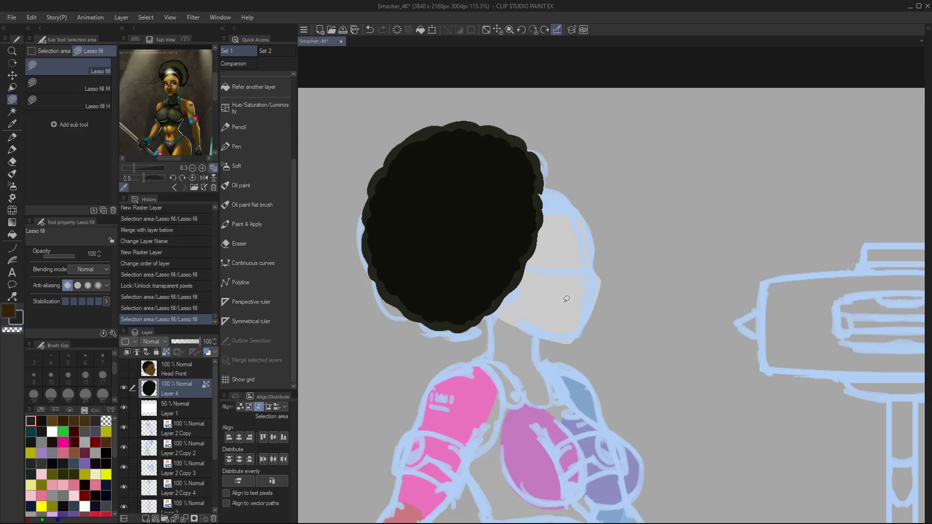
# - Fill small dark grey curl accents just inside the afro's edge and show the Head Front layer again
pyautogui.moveTo(391, 172)
pyautogui.mouseDown()
pyautogui.moveTo(403, 167)
pyautogui.moveTo(387, 183)
pyautogui.moveTo(402, 156)
pyautogui.moveTo(398, 167)
pyautogui.mouseUp()
pyautogui.hotkey('ctrl', 'z')
pyautogui.moveTo(380, 253); pyautogui.dragTo(385, 240)
pyautogui.moveTo(504, 140); pyautogui.dragTo(523, 152)
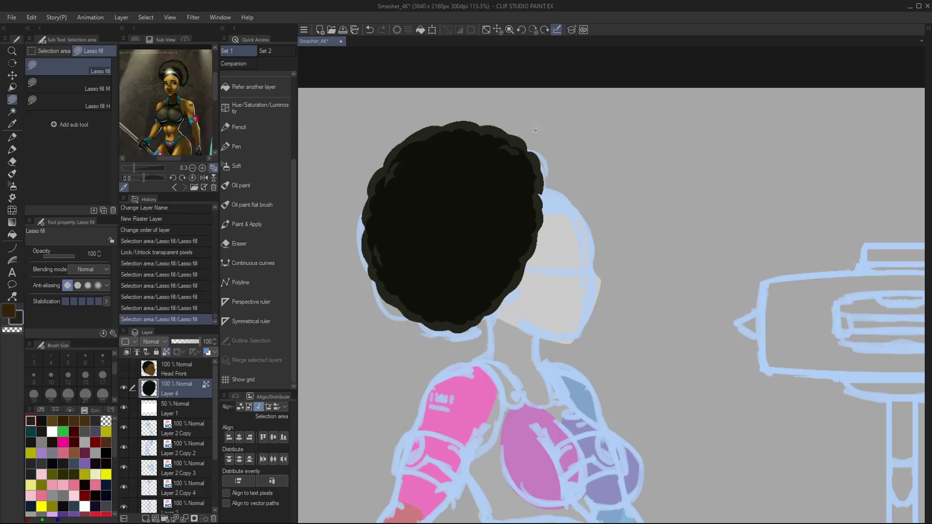
pyautogui.click(124, 369)
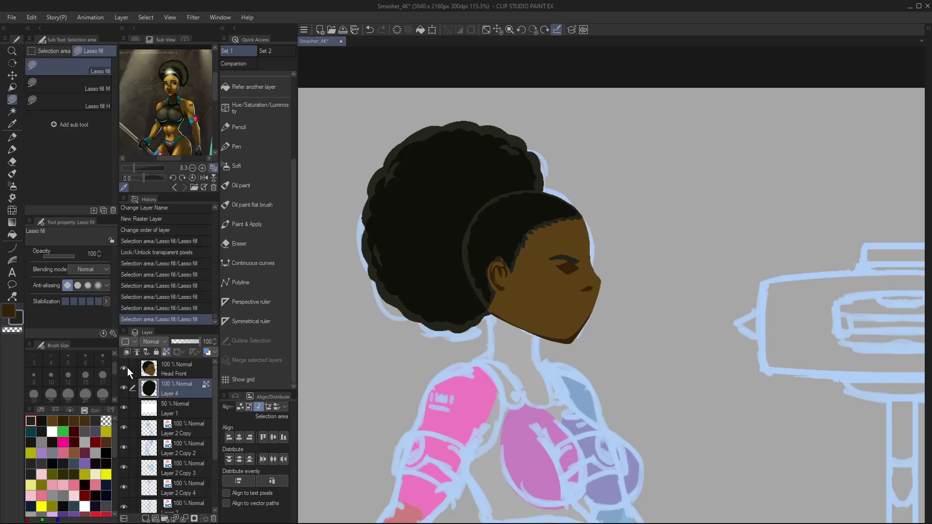
# - Nudge the afro layer horizontally backwards so it sits further behind the head
pyautogui.press('k')
pyautogui.press('Left')
pyautogui.press('Left')
pyautogui.press('Left')
pyautogui.press('Left')
pyautogui.press('Left')
pyautogui.press('Left')
pyautogui.press('Left')
pyautogui.press('Left')
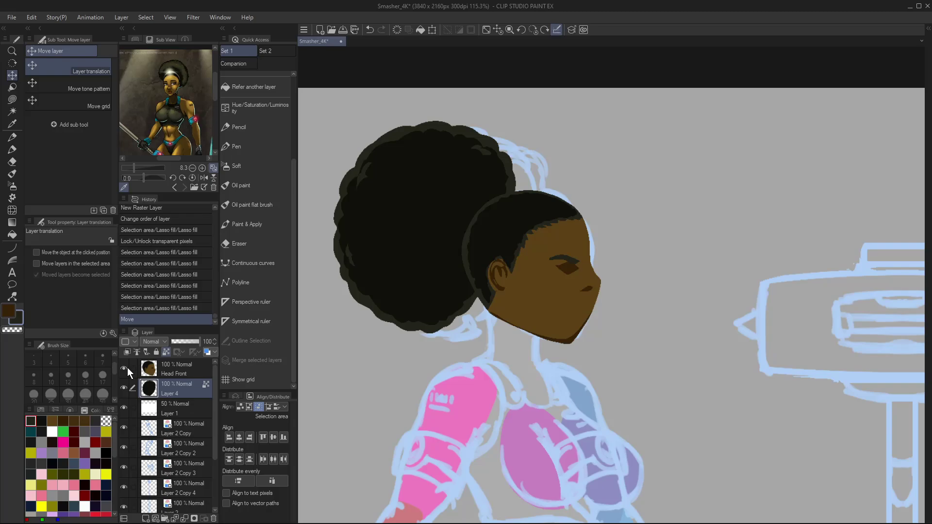
pyautogui.hotkey('ctrl', '0')
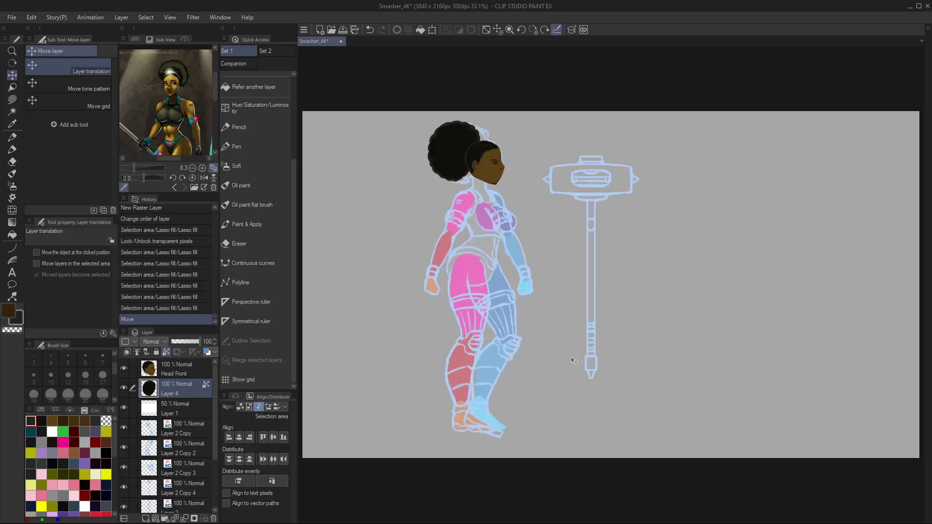
pyautogui.moveTo(454, 138); pyautogui.dragTo(578, 279)
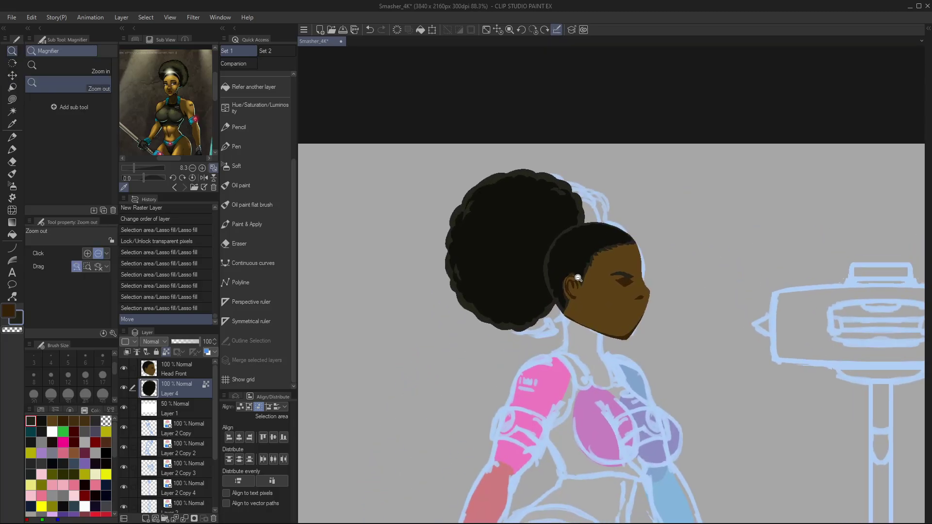
pyautogui.hotkey('ctrl', 't')
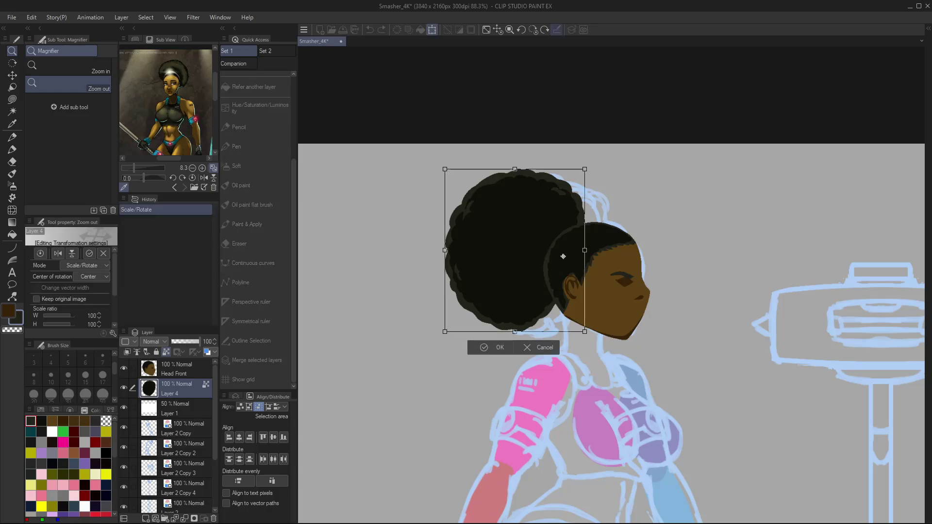
pyautogui.moveTo(564, 257); pyautogui.dragTo(565, 257)
pyautogui.moveTo(453, 326)
pyautogui.mouseDown()
pyautogui.moveTo(444, 308)
pyautogui.moveTo(449, 321)
pyautogui.mouseUp()
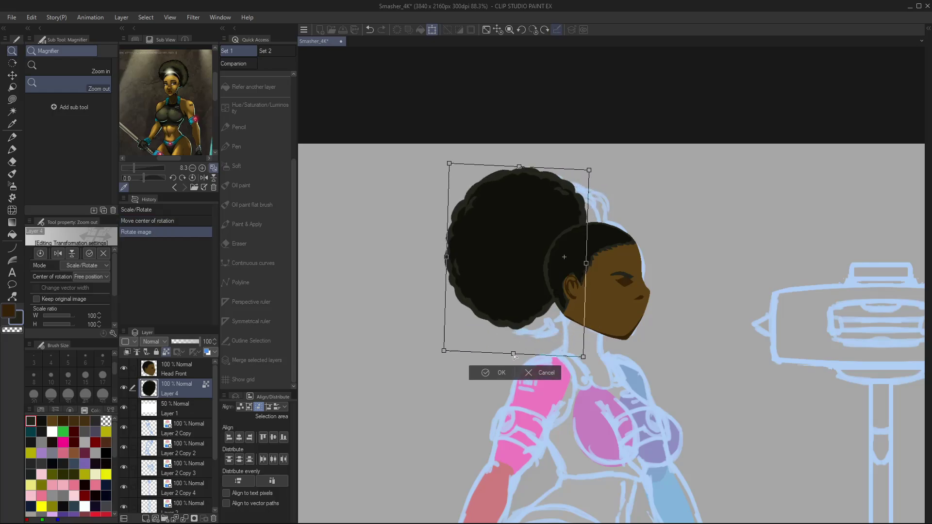
pyautogui.moveTo(514, 354); pyautogui.dragTo(508, 329)
pyautogui.moveTo(446, 244); pyautogui.dragTo(436, 244)
pyautogui.click(536, 349)
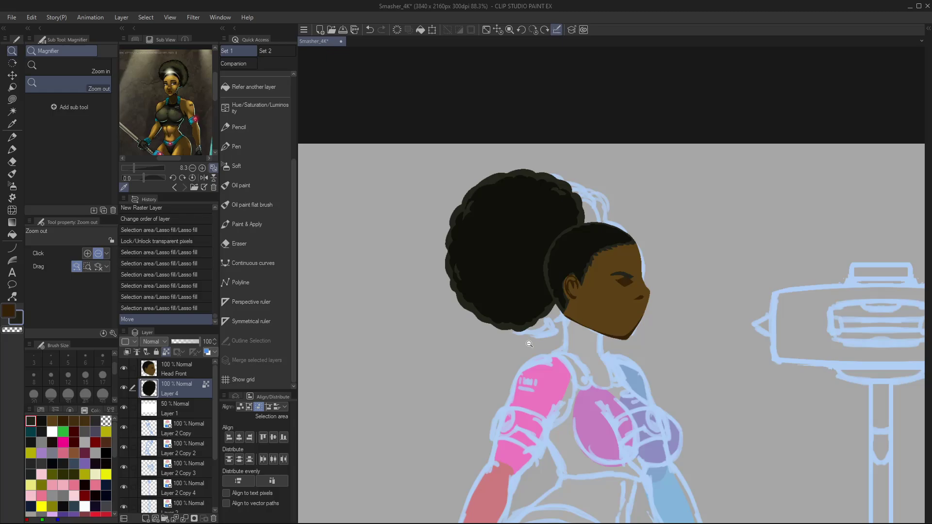
# - Sample the headband's grey from the enlarged reference image and lock the Head Front layer's transparent pixels
pyautogui.click(182, 373)
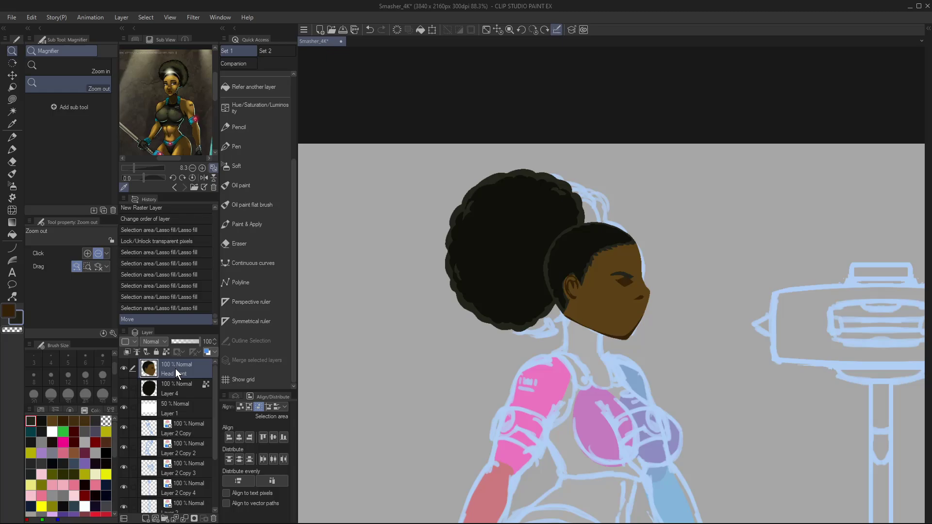
pyautogui.moveTo(604, 268); pyautogui.dragTo(561, 277)
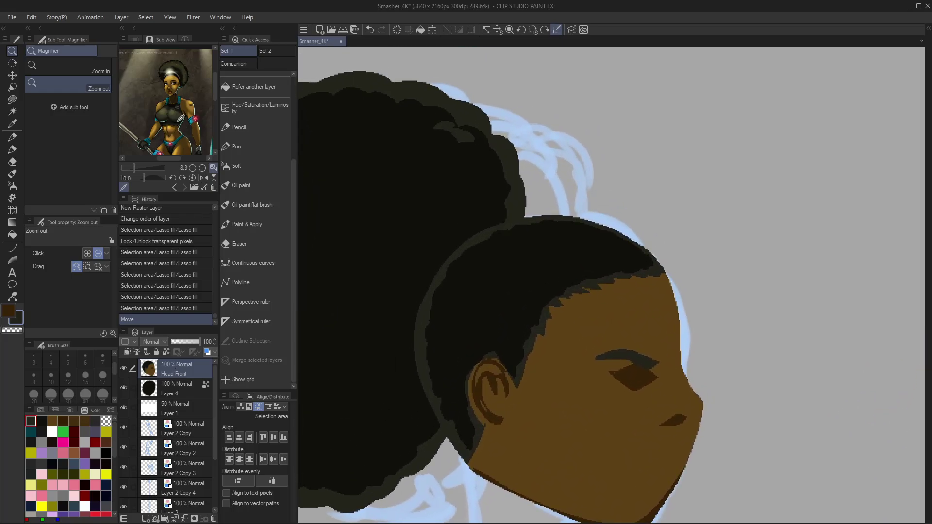
pyautogui.click(202, 168)
pyautogui.scroll(3, 183, 136)
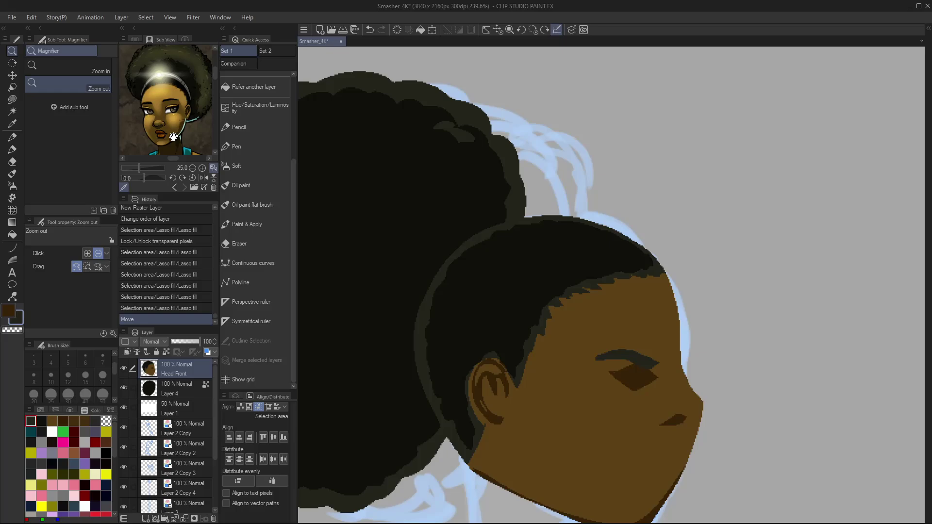
pyautogui.click(202, 168)
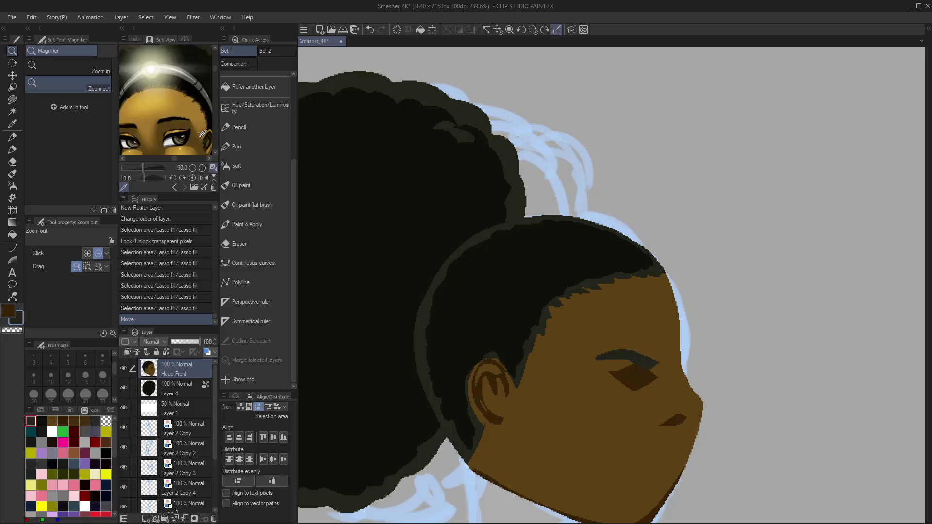
pyautogui.click(207, 90)
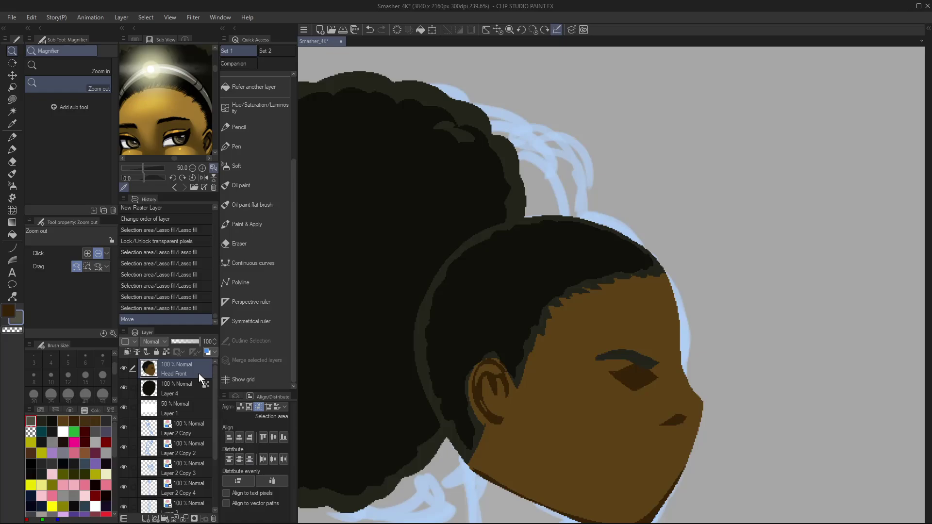
pyautogui.click(168, 352)
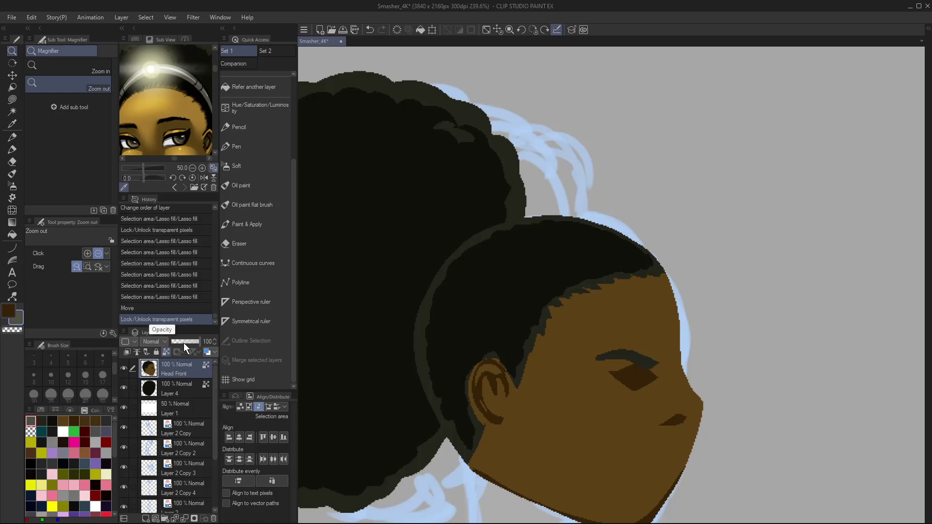
# - Enable the ending taper for the Curve figure tool and add a raster layer above Head Front
pyautogui.press('u')
pyautogui.click(92, 91)
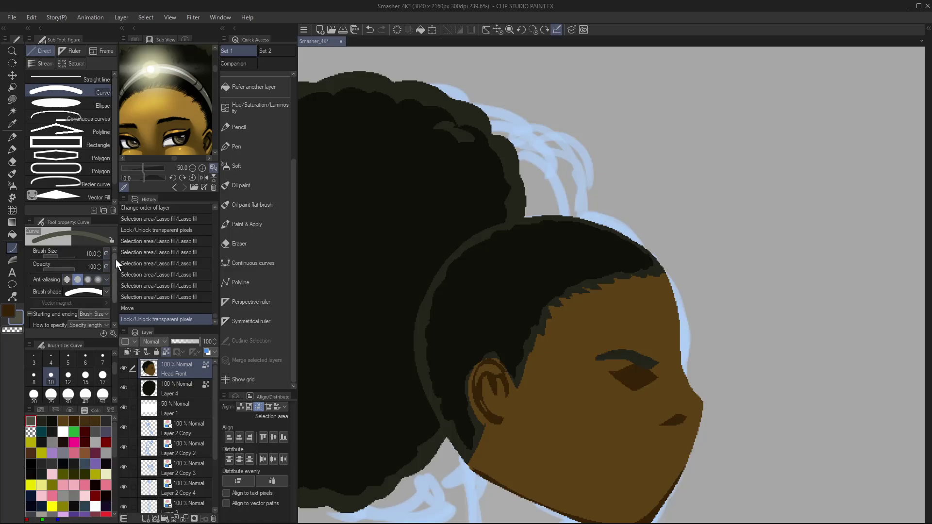
pyautogui.moveTo(115, 260); pyautogui.dragTo(118, 287)
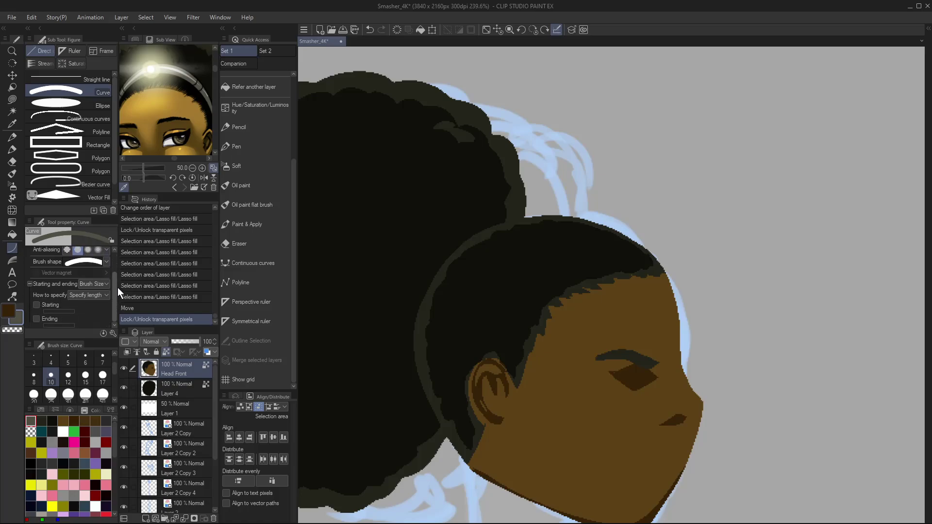
pyautogui.click(37, 318)
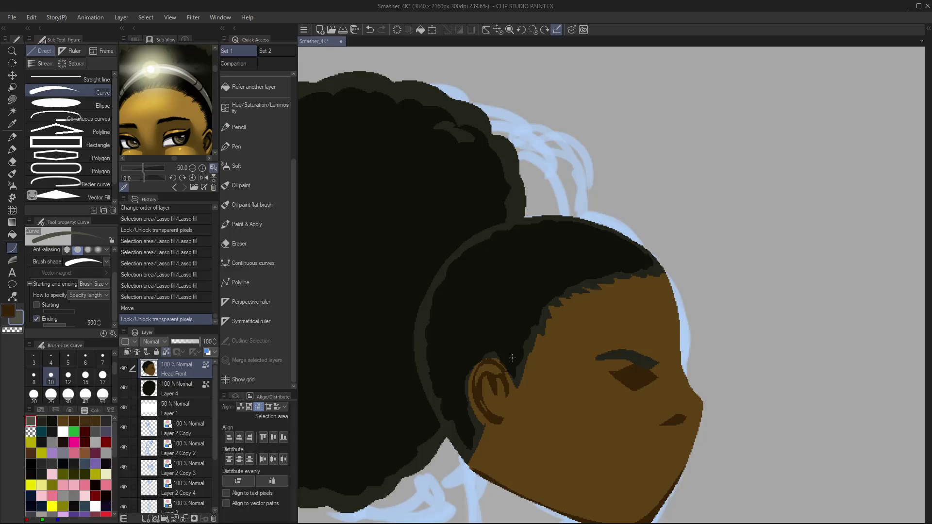
pyautogui.hotkey('ctrl', 'shift', 'n')
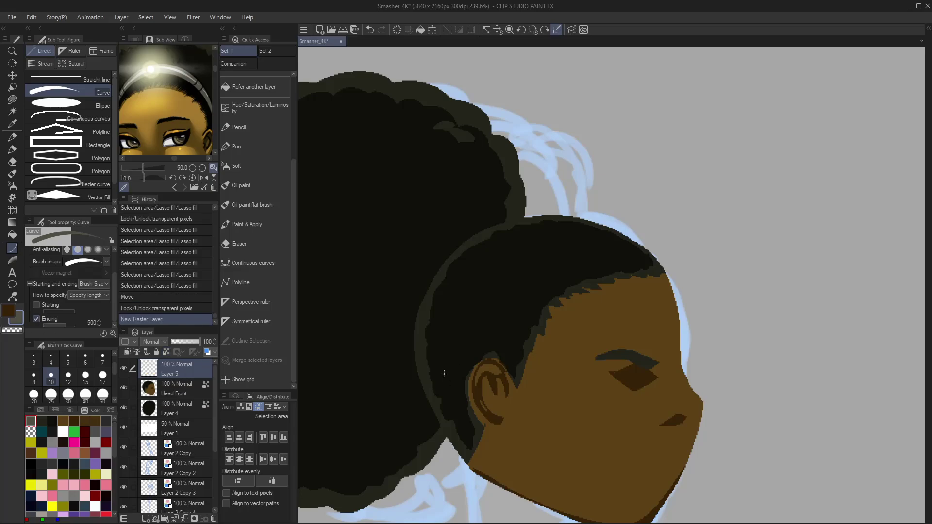
pyautogui.moveTo(510, 363)
pyautogui.mouseDown()
pyautogui.moveTo(561, 266)
pyautogui.moveTo(653, 179)
pyautogui.mouseUp()
pyautogui.click(533, 185)
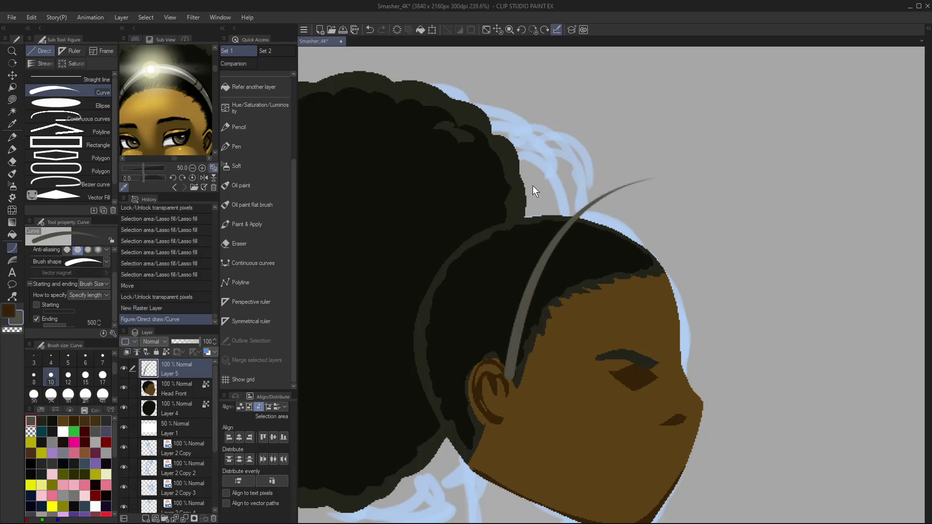
pyautogui.hotkey('ctrl', 'z')
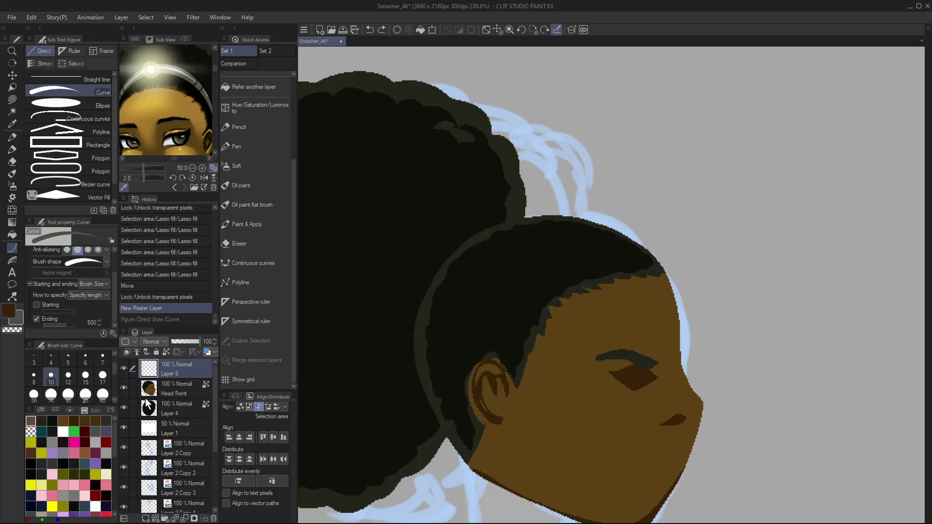
# - Draw a thick grey headband curve tapering to the ear with a larger brush, and trim its overhanging ends with transparent lasso fills
pyautogui.click(50, 394)
pyautogui.moveTo(664, 188); pyautogui.dragTo(498, 399)
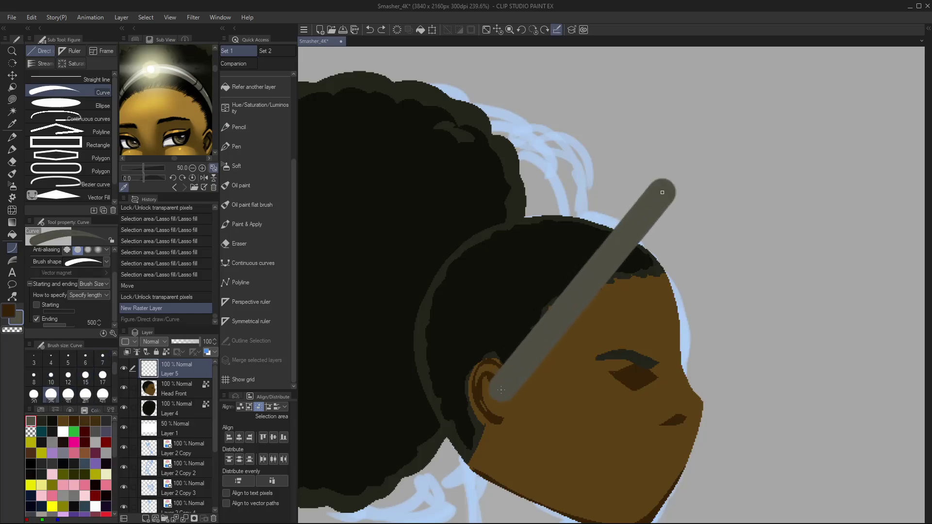
pyautogui.click(503, 220)
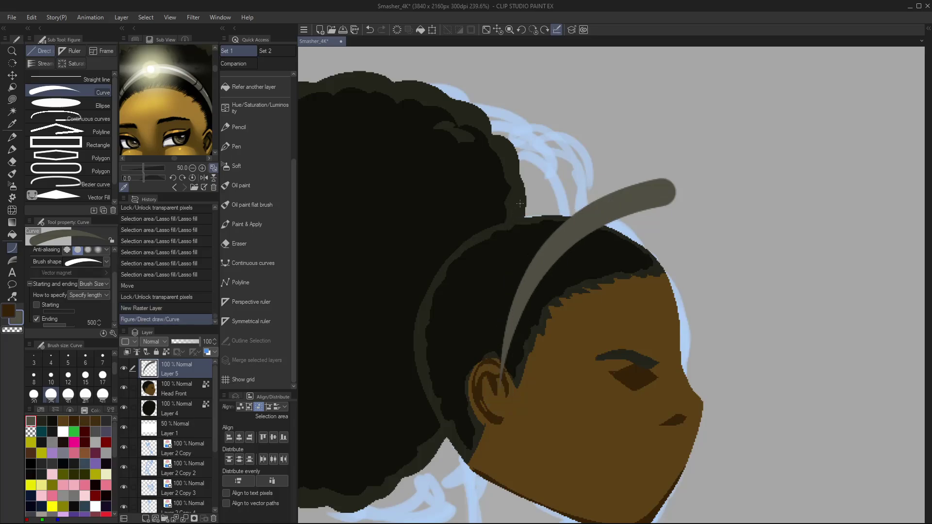
pyautogui.press('m')
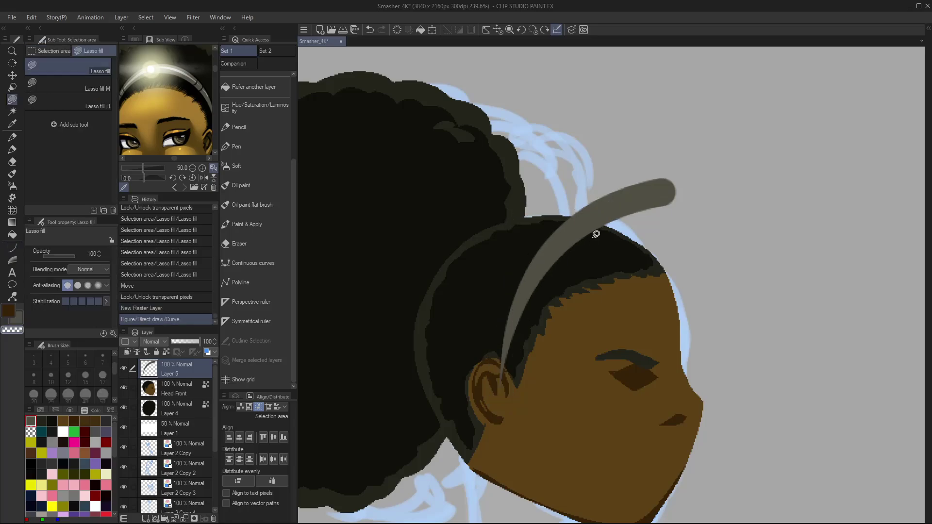
pyautogui.moveTo(571, 214)
pyautogui.mouseDown()
pyautogui.moveTo(610, 228)
pyautogui.moveTo(642, 157)
pyautogui.moveTo(599, 226)
pyautogui.mouseUp()
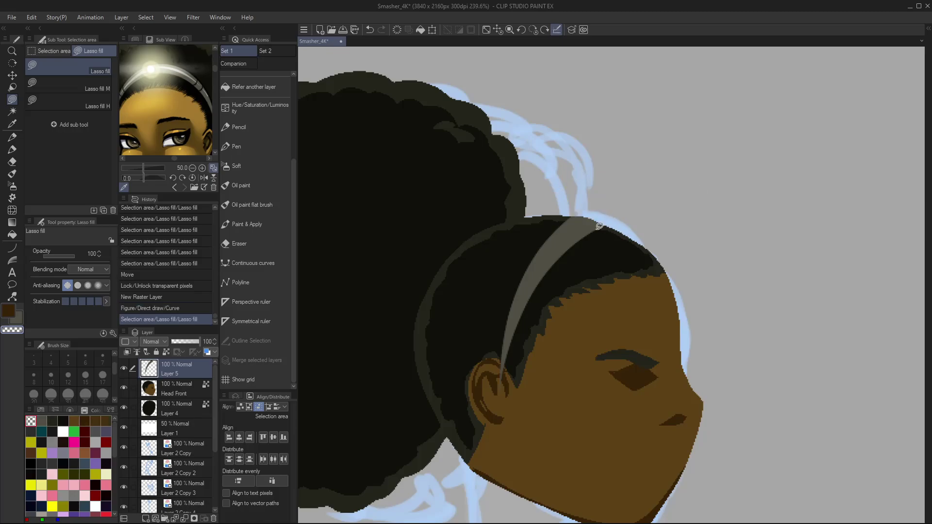
pyautogui.moveTo(510, 372); pyautogui.dragTo(513, 384)
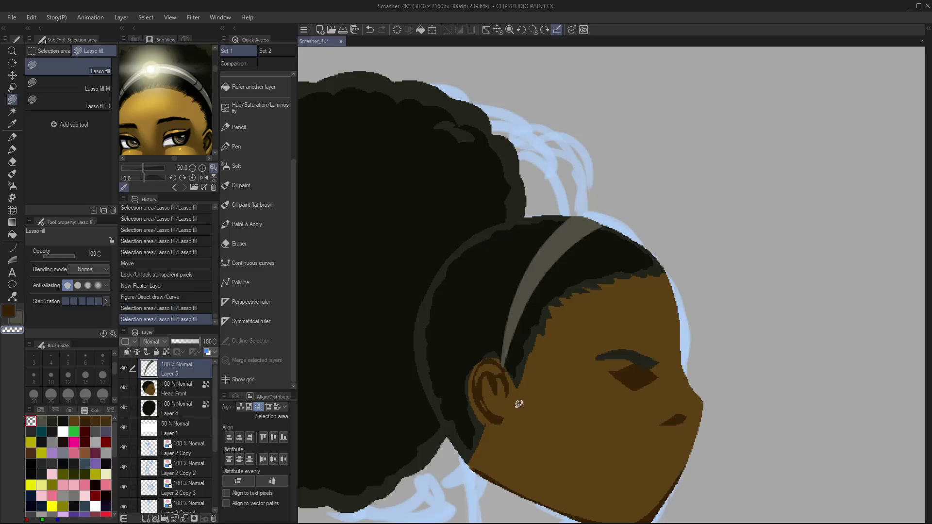
# - Widen the headband by transforming a copy of it with the original kept, shifted forward with its lower corner pulled back to the ear
pyautogui.hotkey('ctrl', 't')
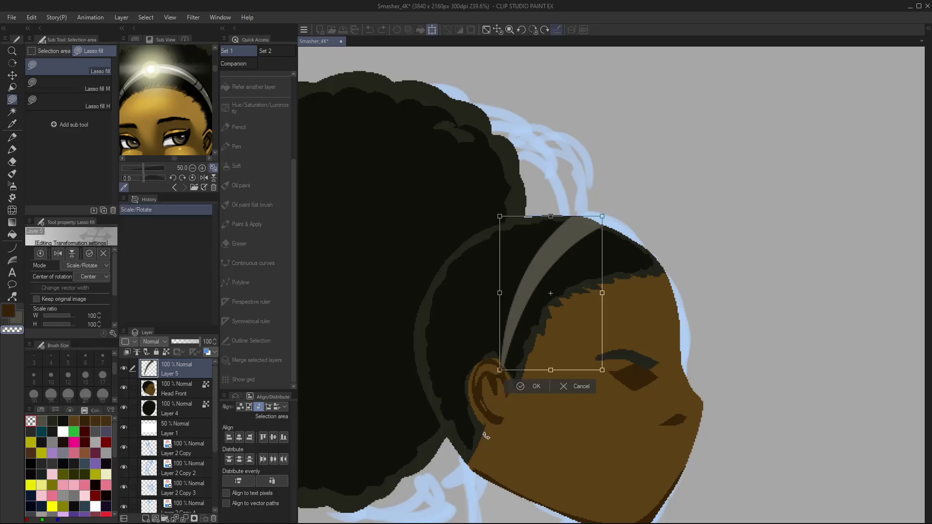
pyautogui.click(77, 299)
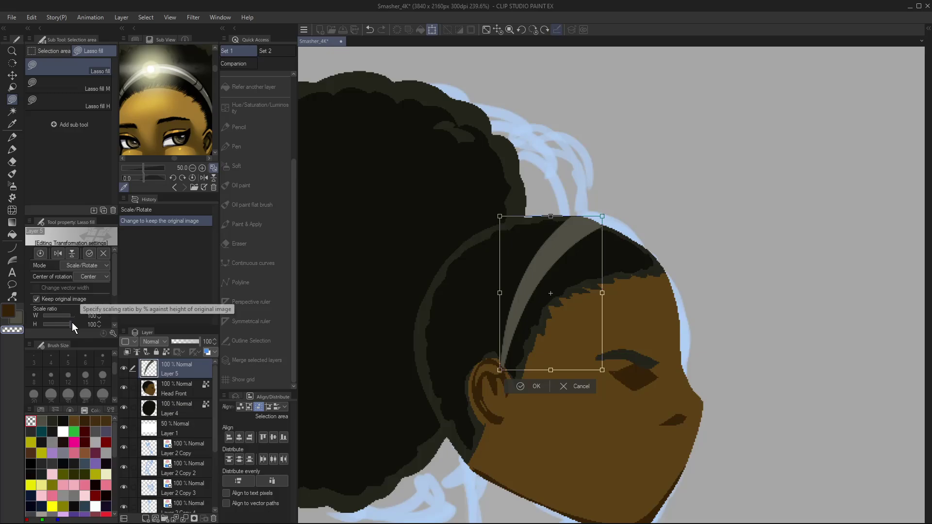
pyautogui.press('Right')
pyautogui.press('Right')
pyautogui.press('Right')
pyautogui.press('Right')
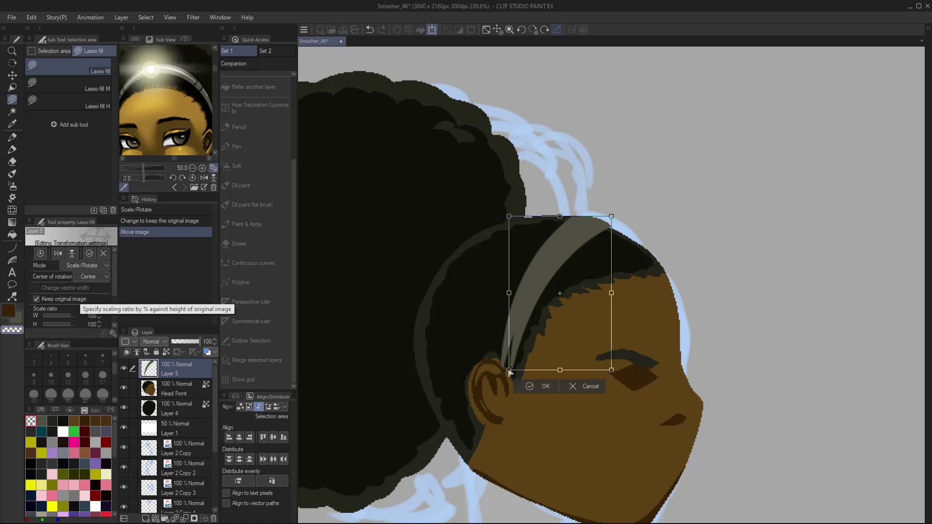
pyautogui.moveTo(509, 370); pyautogui.dragTo(501, 374)
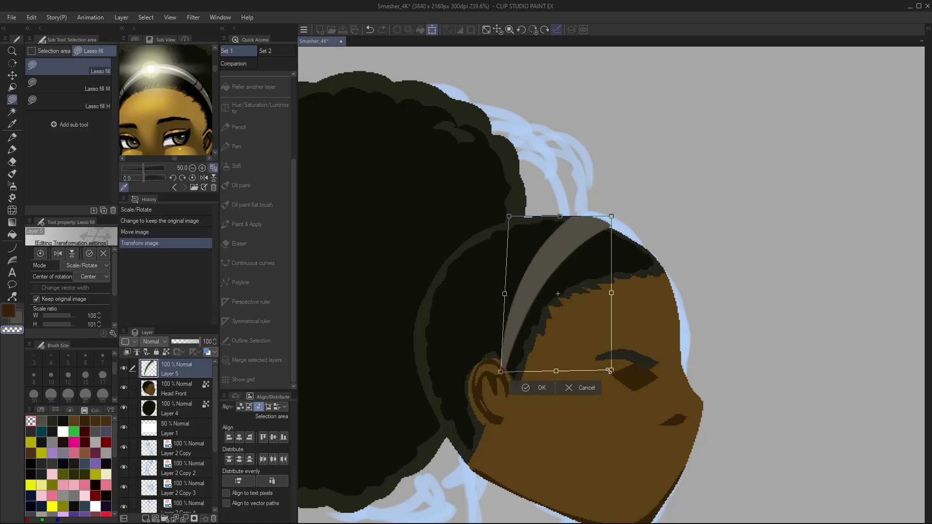
pyautogui.click(541, 388)
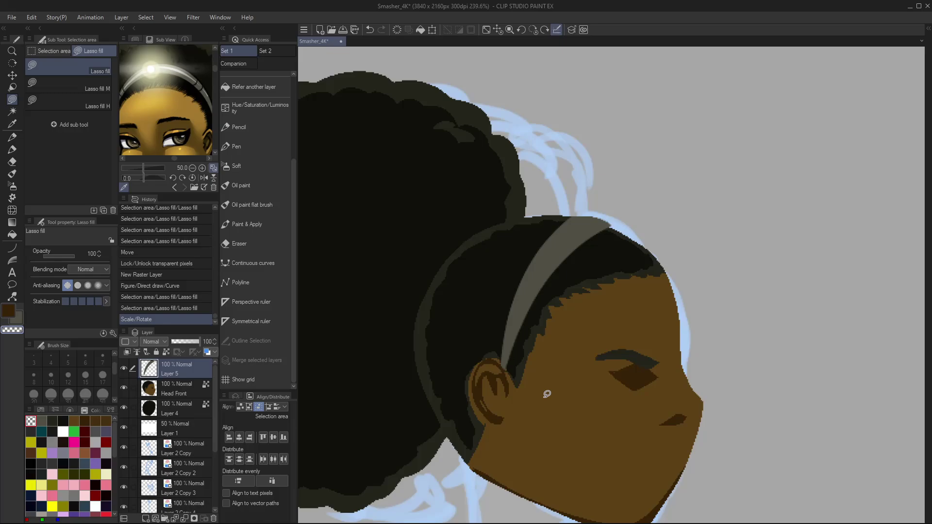
# - Transform the headband again, skewing its lower end slightly forward at the ear
pyautogui.hotkey('ctrl', 't')
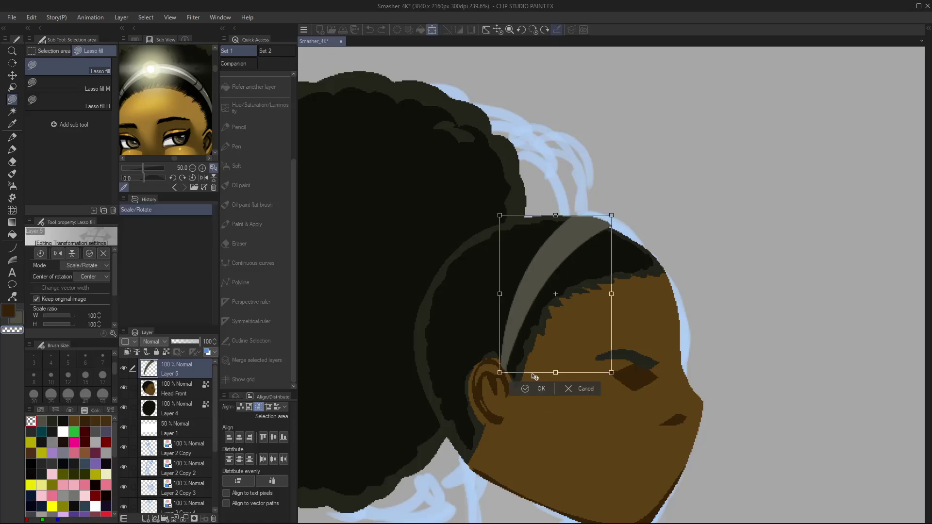
pyautogui.click(82, 299)
pyautogui.moveTo(555, 372); pyautogui.dragTo(557, 375)
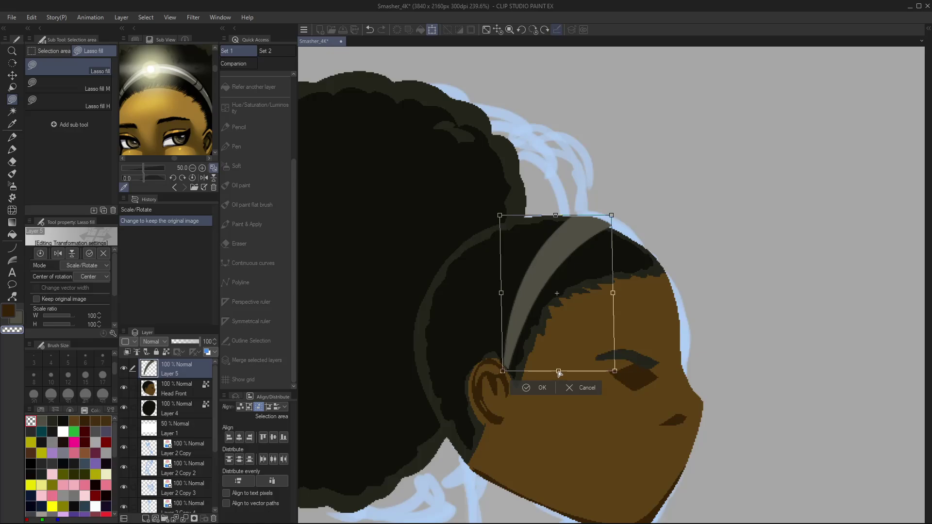
pyautogui.click(537, 386)
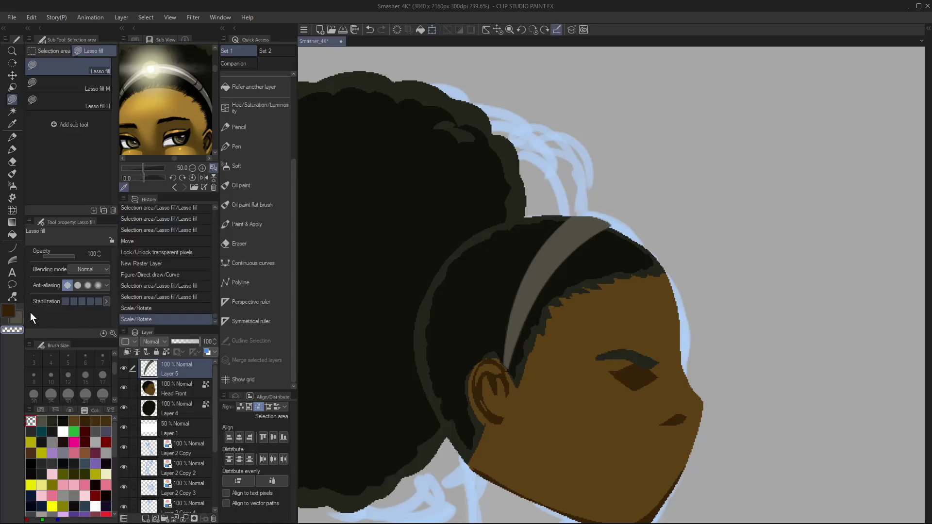
# - Lock the headband layer's transparent pixels and shade the band's front edge with a multiply lasso fill, undoing an extra fill near the ear
pyautogui.click(166, 350)
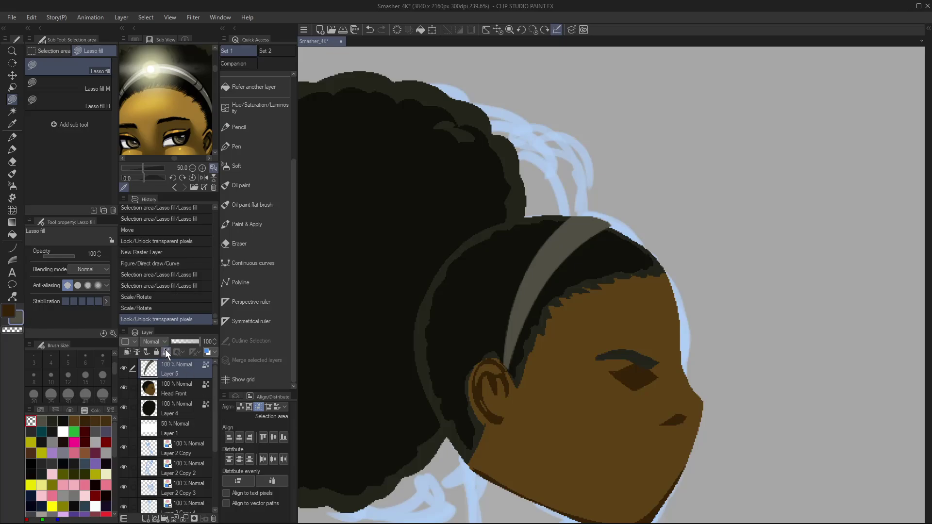
pyautogui.click(89, 85)
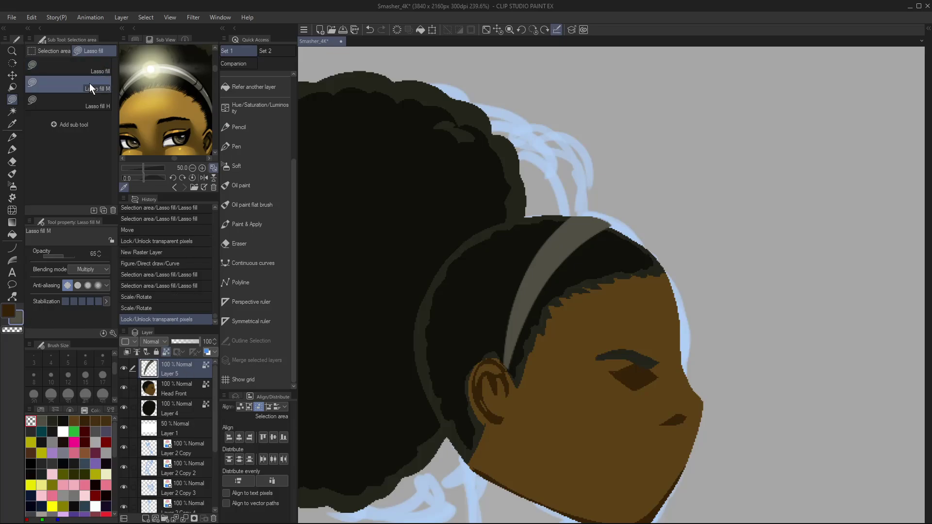
pyautogui.moveTo(509, 361)
pyautogui.mouseDown()
pyautogui.moveTo(535, 295)
pyautogui.moveTo(597, 224)
pyautogui.moveTo(624, 226)
pyautogui.moveTo(510, 365)
pyautogui.mouseUp()
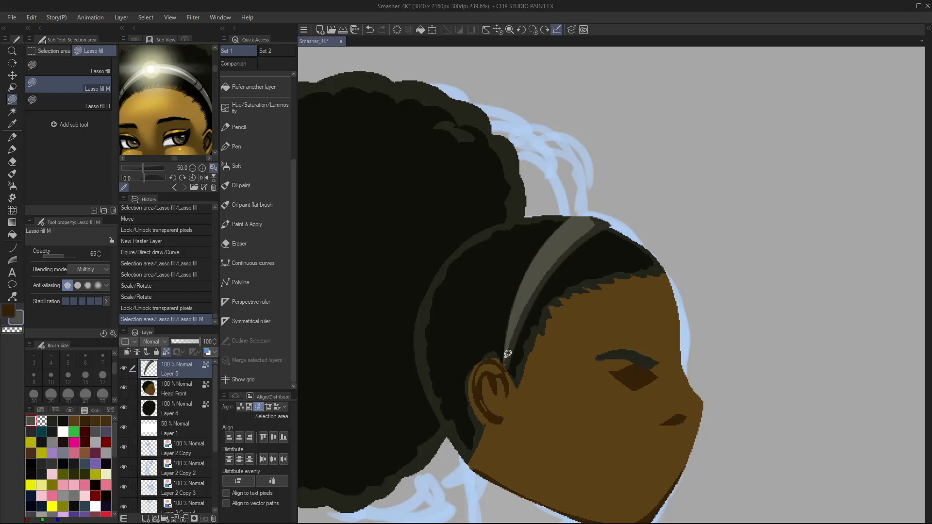
pyautogui.moveTo(510, 356); pyautogui.dragTo(518, 335)
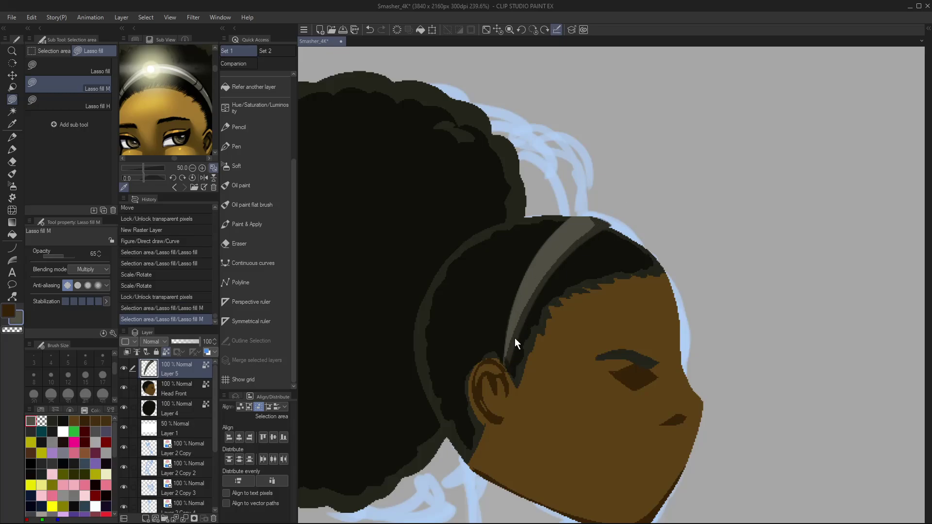
pyautogui.hotkey('ctrl', 'z')
# - Add screen-mode lasso-fill highlights to the headband's upper part and along its lower rear edge, and merge the headband layer into Head Front
pyautogui.click(101, 102)
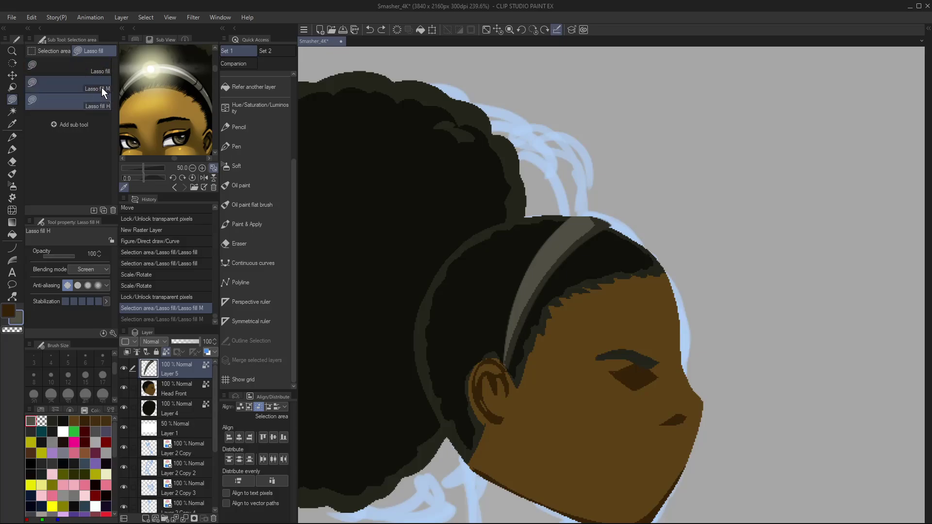
pyautogui.moveTo(559, 233)
pyautogui.mouseDown()
pyautogui.moveTo(569, 222)
pyautogui.moveTo(581, 235)
pyautogui.moveTo(551, 246)
pyautogui.mouseUp()
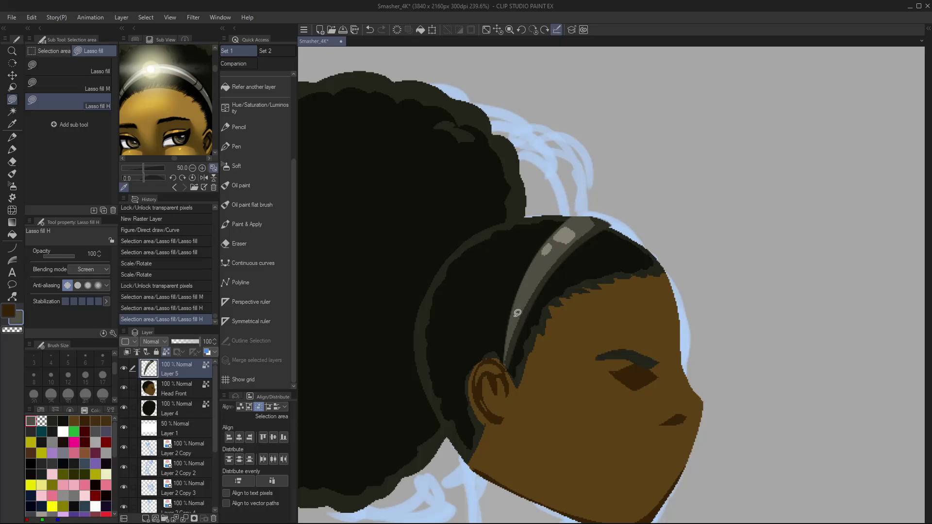
pyautogui.moveTo(516, 316)
pyautogui.mouseDown()
pyautogui.moveTo(540, 263)
pyautogui.moveTo(523, 290)
pyautogui.mouseUp()
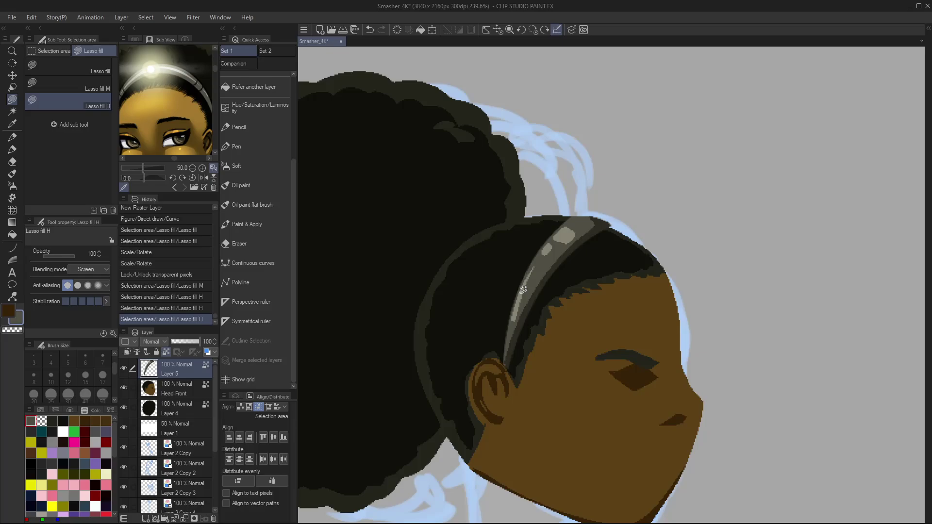
pyautogui.hotkey('ctrl', 'e')
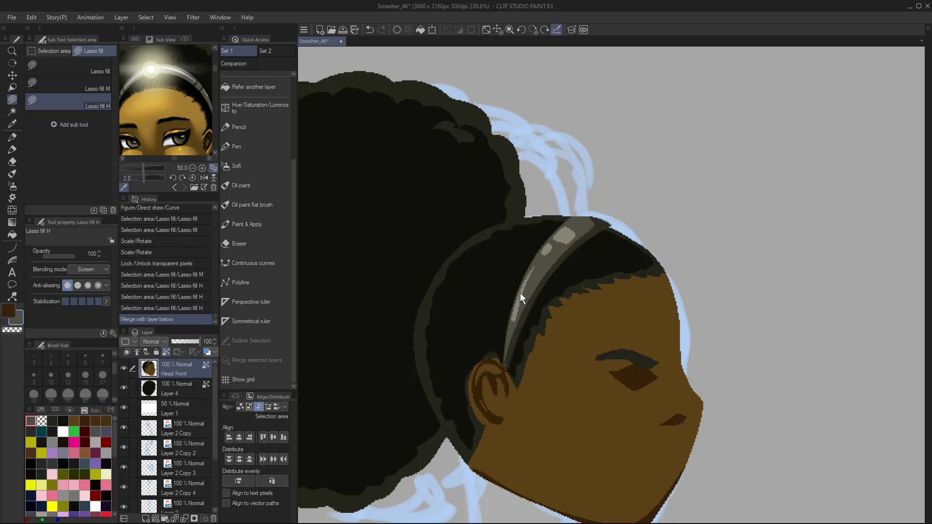
pyautogui.hotkey('ctrl', '0')
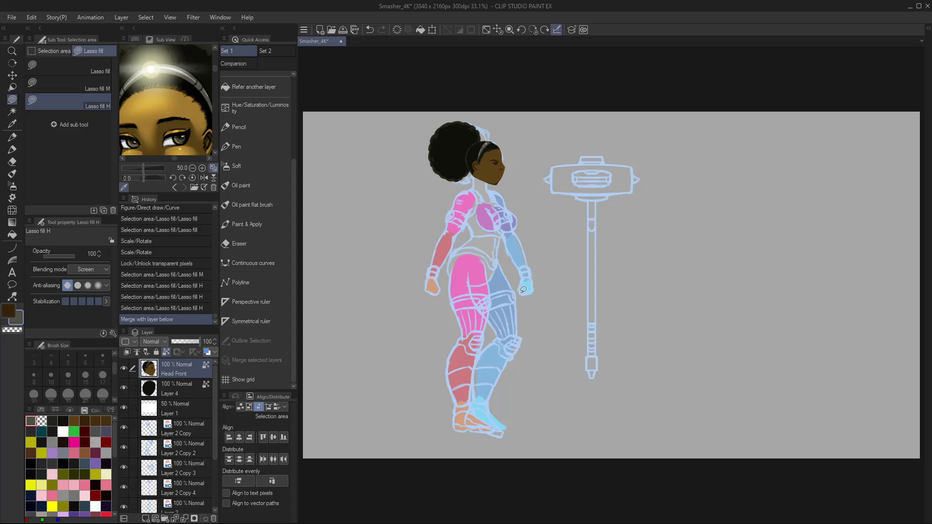
pyautogui.press('/')
pyautogui.moveTo(523, 290)
pyautogui.mouseDown()
pyautogui.moveTo(490, 290)
pyautogui.moveTo(601, 279)
pyautogui.mouseUp()
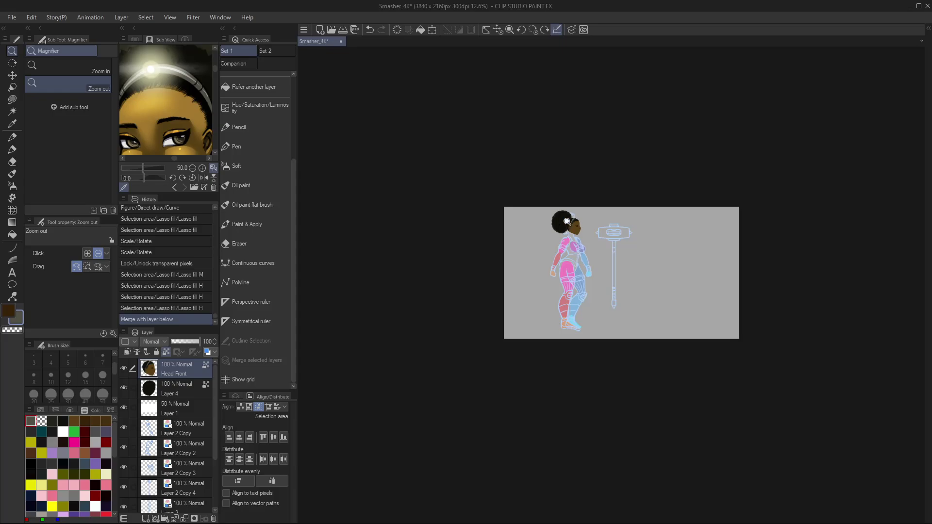
pyautogui.hotkey('ctrl', '0')
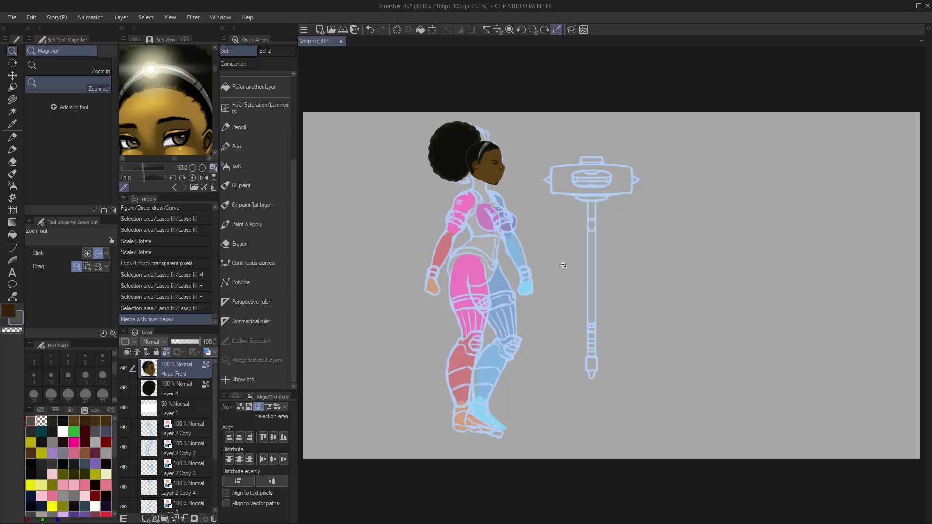
# - Sample the brown skin colour and cover the eyebrow, eye and nostril with a normal-mode lasso fill, leaving the face blank
pyautogui.scroll(5, 497, 150)
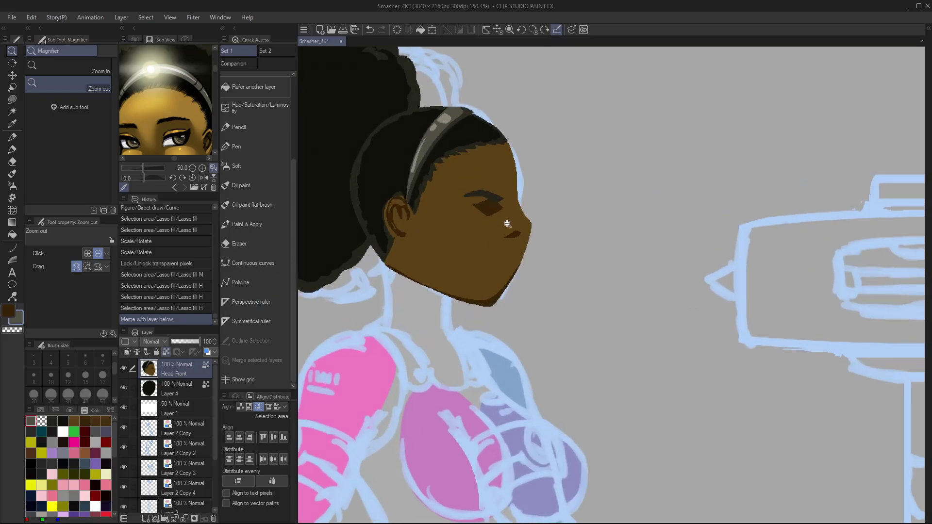
pyautogui.scroll(2, 508, 224)
pyautogui.hotkey('ctrl', 'space')
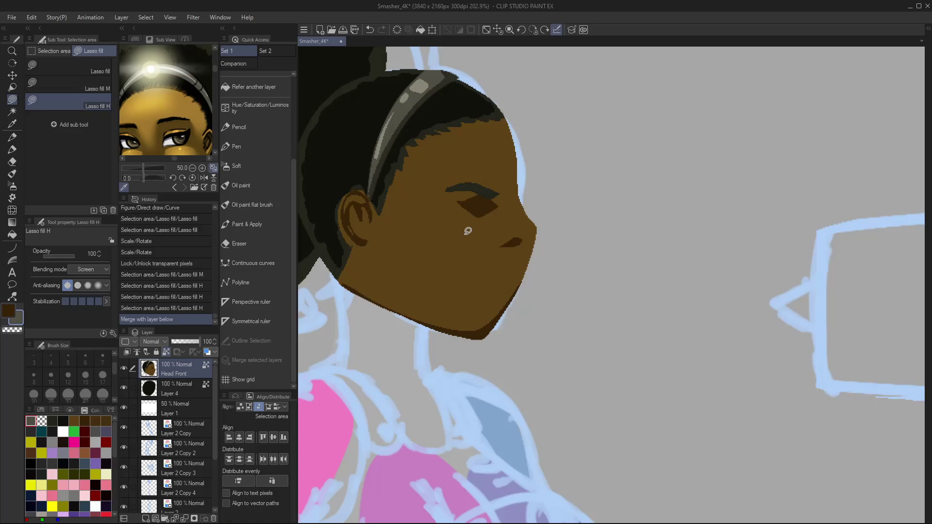
pyautogui.keyDown('alt'); pyautogui.click(468, 240); pyautogui.keyUp('alt')
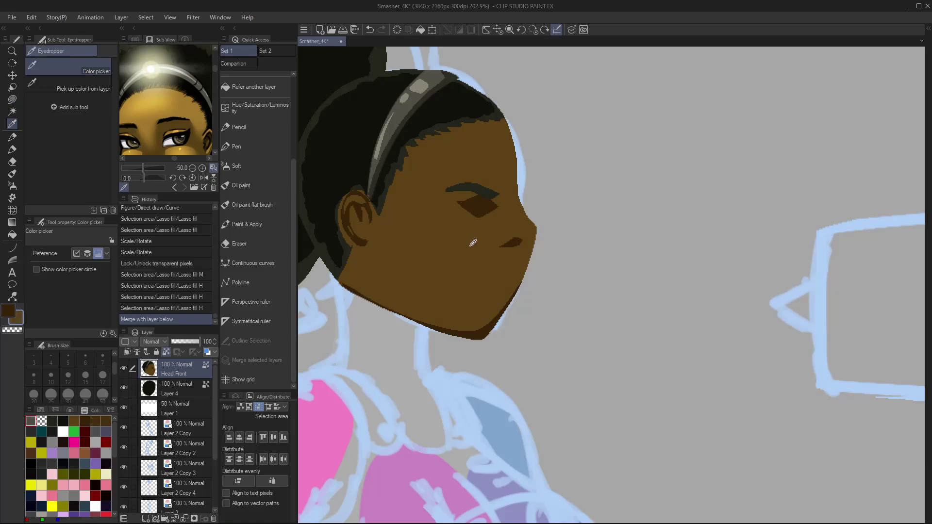
pyautogui.moveTo(481, 255)
pyautogui.mouseDown()
pyautogui.moveTo(431, 189)
pyautogui.moveTo(517, 207)
pyautogui.moveTo(486, 265)
pyautogui.mouseUp()
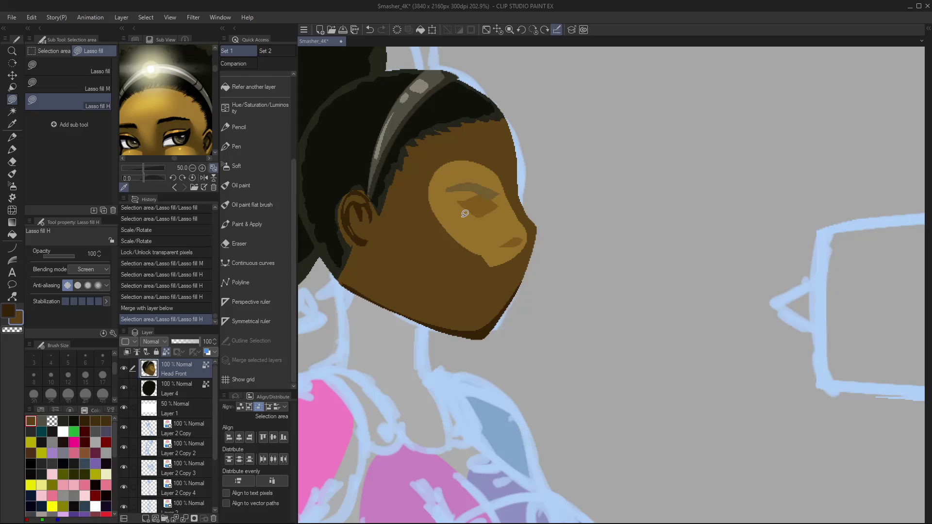
pyautogui.hotkey('ctrl', 'z')
pyautogui.click(91, 64)
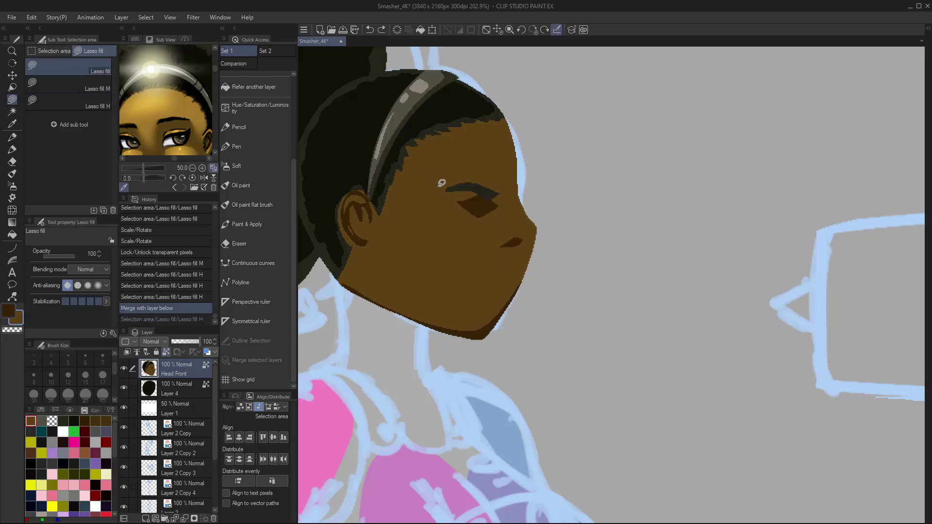
pyautogui.moveTo(441, 229)
pyautogui.mouseDown()
pyautogui.moveTo(486, 173)
pyautogui.moveTo(530, 229)
pyautogui.moveTo(429, 213)
pyautogui.mouseUp()
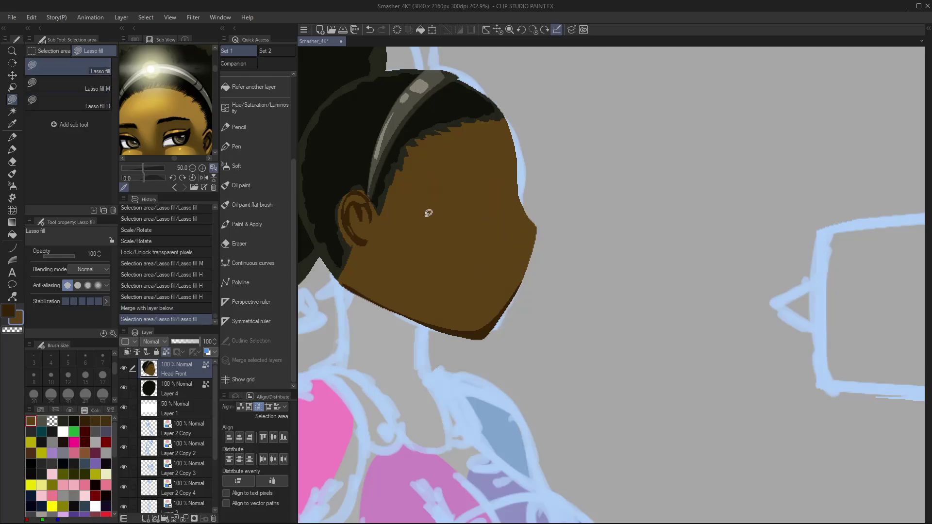
pyautogui.hotkey('ctrl', '0')
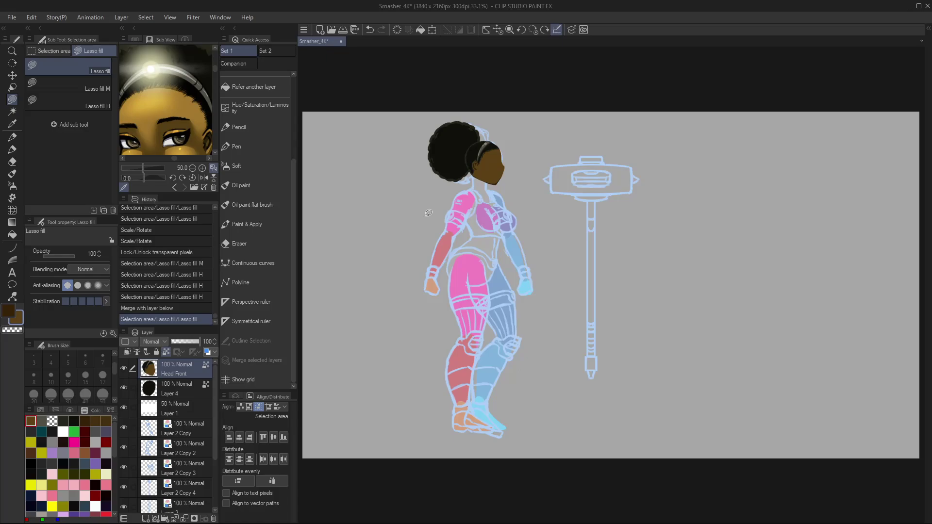
pyautogui.hotkey('ctrl', 'space')
pyautogui.moveTo(429, 213); pyautogui.dragTo(491, 131)
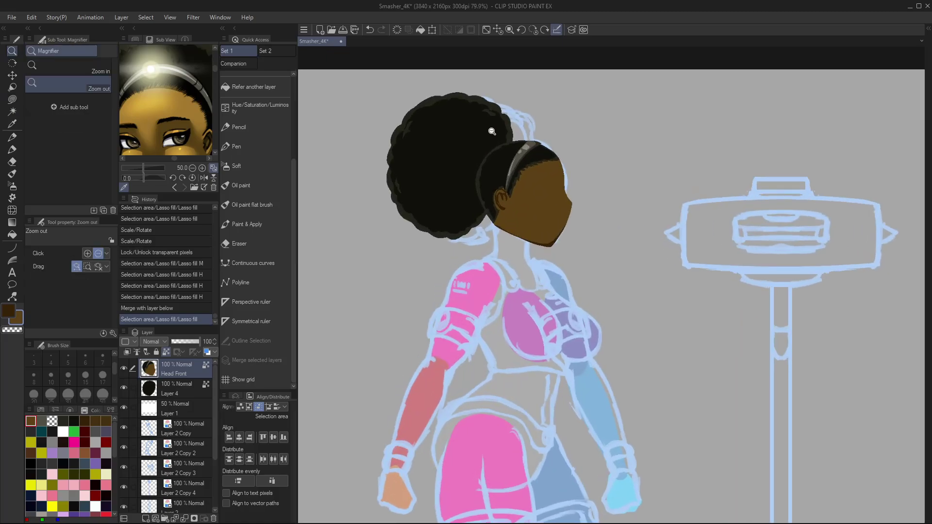
# - Add a thin dark brown shadow edge along the front of the face profile on the Head Front layer using Lasso fill
pyautogui.moveTo(178, 389)
pyautogui.mouseDown()
pyautogui.moveTo(176, 367)
pyautogui.moveTo(188, 397)
pyautogui.moveTo(176, 401)
pyautogui.mouseUp()
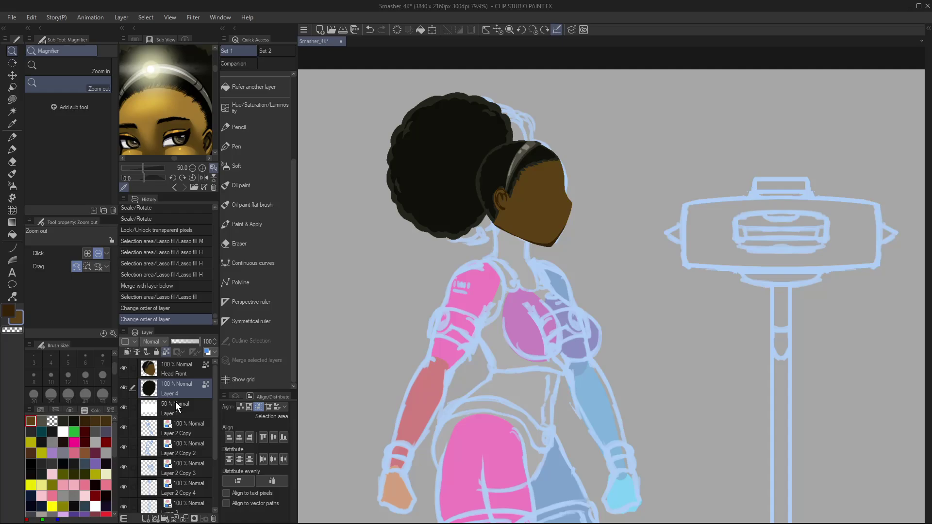
pyautogui.hotkey('ctrl', '0')
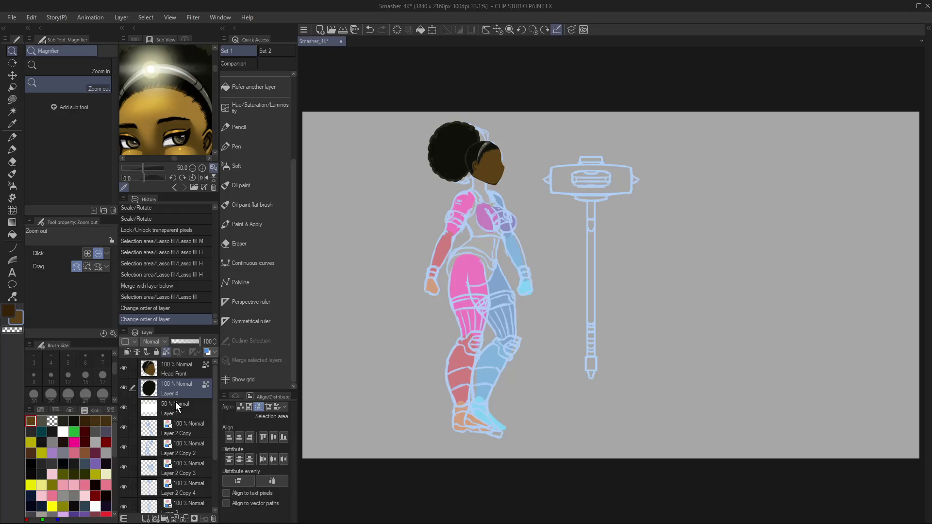
pyautogui.moveTo(496, 166); pyautogui.dragTo(511, 211)
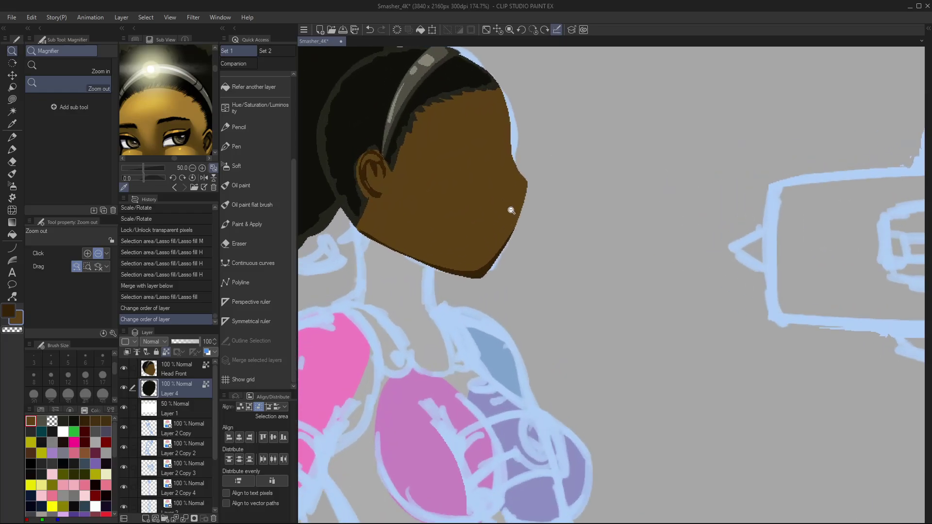
pyautogui.press('m')
pyautogui.moveTo(495, 260); pyautogui.dragTo(484, 275)
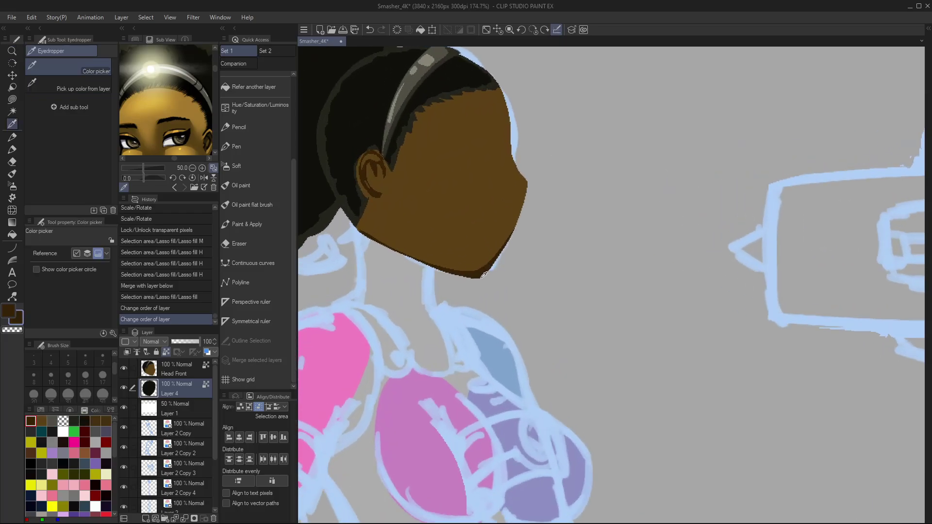
pyautogui.click(195, 367)
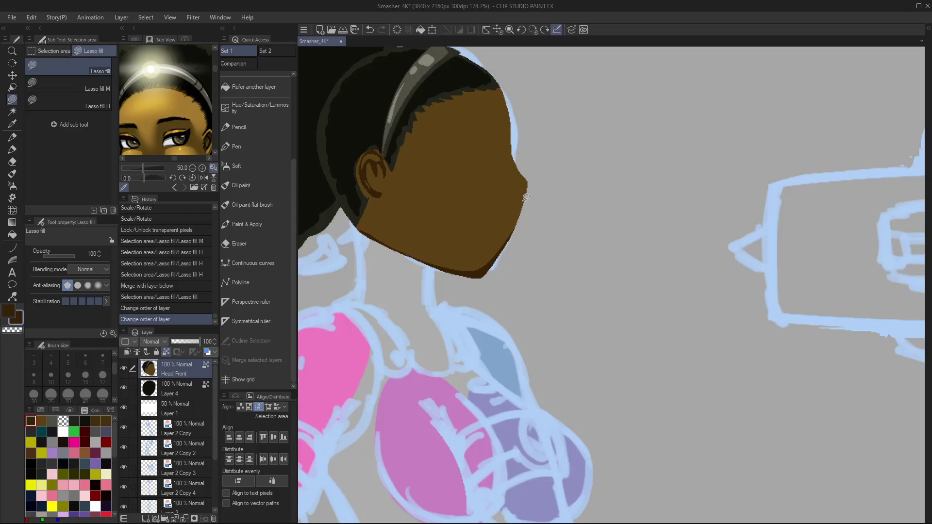
pyautogui.moveTo(494, 90)
pyautogui.mouseDown()
pyautogui.moveTo(505, 153)
pyautogui.moveTo(526, 184)
pyautogui.moveTo(504, 255)
pyautogui.moveTo(531, 227)
pyautogui.moveTo(534, 123)
pyautogui.moveTo(498, 82)
pyautogui.mouseUp()
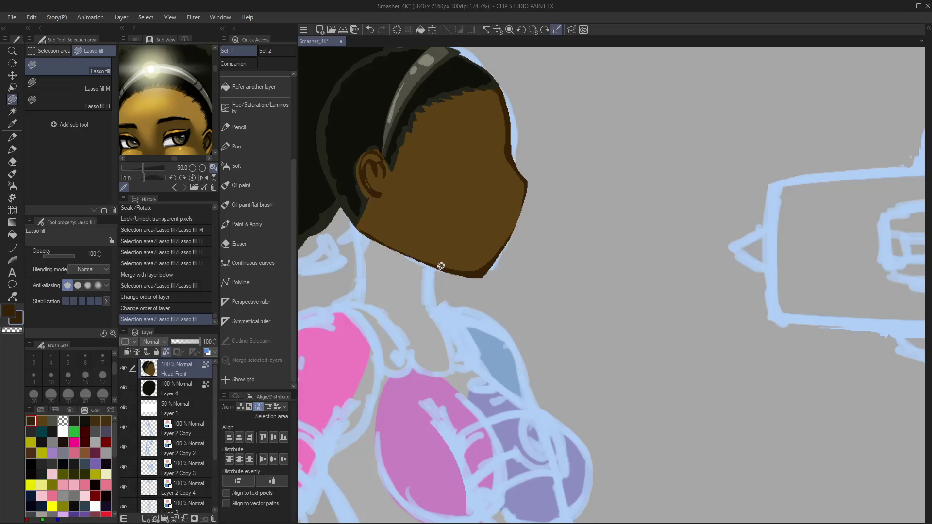
# - Trim the back of the jaw and the hair tip below the ear on the Head Front layer with transparent Lasso fill
pyautogui.press('c')
pyautogui.moveTo(359, 227)
pyautogui.mouseDown()
pyautogui.moveTo(375, 203)
pyautogui.moveTo(441, 290)
pyautogui.moveTo(368, 282)
pyautogui.moveTo(357, 229)
pyautogui.moveTo(371, 210)
pyautogui.moveTo(430, 273)
pyautogui.moveTo(367, 264)
pyautogui.moveTo(402, 249)
pyautogui.moveTo(417, 264)
pyautogui.moveTo(366, 256)
pyautogui.moveTo(352, 239)
pyautogui.moveTo(375, 196)
pyautogui.mouseUp()
pyautogui.hotkey('ctrl', 'z')
pyautogui.hotkey('ctrl', 'z')
pyautogui.hotkey('ctrl', 'z')
pyautogui.moveTo(358, 227)
pyautogui.mouseDown()
pyautogui.moveTo(374, 199)
pyautogui.moveTo(411, 256)
pyautogui.moveTo(369, 258)
pyautogui.moveTo(354, 216)
pyautogui.mouseUp()
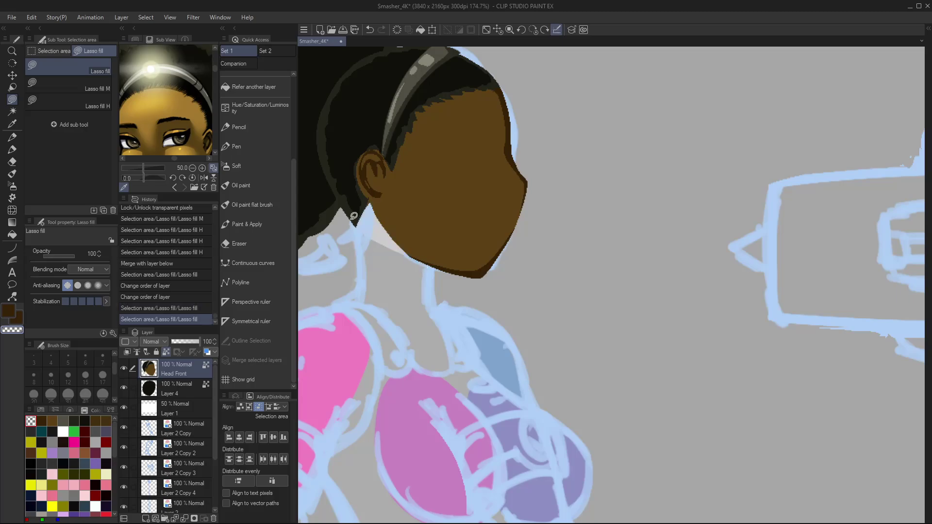
pyautogui.press('x')
pyautogui.moveTo(370, 227)
pyautogui.mouseDown()
pyautogui.moveTo(348, 217)
pyautogui.moveTo(358, 222)
pyautogui.moveTo(373, 204)
pyautogui.mouseUp()
pyautogui.hotkey('ctrl', 'z')
pyautogui.press('c')
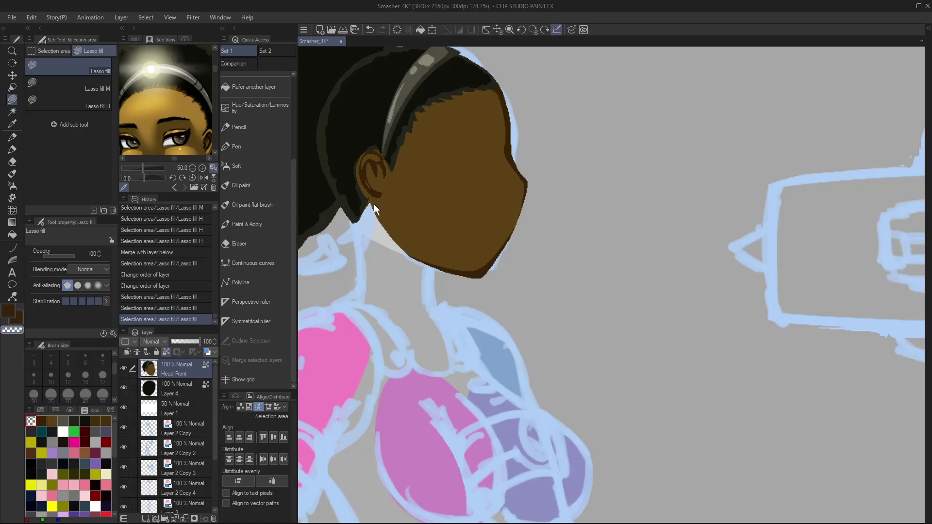
# - Copy the front torso layer from Folder 1 Copy and paste it above Layer 1, below the head and hair layers
pyautogui.hotkey('ctrl', '0')
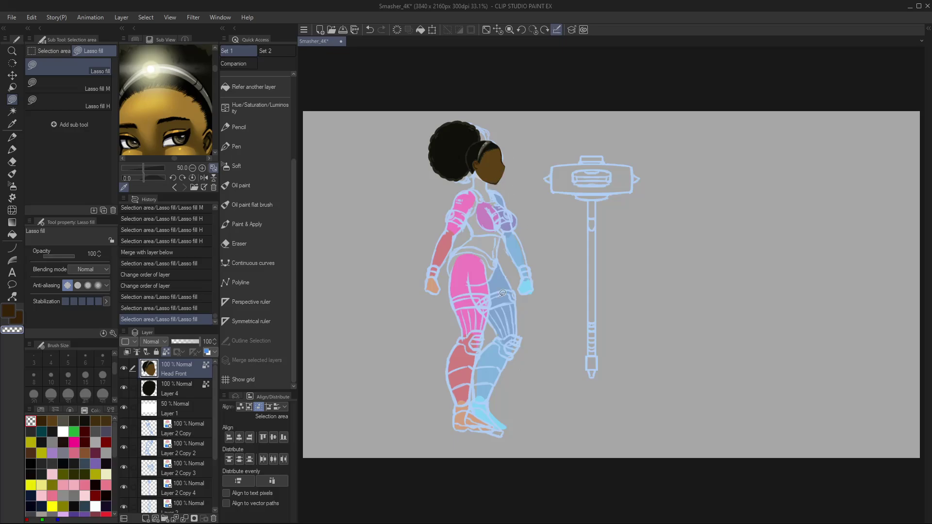
pyautogui.moveTo(217, 391); pyautogui.dragTo(220, 445)
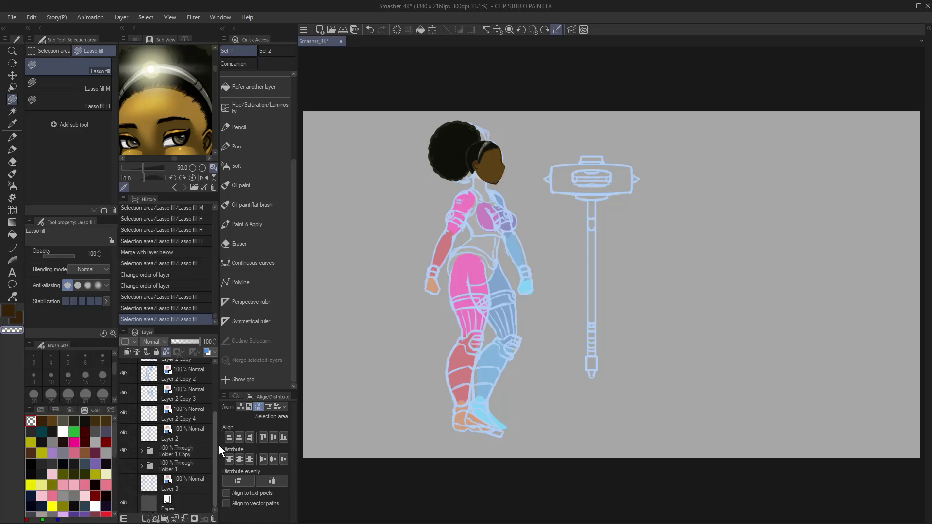
pyautogui.click(140, 450)
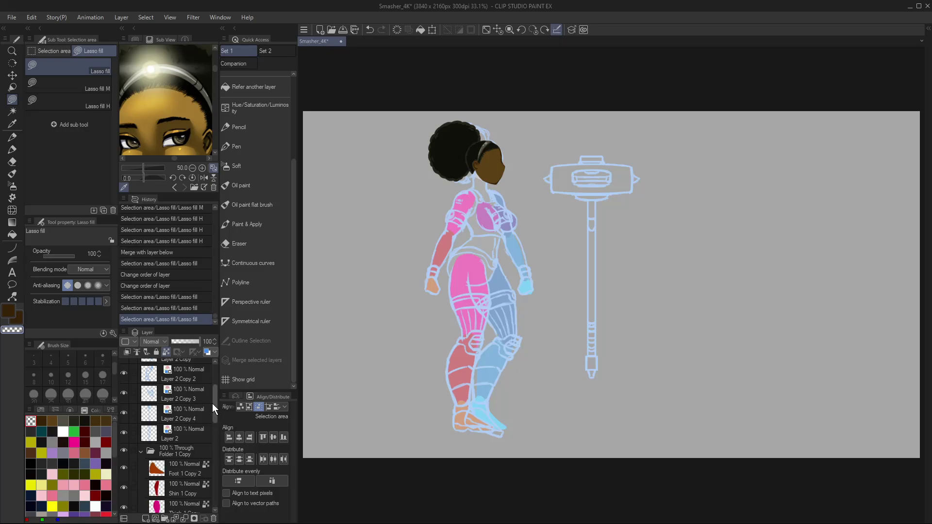
pyautogui.moveTo(211, 403); pyautogui.dragTo(217, 359)
pyautogui.click(193, 432)
pyautogui.click(185, 410)
pyautogui.hotkey('ctrl', 'v')
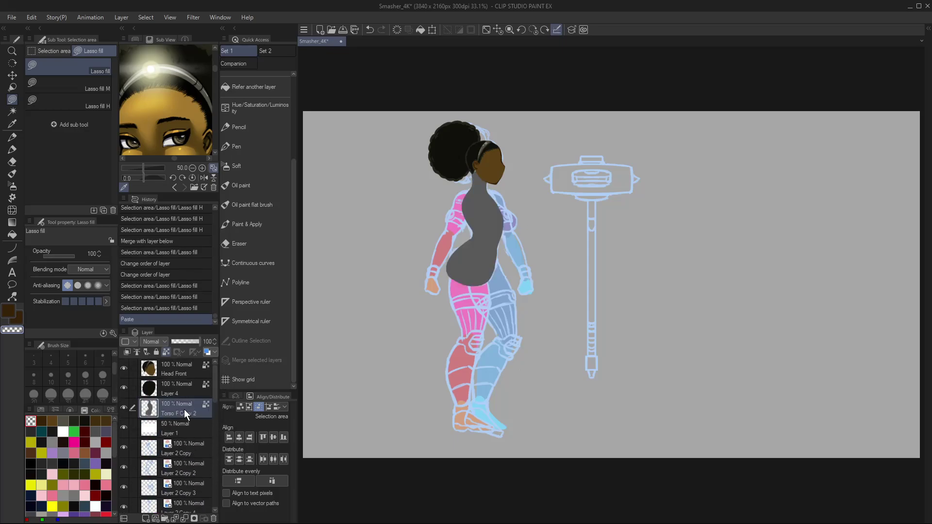
# - Nudge the Head Front and Layer 4 layers together slightly down and to the left so the head sits on the neck
pyautogui.hotkey('ctrl', 'space')
pyautogui.moveTo(480, 154); pyautogui.dragTo(534, 154)
pyautogui.click(178, 371)
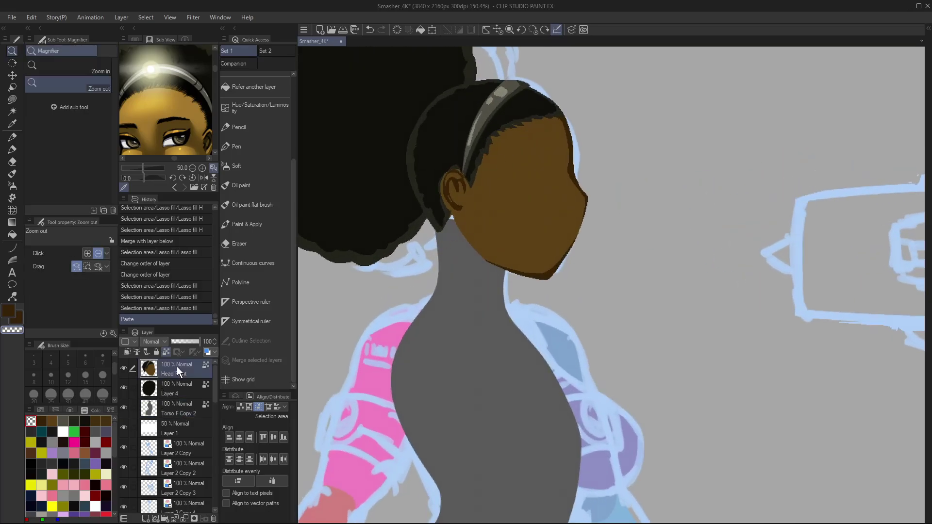
pyautogui.press('k')
pyautogui.keyDown('ctrl'); pyautogui.click(180, 389); pyautogui.keyUp('ctrl')
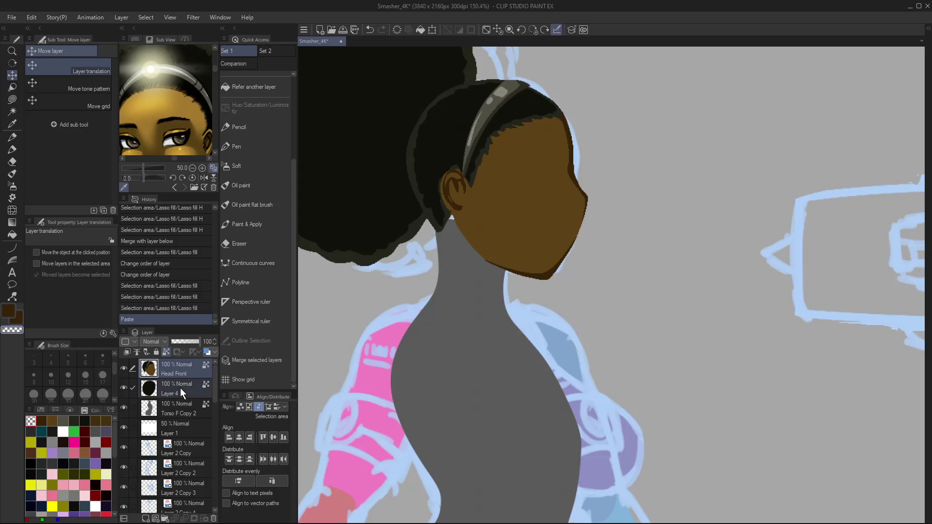
pyautogui.press('Down')
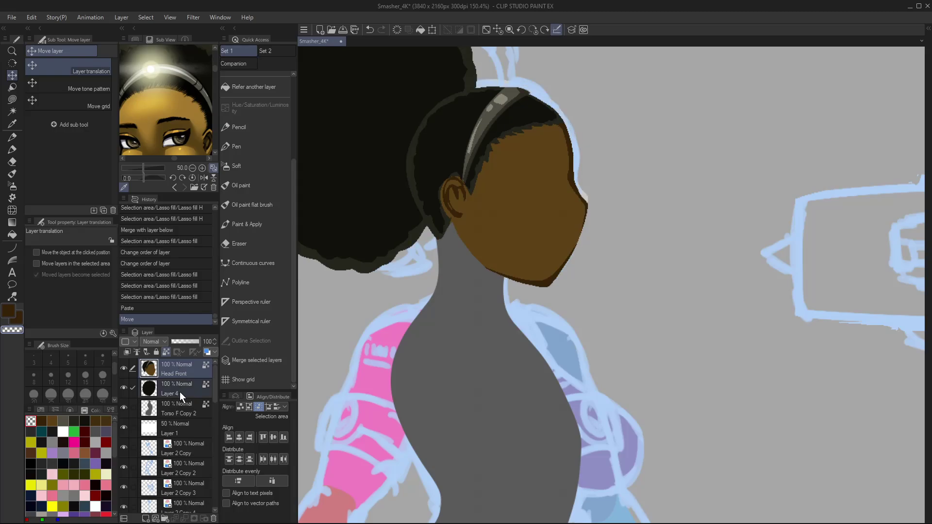
pyautogui.press('Left')
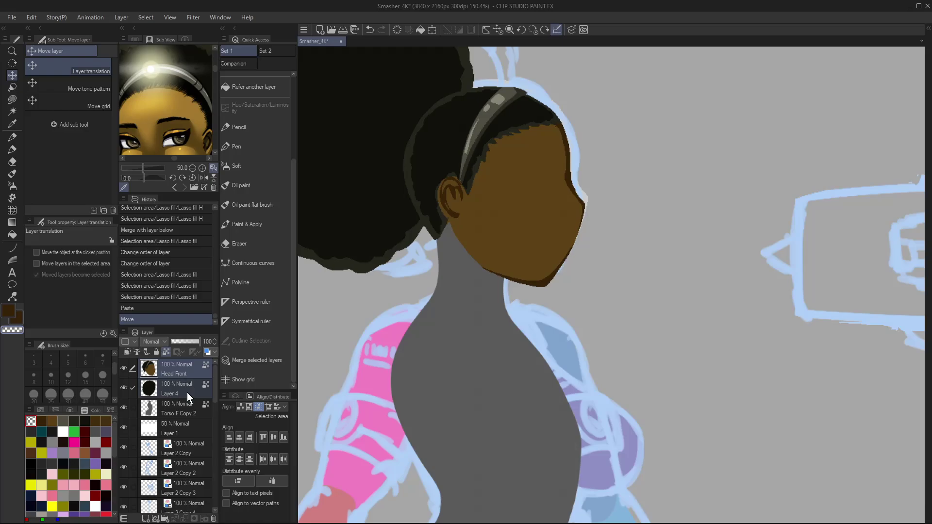
# - Try rotating the head and hair layers together around a pivot placed where the jaw meets the neck
pyautogui.hotkey('ctrl', 't')
pyautogui.moveTo(440, 226); pyautogui.dragTo(449, 227)
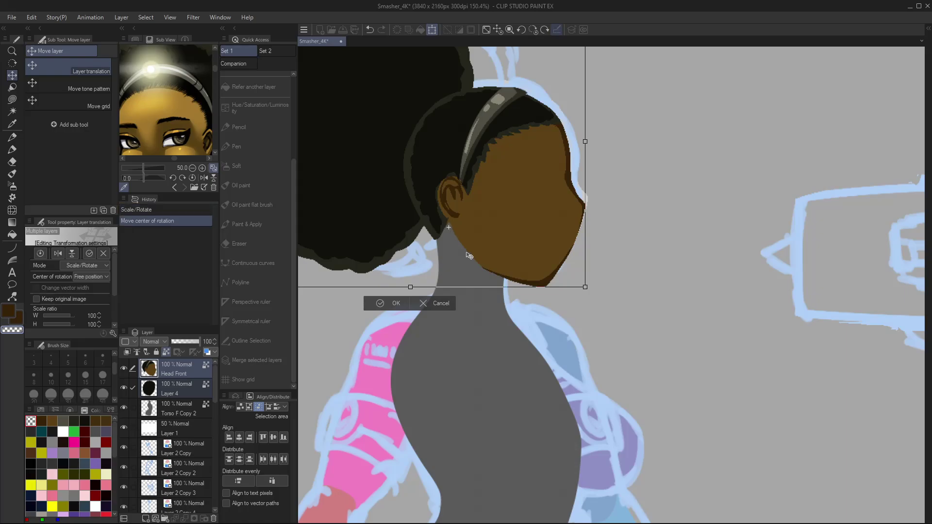
pyautogui.moveTo(605, 304)
pyautogui.mouseDown()
pyautogui.moveTo(623, 232)
pyautogui.moveTo(584, 318)
pyautogui.moveTo(620, 233)
pyautogui.mouseUp()
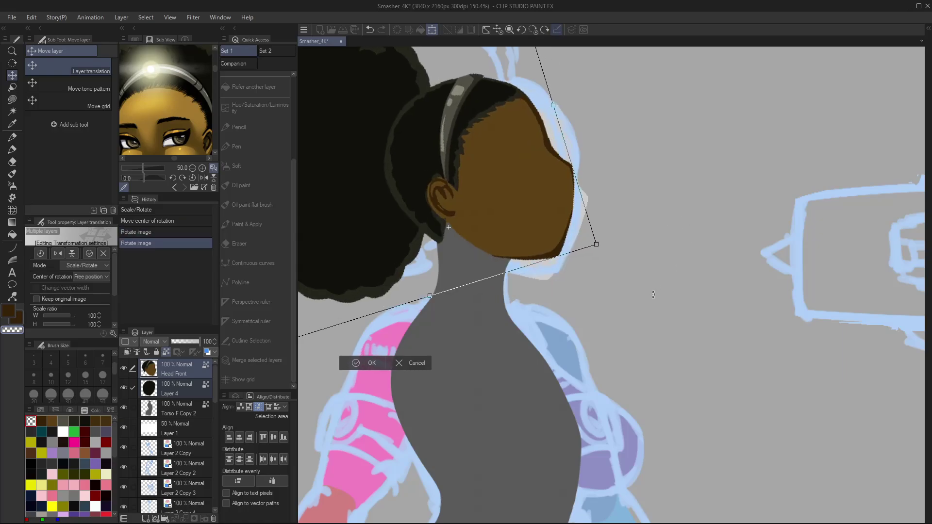
pyautogui.scroll(-2, 739, 311)
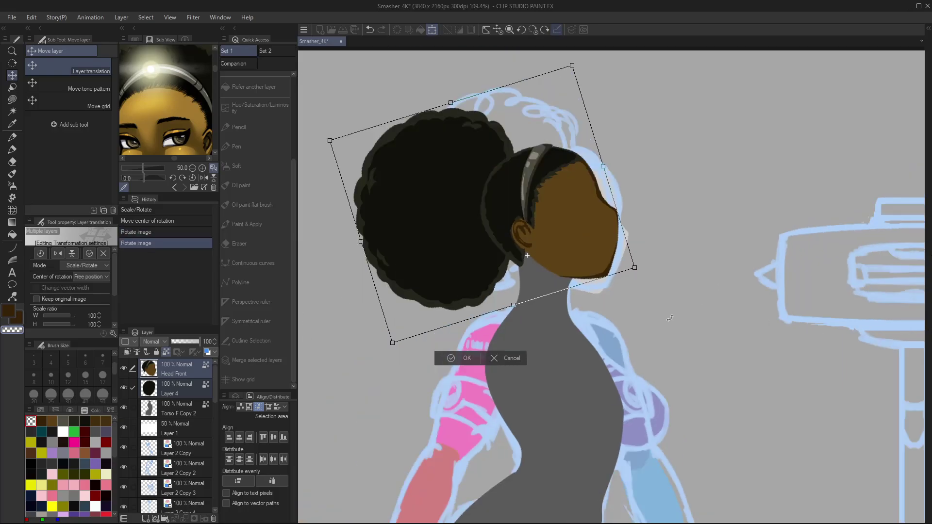
pyautogui.scroll(-3, 670, 318)
pyautogui.scroll(1, 558, 289)
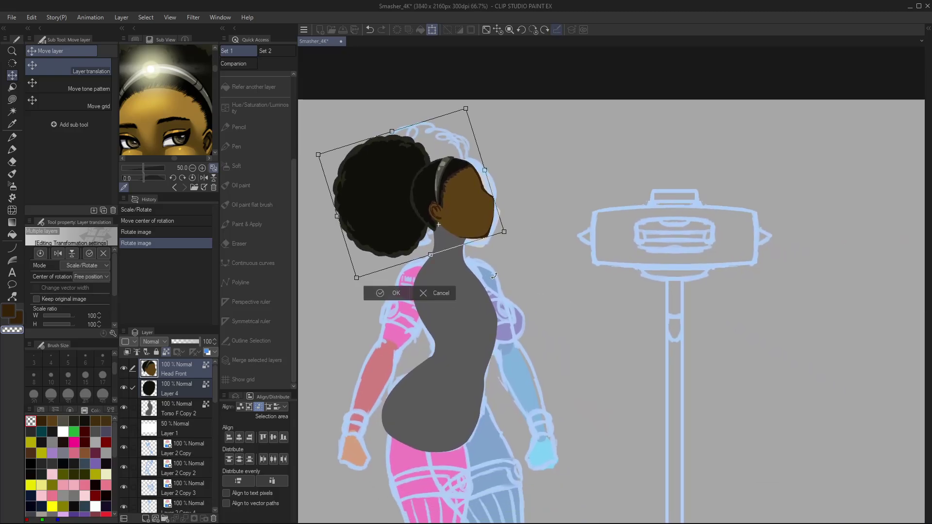
pyautogui.press('Escape')
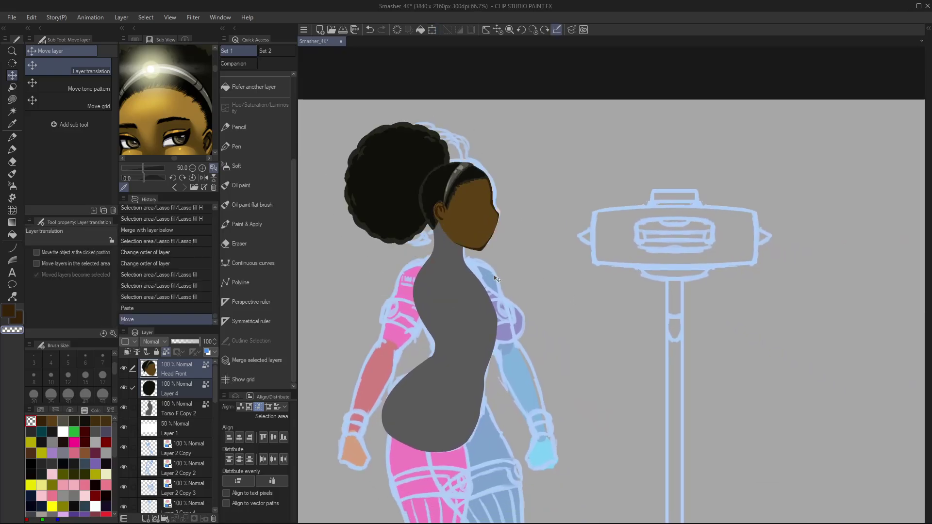
# - Make Head Front the only selected layer and save the illustration
pyautogui.click(176, 367)
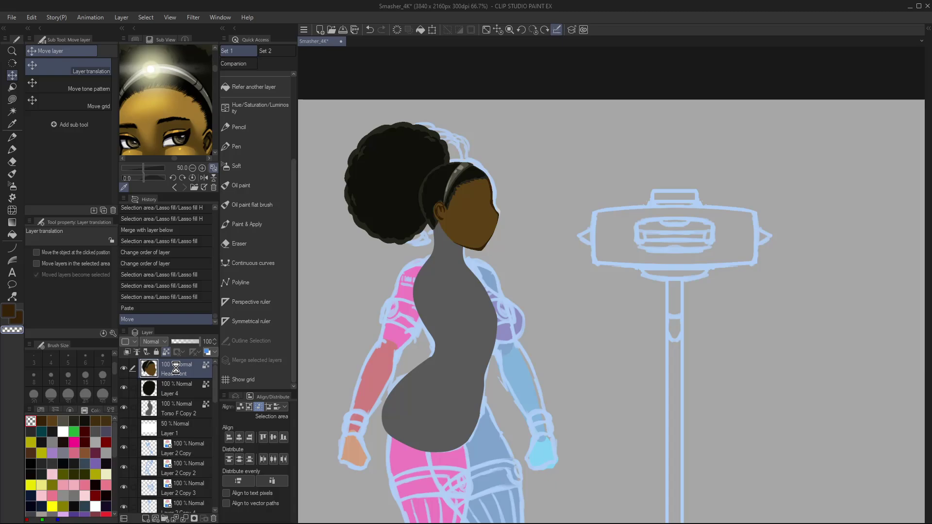
pyautogui.hotkey('ctrl', 's')
# - Unlock transparent pixels on the Head Front layer and fill out the headband's upper end with its sampled dark grey using Lasso fill
pyautogui.hotkey('ctrl', 'space')
pyautogui.click(483, 284)
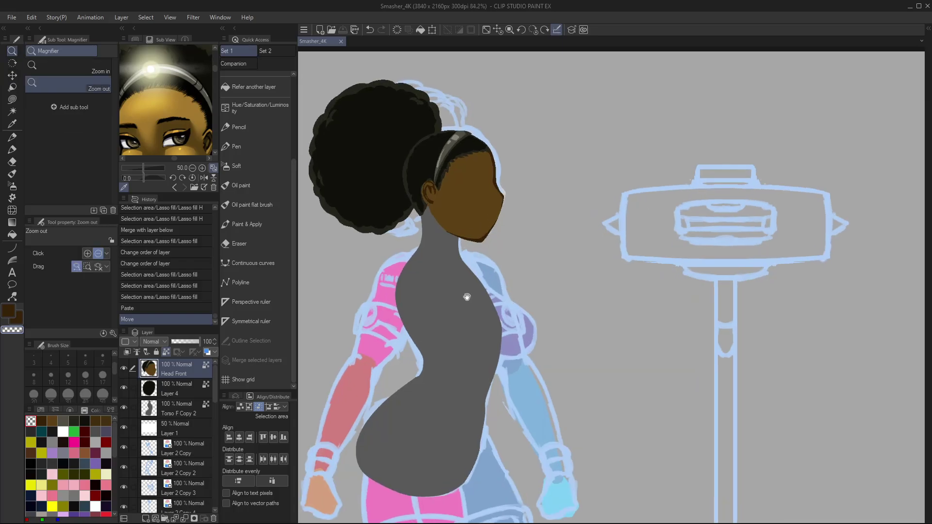
pyautogui.moveTo(467, 296); pyautogui.dragTo(508, 327)
pyautogui.moveTo(503, 166); pyautogui.dragTo(533, 154)
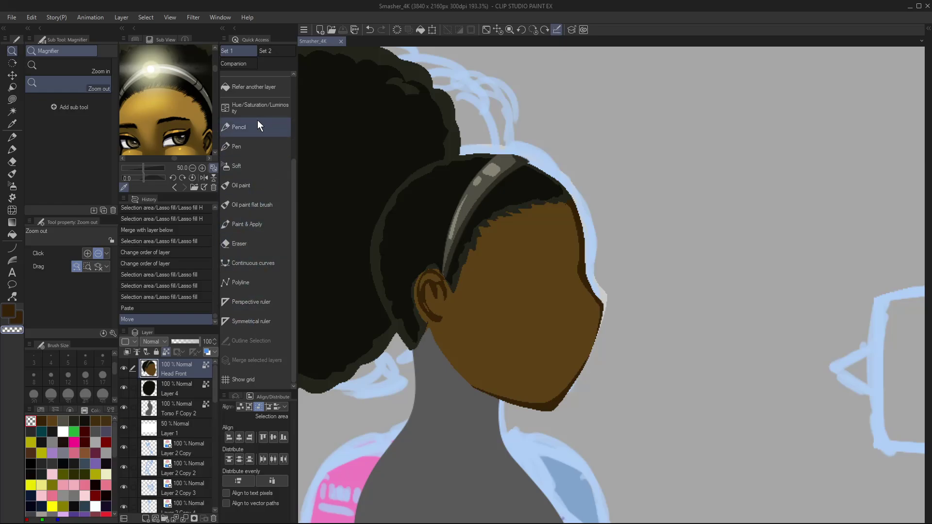
pyautogui.hotkey('ctrl', 'space')
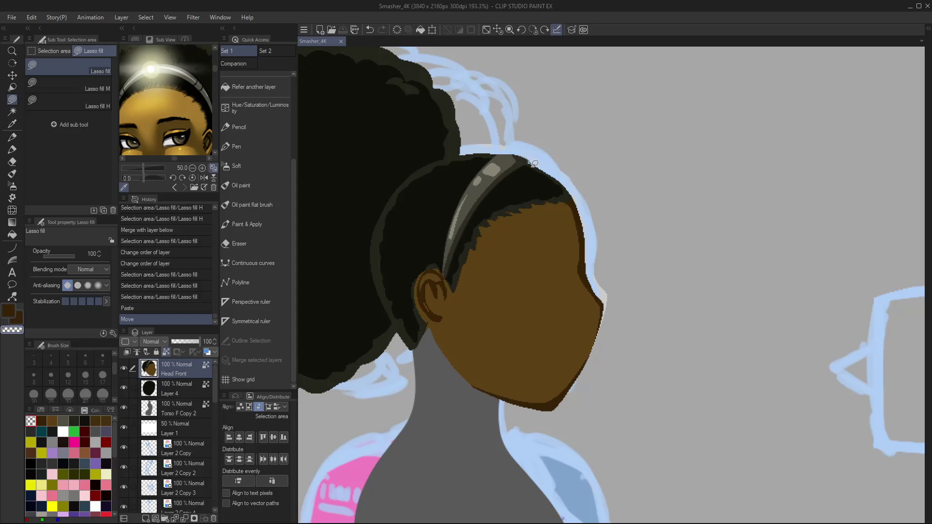
pyautogui.moveTo(534, 163); pyautogui.dragTo(538, 154)
pyautogui.hotkey('ctrl', 'z')
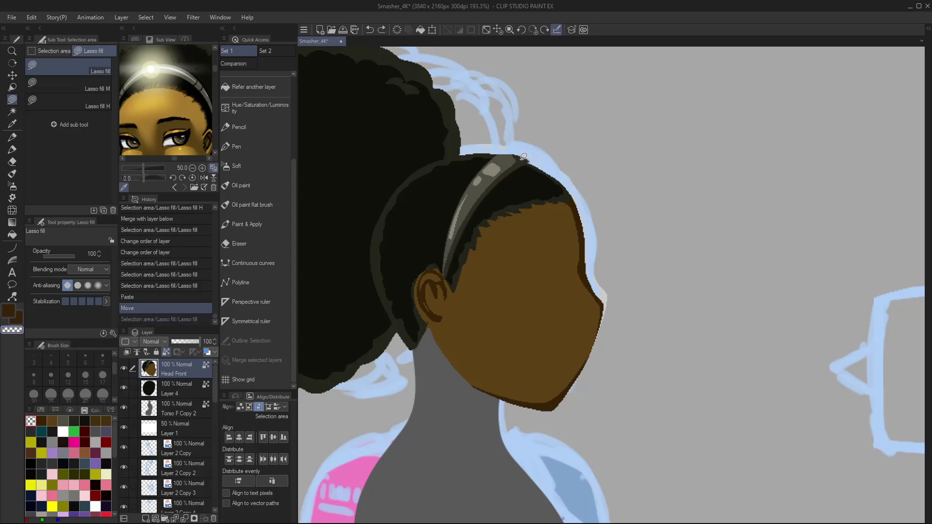
pyautogui.keyDown('alt'); pyautogui.click(526, 158); pyautogui.keyUp('alt')
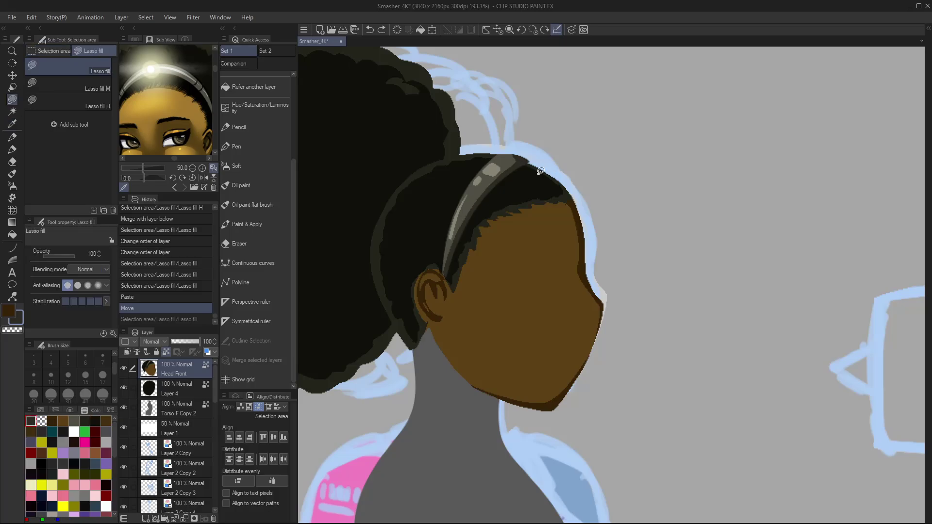
pyautogui.hotkey('ctrl', 'shift', 'l')
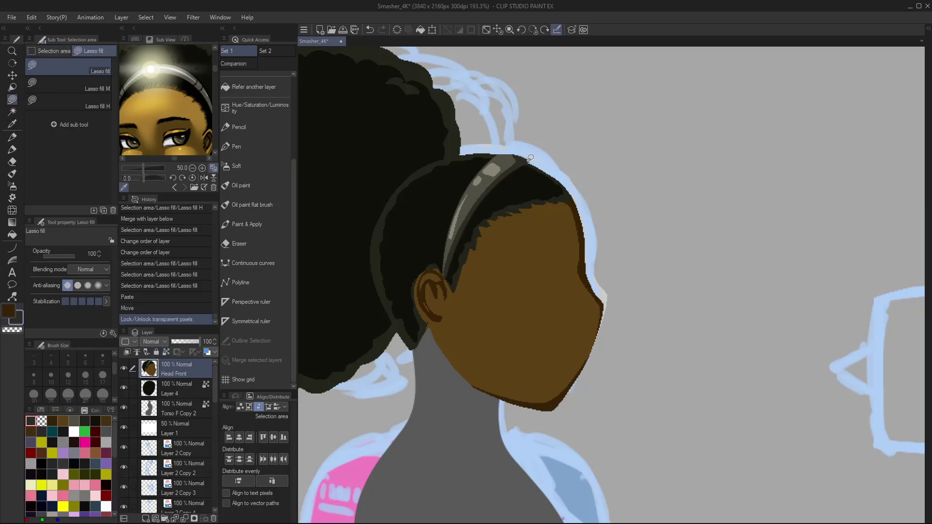
pyautogui.moveTo(531, 158); pyautogui.dragTo(534, 147)
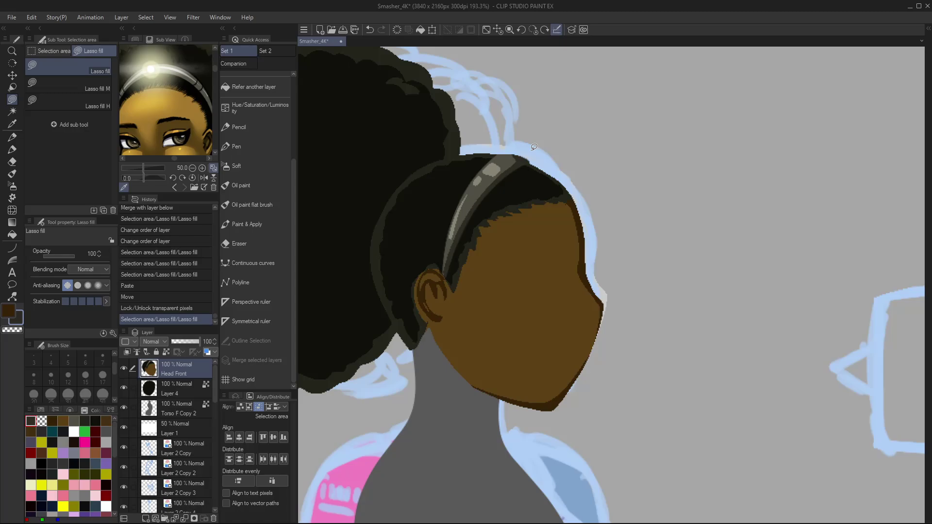
# - Slim the light highlight streak on the headband using Lasso fill with a grey sampled from the band
pyautogui.keyDown('alt'); pyautogui.click(475, 198); pyautogui.keyUp('alt')
pyautogui.moveTo(466, 238)
pyautogui.mouseDown()
pyautogui.moveTo(472, 195)
pyautogui.moveTo(449, 243)
pyautogui.mouseUp()
pyautogui.hotkey('ctrl', 'z')
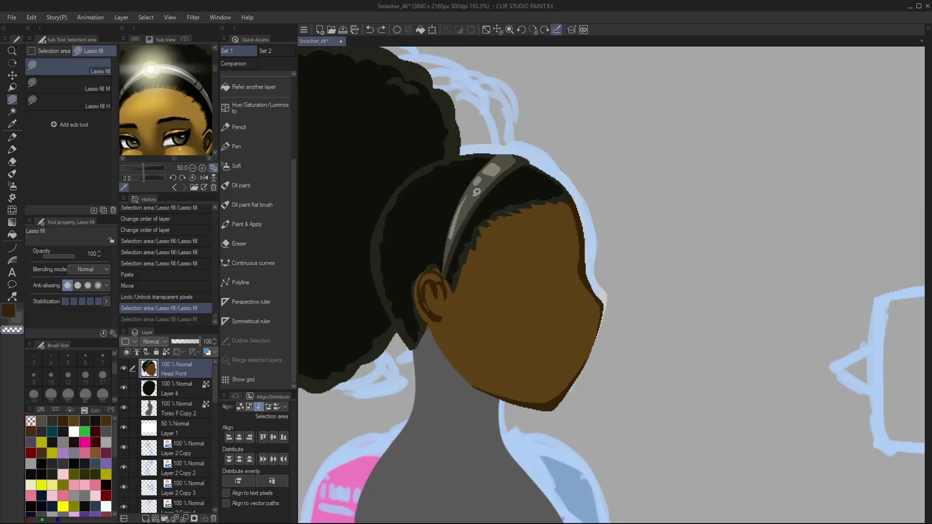
pyautogui.press('i')
pyautogui.click(473, 199)
pyautogui.press('m')
pyautogui.moveTo(472, 199)
pyautogui.mouseDown()
pyautogui.moveTo(451, 242)
pyautogui.moveTo(466, 204)
pyautogui.mouseUp()
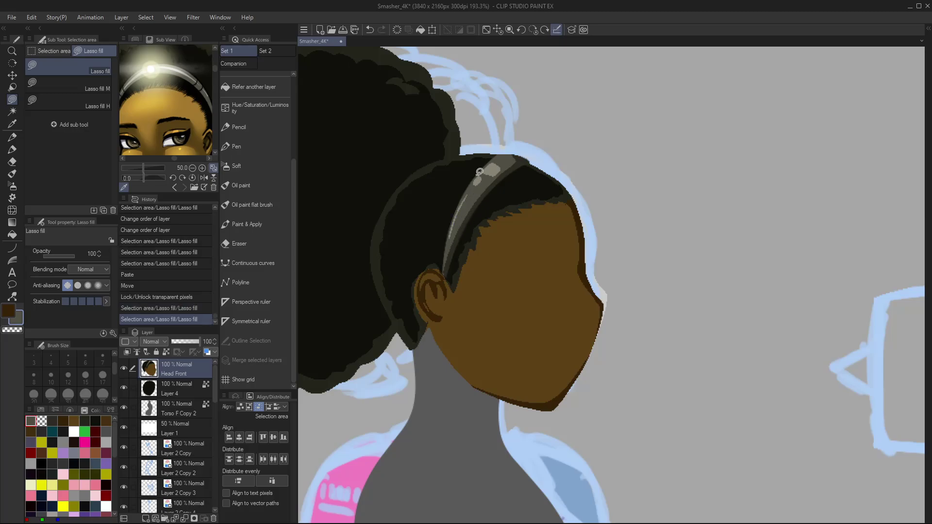
# - Fill the torso shape on the Torso F Copy 2 layer with the brown skin colour sampled from the face
pyautogui.moveTo(538, 358)
pyautogui.mouseDown()
pyautogui.moveTo(457, 281)
pyautogui.moveTo(534, 302)
pyautogui.mouseUp()
pyautogui.moveTo(492, 333); pyautogui.dragTo(492, 184)
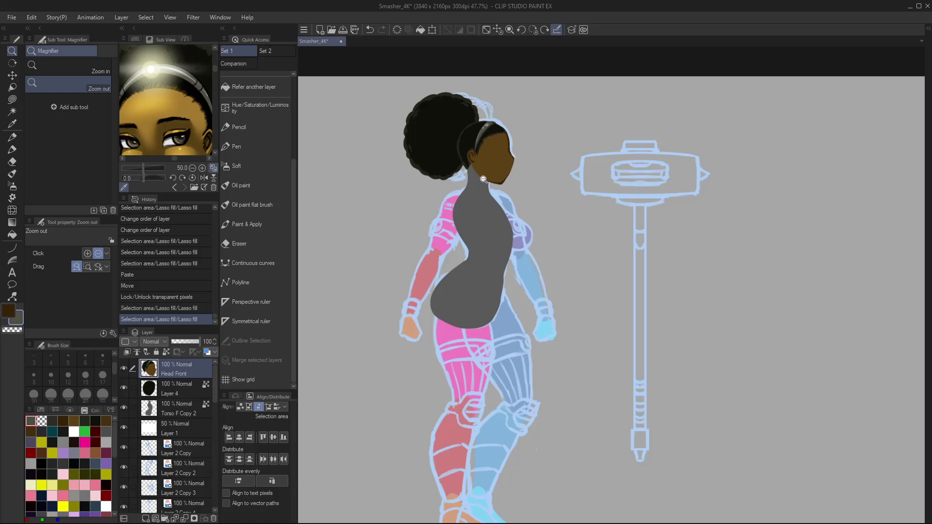
pyautogui.moveTo(486, 197); pyautogui.dragTo(500, 238)
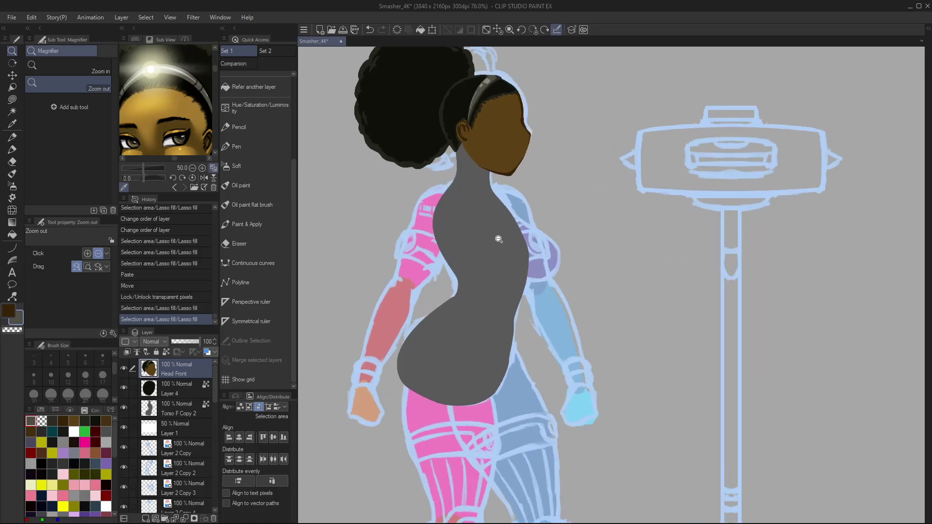
pyautogui.click(173, 405)
pyautogui.press('i')
pyautogui.click(492, 130)
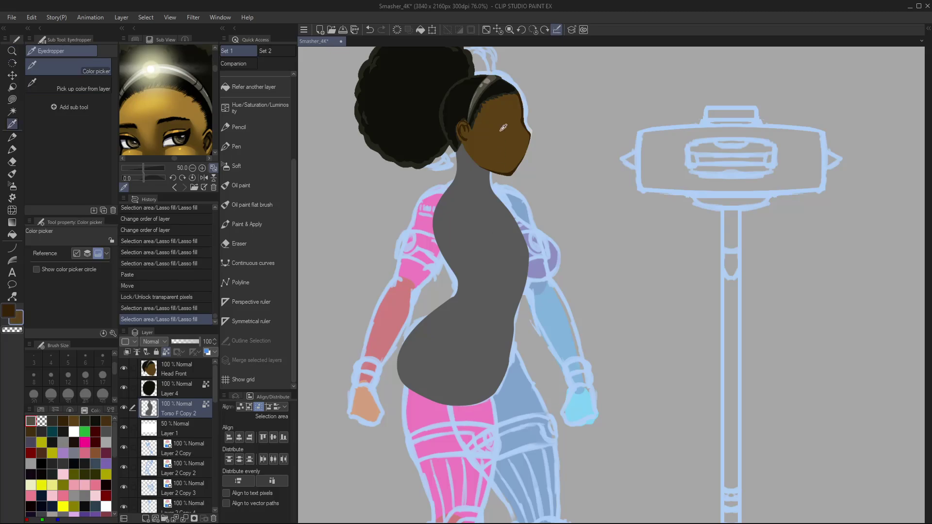
pyautogui.hotkey('alt', 'BackSpace')
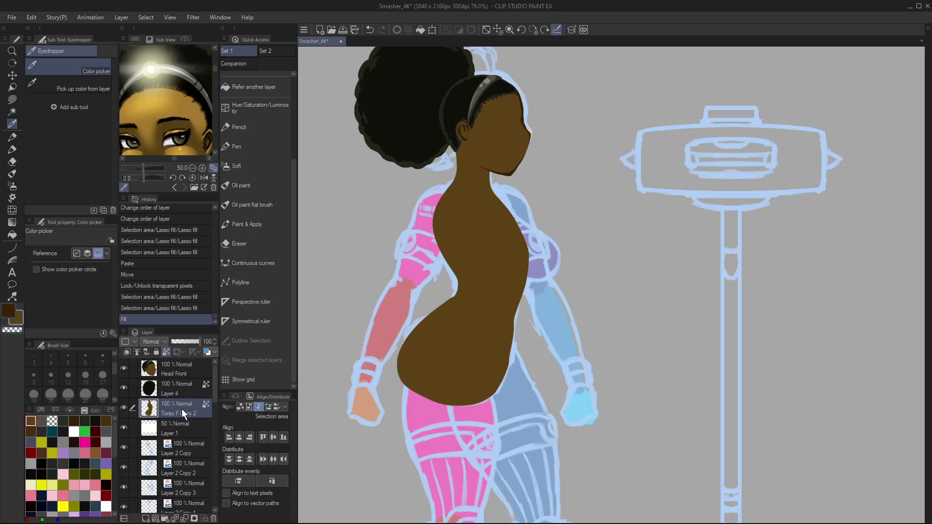
# - Rename the torso layer as Torso F and the hair layer beneath Head Front as Hair
pyautogui.press('End')
pyautogui.write('F')
pyautogui.press('Return')
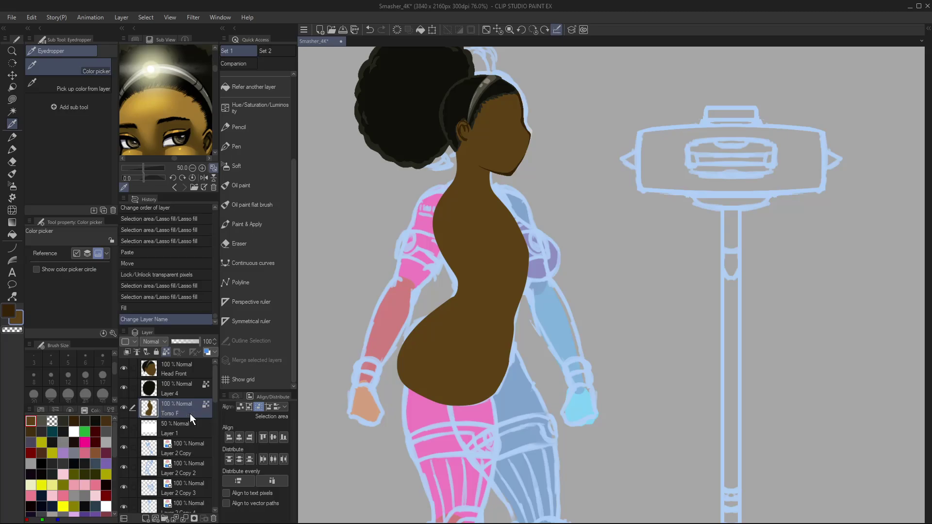
pyautogui.click(171, 392)
pyautogui.doubleClick(174, 391)
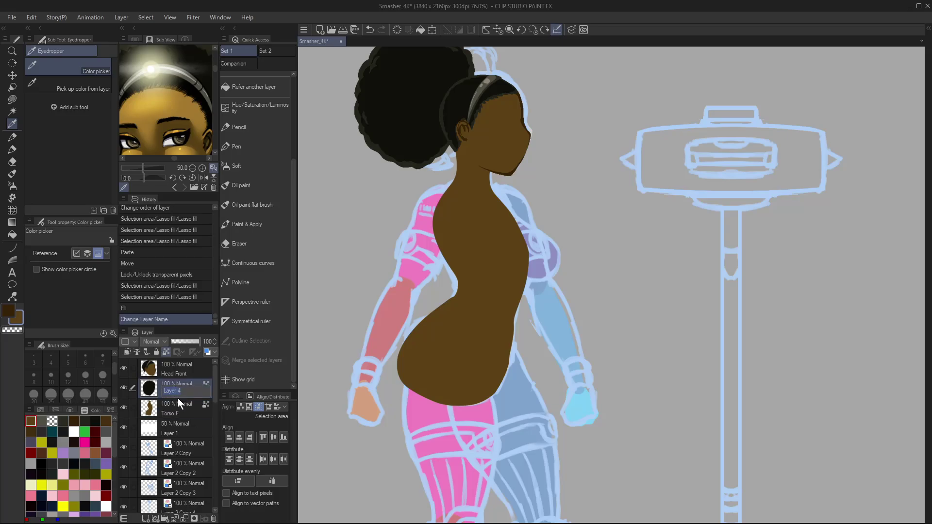
pyautogui.write('Hair')
pyautogui.press('Return')
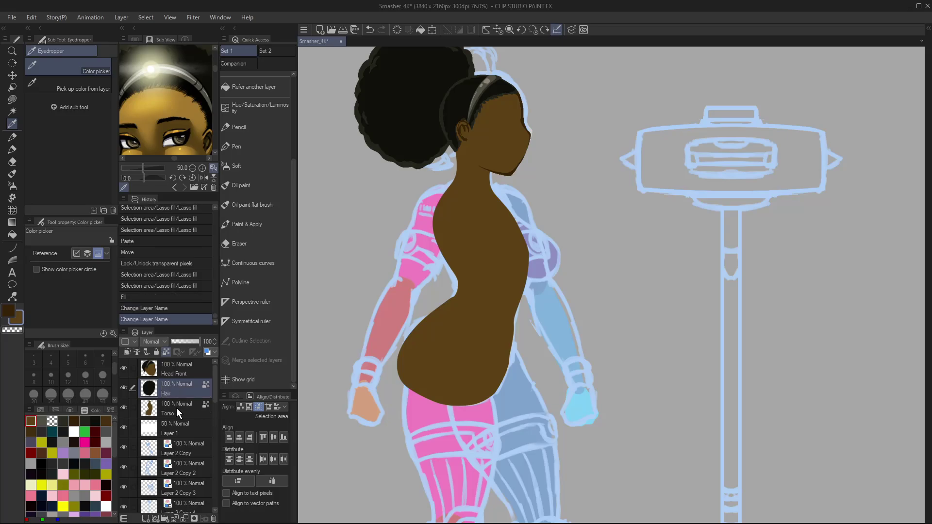
# - Add a new raster layer above Torso F and sample the near-black of the crop top from the reference picture for Lasso fill
pyautogui.click(178, 410)
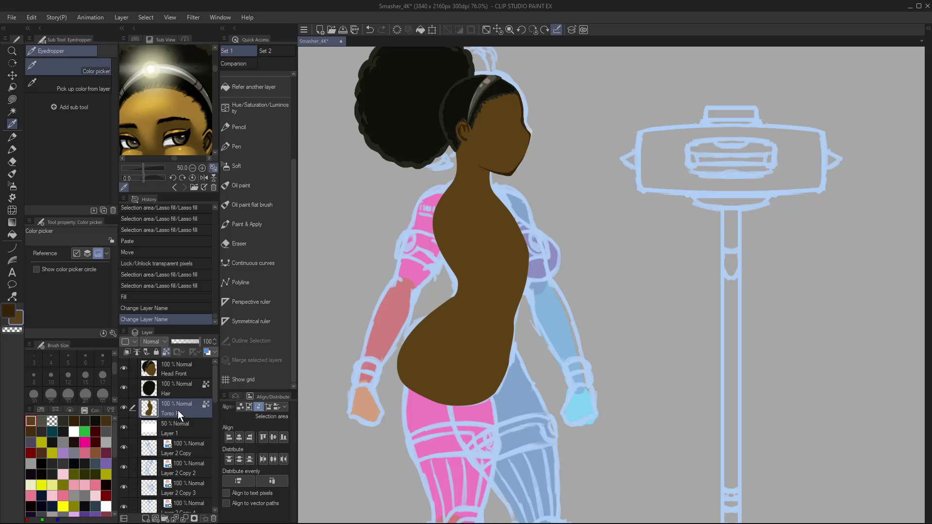
pyautogui.click(192, 168)
pyautogui.click(192, 168)
pyautogui.click(191, 168)
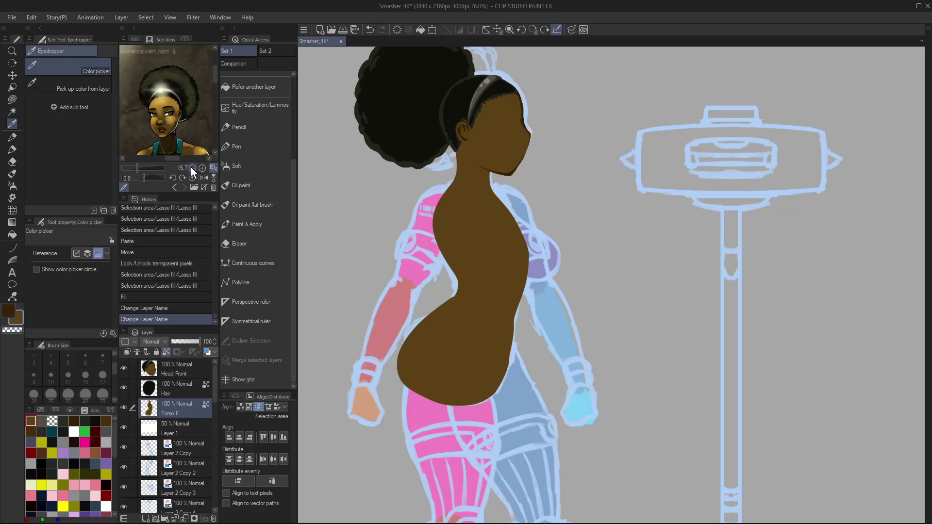
pyautogui.click(191, 168)
pyautogui.click(201, 168)
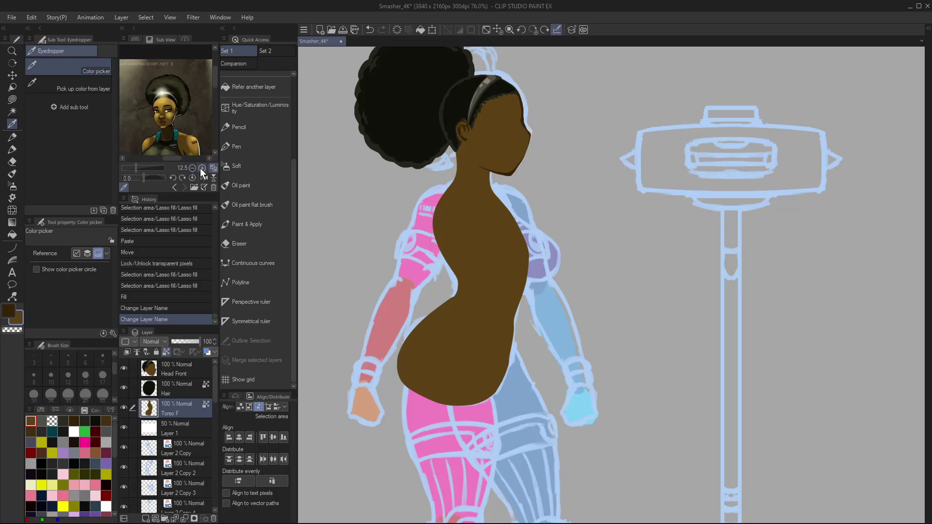
pyautogui.moveTo(215, 78); pyautogui.dragTo(215, 92)
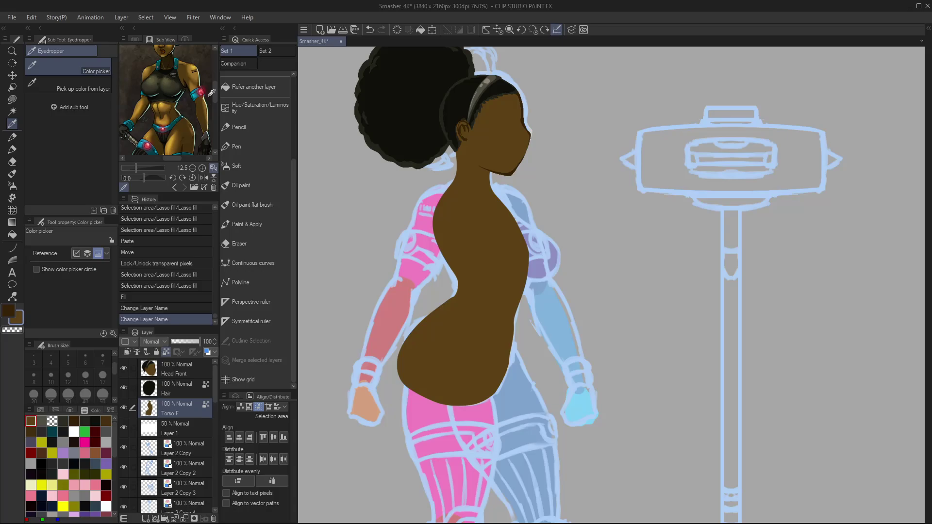
pyautogui.hotkey('ctrl', 'shift', 'n')
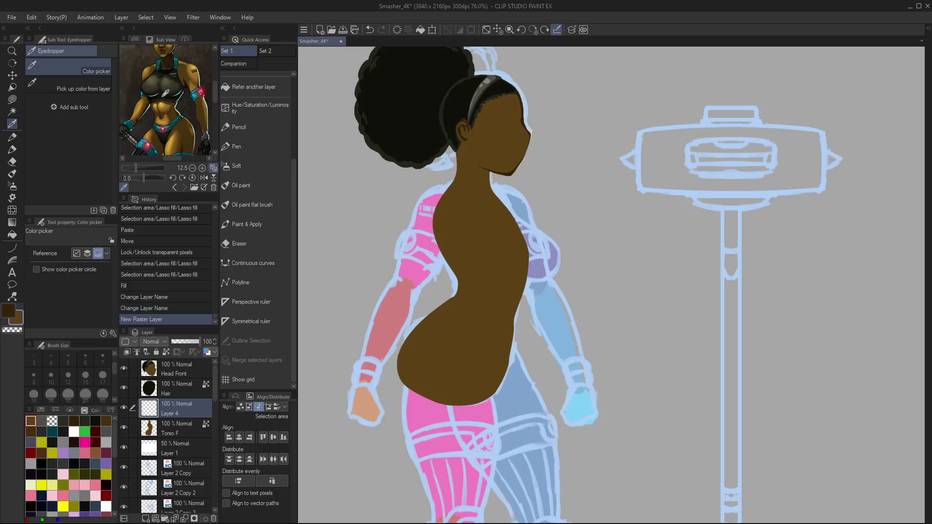
pyautogui.click(162, 97)
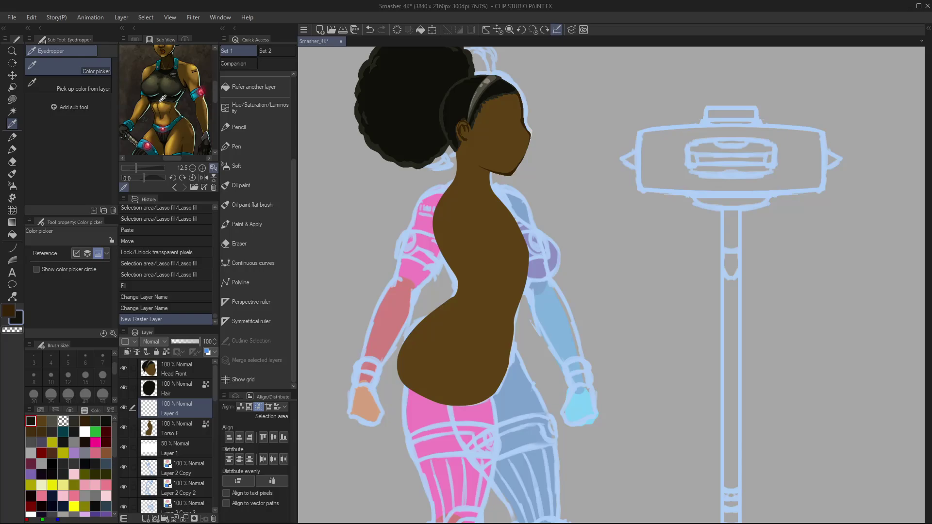
pyautogui.press('m')
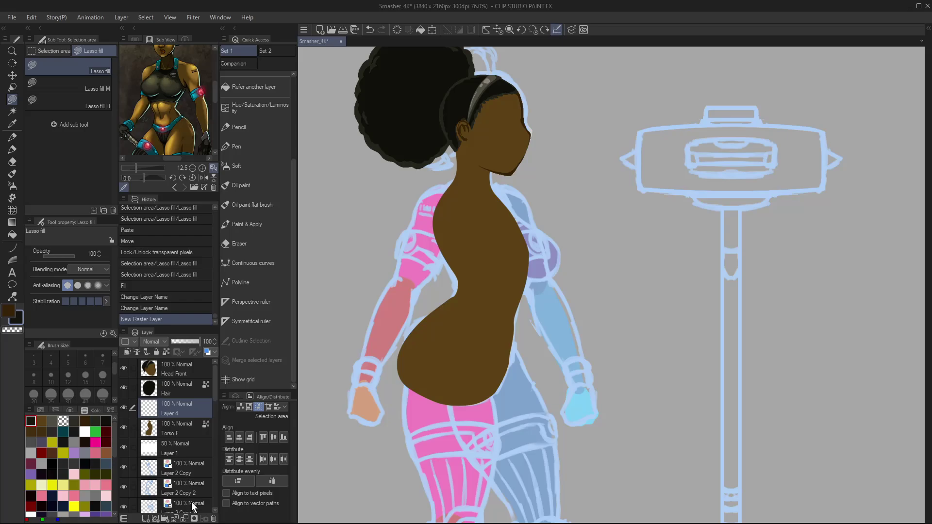
# - Move the Torso F layer and the half-transparent Layer 1 beneath all the Layer 2 sketch layers, with Torso F above Layer 1
pyautogui.scroll(-3, 211, 418)
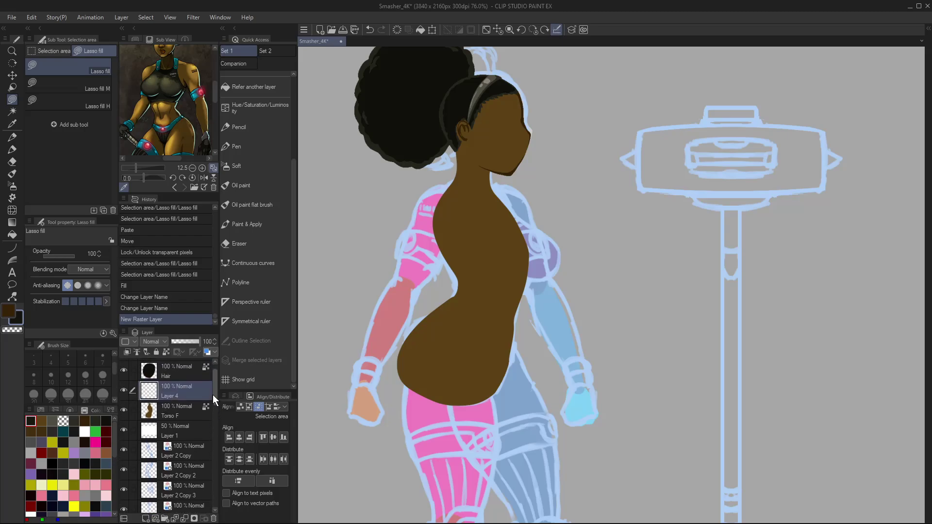
pyautogui.moveTo(185, 395); pyautogui.dragTo(189, 484)
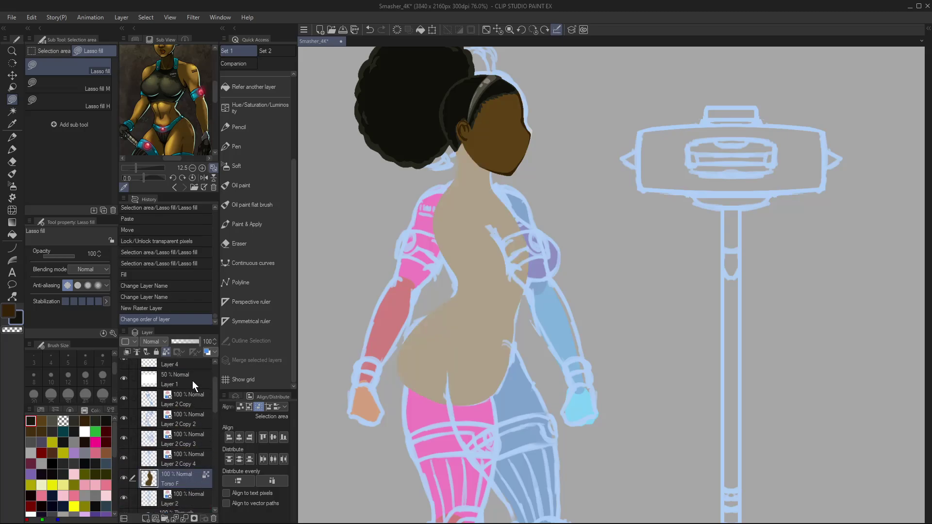
pyautogui.click(125, 378)
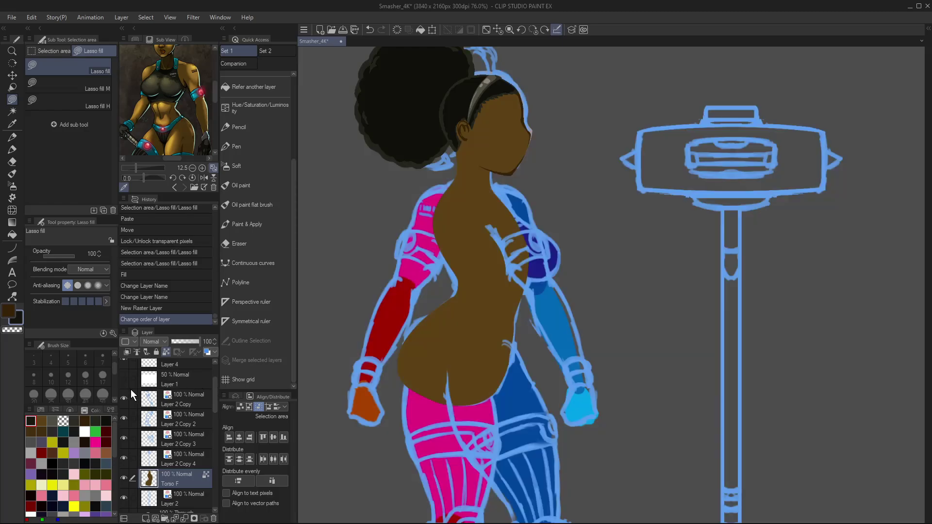
pyautogui.scroll(1, 213, 388)
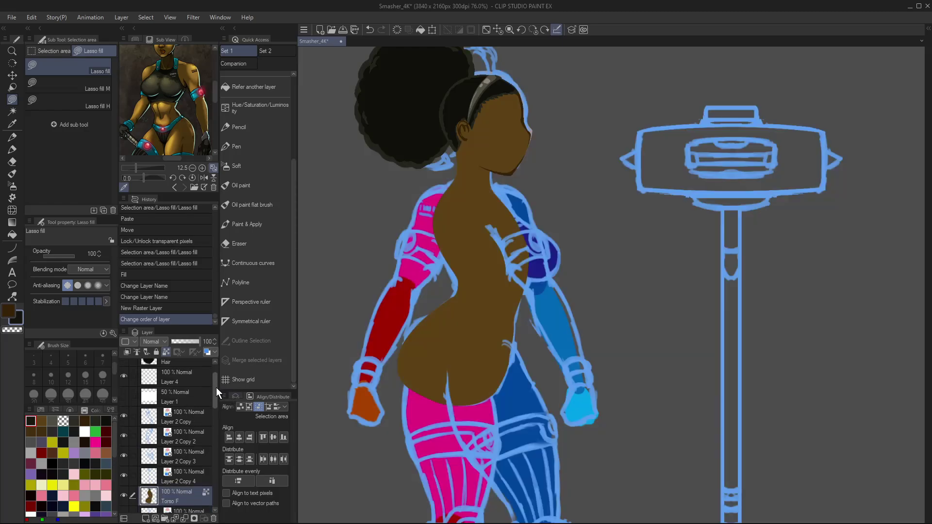
pyautogui.moveTo(193, 386); pyautogui.dragTo(191, 483)
pyautogui.click(125, 467)
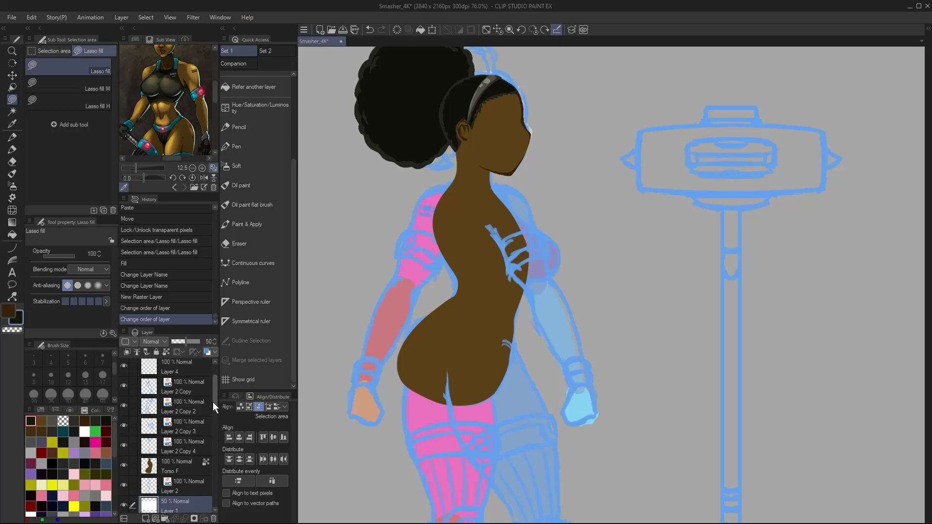
pyautogui.scroll(1, 213, 402)
pyautogui.moveTo(196, 444); pyautogui.dragTo(192, 467)
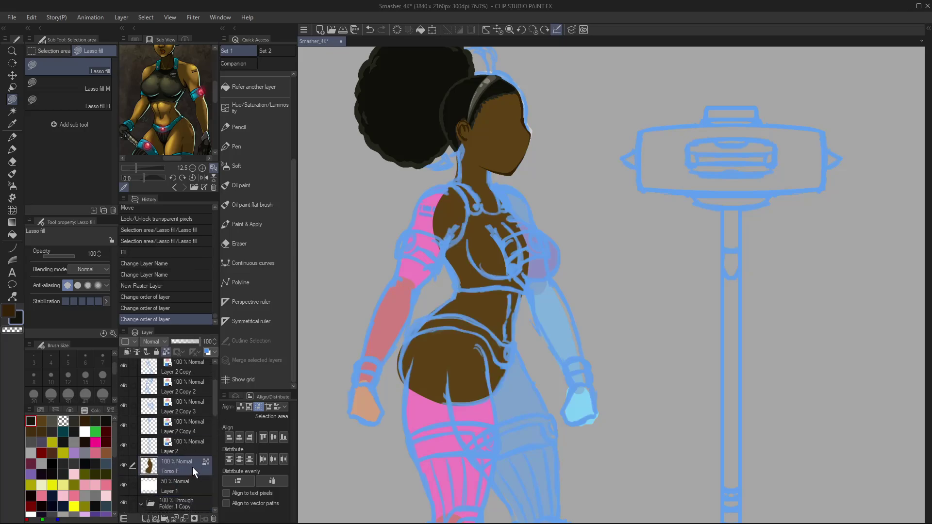
# - Move the empty Layer 4 beneath the Layer 2 sketch layers, directly above Torso F
pyautogui.scroll(3, 214, 409)
pyautogui.click(194, 406)
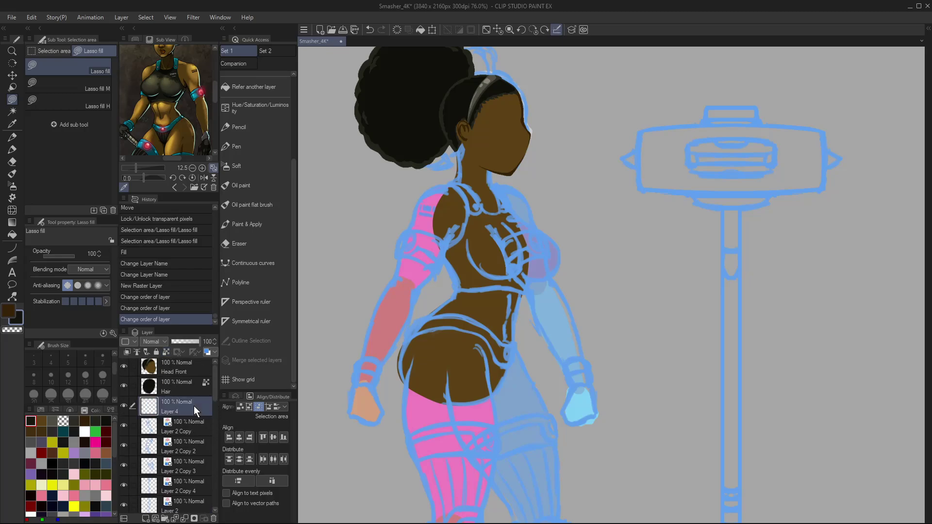
pyautogui.scroll(-2, 214, 391)
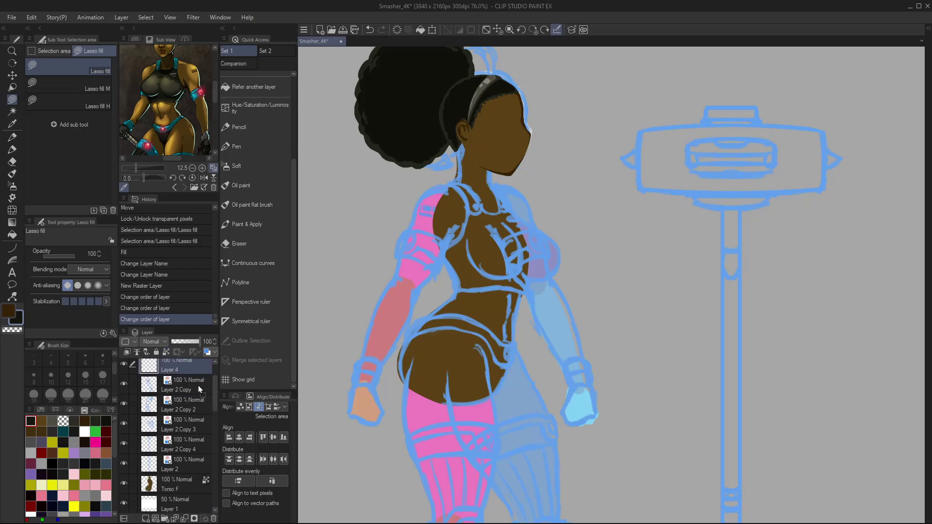
pyautogui.moveTo(198, 386); pyautogui.dragTo(203, 463)
# - Group Layer 2 and its four copies into a new folder and lower the folder's opacity to 36%
pyautogui.click(202, 371)
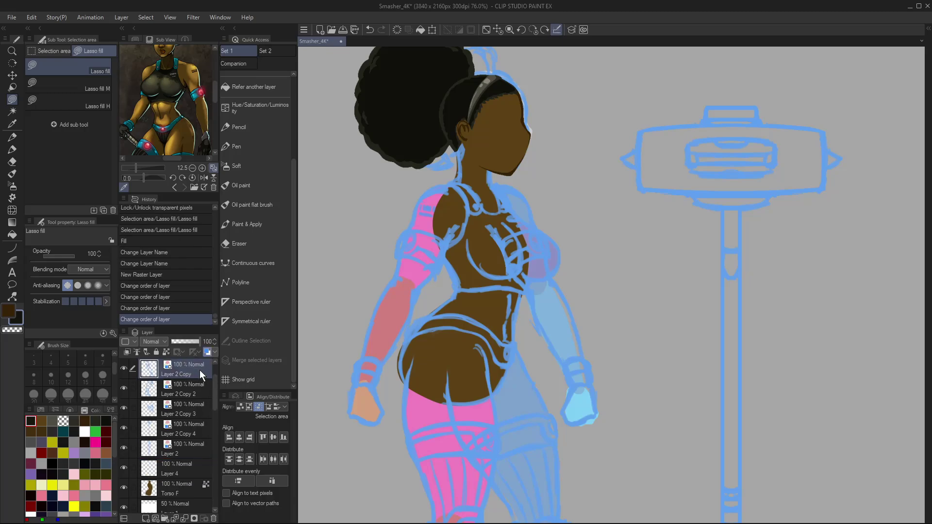
pyautogui.keyDown('shift'); pyautogui.click(201, 441); pyautogui.keyUp('shift')
pyautogui.click(165, 518)
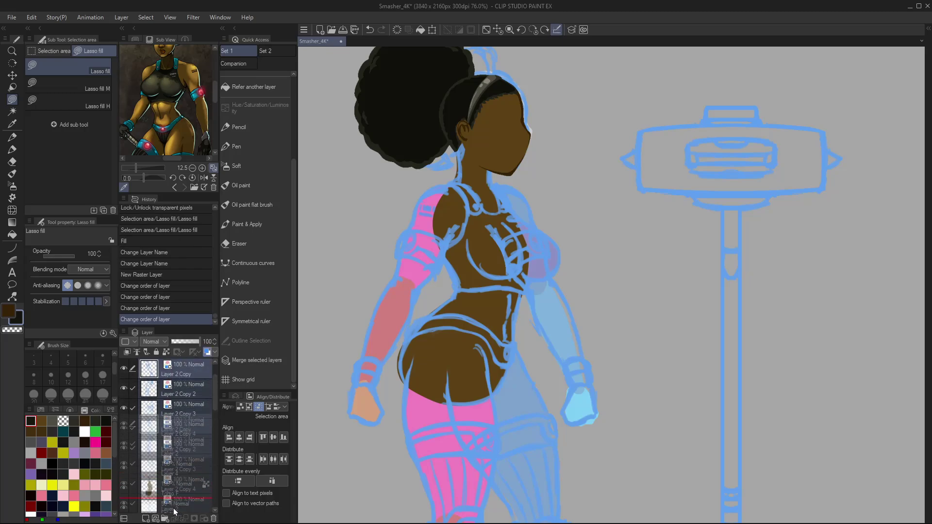
pyautogui.click(142, 368)
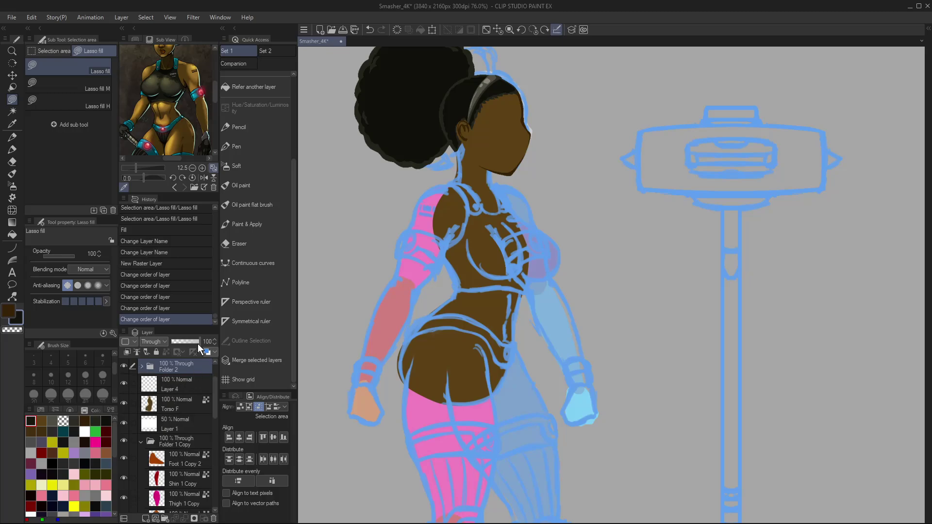
pyautogui.moveTo(197, 344); pyautogui.dragTo(182, 343)
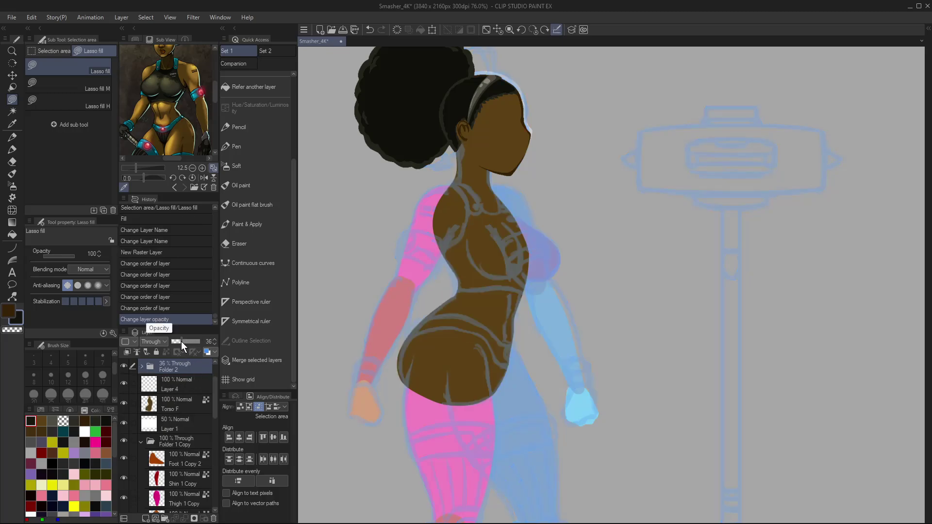
# - Collapse and hide Folder 1 Copy with the coloured limbs, and hide the white Layer 1
pyautogui.click(141, 441)
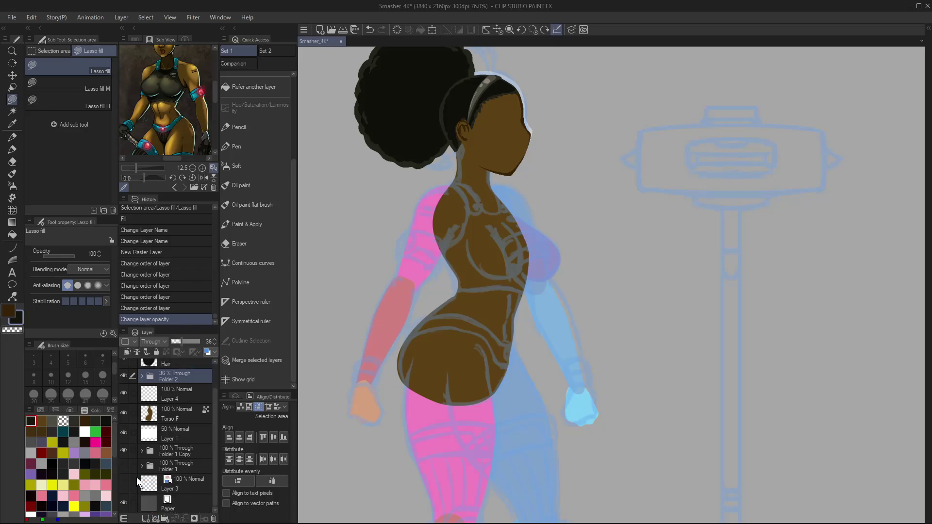
pyautogui.click(123, 451)
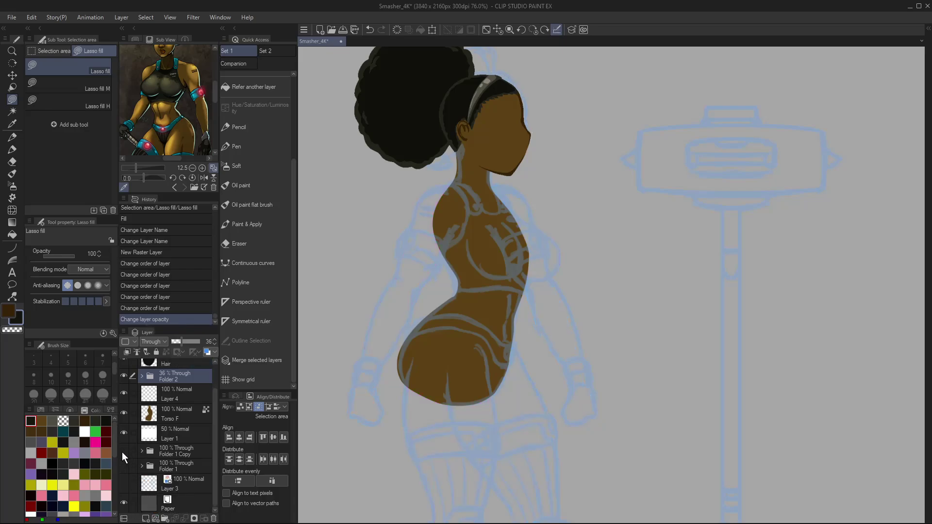
pyautogui.click(123, 502)
pyautogui.click(125, 505)
pyautogui.click(125, 434)
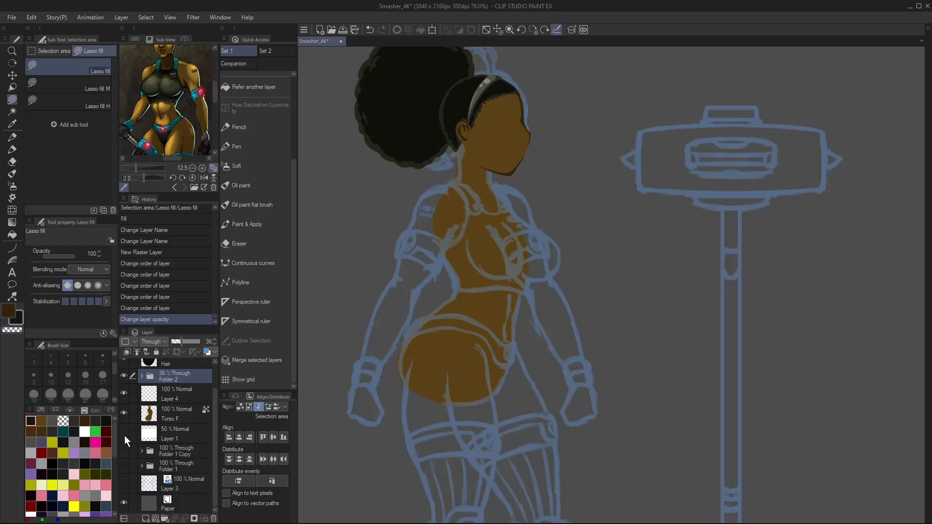
# - Draw the near-black crop top over the torso on Layer 4 with Lasso fill and hide the sketch folder
pyautogui.click(188, 396)
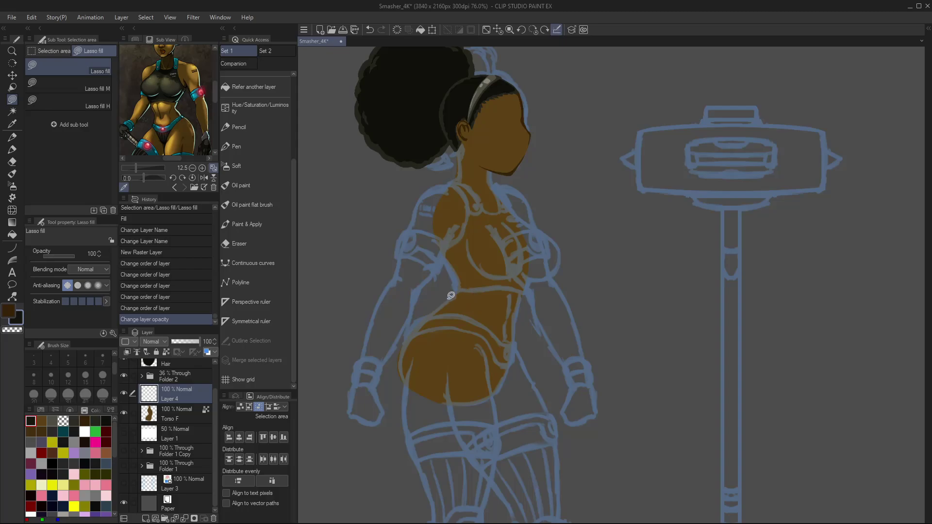
pyautogui.moveTo(457, 292)
pyautogui.mouseDown()
pyautogui.moveTo(524, 292)
pyautogui.moveTo(527, 282)
pyautogui.moveTo(530, 242)
pyautogui.moveTo(500, 192)
pyautogui.moveTo(491, 211)
pyautogui.moveTo(465, 186)
pyautogui.moveTo(447, 188)
pyautogui.moveTo(464, 218)
pyautogui.moveTo(443, 250)
pyautogui.moveTo(459, 291)
pyautogui.mouseUp()
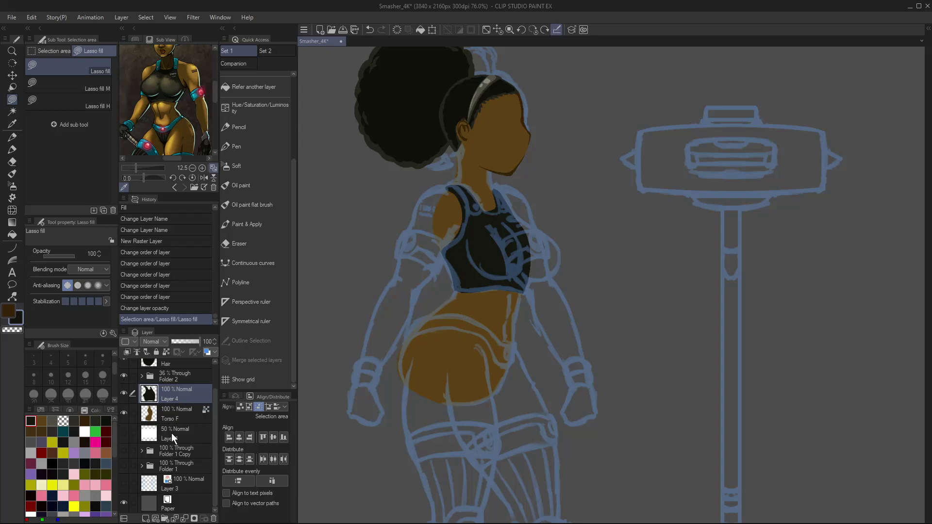
pyautogui.moveTo(217, 424); pyautogui.dragTo(193, 394)
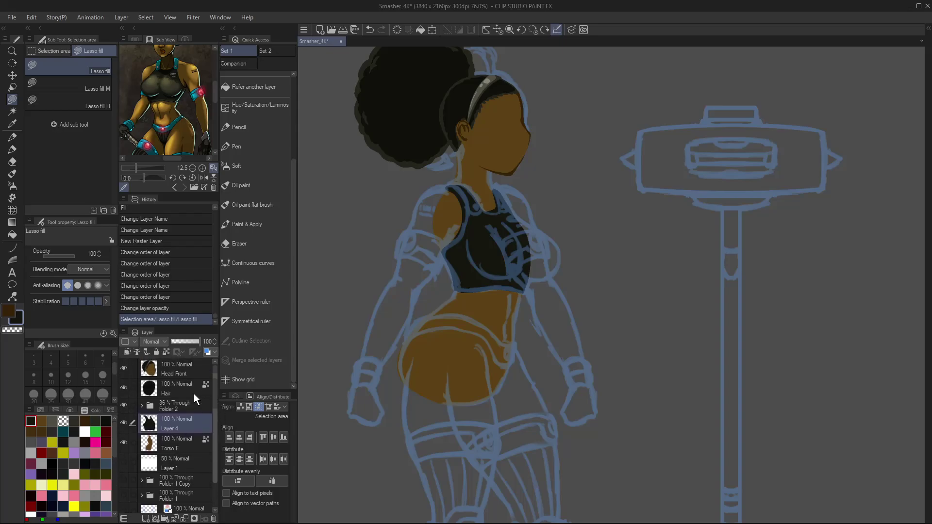
pyautogui.click(123, 405)
# - Extend the crop top's front strap and back shoulder strap to the torso's outline using Lasso fill
pyautogui.hotkey('ctrl', 'alt', 'space')
pyautogui.moveTo(500, 251)
pyautogui.mouseDown()
pyautogui.moveTo(510, 252)
pyautogui.moveTo(516, 277)
pyautogui.mouseUp()
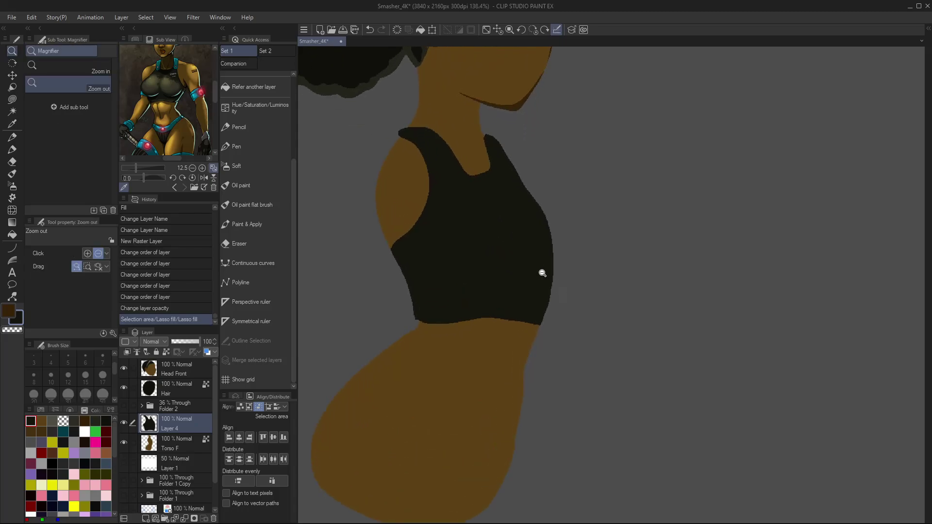
pyautogui.moveTo(487, 230); pyautogui.dragTo(485, 281)
pyautogui.press('m')
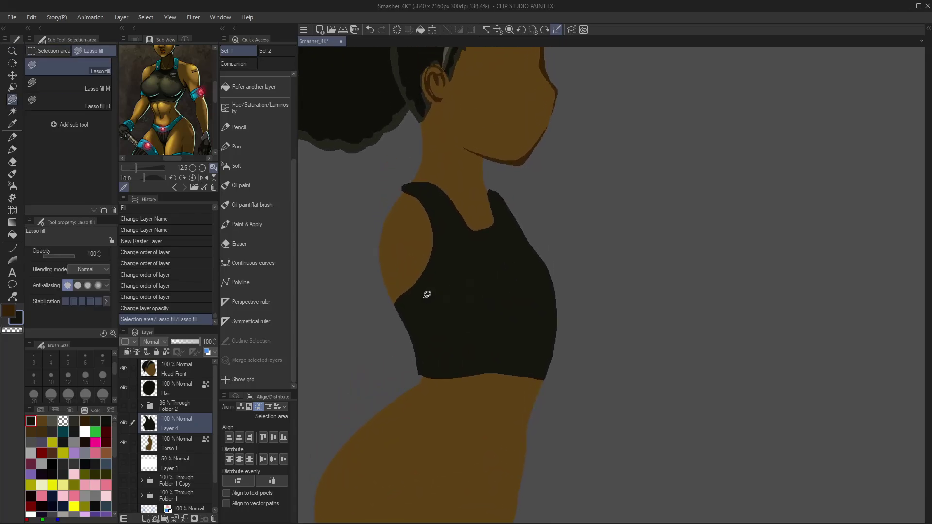
pyautogui.moveTo(485, 183)
pyautogui.mouseDown()
pyautogui.moveTo(500, 191)
pyautogui.moveTo(485, 183)
pyautogui.mouseUp()
pyautogui.moveTo(485, 183); pyautogui.dragTo(510, 201)
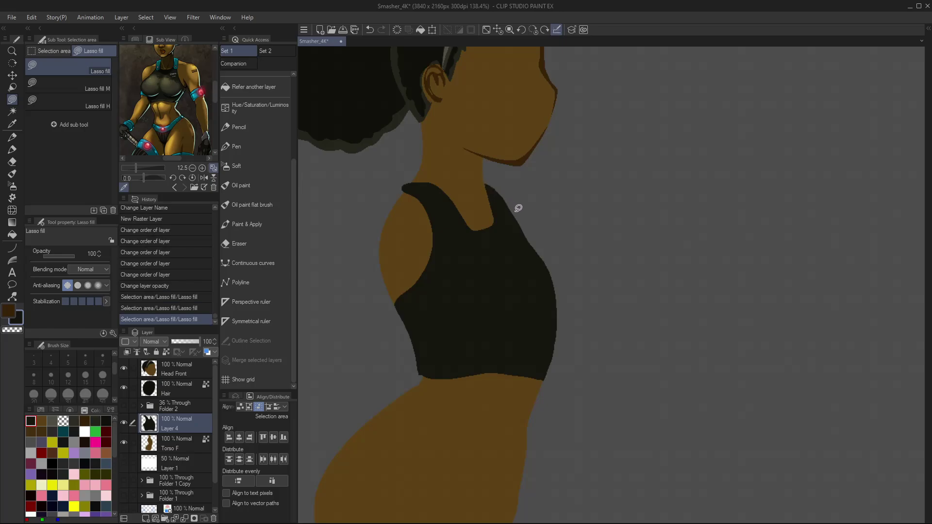
pyautogui.moveTo(413, 180)
pyautogui.mouseDown()
pyautogui.moveTo(392, 206)
pyautogui.moveTo(415, 182)
pyautogui.mouseUp()
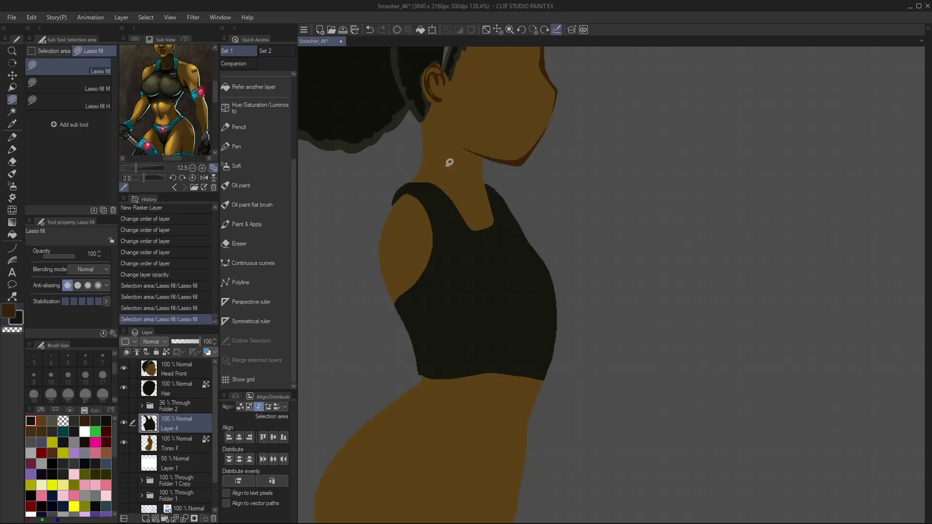
# - Round off the crop top's neckline and trim its shoulder strap using Lasso fill with the transparent colour
pyautogui.press('c')
pyautogui.moveTo(429, 183)
pyautogui.mouseDown()
pyautogui.moveTo(468, 232)
pyautogui.moveTo(496, 224)
pyautogui.moveTo(487, 188)
pyautogui.moveTo(430, 152)
pyautogui.mouseUp()
pyautogui.press('c')
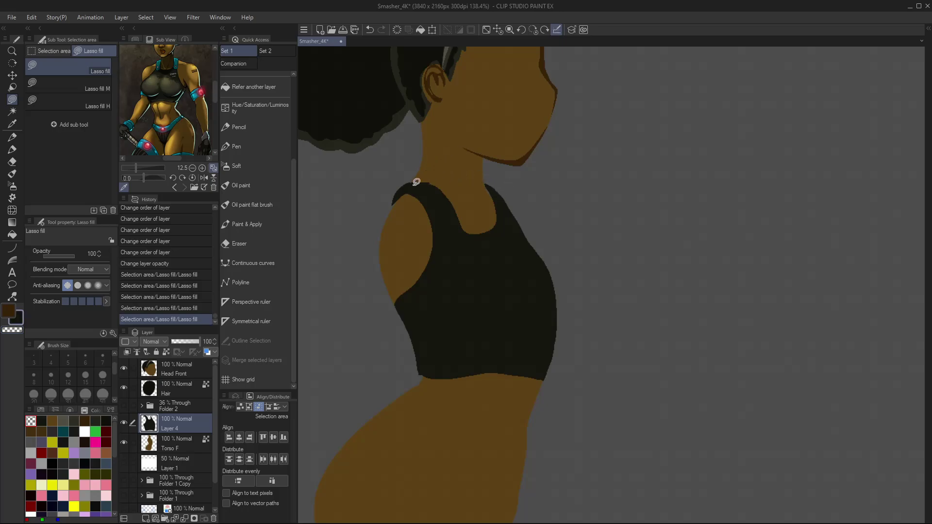
pyautogui.press('c')
pyautogui.moveTo(398, 196)
pyautogui.mouseDown()
pyautogui.moveTo(439, 186)
pyautogui.moveTo(454, 200)
pyautogui.moveTo(401, 229)
pyautogui.mouseUp()
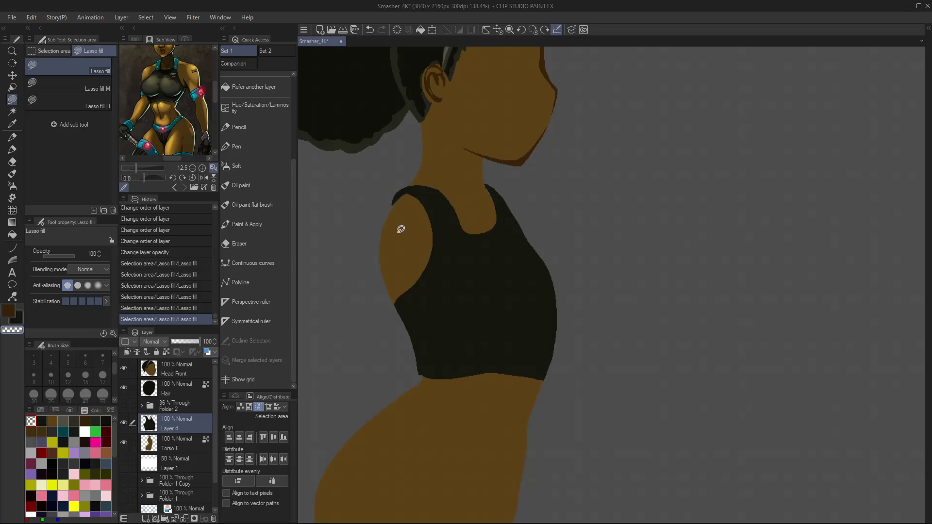
# - Add a raster layer beneath Torso F and Lasso fill the crop top's far-side section on it in near-black
pyautogui.click(186, 458)
pyautogui.hotkey('ctrl', 'shift', 'n')
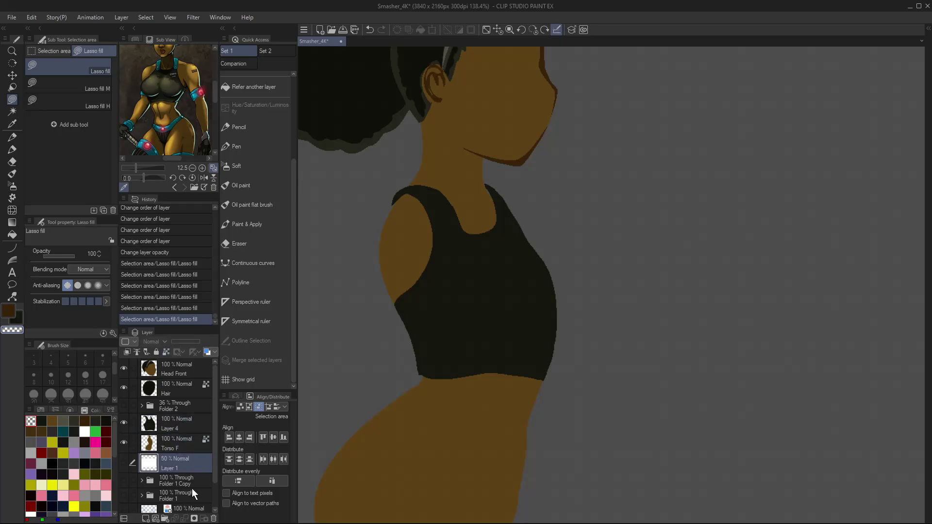
pyautogui.press('c')
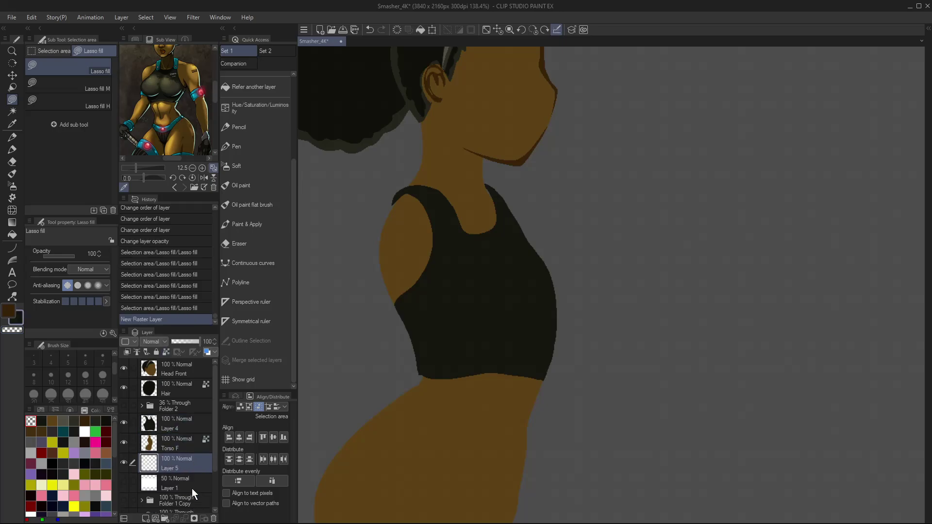
pyautogui.moveTo(490, 204)
pyautogui.mouseDown()
pyautogui.moveTo(484, 184)
pyautogui.moveTo(508, 216)
pyautogui.mouseUp()
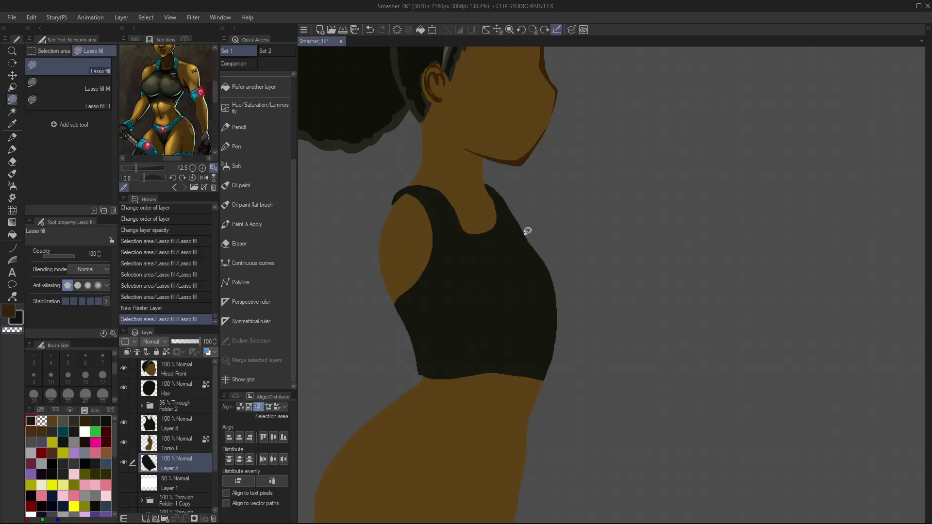
# - Widen the crop top's armhole on Layer 4 using Lasso fill with the transparent colour
pyautogui.click(177, 423)
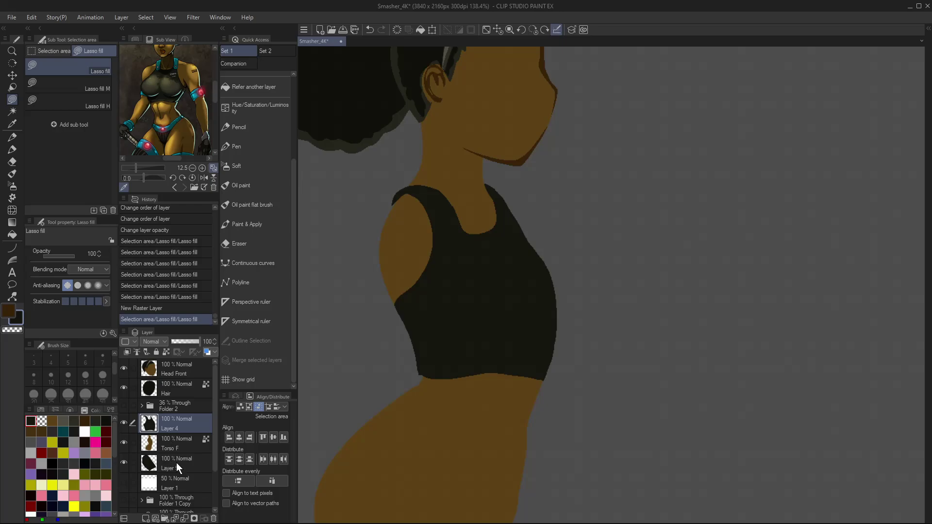
pyautogui.moveTo(176, 462)
pyautogui.mouseDown()
pyautogui.moveTo(179, 435)
pyautogui.moveTo(184, 475)
pyautogui.mouseUp()
pyautogui.click(185, 419)
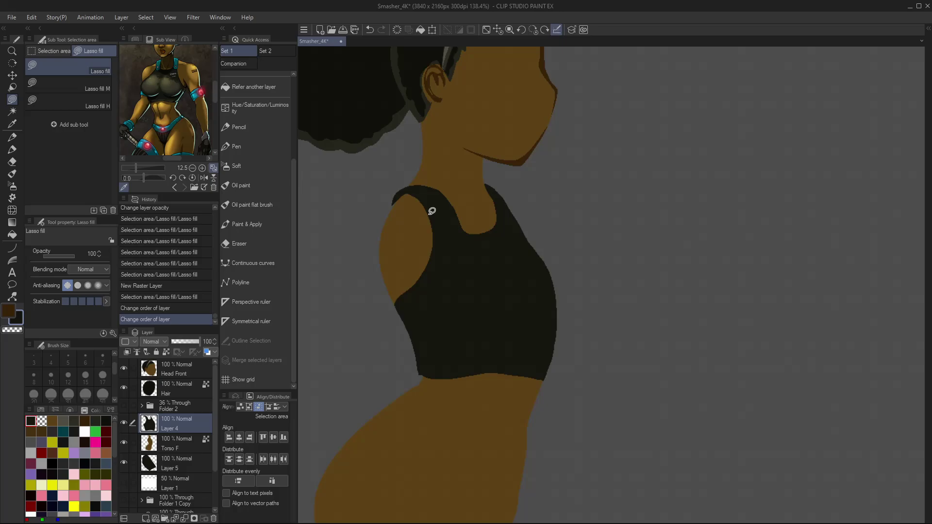
pyautogui.press('u')
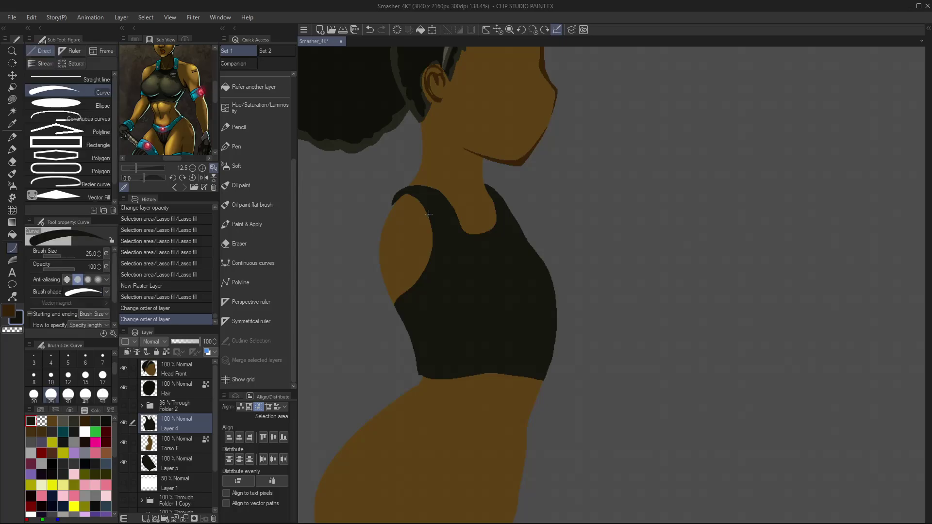
pyautogui.press('l')
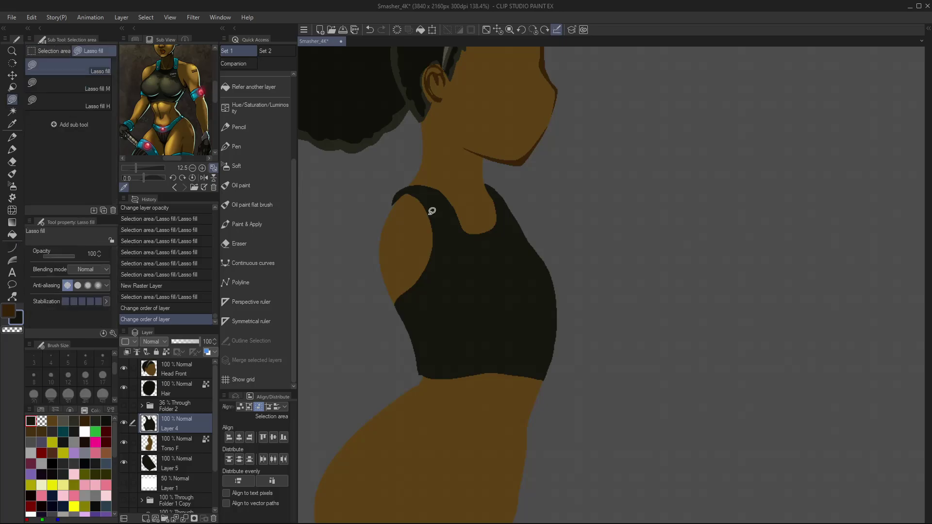
pyautogui.moveTo(392, 204)
pyautogui.mouseDown()
pyautogui.moveTo(426, 199)
pyautogui.moveTo(443, 233)
pyautogui.moveTo(432, 274)
pyautogui.moveTo(401, 306)
pyautogui.moveTo(350, 226)
pyautogui.mouseUp()
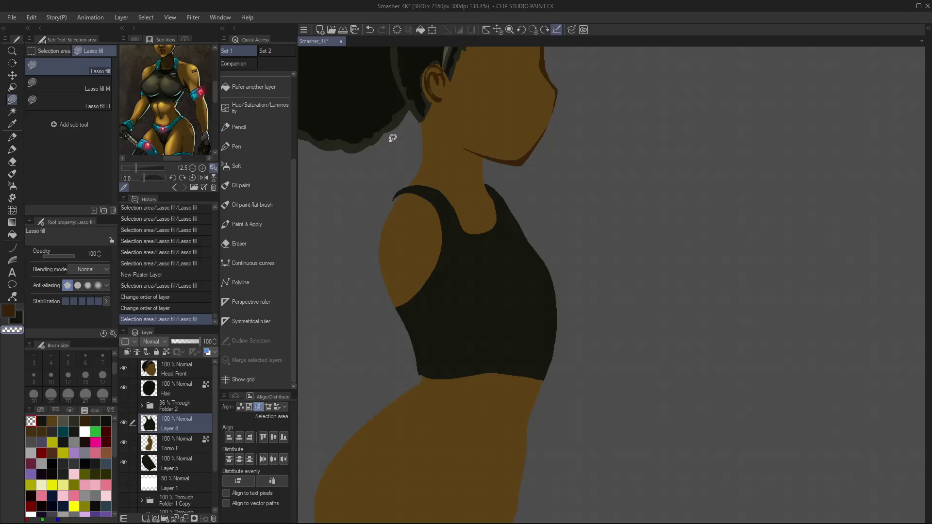
# - Thicken the back end of the crop top's shoulder strap with near-black Lasso fill
pyautogui.hotkey('alt', 'space')
pyautogui.moveTo(423, 194); pyautogui.dragTo(444, 183)
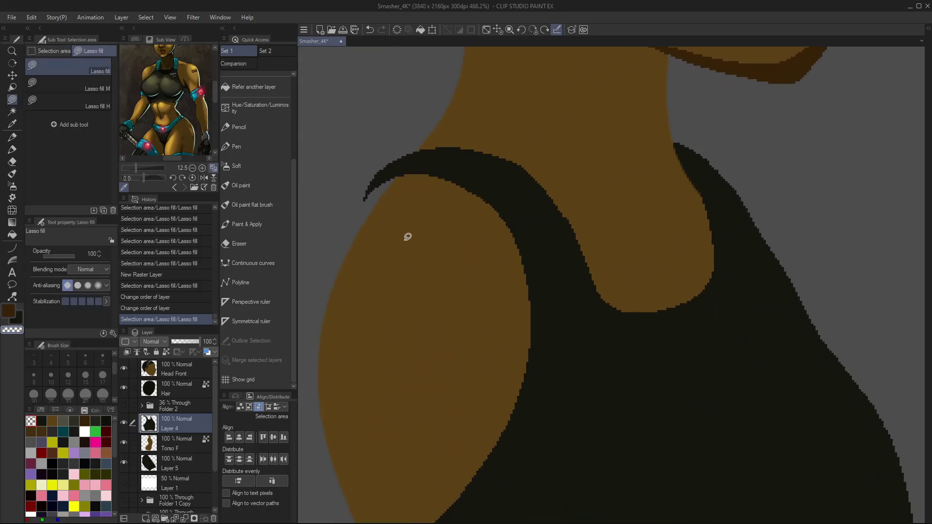
pyautogui.press('x')
pyautogui.moveTo(369, 216)
pyautogui.mouseDown()
pyautogui.moveTo(373, 185)
pyautogui.moveTo(407, 166)
pyautogui.moveTo(379, 200)
pyautogui.moveTo(422, 168)
pyautogui.moveTo(388, 182)
pyautogui.mouseUp()
pyautogui.moveTo(388, 182)
pyautogui.mouseDown()
pyautogui.moveTo(422, 170)
pyautogui.moveTo(369, 214)
pyautogui.moveTo(394, 185)
pyautogui.mouseUp()
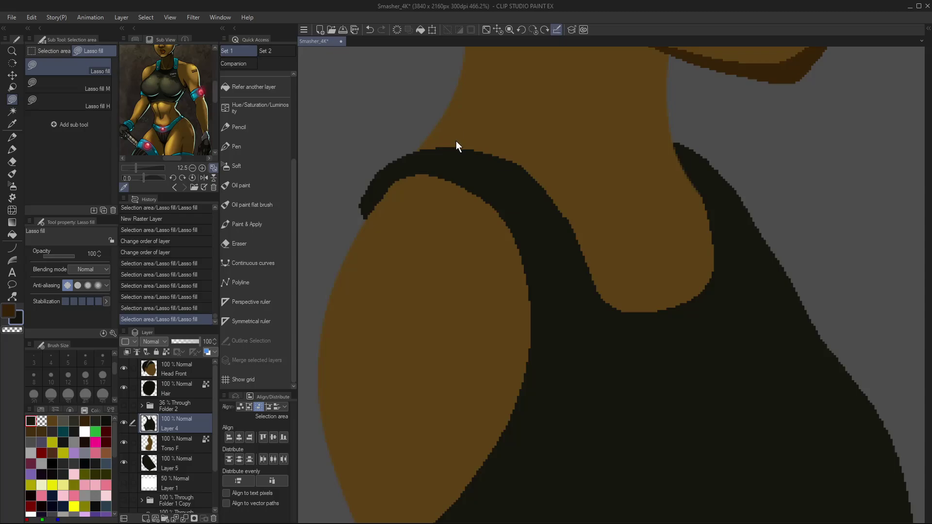
# - Fill in the crop top's scooped neckline with near-black Lasso fill so it closes high at the neck
pyautogui.hotkey('ctrl', '0')
pyautogui.hotkey('alt', 'space')
pyautogui.moveTo(492, 190); pyautogui.dragTo(528, 180)
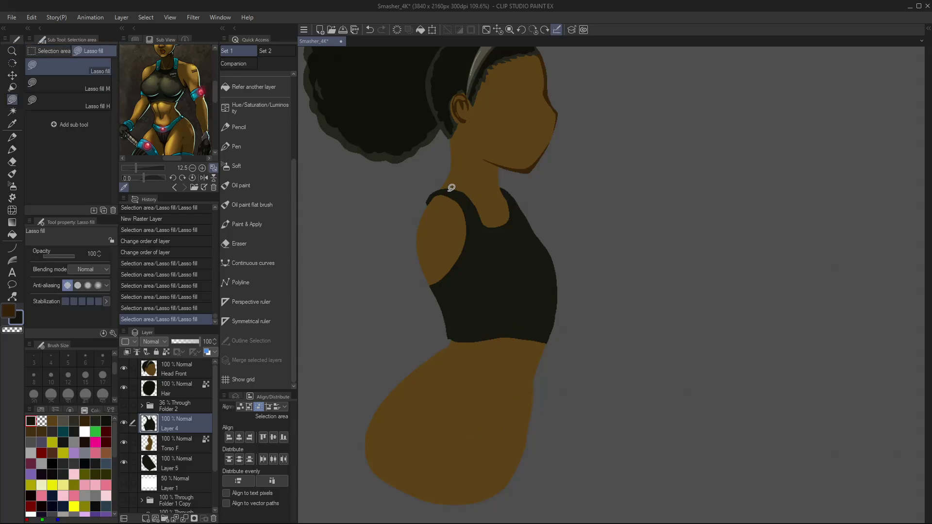
pyautogui.moveTo(440, 269); pyautogui.dragTo(507, 361)
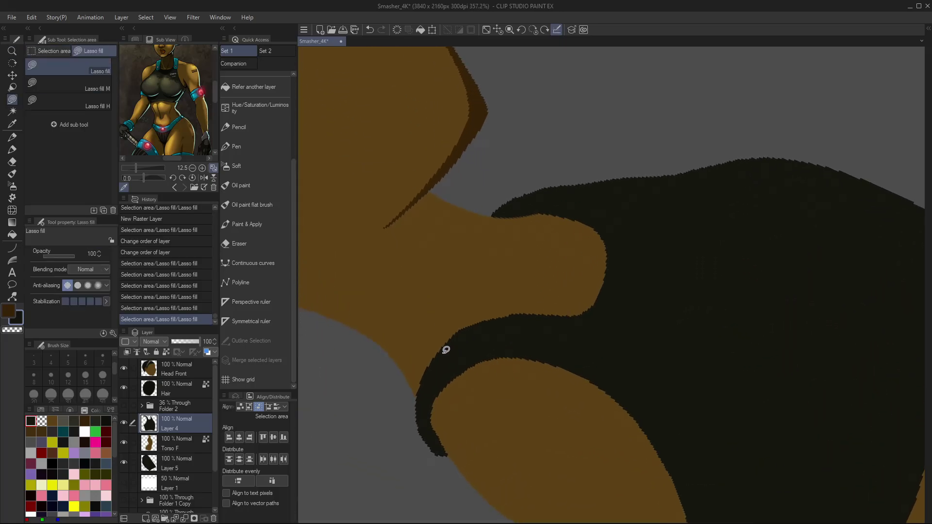
pyautogui.moveTo(436, 360); pyautogui.dragTo(482, 244)
pyautogui.moveTo(631, 222)
pyautogui.mouseDown()
pyautogui.moveTo(640, 317)
pyautogui.moveTo(522, 340)
pyautogui.mouseUp()
pyautogui.moveTo(508, 233)
pyautogui.mouseDown()
pyautogui.moveTo(493, 215)
pyautogui.moveTo(486, 241)
pyautogui.mouseUp()
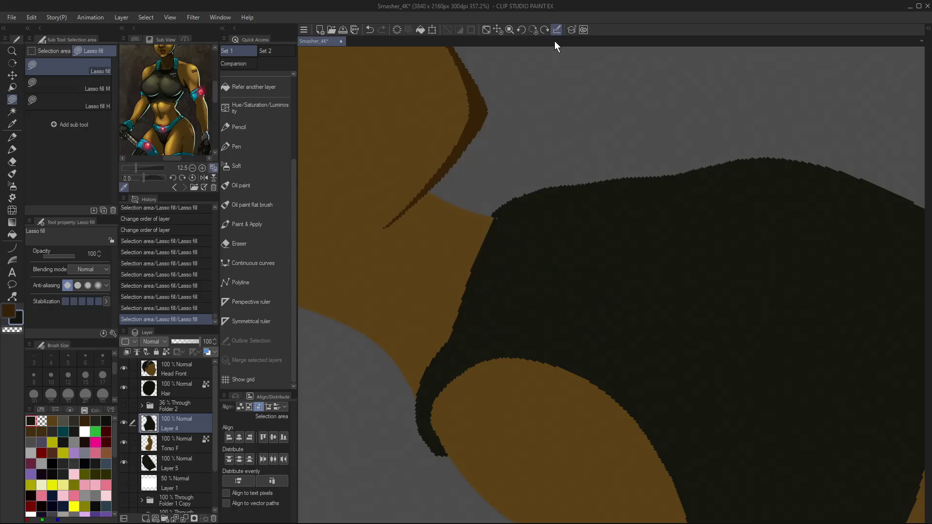
pyautogui.click(534, 29)
pyautogui.click(538, 29)
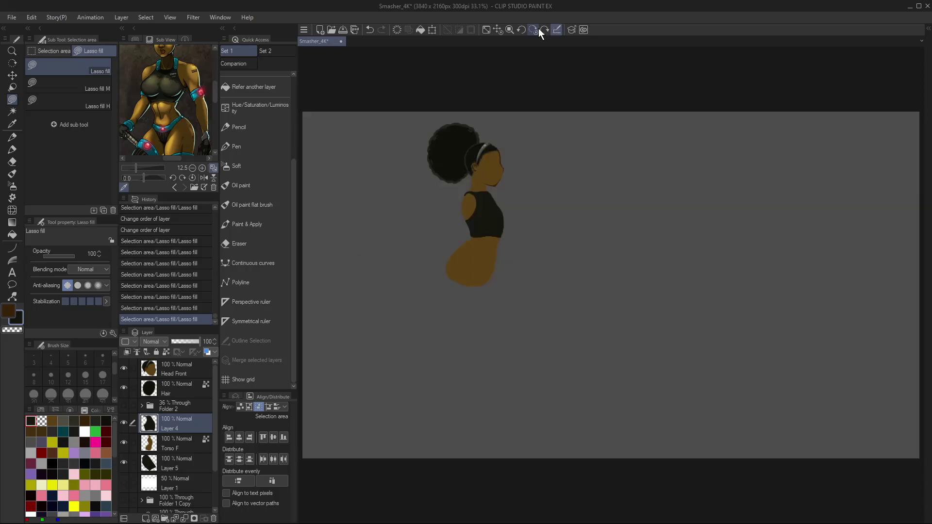
# - Show and expand Folder 1 Copy, and hide Layer 4, Torso F and Layer 5
pyautogui.press('/')
pyautogui.click(476, 188)
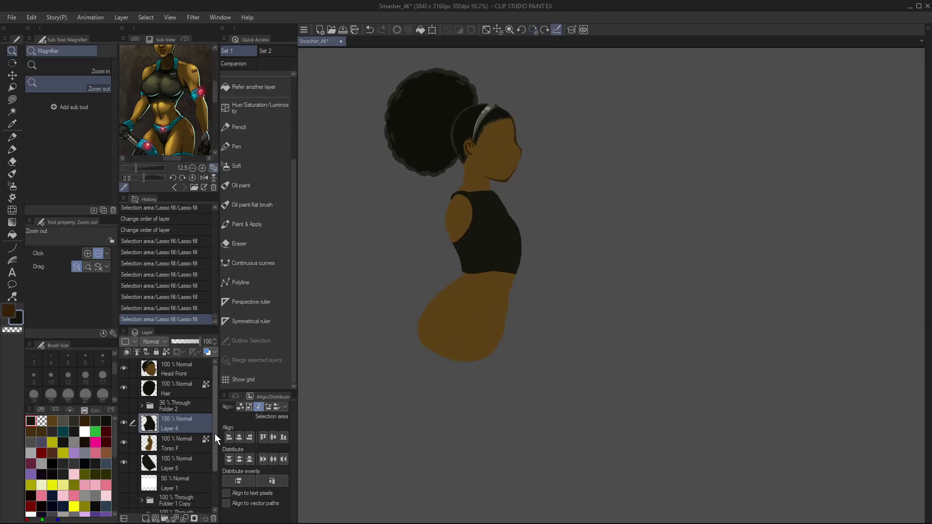
pyautogui.scroll(-1, 216, 407)
pyautogui.scroll(-2, 216, 418)
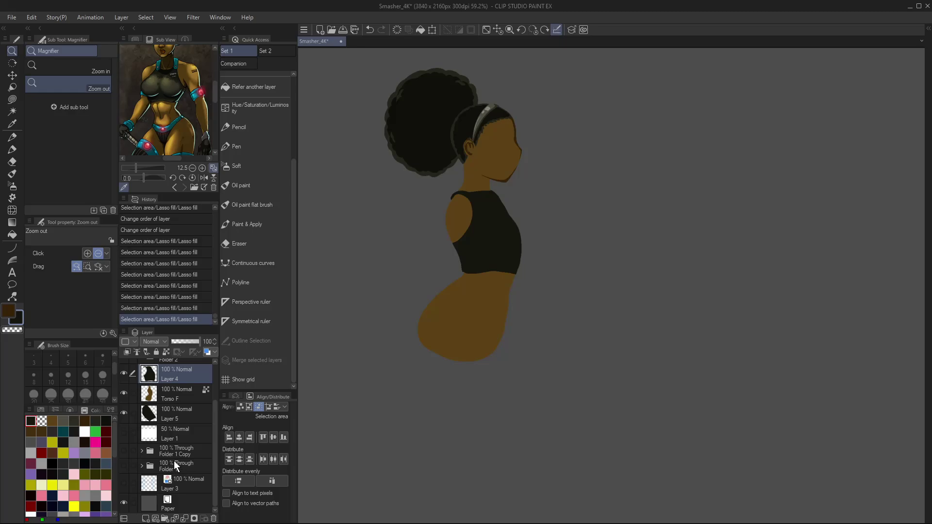
pyautogui.click(124, 452)
pyautogui.click(141, 450)
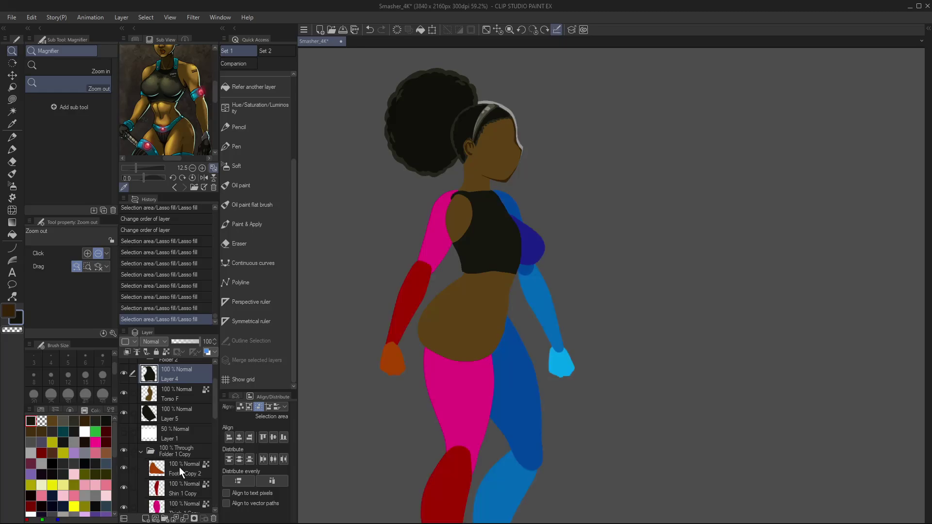
pyautogui.press('o')
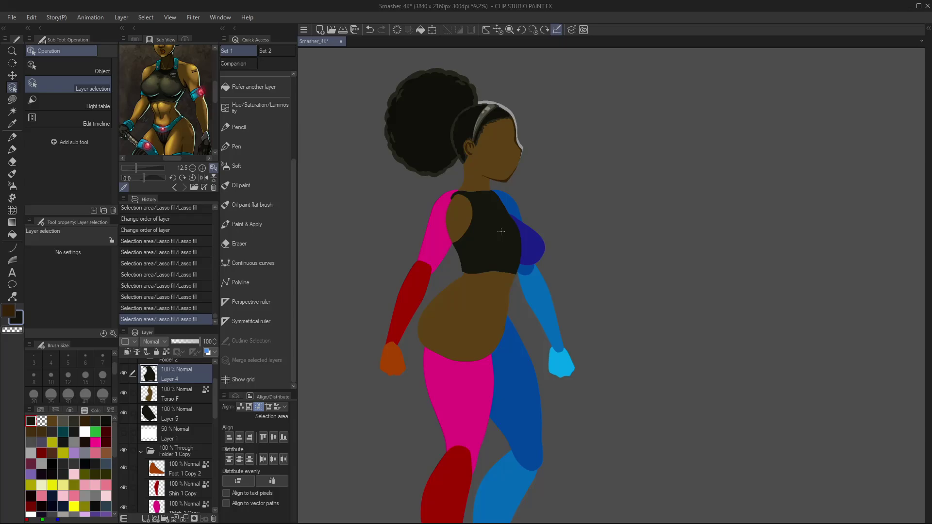
pyautogui.click(124, 373)
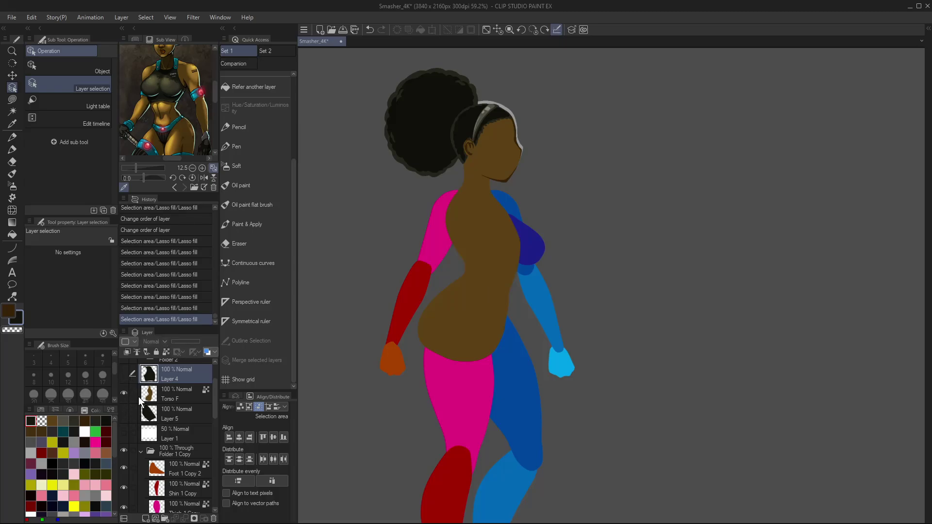
pyautogui.click(123, 394)
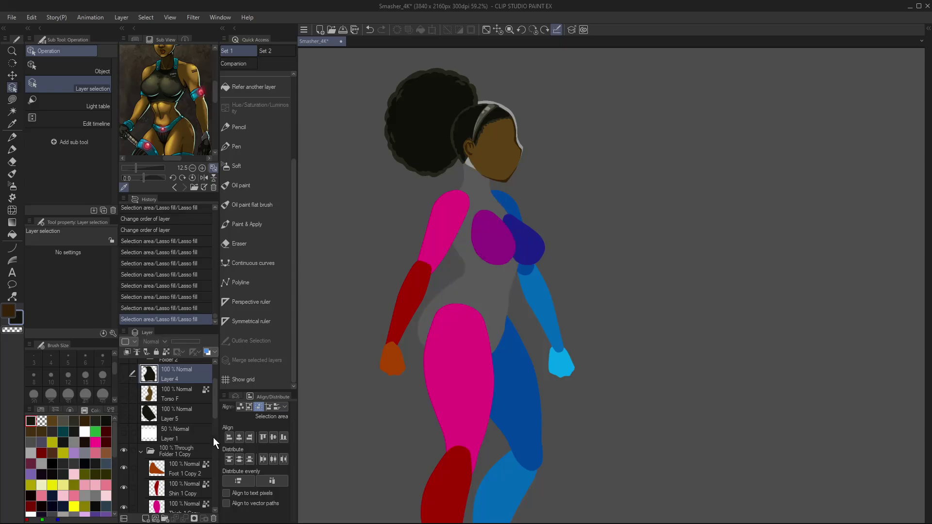
# - Copy the purple Breast front Copy layer and paste it directly above Layer 4
pyautogui.click(492, 238)
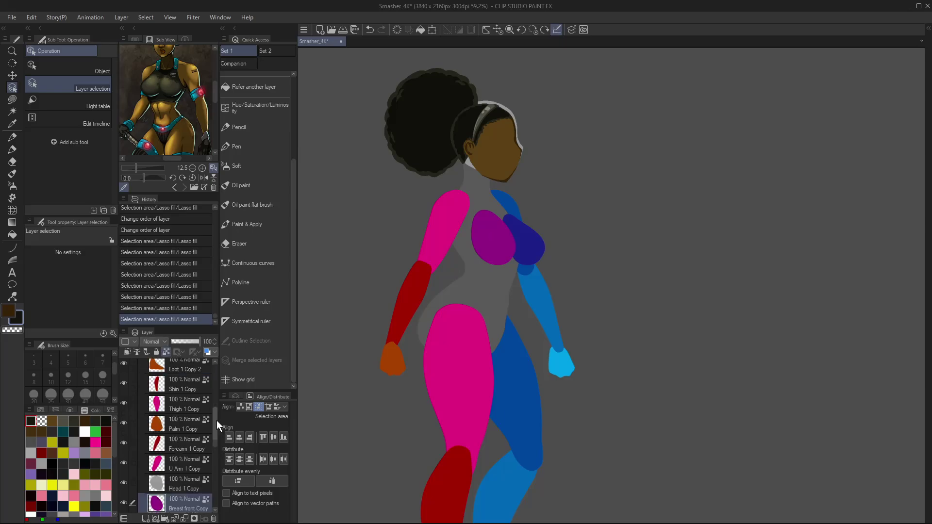
pyautogui.moveTo(216, 420); pyautogui.dragTo(220, 368)
pyautogui.click(174, 428)
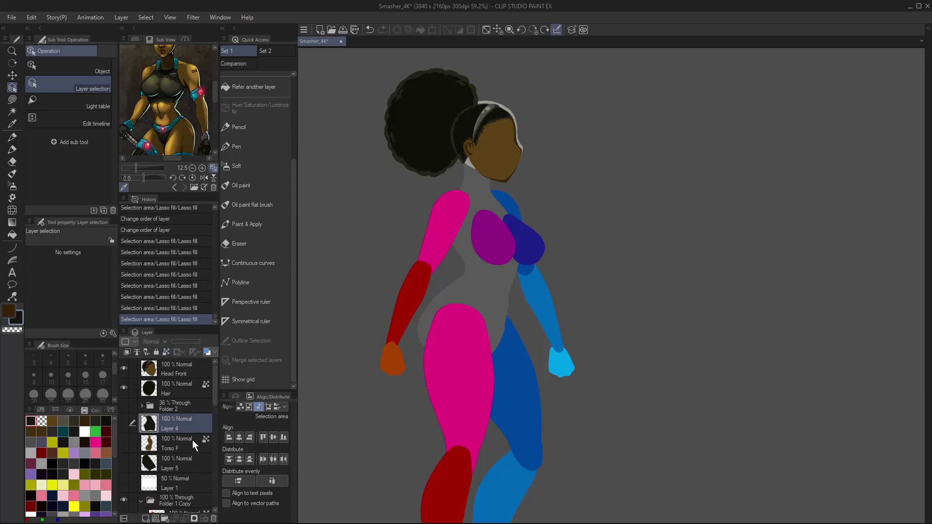
pyautogui.hotkey('ctrl', 'v')
# - Copy the dark blue Breast side Copy layer and paste it between the pasted front breast layer and Layer 4
pyautogui.moveTo(214, 413); pyautogui.dragTo(218, 493)
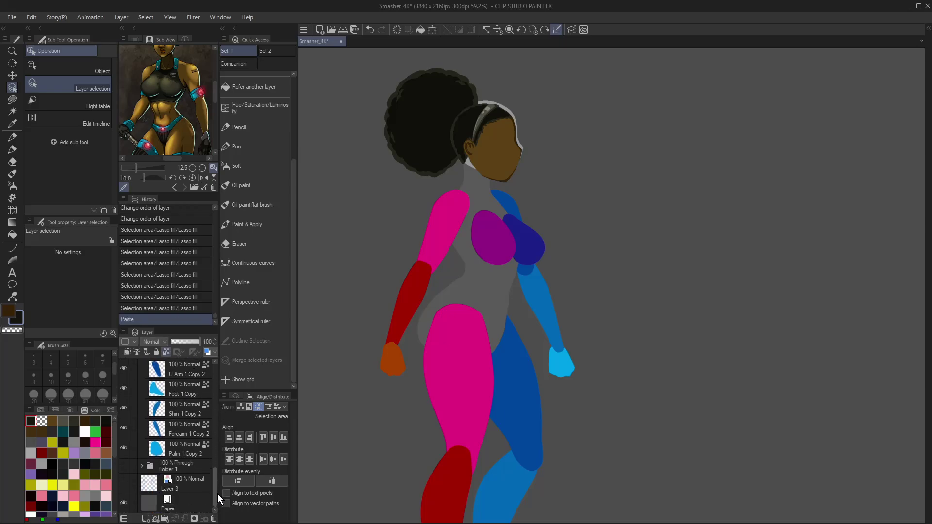
pyautogui.click(479, 263)
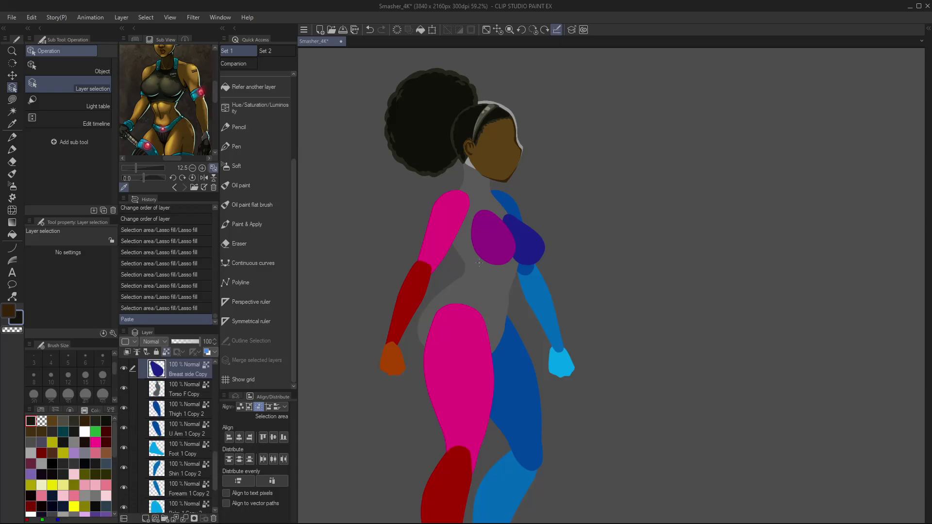
pyautogui.moveTo(213, 444); pyautogui.dragTo(219, 363)
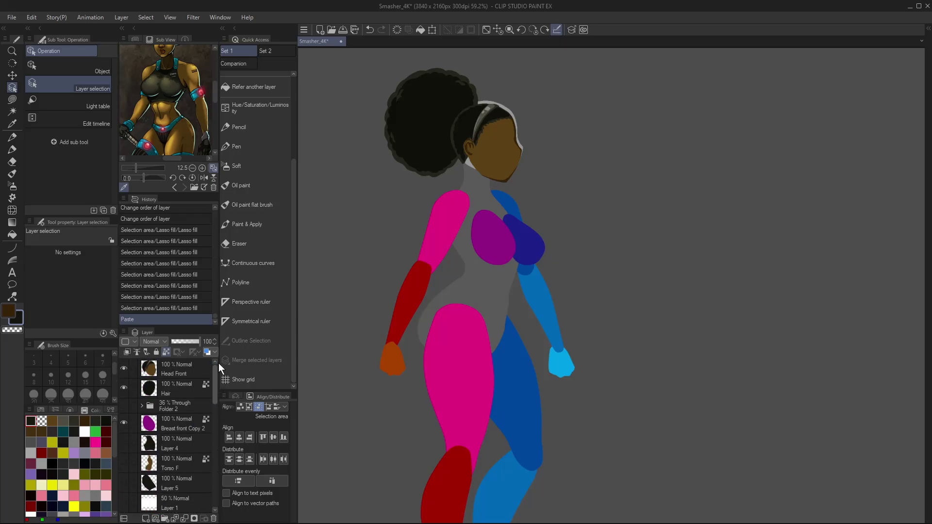
pyautogui.click(185, 445)
pyautogui.hotkey('ctrl', 'v')
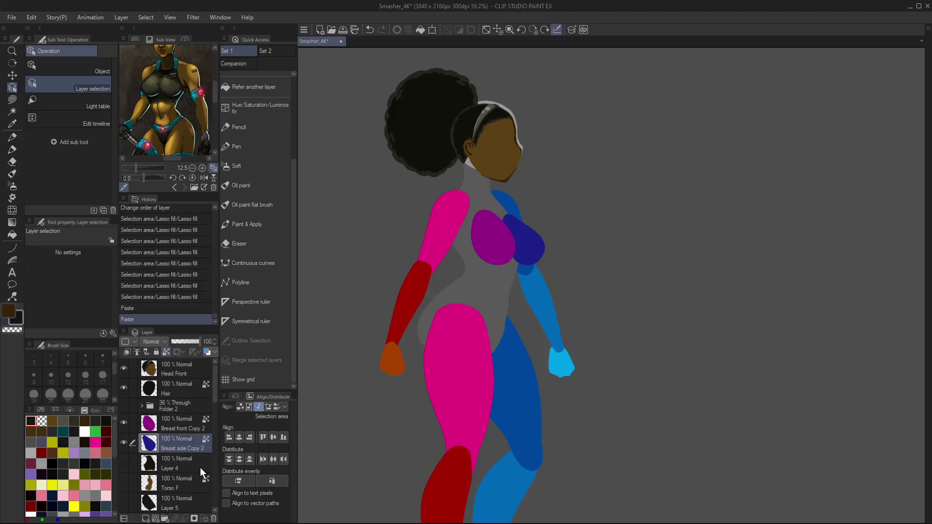
# - Fill the pasted front and side breast shapes with the crop top's near-black
pyautogui.click(187, 422)
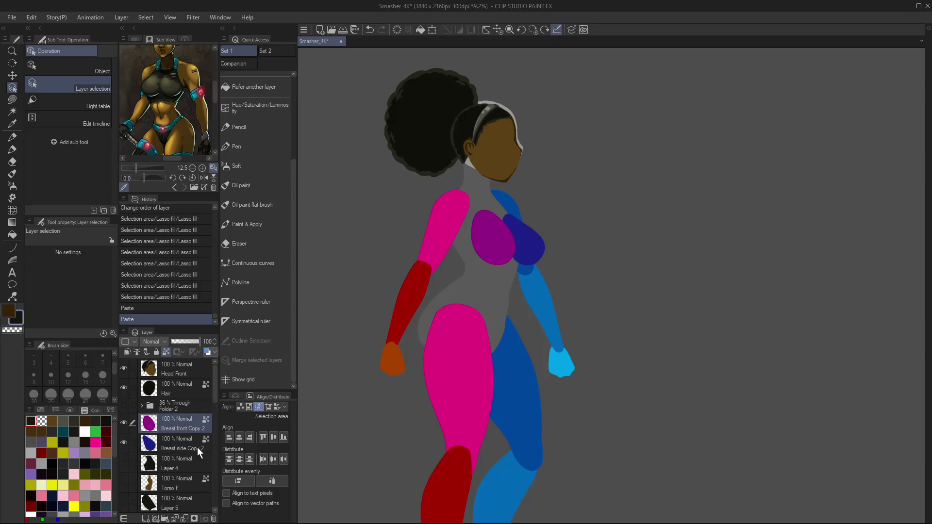
pyautogui.hotkey('alt', 'BackSpace')
pyautogui.click(183, 449)
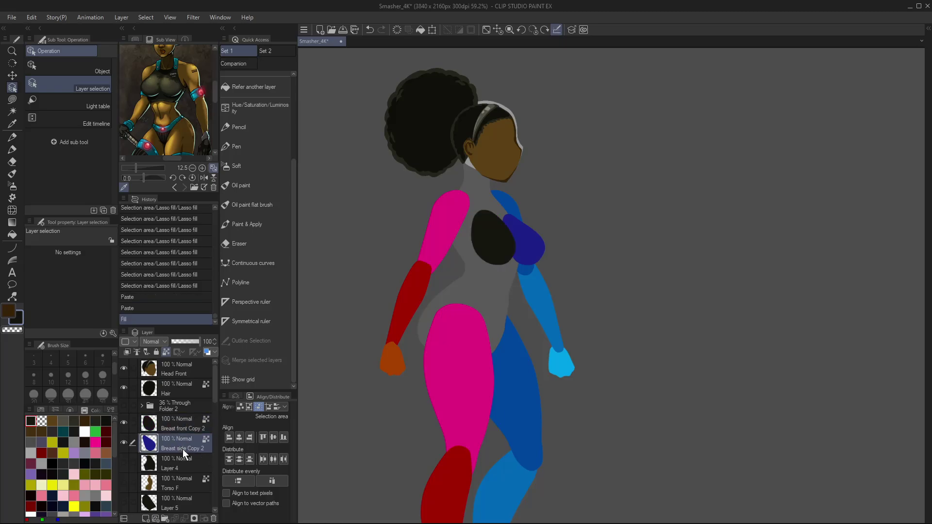
pyautogui.hotkey('alt', 'BackSpace')
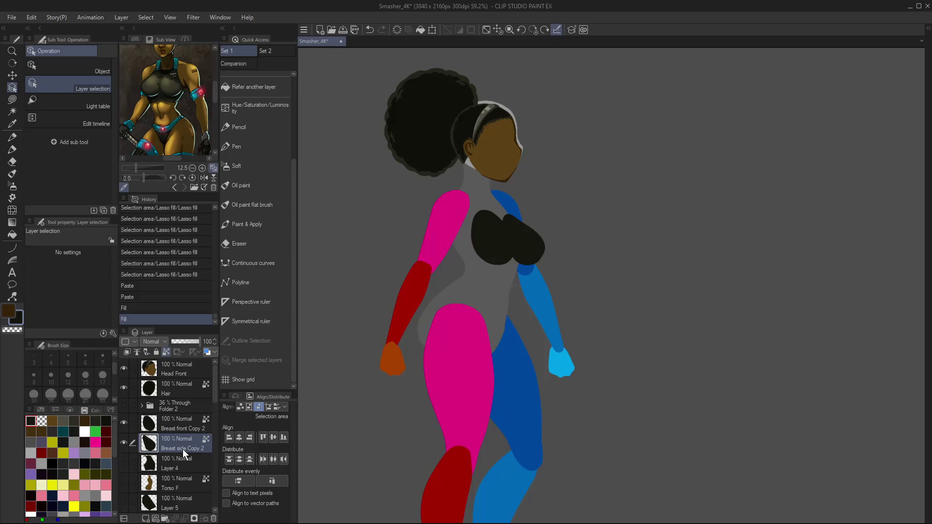
# - Show Layer 4 and turn on the blue layer colour for both pasted breast layers
pyautogui.click(123, 463)
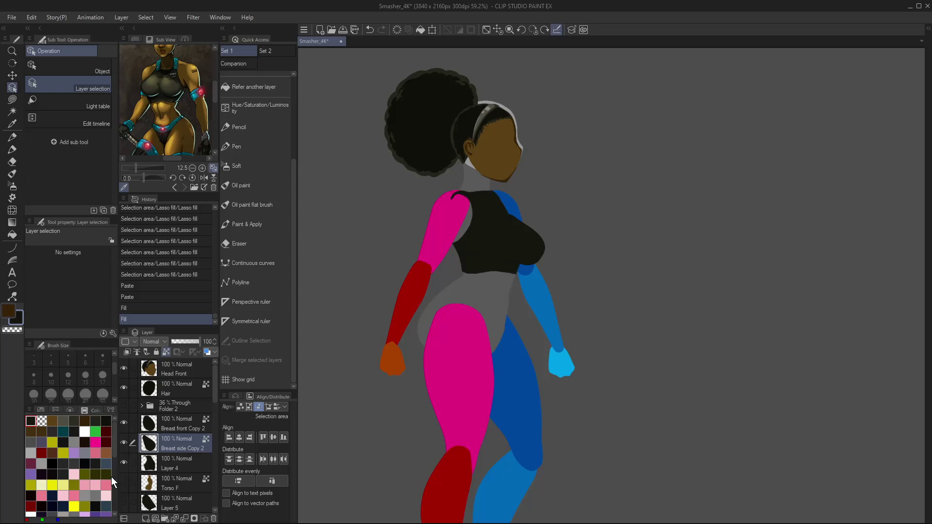
pyautogui.keyDown('ctrl'); pyautogui.click(187, 425); pyautogui.keyUp('ctrl')
pyautogui.hotkey('ctrl', 'shift', 'l')
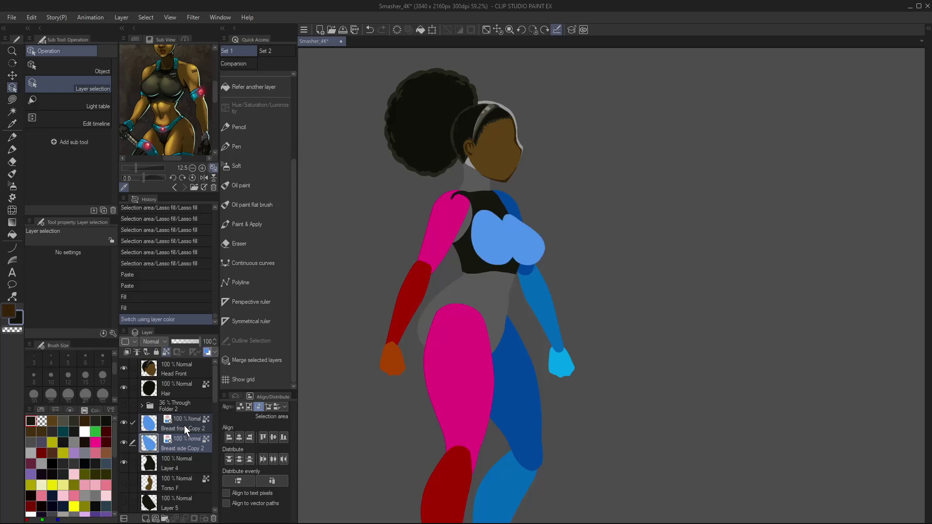
# - Make Layer 4 the active layer and hide Folder 1 Copy with the coloured limbs
pyautogui.click(174, 459)
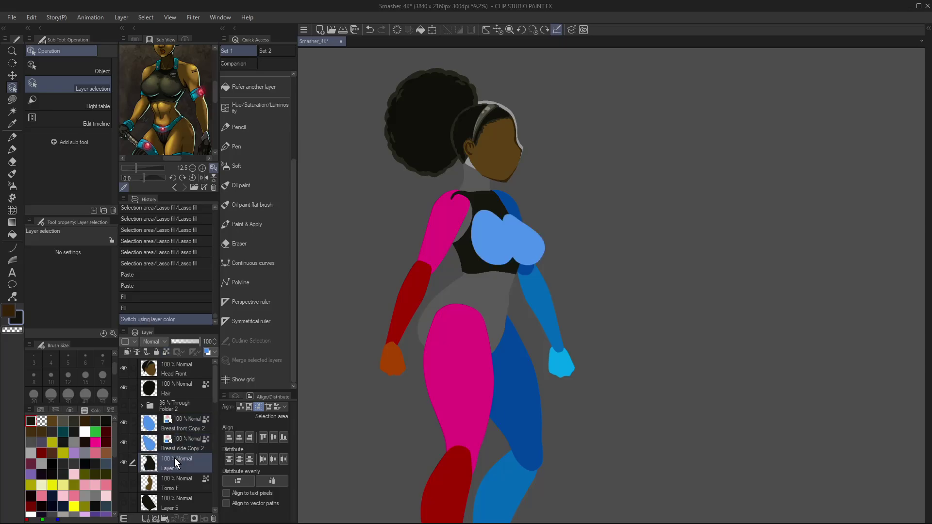
pyautogui.press('/')
pyautogui.scroll(5, 504, 276)
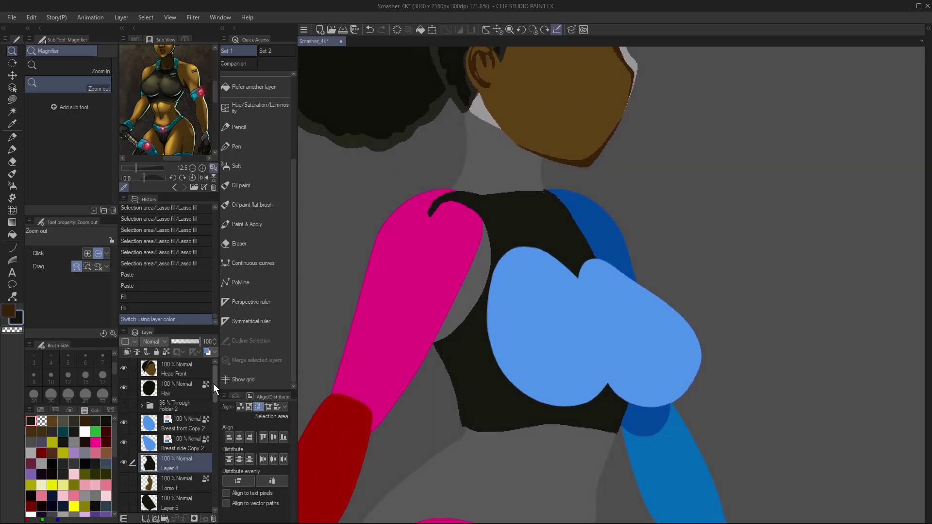
pyautogui.moveTo(213, 384); pyautogui.dragTo(217, 416)
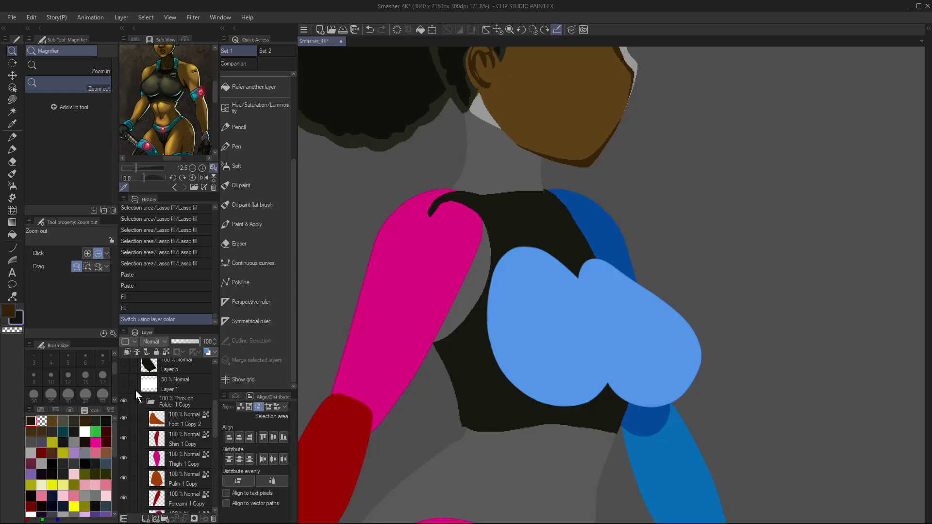
pyautogui.click(124, 402)
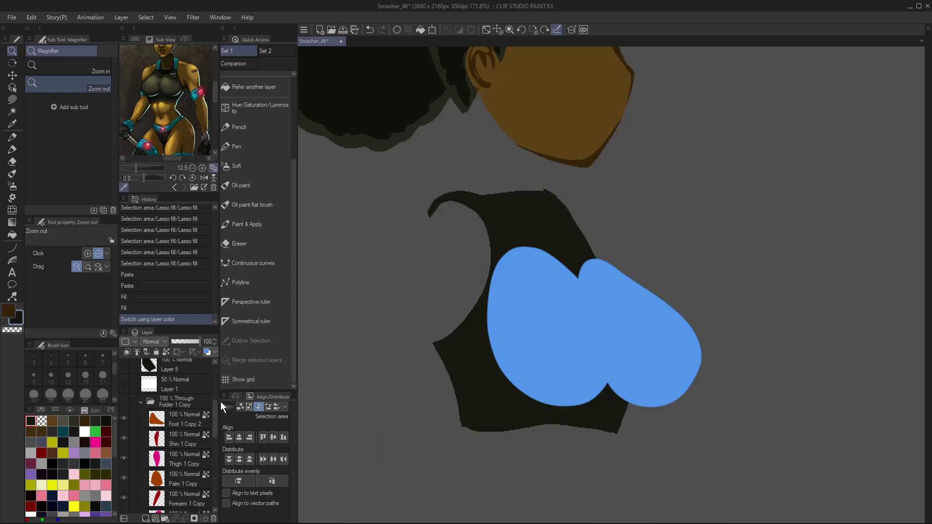
# - Show the Torso F layer and cut a scooped neckline out of the crop top on Layer 4 with transparent Lasso fill
pyautogui.moveTo(217, 401); pyautogui.dragTo(216, 377)
pyautogui.click(124, 461)
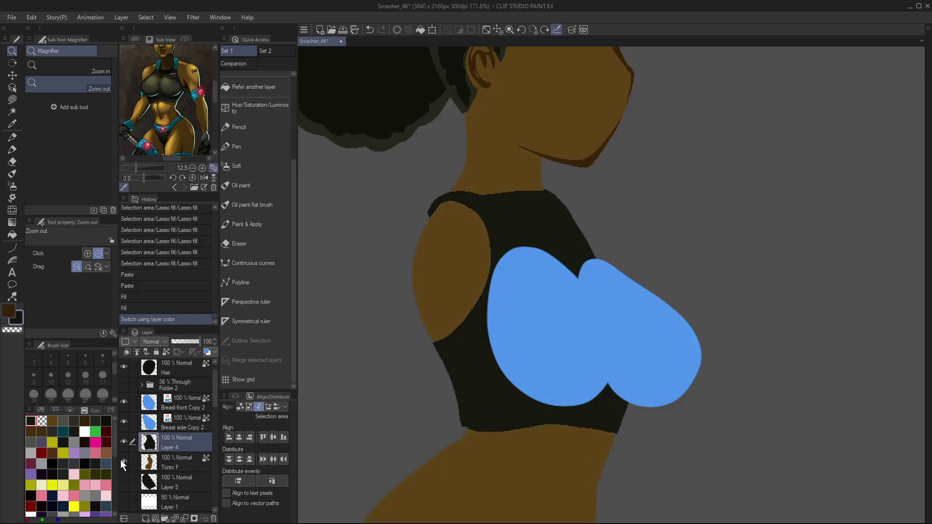
pyautogui.press('m')
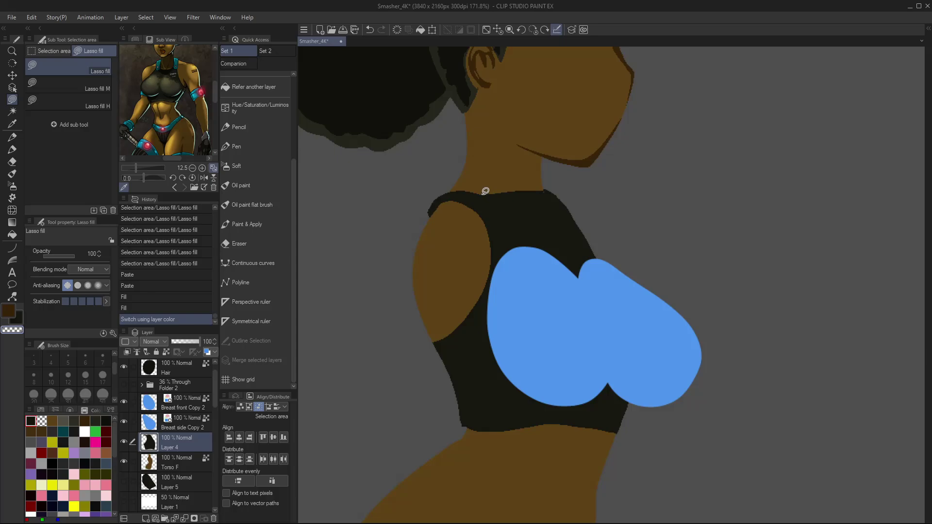
pyautogui.moveTo(478, 193)
pyautogui.mouseDown()
pyautogui.moveTo(545, 245)
pyautogui.moveTo(556, 237)
pyautogui.moveTo(546, 189)
pyautogui.mouseUp()
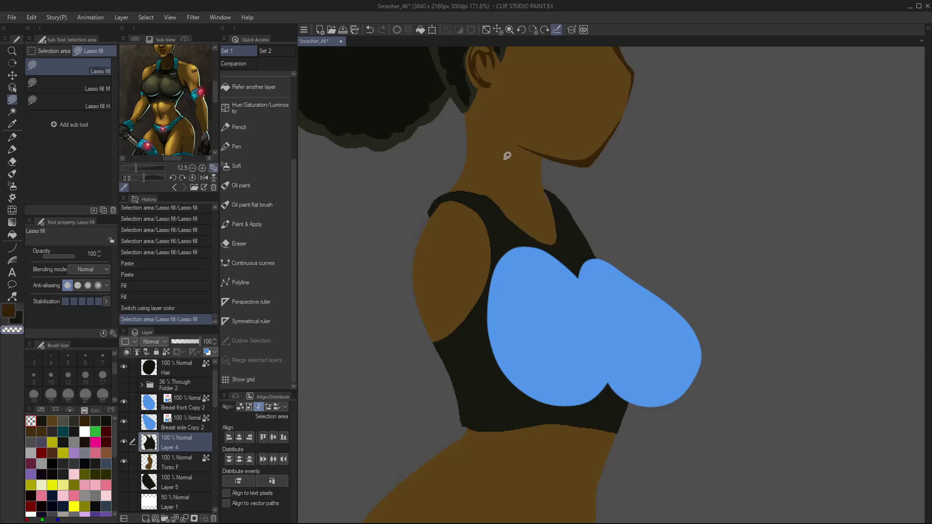
pyautogui.hotkey('ctrl', 'z')
pyautogui.moveTo(480, 196)
pyautogui.mouseDown()
pyautogui.moveTo(521, 235)
pyautogui.moveTo(562, 235)
pyautogui.moveTo(518, 175)
pyautogui.moveTo(566, 224)
pyautogui.moveTo(555, 236)
pyautogui.moveTo(515, 234)
pyautogui.moveTo(466, 188)
pyautogui.moveTo(535, 160)
pyautogui.moveTo(612, 389)
pyautogui.moveTo(593, 410)
pyautogui.moveTo(535, 327)
pyautogui.moveTo(548, 307)
pyautogui.moveTo(505, 308)
pyautogui.mouseUp()
pyautogui.hotkey('ctrl', 'z')
# - Show Layer 5, erase its excess beyond the front strap with Lasso fill, and fill the gap along the strap's inner edge near-black
pyautogui.click(180, 480)
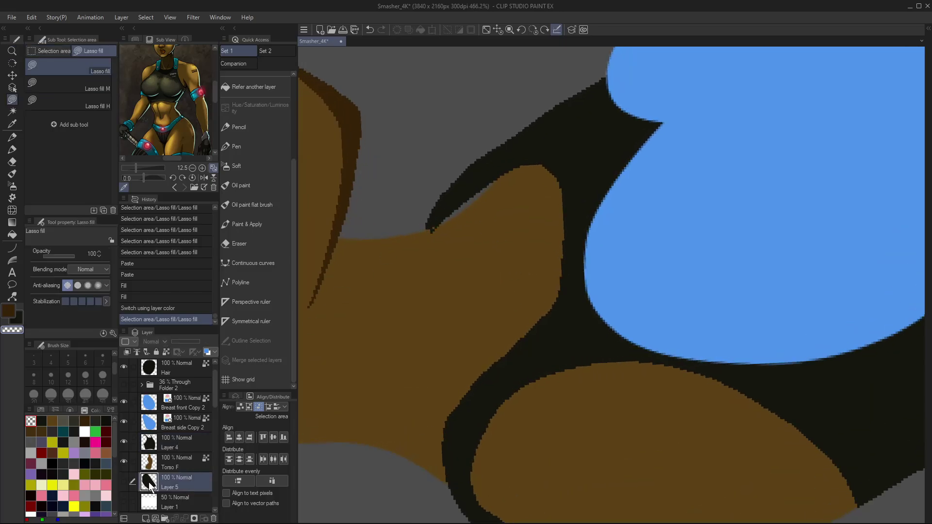
pyautogui.click(124, 481)
pyautogui.moveTo(481, 184)
pyautogui.mouseDown()
pyautogui.moveTo(483, 194)
pyautogui.moveTo(567, 151)
pyautogui.mouseUp()
pyautogui.press('c')
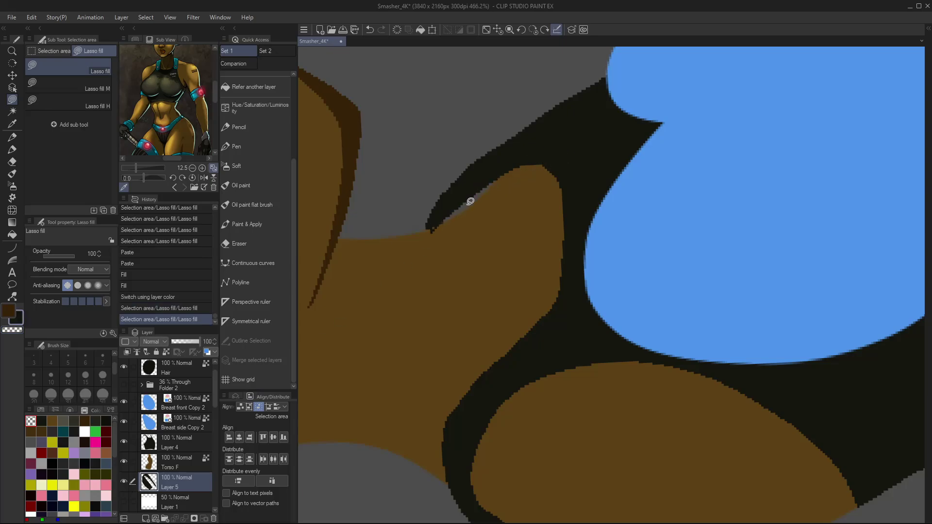
pyautogui.moveTo(466, 189)
pyautogui.mouseDown()
pyautogui.moveTo(572, 158)
pyautogui.moveTo(452, 218)
pyautogui.mouseUp()
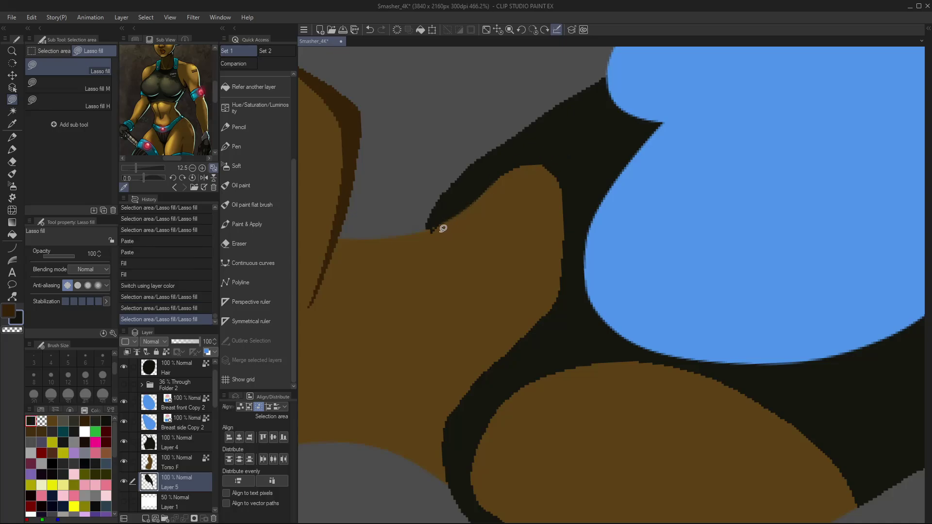
# - Trim the tip of the front strap on Layer 4 where it meets the neck with transparent Lasso fill
pyautogui.click(173, 436)
pyautogui.press('c')
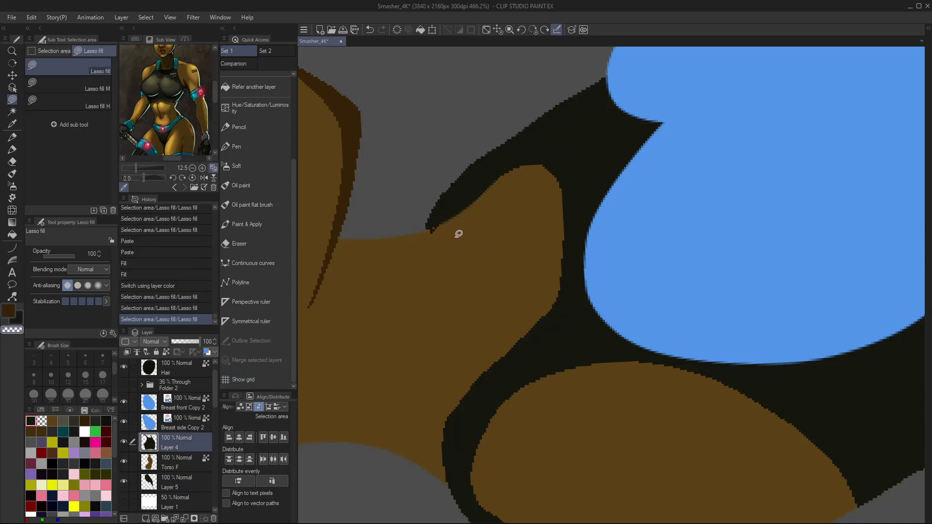
pyautogui.moveTo(454, 229); pyautogui.dragTo(430, 229)
pyautogui.click(533, 29)
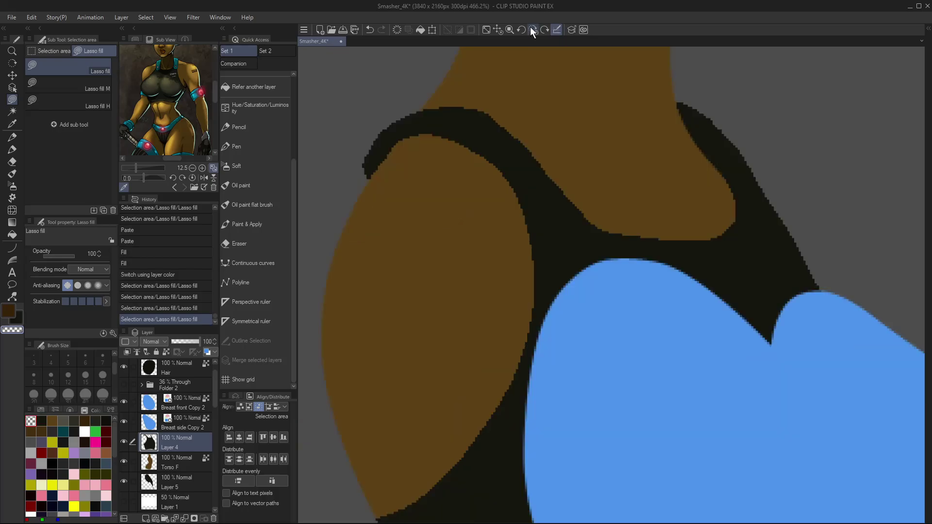
pyautogui.click(533, 29)
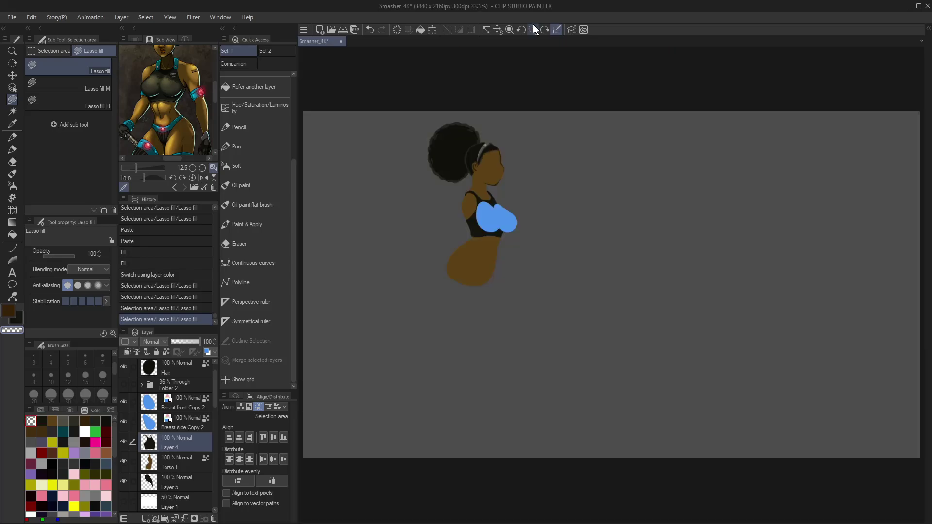
# - Turn off the blue layer colour for Breast front Copy 2 and Breast side Copy 2
pyautogui.press('/')
pyautogui.moveTo(498, 227); pyautogui.dragTo(523, 195)
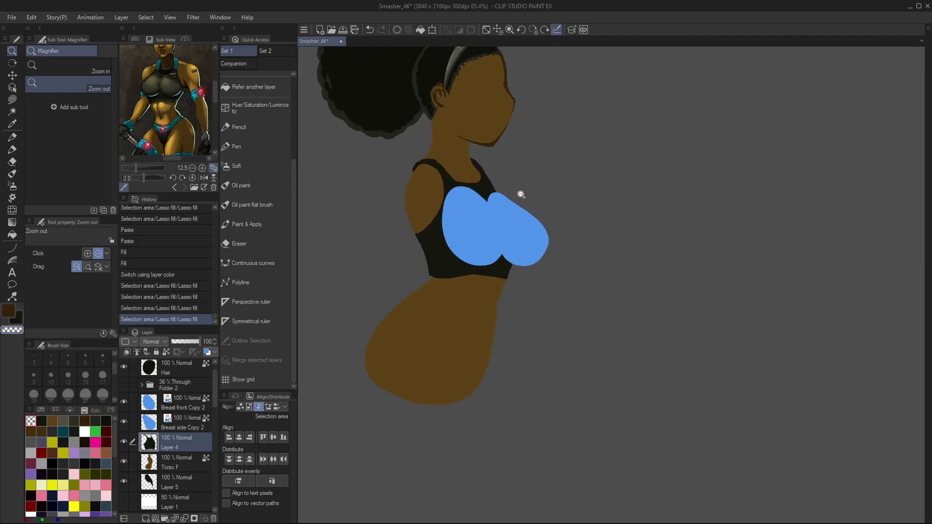
pyautogui.click(184, 399)
pyautogui.keyDown('ctrl'); pyautogui.click(185, 420); pyautogui.keyUp('ctrl')
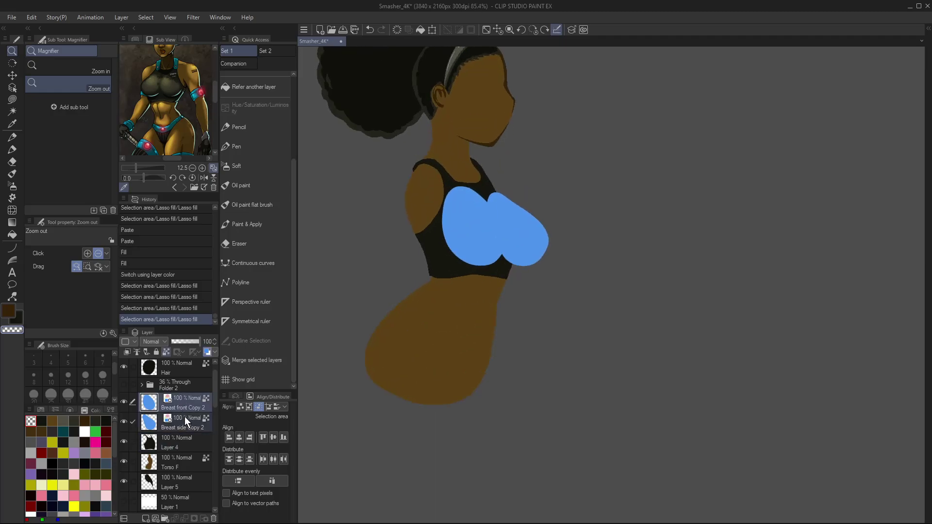
pyautogui.hotkey('ctrl', 'shift', 'c')
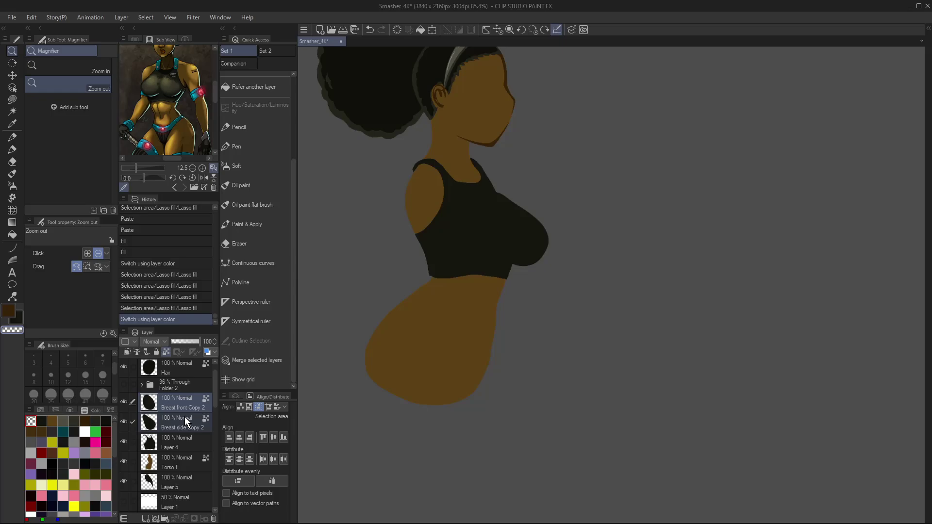
# - On Layer 4, fill out the crop top's front strap edge in near-black and round off its lower back corner
pyautogui.click(182, 403)
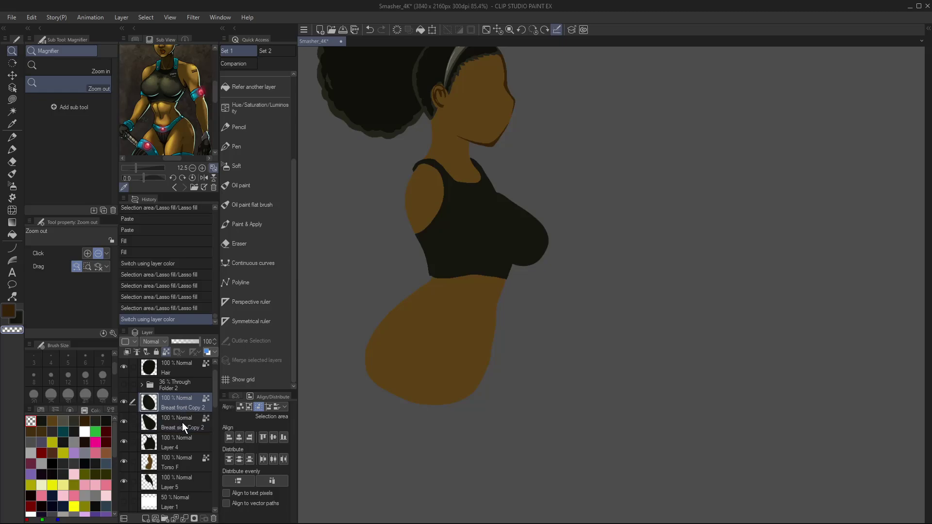
pyautogui.click(182, 442)
pyautogui.moveTo(477, 163)
pyautogui.mouseDown()
pyautogui.moveTo(495, 152)
pyautogui.moveTo(515, 161)
pyautogui.moveTo(478, 160)
pyautogui.moveTo(532, 233)
pyautogui.moveTo(543, 298)
pyautogui.moveTo(509, 295)
pyautogui.moveTo(470, 150)
pyautogui.mouseUp()
pyautogui.press('m')
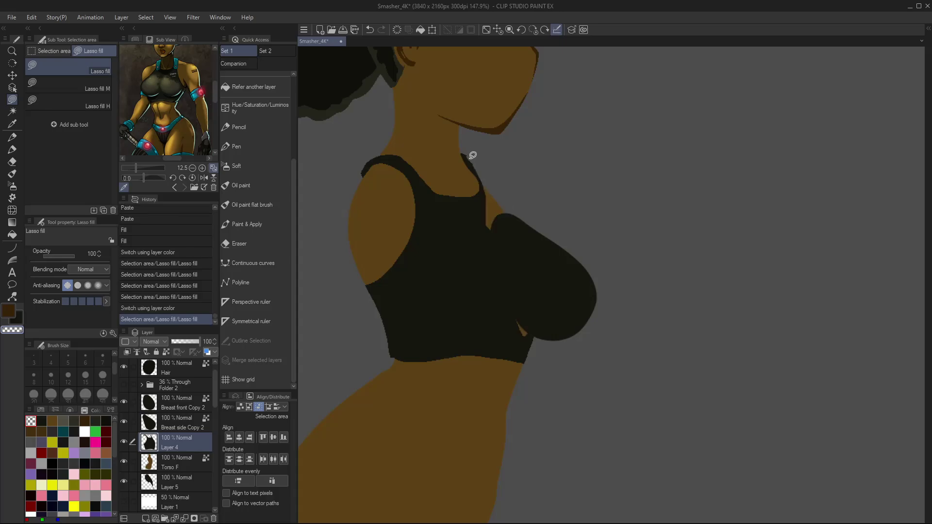
pyautogui.hotkey('ctrl', 'z')
pyautogui.press('x')
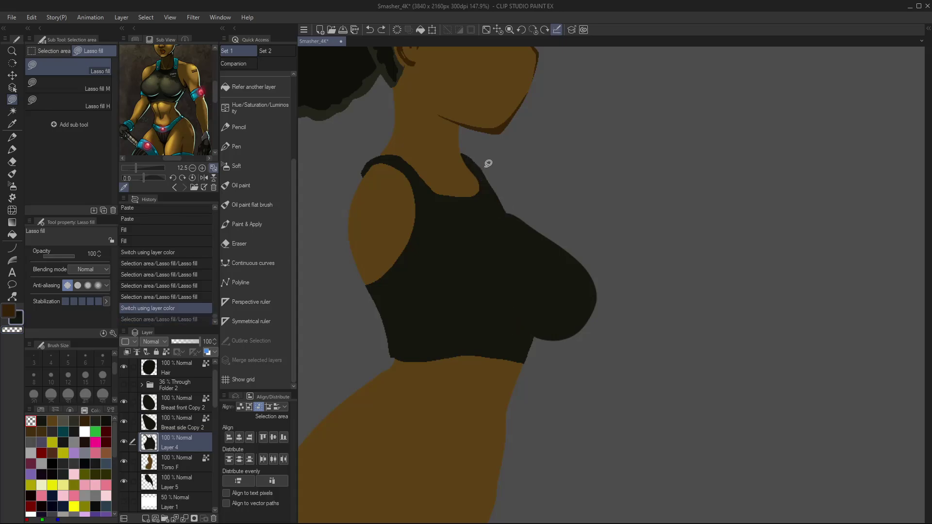
pyautogui.moveTo(464, 155)
pyautogui.mouseDown()
pyautogui.moveTo(507, 197)
pyautogui.moveTo(535, 247)
pyautogui.moveTo(536, 315)
pyautogui.moveTo(496, 237)
pyautogui.moveTo(473, 147)
pyautogui.mouseUp()
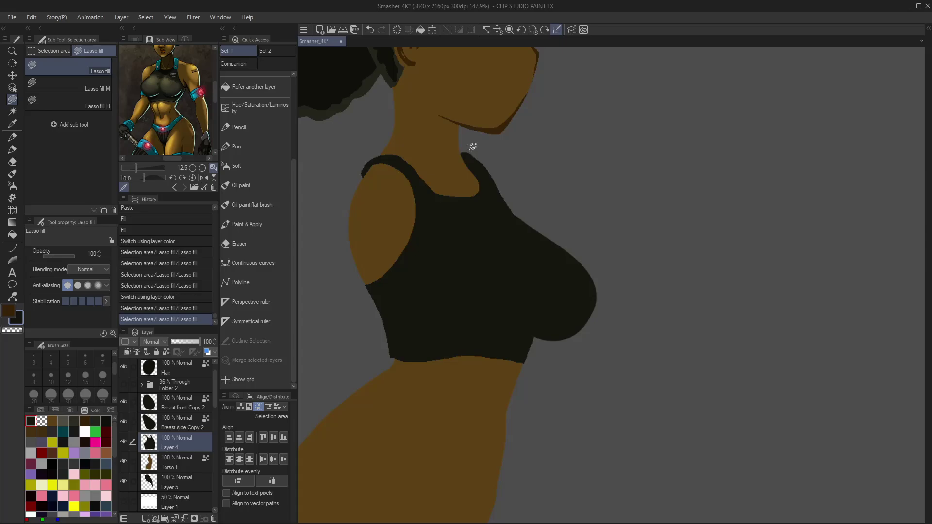
pyautogui.press('c')
pyautogui.moveTo(395, 353); pyautogui.dragTo(407, 362)
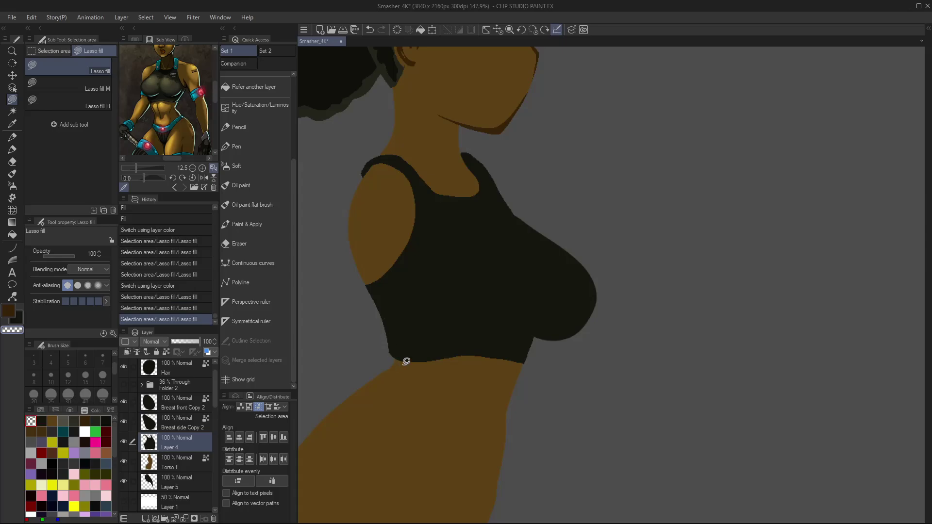
# - Hide both breast copy layers and merge Layer 4, Torso F and Layer 5 into one layer
pyautogui.hotkey('ctrl', '0')
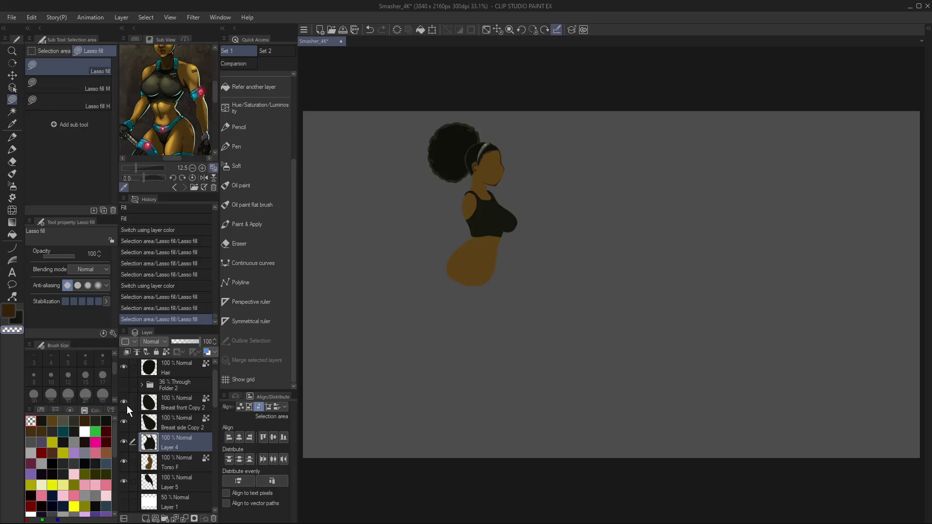
pyautogui.moveTo(124, 402); pyautogui.dragTo(125, 422)
pyautogui.press('/')
pyautogui.scroll(2, 481, 204)
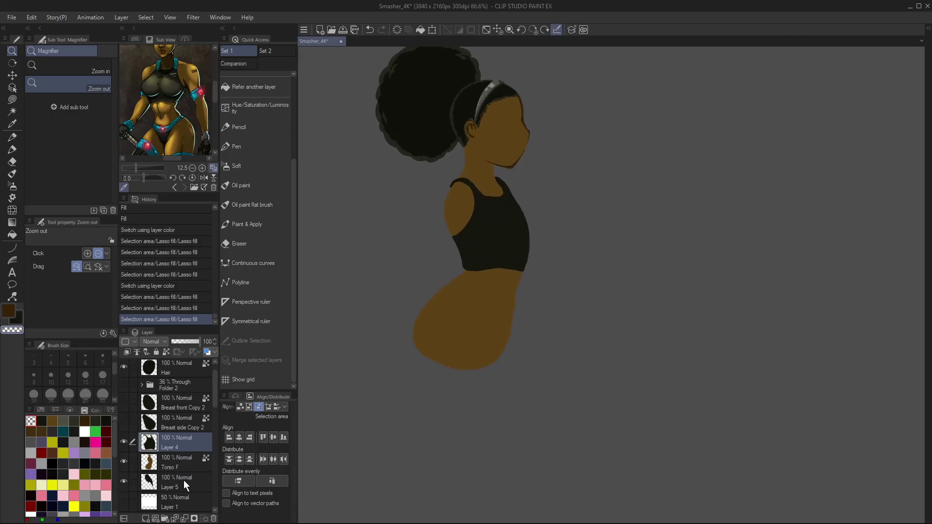
pyautogui.keyDown('shift'); pyautogui.click(183, 481); pyautogui.keyUp('shift')
pyautogui.hotkey('shift', 'alt', 'e')
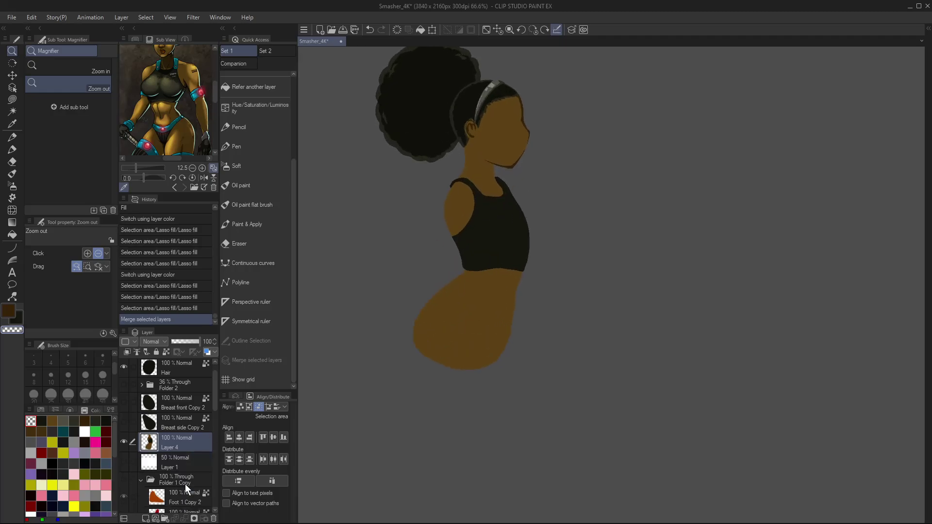
# - Fill the merged crop top with the lighter dark grey sampled from the reference's top, with the fill's anti-aliasing turned off
pyautogui.scroll(3, 485, 192)
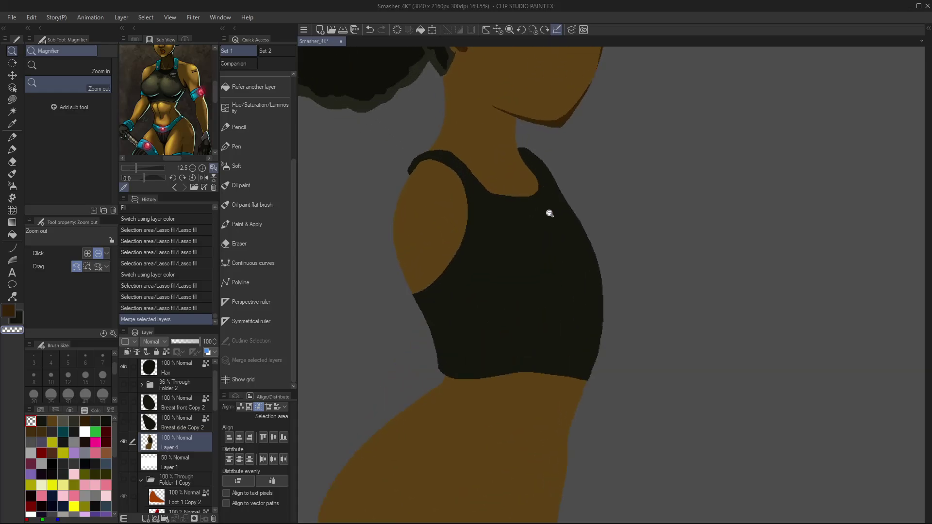
pyautogui.moveTo(519, 291); pyautogui.dragTo(493, 299)
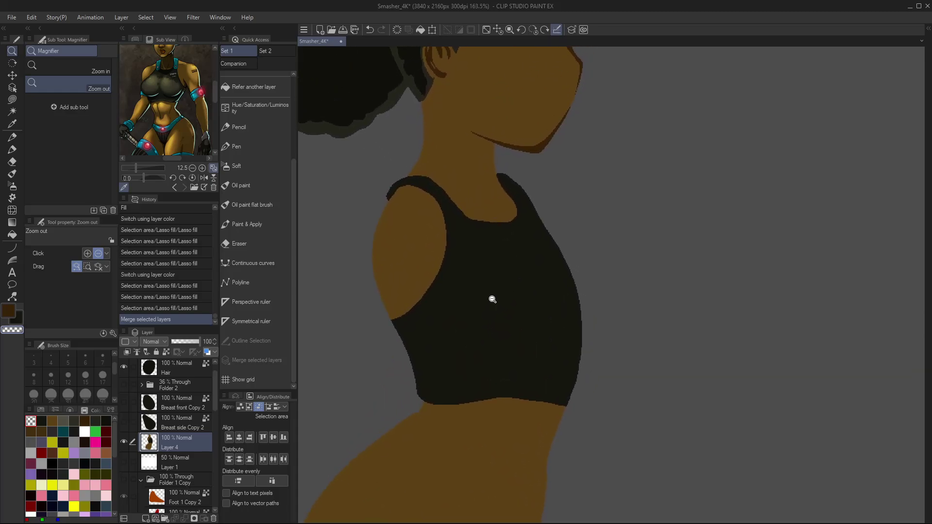
pyautogui.press('i')
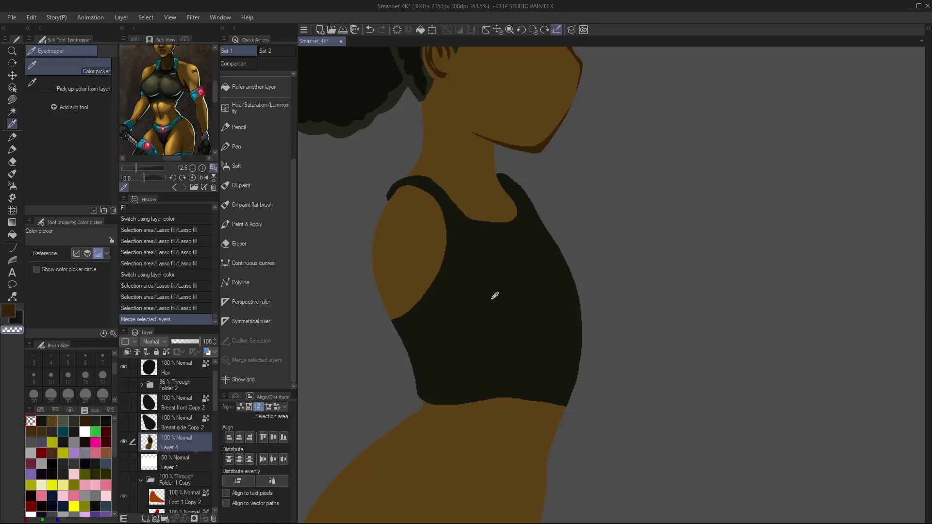
pyautogui.click(153, 87)
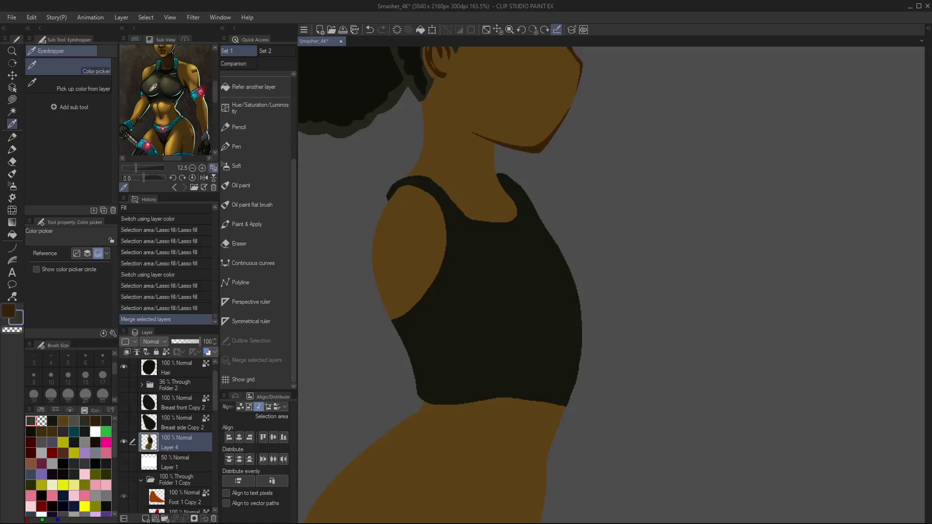
pyautogui.click(153, 89)
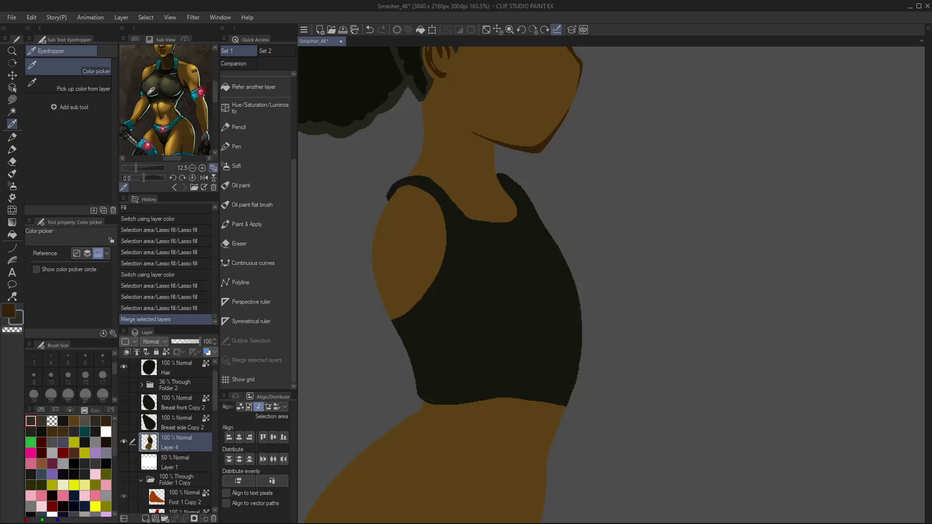
pyautogui.press('g')
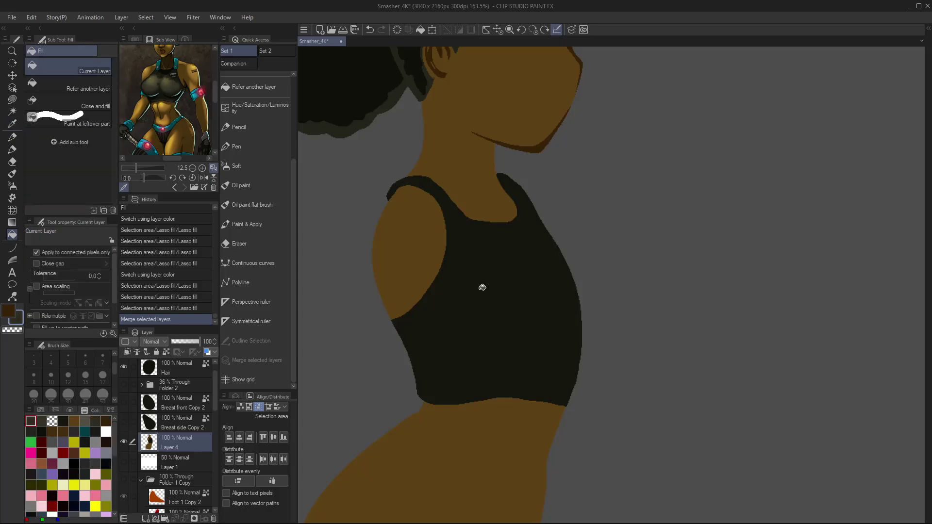
pyautogui.click(488, 288)
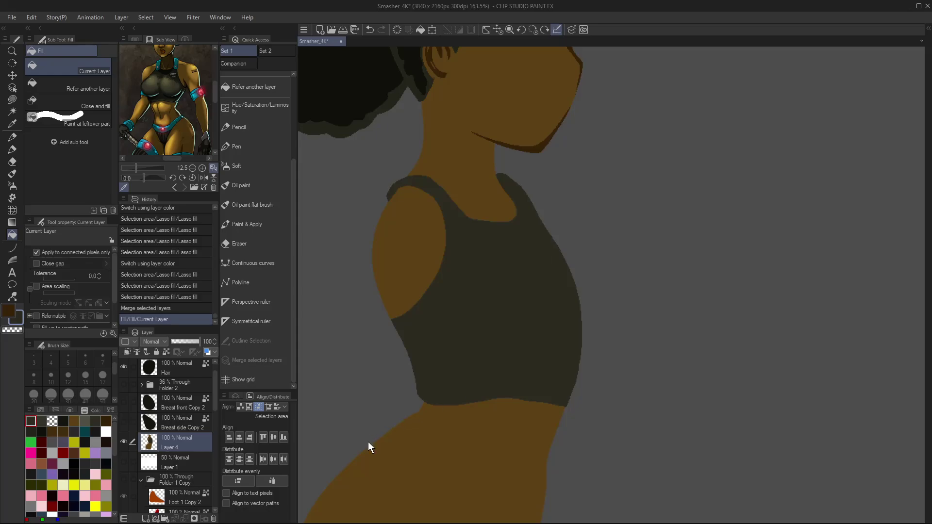
pyautogui.hotkey('ctrl', 'z')
pyautogui.moveTo(115, 267); pyautogui.dragTo(117, 304)
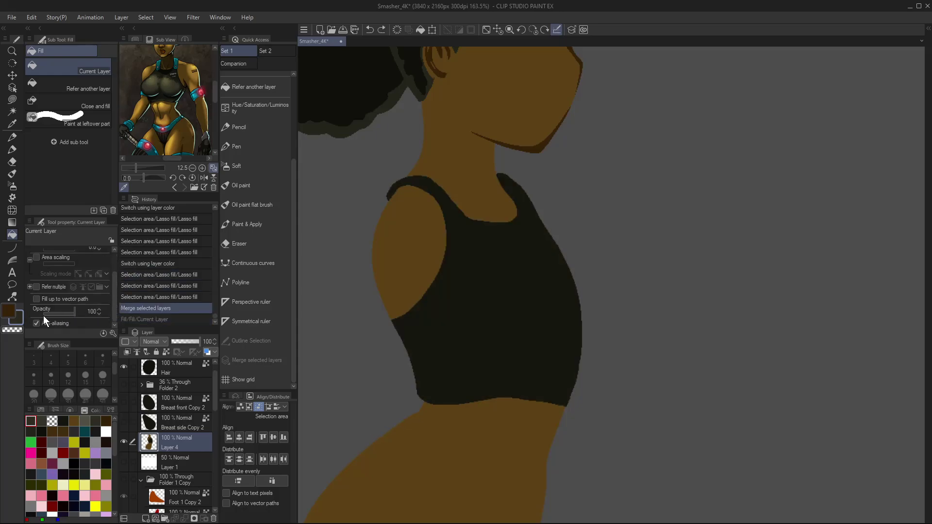
pyautogui.click(493, 308)
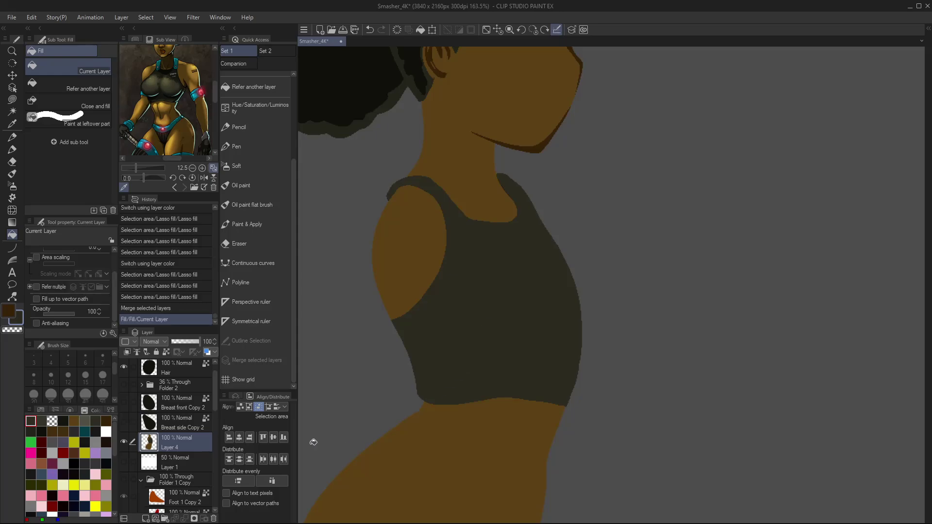
# - Show Breast front Copy 2 with Breast side Copy 2 hidden, and make the front copy the active layer
pyautogui.moveTo(124, 403); pyautogui.dragTo(124, 421)
pyautogui.click(174, 406)
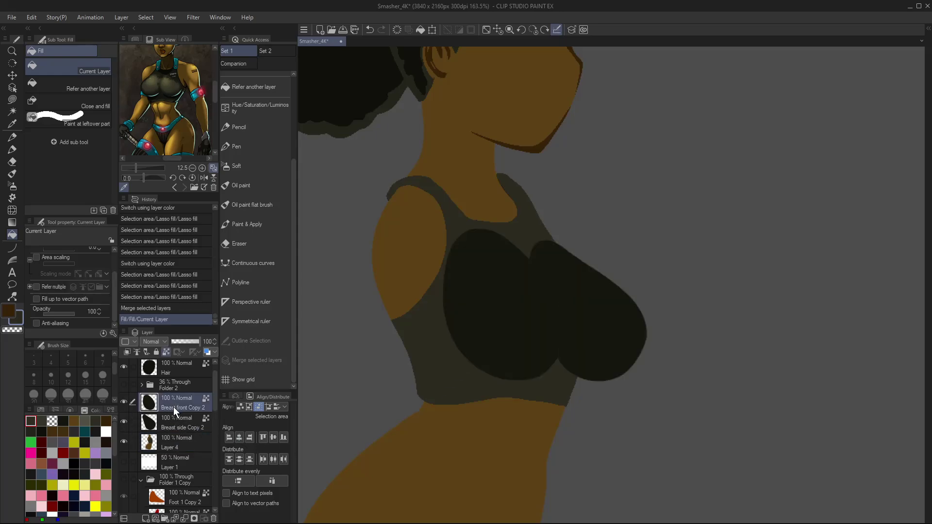
pyautogui.click(187, 431)
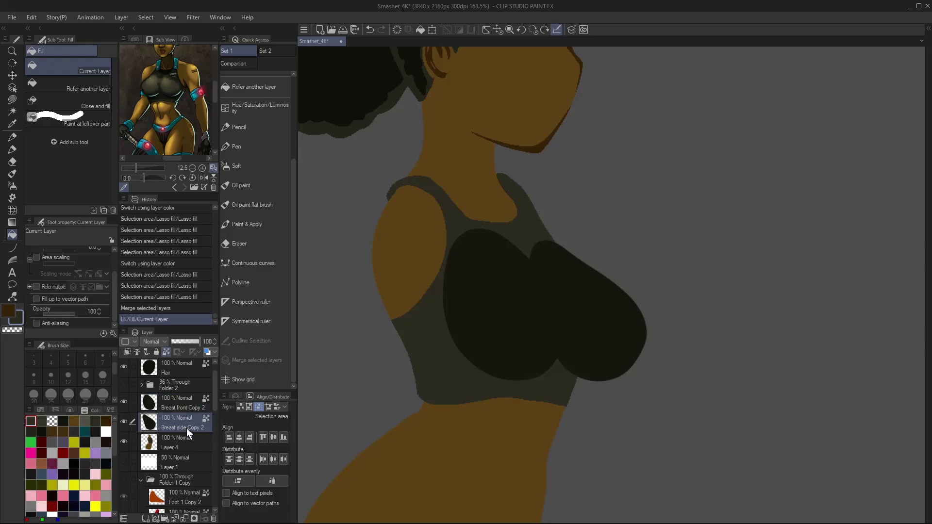
pyautogui.click(124, 422)
pyautogui.click(175, 401)
# - Lasso-fill the front breast shape with the lighter grey, leaving a near-black crescent shadow along its underside, and show Breast side Copy 2
pyautogui.press('m')
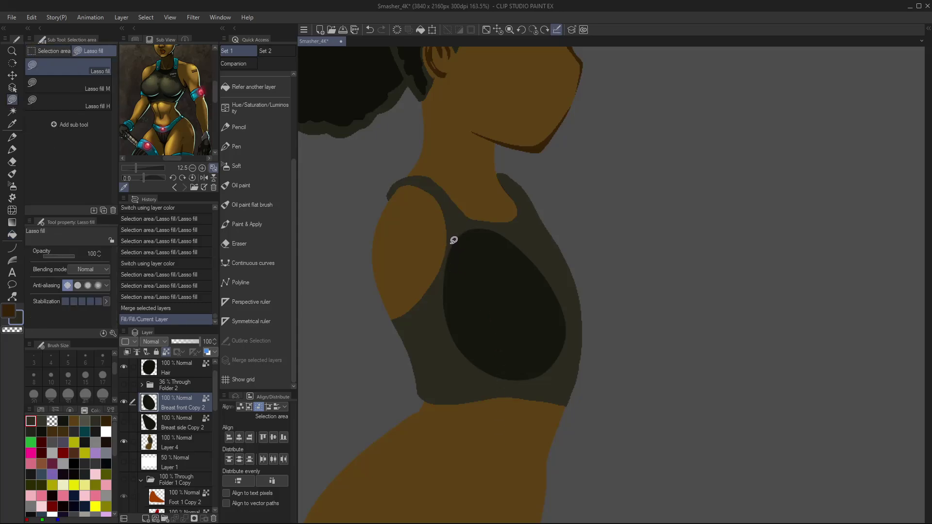
pyautogui.moveTo(452, 242)
pyautogui.mouseDown()
pyautogui.moveTo(459, 325)
pyautogui.moveTo(515, 364)
pyautogui.moveTo(559, 305)
pyautogui.moveTo(523, 236)
pyautogui.moveTo(492, 223)
pyautogui.moveTo(451, 239)
pyautogui.moveTo(447, 308)
pyautogui.moveTo(525, 357)
pyautogui.moveTo(568, 308)
pyautogui.moveTo(460, 235)
pyautogui.mouseUp()
pyautogui.hotkey('ctrl', 'z')
pyautogui.hotkey('ctrl', 'z')
pyautogui.moveTo(561, 305)
pyautogui.mouseDown()
pyautogui.moveTo(562, 318)
pyautogui.moveTo(520, 366)
pyautogui.moveTo(461, 333)
pyautogui.moveTo(448, 262)
pyautogui.moveTo(491, 226)
pyautogui.moveTo(546, 272)
pyautogui.moveTo(546, 263)
pyautogui.moveTo(462, 216)
pyautogui.moveTo(576, 249)
pyautogui.mouseUp()
pyautogui.hotkey('ctrl', 'z')
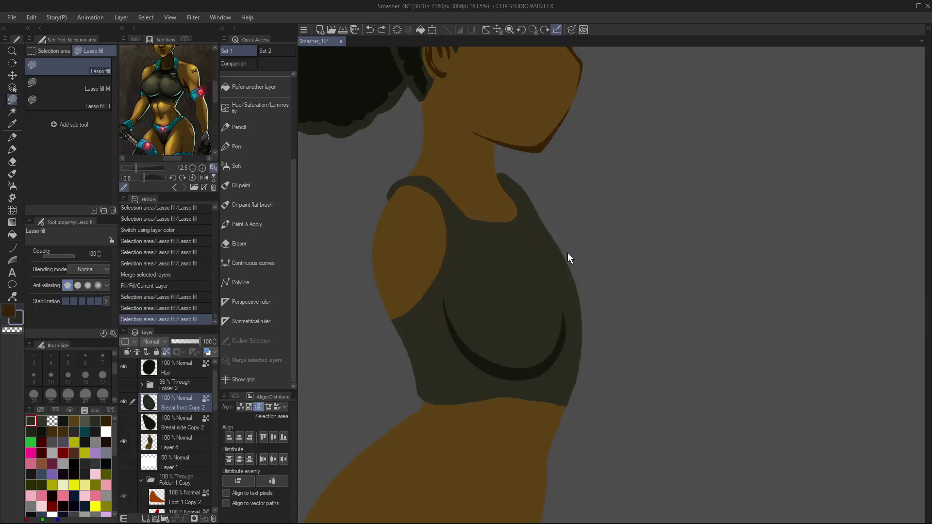
pyautogui.click(124, 421)
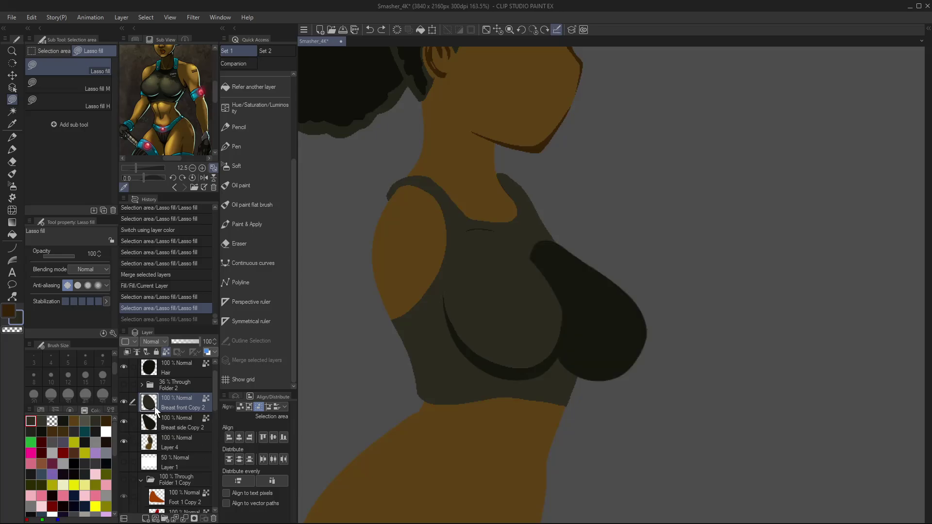
pyautogui.moveTo(532, 264)
pyautogui.mouseDown()
pyautogui.moveTo(568, 337)
pyautogui.moveTo(605, 364)
pyautogui.moveTo(664, 306)
pyautogui.moveTo(552, 264)
pyautogui.mouseUp()
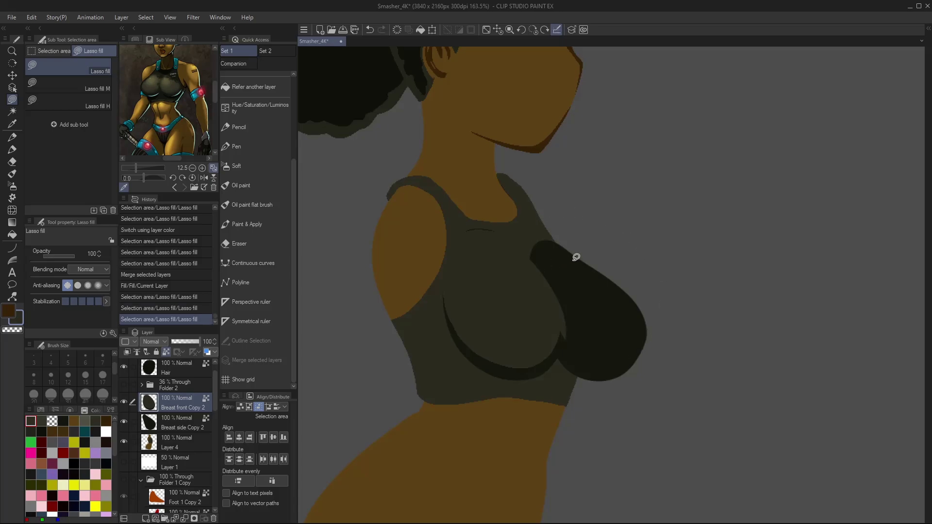
# - Undo the last front-breast fill and lasso-fill Breast side Copy 2 within its own outline with the lighter grey, leaving a near-black crescent along its outer underside
pyautogui.hotkey('ctrl', 'z')
pyautogui.click(181, 414)
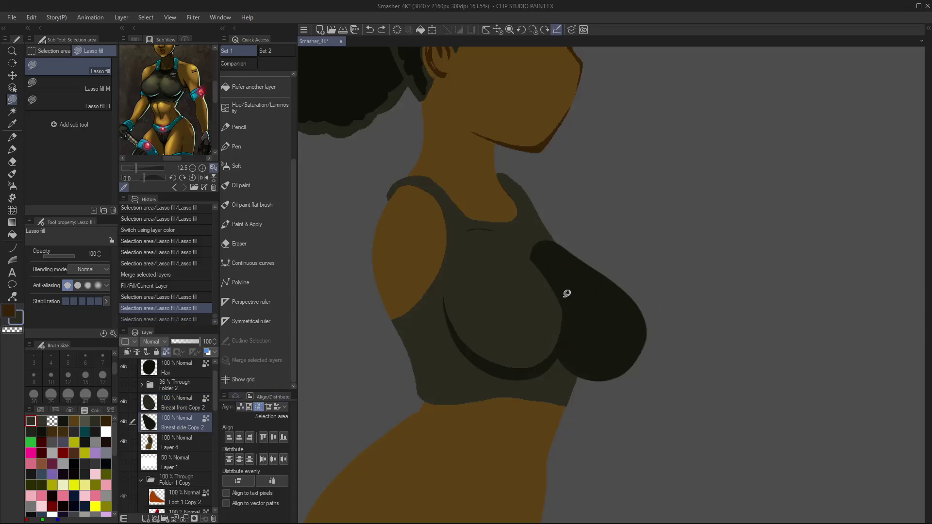
pyautogui.keyDown('ctrl'); pyautogui.click(146, 424); pyautogui.keyUp('ctrl')
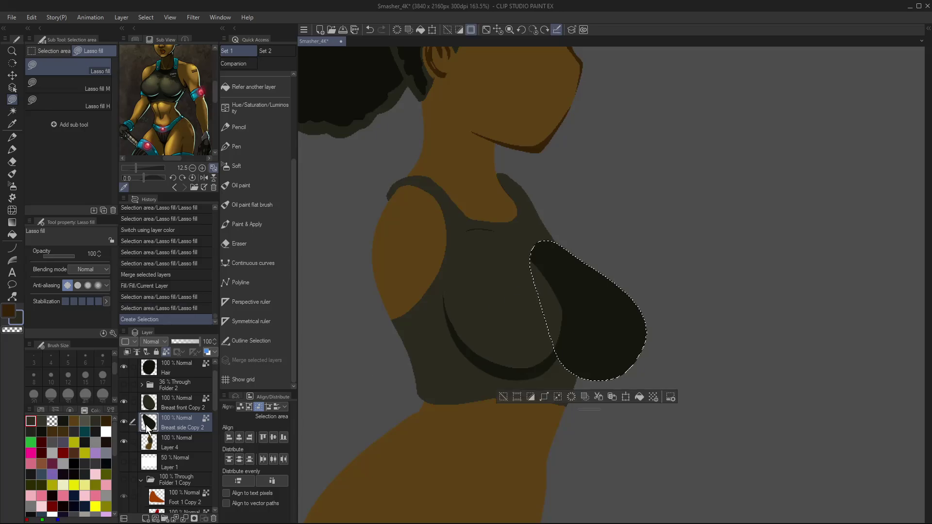
pyautogui.moveTo(535, 287)
pyautogui.mouseDown()
pyautogui.moveTo(559, 337)
pyautogui.moveTo(607, 369)
pyautogui.moveTo(643, 316)
pyautogui.moveTo(521, 229)
pyautogui.moveTo(528, 279)
pyautogui.moveTo(557, 241)
pyautogui.moveTo(602, 268)
pyautogui.moveTo(639, 326)
pyautogui.moveTo(606, 366)
pyautogui.moveTo(573, 266)
pyautogui.moveTo(576, 245)
pyautogui.mouseUp()
pyautogui.hotkey('ctrl', 'z')
pyautogui.hotkey('ctrl', 'd')
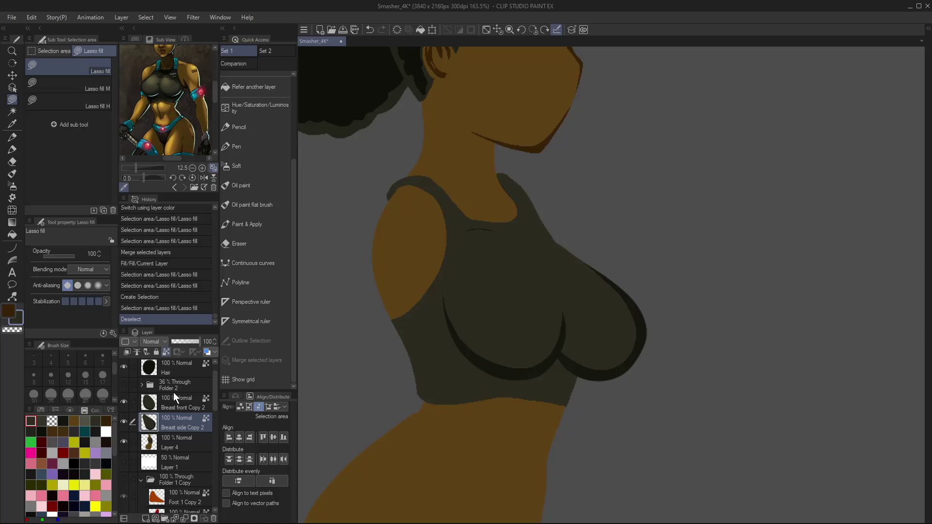
# - Lock the transparent pixels of Layer 4 and sample the near-black shadow colour, with both breast copy layers hidden
pyautogui.click(187, 438)
pyautogui.click(166, 352)
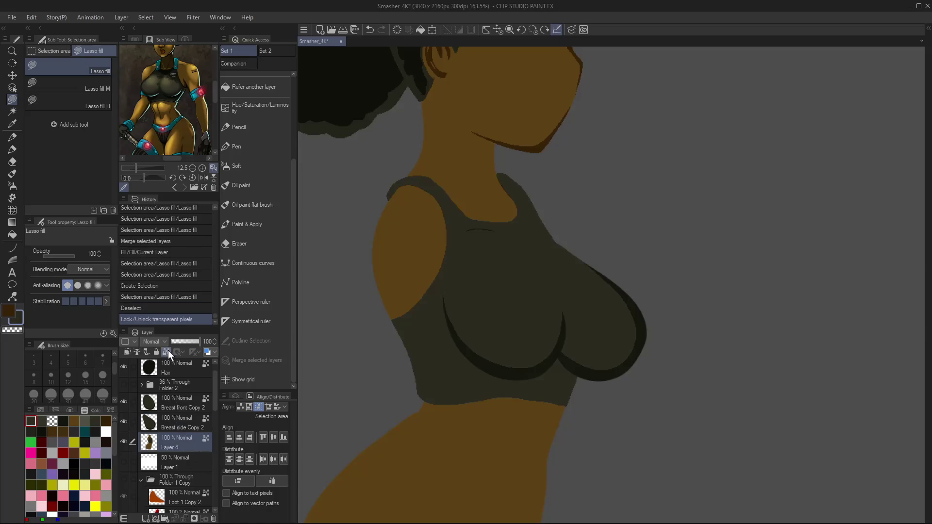
pyautogui.press('i')
pyautogui.click(624, 359)
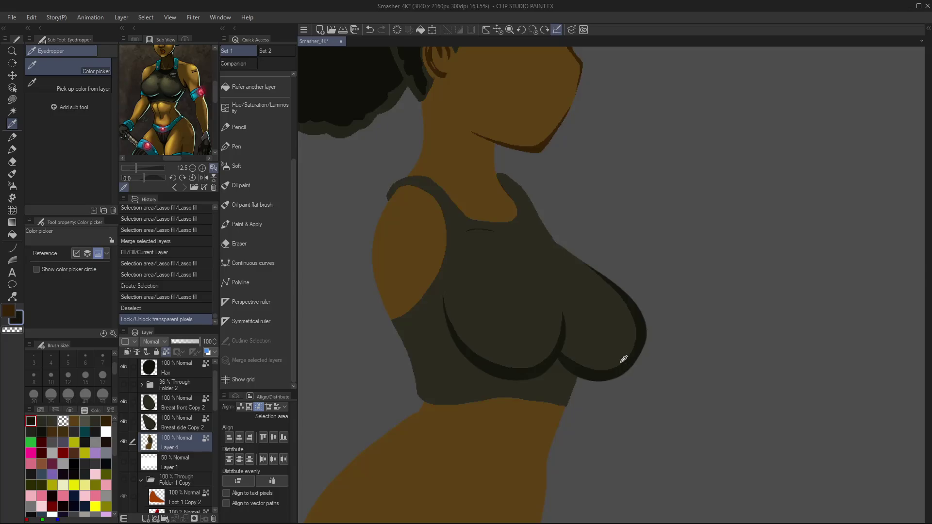
pyautogui.press('m')
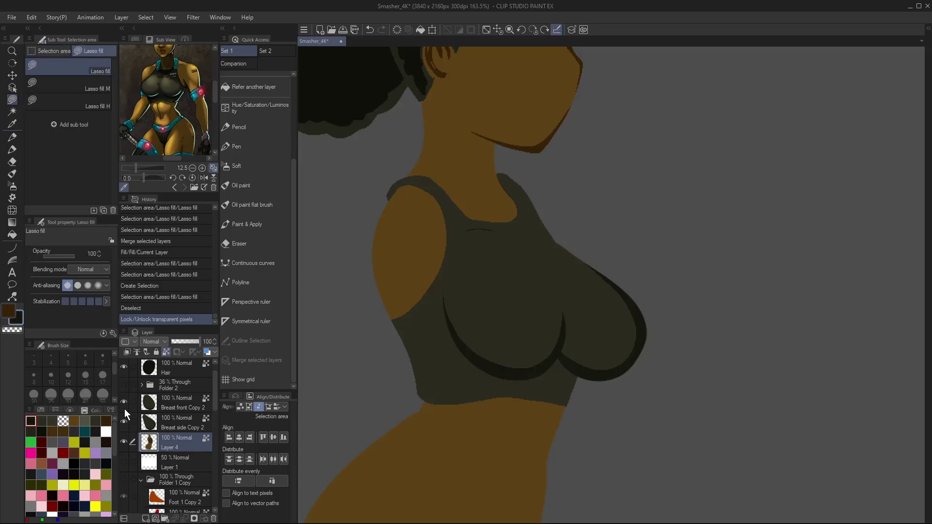
pyautogui.moveTo(124, 401); pyautogui.dragTo(123, 424)
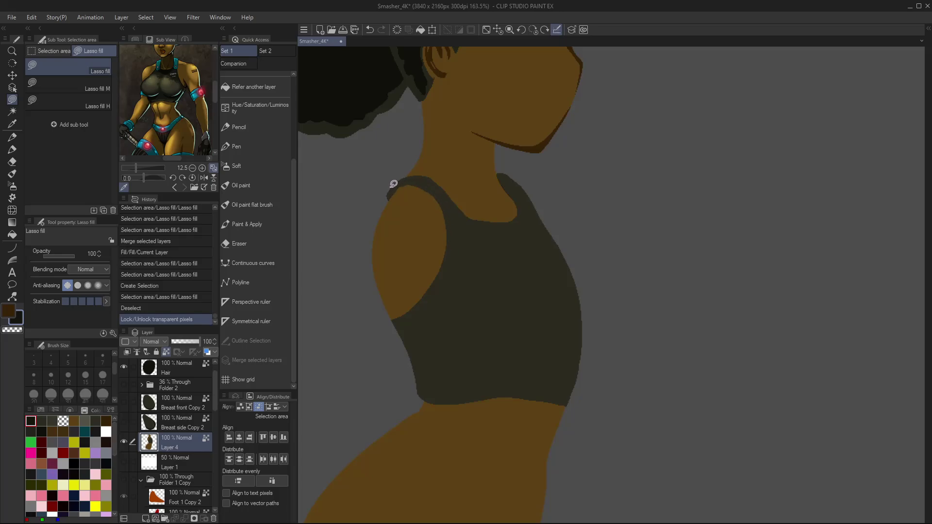
# - Auto-select the crop top on Layer 4 and lasso-fill a near-black shadow along its strap, armhole, back and lower hem
pyautogui.moveTo(388, 197)
pyautogui.mouseDown()
pyautogui.moveTo(422, 184)
pyautogui.moveTo(441, 193)
pyautogui.mouseUp()
pyautogui.moveTo(423, 325); pyautogui.dragTo(420, 331)
pyautogui.press('w')
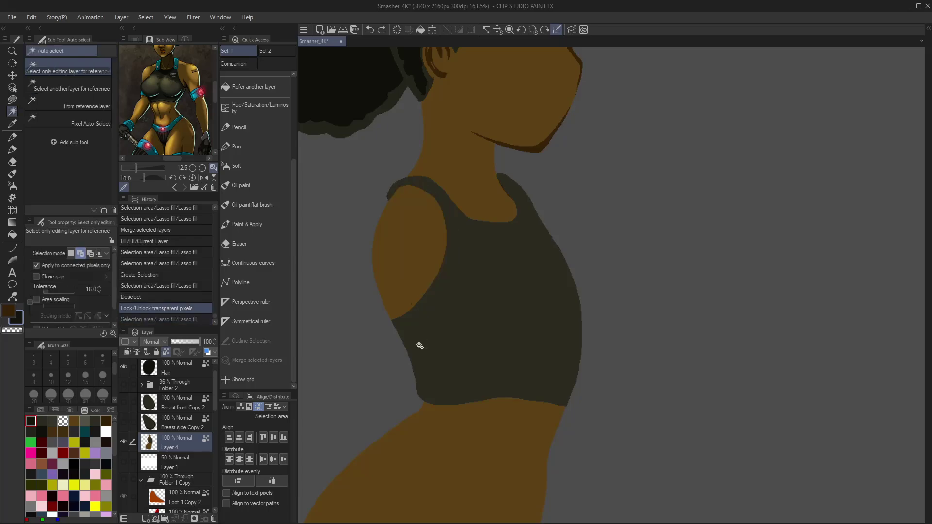
pyautogui.moveTo(115, 258); pyautogui.dragTo(117, 305)
pyautogui.click(487, 307)
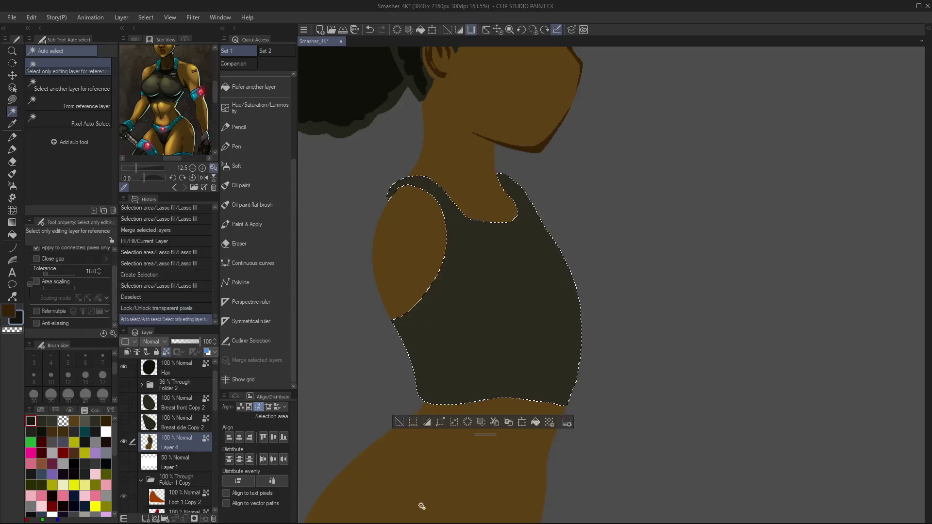
pyautogui.press('m')
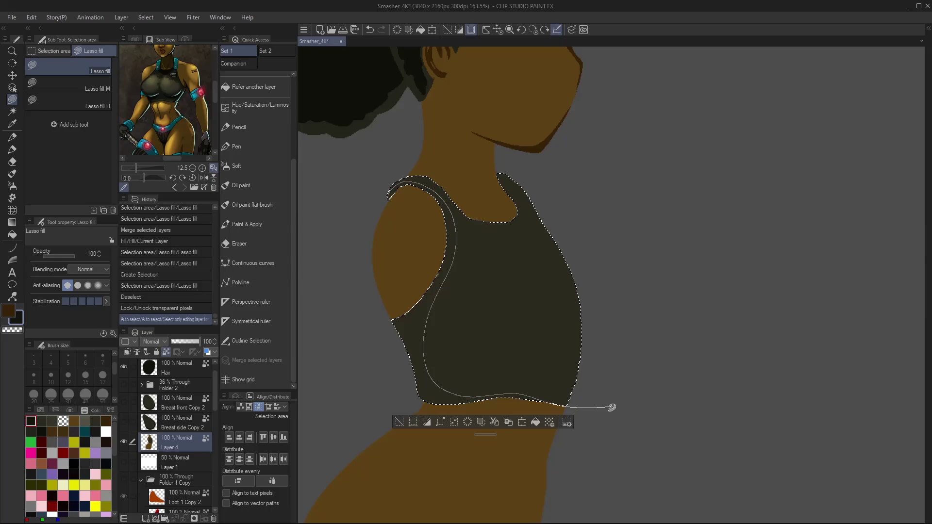
pyautogui.moveTo(375, 362); pyautogui.dragTo(389, 134)
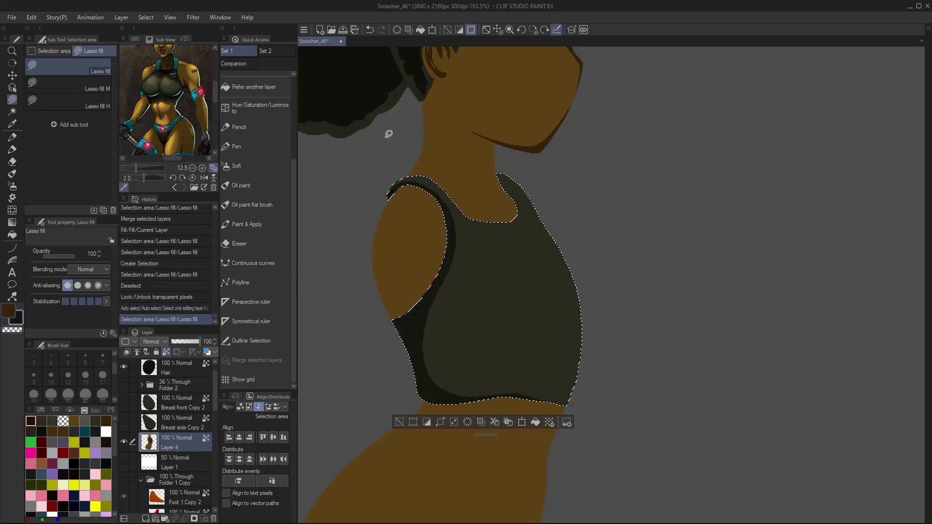
# - Show both breast layers and lasso-fill near-black shadows on the top beneath the breasts and along the far strap's outer edge, ending with nothing selected
pyautogui.click(123, 402)
pyautogui.click(124, 422)
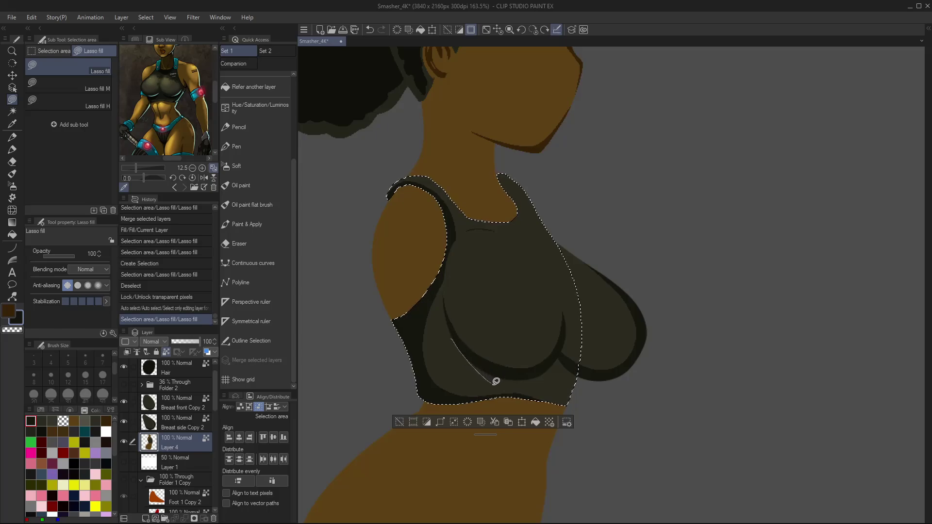
pyautogui.moveTo(574, 386)
pyautogui.mouseDown()
pyautogui.moveTo(624, 349)
pyautogui.moveTo(487, 319)
pyautogui.mouseUp()
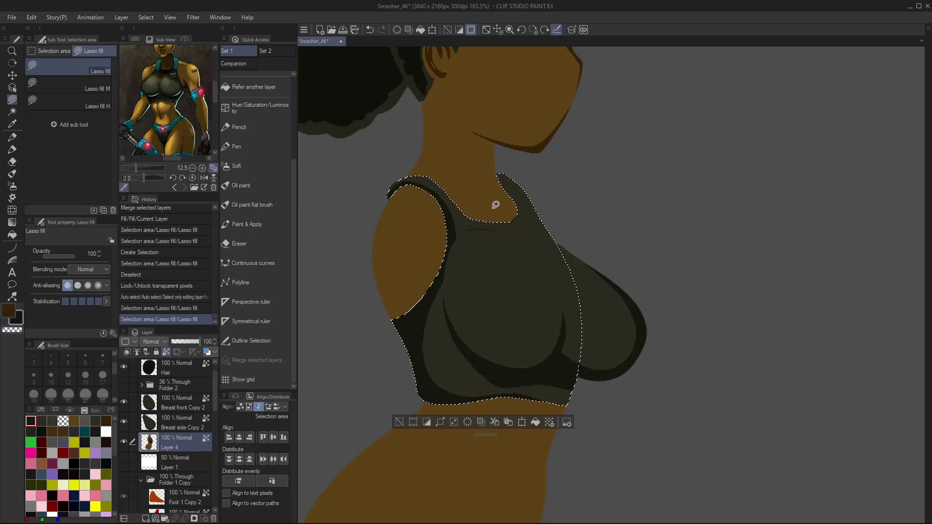
pyautogui.moveTo(503, 171)
pyautogui.mouseDown()
pyautogui.moveTo(572, 246)
pyautogui.moveTo(496, 154)
pyautogui.mouseUp()
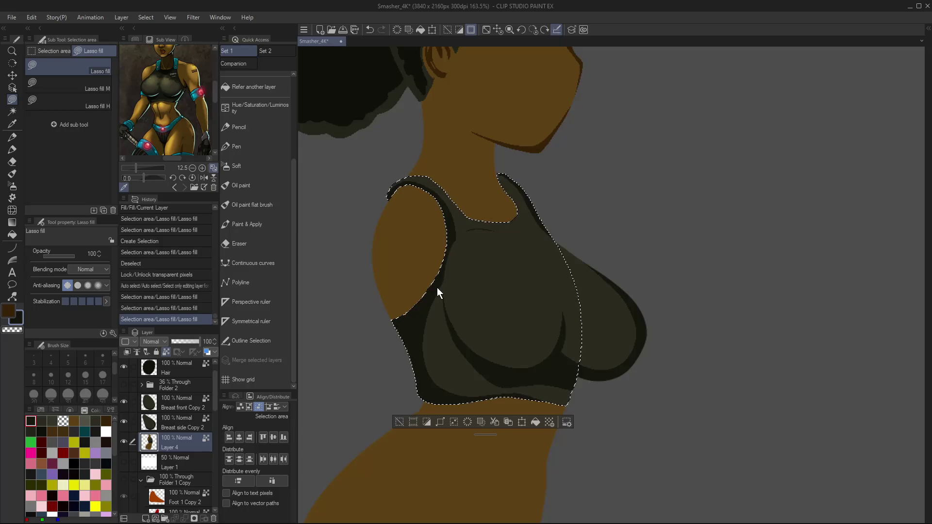
pyautogui.hotkey('ctrl', 'd')
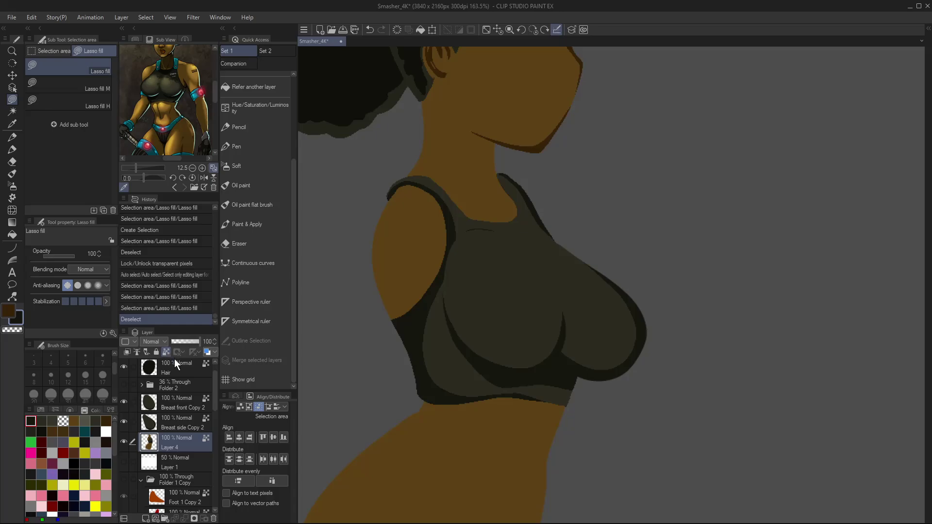
# - Sample the teal of the shoulder straps from the enlarged reference and try a lasso fill on the near strap, undoing that fill
pyautogui.click(202, 168)
pyautogui.click(201, 167)
pyautogui.moveTo(191, 122); pyautogui.dragTo(191, 168)
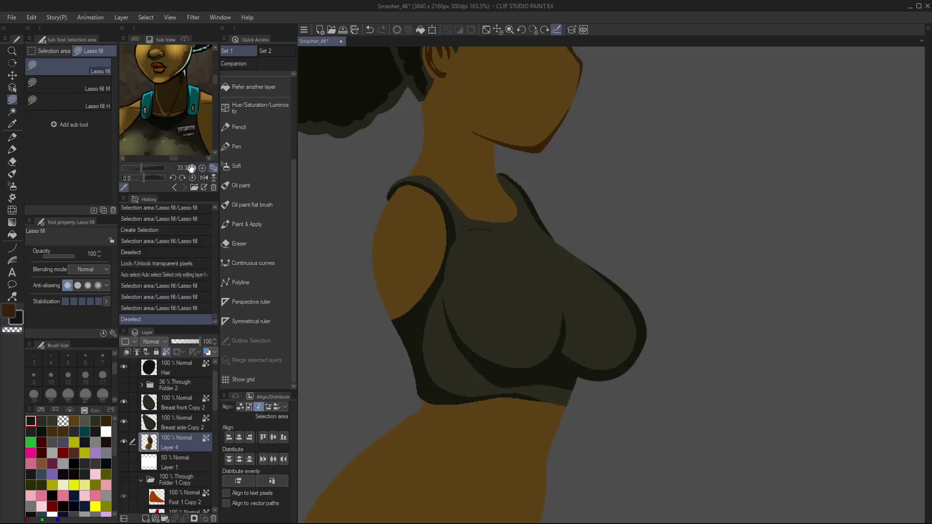
pyautogui.click(191, 115)
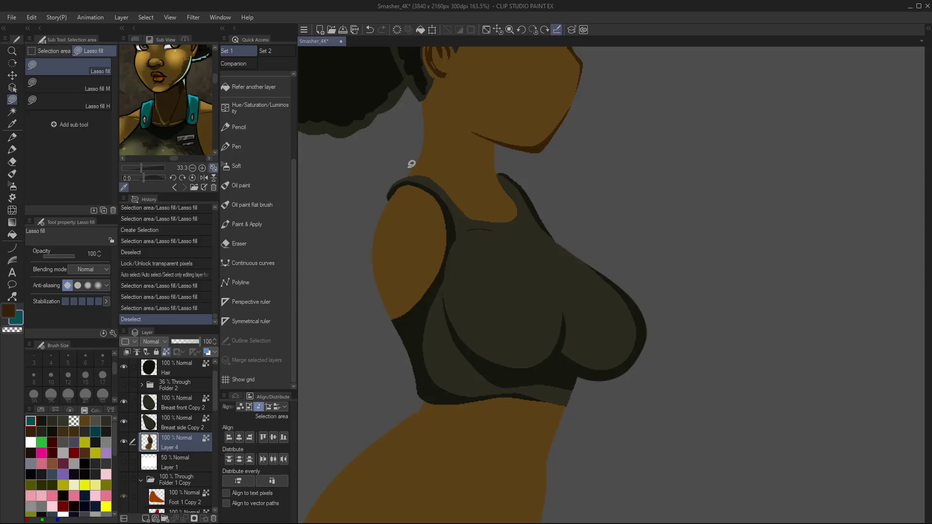
pyautogui.moveTo(410, 153)
pyautogui.mouseDown()
pyautogui.moveTo(369, 211)
pyautogui.moveTo(420, 239)
pyautogui.moveTo(451, 238)
pyautogui.moveTo(464, 231)
pyautogui.moveTo(464, 179)
pyautogui.mouseUp()
pyautogui.hotkey('ctrl', 'z')
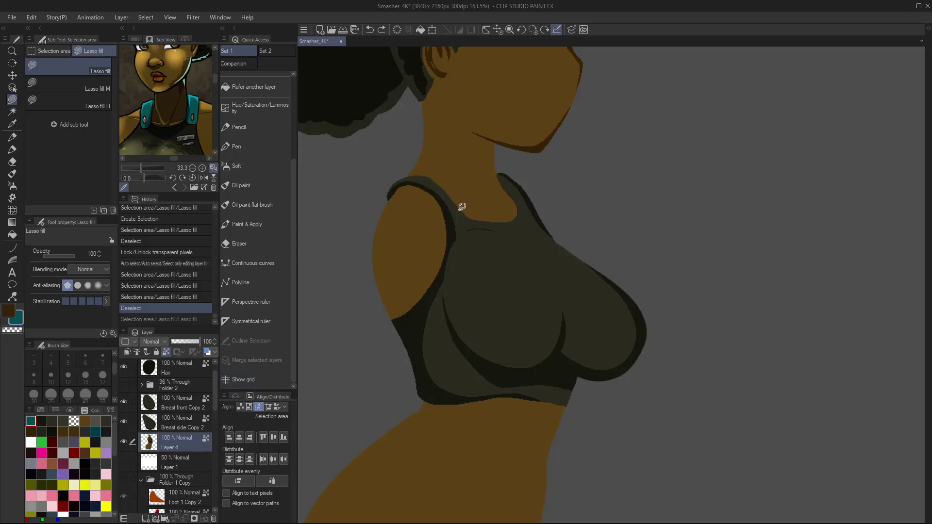
# - Auto-select the arm, neck and waist skin areas of Layer 4 and invert the selection to protect the skin
pyautogui.press('w')
pyautogui.click(422, 271)
pyautogui.click(477, 193)
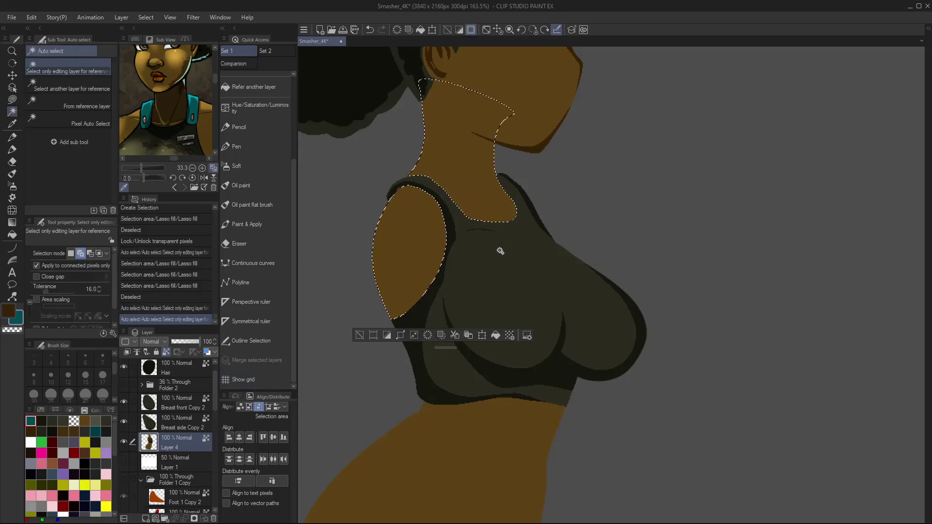
pyautogui.click(503, 433)
pyautogui.hotkey('ctrl', 'shift', 'i')
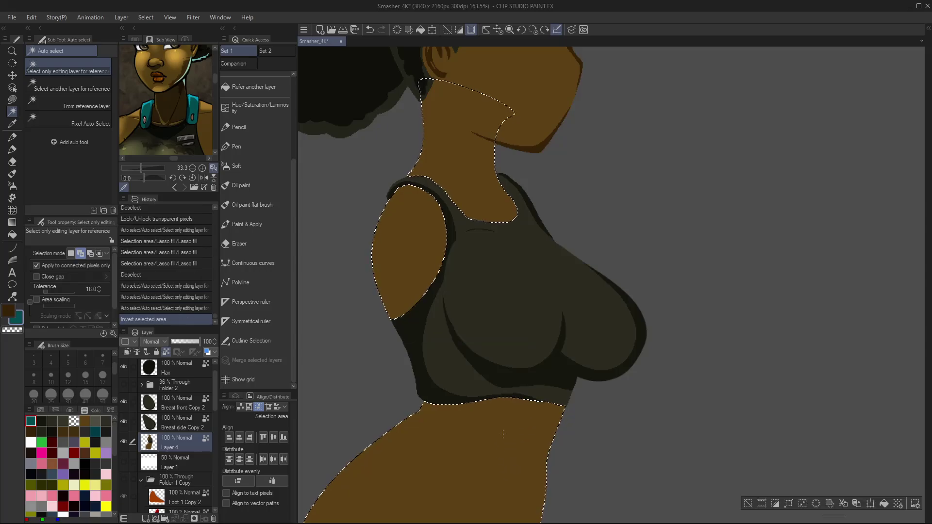
pyautogui.click(411, 151)
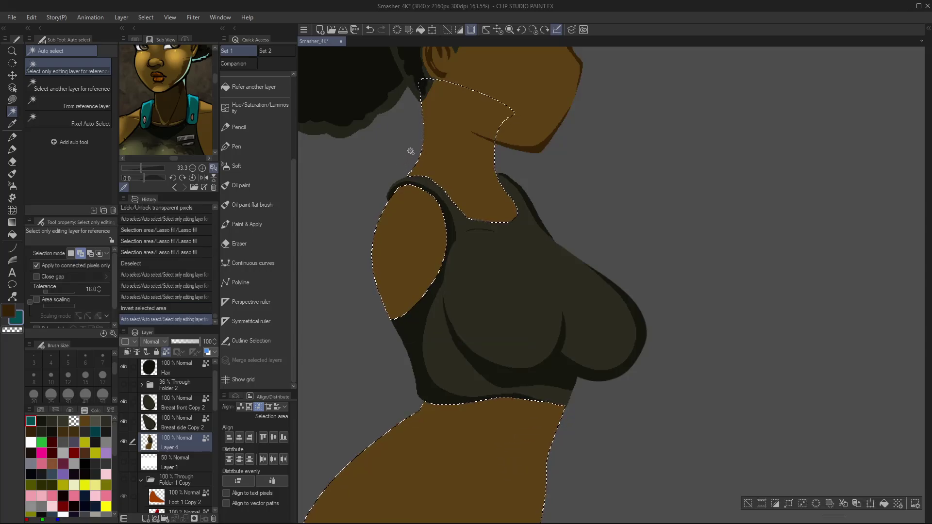
# - Lasso-fill the near and far shoulder straps of the crop top with the sampled teal
pyautogui.press('m')
pyautogui.moveTo(413, 159)
pyautogui.mouseDown()
pyautogui.moveTo(435, 223)
pyautogui.moveTo(468, 197)
pyautogui.moveTo(412, 161)
pyautogui.mouseUp()
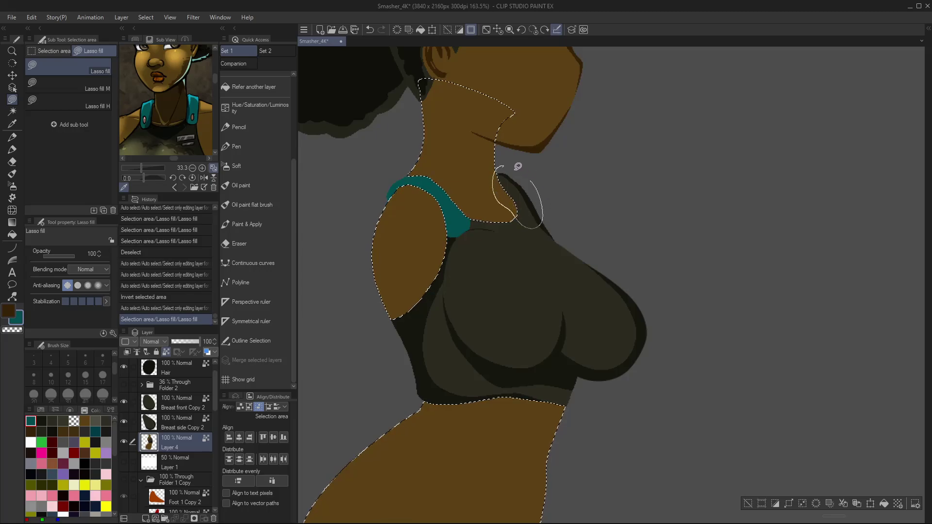
pyautogui.moveTo(518, 166); pyautogui.dragTo(487, 156)
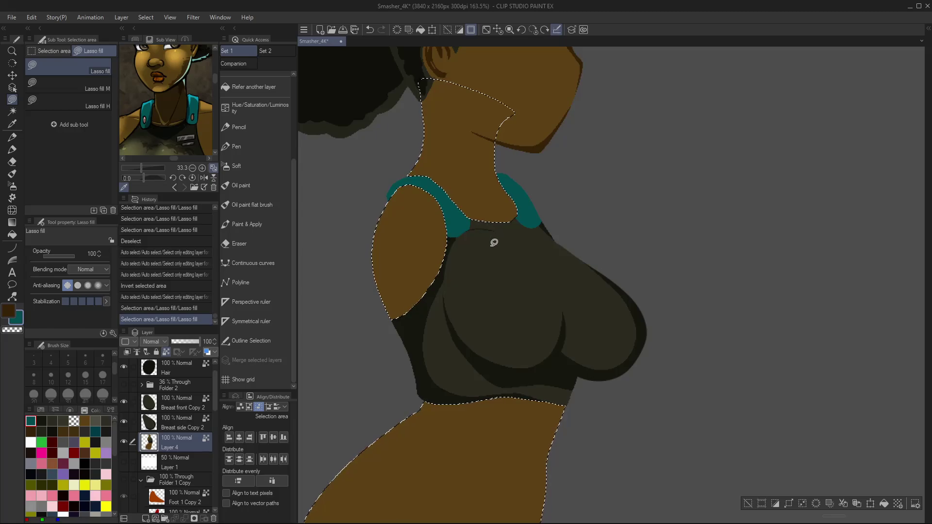
# - Trim the lower ends of both teal straps with a lasso fill in the top's sampled dark grey, and clear the selection
pyautogui.press('x')
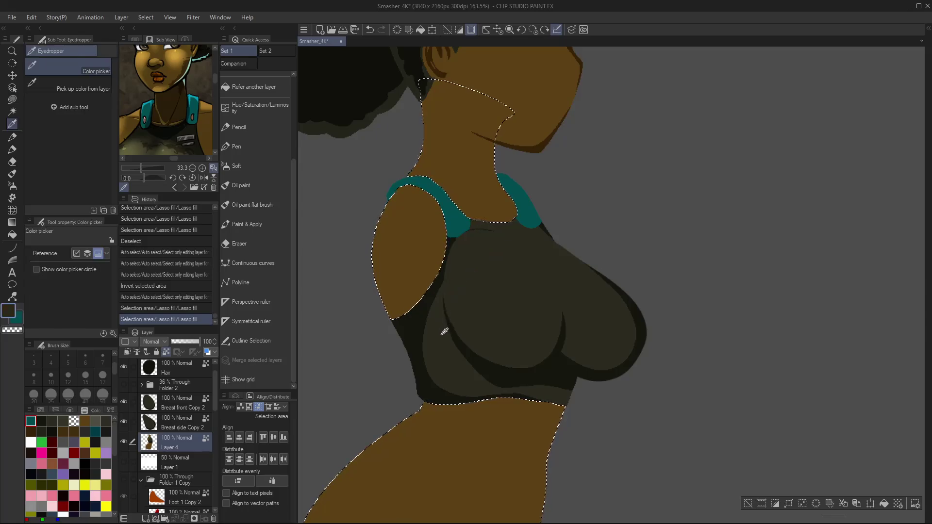
pyautogui.keyDown('alt'); pyautogui.click(444, 325); pyautogui.keyUp('alt')
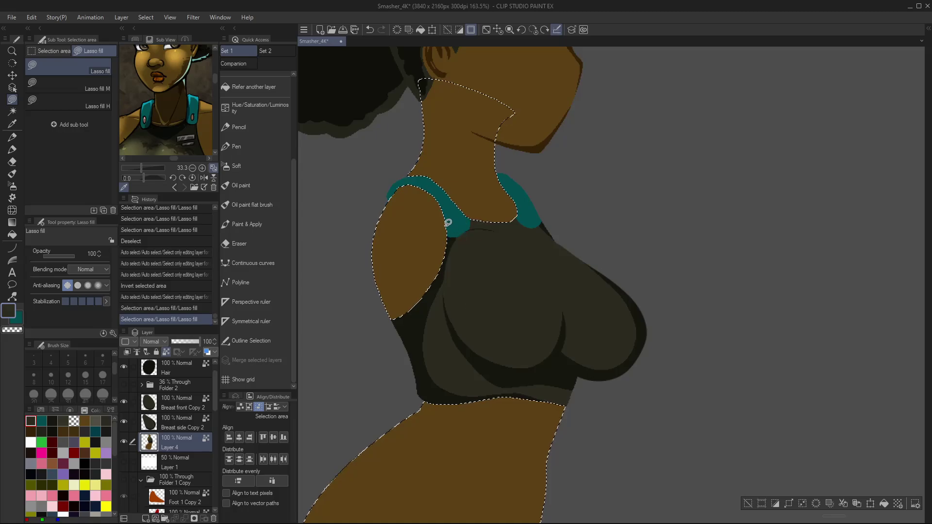
pyautogui.moveTo(446, 220)
pyautogui.mouseDown()
pyautogui.moveTo(473, 218)
pyautogui.moveTo(466, 245)
pyautogui.moveTo(519, 212)
pyautogui.moveTo(534, 232)
pyautogui.mouseUp()
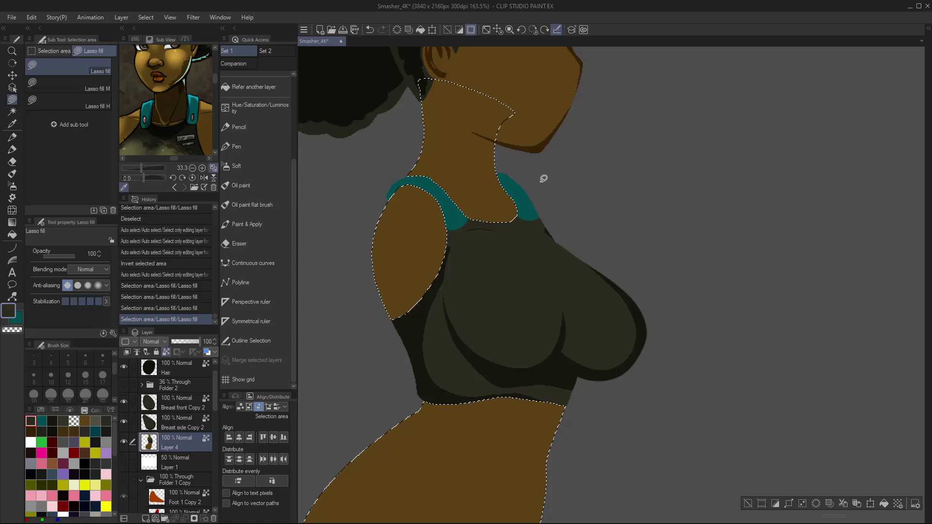
pyautogui.hotkey('ctrl', 'd')
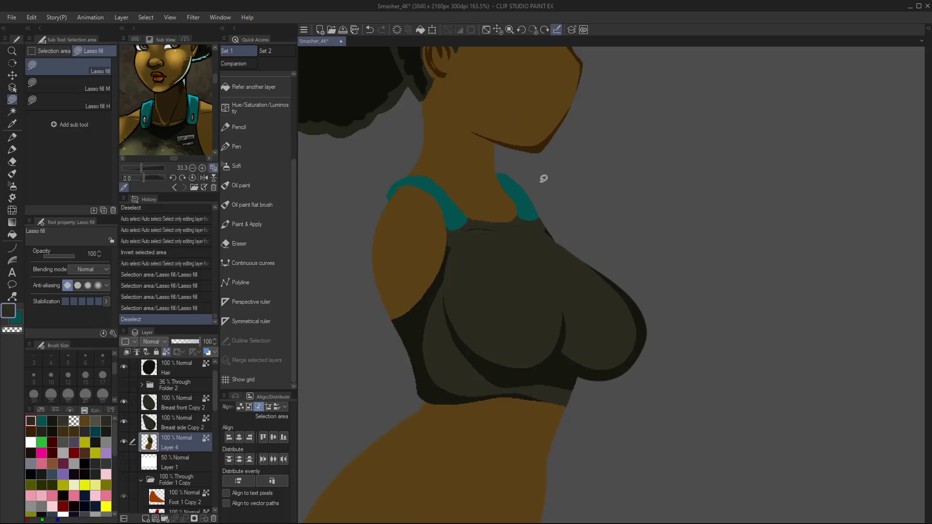
# - Restore the inverted skin selection and shade the inner edges and lower ends of both teal straps with Lasso fill M in teal, ending with nothing selected
pyautogui.press('/')
pyautogui.click(101, 85)
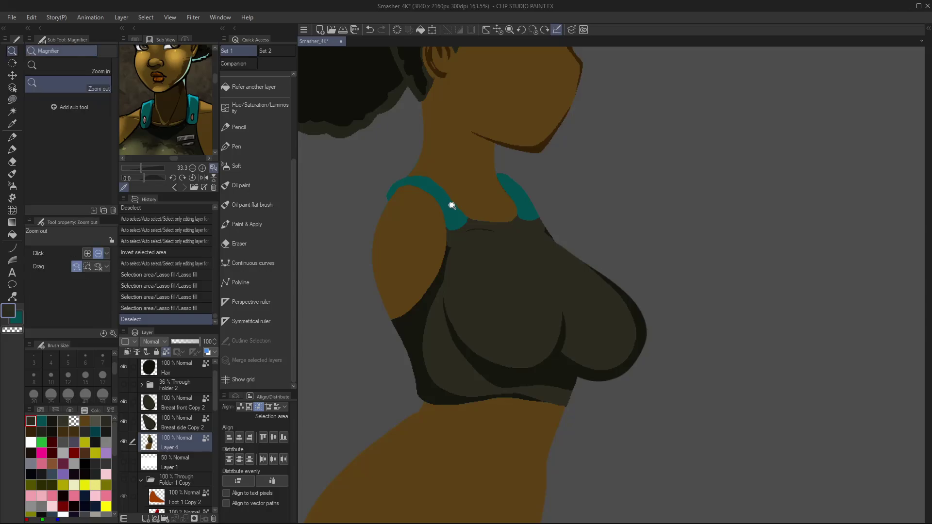
pyautogui.moveTo(433, 197); pyautogui.dragTo(493, 244)
pyautogui.hotkey('ctrl', 'z')
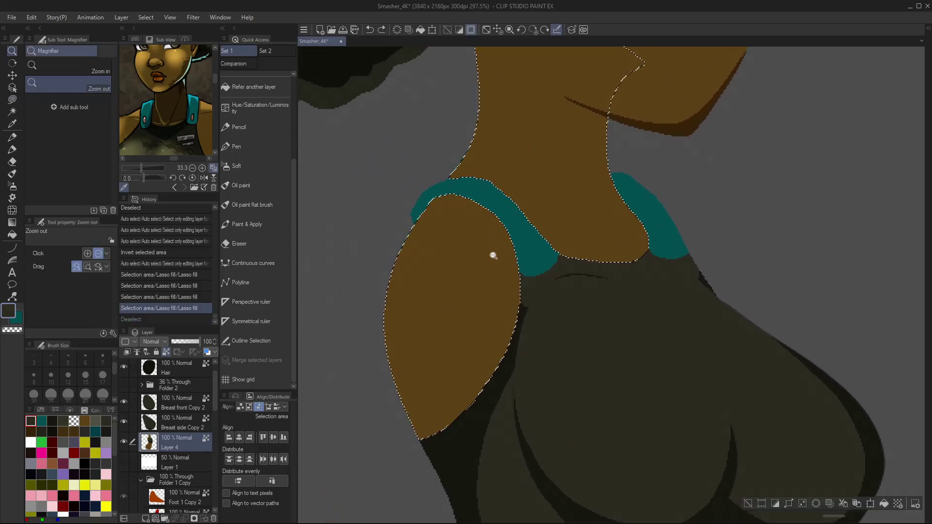
pyautogui.press('m')
pyautogui.press('x')
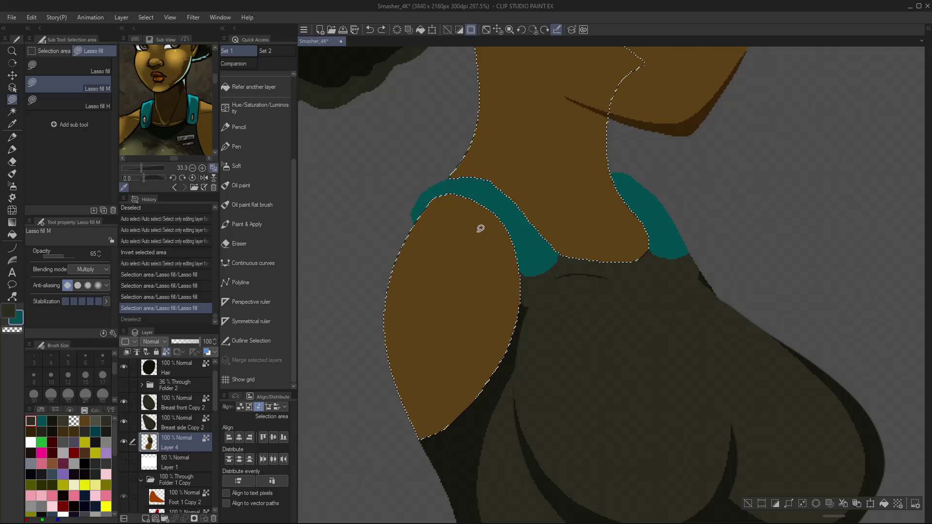
pyautogui.moveTo(411, 226)
pyautogui.mouseDown()
pyautogui.moveTo(430, 197)
pyautogui.moveTo(465, 191)
pyautogui.moveTo(497, 208)
pyautogui.moveTo(530, 267)
pyautogui.moveTo(559, 260)
pyautogui.moveTo(528, 277)
pyautogui.moveTo(449, 213)
pyautogui.mouseUp()
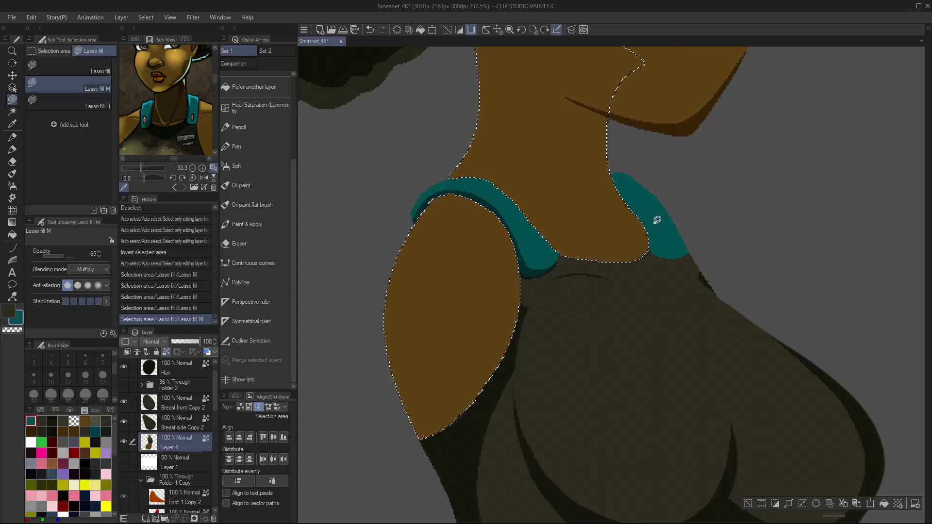
pyautogui.moveTo(612, 177)
pyautogui.mouseDown()
pyautogui.moveTo(662, 252)
pyautogui.moveTo(685, 245)
pyautogui.moveTo(691, 255)
pyautogui.moveTo(678, 261)
pyautogui.moveTo(647, 248)
pyautogui.mouseUp()
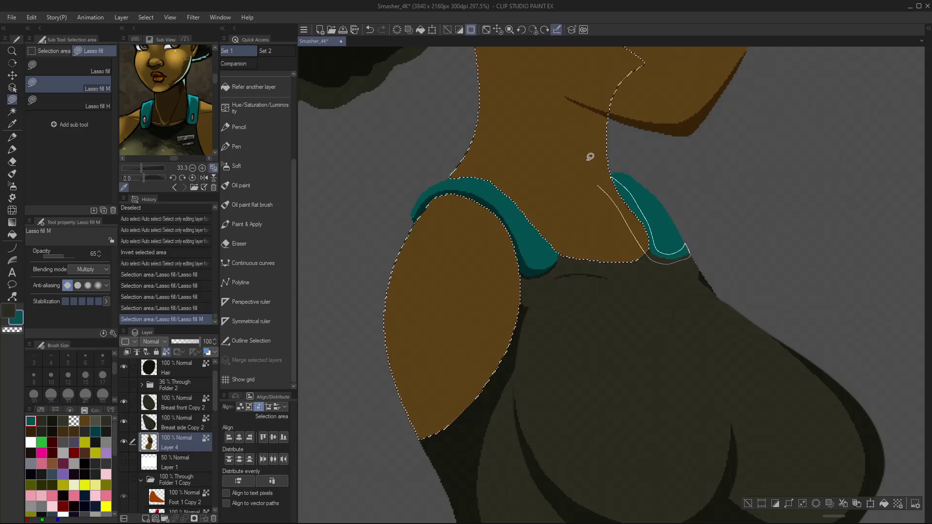
pyautogui.moveTo(590, 156); pyautogui.dragTo(591, 153)
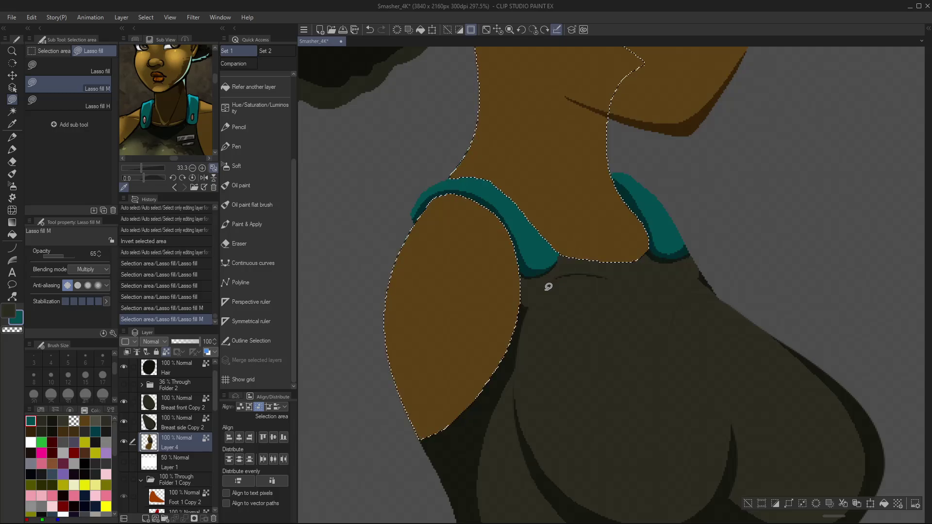
pyautogui.hotkey('ctrl', 'd')
pyautogui.press('i')
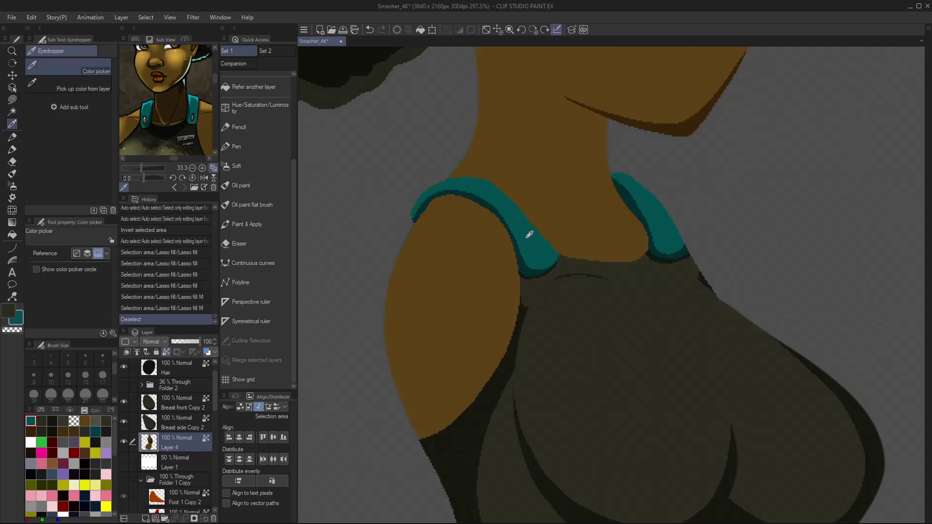
pyautogui.press('r')
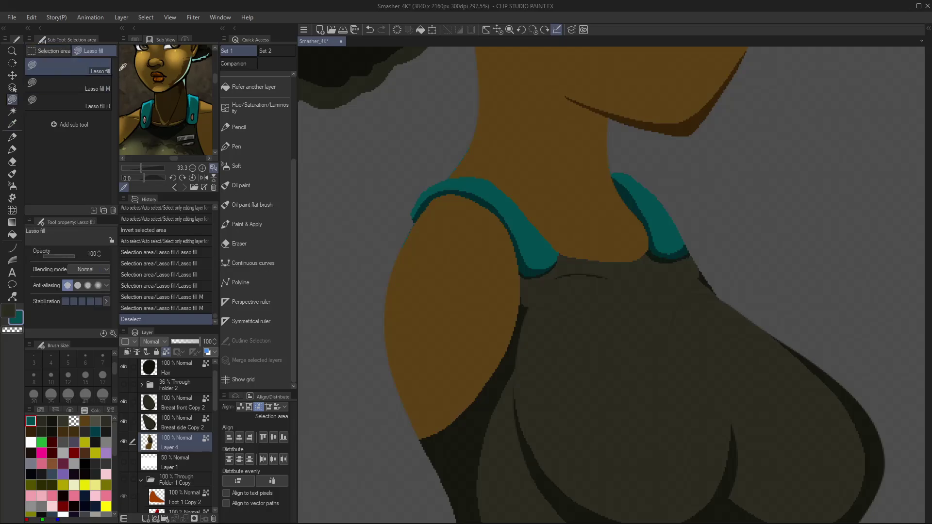
# - Fill out the outer edge of the near shoulder strap with teal using Lasso fill
pyautogui.moveTo(482, 333); pyautogui.dragTo(627, 391)
pyautogui.press('m')
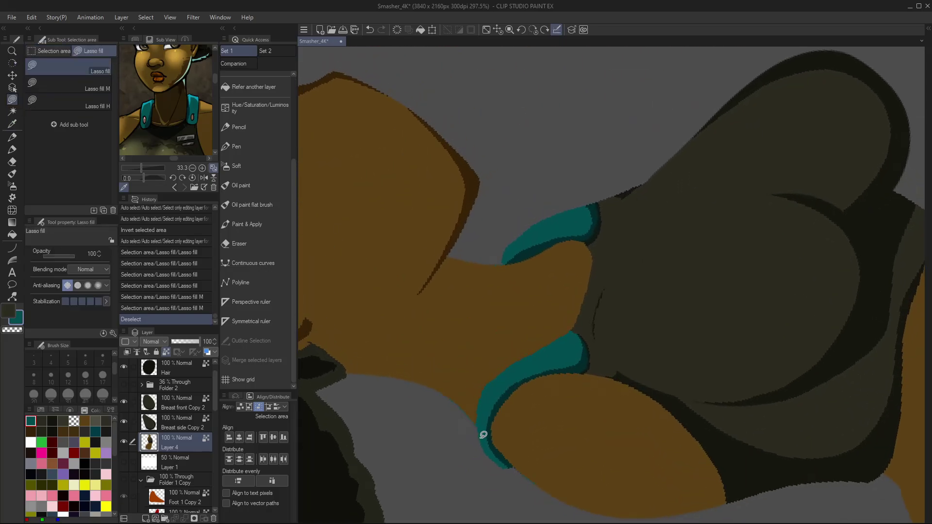
pyautogui.moveTo(571, 329)
pyautogui.mouseDown()
pyautogui.moveTo(505, 364)
pyautogui.moveTo(481, 390)
pyautogui.moveTo(483, 433)
pyautogui.moveTo(523, 368)
pyautogui.moveTo(566, 349)
pyautogui.moveTo(575, 329)
pyautogui.moveTo(525, 372)
pyautogui.mouseUp()
pyautogui.click(534, 29)
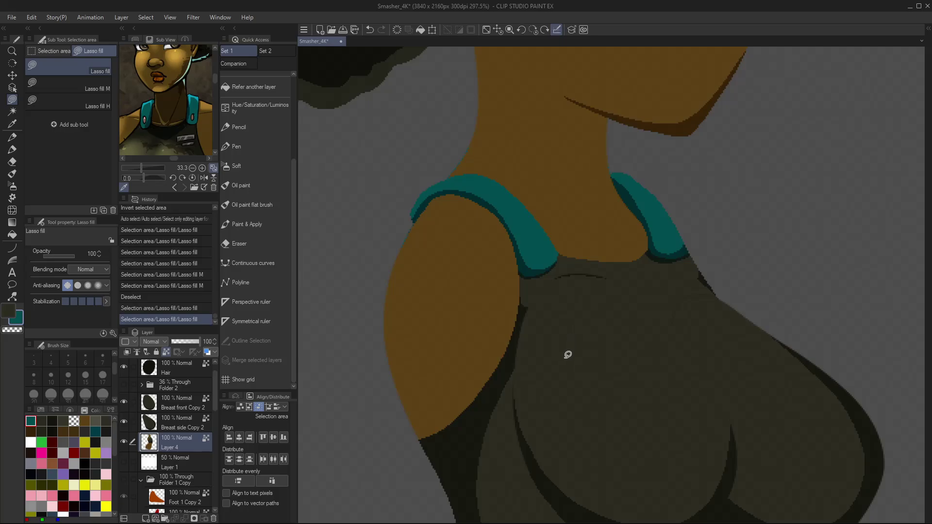
# - Sample the dark teal of the far strap and lasso-fill shading along the inner edge of its upper end
pyautogui.moveTo(568, 354); pyautogui.dragTo(566, 277)
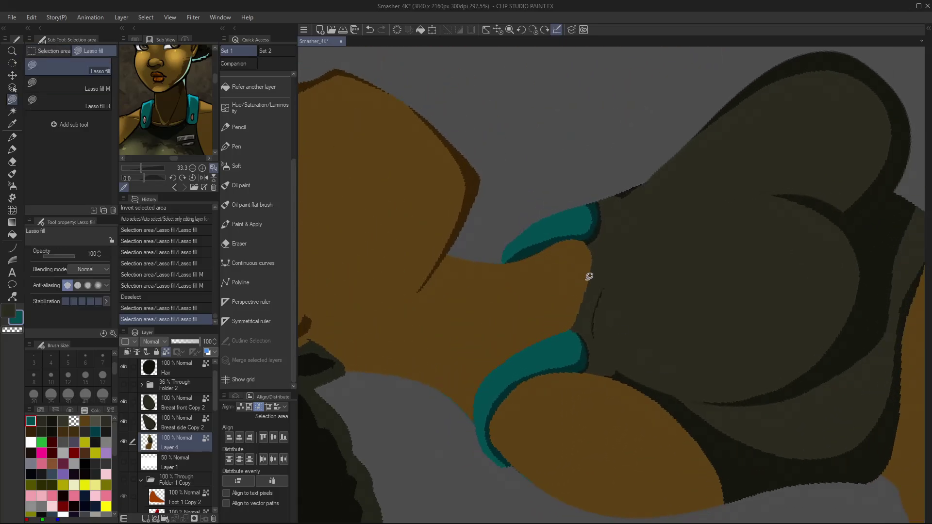
pyautogui.keyDown('alt'); pyautogui.click(538, 247); pyautogui.keyUp('alt')
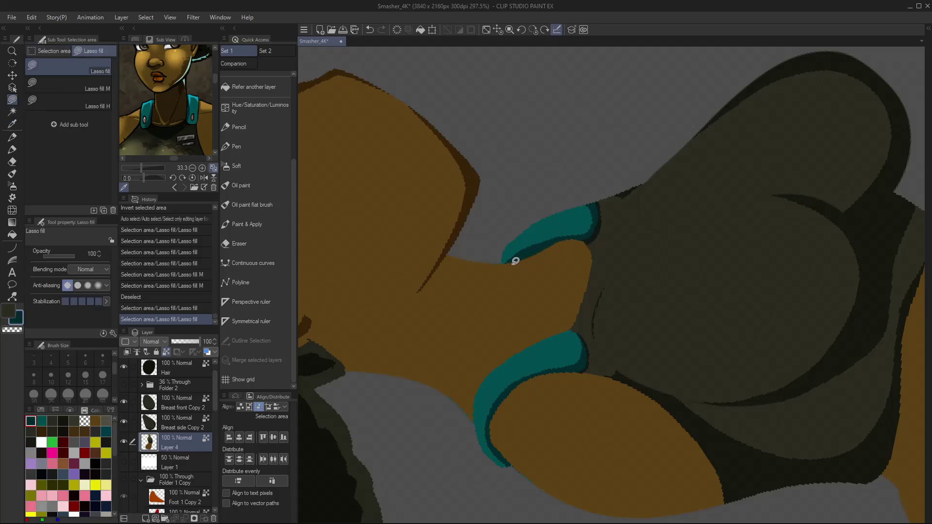
pyautogui.moveTo(510, 263)
pyautogui.mouseDown()
pyautogui.moveTo(587, 239)
pyautogui.moveTo(574, 235)
pyautogui.moveTo(514, 258)
pyautogui.mouseUp()
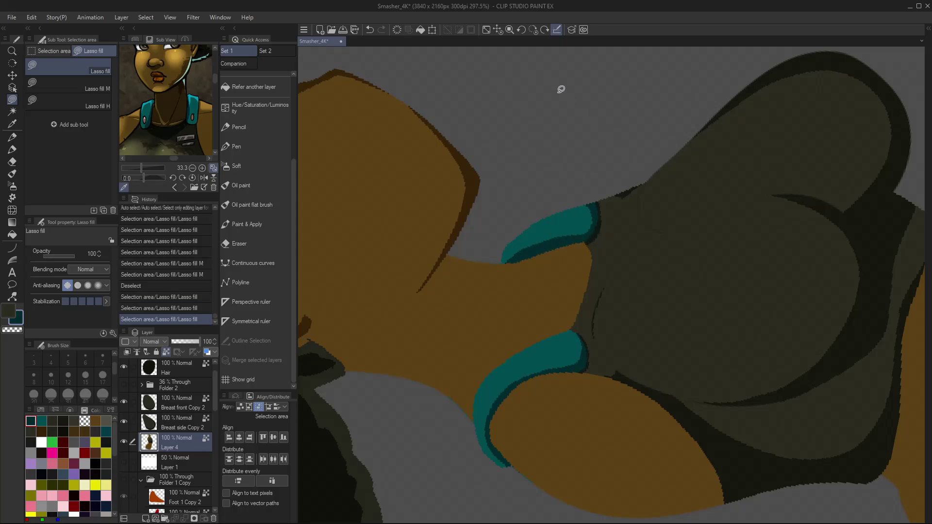
# - Trim the outer edge of the far strap with lasso fills in transparent colour
pyautogui.press('c')
pyautogui.moveTo(500, 261)
pyautogui.mouseDown()
pyautogui.moveTo(579, 198)
pyautogui.moveTo(535, 226)
pyautogui.mouseUp()
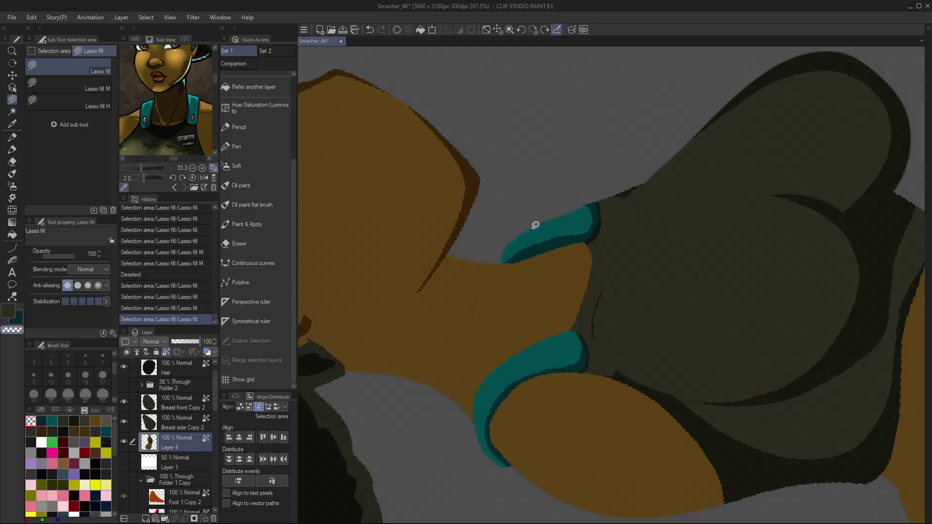
pyautogui.moveTo(593, 196); pyautogui.dragTo(589, 206)
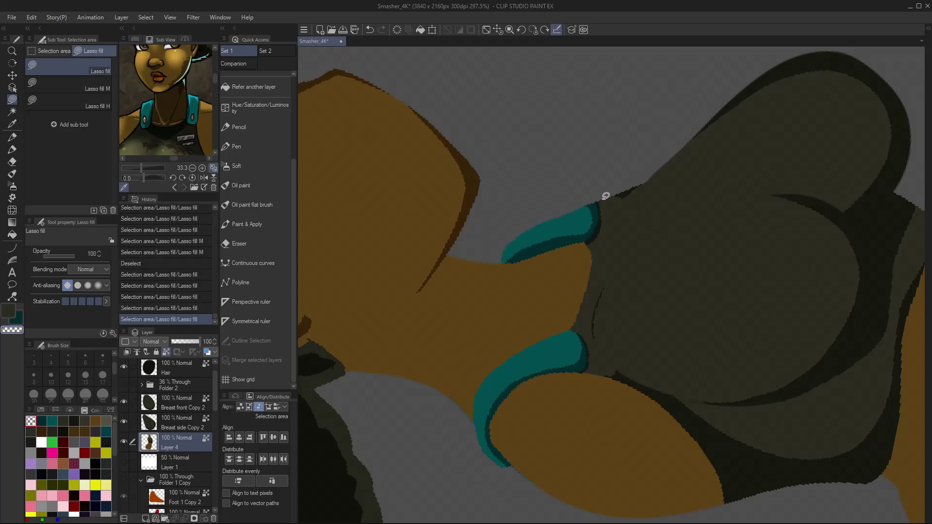
# - Sample the strap's teal and lasso-fill the lower outer corner and upper inner area of the far strap
pyautogui.press('i')
pyautogui.click(582, 222)
pyautogui.press('m')
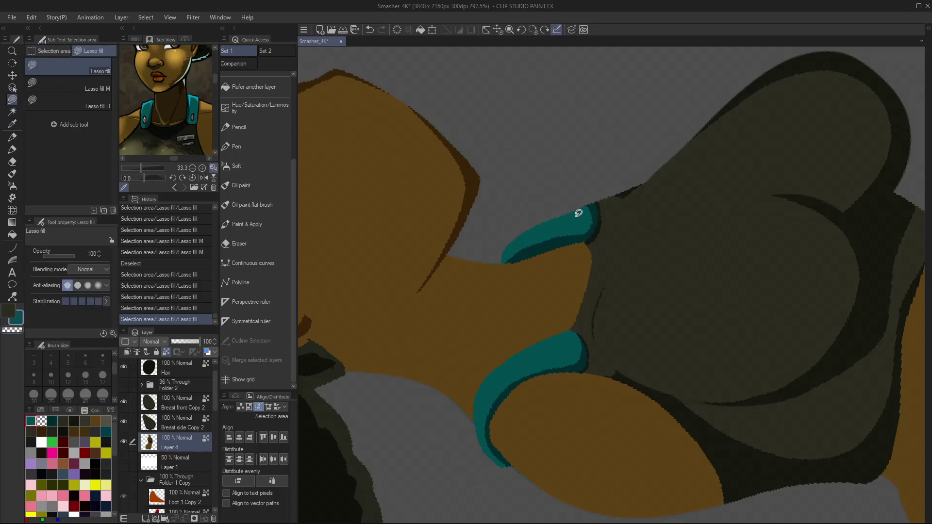
pyautogui.moveTo(589, 202)
pyautogui.mouseDown()
pyautogui.moveTo(597, 210)
pyautogui.moveTo(589, 207)
pyautogui.mouseUp()
pyautogui.click(540, 26)
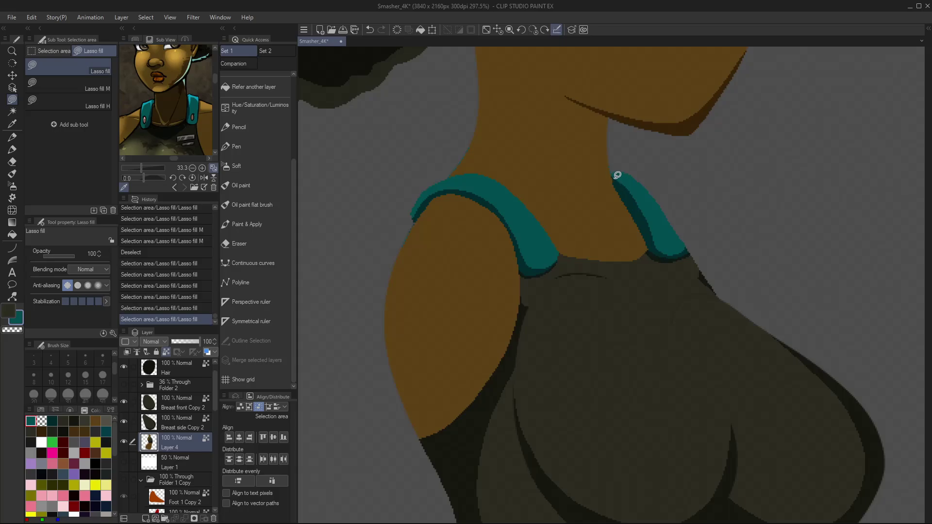
pyautogui.moveTo(616, 174)
pyautogui.mouseDown()
pyautogui.moveTo(655, 248)
pyautogui.moveTo(667, 250)
pyautogui.moveTo(633, 184)
pyautogui.moveTo(618, 172)
pyautogui.mouseUp()
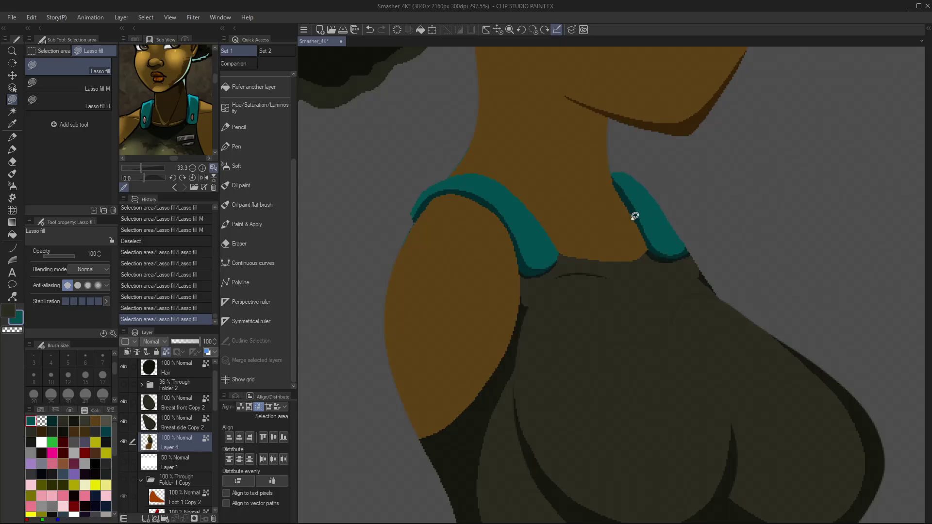
# - Shade the inner edges of the near and far straps with lasso fills in dark teal
pyautogui.click(52, 421)
pyautogui.moveTo(414, 220)
pyautogui.mouseDown()
pyautogui.moveTo(436, 191)
pyautogui.moveTo(464, 188)
pyautogui.moveTo(499, 210)
pyautogui.moveTo(532, 257)
pyautogui.moveTo(561, 254)
pyautogui.moveTo(557, 265)
pyautogui.moveTo(533, 270)
pyautogui.moveTo(501, 212)
pyautogui.moveTo(459, 185)
pyautogui.mouseUp()
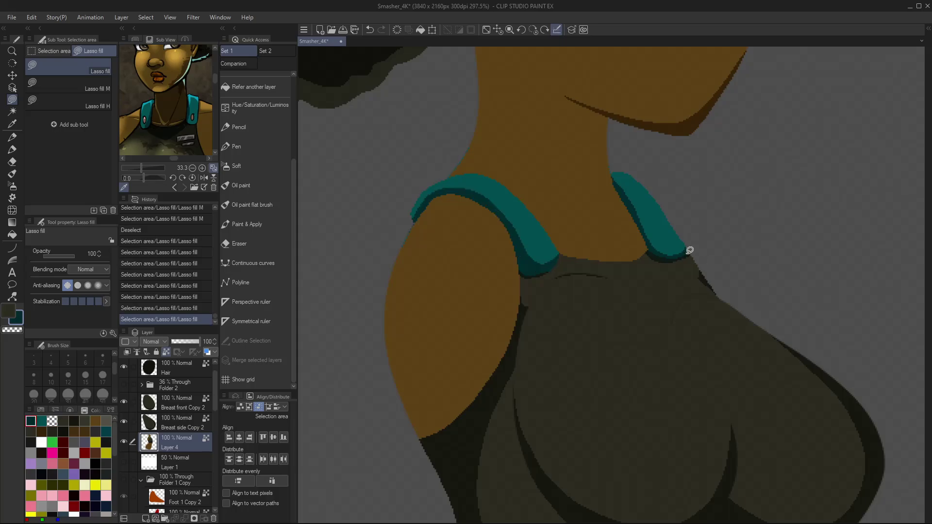
pyautogui.moveTo(614, 178)
pyautogui.mouseDown()
pyautogui.moveTo(657, 242)
pyautogui.moveTo(688, 246)
pyautogui.moveTo(664, 254)
pyautogui.moveTo(617, 170)
pyautogui.mouseUp()
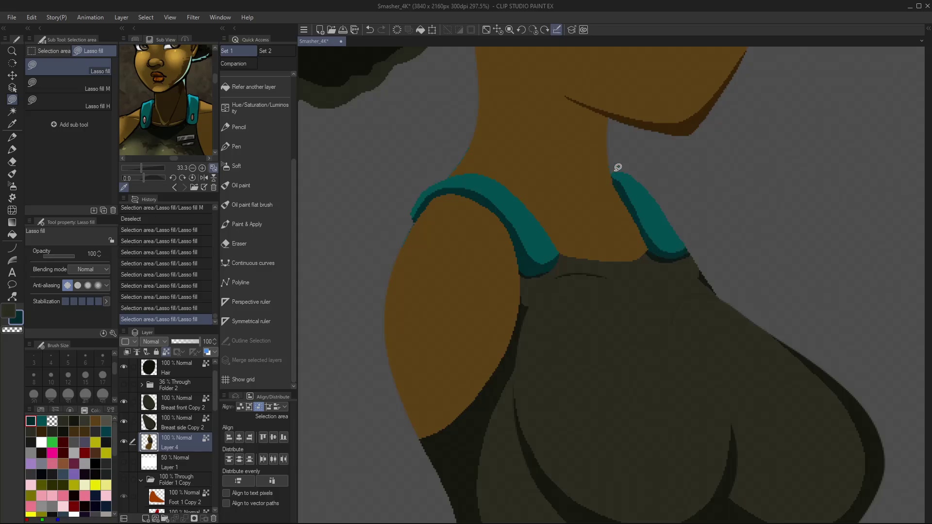
# - Trim the upper tip of the far strap with a lasso fill in transparent colour
pyautogui.hotkey('ctrl', '0')
pyautogui.press('/')
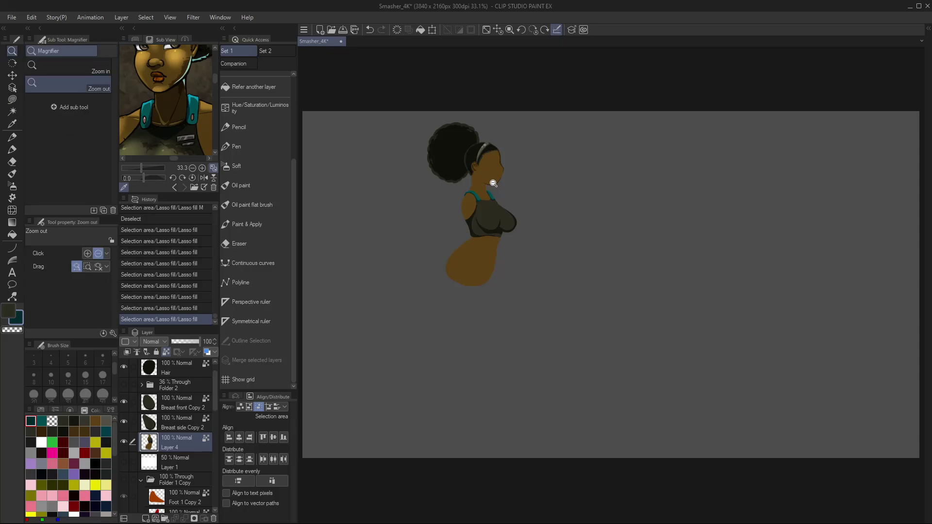
pyautogui.moveTo(494, 184); pyautogui.dragTo(514, 183)
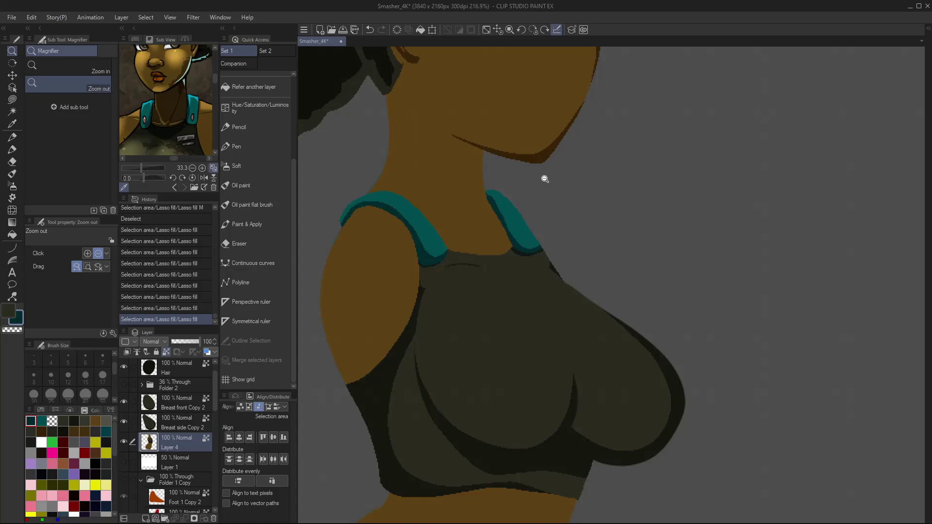
pyautogui.press('m')
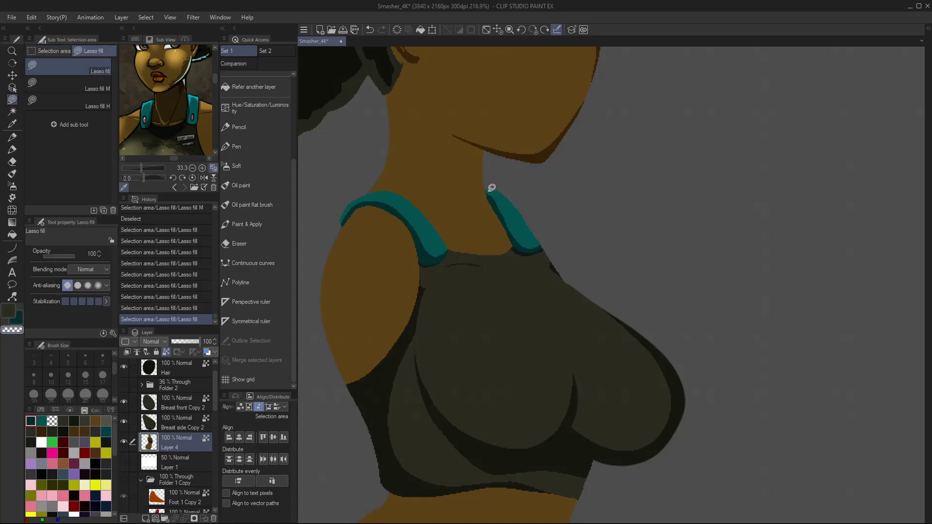
pyautogui.moveTo(490, 187)
pyautogui.mouseDown()
pyautogui.moveTo(545, 239)
pyautogui.moveTo(491, 180)
pyautogui.mouseUp()
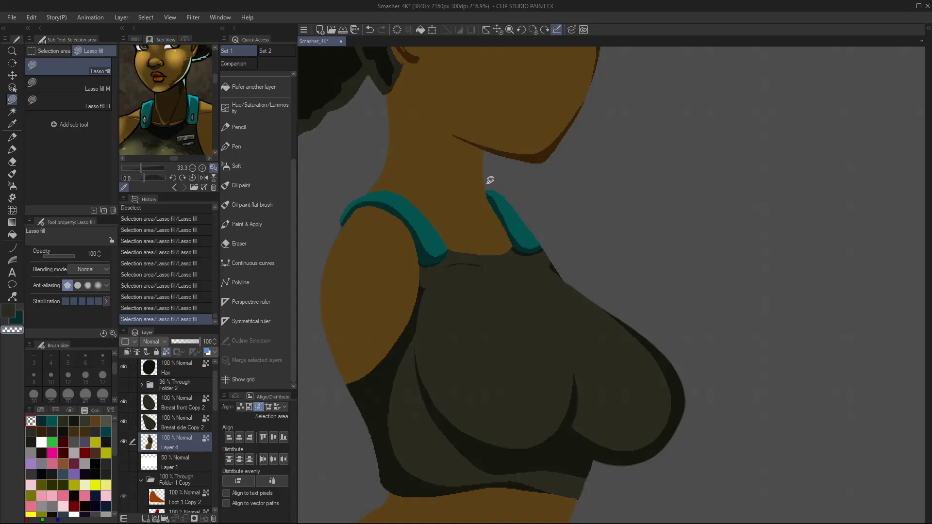
pyautogui.hotkey('ctrl', '0')
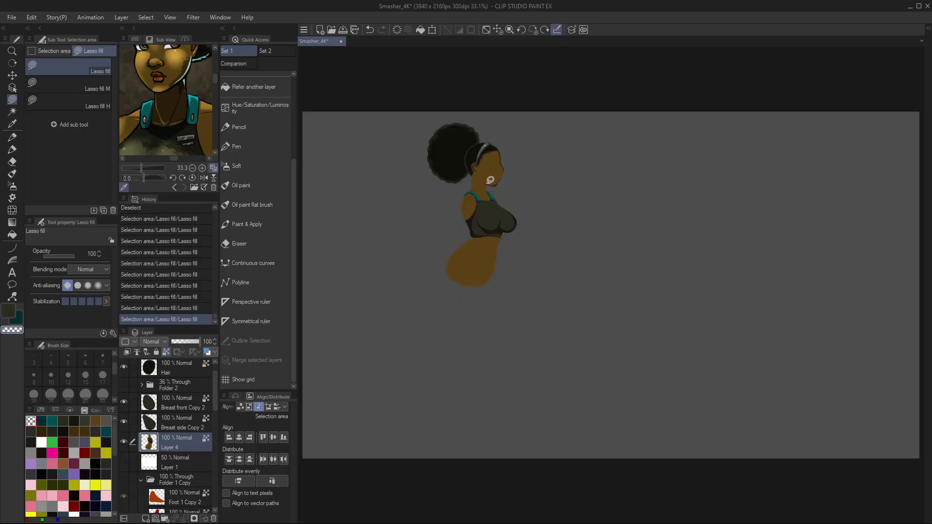
# - Enlarge the reference to 100% around the strap's oval button and sample the button's pinkish brown
pyautogui.click(159, 113)
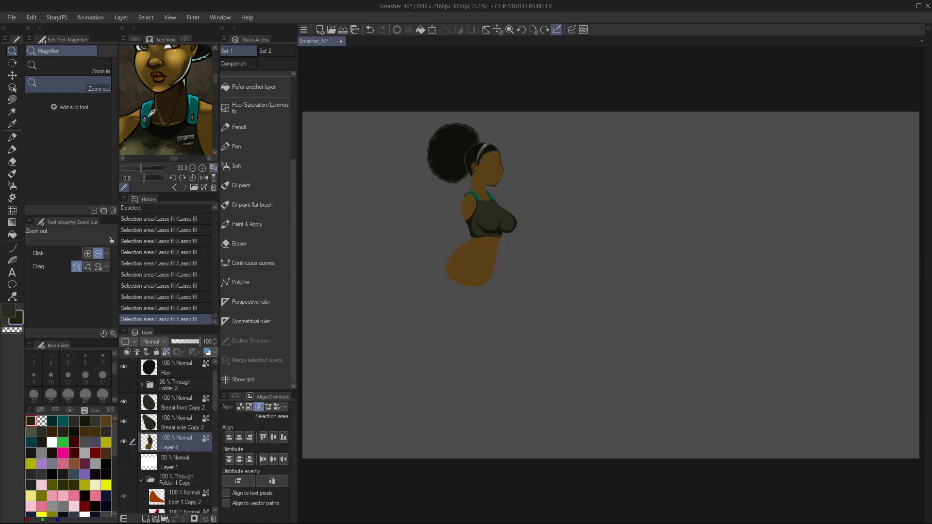
pyautogui.click(148, 115)
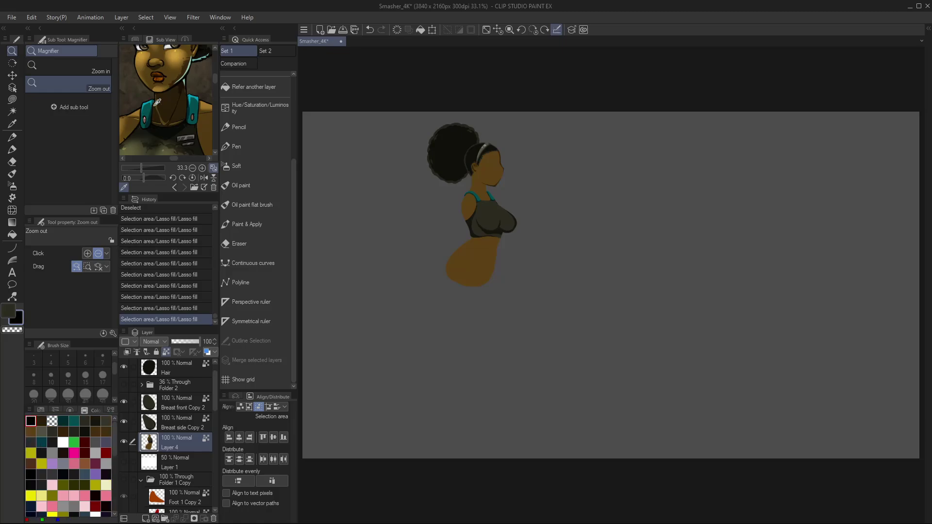
pyautogui.click(201, 167)
pyautogui.moveTo(172, 128); pyautogui.dragTo(165, 94)
pyautogui.click(163, 96)
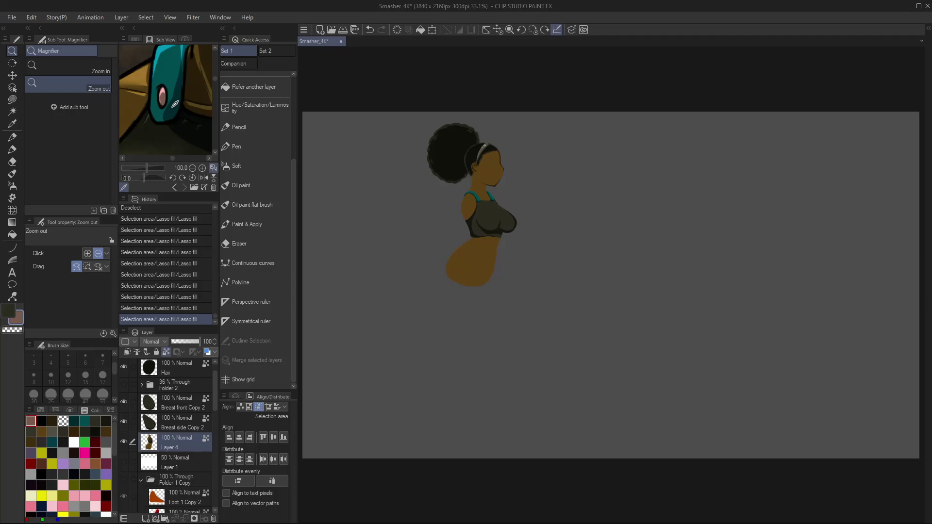
# - Draw a tilted grey-purple ellipse on the near strap's lower end on a new raster layer, with angle adjustment after fixing enabled
pyautogui.scroll(6, 486, 194)
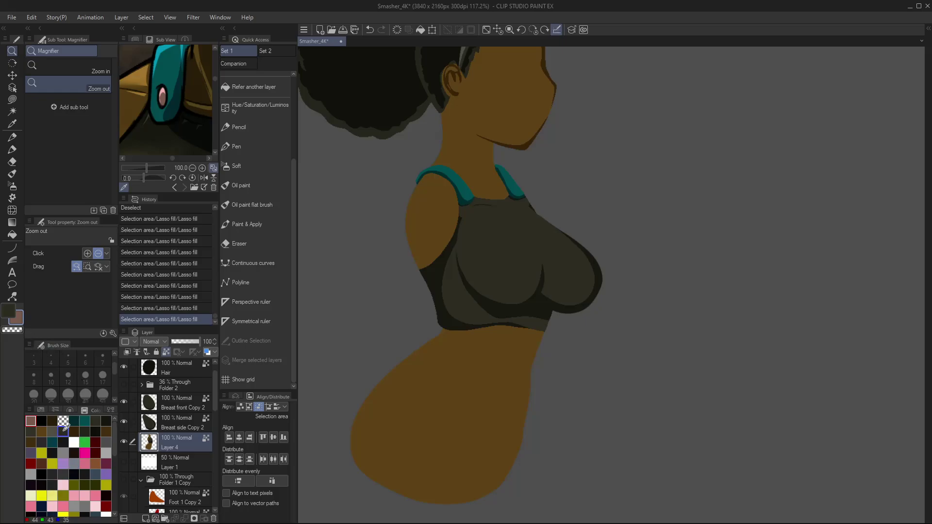
pyautogui.click(31, 454)
pyautogui.press('u')
pyautogui.click(97, 103)
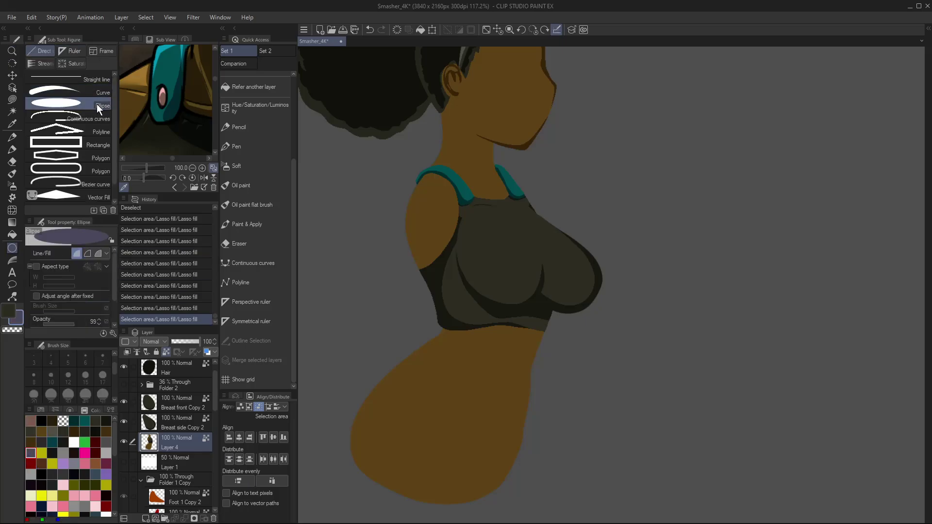
pyautogui.click(66, 297)
pyautogui.hotkey('ctrl', 'shift', 'n')
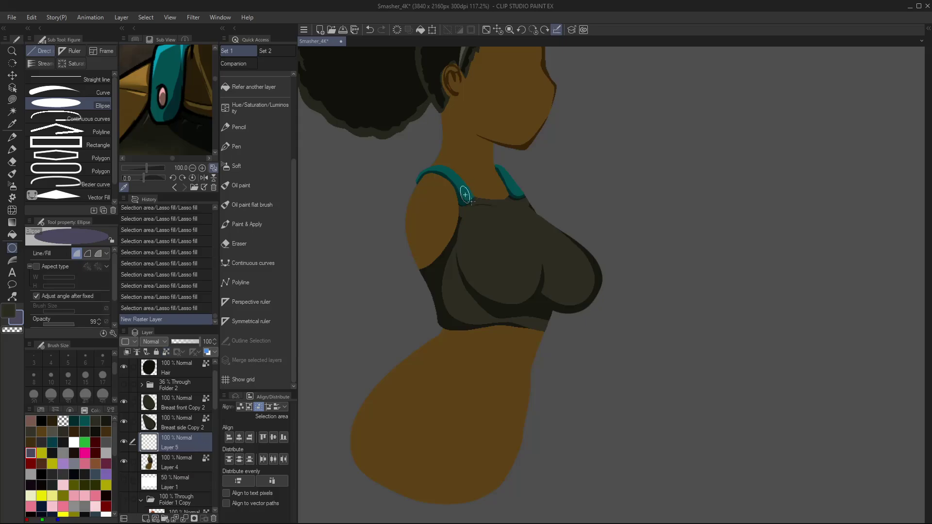
pyautogui.moveTo(466, 195)
pyautogui.mouseDown()
pyautogui.moveTo(469, 204)
pyautogui.moveTo(467, 179)
pyautogui.moveTo(482, 165)
pyautogui.mouseUp()
# - Move and transform the oval button so it fits inside the lower end of the near strap
pyautogui.press('k')
pyautogui.scroll(5, 480, 177)
pyautogui.hotkey('ctrl', 't')
pyautogui.moveTo(458, 193); pyautogui.dragTo(460, 195)
pyautogui.click(442, 233)
# - Brighten the oval button by raising its luminosity with the Hue/Saturation/Luminosity correction
pyautogui.hotkey('ctrl', 'u')
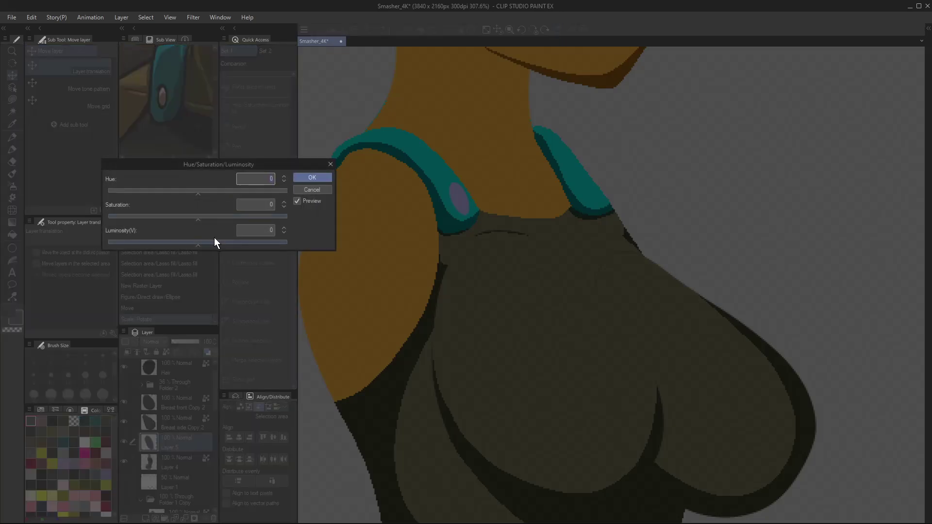
pyautogui.click(214, 241)
pyautogui.click(308, 180)
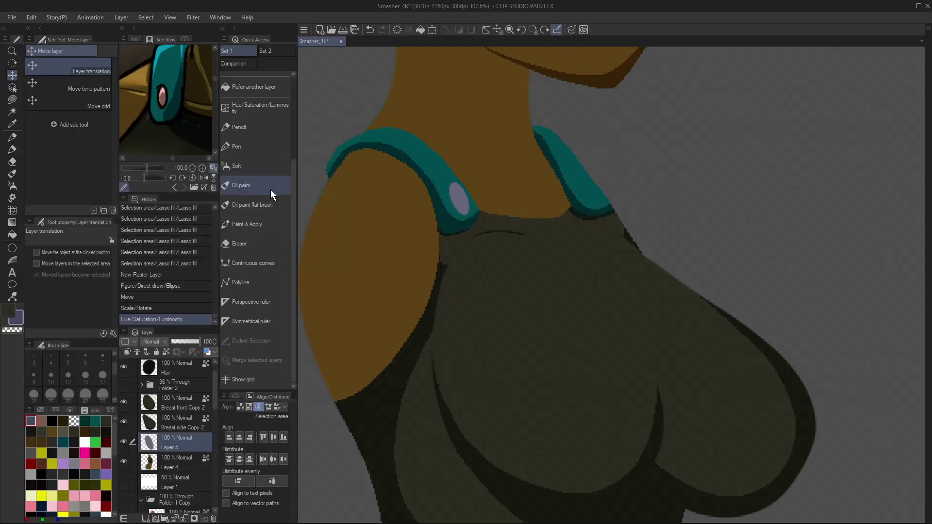
# - Duplicate the button layer and nudge the copy onto the lower end of the far strap
pyautogui.hotkey('ctrl', 'c')
pyautogui.hotkey('ctrl', 'v')
pyautogui.press('Right')
pyautogui.press('Right')
pyautogui.press('Right')
pyautogui.press('Right')
pyautogui.press('Right')
pyautogui.press('Right')
pyautogui.press('Right')
pyautogui.press('Right')
pyautogui.press('Right')
pyautogui.press('Right')
pyautogui.press('Right')
pyautogui.press('Right')
pyautogui.press('Right')
pyautogui.press('Right')
pyautogui.press('Right')
pyautogui.press('Right')
pyautogui.press('Right')
pyautogui.press('Right')
pyautogui.press('Right')
pyautogui.press('Right')
pyautogui.press('Right')
pyautogui.press('Right')
pyautogui.press('Right')
pyautogui.press('Right')
pyautogui.press('Right')
pyautogui.press('Right')
pyautogui.press('Right')
pyautogui.press('Right')
pyautogui.press('Right')
pyautogui.press('Right')
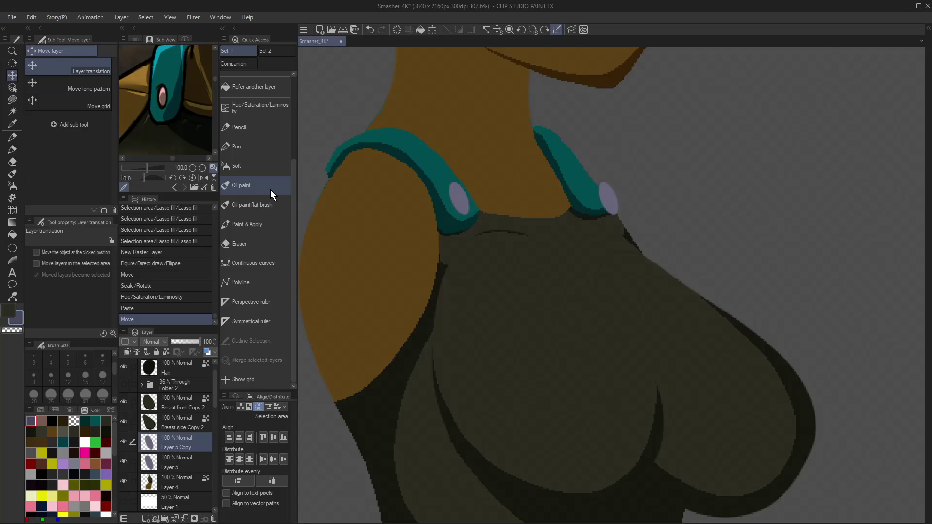
pyautogui.press('Left')
pyautogui.press('Left')
pyautogui.press('Left')
pyautogui.press('Up')
pyautogui.press('Up')
pyautogui.press('Up')
pyautogui.press('Up')
pyautogui.press('Up')
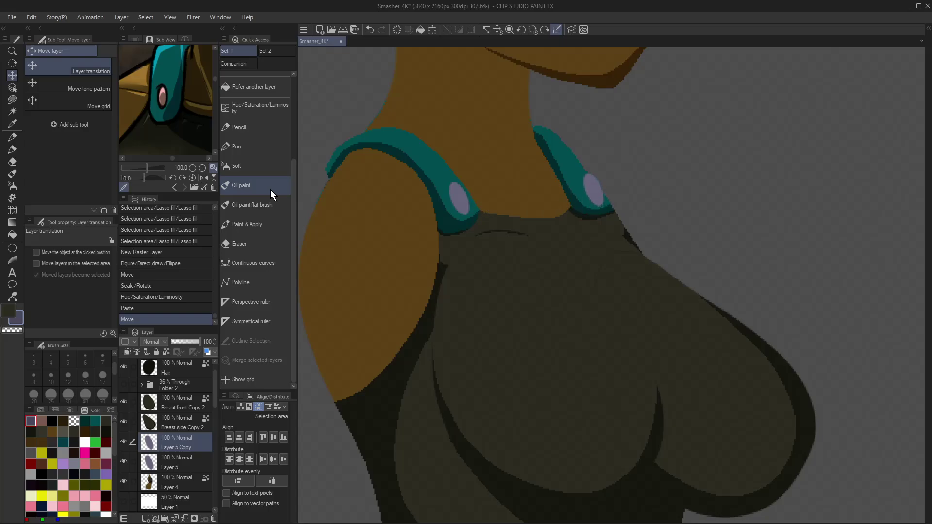
pyautogui.press('Left')
pyautogui.press('Left')
pyautogui.press('Left')
# - Scale the copied button to 90% with a slight rotation and merge it with the layer below
pyautogui.hotkey('ctrl', 't')
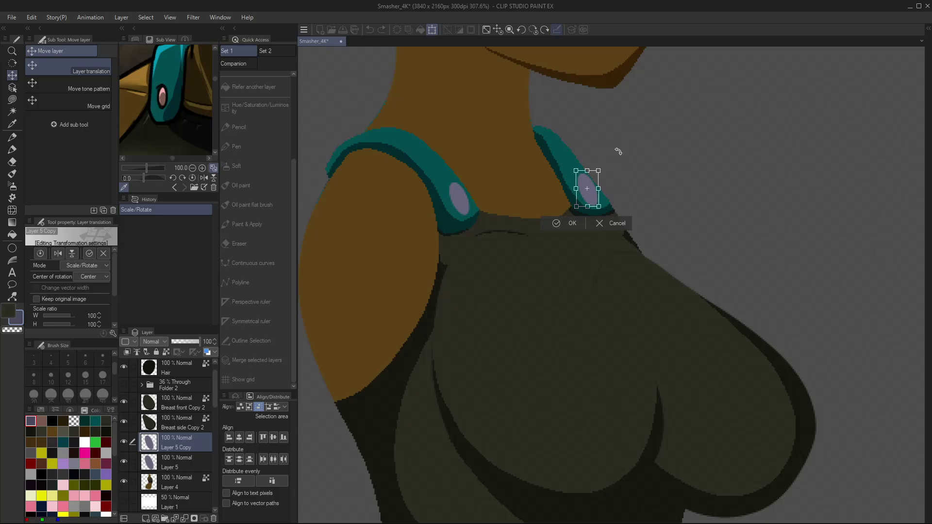
pyautogui.moveTo(601, 168); pyautogui.dragTo(597, 170)
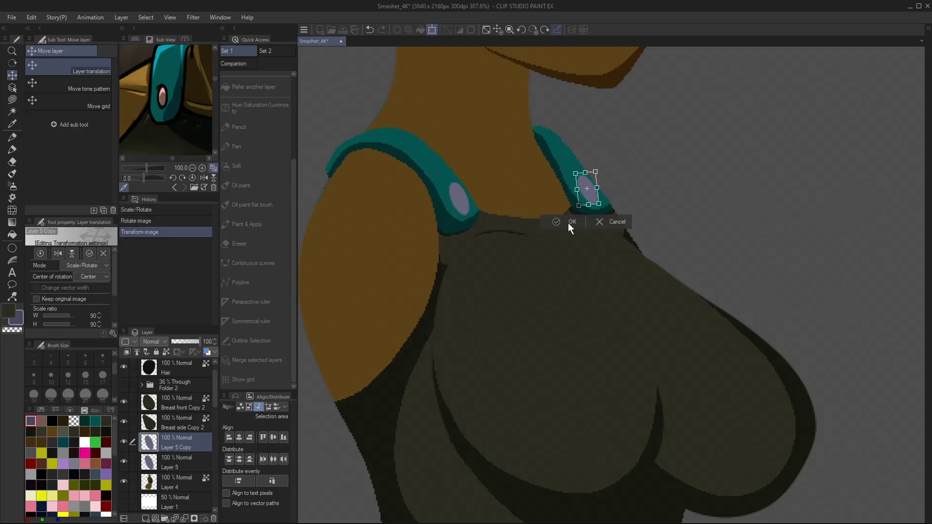
pyautogui.click(568, 222)
pyautogui.hotkey('ctrl', 'e')
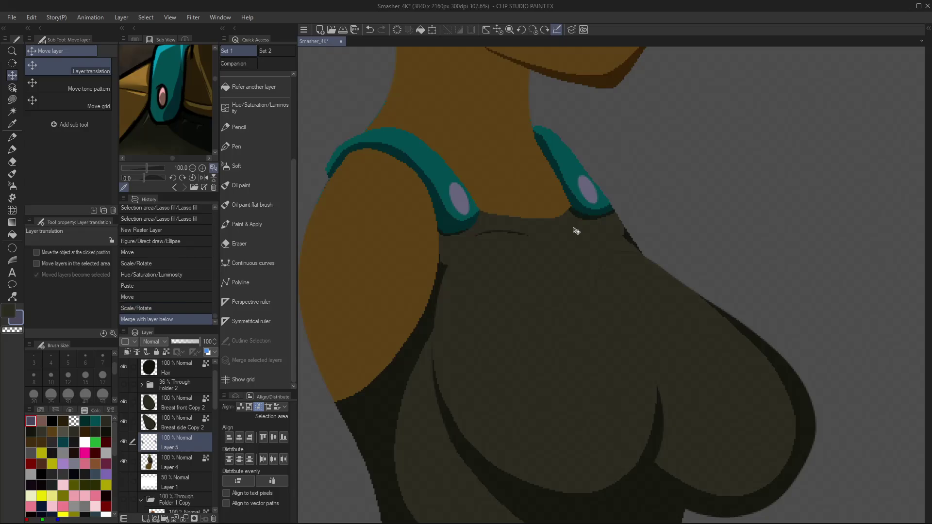
# - Lock the transparent pixels of Layer 5 and shade the edges of both oval buttons with Lasso fill M
pyautogui.click(165, 352)
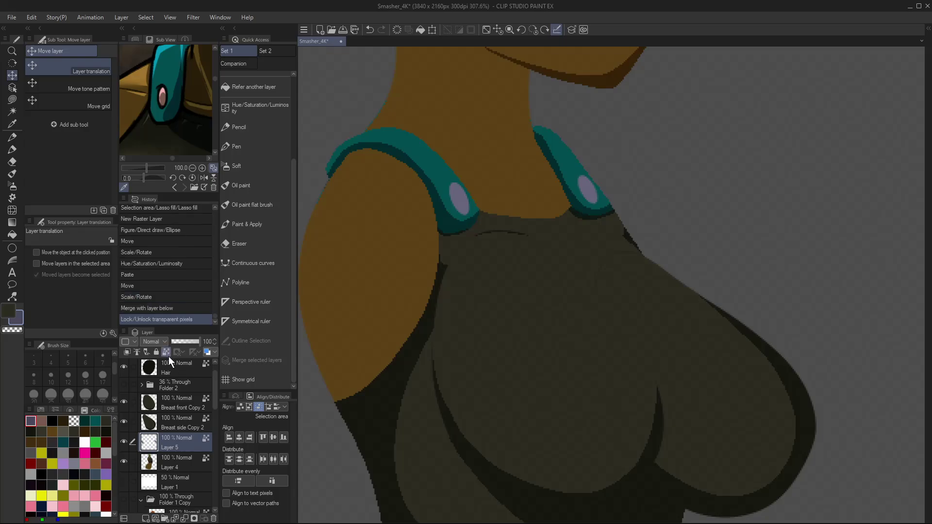
pyautogui.press('m')
pyautogui.click(98, 84)
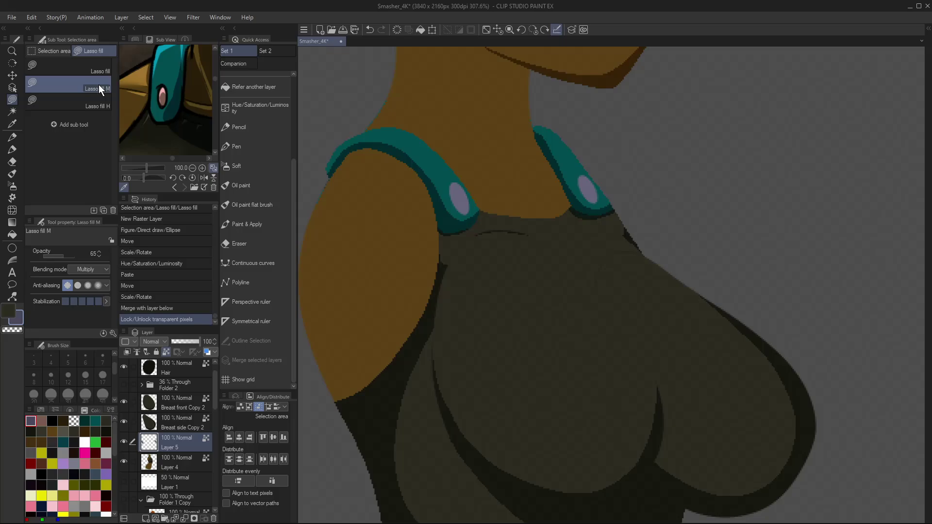
pyautogui.moveTo(451, 208)
pyautogui.mouseDown()
pyautogui.moveTo(455, 180)
pyautogui.moveTo(469, 207)
pyautogui.moveTo(451, 178)
pyautogui.moveTo(459, 212)
pyautogui.moveTo(454, 183)
pyautogui.mouseUp()
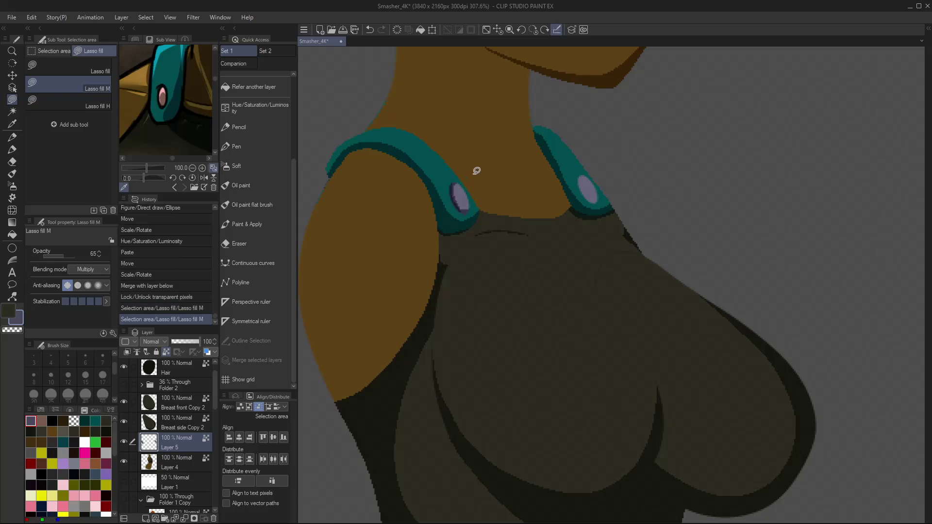
pyautogui.moveTo(584, 180)
pyautogui.mouseDown()
pyautogui.moveTo(585, 171)
pyautogui.moveTo(602, 205)
pyautogui.moveTo(585, 175)
pyautogui.moveTo(601, 199)
pyautogui.moveTo(580, 184)
pyautogui.mouseUp()
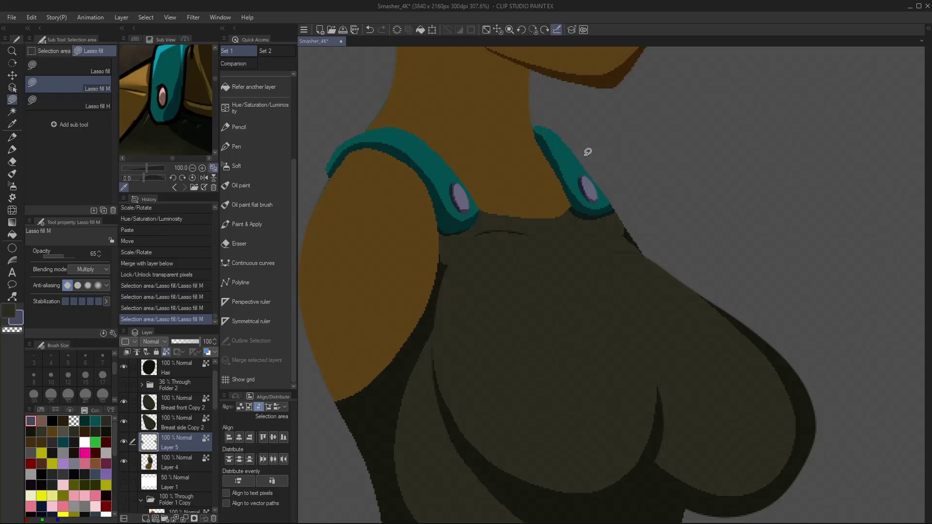
# - Add highlights to both oval buttons with Lasso fill H and merge Layer 5 into Layer 4
pyautogui.click(92, 100)
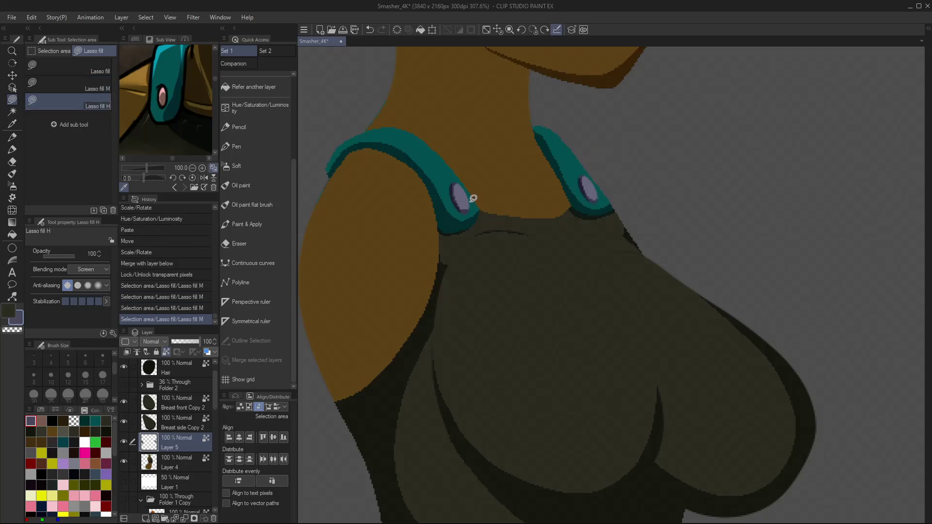
pyautogui.moveTo(464, 188); pyautogui.dragTo(462, 183)
pyautogui.moveTo(584, 178)
pyautogui.mouseDown()
pyautogui.moveTo(599, 182)
pyautogui.moveTo(588, 170)
pyautogui.mouseUp()
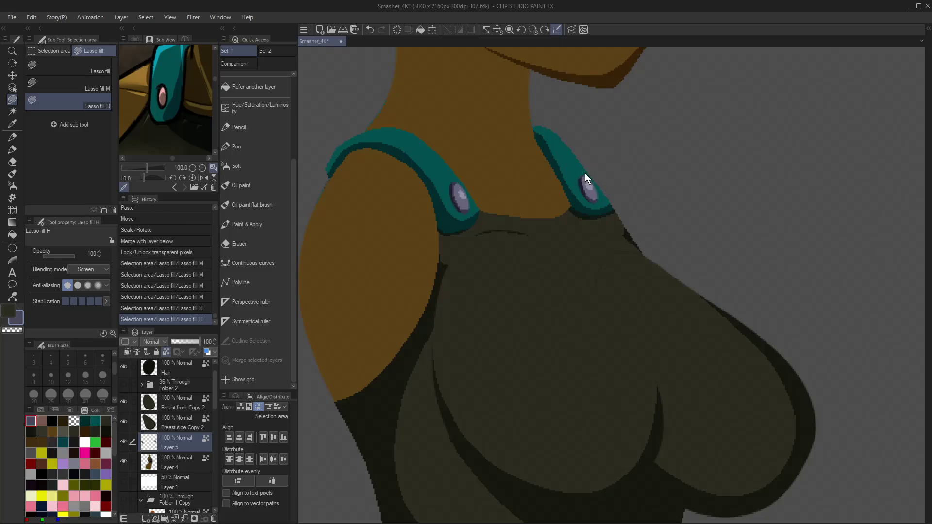
pyautogui.hotkey('ctrl', 'e')
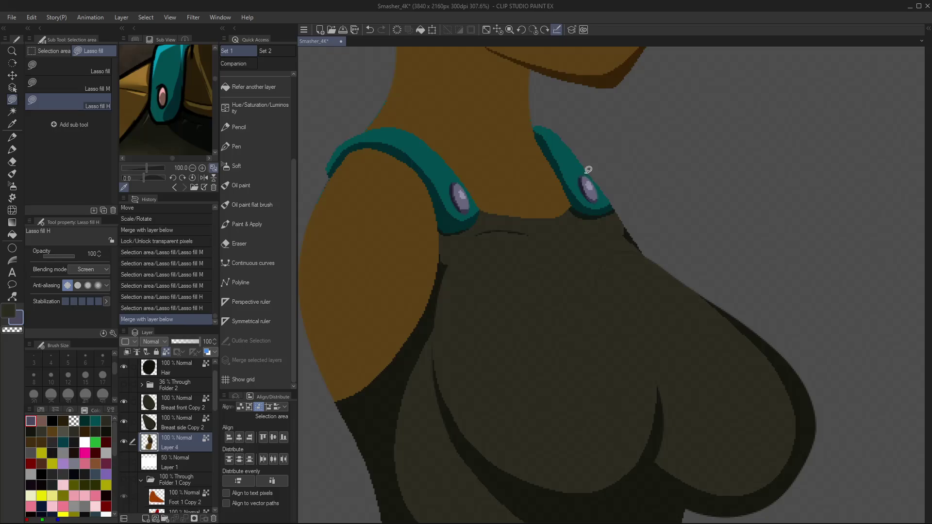
pyautogui.hotkey('ctrl', '0')
pyautogui.press('/')
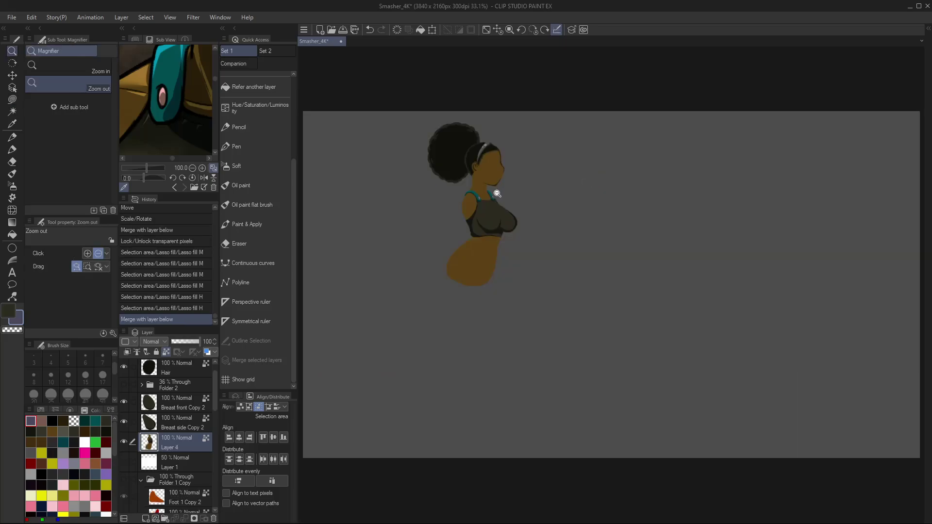
pyautogui.scroll(5, 524, 182)
pyautogui.scroll(1, 525, 182)
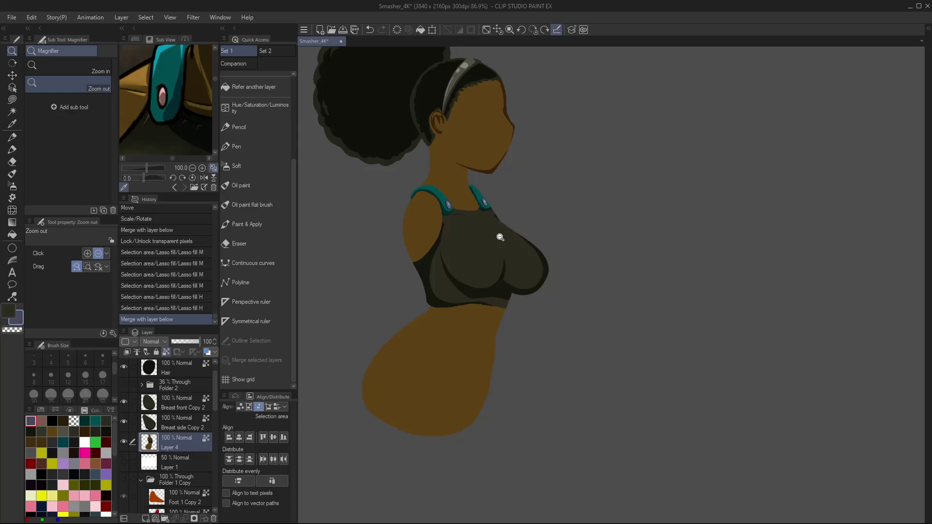
pyautogui.moveTo(489, 252); pyautogui.dragTo(522, 285)
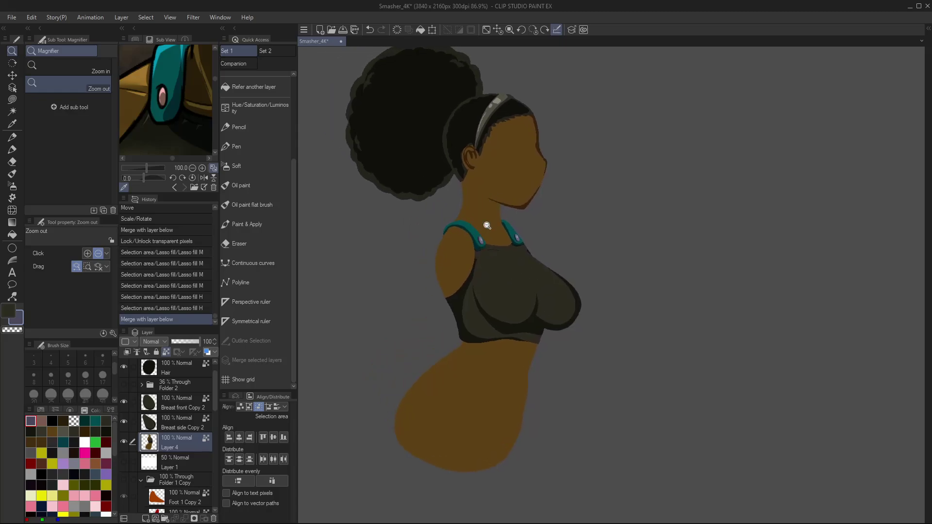
pyautogui.click(509, 175)
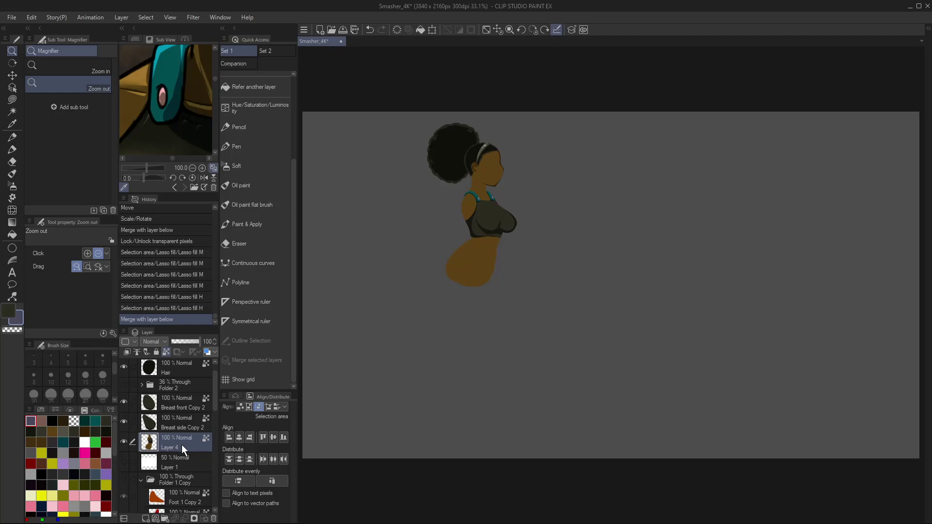
# - Cut the torso, shoulder and neck skin areas from Layer 4 onto their own layer and place it below Layer 4
pyautogui.scroll(2, 484, 223)
pyautogui.press('w')
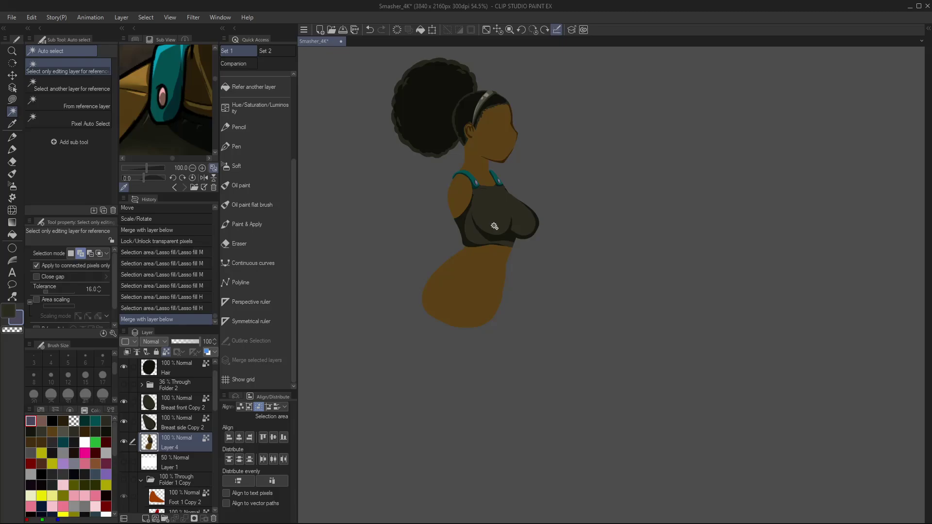
pyautogui.click(476, 264)
pyautogui.click(459, 197)
pyautogui.click(476, 165)
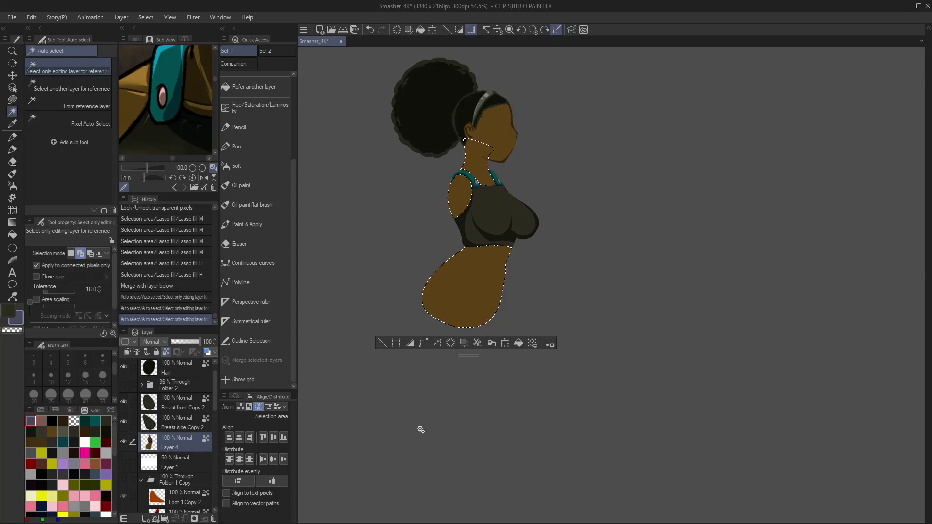
pyautogui.click(477, 344)
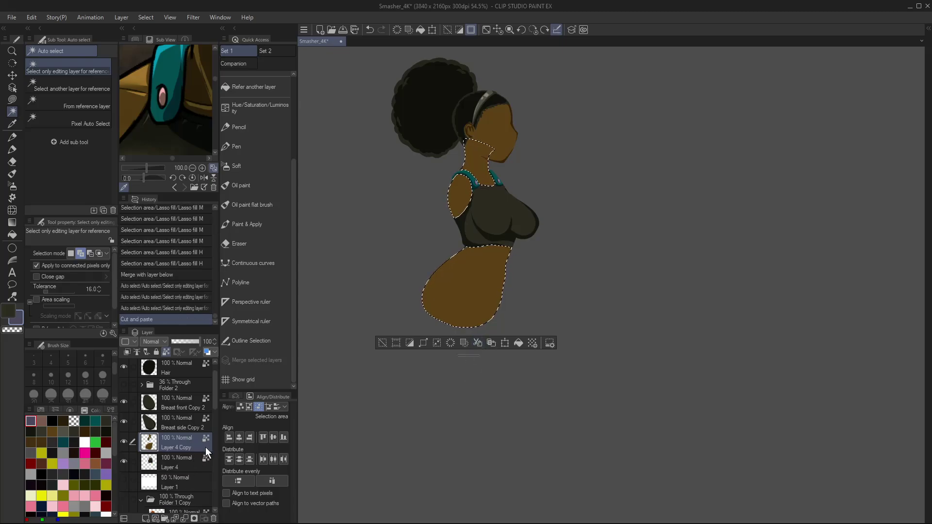
pyautogui.moveTo(205, 447); pyautogui.dragTo(189, 480)
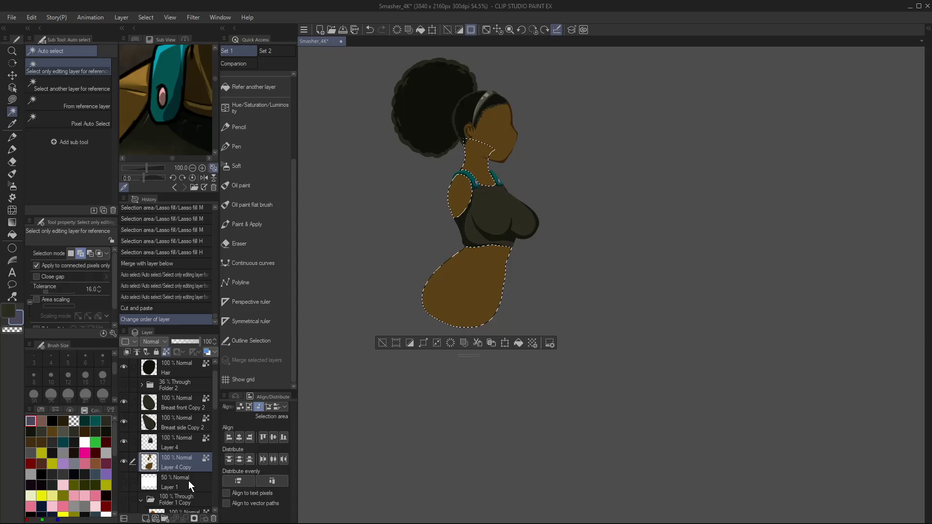
pyautogui.hotkey('ctrl', 'd')
# - Add a raster layer above Layer 4 Copy, set it to Soft light, clip it to the skin layer, and pick dark navy
pyautogui.click(482, 235)
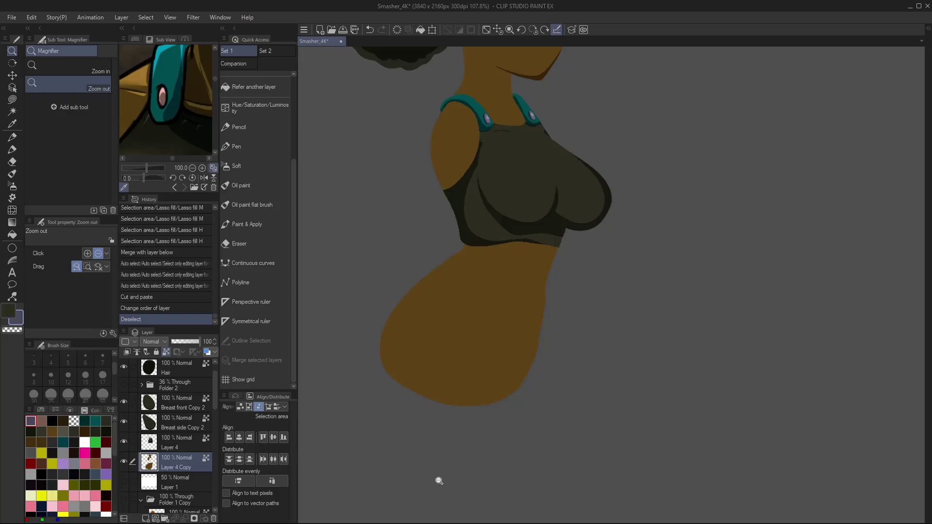
pyautogui.hotkey('ctrl', 'shift', 'n')
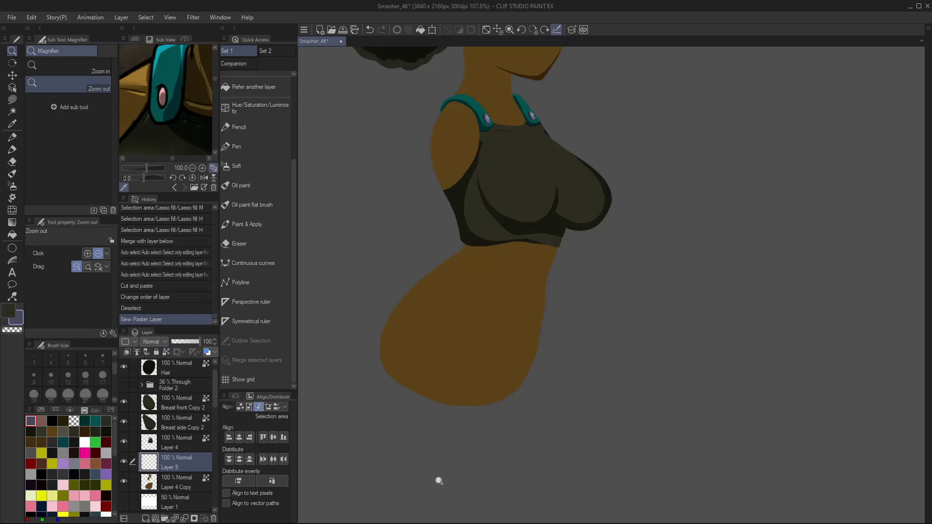
pyautogui.click(41, 410)
pyautogui.click(97, 475)
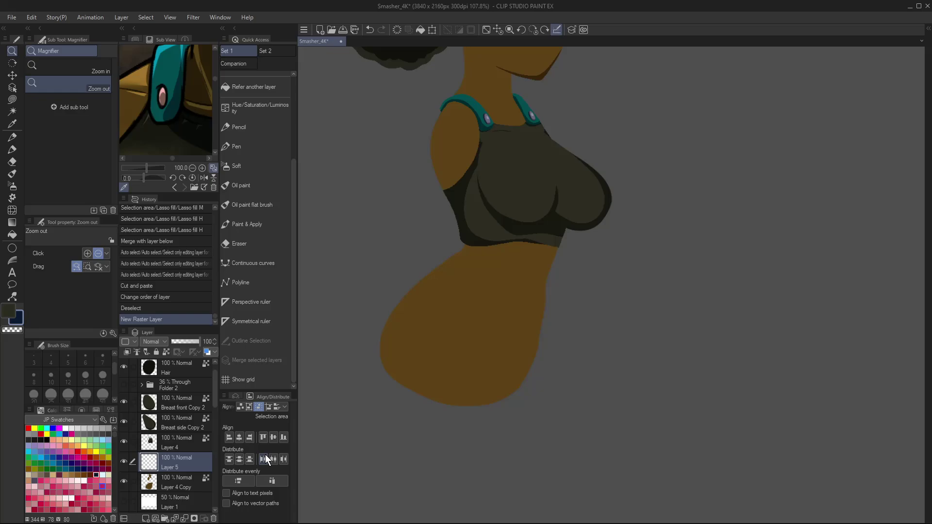
pyautogui.press('m')
pyautogui.click(162, 342)
pyautogui.click(167, 202)
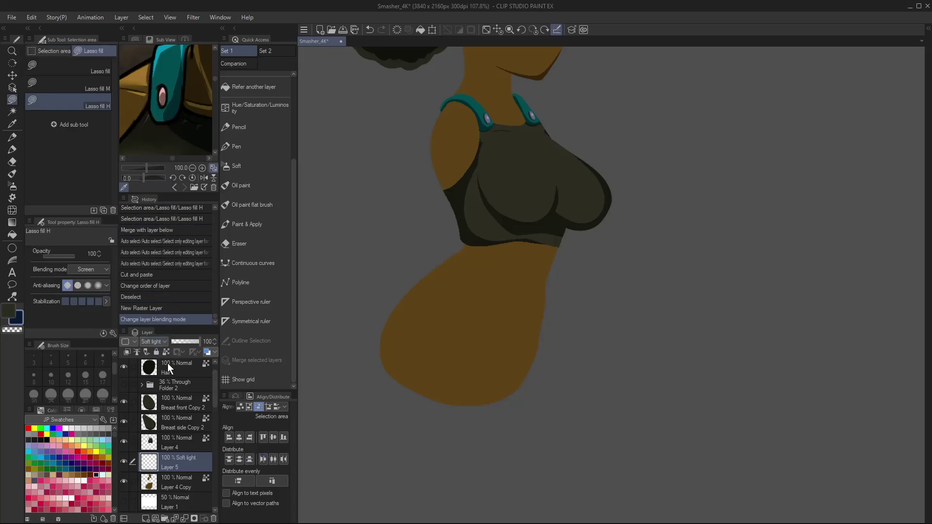
pyautogui.click(127, 353)
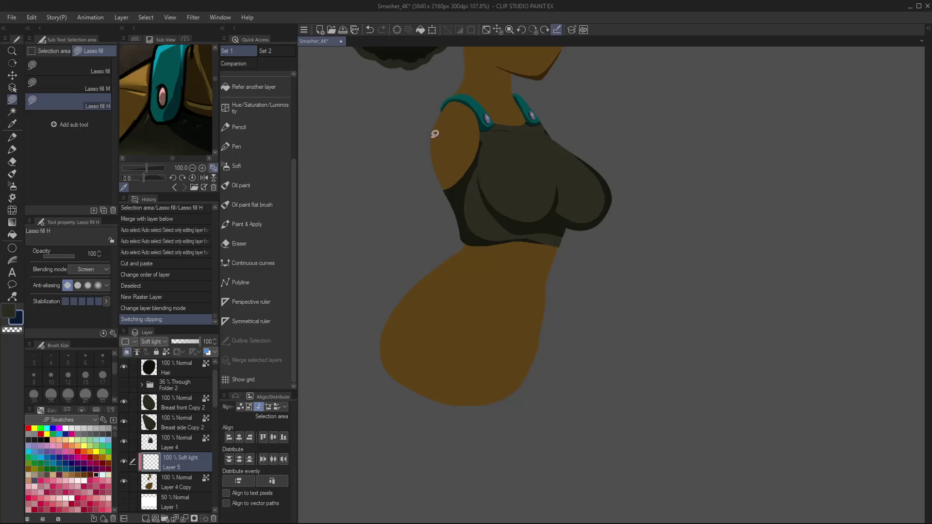
# - Try shading the skin on the Soft light layer with Lasso fill H
pyautogui.moveTo(432, 137)
pyautogui.mouseDown()
pyautogui.moveTo(472, 229)
pyautogui.moveTo(472, 269)
pyautogui.moveTo(443, 270)
pyautogui.moveTo(375, 406)
pyautogui.moveTo(359, 320)
pyautogui.mouseUp()
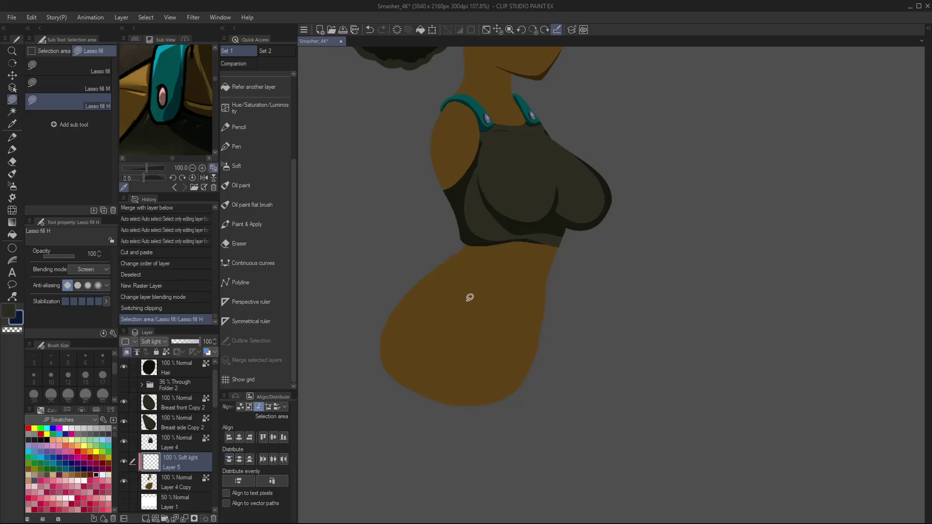
pyautogui.moveTo(469, 297)
pyautogui.mouseDown()
pyautogui.moveTo(487, 334)
pyautogui.moveTo(505, 291)
pyautogui.mouseUp()
pyautogui.hotkey('ctrl', 'z')
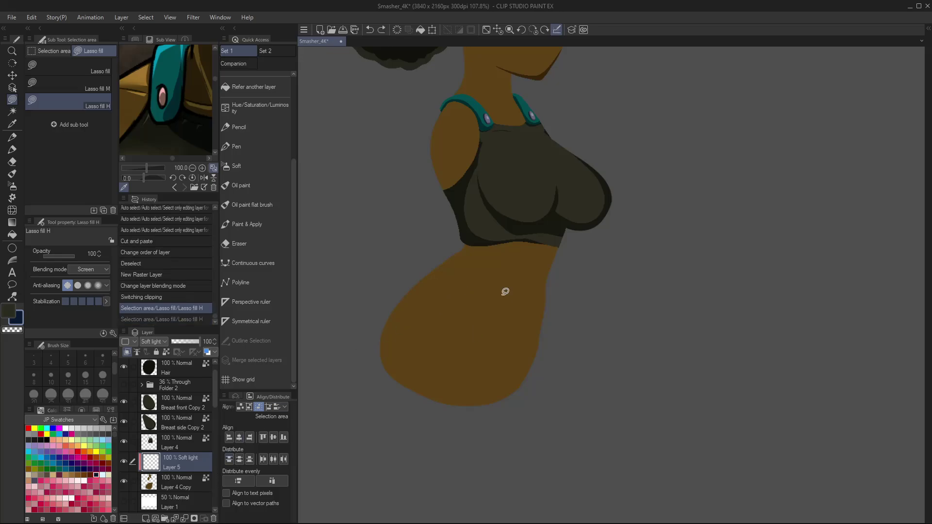
# - Load the pixels of Layer 4 Copy as a selection and unlock that layer's transparent pixels
pyautogui.keyDown('ctrl'); pyautogui.click(150, 482); pyautogui.keyUp('ctrl')
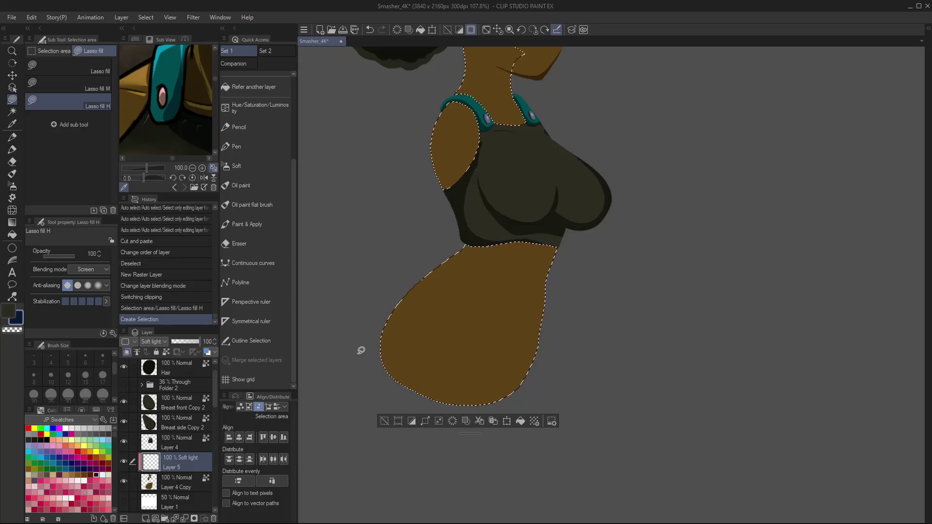
pyautogui.moveTo(362, 350); pyautogui.dragTo(358, 366)
pyautogui.hotkey('ctrl', 'z')
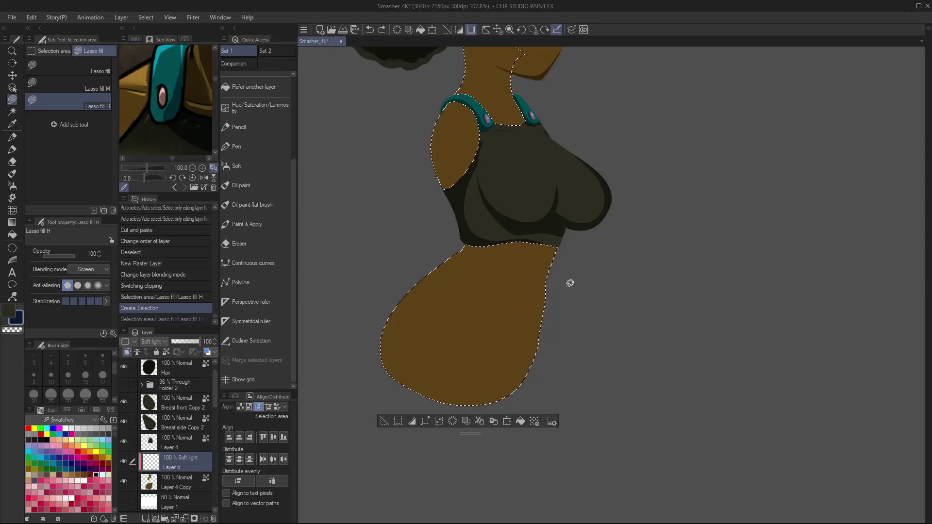
pyautogui.click(186, 483)
pyautogui.click(166, 352)
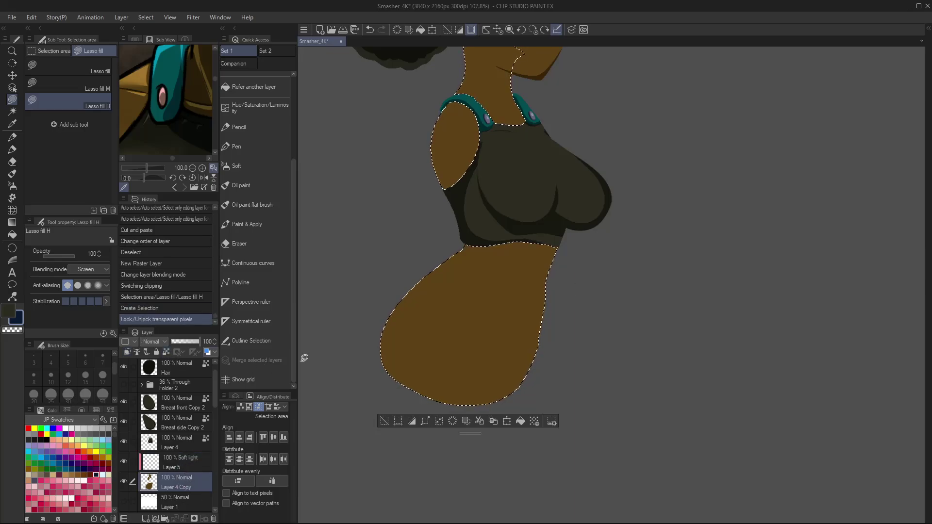
# - Undo the trial fills on the skin and clear the selected area of the Soft light layer
pyautogui.moveTo(470, 314)
pyautogui.mouseDown()
pyautogui.moveTo(480, 346)
pyautogui.moveTo(470, 314)
pyautogui.moveTo(466, 320)
pyautogui.mouseUp()
pyautogui.hotkey('ctrl', 'z')
pyautogui.hotkey('alt', ']')
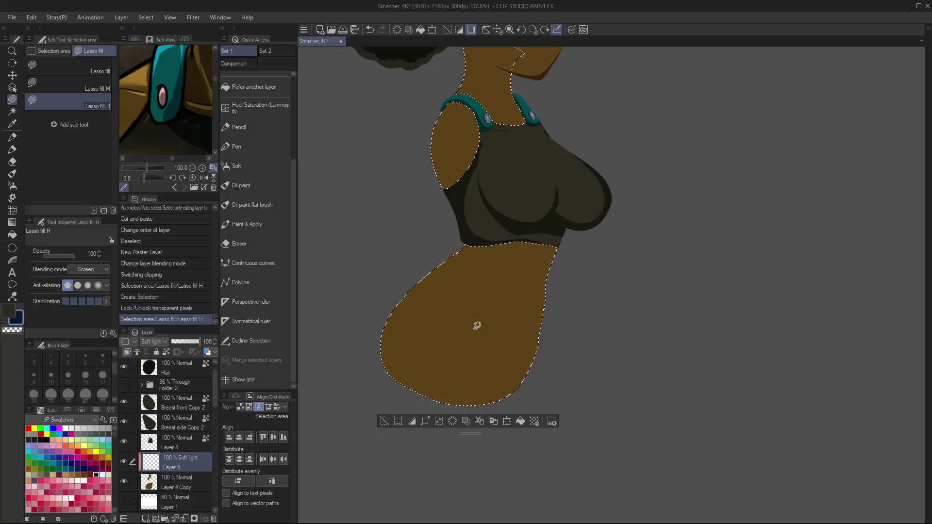
pyautogui.hotkey('ctrl', 'z')
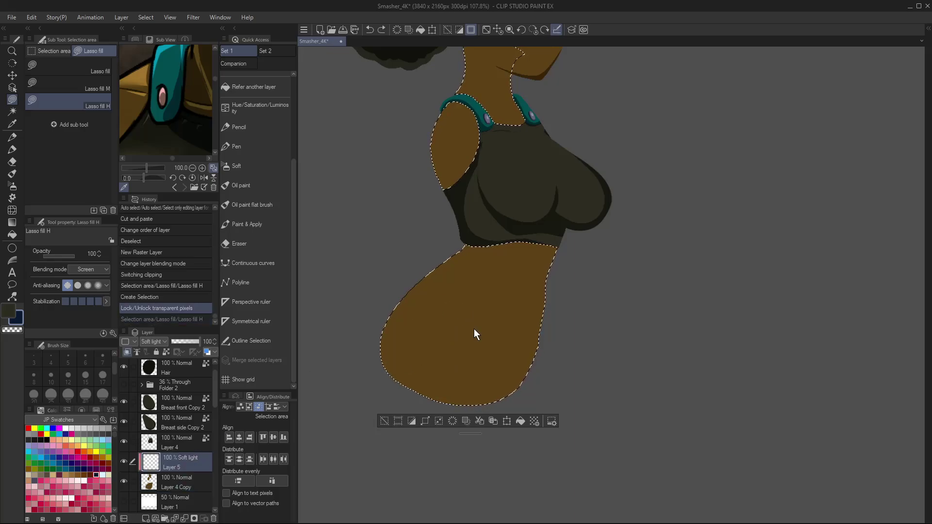
pyautogui.press('Delete')
# - Use Lasso fill to shade the shoulder's rear edge, lower back and abdomen creases, and thin the back shadow with transparent colour
pyautogui.click(91, 65)
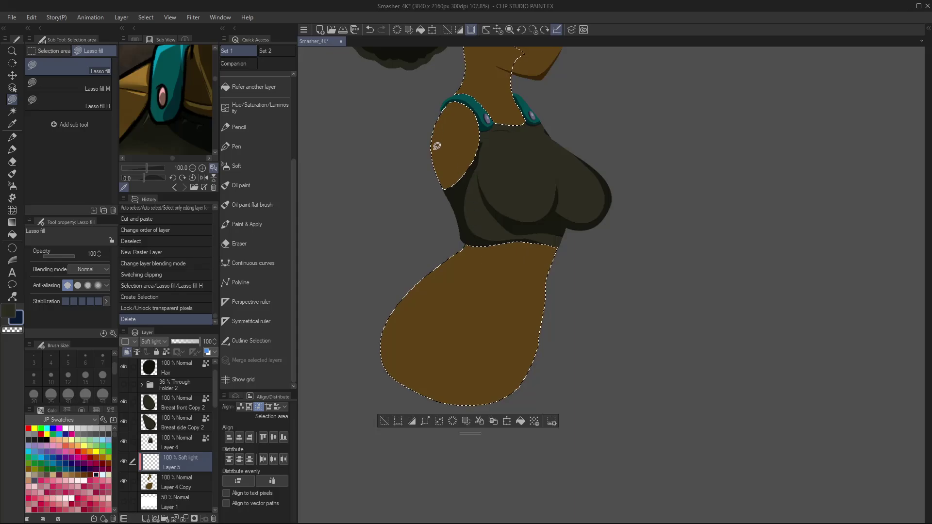
pyautogui.moveTo(450, 177); pyautogui.dragTo(463, 179)
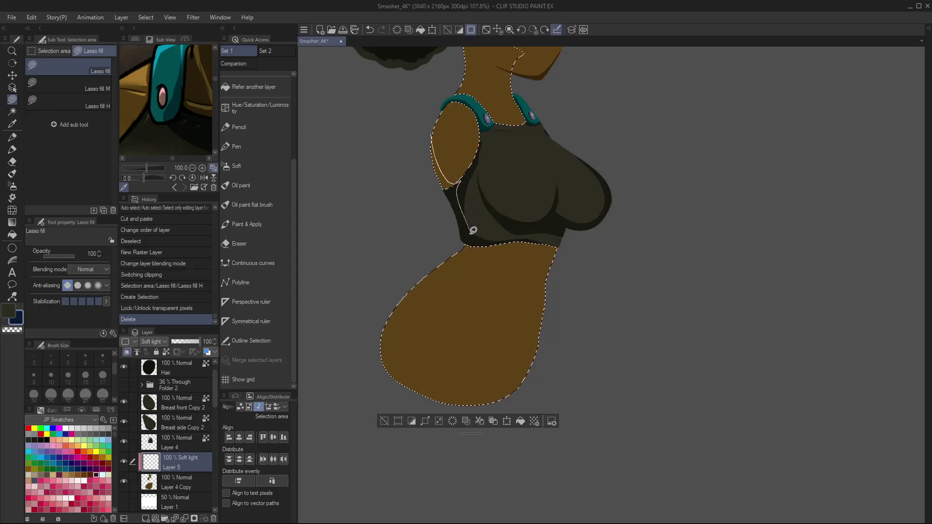
pyautogui.moveTo(474, 230)
pyautogui.mouseDown()
pyautogui.moveTo(402, 359)
pyautogui.moveTo(395, 402)
pyautogui.moveTo(409, 113)
pyautogui.moveTo(432, 63)
pyautogui.mouseUp()
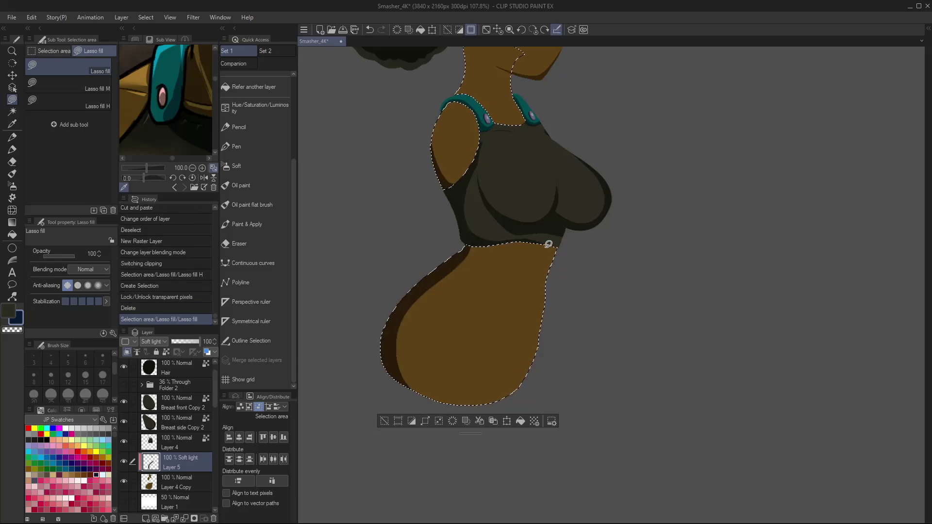
pyautogui.moveTo(544, 267)
pyautogui.mouseDown()
pyautogui.moveTo(539, 293)
pyautogui.moveTo(550, 252)
pyautogui.moveTo(523, 261)
pyautogui.moveTo(522, 280)
pyautogui.moveTo(521, 246)
pyautogui.mouseUp()
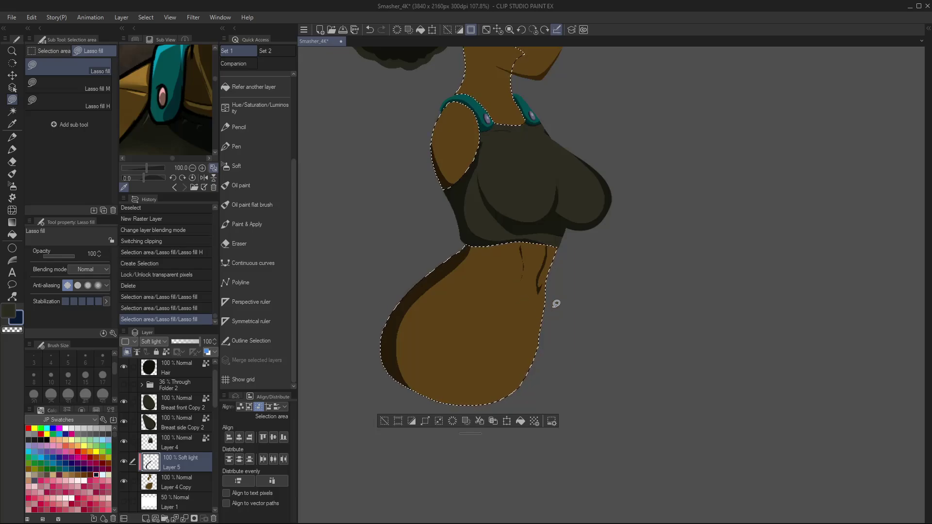
pyautogui.press('c')
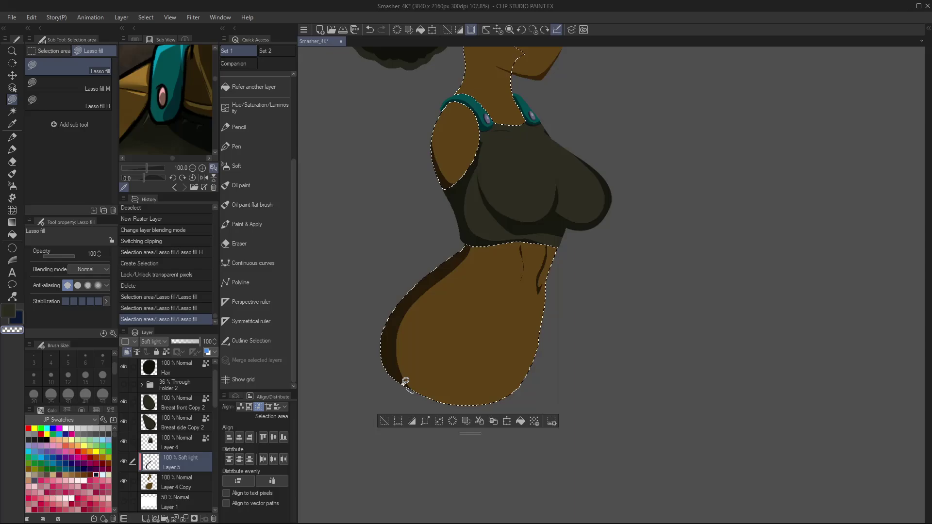
pyautogui.moveTo(458, 257)
pyautogui.mouseDown()
pyautogui.moveTo(473, 291)
pyautogui.moveTo(442, 398)
pyautogui.mouseUp()
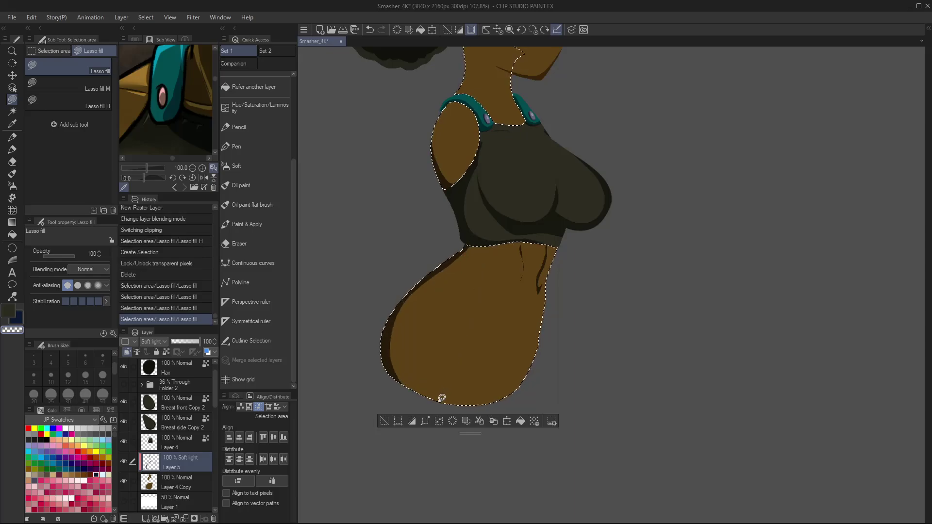
# - Fill a diagonal shadow on the neck beneath the jaw with navy on the Soft light layer
pyautogui.moveTo(510, 196); pyautogui.dragTo(513, 323)
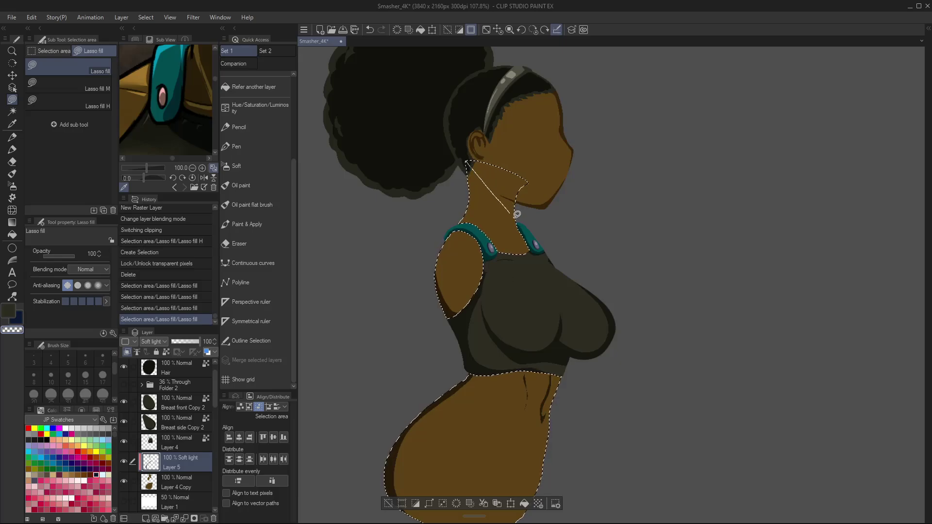
pyautogui.moveTo(509, 144); pyautogui.dragTo(505, 141)
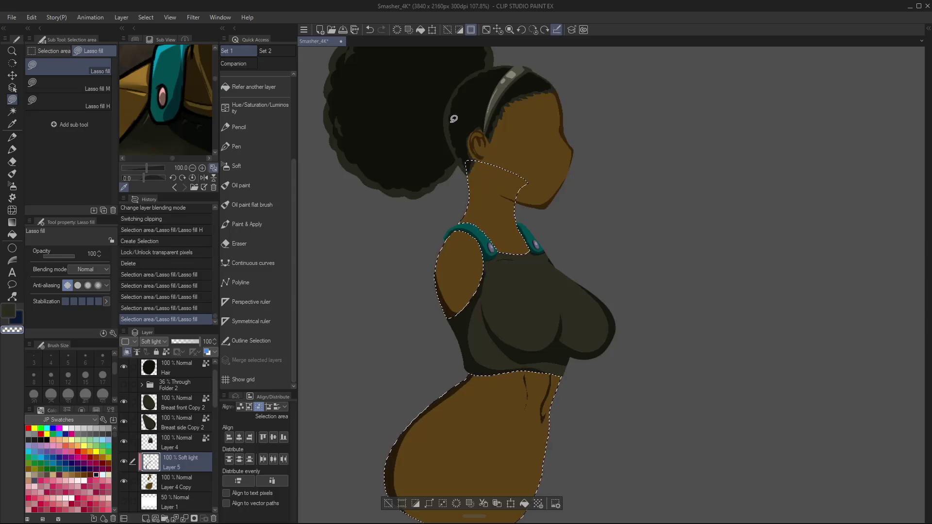
pyautogui.press('x')
pyautogui.moveTo(470, 132); pyautogui.dragTo(463, 125)
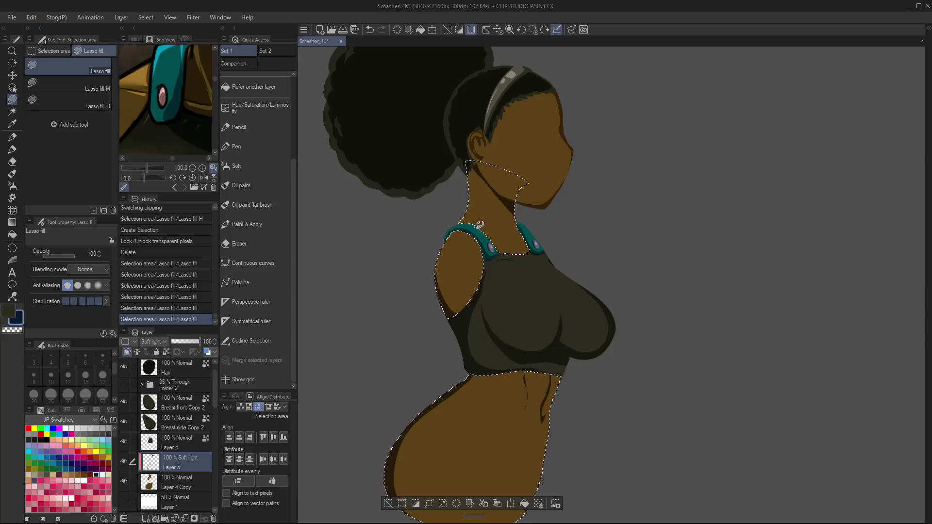
# - Draw the collarbone shadow at the base of the neck, undoing the first attempt and filling it again
pyautogui.moveTo(496, 232); pyautogui.dragTo(499, 233)
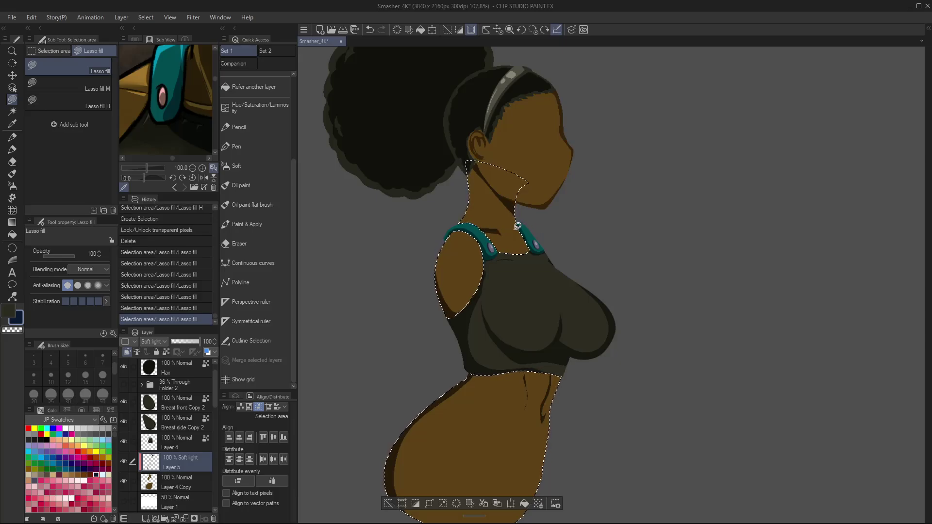
pyautogui.hotkey('ctrl', 'z')
pyautogui.hotkey('ctrl', 'z')
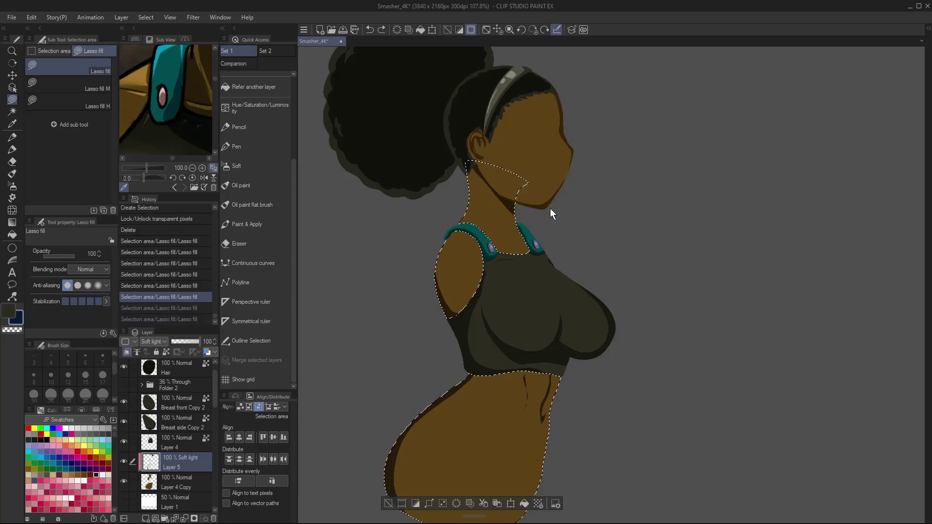
pyautogui.moveTo(512, 226)
pyautogui.mouseDown()
pyautogui.moveTo(481, 230)
pyautogui.moveTo(549, 215)
pyautogui.mouseUp()
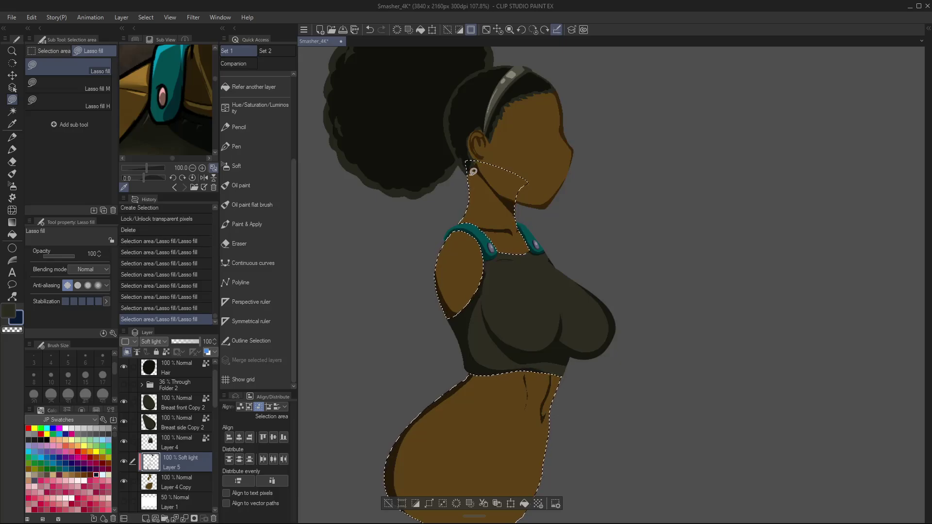
# - Fill a thin shadow along the nape and the shoulder's rear edge on the Soft light layer, and deselect
pyautogui.moveTo(467, 161); pyautogui.dragTo(475, 198)
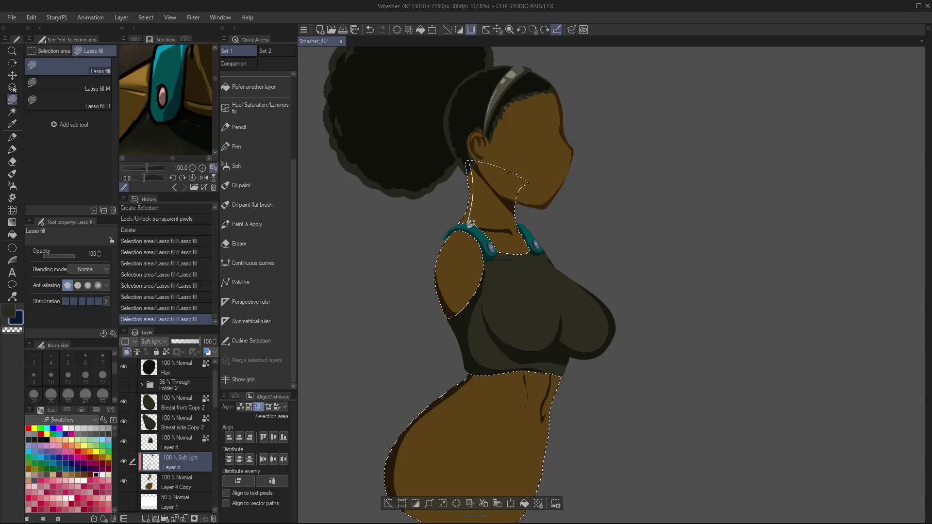
pyautogui.moveTo(435, 277); pyautogui.dragTo(435, 280)
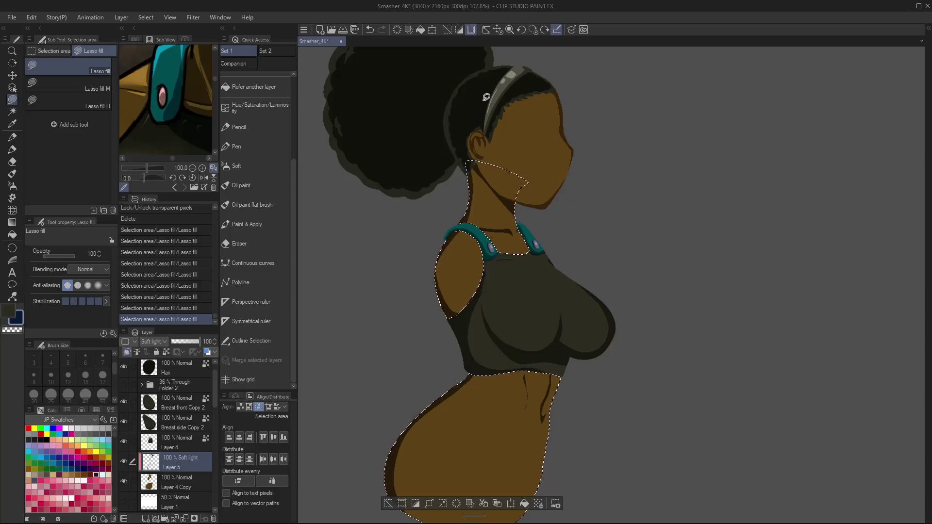
pyautogui.hotkey('ctrl', 'd')
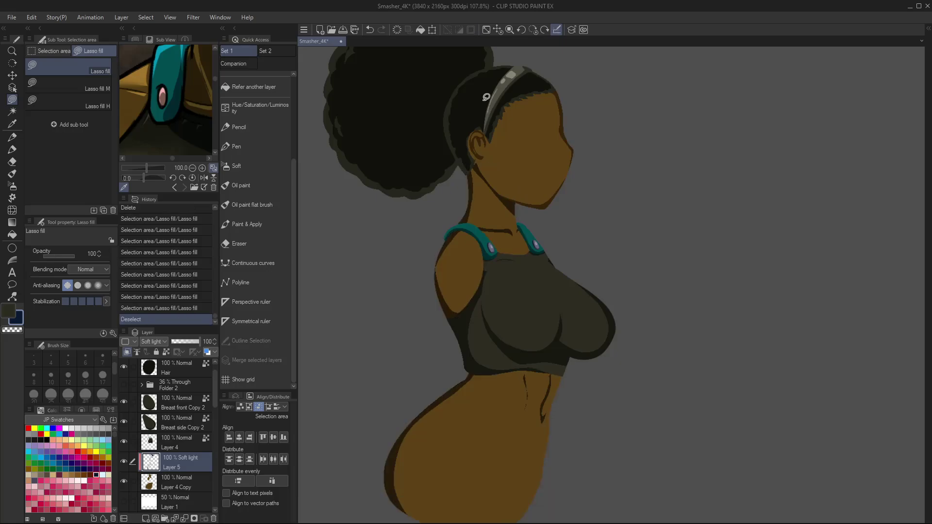
pyautogui.hotkey('ctrl', '0')
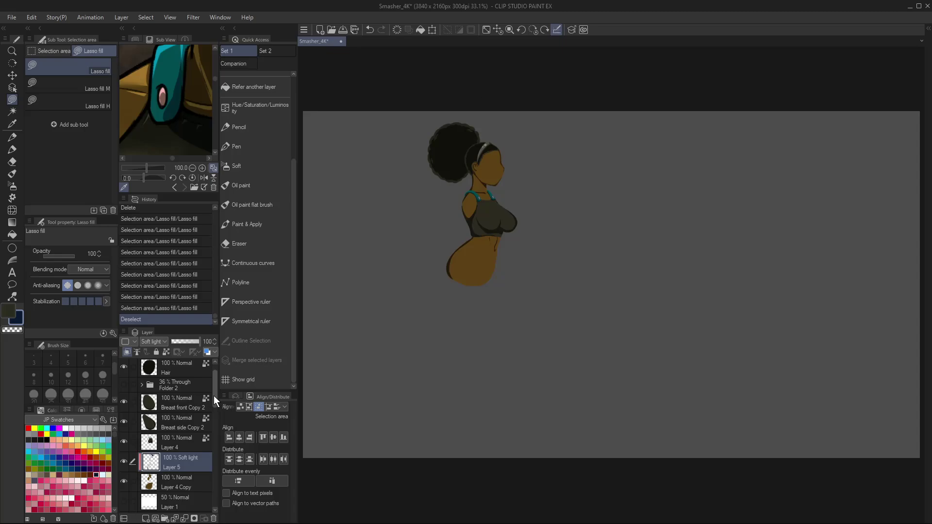
# - Try tilting the Head Front and Hair layers together backwards around a custom rotation centre at the neck
pyautogui.scroll(1, 213, 395)
pyautogui.click(211, 371)
pyautogui.keyDown('ctrl'); pyautogui.click(177, 392); pyautogui.keyUp('ctrl')
pyautogui.hotkey('ctrl', 't')
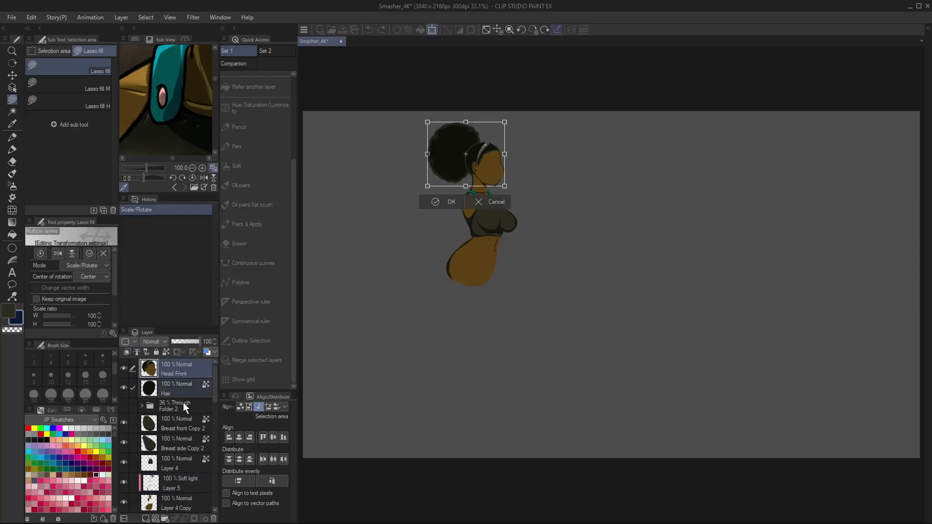
pyautogui.moveTo(519, 124); pyautogui.dragTo(502, 106)
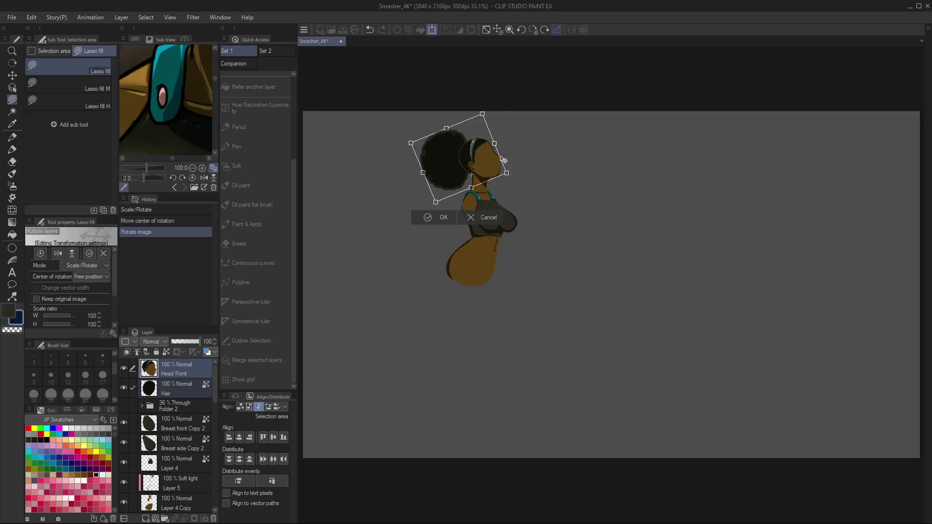
pyautogui.moveTo(494, 162); pyautogui.dragTo(493, 164)
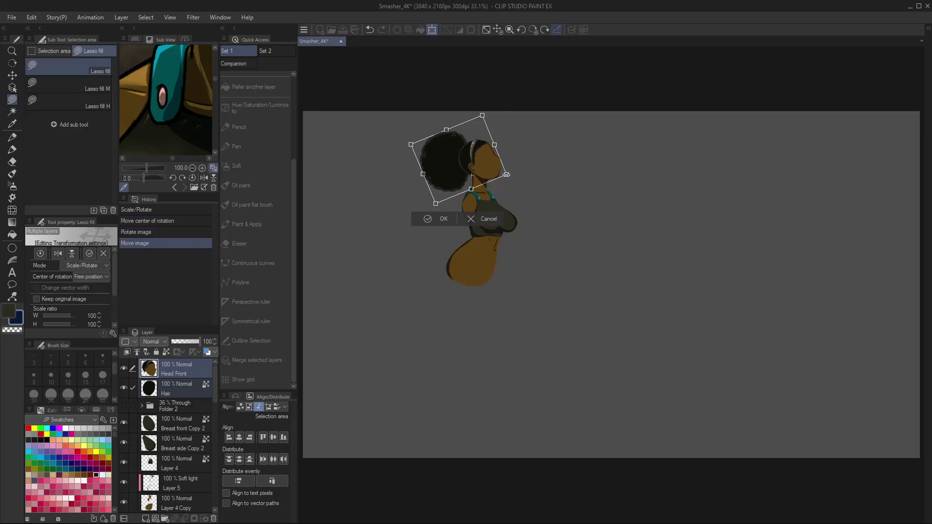
pyautogui.click(495, 219)
pyautogui.press('/')
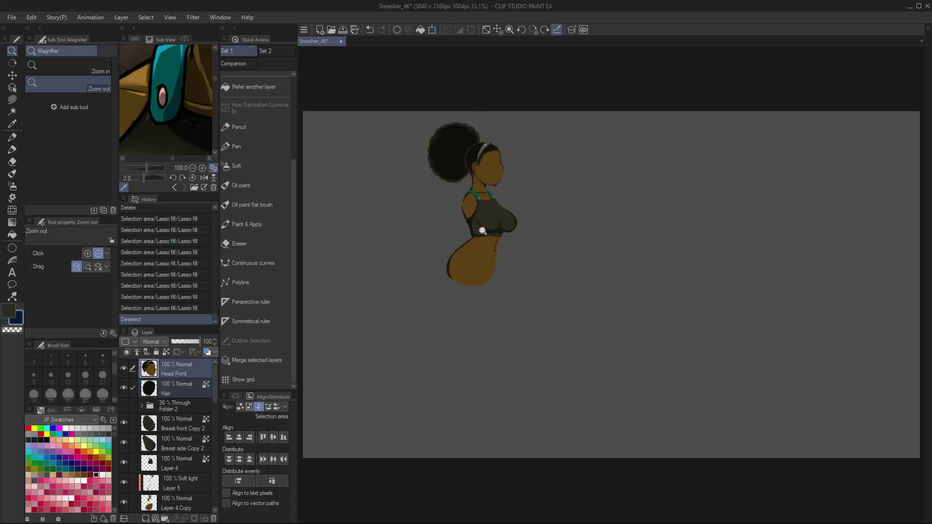
# - Make Head Front the only selected layer and save the document
pyautogui.scroll(5, 495, 228)
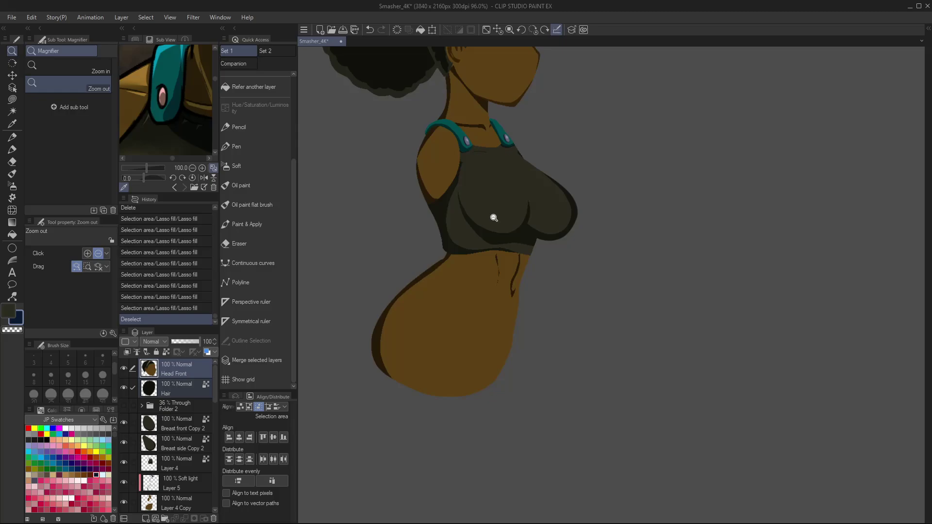
pyautogui.click(190, 374)
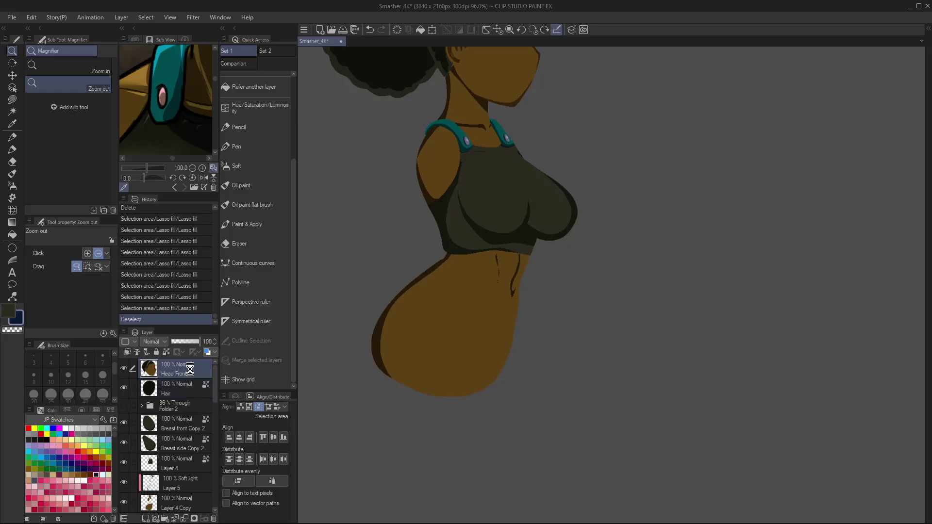
# - Zoom the reference image out to 16.7% and examine its torso and hips against the painted figure
pyautogui.click(202, 168)
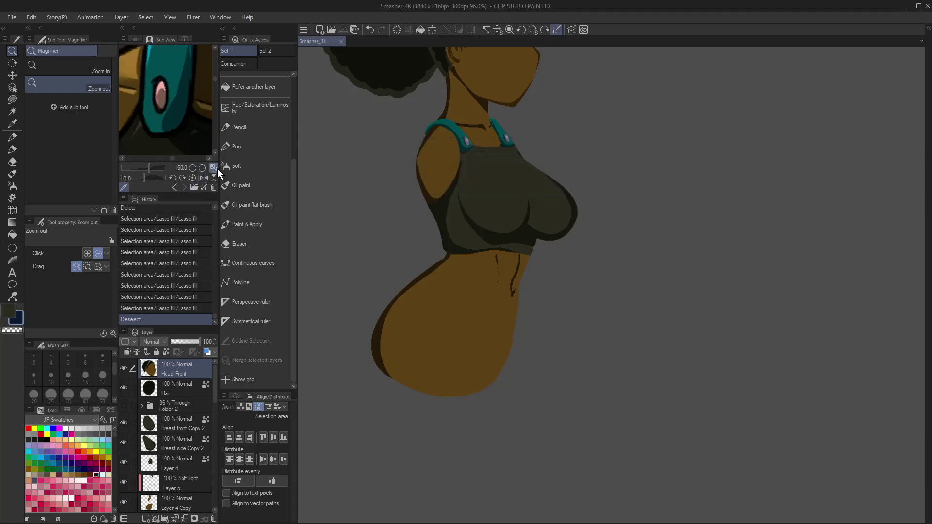
pyautogui.moveTo(214, 378)
pyautogui.mouseDown()
pyautogui.moveTo(218, 473)
pyautogui.moveTo(218, 374)
pyautogui.moveTo(217, 388)
pyautogui.mouseUp()
pyautogui.hotkey('ctrl', '0')
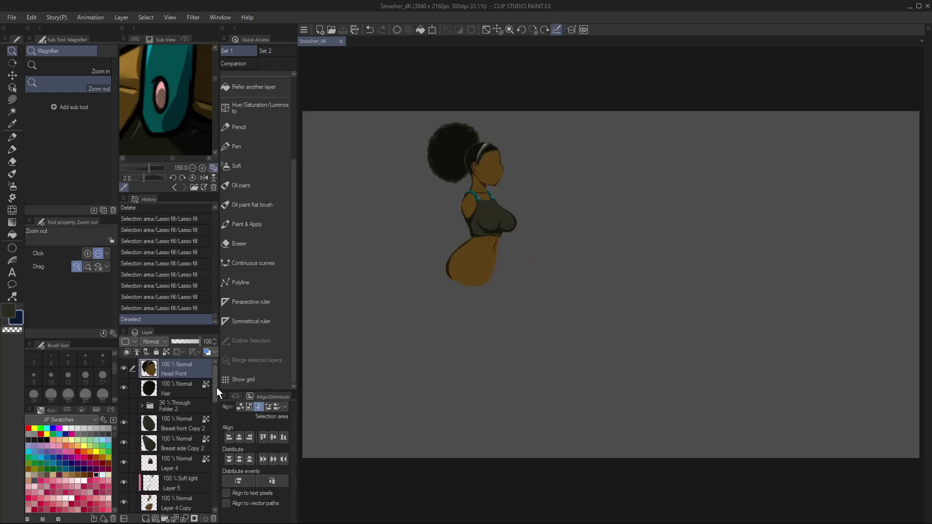
pyautogui.moveTo(476, 240); pyautogui.dragTo(507, 248)
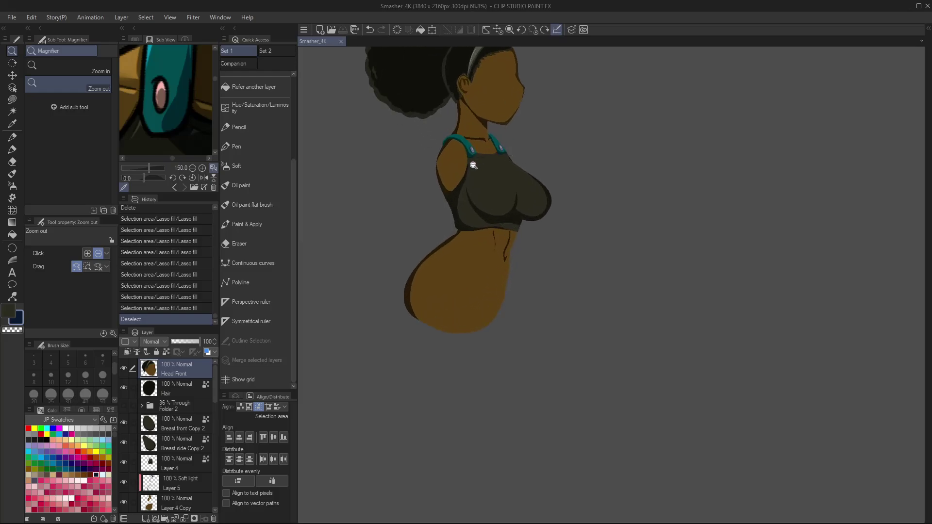
pyautogui.moveTo(475, 165); pyautogui.dragTo(494, 153)
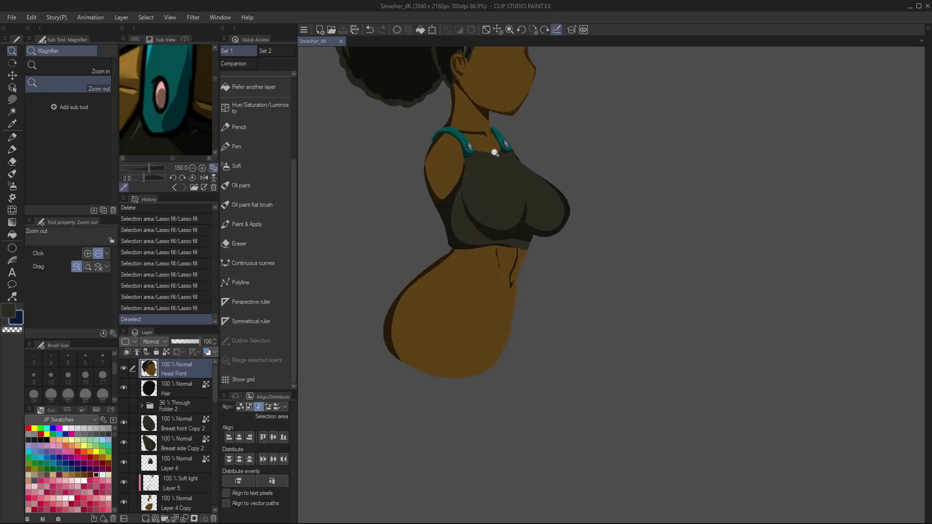
pyautogui.click(191, 168)
pyautogui.click(191, 167)
pyautogui.click(192, 168)
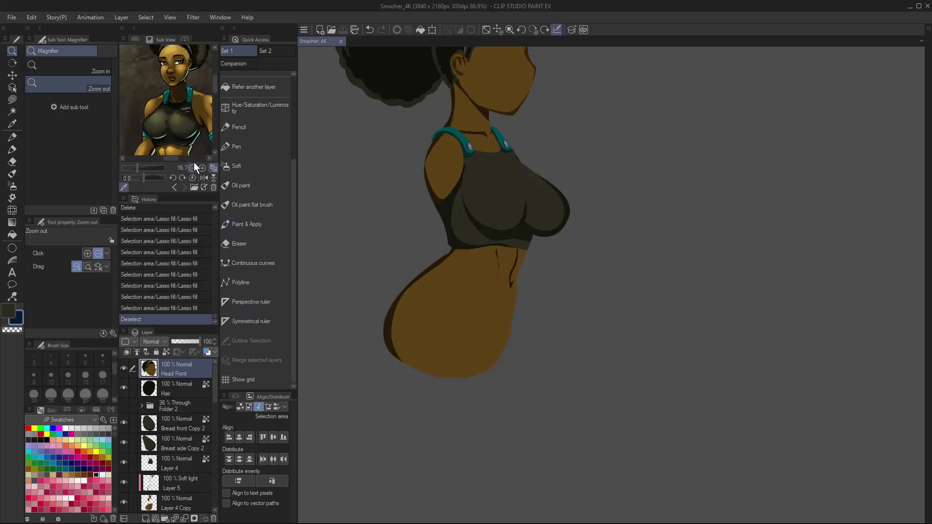
pyautogui.scroll(-3, 215, 97)
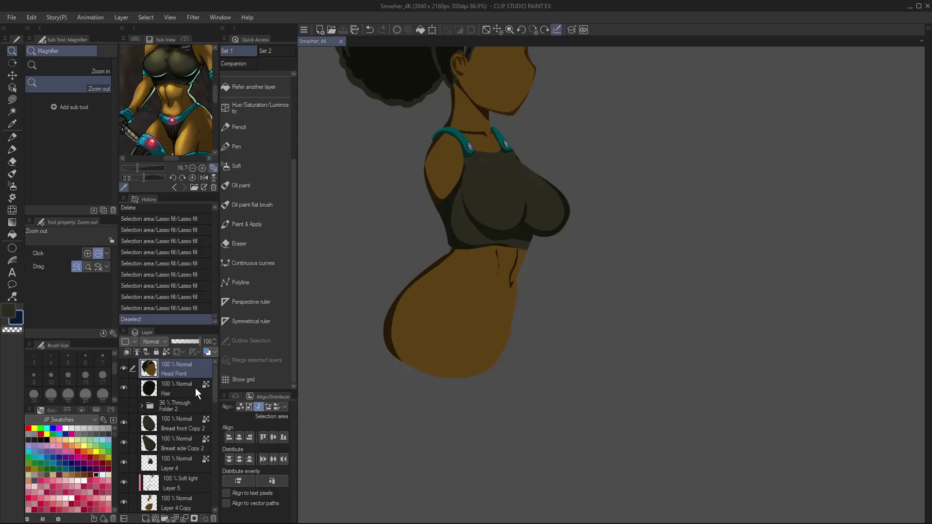
# - Merge Layer 4, the Soft light Layer 5 and Layer 4 Copy into a single torso layer
pyautogui.scroll(-3, 217, 383)
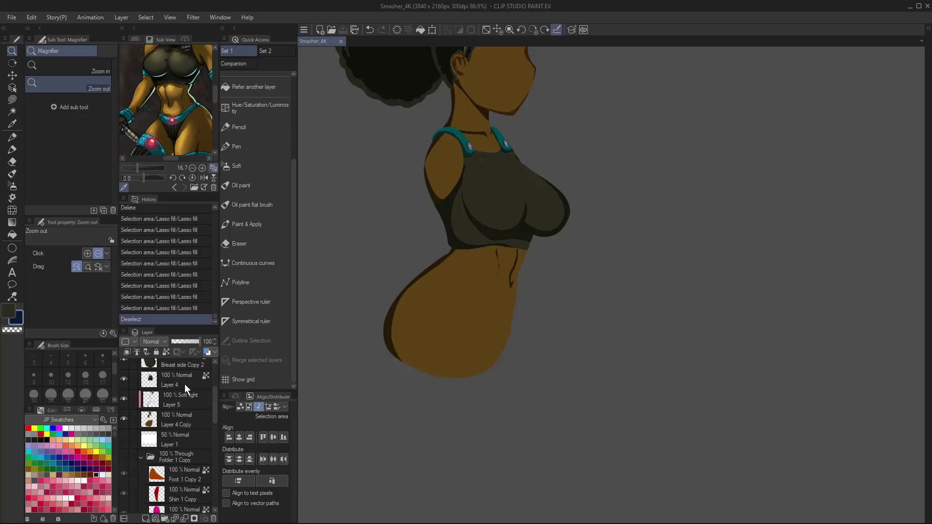
pyautogui.click(184, 384)
pyautogui.click(134, 401)
pyautogui.click(134, 419)
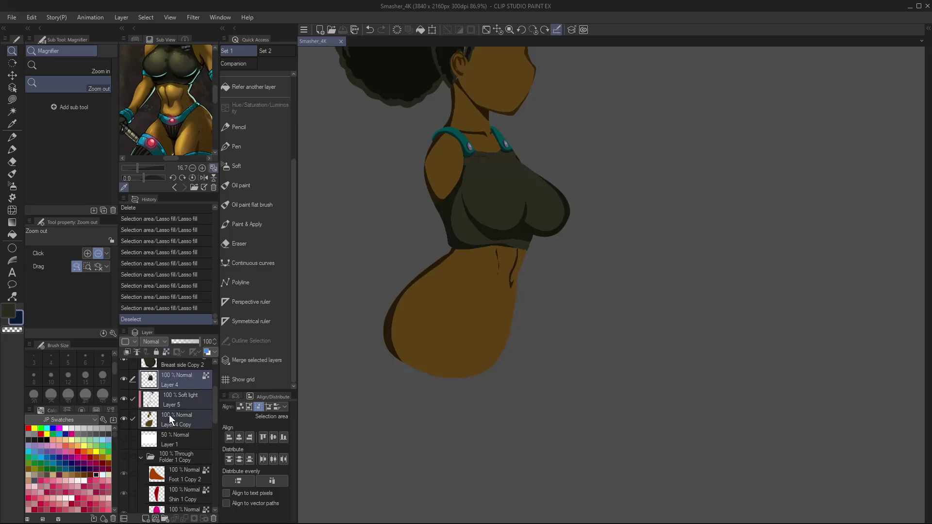
pyautogui.hotkey('shift', 'alt', 'e')
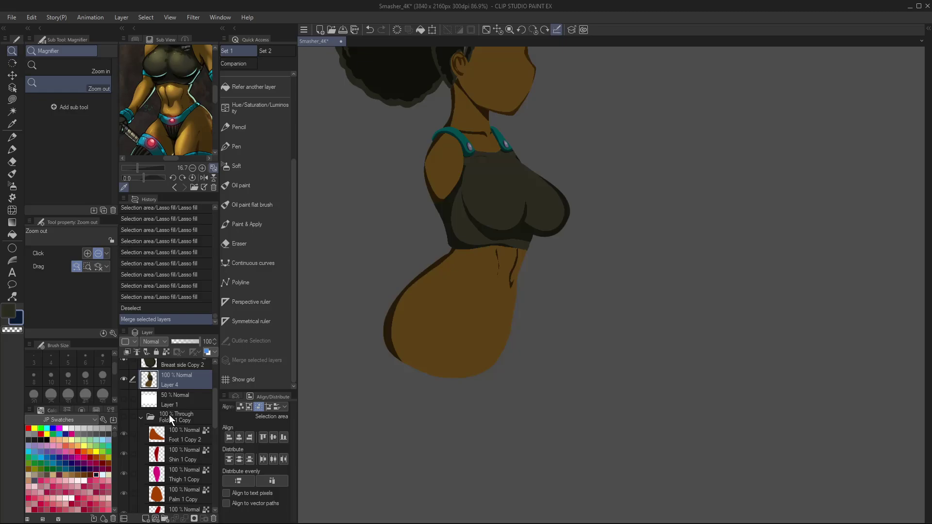
# - Trim the crop top's rear lower corner at the waist using Lasso fill with transparent colour
pyautogui.press('m')
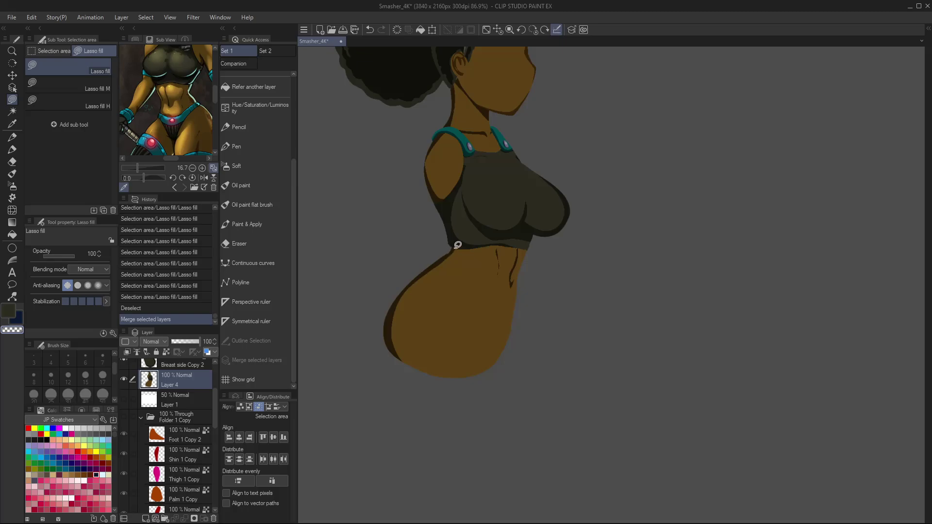
pyautogui.moveTo(456, 245)
pyautogui.mouseDown()
pyautogui.moveTo(437, 250)
pyautogui.moveTo(451, 247)
pyautogui.mouseUp()
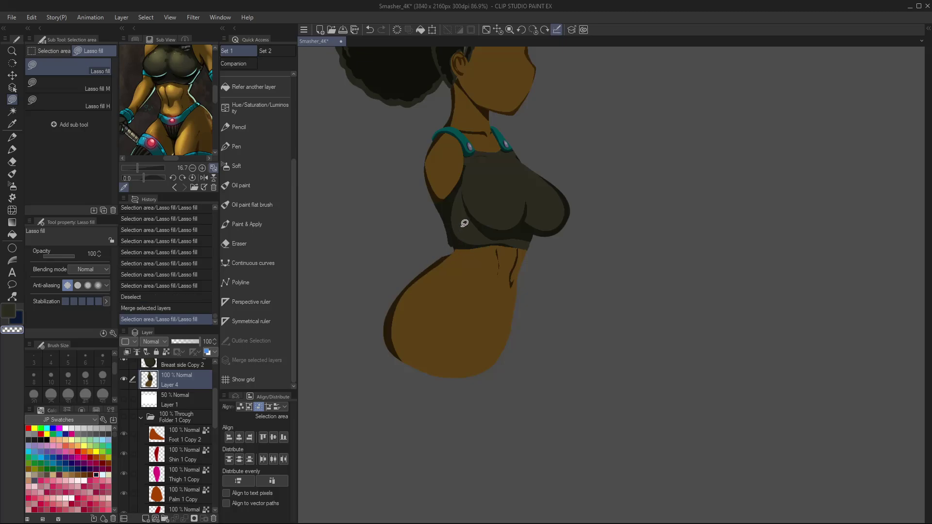
pyautogui.scroll(4, 481, 245)
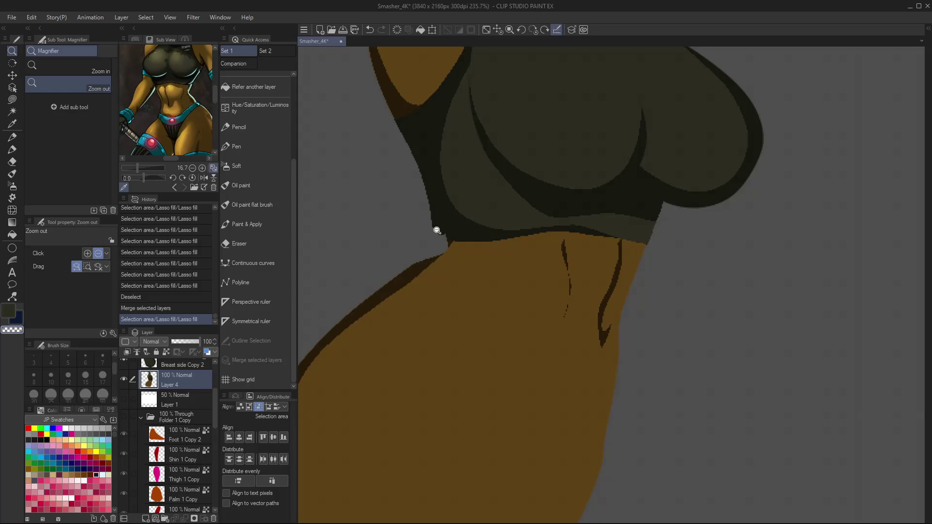
pyautogui.moveTo(444, 227)
pyautogui.mouseDown()
pyautogui.moveTo(427, 220)
pyautogui.moveTo(437, 216)
pyautogui.mouseUp()
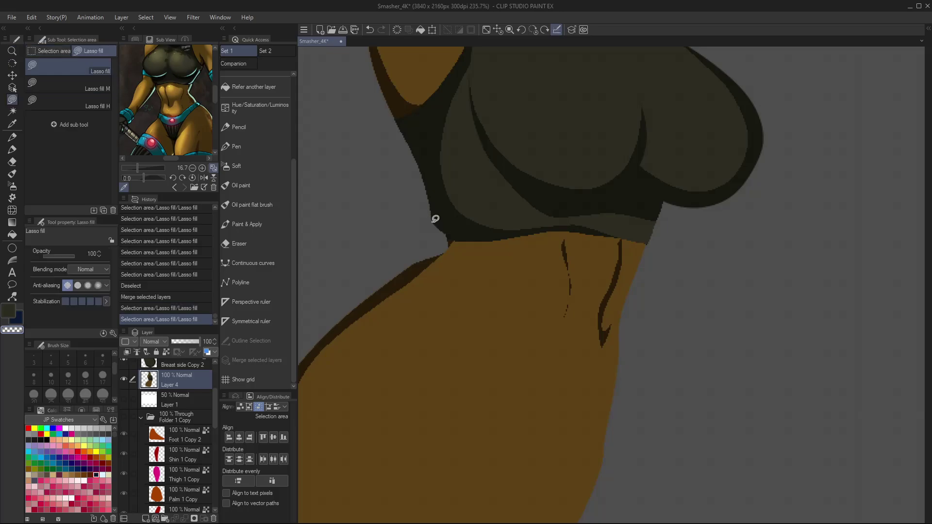
# - Sample the dark brown back shadow and Lasso fill it up along the waist to the crop top's hem
pyautogui.press('i')
pyautogui.click(422, 265)
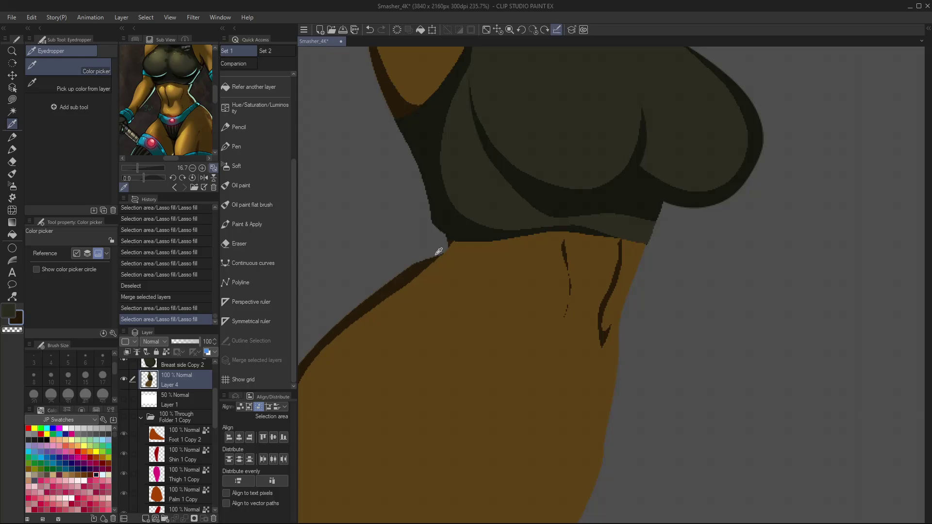
pyautogui.press('m')
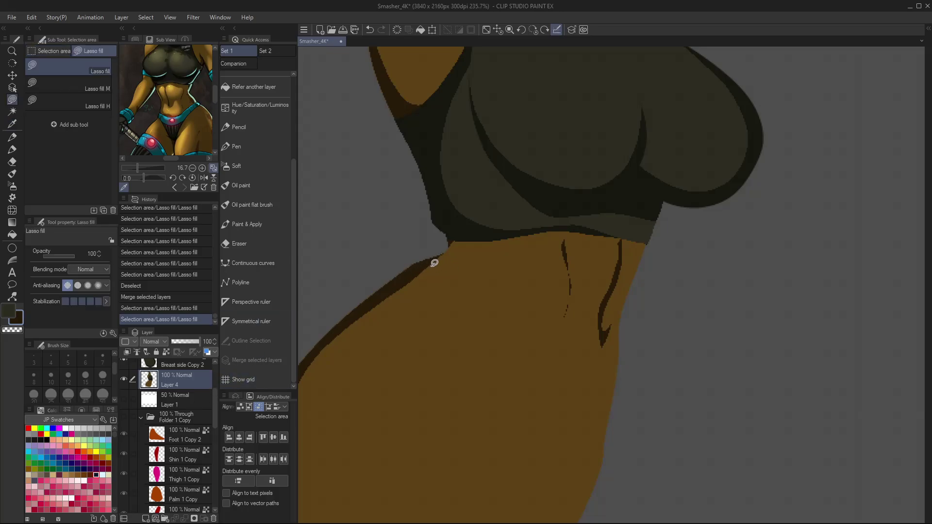
pyautogui.moveTo(413, 283)
pyautogui.mouseDown()
pyautogui.moveTo(451, 257)
pyautogui.moveTo(448, 243)
pyautogui.mouseUp()
pyautogui.moveTo(498, 342)
pyautogui.mouseDown()
pyautogui.moveTo(520, 338)
pyautogui.moveTo(559, 289)
pyautogui.mouseUp()
pyautogui.hotkey('ctrl', '0')
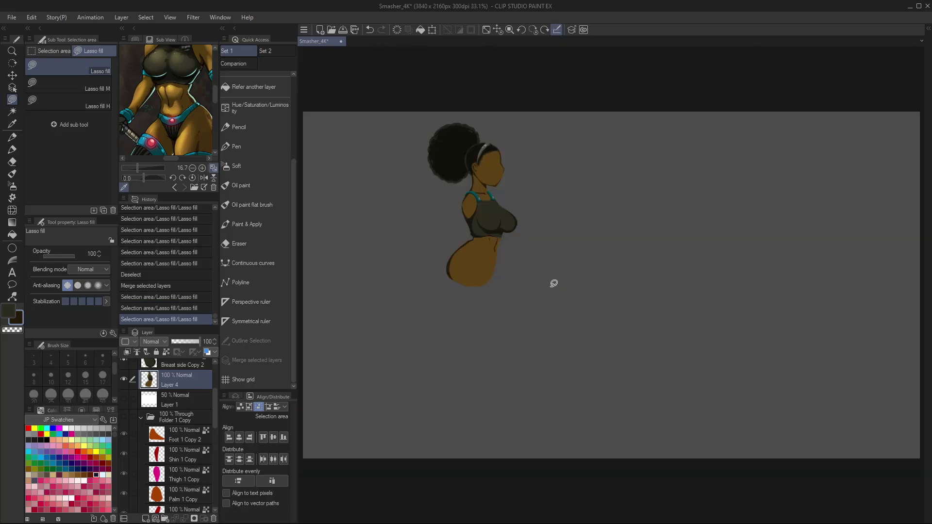
# - Check the reference's hips, sample the teal of the shoulder strap and add a new raster layer above the torso layer
pyautogui.press('/')
pyautogui.moveTo(474, 239); pyautogui.dragTo(520, 212)
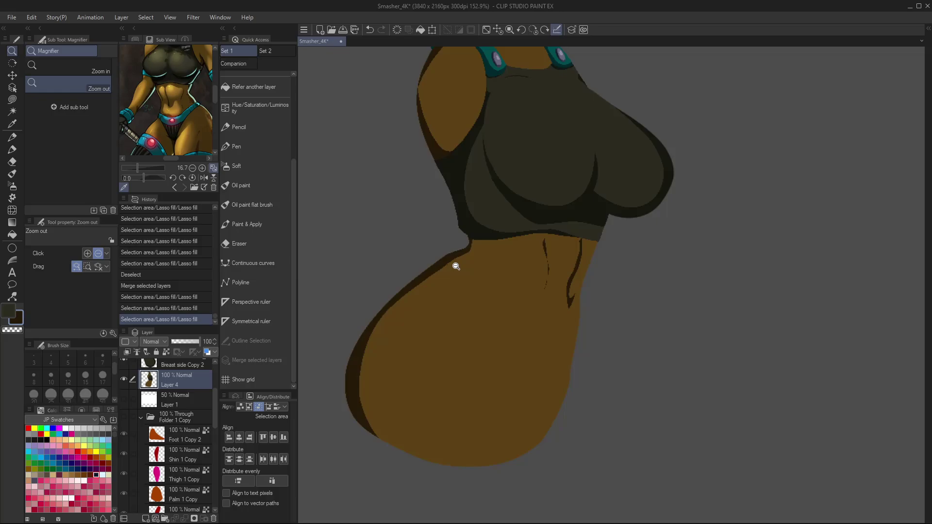
pyautogui.moveTo(196, 104); pyautogui.dragTo(185, 96)
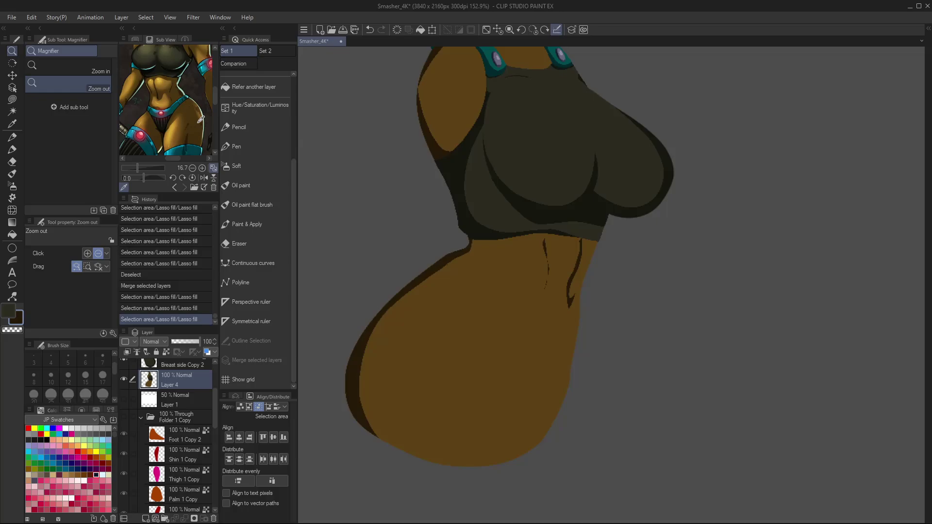
pyautogui.hotkey('ctrl', '0')
pyautogui.moveTo(469, 233); pyautogui.dragTo(500, 221)
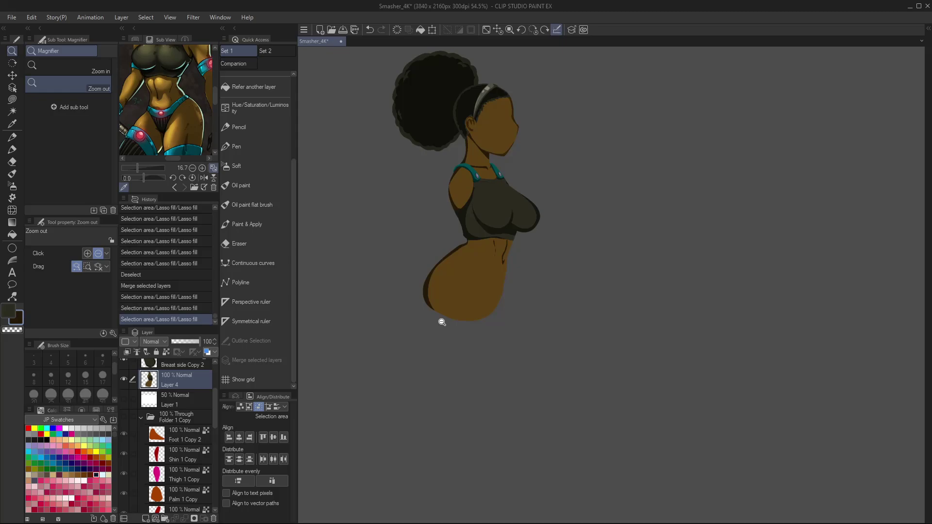
pyautogui.scroll(5, 486, 194)
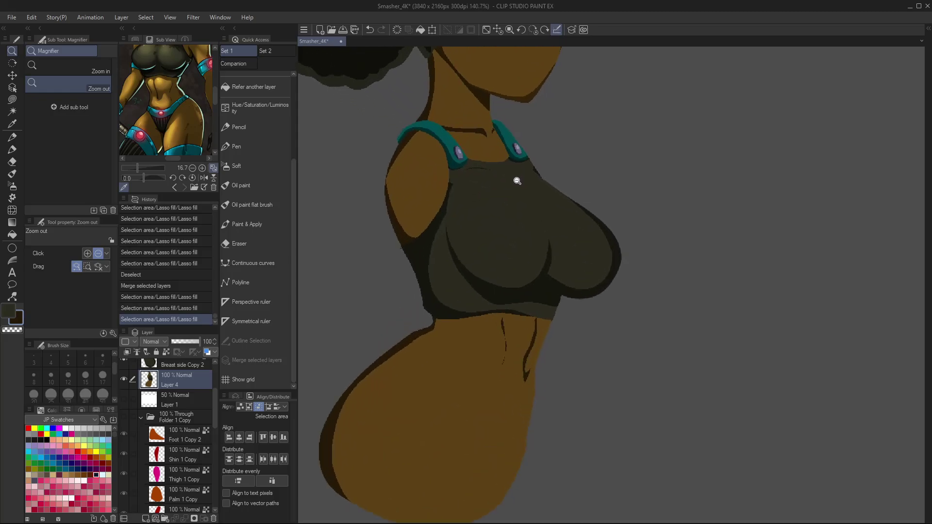
pyautogui.press('i')
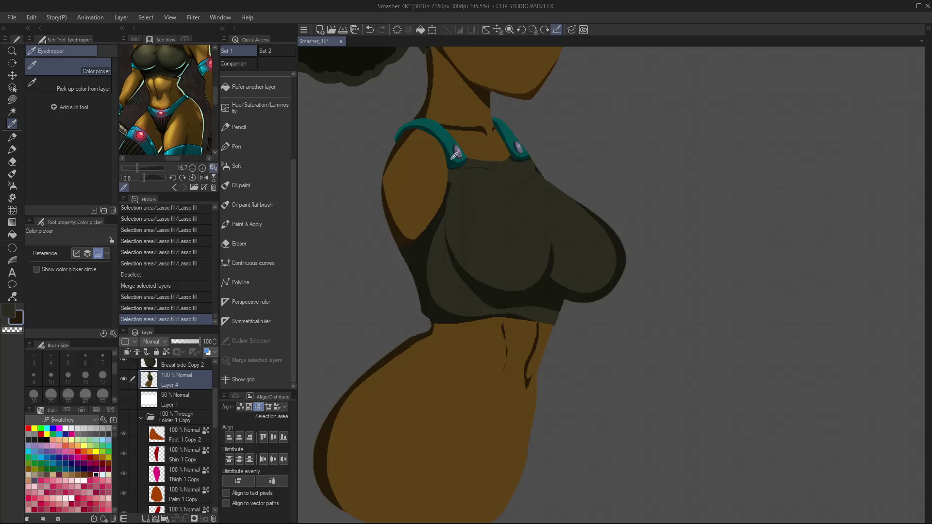
pyautogui.click(452, 137)
pyautogui.hotkey('alt', 'space')
pyautogui.click(493, 406)
pyautogui.hotkey('ctrl', 'shift', 'n')
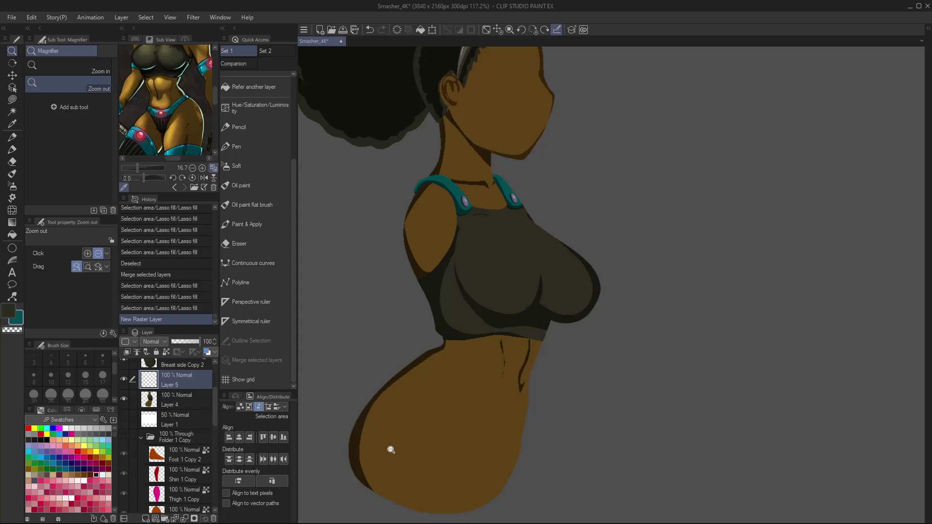
# - Lasso fill a curved teal waistband across the hips on the new layer
pyautogui.moveTo(479, 414); pyautogui.dragTo(593, 285)
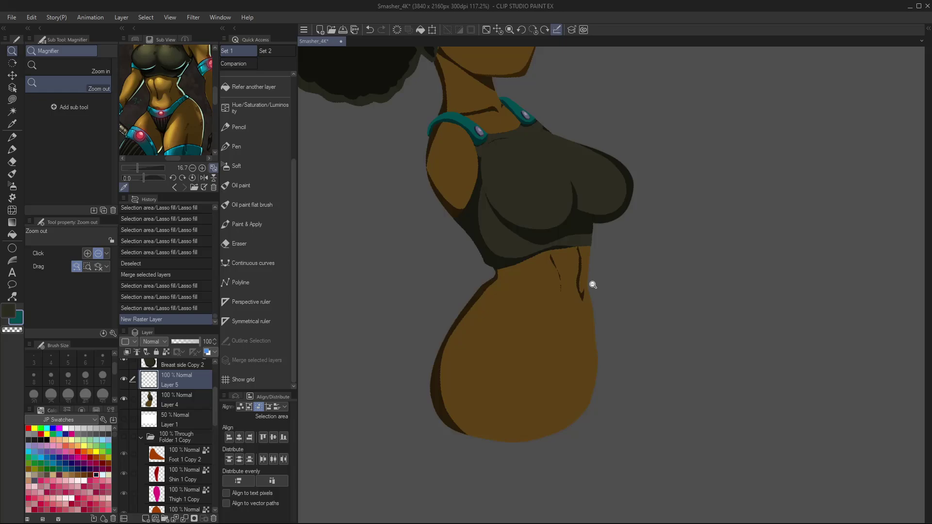
pyautogui.press('l')
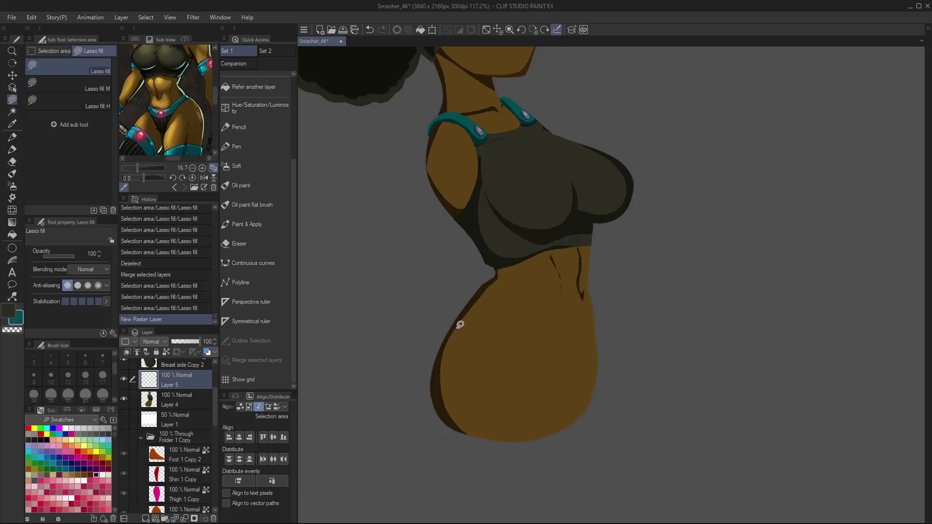
pyautogui.moveTo(445, 327)
pyautogui.mouseDown()
pyautogui.moveTo(505, 320)
pyautogui.moveTo(600, 322)
pyautogui.moveTo(602, 332)
pyautogui.moveTo(577, 344)
pyautogui.moveTo(473, 341)
pyautogui.moveTo(437, 356)
pyautogui.moveTo(443, 334)
pyautogui.mouseUp()
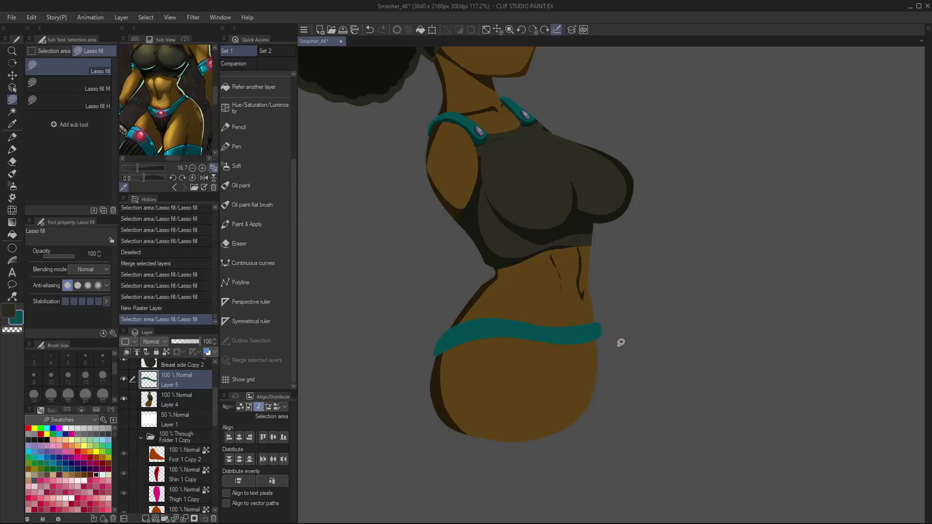
# - Trim the teal waistband's front and rear ends to the hip outline using Lasso fill with transparent colour
pyautogui.hotkey('alt', 'space')
pyautogui.scroll(3, 621, 343)
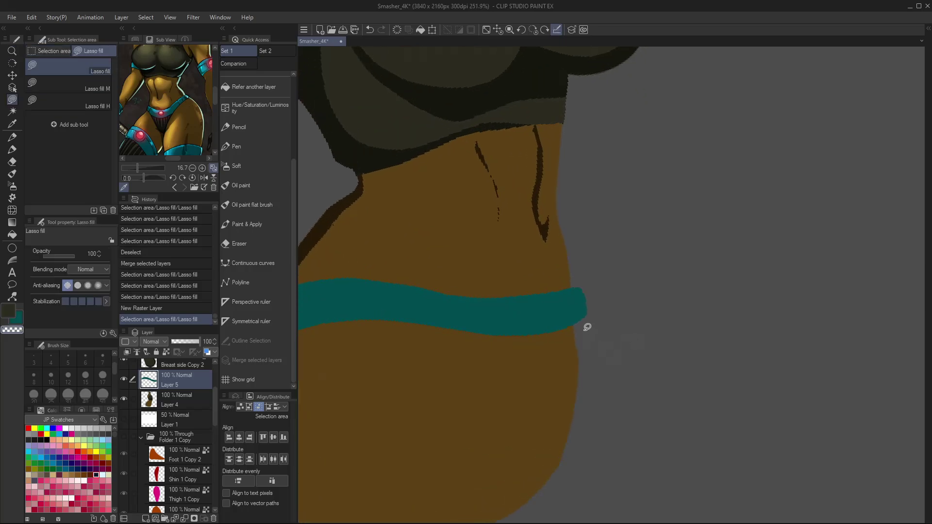
pyautogui.moveTo(574, 283)
pyautogui.mouseDown()
pyautogui.moveTo(579, 323)
pyautogui.moveTo(580, 270)
pyautogui.mouseUp()
pyautogui.moveTo(490, 368); pyautogui.dragTo(674, 365)
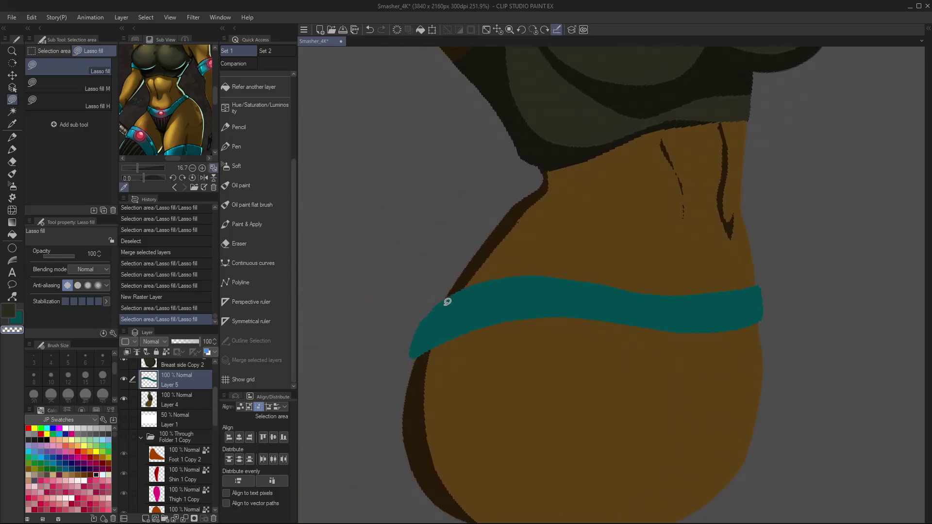
pyautogui.moveTo(445, 300)
pyautogui.mouseDown()
pyautogui.moveTo(419, 362)
pyautogui.moveTo(404, 345)
pyautogui.moveTo(450, 281)
pyautogui.mouseUp()
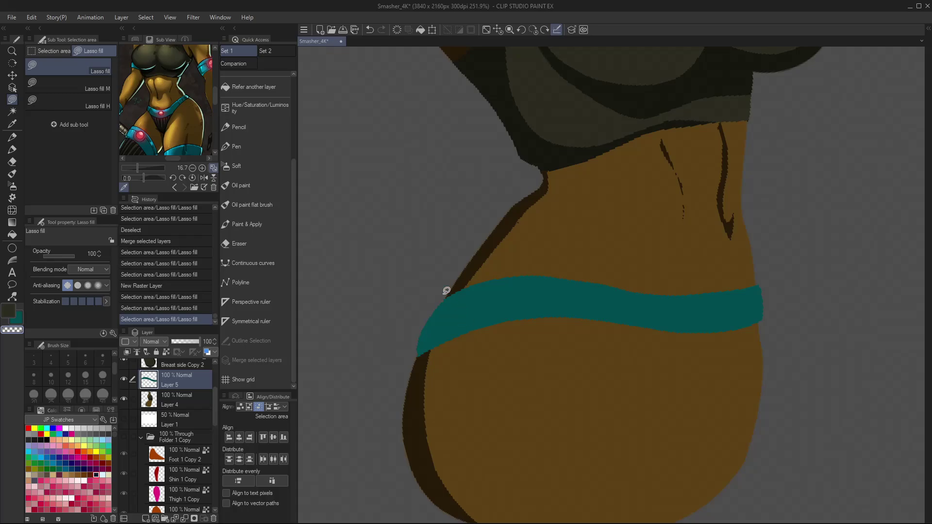
# - Undo the extra trim and Lasso fill teal along the waistband's rear end to reshape its edge at the hip
pyautogui.moveTo(450, 294)
pyautogui.mouseDown()
pyautogui.moveTo(422, 327)
pyautogui.moveTo(416, 354)
pyautogui.moveTo(461, 287)
pyautogui.mouseUp()
pyautogui.hotkey('ctrl', 'z')
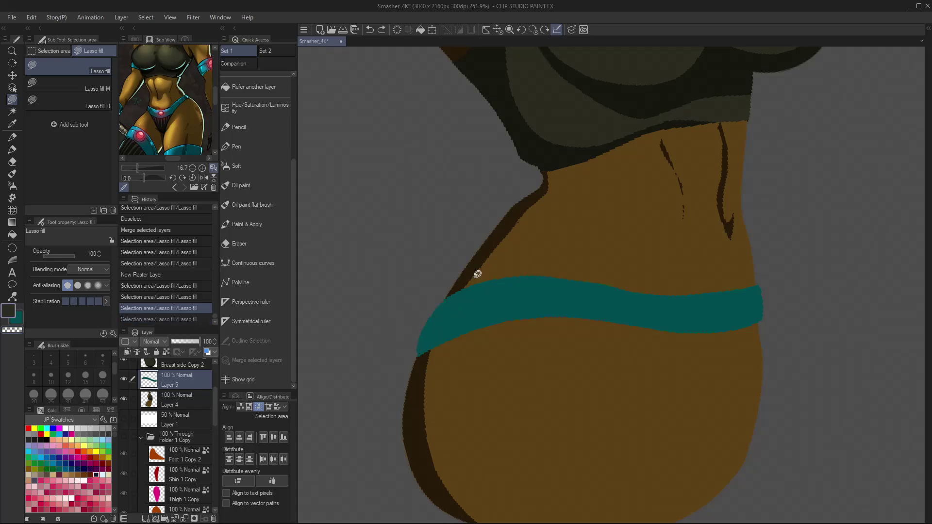
pyautogui.press('x')
pyautogui.moveTo(449, 290)
pyautogui.mouseDown()
pyautogui.moveTo(418, 334)
pyautogui.moveTo(422, 350)
pyautogui.mouseUp()
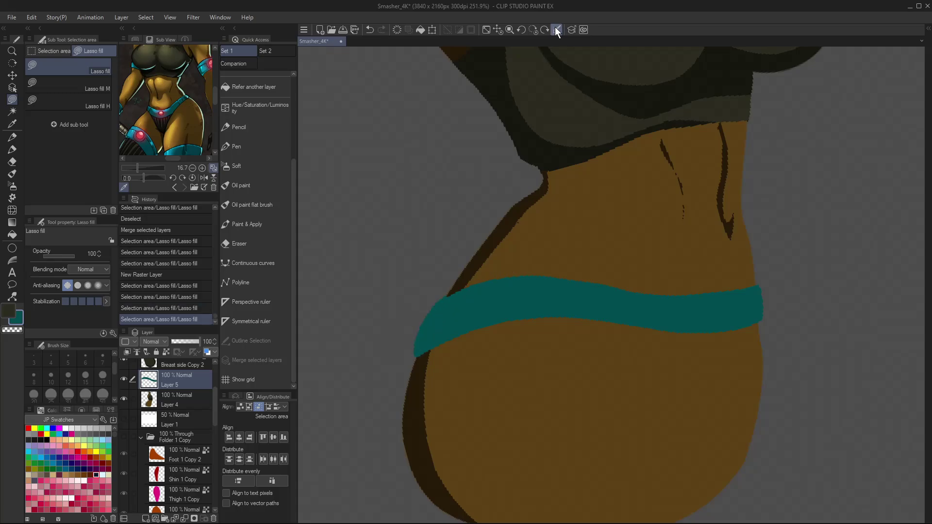
# - Lock the torso layer's transparent pixels and Lasso fill the area below the waistband with the dark olive sampled from the crop top
pyautogui.click(533, 29)
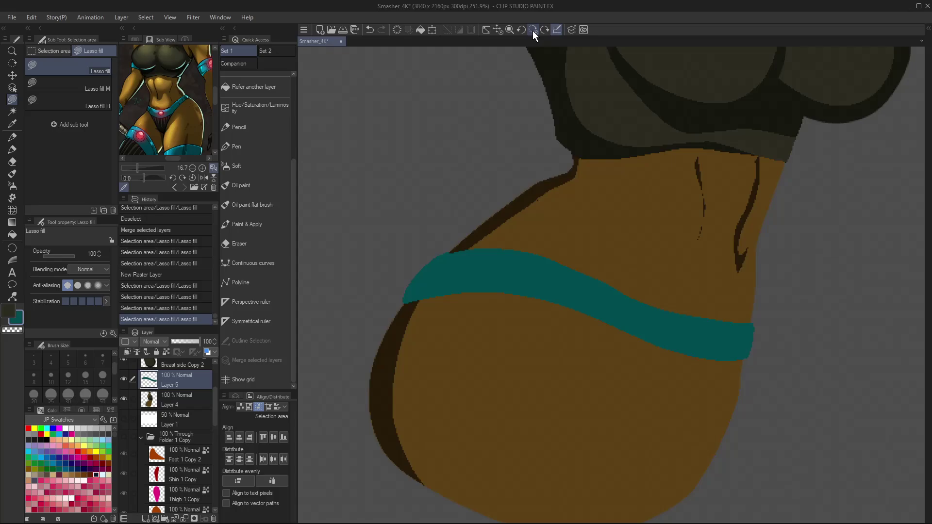
pyautogui.click(202, 400)
pyautogui.click(166, 352)
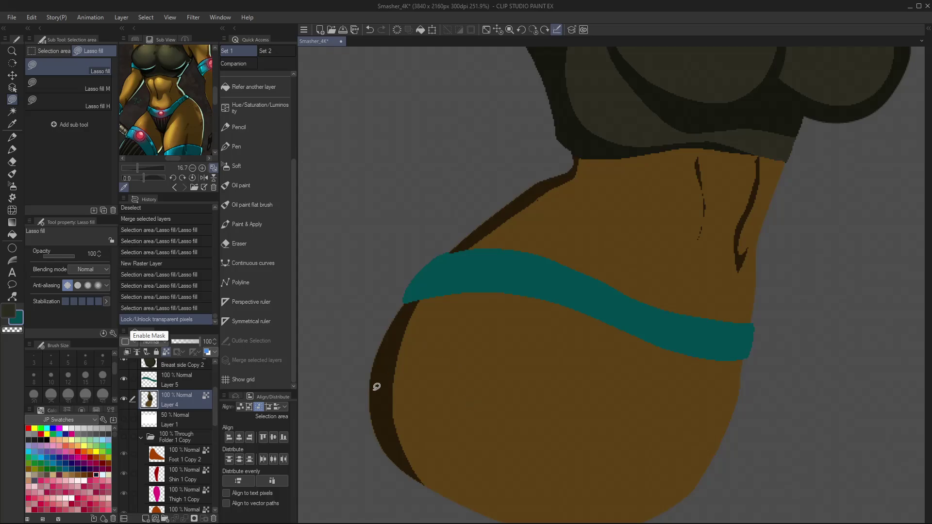
pyautogui.press('i')
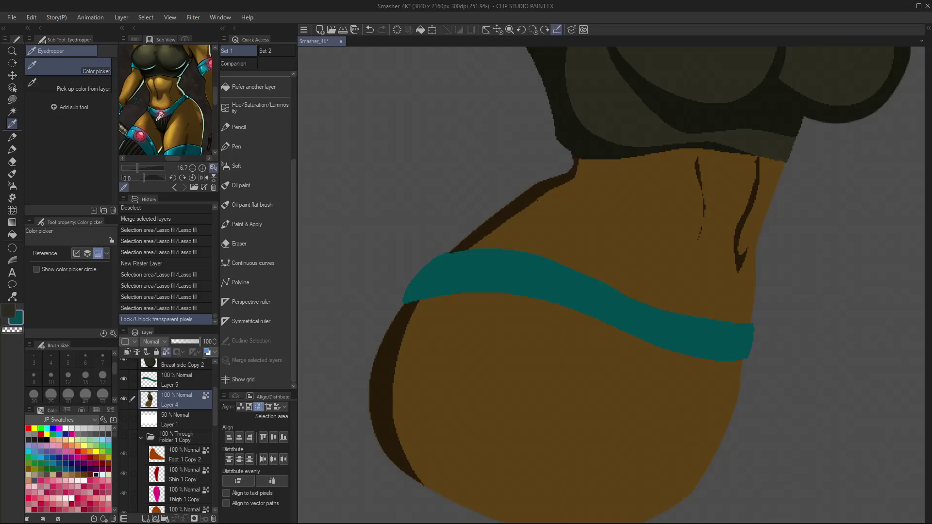
pyautogui.click(589, 132)
pyautogui.press('m')
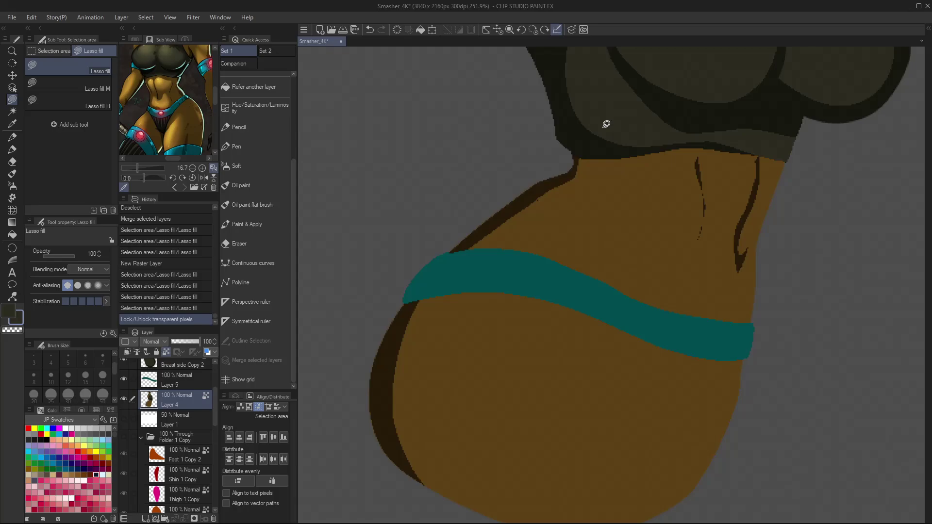
pyautogui.moveTo(605, 125); pyautogui.dragTo(698, 52)
pyautogui.moveTo(564, 199)
pyautogui.mouseDown()
pyautogui.moveTo(680, 491)
pyautogui.moveTo(865, 296)
pyautogui.moveTo(704, 229)
pyautogui.moveTo(484, 227)
pyautogui.mouseUp()
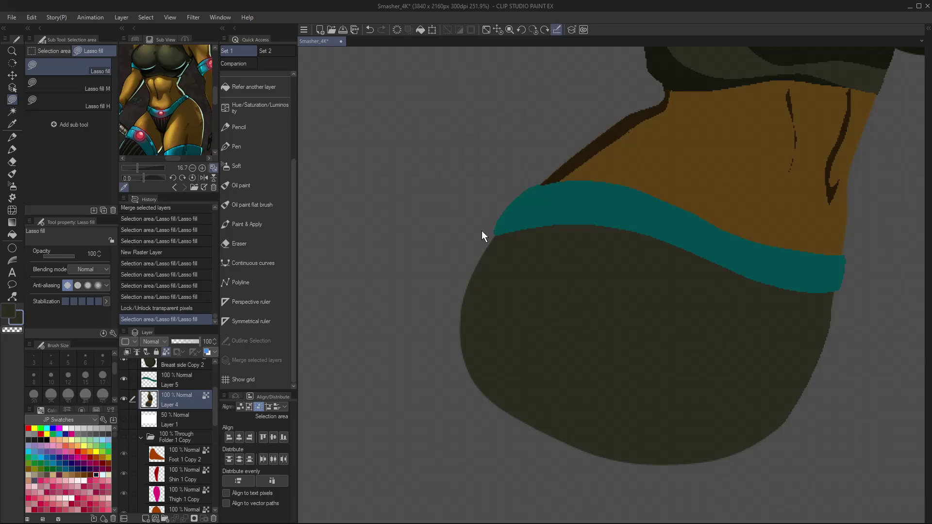
# - Paste a copy of the thigh layer above the torso layer and fill it with the skin brown sampled from the belly
pyautogui.hotkey('ctrl', '0')
pyautogui.press('/')
pyautogui.click(482, 253)
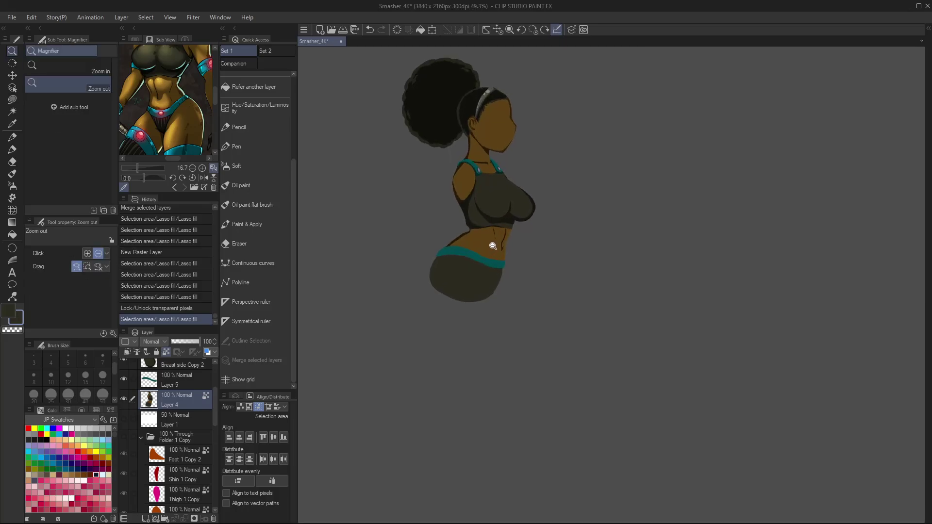
pyautogui.moveTo(216, 406); pyautogui.dragTo(217, 381)
pyautogui.click(179, 431)
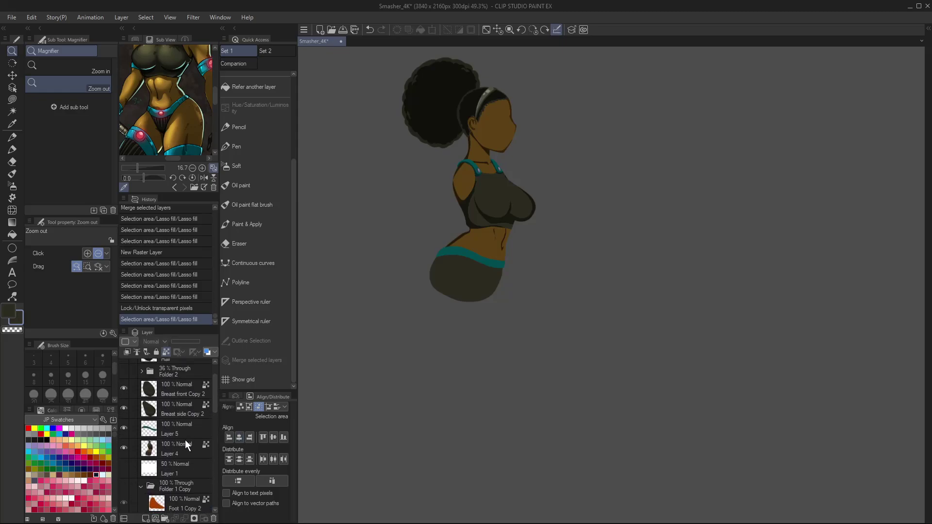
pyautogui.hotkey('ctrl', 'v')
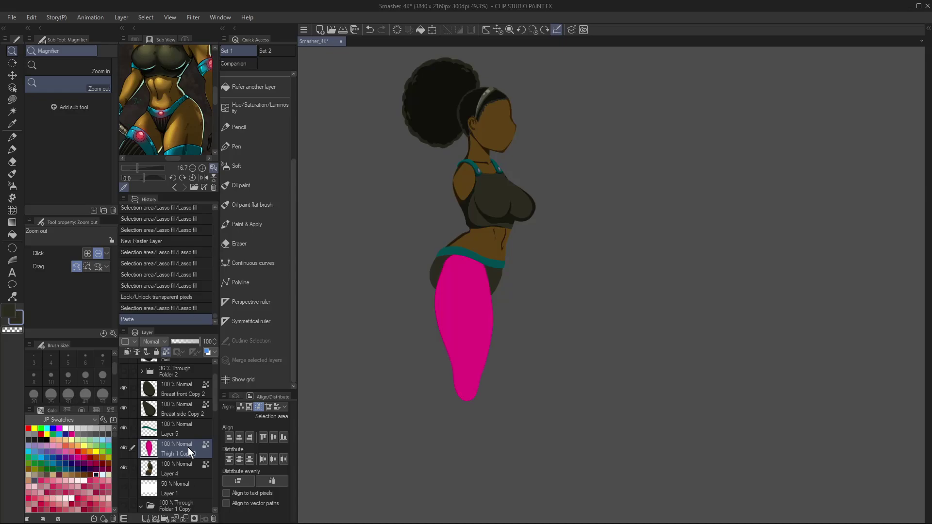
pyautogui.press('i')
pyautogui.click(490, 239)
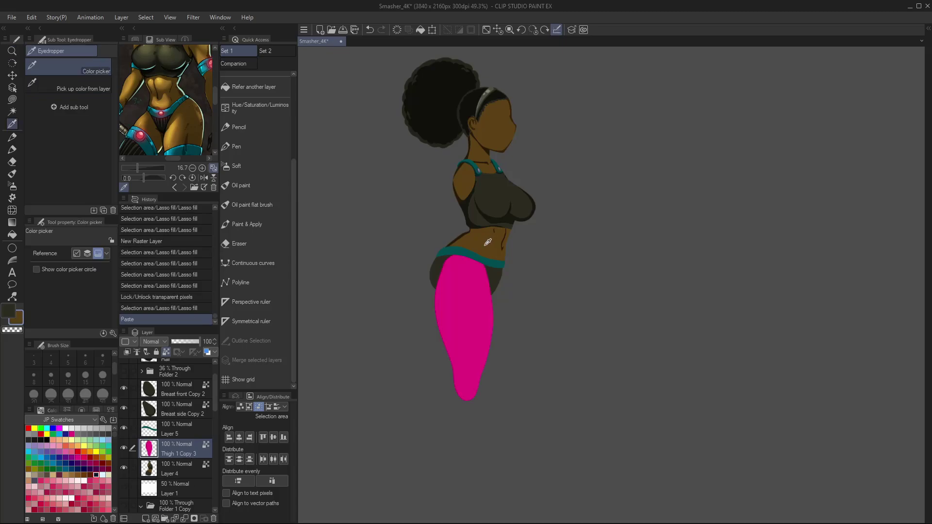
pyautogui.hotkey('alt', 'BackSpace')
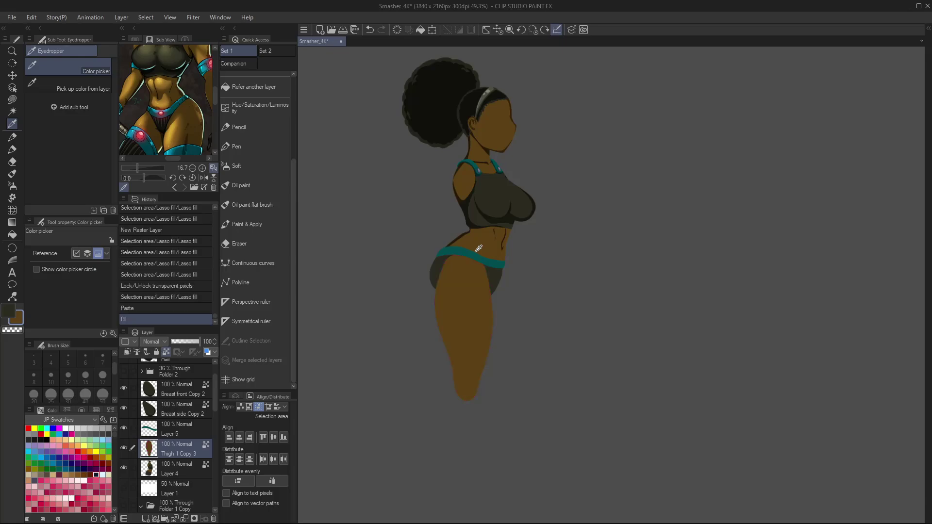
# - Test-rotate the thigh about a pivot set at the hip joint and cancel the transformation
pyautogui.press('k')
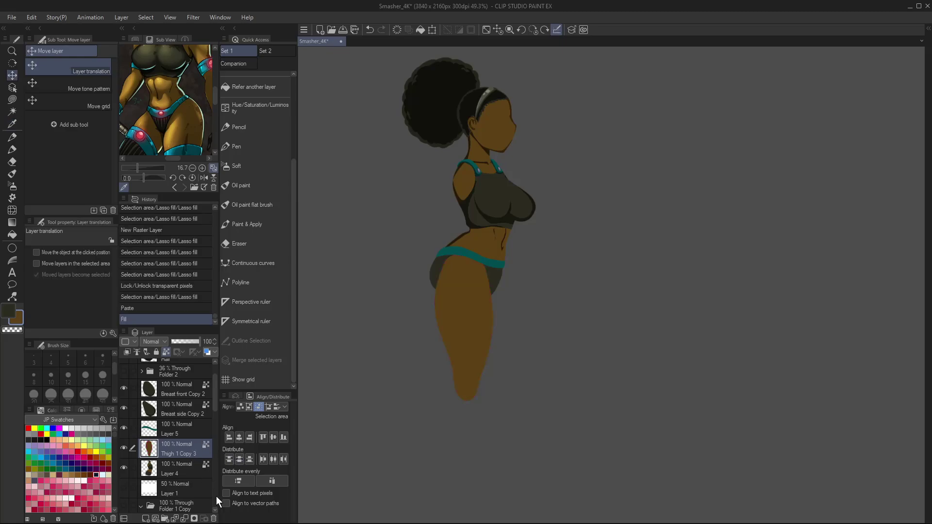
pyautogui.hotkey('ctrl', 't')
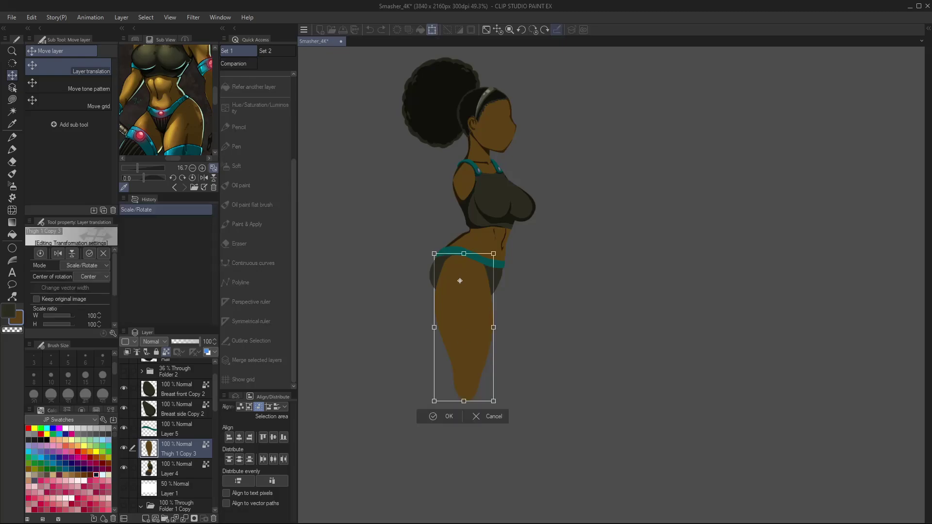
pyautogui.moveTo(459, 281); pyautogui.dragTo(455, 276)
pyautogui.moveTo(518, 343); pyautogui.dragTo(493, 333)
pyautogui.moveTo(580, 340); pyautogui.dragTo(588, 301)
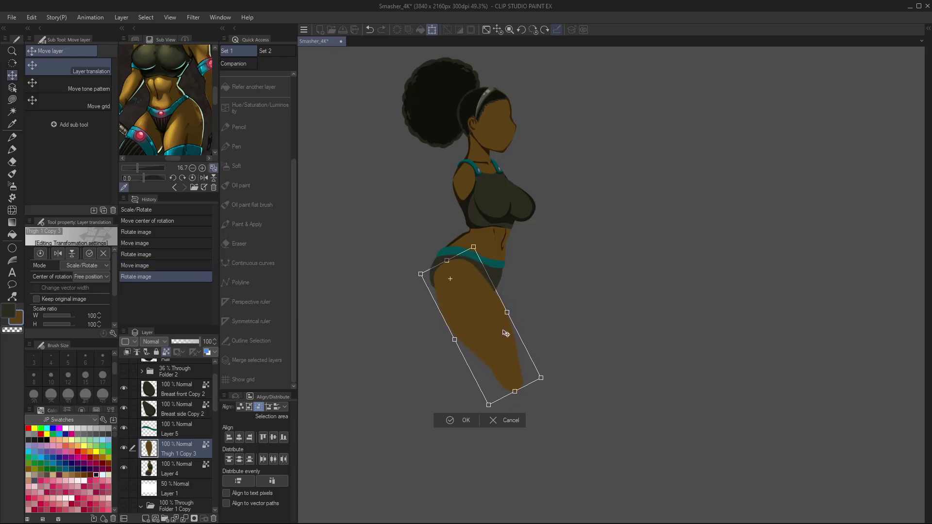
pyautogui.moveTo(506, 333); pyautogui.dragTo(506, 331)
pyautogui.moveTo(583, 349); pyautogui.dragTo(442, 386)
pyautogui.click(443, 413)
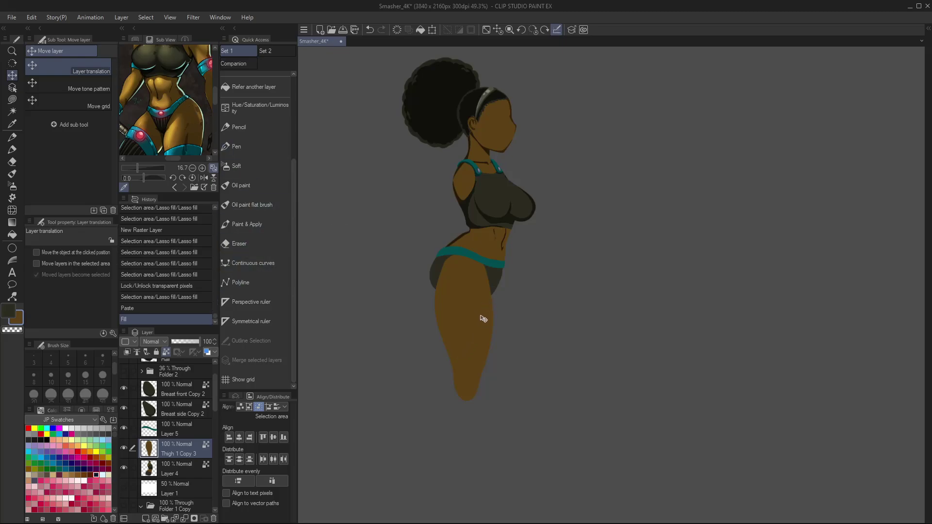
# - Shift the thigh slightly down and towards the back beneath the hip
pyautogui.moveTo(476, 323); pyautogui.dragTo(474, 324)
pyautogui.moveTo(472, 323); pyautogui.dragTo(476, 323)
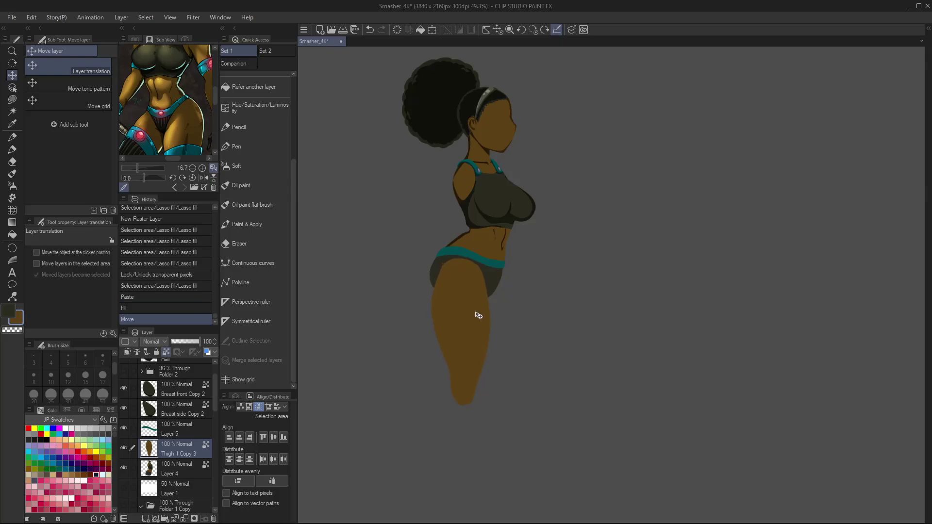
pyautogui.moveTo(191, 447)
pyautogui.mouseDown()
pyautogui.moveTo(188, 475)
pyautogui.moveTo(186, 447)
pyautogui.mouseUp()
# - Lasso fill a rounded skin-brown area on the torso layer around the top of the thigh, cutting the briefs' leg opening
pyautogui.click(186, 467)
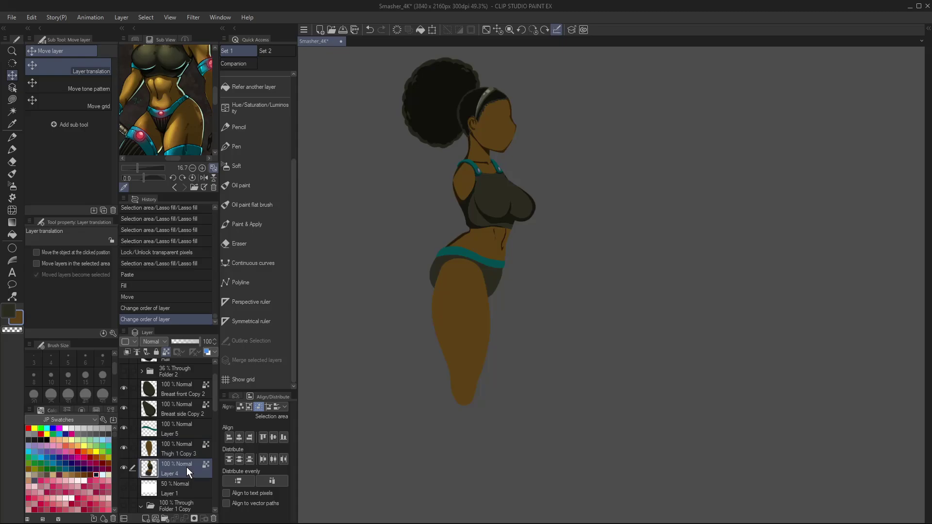
pyautogui.hotkey('ctrl', 'space')
pyautogui.moveTo(435, 277); pyautogui.dragTo(456, 270)
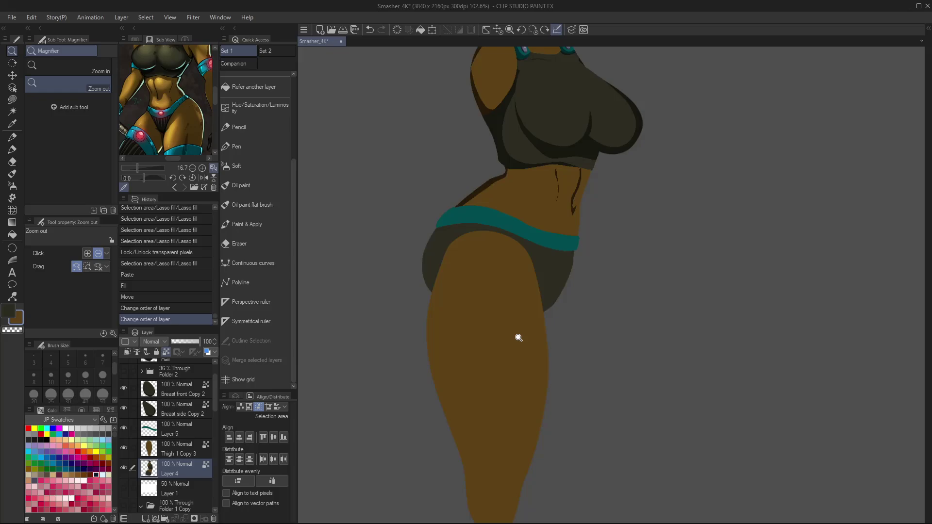
pyautogui.moveTo(430, 291)
pyautogui.mouseDown()
pyautogui.moveTo(442, 243)
pyautogui.moveTo(477, 221)
pyautogui.moveTo(512, 224)
pyautogui.moveTo(536, 248)
pyautogui.moveTo(541, 303)
pyautogui.moveTo(421, 348)
pyautogui.moveTo(421, 332)
pyautogui.mouseUp()
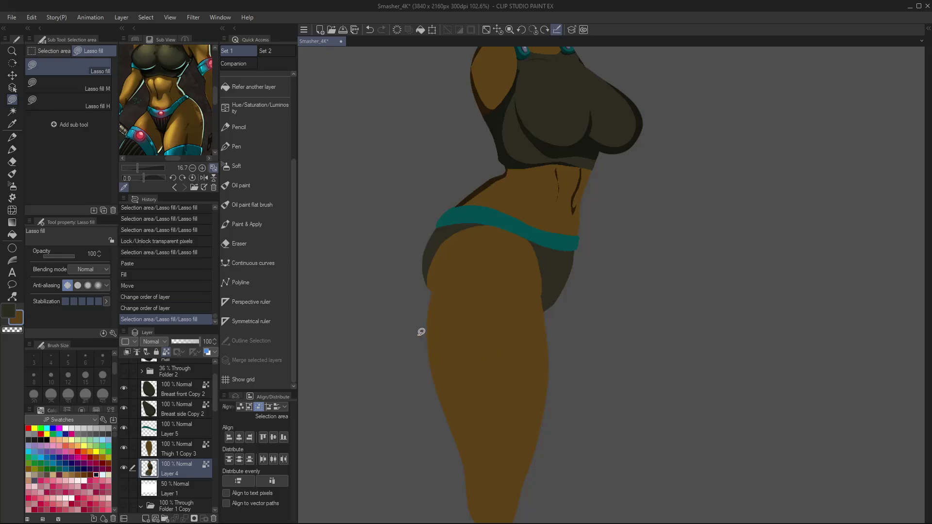
pyautogui.keyDown('ctrl'); pyautogui.click(148, 453); pyautogui.keyUp('ctrl')
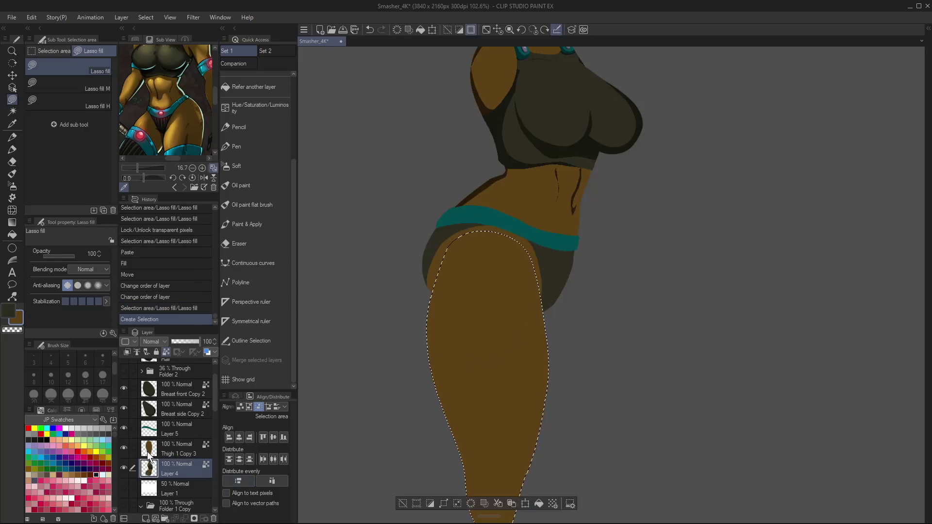
pyautogui.hotkey('ctrl', 't')
pyautogui.moveTo(494, 394); pyautogui.dragTo(513, 267)
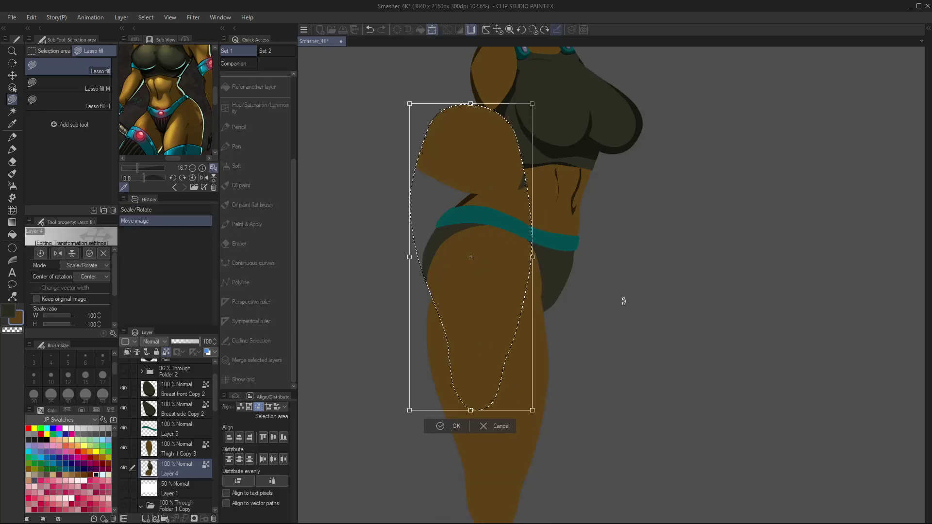
pyautogui.hotkey('ctrl', 'z')
pyautogui.press('Escape')
# - Deselect, test-rotate the thigh layer forward about a pivot at the hip joint and cancel the transformation
pyautogui.click(208, 443)
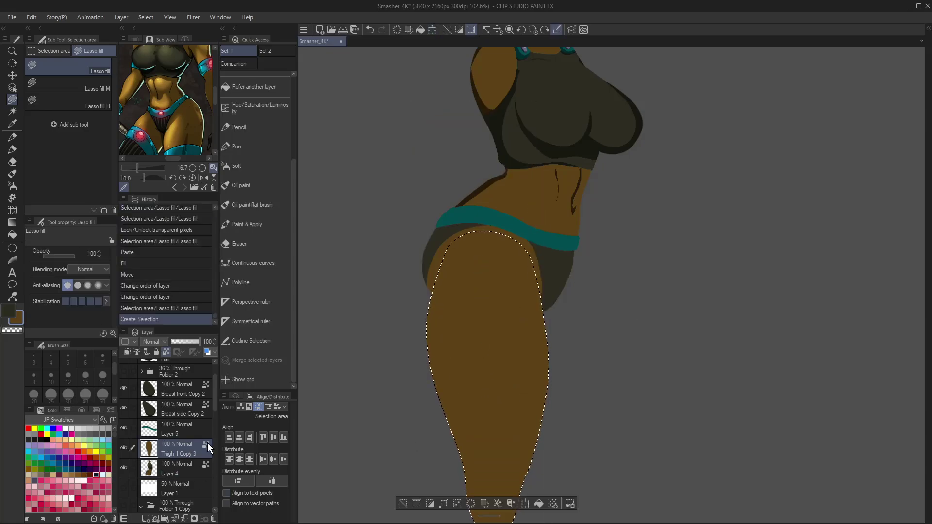
pyautogui.hotkey('ctrl', 'd')
pyautogui.hotkey('ctrl', 't')
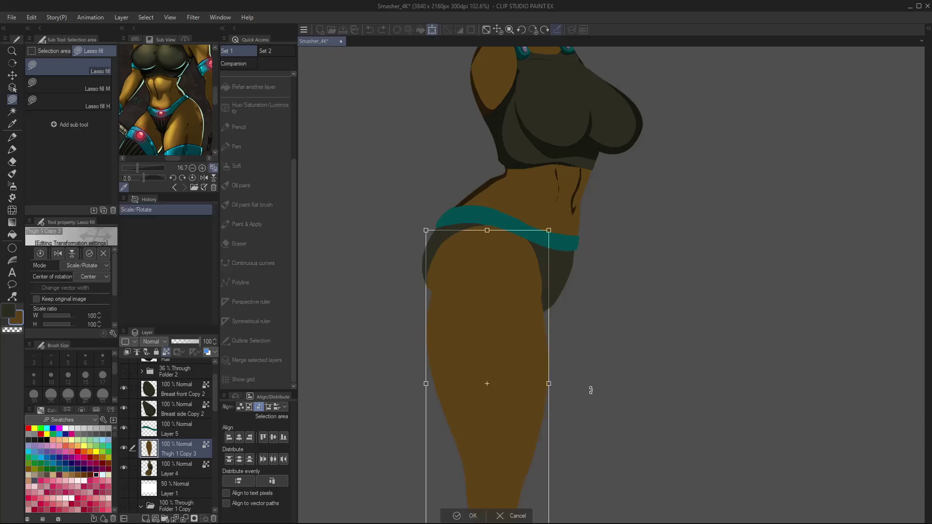
pyautogui.moveTo(487, 383); pyautogui.dragTo(478, 267)
pyautogui.moveTo(456, 140); pyautogui.dragTo(538, 312)
pyautogui.moveTo(742, 305); pyautogui.dragTo(738, 208)
pyautogui.moveTo(607, 340); pyautogui.dragTo(600, 339)
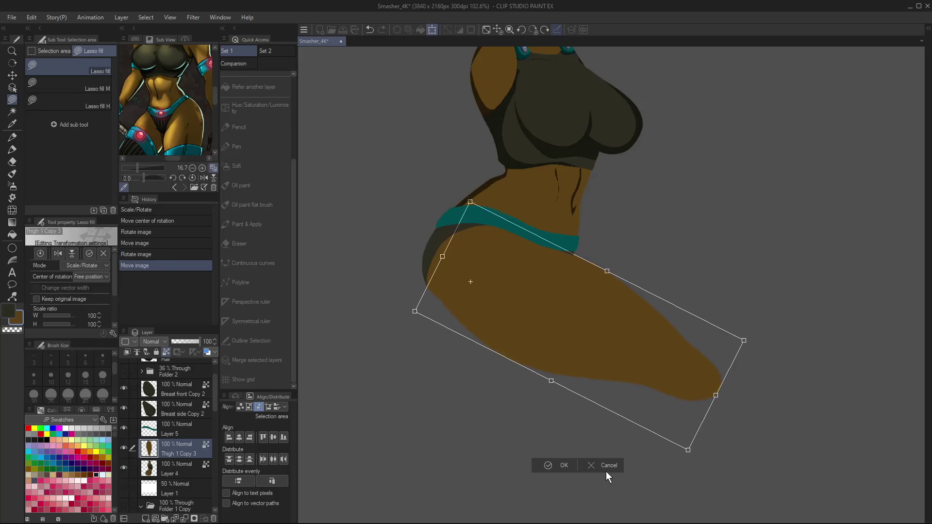
pyautogui.click(609, 468)
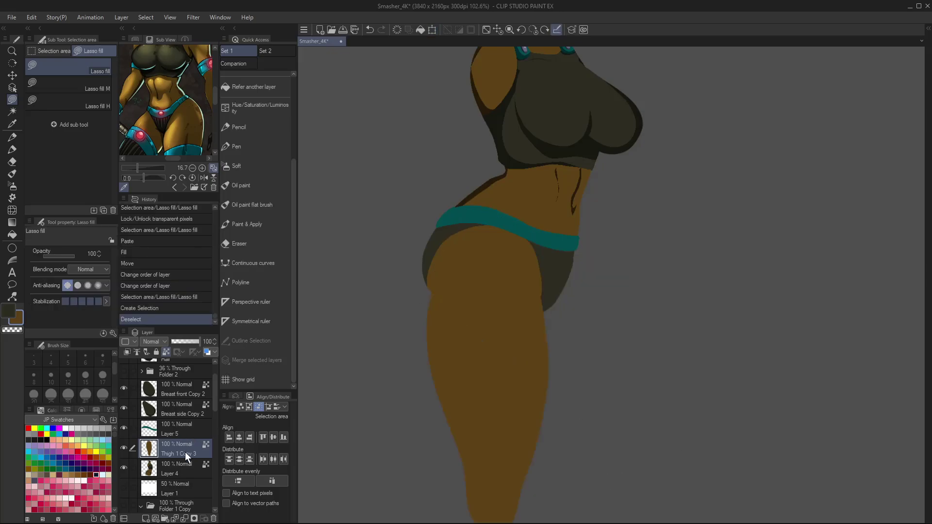
# - Move the thigh layer above the waistband layer and merge the waistband into the torso layer
pyautogui.moveTo(185, 452); pyautogui.dragTo(187, 428)
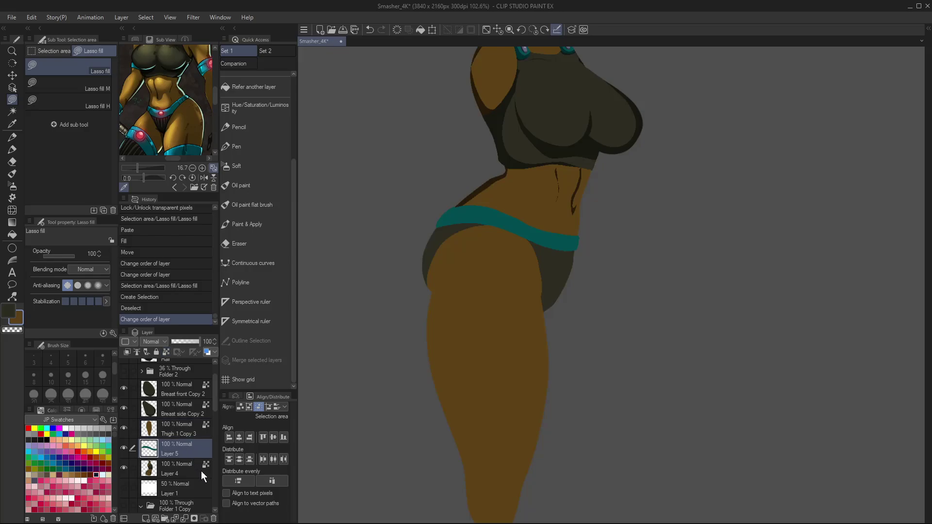
pyautogui.hotkey('ctrl', 'e')
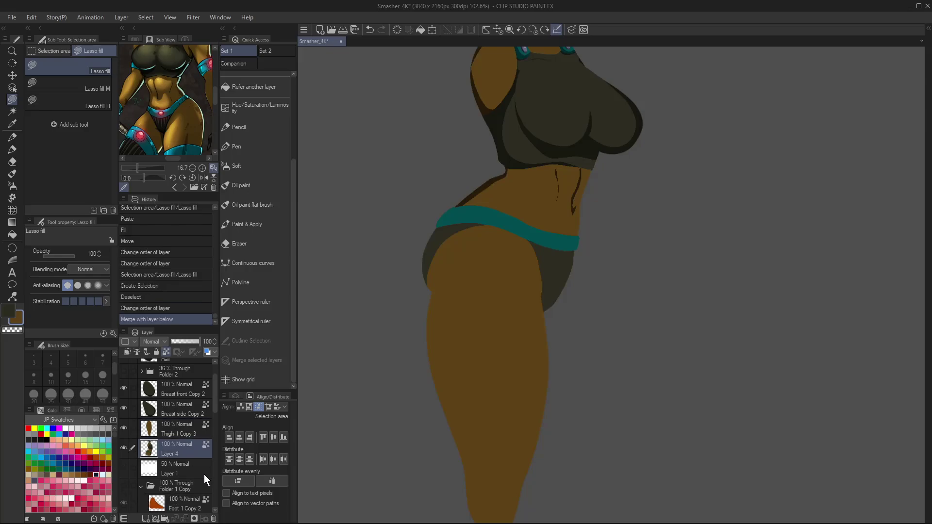
# - Hide the thigh layer, sample the dark shadow colour of the top, and select both dark areas of the briefs on the torso layer
pyautogui.click(123, 432)
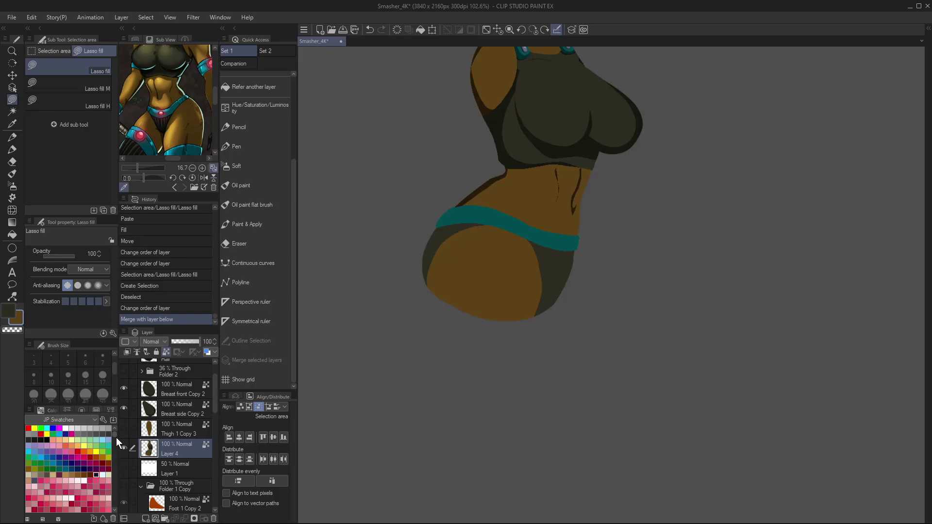
pyautogui.press('u')
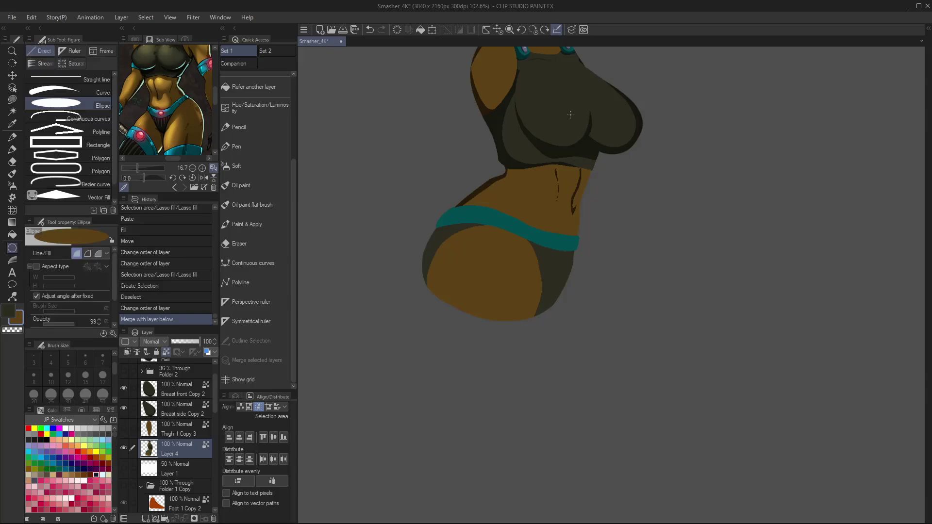
pyautogui.press('i')
pyautogui.click(570, 121)
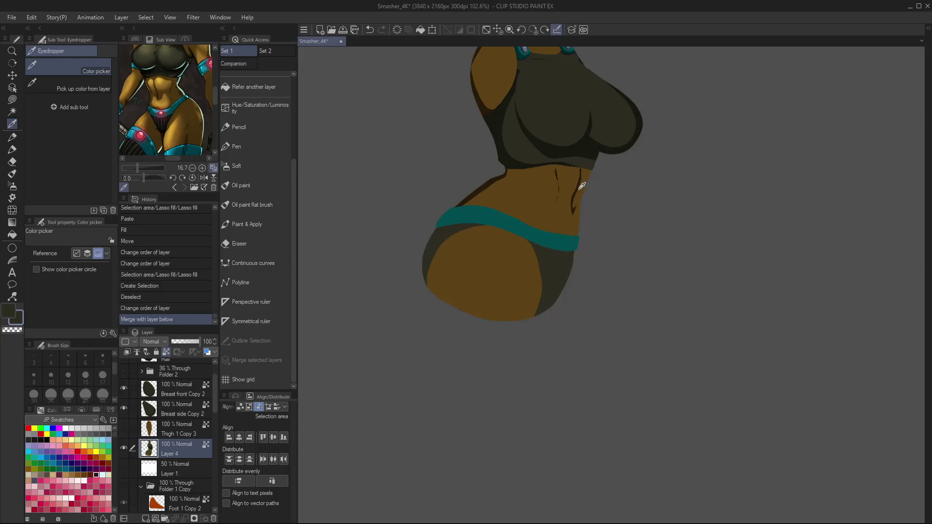
pyautogui.press('m')
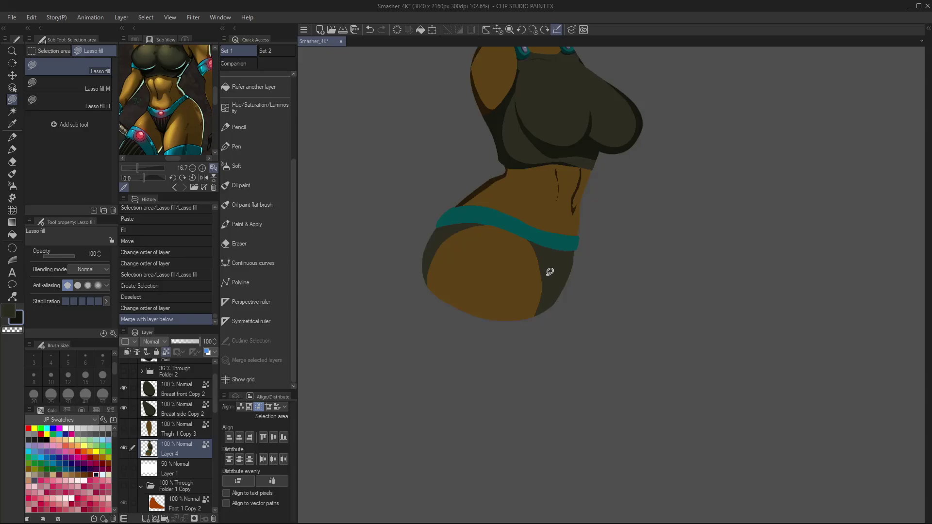
pyautogui.press('w')
pyautogui.click(552, 288)
pyautogui.keyDown('shift'); pyautogui.click(444, 233); pyautogui.keyUp('shift')
pyautogui.press('m')
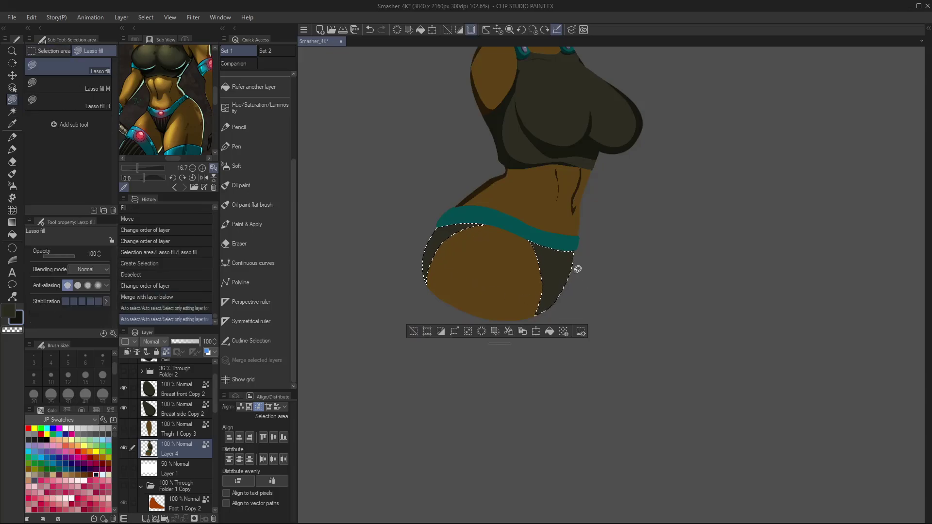
# - Lasso fill curved dark stripes on the front and back of the briefs, deselect, and show the thigh layer again
pyautogui.moveTo(551, 276)
pyautogui.mouseDown()
pyautogui.moveTo(543, 235)
pyautogui.moveTo(539, 258)
pyautogui.moveTo(552, 262)
pyautogui.moveTo(537, 313)
pyautogui.moveTo(555, 248)
pyautogui.moveTo(551, 305)
pyautogui.moveTo(565, 246)
pyautogui.moveTo(578, 243)
pyautogui.mouseUp()
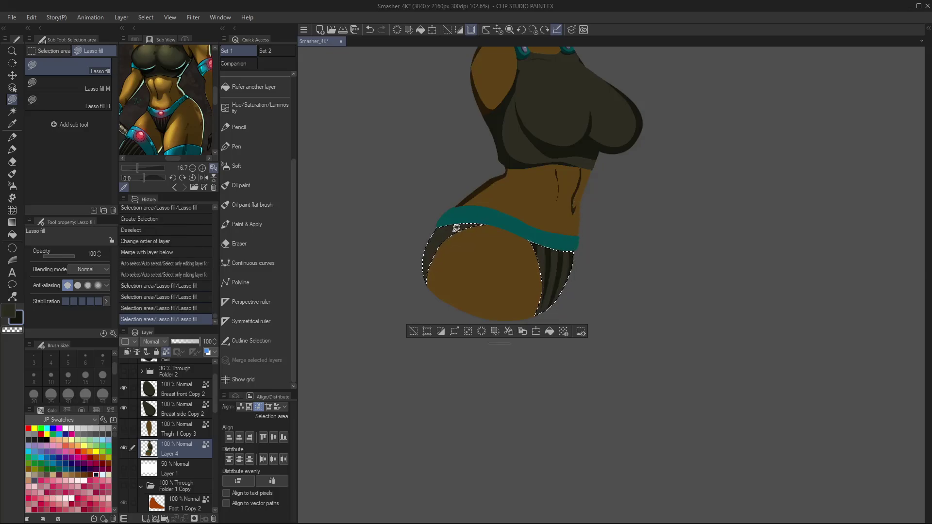
pyautogui.moveTo(456, 227)
pyautogui.mouseDown()
pyautogui.moveTo(474, 220)
pyautogui.moveTo(461, 243)
pyautogui.moveTo(486, 216)
pyautogui.moveTo(440, 241)
pyautogui.moveTo(459, 223)
pyautogui.moveTo(430, 286)
pyautogui.mouseUp()
pyautogui.moveTo(443, 227)
pyautogui.mouseDown()
pyautogui.moveTo(423, 272)
pyautogui.moveTo(439, 228)
pyautogui.mouseUp()
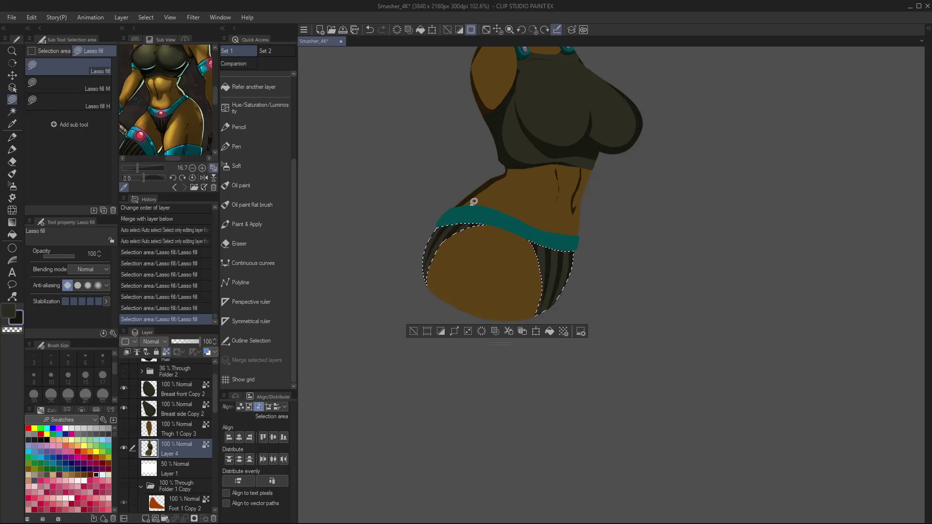
pyautogui.hotkey('ctrl', 'd')
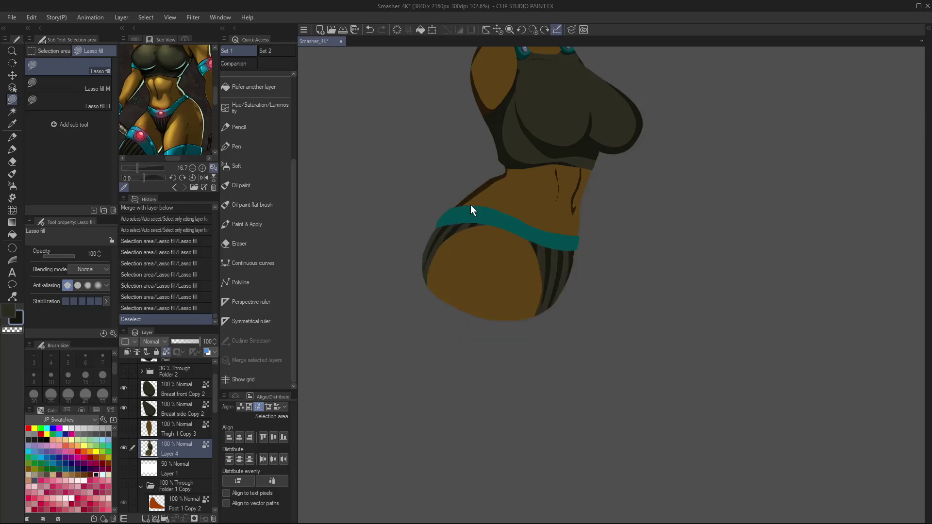
pyautogui.click(125, 428)
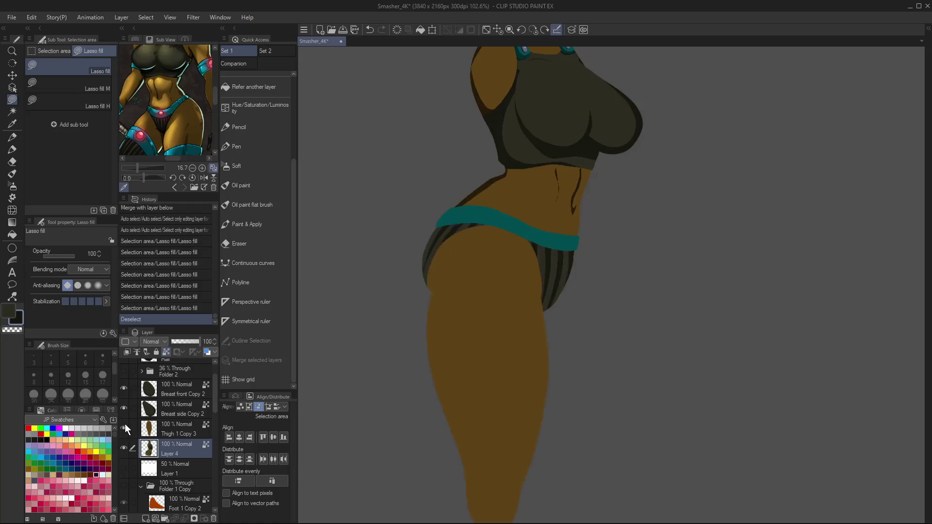
pyautogui.hotkey('ctrl', '0')
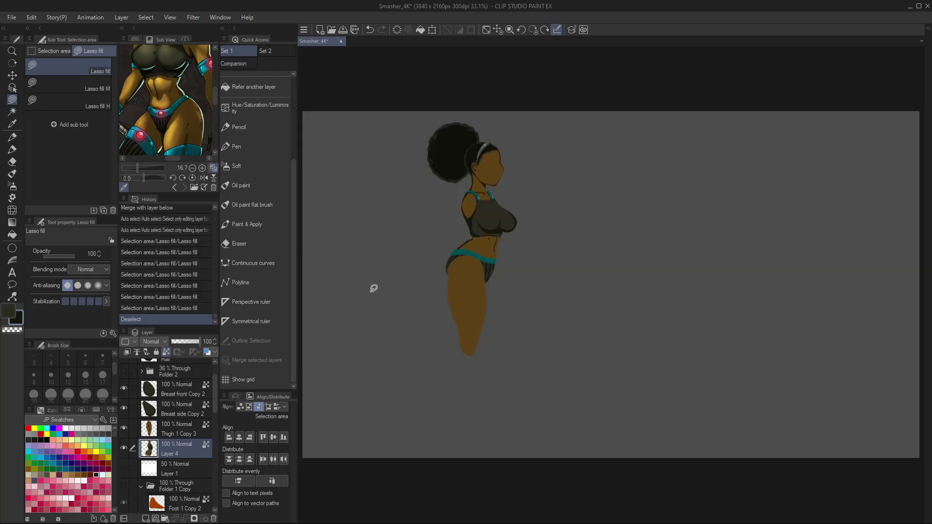
pyautogui.press('/')
pyautogui.moveTo(374, 288)
pyautogui.mouseDown()
pyautogui.moveTo(483, 254)
pyautogui.moveTo(471, 273)
pyautogui.mouseUp()
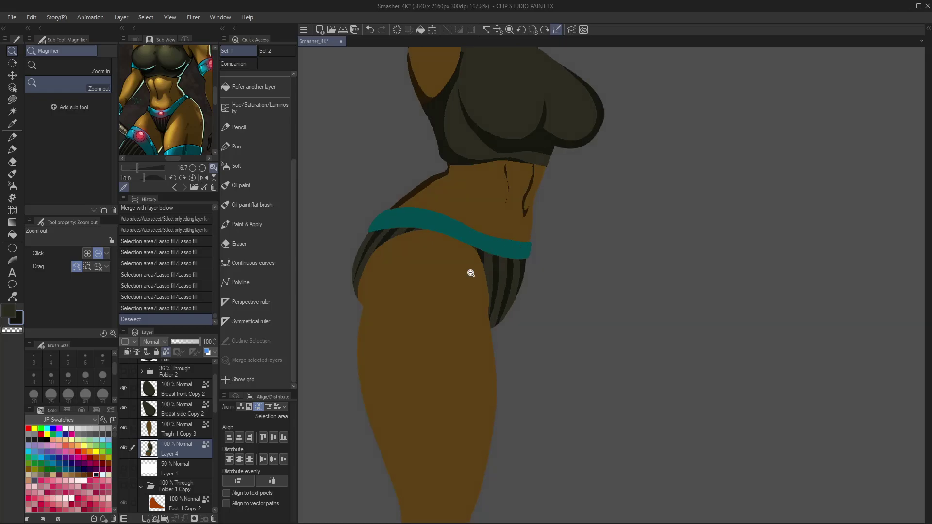
pyautogui.press('i')
pyautogui.click(470, 145)
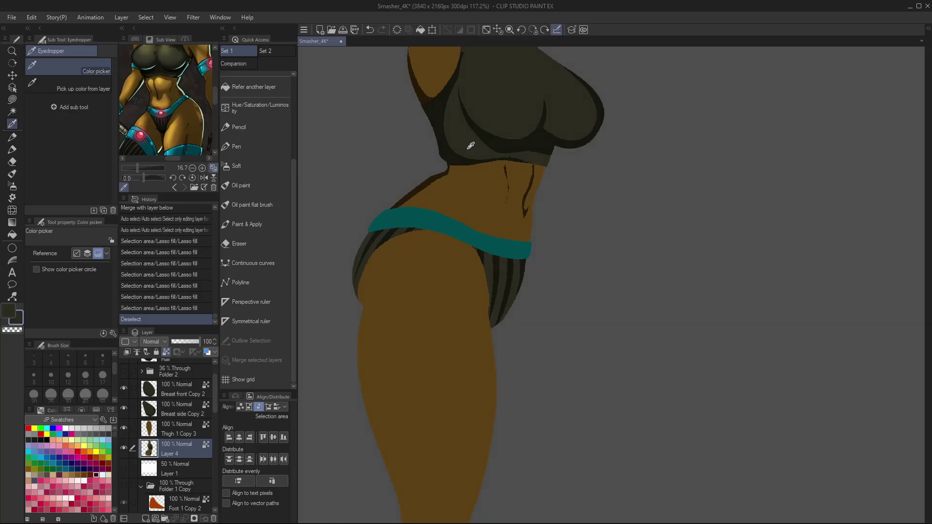
pyautogui.press('m')
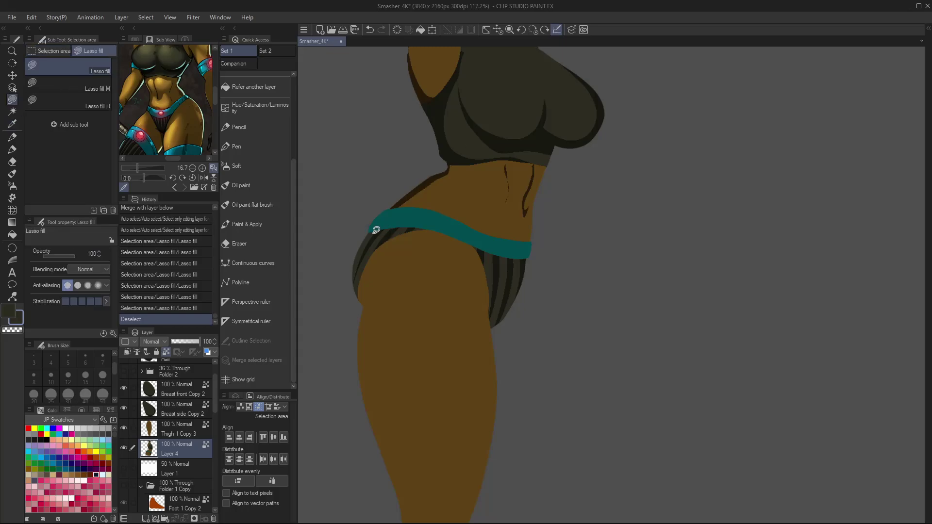
pyautogui.moveTo(374, 231)
pyautogui.mouseDown()
pyautogui.moveTo(376, 337)
pyautogui.moveTo(552, 329)
pyautogui.moveTo(547, 263)
pyautogui.moveTo(389, 227)
pyautogui.mouseUp()
pyautogui.hotkey('ctrl', 'z')
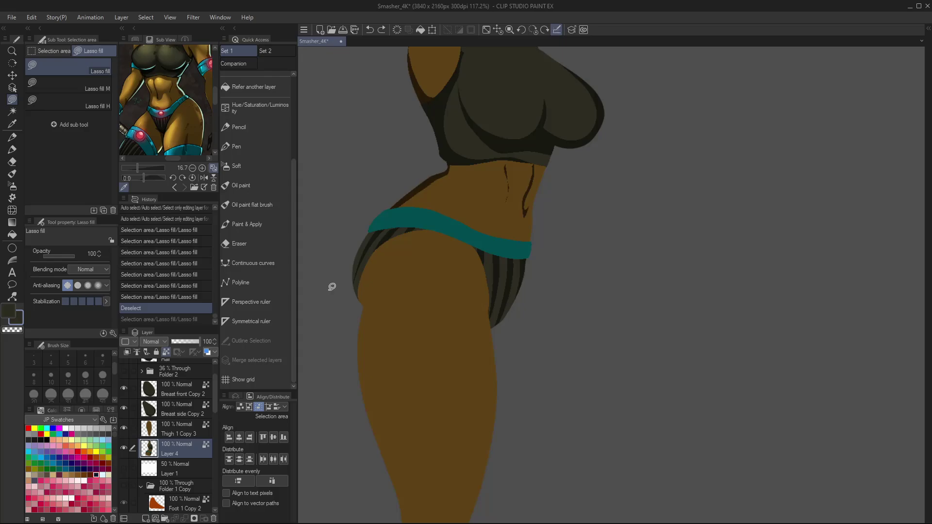
# - With the thigh temporarily hidden, trim a thin sliver off the front edge of the briefs using a transparent lasso fill
pyautogui.press('c')
pyautogui.click(125, 428)
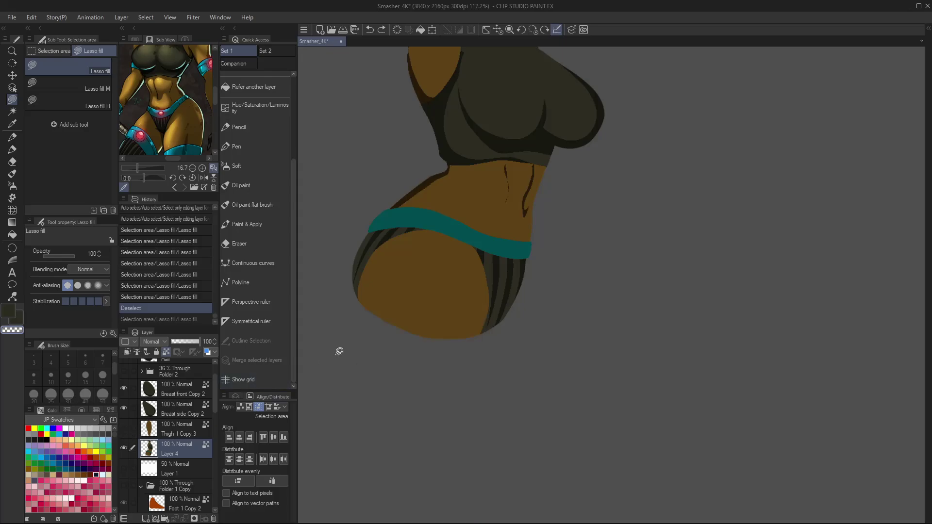
pyautogui.moveTo(529, 263)
pyautogui.mouseDown()
pyautogui.moveTo(458, 354)
pyautogui.moveTo(481, 355)
pyautogui.mouseUp()
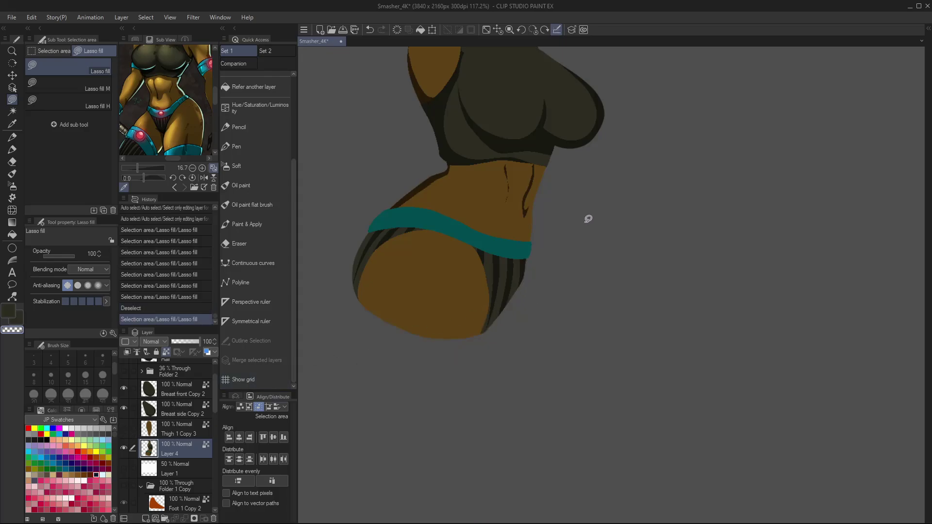
pyautogui.click(124, 434)
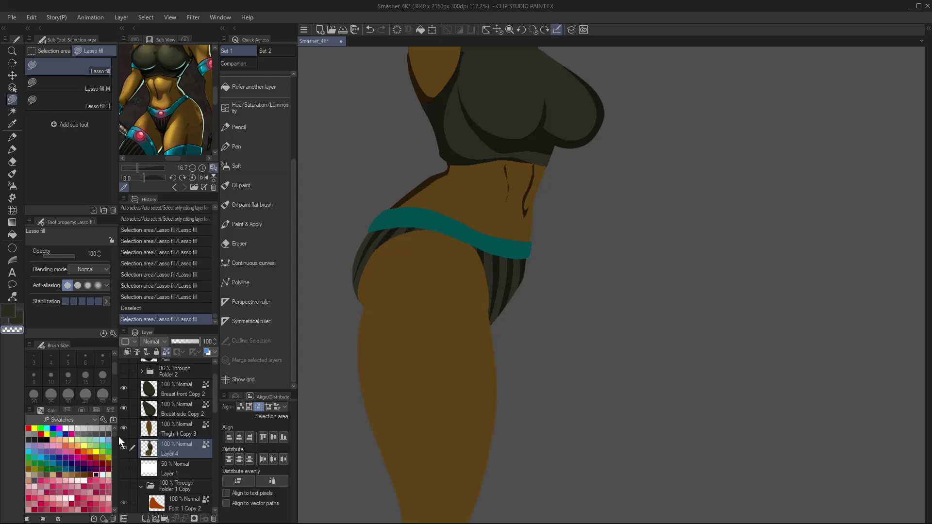
pyautogui.hotkey('ctrl', '0')
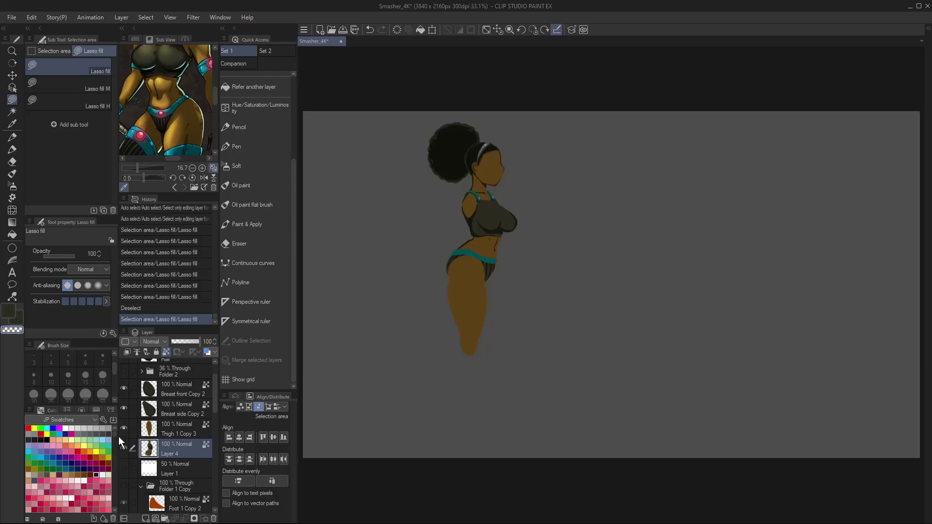
# - Nudge the front breast layer slightly
pyautogui.click(182, 395)
pyautogui.press('v')
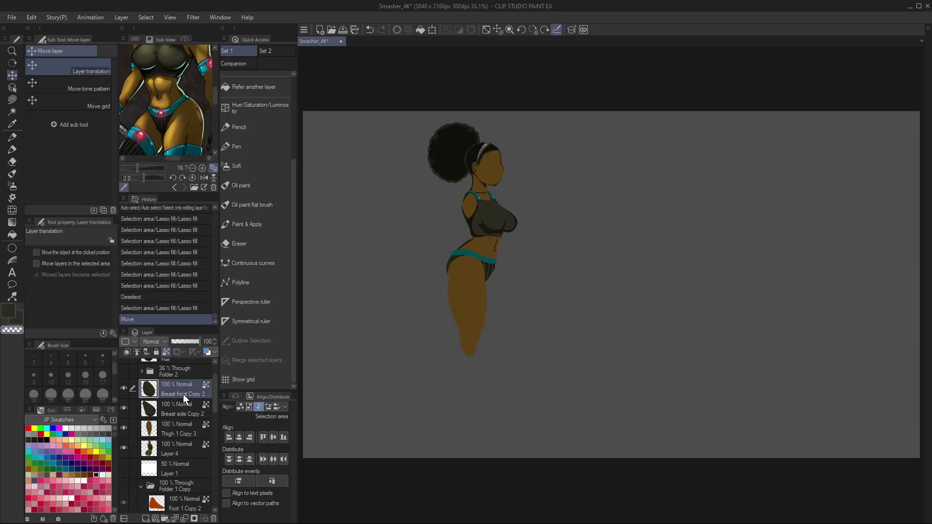
# - Lasso fill the side of the top on the torso layer in dark green, covering the shadow spike beneath the side breast
pyautogui.click(178, 443)
pyautogui.press('/')
pyautogui.moveTo(485, 213); pyautogui.dragTo(515, 218)
pyautogui.press('i')
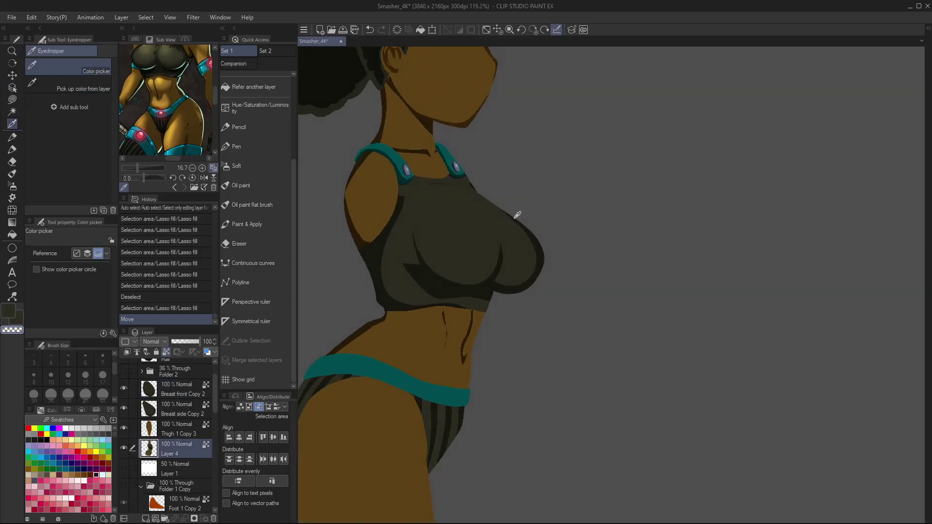
pyautogui.click(405, 270)
pyautogui.press('m')
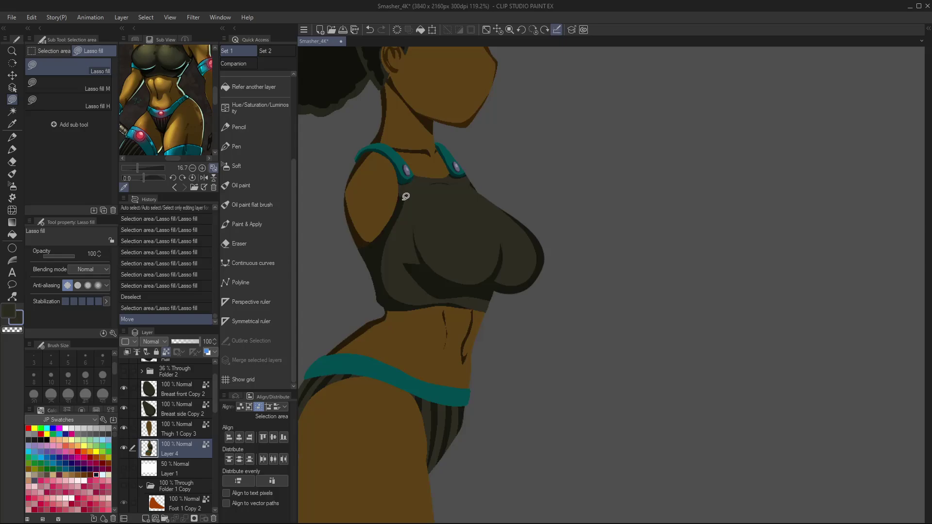
pyautogui.moveTo(402, 193)
pyautogui.mouseDown()
pyautogui.moveTo(381, 267)
pyautogui.moveTo(397, 300)
pyautogui.moveTo(459, 298)
pyautogui.moveTo(440, 187)
pyautogui.mouseUp()
pyautogui.moveTo(497, 282)
pyautogui.mouseDown()
pyautogui.moveTo(484, 304)
pyautogui.moveTo(454, 300)
pyautogui.moveTo(449, 288)
pyautogui.moveTo(464, 278)
pyautogui.moveTo(507, 302)
pyautogui.mouseUp()
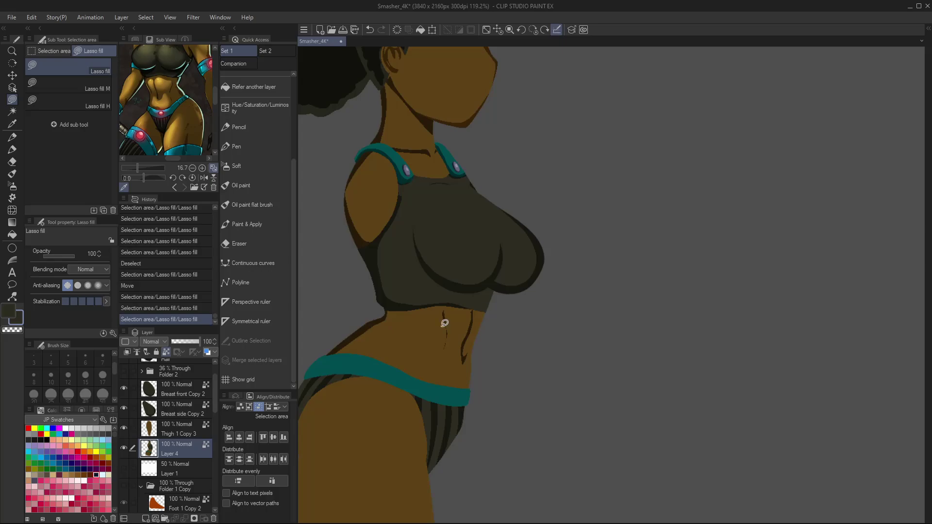
pyautogui.moveTo(492, 289)
pyautogui.mouseDown()
pyautogui.moveTo(483, 310)
pyautogui.moveTo(497, 308)
pyautogui.mouseUp()
pyautogui.hotkey('ctrl', 'z')
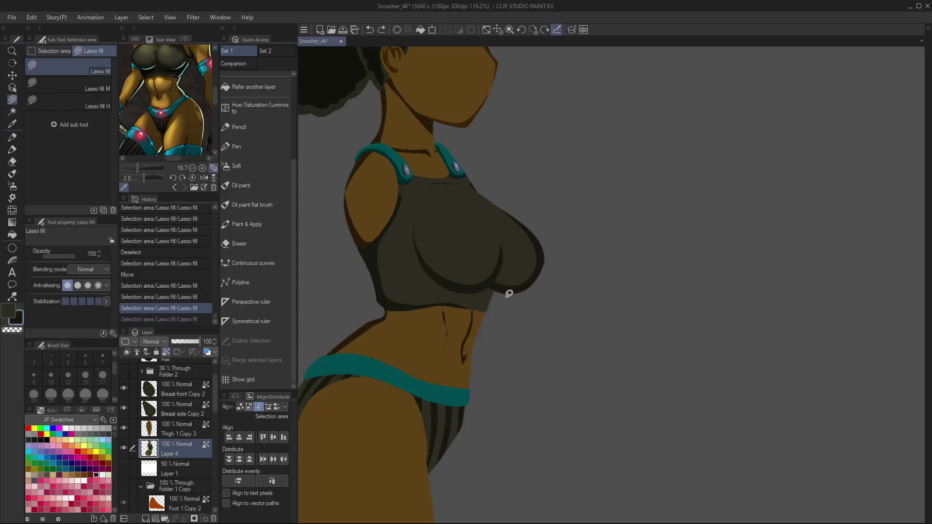
# - Lasso-fill dark shadow shapes beneath the crop top's front breast to refine the under-bust line
pyautogui.moveTo(481, 281)
pyautogui.mouseDown()
pyautogui.moveTo(482, 311)
pyautogui.moveTo(500, 296)
pyautogui.mouseUp()
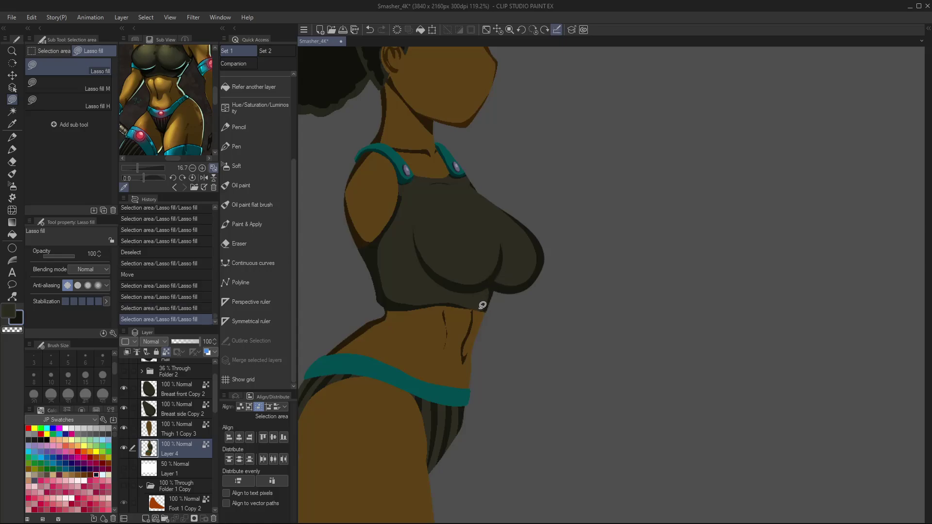
pyautogui.moveTo(420, 264)
pyautogui.mouseDown()
pyautogui.moveTo(449, 285)
pyautogui.moveTo(496, 295)
pyautogui.moveTo(508, 275)
pyautogui.moveTo(486, 270)
pyautogui.mouseUp()
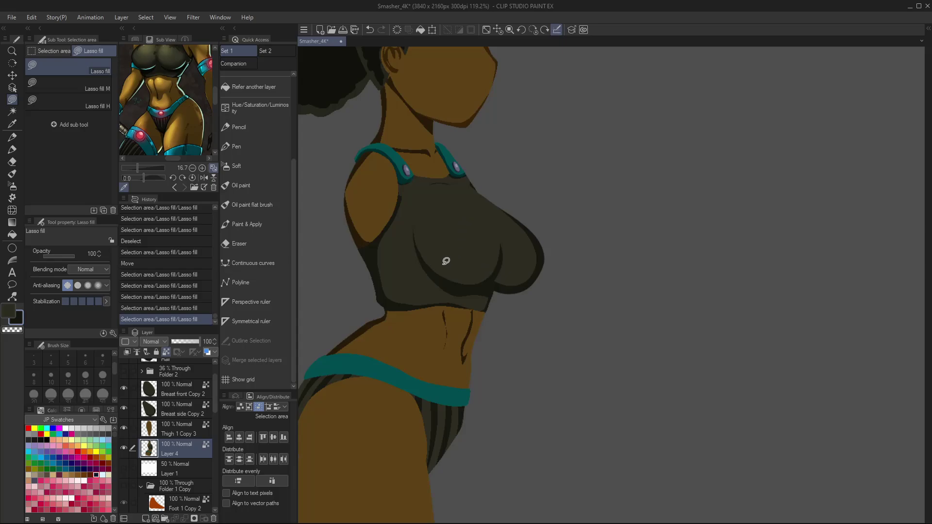
pyautogui.press('c')
pyautogui.moveTo(383, 241)
pyautogui.mouseDown()
pyautogui.moveTo(377, 273)
pyautogui.moveTo(395, 298)
pyautogui.moveTo(389, 236)
pyautogui.mouseUp()
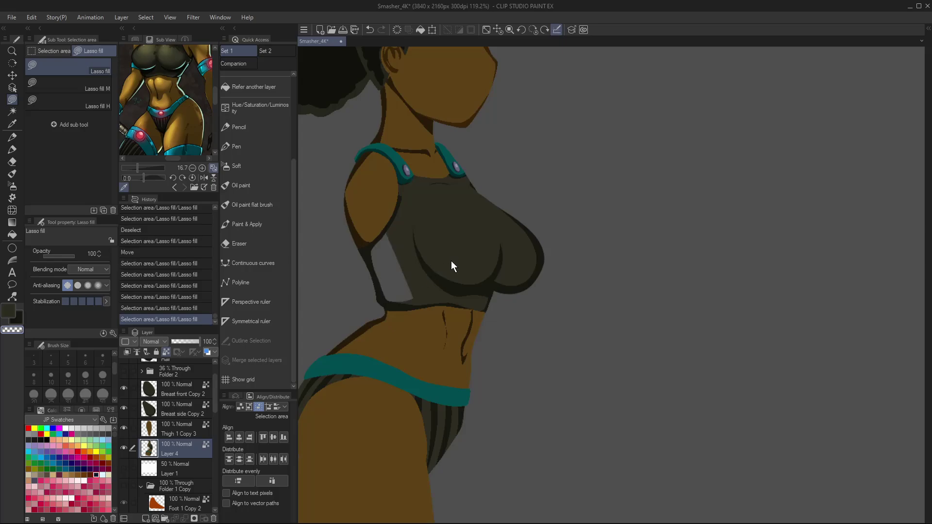
pyautogui.hotkey('ctrl', 'z')
# - Sample the crop top's base colour and lasso-fill its back side below the armhole to thin the dark outline
pyautogui.press('i')
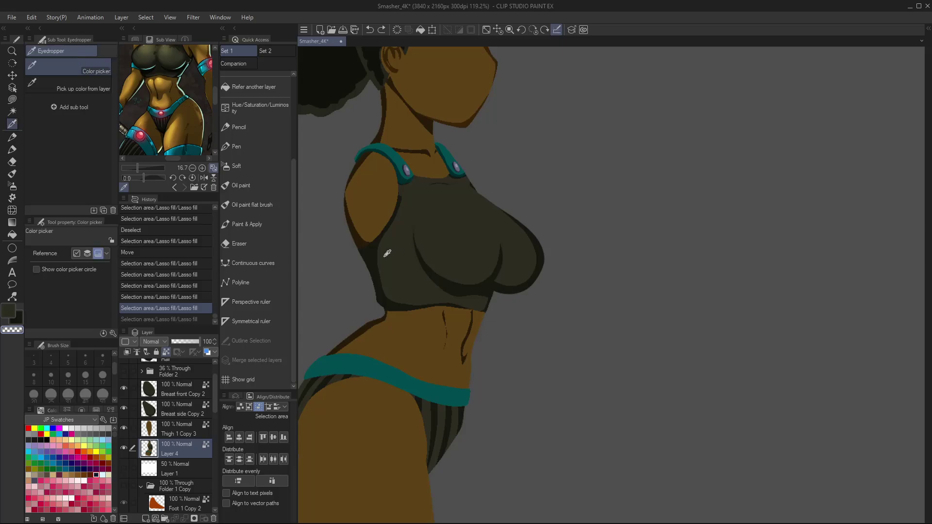
pyautogui.click(387, 253)
pyautogui.press('m')
pyautogui.moveTo(384, 236)
pyautogui.mouseDown()
pyautogui.moveTo(380, 276)
pyautogui.moveTo(394, 300)
pyautogui.moveTo(433, 297)
pyautogui.mouseUp()
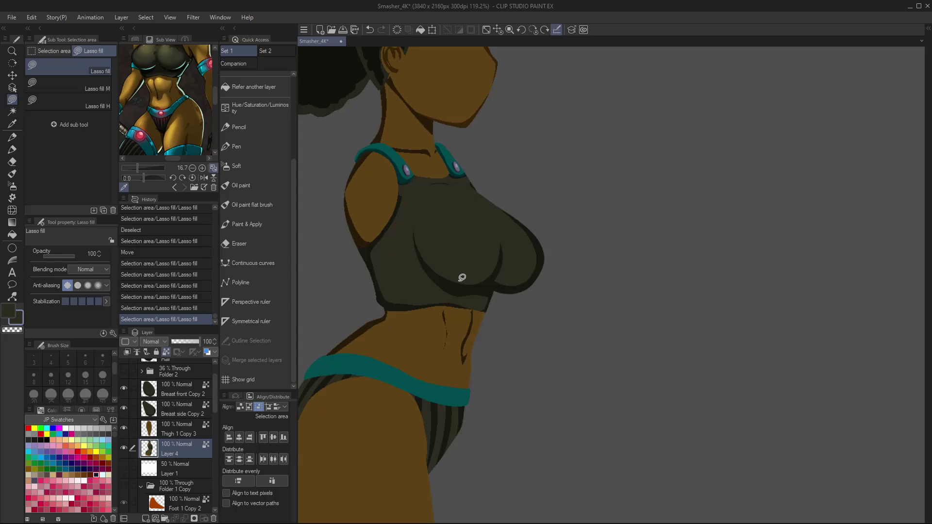
# - Resample the top's colour, lasso-fill the area below the near shoulder strap, and undo the extra fill by the upper chest
pyautogui.press('i')
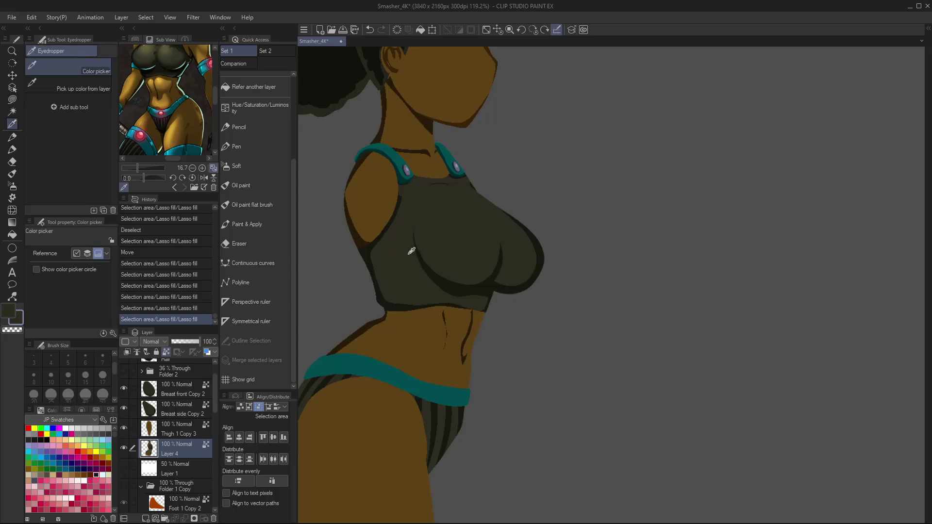
pyautogui.click(369, 246)
pyautogui.press('m')
pyautogui.moveTo(407, 191)
pyautogui.mouseDown()
pyautogui.moveTo(402, 185)
pyautogui.moveTo(399, 200)
pyautogui.moveTo(407, 181)
pyautogui.mouseUp()
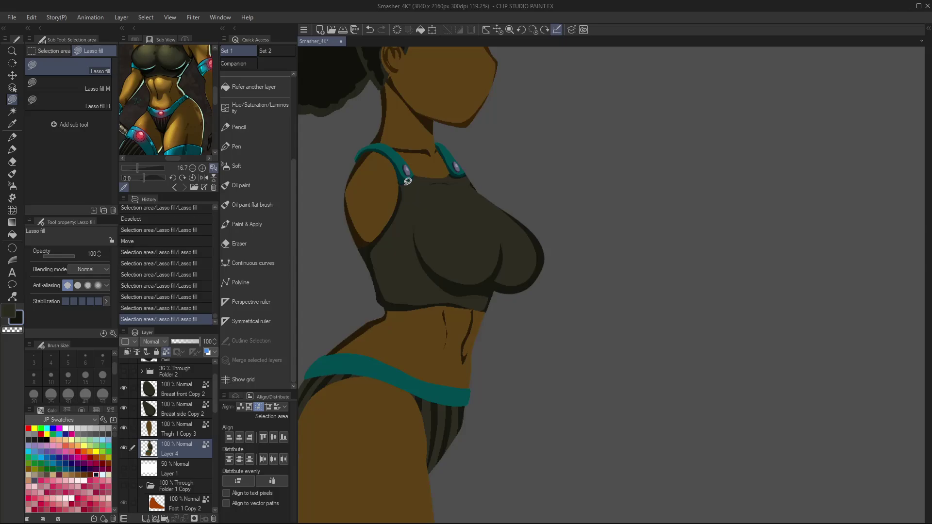
pyautogui.moveTo(476, 203)
pyautogui.mouseDown()
pyautogui.moveTo(496, 227)
pyautogui.moveTo(468, 195)
pyautogui.mouseUp()
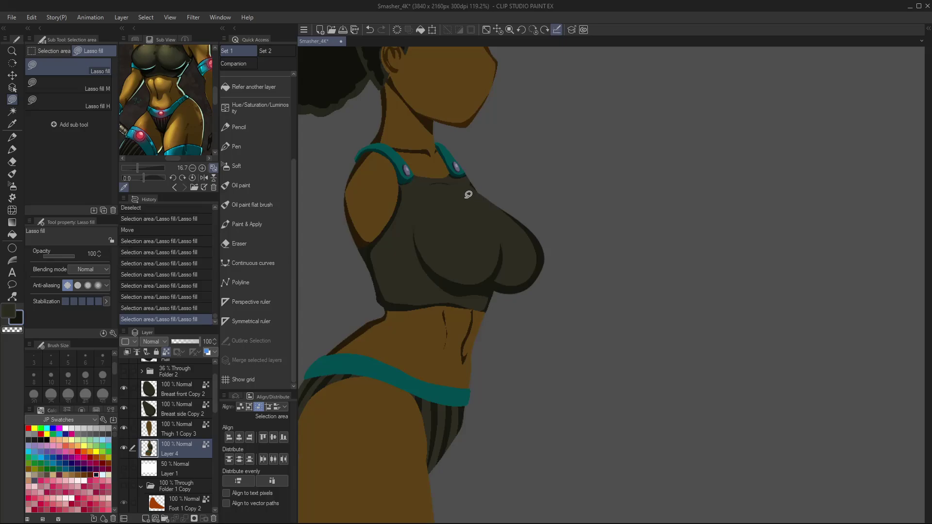
pyautogui.hotkey('ctrl', 'z')
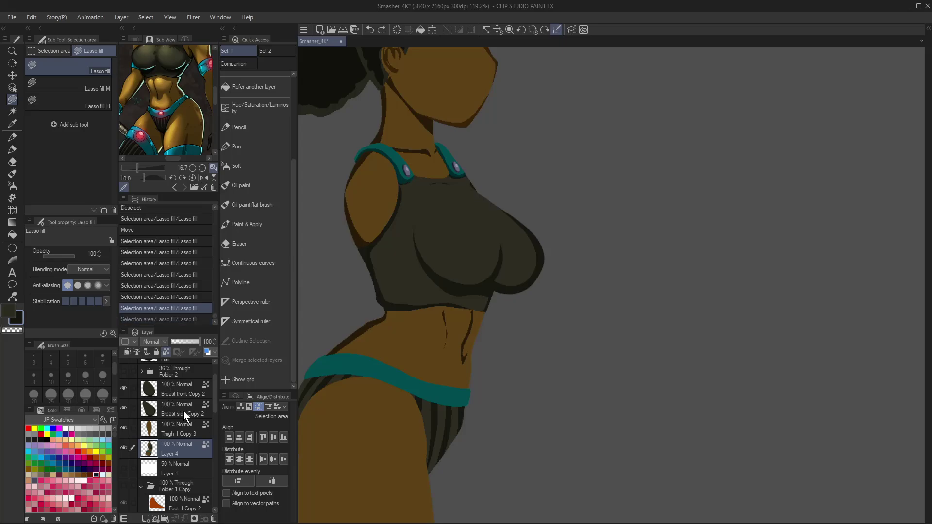
# - Load the Breast front Copy 2 layer's shape as a selection, refine the crease along its front edge with lasso fills, and deselect
pyautogui.click(174, 385)
pyautogui.keyDown('ctrl'); pyautogui.click(148, 392); pyautogui.keyUp('ctrl')
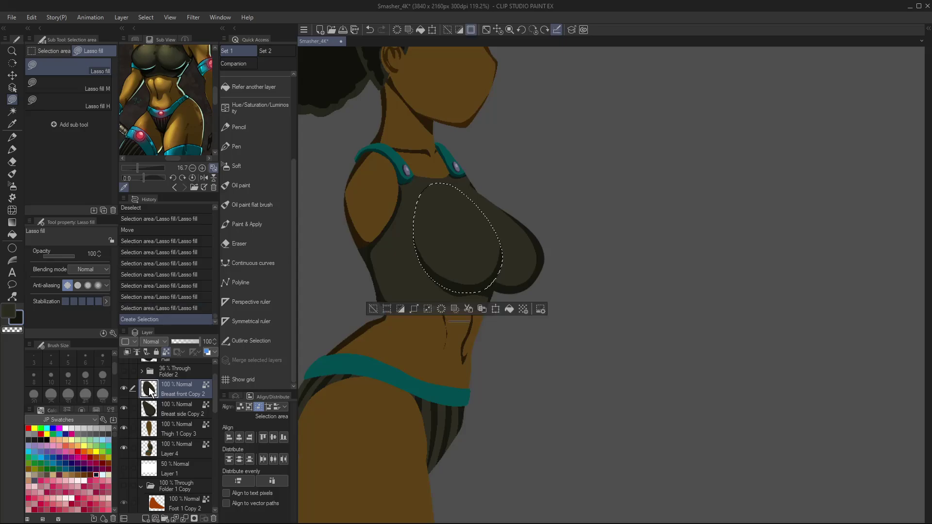
pyautogui.moveTo(486, 216)
pyautogui.mouseDown()
pyautogui.moveTo(502, 261)
pyautogui.moveTo(486, 213)
pyautogui.mouseUp()
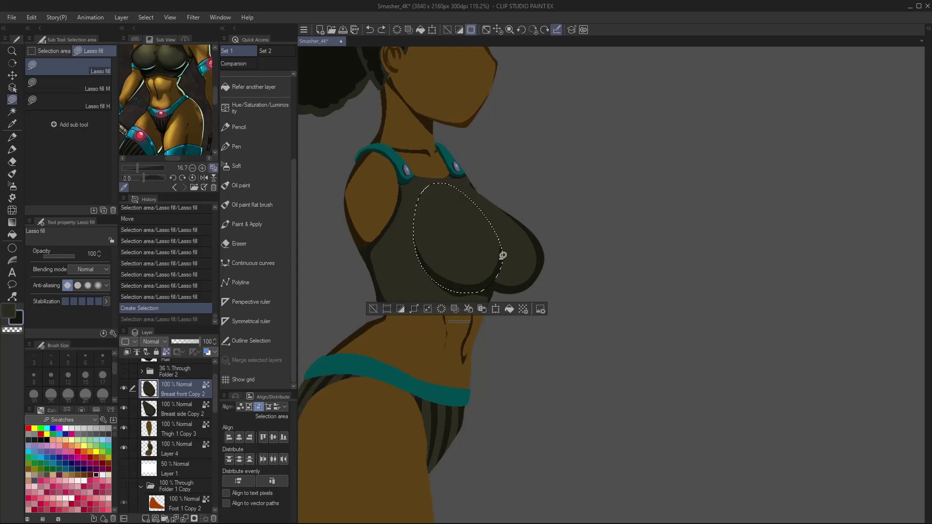
pyautogui.moveTo(503, 256)
pyautogui.mouseDown()
pyautogui.moveTo(491, 214)
pyautogui.moveTo(506, 266)
pyautogui.moveTo(504, 257)
pyautogui.mouseUp()
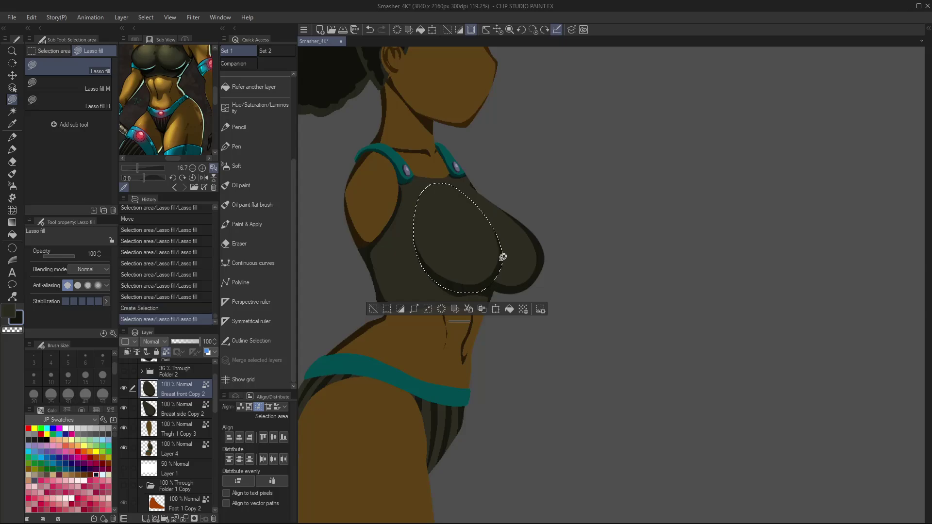
pyautogui.moveTo(491, 224)
pyautogui.mouseDown()
pyautogui.moveTo(504, 272)
pyautogui.moveTo(495, 327)
pyautogui.moveTo(500, 255)
pyautogui.mouseUp()
pyautogui.hotkey('ctrl', 'd')
pyautogui.hotkey('ctrl', 'space')
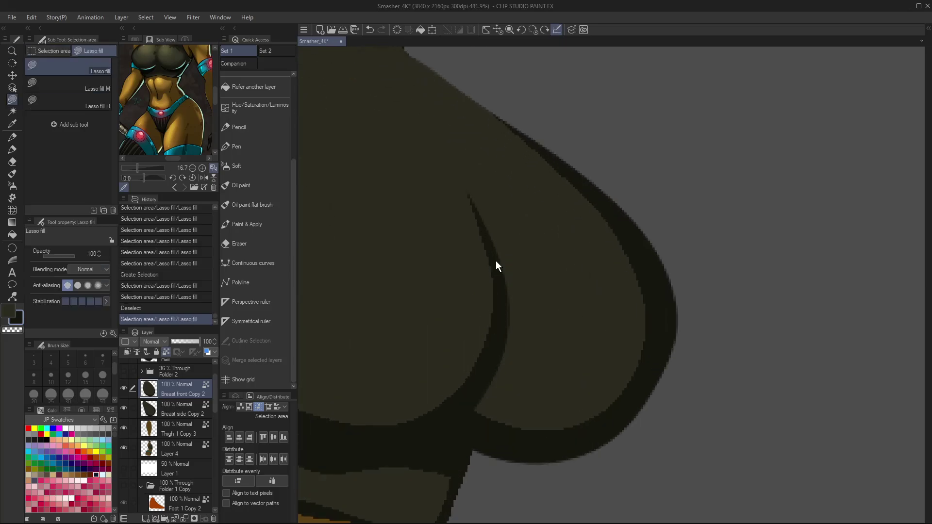
# - Add a new raster layer directly above the Thigh 1 Copy 3 layer
pyautogui.hotkey('ctrl', '0')
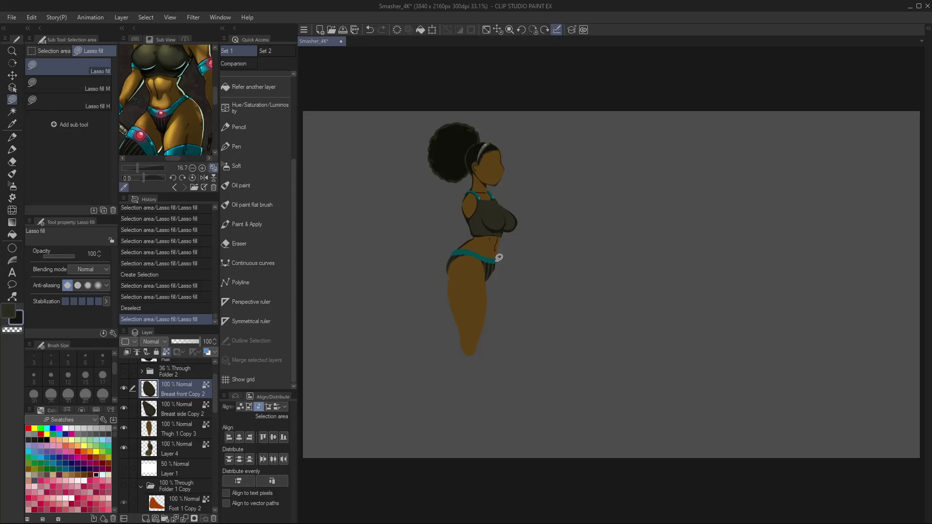
pyautogui.press('/')
pyautogui.moveTo(482, 272); pyautogui.dragTo(489, 329)
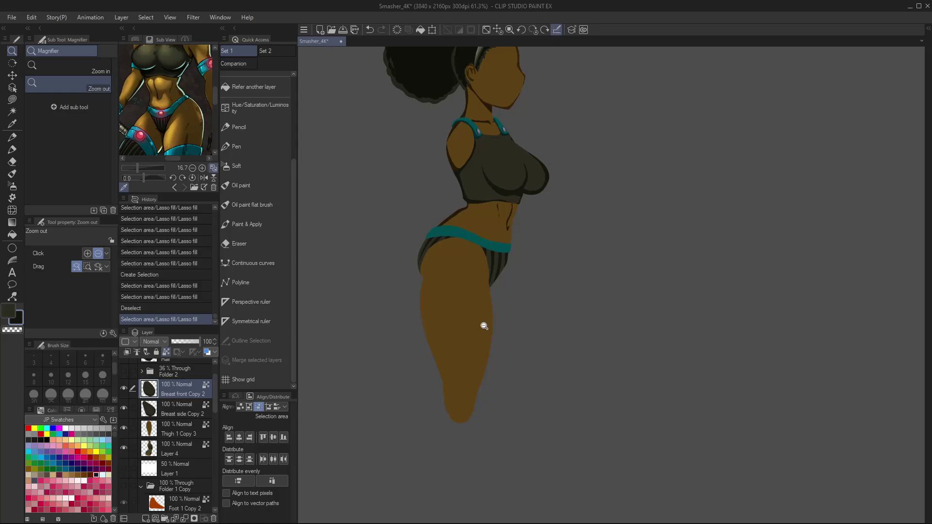
pyautogui.click(184, 427)
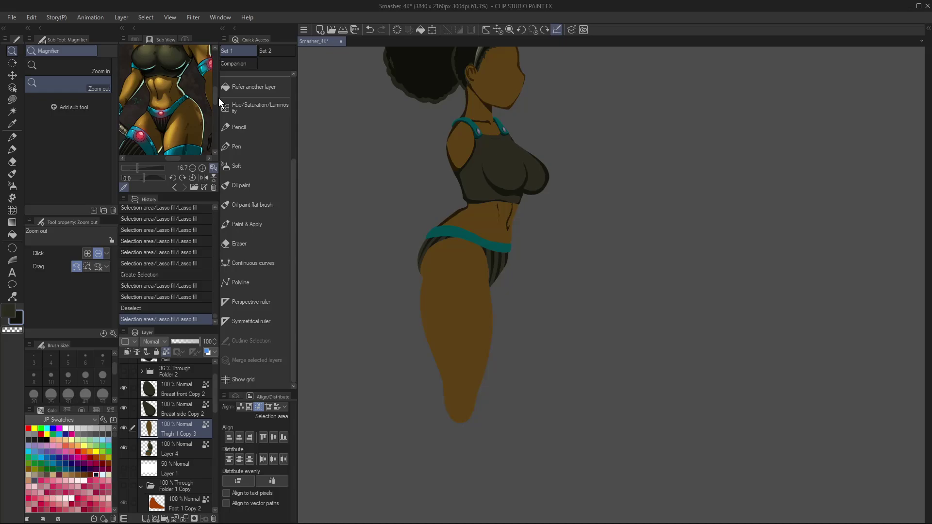
pyautogui.scroll(-5, 216, 100)
pyautogui.scroll(-2, 165, 120)
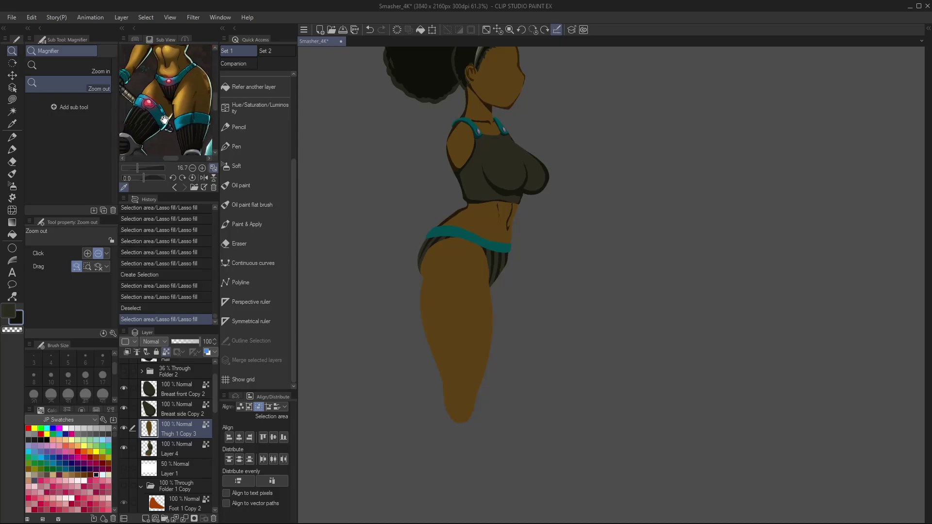
pyautogui.moveTo(165, 120); pyautogui.dragTo(174, 116)
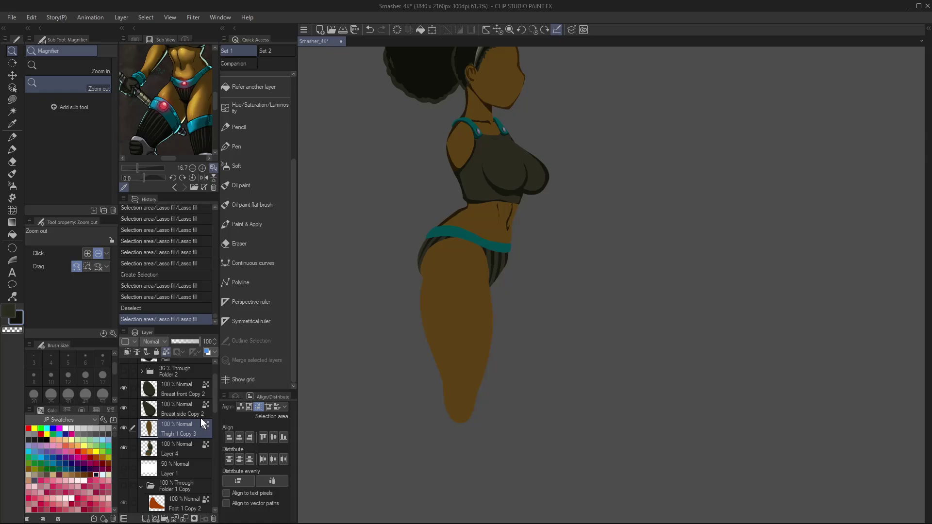
pyautogui.hotkey('ctrl', 'shift', 'n')
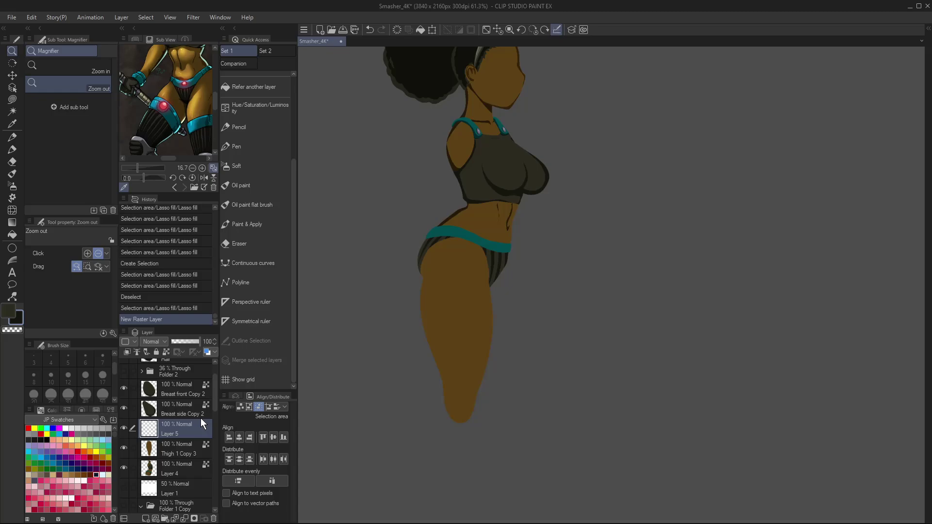
# - Sample the teal of the waistband and lasso-fill a curved stocking band across the middle of the thigh
pyautogui.press('i')
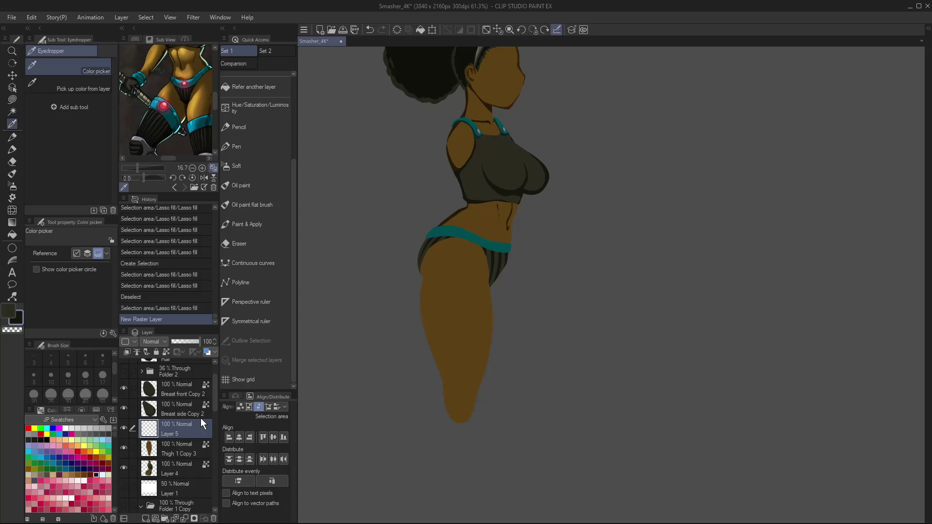
pyautogui.click(459, 229)
pyautogui.press('m')
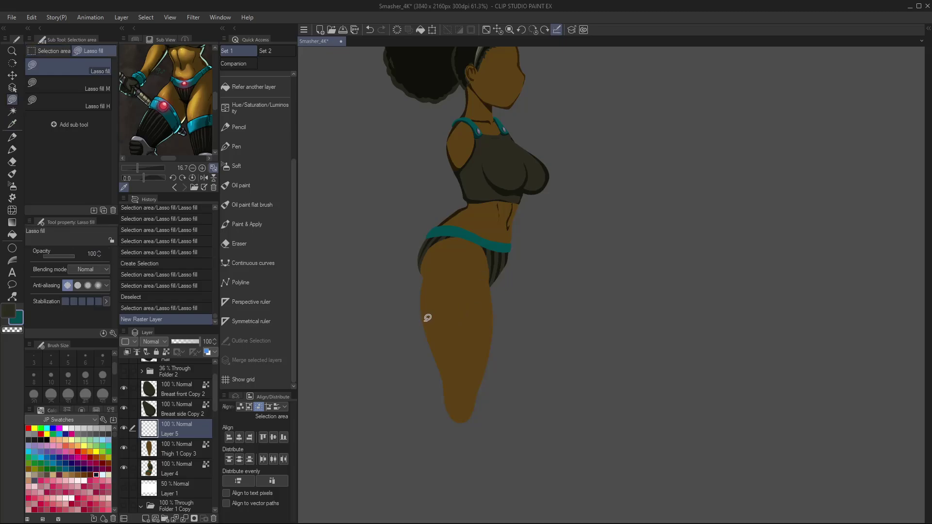
pyautogui.moveTo(425, 321)
pyautogui.mouseDown()
pyautogui.moveTo(498, 316)
pyautogui.moveTo(497, 306)
pyautogui.moveTo(458, 303)
pyautogui.moveTo(424, 311)
pyautogui.moveTo(423, 323)
pyautogui.moveTo(477, 304)
pyautogui.mouseUp()
# - Trim both overhanging ends of the teal thigh band with transparent lasso fills so they follow the leg's contour
pyautogui.press('m')
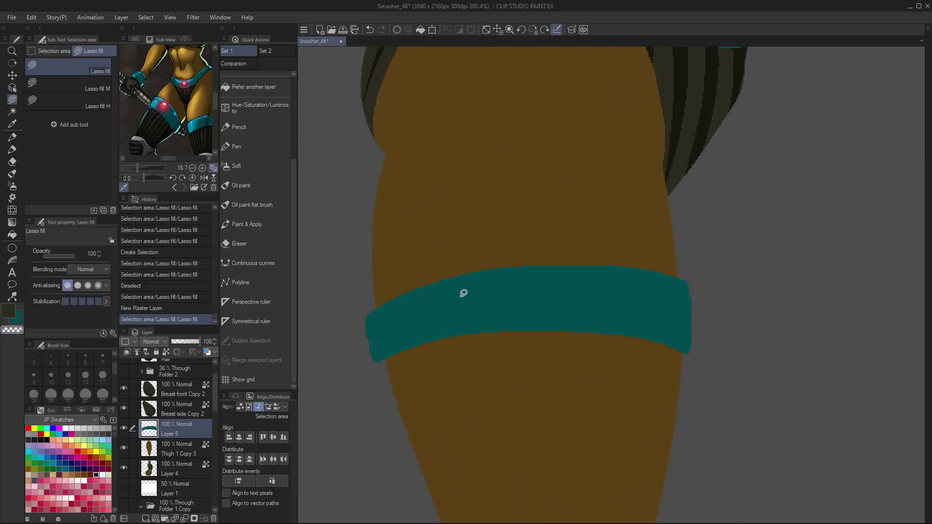
pyautogui.moveTo(374, 307); pyautogui.dragTo(383, 363)
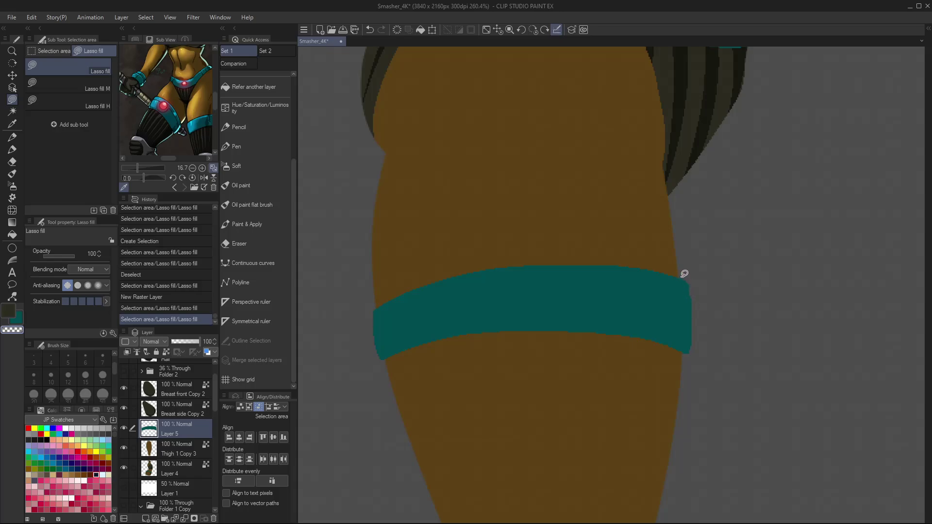
pyautogui.moveTo(682, 277); pyautogui.dragTo(688, 357)
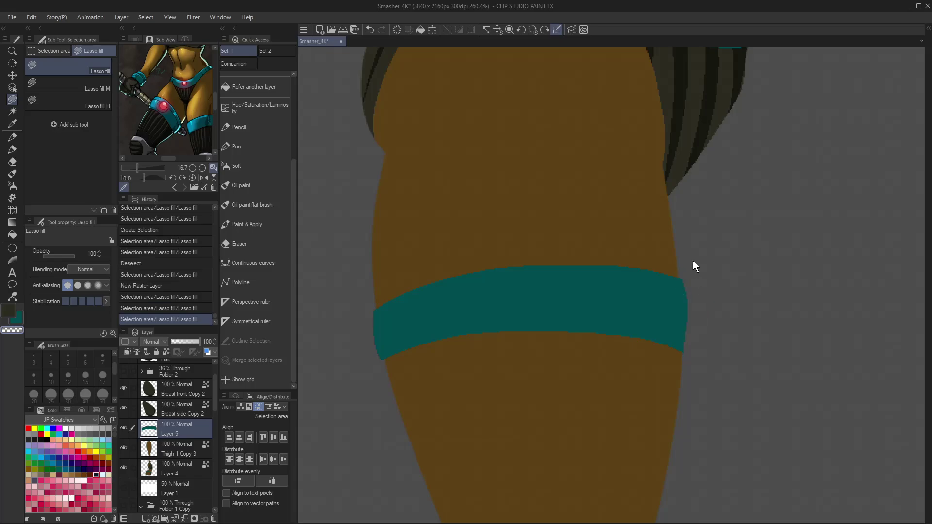
pyautogui.hotkey('ctrl', 'z')
pyautogui.moveTo(686, 278)
pyautogui.mouseDown()
pyautogui.moveTo(692, 356)
pyautogui.moveTo(704, 288)
pyautogui.mouseUp()
# - Stretch the teal band downward to about 112% height and narrow it slightly to fit the thigh
pyautogui.hotkey('ctrl', 't')
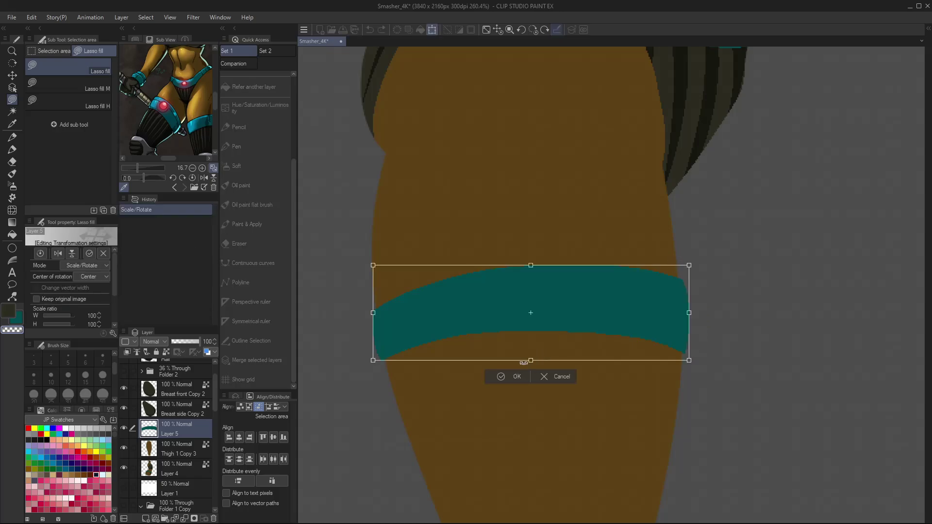
pyautogui.moveTo(530, 360); pyautogui.dragTo(530, 372)
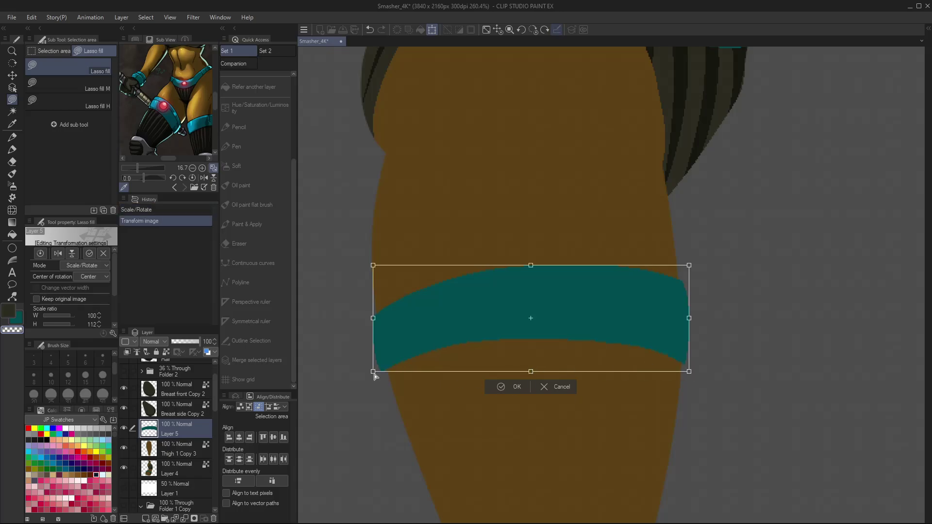
pyautogui.moveTo(373, 371); pyautogui.dragTo(377, 374)
pyautogui.click(517, 388)
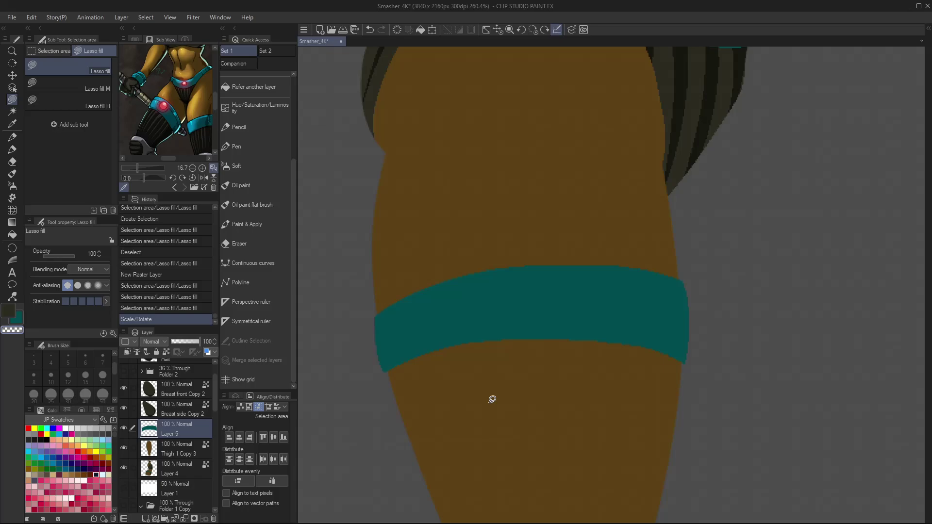
# - On the Thigh 1 Copy 3 layer, fill the leg below the teal band with the crop top's dark colour as a stocking
pyautogui.hotkey('ctrl', '0')
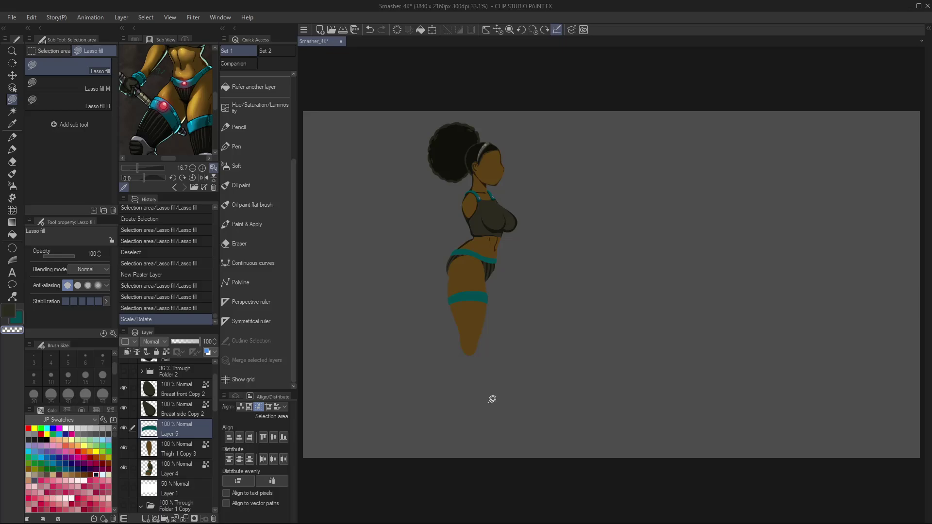
pyautogui.click(185, 454)
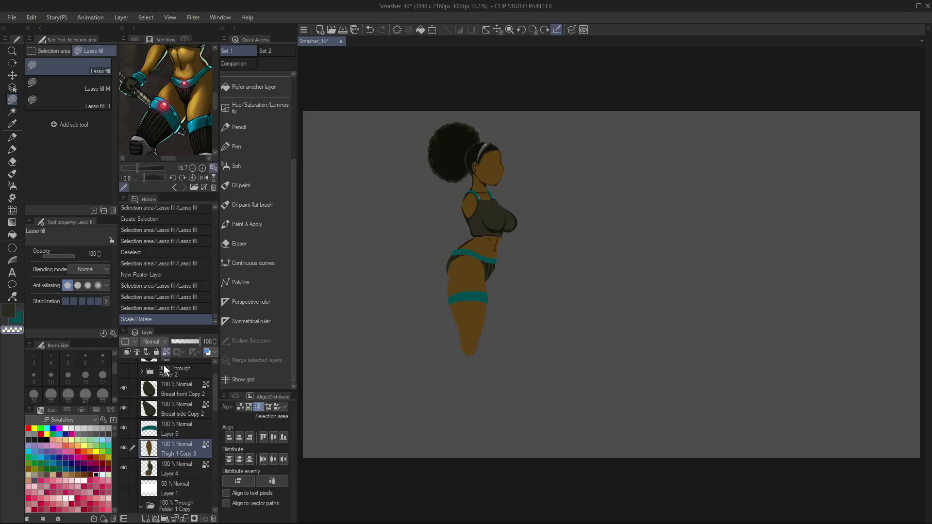
pyautogui.press('i')
pyautogui.click(492, 212)
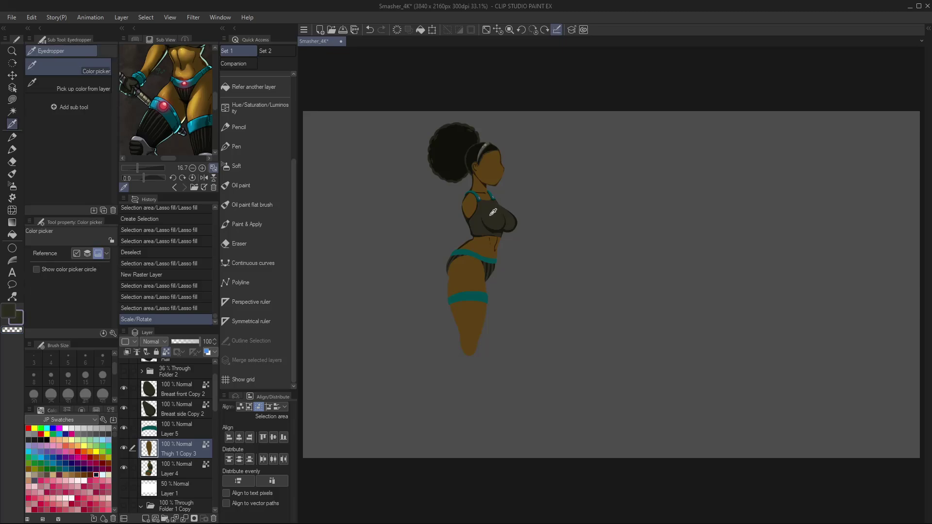
pyautogui.press('m')
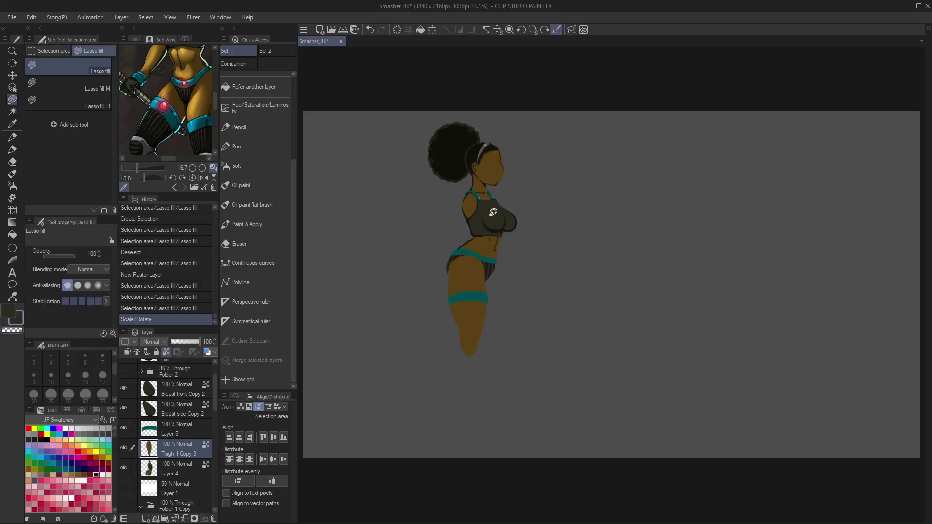
pyautogui.moveTo(461, 297)
pyautogui.mouseDown()
pyautogui.moveTo(462, 371)
pyautogui.moveTo(509, 323)
pyautogui.moveTo(494, 299)
pyautogui.moveTo(460, 297)
pyautogui.mouseUp()
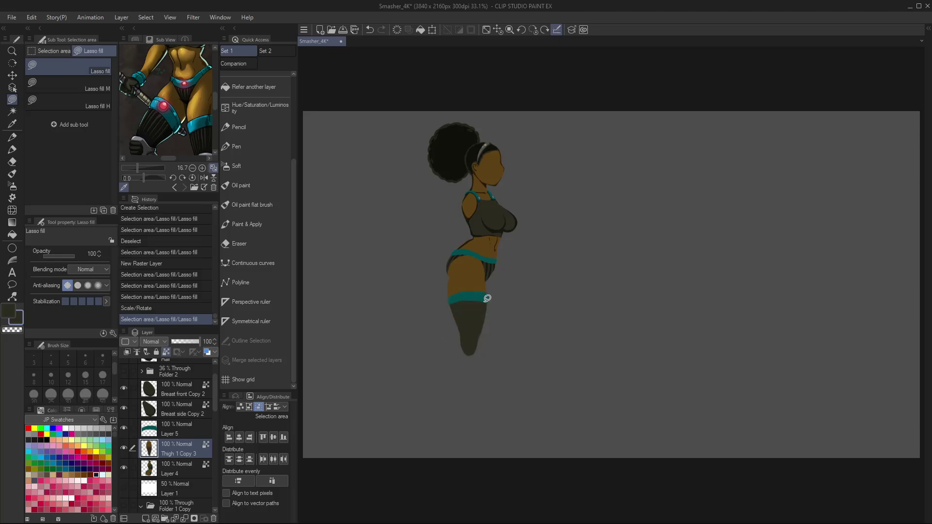
# - Merge the teal band into the Thigh 1 Copy 3 layer and place a duplicate of the merged thigh beneath Layer 4
pyautogui.click(180, 427)
pyautogui.hotkey('ctrl', 'e')
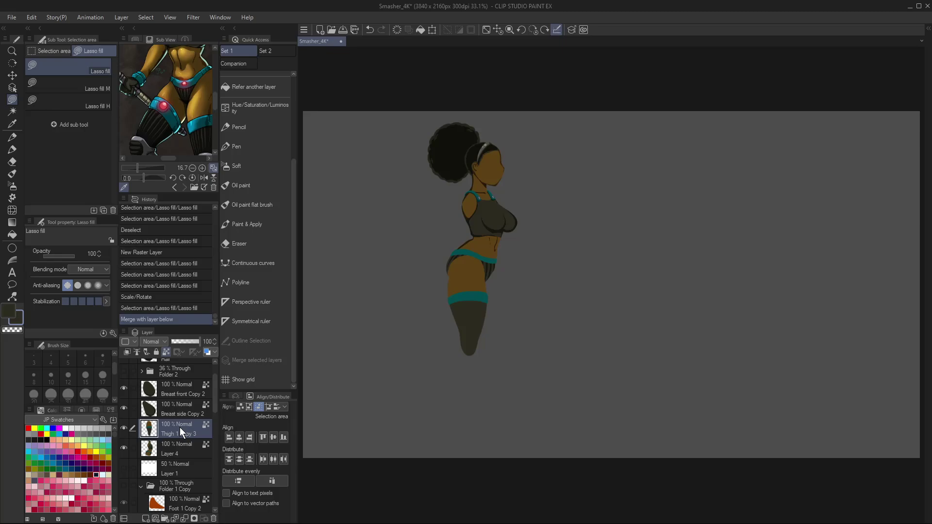
pyautogui.hotkey('ctrl', 'c')
pyautogui.hotkey('ctrl', 'v')
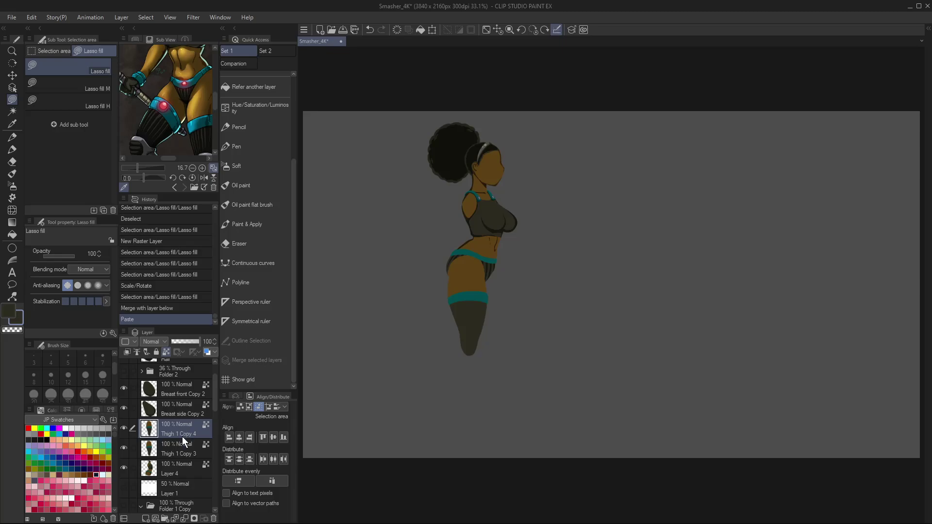
pyautogui.moveTo(182, 436); pyautogui.dragTo(190, 488)
# - Rotate the duplicated thigh beneath the torso so its lower end swings forward as the far leg
pyautogui.hotkey('ctrl', 't')
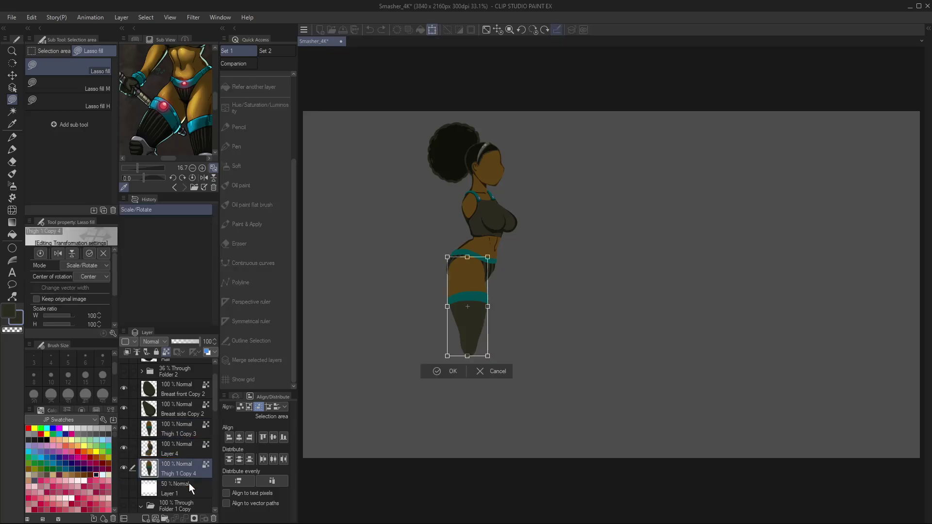
pyautogui.moveTo(503, 355)
pyautogui.mouseDown()
pyautogui.moveTo(512, 325)
pyautogui.moveTo(486, 336)
pyautogui.moveTo(511, 337)
pyautogui.moveTo(525, 353)
pyautogui.moveTo(513, 353)
pyautogui.mouseUp()
pyautogui.click(479, 377)
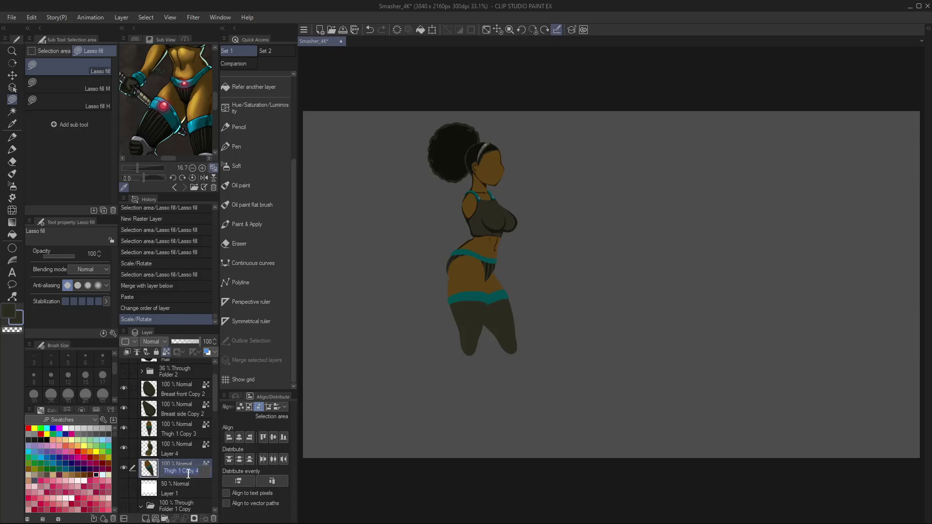
# - Rename the far leg's Thigh 1 Copy 4 layer to "Thigh Side"
pyautogui.click(189, 474)
pyautogui.press('BackSpace')
pyautogui.press('BackSpace')
pyautogui.press('BackSpace')
pyautogui.press('BackSpace')
pyautogui.press('BackSpace')
pyautogui.press('BackSpace')
pyautogui.press('BackSpace')
pyautogui.write('Side')
pyautogui.press('Return')
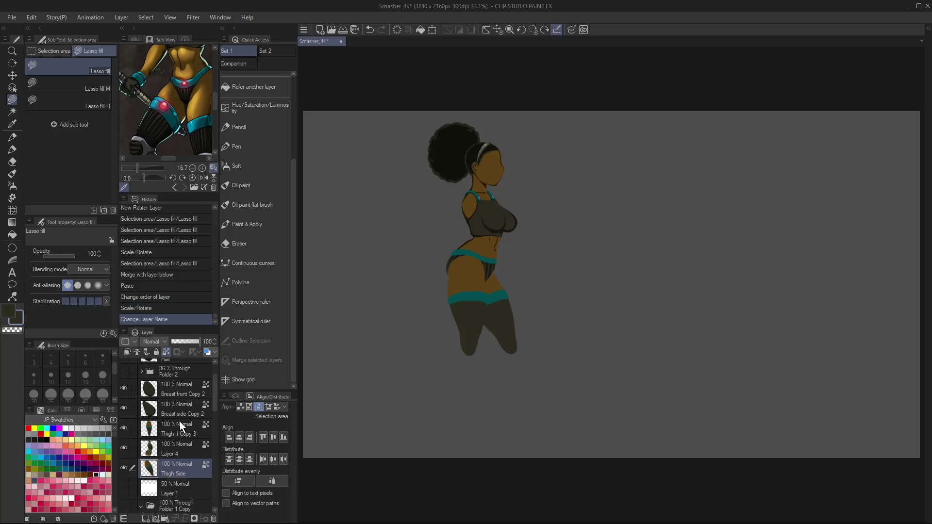
# - Rename the near leg's Thigh 1 Copy 3 layer to "Thigh Front"
pyautogui.doubleClick(192, 437)
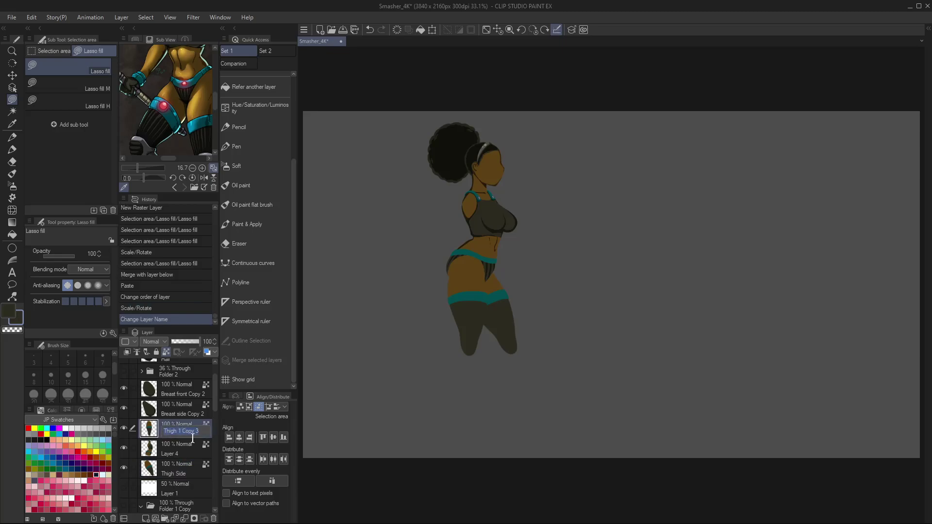
pyautogui.press('End')
pyautogui.press('BackSpace')
pyautogui.press('BackSpace')
pyautogui.press('BackSpace')
pyautogui.press('BackSpace')
pyautogui.press('BackSpace')
pyautogui.press('BackSpace')
pyautogui.write('Front')
pyautogui.press('Return')
# - Rename Layer 4, which holds the body, to "Torso F"
pyautogui.doubleClick(176, 451)
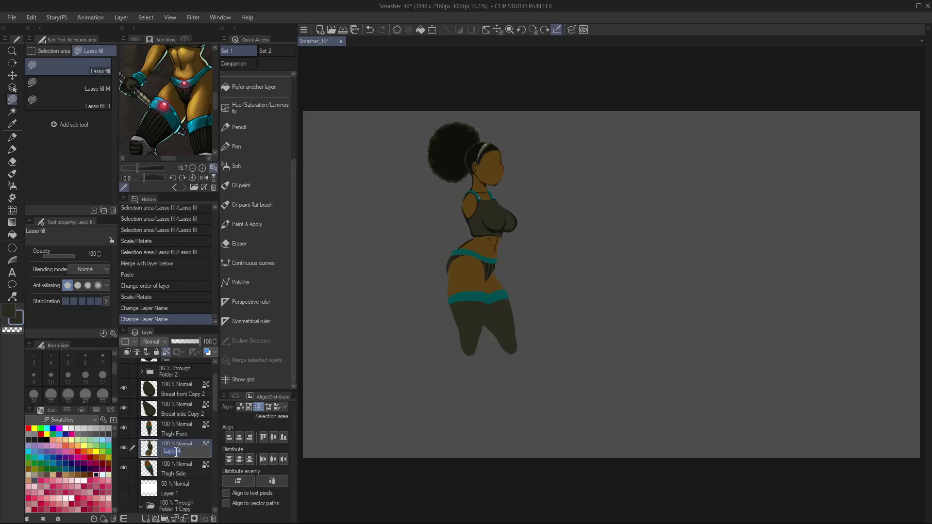
pyautogui.write('Torso')
pyautogui.press('Return')
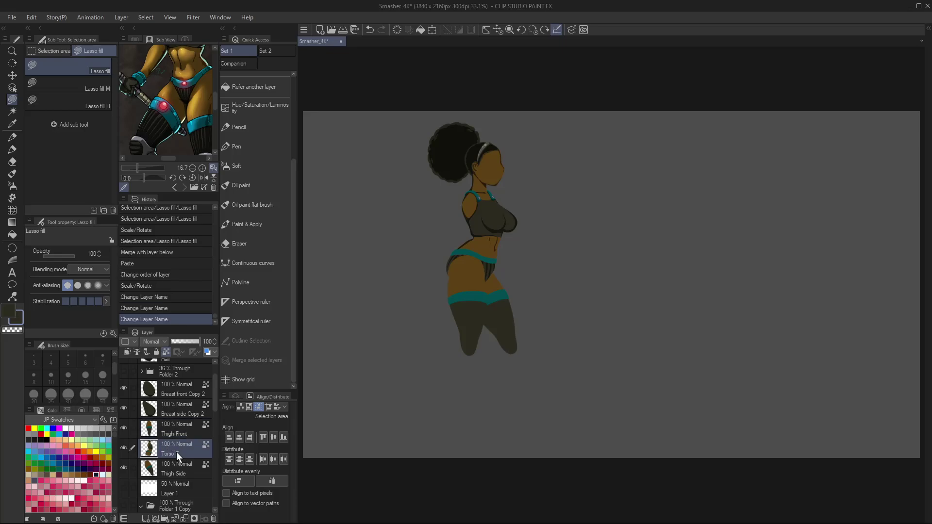
# - Shorten the Breast front Copy 2 layer's name to "Breast f"
pyautogui.click(192, 394)
pyautogui.press('End')
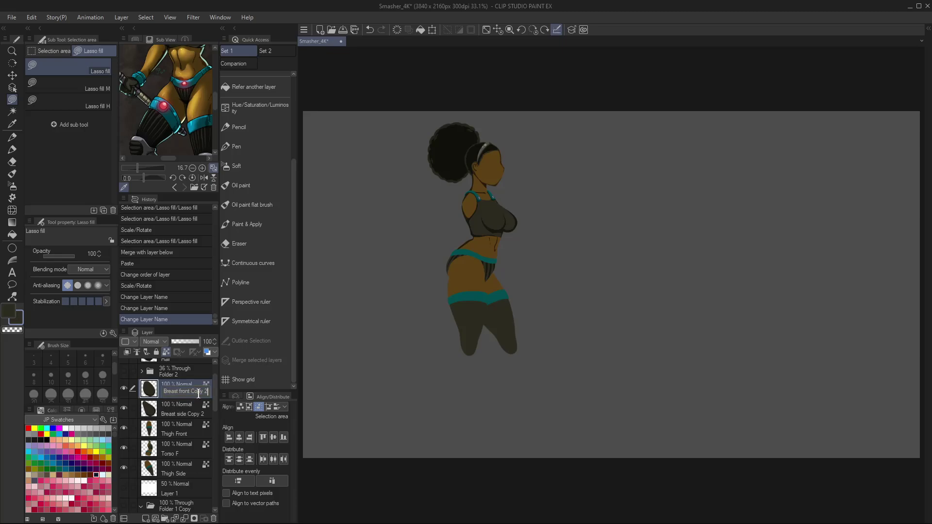
pyautogui.press('BackSpace')
pyautogui.press('BackSpace')
pyautogui.press('BackSpace')
pyautogui.press('BackSpace')
pyautogui.press('BackSpace')
pyautogui.press('BackSpace')
pyautogui.press('BackSpace')
pyautogui.press('BackSpace')
pyautogui.press('Return')
# - Shorten the Breast side Copy 2 layer's name to "Breast s"
pyautogui.doubleClick(195, 412)
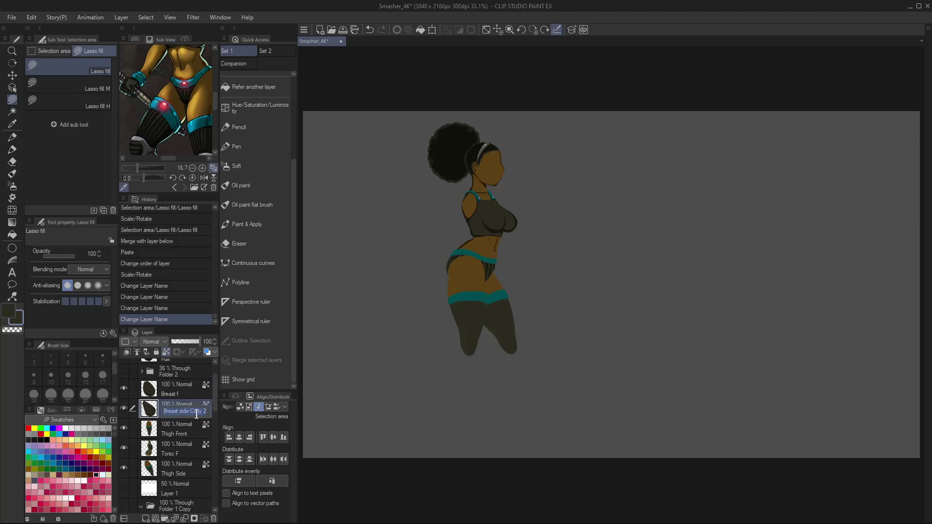
pyautogui.press('End')
pyautogui.press('BackSpace')
pyautogui.press('BackSpace')
pyautogui.press('BackSpace')
pyautogui.press('BackSpace')
pyautogui.press('BackSpace')
pyautogui.press('BackSpace')
pyautogui.press('BackSpace')
pyautogui.press('BackSpace')
pyautogui.press('BackSpace')
pyautogui.press('BackSpace')
pyautogui.press('Return')
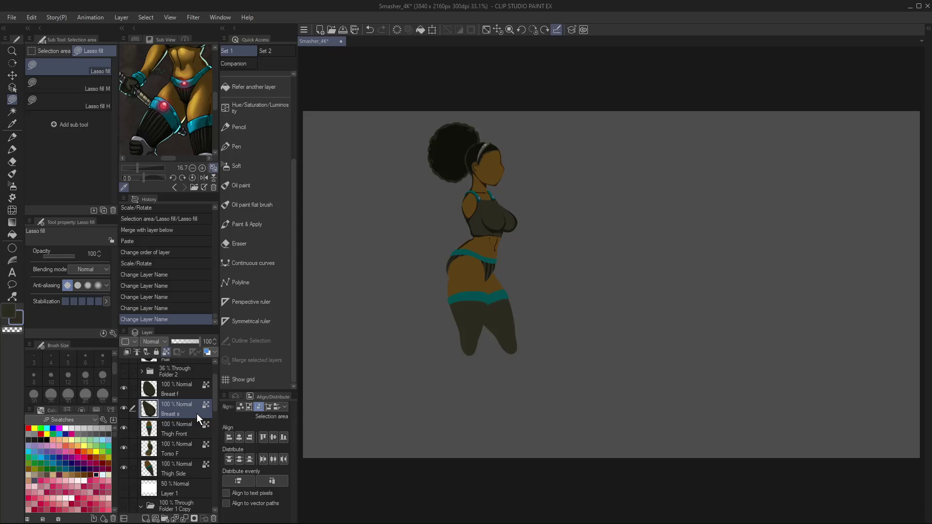
# - Try merging the Breast f layer into Breast s and transforming the combined chest shape
pyautogui.click(189, 392)
pyautogui.hotkey('ctrl', 'e')
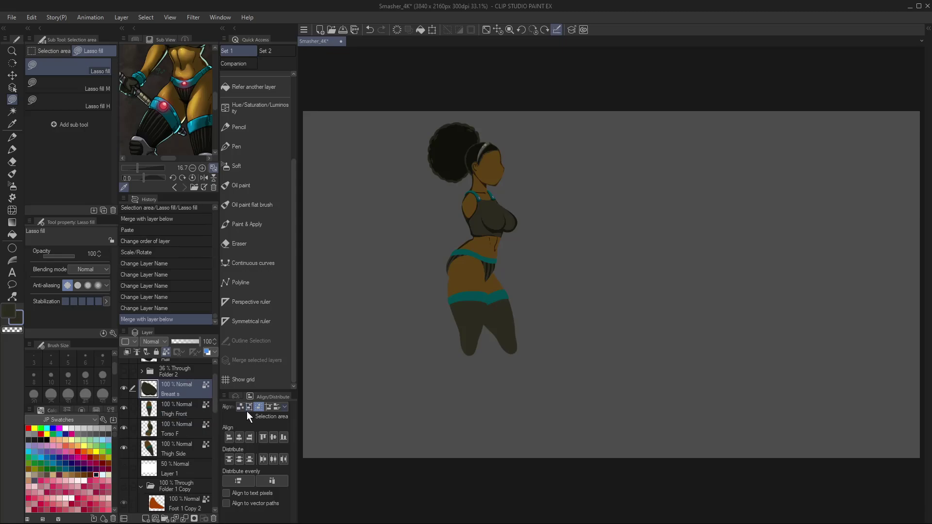
pyautogui.press('/')
pyautogui.click(499, 220)
pyautogui.hotkey('ctrl', 't')
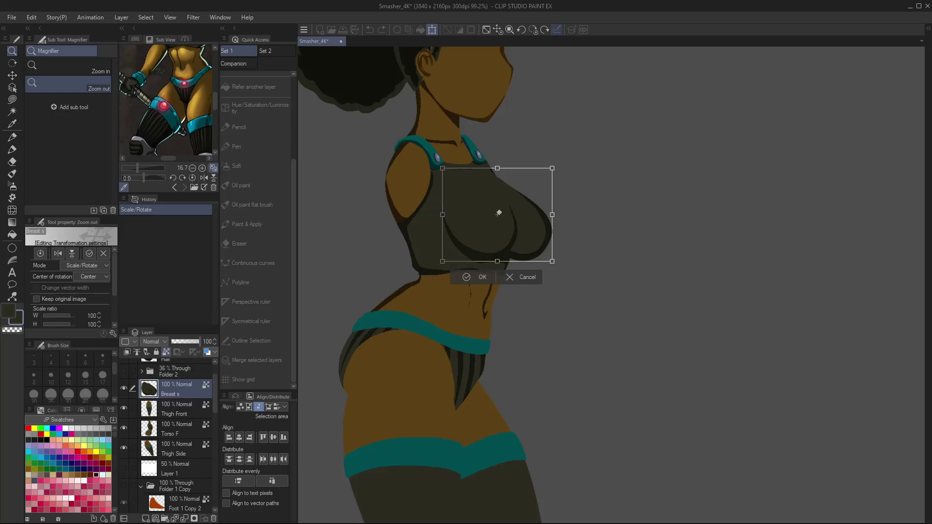
pyautogui.moveTo(500, 213); pyautogui.dragTo(484, 179)
pyautogui.moveTo(497, 261)
pyautogui.mouseDown()
pyautogui.moveTo(498, 283)
pyautogui.moveTo(497, 269)
pyautogui.mouseUp()
pyautogui.click(477, 281)
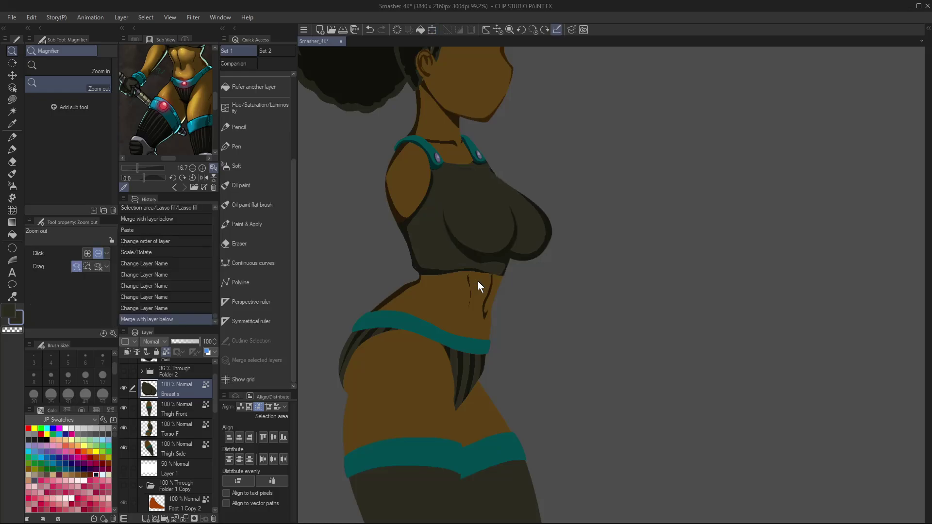
pyautogui.hotkey('ctrl', 'z')
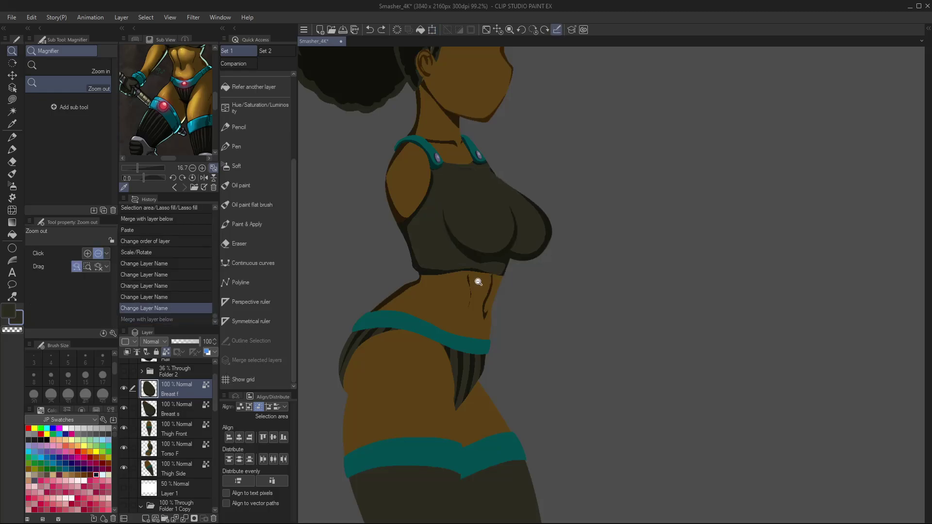
# - Paste a copy of the Shin 1 layer directly above the Thigh Front layer
pyautogui.click(185, 413)
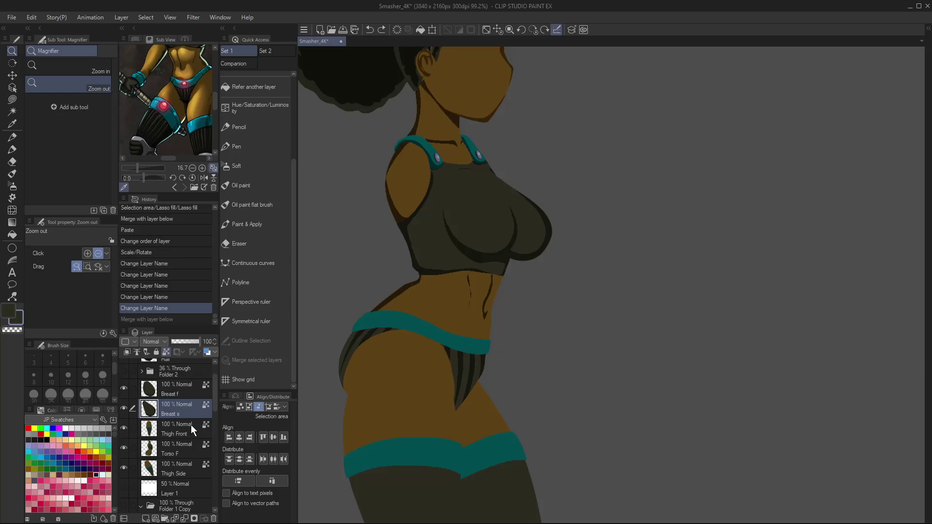
pyautogui.hotkey('ctrl', '0')
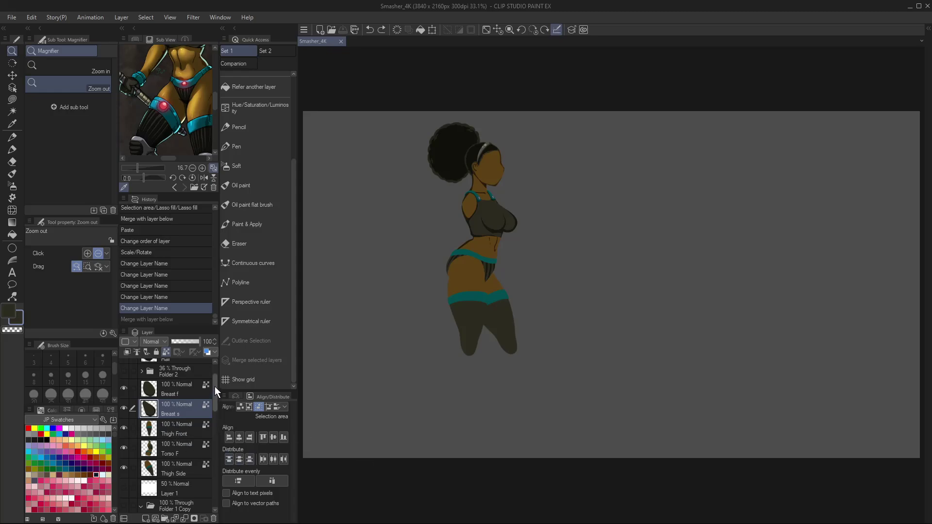
pyautogui.moveTo(215, 386)
pyautogui.mouseDown()
pyautogui.moveTo(222, 461)
pyautogui.moveTo(215, 387)
pyautogui.mouseUp()
pyautogui.click(177, 414)
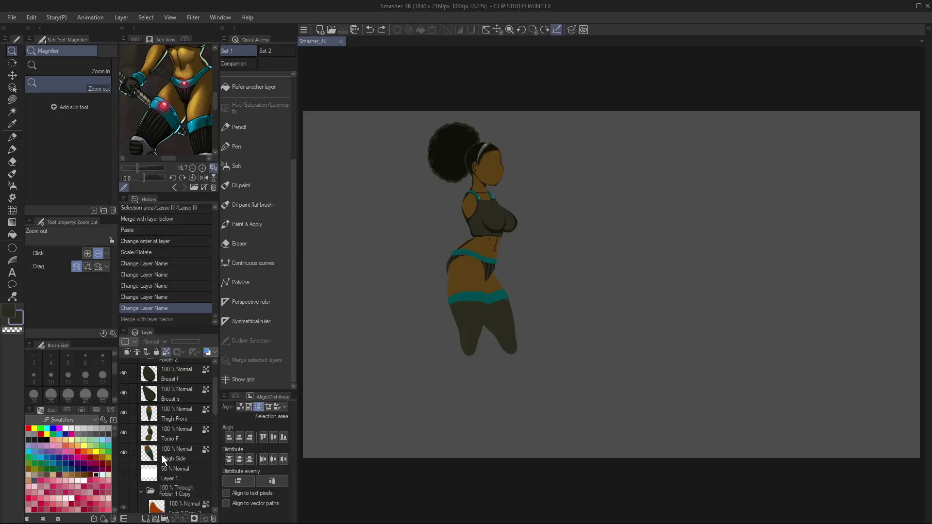
pyautogui.click(181, 417)
pyautogui.hotkey('ctrl', 'v')
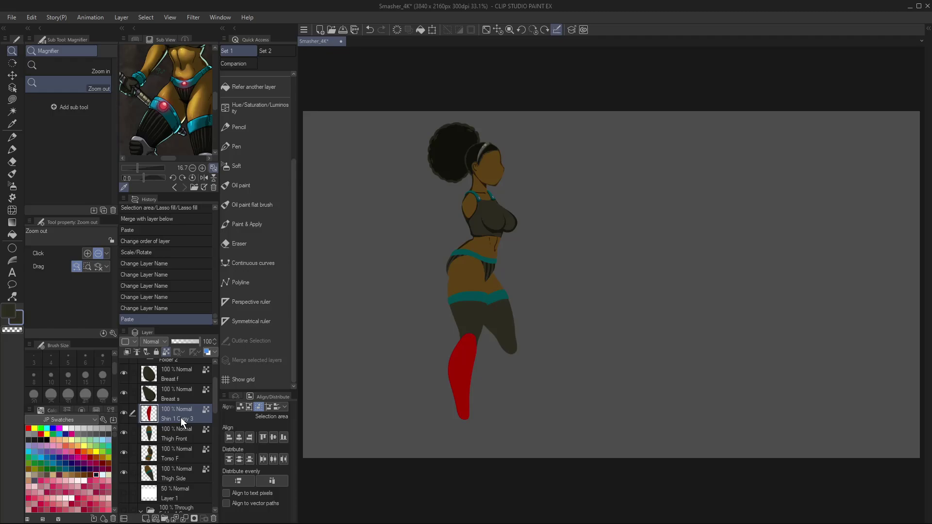
# - Fill the pasted shin with the grey sampled from the leg armour in the reference artwork
pyautogui.press('i')
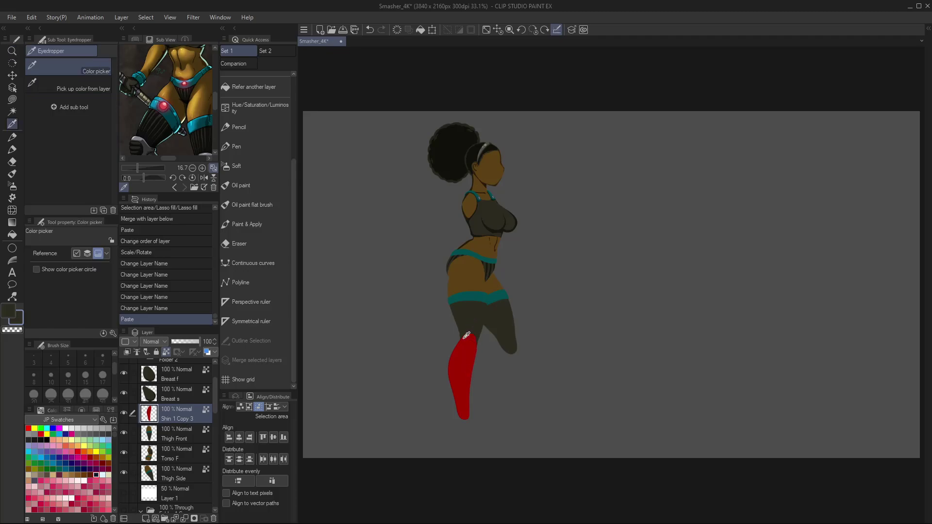
pyautogui.hotkey('alt', 'BackSpace')
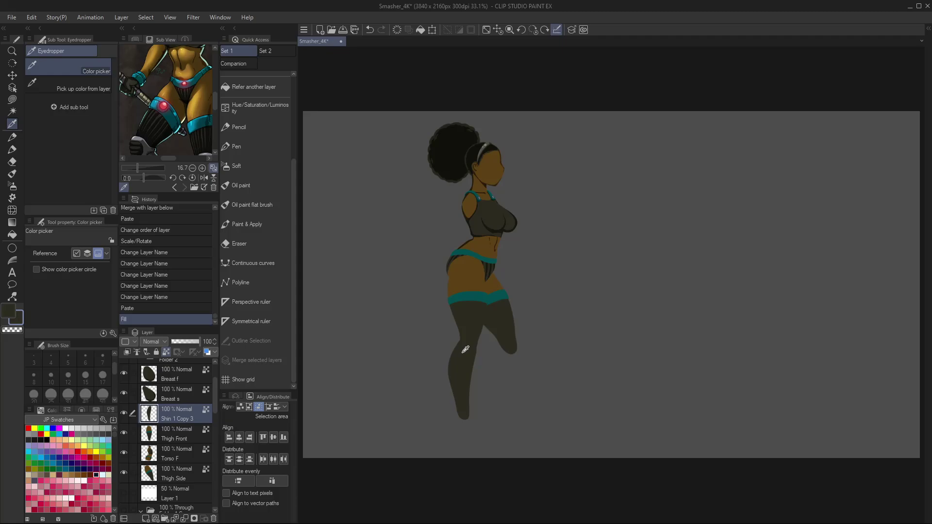
pyautogui.scroll(-3, 216, 102)
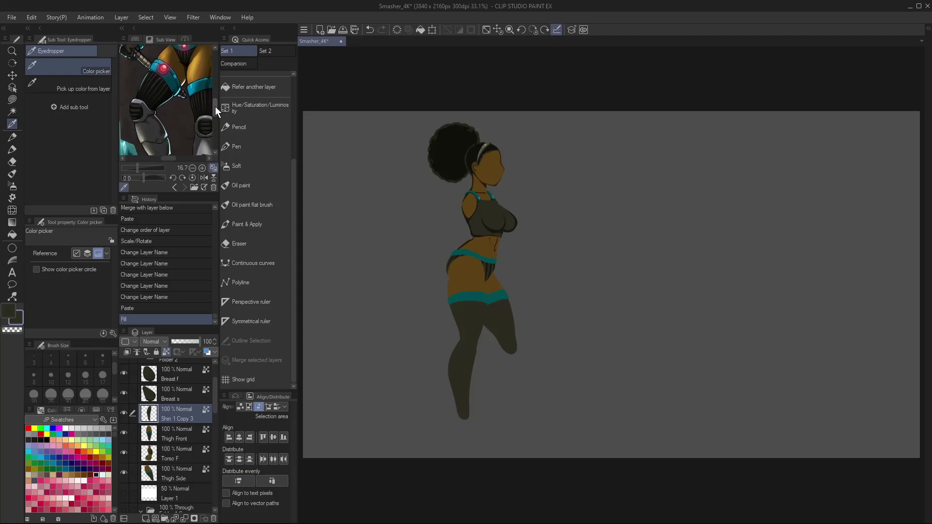
pyautogui.scroll(-3, 215, 107)
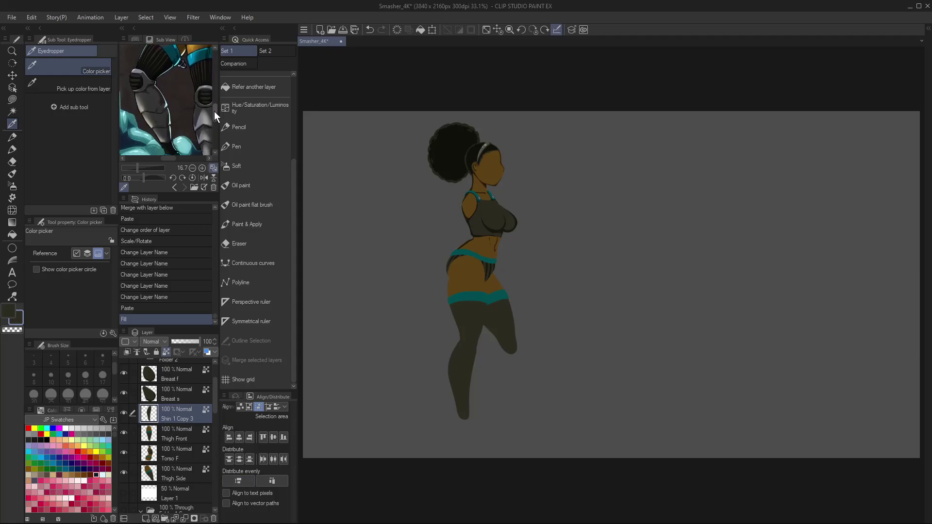
pyautogui.click(152, 116)
pyautogui.hotkey('alt', 'BackSpace')
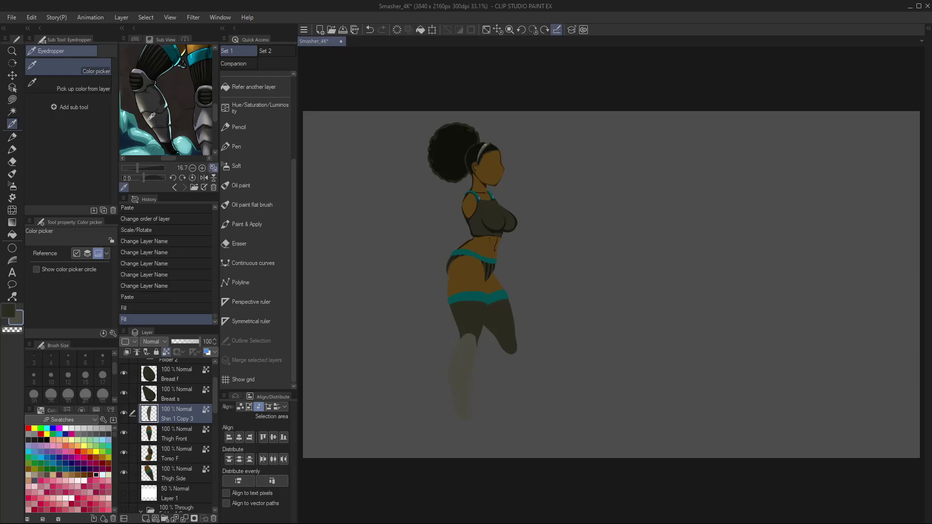
# - Try shading the knee with Lasso fill M on a new layer clipped to the shin
pyautogui.hotkey('ctrl', 'alt', 'space')
pyautogui.moveTo(470, 378); pyautogui.dragTo(481, 412)
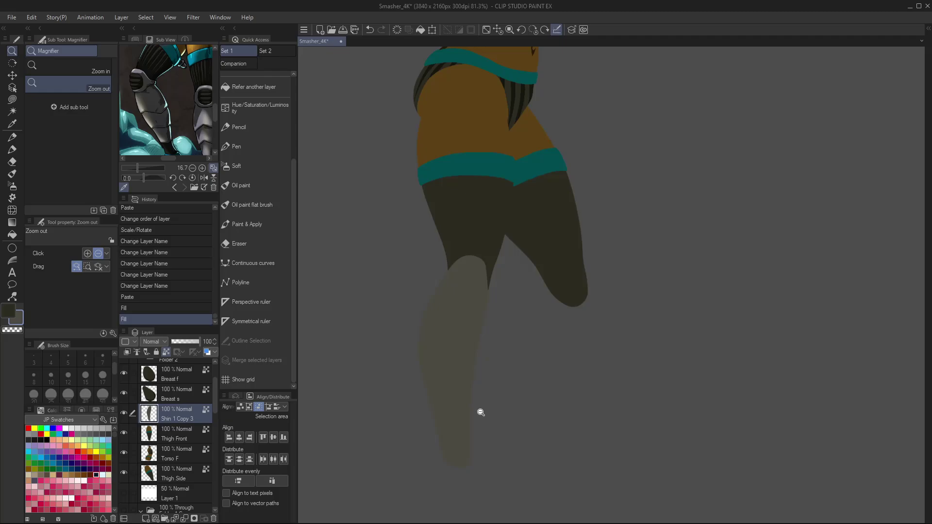
pyautogui.hotkey('ctrl', 'shift', 'n')
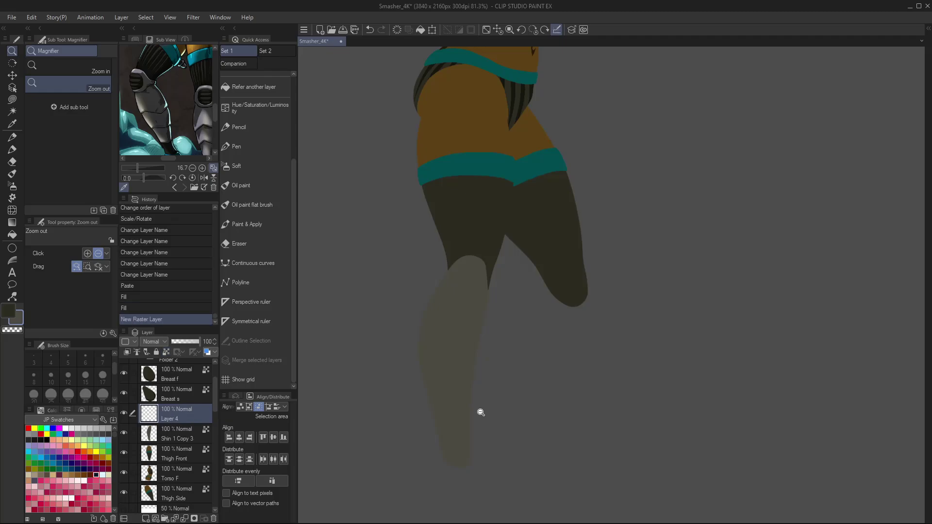
pyautogui.press('i')
pyautogui.press('m')
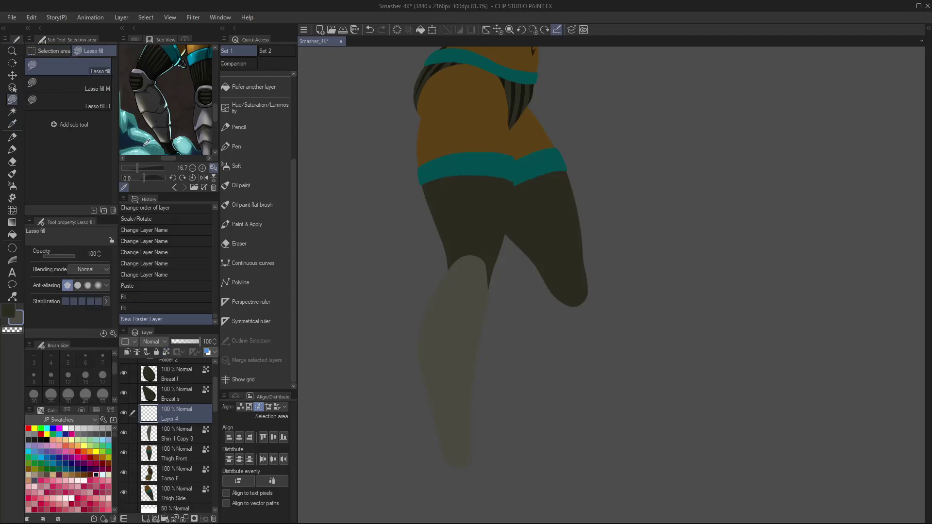
pyautogui.click(97, 88)
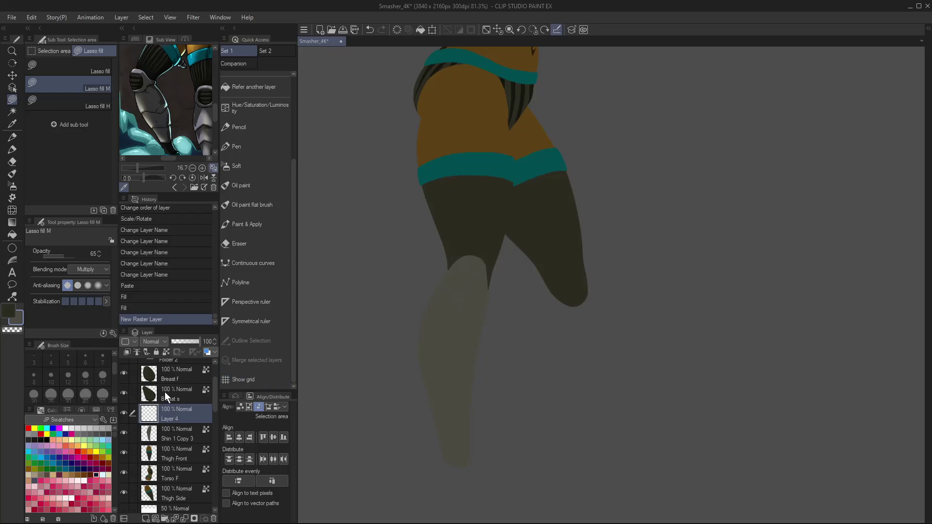
pyautogui.click(128, 353)
pyautogui.moveTo(487, 272)
pyautogui.mouseDown()
pyautogui.moveTo(490, 290)
pyautogui.moveTo(491, 263)
pyautogui.mouseUp()
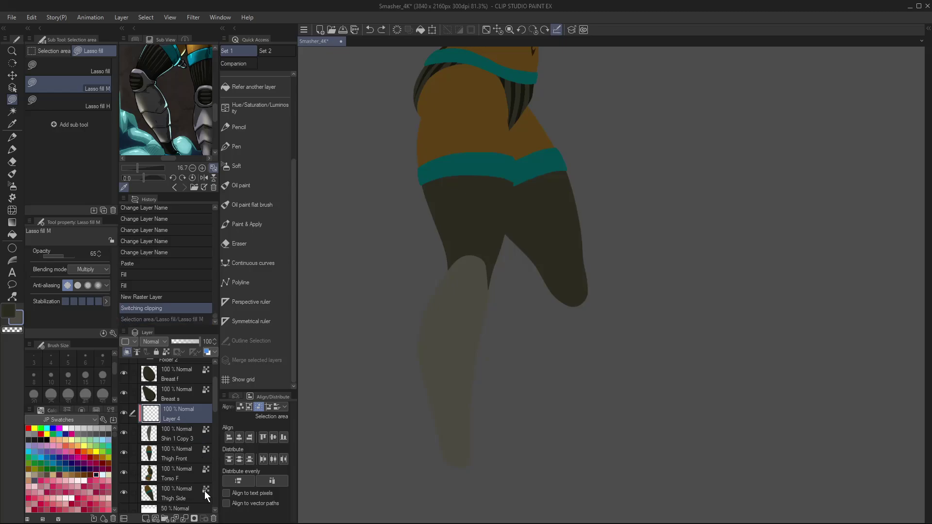
pyautogui.click(213, 519)
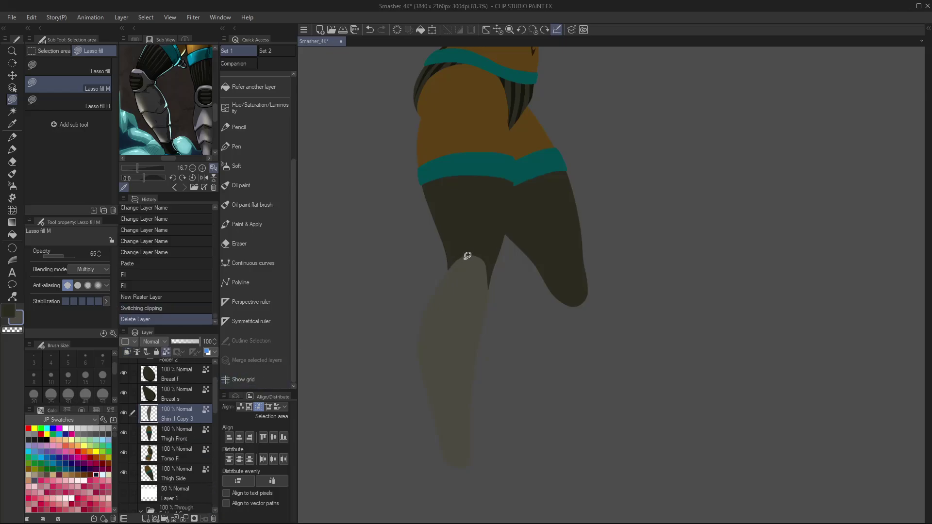
# - Outline a knee plate at the upper end of Shin 1 Copy 3 with Lasso fill M and sample the outline's dark colour
pyautogui.moveTo(466, 258)
pyautogui.mouseDown()
pyautogui.moveTo(430, 312)
pyautogui.moveTo(469, 303)
pyautogui.moveTo(484, 314)
pyautogui.moveTo(490, 279)
pyautogui.moveTo(471, 255)
pyautogui.moveTo(481, 254)
pyautogui.moveTo(496, 276)
pyautogui.moveTo(490, 315)
pyautogui.moveTo(470, 304)
pyautogui.moveTo(422, 318)
pyautogui.mouseUp()
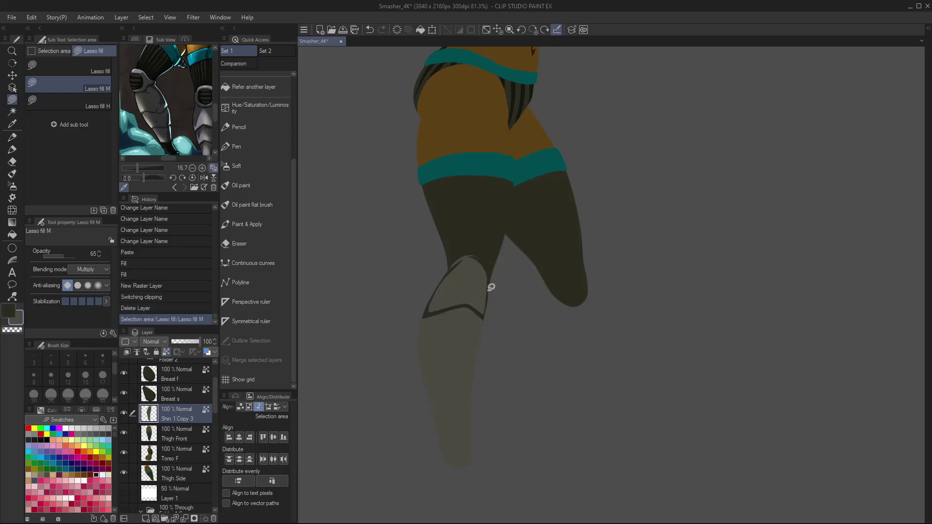
pyautogui.hotkey('alt', 'space')
pyautogui.moveTo(490, 285); pyautogui.dragTo(485, 256)
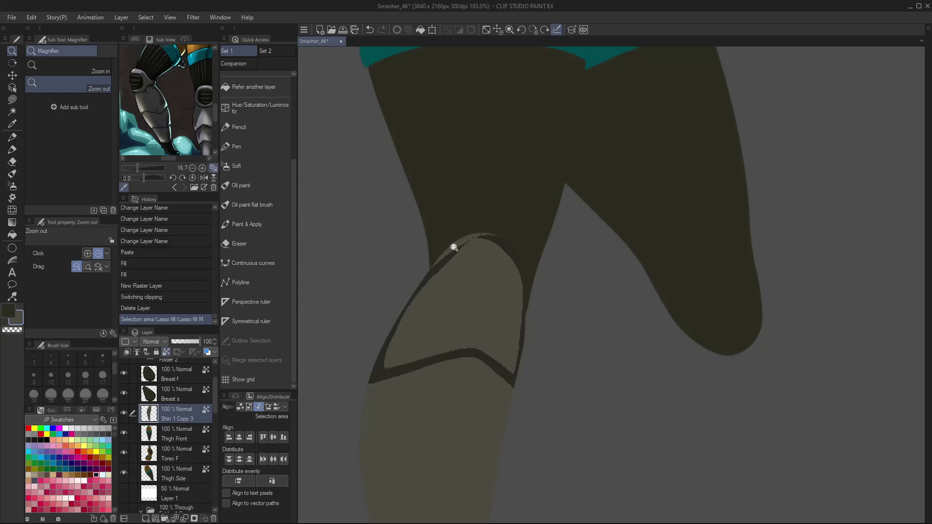
pyautogui.press('i')
pyautogui.click(382, 370)
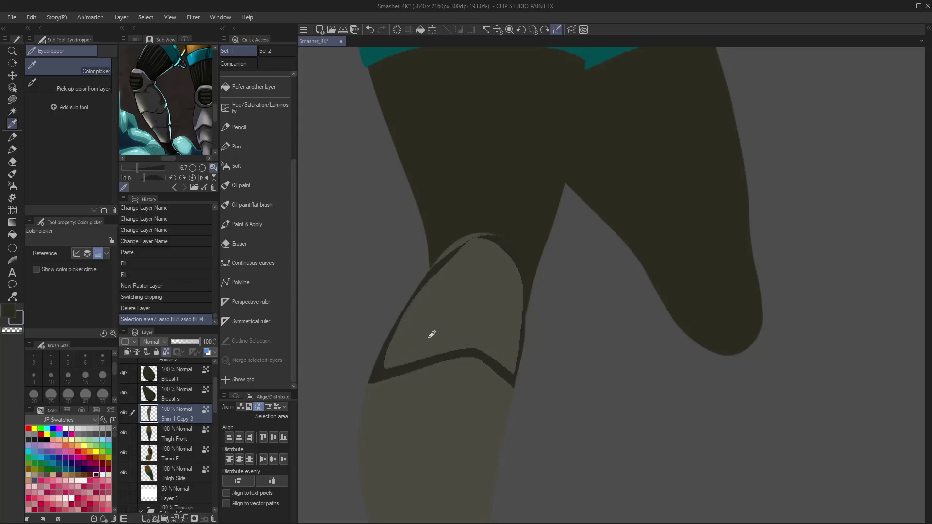
# - Try darkening the light rim above the knee plate with the Multiply lasso fill
pyautogui.moveTo(454, 234); pyautogui.dragTo(445, 260)
pyautogui.moveTo(510, 241); pyautogui.dragTo(517, 290)
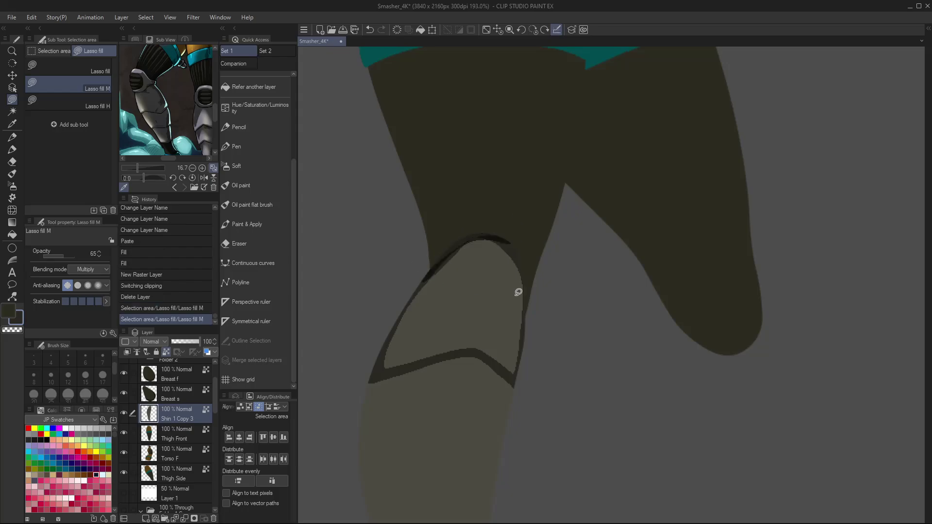
pyautogui.hotkey('ctrl', 'z')
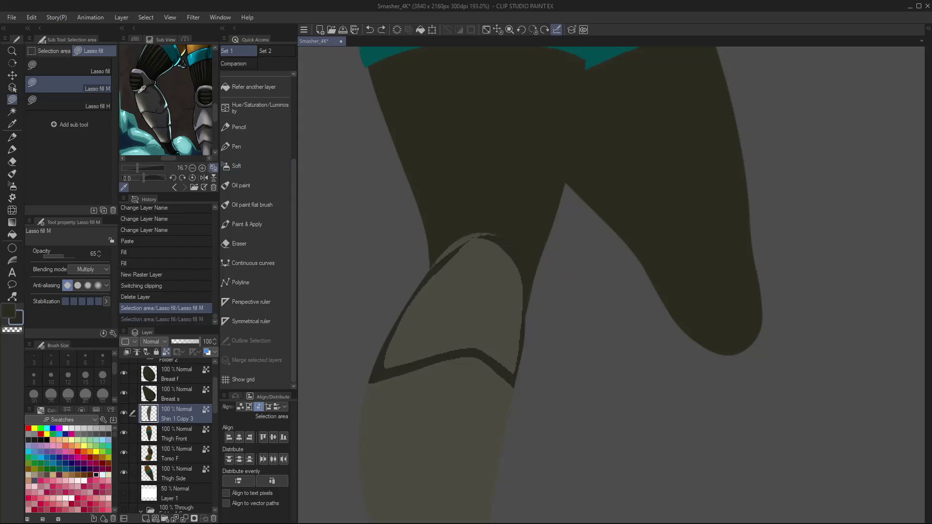
# - Cover the light rim above the knee plate with the dark colour using the normal Lasso fill
pyautogui.click(72, 68)
pyautogui.moveTo(451, 232)
pyautogui.mouseDown()
pyautogui.moveTo(444, 266)
pyautogui.moveTo(469, 243)
pyautogui.moveTo(520, 246)
pyautogui.mouseUp()
# - Outline both side edges of the shin below the knee plate with G-Pen 2 at size 8
pyautogui.moveTo(452, 415); pyautogui.dragTo(508, 318)
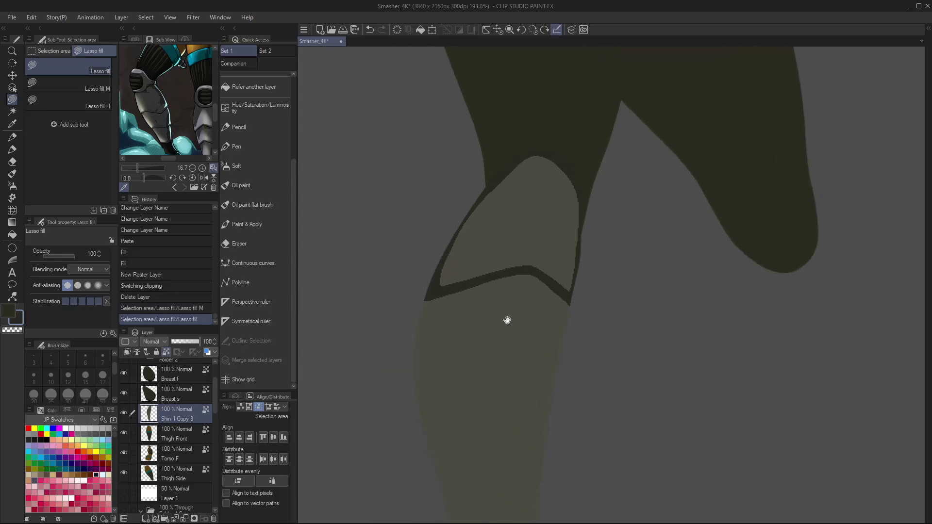
pyautogui.press('p')
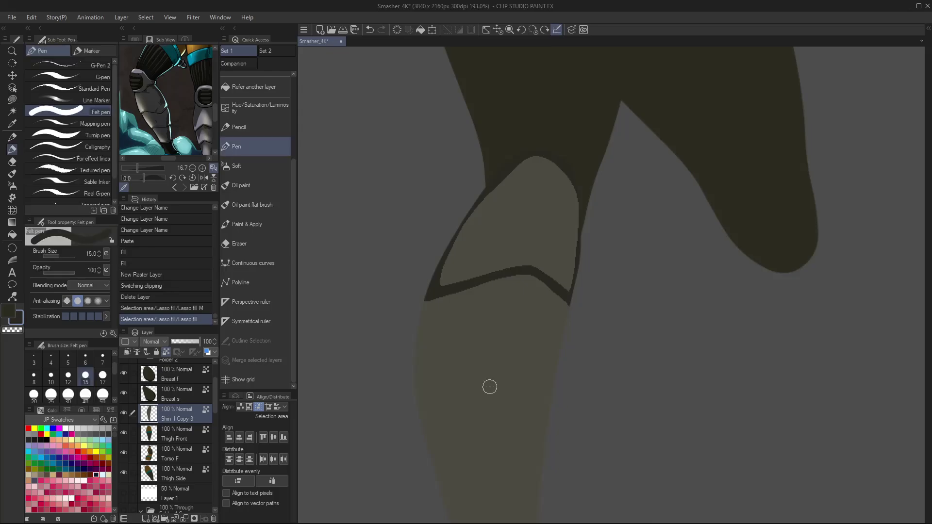
pyautogui.click(97, 65)
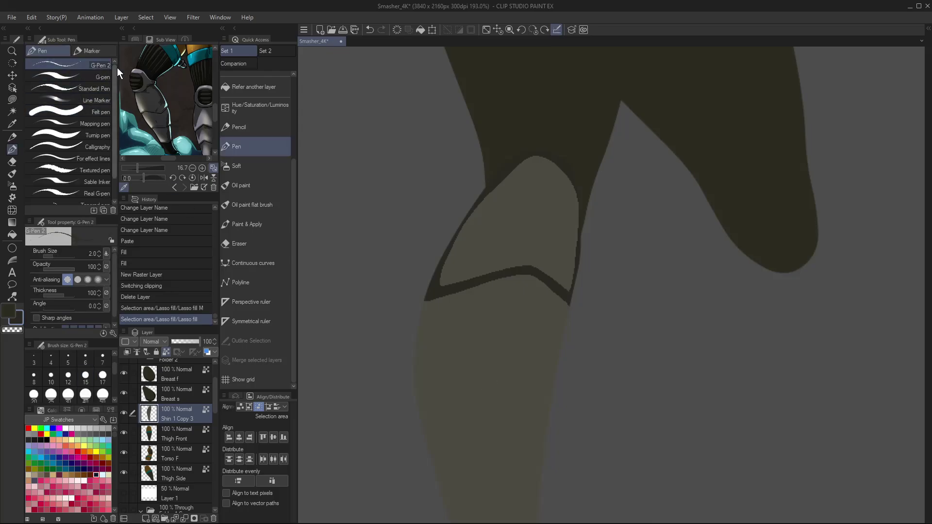
pyautogui.press(']')
pyautogui.press(']')
pyautogui.press(']')
pyautogui.press(']')
pyautogui.press(']')
pyautogui.press(']')
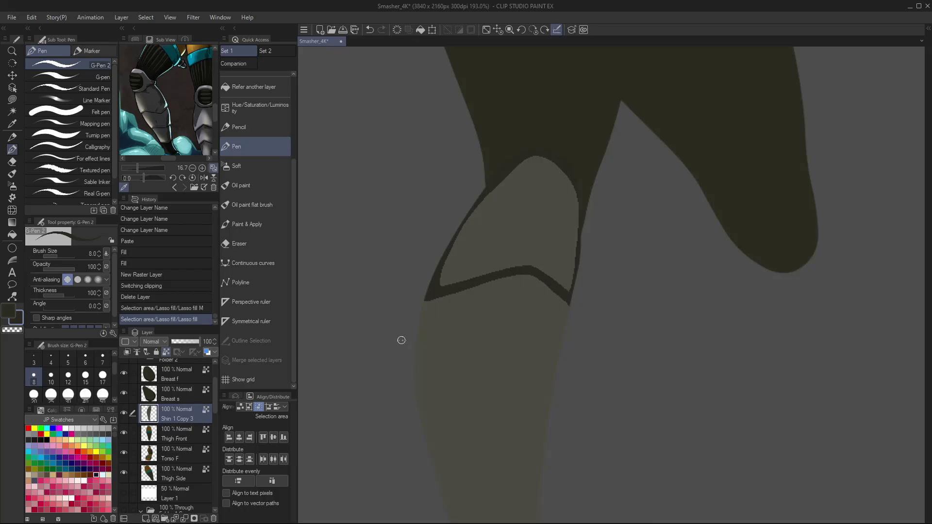
pyautogui.moveTo(429, 300); pyautogui.dragTo(413, 398)
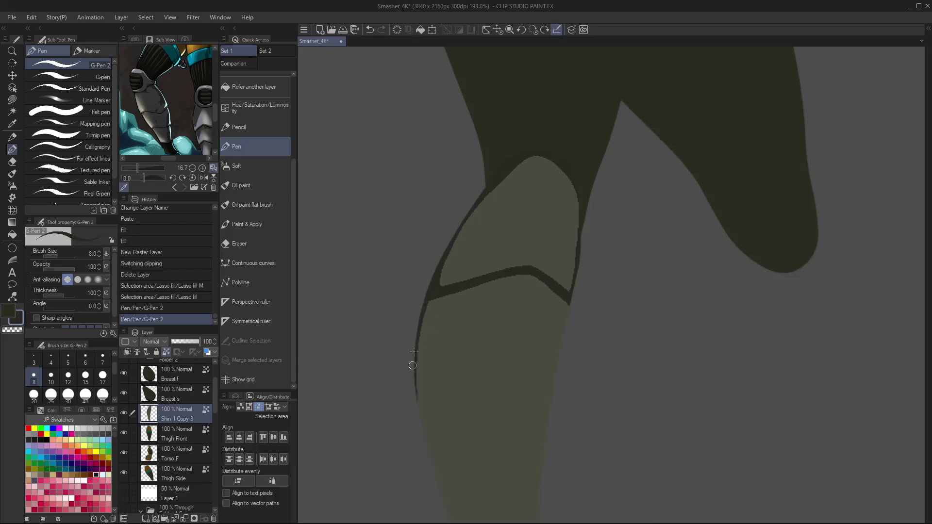
pyautogui.moveTo(430, 302); pyautogui.dragTo(428, 309)
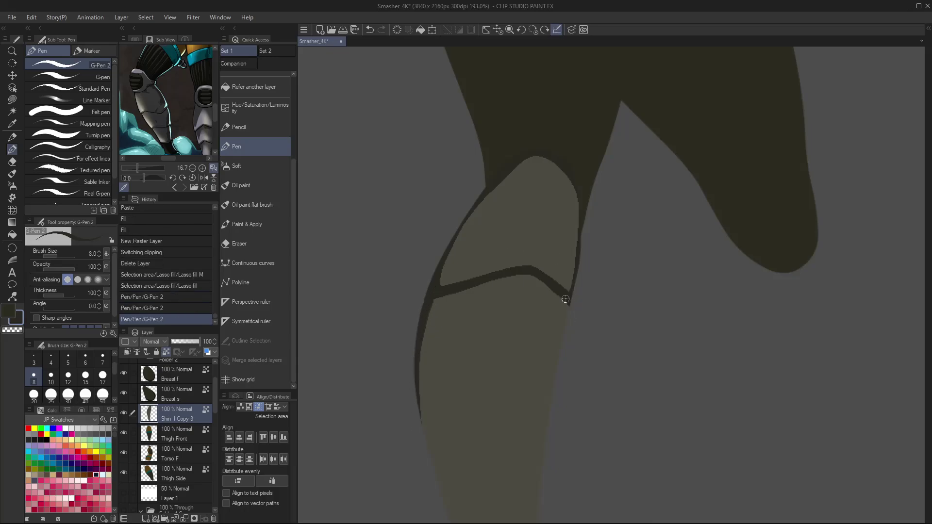
pyautogui.moveTo(564, 294); pyautogui.dragTo(550, 400)
pyautogui.moveTo(559, 329); pyautogui.dragTo(543, 413)
pyautogui.moveTo(561, 299); pyautogui.dragTo(563, 313)
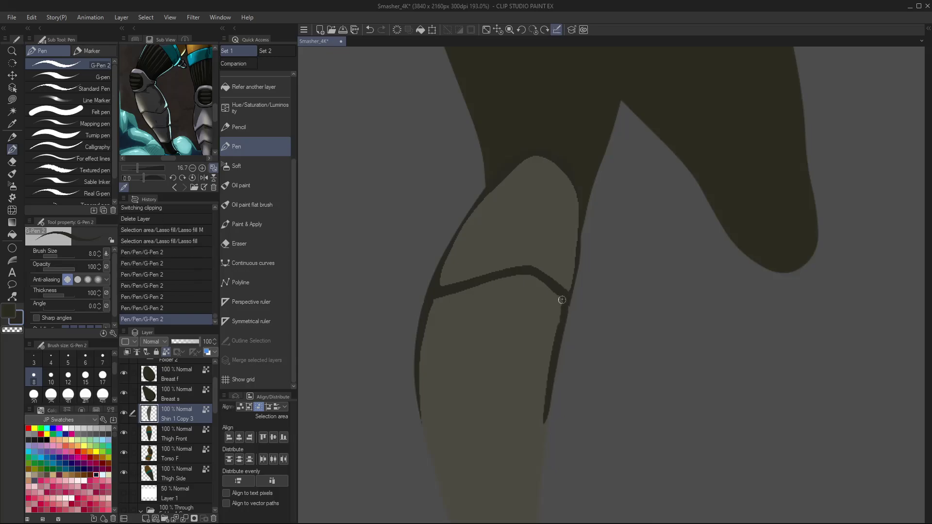
# - Draw an angled dark seam across the middle of the shin to close off the upper armour segment
pyautogui.scroll(-2, 568, 376)
pyautogui.moveTo(561, 355); pyautogui.dragTo(538, 340)
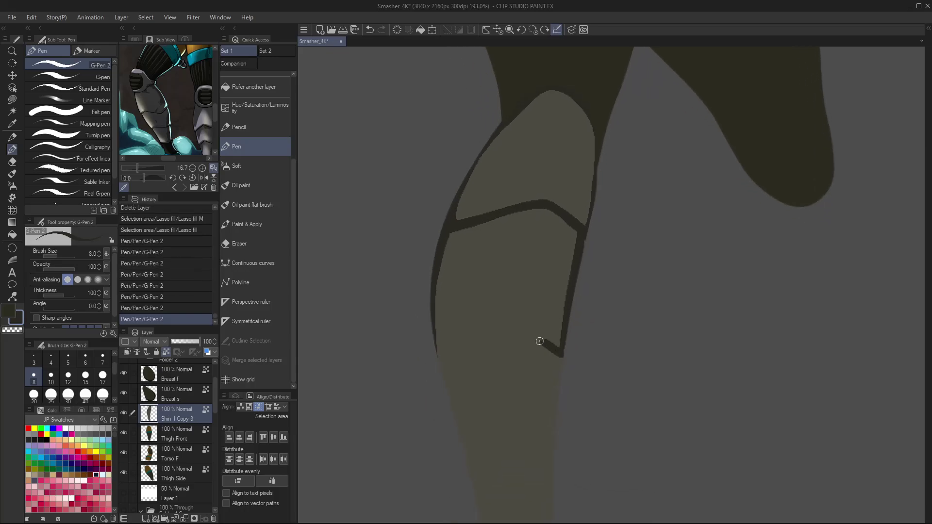
pyautogui.moveTo(443, 370)
pyautogui.mouseDown()
pyautogui.moveTo(540, 342)
pyautogui.moveTo(436, 378)
pyautogui.moveTo(529, 345)
pyautogui.moveTo(439, 372)
pyautogui.mouseUp()
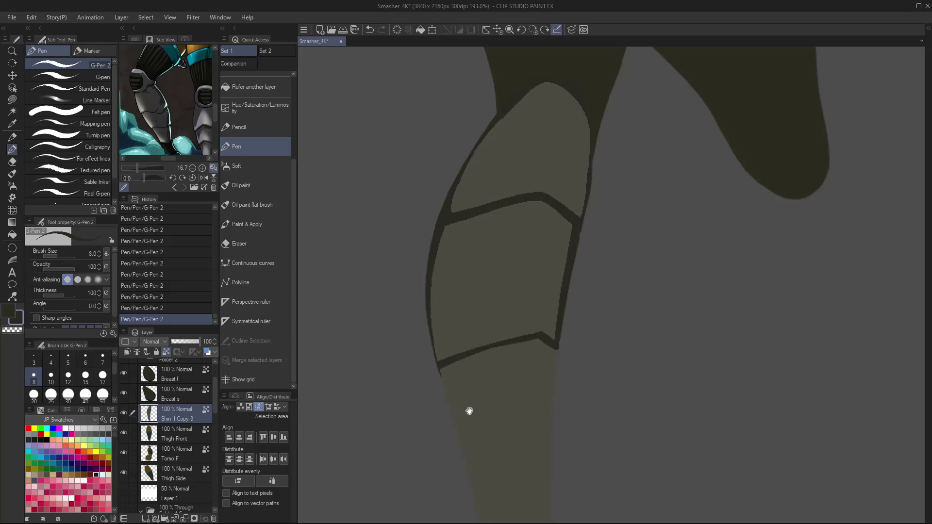
# - Continue the dark outline down both edges of the lower shin and around its rounded end
pyautogui.moveTo(471, 410); pyautogui.dragTo(444, 282)
pyautogui.moveTo(415, 238); pyautogui.dragTo(458, 415)
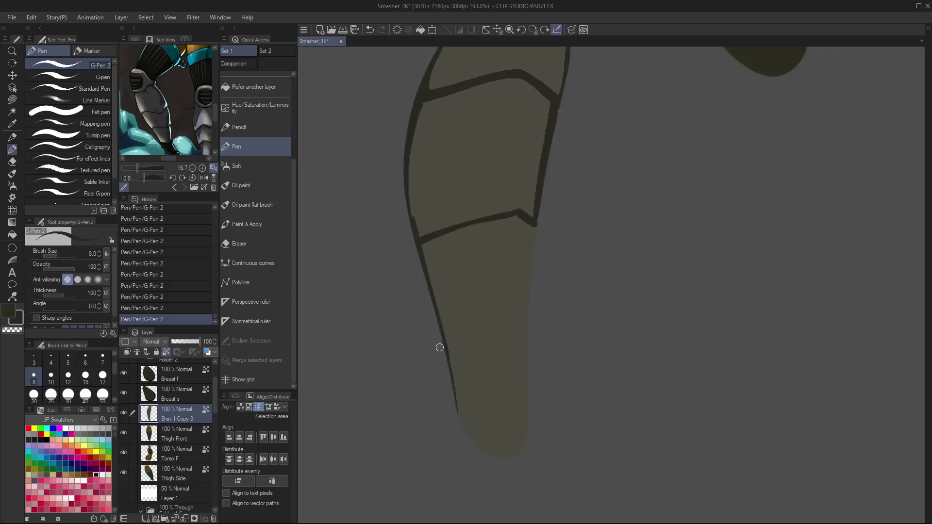
pyautogui.moveTo(450, 367); pyautogui.dragTo(469, 445)
pyautogui.moveTo(536, 221); pyautogui.dragTo(525, 335)
pyautogui.moveTo(530, 247); pyautogui.dragTo(522, 393)
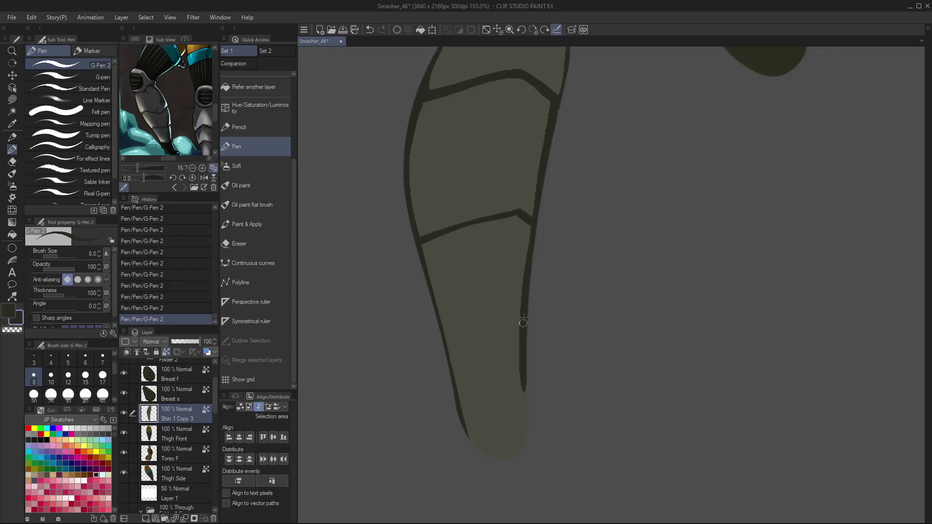
pyautogui.moveTo(524, 316); pyautogui.dragTo(515, 454)
pyautogui.moveTo(467, 426)
pyautogui.mouseDown()
pyautogui.moveTo(492, 449)
pyautogui.moveTo(509, 433)
pyautogui.moveTo(515, 454)
pyautogui.moveTo(483, 456)
pyautogui.mouseUp()
pyautogui.moveTo(467, 443)
pyautogui.mouseDown()
pyautogui.moveTo(492, 461)
pyautogui.moveTo(519, 452)
pyautogui.moveTo(473, 441)
pyautogui.moveTo(492, 455)
pyautogui.moveTo(460, 428)
pyautogui.moveTo(477, 449)
pyautogui.moveTo(460, 400)
pyautogui.mouseUp()
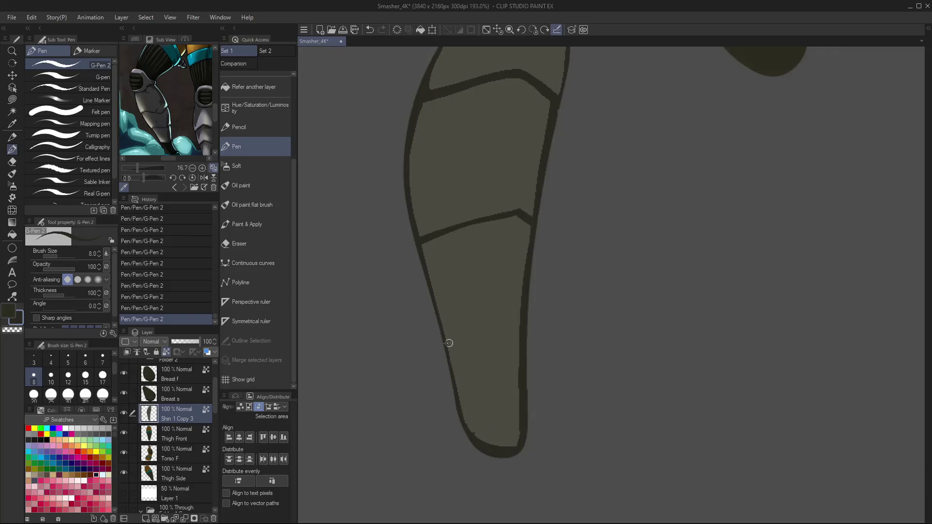
pyautogui.moveTo(447, 341)
pyautogui.mouseDown()
pyautogui.moveTo(509, 316)
pyautogui.moveTo(522, 325)
pyautogui.mouseUp()
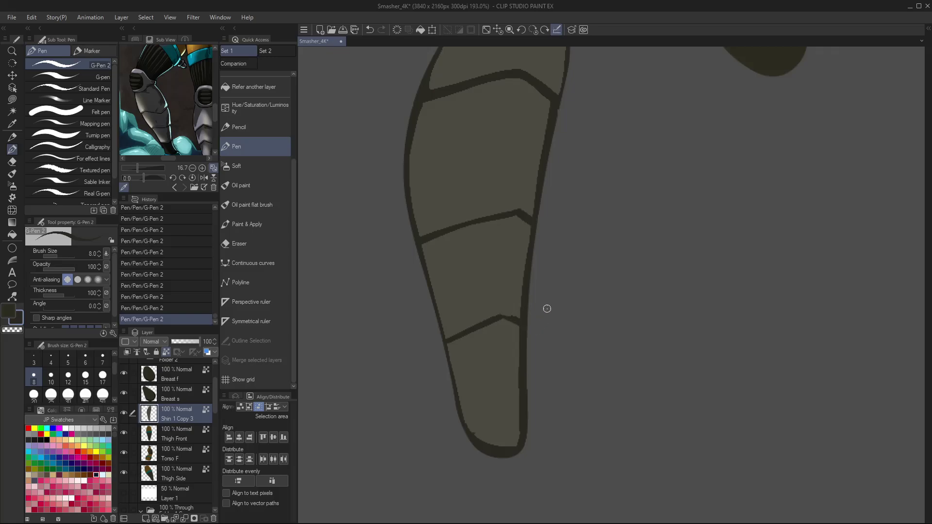
pyautogui.hotkey('ctrl', 'z')
pyautogui.hotkey('ctrl', 'z')
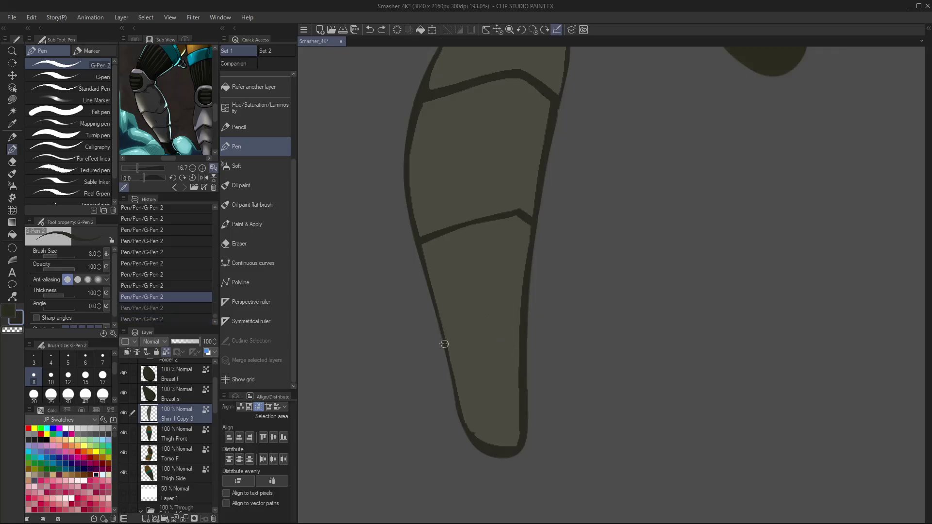
# - Draw an angled seam across the lower shin and retouch the corner below the knee plate with the sampled plate colour
pyautogui.moveTo(445, 344)
pyautogui.mouseDown()
pyautogui.moveTo(509, 320)
pyautogui.moveTo(523, 327)
pyautogui.moveTo(513, 321)
pyautogui.moveTo(458, 343)
pyautogui.mouseUp()
pyautogui.moveTo(495, 258); pyautogui.dragTo(492, 407)
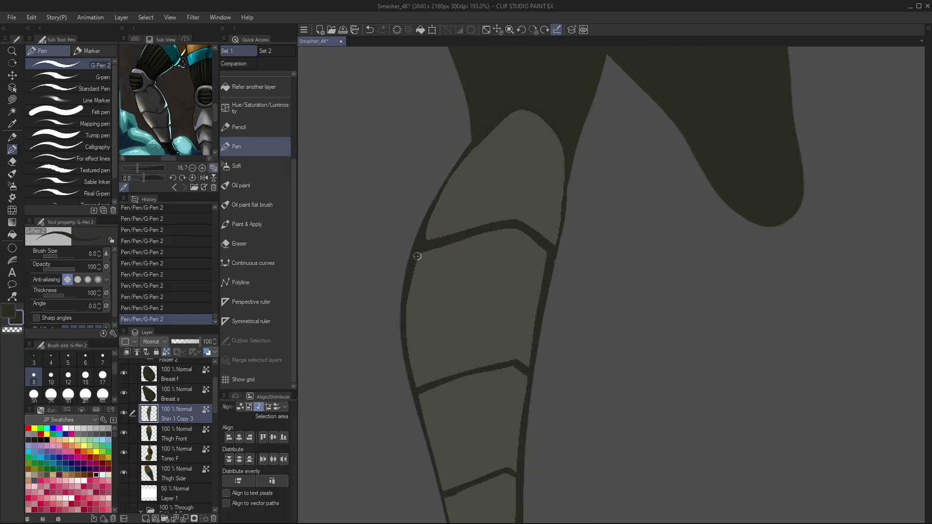
pyautogui.press('i')
pyautogui.click(438, 268)
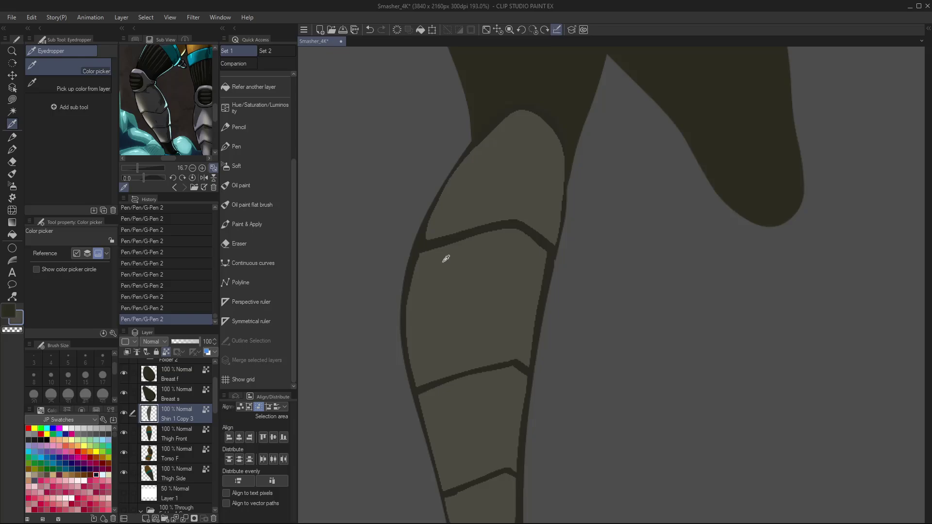
pyautogui.press('p')
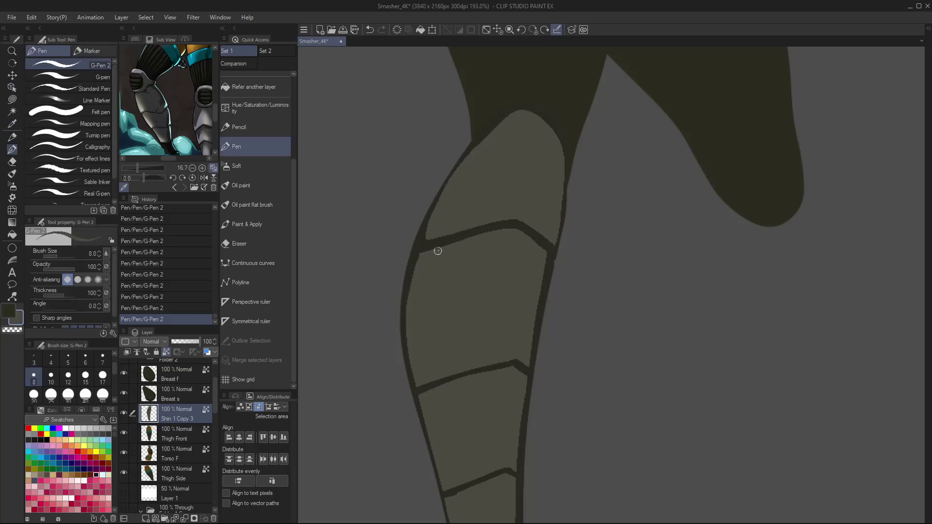
pyautogui.moveTo(428, 252); pyautogui.dragTo(450, 246)
pyautogui.hotkey('ctrl', '0')
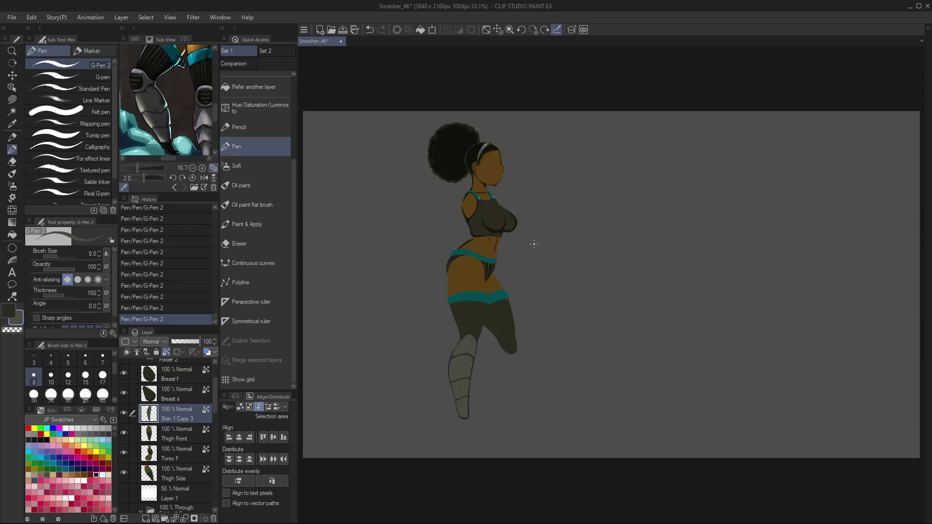
# - Try rotating Shin 1 Copy 3 about a centre placed at the knee to test how the joint bends
pyautogui.hotkey('ctrl', 'alt', 'space')
pyautogui.moveTo(470, 358)
pyautogui.mouseDown()
pyautogui.moveTo(491, 376)
pyautogui.moveTo(471, 348)
pyautogui.mouseUp()
pyautogui.hotkey('ctrl', 't')
pyautogui.moveTo(523, 335); pyautogui.dragTo(520, 382)
pyautogui.moveTo(472, 349); pyautogui.dragTo(469, 351)
pyautogui.moveTo(557, 366); pyautogui.dragTo(543, 389)
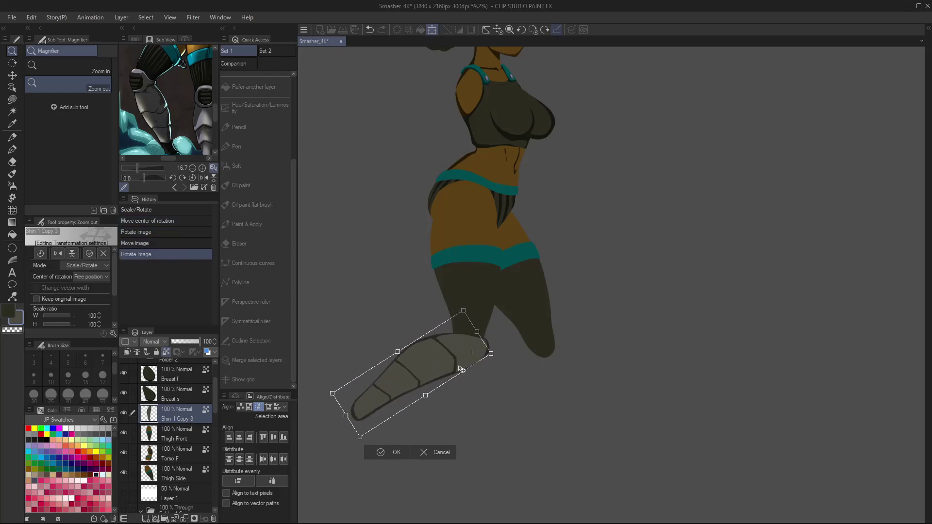
pyautogui.moveTo(473, 352); pyautogui.dragTo(467, 353)
pyautogui.click(442, 455)
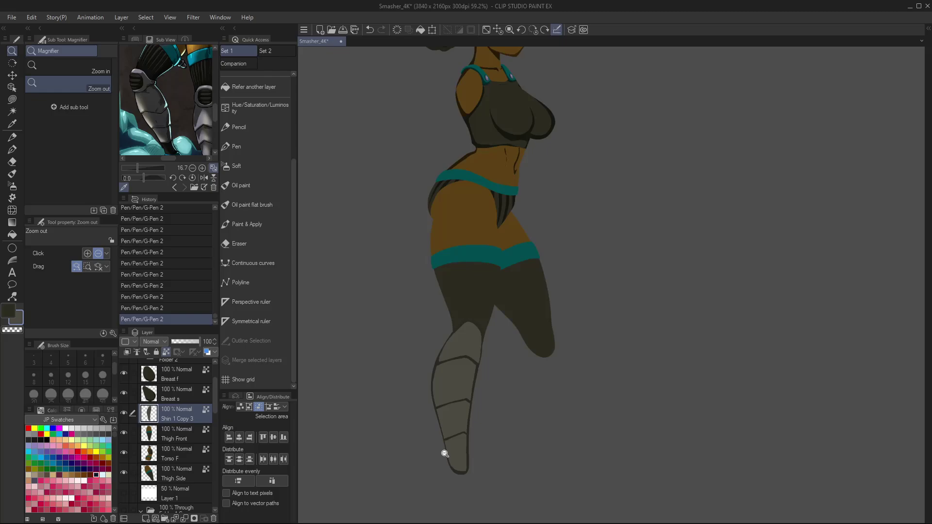
# - Save the file and lasso-fill a dark grey knee guard on a new layer above Shin 1 Copy 3
pyautogui.hotkey('ctrl', 's')
pyautogui.hotkey('ctrl', 'shift', 'n')
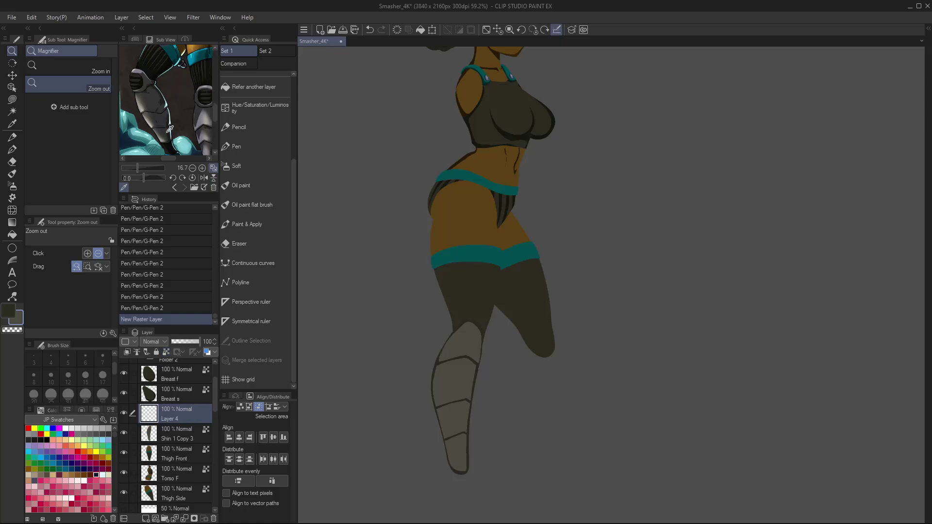
pyautogui.click(28, 438)
pyautogui.moveTo(443, 306); pyautogui.dragTo(505, 318)
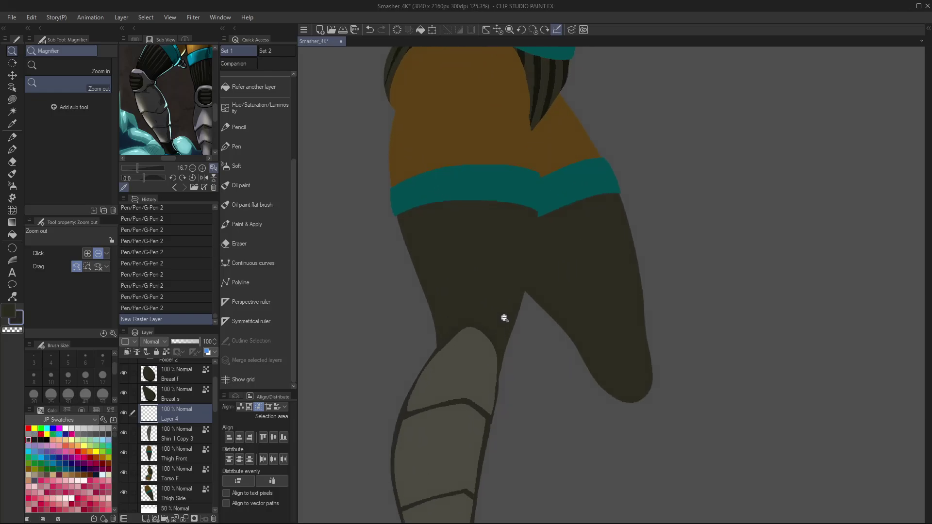
pyautogui.press('m')
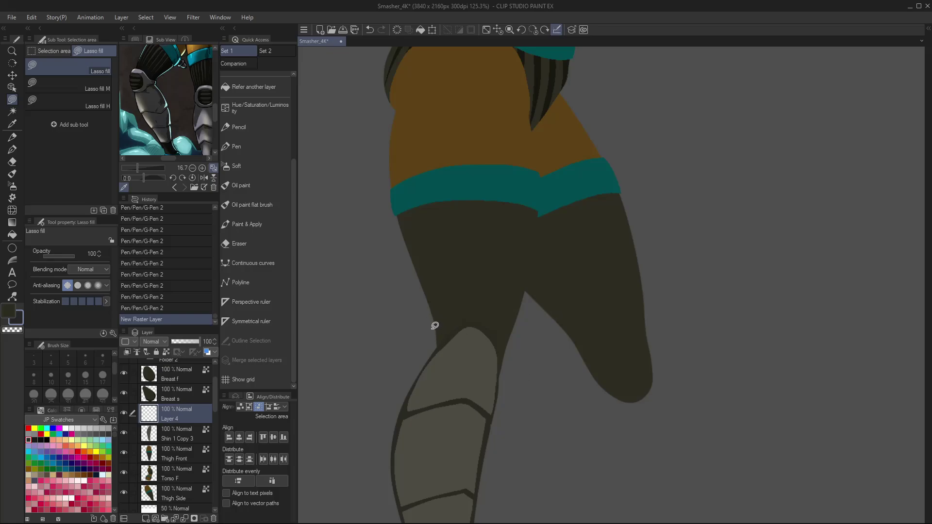
pyautogui.moveTo(431, 328)
pyautogui.mouseDown()
pyautogui.moveTo(469, 305)
pyautogui.moveTo(516, 309)
pyautogui.moveTo(522, 349)
pyautogui.moveTo(512, 384)
pyautogui.moveTo(472, 387)
pyautogui.moveTo(455, 363)
pyautogui.moveTo(429, 356)
pyautogui.moveTo(433, 329)
pyautogui.moveTo(452, 306)
pyautogui.moveTo(441, 333)
pyautogui.mouseUp()
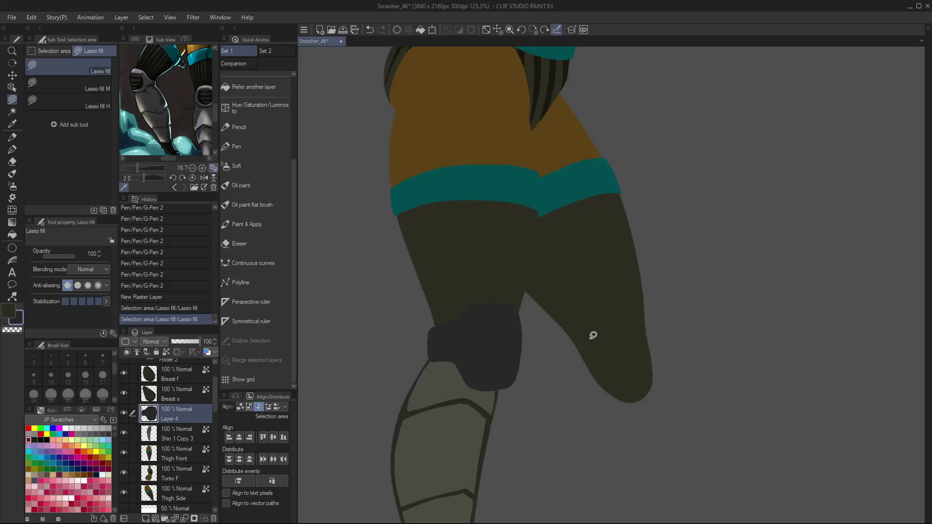
# - Lock the knee guard layer's transparent pixels and lasso-fill a rounded dark olive panel inside the guard
pyautogui.press('i')
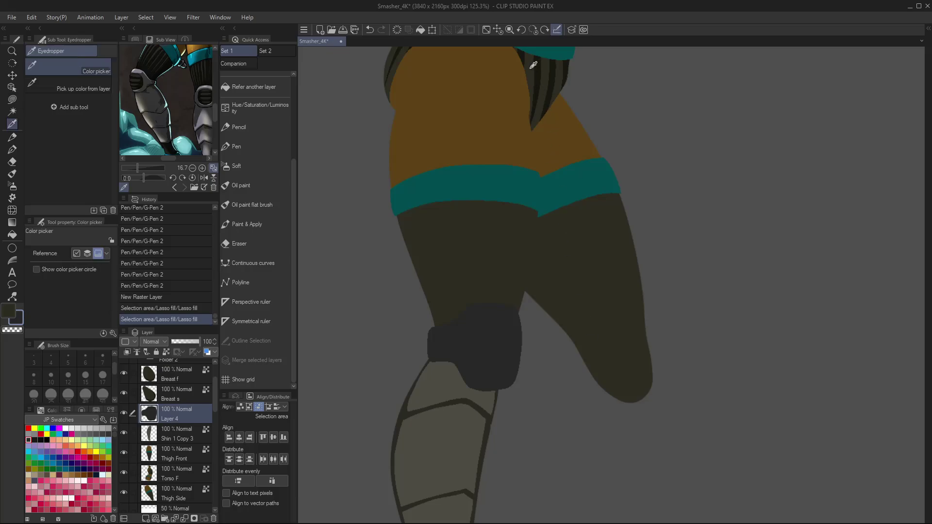
pyautogui.press('m')
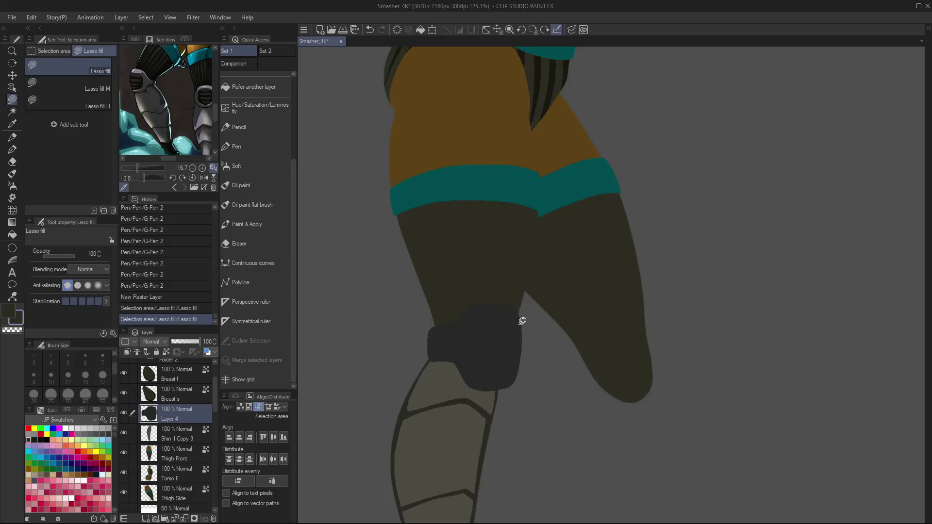
pyautogui.click(167, 350)
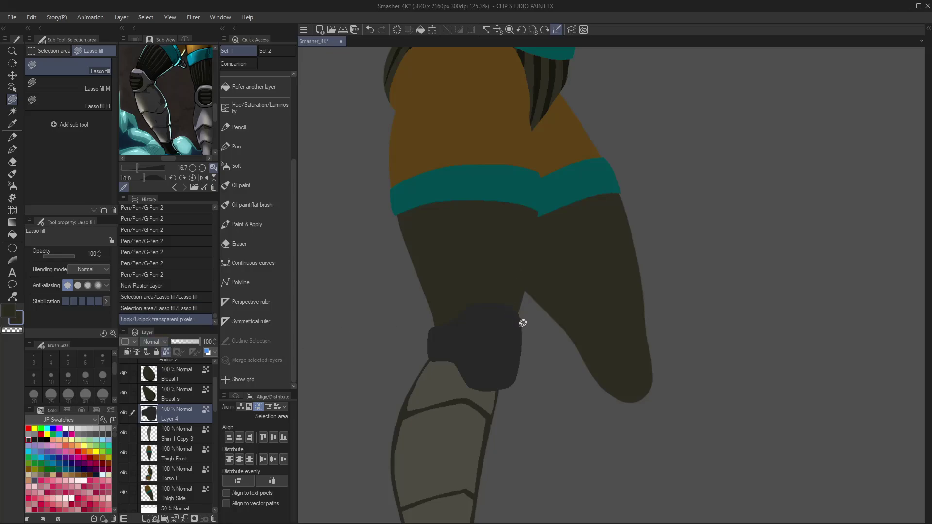
pyautogui.moveTo(521, 329)
pyautogui.mouseDown()
pyautogui.moveTo(517, 319)
pyautogui.moveTo(476, 320)
pyautogui.moveTo(479, 364)
pyautogui.moveTo(512, 377)
pyautogui.moveTo(519, 349)
pyautogui.moveTo(510, 316)
pyautogui.moveTo(477, 326)
pyautogui.moveTo(474, 363)
pyautogui.moveTo(492, 374)
pyautogui.moveTo(516, 370)
pyautogui.moveTo(525, 334)
pyautogui.mouseUp()
pyautogui.scroll(5, 537, 329)
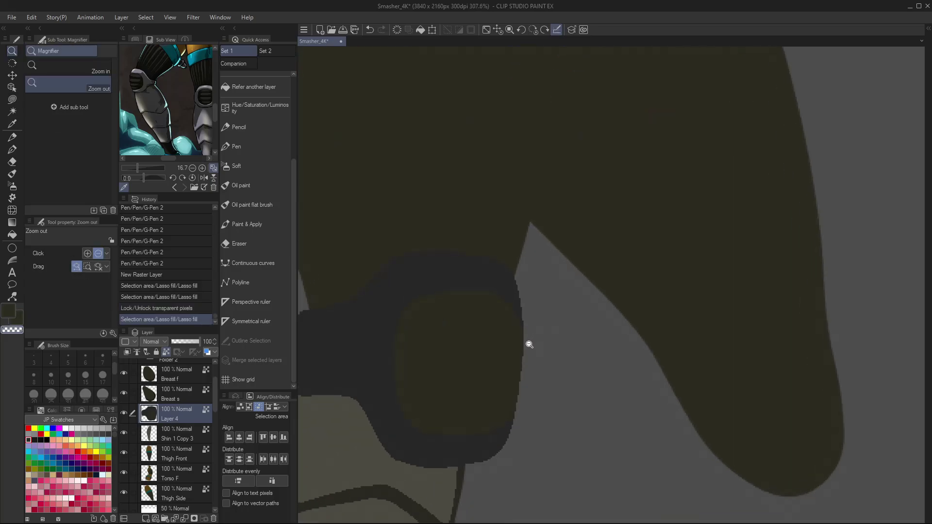
# - Carve two small notches into the knee guard's outer edge with Lasso fill in transparent colour
pyautogui.press('m')
pyautogui.moveTo(527, 335)
pyautogui.mouseDown()
pyautogui.moveTo(517, 399)
pyautogui.moveTo(525, 371)
pyautogui.mouseUp()
pyautogui.moveTo(532, 294); pyautogui.dragTo(542, 346)
# - Sample the dark stripe colour from the striped briefs for the knee guard's details
pyautogui.scroll(6, 563, 335)
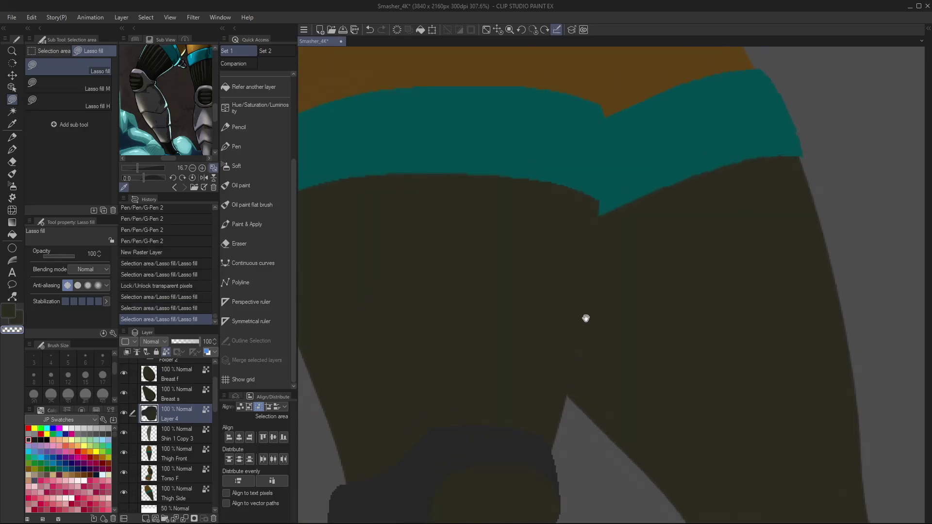
pyautogui.press('i')
pyautogui.click(566, 166)
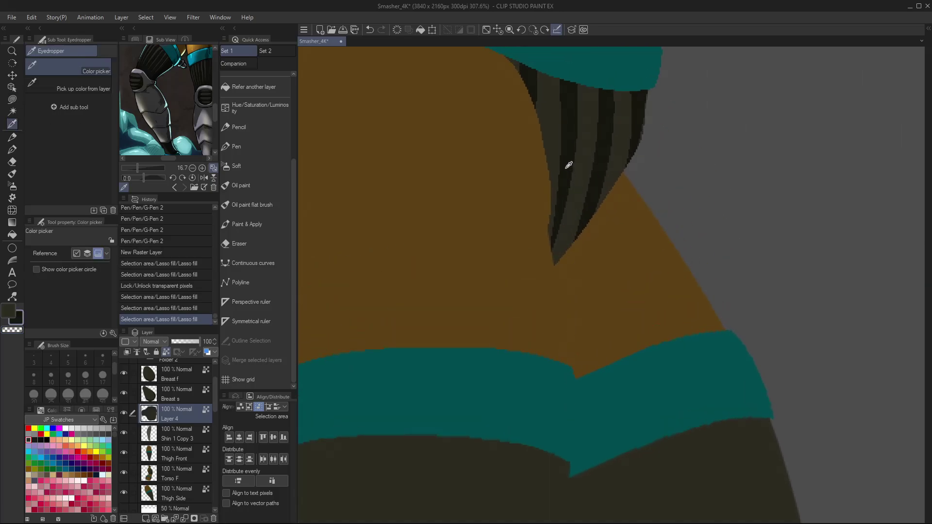
pyautogui.scroll(-5, 506, 410)
pyautogui.moveTo(516, 333); pyautogui.dragTo(568, 160)
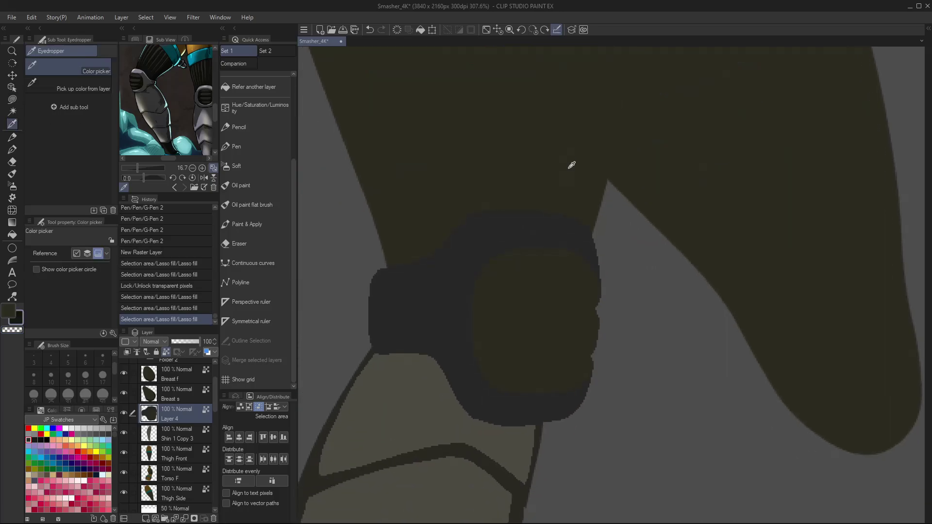
# - Auto-select only the olive panel of the knee guard and lasso-fill dark grooves that divide it into three ridges
pyautogui.press('w')
pyautogui.click(589, 357)
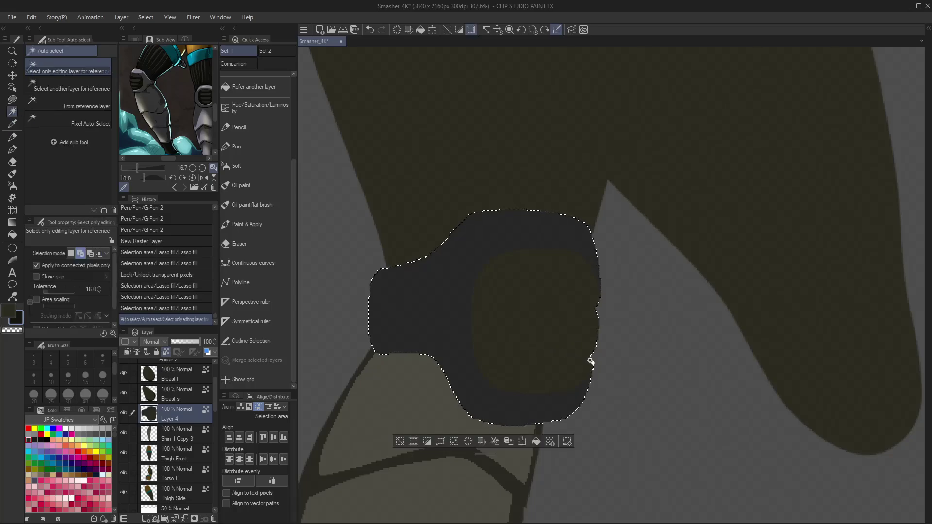
pyautogui.hotkey('ctrl', 'd')
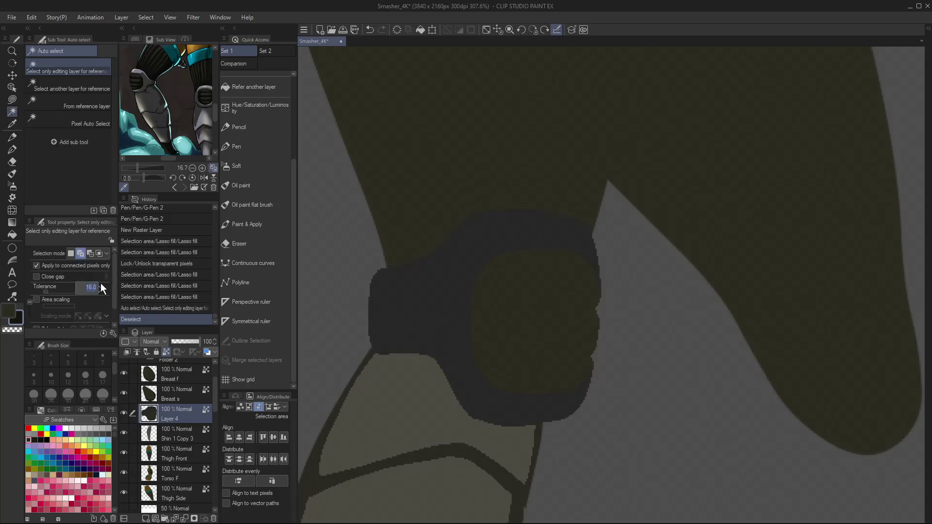
pyautogui.click(500, 284)
pyautogui.press('m')
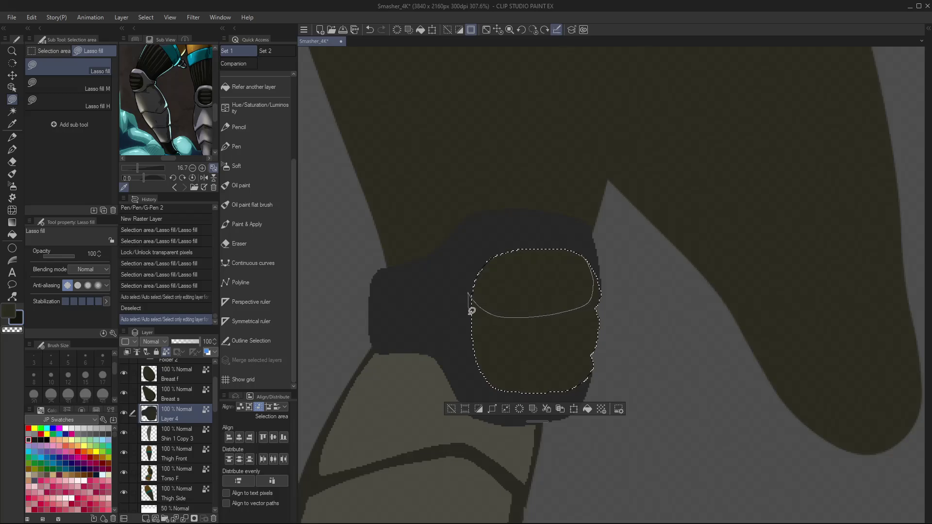
pyautogui.moveTo(475, 333)
pyautogui.mouseDown()
pyautogui.moveTo(594, 319)
pyautogui.moveTo(592, 352)
pyautogui.moveTo(578, 360)
pyautogui.moveTo(520, 368)
pyautogui.moveTo(487, 363)
pyautogui.moveTo(470, 347)
pyautogui.moveTo(485, 386)
pyautogui.moveTo(486, 375)
pyautogui.moveTo(585, 366)
pyautogui.moveTo(581, 378)
pyautogui.moveTo(549, 390)
pyautogui.moveTo(564, 395)
pyautogui.moveTo(639, 329)
pyautogui.moveTo(617, 254)
pyautogui.moveTo(569, 223)
pyautogui.moveTo(464, 264)
pyautogui.mouseUp()
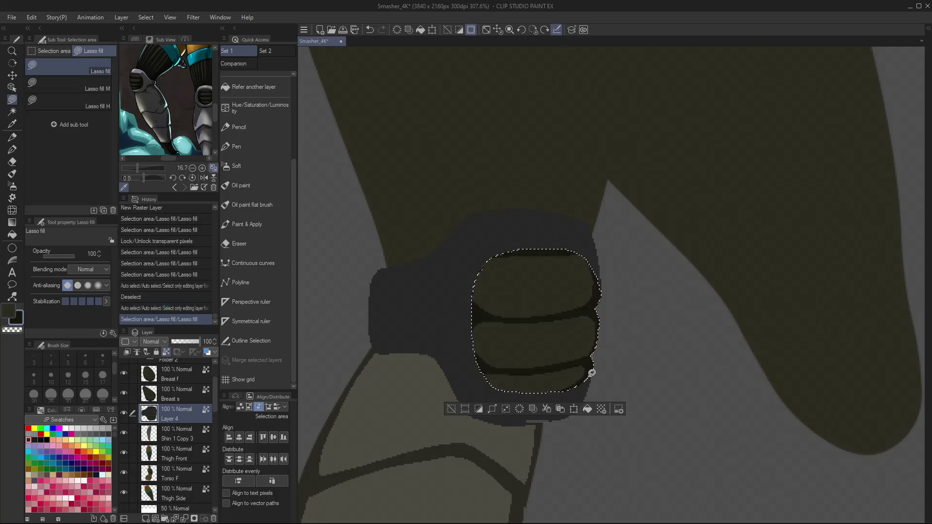
# - Lasso-fill a dark rim around the edges of the knee guard's olive panel, keeping the panel selected
pyautogui.moveTo(590, 372)
pyautogui.mouseDown()
pyautogui.moveTo(548, 391)
pyautogui.moveTo(503, 394)
pyautogui.moveTo(634, 364)
pyautogui.mouseUp()
pyautogui.moveTo(460, 295)
pyautogui.mouseDown()
pyautogui.moveTo(462, 272)
pyautogui.moveTo(479, 297)
pyautogui.moveTo(467, 319)
pyautogui.moveTo(478, 340)
pyautogui.moveTo(470, 345)
pyautogui.moveTo(485, 374)
pyautogui.moveTo(513, 388)
pyautogui.mouseUp()
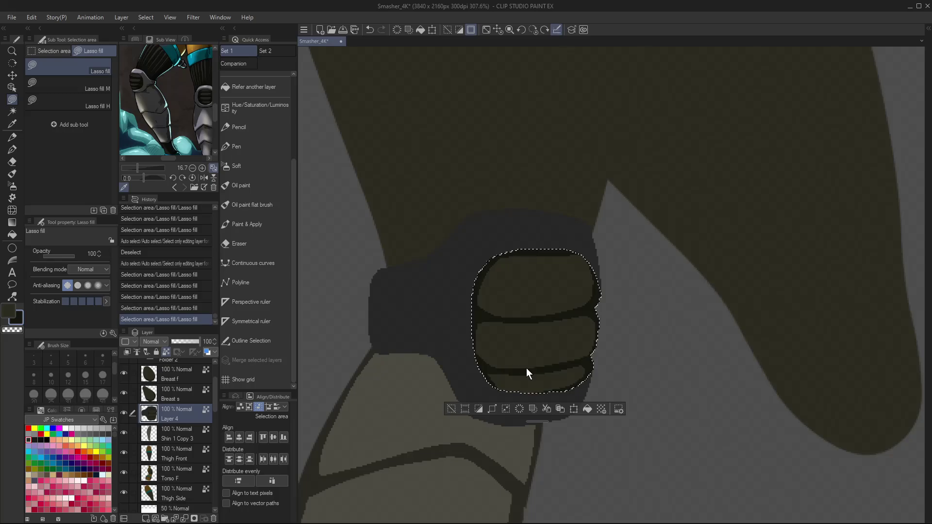
pyautogui.moveTo(585, 257)
pyautogui.mouseDown()
pyautogui.moveTo(592, 281)
pyautogui.moveTo(564, 247)
pyautogui.mouseUp()
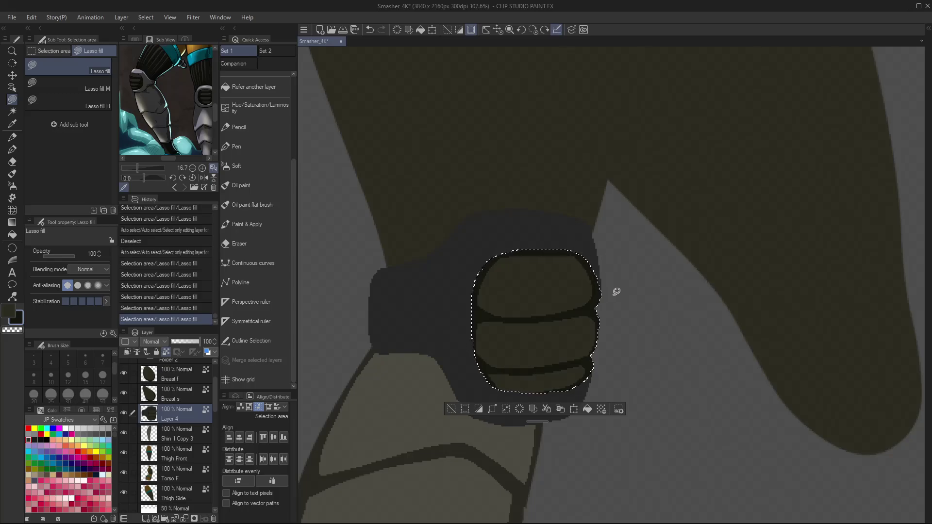
pyautogui.hotkey('ctrl', 'd')
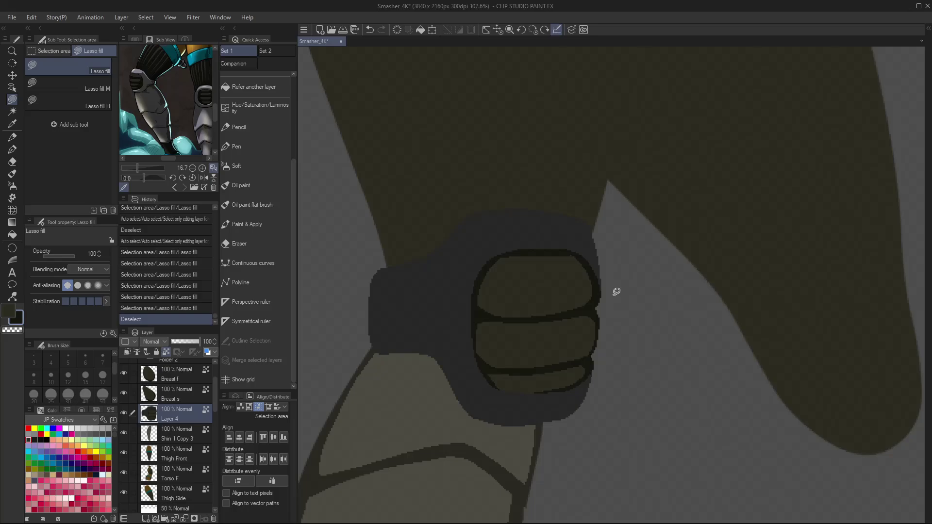
pyautogui.hotkey('ctrl', 'z')
# - Retouch the rim along the panel's lower edge with G-Pen 2 at size 8, and clear the selection
pyautogui.press('p')
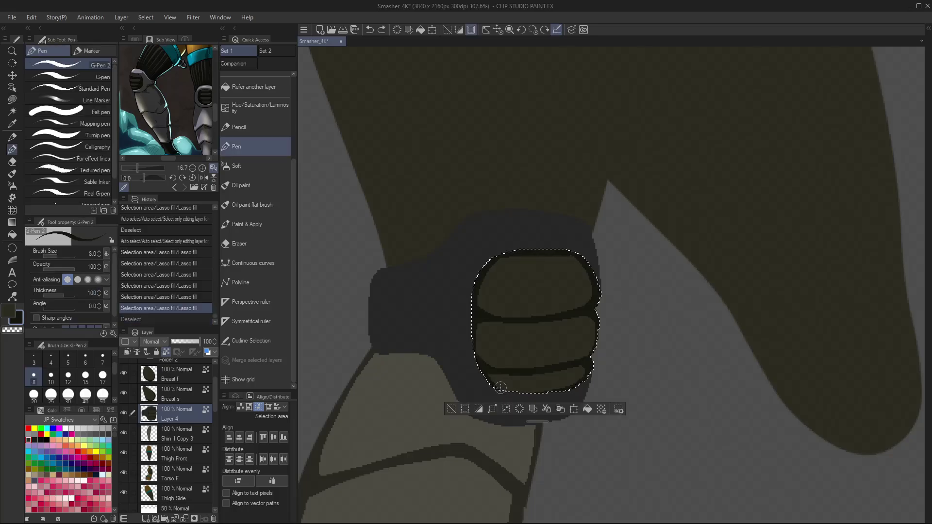
pyautogui.moveTo(500, 388); pyautogui.dragTo(544, 395)
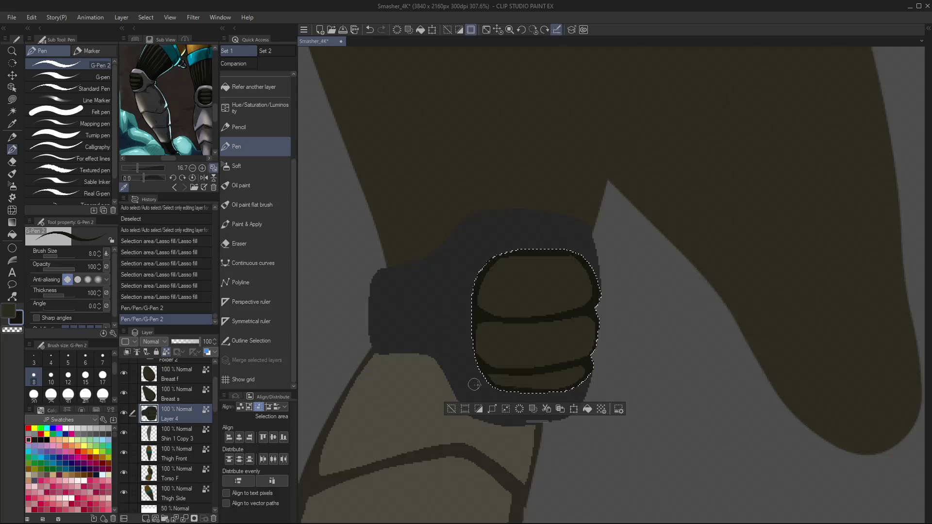
pyautogui.moveTo(474, 385); pyautogui.dragTo(556, 391)
pyautogui.hotkey('ctrl', 'd')
pyautogui.hotkey('ctrl', '0')
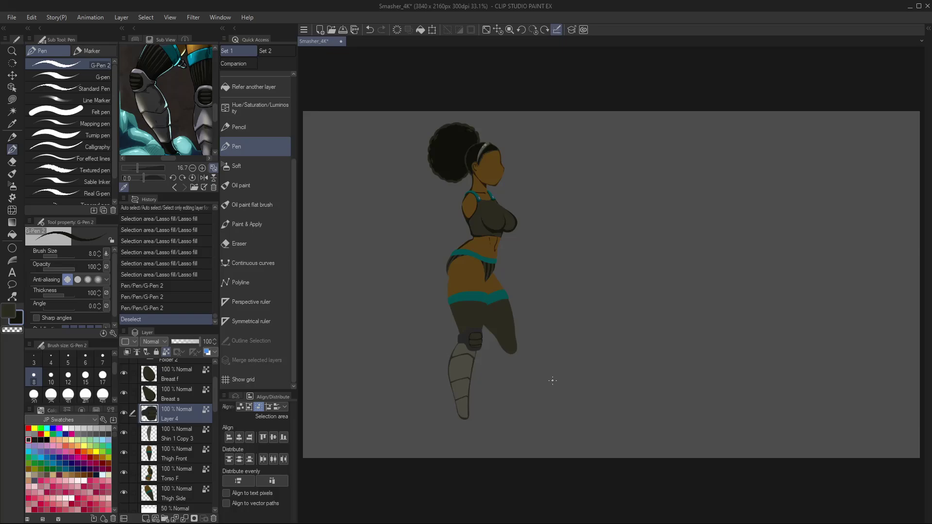
# - Nudge the knee guard layer into position over the knee
pyautogui.press('k')
pyautogui.scroll(5, 491, 321)
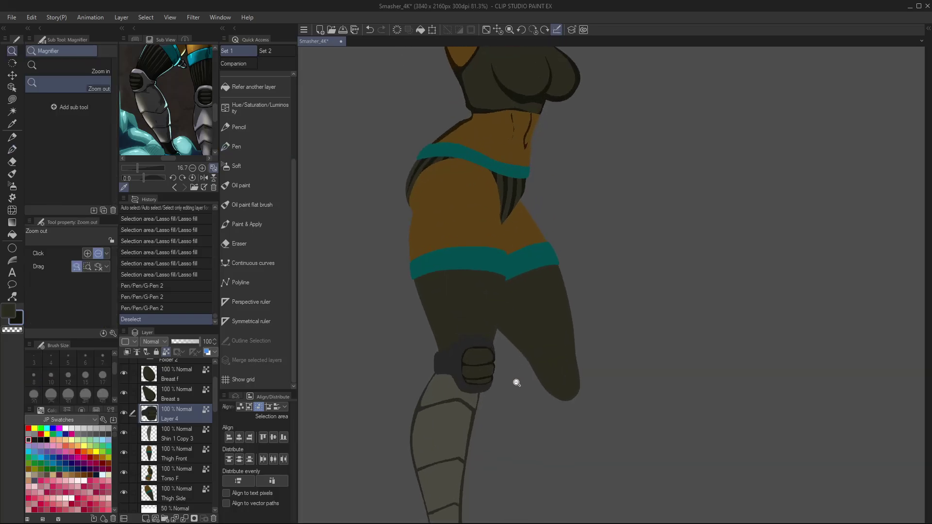
pyautogui.moveTo(489, 370); pyautogui.dragTo(529, 358)
# - Try a slight rotation of the knee guard with Scale/Rotate, and undo it
pyautogui.hotkey('ctrl', 't')
pyautogui.click(450, 414)
pyautogui.press('/')
pyautogui.scroll(5, 516, 383)
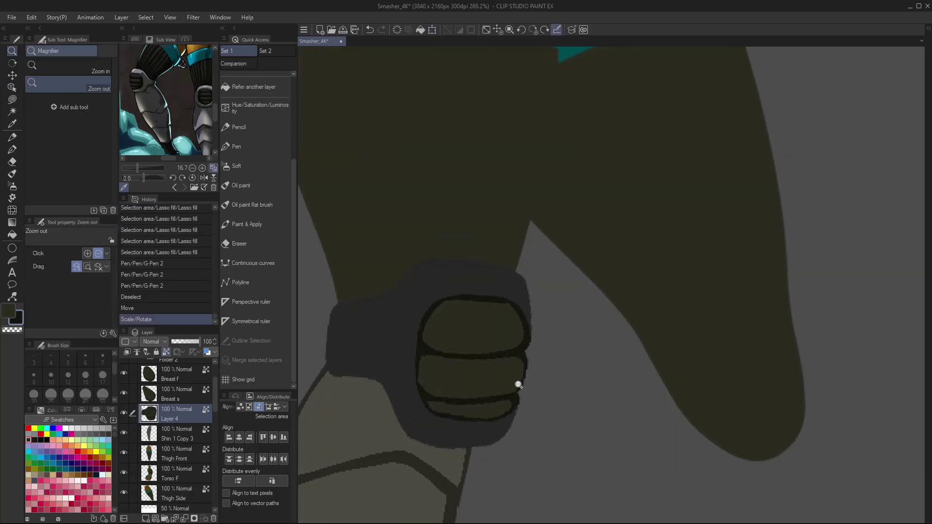
pyautogui.hotkey('ctrl', 'z')
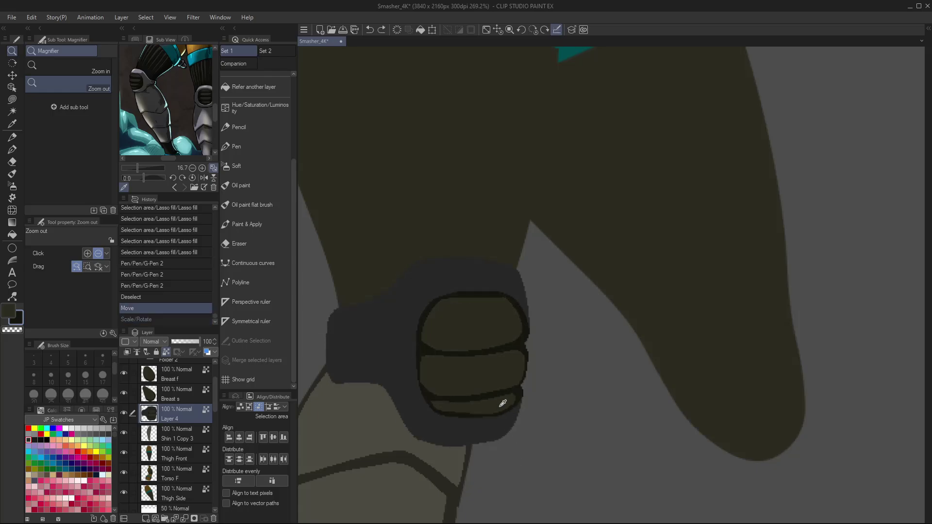
# - Sample the panel's olive colour and lasso-fill over the horizontal grooves, leaving a plain olive panel inside the dark rim
pyautogui.press('i')
pyautogui.click(490, 323)
pyautogui.press('m')
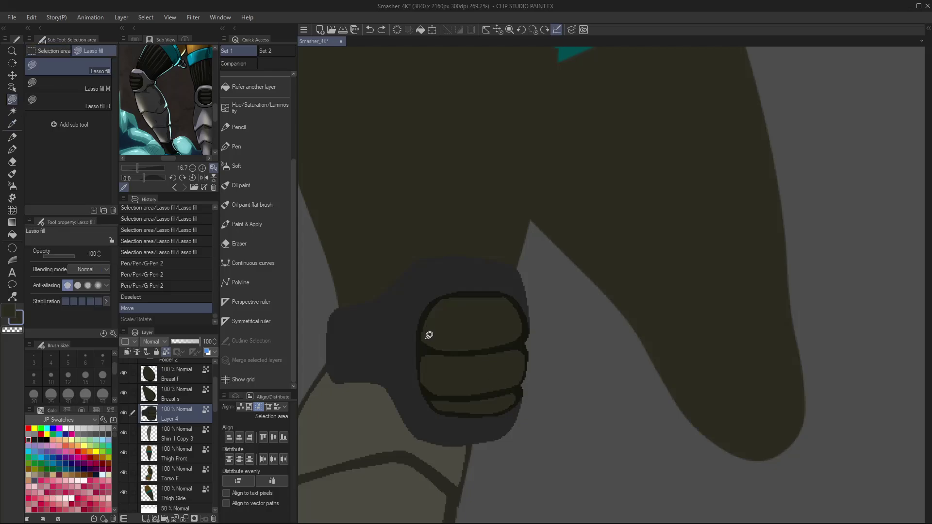
pyautogui.moveTo(428, 332)
pyautogui.mouseDown()
pyautogui.moveTo(430, 387)
pyautogui.moveTo(491, 399)
pyautogui.moveTo(516, 389)
pyautogui.moveTo(505, 323)
pyautogui.mouseUp()
pyautogui.moveTo(470, 397)
pyautogui.mouseDown()
pyautogui.moveTo(437, 395)
pyautogui.moveTo(437, 378)
pyautogui.mouseUp()
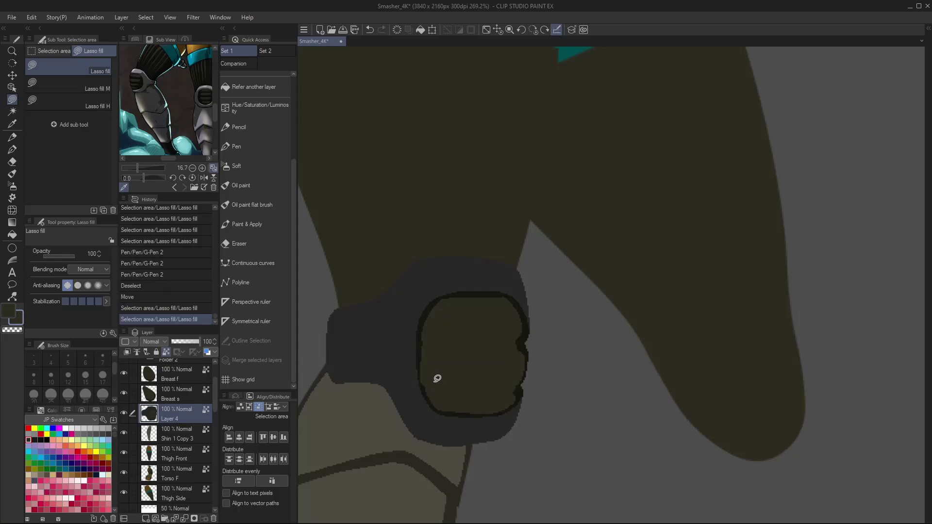
pyautogui.moveTo(532, 345); pyautogui.dragTo(520, 393)
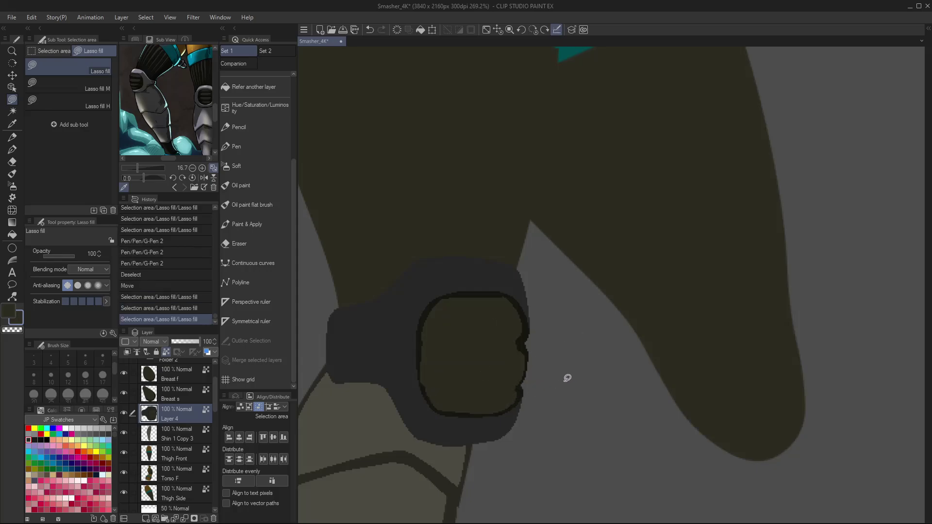
pyautogui.moveTo(428, 337); pyautogui.dragTo(437, 314)
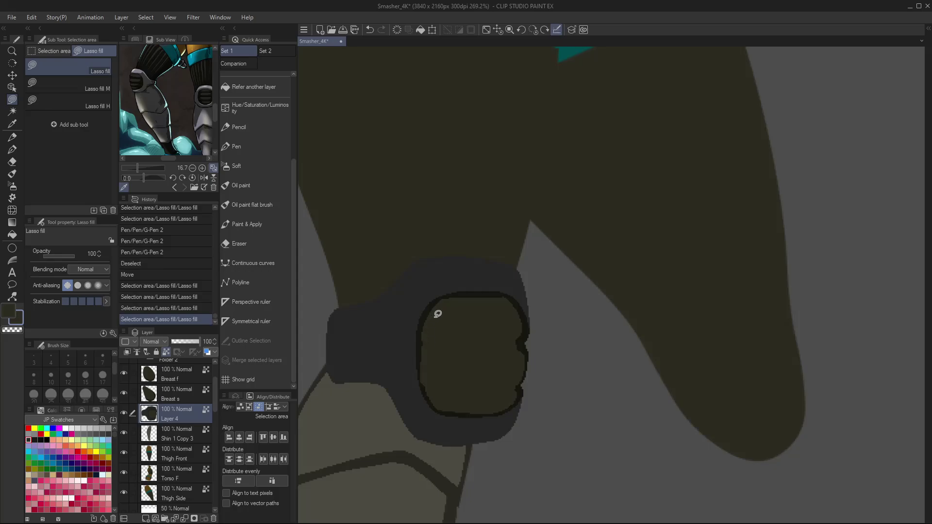
# - Configure the Curve tool with no anti-aliasing, Ending turned off and brush size 7, and sample the panel rim's dark colour
pyautogui.press('u')
pyautogui.click(94, 91)
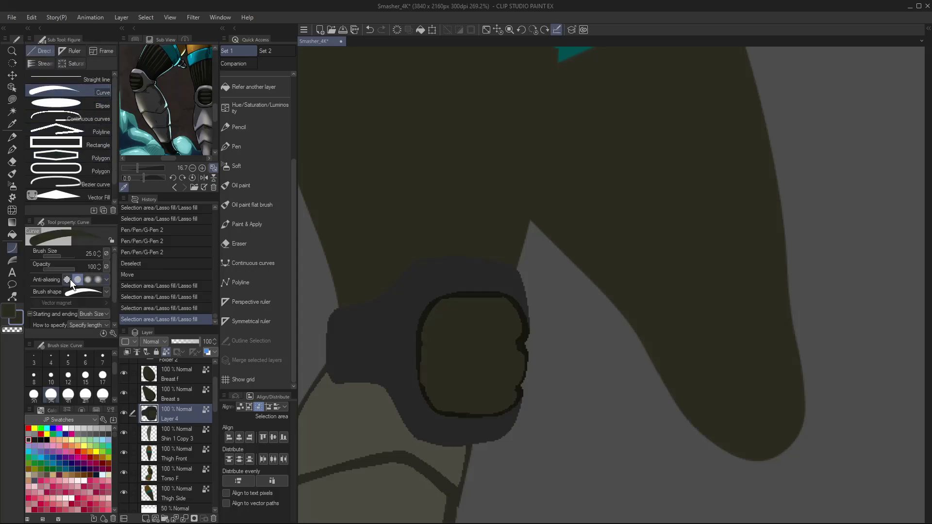
pyautogui.click(68, 279)
pyautogui.scroll(-2, 114, 282)
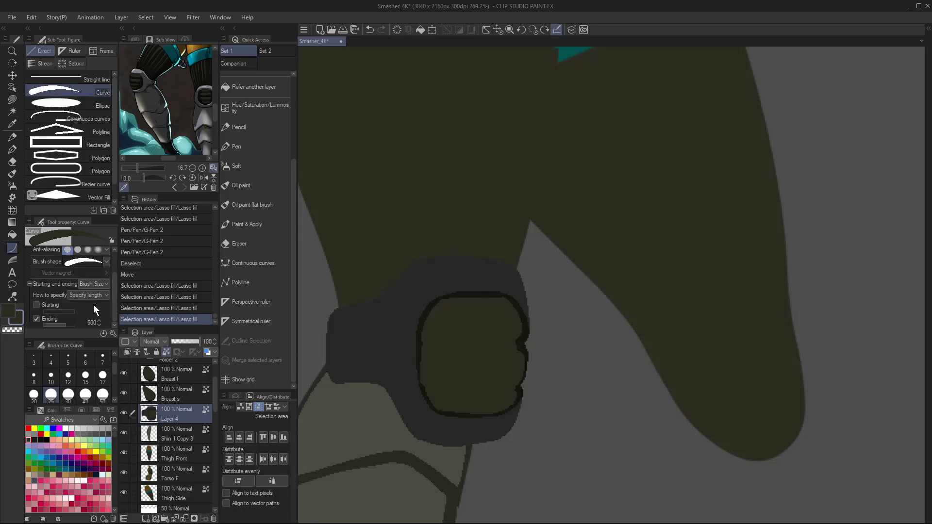
pyautogui.click(57, 373)
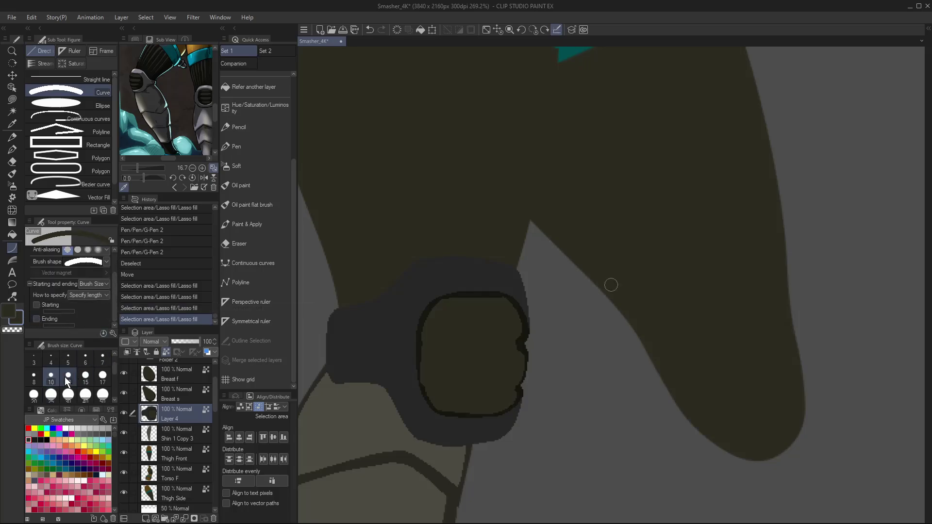
pyautogui.click(86, 359)
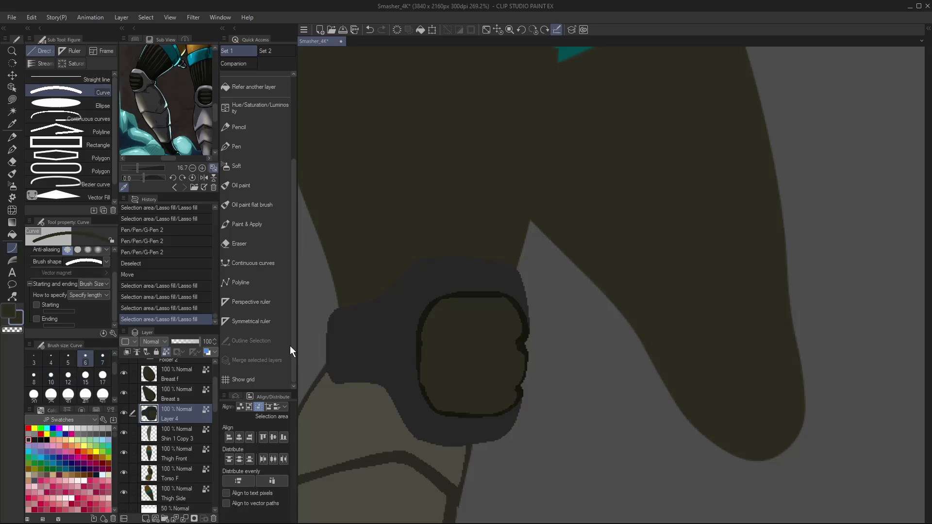
pyautogui.scroll(1, 110, 357)
pyautogui.click(103, 378)
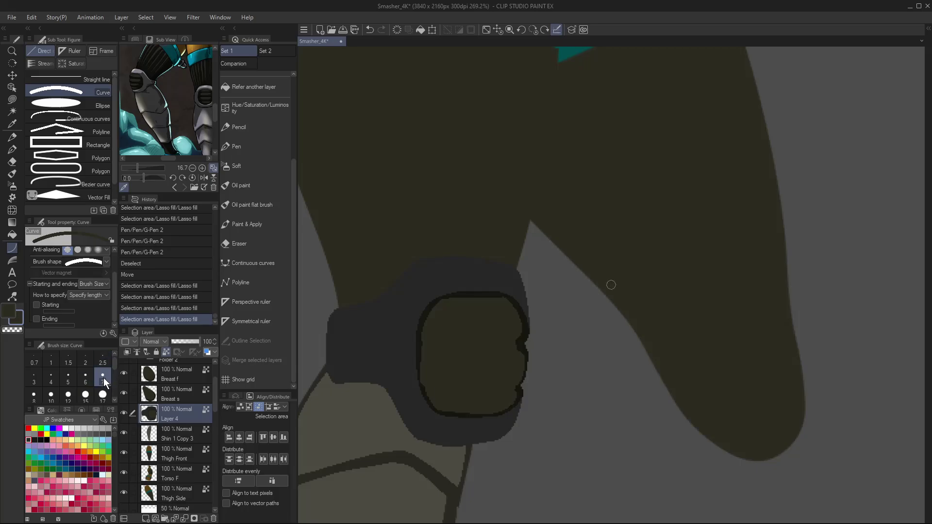
pyautogui.click(425, 358)
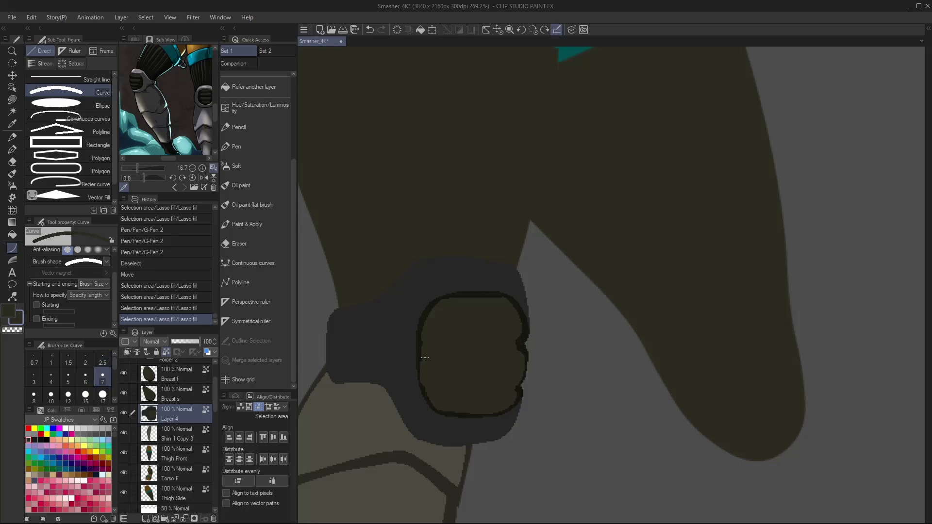
pyautogui.keyDown('alt'); pyautogui.click(525, 336); pyautogui.keyUp('alt')
# - Try a size 7 dark curve across the middle of the knee guard's panel, and undo it
pyautogui.moveTo(521, 343); pyautogui.dragTo(419, 343)
pyautogui.click(478, 352)
pyautogui.hotkey('ctrl', 'z')
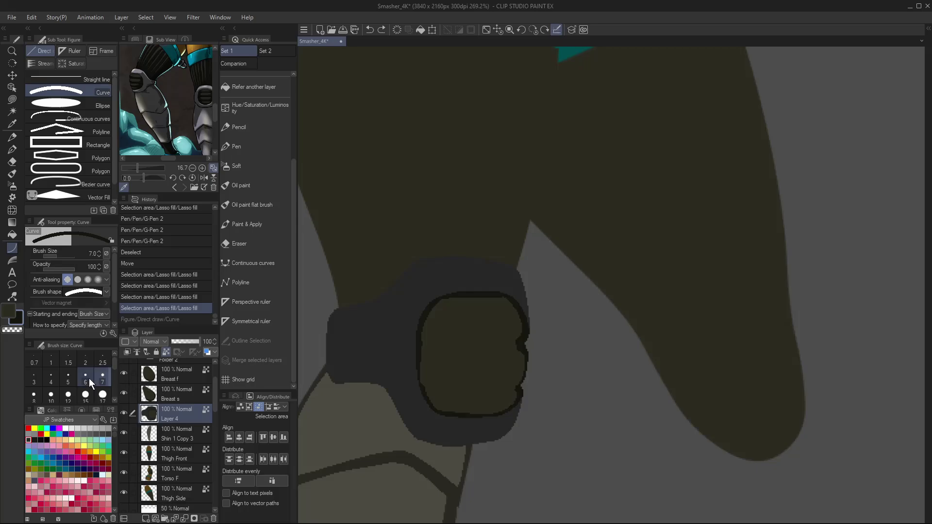
# - Draw two slightly sagging dark curves at brush size 4 across the panel, dividing it into three ridges
pyautogui.click(51, 378)
pyautogui.moveTo(518, 347); pyautogui.dragTo(419, 346)
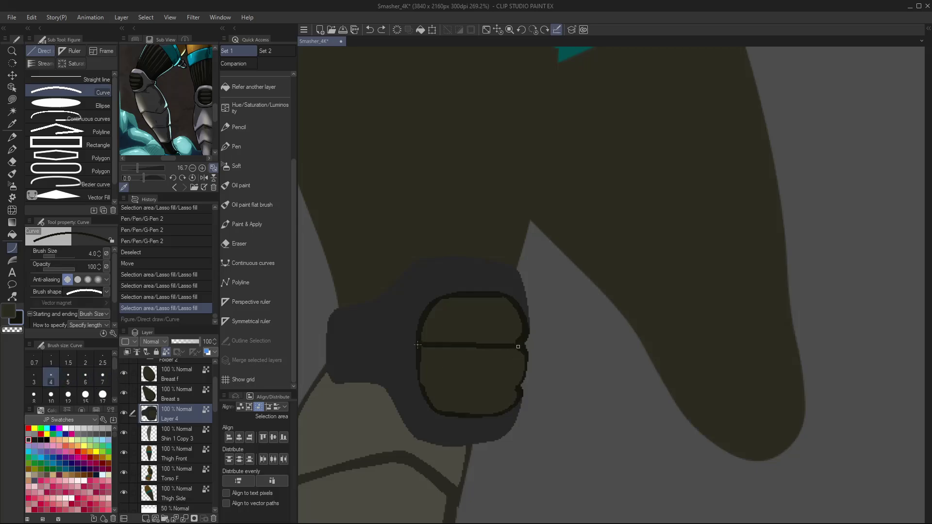
pyautogui.click(478, 356)
pyautogui.moveTo(518, 388); pyautogui.dragTo(423, 391)
pyautogui.click(488, 398)
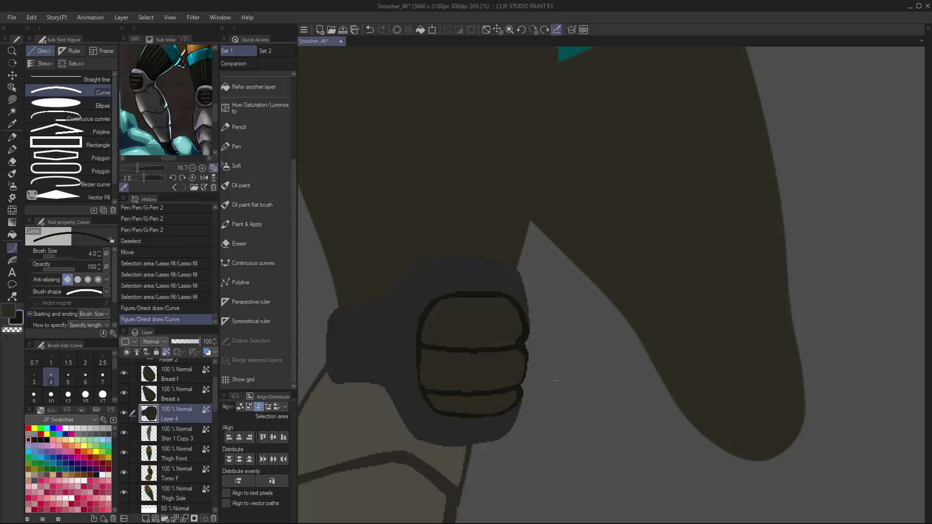
pyautogui.hotkey('ctrl', 'z')
pyautogui.moveTo(421, 386); pyautogui.dragTo(518, 388)
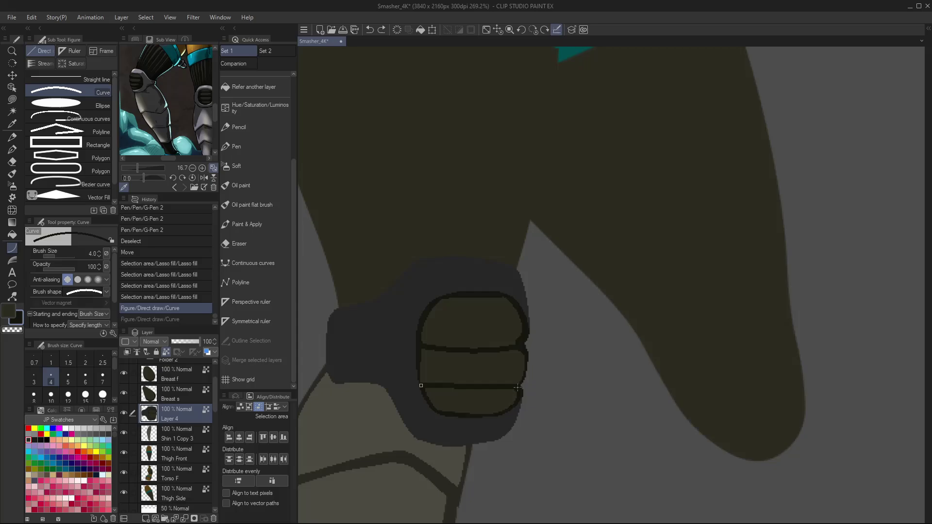
pyautogui.click(582, 398)
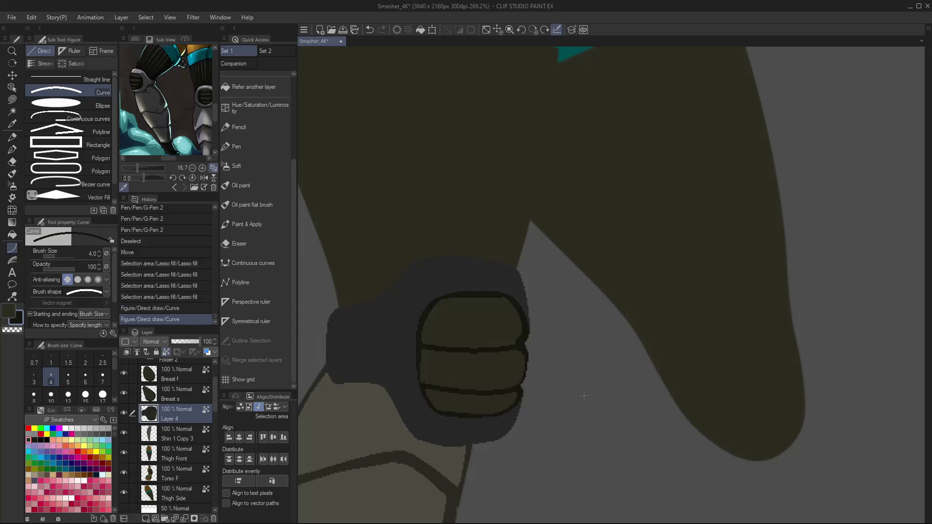
# - Refine the two grooves and round the ridge corners where they meet the rim, using G-Pen 2 at size 8
pyautogui.press('p')
pyautogui.moveTo(437, 347)
pyautogui.mouseDown()
pyautogui.moveTo(422, 340)
pyautogui.moveTo(516, 351)
pyautogui.mouseUp()
pyautogui.moveTo(505, 349); pyautogui.dragTo(470, 349)
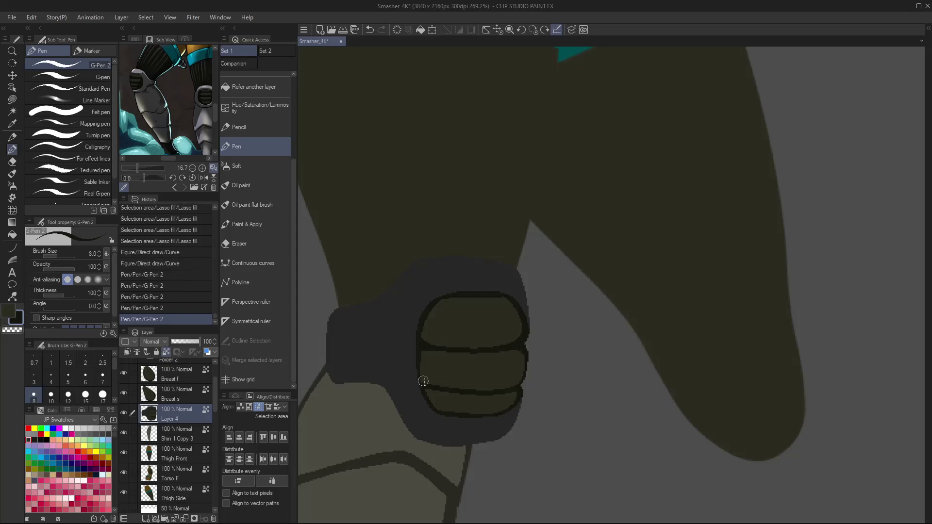
pyautogui.moveTo(423, 381); pyautogui.dragTo(437, 388)
pyautogui.moveTo(422, 381); pyautogui.dragTo(472, 386)
pyautogui.moveTo(532, 377)
pyautogui.mouseDown()
pyautogui.moveTo(497, 390)
pyautogui.moveTo(520, 379)
pyautogui.mouseUp()
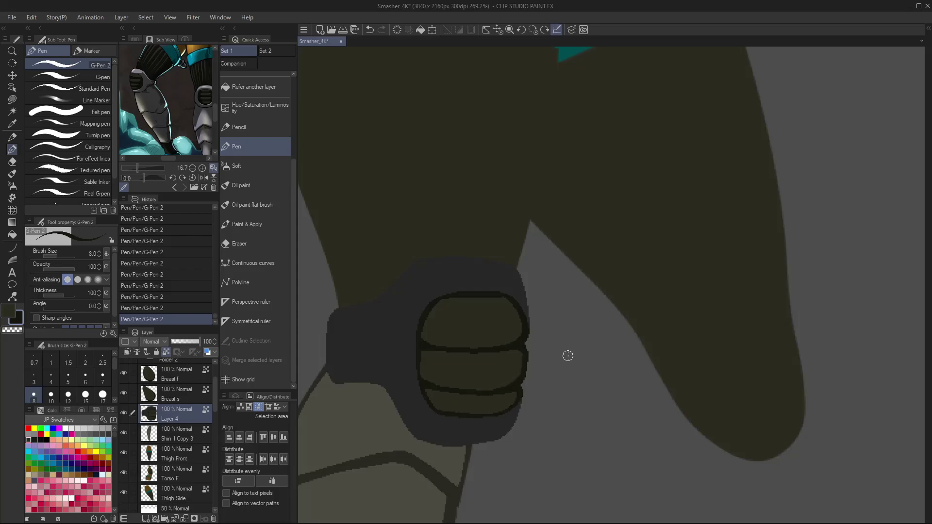
pyautogui.hotkey('ctrl', '0')
pyautogui.hotkey('ctrl', 'space')
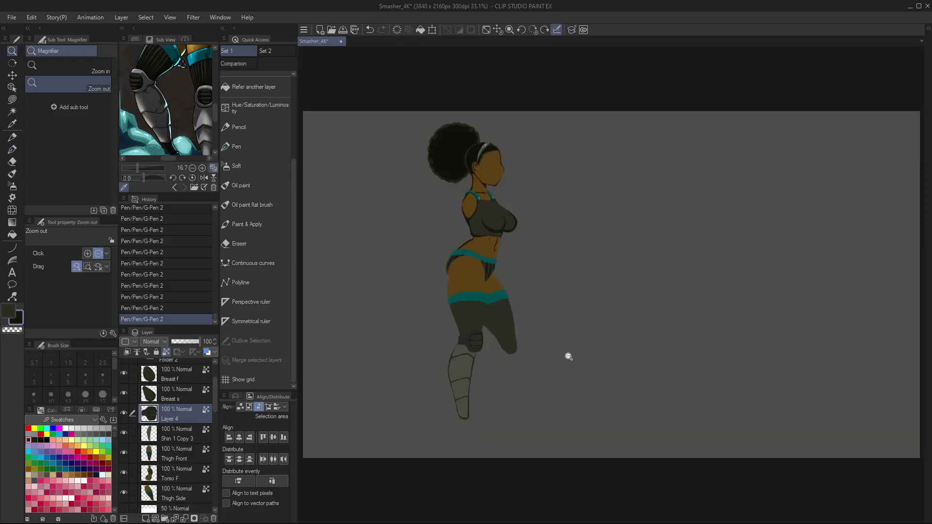
pyautogui.click(486, 326)
pyautogui.moveTo(486, 326); pyautogui.dragTo(495, 341)
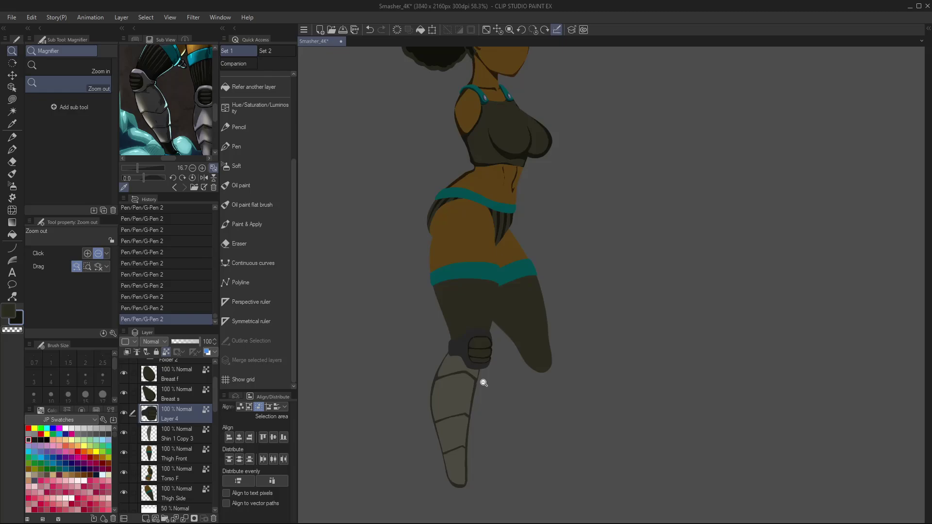
pyautogui.hotkey('ctrl', 't')
pyautogui.moveTo(487, 377); pyautogui.dragTo(490, 364)
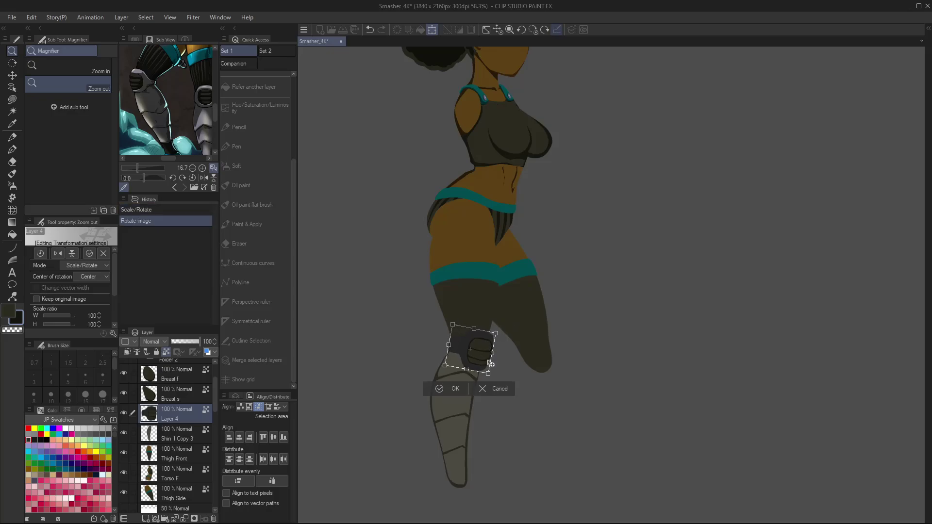
pyautogui.click(501, 389)
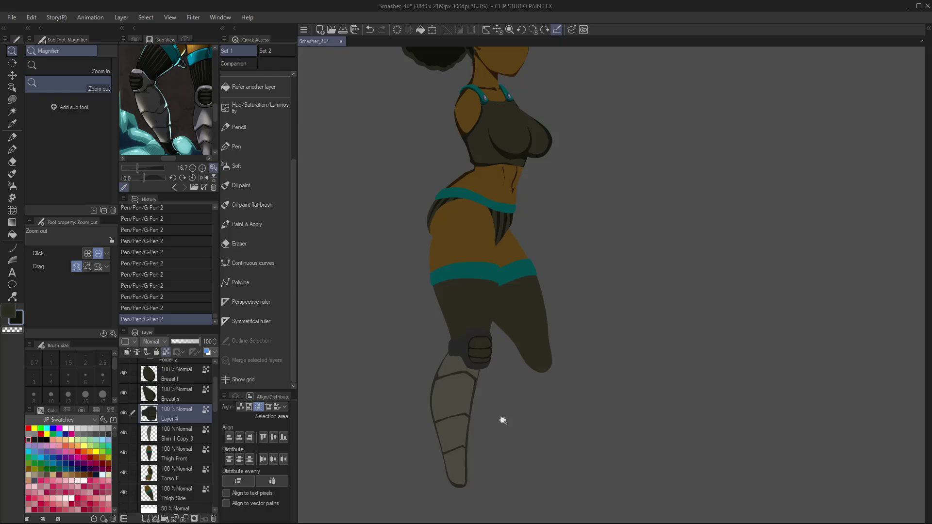
# - Save the Smasher_4K file
pyautogui.hotkey('ctrl', 's')
pyautogui.click(503, 420)
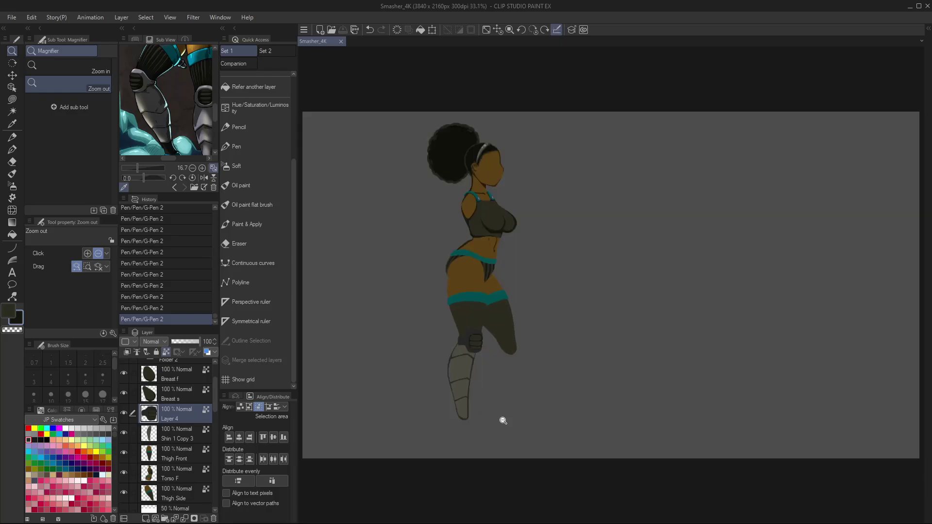
# - Select the shin armour's layer from the canvas and sample its light plate colour for Lasso fill
pyautogui.moveTo(464, 369); pyautogui.dragTo(491, 342)
pyautogui.keyDown('ctrl'); pyautogui.keyDown('shift'); pyautogui.click(462, 365); pyautogui.keyUp('shift'); pyautogui.keyUp('ctrl')
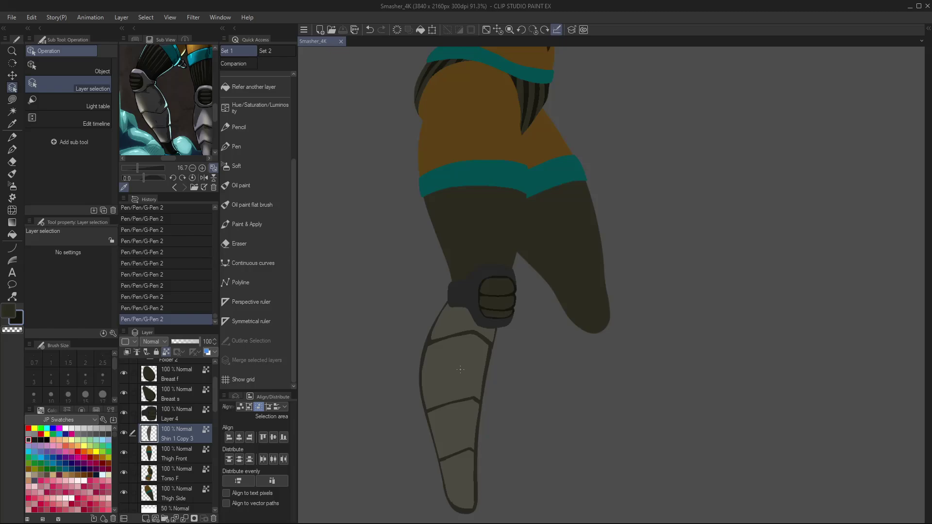
pyautogui.moveTo(465, 370); pyautogui.dragTo(491, 349)
pyautogui.press('m')
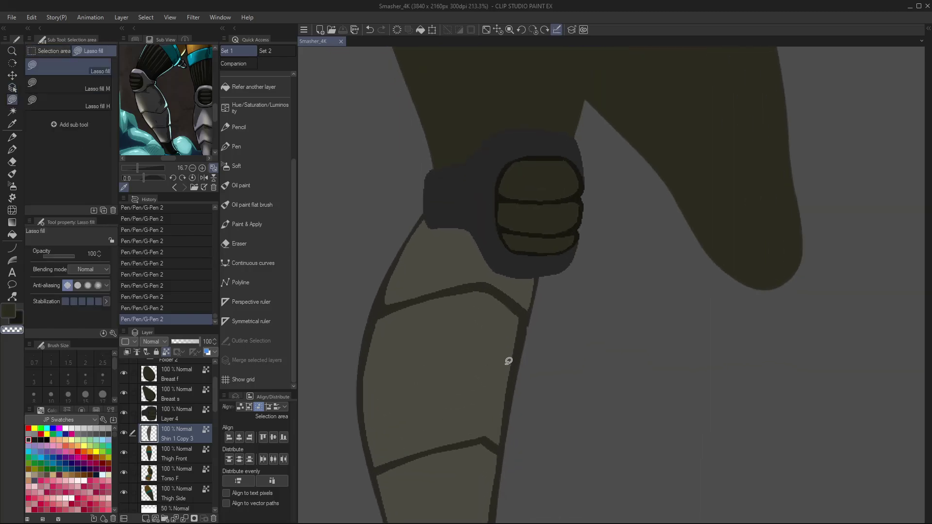
pyautogui.press('i')
pyautogui.click(446, 338)
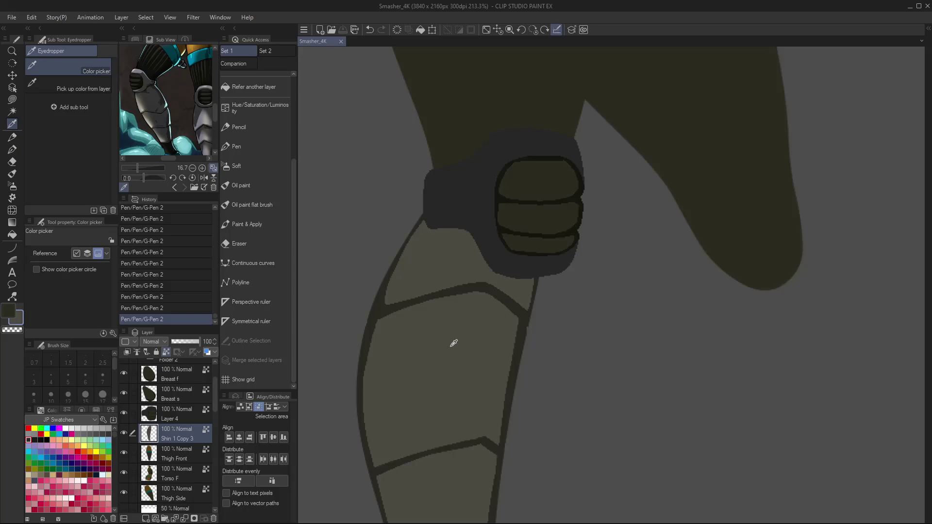
pyautogui.press('m')
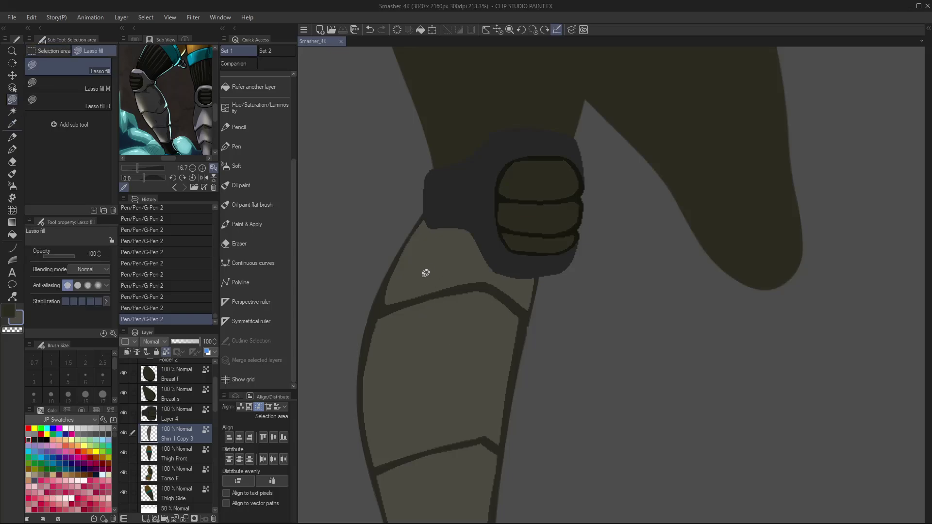
# - Paint over the uppermost seam across the shin armour with Lasso fill in the light plate colour, tidying the adjoining front edge
pyautogui.moveTo(387, 293)
pyautogui.mouseDown()
pyautogui.moveTo(379, 324)
pyautogui.moveTo(518, 327)
pyautogui.moveTo(524, 291)
pyautogui.moveTo(452, 267)
pyautogui.mouseUp()
pyautogui.moveTo(525, 316)
pyautogui.mouseDown()
pyautogui.moveTo(507, 394)
pyautogui.moveTo(527, 291)
pyautogui.mouseUp()
pyautogui.moveTo(509, 387); pyautogui.dragTo(520, 325)
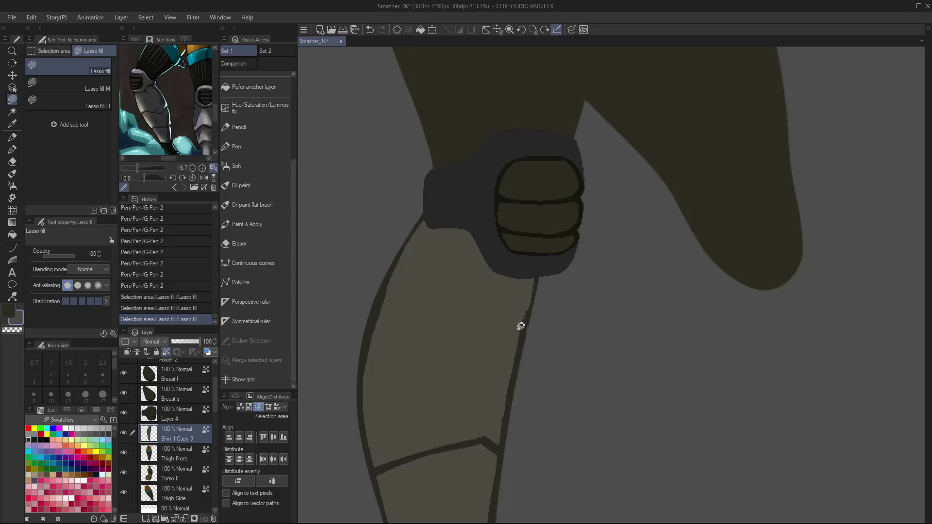
# - Redraw the upper shin seam lower down with two dark curves at brush size 6, bending near the front edge
pyautogui.press('u')
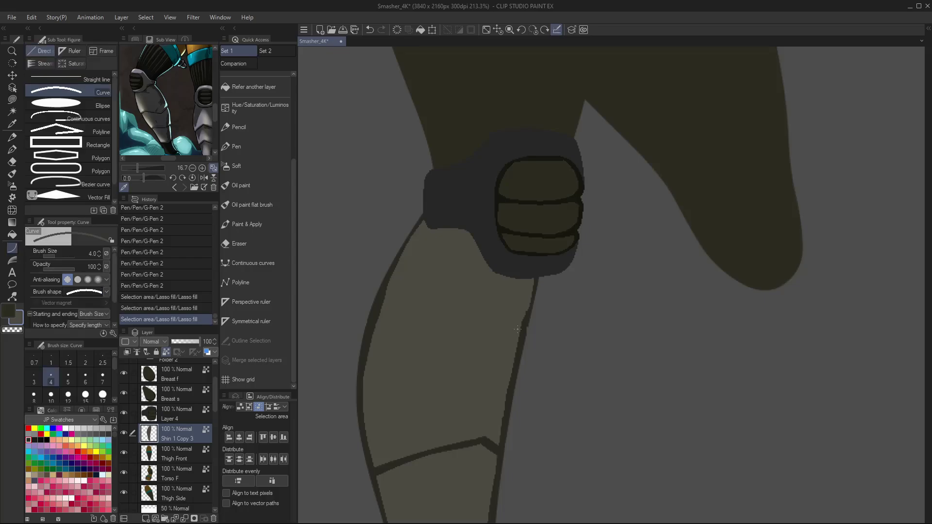
pyautogui.click(85, 375)
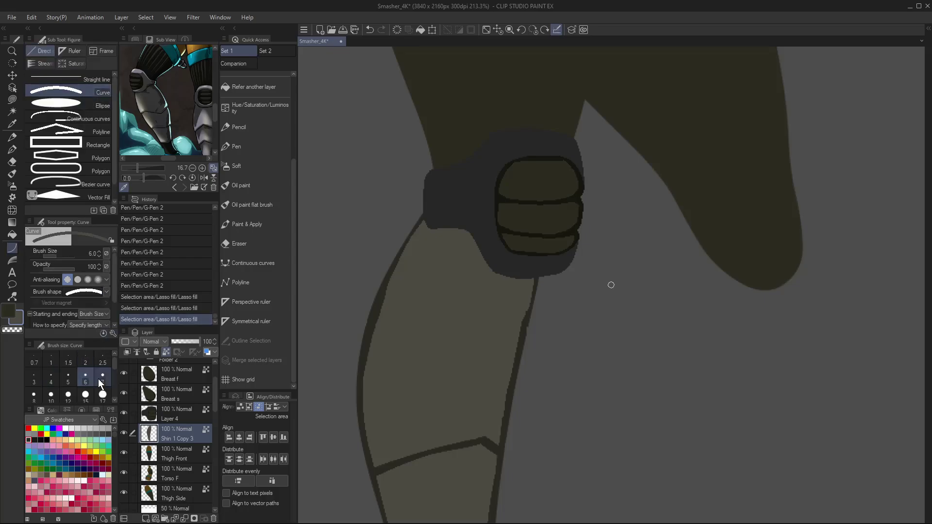
pyautogui.press('i')
pyautogui.click(499, 448)
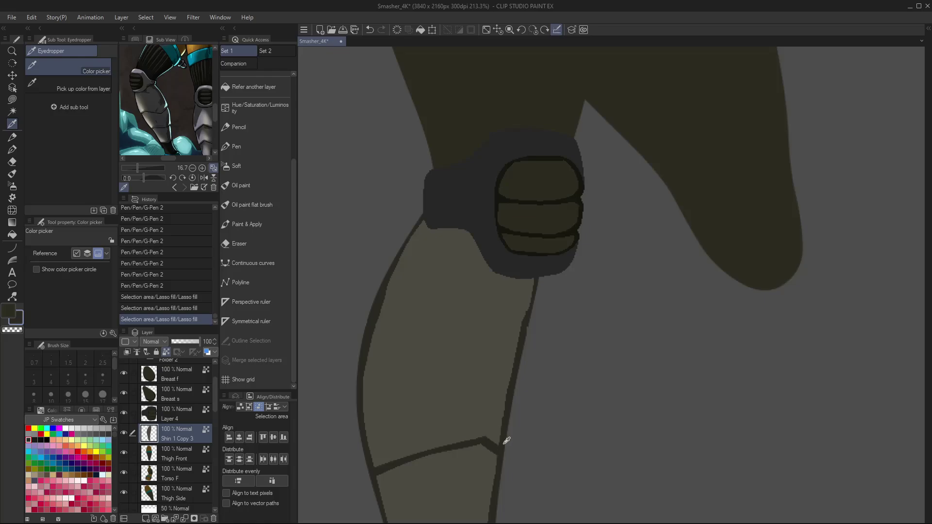
pyautogui.press('u')
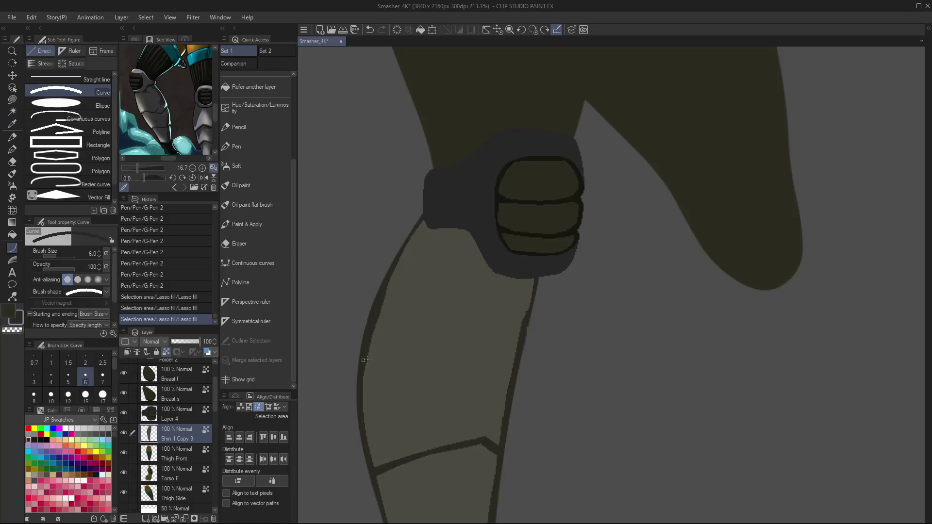
pyautogui.moveTo(364, 360)
pyautogui.mouseDown()
pyautogui.moveTo(483, 334)
pyautogui.moveTo(518, 354)
pyautogui.mouseUp()
pyautogui.click(436, 336)
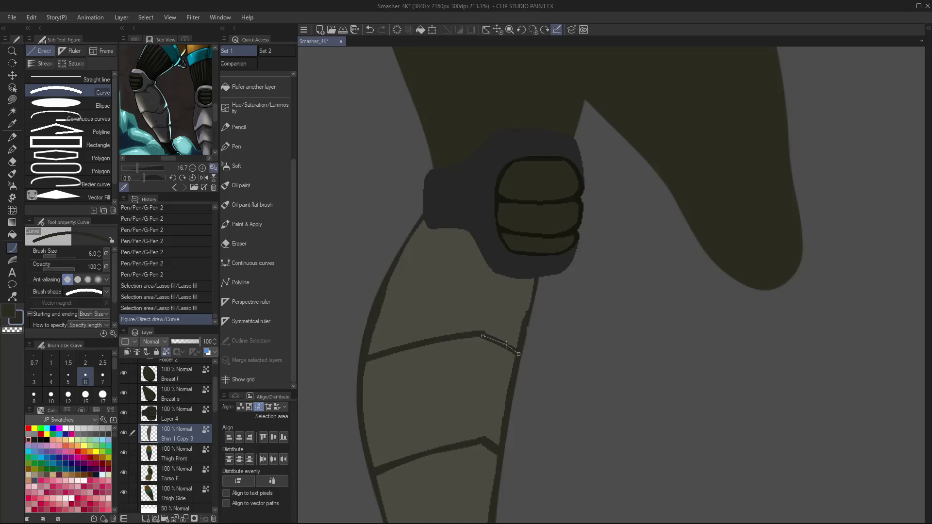
pyautogui.click(506, 345)
# - Copy the orange foot layer from Folder 1 Copy and paste it above the Shin 1 Copy 3 layer
pyautogui.hotkey('ctrl', '0')
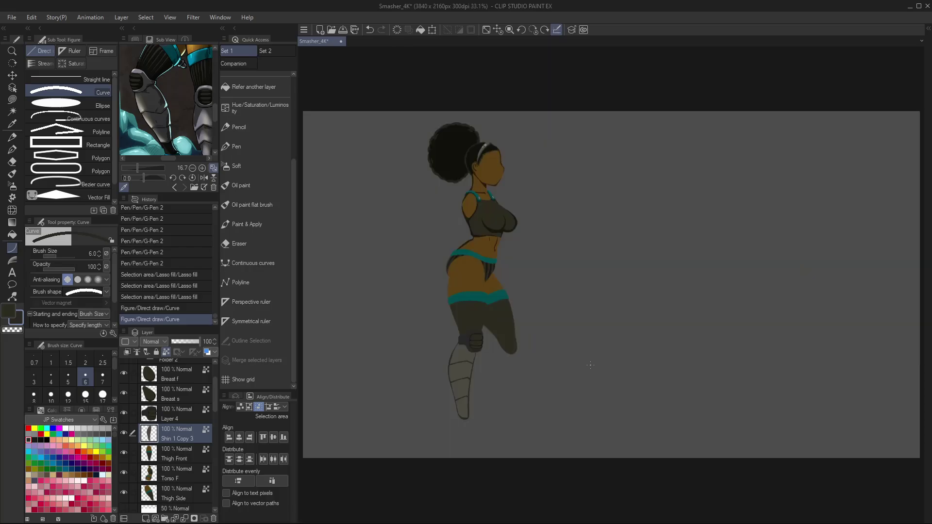
pyautogui.moveTo(214, 385)
pyautogui.mouseDown()
pyautogui.moveTo(215, 416)
pyautogui.moveTo(216, 399)
pyautogui.mouseUp()
pyautogui.click(178, 411)
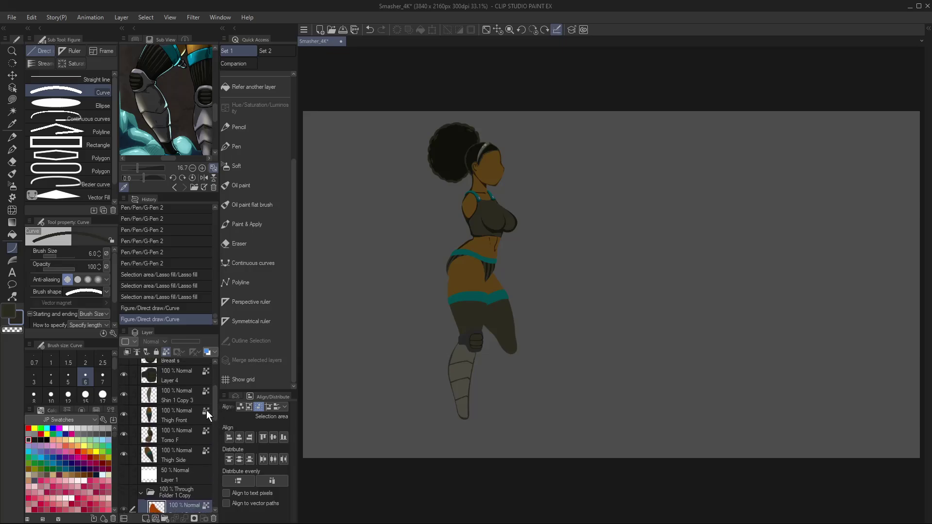
pyautogui.click(191, 402)
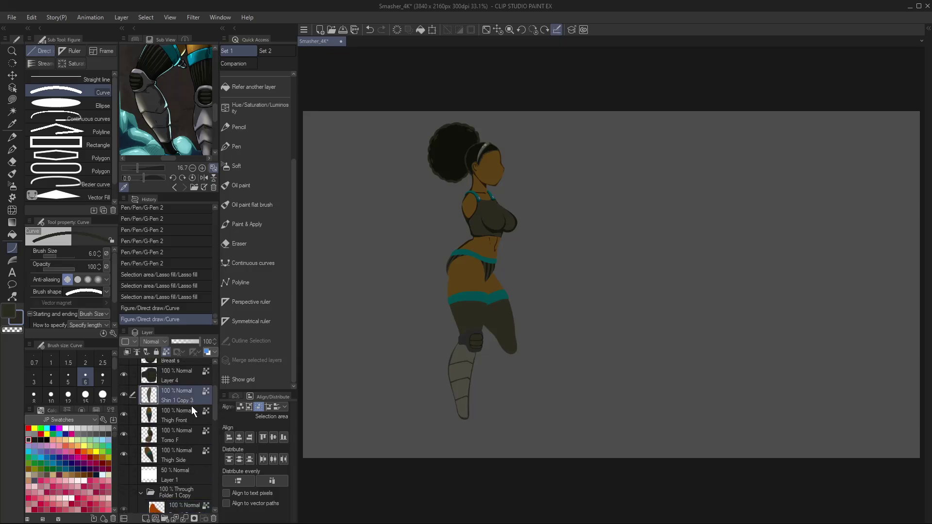
pyautogui.hotkey('ctrl', 'v')
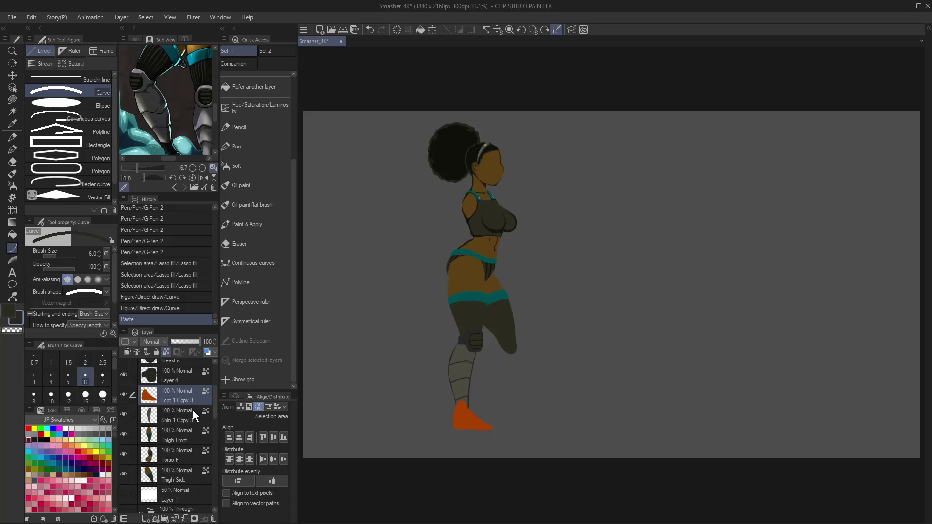
# - Hide the pasted foot layer and lasso-fill the lowest shin segment on Shin 1 Copy 3 with black sampled from the reference boot
pyautogui.scroll(-5, 217, 117)
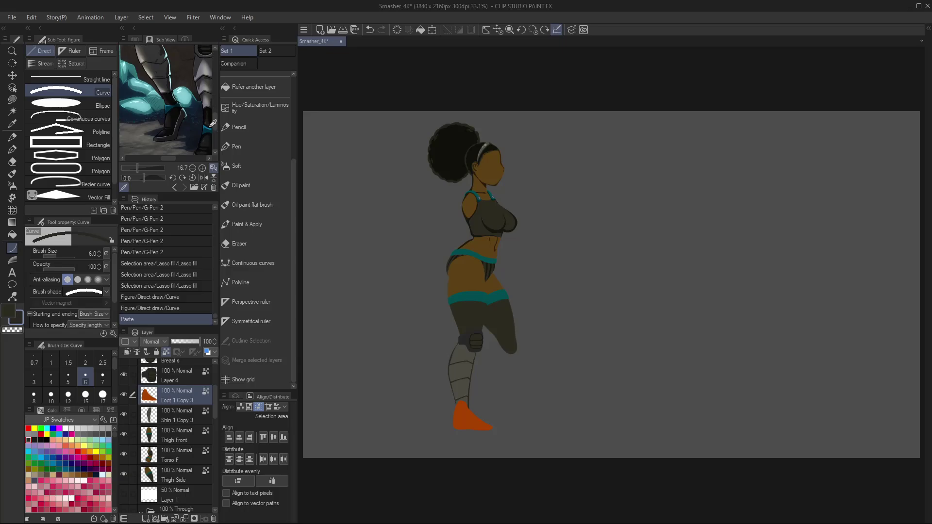
pyautogui.click(123, 395)
pyautogui.click(182, 420)
pyautogui.press('/')
pyautogui.moveTo(468, 403); pyautogui.dragTo(492, 389)
pyautogui.press('i')
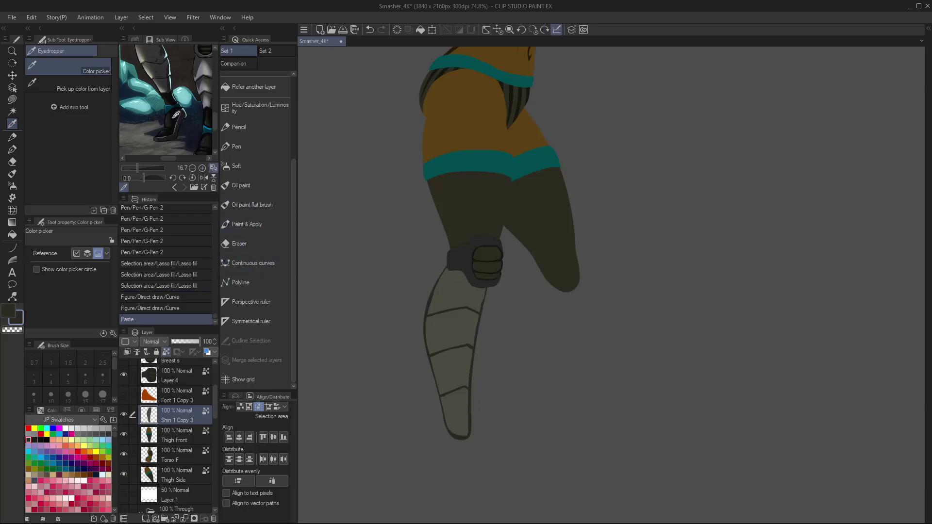
pyautogui.click(175, 113)
pyautogui.press('/')
pyautogui.scroll(2, 468, 434)
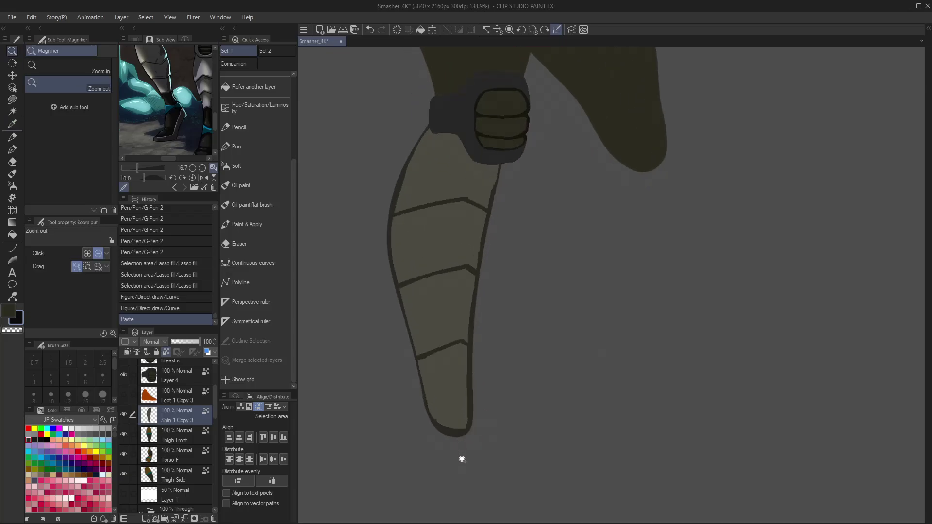
pyautogui.press('l')
pyautogui.moveTo(424, 356)
pyautogui.mouseDown()
pyautogui.moveTo(419, 449)
pyautogui.moveTo(500, 407)
pyautogui.moveTo(472, 346)
pyautogui.moveTo(430, 354)
pyautogui.moveTo(373, 390)
pyautogui.moveTo(472, 335)
pyautogui.mouseUp()
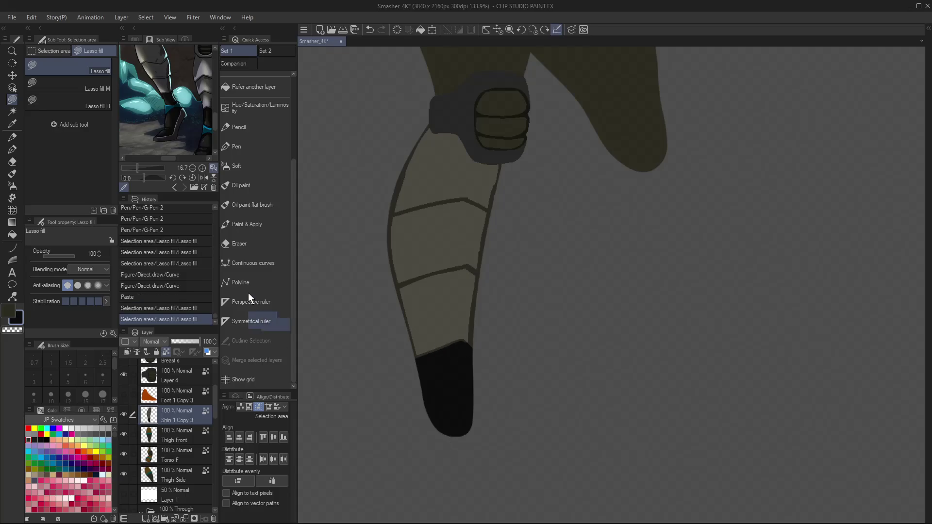
# - Add a large soft highlight and a small one near the upper front of the black ankle segment using Lasso fill H
pyautogui.click(92, 102)
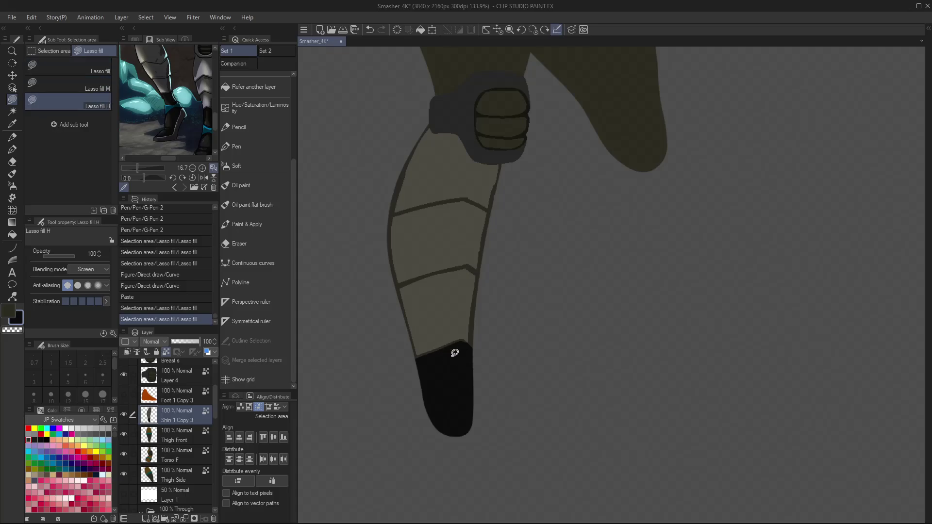
pyautogui.moveTo(472, 345)
pyautogui.mouseDown()
pyautogui.moveTo(444, 347)
pyautogui.moveTo(441, 381)
pyautogui.moveTo(462, 423)
pyautogui.moveTo(472, 345)
pyautogui.moveTo(475, 417)
pyautogui.moveTo(464, 420)
pyautogui.mouseUp()
pyautogui.hotkey('ctrl', 'z')
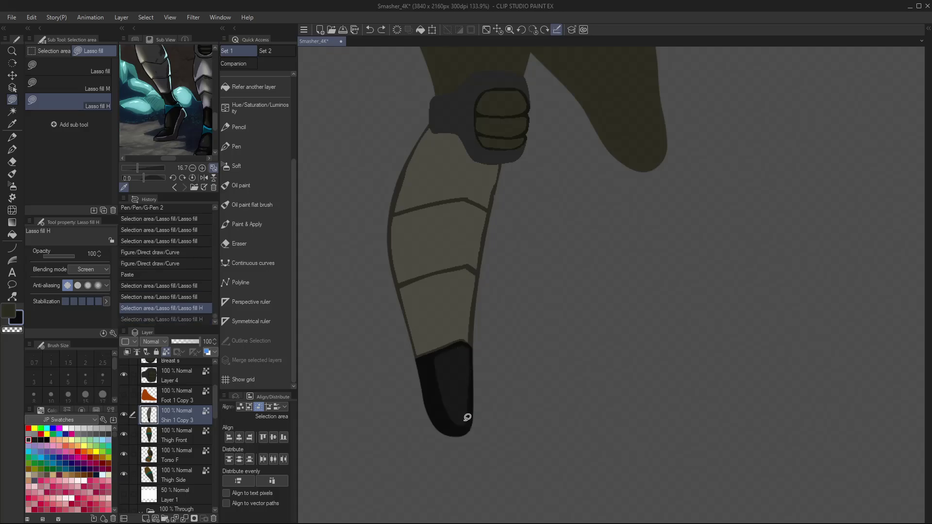
pyautogui.moveTo(469, 356)
pyautogui.mouseDown()
pyautogui.moveTo(468, 343)
pyautogui.moveTo(466, 401)
pyautogui.moveTo(472, 338)
pyautogui.mouseUp()
pyautogui.hotkey('ctrl', 'z')
pyautogui.hotkey('ctrl', 'z')
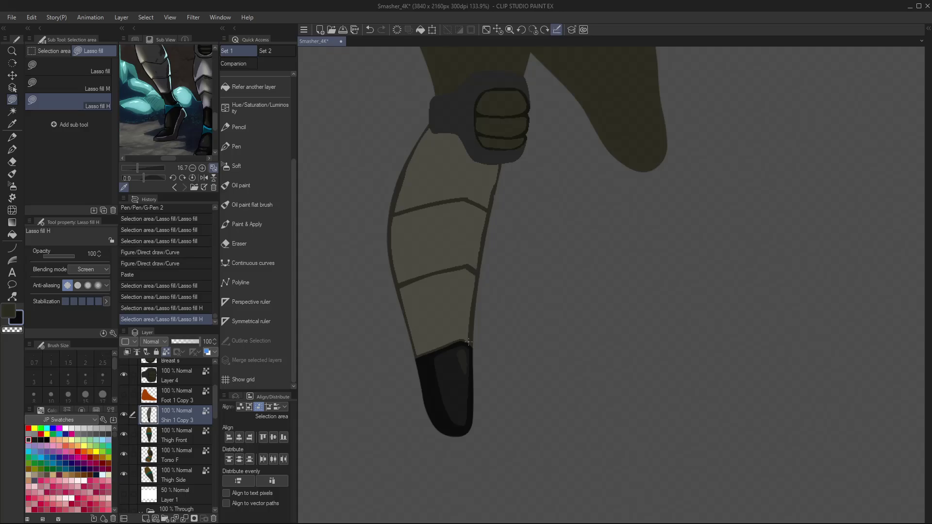
# - Create a new raster layer above the shin layer and sample the outfit's teal colour
pyautogui.hotkey('ctrl', 'shift', 'n')
pyautogui.moveTo(474, 214)
pyautogui.mouseDown()
pyautogui.moveTo(476, 430)
pyautogui.moveTo(468, 206)
pyautogui.mouseUp()
pyautogui.press('i')
pyautogui.click(488, 155)
pyautogui.moveTo(461, 320); pyautogui.dragTo(483, 340)
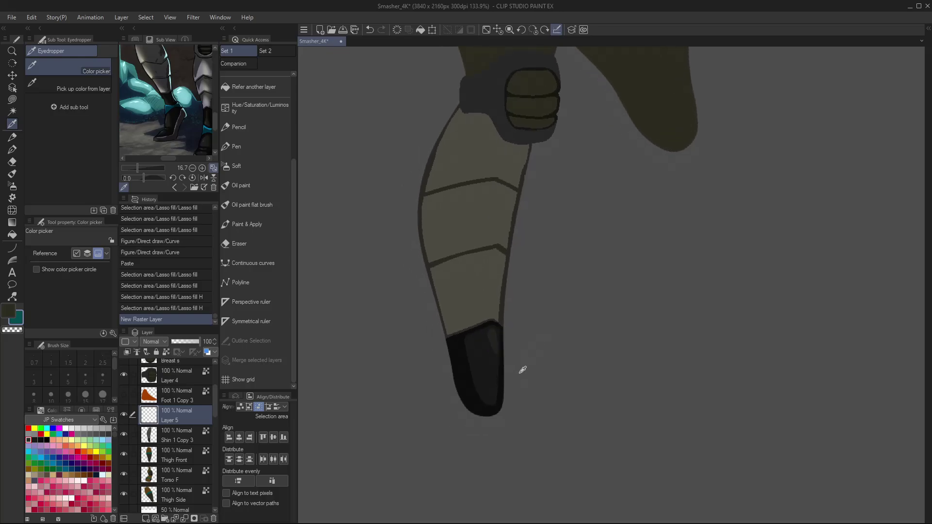
# - Lasso-fill a flared teal band across the ankle on the new layer and erase the shin's black tip below it
pyautogui.press('m')
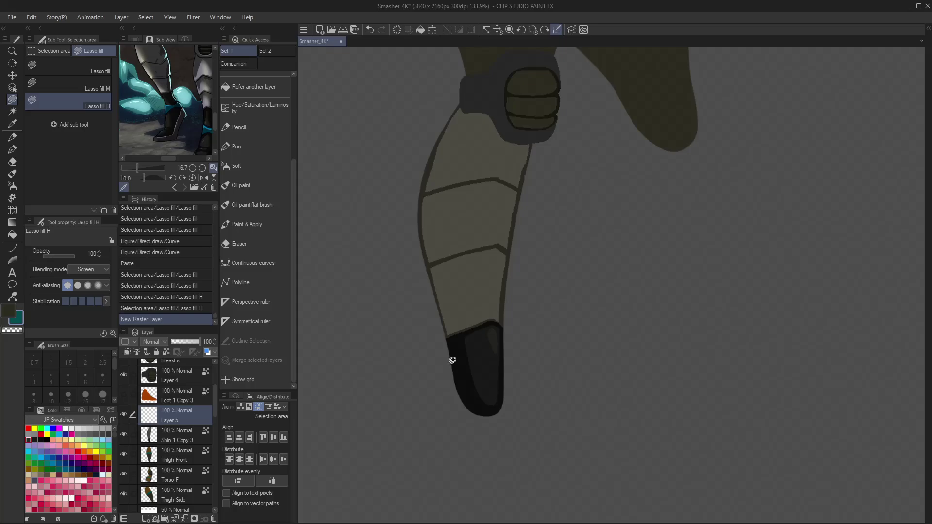
pyautogui.click(93, 65)
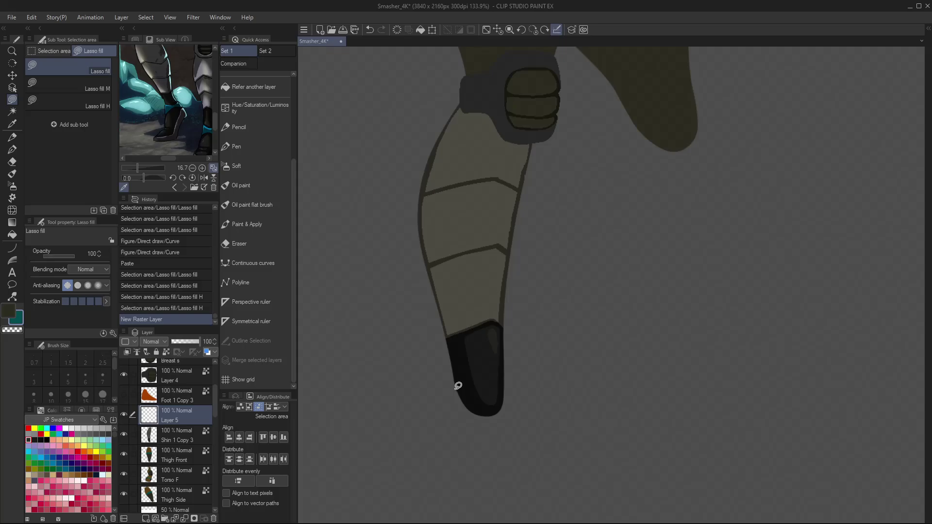
pyautogui.moveTo(459, 393)
pyautogui.mouseDown()
pyautogui.moveTo(471, 383)
pyautogui.moveTo(506, 386)
pyautogui.moveTo(507, 366)
pyautogui.moveTo(497, 354)
pyautogui.moveTo(459, 368)
pyautogui.mouseUp()
pyautogui.hotkey('ctrl', 'z')
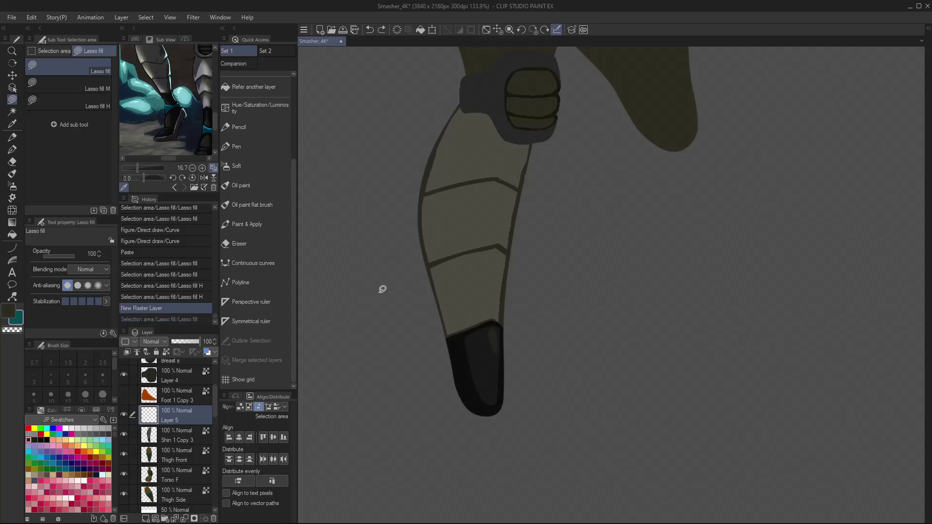
pyautogui.moveTo(169, 158); pyautogui.dragTo(173, 159)
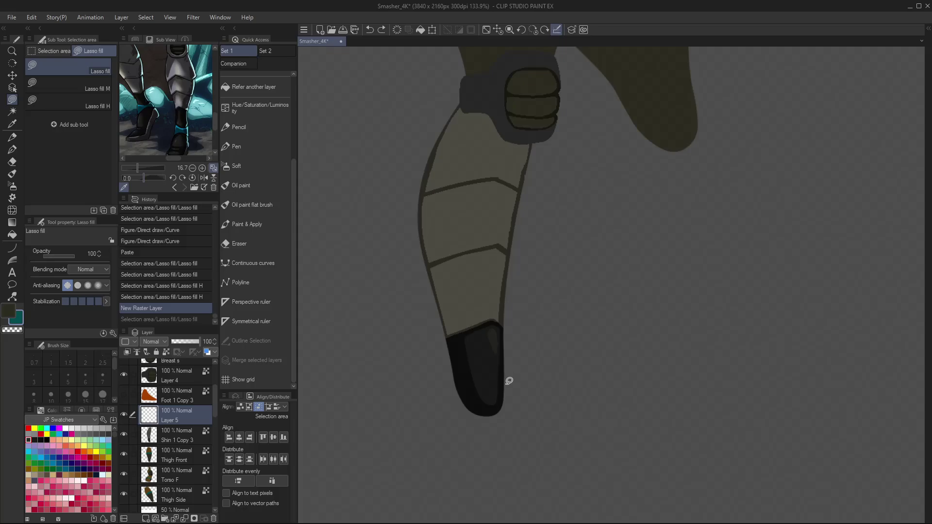
pyautogui.moveTo(506, 384)
pyautogui.mouseDown()
pyautogui.moveTo(456, 389)
pyautogui.moveTo(450, 371)
pyautogui.moveTo(503, 362)
pyautogui.moveTo(511, 384)
pyautogui.moveTo(507, 356)
pyautogui.moveTo(508, 381)
pyautogui.mouseUp()
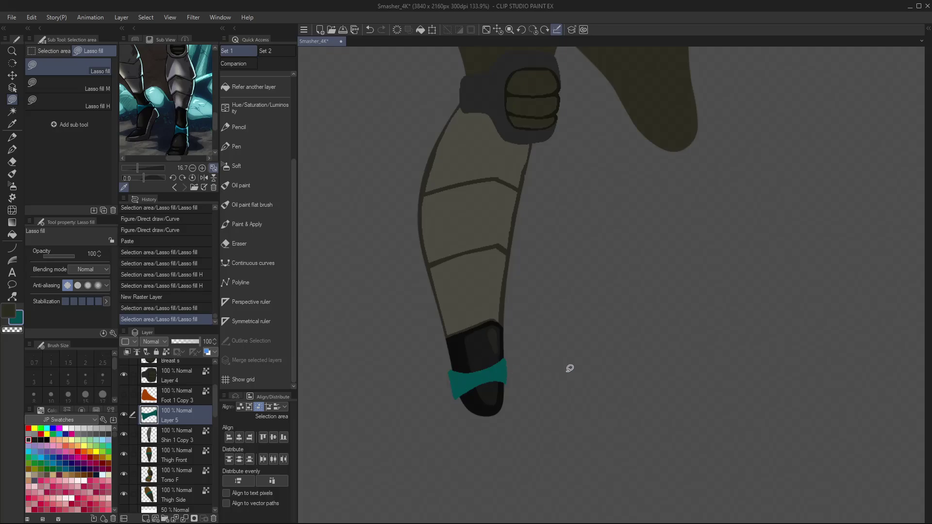
pyautogui.click(189, 435)
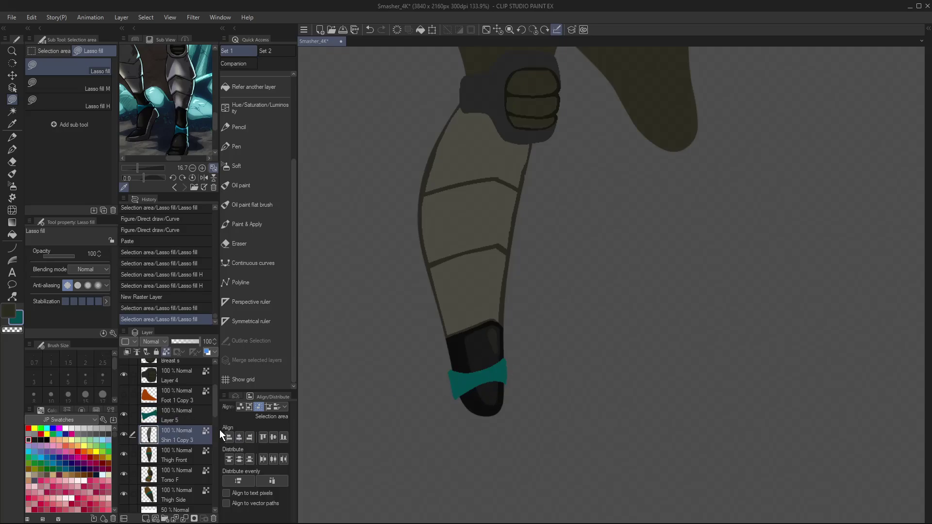
pyautogui.moveTo(506, 375)
pyautogui.mouseDown()
pyautogui.moveTo(529, 399)
pyautogui.moveTo(501, 391)
pyautogui.mouseUp()
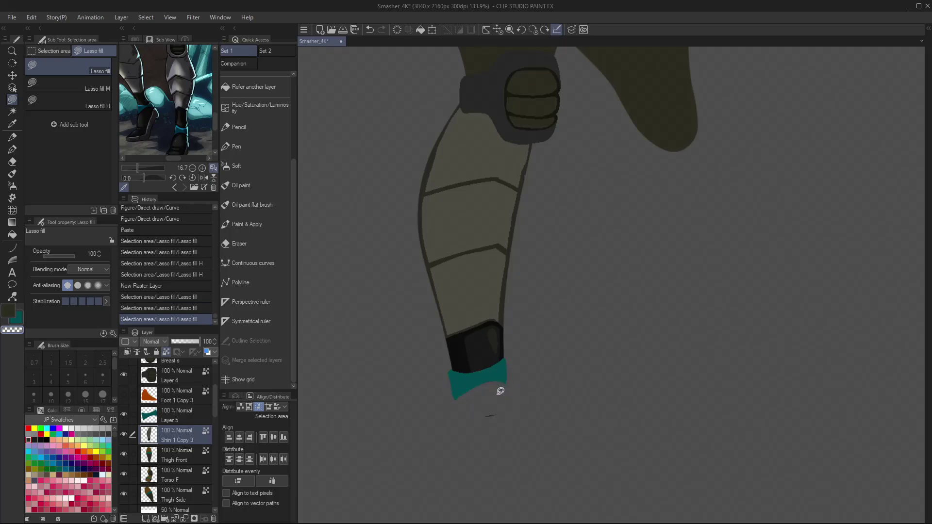
# - Lock transparent pixels on the ankle band's layer and shade the band's back and lower edges with Lasso fill M
pyautogui.click(194, 413)
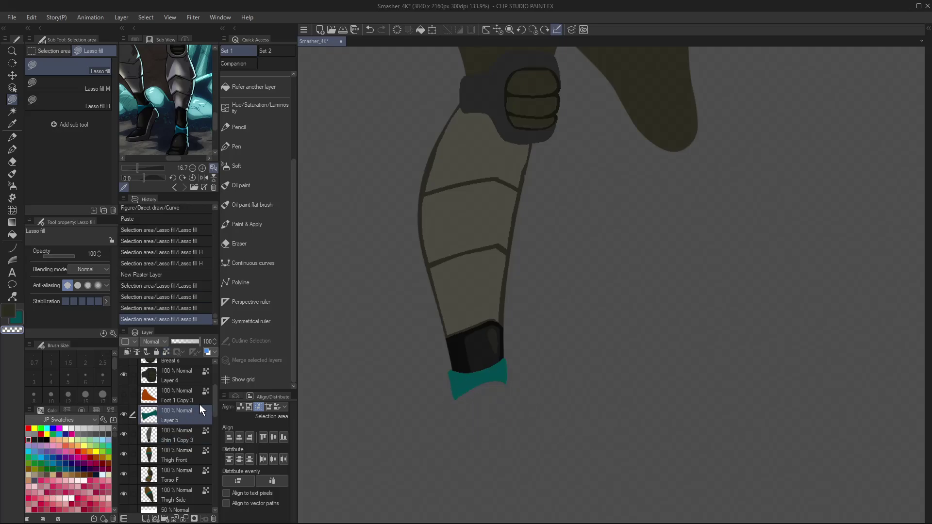
pyautogui.click(93, 85)
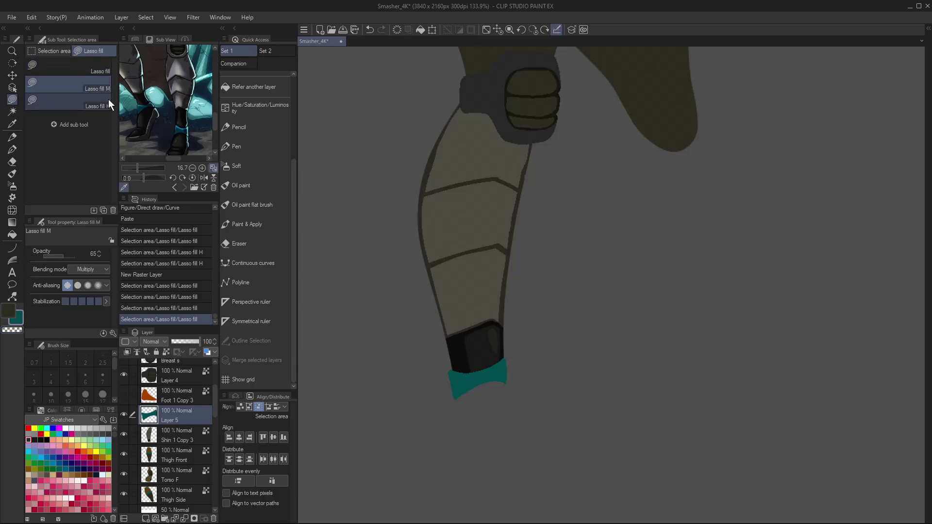
pyautogui.click(166, 352)
pyautogui.scroll(3, 465, 395)
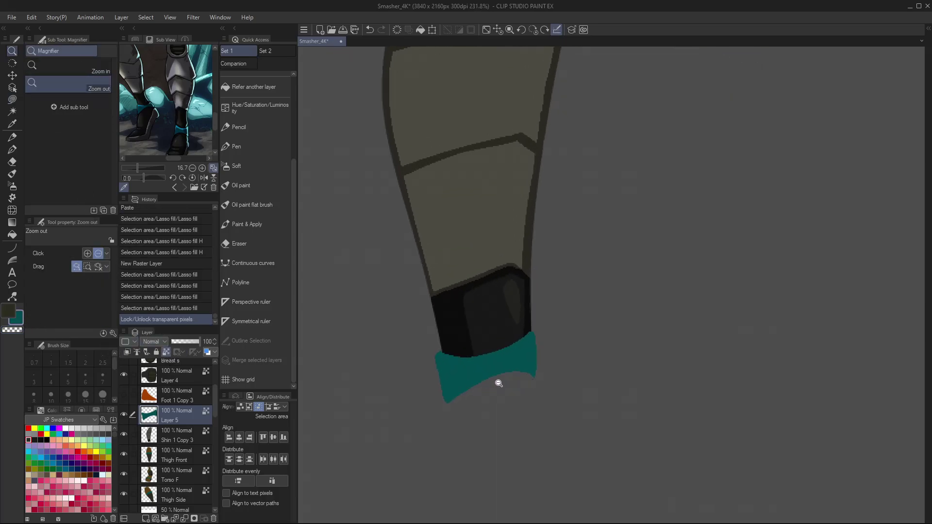
pyautogui.moveTo(450, 353)
pyautogui.mouseDown()
pyautogui.moveTo(452, 390)
pyautogui.moveTo(517, 366)
pyautogui.moveTo(534, 369)
pyautogui.moveTo(538, 382)
pyautogui.moveTo(445, 414)
pyautogui.moveTo(426, 373)
pyautogui.moveTo(439, 352)
pyautogui.mouseUp()
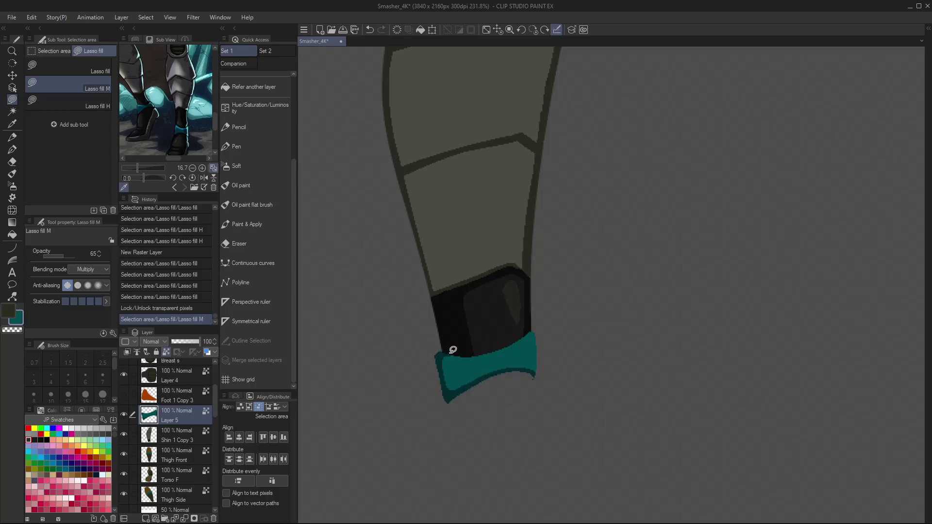
# - Add a bright highlight at the ankle band's upper front corner with Lasso fill H and trim its lower front corner
pyautogui.click(98, 100)
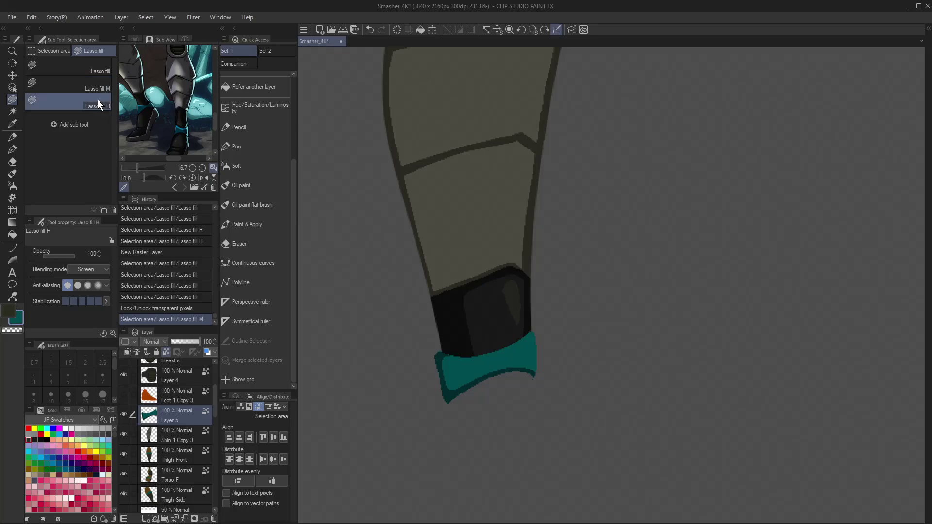
pyautogui.moveTo(494, 356)
pyautogui.mouseDown()
pyautogui.moveTo(533, 336)
pyautogui.moveTo(505, 358)
pyautogui.moveTo(530, 334)
pyautogui.moveTo(533, 355)
pyautogui.moveTo(505, 351)
pyautogui.moveTo(534, 335)
pyautogui.mouseUp()
pyautogui.hotkey('ctrl', 'z')
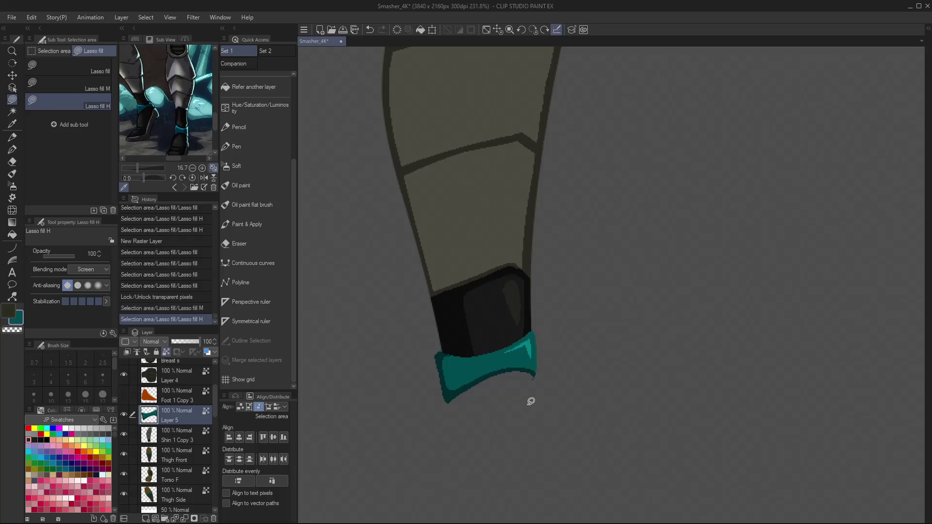
pyautogui.press('c')
pyautogui.moveTo(543, 381); pyautogui.dragTo(534, 375)
pyautogui.click(92, 66)
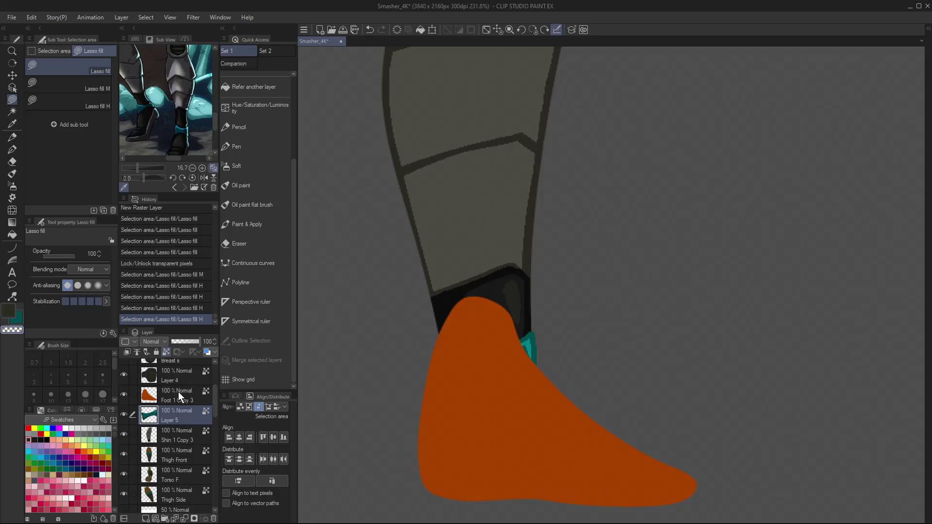
# - Place the Foot 1 Copy 3 layer directly beneath the shin layer and shift the foot slightly down and forward under the ankle band
pyautogui.moveTo(179, 391); pyautogui.dragTo(191, 455)
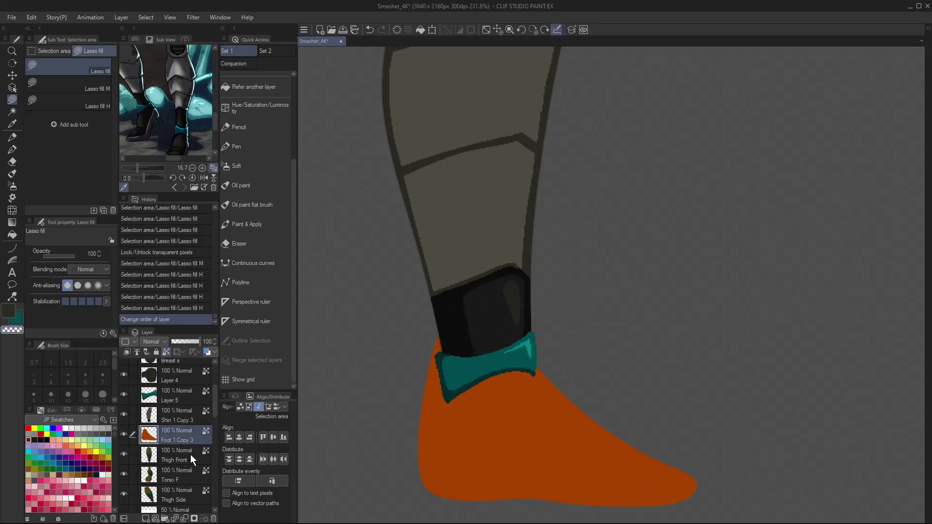
pyautogui.hotkey('ctrl', '0')
pyautogui.press('/')
pyautogui.scroll(3, 495, 414)
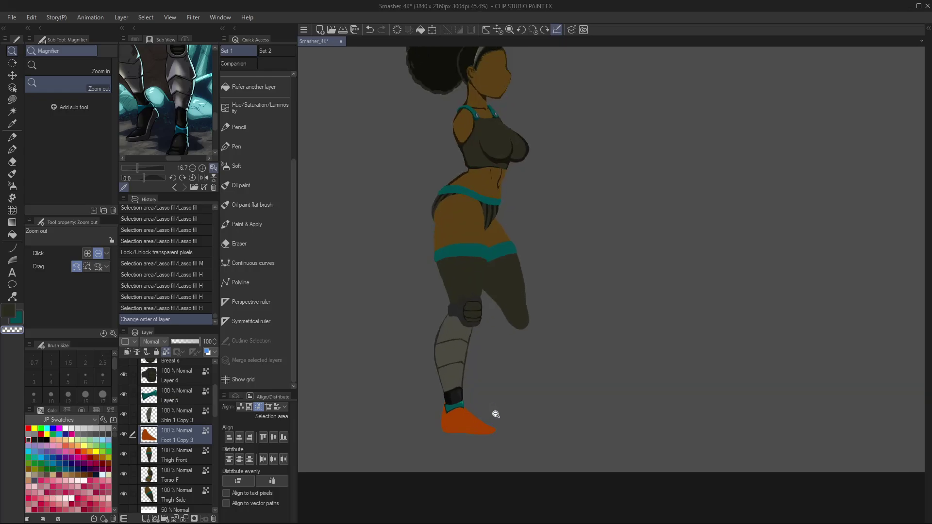
pyautogui.press('v')
pyautogui.moveTo(464, 433); pyautogui.dragTo(467, 441)
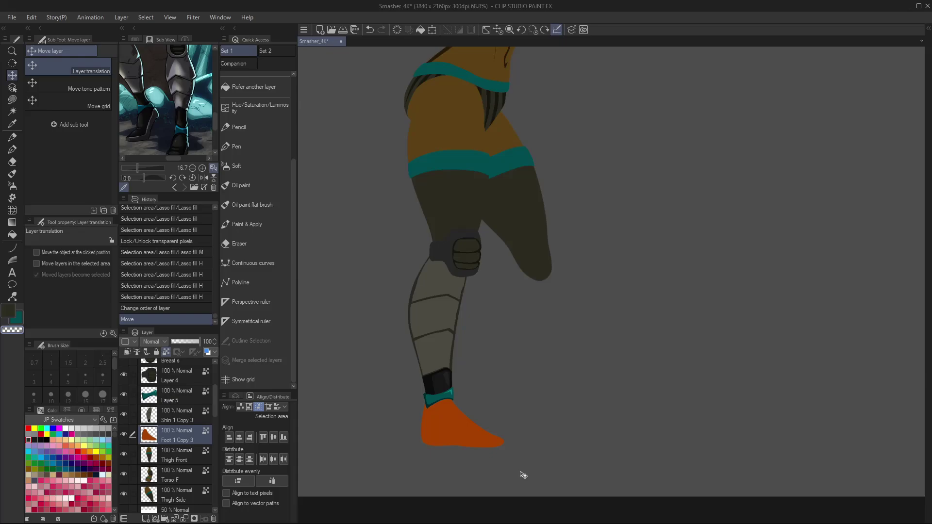
pyautogui.hotkey('ctrl', 't')
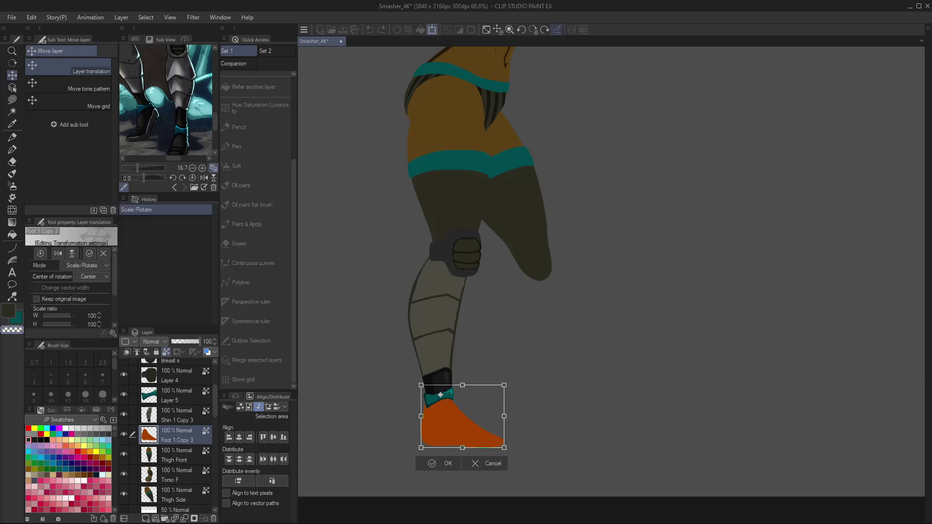
pyautogui.moveTo(441, 395); pyautogui.dragTo(440, 393)
pyautogui.moveTo(545, 402); pyautogui.dragTo(517, 441)
pyautogui.moveTo(447, 454); pyautogui.dragTo(451, 458)
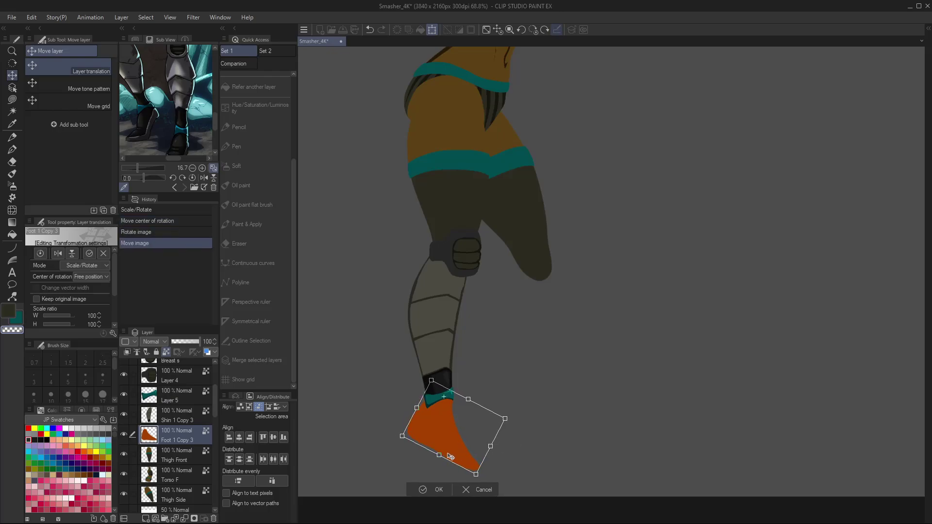
pyautogui.click(486, 490)
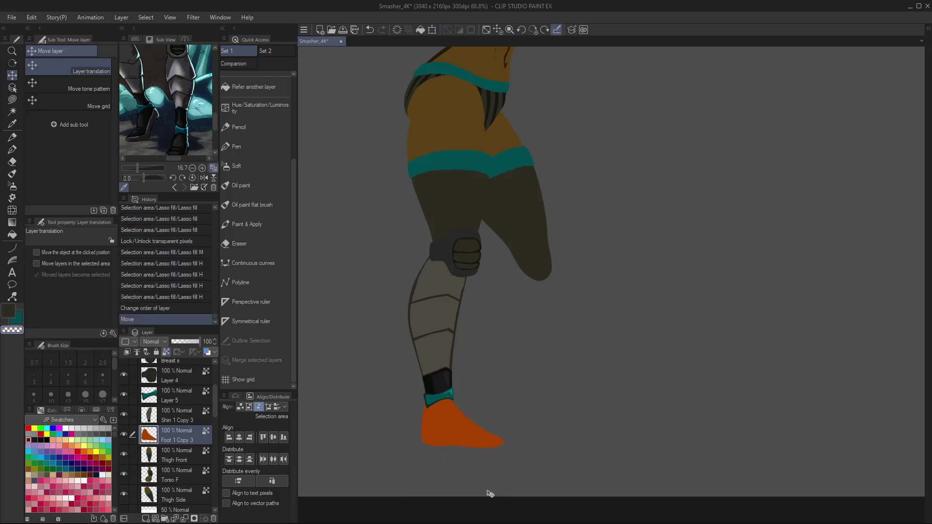
# - Narrow the foot slightly from both the heel side and the toe side so it fits beneath the ankle band
pyautogui.hotkey('ctrl', 'alt', 'space')
pyautogui.moveTo(453, 443); pyautogui.dragTo(488, 427)
pyautogui.hotkey('ctrl', 't')
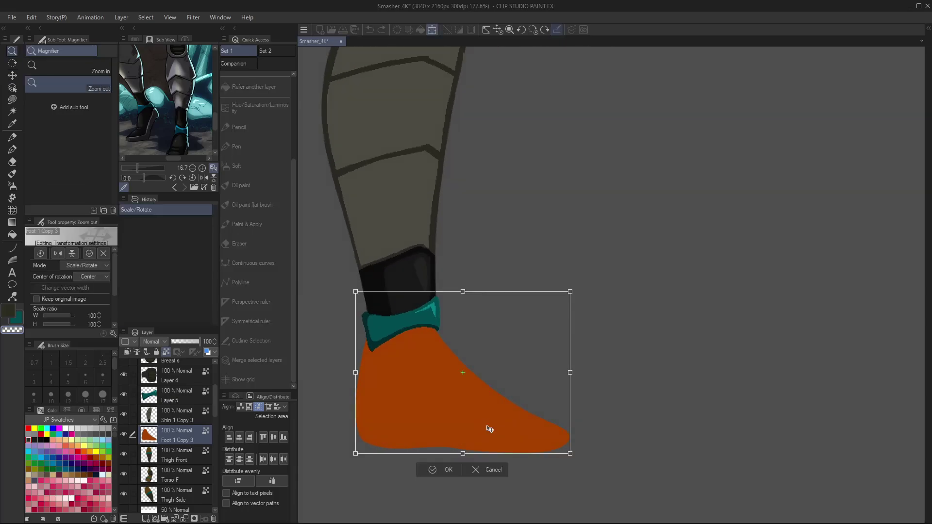
pyautogui.moveTo(358, 373); pyautogui.dragTo(362, 372)
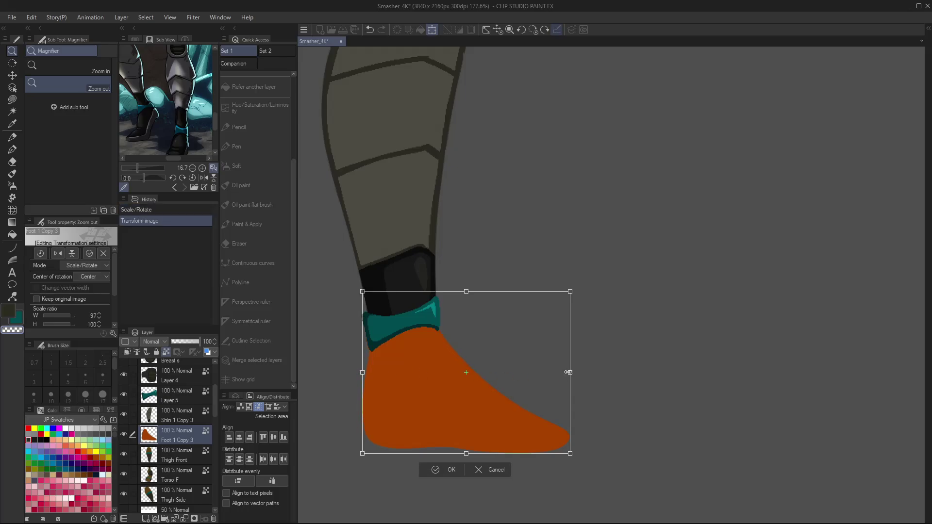
pyautogui.moveTo(570, 373); pyautogui.dragTo(566, 372)
pyautogui.click(442, 469)
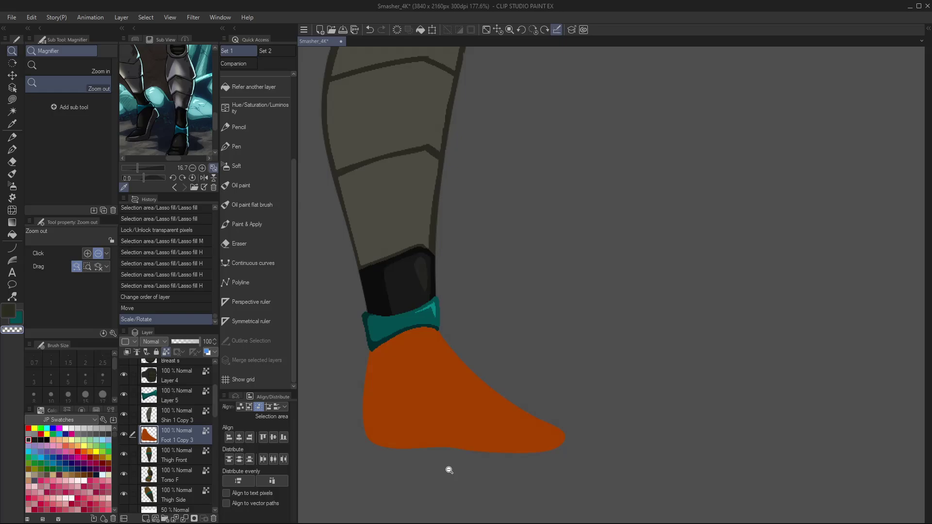
# - Fill the foot with the black sampled from the lower shin just above the ankle band
pyautogui.press('i')
pyautogui.click(386, 289)
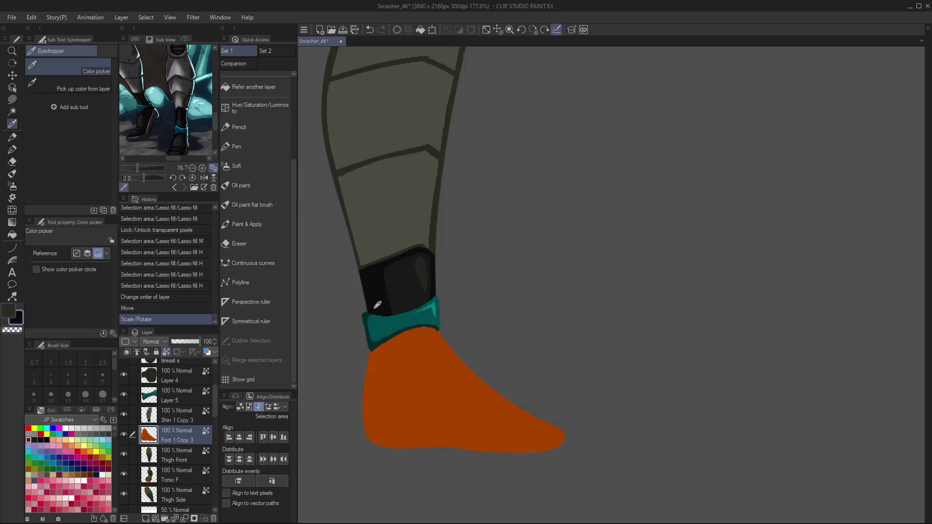
pyautogui.hotkey('alt', 'BackSpace')
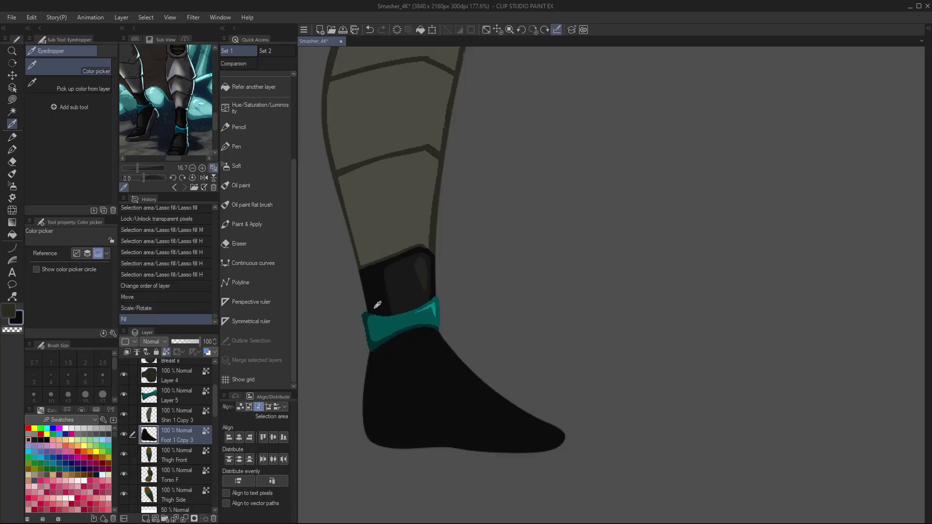
# - Add a lighter highlight along the top of the foot from the ankle band towards the toes with Lasso fill H
pyautogui.press('m')
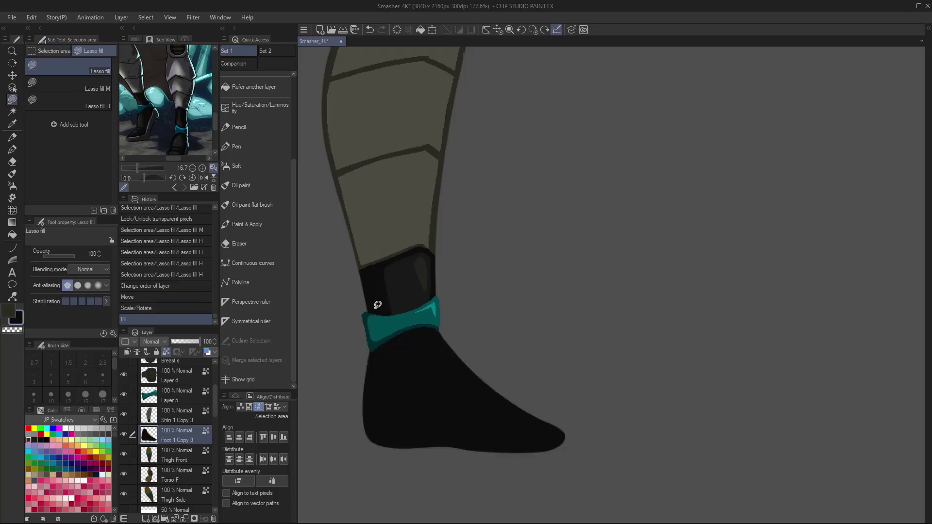
pyautogui.click(100, 85)
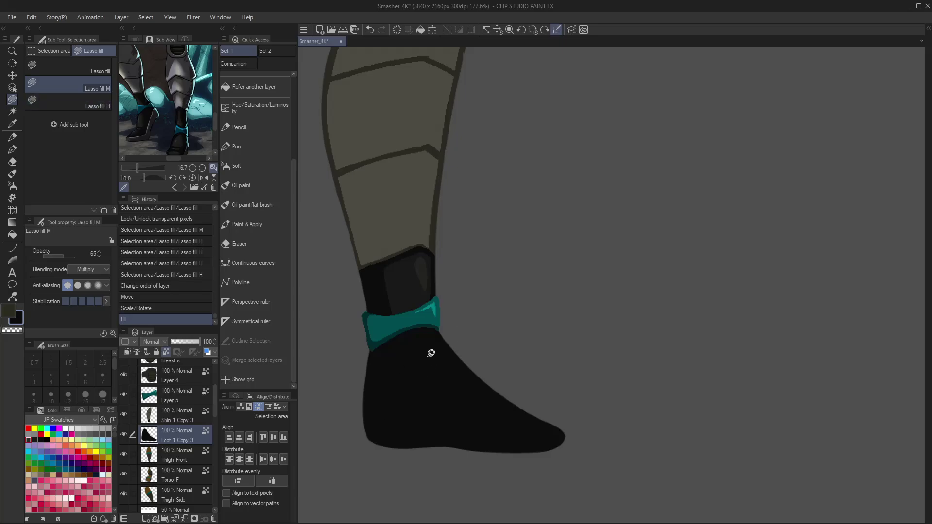
pyautogui.click(100, 100)
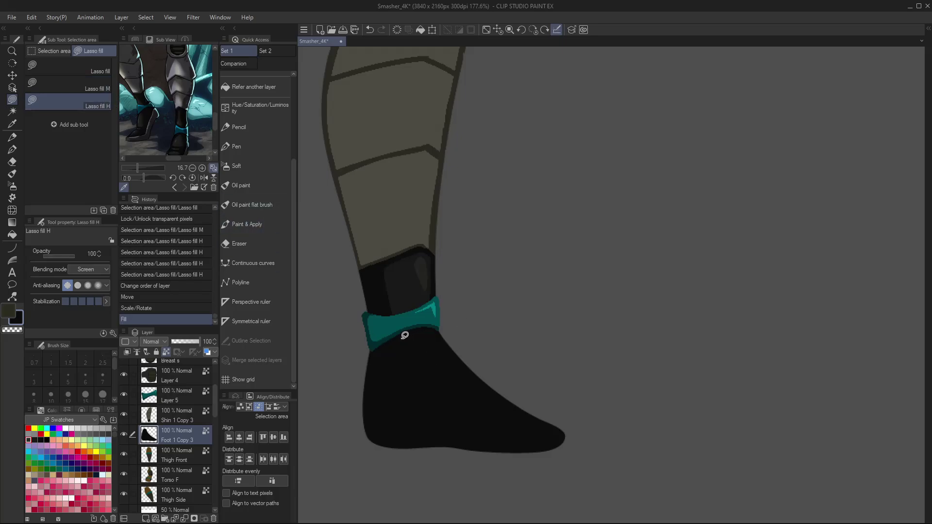
pyautogui.moveTo(398, 344)
pyautogui.mouseDown()
pyautogui.moveTo(405, 318)
pyautogui.moveTo(426, 317)
pyautogui.moveTo(488, 386)
pyautogui.moveTo(462, 402)
pyautogui.moveTo(515, 407)
pyautogui.moveTo(541, 423)
pyautogui.moveTo(465, 422)
pyautogui.moveTo(399, 347)
pyautogui.mouseUp()
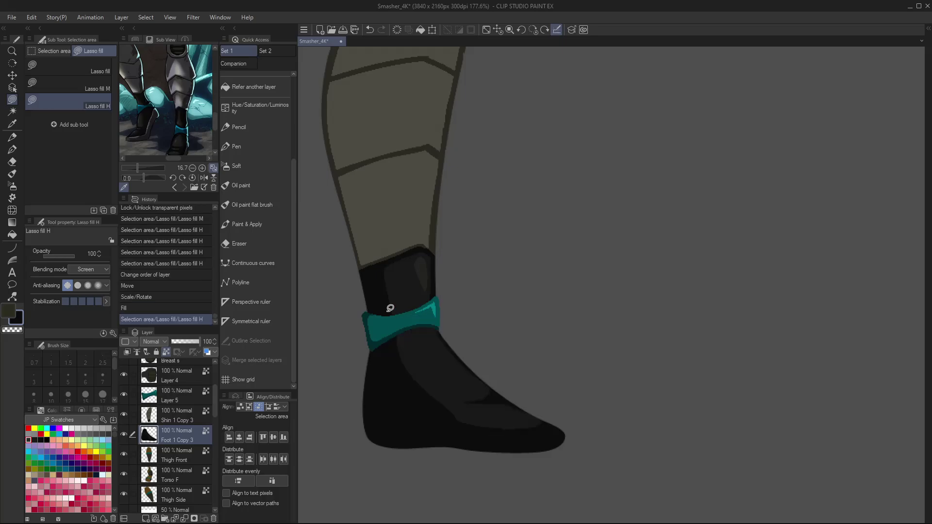
# - On a new layer above the foot, lasso-fill a sole along its underside from heel to toe in the shin armour's grey
pyautogui.hotkey('ctrl', 'shift', 'n')
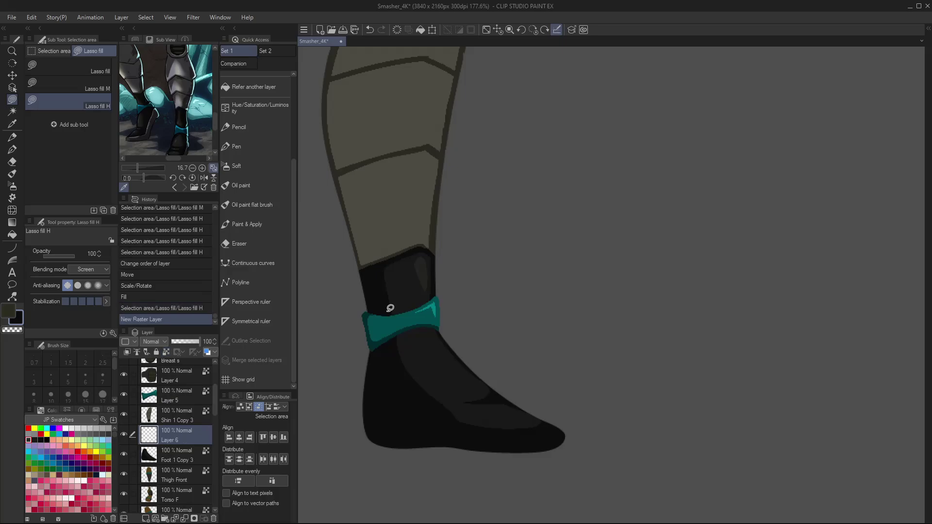
pyautogui.press('i')
pyautogui.click(379, 215)
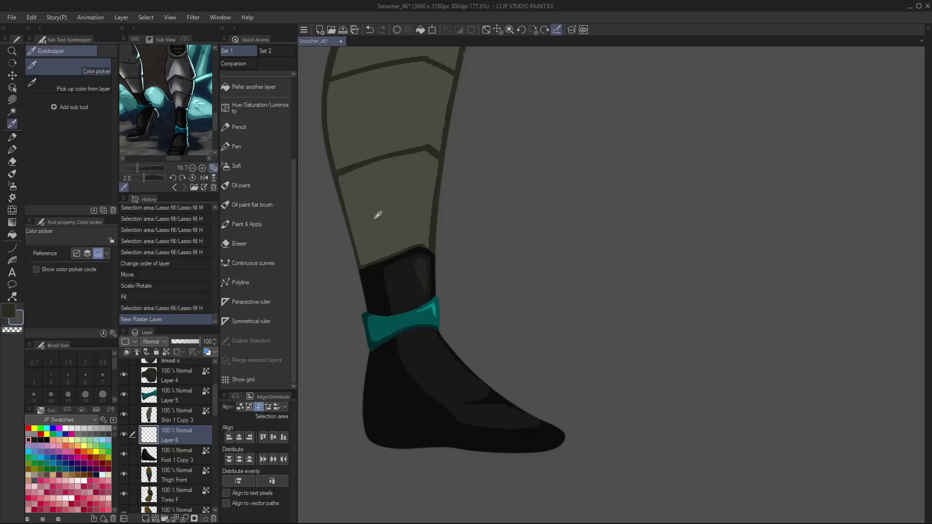
pyautogui.press('m')
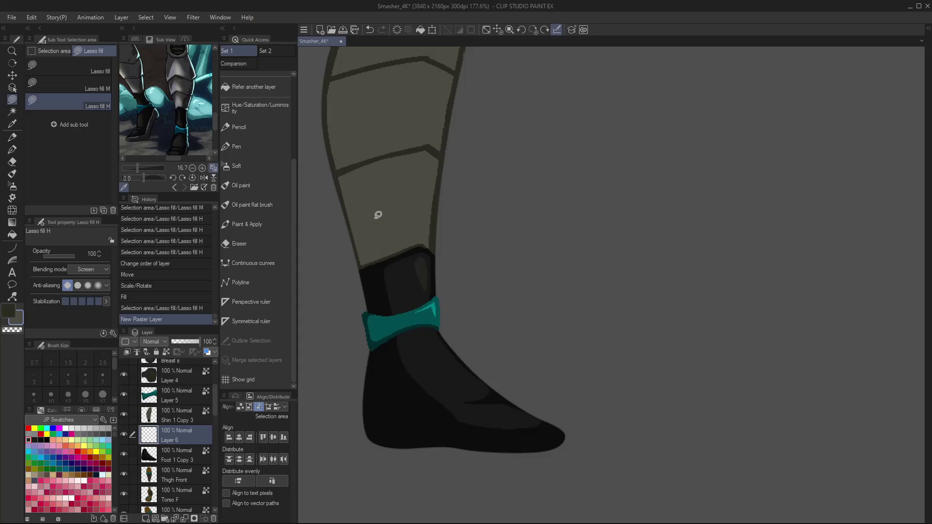
pyautogui.scroll(-2, 378, 215)
pyautogui.hscroll(-2, 379, 215)
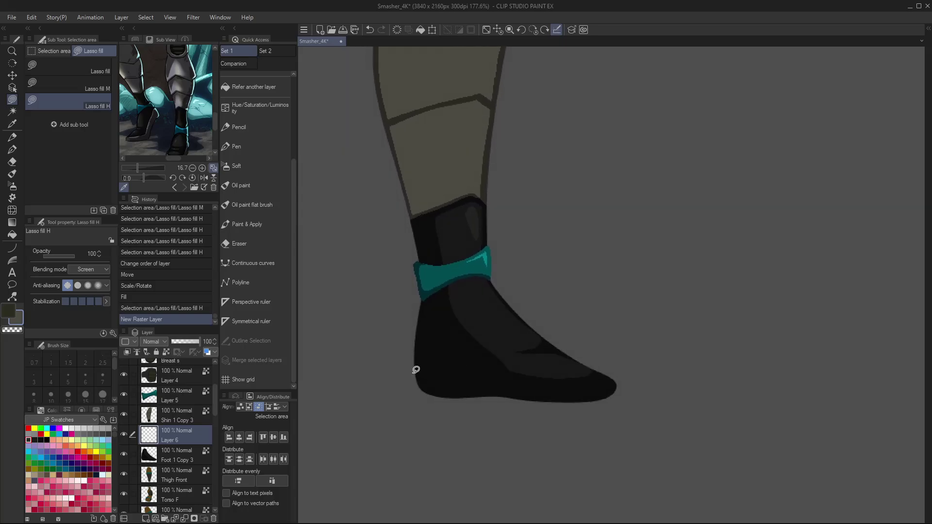
pyautogui.moveTo(416, 369)
pyautogui.mouseDown()
pyautogui.moveTo(569, 388)
pyautogui.moveTo(619, 383)
pyautogui.moveTo(611, 400)
pyautogui.moveTo(538, 407)
pyautogui.moveTo(422, 407)
pyautogui.moveTo(413, 372)
pyautogui.mouseUp()
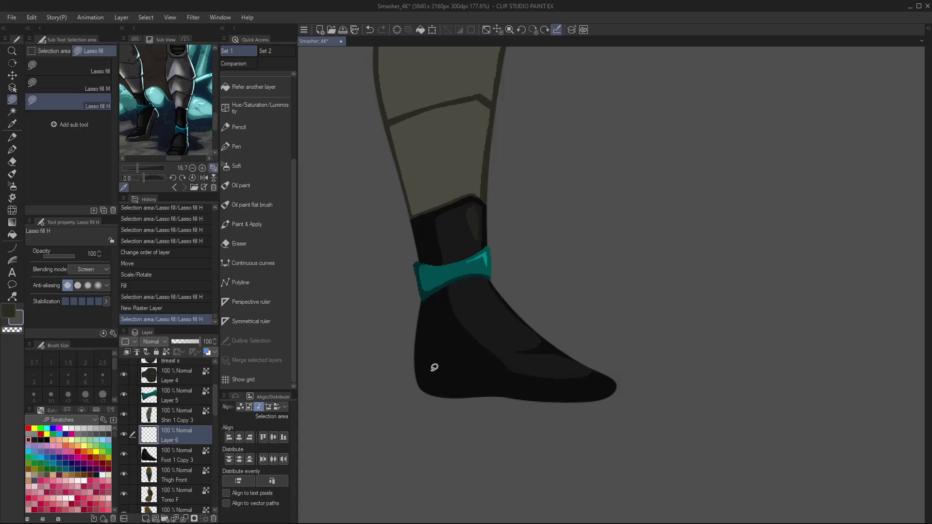
pyautogui.click(100, 71)
pyautogui.keyDown('ctrl'); pyautogui.click(155, 440); pyautogui.keyUp('ctrl')
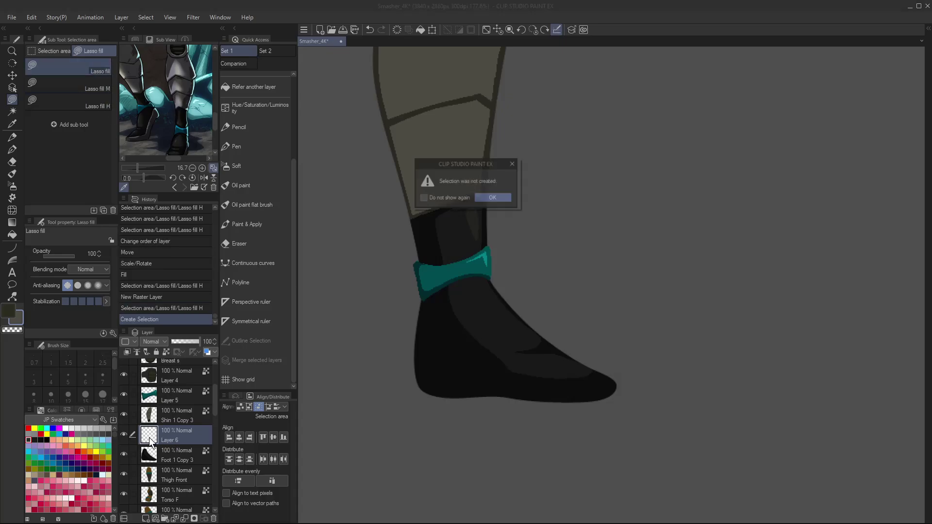
pyautogui.click(488, 200)
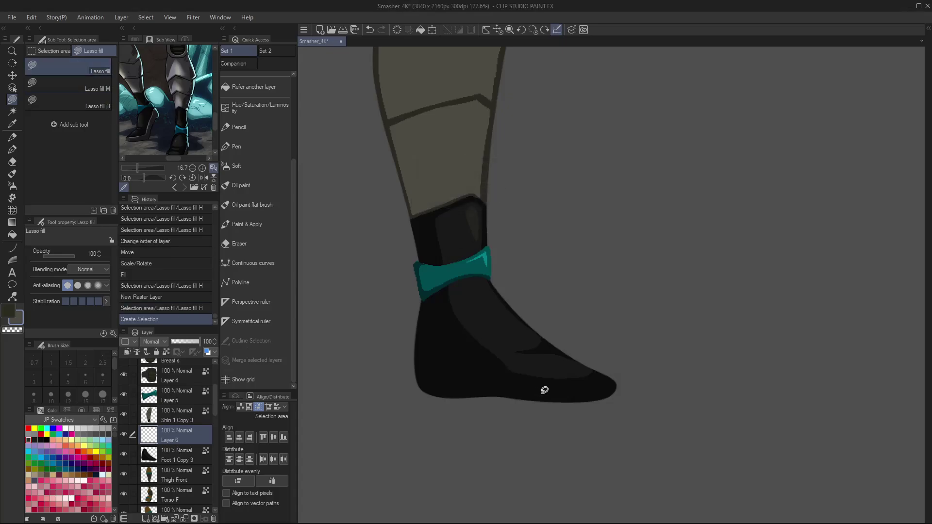
pyautogui.moveTo(419, 363)
pyautogui.mouseDown()
pyautogui.moveTo(483, 378)
pyautogui.moveTo(620, 380)
pyautogui.moveTo(592, 403)
pyautogui.moveTo(454, 407)
pyautogui.moveTo(427, 402)
pyautogui.moveTo(413, 367)
pyautogui.mouseUp()
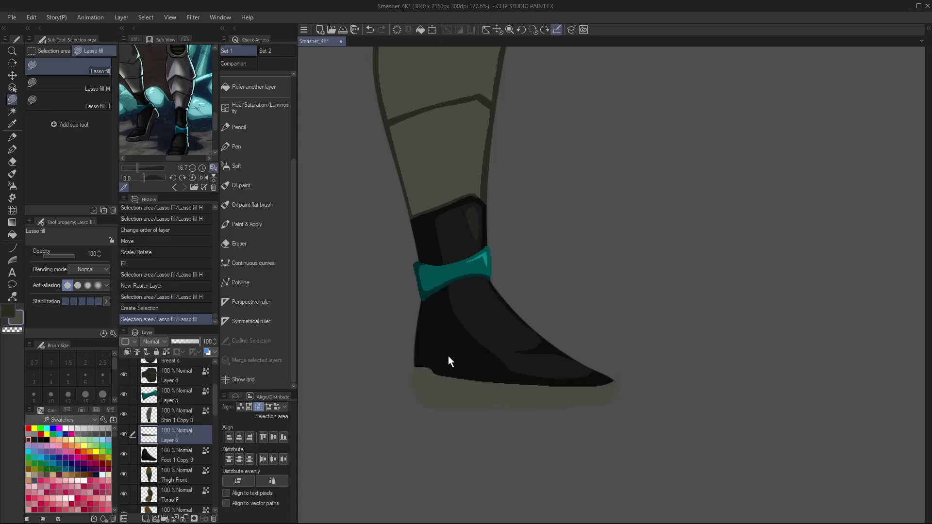
# - Lock the sole layer's transparent pixels, outline the sole in the shin's dark edge colour, and add a Lasso fill H highlight near the toe
pyautogui.press('i')
pyautogui.click(487, 188)
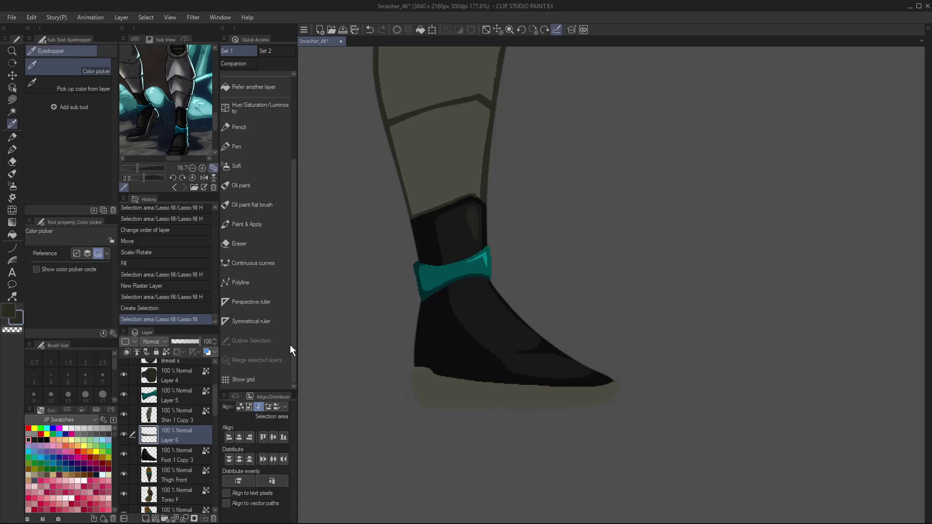
pyautogui.click(165, 352)
pyautogui.press('m')
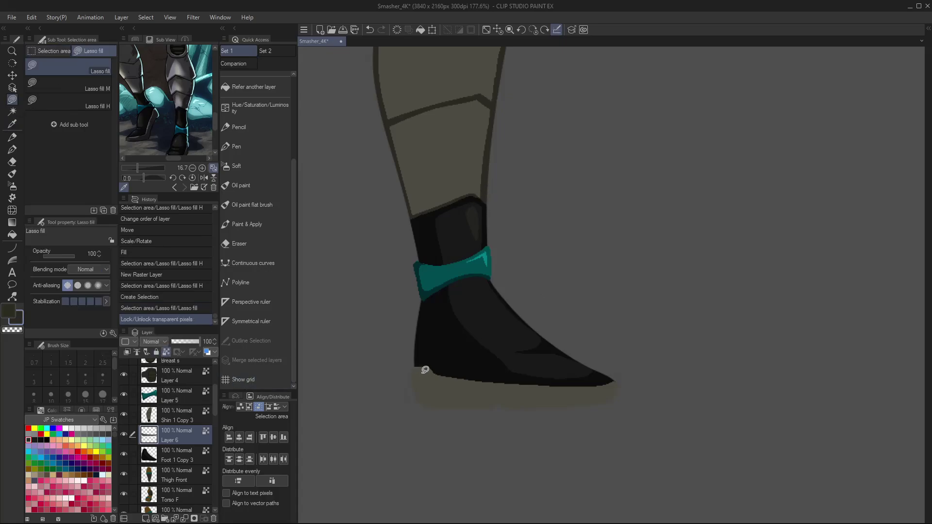
pyautogui.moveTo(430, 367)
pyautogui.mouseDown()
pyautogui.moveTo(424, 397)
pyautogui.moveTo(471, 406)
pyautogui.moveTo(450, 418)
pyautogui.moveTo(398, 375)
pyautogui.moveTo(494, 405)
pyautogui.moveTo(615, 396)
pyautogui.moveTo(581, 413)
pyautogui.moveTo(498, 414)
pyautogui.moveTo(475, 406)
pyautogui.mouseUp()
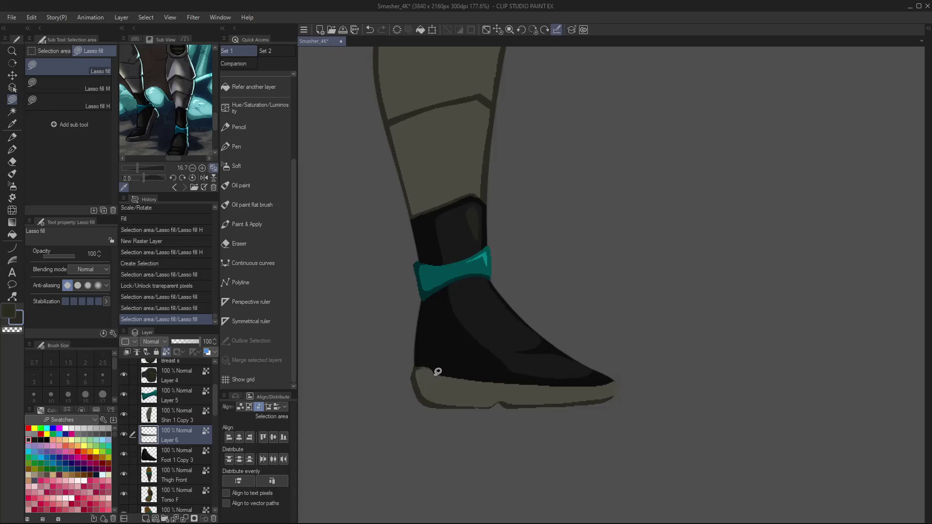
pyautogui.moveTo(433, 373)
pyautogui.mouseDown()
pyautogui.moveTo(565, 383)
pyautogui.moveTo(500, 378)
pyautogui.mouseUp()
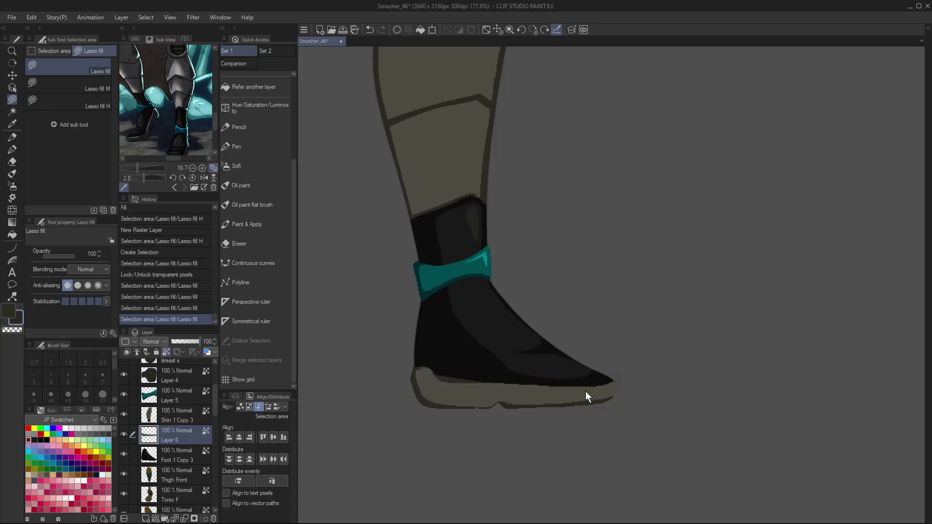
pyautogui.hotkey('ctrl', 'z')
pyautogui.moveTo(441, 378)
pyautogui.mouseDown()
pyautogui.moveTo(602, 385)
pyautogui.moveTo(544, 379)
pyautogui.moveTo(504, 408)
pyautogui.moveTo(517, 407)
pyautogui.moveTo(423, 368)
pyautogui.mouseUp()
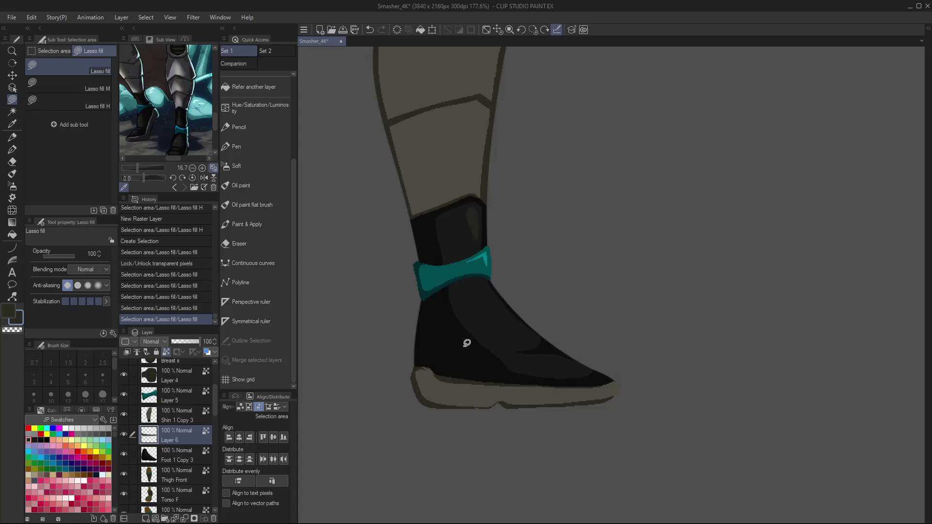
pyautogui.moveTo(616, 392); pyautogui.dragTo(620, 389)
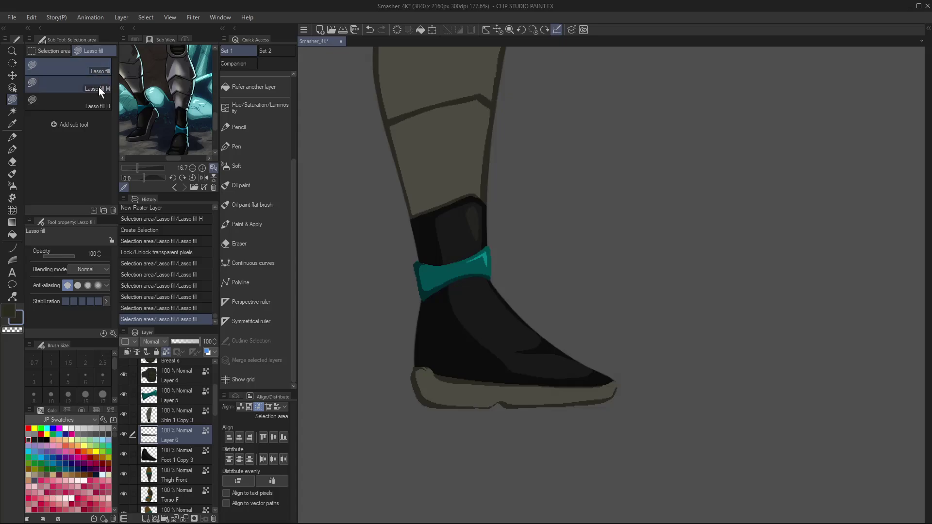
pyautogui.click(105, 100)
pyautogui.moveTo(588, 390); pyautogui.dragTo(563, 401)
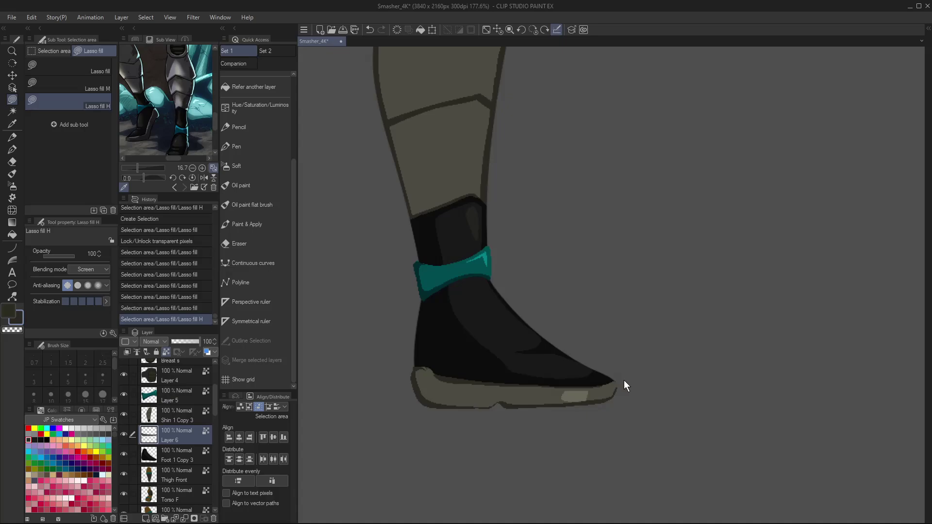
# - Merge the sole into the foot layer below and rename the merged layer Foot 1
pyautogui.hotkey('ctrl', '0')
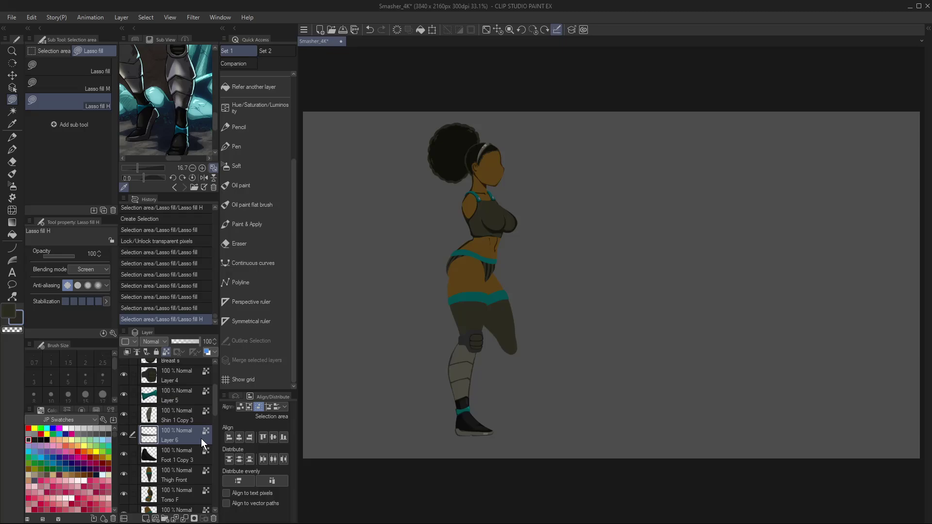
pyautogui.hotkey('ctrl', 'e')
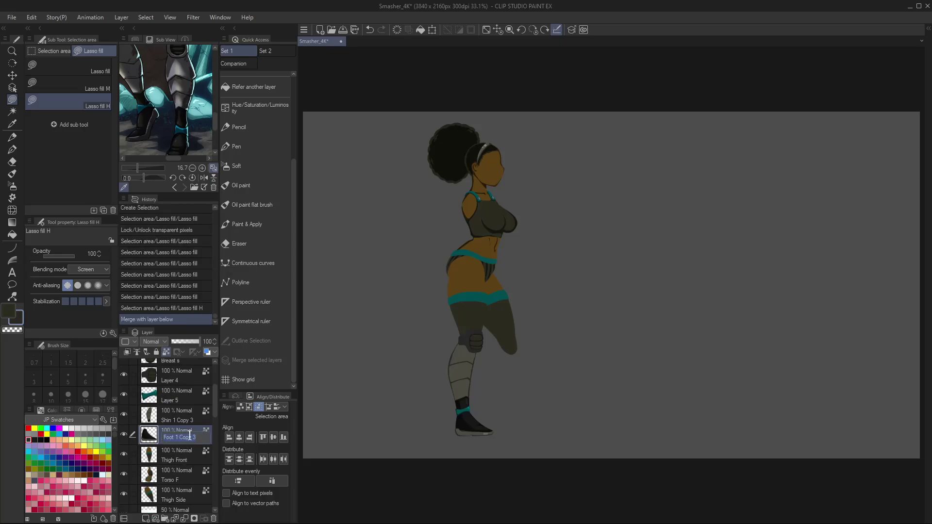
pyautogui.write('Foot 1')
pyautogui.press('Return')
pyautogui.hotkey('ctrl', 'alt', 'space')
pyautogui.moveTo(461, 425); pyautogui.dragTo(533, 413)
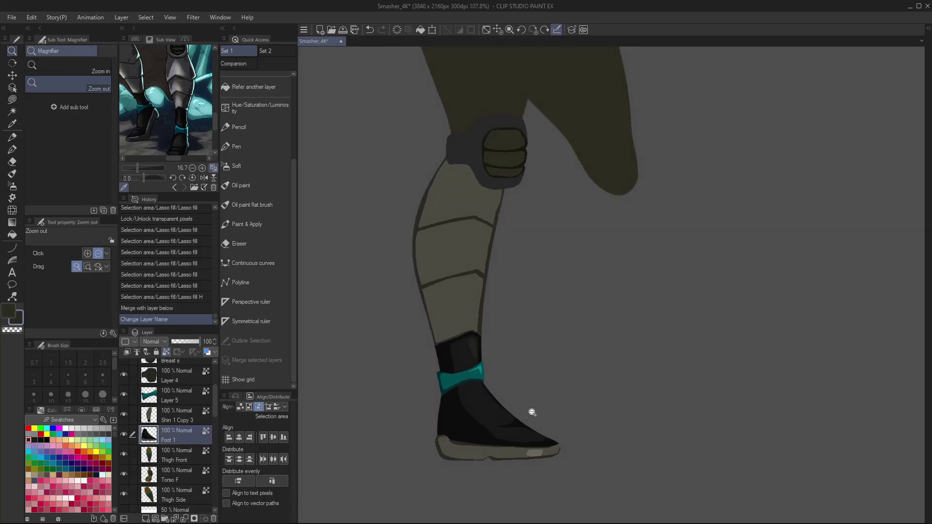
pyautogui.hotkey('ctrl', 't')
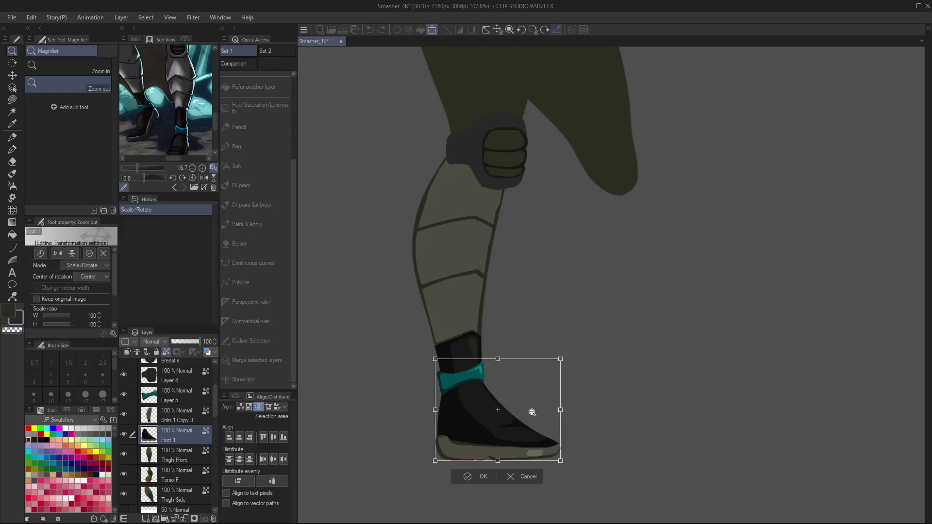
pyautogui.moveTo(571, 467); pyautogui.dragTo(517, 505)
pyautogui.press('Escape')
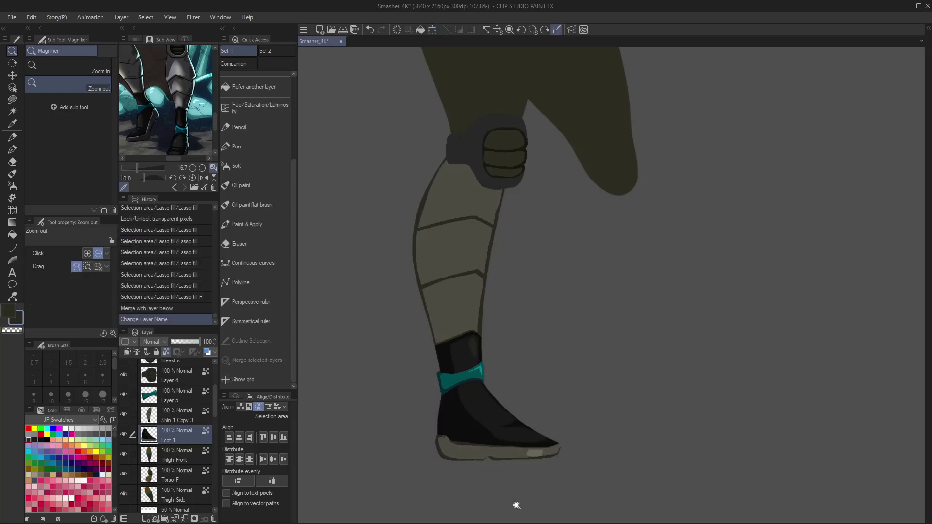
# - Copy the Palm 1 Copy, Forearm 1 Copy and U Arm 1 Copy layers and paste them above the Torso F layer
pyautogui.hotkey('ctrl', '0')
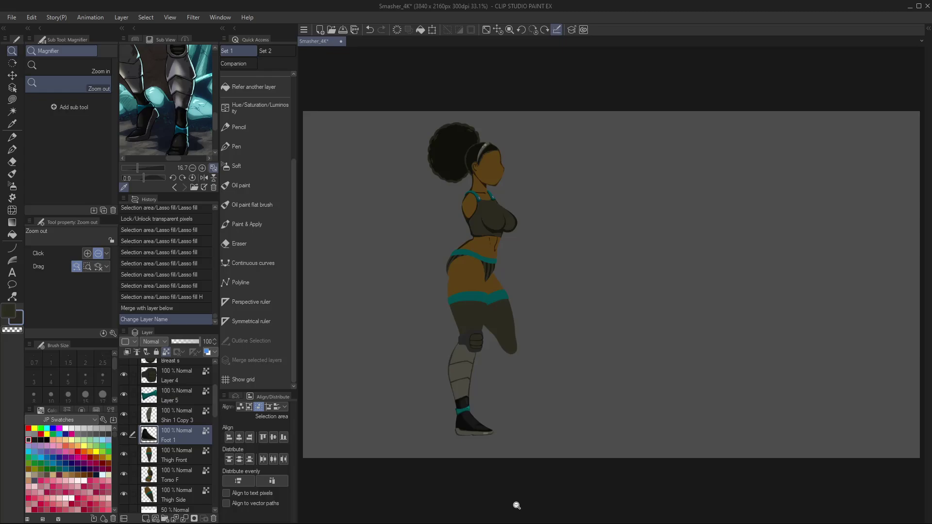
pyautogui.moveTo(215, 385); pyautogui.dragTo(220, 438)
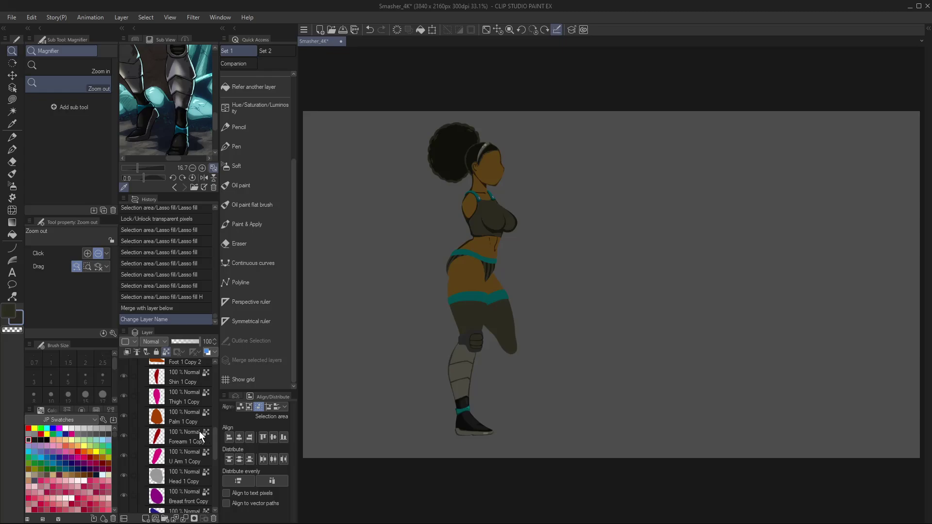
pyautogui.click(180, 412)
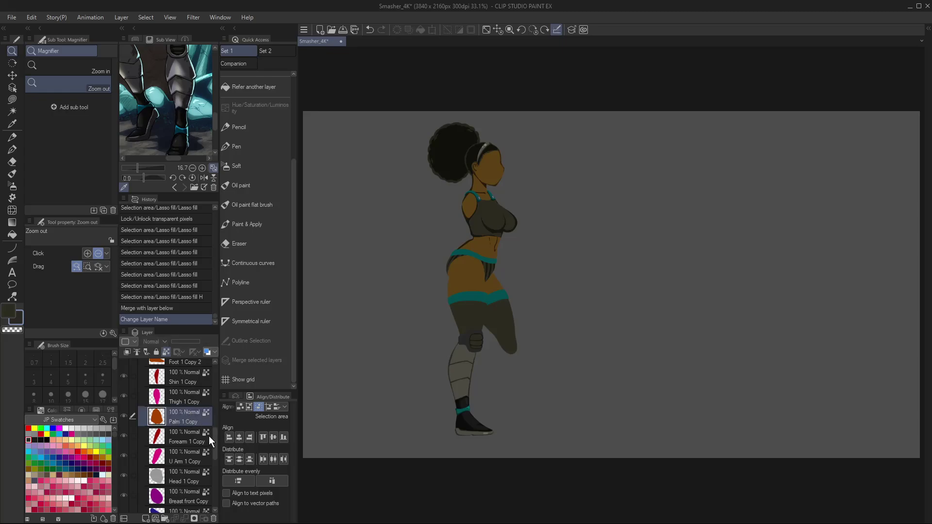
pyautogui.keyDown('ctrl'); pyautogui.click(190, 438); pyautogui.keyUp('ctrl')
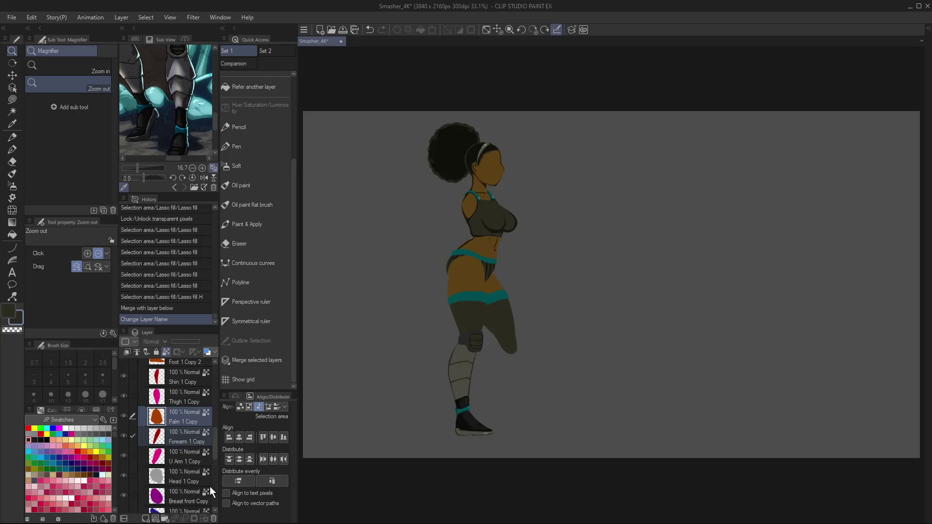
pyautogui.keyDown('ctrl'); pyautogui.click(185, 459); pyautogui.keyUp('ctrl')
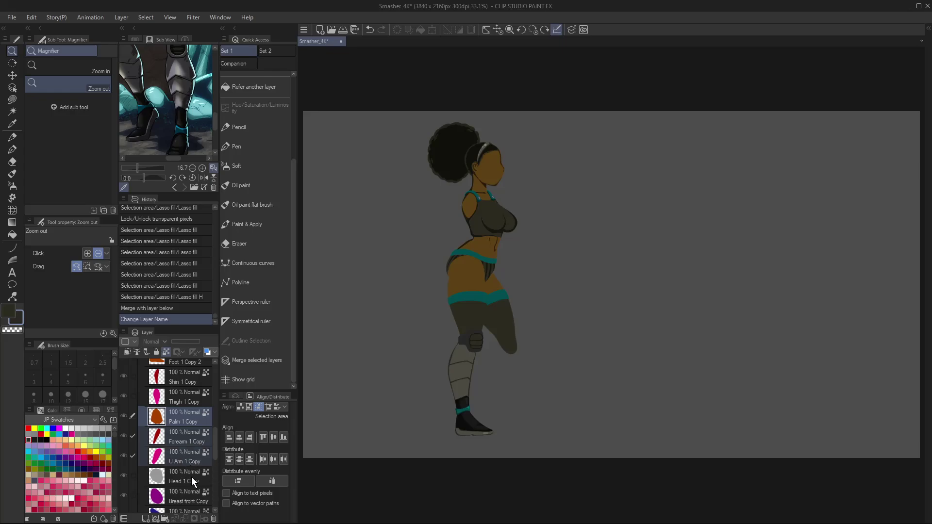
pyautogui.moveTo(213, 447); pyautogui.dragTo(217, 412)
pyautogui.click(183, 423)
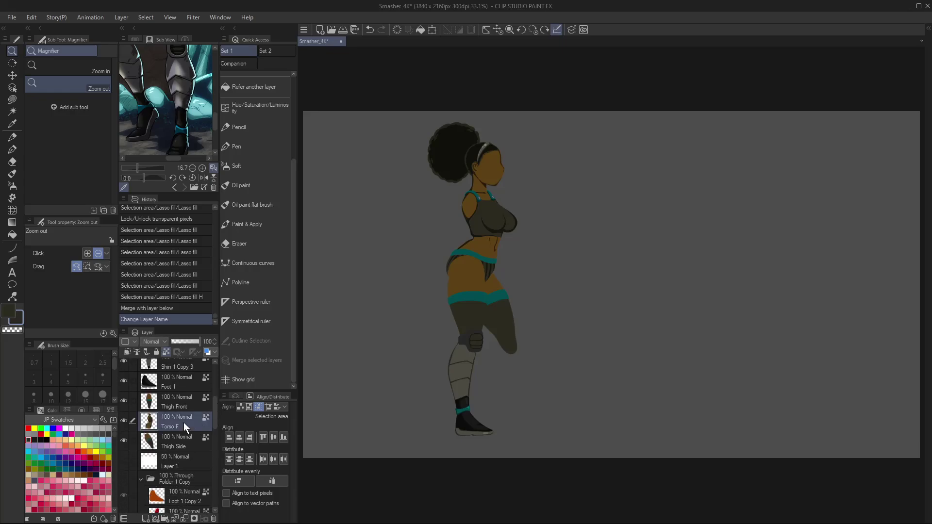
pyautogui.hotkey('ctrl', 'v')
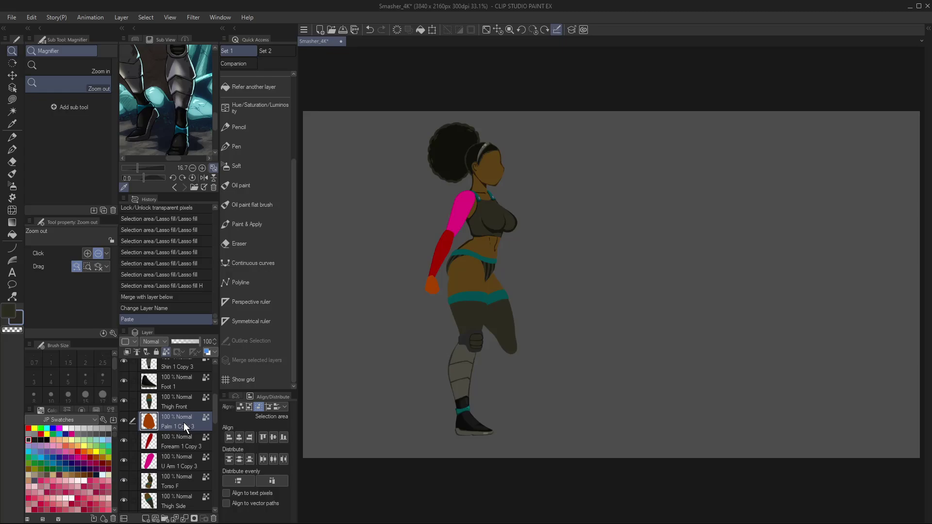
# - Select the three pasted arm layers together and move the whole arm slightly backward at the shoulder
pyautogui.keyDown('shift'); pyautogui.click(186, 463); pyautogui.keyUp('shift')
pyautogui.press('k')
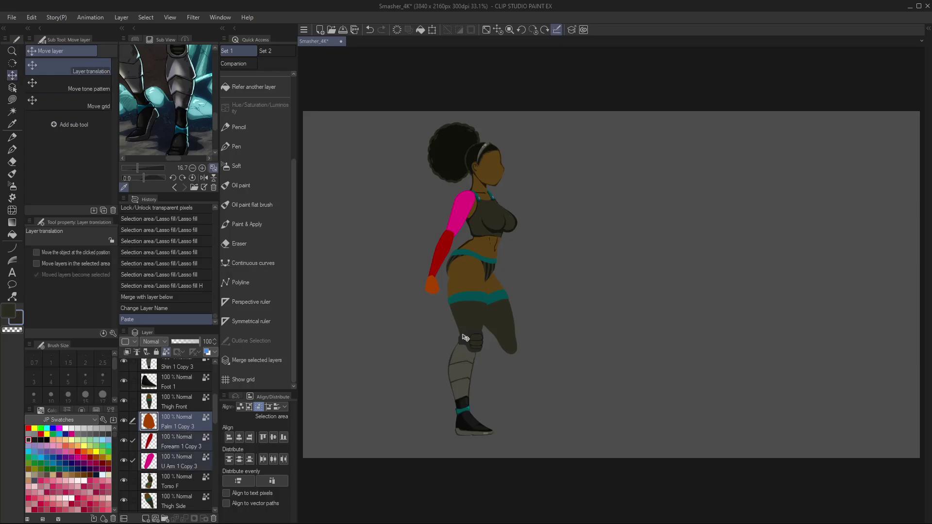
pyautogui.moveTo(463, 212); pyautogui.dragTo(460, 211)
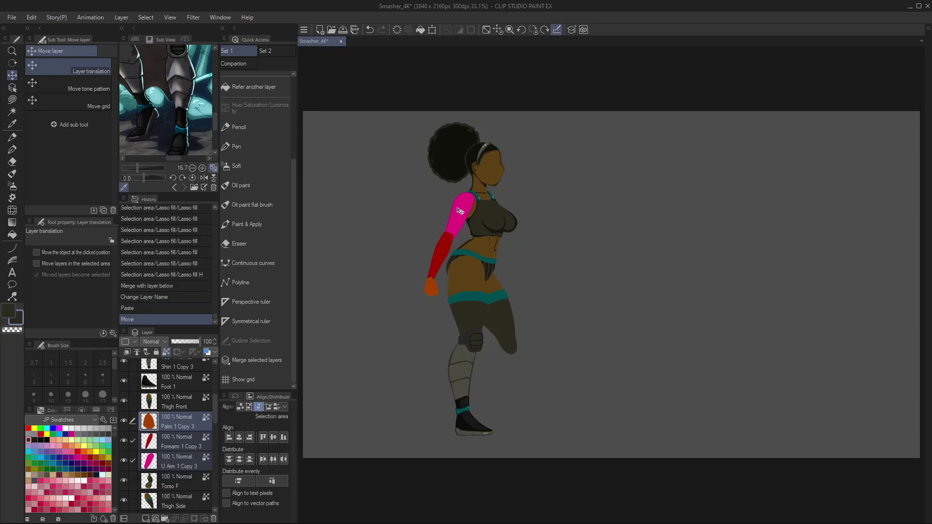
# - Hide the pasted palm and forearm layers and fill the upper arm with the brown skin colour sampled from the belly
pyautogui.click(177, 422)
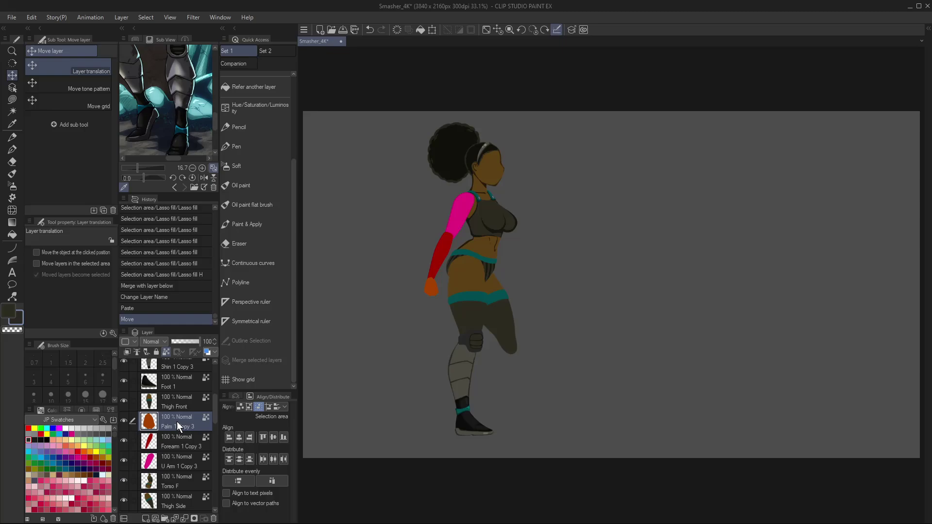
pyautogui.click(186, 459)
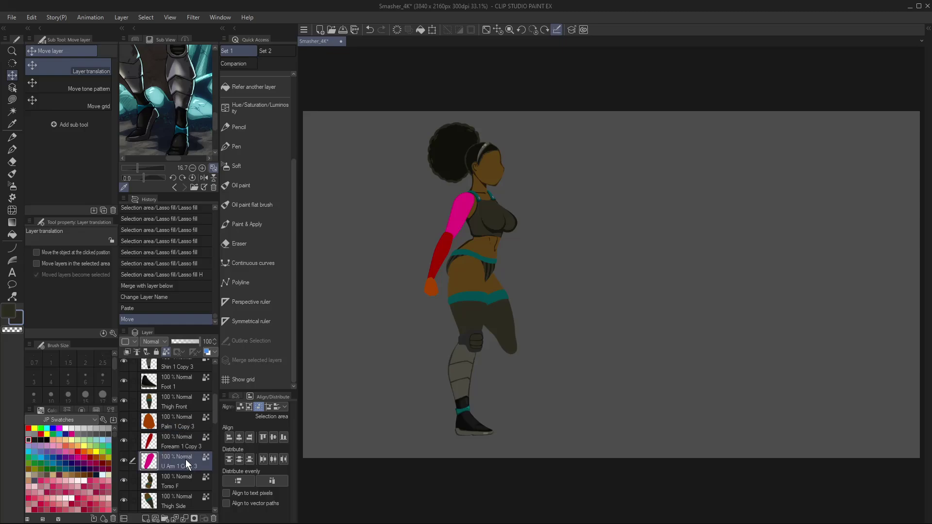
pyautogui.click(124, 420)
pyautogui.click(125, 440)
pyautogui.press('/')
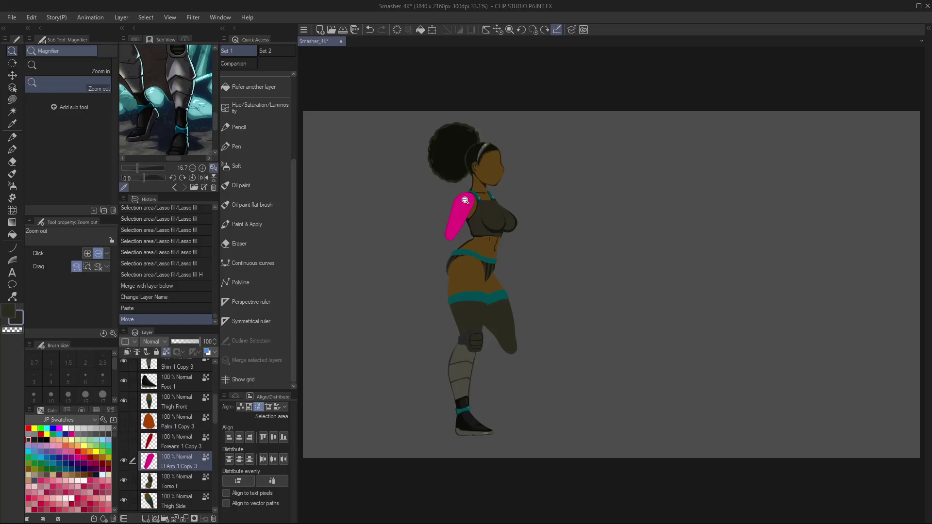
pyautogui.moveTo(466, 201); pyautogui.dragTo(502, 197)
pyautogui.click(502, 197)
pyautogui.press('i')
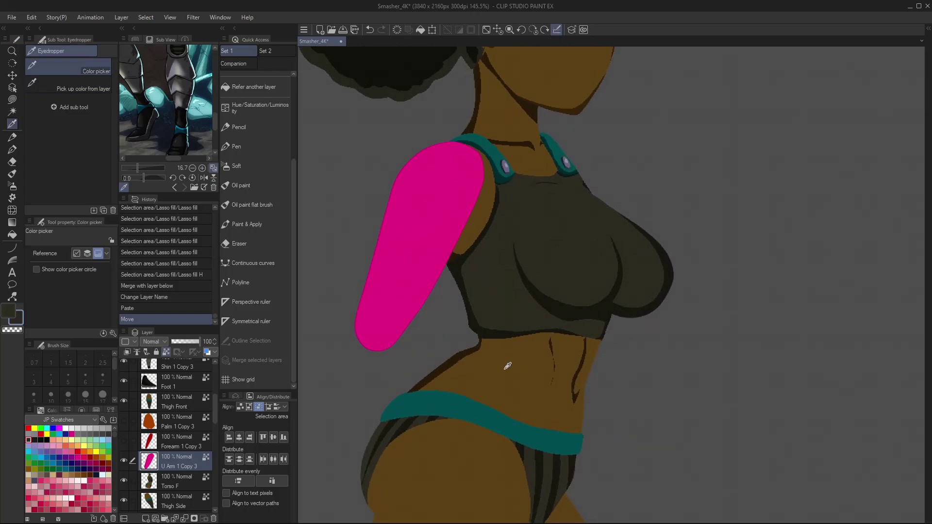
pyautogui.click(508, 365)
pyautogui.hotkey('alt', 'BackSpace')
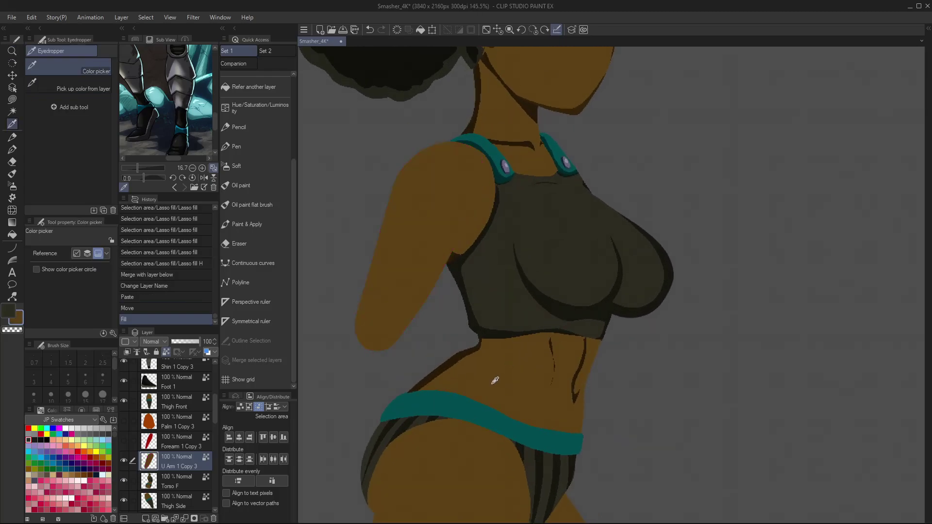
# - Try rotating the upper arm forward around a pivot placed at the shoulder
pyautogui.hotkey('ctrl', 't')
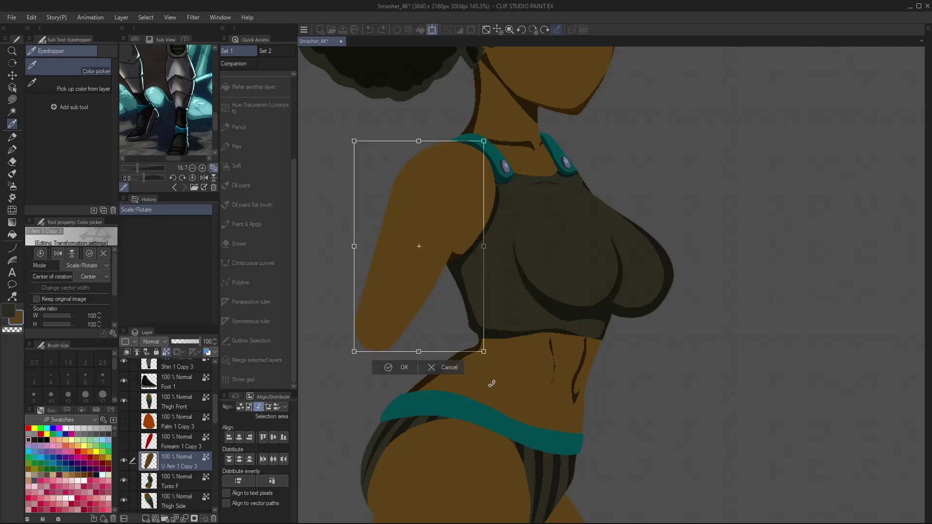
pyautogui.moveTo(420, 249); pyautogui.dragTo(455, 189)
pyautogui.moveTo(500, 235); pyautogui.dragTo(421, 229)
pyautogui.moveTo(578, 242); pyautogui.dragTo(550, 152)
pyautogui.moveTo(527, 264); pyautogui.dragTo(541, 257)
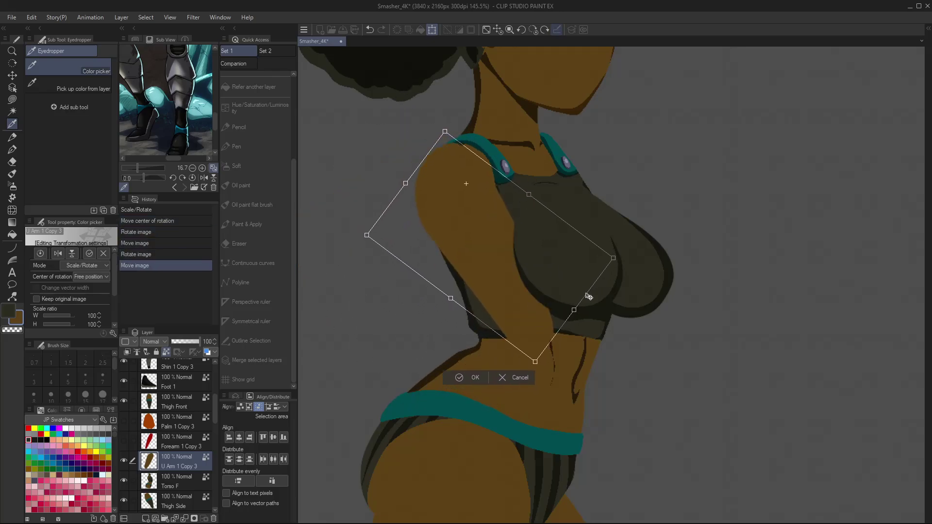
pyautogui.click(514, 377)
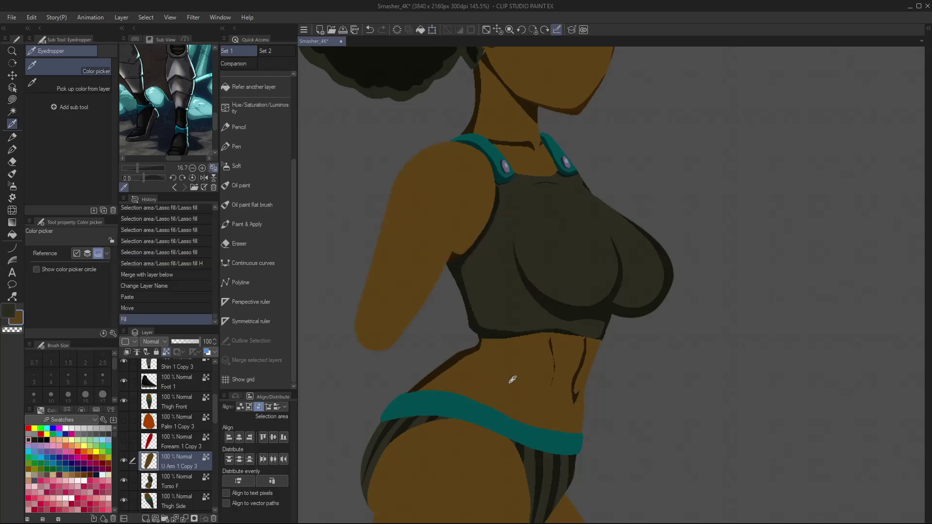
# - Show the forearm and palm layers again and move all three arm layers above Head Front in the layer stack
pyautogui.click(125, 440)
pyautogui.click(124, 420)
pyautogui.keyDown('ctrl'); pyautogui.click(191, 446); pyautogui.keyUp('ctrl')
pyautogui.keyDown('ctrl'); pyautogui.click(179, 423); pyautogui.keyUp('ctrl')
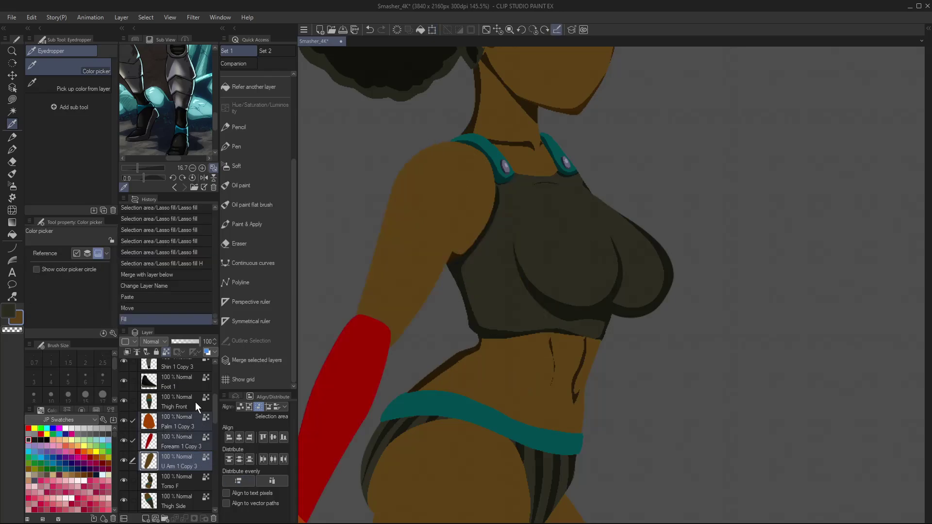
pyautogui.moveTo(186, 418); pyautogui.dragTo(186, 365)
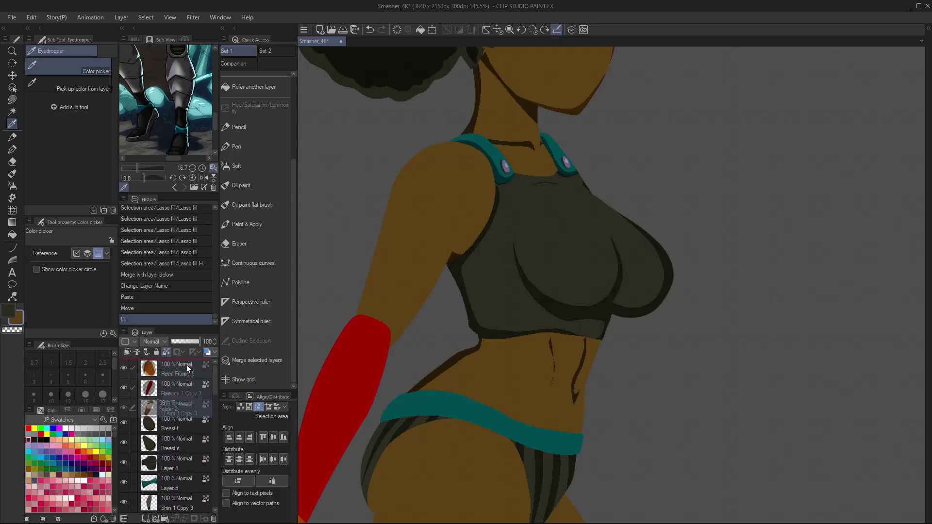
# - Try rotating the whole arm, with forearm and palm, to a raised pose around the shoulder
pyautogui.hotkey('ctrl', '0')
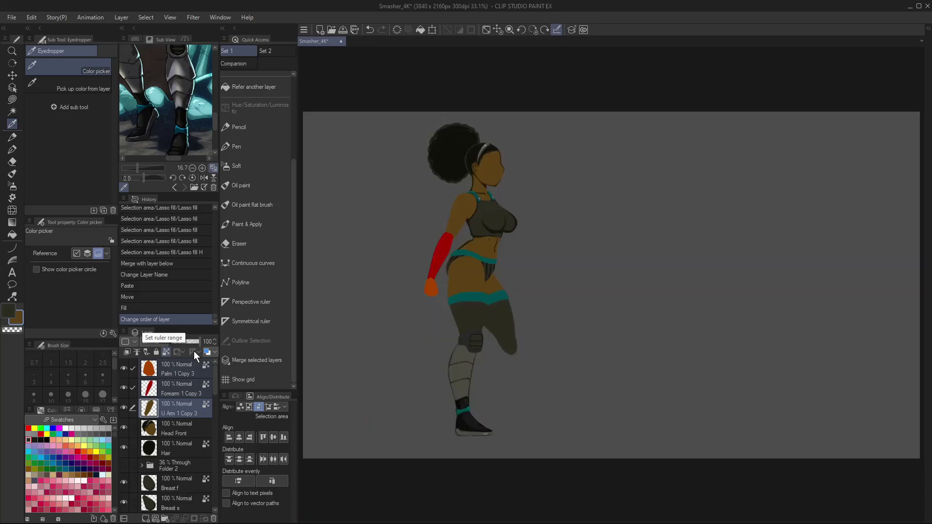
pyautogui.hotkey('ctrl', 'space')
pyautogui.moveTo(470, 205); pyautogui.dragTo(498, 189)
pyautogui.hotkey('ctrl', 't')
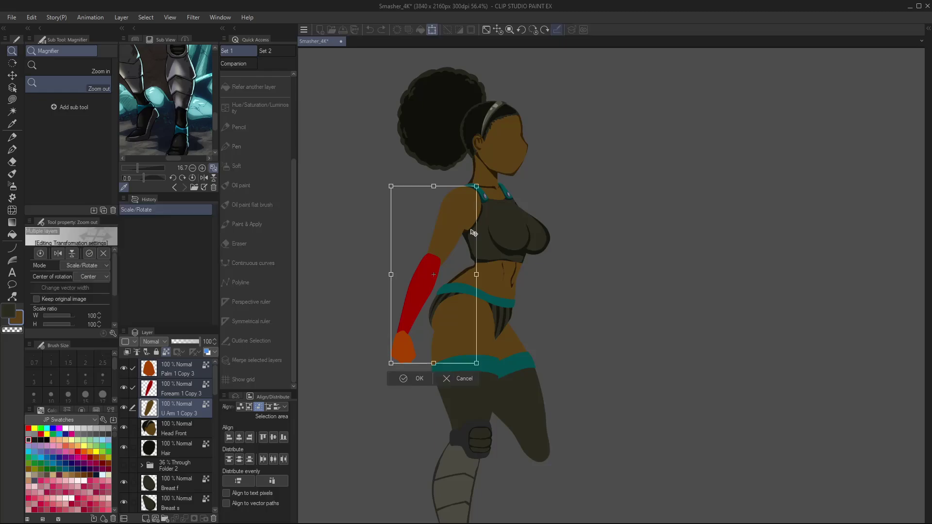
pyautogui.moveTo(435, 272); pyautogui.dragTo(453, 206)
pyautogui.moveTo(536, 372); pyautogui.dragTo(411, 83)
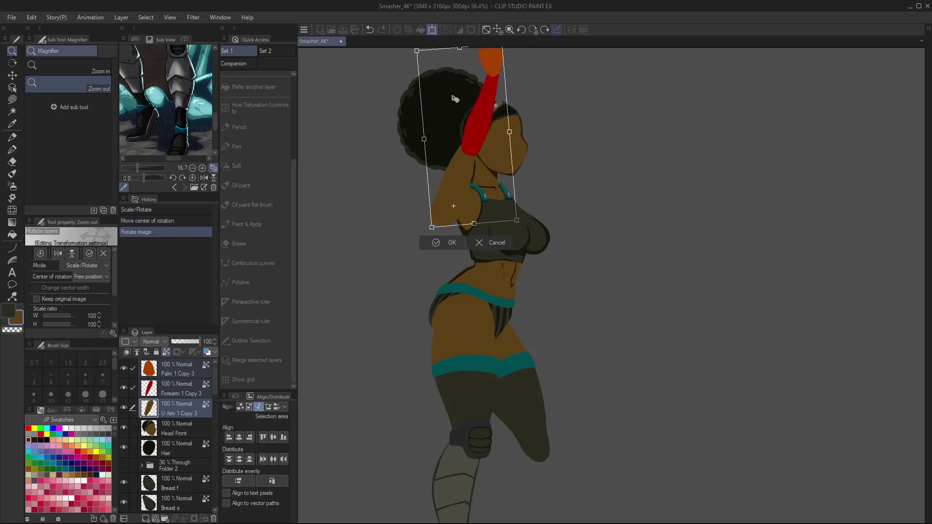
pyautogui.moveTo(464, 146); pyautogui.dragTo(483, 143)
pyautogui.click(510, 240)
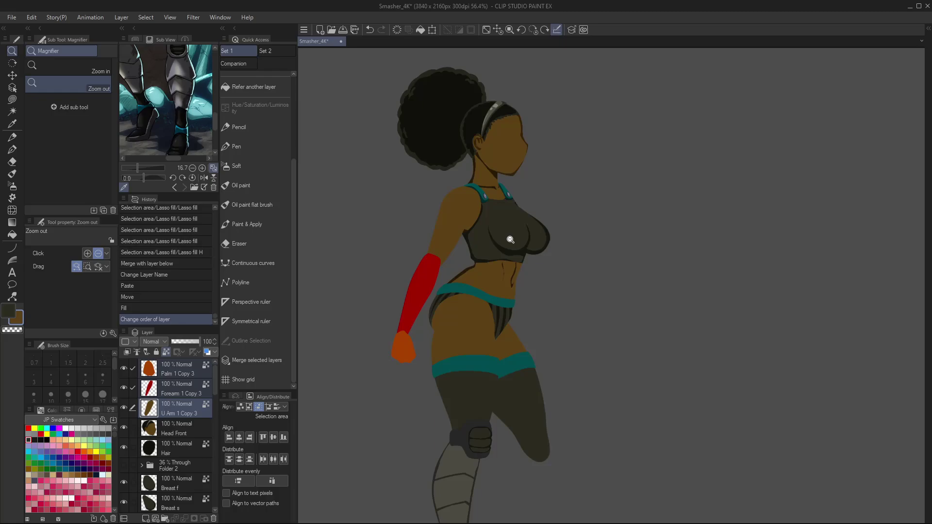
# - On the upper arm layer, lasso-fill dark brown shading along the back edge from the shoulder and the front edge from the armpit to the elbow
pyautogui.click(179, 403)
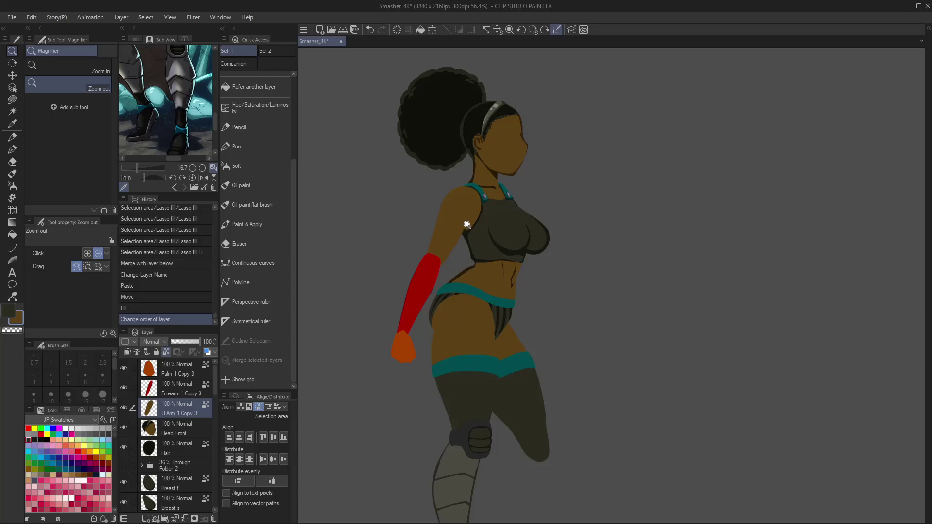
pyautogui.moveTo(467, 199); pyautogui.dragTo(499, 206)
pyautogui.moveTo(546, 293); pyautogui.dragTo(542, 332)
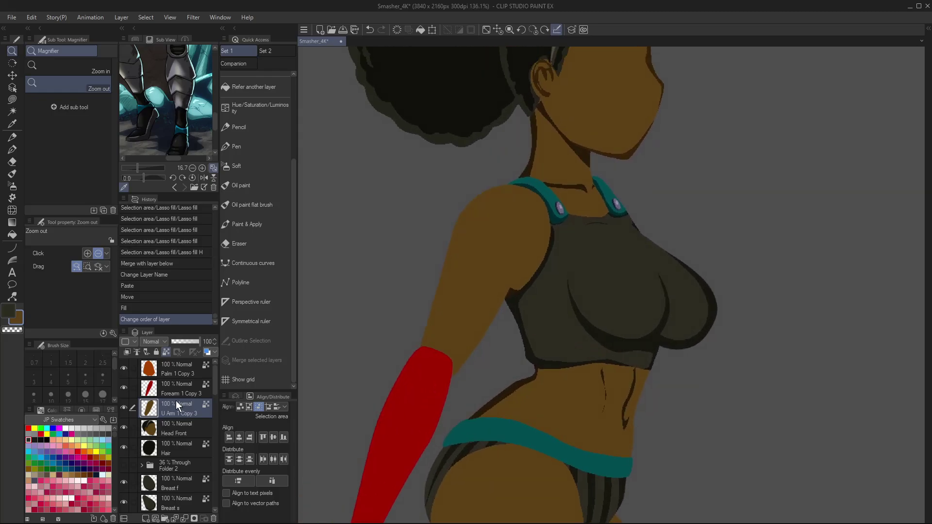
pyautogui.press('m')
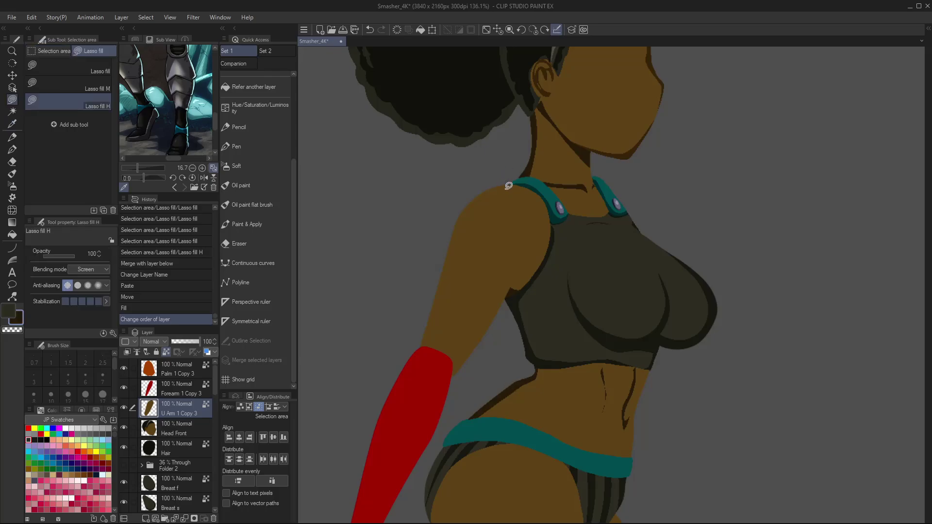
pyautogui.moveTo(516, 185)
pyautogui.mouseDown()
pyautogui.moveTo(481, 197)
pyautogui.moveTo(457, 257)
pyautogui.moveTo(455, 247)
pyautogui.moveTo(432, 333)
pyautogui.moveTo(429, 417)
pyautogui.moveTo(384, 293)
pyautogui.moveTo(507, 161)
pyautogui.mouseUp()
pyautogui.hotkey('ctrl', 'z')
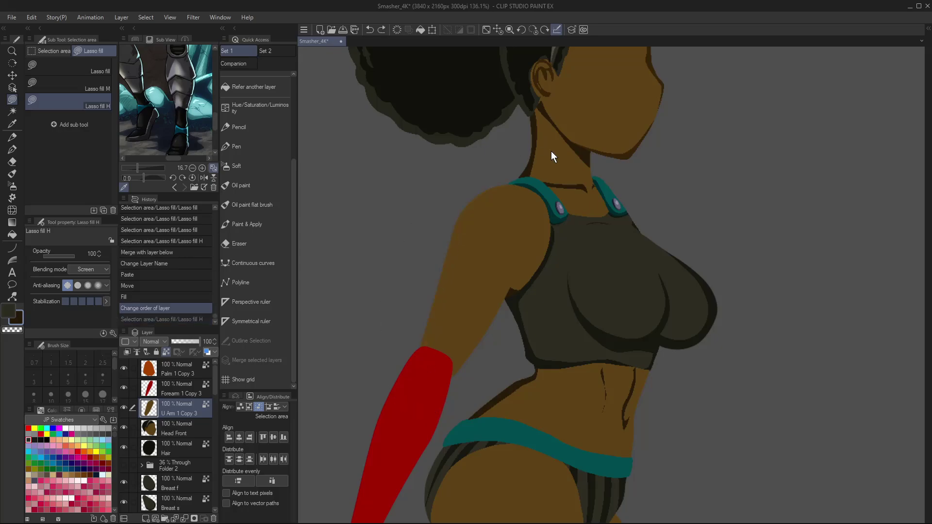
pyautogui.click(104, 68)
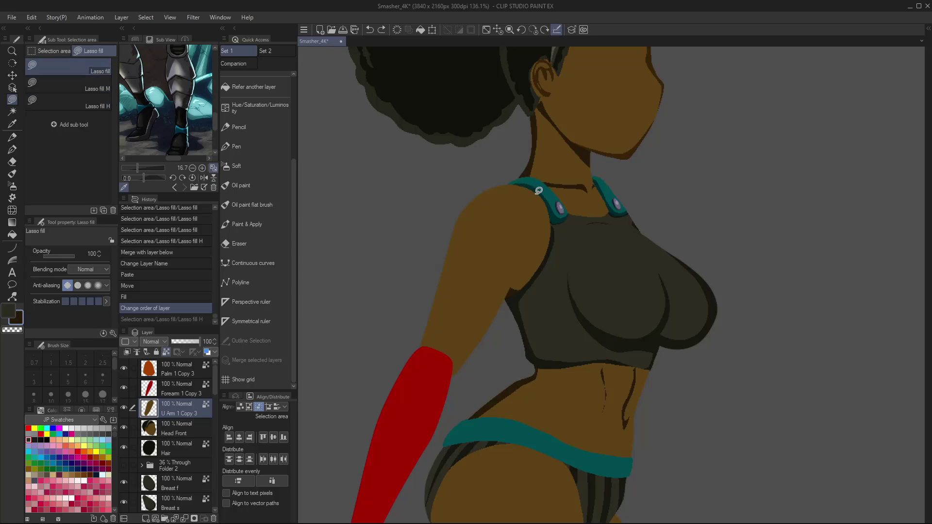
pyautogui.moveTo(538, 192)
pyautogui.mouseDown()
pyautogui.moveTo(495, 190)
pyautogui.moveTo(468, 220)
pyautogui.moveTo(428, 346)
pyautogui.moveTo(431, 389)
pyautogui.moveTo(409, 392)
pyautogui.moveTo(424, 230)
pyautogui.moveTo(534, 166)
pyautogui.mouseUp()
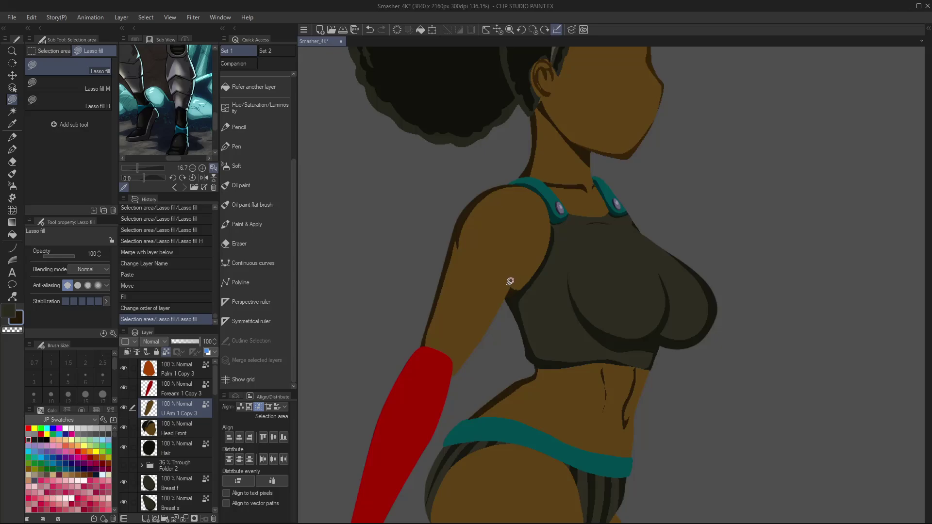
pyautogui.moveTo(509, 281)
pyautogui.mouseDown()
pyautogui.moveTo(481, 334)
pyautogui.moveTo(426, 392)
pyautogui.moveTo(508, 308)
pyautogui.moveTo(534, 251)
pyautogui.mouseUp()
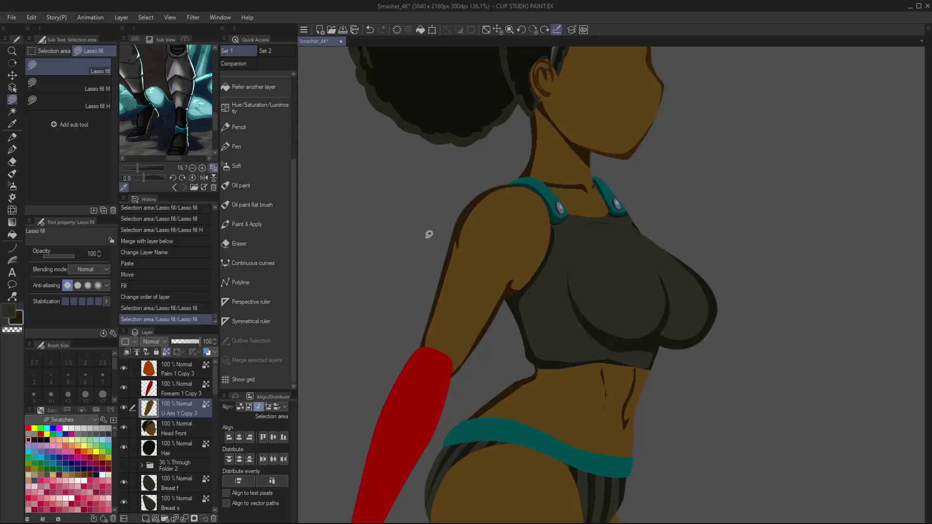
# - Add a small highlight on top of the shoulder with Lasso fill H and save the file
pyautogui.click(93, 99)
pyautogui.moveTo(510, 191); pyautogui.dragTo(518, 185)
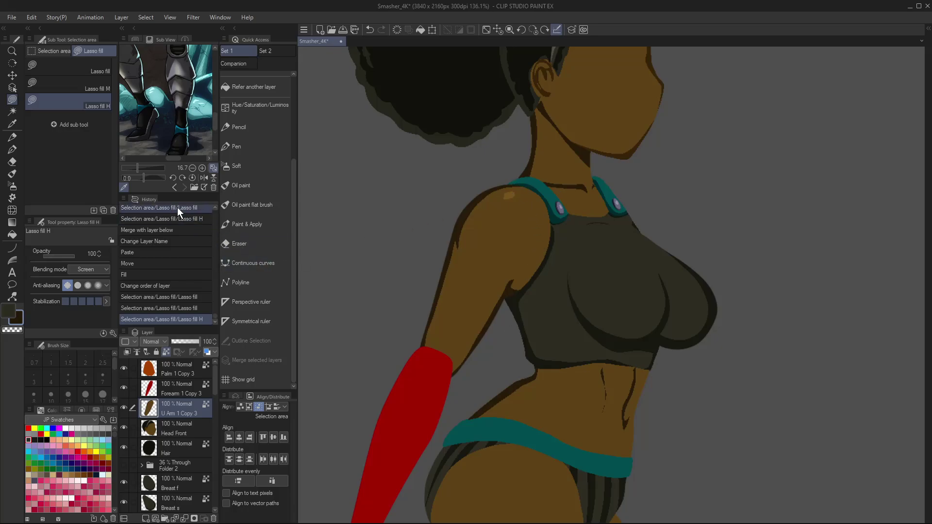
pyautogui.click(92, 68)
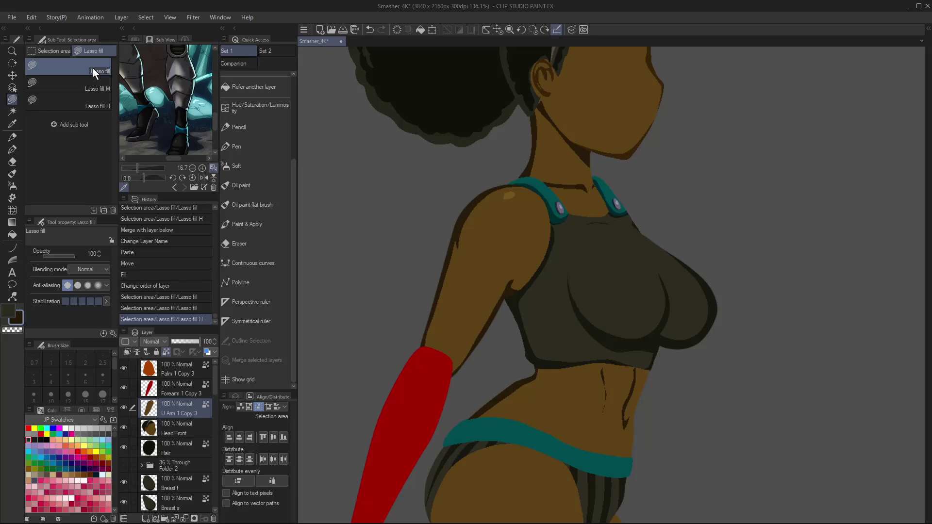
pyautogui.hotkey('ctrl', 's')
# - Try rotating the shaded upper arm around a pivot at the shoulder to test the joint
pyautogui.hotkey('ctrl', '0')
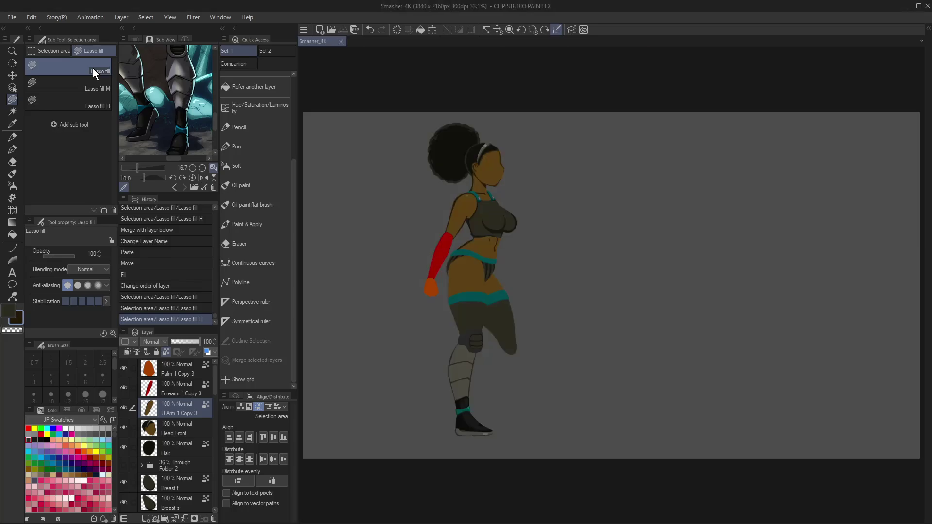
pyautogui.scroll(3, 530, 255)
pyautogui.hotkey('ctrl', 't')
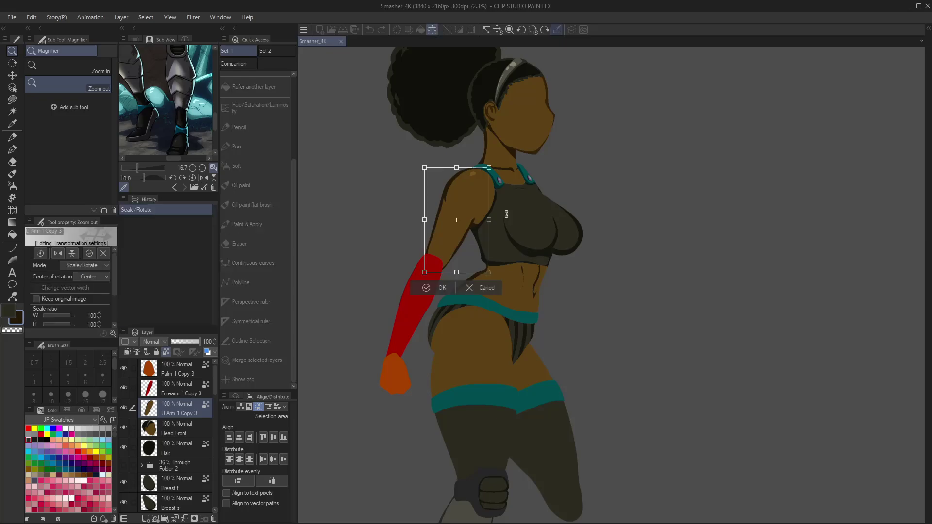
pyautogui.moveTo(457, 220); pyautogui.dragTo(472, 190)
pyautogui.moveTo(519, 276)
pyautogui.mouseDown()
pyautogui.moveTo(557, 237)
pyautogui.moveTo(551, 246)
pyautogui.moveTo(520, 208)
pyautogui.moveTo(566, 177)
pyautogui.moveTo(526, 263)
pyautogui.mouseUp()
pyautogui.click(486, 293)
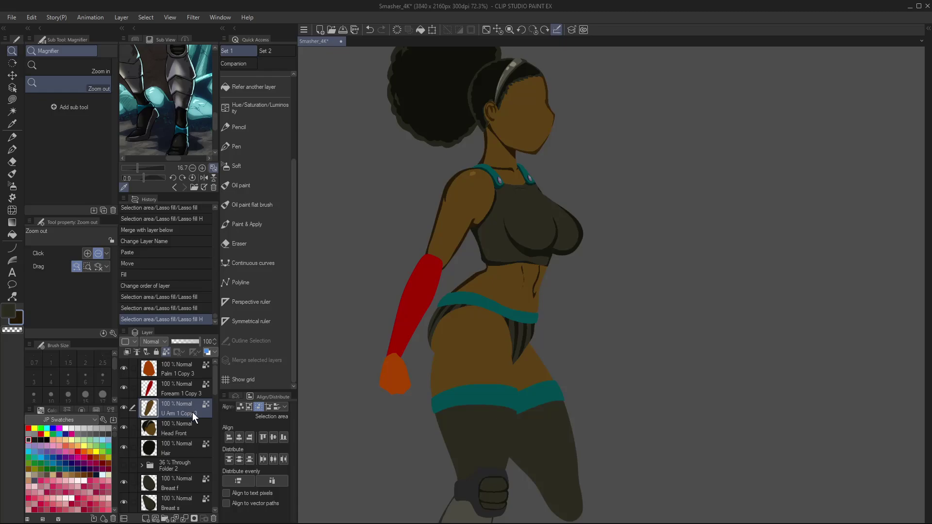
# - Add a new raster layer above the upper arm layer and pick up the teal of the waistband as drawing colour
pyautogui.hotkey('ctrl', 'shift', 'n')
pyautogui.click(474, 272)
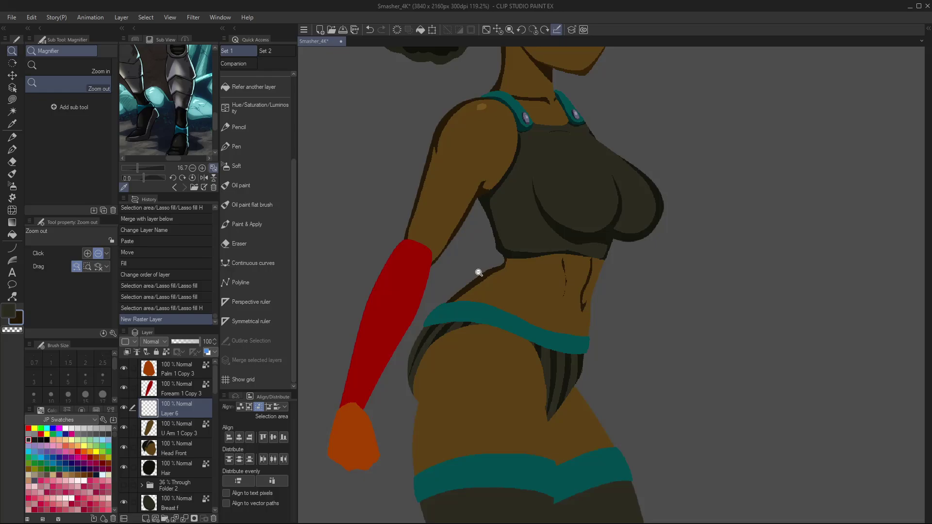
pyautogui.click(485, 279)
pyautogui.press('i')
pyautogui.click(482, 318)
pyautogui.moveTo(482, 319); pyautogui.dragTo(494, 387)
pyautogui.press('/')
pyautogui.click(462, 376)
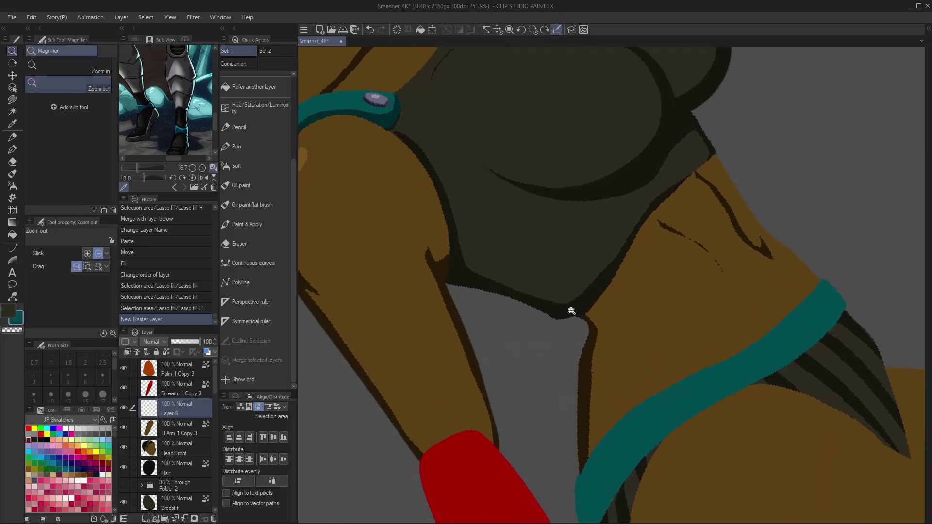
pyautogui.click(533, 30)
pyautogui.moveTo(528, 252); pyautogui.dragTo(533, 365)
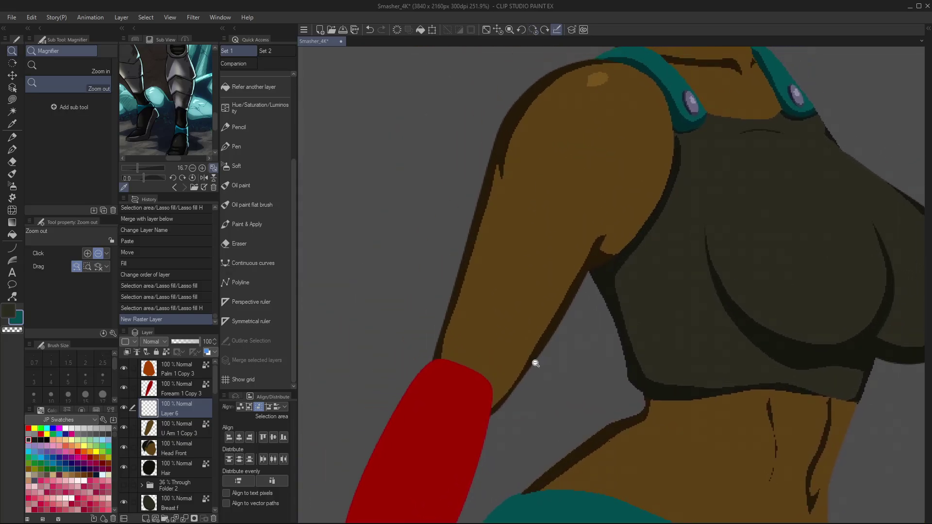
# - Outline an armband around the middle of the upper arm with four teal curves, bowing the upper and lower edges upward
pyautogui.press('u')
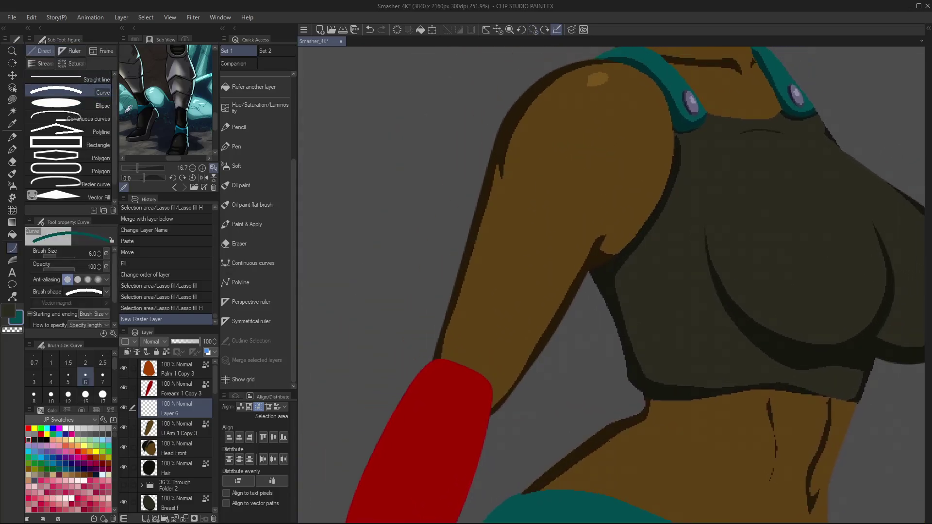
pyautogui.moveTo(463, 233); pyautogui.dragTo(582, 290)
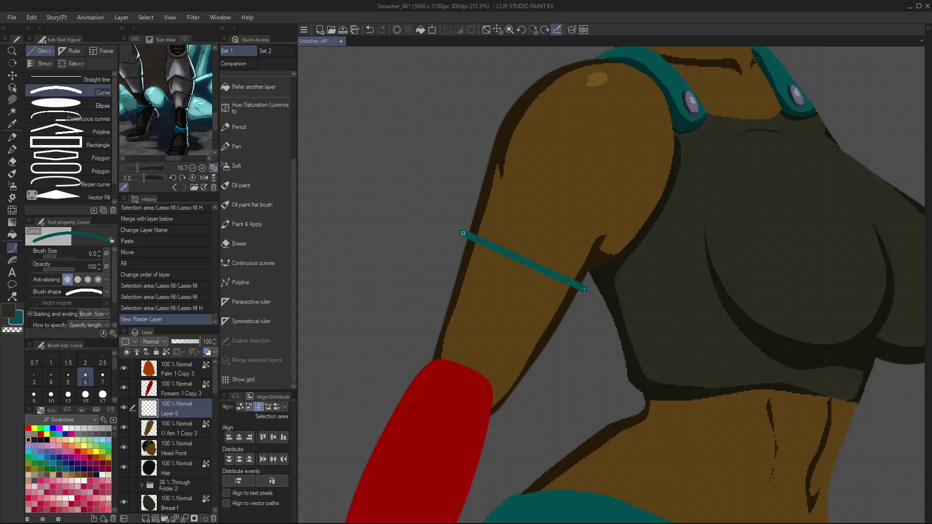
pyautogui.click(529, 236)
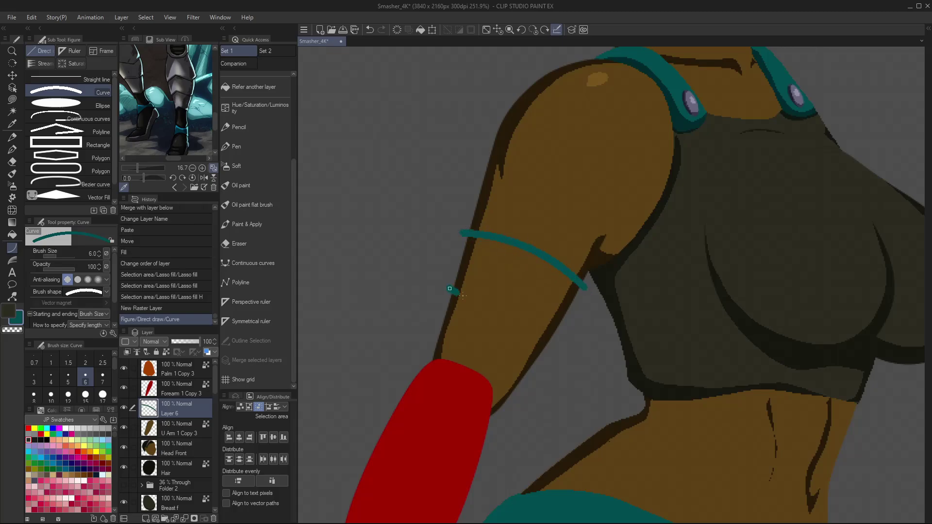
pyautogui.moveTo(462, 294); pyautogui.dragTo(557, 337)
pyautogui.click(478, 286)
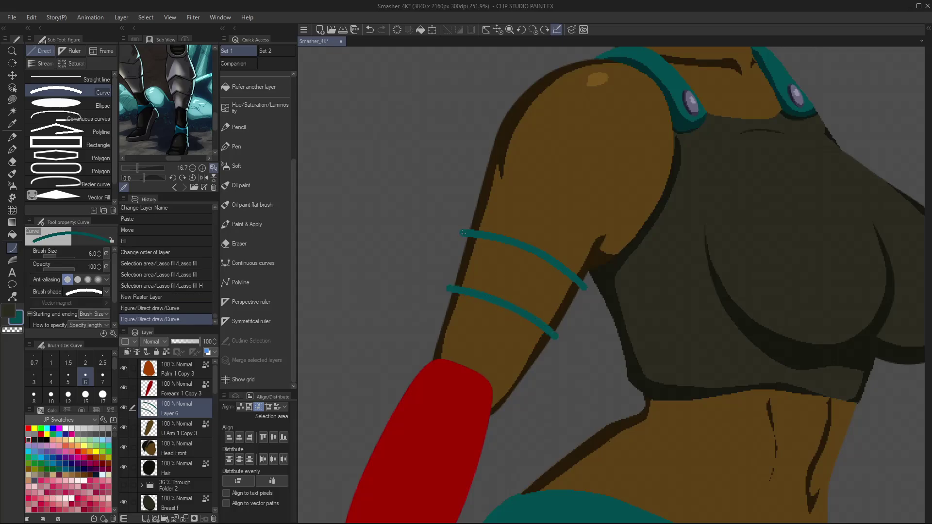
pyautogui.moveTo(464, 234); pyautogui.dragTo(447, 291)
pyautogui.click(450, 268)
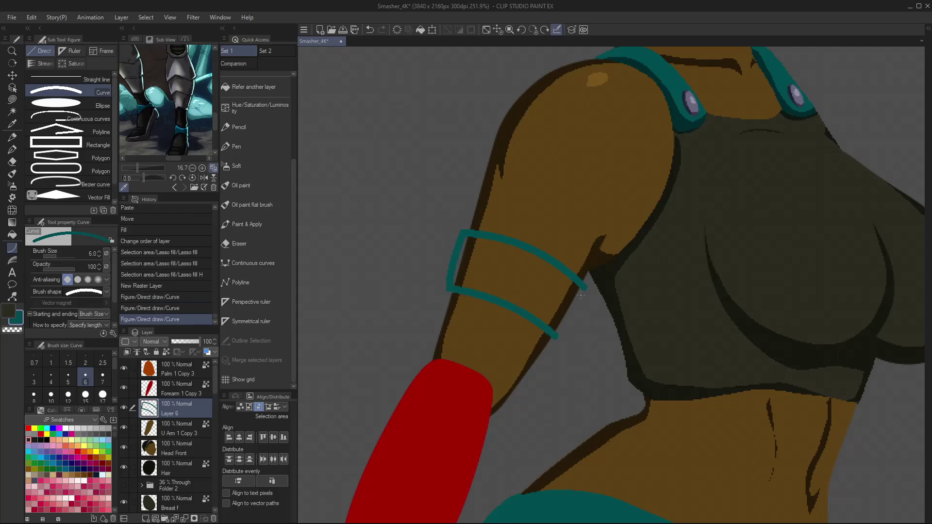
pyautogui.moveTo(583, 286); pyautogui.dragTo(556, 335)
pyautogui.click(599, 304)
# - Trim the outer edges and corners of the armband outline with a transparent Lasso fill and flood its interior with teal
pyautogui.press('m')
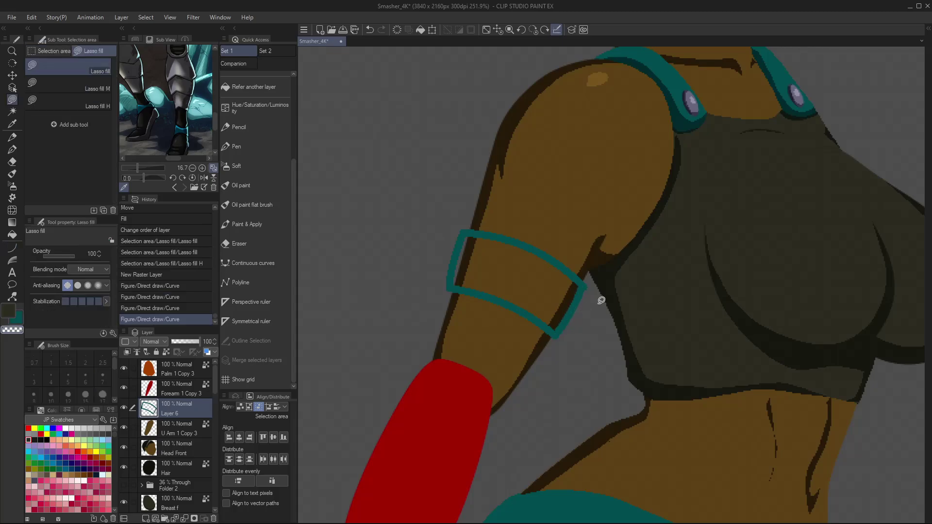
pyautogui.moveTo(586, 281)
pyautogui.mouseDown()
pyautogui.moveTo(549, 342)
pyautogui.moveTo(580, 310)
pyautogui.mouseUp()
pyautogui.moveTo(469, 228)
pyautogui.mouseDown()
pyautogui.moveTo(452, 266)
pyautogui.moveTo(455, 228)
pyautogui.moveTo(445, 298)
pyautogui.mouseUp()
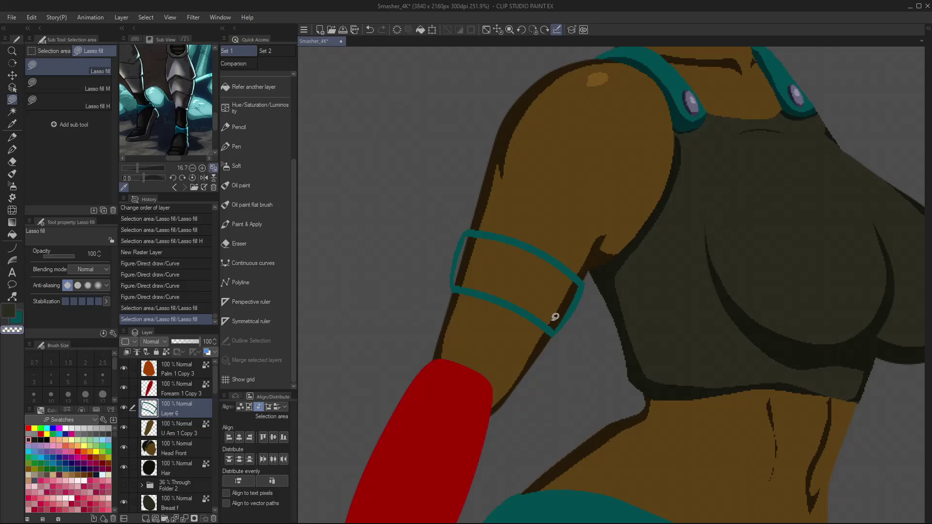
pyautogui.press('x')
pyautogui.moveTo(555, 332)
pyautogui.mouseDown()
pyautogui.moveTo(557, 322)
pyautogui.moveTo(555, 330)
pyautogui.mouseUp()
pyautogui.press('g')
pyautogui.press('g')
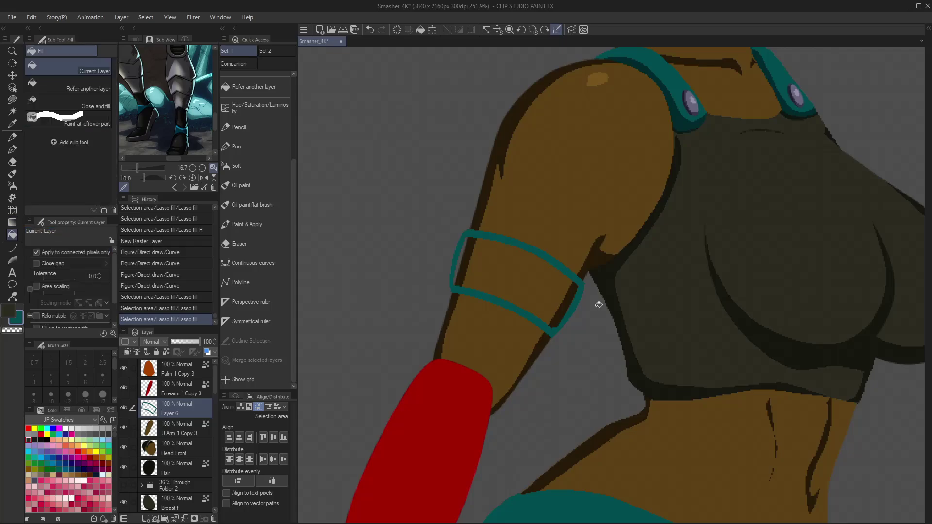
pyautogui.click(535, 273)
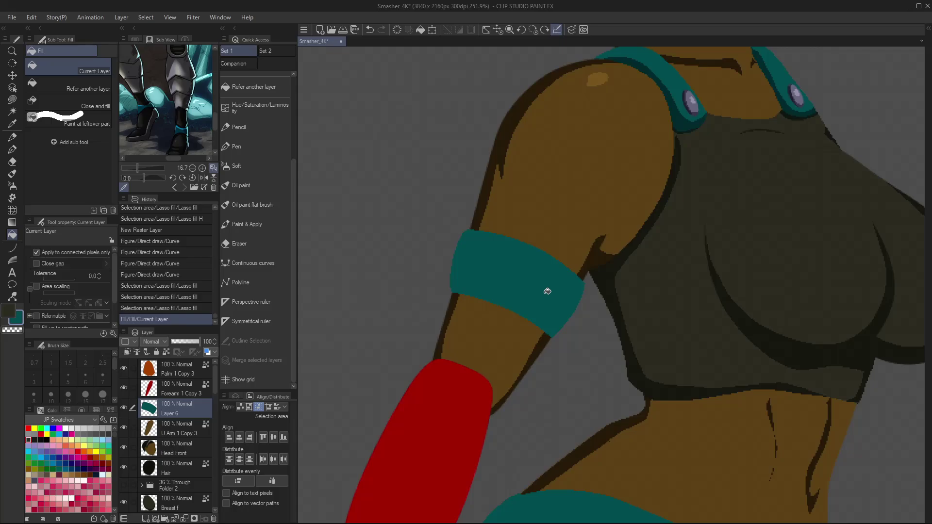
# - Lock the armband layer's transparent pixels and lasso-fill darker teal from the bra strap along the armband's edges as shading
pyautogui.press('i')
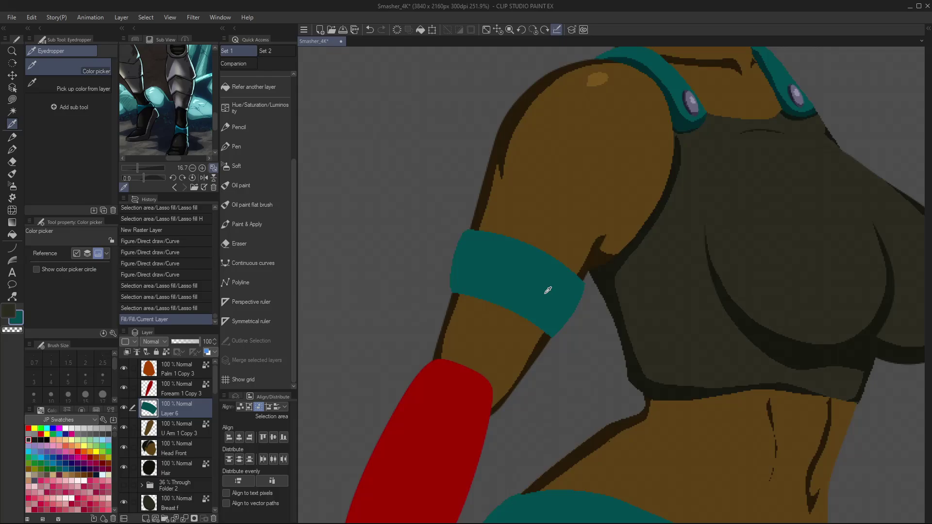
pyautogui.click(679, 120)
pyautogui.click(166, 352)
pyautogui.press('m')
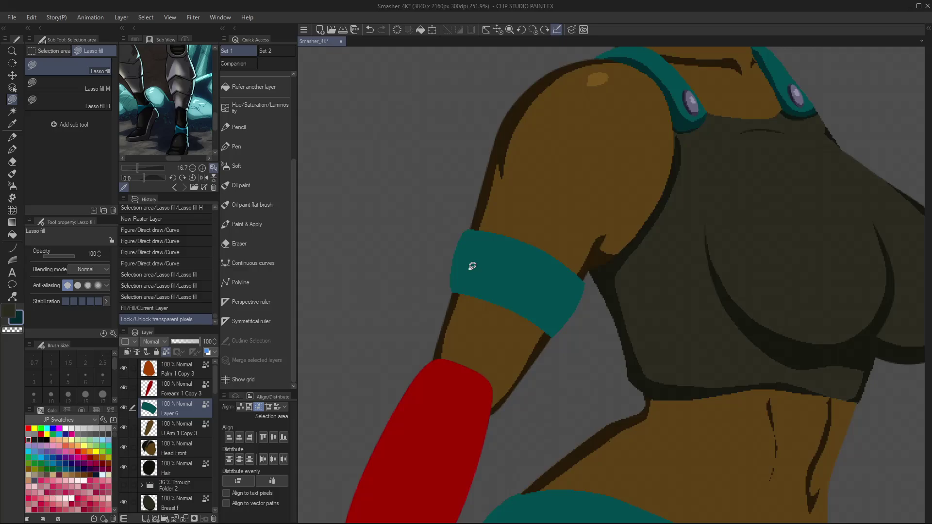
pyautogui.moveTo(490, 230)
pyautogui.mouseDown()
pyautogui.moveTo(471, 231)
pyautogui.moveTo(456, 275)
pyautogui.moveTo(462, 285)
pyautogui.moveTo(516, 304)
pyautogui.moveTo(546, 327)
pyautogui.moveTo(583, 299)
pyautogui.moveTo(579, 315)
pyautogui.moveTo(535, 345)
pyautogui.moveTo(431, 284)
pyautogui.mouseUp()
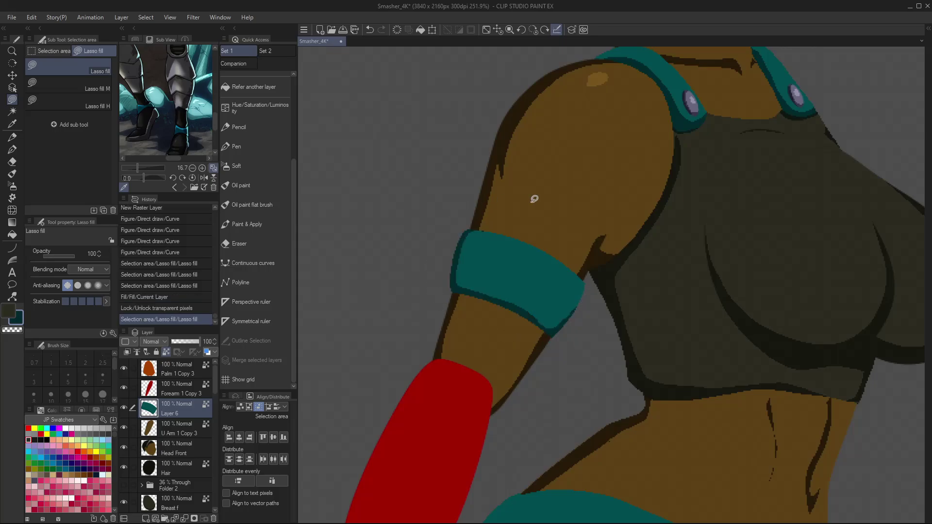
pyautogui.moveTo(551, 312)
pyautogui.mouseDown()
pyautogui.moveTo(536, 318)
pyautogui.moveTo(543, 321)
pyautogui.mouseUp()
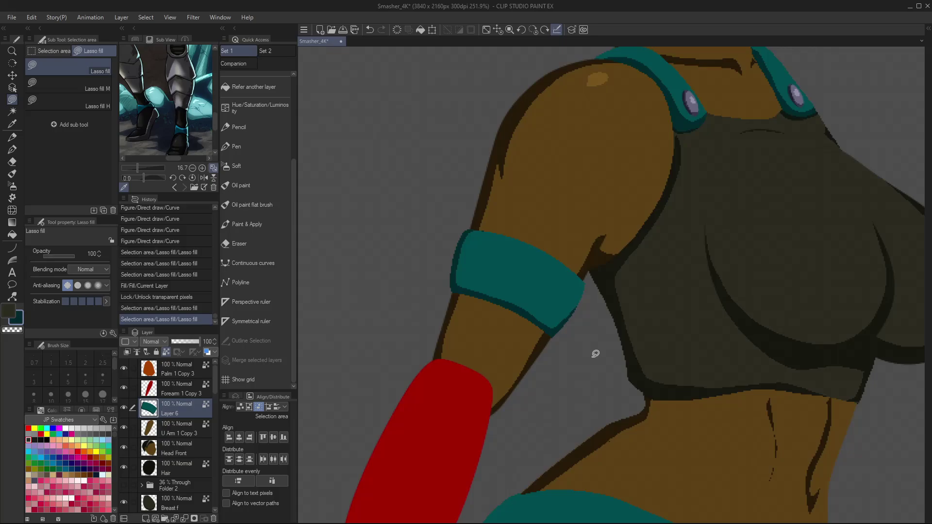
# - Pick up the pink of the thigh band's gem from the reference image as drawing colour
pyautogui.hotkey('ctrl', '0')
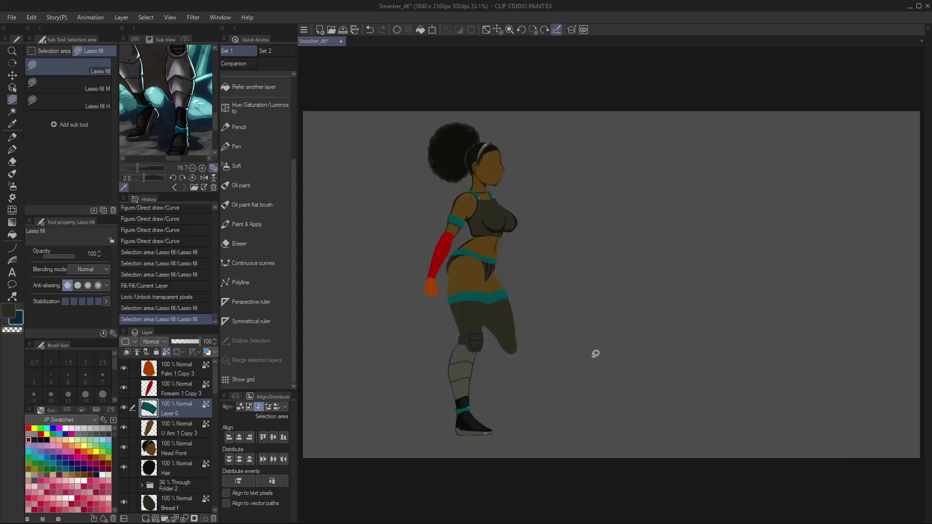
pyautogui.press('/')
pyautogui.scroll(3, 469, 219)
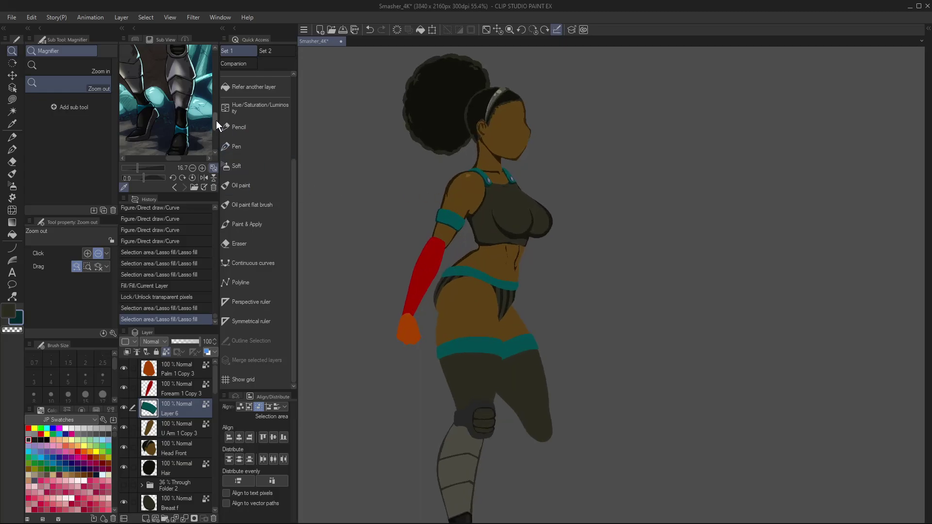
pyautogui.moveTo(216, 120); pyautogui.dragTo(212, 96)
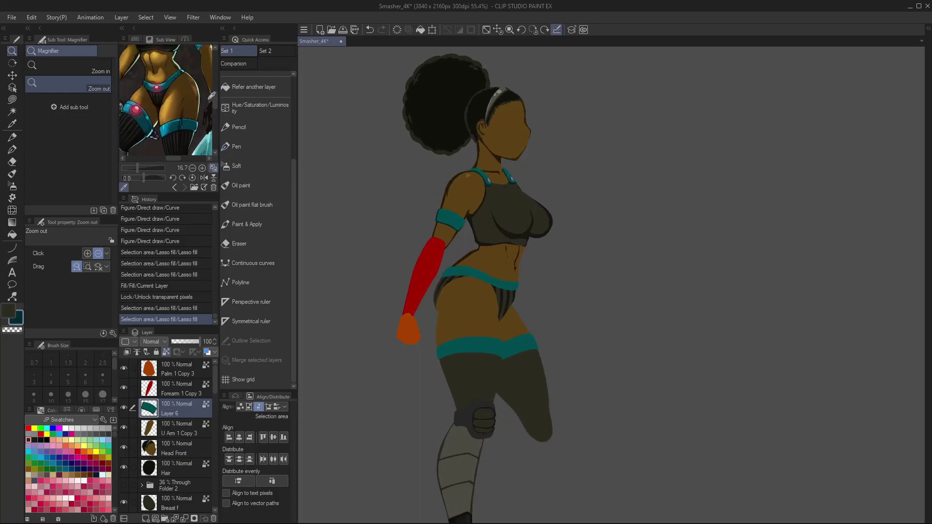
pyautogui.click(136, 108)
pyautogui.moveTo(136, 108); pyautogui.dragTo(138, 107)
pyautogui.moveTo(462, 204); pyautogui.dragTo(495, 200)
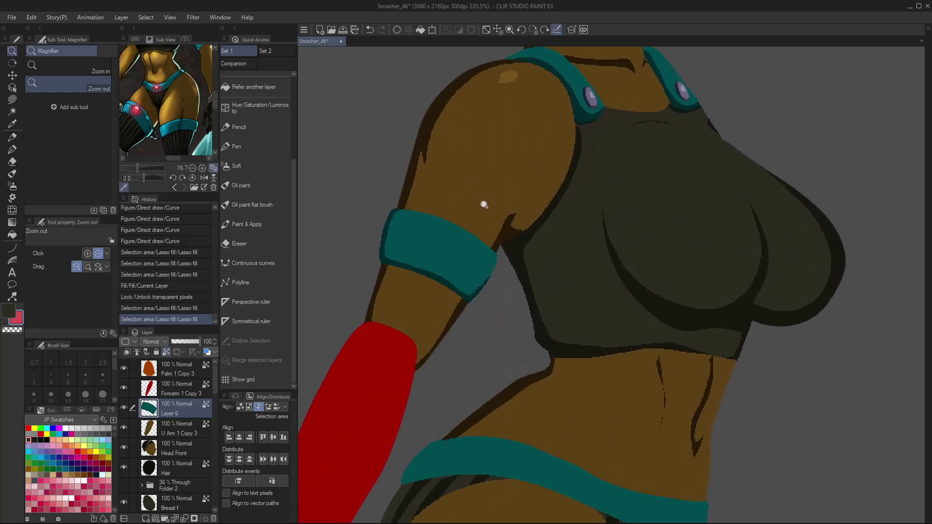
# - Try drawing a tilted pink ellipse gem near the front edge of the armband, directly on the armband layer
pyautogui.press('u')
pyautogui.click(108, 102)
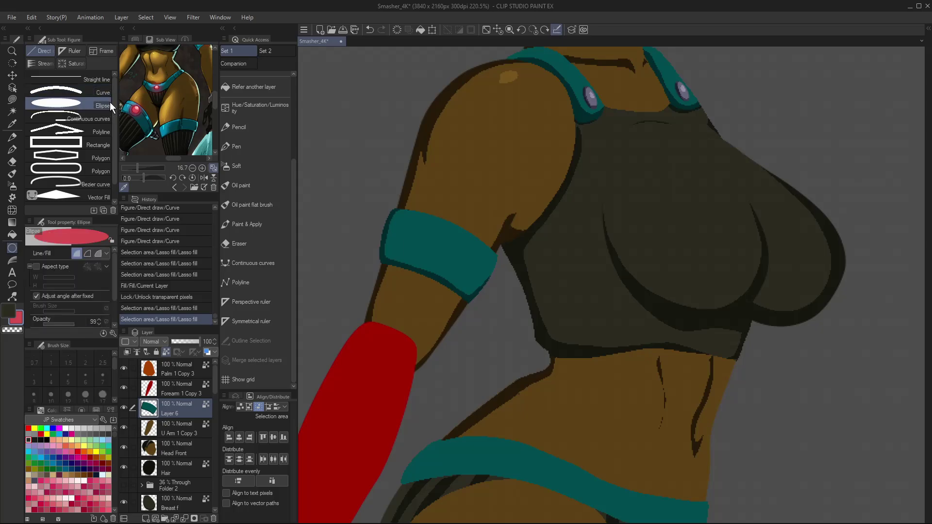
pyautogui.moveTo(470, 242); pyautogui.dragTo(483, 289)
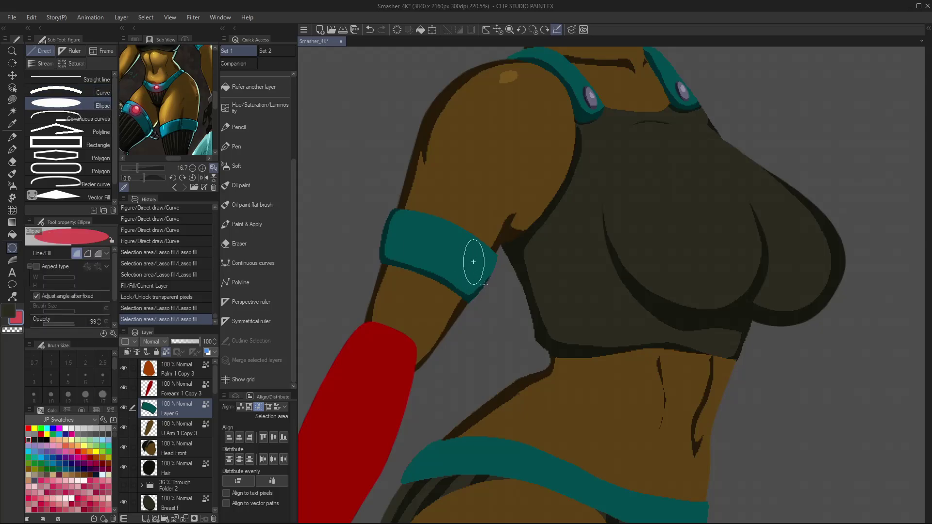
pyautogui.click(482, 293)
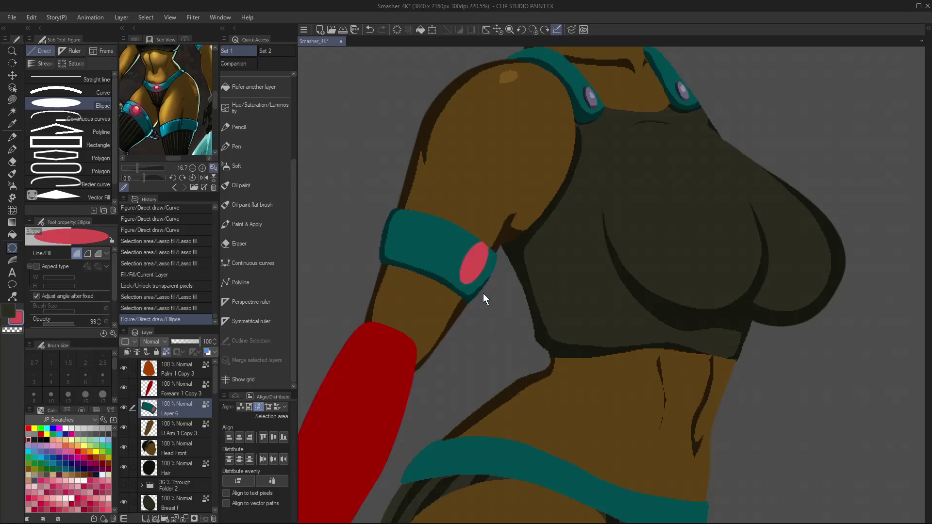
pyautogui.hotkey('ctrl', 'z')
pyautogui.moveTo(462, 264); pyautogui.dragTo(481, 289)
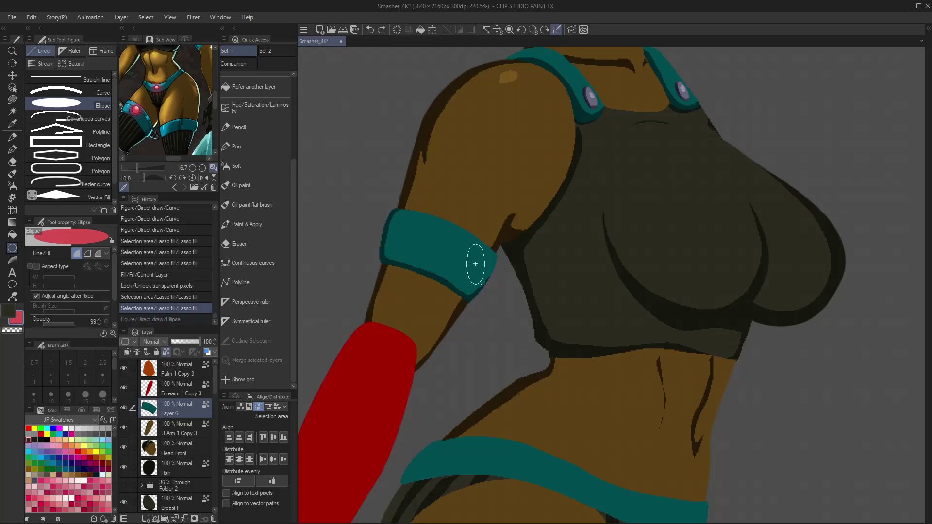
pyautogui.click(486, 302)
pyautogui.hotkey('ctrl', 'z')
# - Add a new raster layer above the armband and draw a tilted pink ellipse for the gem on it
pyautogui.hotkey('ctrl', 'shift', 'n')
pyautogui.moveTo(474, 255); pyautogui.dragTo(490, 200)
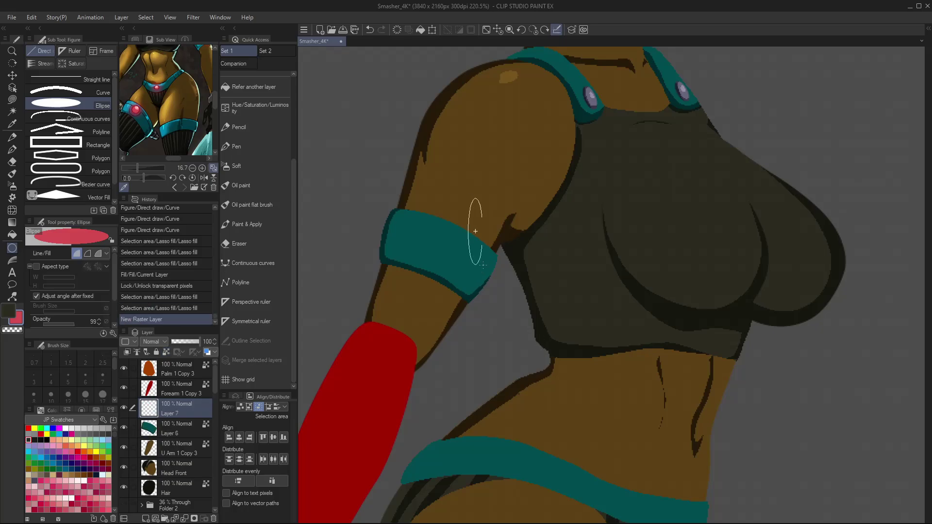
pyautogui.click(487, 275)
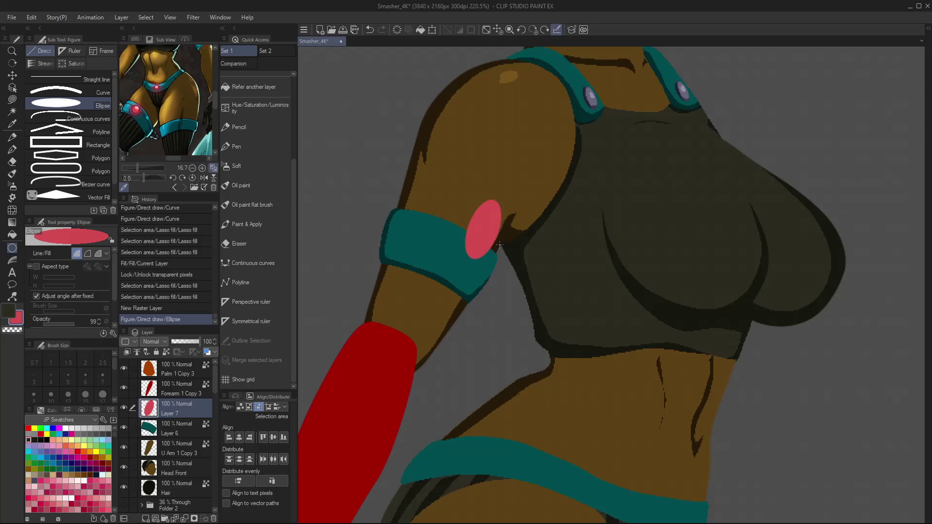
# - Scale the pink ellipse to 71%, rotate it slightly, and place it on the front of the armband
pyautogui.hotkey('ctrl', 't')
pyautogui.moveTo(499, 245); pyautogui.dragTo(488, 273)
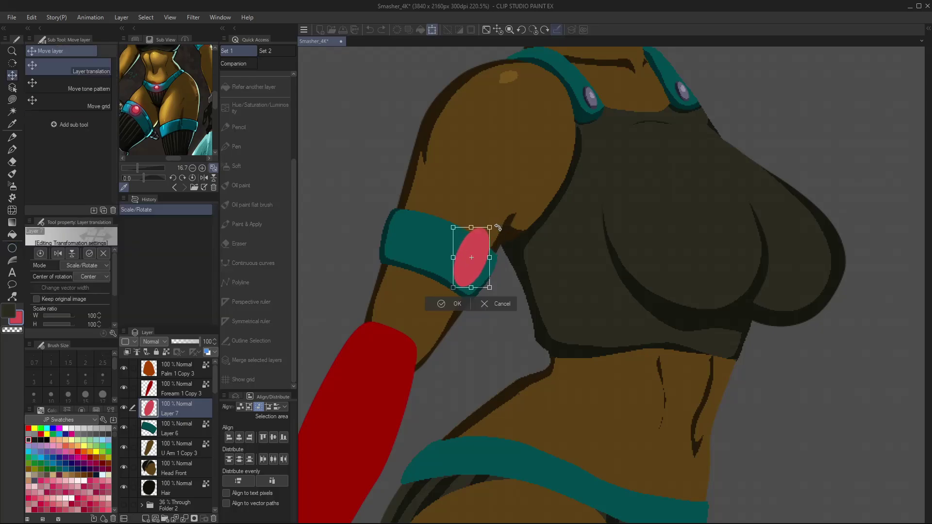
pyautogui.moveTo(497, 228); pyautogui.dragTo(515, 257)
pyautogui.moveTo(471, 280); pyautogui.dragTo(440, 302)
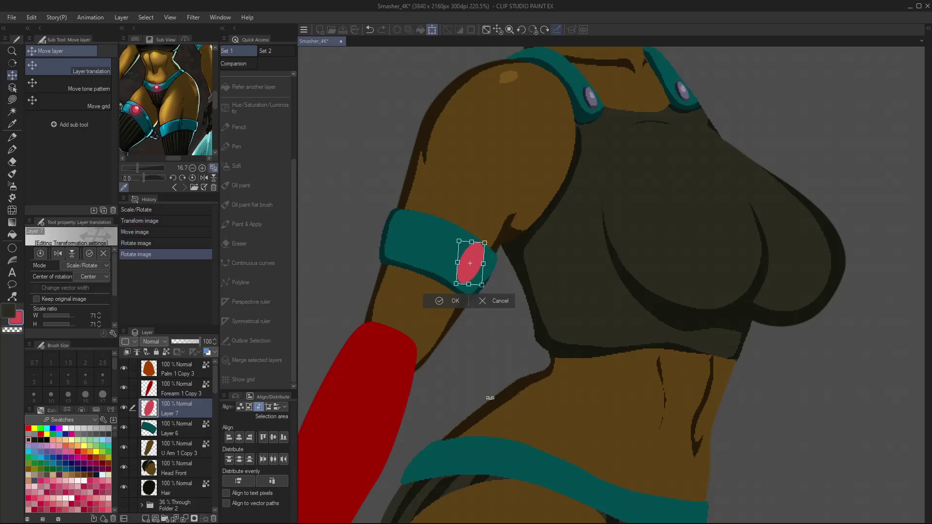
pyautogui.click(455, 301)
# - Fill the forearm layer with the brown skin colour sampled from the body
pyautogui.hotkey('ctrl', '0')
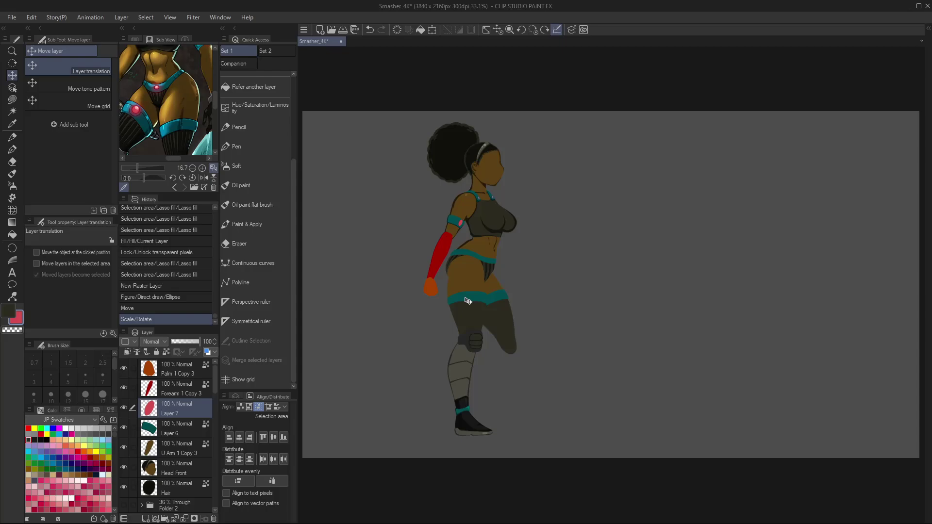
pyautogui.click(179, 387)
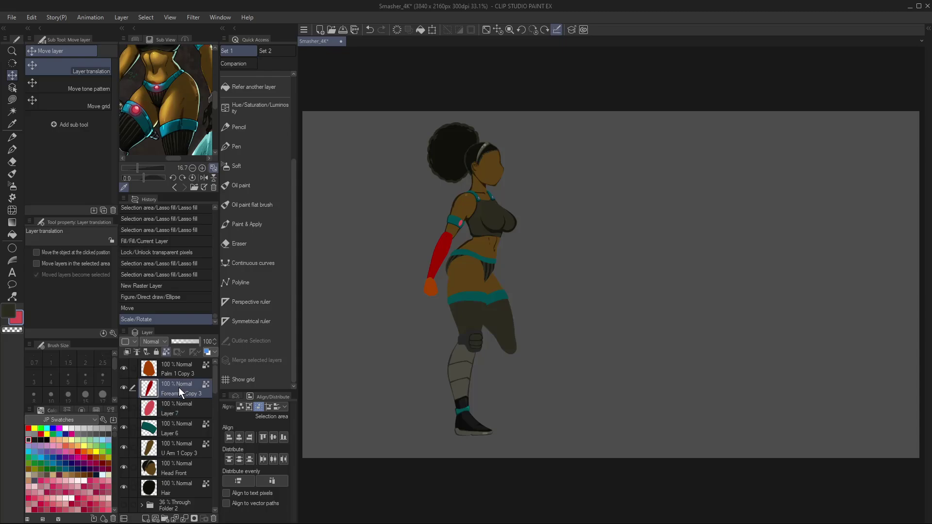
pyautogui.press('i')
pyautogui.click(467, 274)
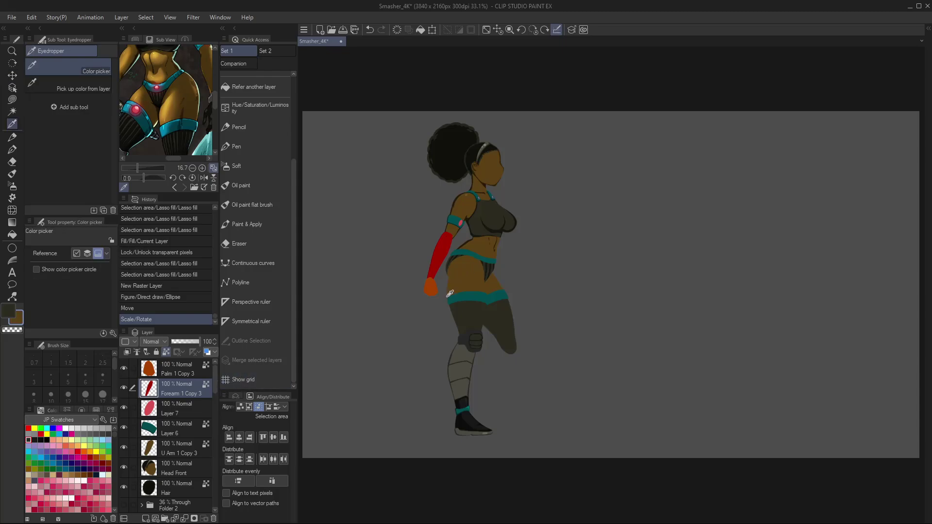
pyautogui.hotkey('alt', 'BackSpace')
pyautogui.press('/')
pyautogui.scroll(5, 455, 245)
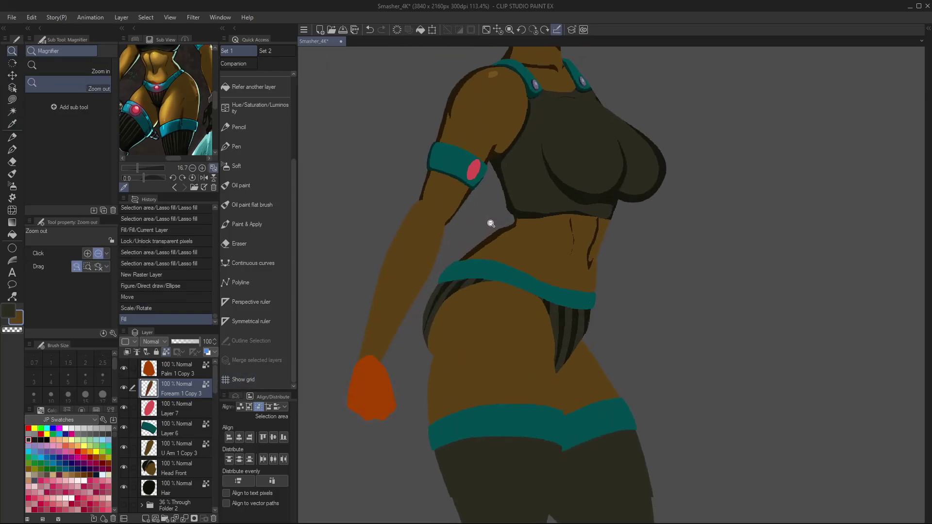
# - Sample the dark brown body shading and lasso-fill a shadow along the forearm's back edge from elbow to wrist
pyautogui.press('i')
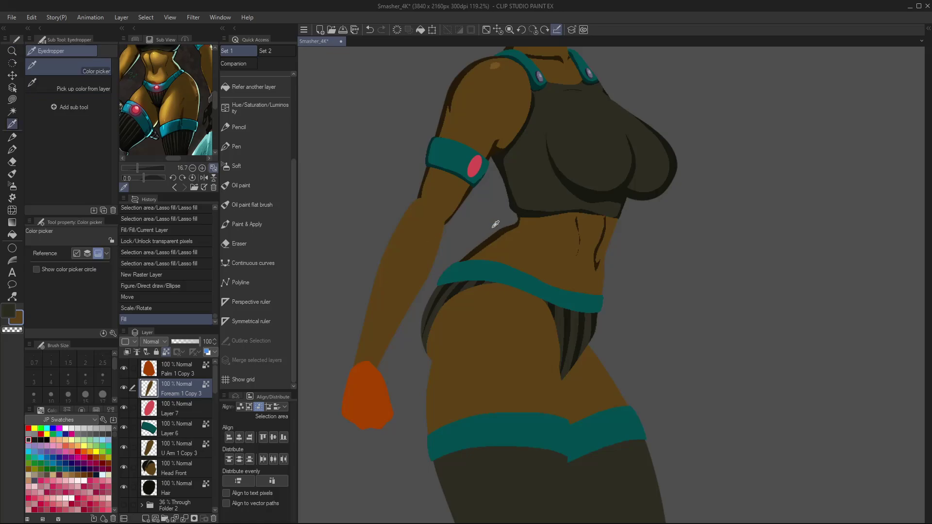
pyautogui.click(481, 237)
pyautogui.press('m')
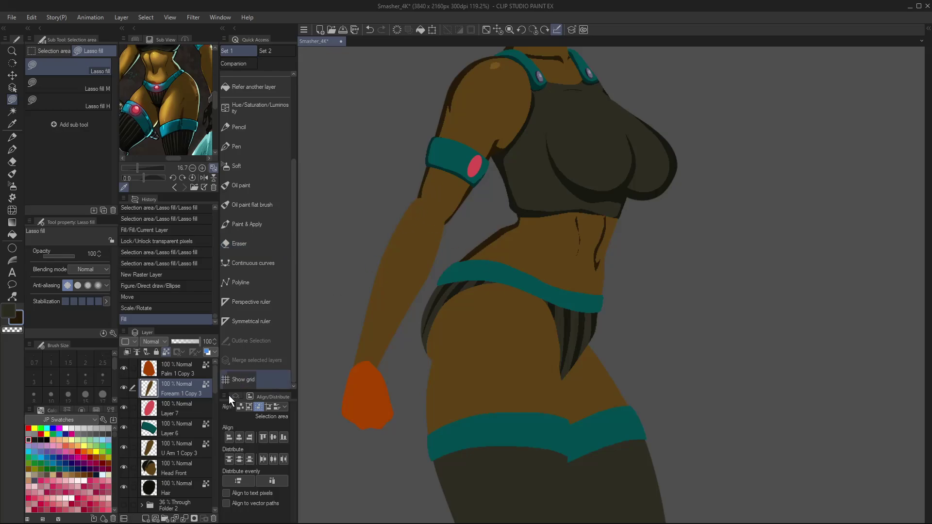
pyautogui.moveTo(428, 197)
pyautogui.mouseDown()
pyautogui.moveTo(381, 284)
pyautogui.moveTo(358, 387)
pyautogui.moveTo(348, 382)
pyautogui.moveTo(366, 235)
pyautogui.moveTo(425, 176)
pyautogui.mouseUp()
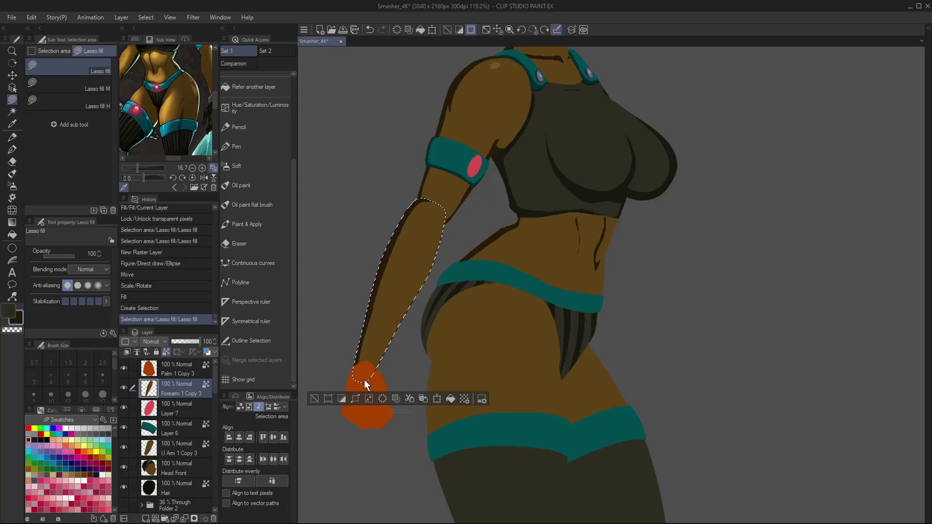
# - Clear the selection, move the palm layer beneath the forearm layer, and add a new raster layer above the forearm
pyautogui.hotkey('ctrl', 'd')
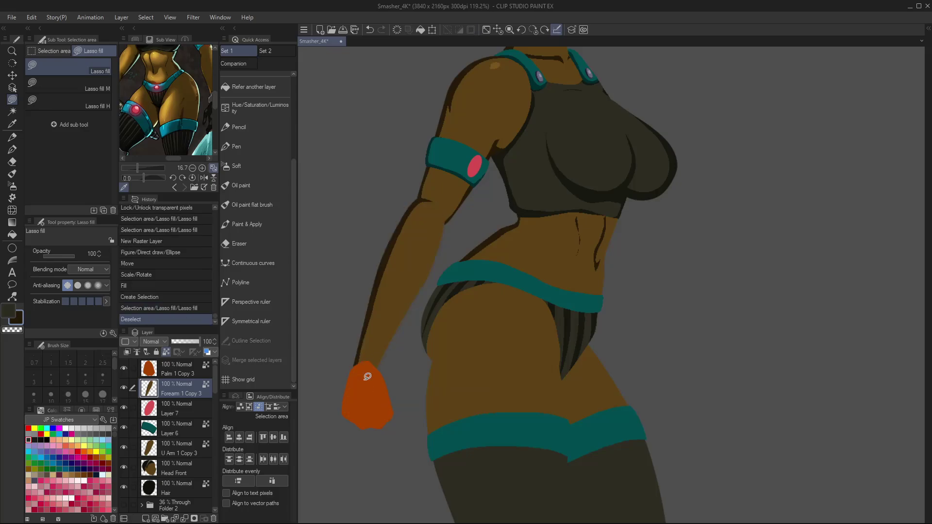
pyautogui.moveTo(175, 159); pyautogui.dragTo(165, 159)
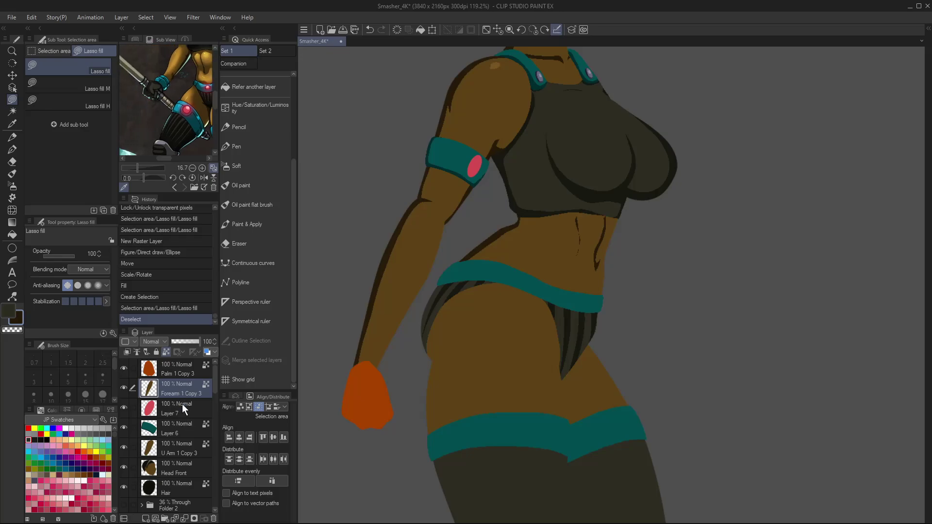
pyautogui.hotkey('ctrl', 'shift', 'n')
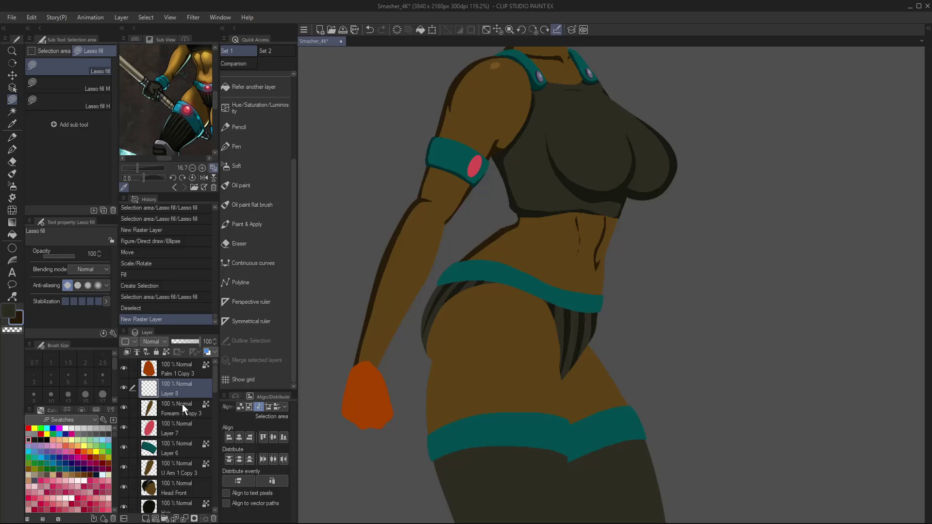
pyautogui.moveTo(178, 406); pyautogui.dragTo(175, 413)
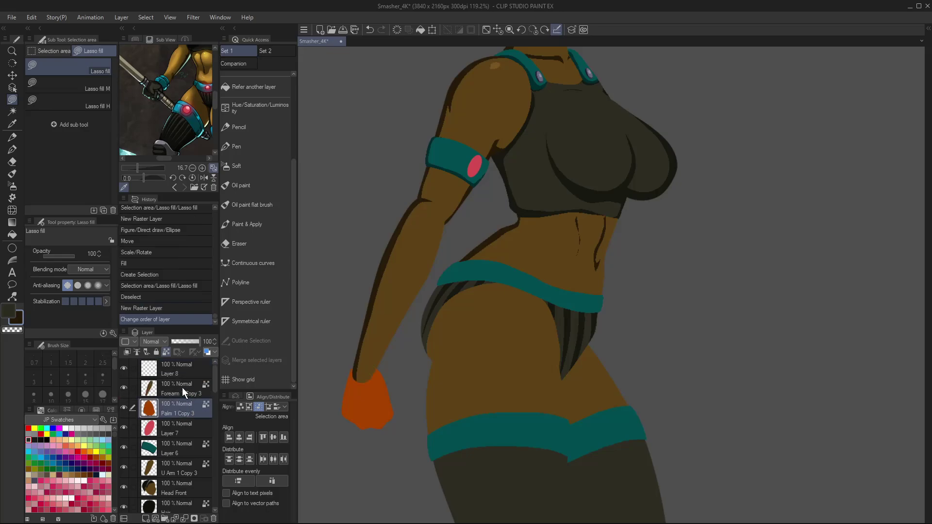
pyautogui.click(184, 394)
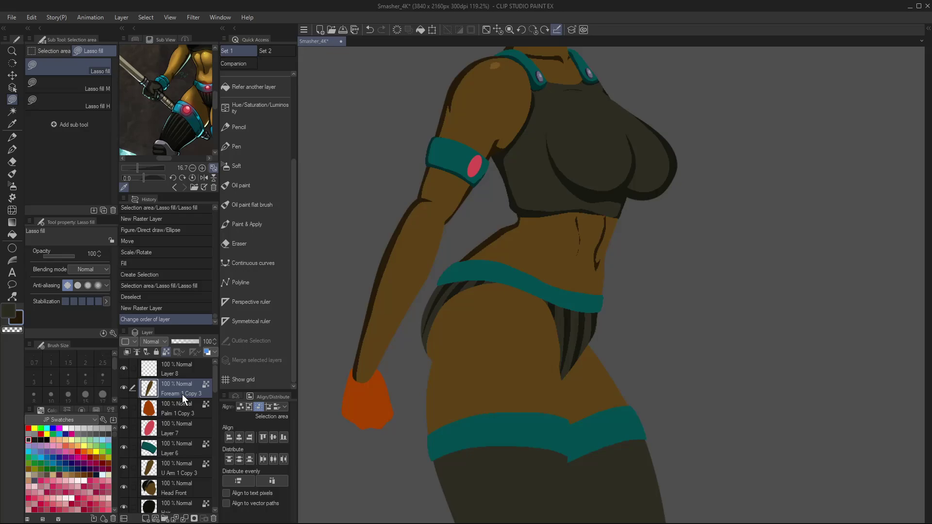
pyautogui.hotkey('ctrl', 'shift', 'n')
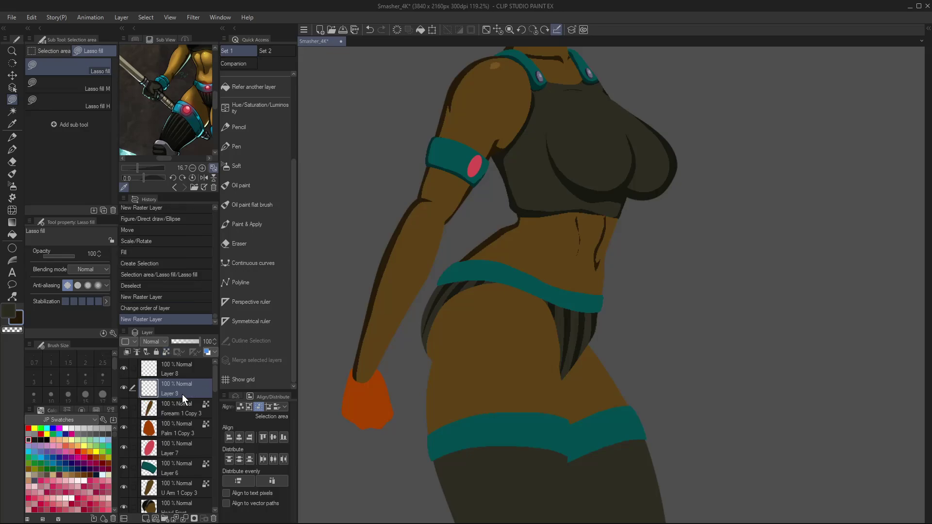
# - Sample the thigh band's teal and paint a lumpy wristband around the wrist with the Felt pen at size 30, without anti-aliasing
pyautogui.press('i')
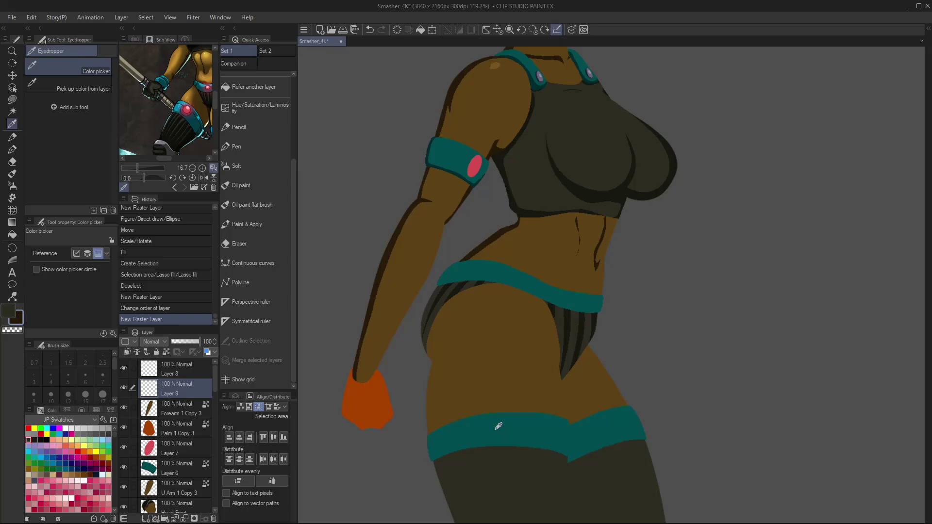
pyautogui.click(480, 429)
pyautogui.press('b')
pyautogui.press('p')
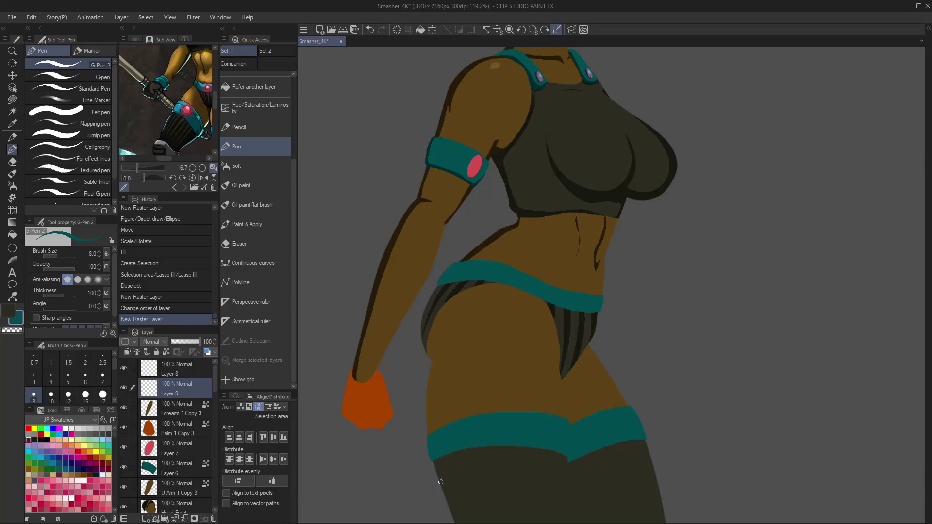
pyautogui.click(87, 112)
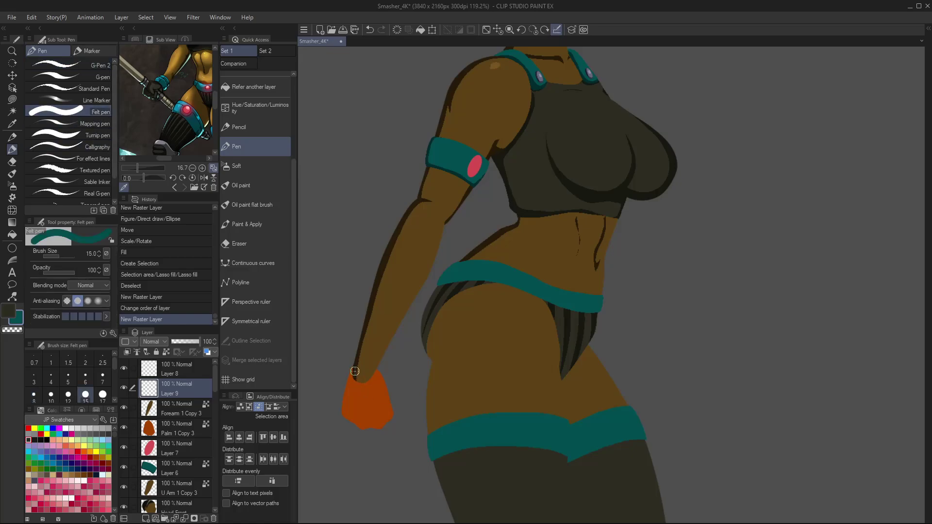
pyautogui.press(']')
pyautogui.press(']')
pyautogui.press(']')
pyautogui.press(']')
pyautogui.press(']')
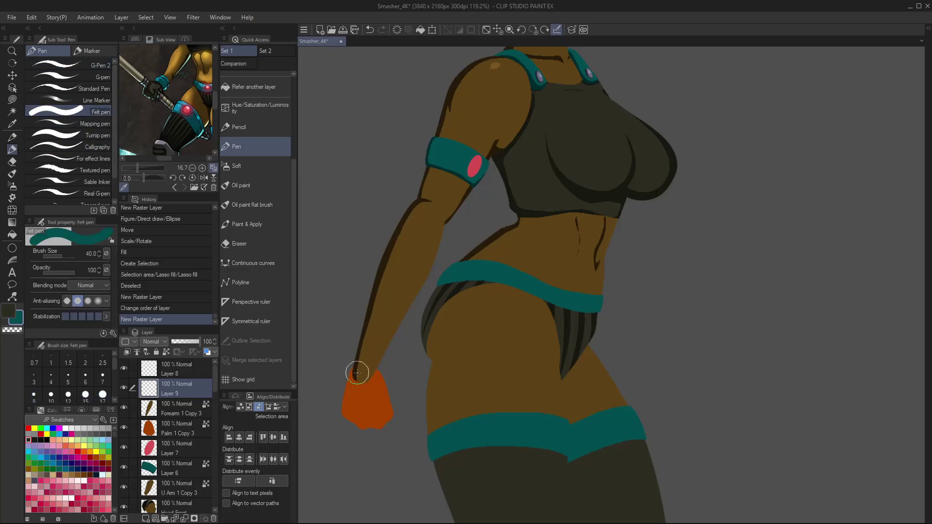
pyautogui.click(67, 301)
pyautogui.press(']')
pyautogui.press(']')
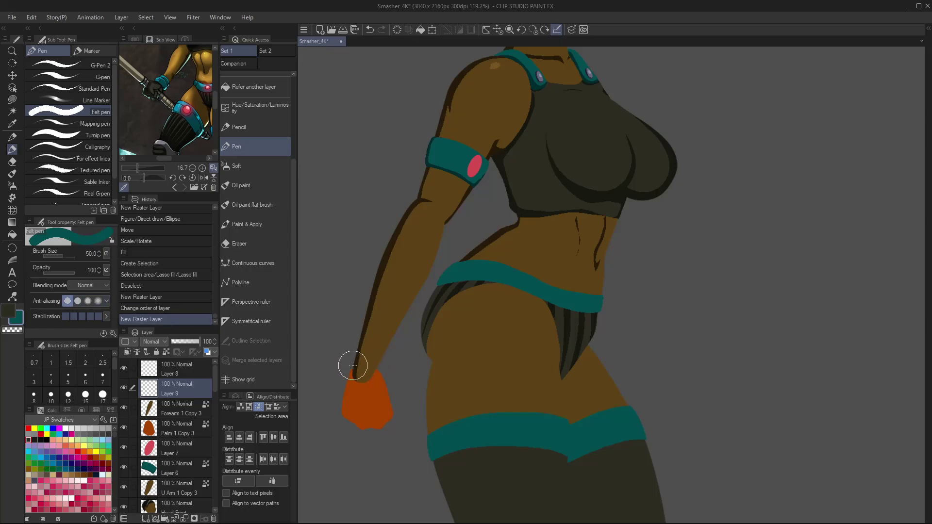
pyautogui.press('[')
pyautogui.press('[')
pyautogui.moveTo(350, 360)
pyautogui.mouseDown()
pyautogui.moveTo(364, 358)
pyautogui.moveTo(347, 376)
pyautogui.moveTo(354, 371)
pyautogui.moveTo(389, 389)
pyautogui.mouseUp()
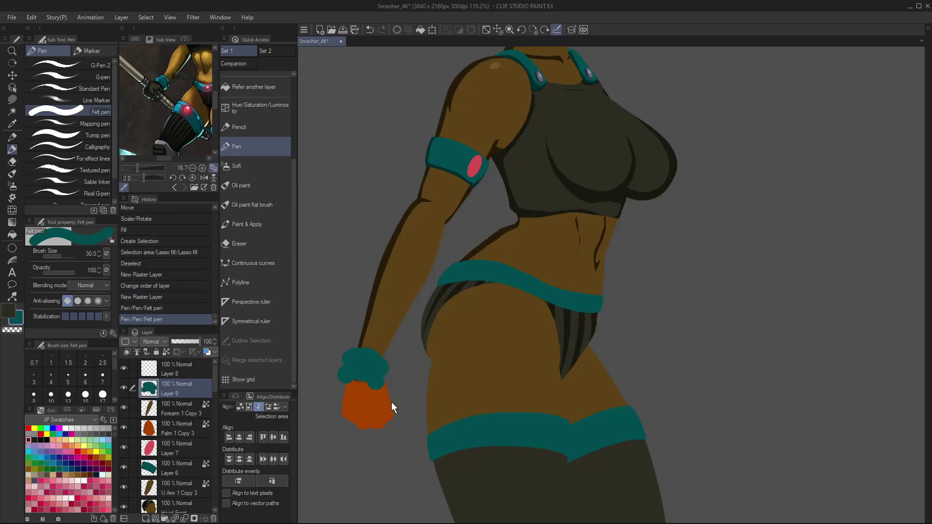
# - Scale and rotate the wristband to fit the wrist, and trim its outer edges with transparent lasso fills
pyautogui.hotkey('ctrl', 't')
pyautogui.moveTo(388, 349); pyautogui.dragTo(530, 378)
pyautogui.click(360, 401)
pyautogui.hotkey('ctrl', 'space')
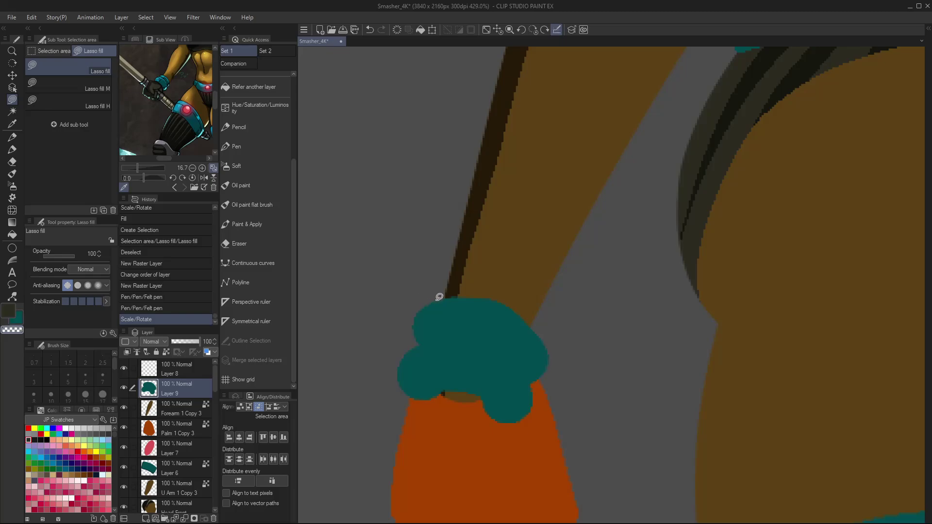
pyautogui.moveTo(439, 297)
pyautogui.mouseDown()
pyautogui.moveTo(419, 323)
pyautogui.moveTo(411, 411)
pyautogui.moveTo(453, 385)
pyautogui.moveTo(537, 419)
pyautogui.moveTo(500, 412)
pyautogui.mouseUp()
pyautogui.moveTo(536, 376)
pyautogui.mouseDown()
pyautogui.moveTo(547, 343)
pyautogui.moveTo(537, 391)
pyautogui.mouseUp()
pyautogui.moveTo(543, 357)
pyautogui.mouseDown()
pyautogui.moveTo(534, 336)
pyautogui.moveTo(486, 305)
pyautogui.moveTo(420, 306)
pyautogui.moveTo(493, 284)
pyautogui.moveTo(580, 348)
pyautogui.mouseUp()
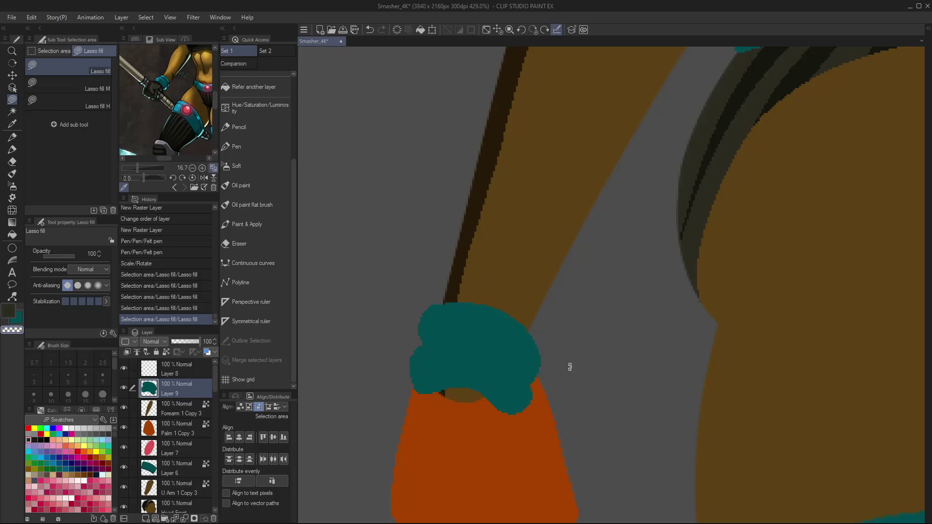
# - Narrow and slightly skew the wristband with another transform, and trim its lower back edge with a transparent lasso fill
pyautogui.hotkey('ctrl', 't')
pyautogui.moveTo(543, 373); pyautogui.dragTo(539, 352)
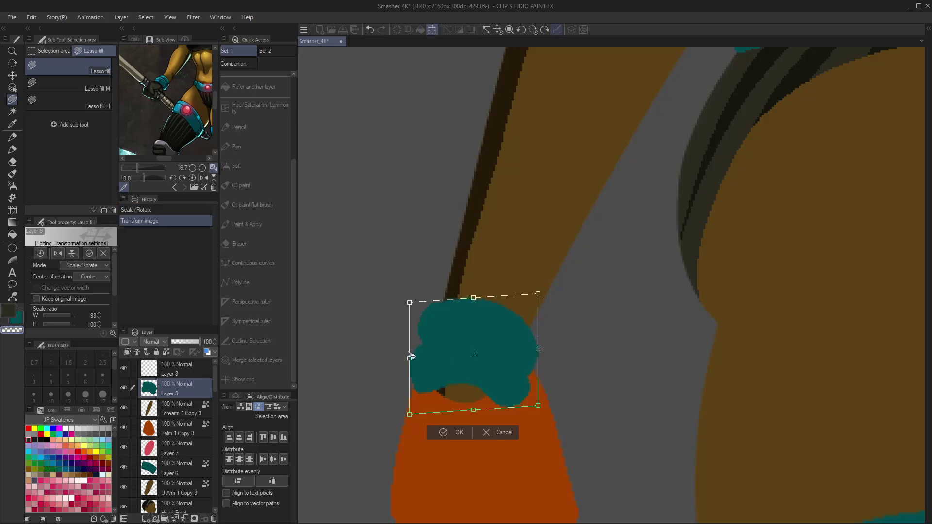
pyautogui.moveTo(411, 356); pyautogui.dragTo(412, 368)
pyautogui.click(456, 432)
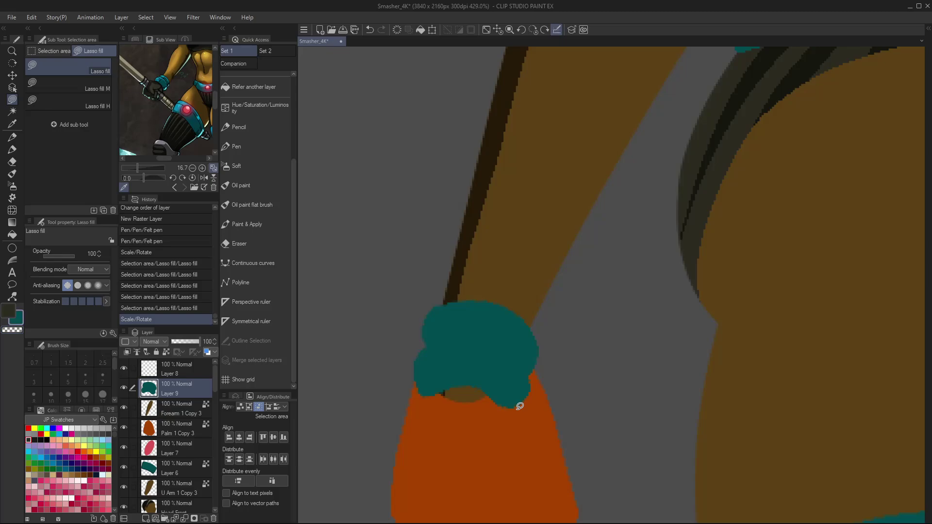
pyautogui.moveTo(417, 385); pyautogui.dragTo(443, 396)
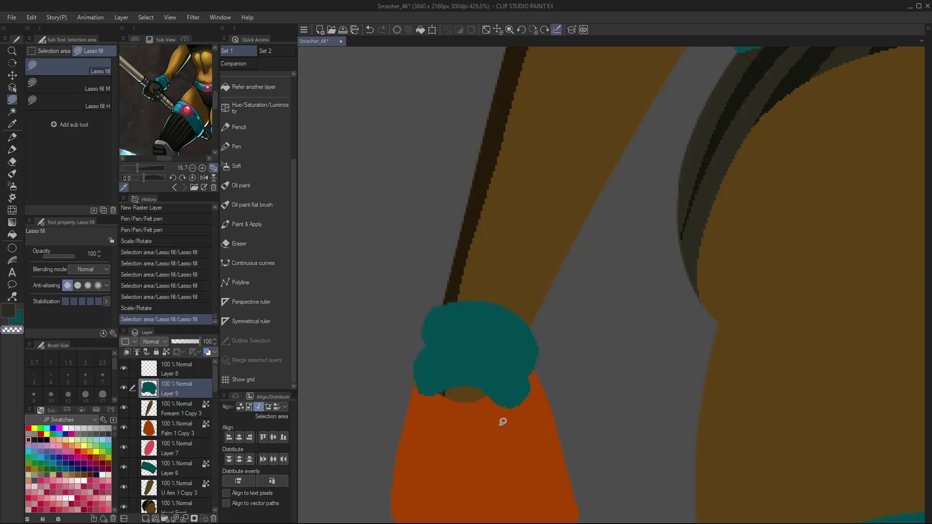
# - Lock the wristband layer's transparent pixels and lasso-fill dark teal shading along its edges and the fold between its two rolls
pyautogui.click(18, 322)
pyautogui.moveTo(582, 340); pyautogui.dragTo(600, 271)
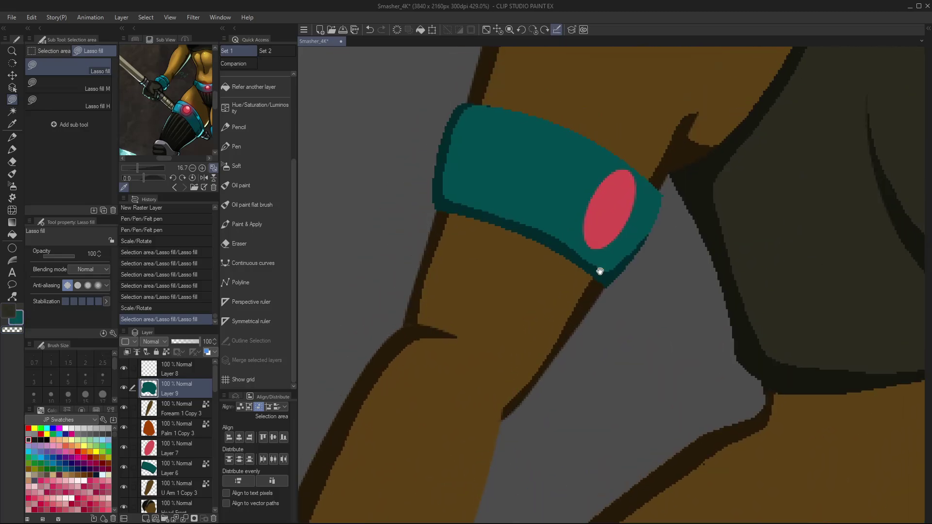
pyautogui.click(102, 410)
pyautogui.click(106, 421)
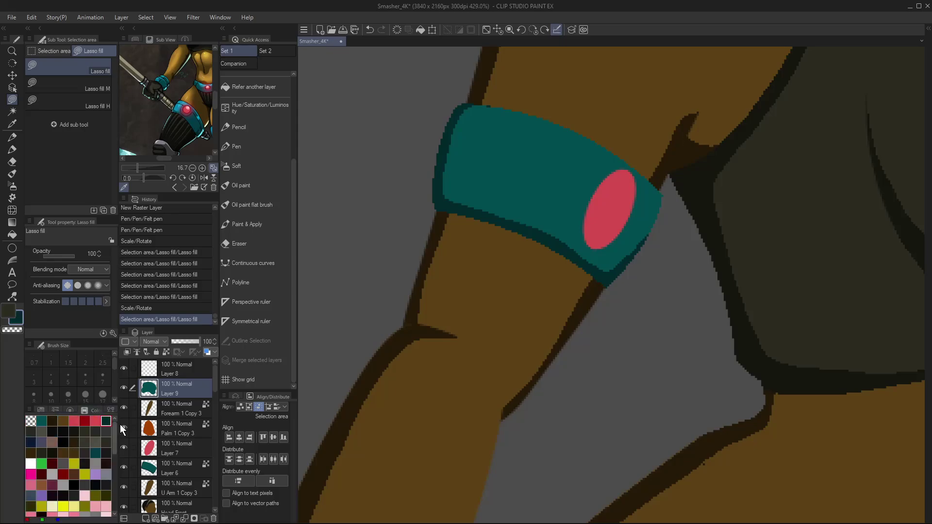
pyautogui.moveTo(389, 418); pyautogui.dragTo(358, 266)
pyautogui.click(166, 352)
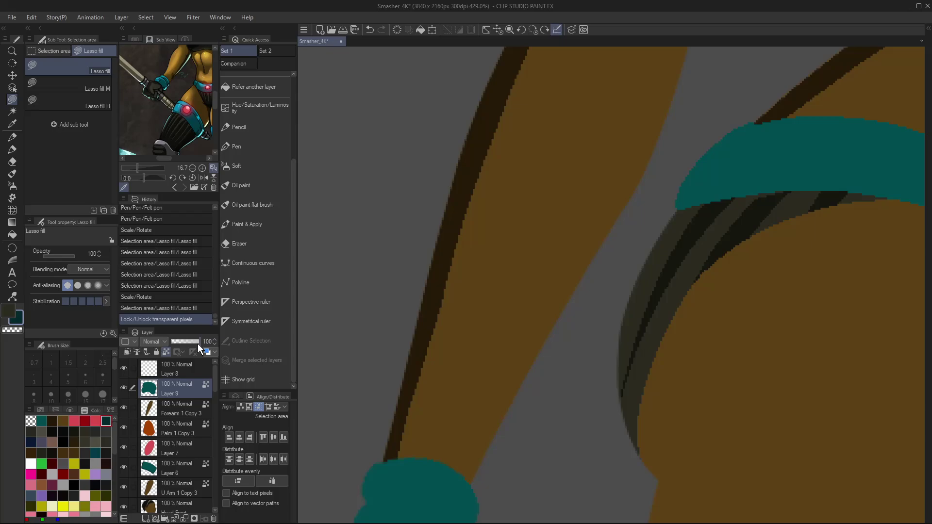
pyautogui.scroll(-4, 485, 264)
pyautogui.moveTo(426, 286)
pyautogui.mouseDown()
pyautogui.moveTo(390, 300)
pyautogui.moveTo(383, 323)
pyautogui.moveTo(431, 334)
pyautogui.moveTo(396, 335)
pyautogui.moveTo(374, 359)
pyautogui.moveTo(453, 389)
pyautogui.moveTo(475, 370)
pyautogui.moveTo(464, 407)
pyautogui.moveTo(394, 409)
pyautogui.moveTo(361, 371)
pyautogui.moveTo(365, 299)
pyautogui.mouseUp()
pyautogui.moveTo(378, 374)
pyautogui.mouseDown()
pyautogui.moveTo(461, 388)
pyautogui.moveTo(478, 372)
pyautogui.moveTo(433, 401)
pyautogui.mouseUp()
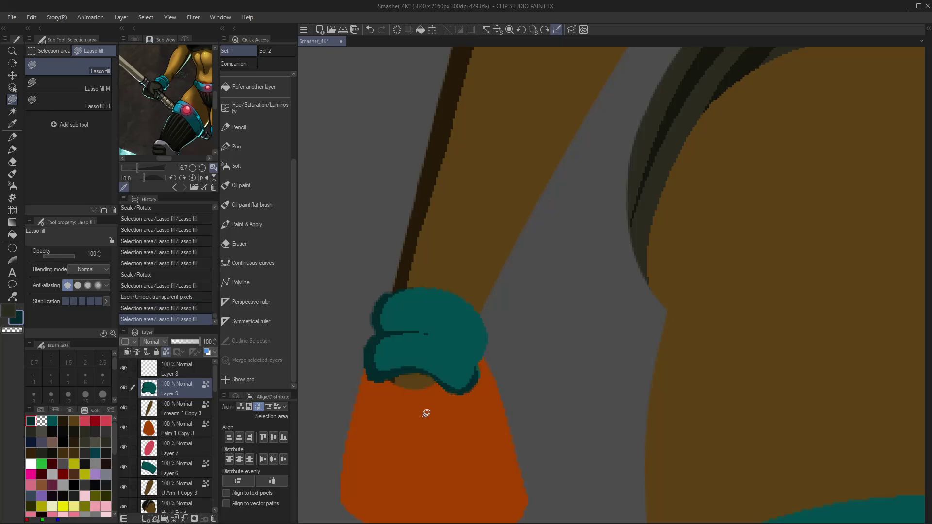
pyautogui.moveTo(477, 366)
pyautogui.mouseDown()
pyautogui.moveTo(488, 379)
pyautogui.moveTo(483, 374)
pyautogui.mouseUp()
pyautogui.moveTo(473, 359)
pyautogui.mouseDown()
pyautogui.moveTo(483, 358)
pyautogui.moveTo(486, 333)
pyautogui.moveTo(490, 379)
pyautogui.mouseUp()
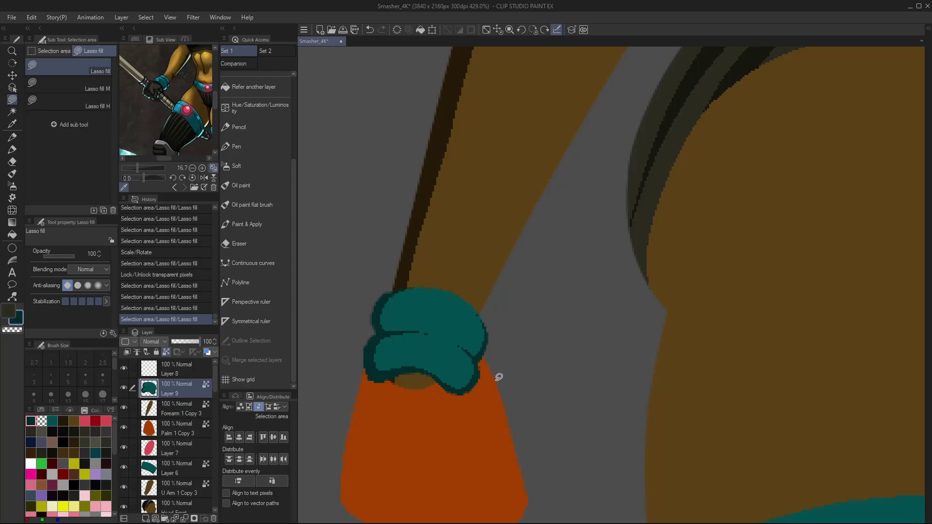
# - Hide the palm layer and shift the wristband slightly into place at the end of the forearm
pyautogui.hotkey('ctrl', '0')
pyautogui.press('/')
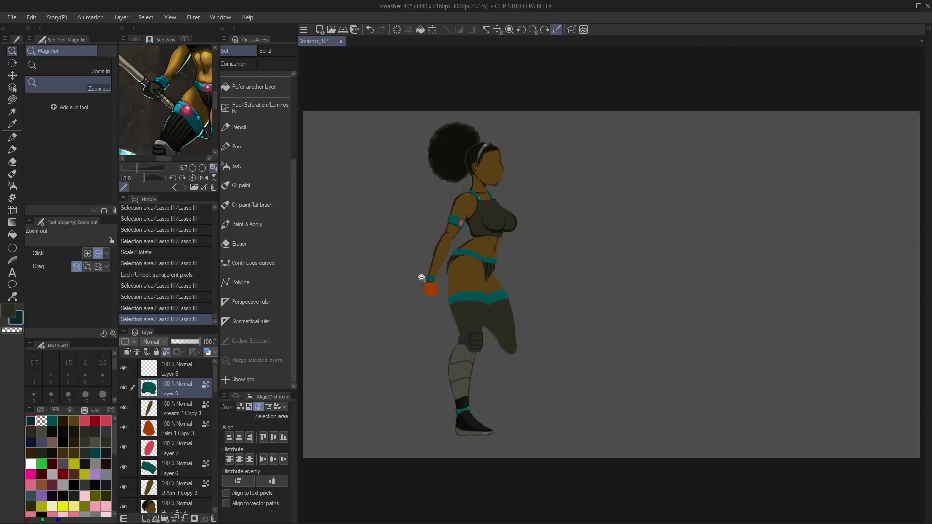
pyautogui.moveTo(424, 279); pyautogui.dragTo(413, 296)
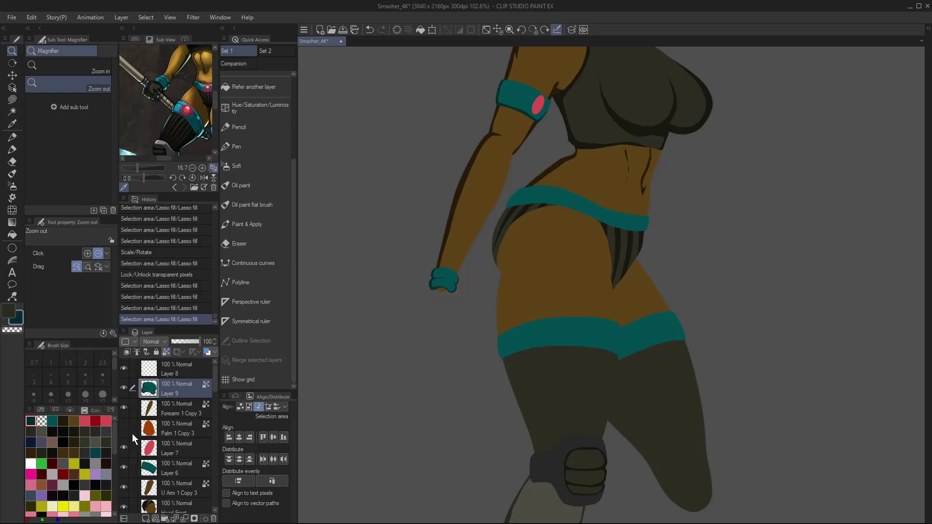
pyautogui.moveTo(440, 280); pyautogui.dragTo(462, 261)
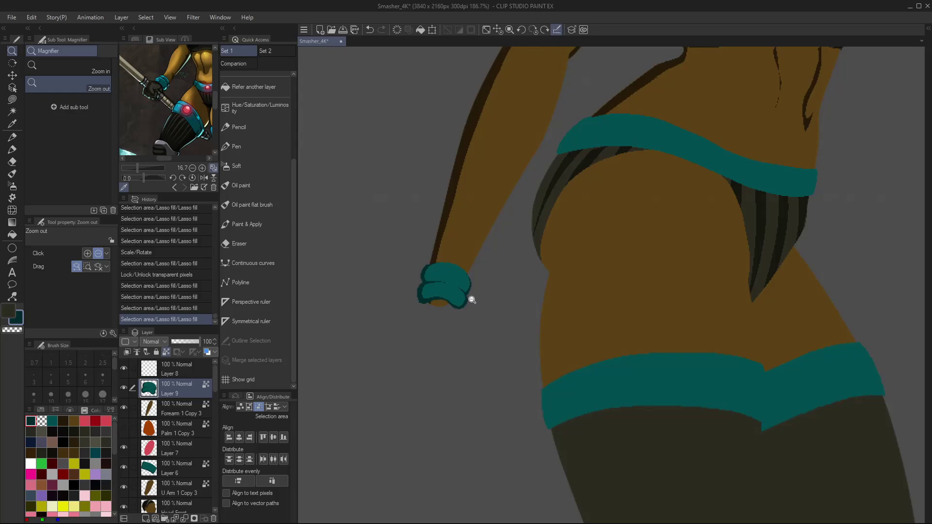
pyautogui.press('k')
pyautogui.moveTo(465, 306)
pyautogui.mouseDown()
pyautogui.moveTo(460, 299)
pyautogui.moveTo(477, 306)
pyautogui.moveTo(461, 297)
pyautogui.moveTo(470, 246)
pyautogui.mouseUp()
pyautogui.press('m')
pyautogui.press('/')
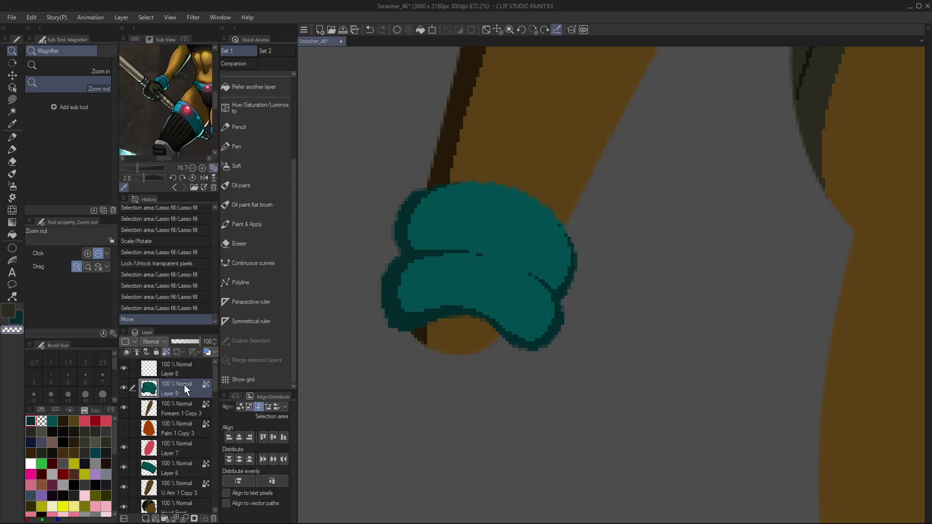
# - On the forearm layer, unlock transparent pixels and lasso-fill the exposed forearm tip below the wristband with dark teal, rounding out its lower edge
pyautogui.press('m')
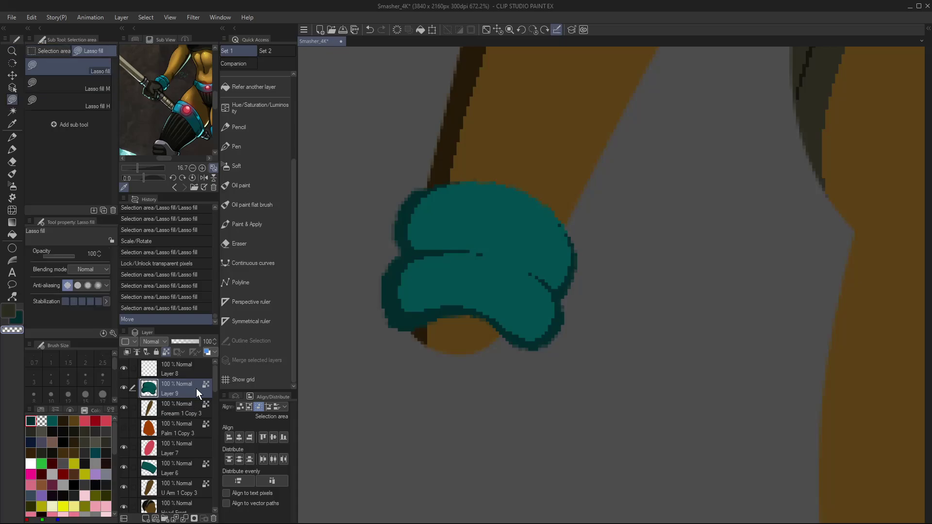
pyautogui.click(180, 408)
pyautogui.moveTo(420, 372); pyautogui.dragTo(451, 404)
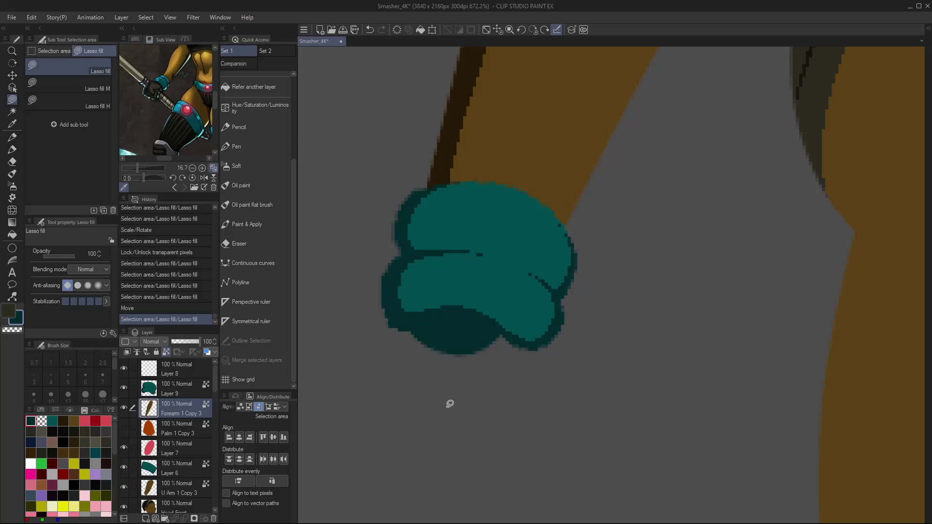
pyautogui.hotkey('ctrl', 'z')
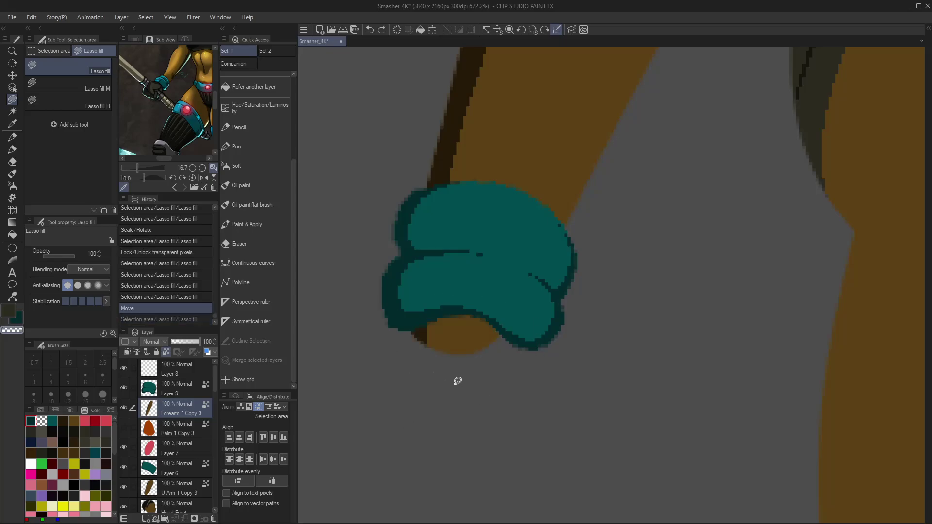
pyautogui.press('x')
pyautogui.moveTo(406, 315)
pyautogui.mouseDown()
pyautogui.moveTo(526, 339)
pyautogui.moveTo(402, 362)
pyautogui.mouseUp()
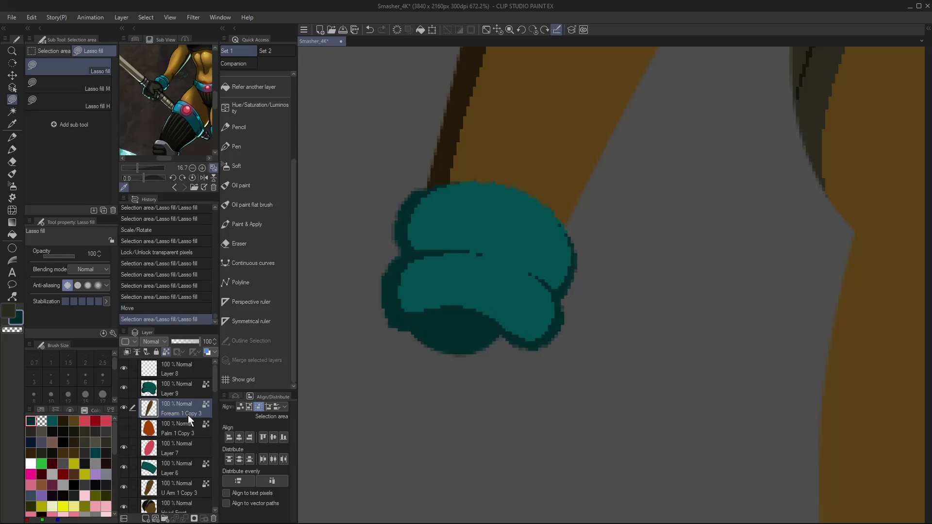
pyautogui.click(167, 352)
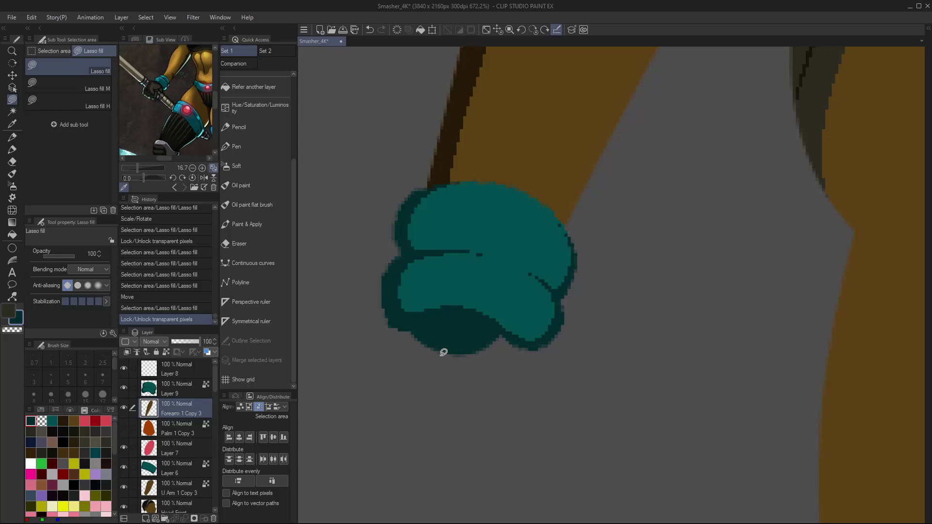
pyautogui.moveTo(413, 333)
pyautogui.mouseDown()
pyautogui.moveTo(457, 355)
pyautogui.moveTo(517, 347)
pyautogui.moveTo(486, 320)
pyautogui.moveTo(522, 348)
pyautogui.mouseUp()
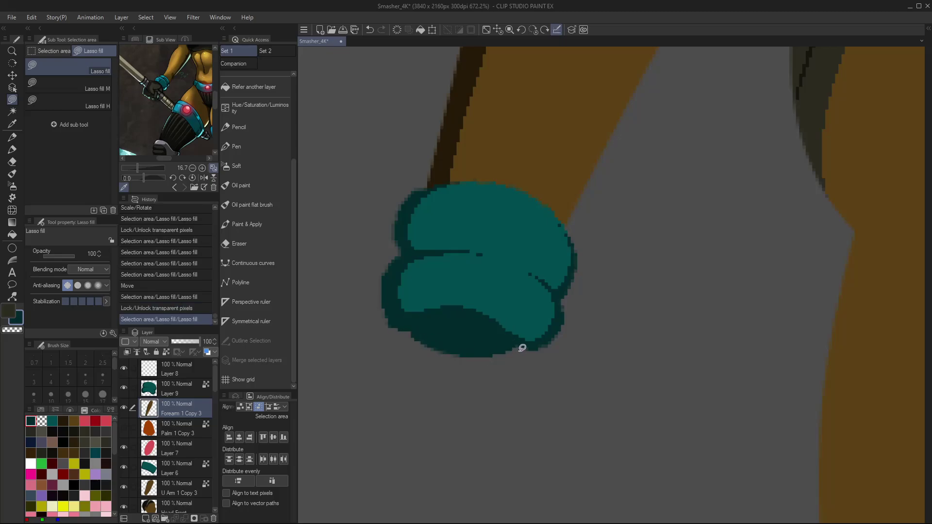
pyautogui.moveTo(408, 323)
pyautogui.mouseDown()
pyautogui.moveTo(429, 341)
pyautogui.moveTo(478, 337)
pyautogui.mouseUp()
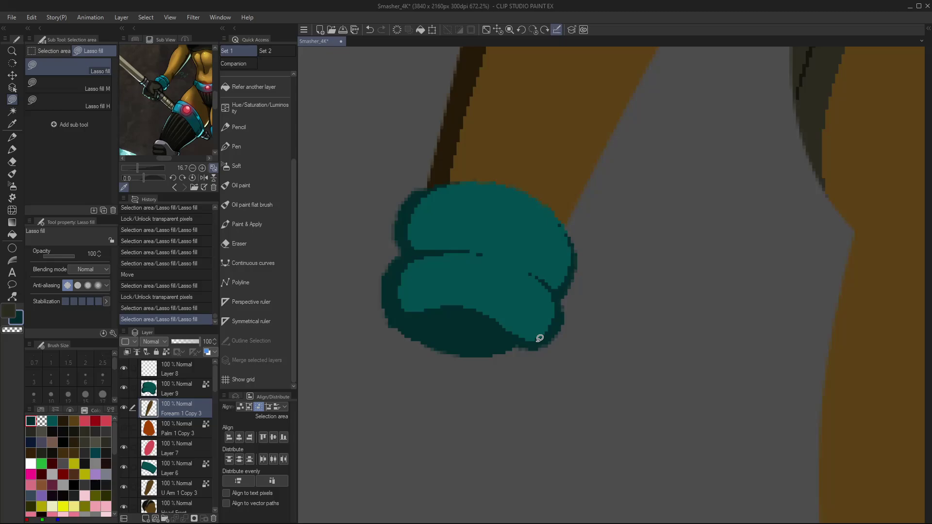
# - Erase the forearm tip protruding below the wristband with a transparent lasso fill, and merge the wristband layer into the forearm layer
pyautogui.press('c')
pyautogui.moveTo(437, 362)
pyautogui.mouseDown()
pyautogui.moveTo(414, 316)
pyautogui.moveTo(510, 329)
pyautogui.moveTo(459, 369)
pyautogui.mouseUp()
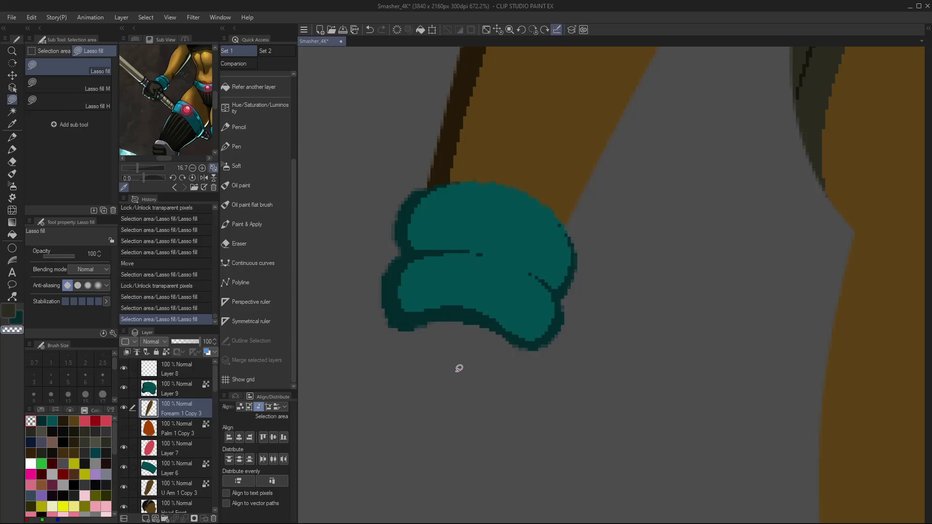
pyautogui.click(178, 390)
pyautogui.hotkey('ctrl', 'e')
pyautogui.hotkey('ctrl', '0')
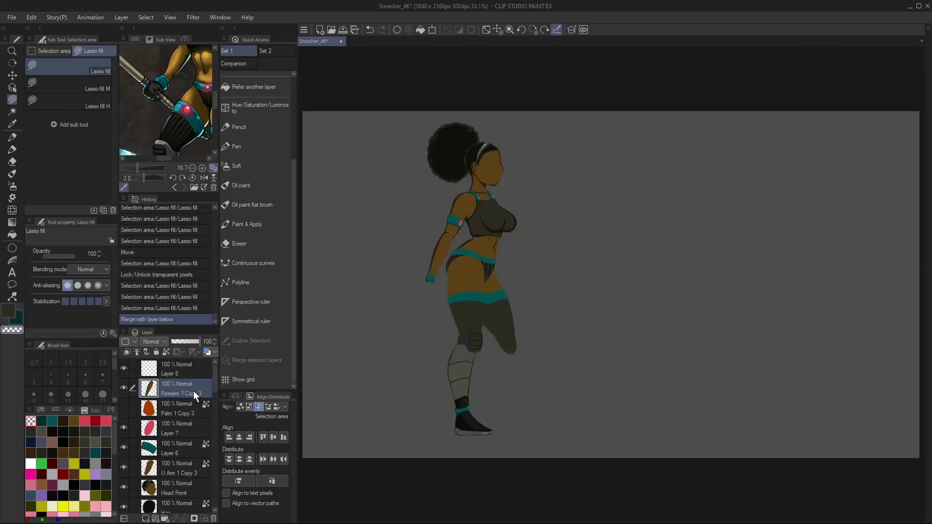
pyautogui.hotkey('alt', 'space')
pyautogui.moveTo(453, 298); pyautogui.dragTo(495, 238)
pyautogui.hotkey('ctrl', 't')
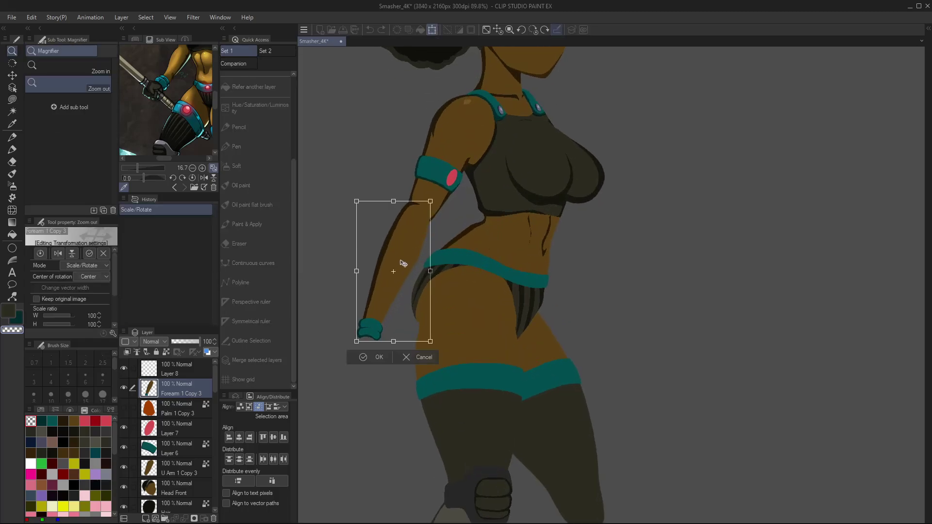
pyautogui.click(414, 217)
pyautogui.moveTo(500, 298); pyautogui.dragTo(454, 250)
pyautogui.moveTo(580, 267); pyautogui.dragTo(515, 340)
pyautogui.click(470, 356)
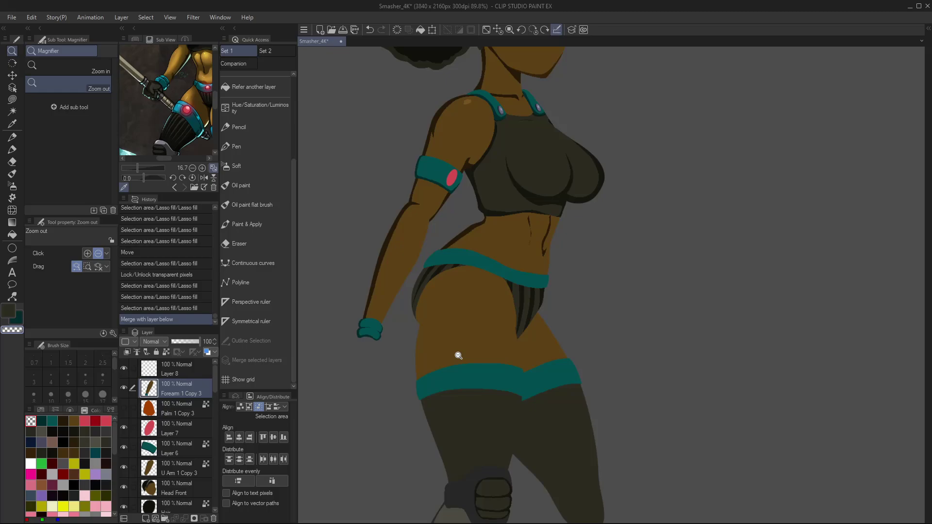
pyautogui.hotkey('ctrl', '0')
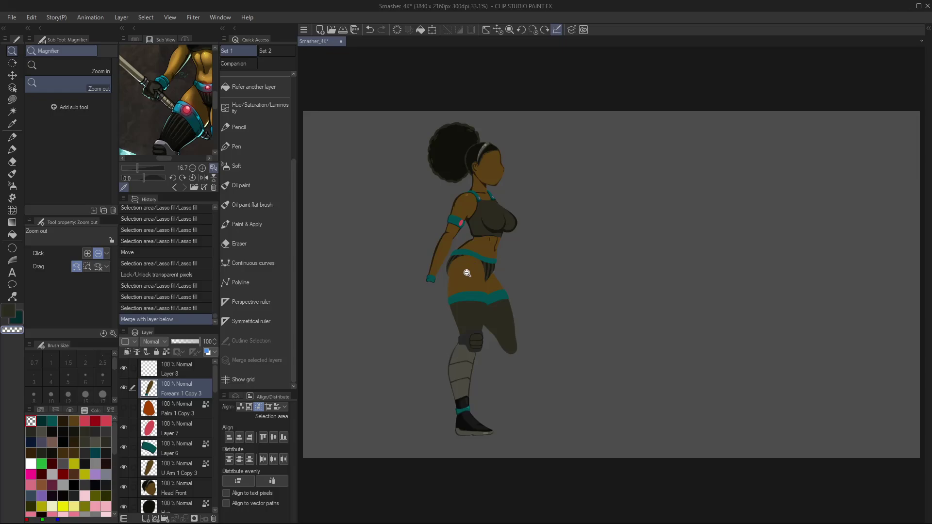
# - On the Thigh Front layer, select the bare skin area and lasso-fill dark brown shading along its back edge and just above the teal band
pyautogui.moveTo(467, 273); pyautogui.dragTo(492, 268)
pyautogui.keyDown('ctrl'); pyautogui.keyDown('shift'); pyautogui.click(444, 287); pyautogui.keyUp('shift'); pyautogui.keyUp('ctrl')
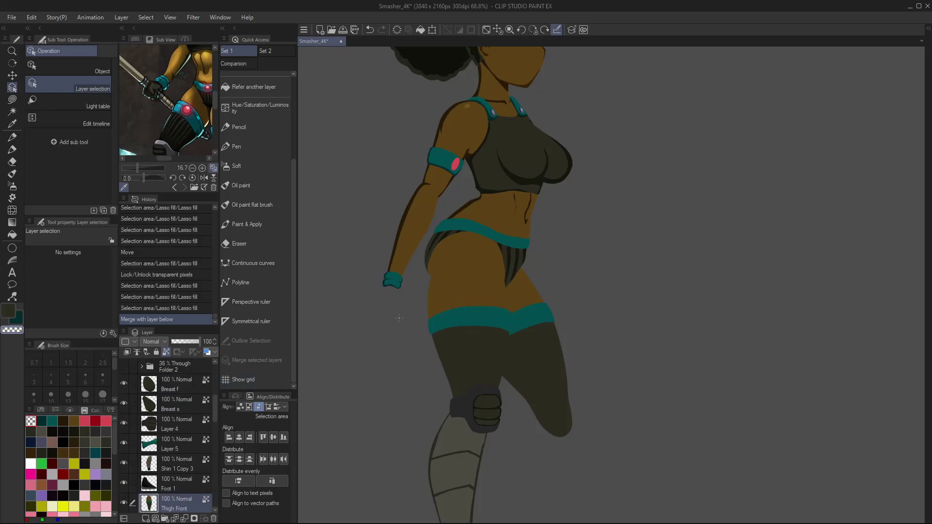
pyautogui.moveTo(449, 272); pyautogui.dragTo(481, 272)
pyautogui.press('w')
pyautogui.click(463, 313)
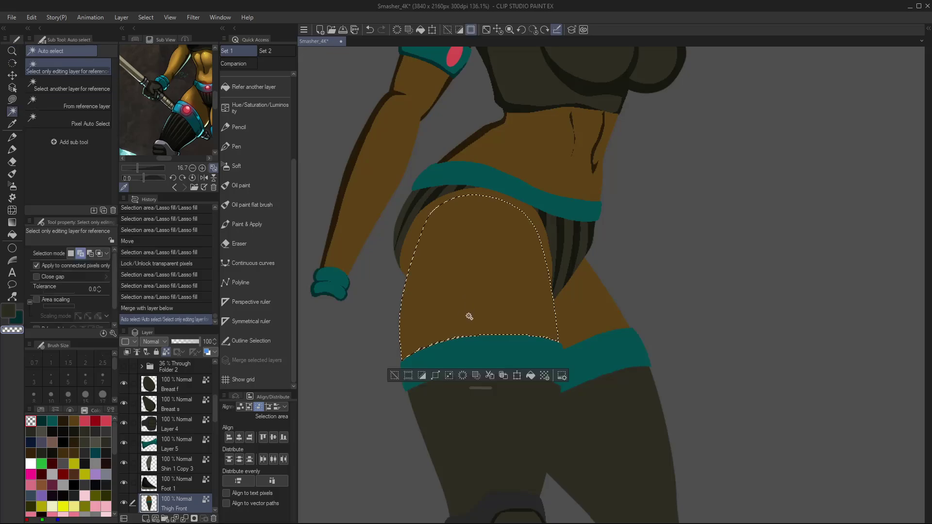
pyautogui.press('i')
pyautogui.click(344, 186)
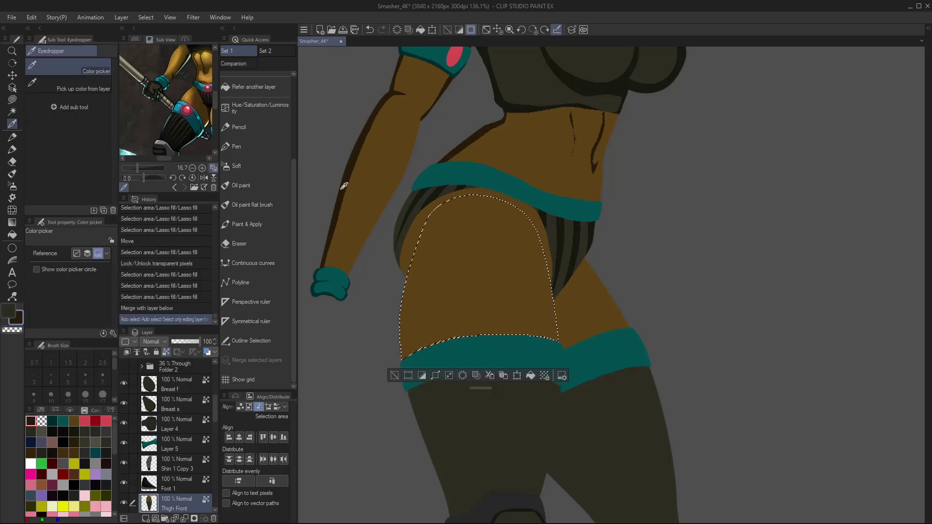
pyautogui.press('m')
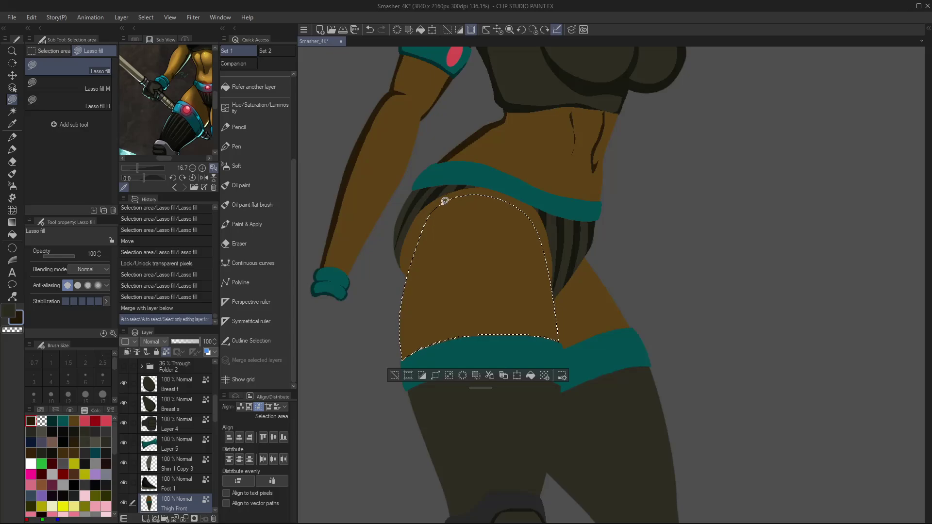
pyautogui.moveTo(411, 310)
pyautogui.mouseDown()
pyautogui.moveTo(416, 340)
pyautogui.moveTo(489, 328)
pyautogui.moveTo(367, 348)
pyautogui.moveTo(368, 291)
pyautogui.mouseUp()
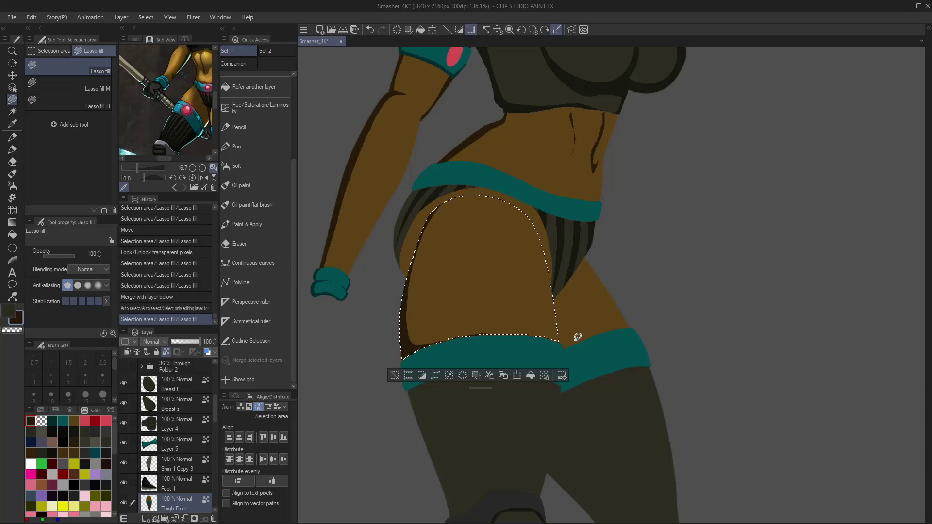
# - Lasso-fill a dark brown muscle crease above the thigh band and dark brown shading along the thigh's front edge
pyautogui.moveTo(508, 335)
pyautogui.mouseDown()
pyautogui.moveTo(514, 289)
pyautogui.moveTo(510, 336)
pyautogui.moveTo(500, 334)
pyautogui.moveTo(513, 344)
pyautogui.moveTo(501, 338)
pyautogui.mouseUp()
pyautogui.hotkey('ctrl', 'z')
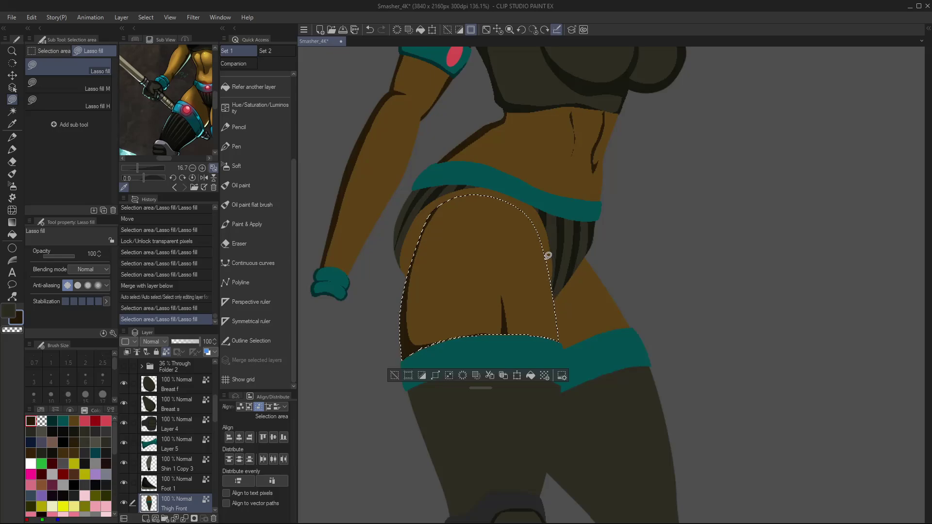
pyautogui.moveTo(507, 203)
pyautogui.mouseDown()
pyautogui.moveTo(553, 292)
pyautogui.moveTo(556, 356)
pyautogui.mouseUp()
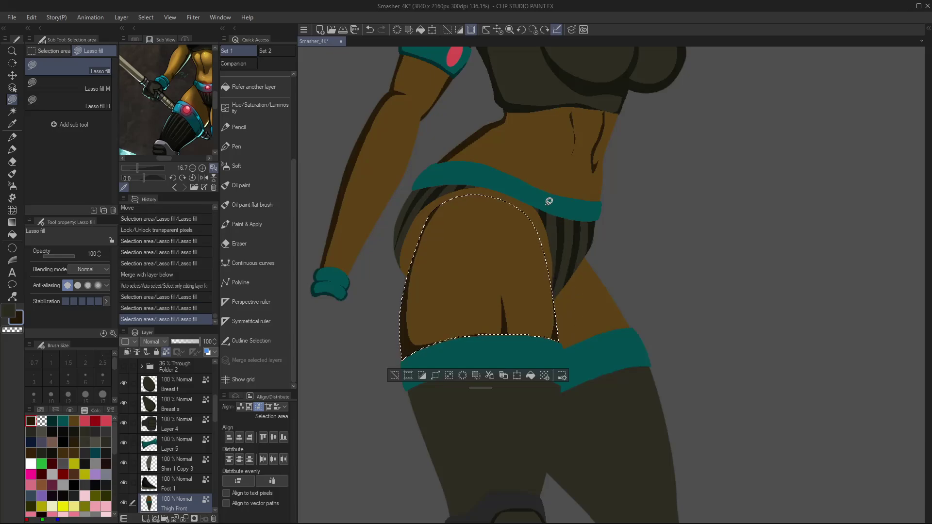
pyautogui.moveTo(537, 237)
pyautogui.mouseDown()
pyautogui.moveTo(561, 321)
pyautogui.moveTo(527, 214)
pyautogui.mouseUp()
pyautogui.hotkey('ctrl', 'z')
# - Sample the thigh's skin brown, add a slim vertical highlight on the lower front thigh with Lasso fill H, and deselect
pyautogui.click(73, 101)
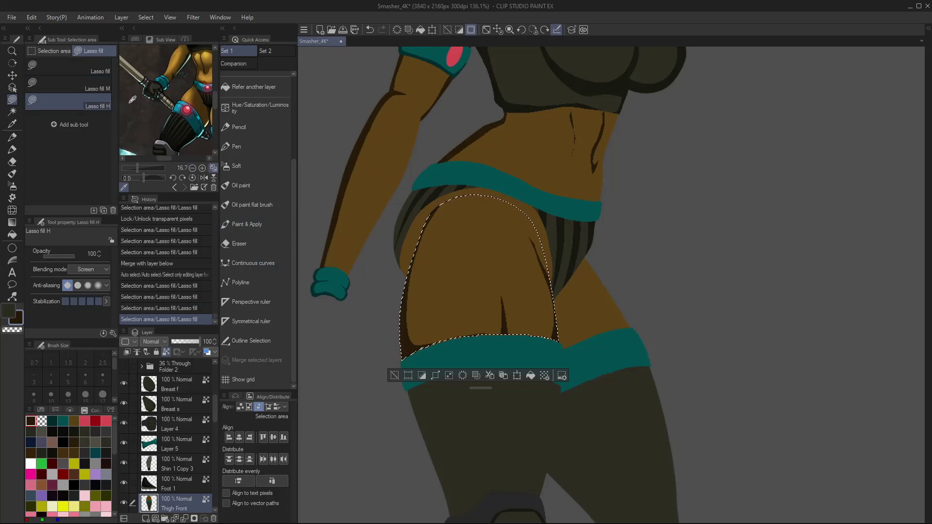
pyautogui.keyDown('alt'); pyautogui.click(525, 303); pyautogui.keyUp('alt')
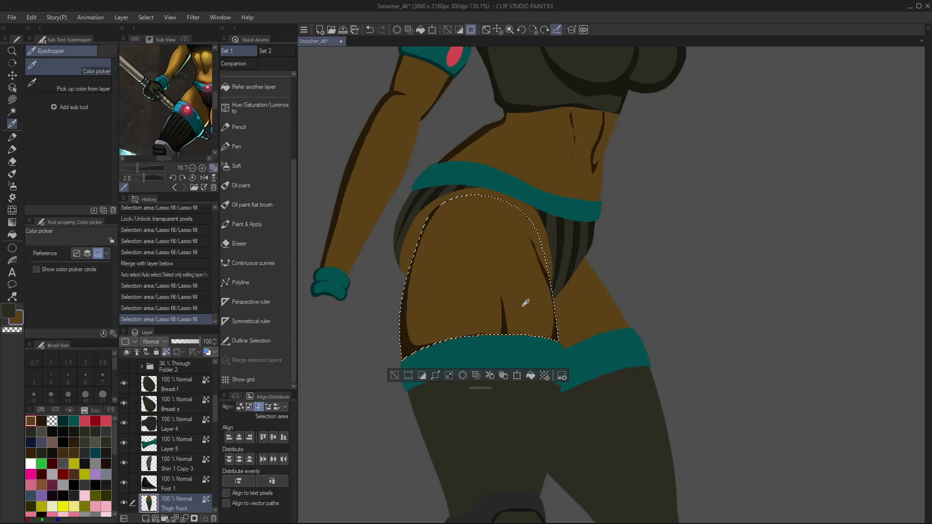
pyautogui.moveTo(531, 323)
pyautogui.mouseDown()
pyautogui.moveTo(525, 285)
pyautogui.moveTo(526, 332)
pyautogui.moveTo(519, 270)
pyautogui.moveTo(527, 324)
pyautogui.mouseUp()
pyautogui.hotkey('ctrl', 'z')
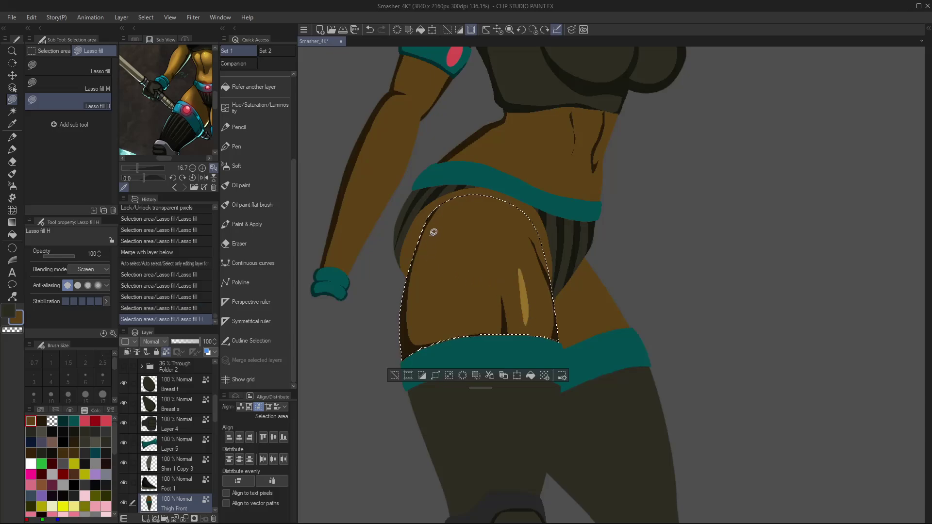
pyautogui.hotkey('ctrl', 'd')
# - Sample the front thigh band's teal, select the band, and shade its back and lower edges with Lasso fill M
pyautogui.click(102, 72)
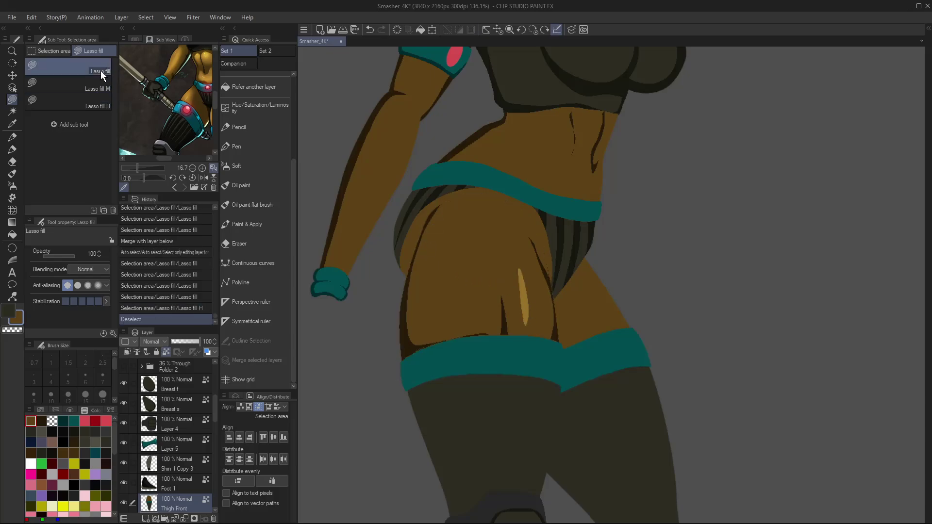
pyautogui.hotkey('ctrl', '0')
pyautogui.press('/')
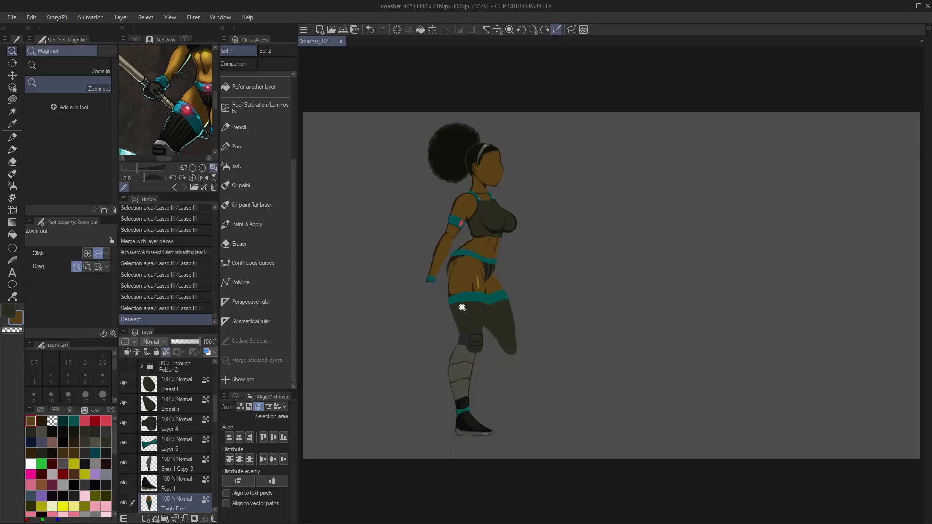
pyautogui.moveTo(462, 307); pyautogui.dragTo(499, 282)
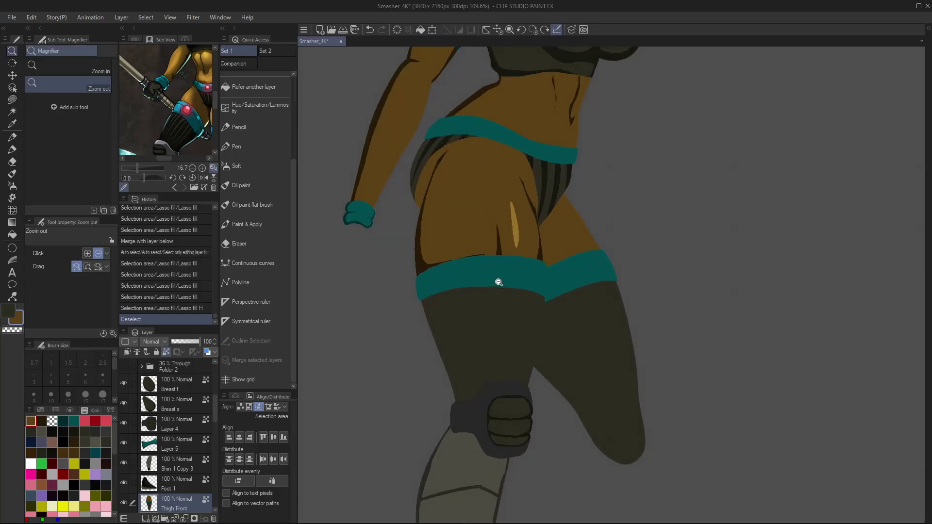
pyautogui.press('i')
pyautogui.click(466, 273)
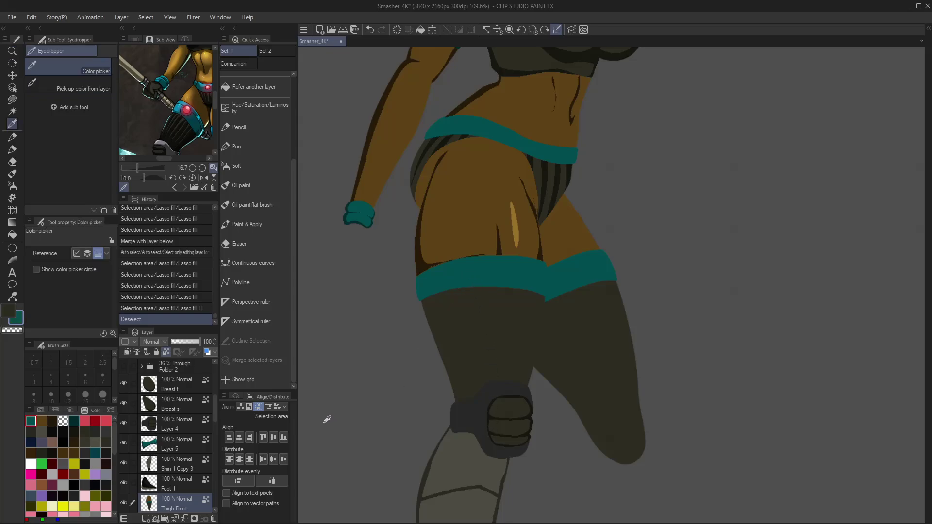
pyautogui.press('w')
pyautogui.click(506, 272)
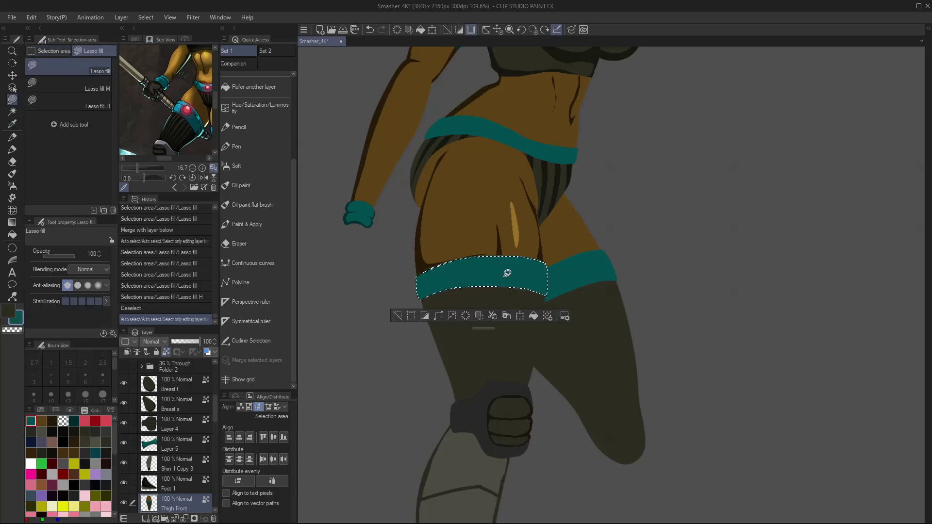
pyautogui.click(99, 107)
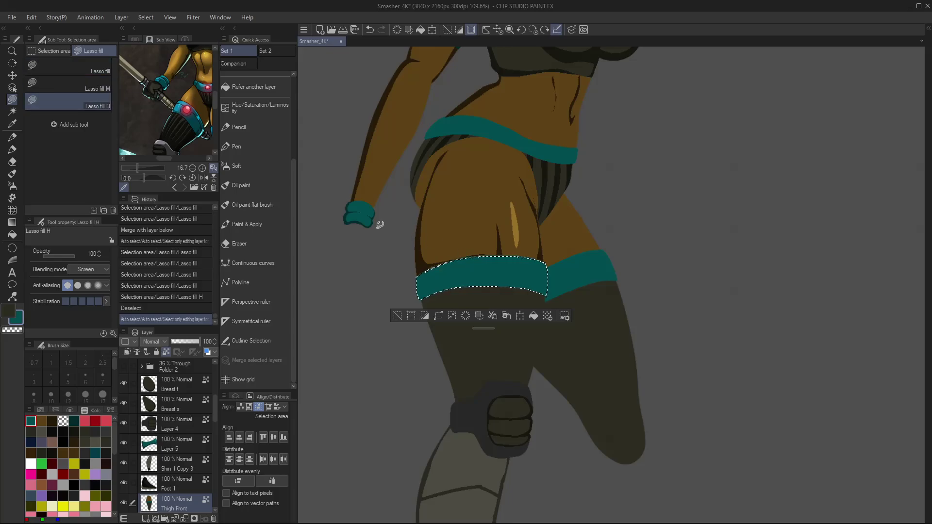
pyautogui.click(111, 86)
pyautogui.moveTo(452, 261)
pyautogui.mouseDown()
pyautogui.moveTo(428, 274)
pyautogui.moveTo(426, 286)
pyautogui.moveTo(551, 289)
pyautogui.moveTo(457, 301)
pyautogui.mouseUp()
pyautogui.moveTo(415, 268); pyautogui.dragTo(416, 266)
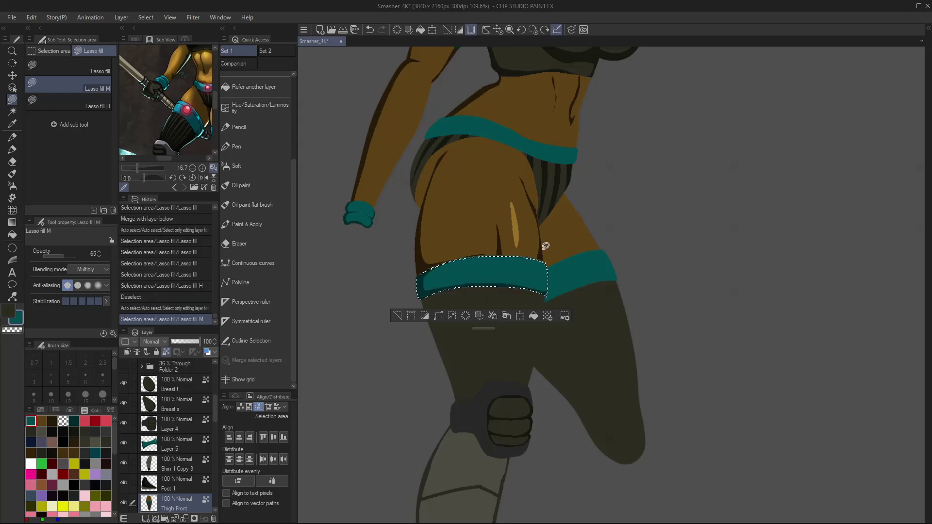
# - Add a narrow vertical teal highlight to the front thigh band with Lasso fill H, in line with the skin highlight, and deselect
pyautogui.click(68, 102)
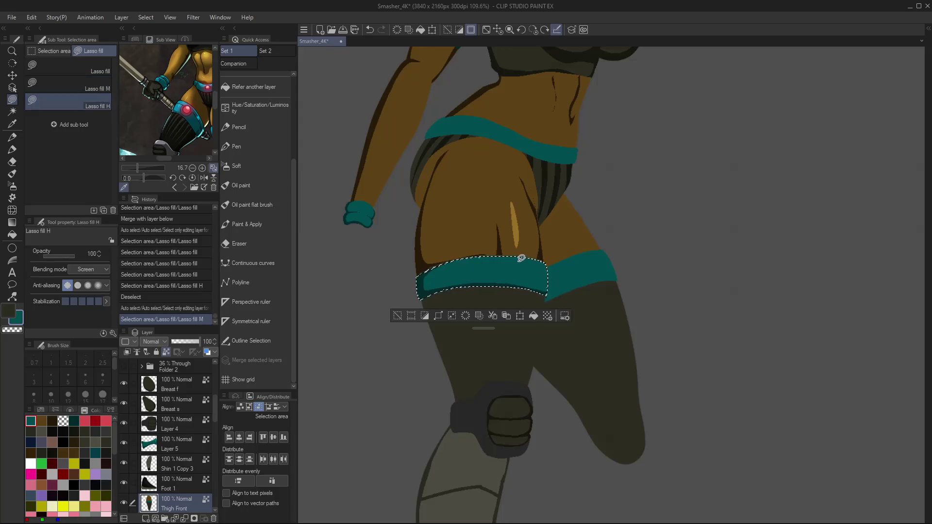
pyautogui.moveTo(522, 258)
pyautogui.mouseDown()
pyautogui.moveTo(521, 282)
pyautogui.moveTo(519, 260)
pyautogui.mouseUp()
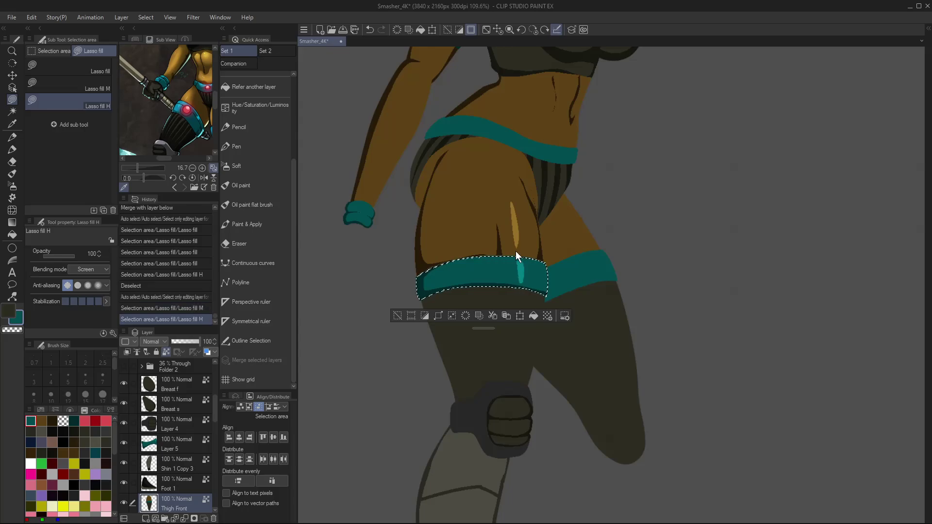
pyautogui.hotkey('ctrl', 'd')
pyautogui.hotkey('ctrl', '0')
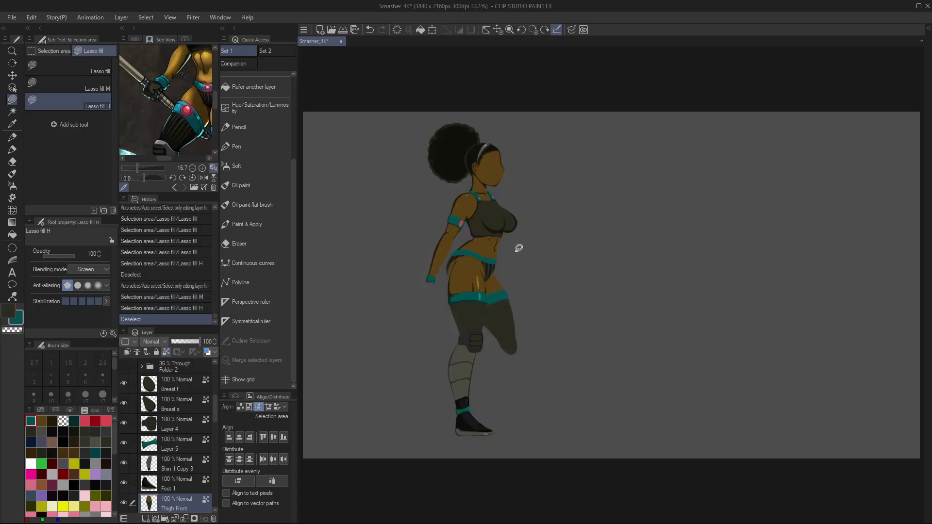
# - Select the front thigh's legging area on the Thigh Front layer and pick the dark stripe colour from the briefs for the pen
pyautogui.press('w')
pyautogui.scroll(5, 500, 316)
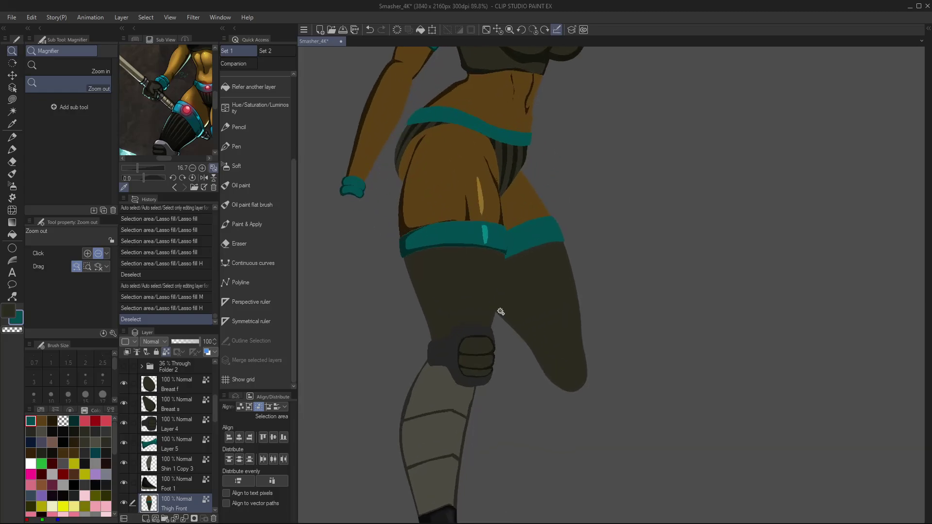
pyautogui.click(484, 307)
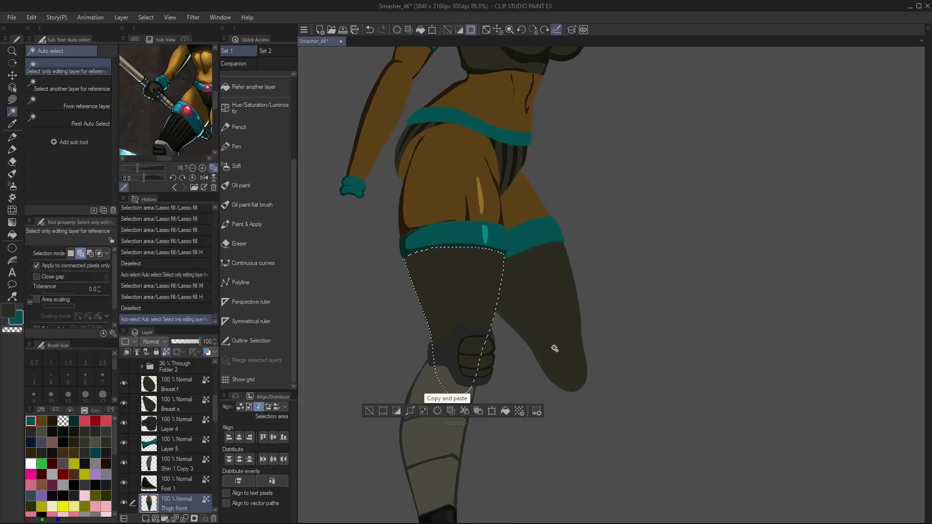
pyautogui.press('i')
pyautogui.click(508, 172)
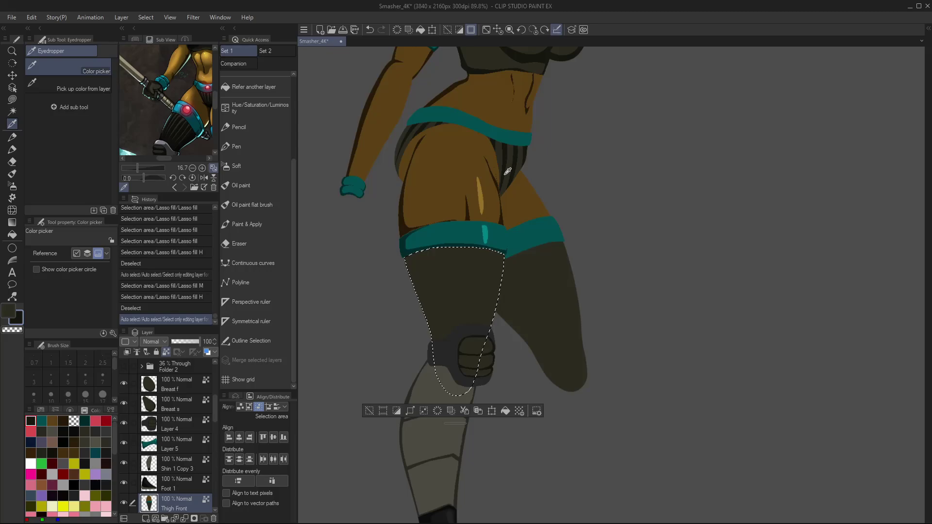
pyautogui.press('p')
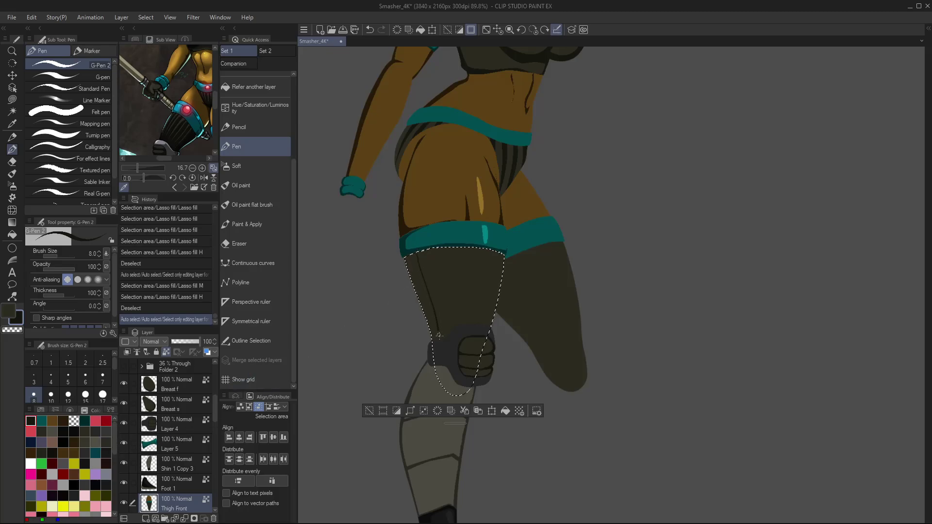
# - Try a thin stripe on the legging, undo it, and set the G-Pen 2 brush size to 20
pyautogui.moveTo(439, 335); pyautogui.dragTo(441, 374)
pyautogui.hotkey('ctrl', 'z')
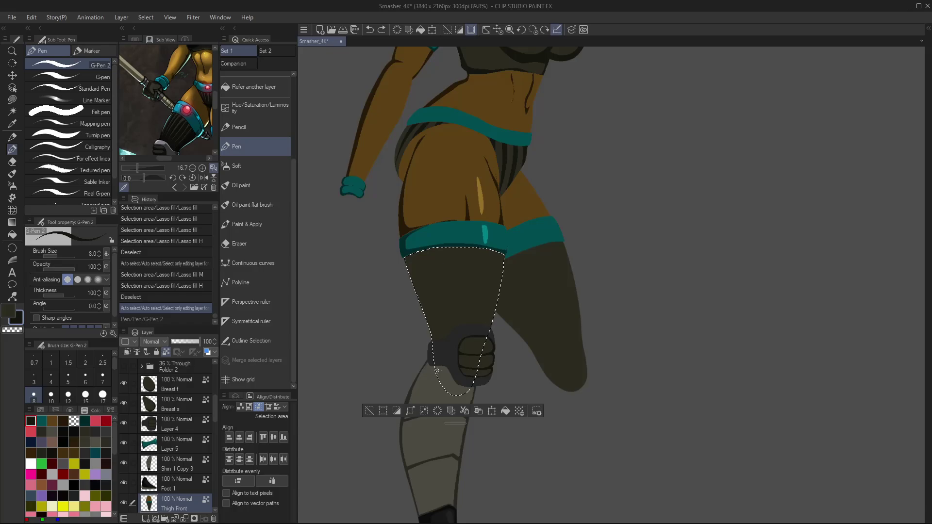
pyautogui.press(']')
pyautogui.press(']')
pyautogui.press(']')
pyautogui.press(']')
pyautogui.press(']')
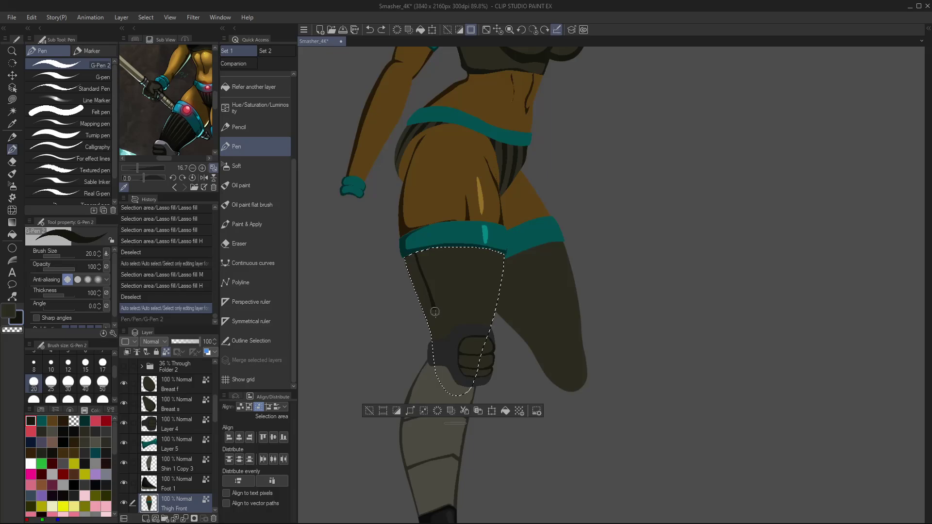
pyautogui.moveTo(435, 312); pyautogui.dragTo(439, 407)
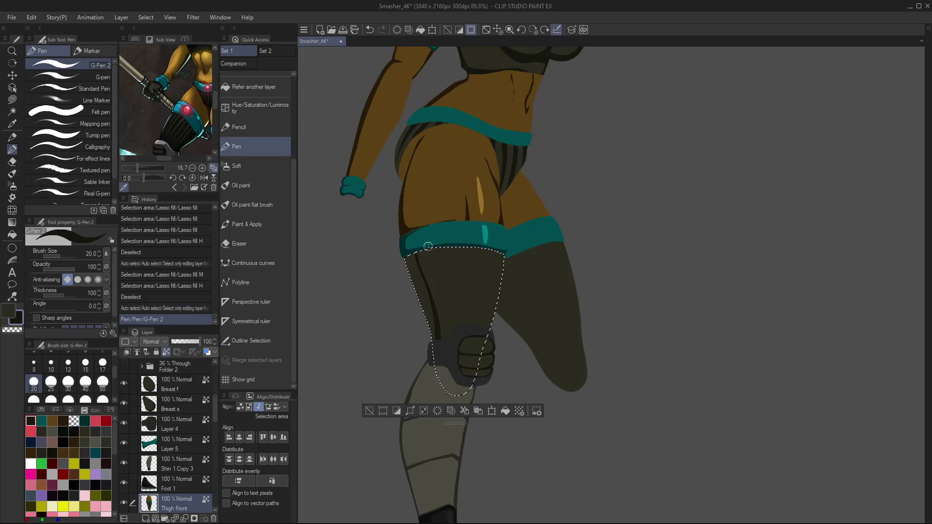
pyautogui.moveTo(440, 281); pyautogui.dragTo(442, 384)
pyautogui.hotkey('ctrl', 'x')
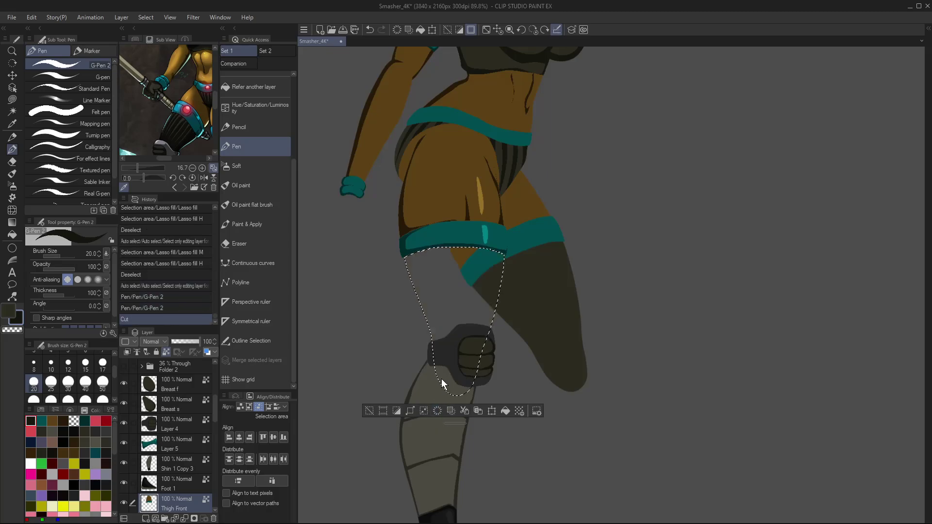
pyautogui.hotkey('ctrl', 'z')
pyautogui.hotkey('ctrl', 'z')
pyautogui.hotkey('ctrl', 'z')
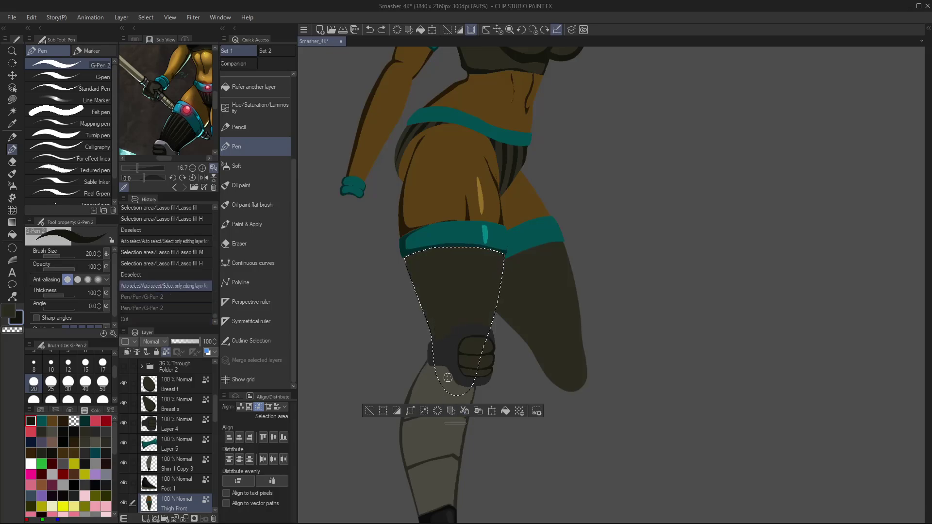
# - Draw evenly spaced dark vertical stripes across the whole front thigh legging following its curvature, and clear the selection
pyautogui.moveTo(437, 337); pyautogui.dragTo(432, 303)
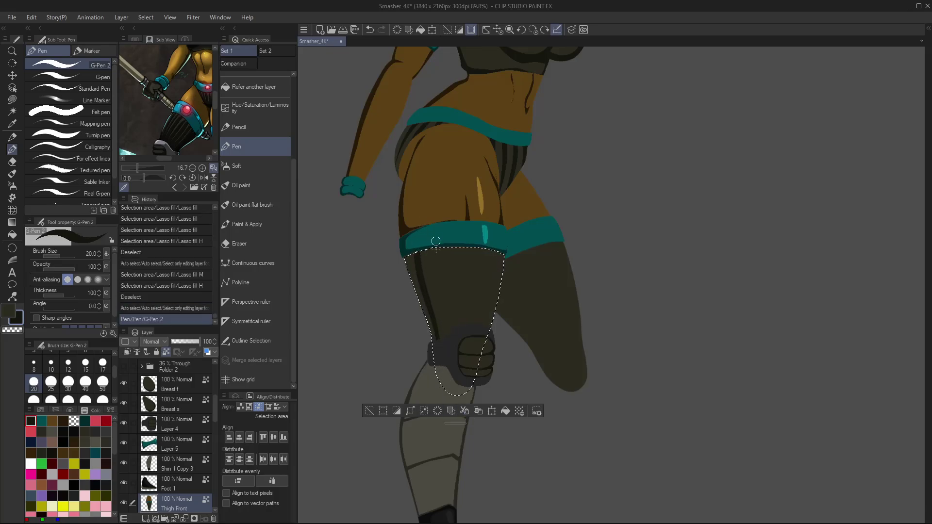
pyautogui.moveTo(445, 334); pyautogui.dragTo(440, 311)
pyautogui.moveTo(430, 257); pyautogui.dragTo(444, 257)
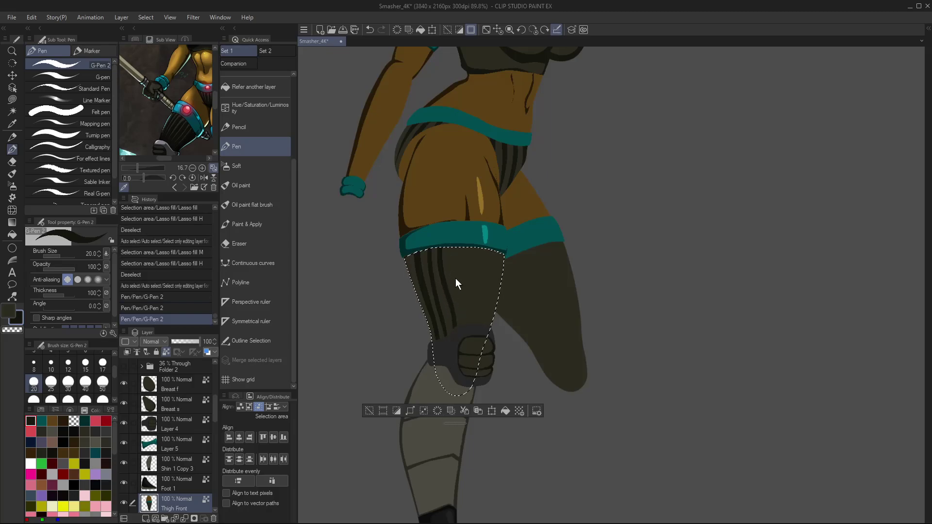
pyautogui.hotkey('ctrl', 'z')
pyautogui.moveTo(441, 250); pyautogui.dragTo(453, 351)
pyautogui.moveTo(455, 250); pyautogui.dragTo(452, 391)
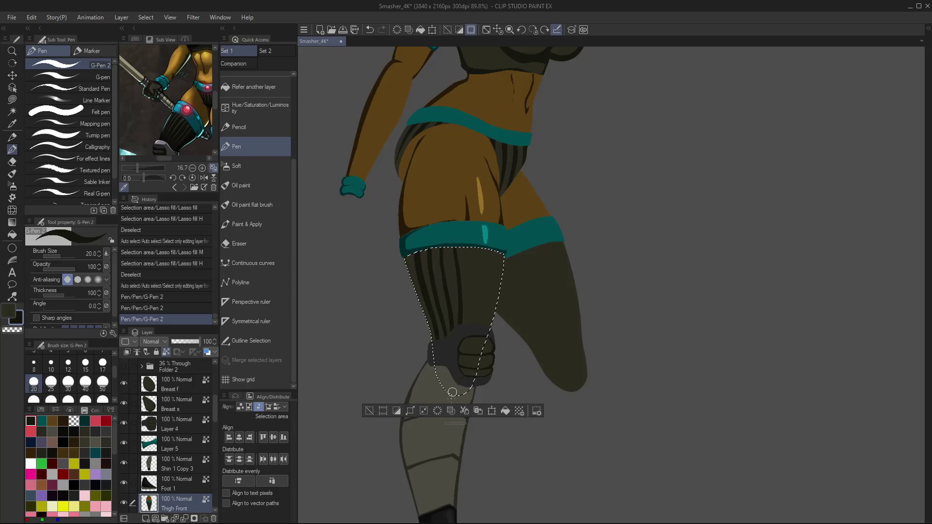
pyautogui.moveTo(470, 242)
pyautogui.mouseDown()
pyautogui.moveTo(474, 287)
pyautogui.moveTo(455, 398)
pyautogui.mouseUp()
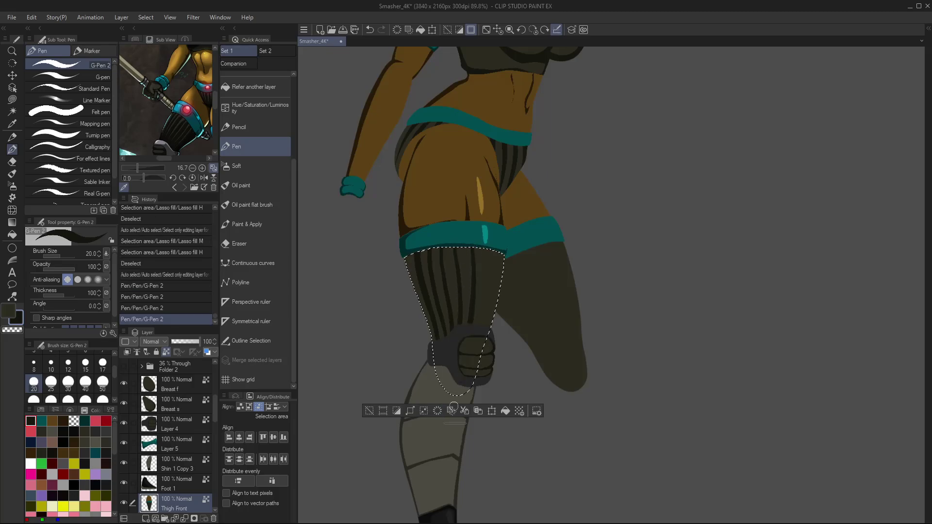
pyautogui.moveTo(488, 249)
pyautogui.mouseDown()
pyautogui.moveTo(474, 384)
pyautogui.moveTo(460, 397)
pyautogui.moveTo(500, 262)
pyautogui.moveTo(492, 331)
pyautogui.mouseUp()
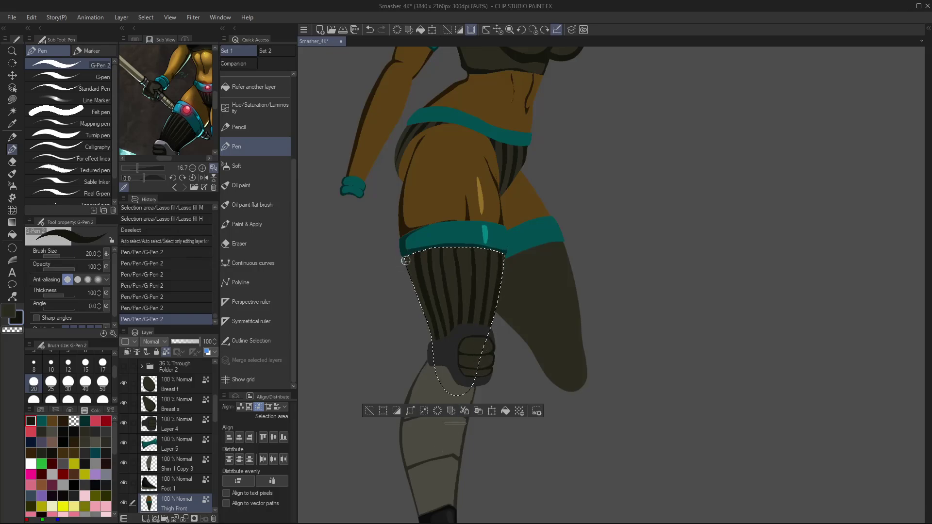
pyautogui.moveTo(429, 336)
pyautogui.mouseDown()
pyautogui.moveTo(433, 377)
pyautogui.moveTo(456, 399)
pyautogui.mouseUp()
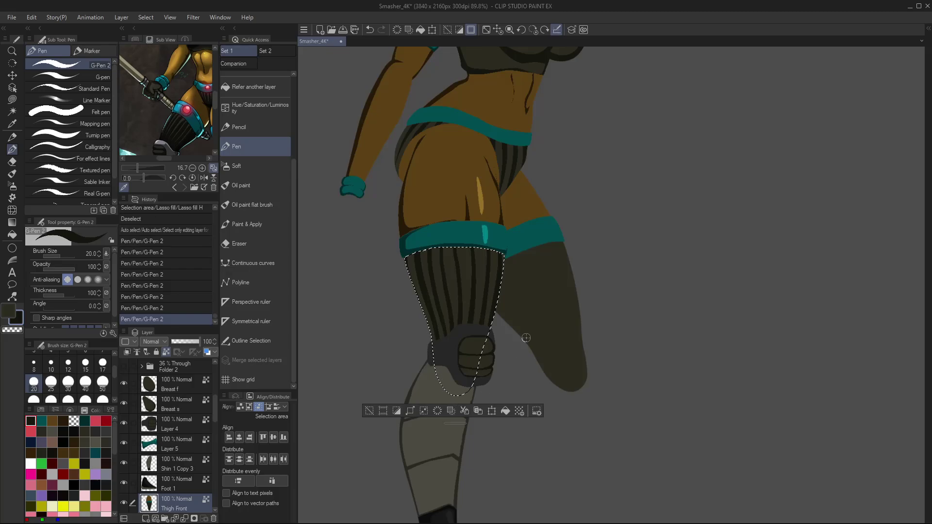
pyautogui.hotkey('ctrl', 'd')
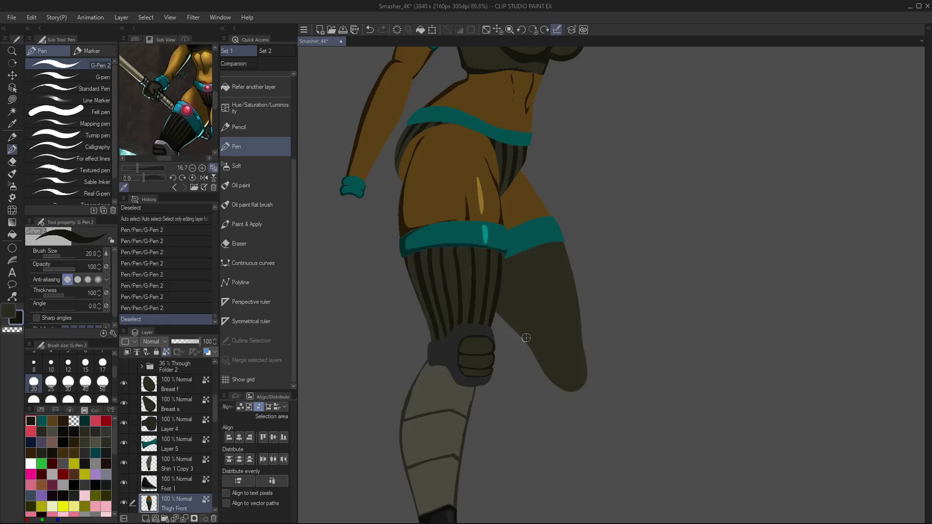
# - Hide and reshow the knee pad on Layer 4 to check the striped legging beneath it and the whole figure
pyautogui.click(124, 423)
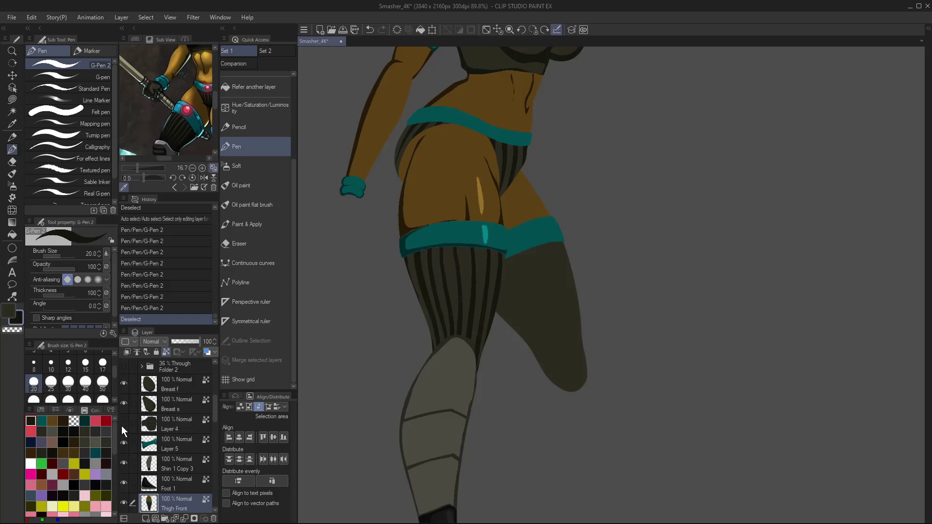
pyautogui.click(124, 424)
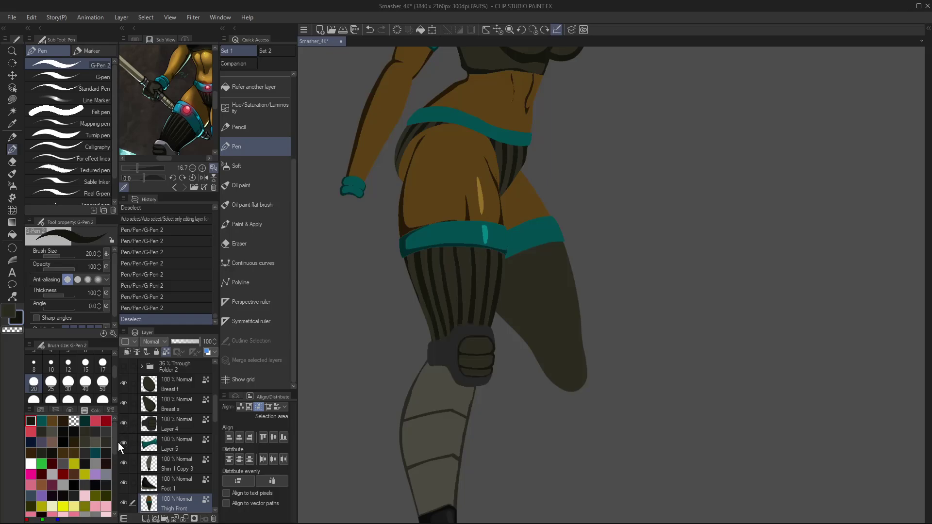
pyautogui.hotkey('ctrl', '0')
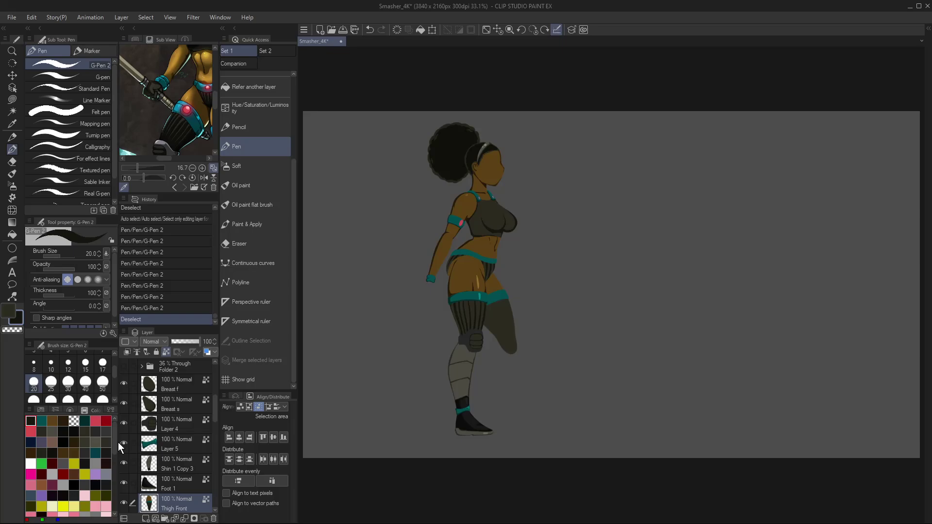
# - Cover the upper part of the dark contour on the outer hip with the sampled skin brown, using the normal Lasso fill
pyautogui.press('/')
pyautogui.click(452, 335)
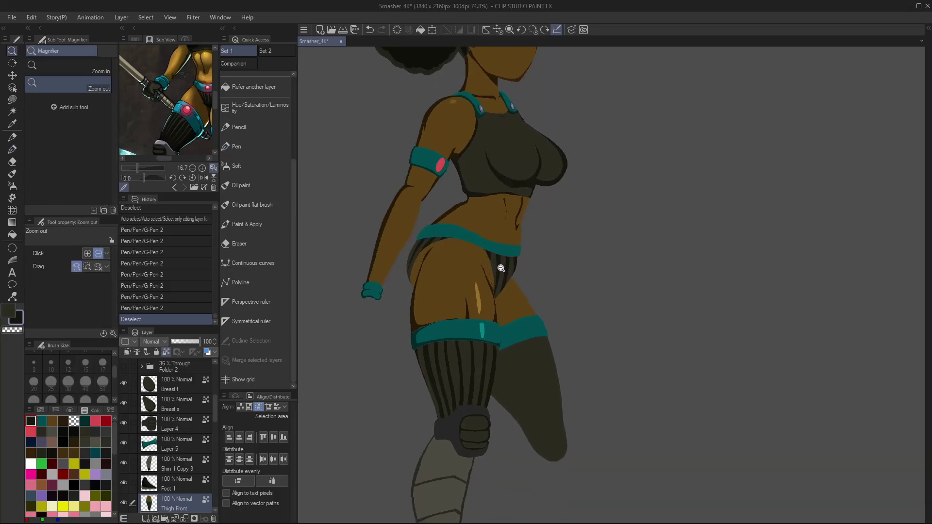
pyautogui.click(460, 289)
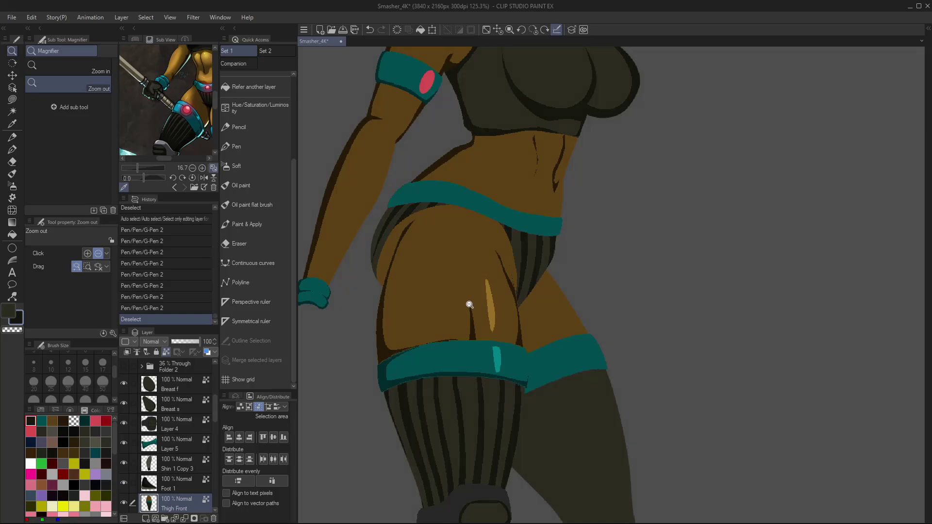
pyautogui.press('i')
pyautogui.click(428, 284)
pyautogui.press('m')
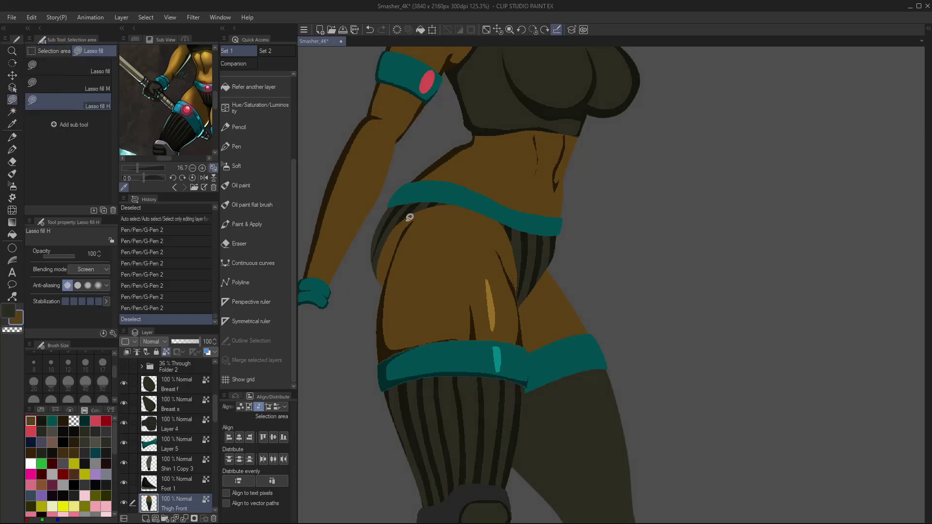
pyautogui.moveTo(412, 217)
pyautogui.mouseDown()
pyautogui.moveTo(389, 310)
pyautogui.moveTo(427, 225)
pyautogui.mouseUp()
pyautogui.hotkey('ctrl', 'z')
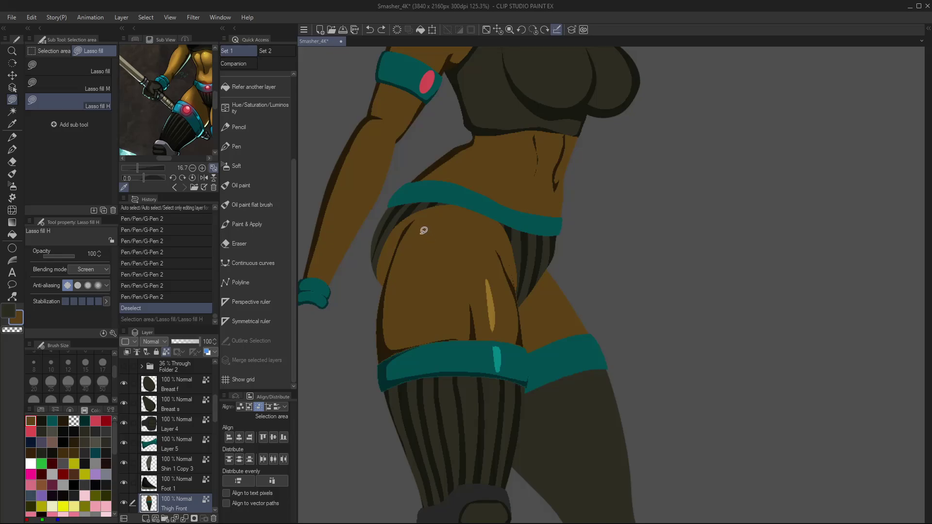
pyautogui.click(99, 66)
pyautogui.moveTo(421, 223)
pyautogui.mouseDown()
pyautogui.moveTo(406, 227)
pyautogui.moveTo(405, 322)
pyautogui.moveTo(423, 192)
pyautogui.mouseUp()
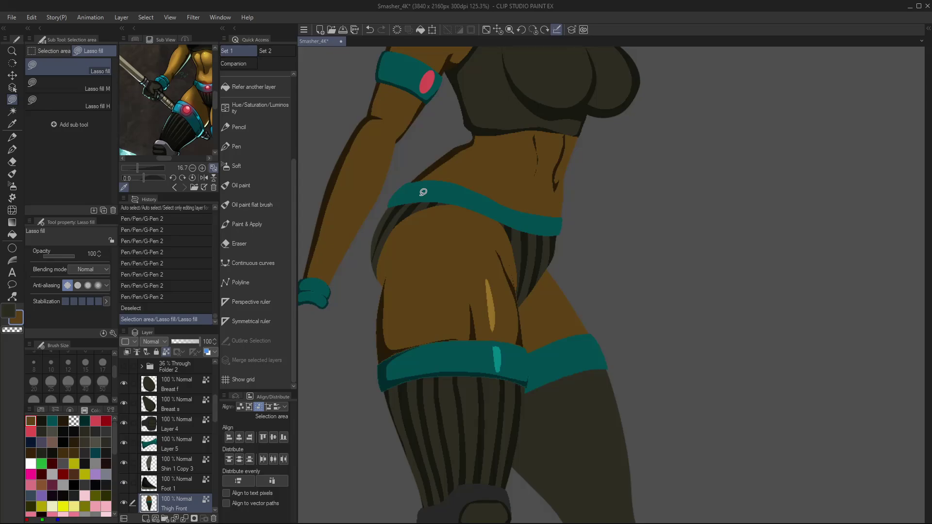
# - Clean up the thigh's shadow edges above the teal band and along the back outline with Lasso fill in the sampled dark brown
pyautogui.hotkey('alt', 'space')
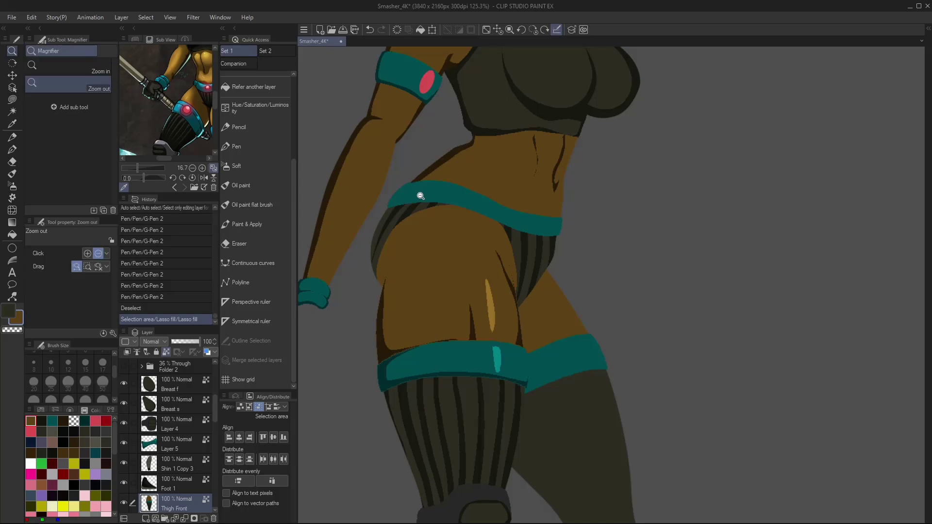
pyautogui.moveTo(416, 191); pyautogui.dragTo(479, 376)
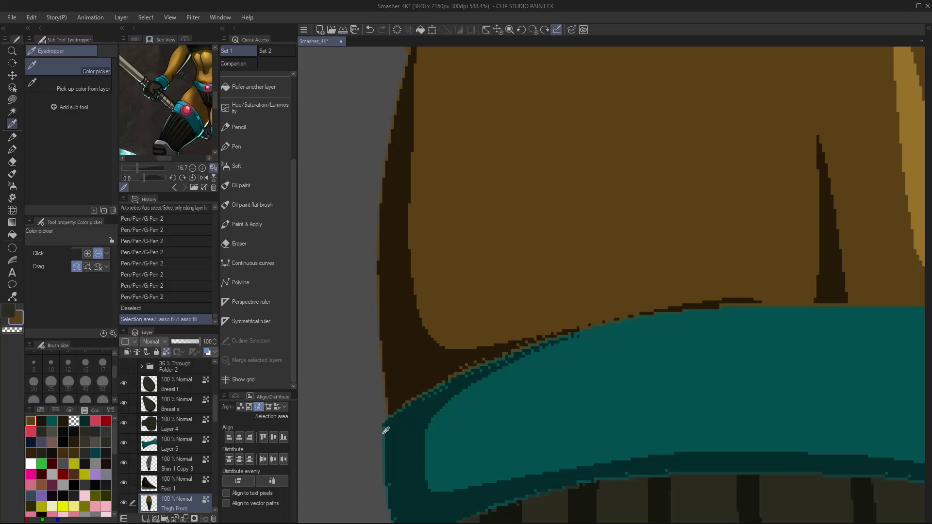
pyautogui.keyDown('alt'); pyautogui.click(426, 380); pyautogui.keyUp('alt')
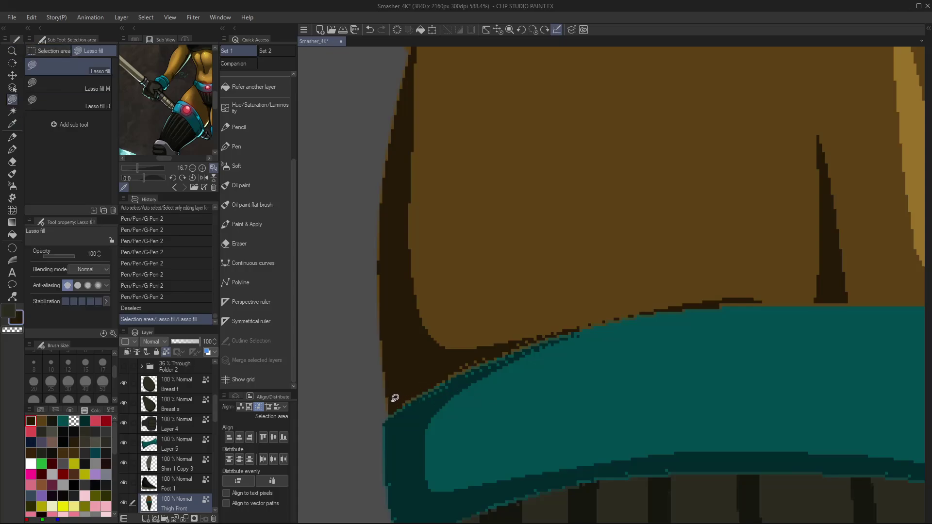
pyautogui.moveTo(395, 398)
pyautogui.mouseDown()
pyautogui.moveTo(546, 341)
pyautogui.moveTo(431, 393)
pyautogui.moveTo(390, 396)
pyautogui.mouseUp()
pyautogui.moveTo(575, 339); pyautogui.dragTo(446, 370)
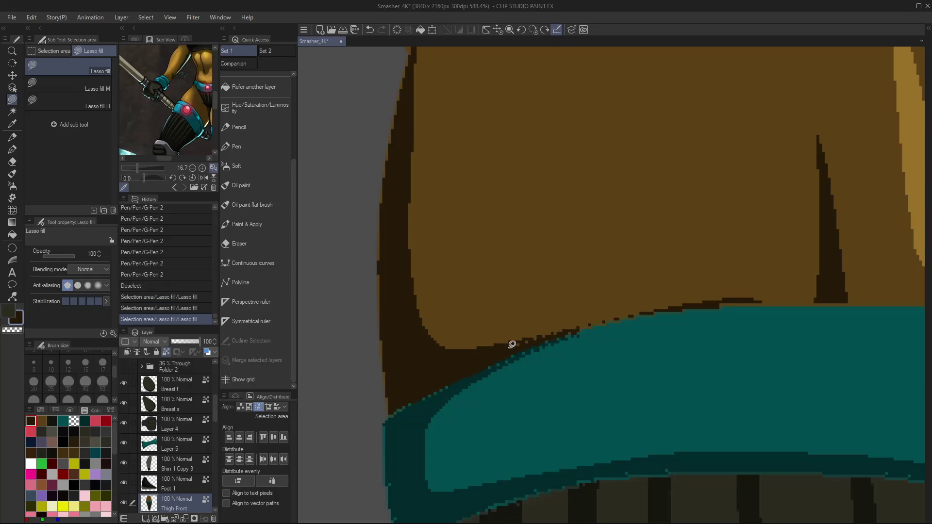
pyautogui.moveTo(512, 344)
pyautogui.mouseDown()
pyautogui.moveTo(659, 307)
pyautogui.moveTo(721, 303)
pyautogui.moveTo(562, 338)
pyautogui.mouseUp()
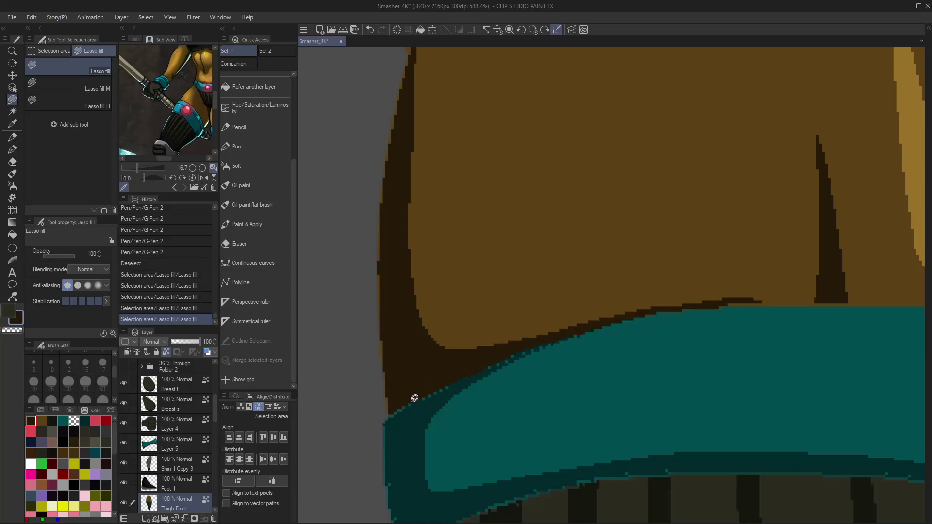
pyautogui.moveTo(397, 412)
pyautogui.mouseDown()
pyautogui.moveTo(368, 219)
pyautogui.moveTo(388, 220)
pyautogui.mouseUp()
pyautogui.moveTo(394, 260); pyautogui.dragTo(418, 391)
pyautogui.moveTo(411, 424)
pyautogui.mouseDown()
pyautogui.moveTo(446, 209)
pyautogui.moveTo(392, 401)
pyautogui.moveTo(409, 424)
pyautogui.mouseUp()
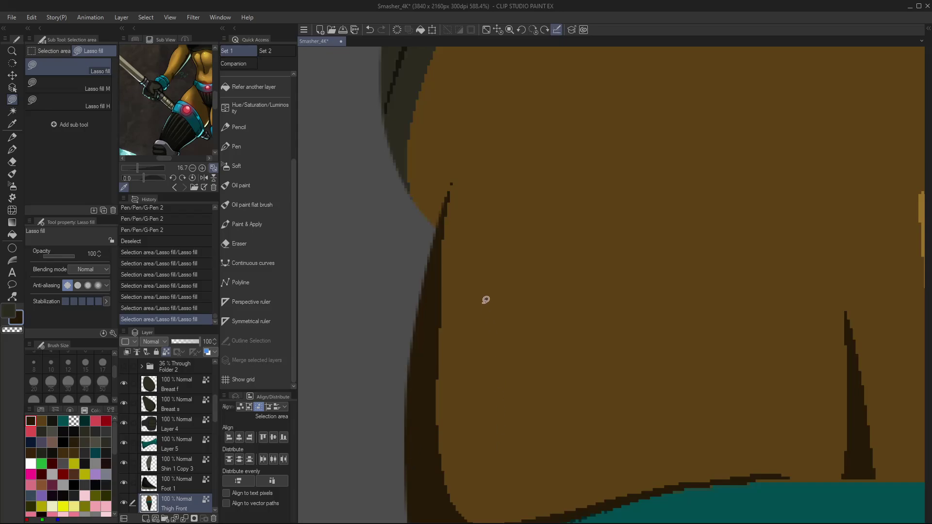
# - Show the Palm 1 Copy 3 layer and fill the hand with the dark olive grey sampled from the top
pyautogui.hotkey('ctrl', '0')
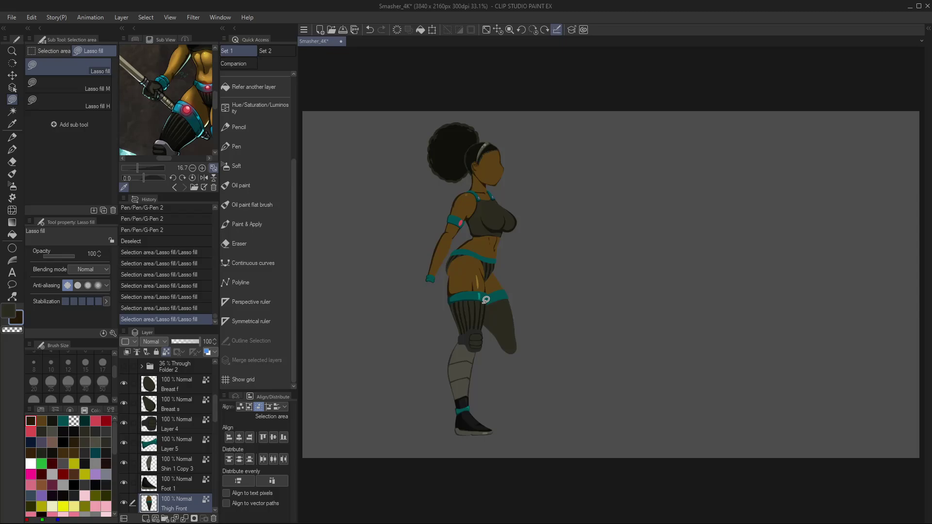
pyautogui.moveTo(215, 407); pyautogui.dragTo(217, 369)
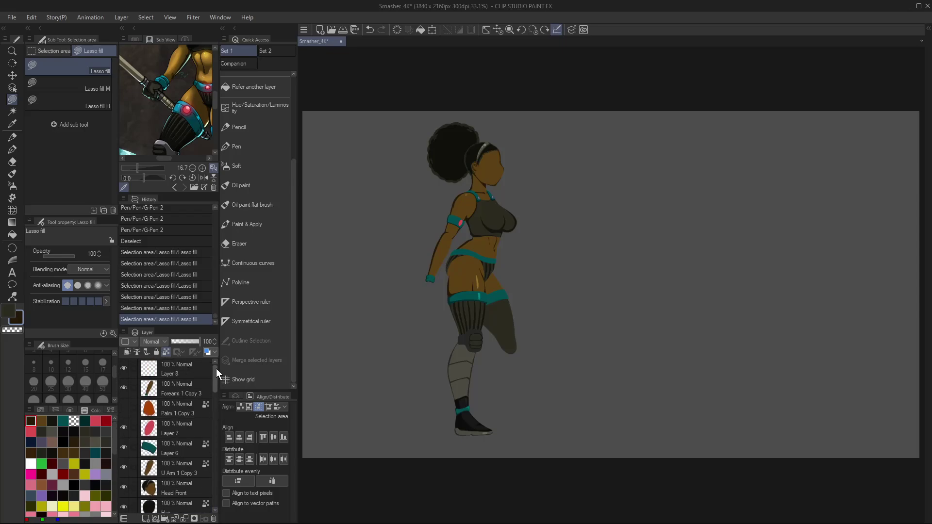
pyautogui.click(124, 408)
pyautogui.click(177, 409)
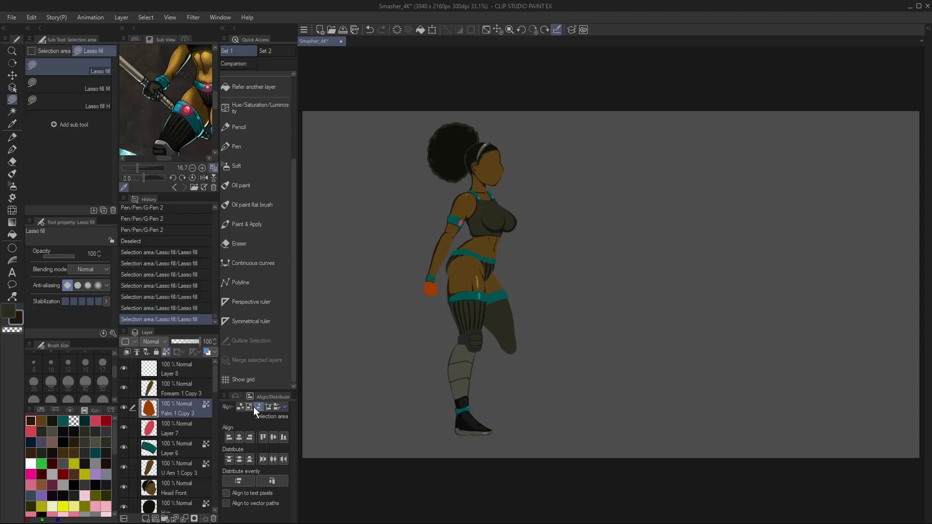
pyautogui.press('i')
pyautogui.click(490, 215)
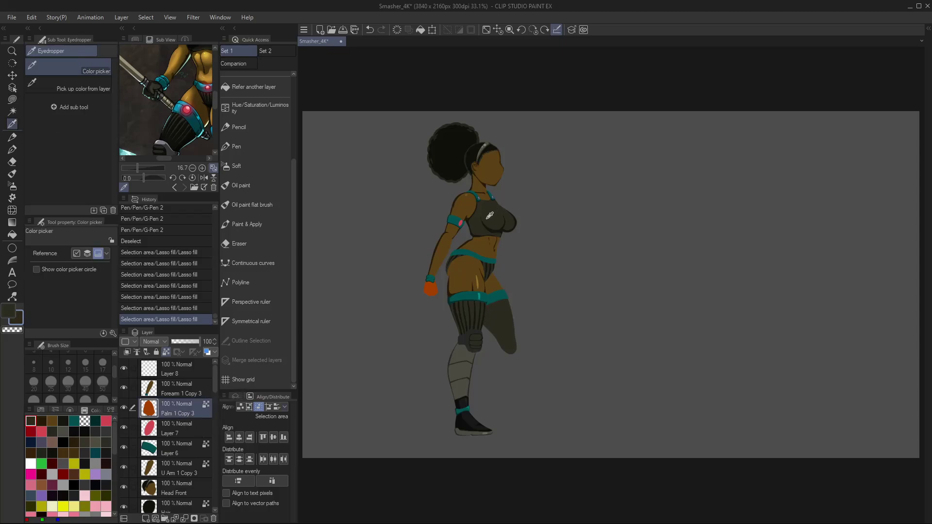
pyautogui.hotkey('alt', 'BackSpace')
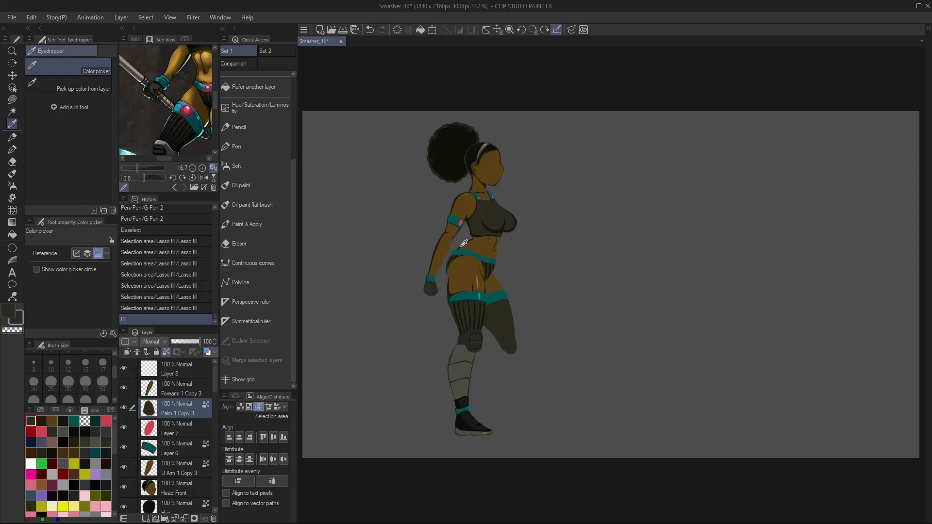
# - Shade the back edge of the hand on Palm 1 Copy 3 with Lasso fill in the dark colour sampled from the briefs' stripes
pyautogui.hotkey('ctrl', 'space')
pyautogui.moveTo(464, 243); pyautogui.dragTo(487, 272)
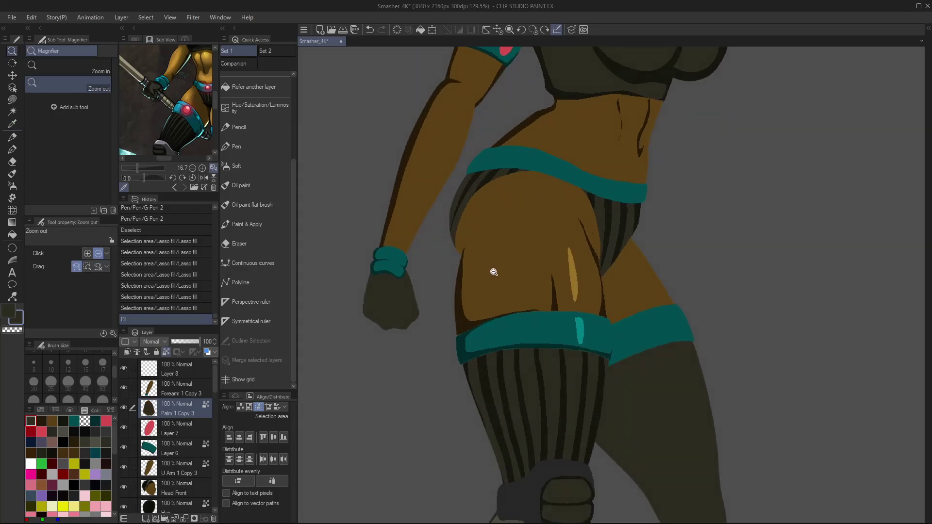
pyautogui.press('i')
pyautogui.click(486, 182)
pyautogui.press('m')
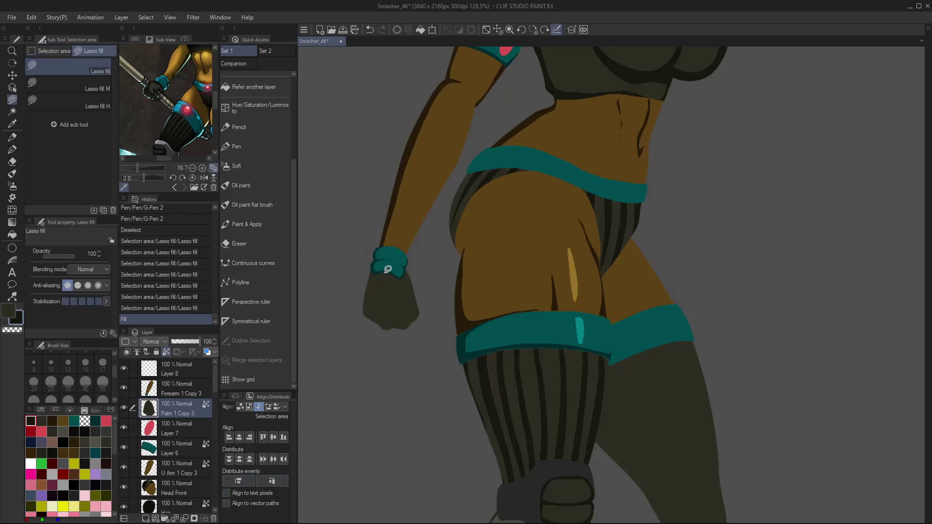
pyautogui.moveTo(384, 260)
pyautogui.mouseDown()
pyautogui.moveTo(368, 309)
pyautogui.moveTo(412, 330)
pyautogui.moveTo(355, 328)
pyautogui.moveTo(368, 251)
pyautogui.mouseUp()
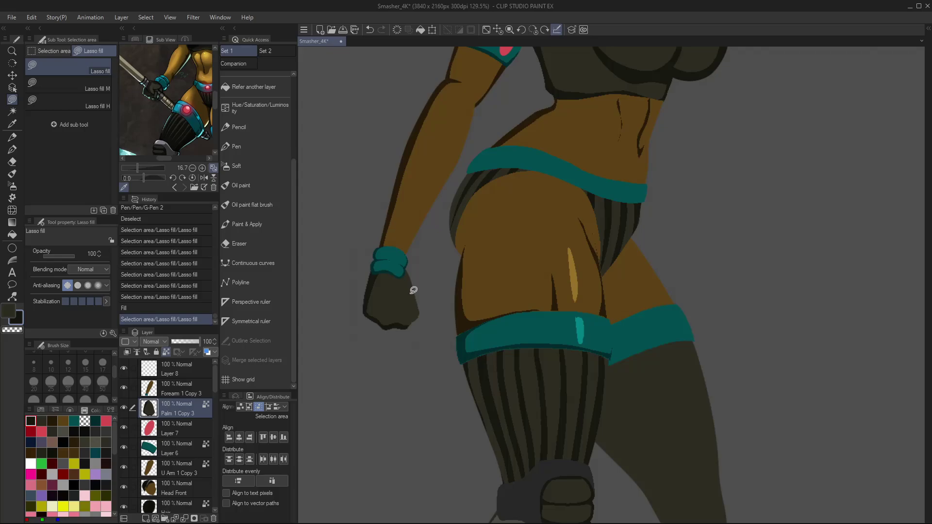
# - Nudge the hand layer slightly down under the teal wristband and touch up the shadow along the knuckles with Lasso fill
pyautogui.press('k')
pyautogui.moveTo(403, 303); pyautogui.dragTo(405, 321)
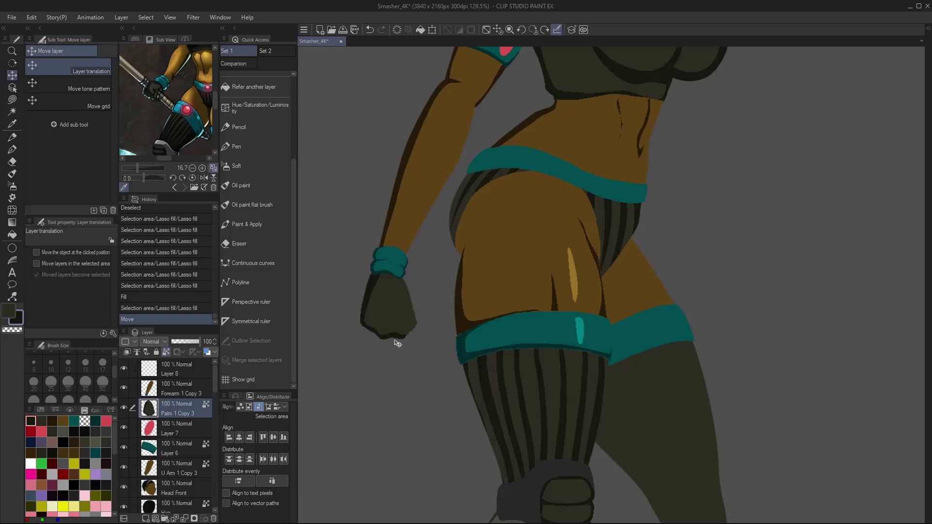
pyautogui.press('m')
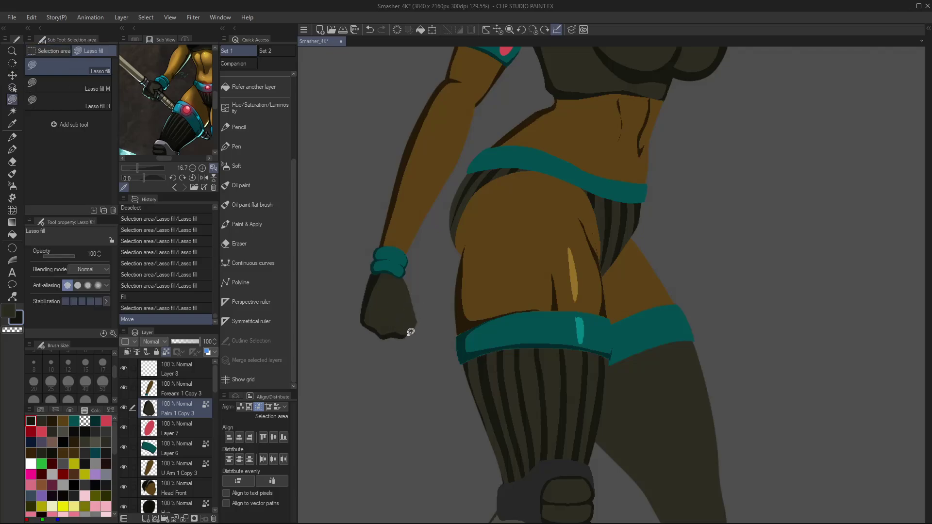
pyautogui.moveTo(413, 326); pyautogui.dragTo(404, 335)
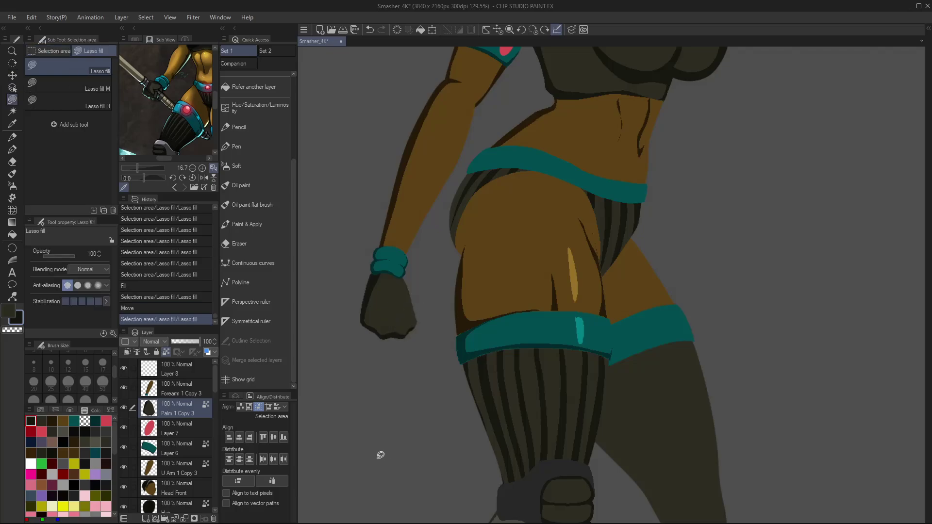
pyautogui.hotkey('ctrl', '0')
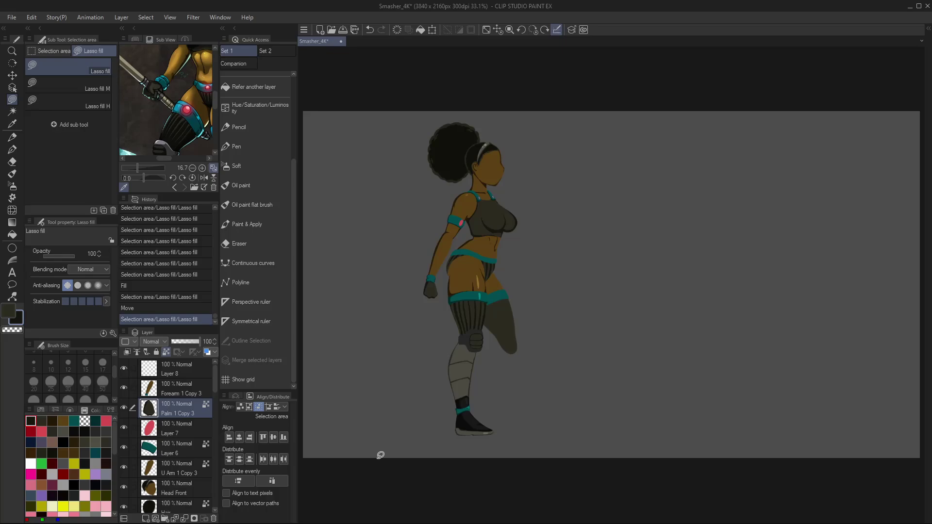
# - Shade the rear and lower edges of the grey knee pad frame on Layer 4 using Lasso fill M (Multiply)
pyautogui.press('o')
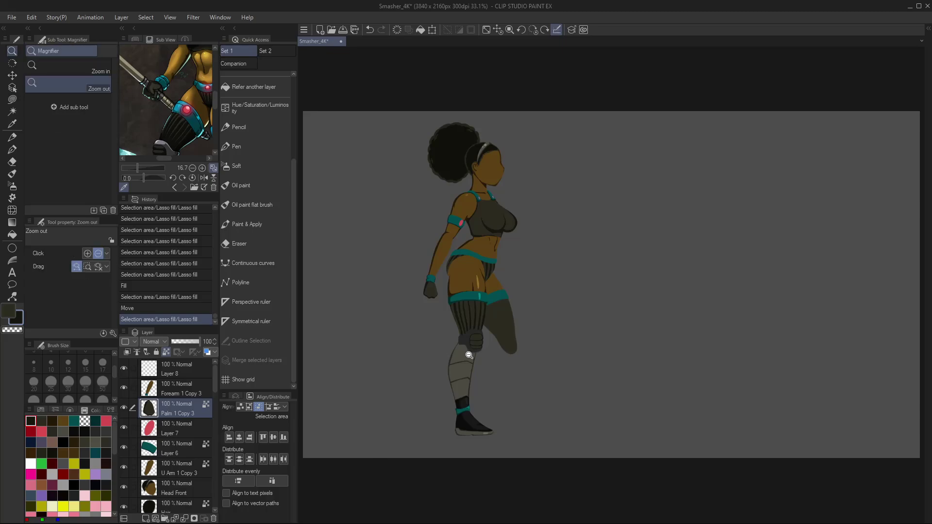
pyautogui.scroll(5, 467, 349)
pyautogui.click(448, 294)
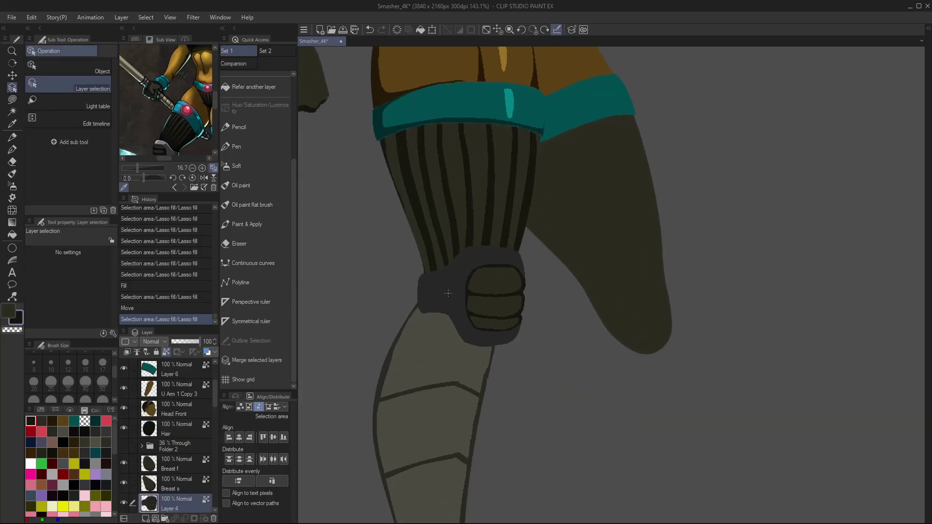
pyautogui.press('m')
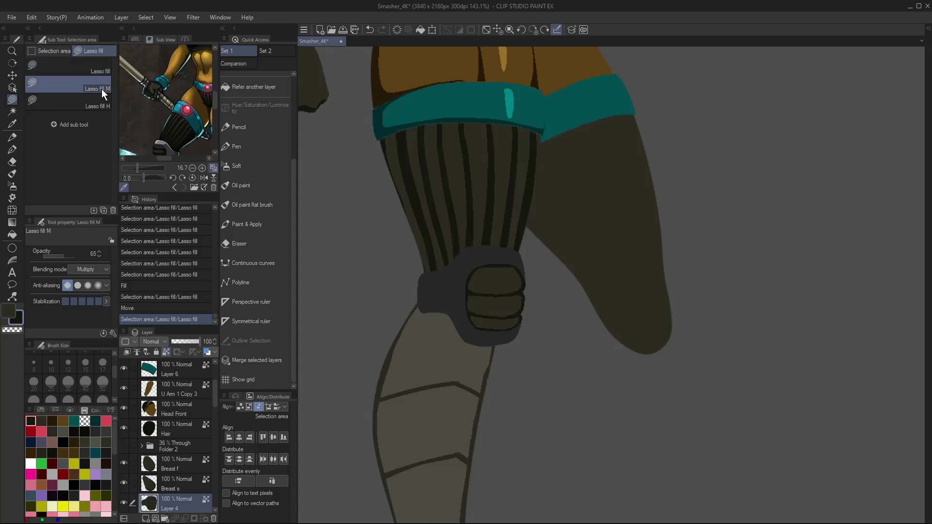
pyautogui.press('i')
pyautogui.press('m')
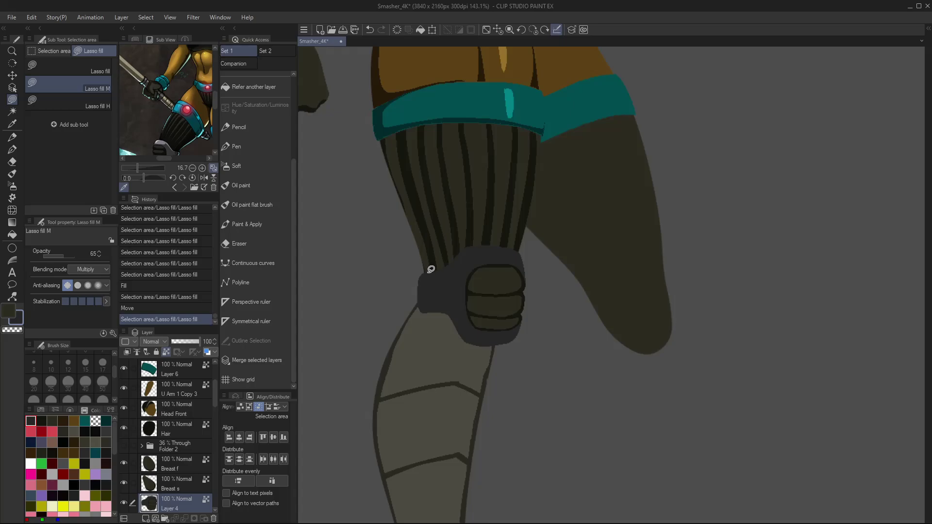
pyautogui.moveTo(429, 268)
pyautogui.mouseDown()
pyautogui.moveTo(425, 294)
pyautogui.moveTo(478, 344)
pyautogui.moveTo(518, 337)
pyautogui.moveTo(517, 347)
pyautogui.moveTo(455, 356)
pyautogui.moveTo(405, 275)
pyautogui.mouseUp()
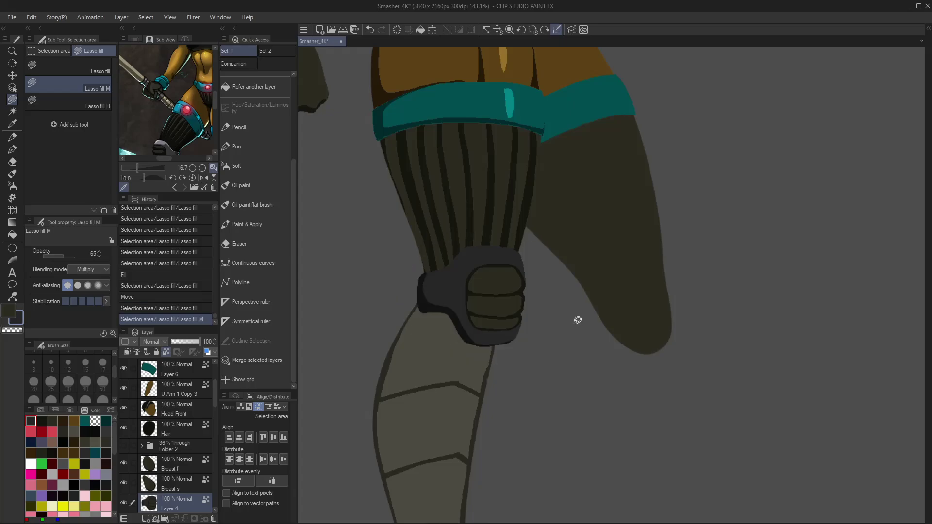
pyautogui.moveTo(463, 335)
pyautogui.mouseDown()
pyautogui.moveTo(517, 342)
pyautogui.moveTo(464, 352)
pyautogui.mouseUp()
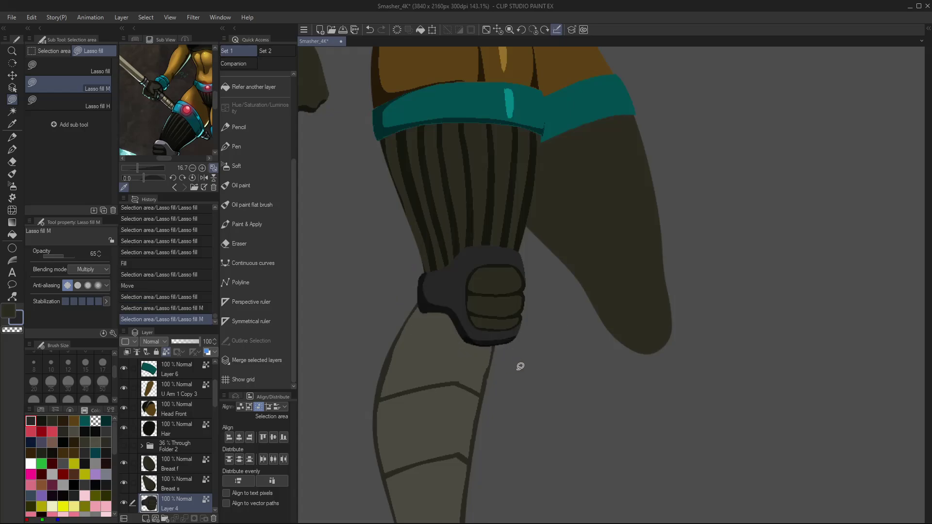
# - Shade the inner edges of the knee pad's three padded segments with Lasso fill M
pyautogui.press('i')
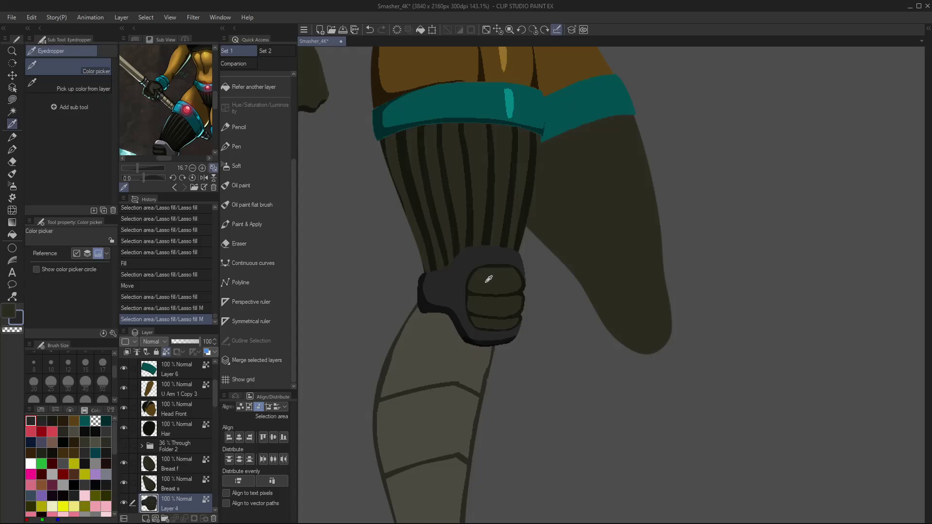
pyautogui.press('m')
pyautogui.moveTo(481, 267)
pyautogui.mouseDown()
pyautogui.moveTo(487, 289)
pyautogui.moveTo(482, 264)
pyautogui.moveTo(476, 310)
pyautogui.moveTo(490, 304)
pyautogui.moveTo(475, 306)
pyautogui.moveTo(485, 316)
pyautogui.moveTo(475, 316)
pyautogui.moveTo(491, 312)
pyautogui.mouseUp()
pyautogui.hotkey('ctrl', 'z')
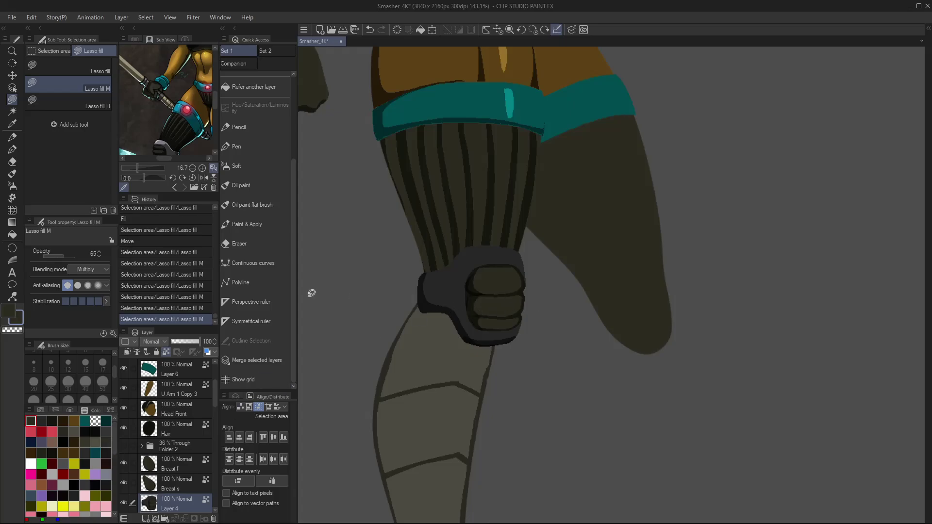
# - Add small highlights to the knee pad's three padded segments with Lasso fill H (Screen)
pyautogui.click(92, 102)
pyautogui.moveTo(514, 266); pyautogui.dragTo(509, 322)
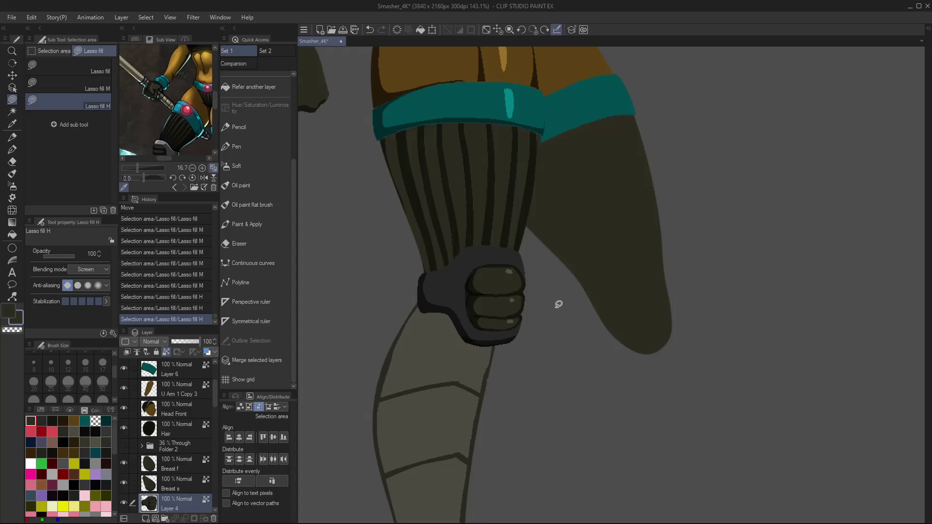
pyautogui.press('.')
pyautogui.press(',')
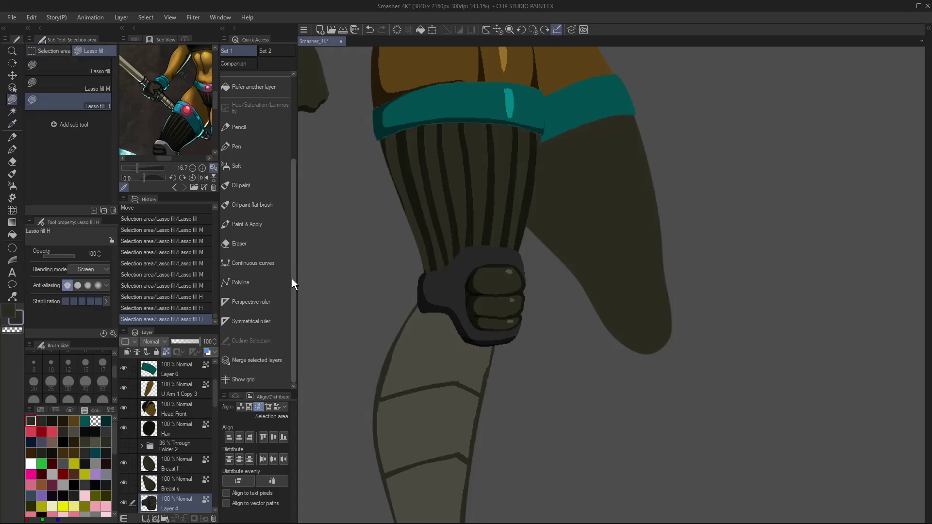
# - Shade the knee pad frame's upper edge with Lasso fill M and add a highlight near its front corner with Lasso fill H
pyautogui.click(105, 83)
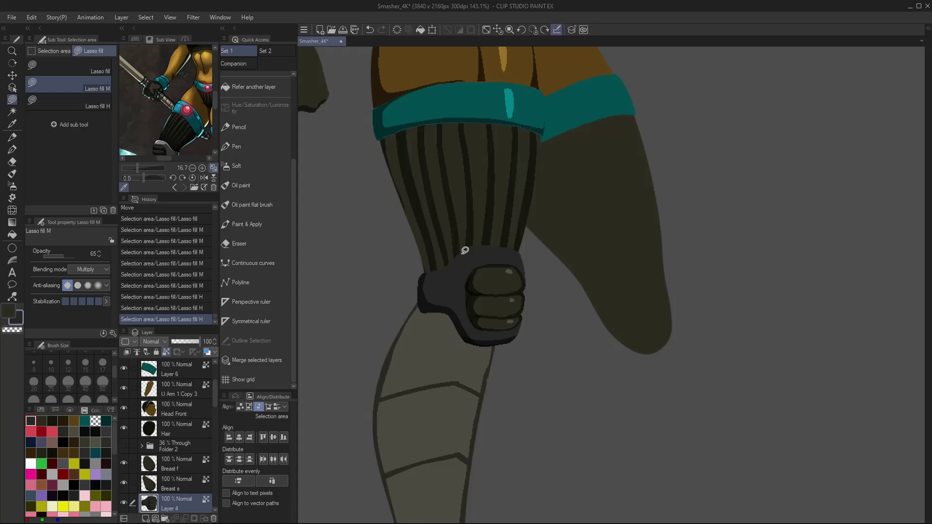
pyautogui.moveTo(465, 249)
pyautogui.mouseDown()
pyautogui.moveTo(430, 273)
pyautogui.moveTo(451, 252)
pyautogui.mouseUp()
pyautogui.click(97, 102)
pyautogui.moveTo(513, 252)
pyautogui.mouseDown()
pyautogui.moveTo(502, 245)
pyautogui.moveTo(507, 258)
pyautogui.moveTo(501, 244)
pyautogui.mouseUp()
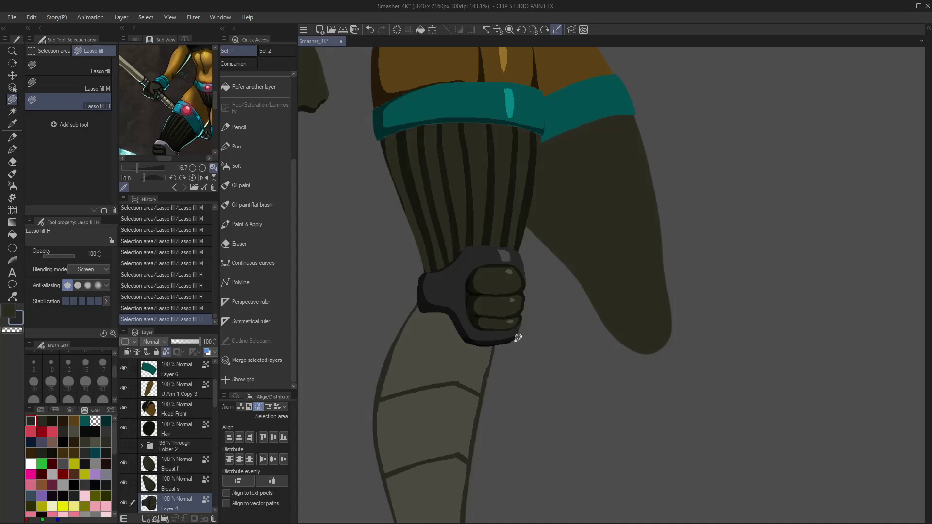
# - Darken the knee pad frame's upper edge with the normal Lasso fill, using the near-black sampled from the frame's shadow
pyautogui.press('i')
pyautogui.click(428, 302)
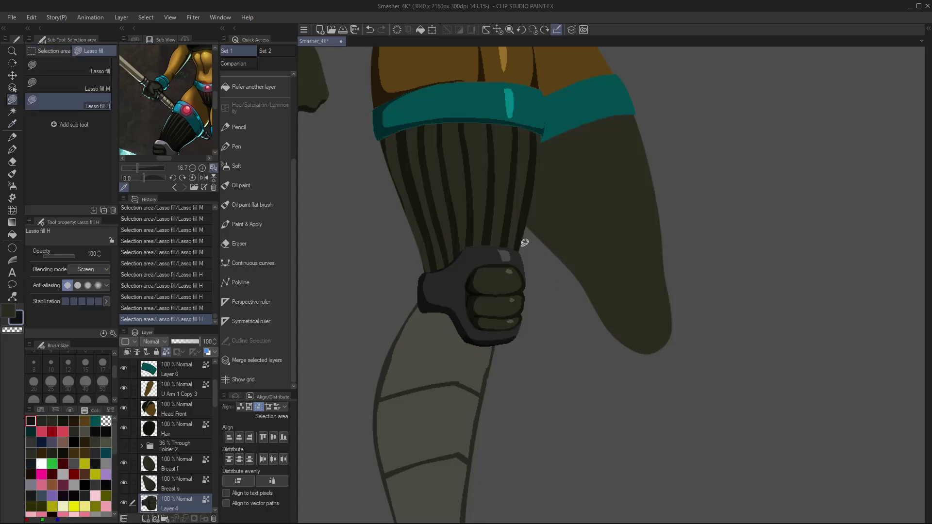
pyautogui.press('l')
pyautogui.moveTo(466, 251)
pyautogui.mouseDown()
pyautogui.moveTo(500, 245)
pyautogui.moveTo(443, 262)
pyautogui.moveTo(454, 257)
pyautogui.mouseUp()
pyautogui.hotkey('ctrl', 'z')
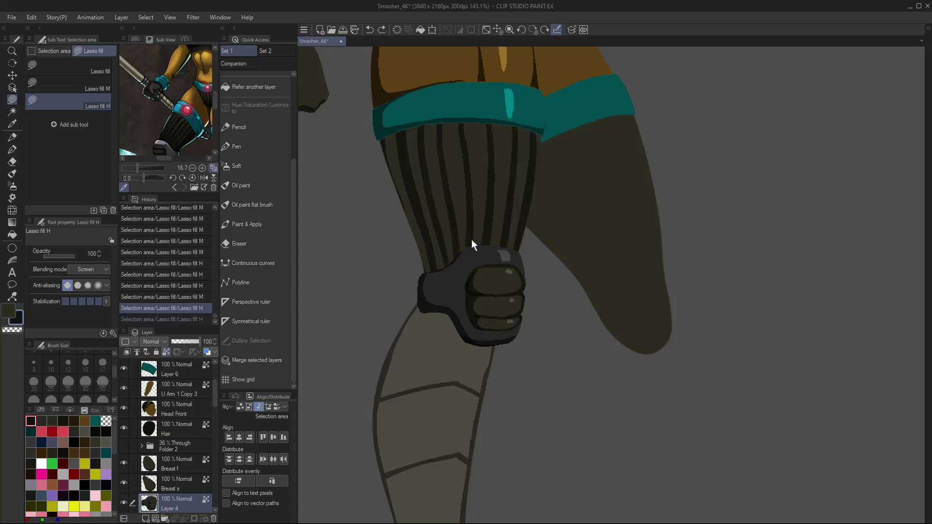
pyautogui.click(109, 71)
pyautogui.moveTo(482, 248)
pyautogui.mouseDown()
pyautogui.moveTo(461, 256)
pyautogui.moveTo(522, 246)
pyautogui.moveTo(474, 266)
pyautogui.mouseUp()
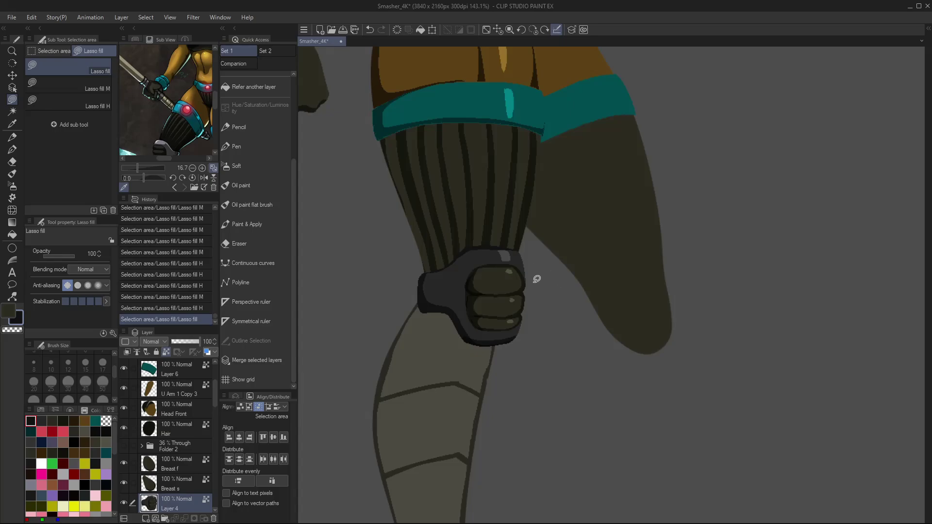
pyautogui.hotkey('ctrl', '0')
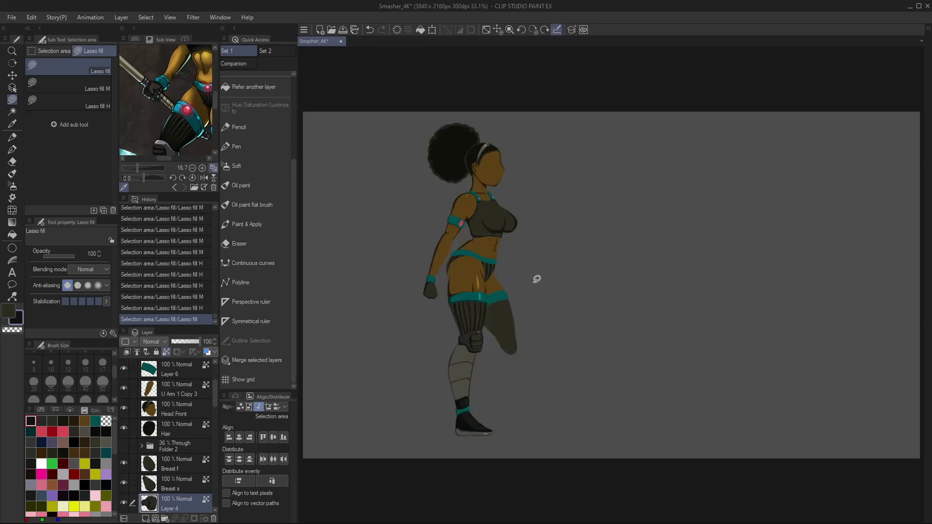
# - Create a new raster layer above Shin 1 Copy 3, set it to Soft light and clip it to the shin
pyautogui.press('/')
pyautogui.moveTo(467, 387); pyautogui.dragTo(501, 398)
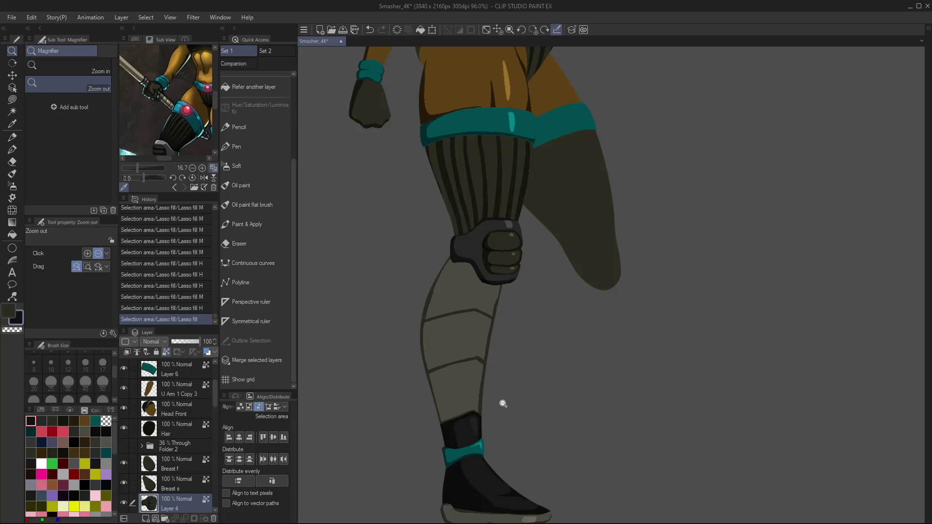
pyautogui.press('o')
pyautogui.click(459, 335)
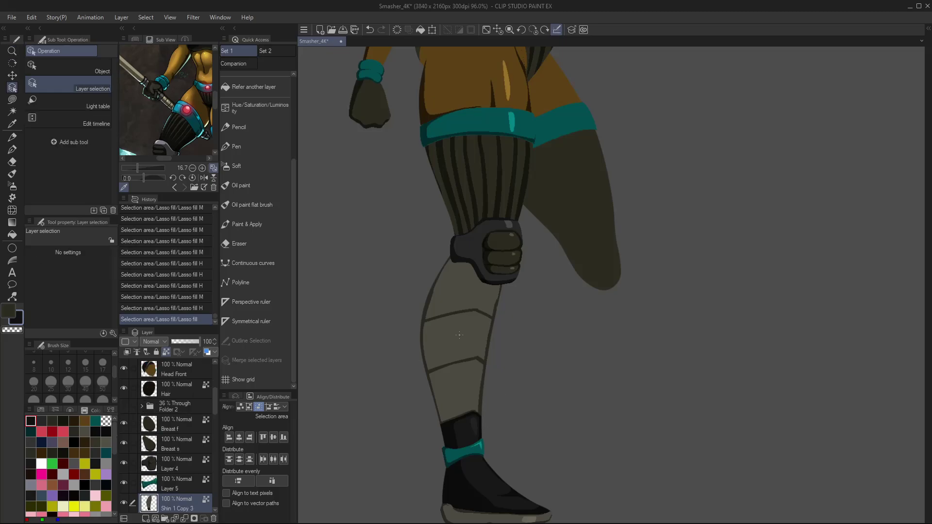
pyautogui.press('m')
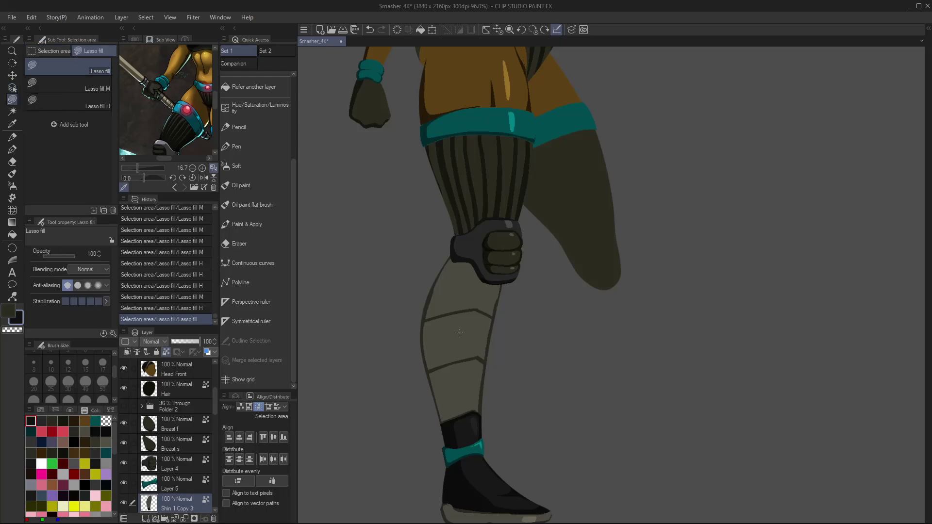
pyautogui.hotkey('ctrl', 'shift', 'n')
pyautogui.click(164, 341)
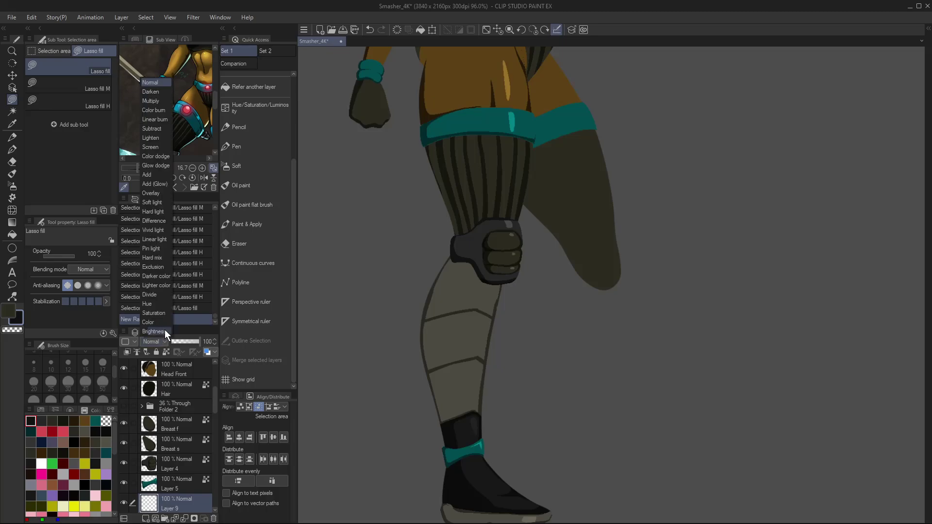
pyautogui.click(160, 202)
pyautogui.click(129, 351)
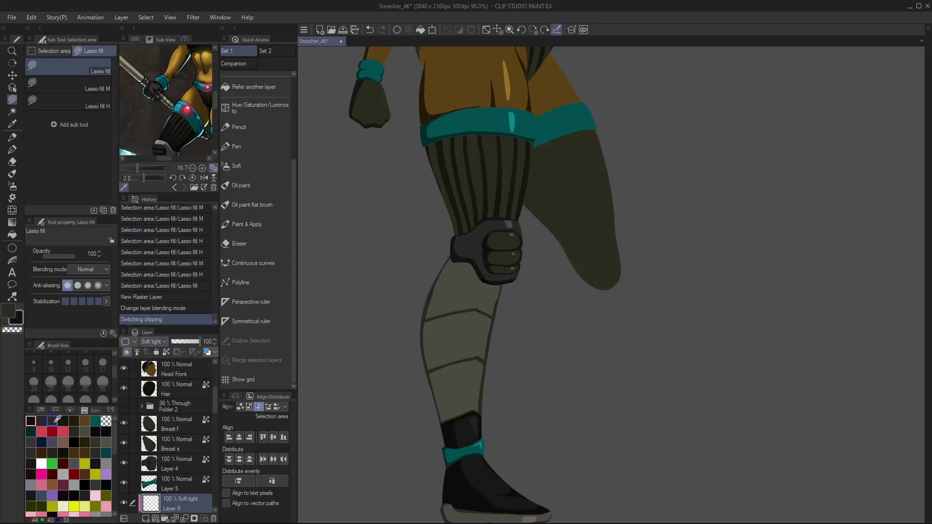
# - Try a dark blue Lasso fill shadow down the back of the shin on the Soft light layer, and clear it
pyautogui.click(42, 411)
pyautogui.click(96, 475)
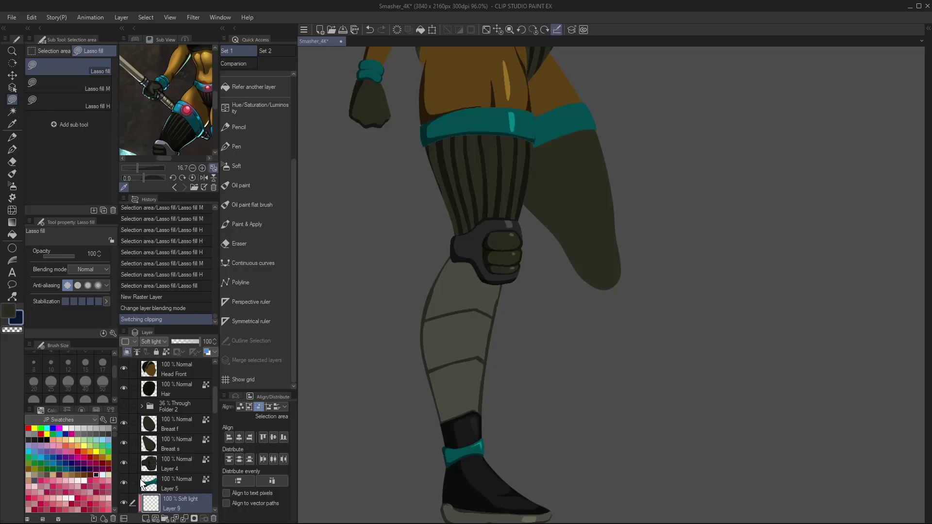
pyautogui.moveTo(476, 249)
pyautogui.mouseDown()
pyautogui.moveTo(442, 323)
pyautogui.moveTo(460, 447)
pyautogui.moveTo(443, 470)
pyautogui.moveTo(403, 345)
pyautogui.moveTo(461, 236)
pyautogui.mouseUp()
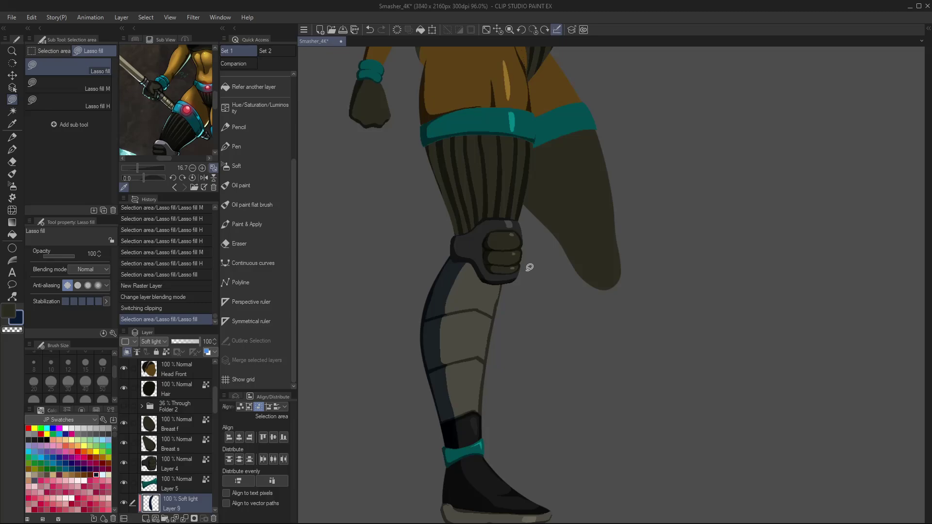
pyautogui.moveTo(469, 363); pyautogui.dragTo(484, 325)
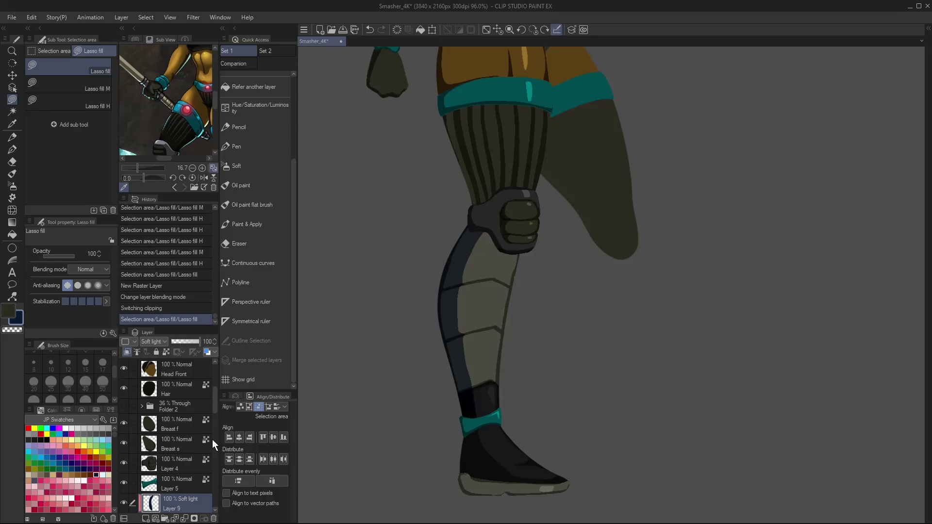
pyautogui.scroll(-3, 215, 411)
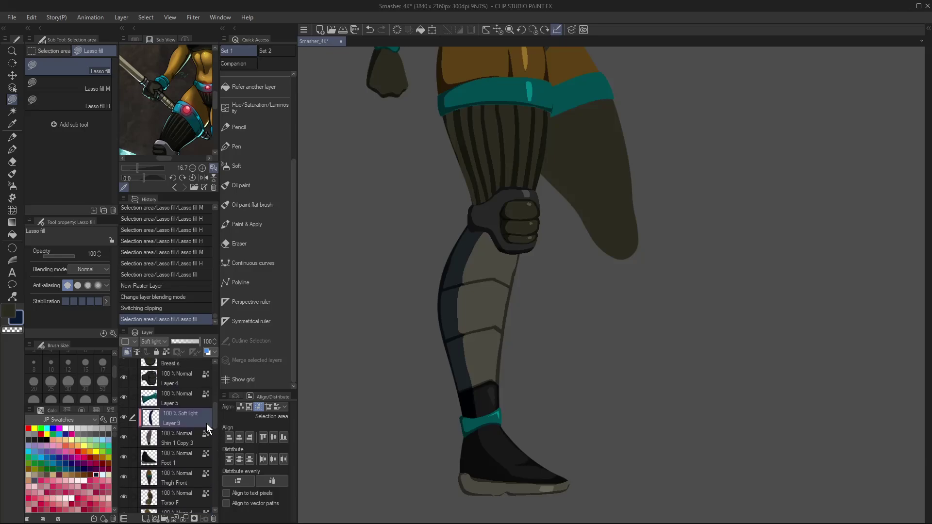
pyautogui.press('Delete')
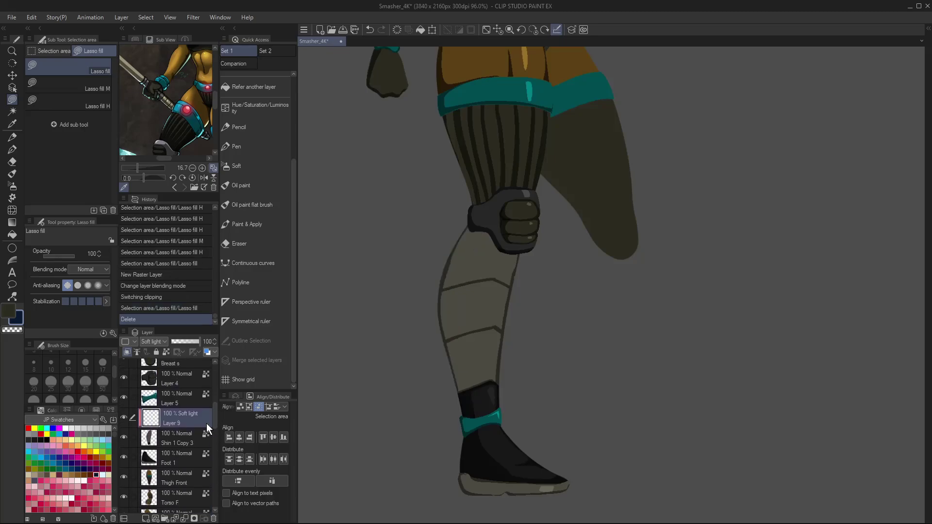
# - Select the far leg's flat Thigh Side layer from the artwork and delete it
pyautogui.hotkey('ctrl', '0')
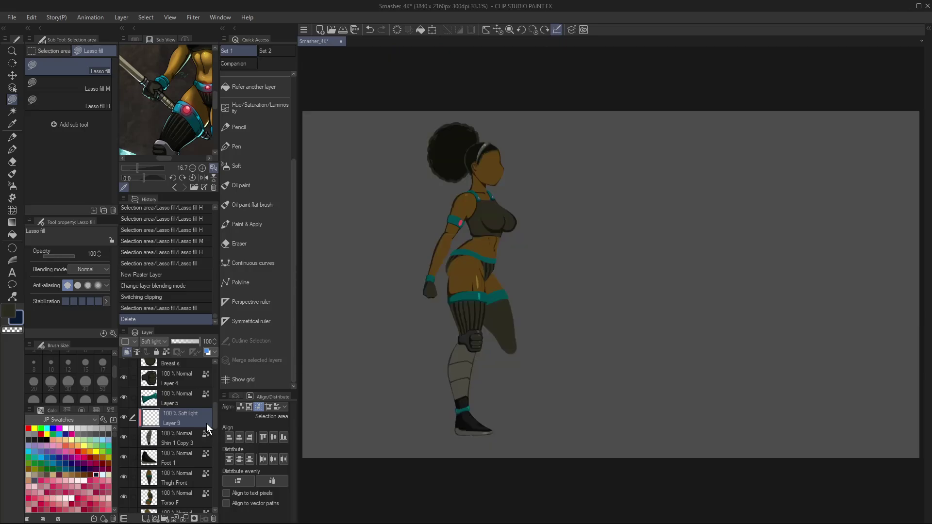
pyautogui.press('o')
pyautogui.click(498, 313)
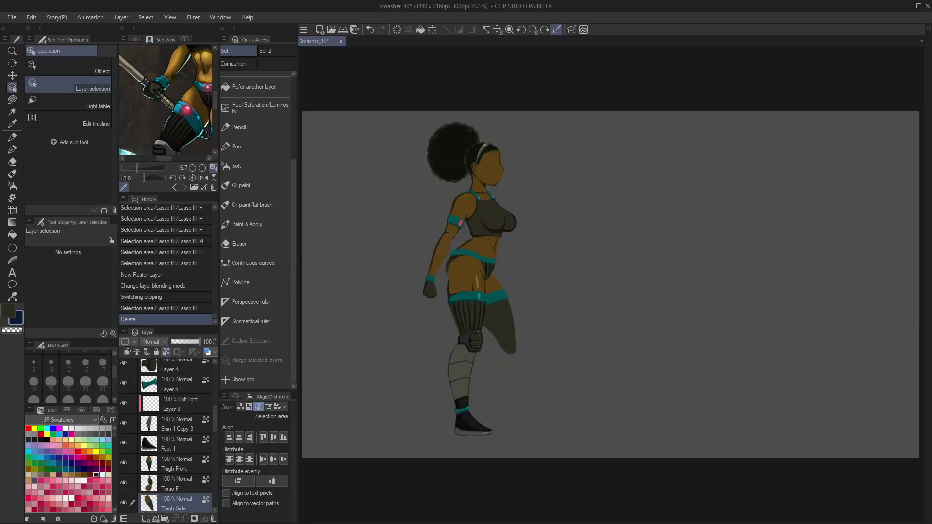
pyautogui.click(214, 518)
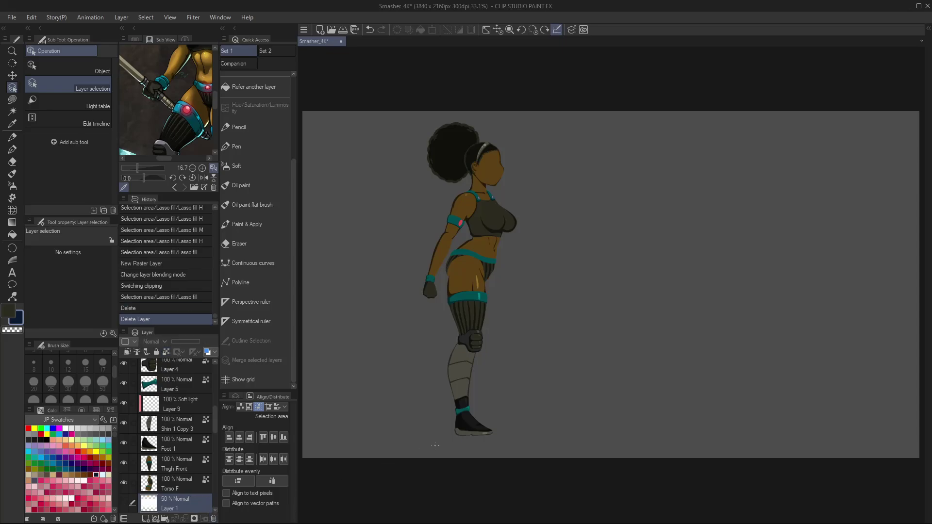
# - Duplicate the Thigh Front layer and place the copy directly below Torso F
pyautogui.click(444, 309)
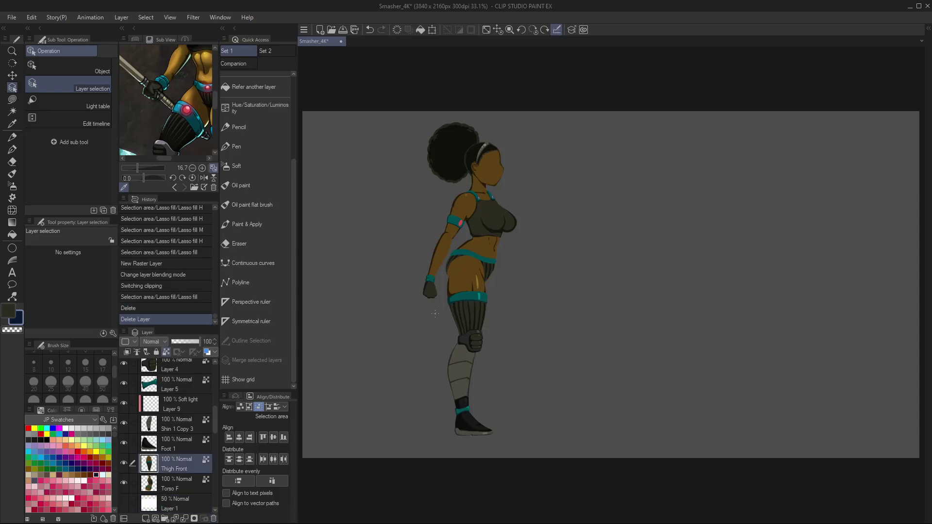
pyautogui.hotkey('ctrl', 'v')
pyautogui.scroll(-3, 217, 408)
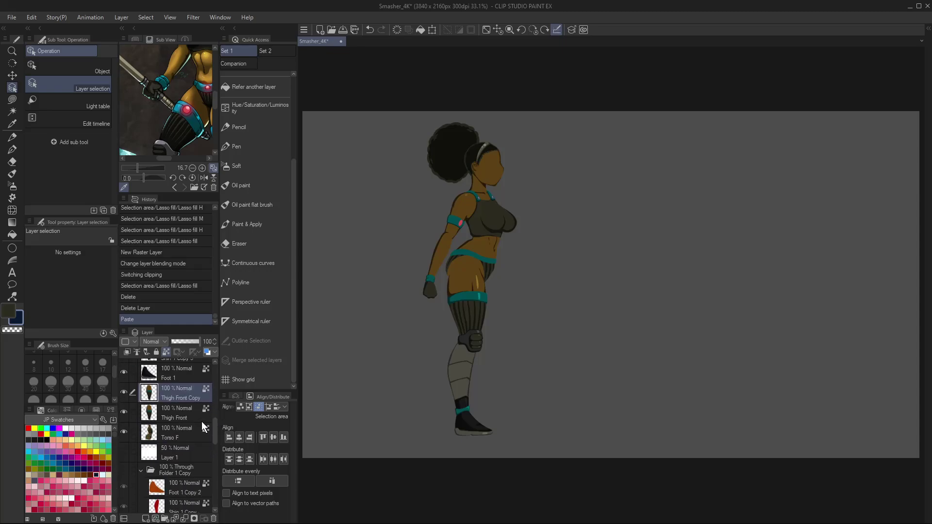
pyautogui.moveTo(187, 399); pyautogui.dragTo(185, 438)
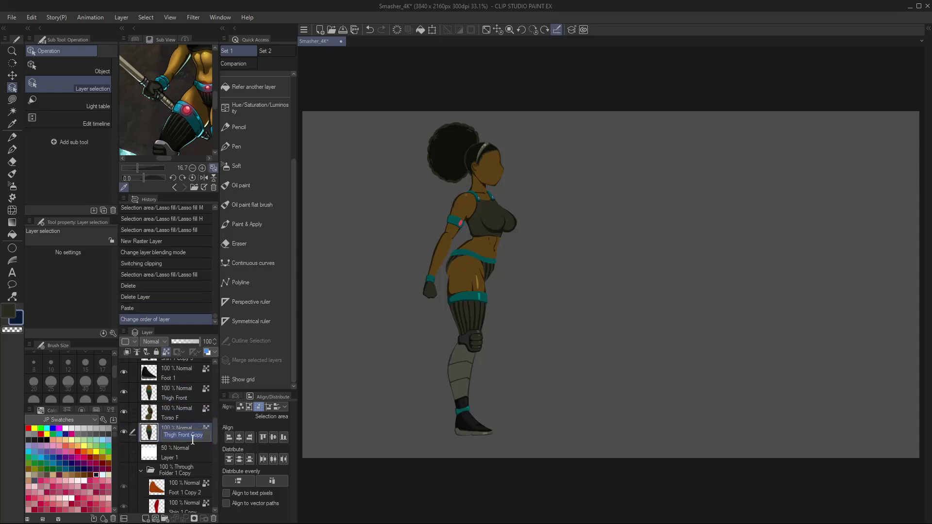
# - Rename the copied thigh layer as Thigh Side
pyautogui.doubleClick(192, 438)
pyautogui.write('Side')
pyautogui.press('Return')
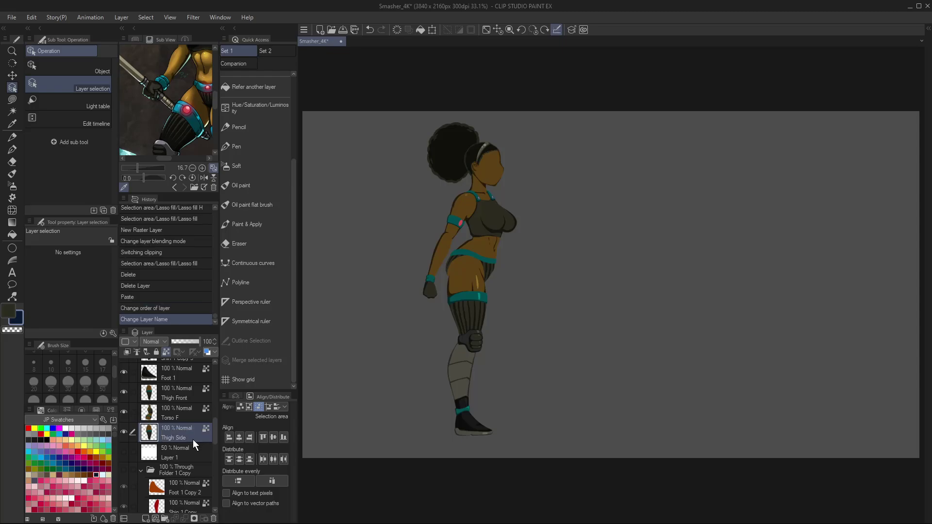
# - Move the Thigh Side layer forward until it stands completely clear of the body
pyautogui.press('k')
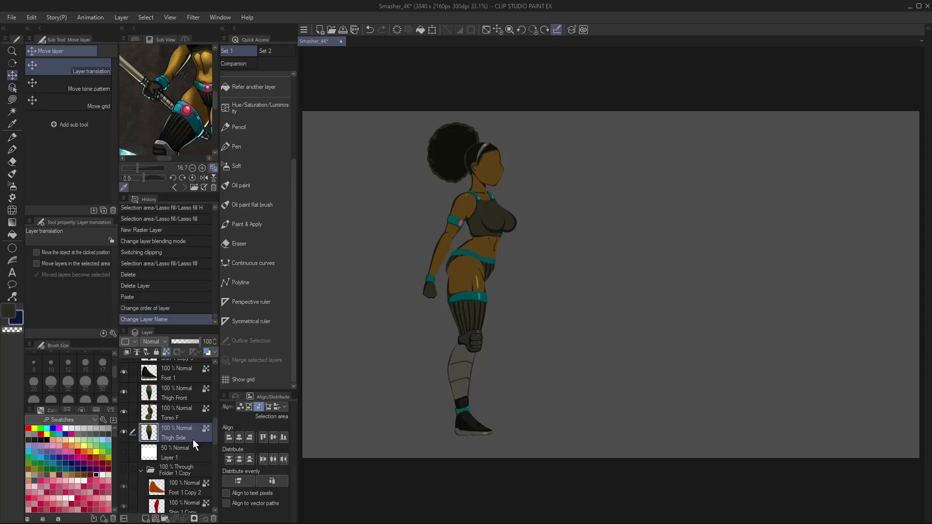
pyautogui.press('Right')
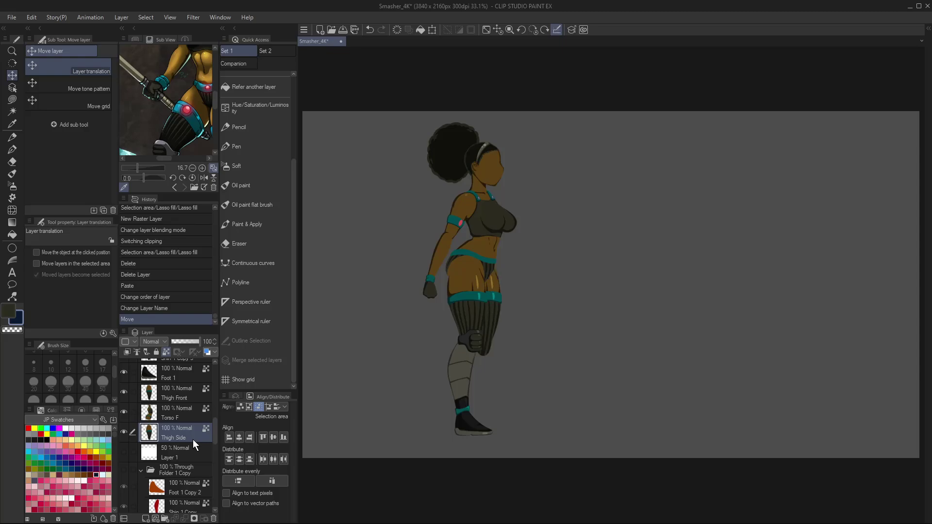
pyautogui.press('Right')
pyautogui.press('/')
pyautogui.moveTo(489, 280); pyautogui.dragTo(545, 279)
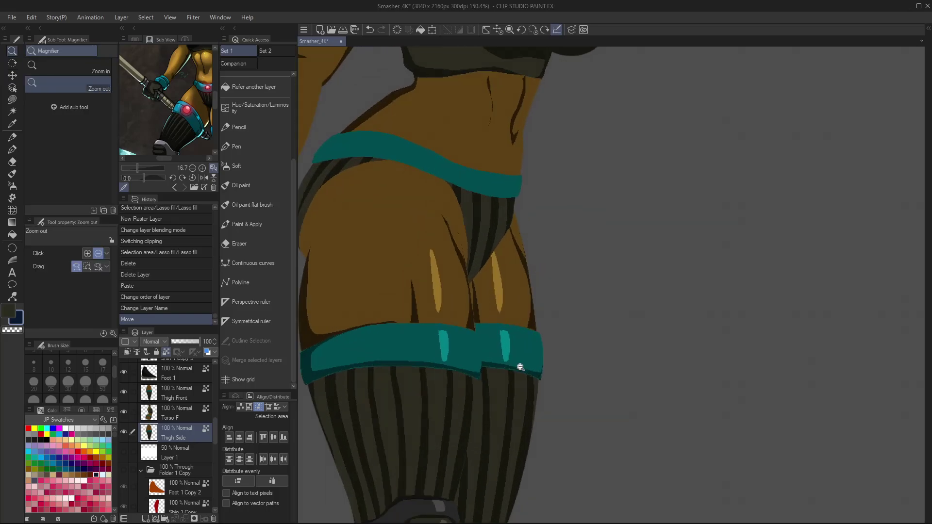
pyautogui.press('m')
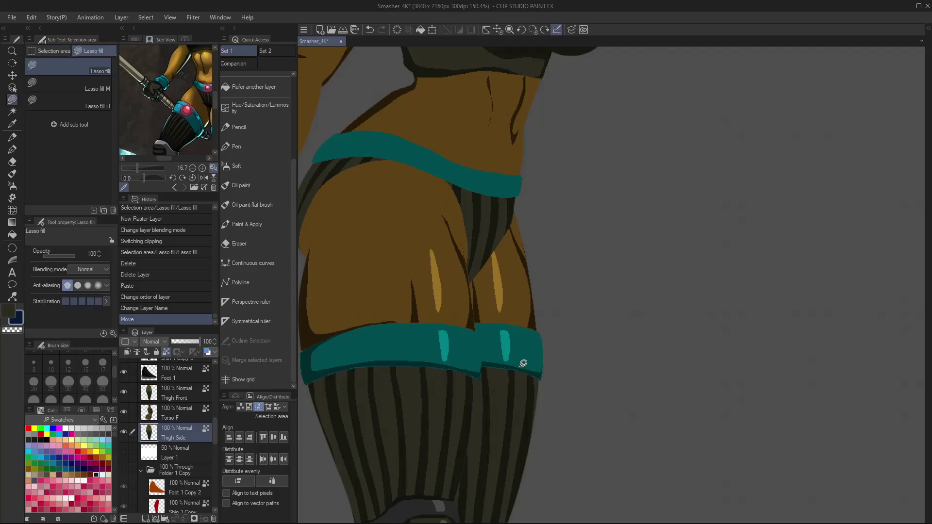
pyautogui.keyDown('alt'); pyautogui.click(518, 284); pyautogui.keyUp('alt')
pyautogui.press('k')
pyautogui.moveTo(465, 238); pyautogui.dragTo(465, 245)
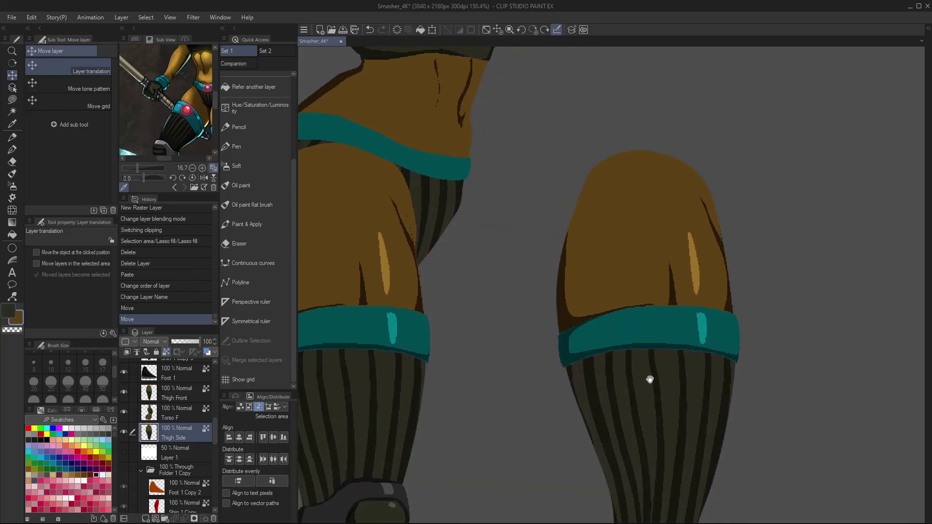
pyautogui.moveTo(650, 377); pyautogui.dragTo(555, 360)
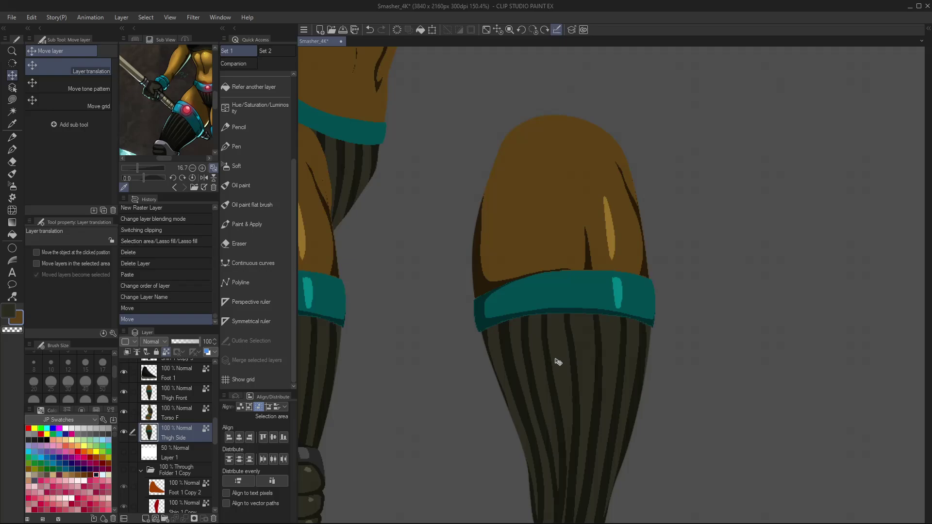
# - Lasso the front of the thigh's skin around the highlight, copy it to a new layer and clip it to Thigh Side
pyautogui.press('alt')
pyautogui.click(613, 232)
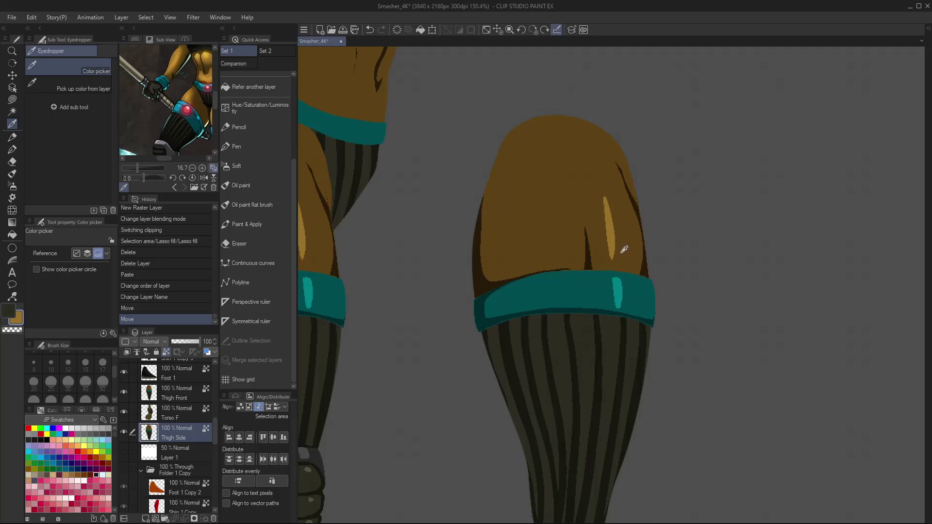
pyautogui.press('m')
pyautogui.moveTo(606, 262)
pyautogui.mouseDown()
pyautogui.moveTo(591, 155)
pyautogui.moveTo(640, 146)
pyautogui.moveTo(660, 264)
pyautogui.moveTo(654, 274)
pyautogui.moveTo(612, 265)
pyautogui.mouseUp()
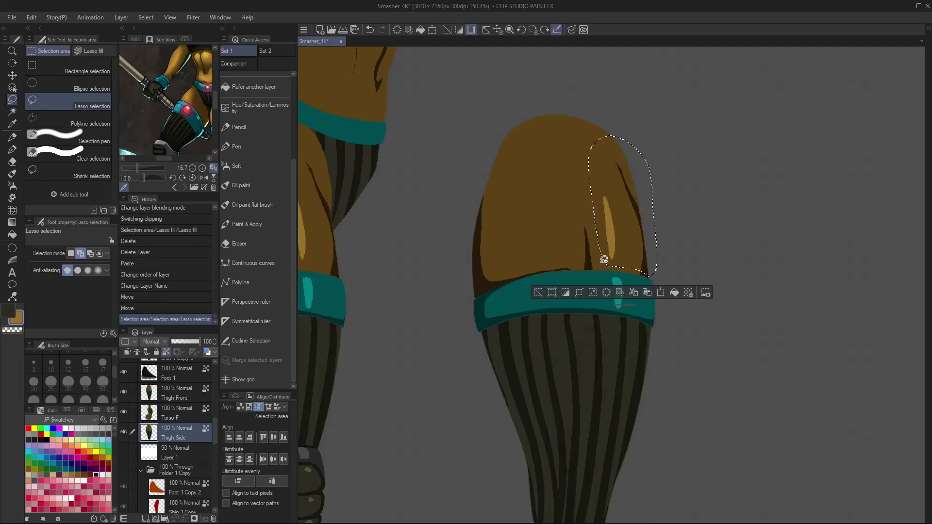
pyautogui.click(648, 293)
pyautogui.hotkey('ctrl', 'd')
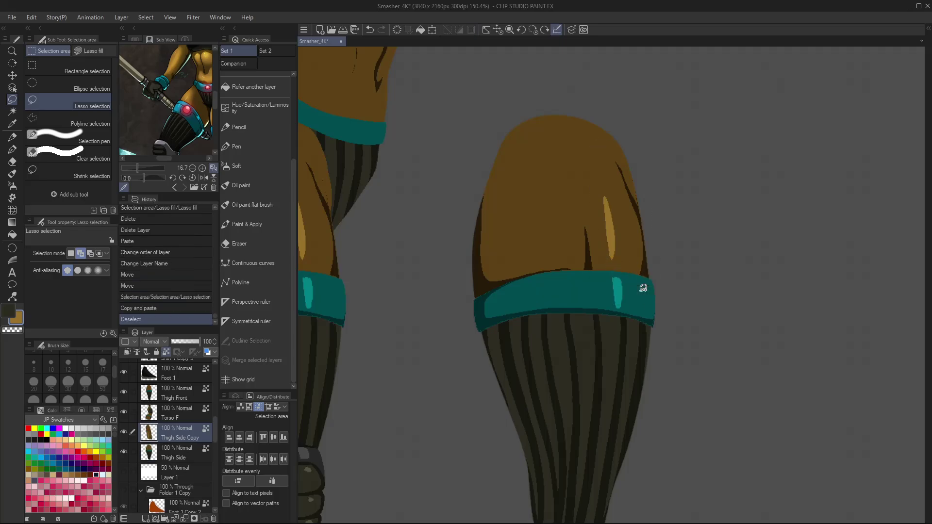
pyautogui.click(127, 352)
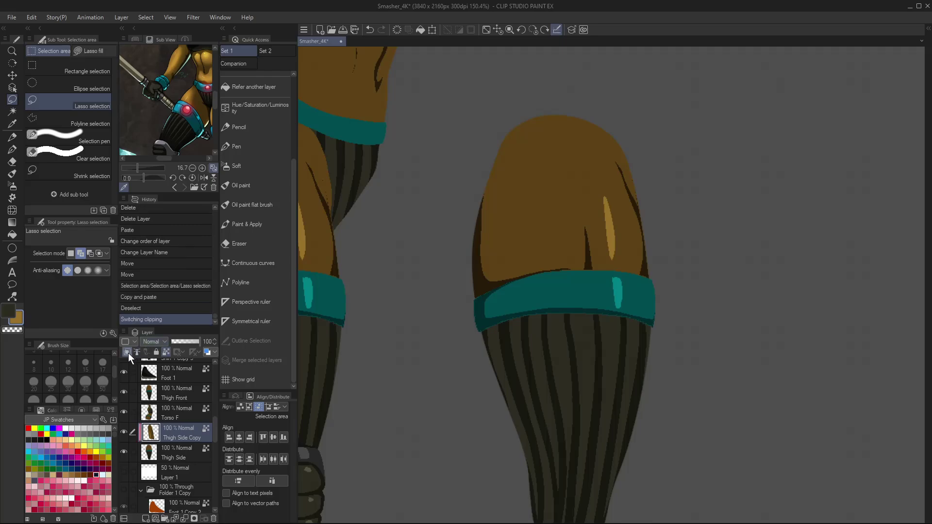
# - Nudge the clipped thigh piece toward the front edge so its skin highlight sits closer to the outline
pyautogui.press('k')
pyautogui.press('Right')
pyautogui.press('Right')
pyautogui.press('Right')
pyautogui.press('Right')
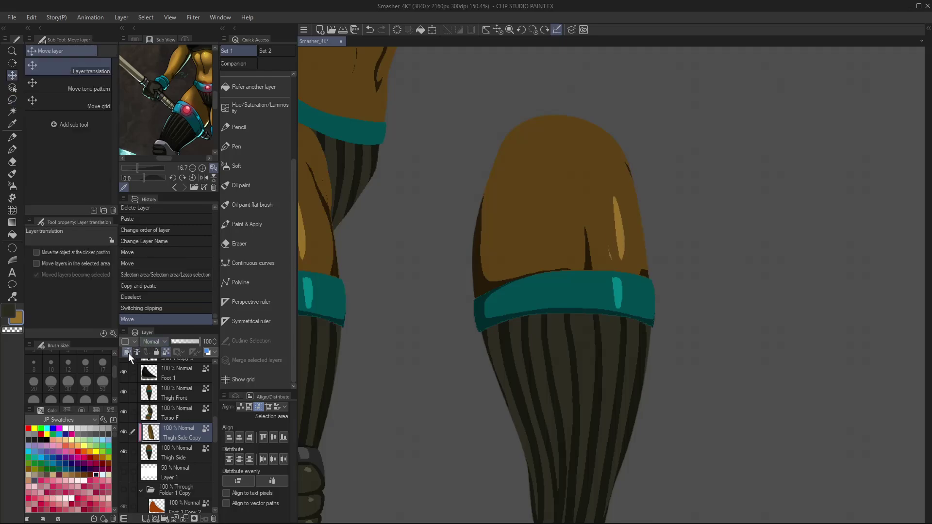
pyautogui.press('Right')
pyautogui.press('Left')
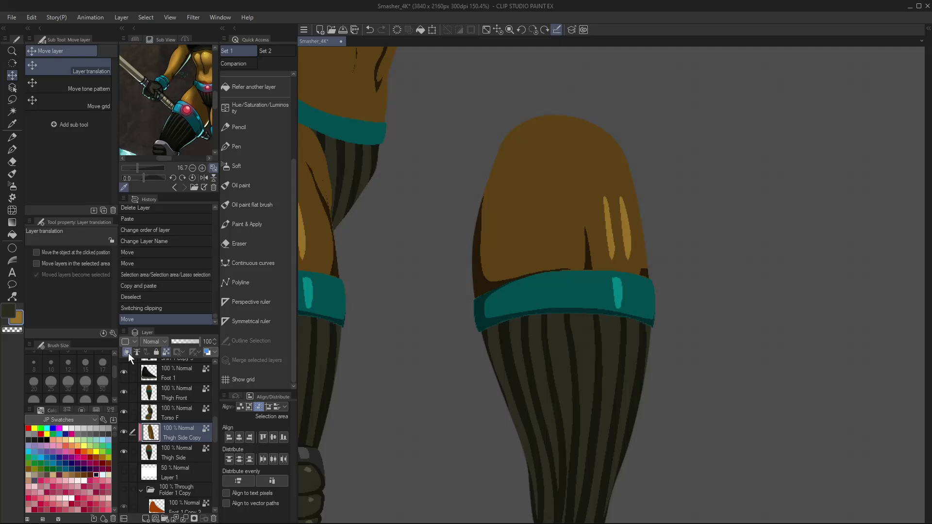
pyautogui.press('Left')
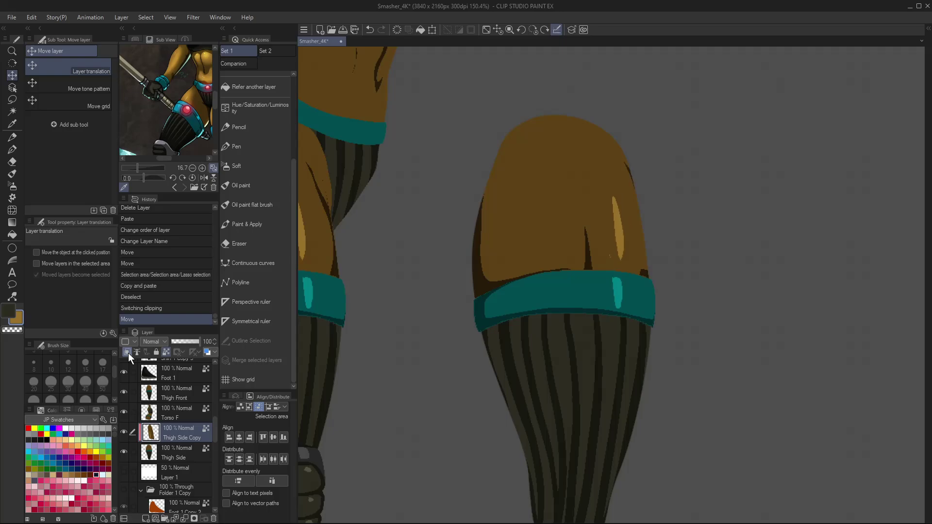
# - Cover the old front-edge shading on Thigh Side with sampled skin brown using Lasso fill, and merge the clipped copy down
pyautogui.click(176, 449)
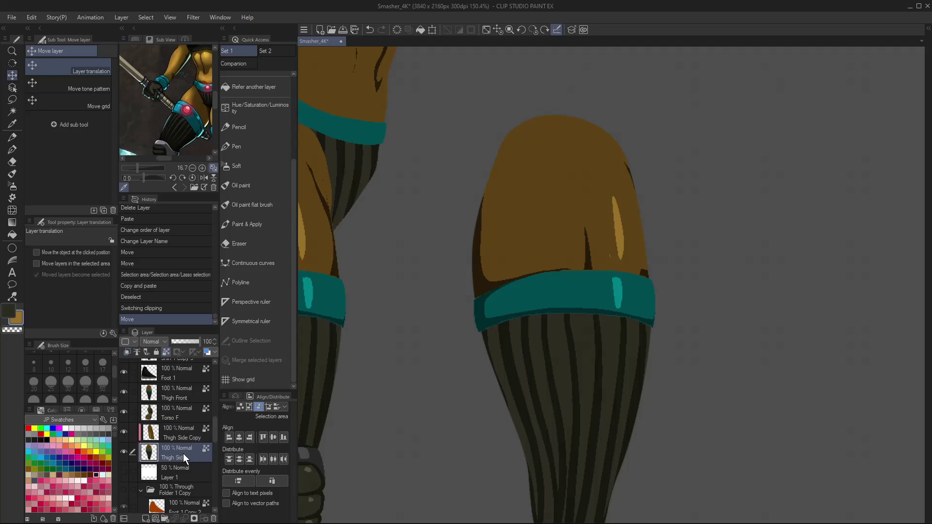
pyautogui.press('m')
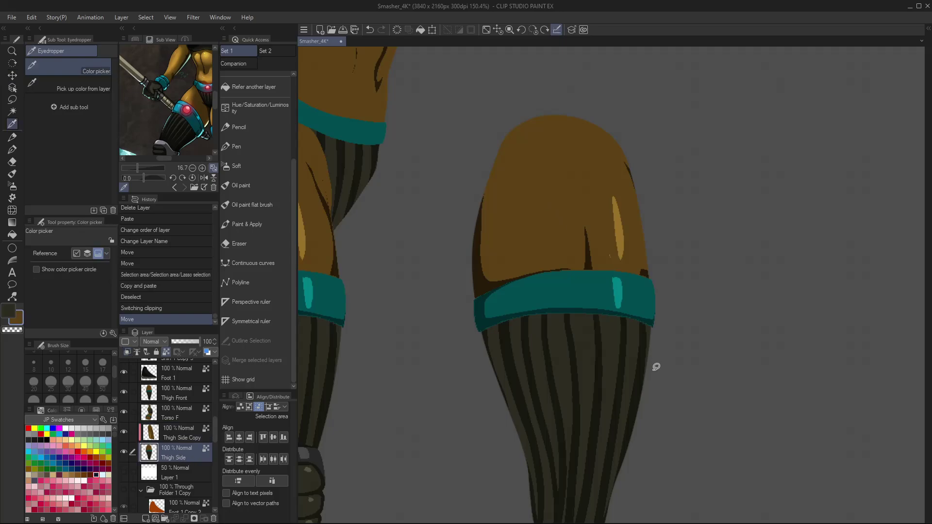
pyautogui.moveTo(669, 163)
pyautogui.mouseDown()
pyautogui.moveTo(658, 141)
pyautogui.moveTo(601, 233)
pyautogui.moveTo(616, 262)
pyautogui.moveTo(685, 262)
pyautogui.mouseUp()
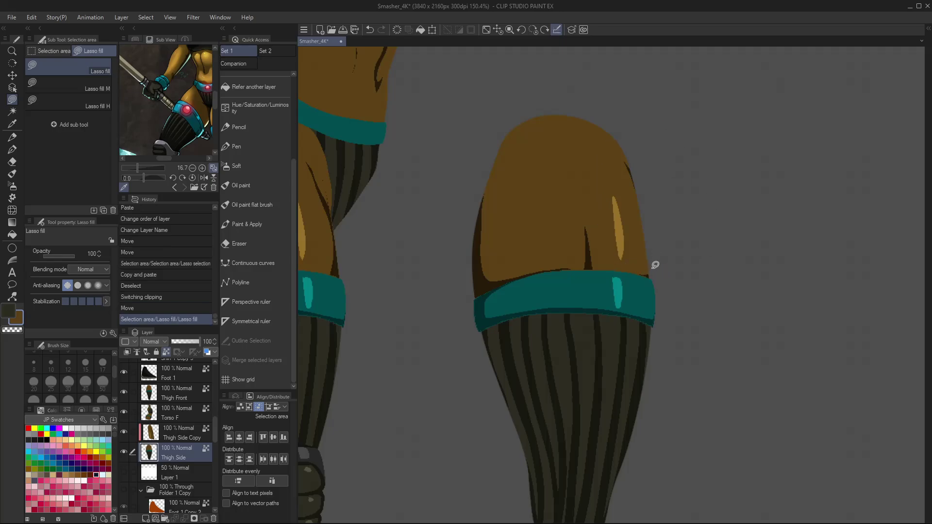
pyautogui.click(188, 431)
pyautogui.hotkey('ctrl', 'e')
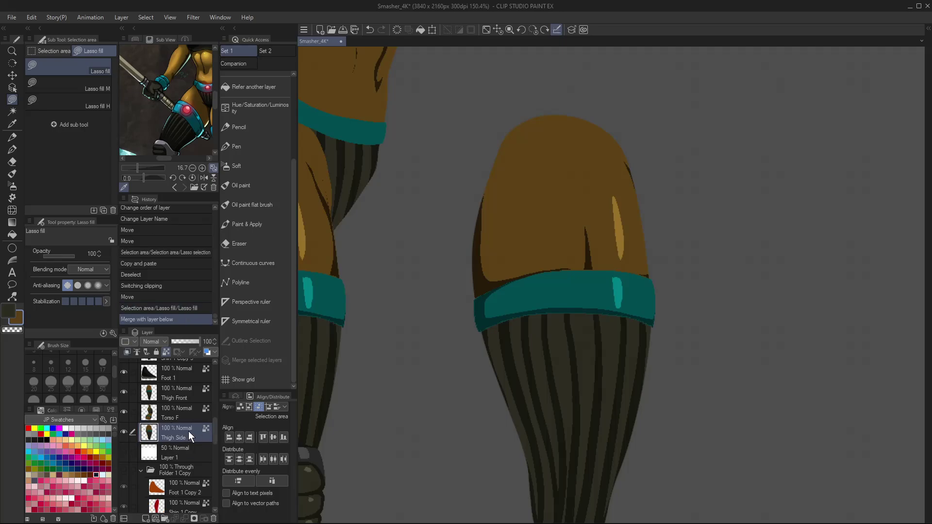
# - Shade the thigh's front edge in sampled dark brown and repaint the teal cuff's highlight nearer its front with Lasso fill
pyautogui.keyDown('alt'); pyautogui.click(482, 274); pyautogui.keyUp('alt')
pyautogui.moveTo(649, 270)
pyautogui.mouseDown()
pyautogui.moveTo(632, 165)
pyautogui.moveTo(660, 268)
pyautogui.moveTo(653, 273)
pyautogui.mouseUp()
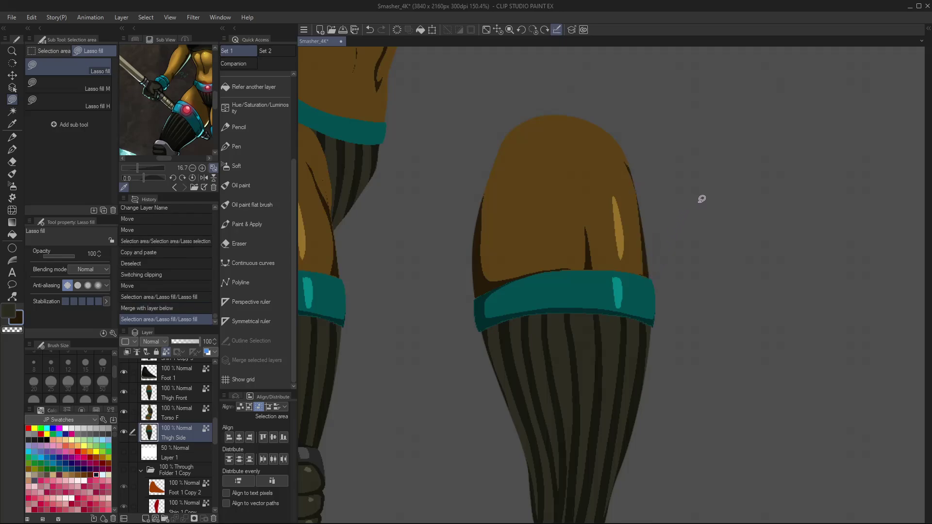
pyautogui.keyDown('alt'); pyautogui.click(642, 283); pyautogui.keyUp('alt')
pyautogui.moveTo(622, 271)
pyautogui.mouseDown()
pyautogui.moveTo(610, 287)
pyautogui.moveTo(614, 301)
pyautogui.moveTo(625, 276)
pyautogui.mouseUp()
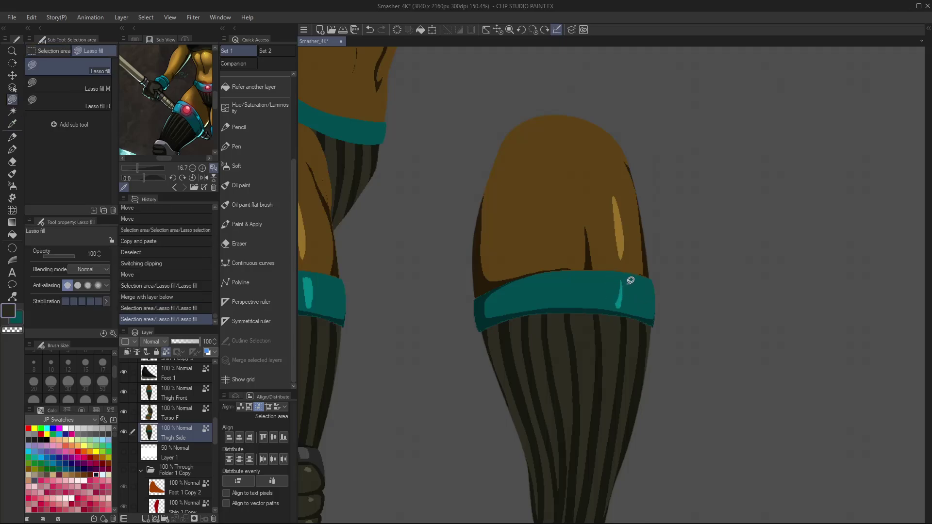
pyautogui.keyDown('alt'); pyautogui.click(622, 298); pyautogui.keyUp('alt')
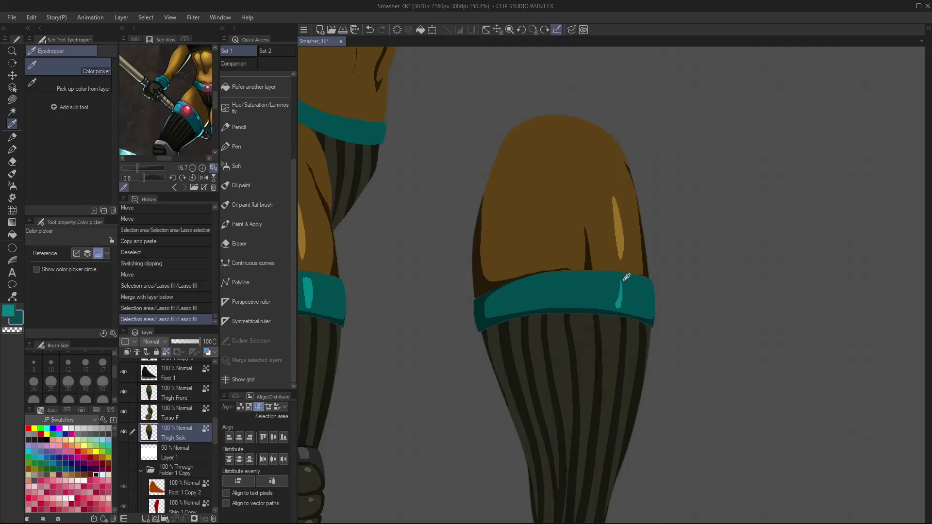
pyautogui.moveTo(624, 275)
pyautogui.mouseDown()
pyautogui.moveTo(613, 306)
pyautogui.moveTo(630, 279)
pyautogui.moveTo(620, 297)
pyautogui.moveTo(631, 302)
pyautogui.moveTo(634, 281)
pyautogui.moveTo(634, 301)
pyautogui.moveTo(628, 275)
pyautogui.mouseUp()
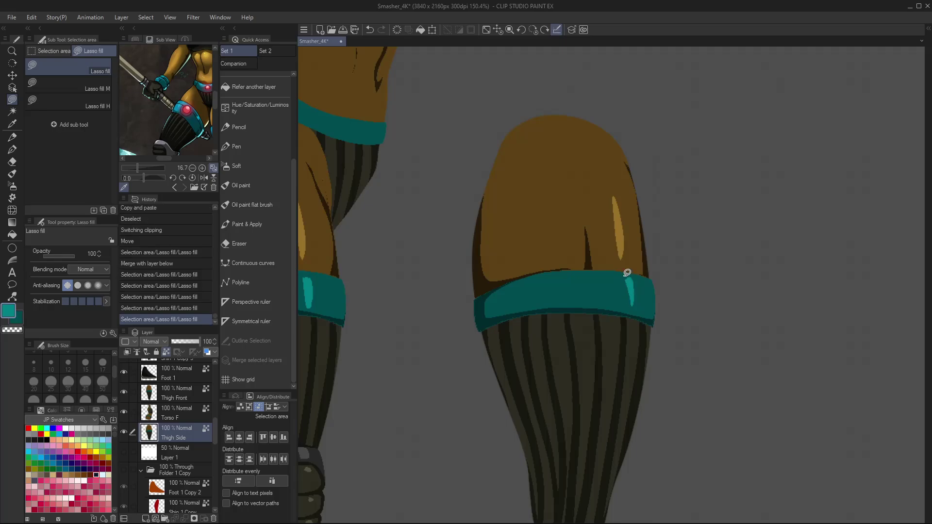
# - Move the Thigh Side layer back toward the body until it is partly tucked behind the front thigh
pyautogui.hotkey('ctrl', '0')
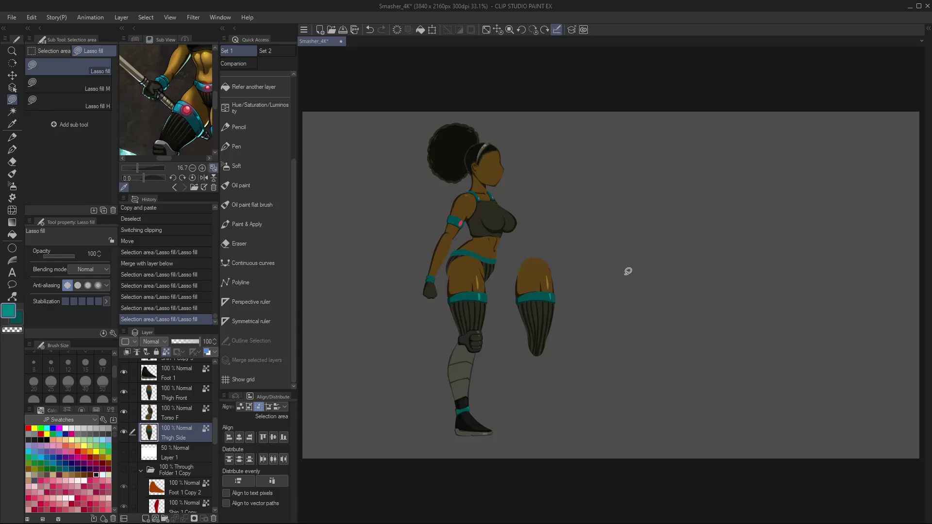
pyautogui.hotkey('ctrl', 'space')
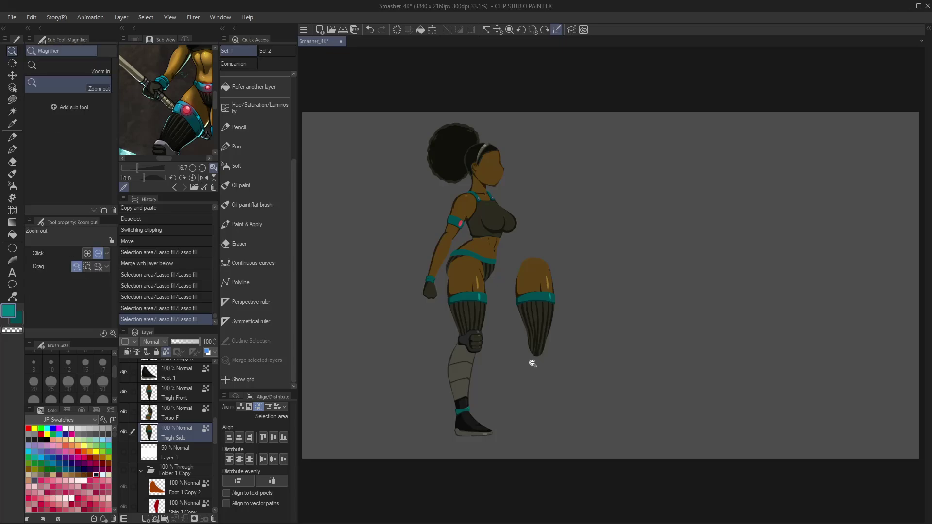
pyautogui.moveTo(531, 360); pyautogui.dragTo(546, 342)
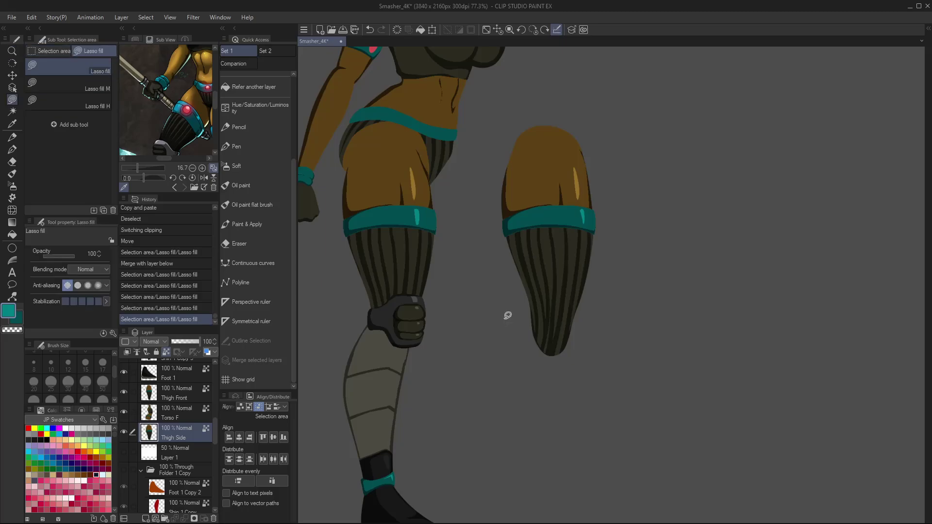
pyautogui.press('v')
pyautogui.press('Left')
pyautogui.press('Left')
pyautogui.press('Left')
pyautogui.press('Left')
pyautogui.press('Left')
pyautogui.press('Left')
pyautogui.press('Left')
pyautogui.press('Left')
pyautogui.press('Left')
pyautogui.press('Left')
pyautogui.press('Left')
pyautogui.press('Left')
pyautogui.press('Left')
pyautogui.press('Left')
pyautogui.press('Left')
pyautogui.press('Left')
pyautogui.press('Left')
pyautogui.press('Left')
pyautogui.press('Left')
pyautogui.press('Left')
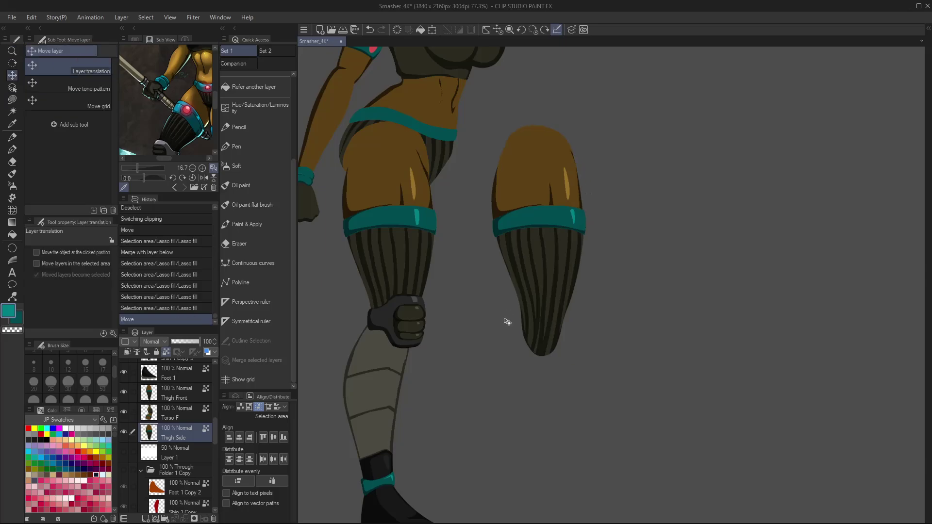
pyautogui.press('Left')
pyautogui.press('Left')
pyautogui.press('Left')
pyautogui.press('Left')
pyautogui.press('Left')
pyautogui.press('Left')
pyautogui.press('Left')
pyautogui.press('Left')
pyautogui.press('Left')
pyautogui.press('Left')
pyautogui.press('Left')
pyautogui.press('Left')
pyautogui.press('Left')
pyautogui.press('Left')
pyautogui.press('Left')
pyautogui.press('Left')
pyautogui.press('Left')
pyautogui.press('Left')
pyautogui.press('Left')
pyautogui.press('Left')
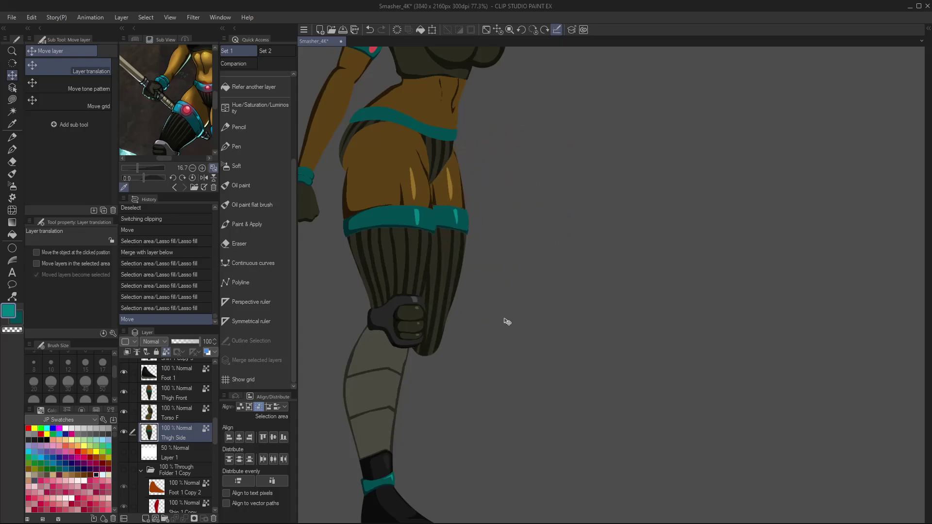
# - Nudge Thigh Side slightly down and further back to line its teal cuff up with the front thigh's cuff
pyautogui.press('Down')
pyautogui.press('Down')
pyautogui.press('Down')
pyautogui.press('Down')
pyautogui.press('Down')
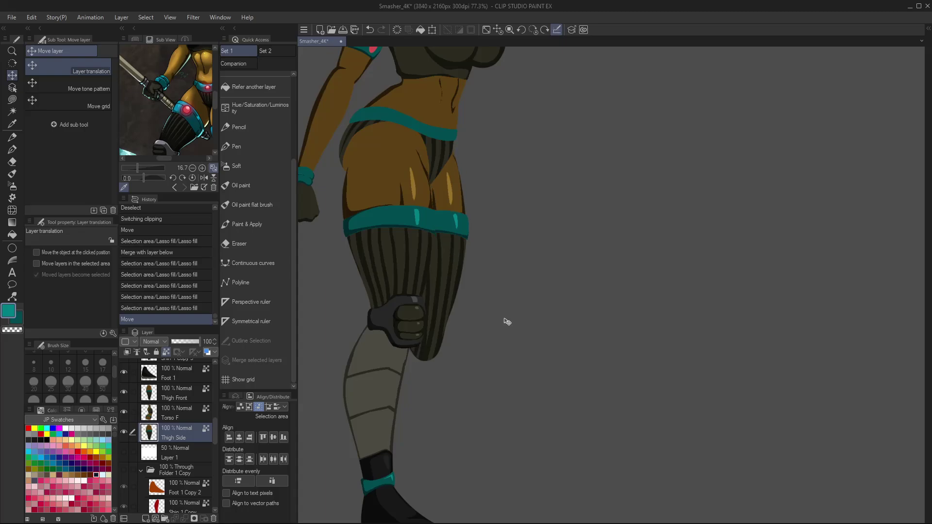
pyautogui.press('Left')
pyautogui.press('Left')
pyautogui.press('Left')
pyautogui.press('Left')
pyautogui.press('Left')
pyautogui.press('Right')
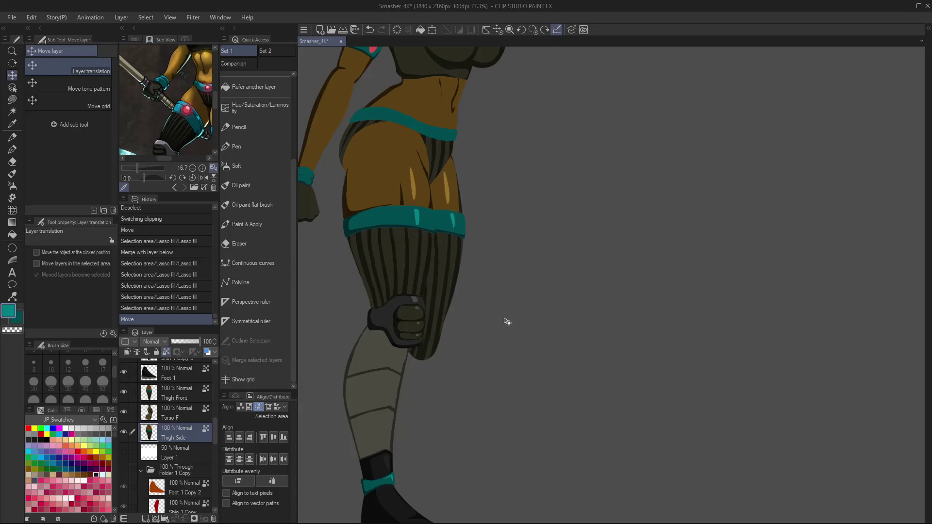
# - Select the Shin 1 Copy 3 layer on the canvas and sample the dark wrap colour from the shin's back edge
pyautogui.hotkey('ctrl', '0')
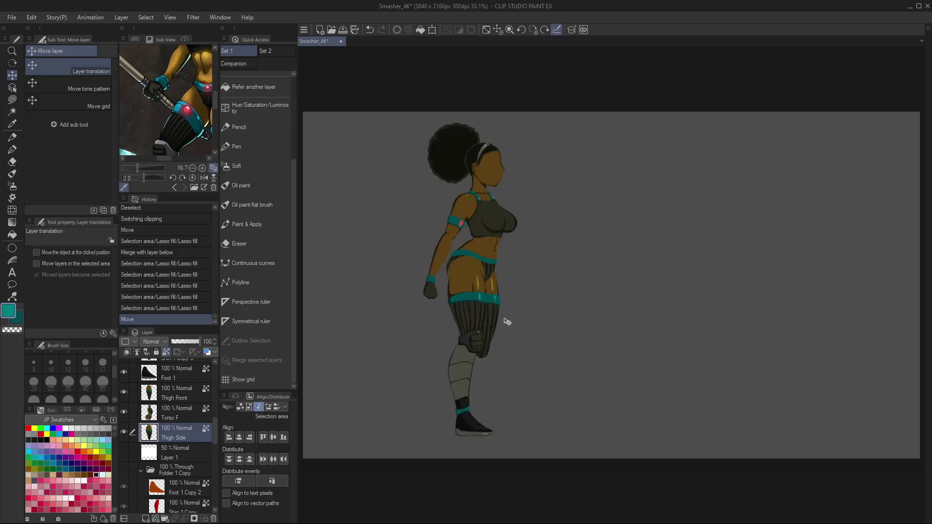
pyautogui.hotkey('alt', 'space')
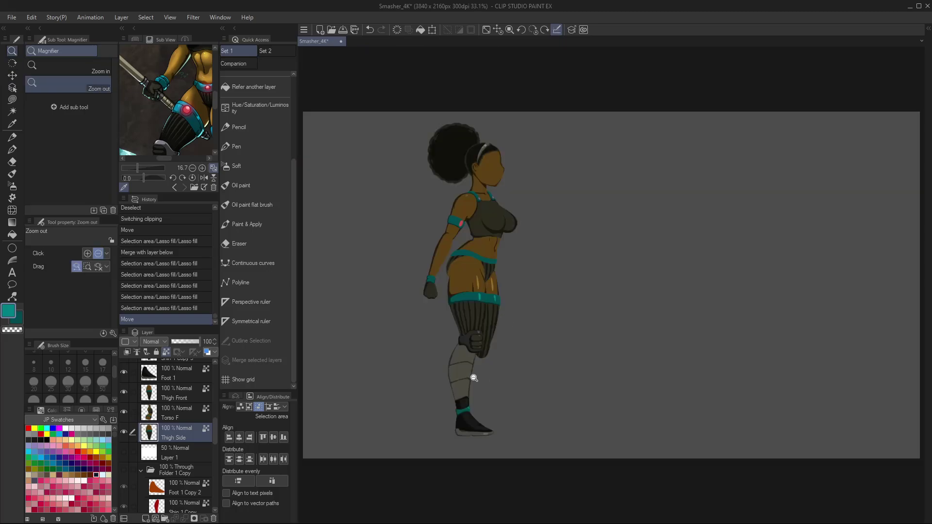
pyautogui.moveTo(474, 375); pyautogui.dragTo(494, 357)
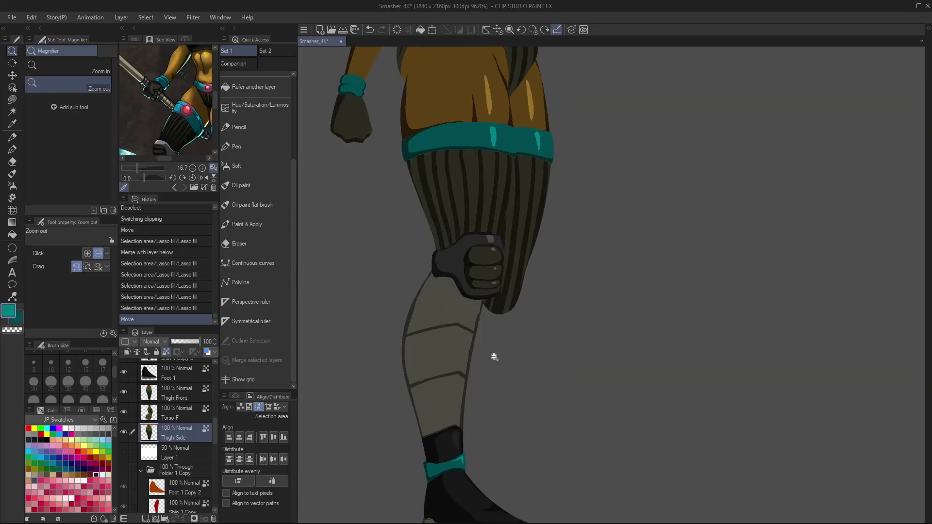
pyautogui.click(434, 393)
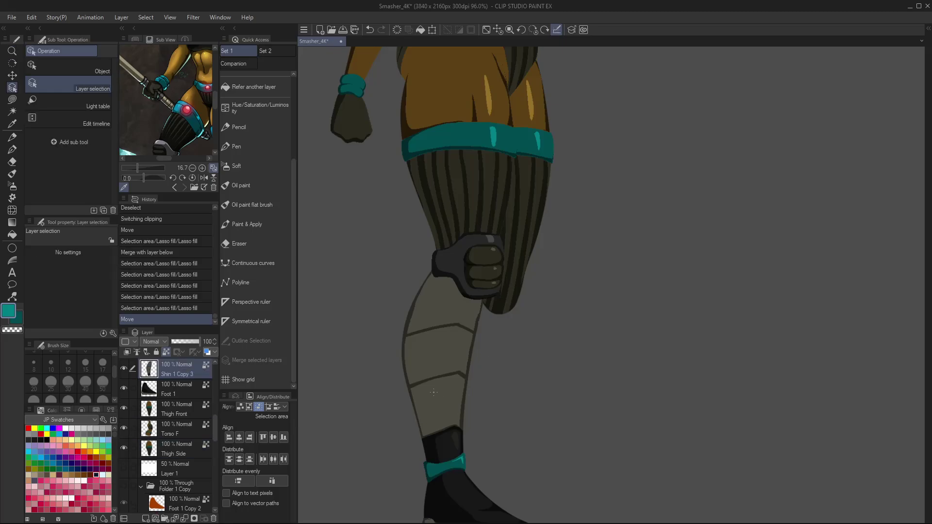
pyautogui.press('alt')
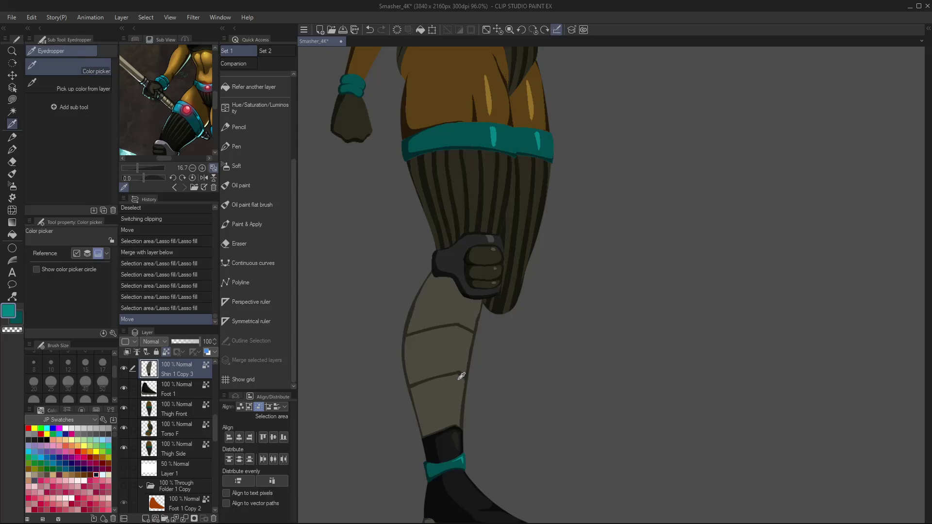
pyautogui.keyDown('alt'); pyautogui.click(412, 315); pyautogui.keyUp('alt')
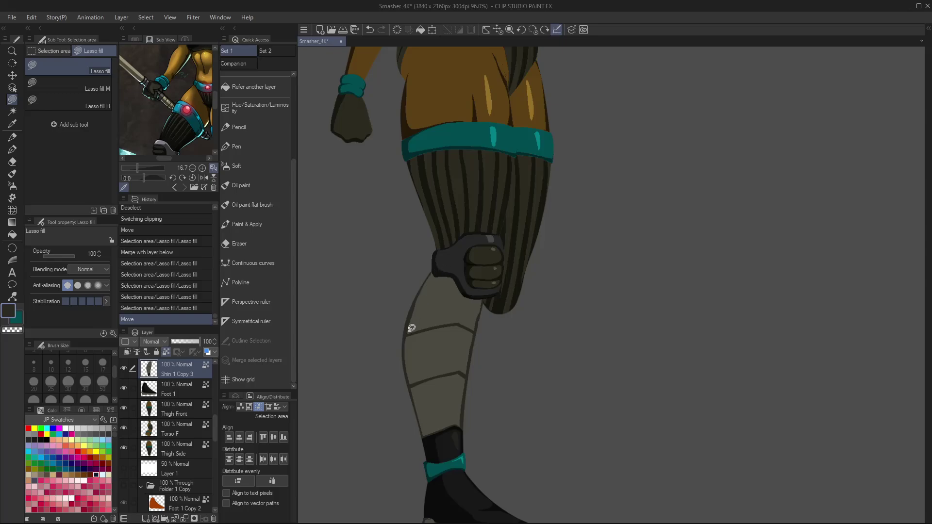
pyautogui.moveTo(411, 332)
pyautogui.mouseDown()
pyautogui.moveTo(439, 275)
pyautogui.moveTo(429, 322)
pyautogui.moveTo(411, 332)
pyautogui.mouseUp()
pyautogui.moveTo(415, 375)
pyautogui.mouseDown()
pyautogui.moveTo(416, 331)
pyautogui.moveTo(429, 379)
pyautogui.moveTo(416, 383)
pyautogui.mouseUp()
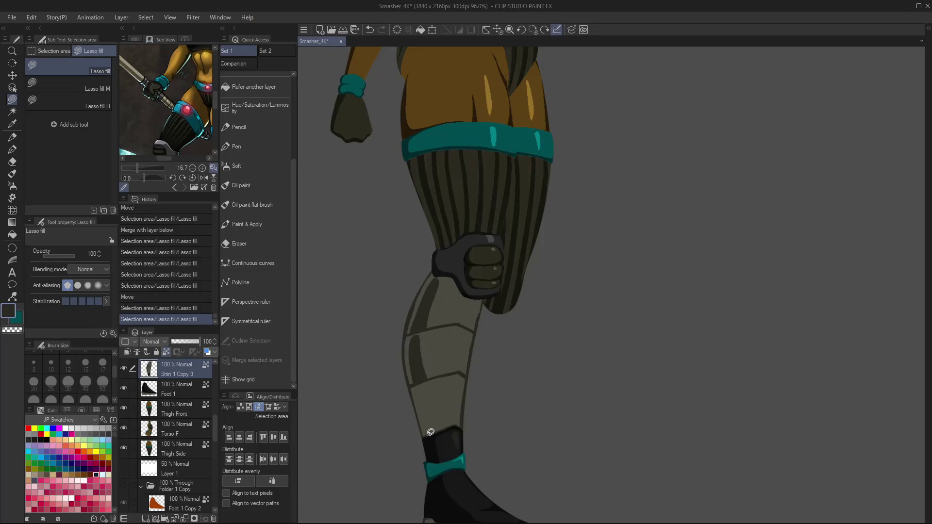
pyautogui.hotkey('ctrl', 'z')
pyautogui.hotkey('ctrl', 'z')
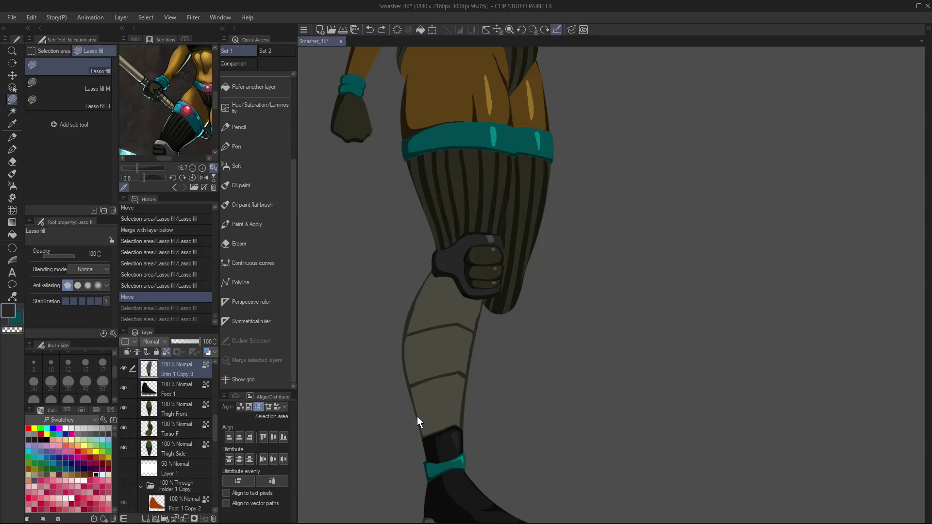
# - Draw a dark ellipse along the calf on a new clipped raster layer and cut it into a crescent with a transparent ellipse
pyautogui.hotkey('ctrl', 'shift', 'n')
pyautogui.press('u')
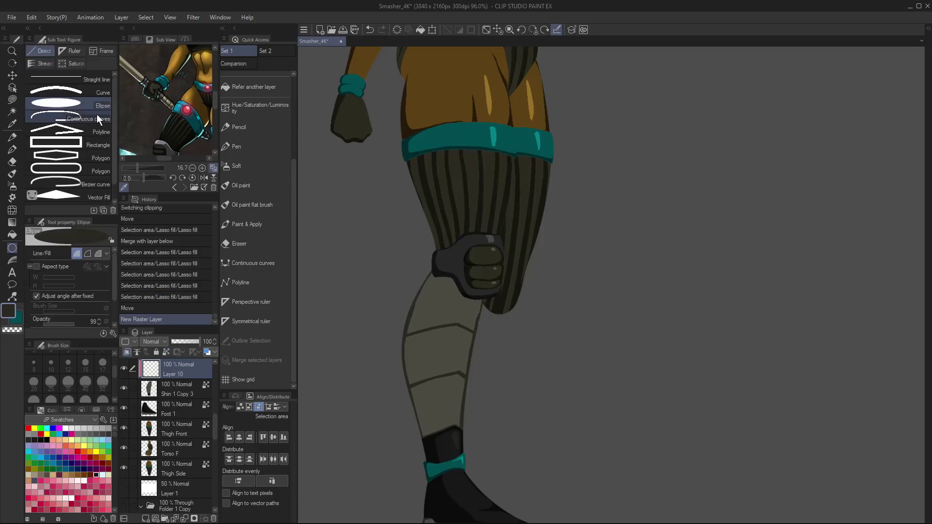
pyautogui.moveTo(438, 277); pyautogui.dragTo(427, 442)
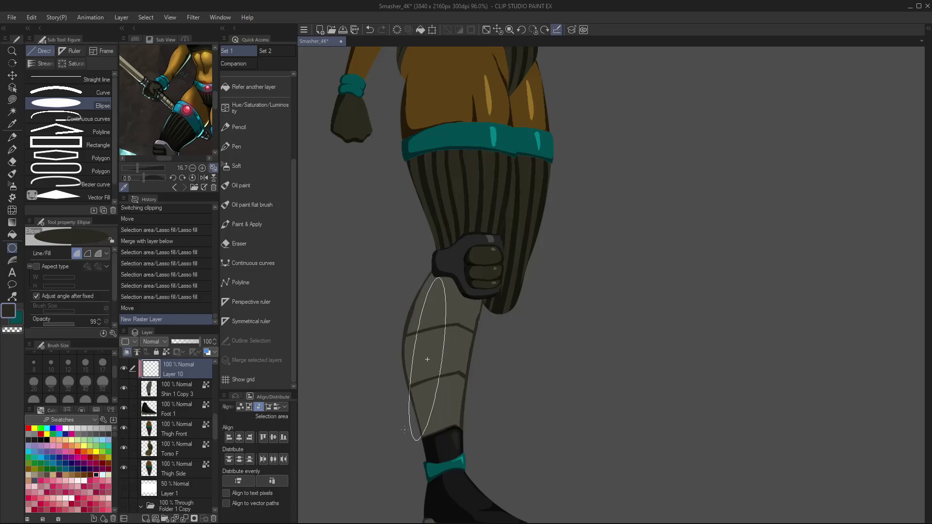
pyautogui.click(416, 440)
pyautogui.press('c')
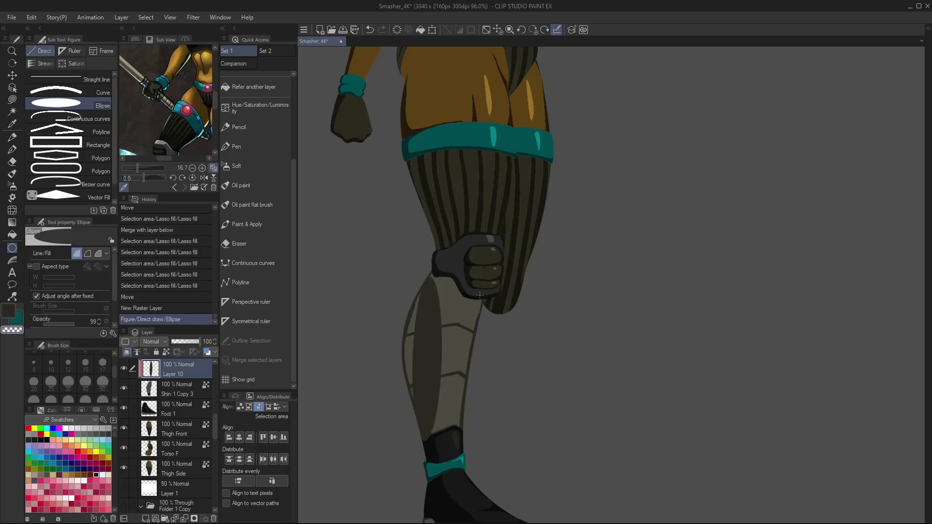
pyautogui.moveTo(486, 275)
pyautogui.mouseDown()
pyautogui.moveTo(451, 450)
pyautogui.moveTo(421, 455)
pyautogui.moveTo(427, 450)
pyautogui.mouseUp()
pyautogui.click(420, 449)
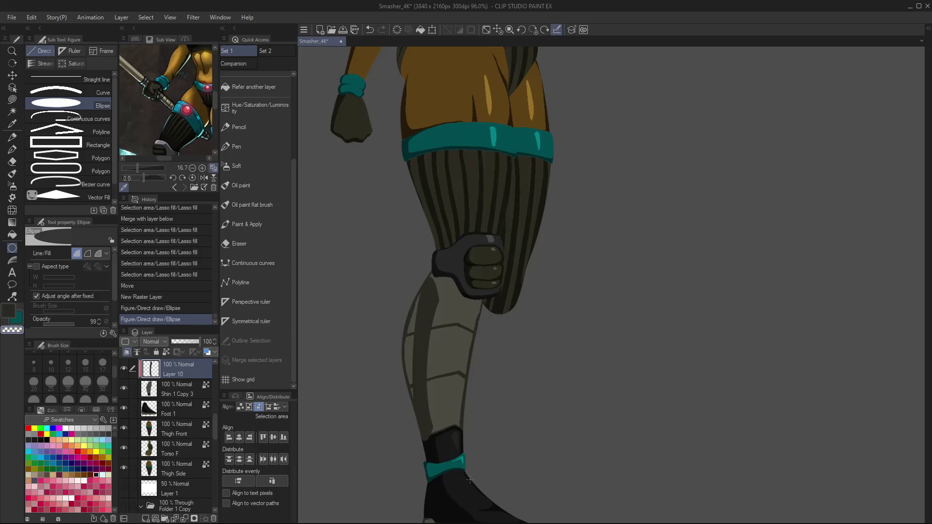
# - Scale and rotate the shading crescent to about 161% width and 97% height so it follows the calf's back curve
pyautogui.hotkey('ctrl', 't')
pyautogui.moveTo(442, 277); pyautogui.dragTo(454, 276)
pyautogui.moveTo(429, 437); pyautogui.dragTo(436, 434)
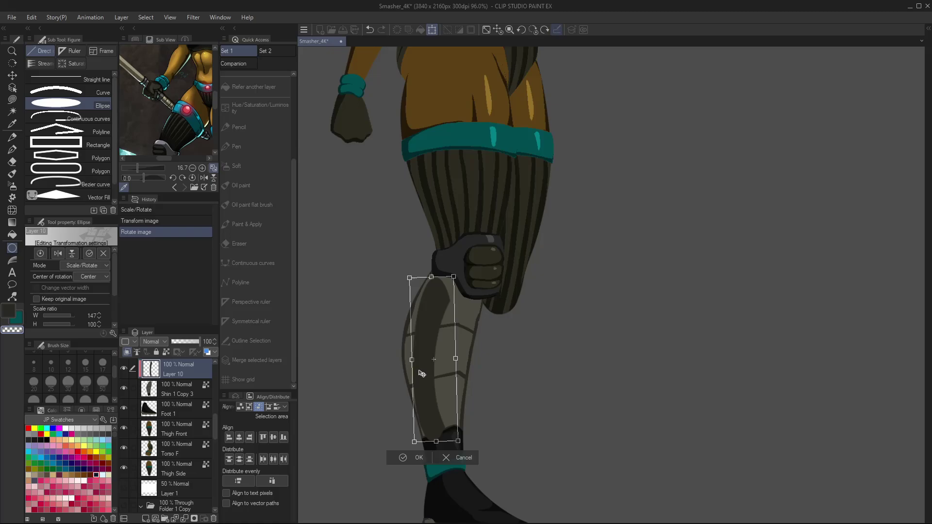
pyautogui.moveTo(420, 372); pyautogui.dragTo(416, 372)
pyautogui.moveTo(416, 441); pyautogui.dragTo(454, 435)
pyautogui.moveTo(453, 298); pyautogui.dragTo(455, 301)
pyautogui.moveTo(411, 353); pyautogui.dragTo(410, 355)
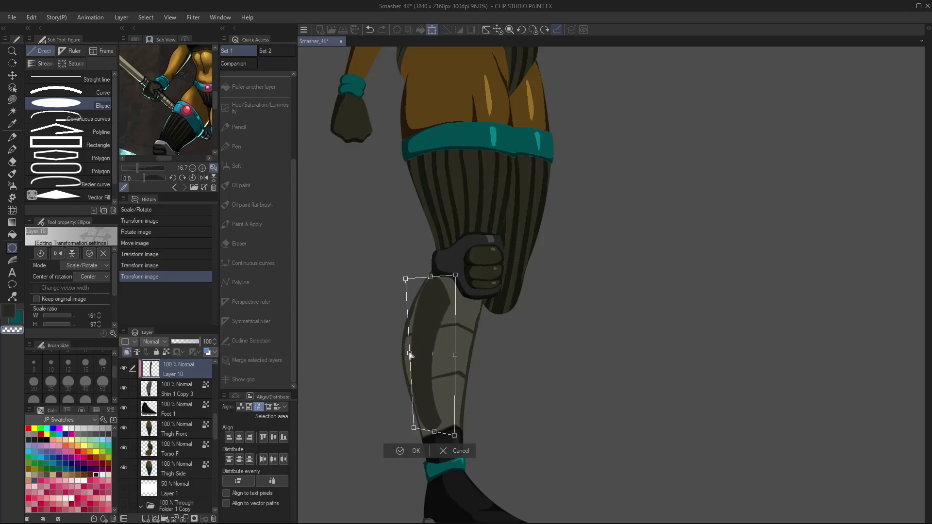
pyautogui.click(416, 451)
# - Carve the calf shading into a separate rounded shadow for each wrap band using Lasso fill with transparent colour
pyautogui.press('m')
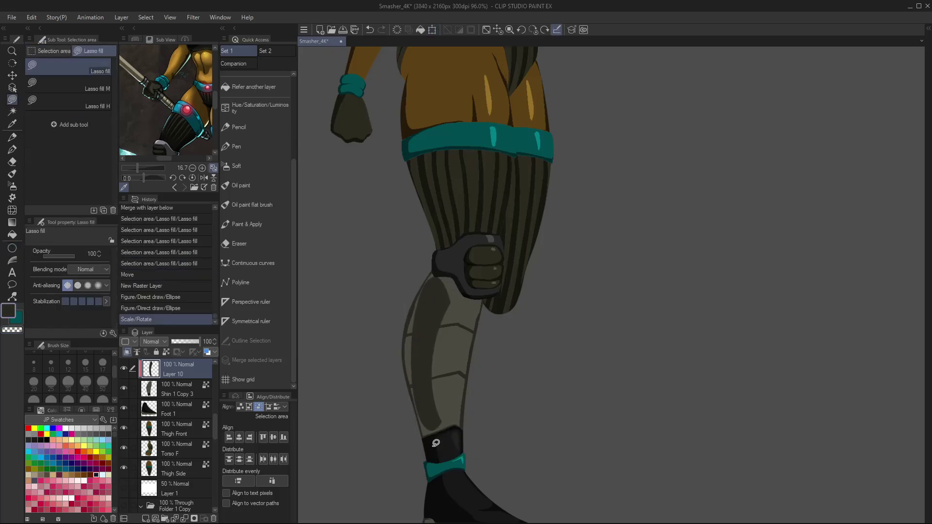
pyautogui.moveTo(452, 297)
pyautogui.mouseDown()
pyautogui.moveTo(427, 354)
pyautogui.moveTo(440, 427)
pyautogui.moveTo(477, 300)
pyautogui.mouseUp()
pyautogui.hotkey('ctrl', 'z')
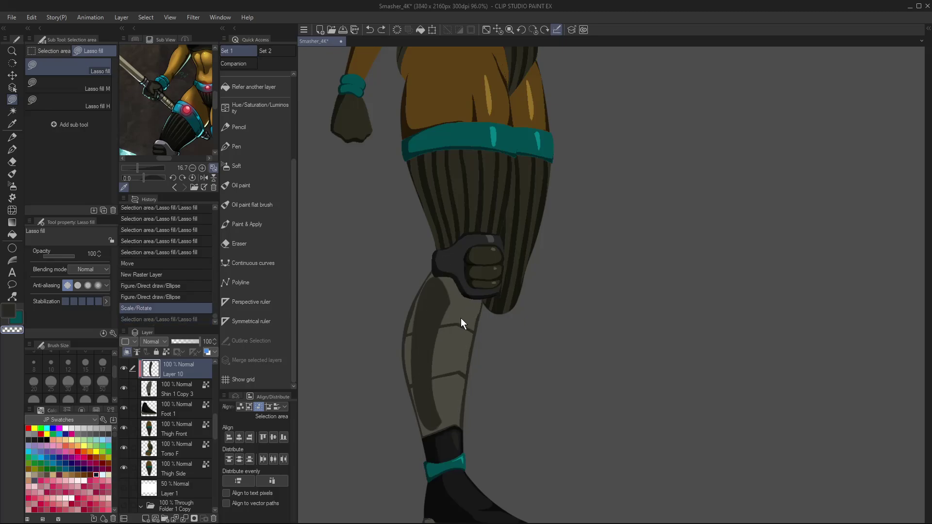
pyautogui.hotkey('ctrl', 'y')
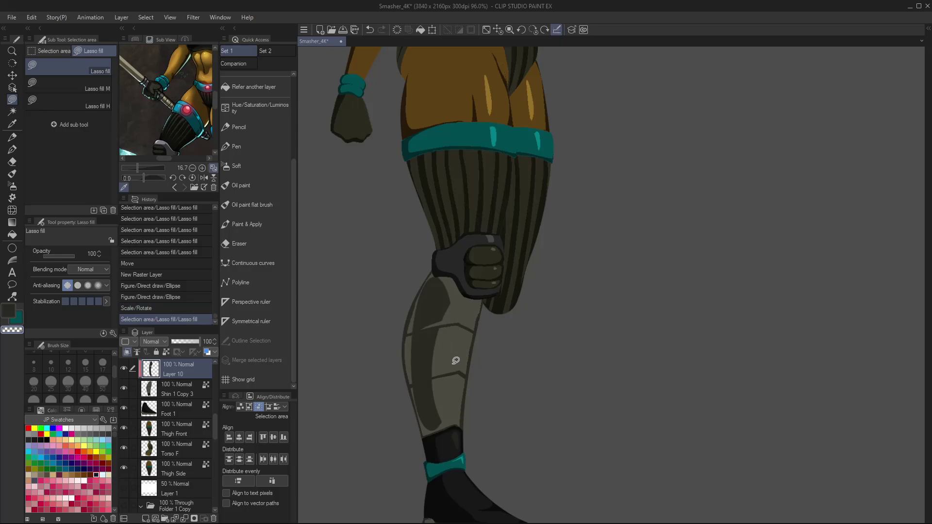
pyautogui.moveTo(436, 371); pyautogui.dragTo(440, 384)
pyautogui.hotkey('ctrl', 'z')
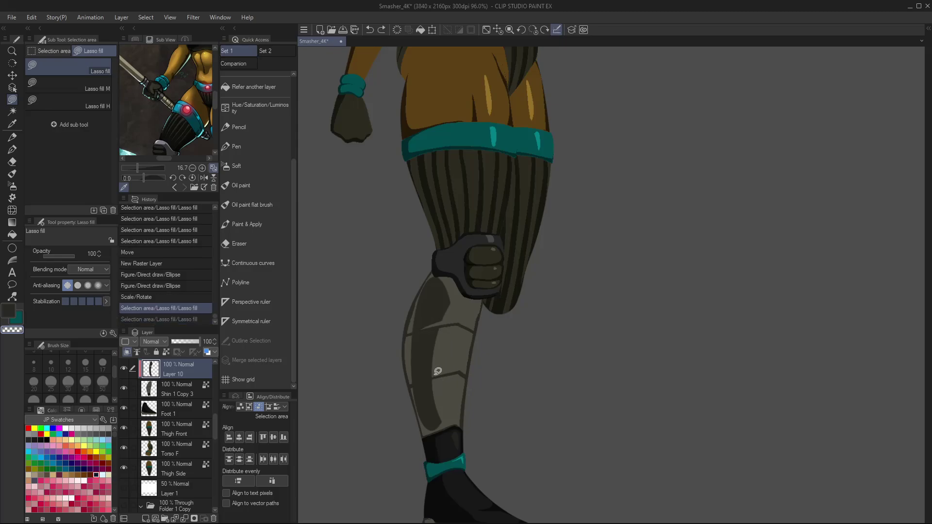
pyautogui.hotkey('ctrl', 'y')
pyautogui.moveTo(434, 386)
pyautogui.mouseDown()
pyautogui.moveTo(433, 429)
pyautogui.moveTo(457, 416)
pyautogui.mouseUp()
pyautogui.hotkey('ctrl', 'z')
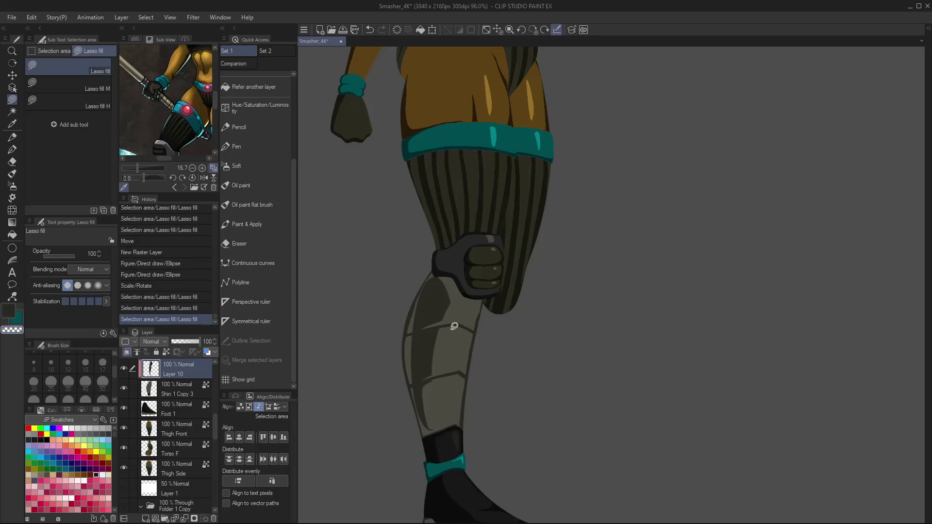
pyautogui.moveTo(439, 329)
pyautogui.mouseDown()
pyautogui.moveTo(422, 345)
pyautogui.moveTo(421, 373)
pyautogui.moveTo(434, 373)
pyautogui.moveTo(445, 345)
pyautogui.moveTo(431, 320)
pyautogui.moveTo(433, 287)
pyautogui.moveTo(455, 279)
pyautogui.mouseUp()
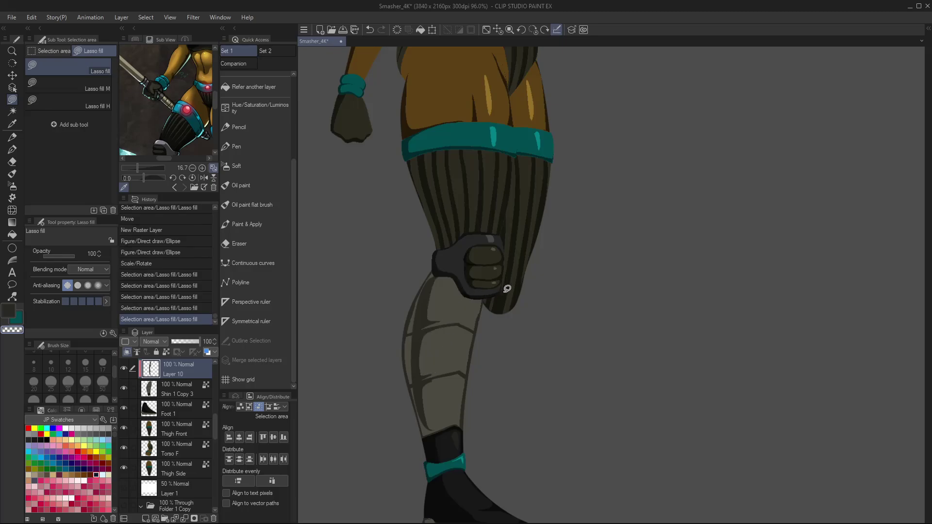
pyautogui.moveTo(440, 425); pyautogui.dragTo(456, 420)
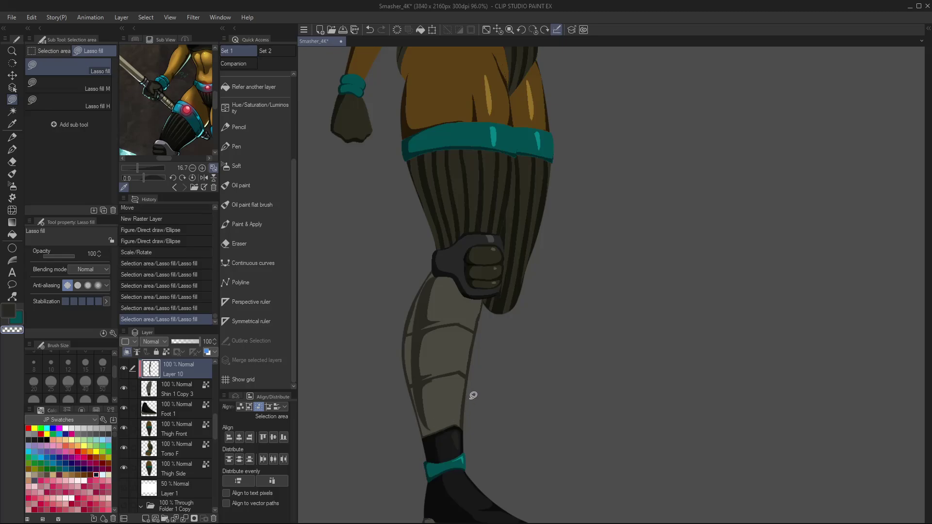
# - Add highlights to the front of the three wrap bands on Shin 1 Copy 3 with Lasso fill H in sampled wrap colour
pyautogui.press('x')
pyautogui.press('i')
pyautogui.click(440, 292)
pyautogui.press('m')
pyautogui.click(104, 101)
pyautogui.click(179, 384)
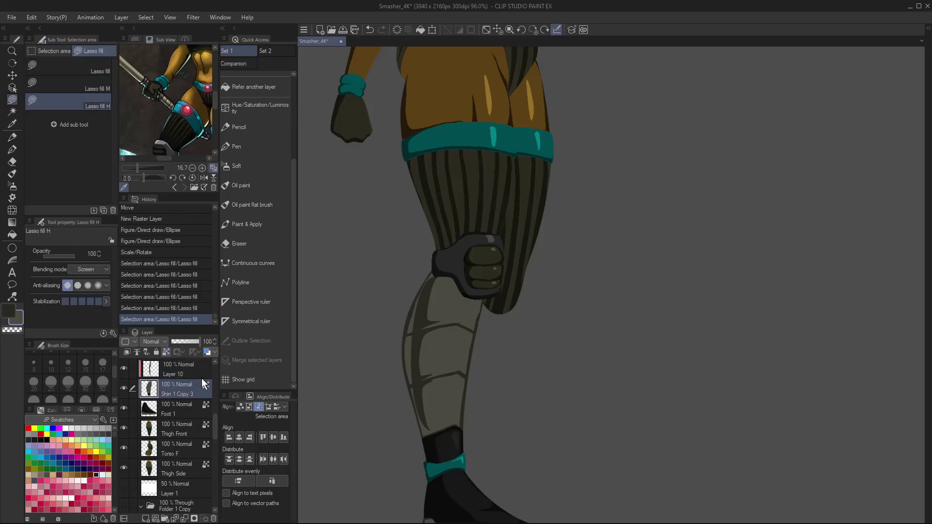
pyautogui.moveTo(475, 300)
pyautogui.mouseDown()
pyautogui.moveTo(476, 285)
pyautogui.moveTo(467, 343)
pyautogui.mouseUp()
pyautogui.hotkey('ctrl', 'z')
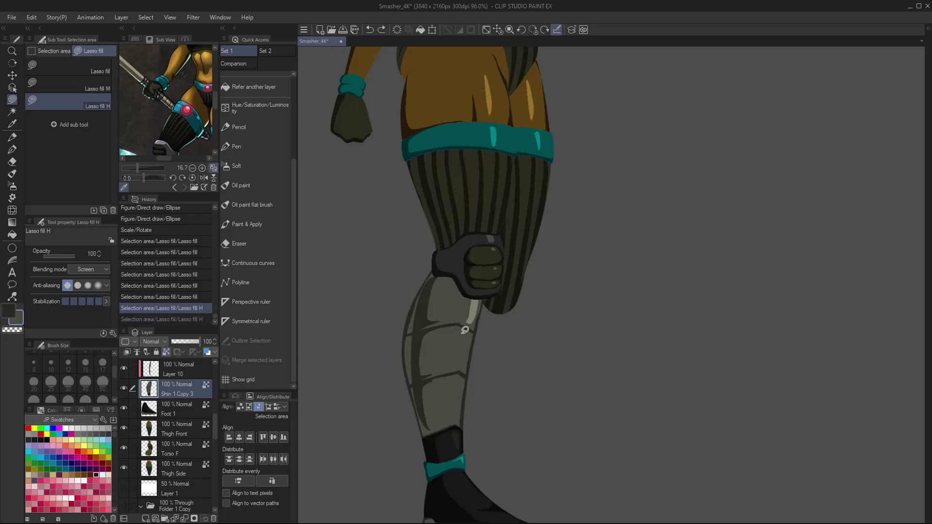
pyautogui.hotkey('ctrl', 'y')
pyautogui.moveTo(462, 377)
pyautogui.mouseDown()
pyautogui.moveTo(458, 404)
pyautogui.moveTo(461, 378)
pyautogui.mouseUp()
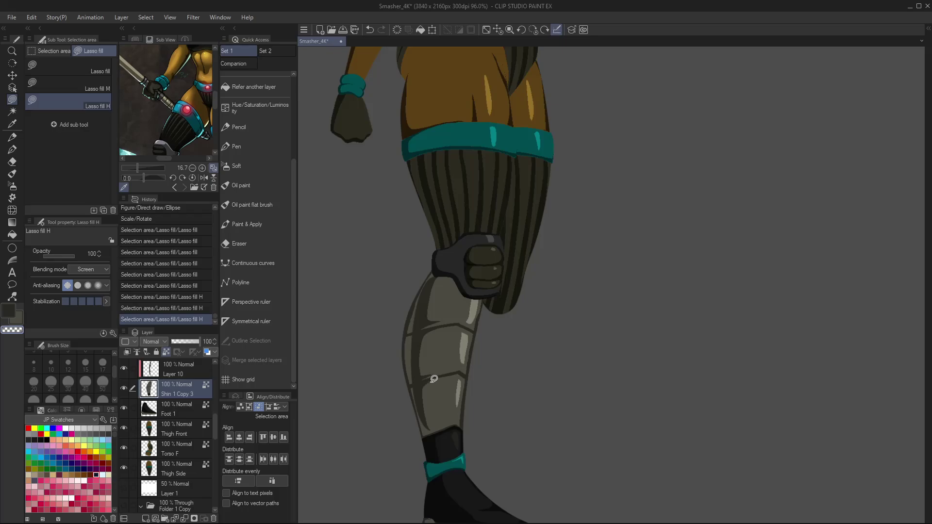
# - Try to cut thin strips along the wrap seams directly on the Shin 1 Copy 3 layer with Lasso fill H
pyautogui.moveTo(427, 378); pyautogui.dragTo(416, 381)
pyautogui.moveTo(427, 326)
pyautogui.mouseDown()
pyautogui.moveTo(437, 318)
pyautogui.moveTo(408, 333)
pyautogui.mouseUp()
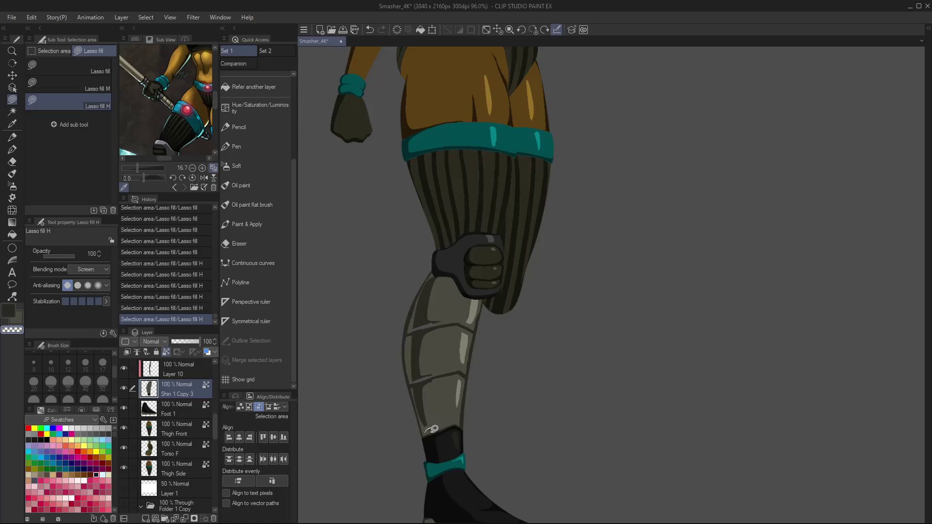
pyautogui.press('k')
pyautogui.moveTo(450, 430); pyautogui.dragTo(450, 430)
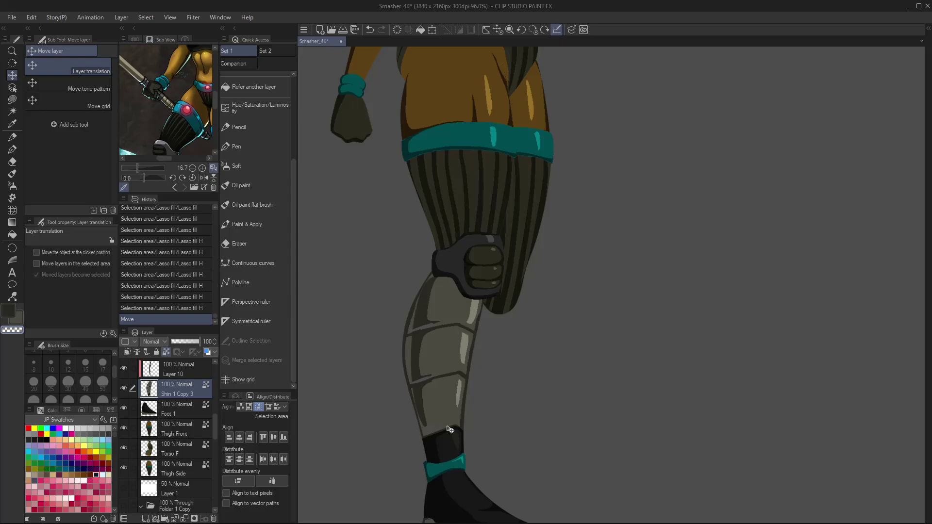
pyautogui.hotkey('ctrl', 'z')
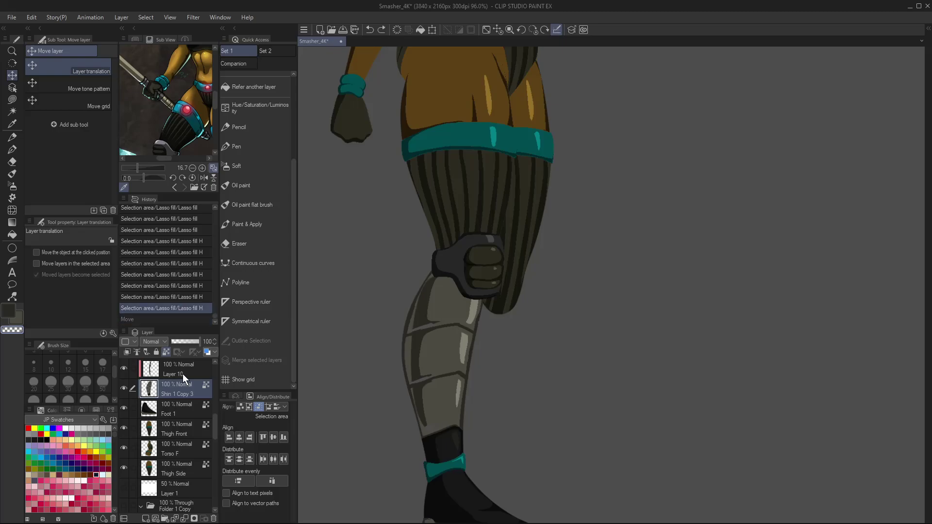
# - Merge Layer 10 into the shin layer, undo the merge, and step back through history to before the seam strips
pyautogui.click(186, 371)
pyautogui.hotkey('ctrl', 'e')
pyautogui.hotkey('ctrl', 'z')
pyautogui.hotkey('ctrl', 'z')
pyautogui.hotkey('ctrl', 'z')
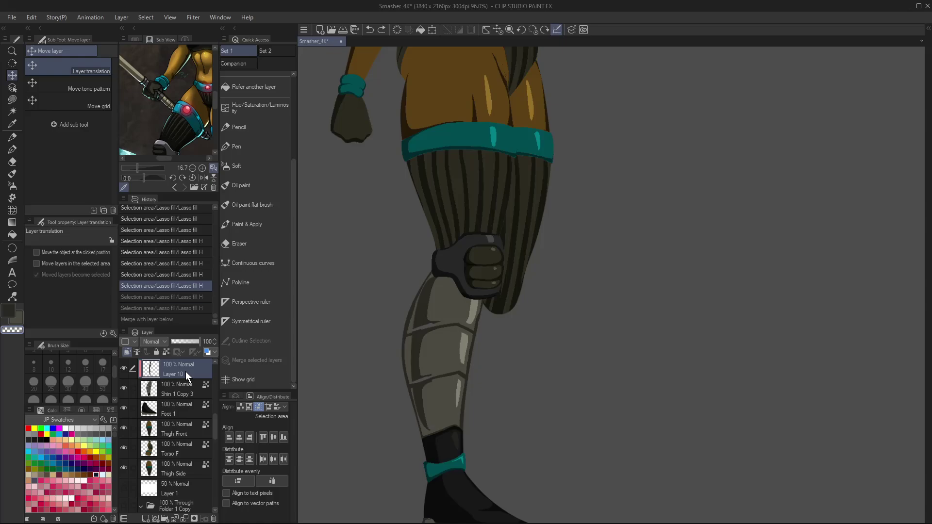
pyautogui.hotkey('ctrl', 'z')
pyautogui.hotkey('ctrl', 'z')
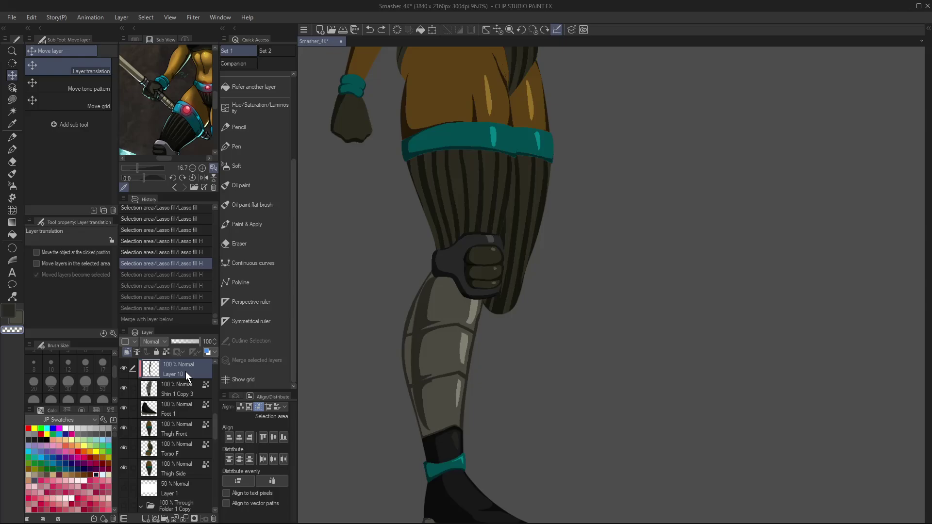
pyautogui.hotkey('ctrl', 'y')
pyautogui.hotkey('ctrl', 'y')
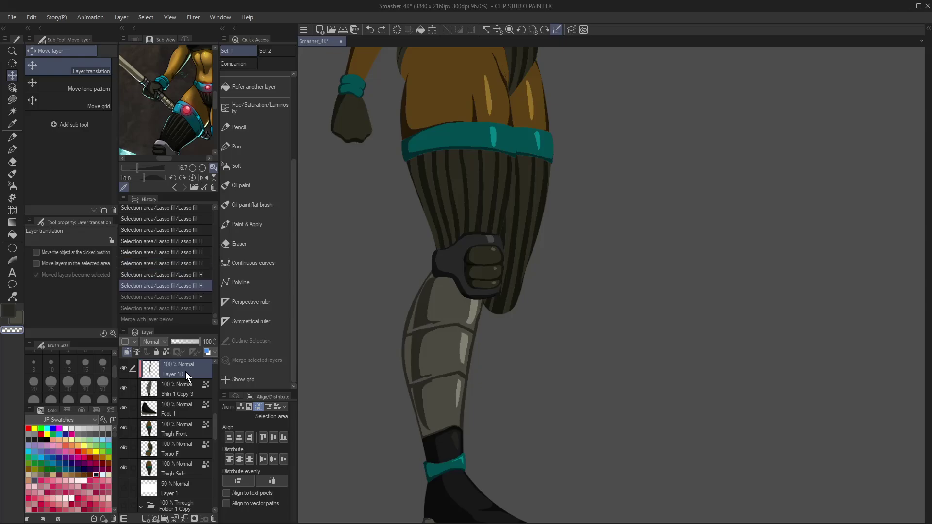
pyautogui.press('/')
pyautogui.moveTo(418, 325); pyautogui.dragTo(447, 340)
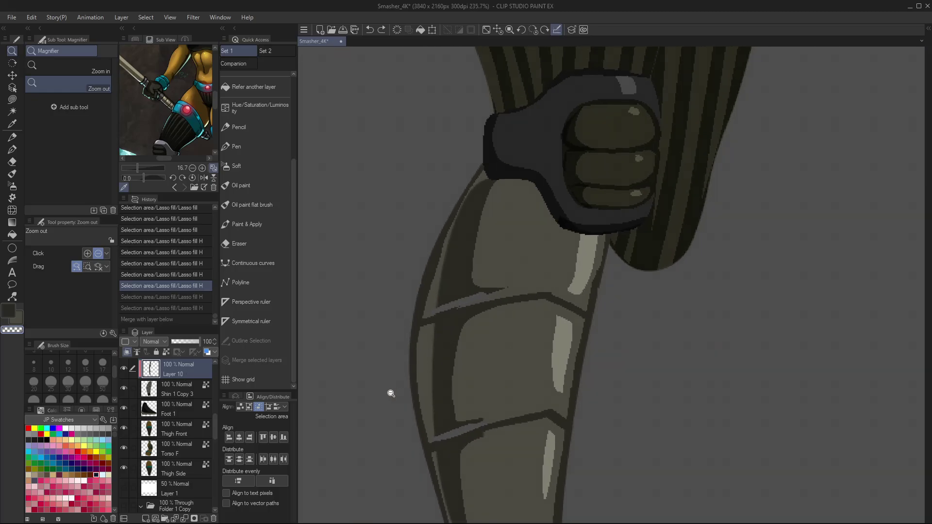
pyautogui.hotkey('ctrl', 'z')
pyautogui.hotkey('ctrl', 'z')
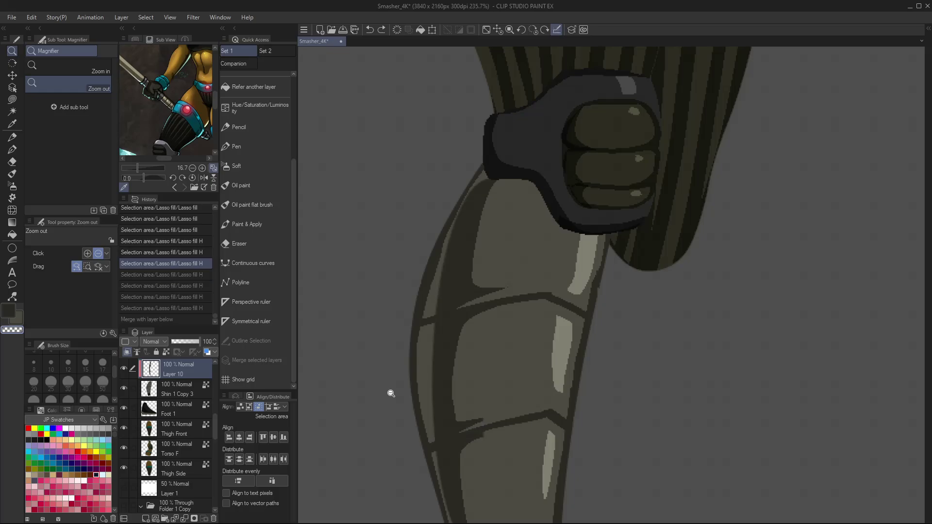
# - Trim Layer 10's dark shading along the wrap seams and at its lower tip using Lasso fill H with transparent colour
pyautogui.press('m')
pyautogui.moveTo(502, 290); pyautogui.dragTo(434, 313)
pyautogui.moveTo(485, 418); pyautogui.dragTo(445, 431)
pyautogui.scroll(-3, 534, 340)
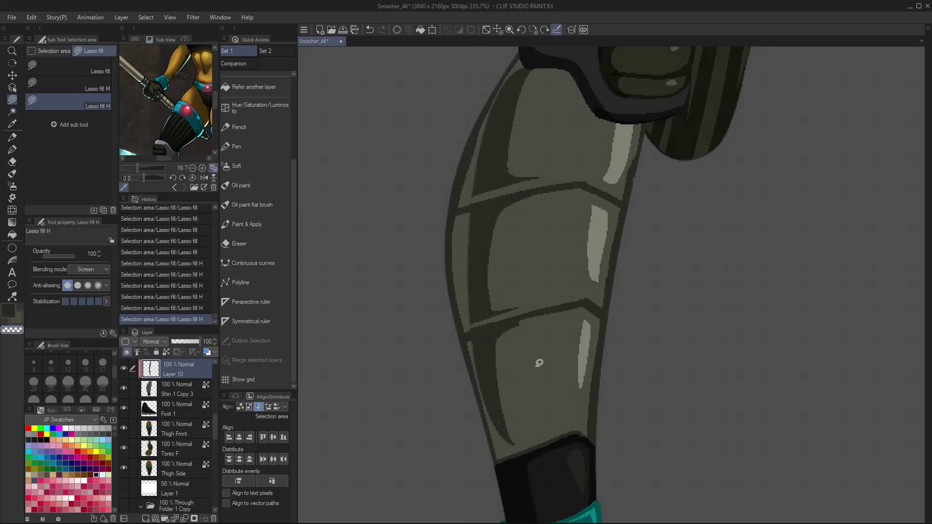
pyautogui.moveTo(512, 426)
pyautogui.mouseDown()
pyautogui.moveTo(532, 436)
pyautogui.moveTo(510, 443)
pyautogui.mouseUp()
pyautogui.moveTo(545, 191); pyautogui.dragTo(464, 214)
pyautogui.hotkey('ctrl', '0')
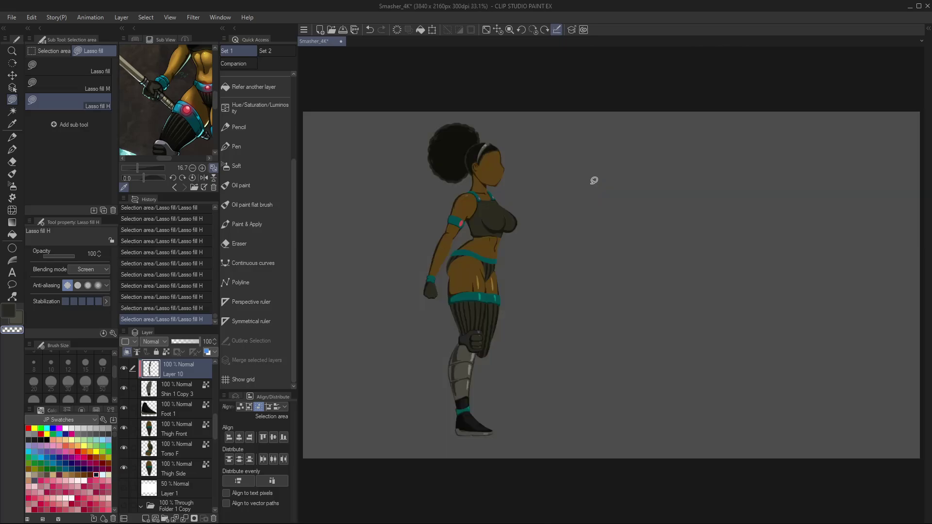
pyautogui.press('/')
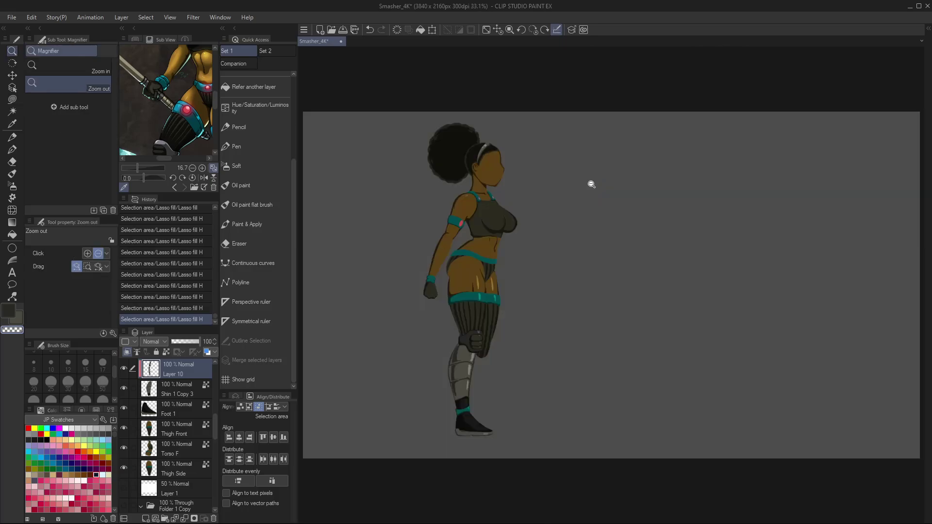
# - Mesh-transform Layer 10's shin shading, shifting the upper mesh points slightly toward the front of the leg
pyautogui.moveTo(467, 373); pyautogui.dragTo(501, 347)
pyautogui.hotkey('ctrl', 't')
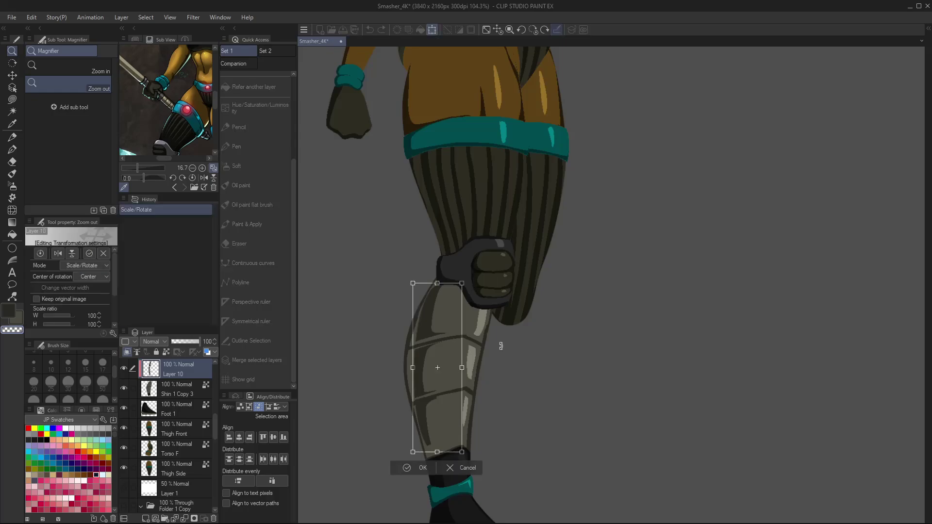
pyautogui.press('Escape')
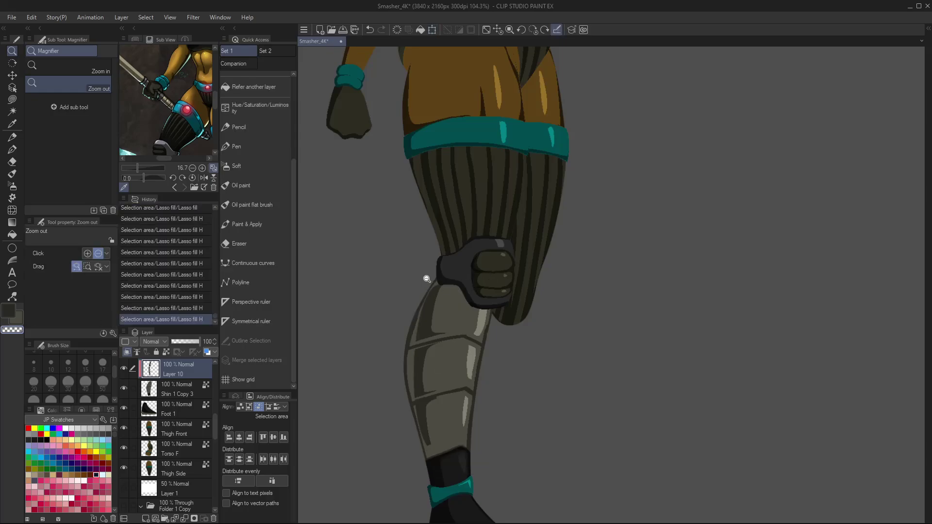
pyautogui.click(31, 17)
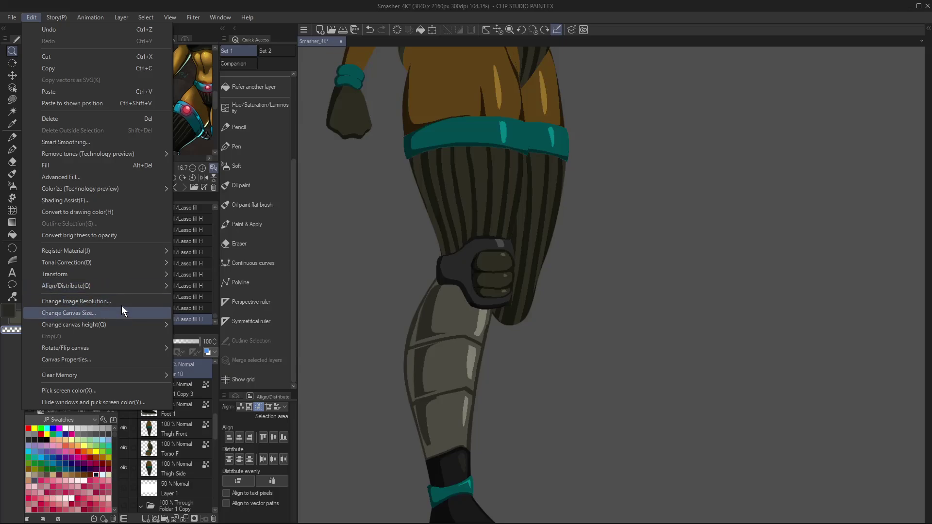
pyautogui.moveTo(155, 279)
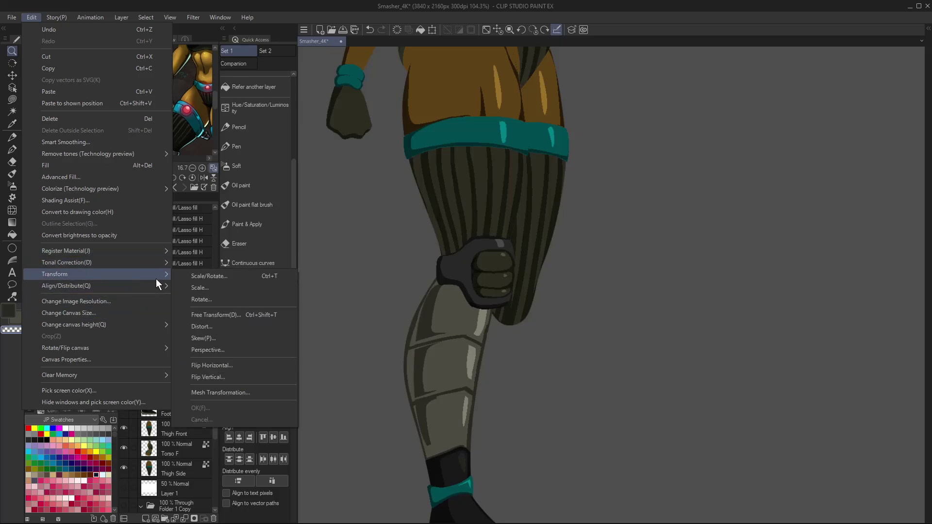
pyautogui.click(235, 392)
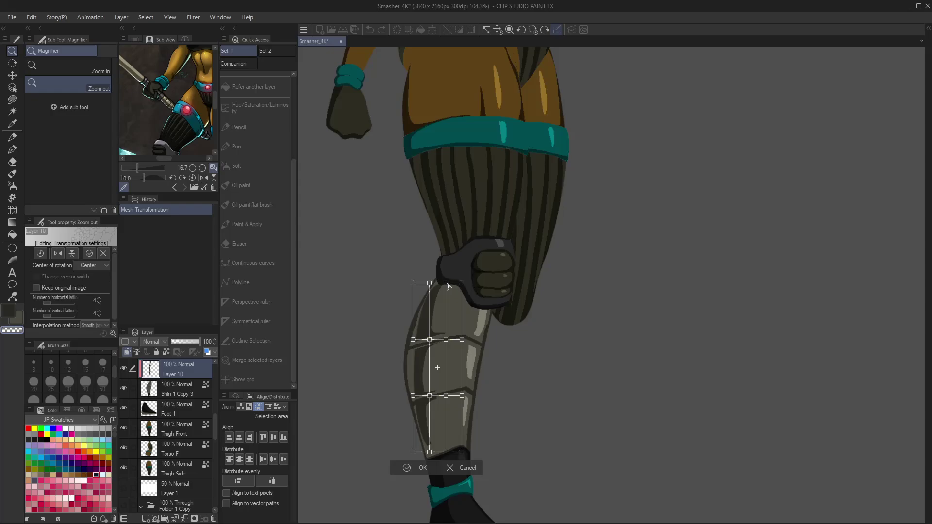
pyautogui.moveTo(446, 283); pyautogui.dragTo(416, 286)
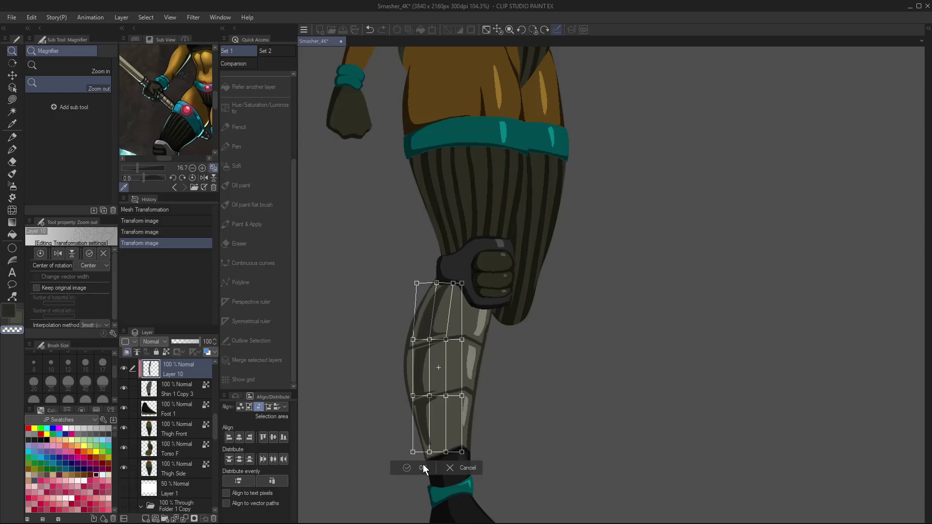
pyautogui.click(424, 466)
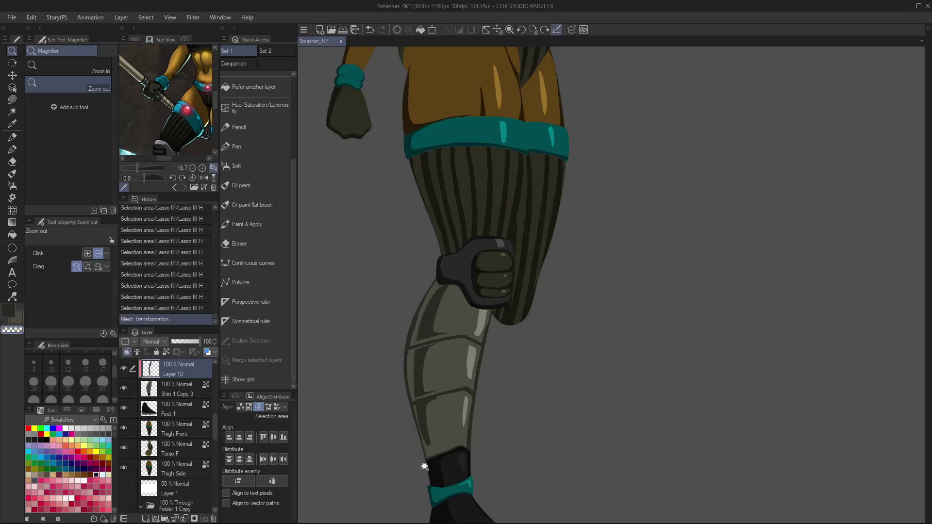
# - Touch up Layer 10's shading near the lower wrap seam with Lasso fill H and merge it into Shin 1 Copy 3
pyautogui.press('m')
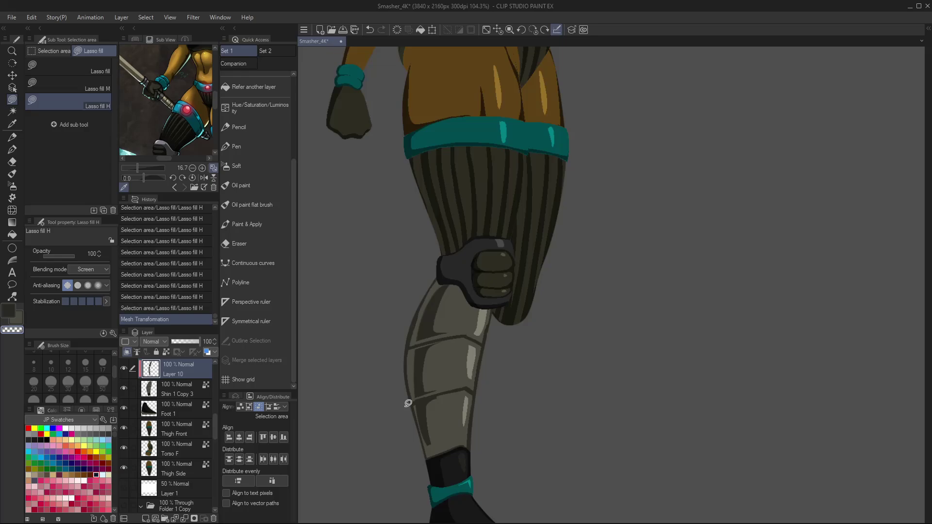
pyautogui.moveTo(440, 393)
pyautogui.mouseDown()
pyautogui.moveTo(416, 403)
pyautogui.moveTo(461, 390)
pyautogui.mouseUp()
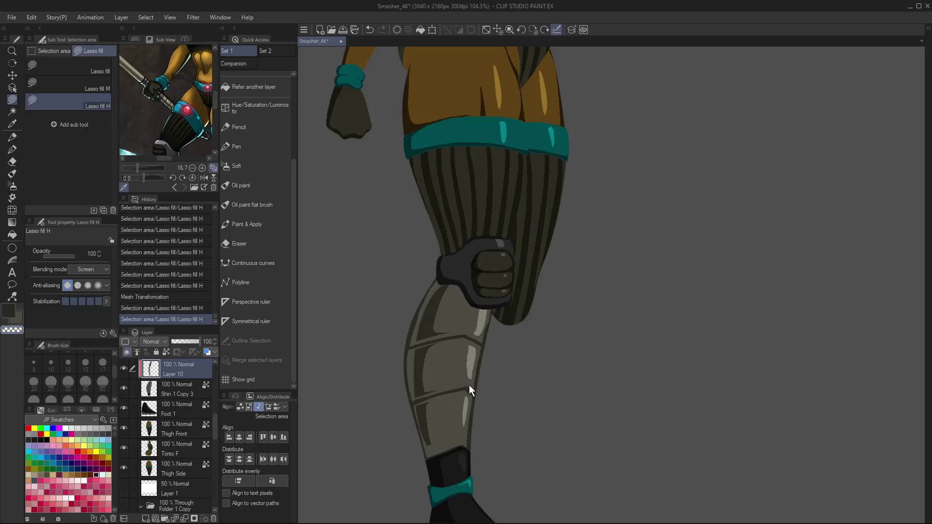
pyautogui.hotkey('ctrl', 'e')
pyautogui.hotkey('ctrl', '0')
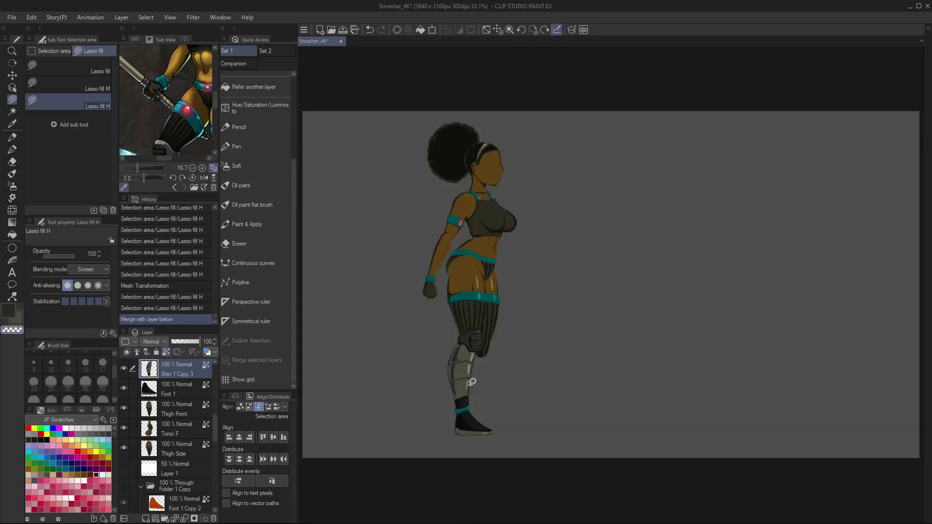
# - Try rotating Shin 1 Copy 3 backward about the knee to test how the joint bends
pyautogui.hotkey('ctrl', 't')
pyautogui.moveTo(467, 370); pyautogui.dragTo(507, 345)
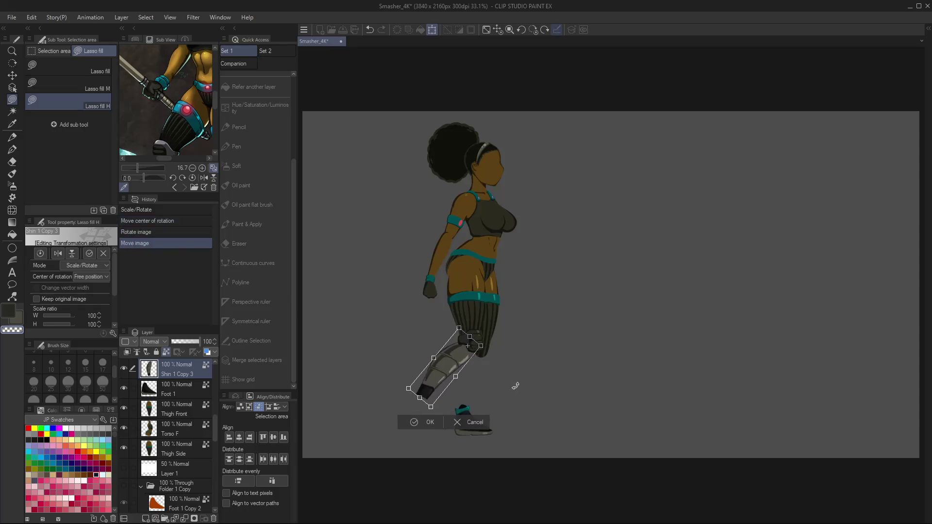
pyautogui.click(480, 419)
pyautogui.click(480, 421)
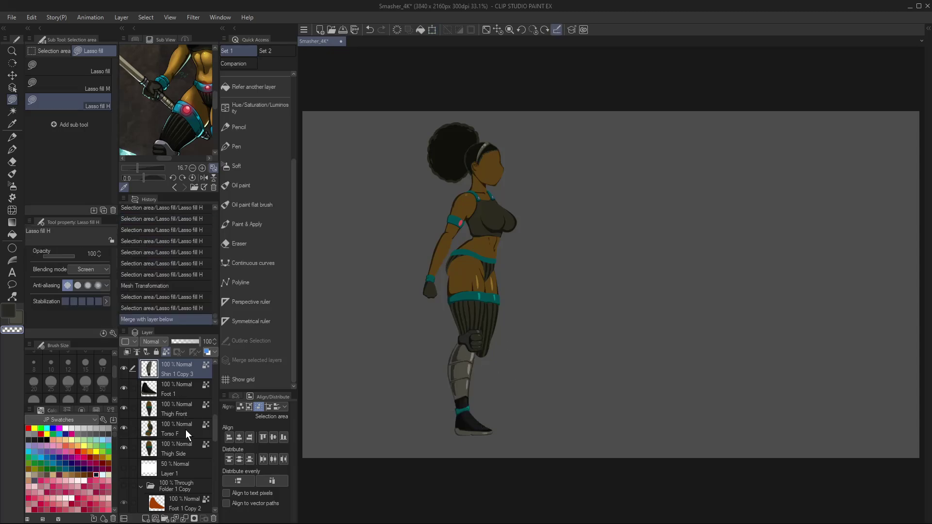
# - Adjust the placement of the knee guard on Layer 4 slightly with Scale/Rotate
pyautogui.scroll(5, 212, 423)
pyautogui.click(185, 403)
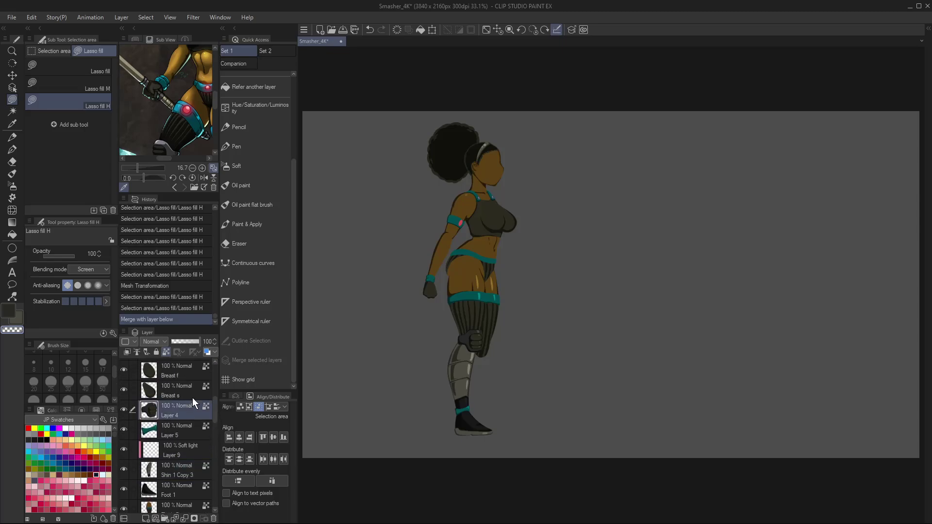
pyautogui.hotkey('ctrl', 't')
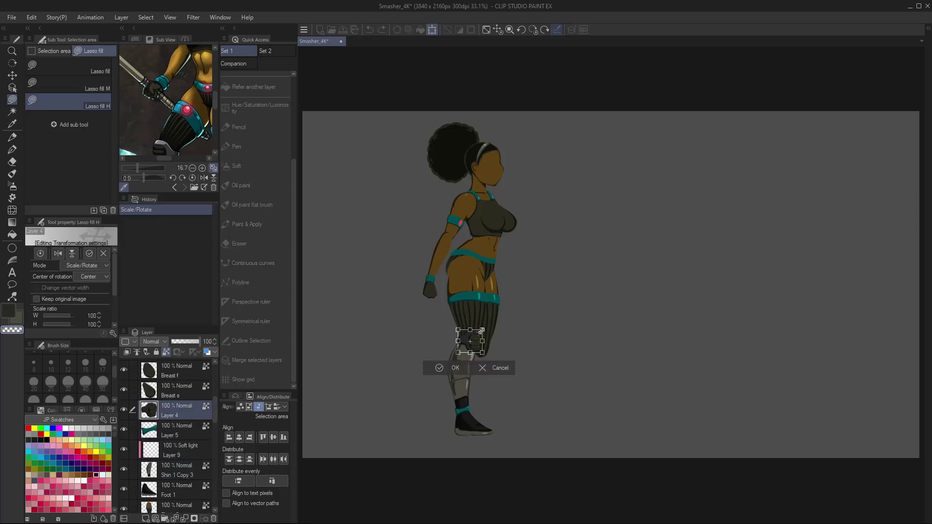
pyautogui.hotkey('ctrl', 'alt', 'space')
pyautogui.moveTo(476, 351)
pyautogui.mouseDown()
pyautogui.moveTo(514, 354)
pyautogui.moveTo(477, 358)
pyautogui.mouseUp()
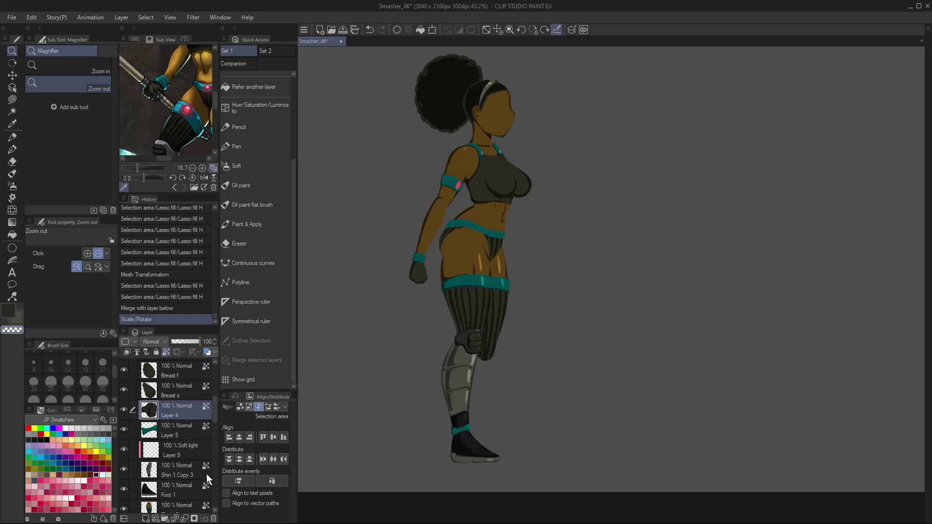
pyautogui.keyDown('shift'); pyautogui.click(183, 474); pyautogui.keyUp('shift')
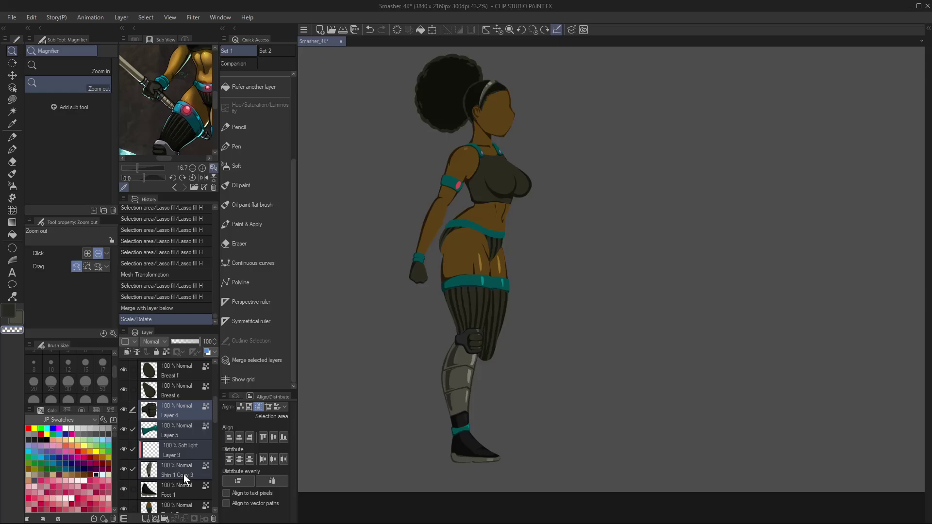
pyautogui.hotkey('shift', 'alt', 'e')
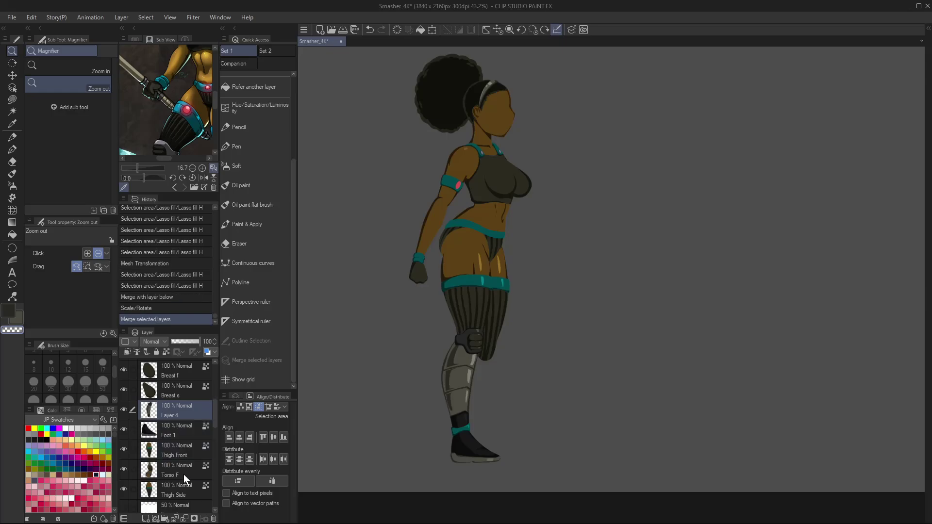
pyautogui.hotkey('ctrl', 'z')
# - Merge Layer 5, Layer 9 and Shin 1 Copy 3 into a single shin layer, leaving Layer 4 separate
pyautogui.click(178, 429)
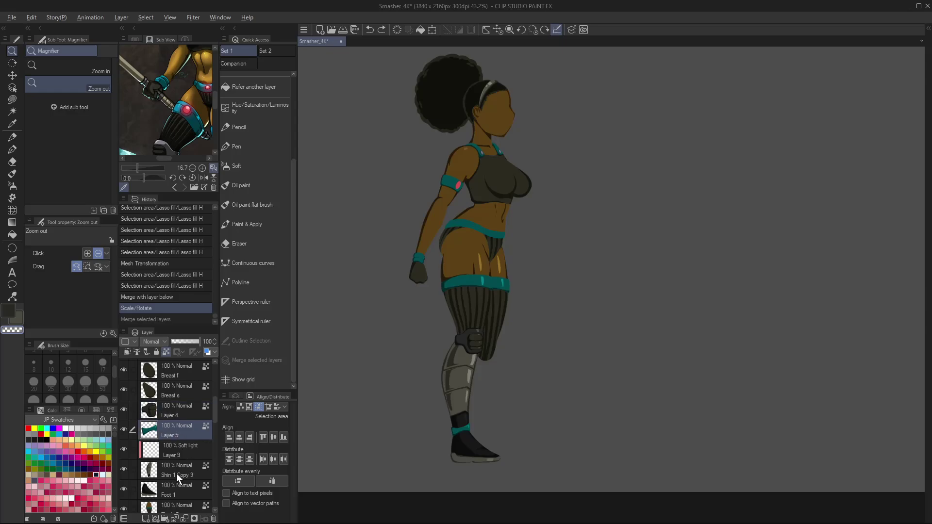
pyautogui.keyDown('shift'); pyautogui.click(177, 473); pyautogui.keyUp('shift')
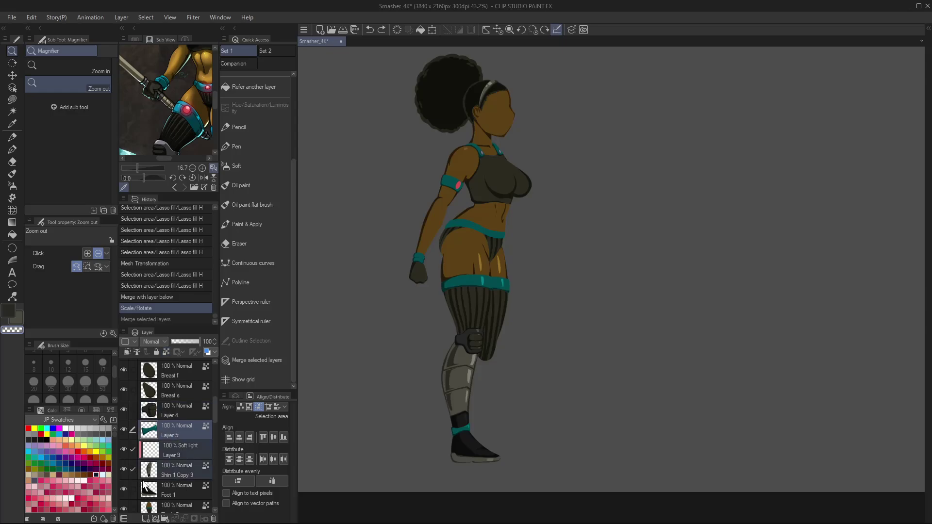
pyautogui.hotkey('shift', 'alt', 'e')
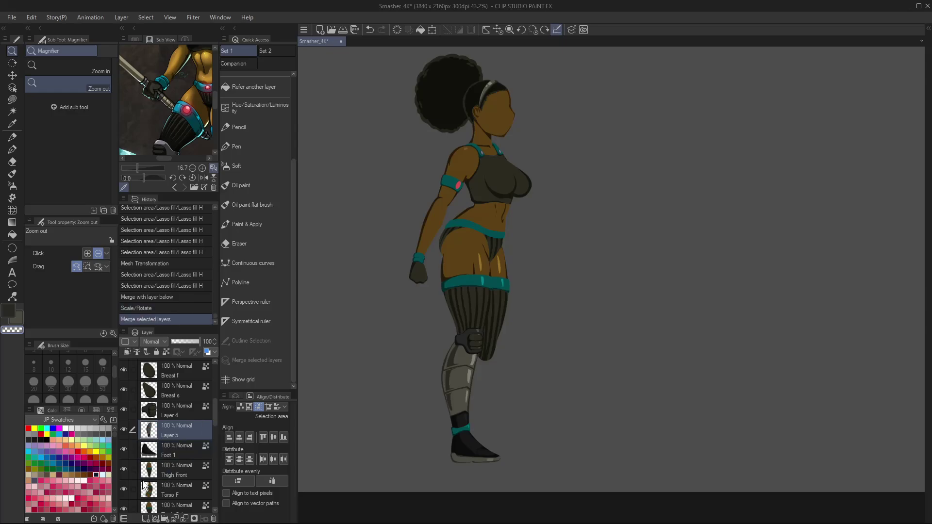
# - Try rotating the merged shin on Layer 5 backward about a pivot at the knee to test the joint
pyautogui.hotkey('ctrl', 't')
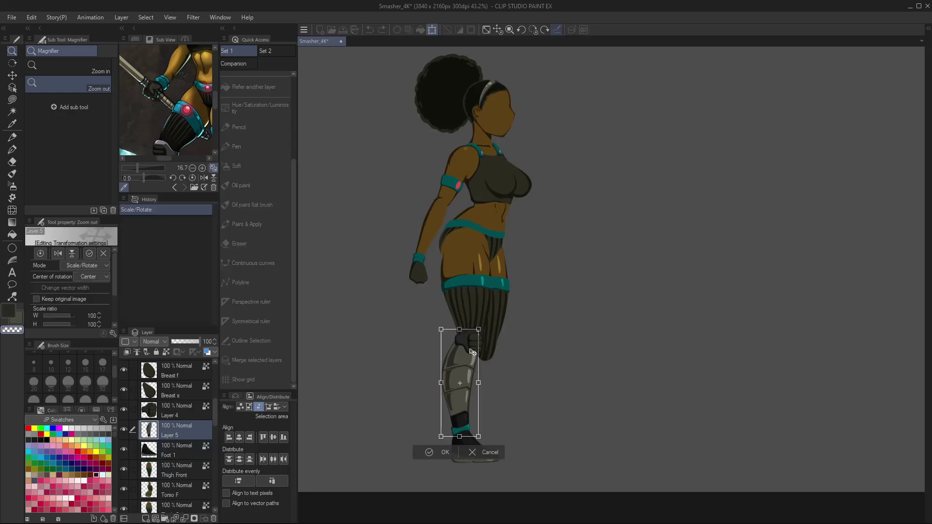
pyautogui.moveTo(466, 379); pyautogui.dragTo(471, 340)
pyautogui.moveTo(497, 323); pyautogui.dragTo(512, 346)
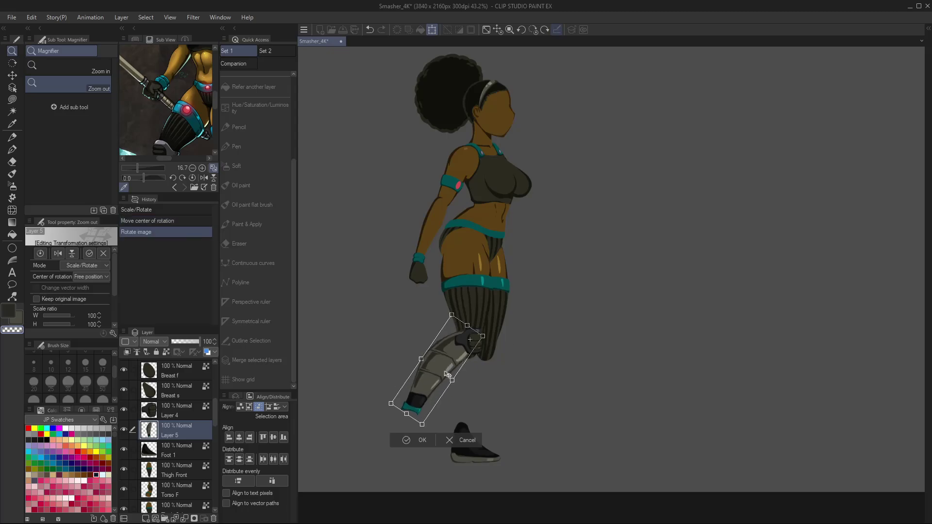
pyautogui.moveTo(437, 357); pyautogui.dragTo(442, 364)
pyautogui.click(471, 447)
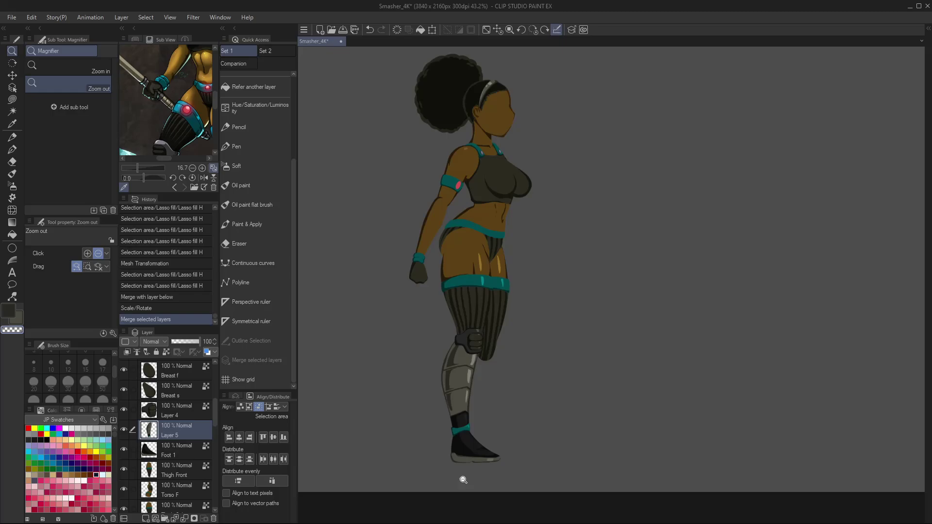
pyautogui.hotkey('ctrl', 't')
pyautogui.moveTo(461, 384); pyautogui.dragTo(498, 340)
pyautogui.moveTo(438, 373); pyautogui.dragTo(441, 377)
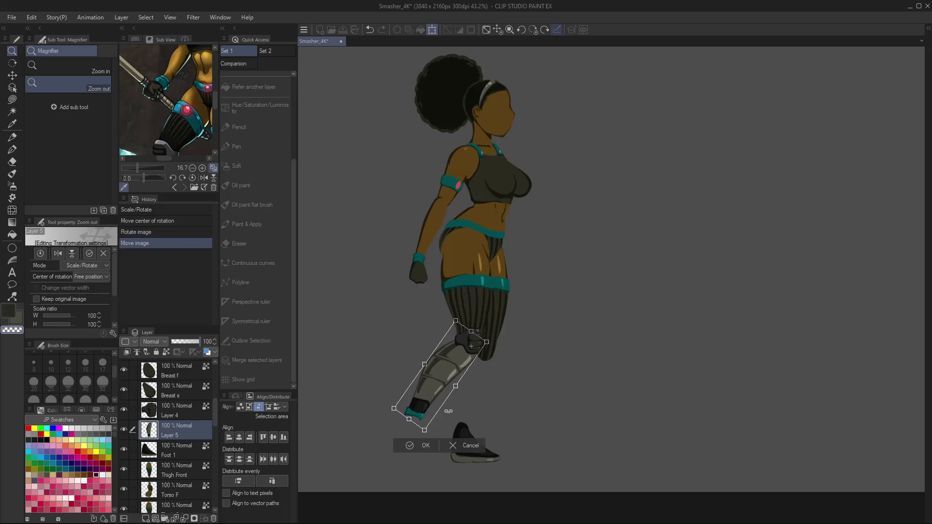
pyautogui.click(478, 447)
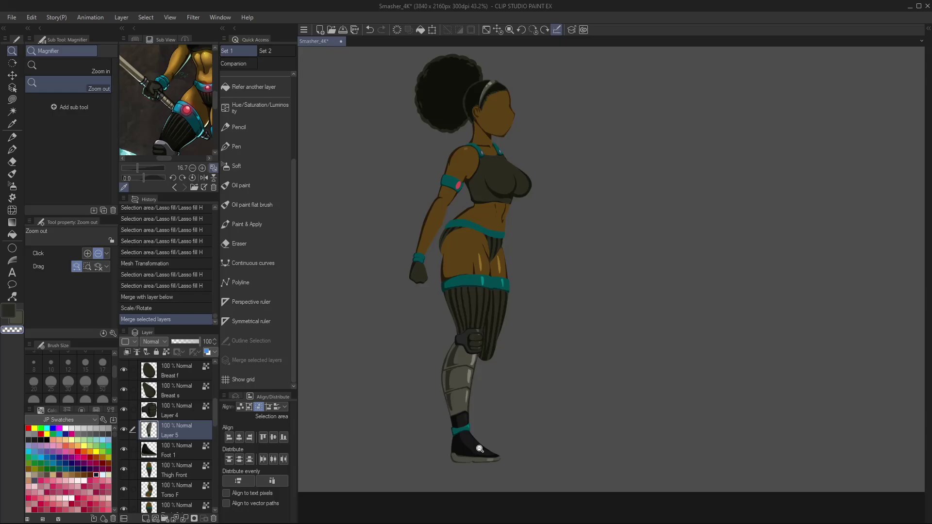
# - Duplicate the merged shin Layer 5 and place the copy below Thigh Side in the layer order
pyautogui.press('o')
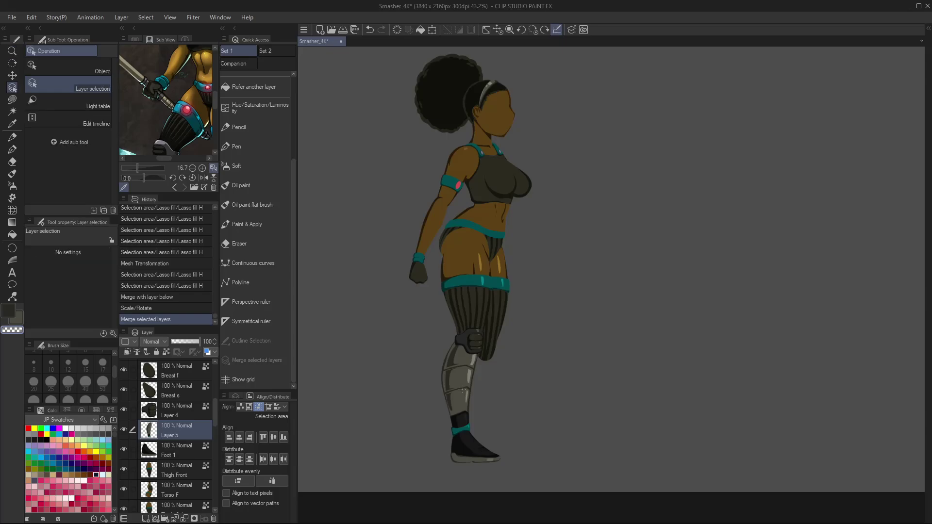
pyautogui.hotkey('ctrl', 'v')
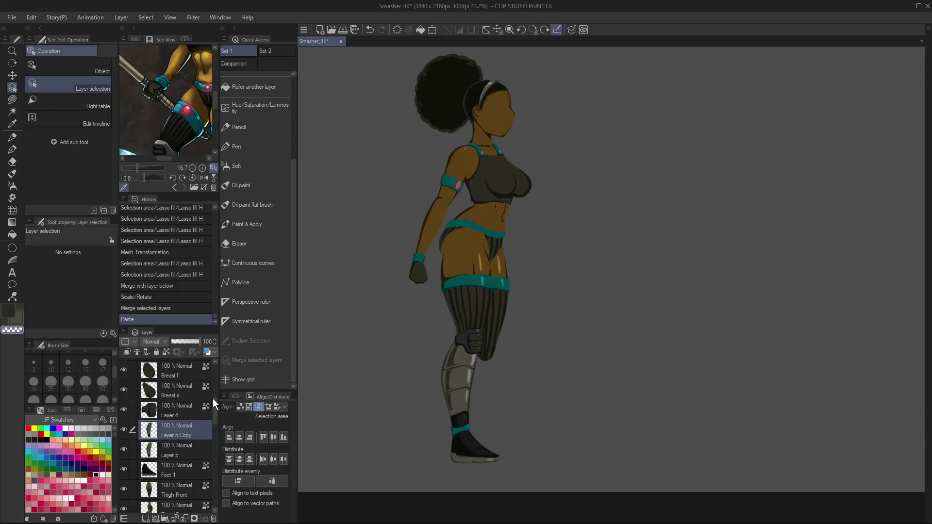
pyautogui.scroll(-1, 217, 417)
pyautogui.moveTo(190, 388); pyautogui.dragTo(197, 488)
# - Duplicate the Foot 1 layer and place the copy directly below Layer 5 Copy
pyautogui.click(191, 408)
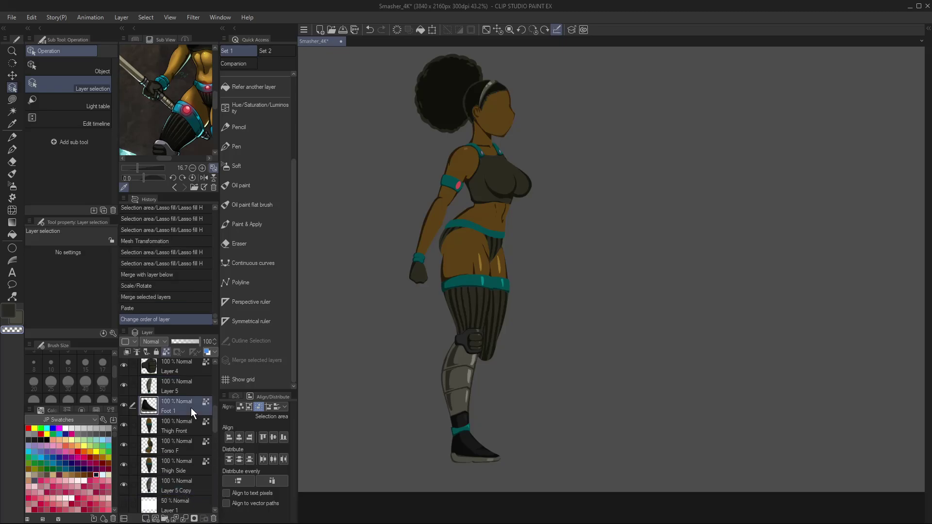
pyautogui.hotkey('ctrl', 'v')
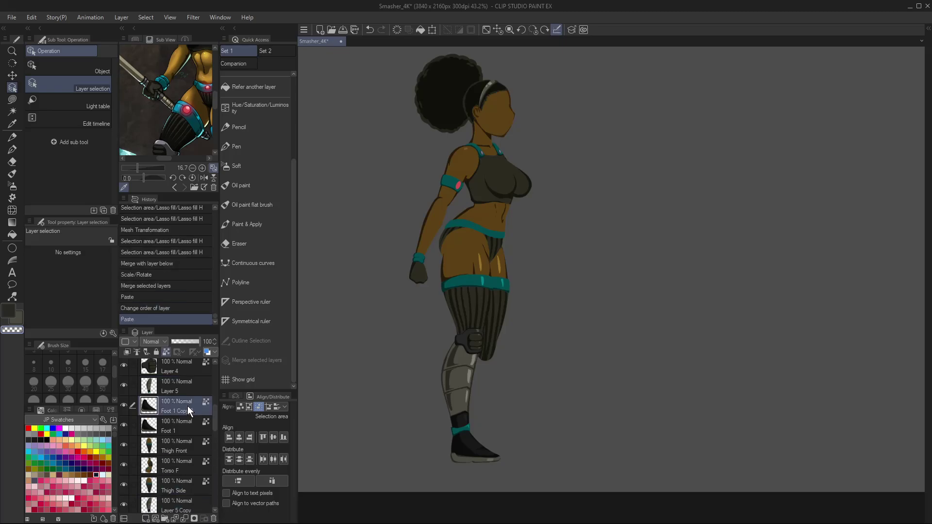
pyautogui.moveTo(188, 406); pyautogui.dragTo(196, 479)
# - Nudge the duplicated foot forward, in front of the original foot, to form the far leg's foot
pyautogui.press('k')
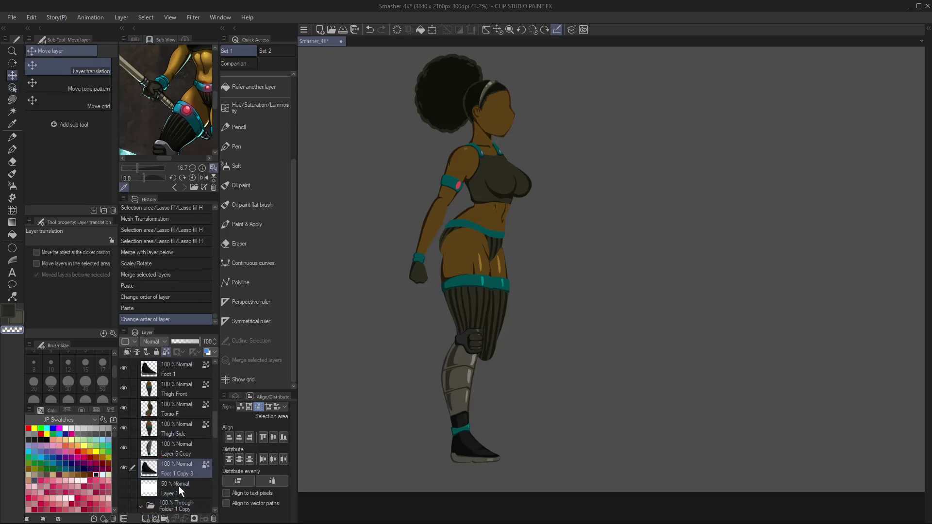
pyautogui.press('Right')
pyautogui.press('Right')
pyautogui.press('Right')
pyautogui.press('Right')
pyautogui.press('Right')
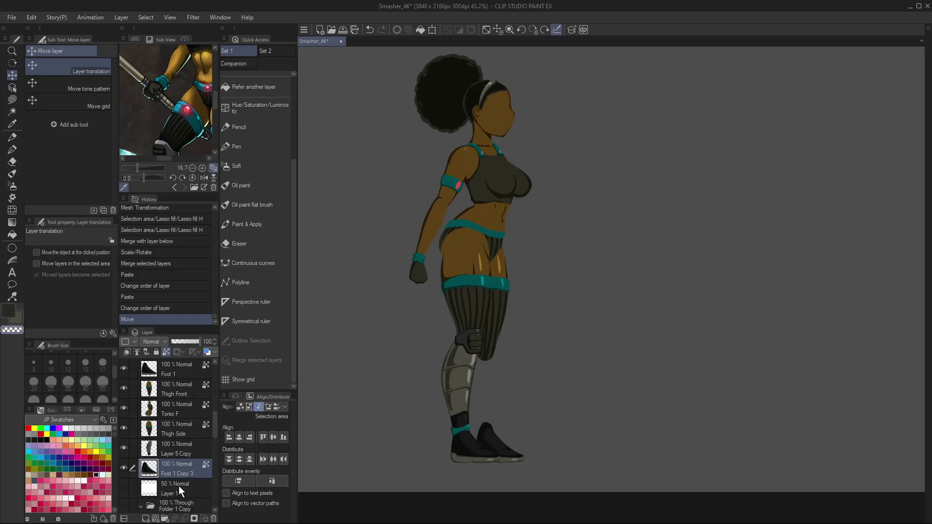
# - Nudge the duplicated shin on Layer 5 Copy forward so it lines up above the far foot
pyautogui.click(174, 443)
pyautogui.press('Right')
pyautogui.press('Right')
pyautogui.press('Right')
pyautogui.press('Right')
pyautogui.press('Right')
pyautogui.press('Right')
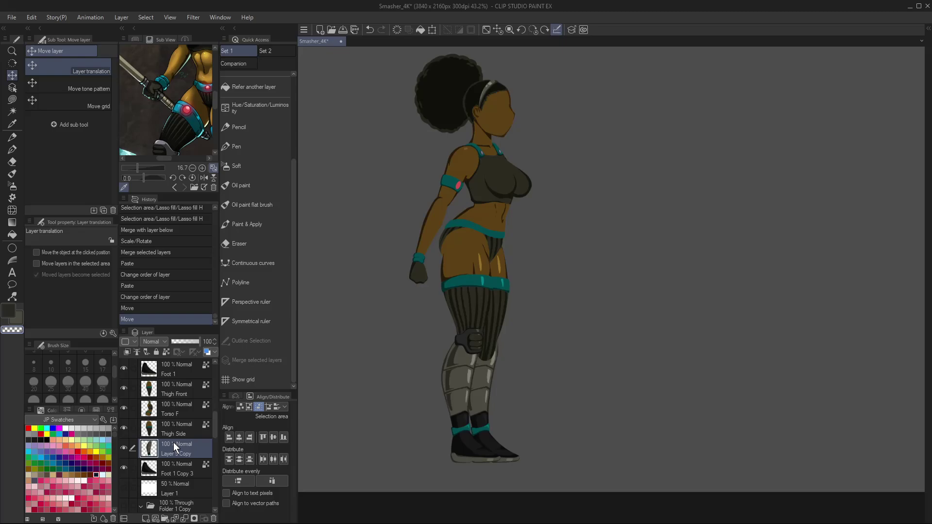
# - Duplicate the knee guard on Layer 4
pyautogui.scroll(3, 217, 404)
pyautogui.click(184, 440)
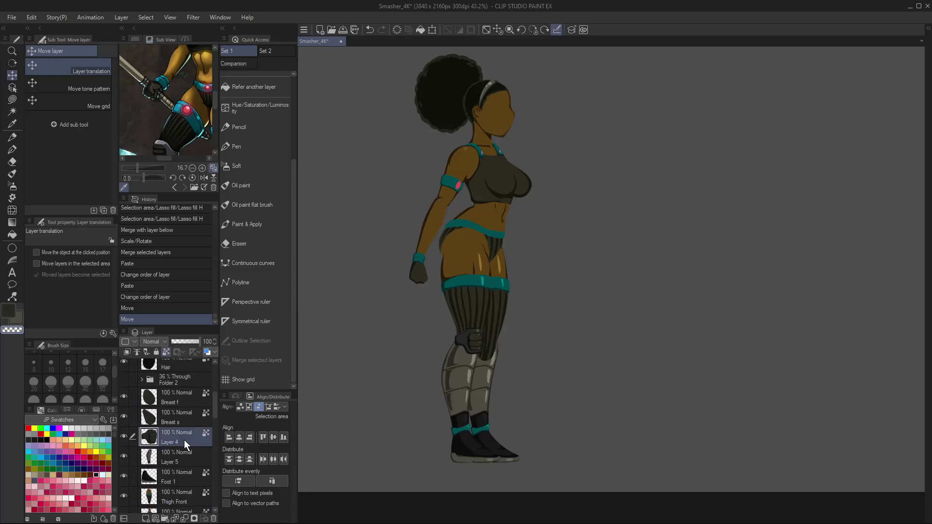
pyautogui.hotkey('ctrl', 'c')
pyautogui.hotkey('ctrl', 'v')
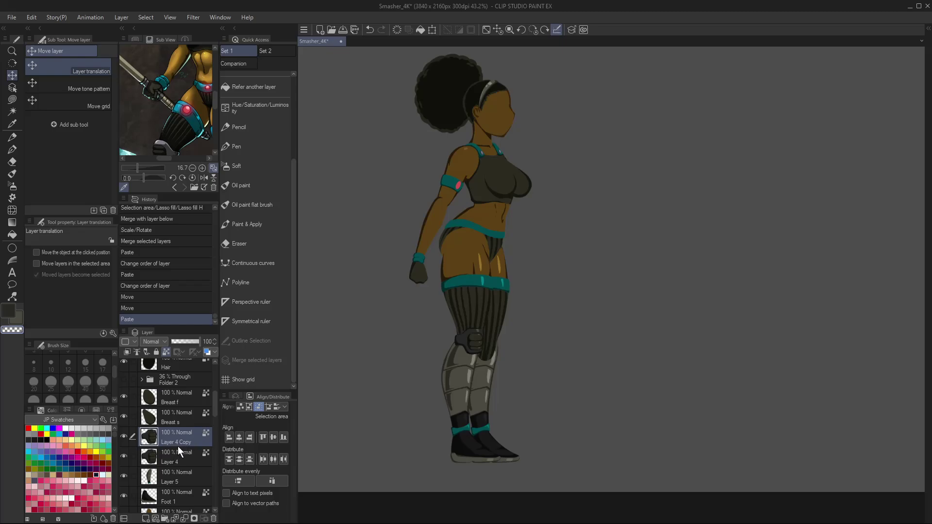
# - Nudge the knee guard on the lower layer, Layer 4, forward onto the far leg's knee
pyautogui.click(196, 459)
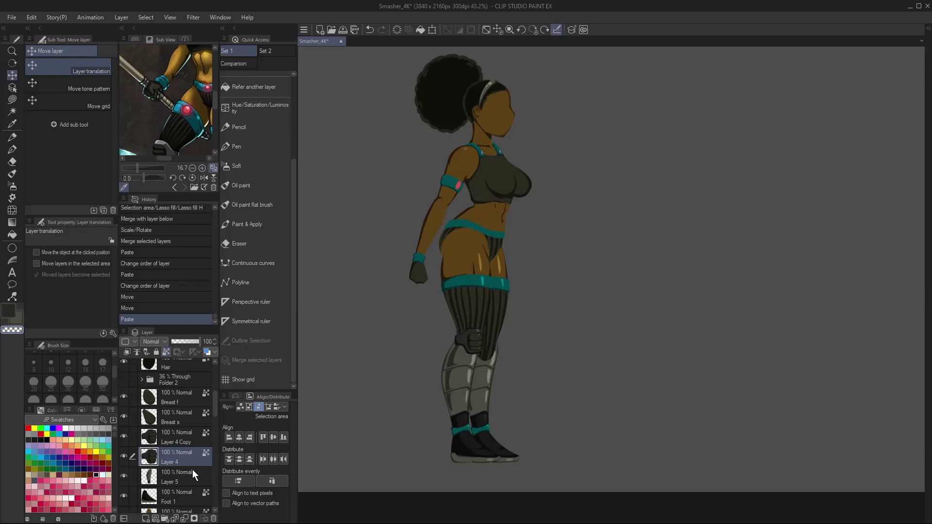
pyautogui.press('Right')
pyautogui.press('Right')
pyautogui.press('Right')
pyautogui.press('Right')
pyautogui.press('Right')
pyautogui.press('Right')
pyautogui.press('Right')
pyautogui.press('Right')
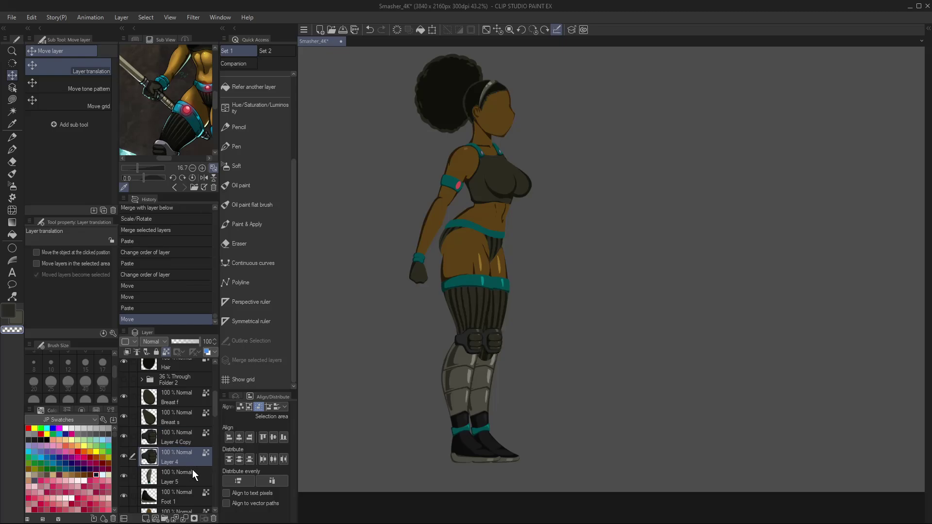
# - Place Layer 5 Copy directly above Thigh Side in the layer order and save the file
pyautogui.moveTo(215, 403); pyautogui.dragTo(187, 413)
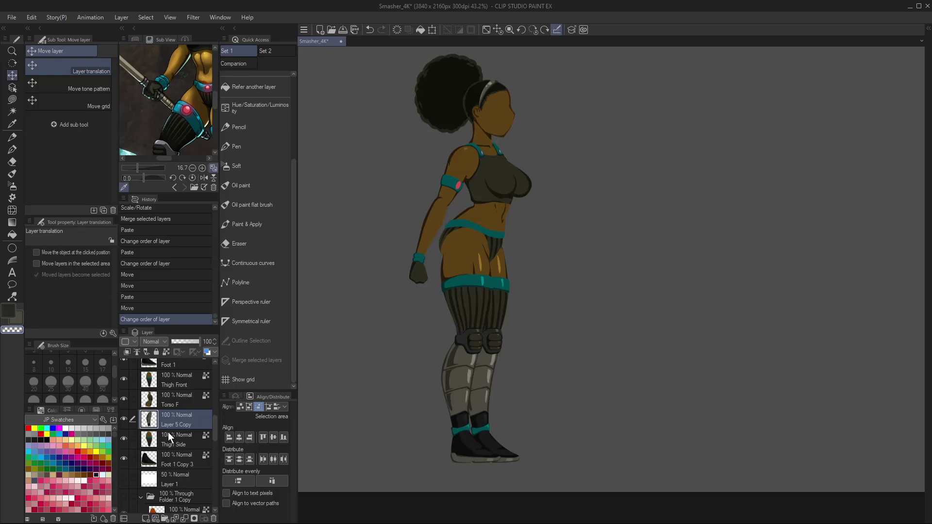
pyautogui.hotkey('ctrl', 's')
# - Merge the pink gem on Layer 7 and the teal armband on Layer 6 down into U Arm 1 Copy 3
pyautogui.moveTo(214, 425); pyautogui.dragTo(220, 369)
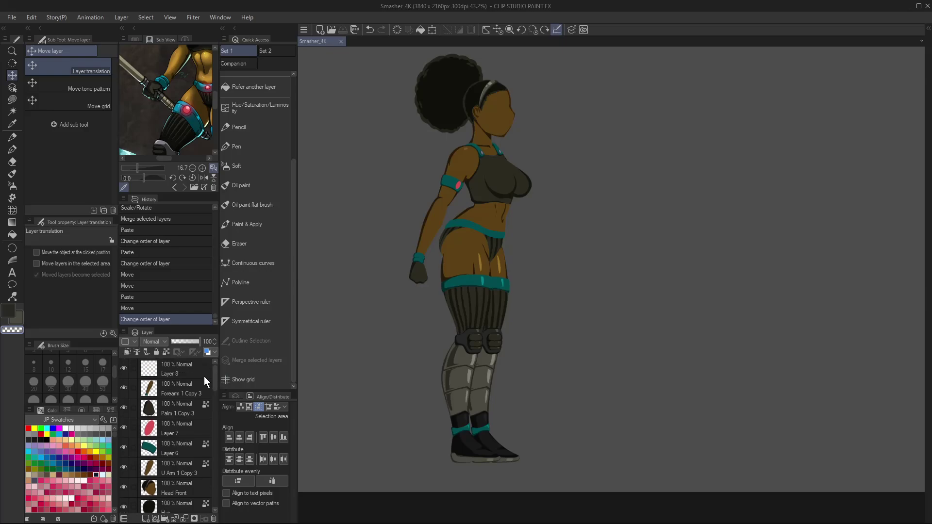
pyautogui.keyDown('ctrl'); pyautogui.click(150, 369); pyautogui.keyUp('ctrl')
pyautogui.click(500, 199)
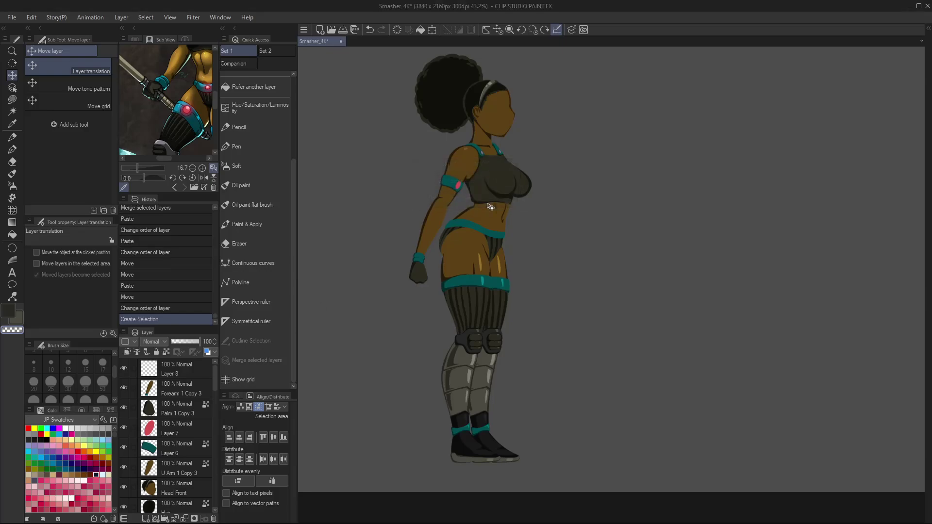
pyautogui.click(194, 392)
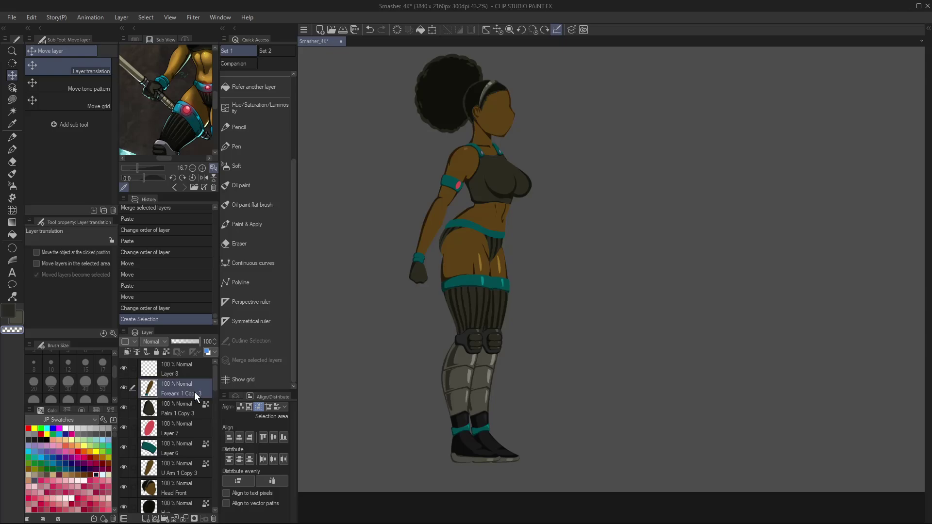
pyautogui.click(180, 424)
pyautogui.hotkey('ctrl', 'e')
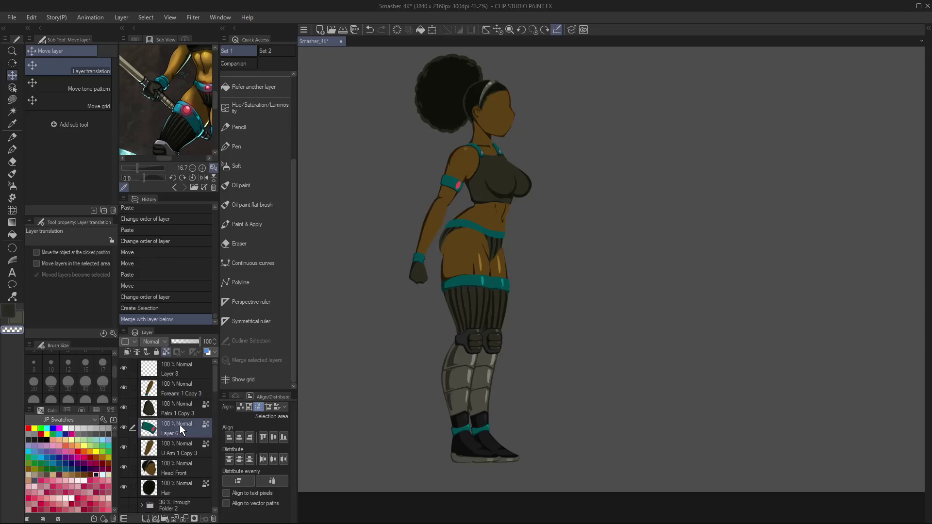
pyautogui.hotkey('ctrl', 'e')
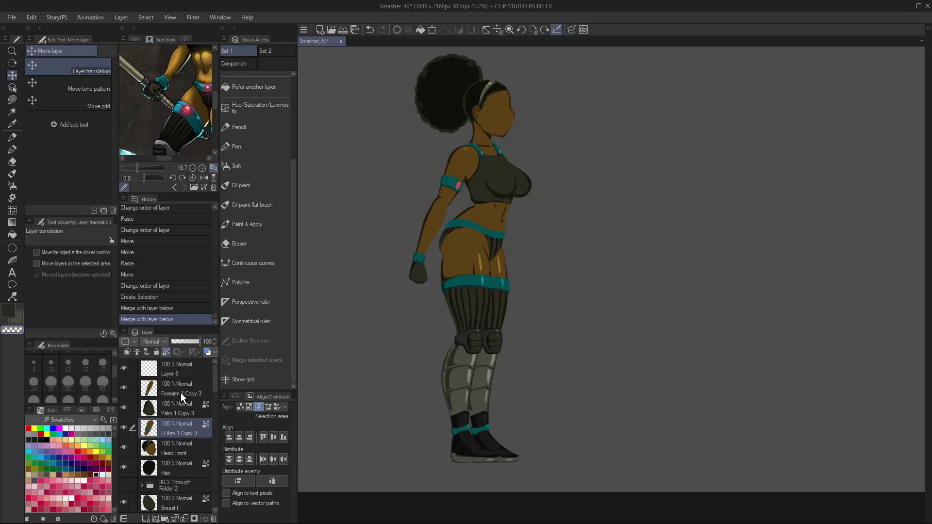
# - Duplicate the forearm, palm and upper arm layers together to get parts for the far arm
pyautogui.keyDown('shift'); pyautogui.click(181, 392); pyautogui.keyUp('shift')
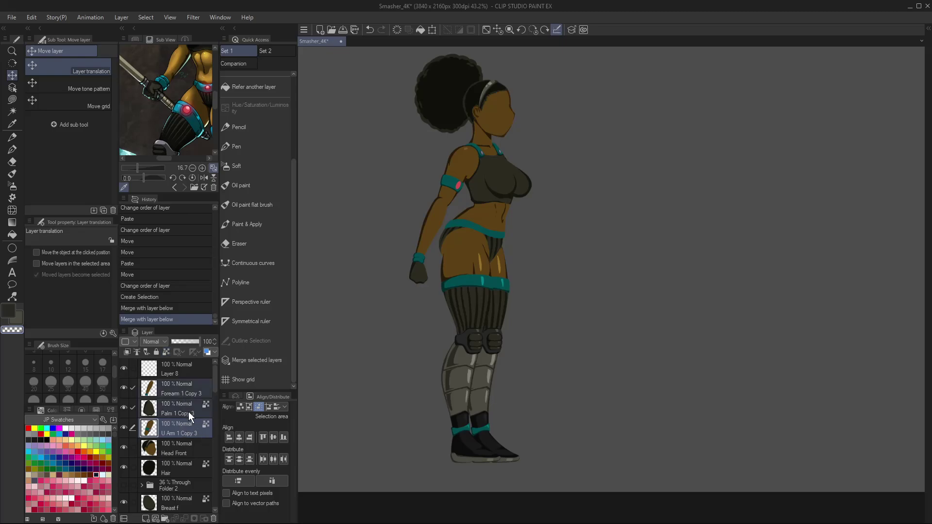
pyautogui.hotkey('ctrl', 'v')
pyautogui.keyDown('shift'); pyautogui.click(179, 385); pyautogui.keyUp('shift')
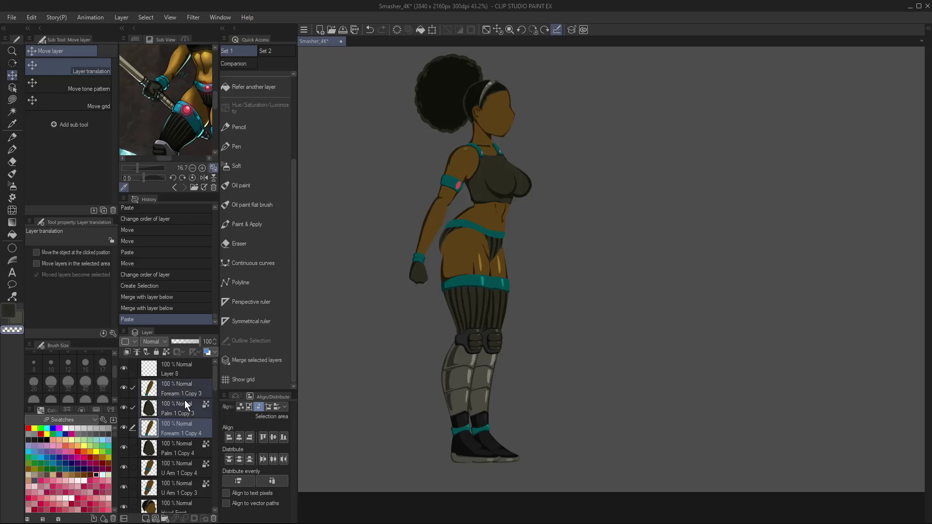
pyautogui.hotkey('ctrl', 't')
pyautogui.click(58, 253)
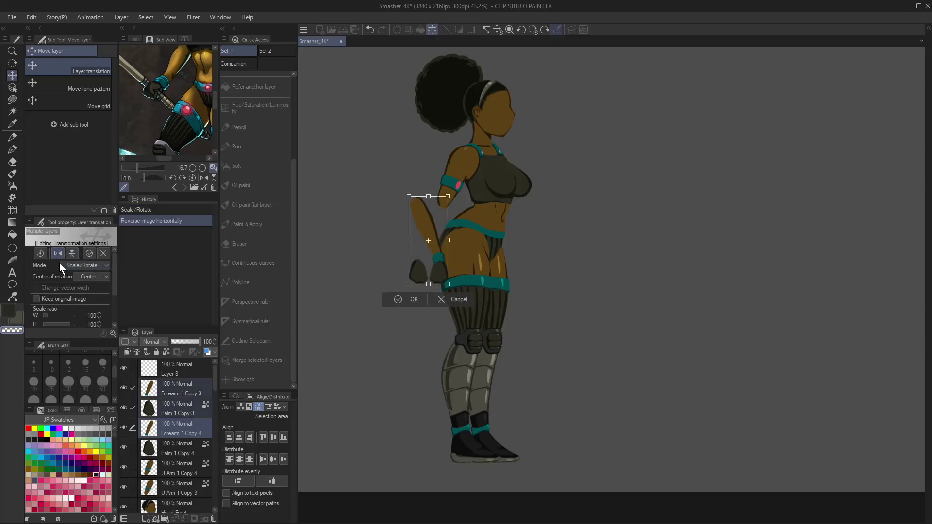
pyautogui.press('Escape')
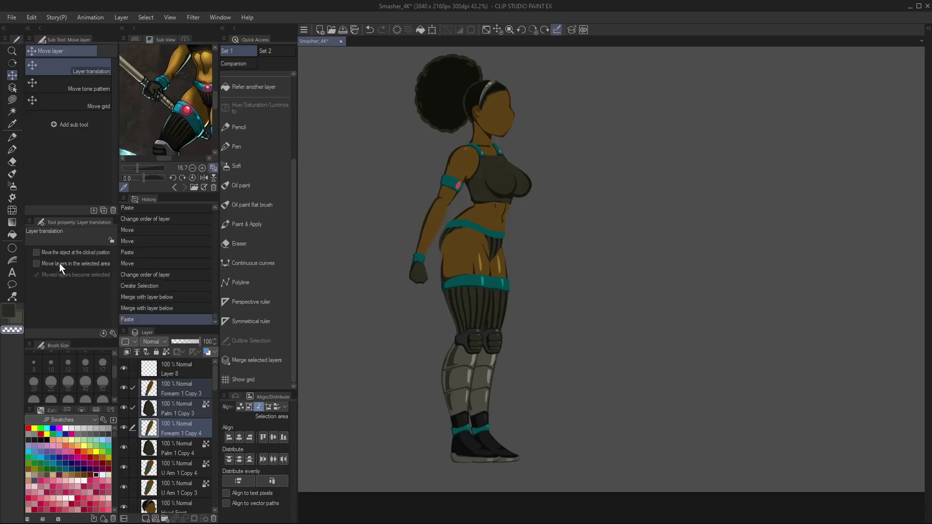
# - Flip Forearm 1 Copy 3, Palm 1 Copy 3 and U Arm 1 Copy 4 horizontally as one group
pyautogui.click(185, 391)
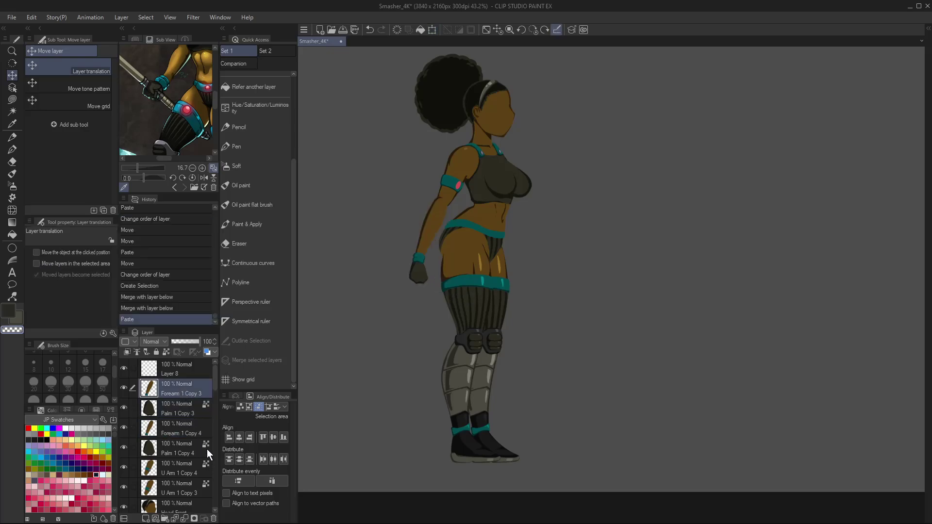
pyautogui.keyDown('ctrl'); pyautogui.click(185, 413); pyautogui.keyUp('ctrl')
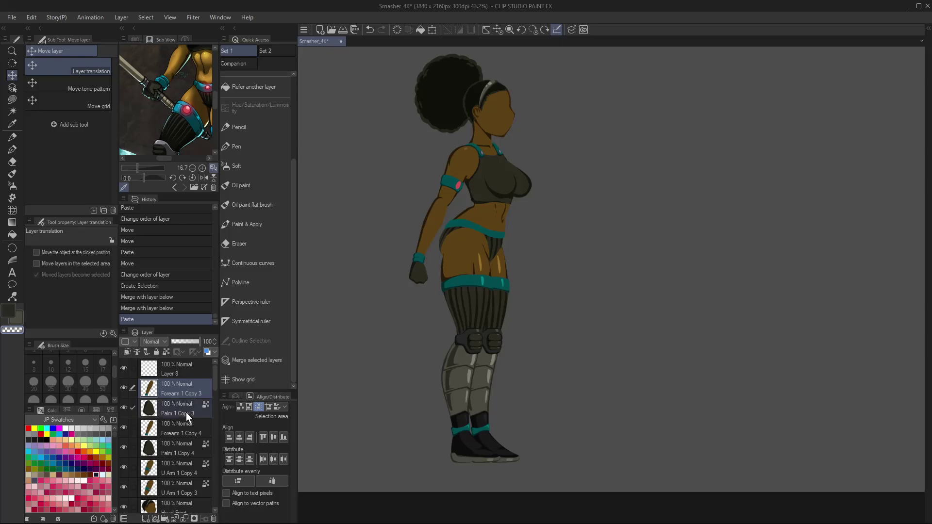
pyautogui.keyDown('ctrl'); pyautogui.click(190, 477); pyautogui.keyUp('ctrl')
pyautogui.hotkey('ctrl', 't')
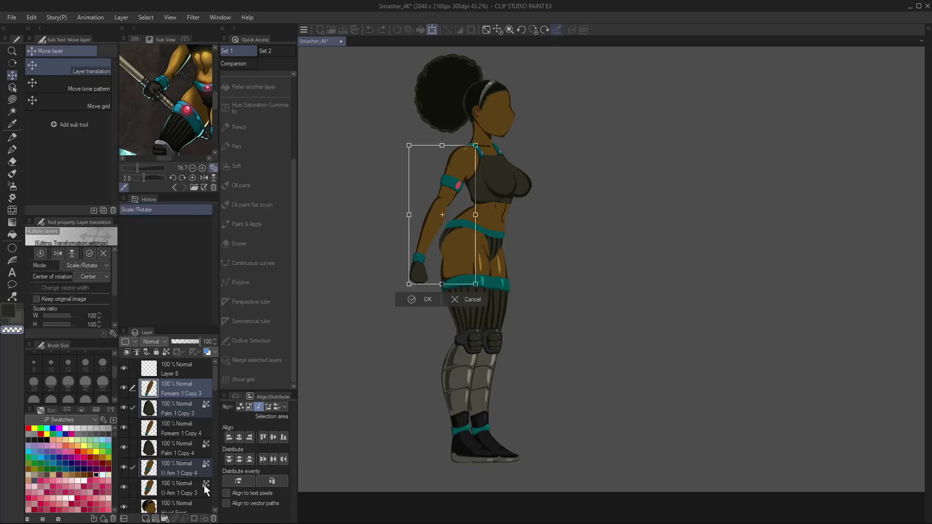
pyautogui.click(59, 255)
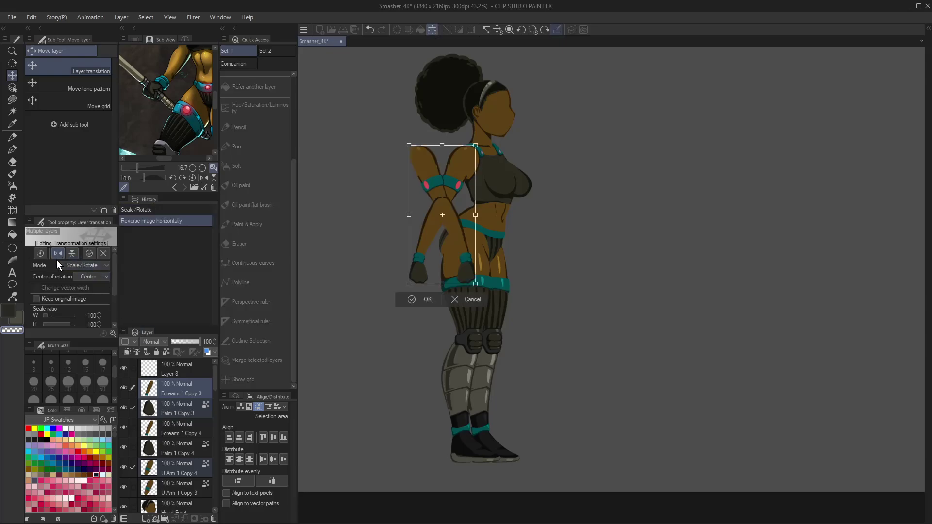
# - Move the mirrored arm forward to the chest side of the body as the far arm and apply the transformation
pyautogui.press('Right')
pyautogui.press('Right')
pyautogui.press('Right')
pyautogui.press('Right')
pyautogui.press('Right')
pyautogui.press('Right')
pyautogui.press('Right')
pyautogui.press('Right')
pyautogui.press('Right')
pyautogui.press('Right')
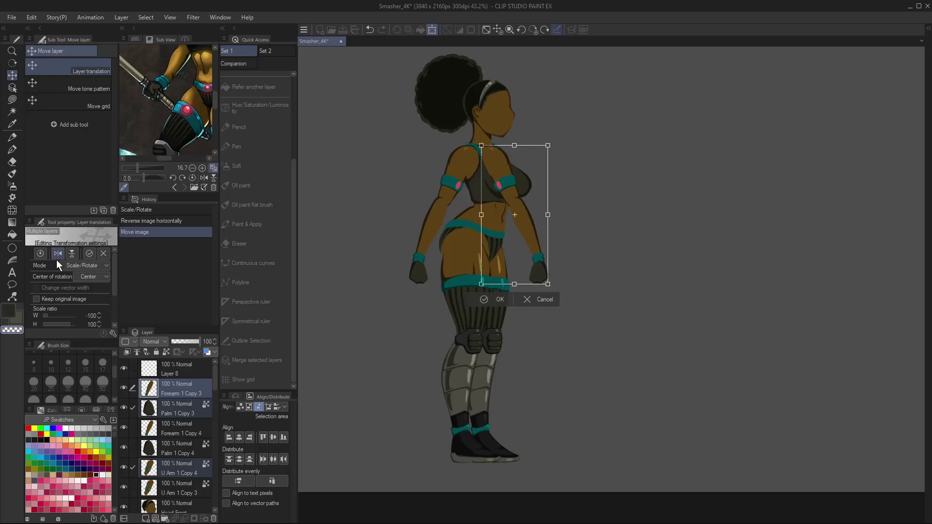
pyautogui.press('Right')
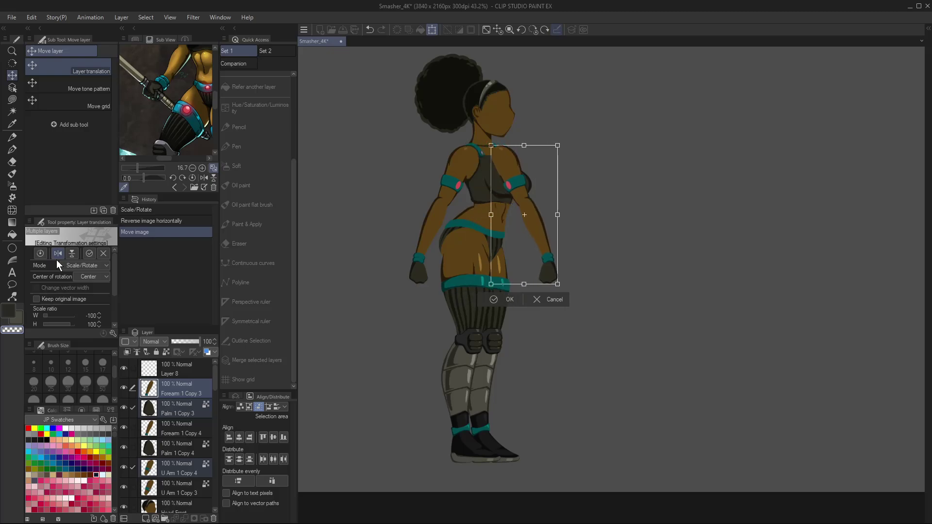
pyautogui.press('Left')
pyautogui.click(490, 301)
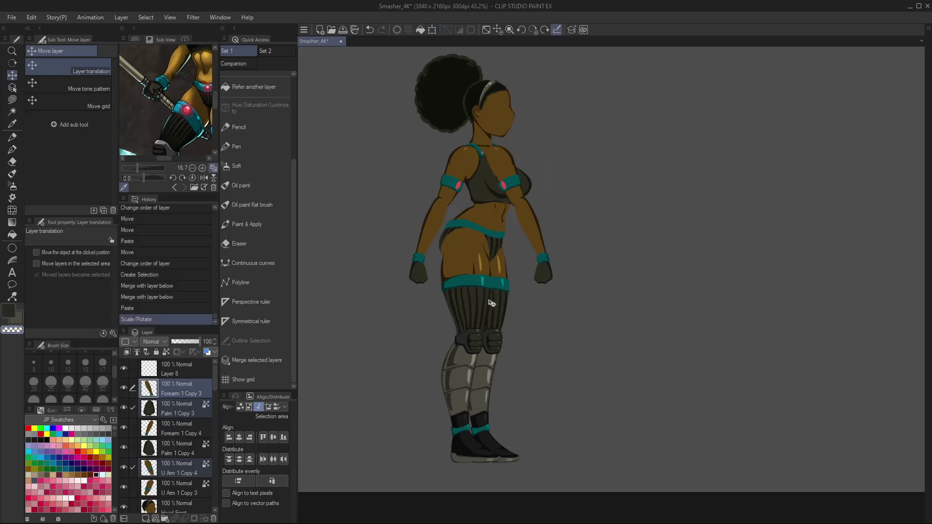
# - Move the three far arm layers directly below Torso F in the layer order, behind the torso
pyautogui.scroll(-3, 216, 389)
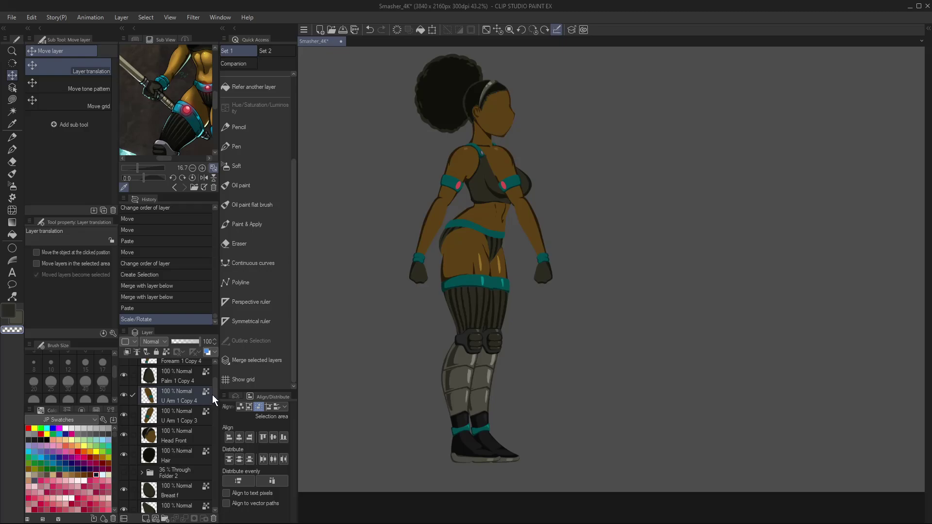
pyautogui.moveTo(215, 395); pyautogui.dragTo(184, 460)
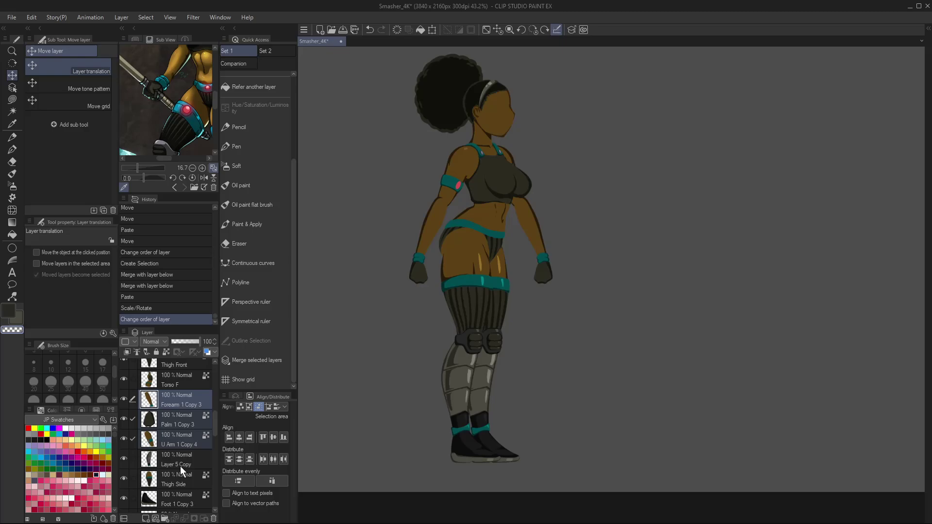
# - Draw a small black barcode-like tattoo on the near upper arm, on U Arm 1 Copy 3, with G-Pen 2 at size 20
pyautogui.moveTo(217, 420); pyautogui.dragTo(219, 371)
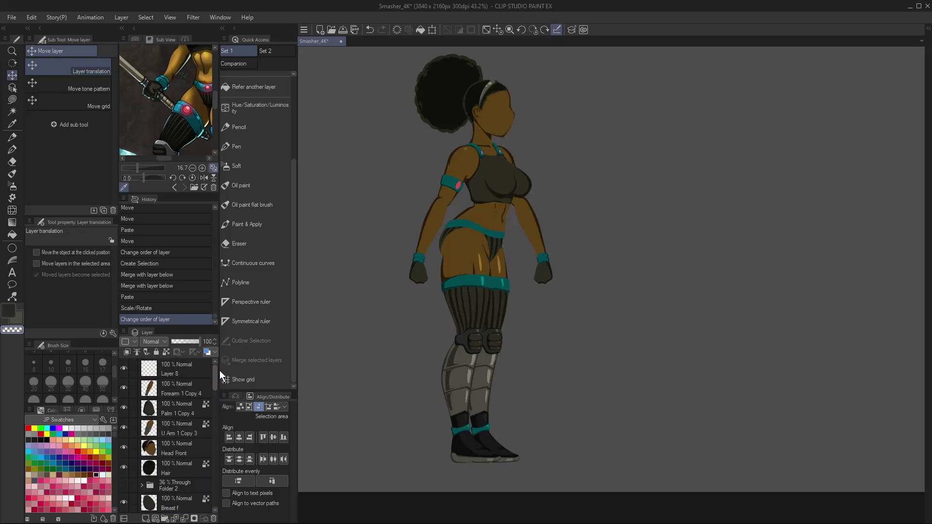
pyautogui.click(189, 388)
pyautogui.press('o')
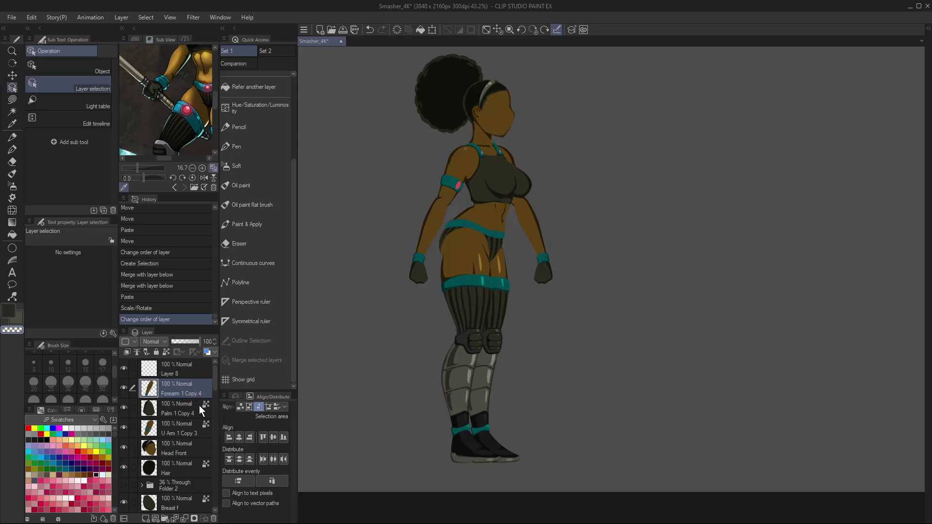
pyautogui.click(456, 166)
pyautogui.press('/')
pyautogui.moveTo(457, 166); pyautogui.dragTo(439, 299)
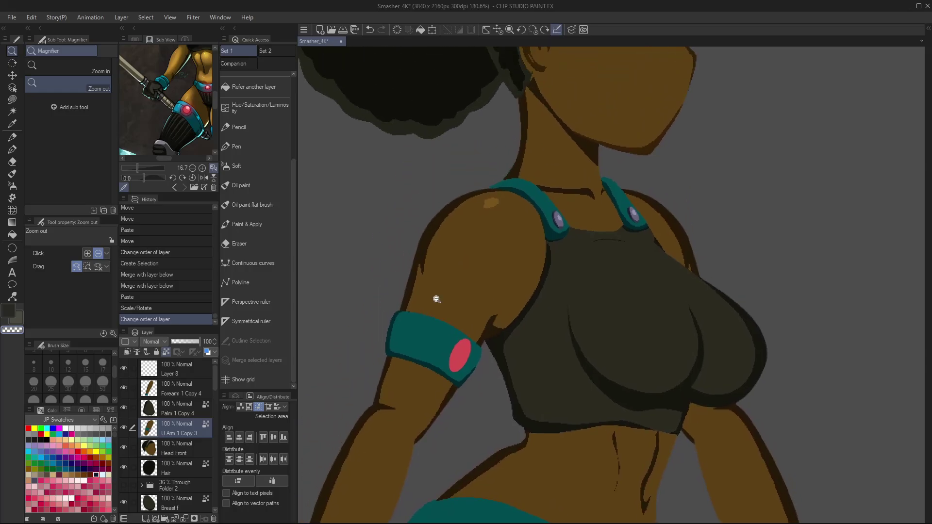
pyautogui.press('p')
pyautogui.click(47, 440)
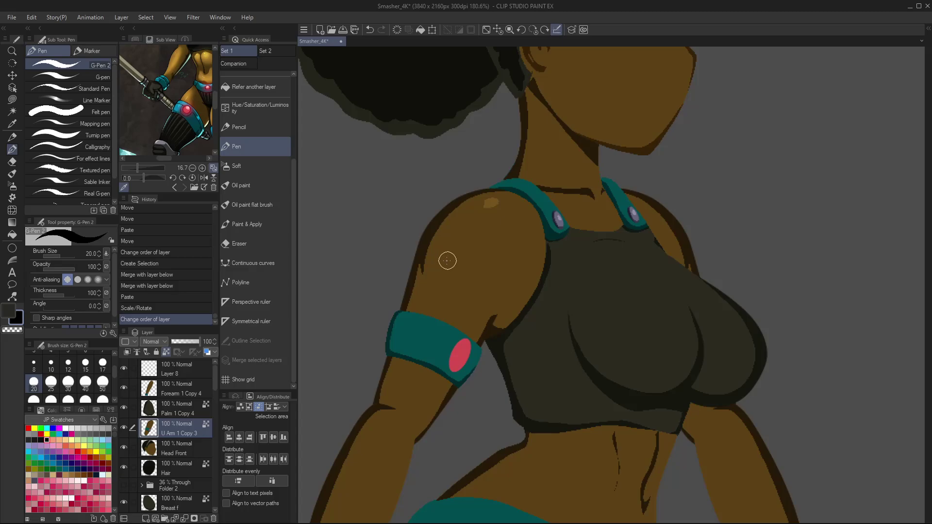
pyautogui.moveTo(435, 258)
pyautogui.mouseDown()
pyautogui.moveTo(473, 269)
pyautogui.moveTo(443, 246)
pyautogui.moveTo(464, 252)
pyautogui.mouseUp()
pyautogui.moveTo(458, 244); pyautogui.dragTo(473, 257)
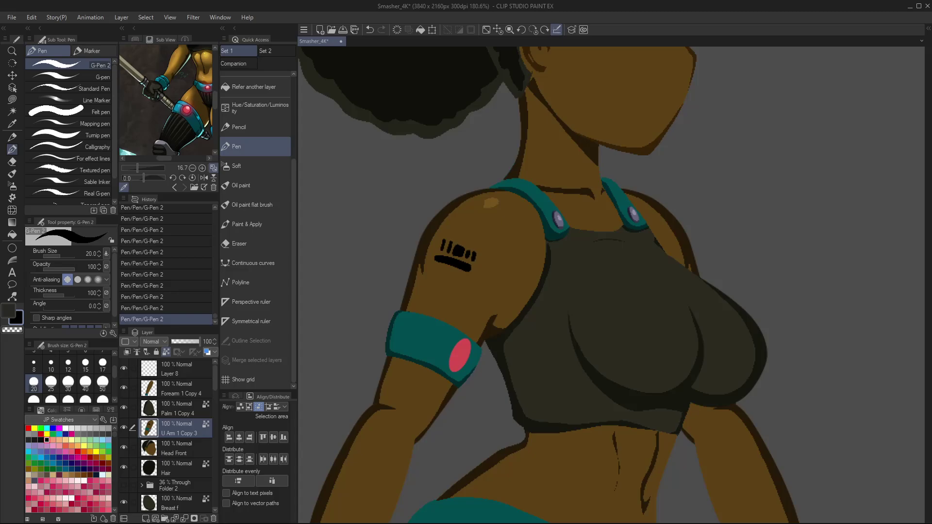
# - Choose the Highlight airbrush and load the shape of the Breast f layer as a selection
pyautogui.hotkey('ctrl', '0')
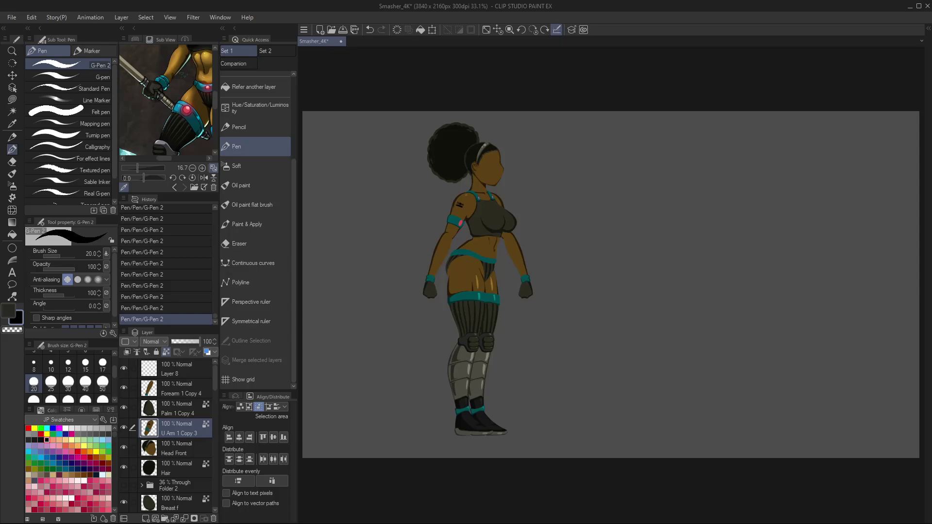
pyautogui.press('o')
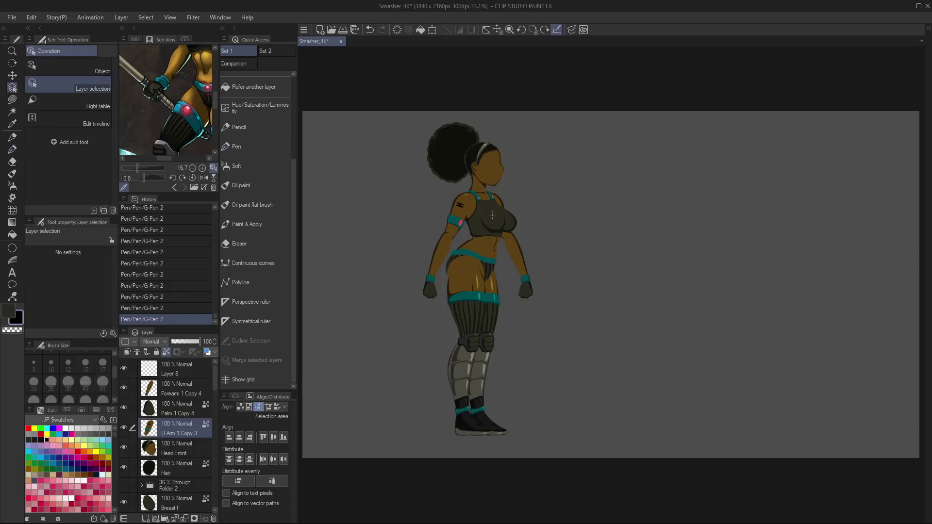
pyautogui.click(495, 228)
pyautogui.hotkey('alt', 'space')
pyautogui.moveTo(492, 211); pyautogui.dragTo(521, 213)
pyautogui.press('b')
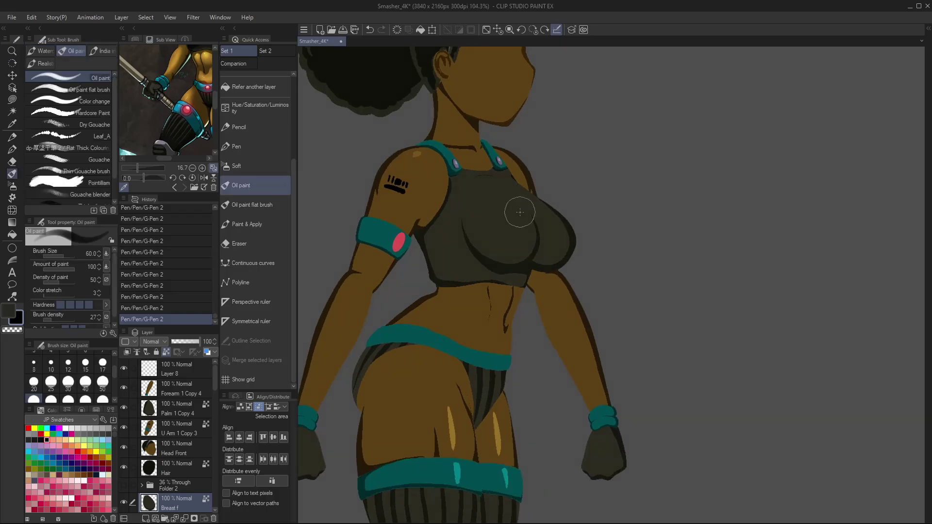
pyautogui.press('b')
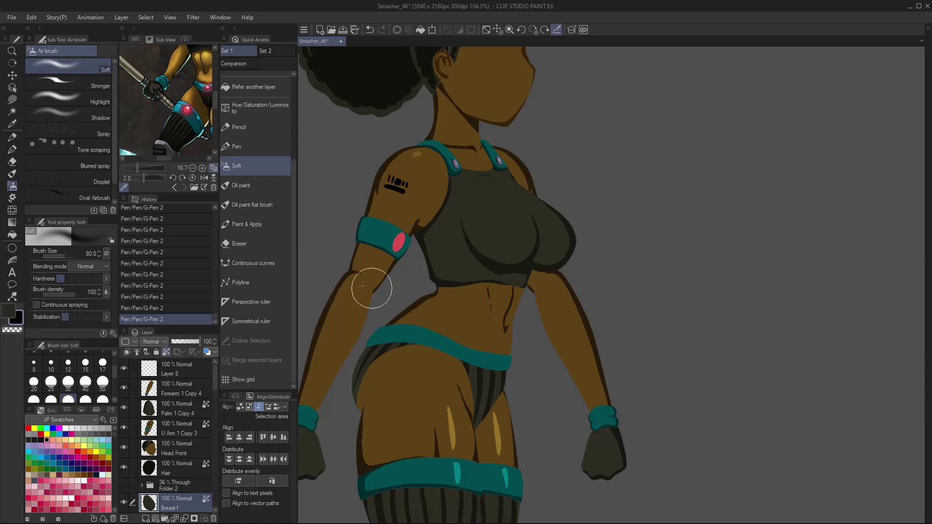
pyautogui.click(91, 100)
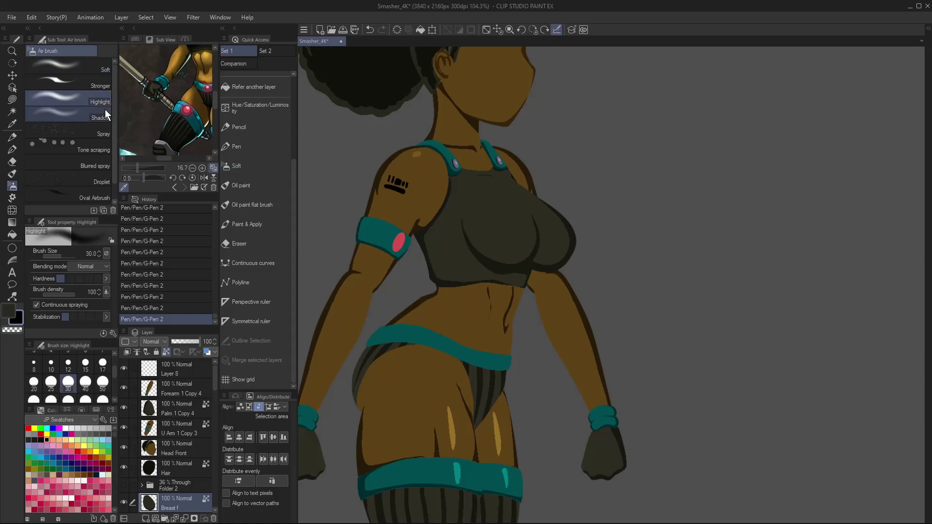
pyautogui.keyDown('ctrl'); pyautogui.click(155, 503); pyautogui.keyUp('ctrl')
# - Set the Highlight airbrush size to 150 and spray a soft white highlight inside the selected chest shape
pyautogui.press(']')
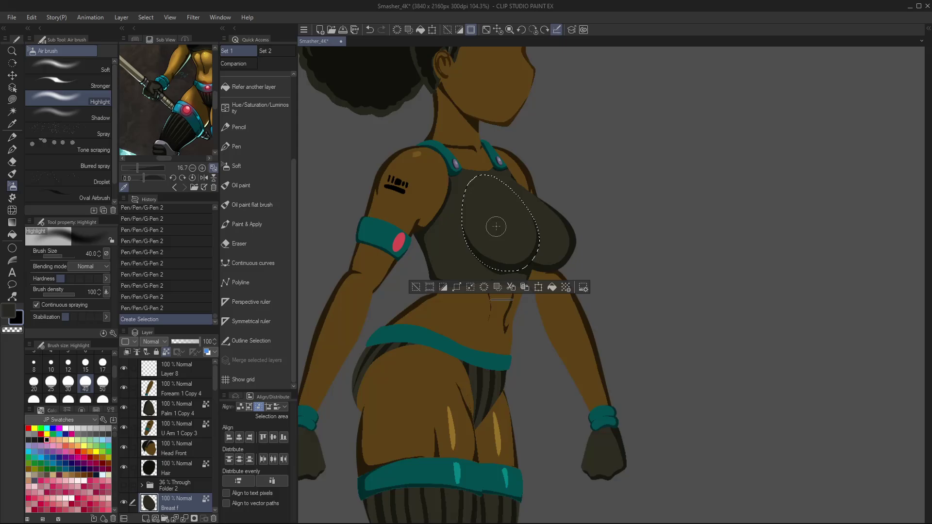
pyautogui.press(']')
pyautogui.press(']')
pyautogui.press(']')
pyautogui.press(']')
pyautogui.press(']')
pyautogui.press(']')
pyautogui.press(']')
pyautogui.moveTo(498, 221)
pyautogui.mouseDown()
pyautogui.moveTo(505, 212)
pyautogui.moveTo(511, 232)
pyautogui.moveTo(500, 208)
pyautogui.moveTo(509, 228)
pyautogui.mouseUp()
pyautogui.hotkey('ctrl', 'z')
pyautogui.hotkey('ctrl', 'z')
pyautogui.click(66, 428)
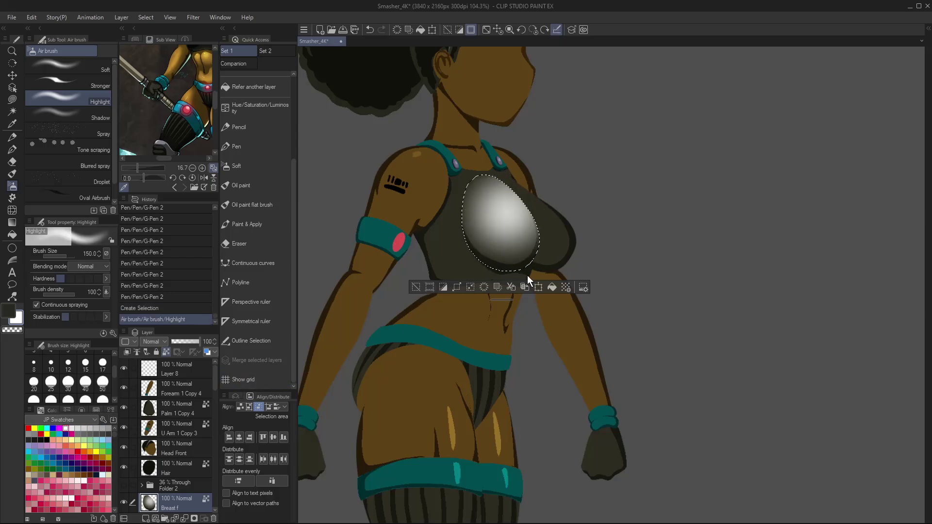
# - Replace the white highlight on Breast f with a subtle one, using the Highlight airbrush in Soft light mode at size 120
pyautogui.hotkey('ctrl', 'z')
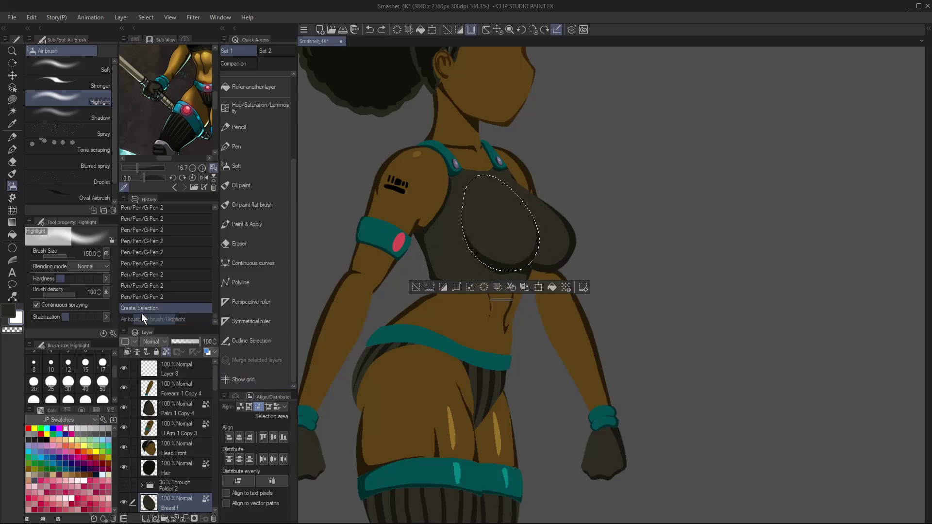
pyautogui.click(94, 267)
pyautogui.click(94, 145)
pyautogui.press('[')
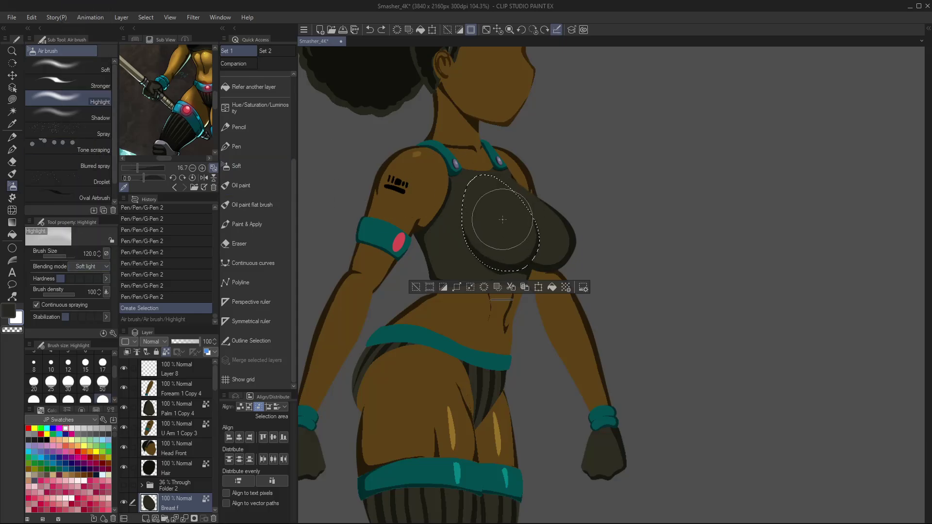
pyautogui.moveTo(502, 213); pyautogui.dragTo(505, 213)
pyautogui.hotkey('ctrl', 'z')
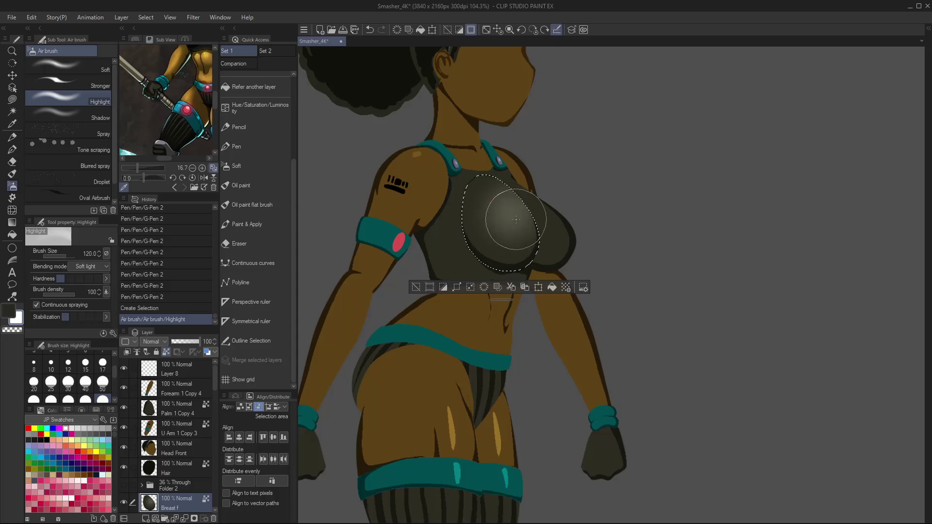
# - Add a small bright spot to the Breast f highlight with the airbrush at size 17 and clear the selection
pyautogui.press('[')
pyautogui.press('[')
pyautogui.press('[')
pyautogui.press('[')
pyautogui.press('[')
pyautogui.press('[')
pyautogui.press('[')
pyautogui.press('[')
pyautogui.press('[')
pyautogui.press('[')
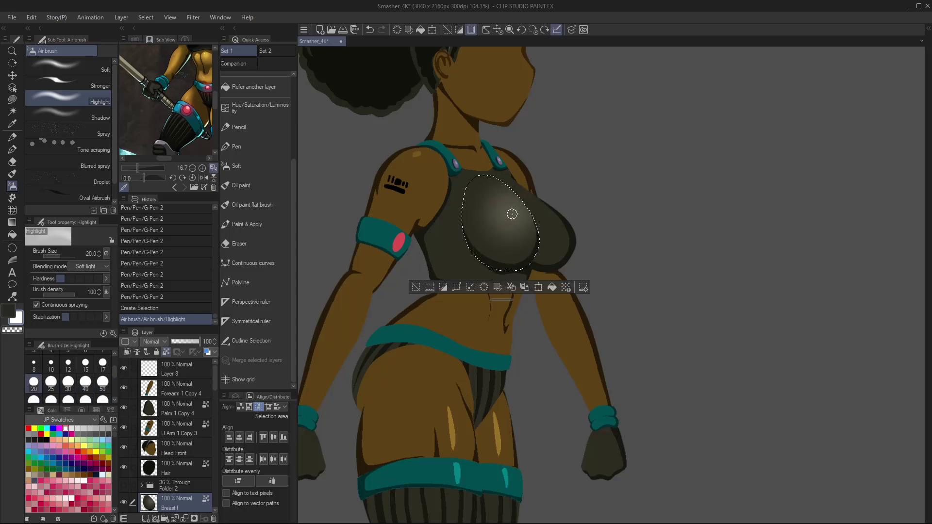
pyautogui.moveTo(512, 215); pyautogui.dragTo(518, 221)
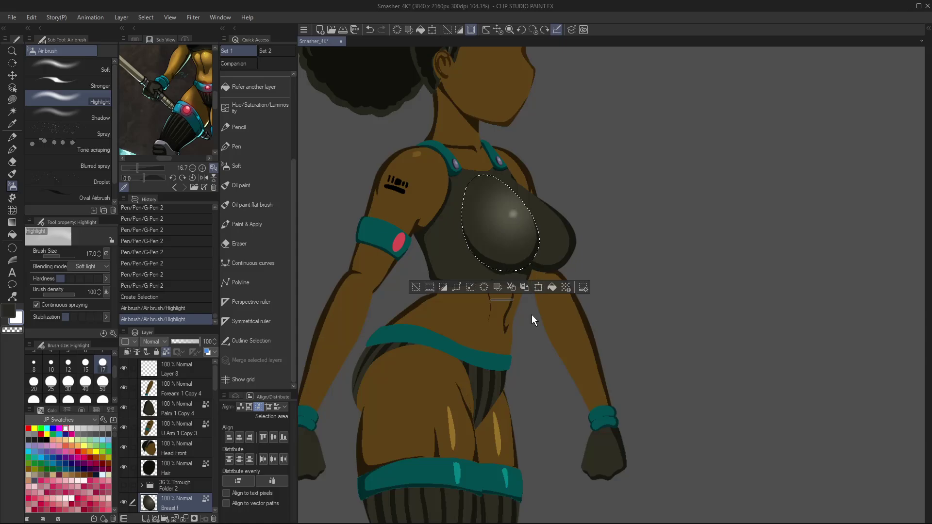
pyautogui.hotkey('ctrl', 'd')
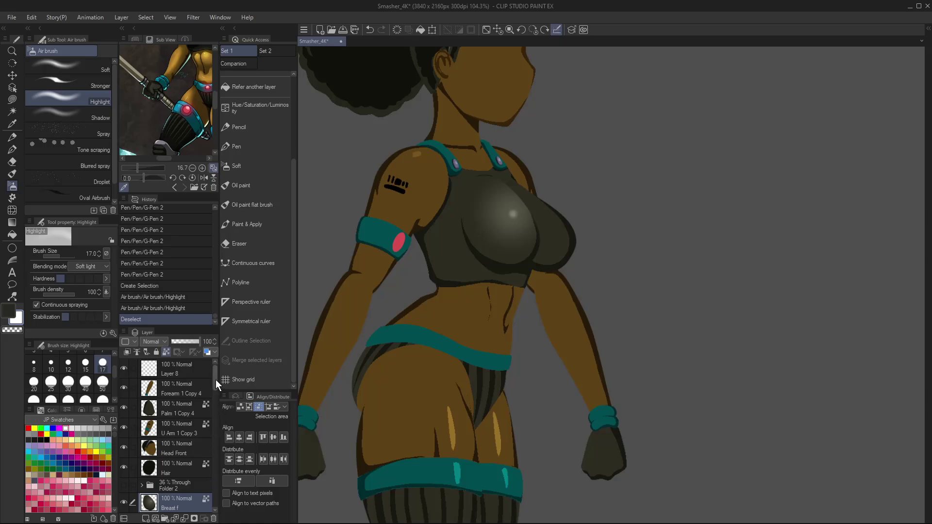
# - Load the shape of the Breast s layer as a selection, keeping the Highlight airbrush as the active tool
pyautogui.moveTo(216, 380); pyautogui.dragTo(216, 394)
pyautogui.click(179, 438)
pyautogui.keyDown('ctrl'); pyautogui.click(146, 438); pyautogui.keyUp('ctrl')
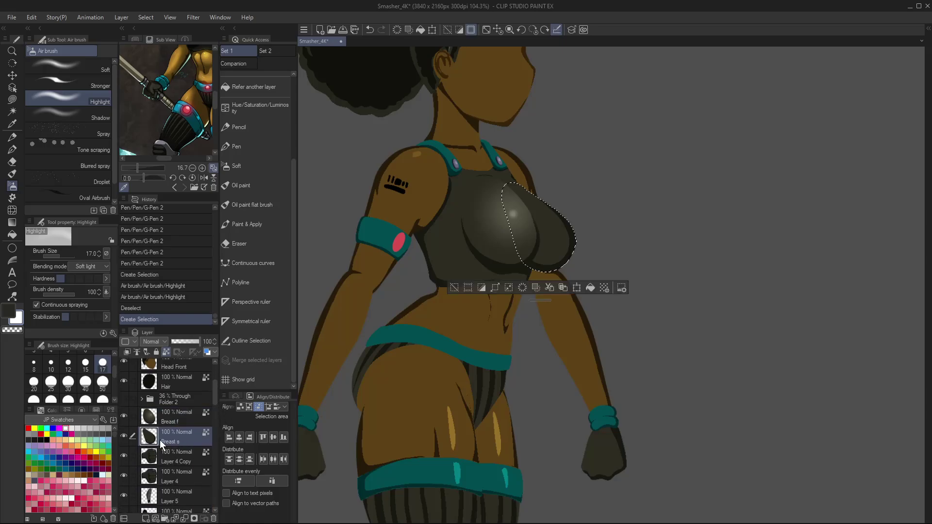
pyautogui.press('b')
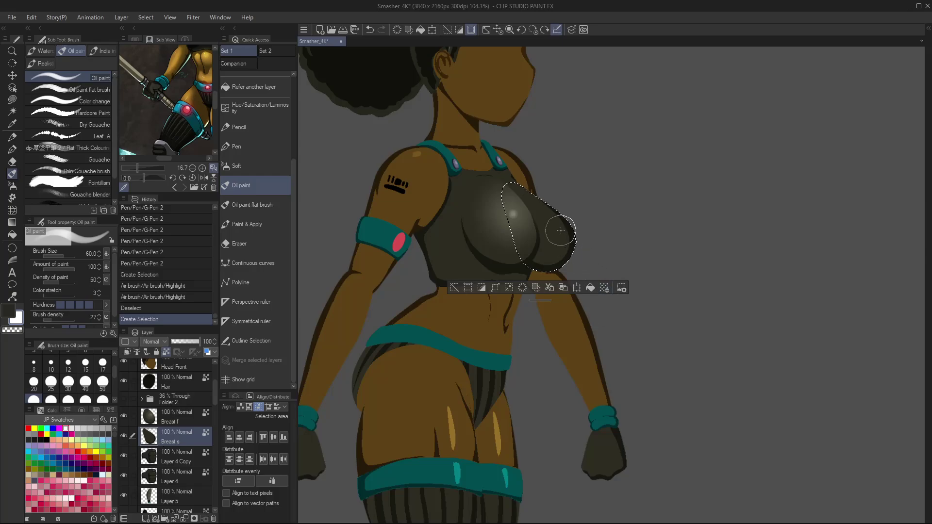
pyautogui.press('b')
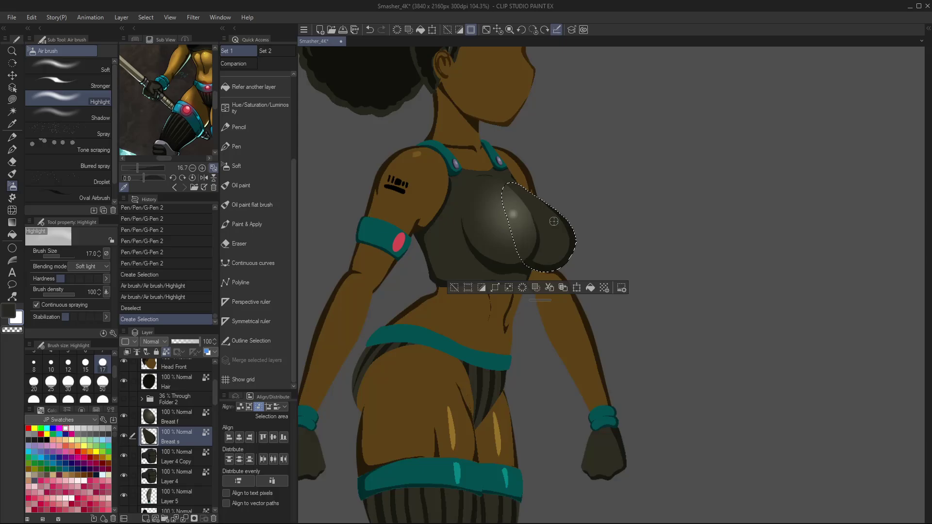
# - Spray a soft highlight inside the selected Breast s shape with the Highlight airbrush at size 120
pyautogui.press(']')
pyautogui.press(']')
pyautogui.press(']')
pyautogui.press(']')
pyautogui.press(']')
pyautogui.press(']')
pyautogui.press(']')
pyautogui.press(']')
pyautogui.press(']')
pyautogui.press(']')
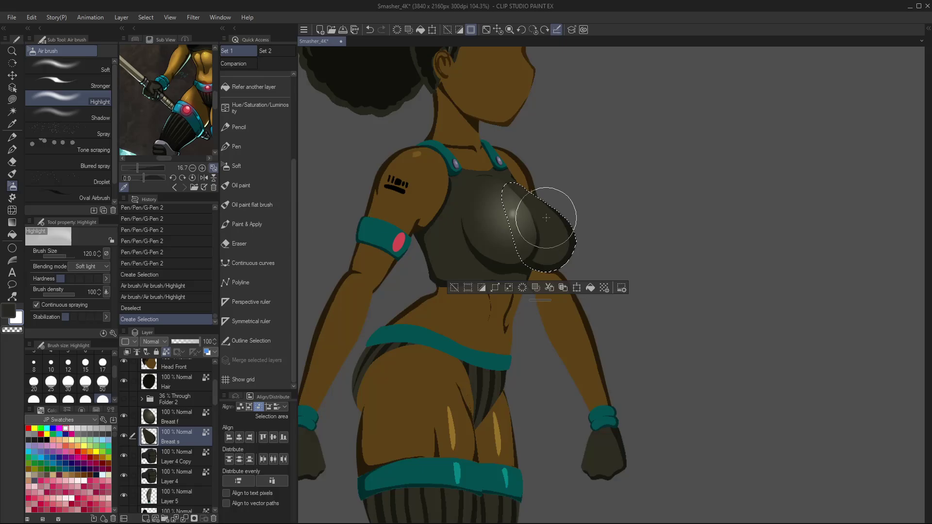
pyautogui.moveTo(546, 218); pyautogui.dragTo(563, 235)
pyautogui.hotkey('ctrl', 'z')
# - Add a small bright spot to the Breast s highlight with the airbrush at size 25 and clear the selection
pyautogui.press('[')
pyautogui.press('[')
pyautogui.press('[')
pyautogui.press('[')
pyautogui.press('[')
pyautogui.press('[')
pyautogui.press('[')
pyautogui.press('[')
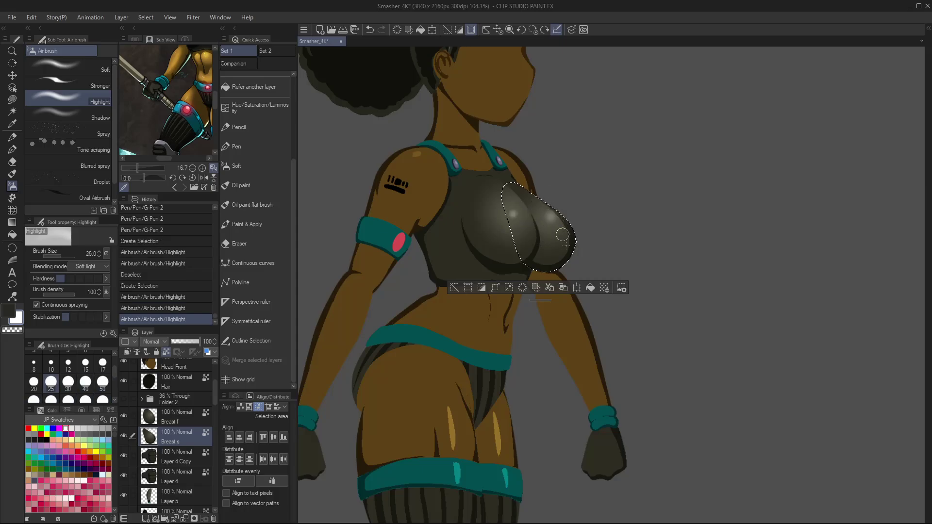
pyautogui.hotkey('ctrl', 'd')
pyautogui.hotkey('ctrl', '0')
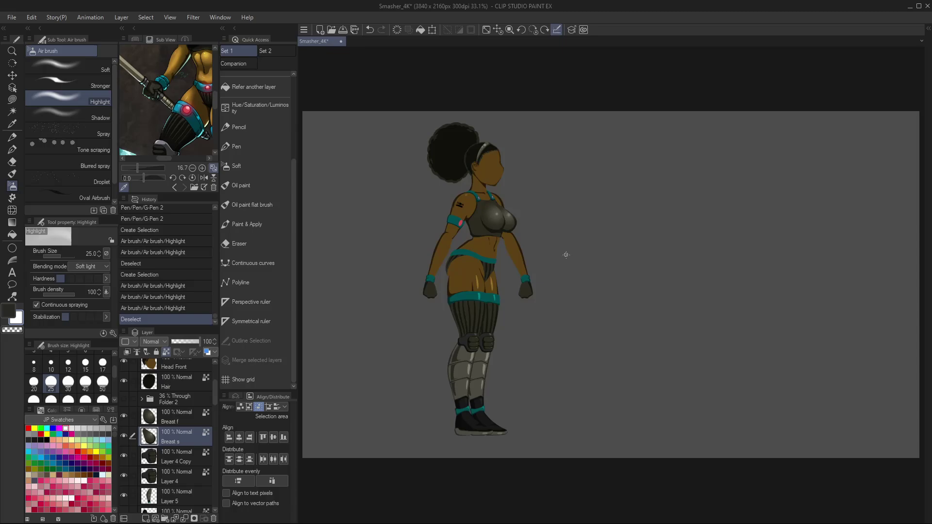
# - Show and expand the rough sketch folder, Folder 2, and pick out the layer that holds the hammer sketch
pyautogui.scroll(4, 214, 373)
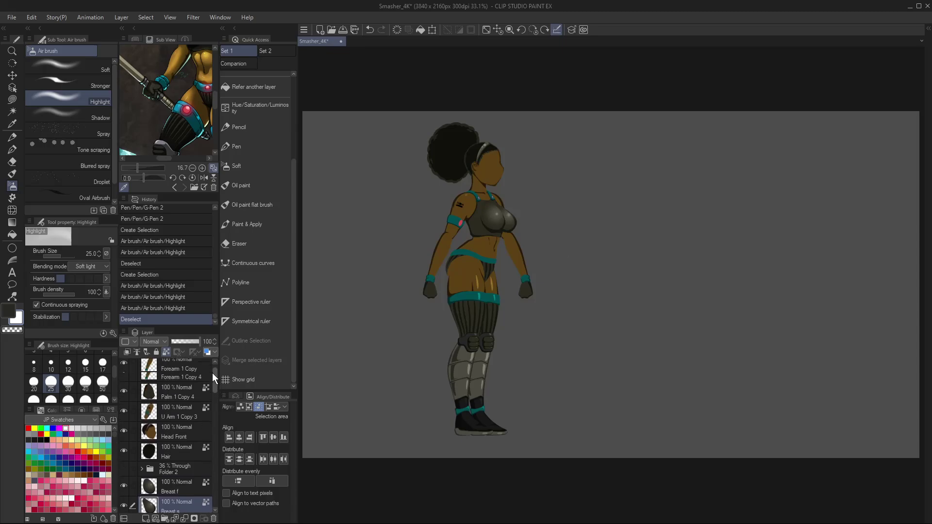
pyautogui.click(182, 377)
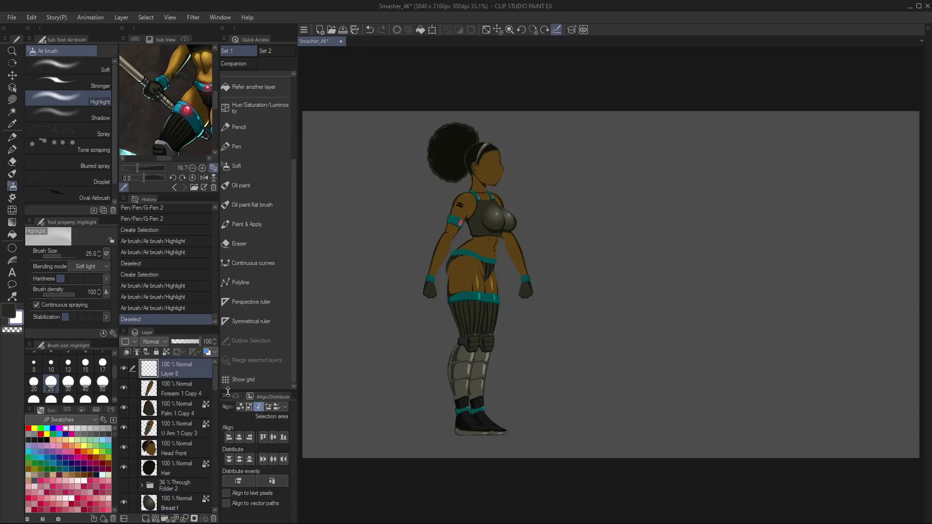
pyautogui.moveTo(216, 372); pyautogui.dragTo(214, 386)
pyautogui.click(121, 410)
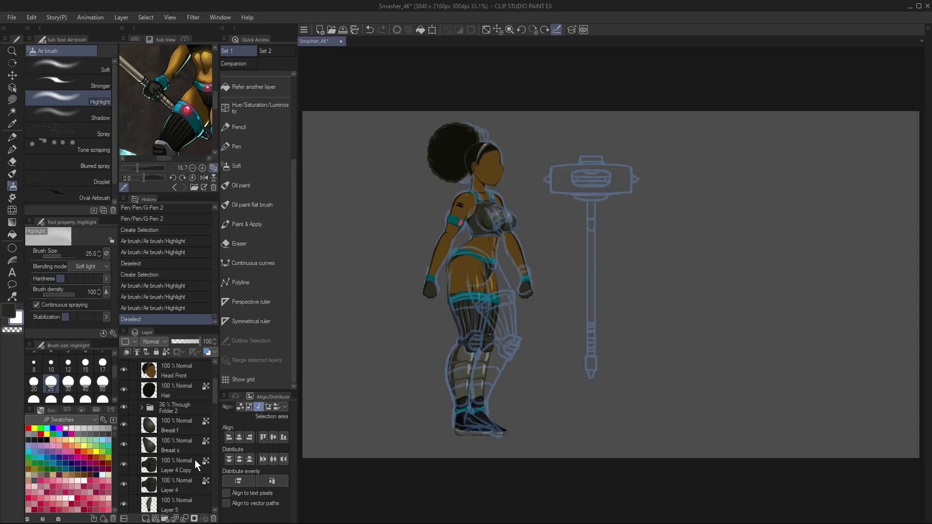
pyautogui.click(141, 407)
pyautogui.moveTo(214, 389); pyautogui.dragTo(214, 395)
pyautogui.click(122, 460)
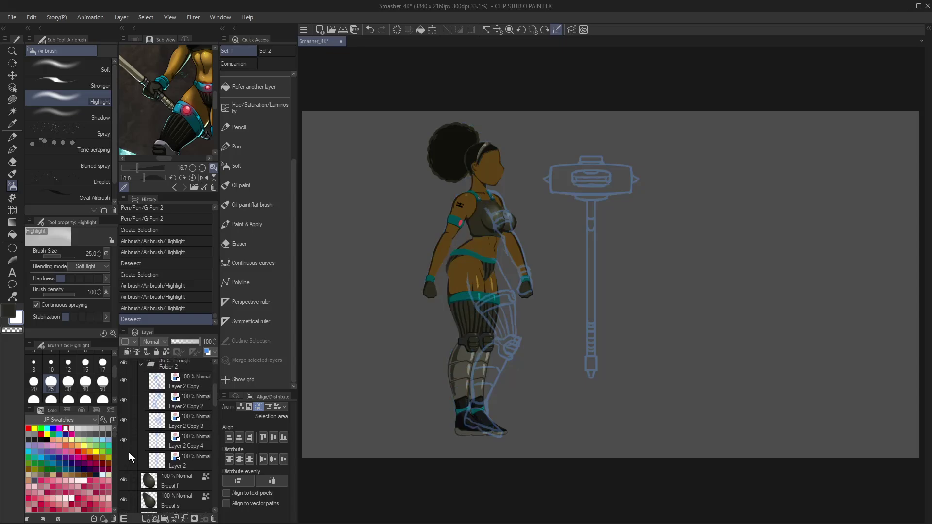
pyautogui.click(124, 460)
pyautogui.press('o')
pyautogui.click(580, 165)
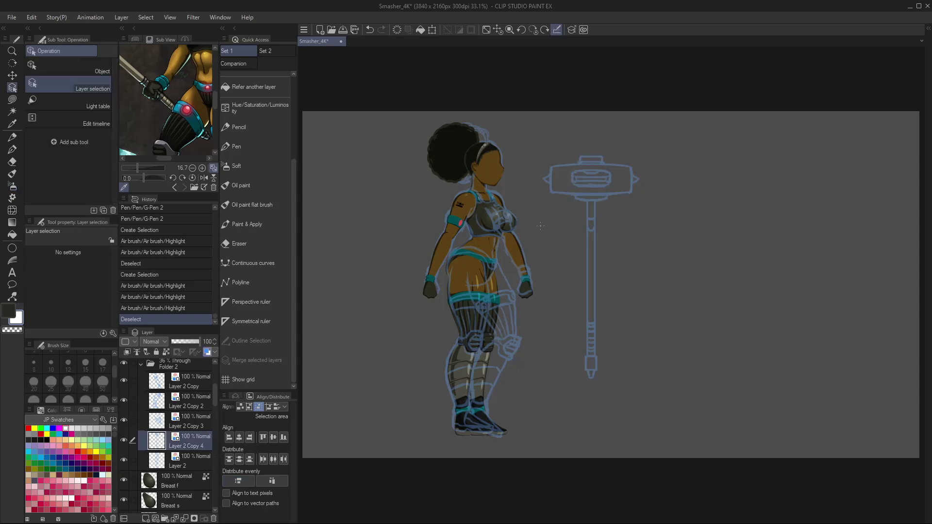
# - Delete the body sketch layers Layer 2, Layer 2 Copy, Copy 2 and Copy 3, keeping only the hammer sketch
pyautogui.click(187, 401)
pyautogui.keyDown('ctrl'); pyautogui.click(191, 378); pyautogui.keyUp('ctrl')
pyautogui.keyDown('ctrl'); pyautogui.click(194, 423); pyautogui.keyUp('ctrl')
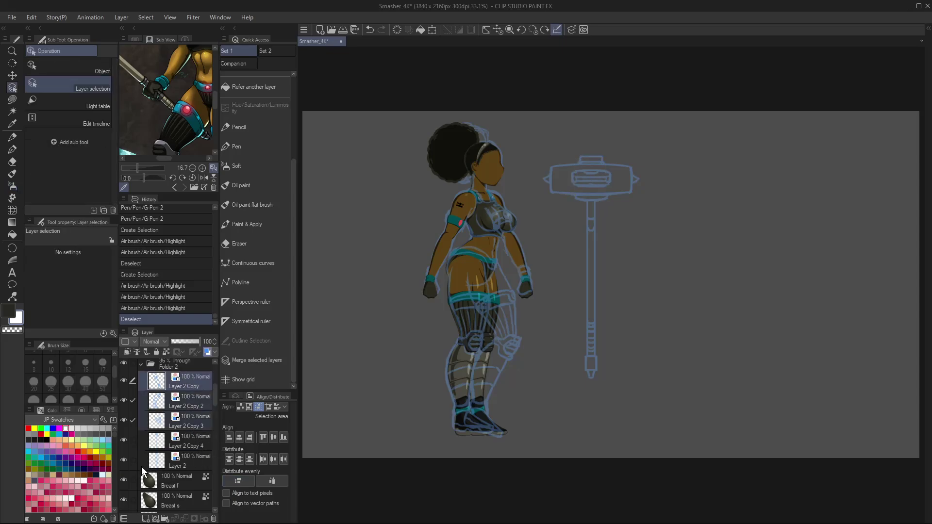
pyautogui.keyDown('ctrl'); pyautogui.click(143, 465); pyautogui.keyUp('ctrl')
pyautogui.click(214, 518)
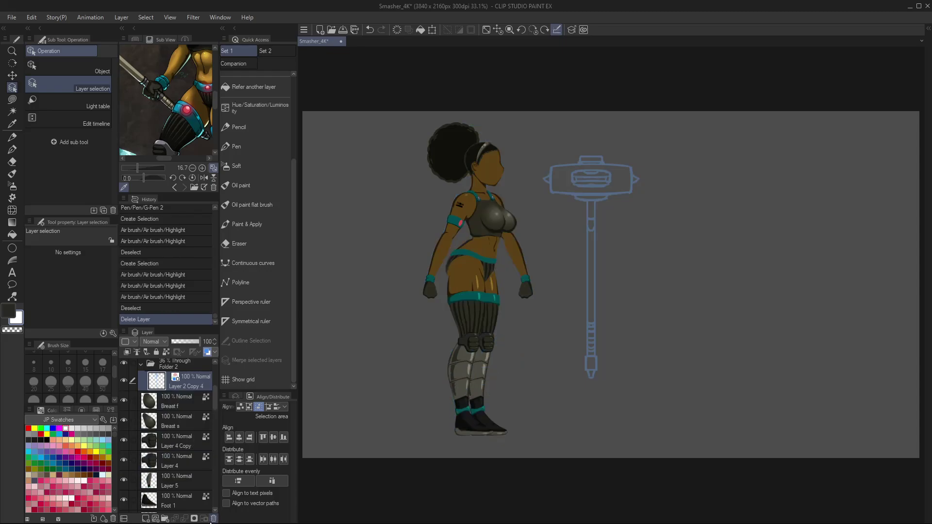
# - Turn off the layer color on the hammer sketch layer and move it out of Folder 2 to directly below Layer 8
pyautogui.moveTo(215, 396); pyautogui.dragTo(214, 375)
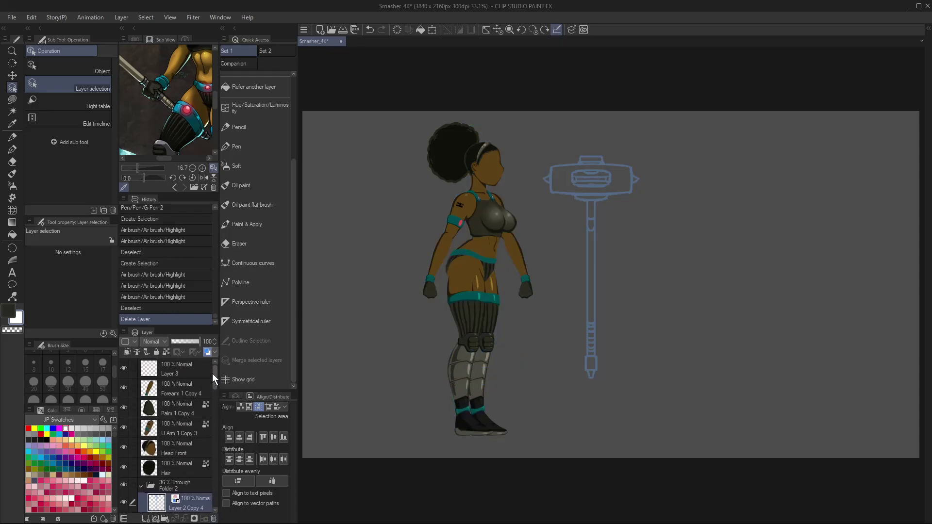
pyautogui.click(185, 369)
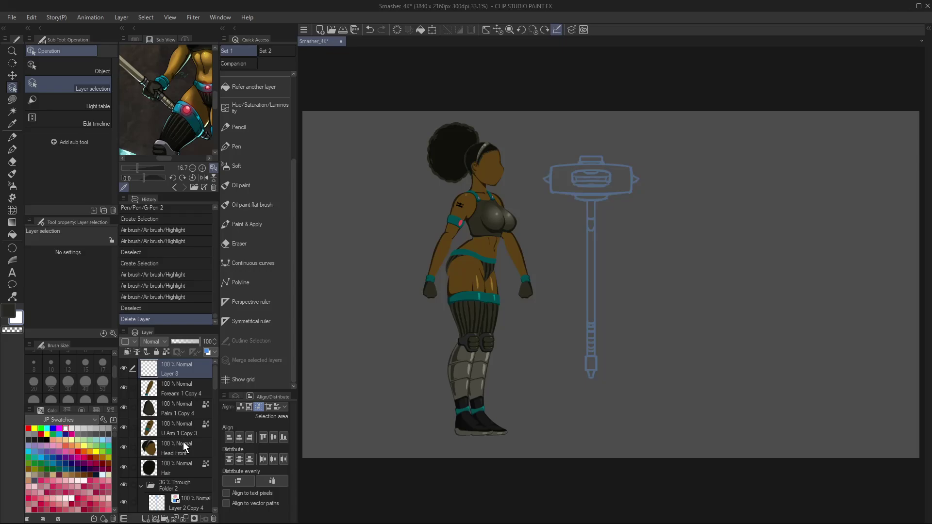
pyautogui.hotkey('ctrl', 'space')
pyautogui.click(636, 265)
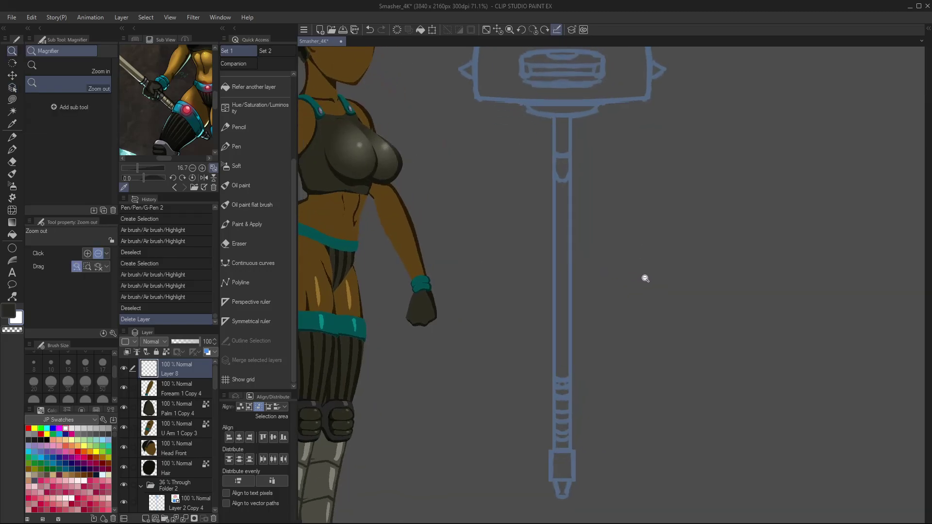
pyautogui.moveTo(642, 276); pyautogui.dragTo(662, 295)
pyautogui.click(653, 316)
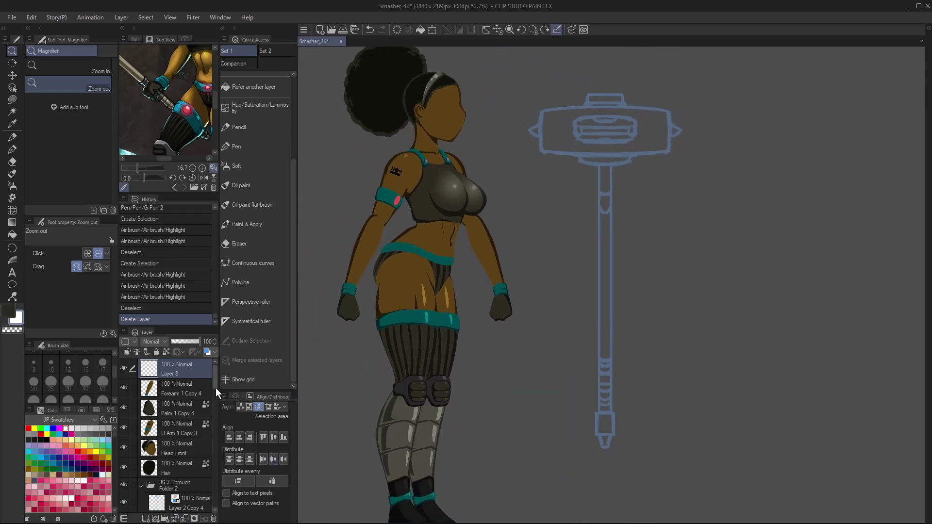
pyautogui.scroll(-2, 214, 384)
pyautogui.click(192, 455)
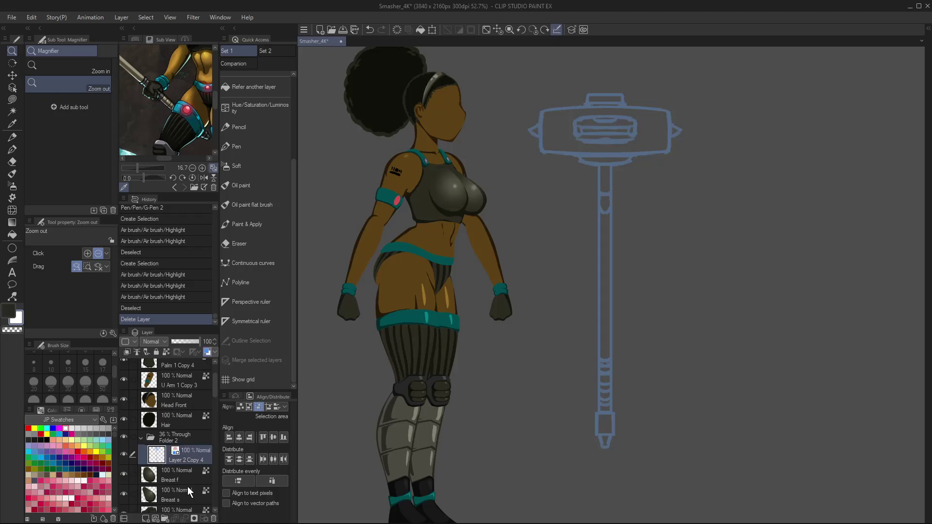
pyautogui.hotkey('ctrl', 'shift', 'c')
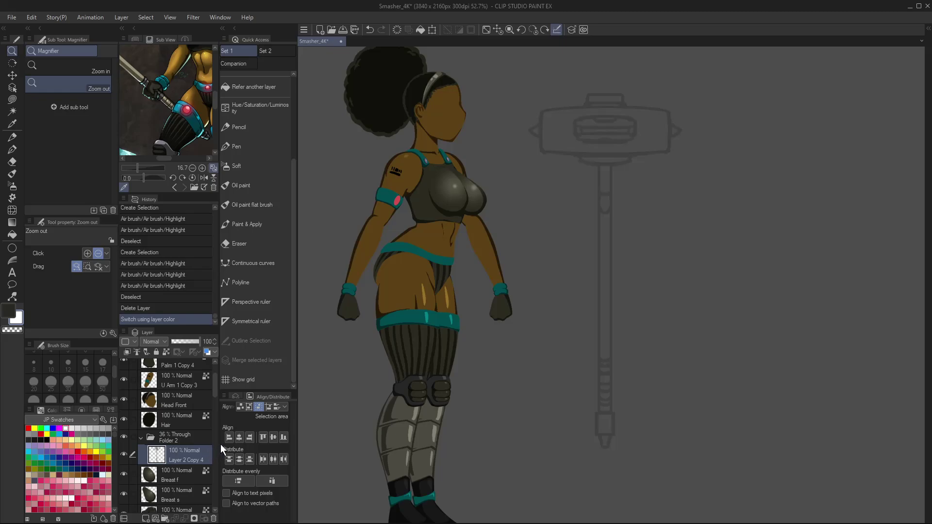
pyautogui.scroll(1, 217, 393)
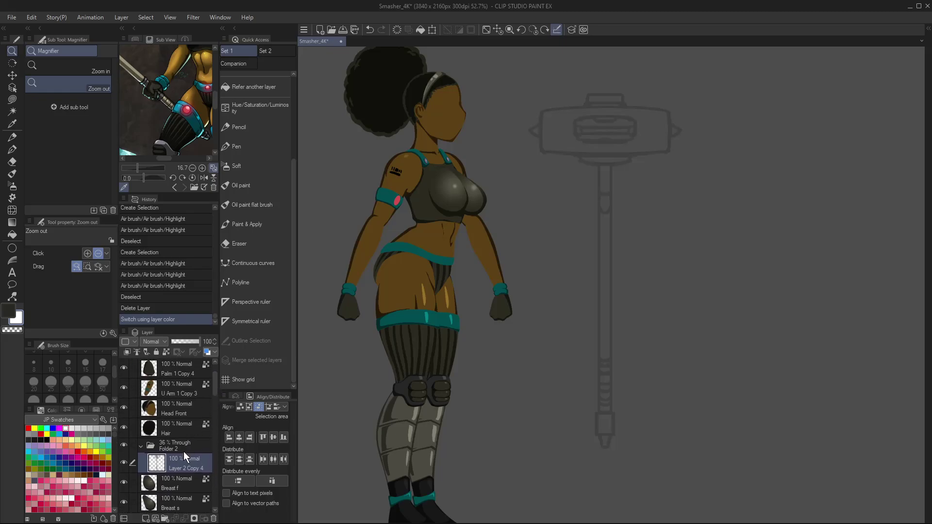
pyautogui.moveTo(184, 456); pyautogui.dragTo(191, 379)
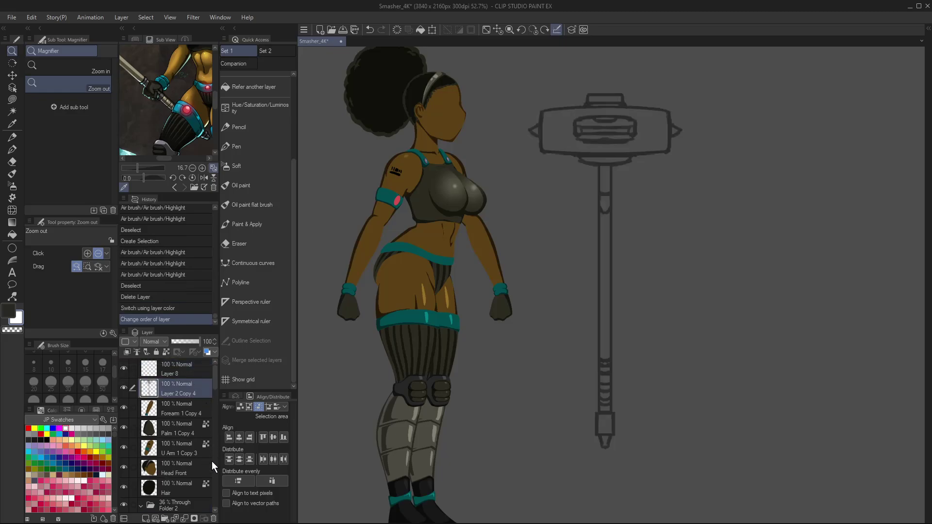
# - Lock the transparent pixels of Layer 2 Copy 4 and fill the hammer lines with black
pyautogui.click(166, 352)
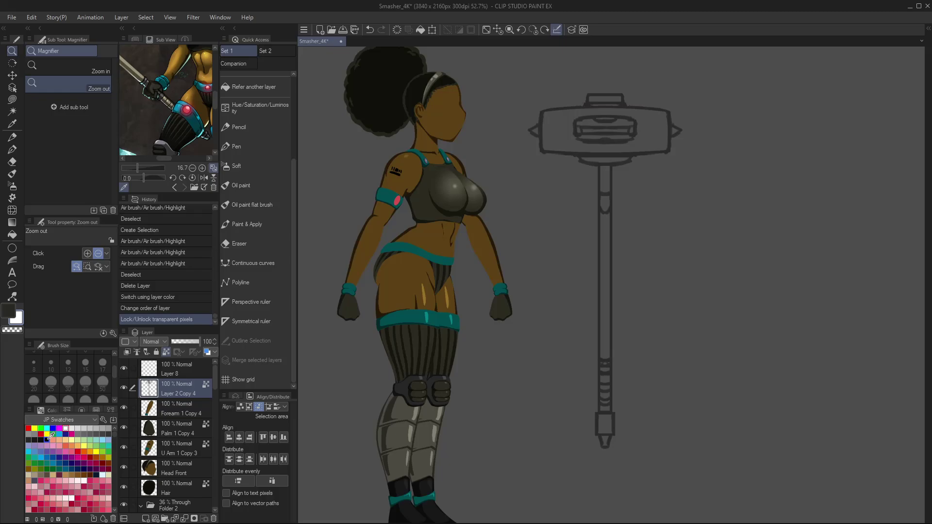
pyautogui.click(47, 440)
pyautogui.hotkey('alt', 'BackSpace')
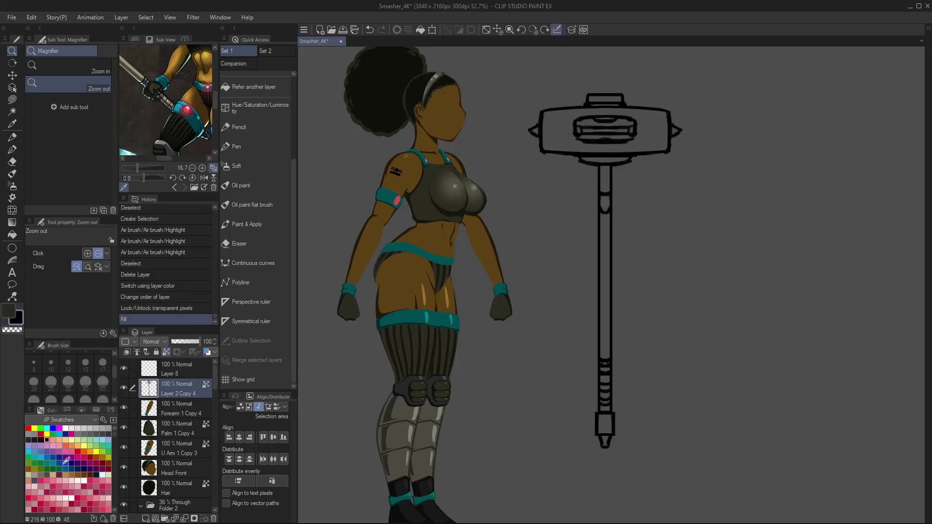
# - Recolor the hammer lines with a dark olive gray based on the hammer handle in the reference image
pyautogui.scroll(4, 626, 370)
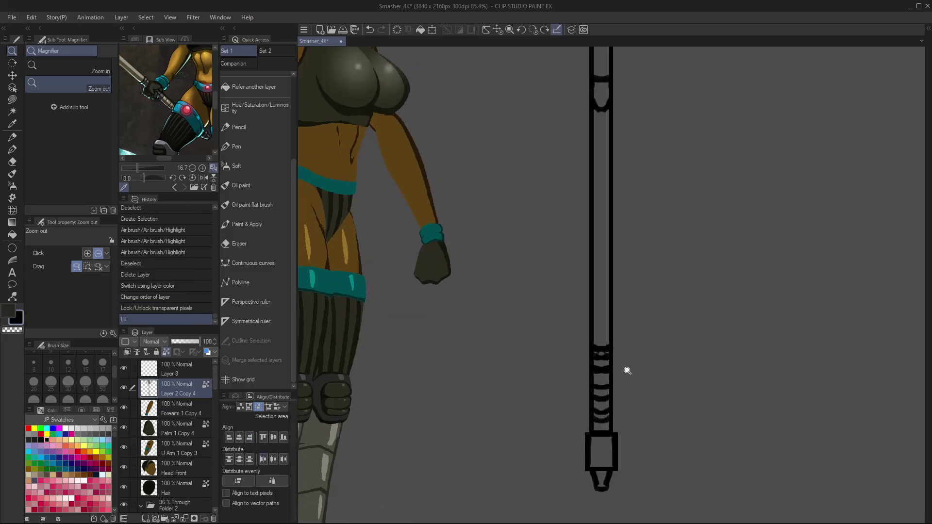
pyautogui.scroll(-2, 630, 371)
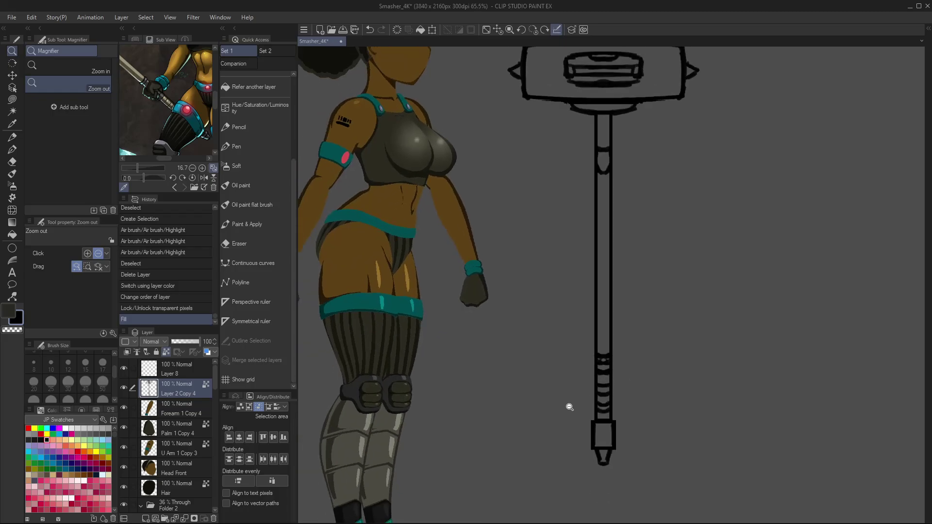
pyautogui.click(141, 75)
pyautogui.click(81, 410)
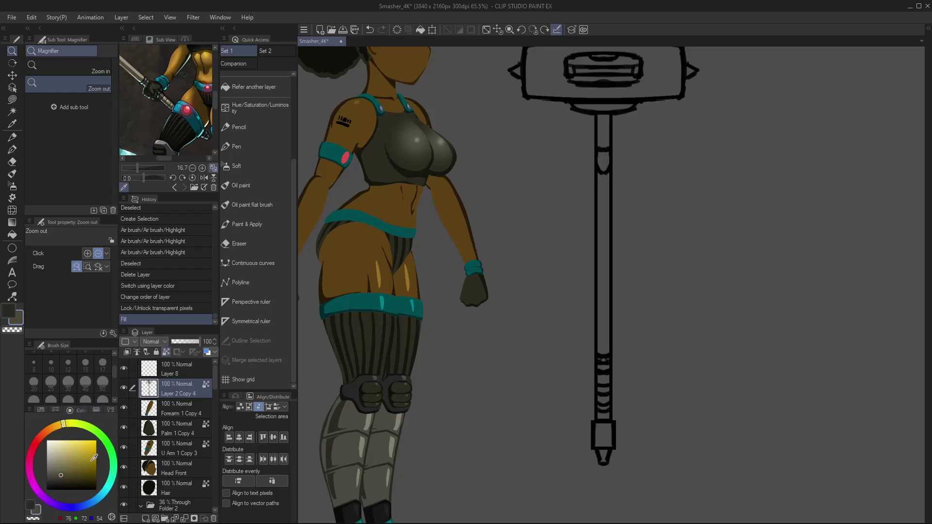
pyautogui.click(62, 477)
pyautogui.hotkey('alt', 'BackSpace')
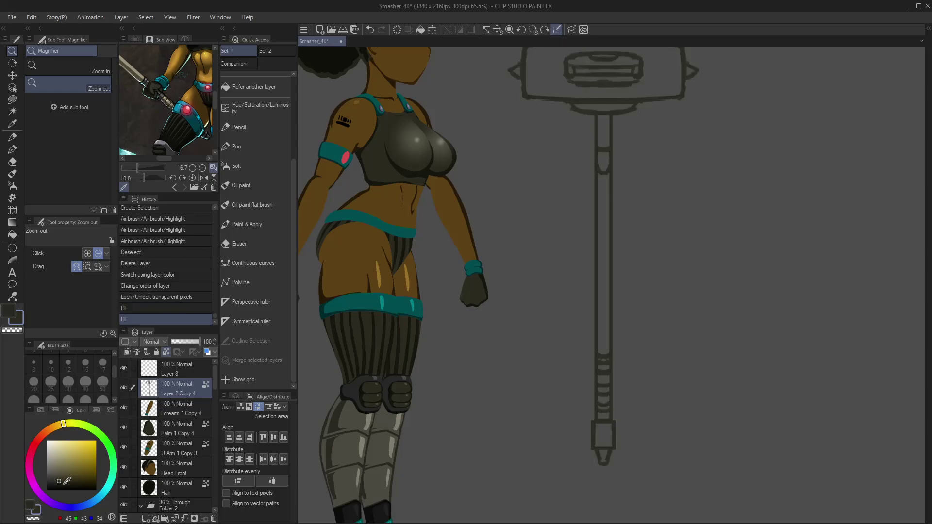
# - Choose a lighter gray, RGB 83, 81, 74, and move the empty Layer 8 directly below the hammer line layer
pyautogui.click(57, 473)
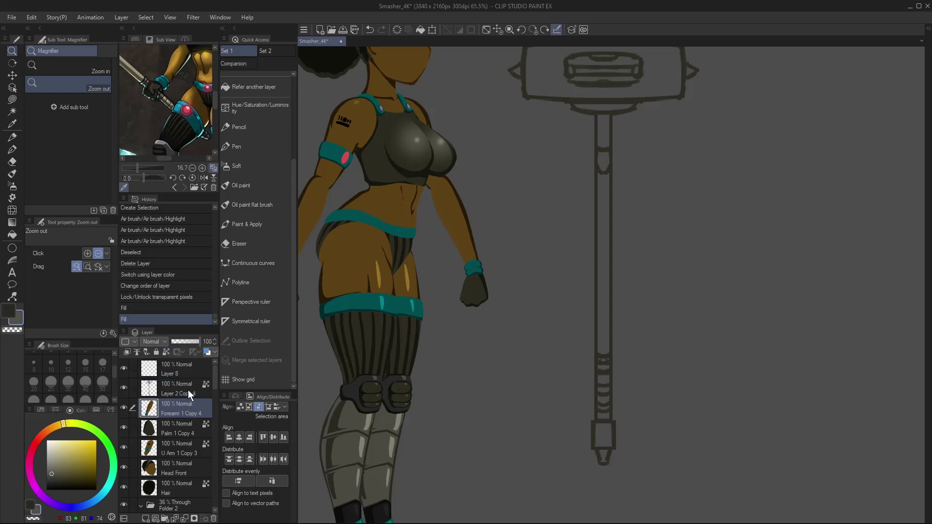
pyautogui.moveTo(188, 370); pyautogui.dragTo(194, 401)
pyautogui.scroll(-2, 620, 254)
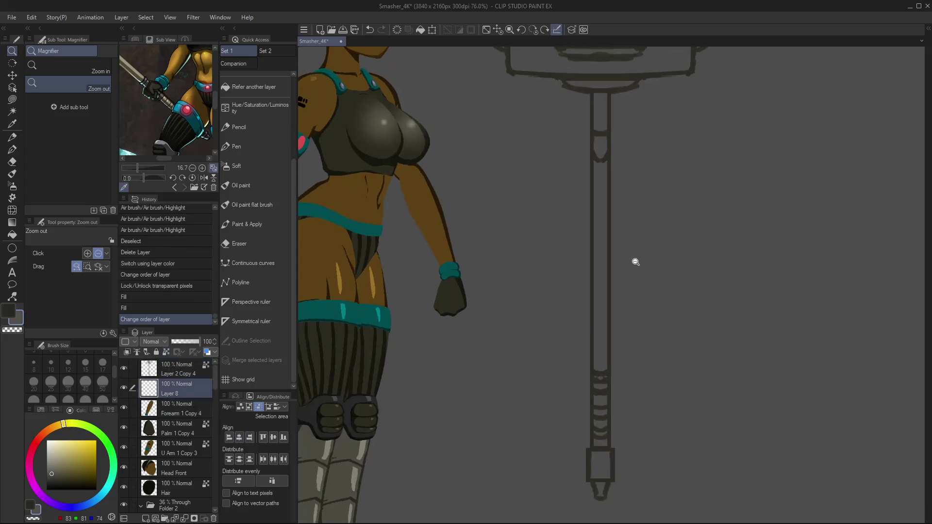
# - Draw a filled gray rectangle on Layer 8 covering the hammer's shaft from below the head to the pommel
pyautogui.press('u')
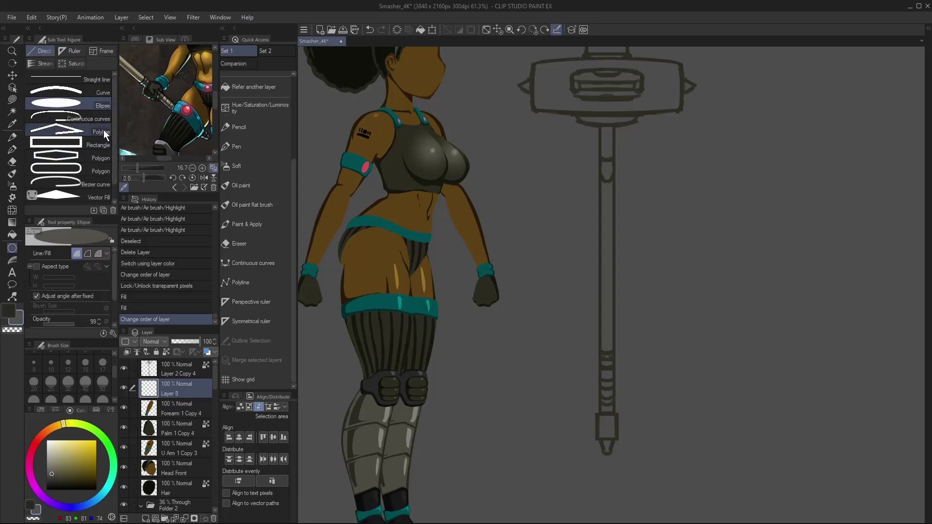
pyautogui.click(63, 142)
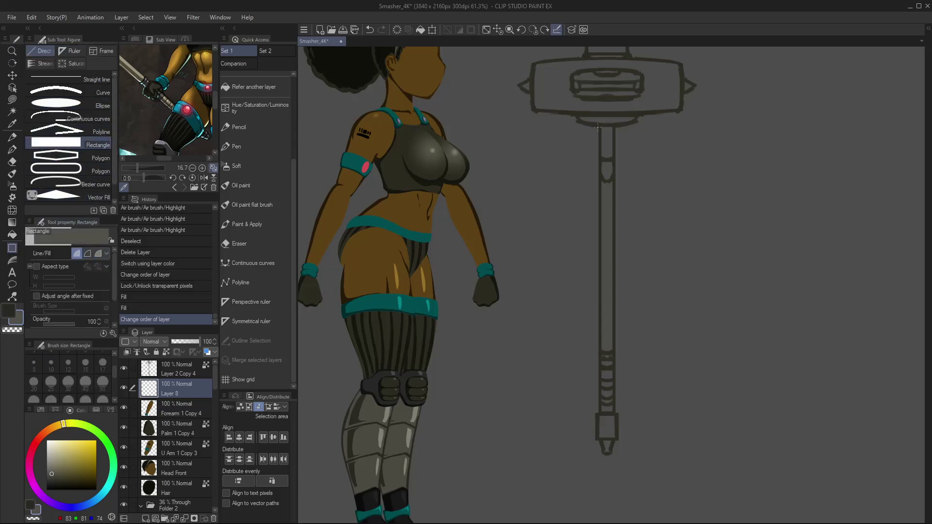
pyautogui.moveTo(600, 125); pyautogui.dragTo(614, 439)
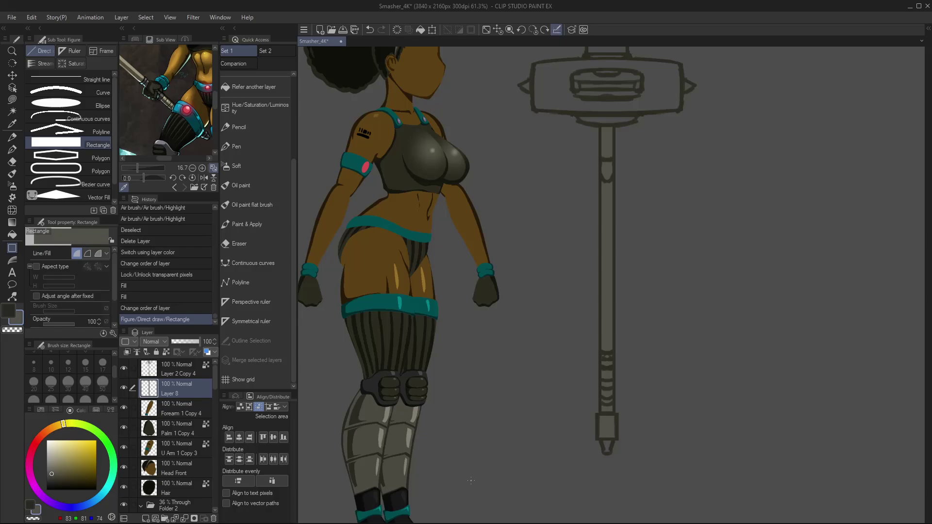
# - Select the empty area outside the hammer outline on Layer 2 Copy 4 and expand the selection by 3 px
pyautogui.click(171, 371)
pyautogui.press('w')
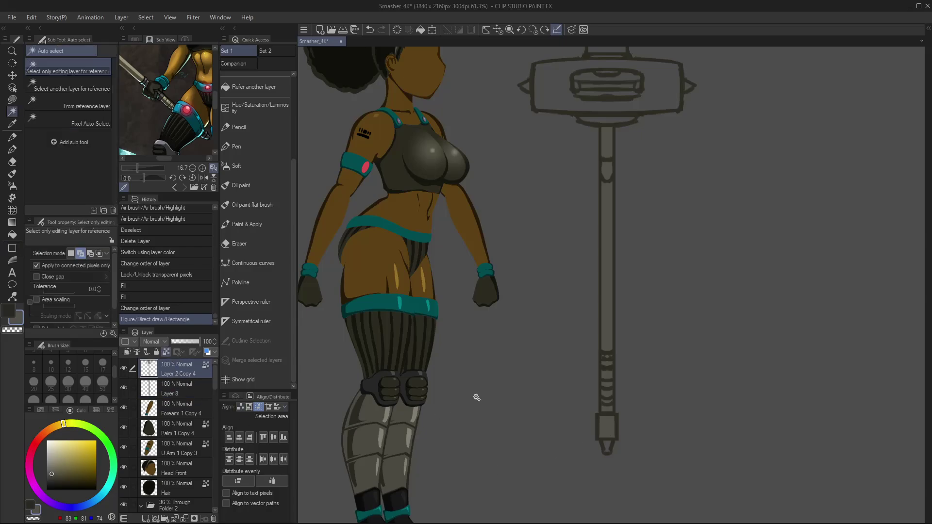
pyautogui.click(534, 366)
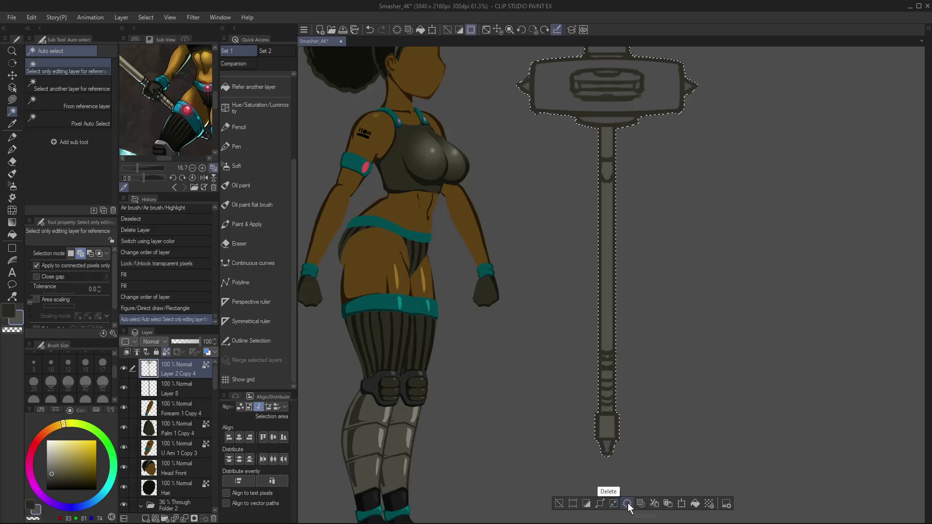
pyautogui.click(601, 504)
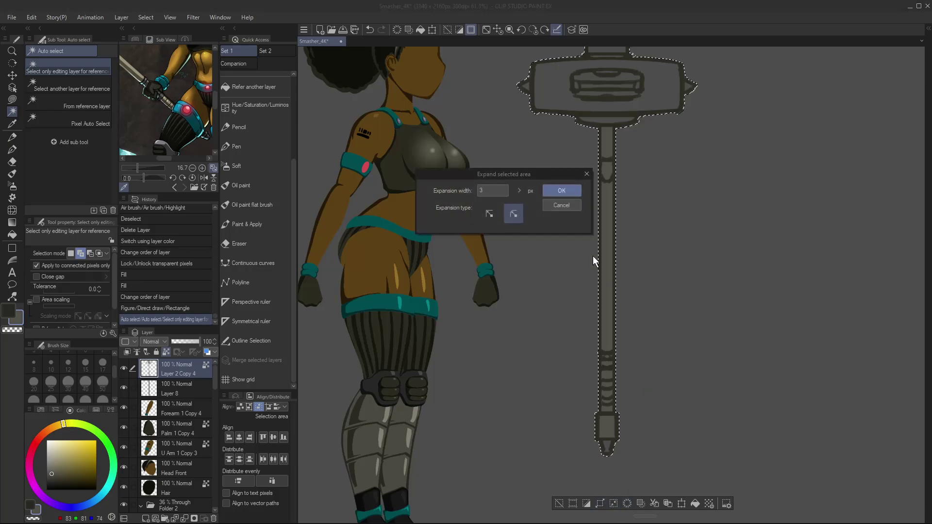
pyautogui.click(562, 191)
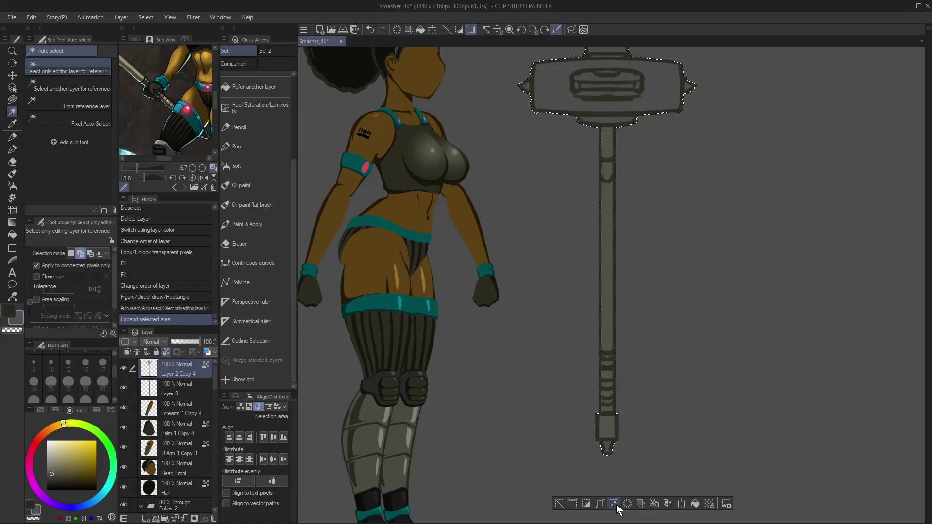
# - Invert the selection to the hammer's silhouette, fill it with the gray on Layer 8, and deselect
pyautogui.click(587, 504)
pyautogui.click(184, 394)
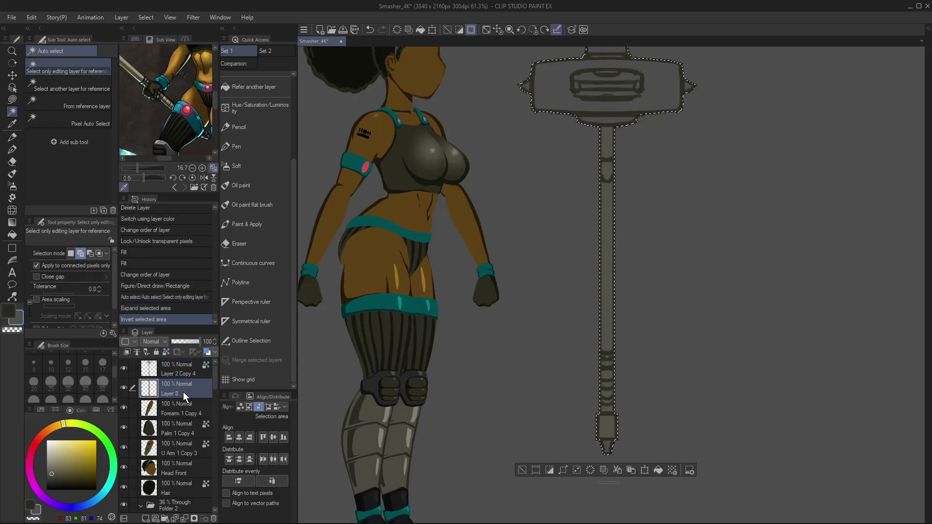
pyautogui.hotkey('alt', 'BackSpace')
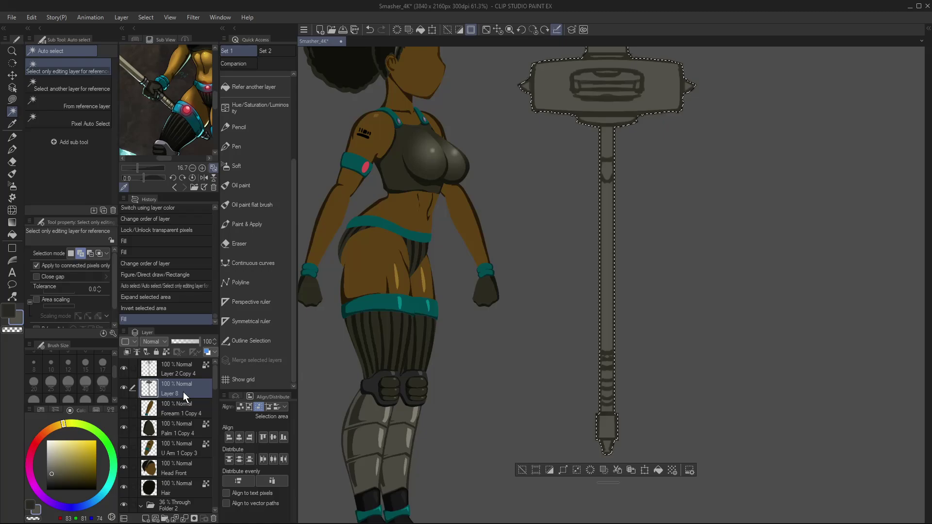
pyautogui.hotkey('ctrl', 'd')
# - Sample the dark gray RGB 40, 38, 40 from the reference hammer head and lock the transparent pixels of Layer 8
pyautogui.moveTo(158, 90); pyautogui.dragTo(186, 136)
pyautogui.keyDown('alt'); pyautogui.click(164, 117); pyautogui.keyUp('alt')
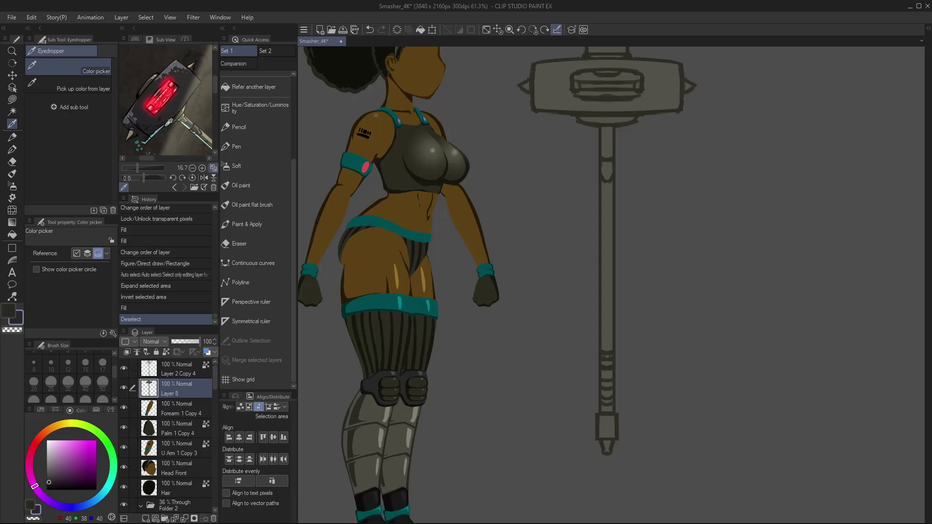
pyautogui.hotkey('ctrl', 'space')
pyautogui.moveTo(618, 89); pyautogui.dragTo(600, 213)
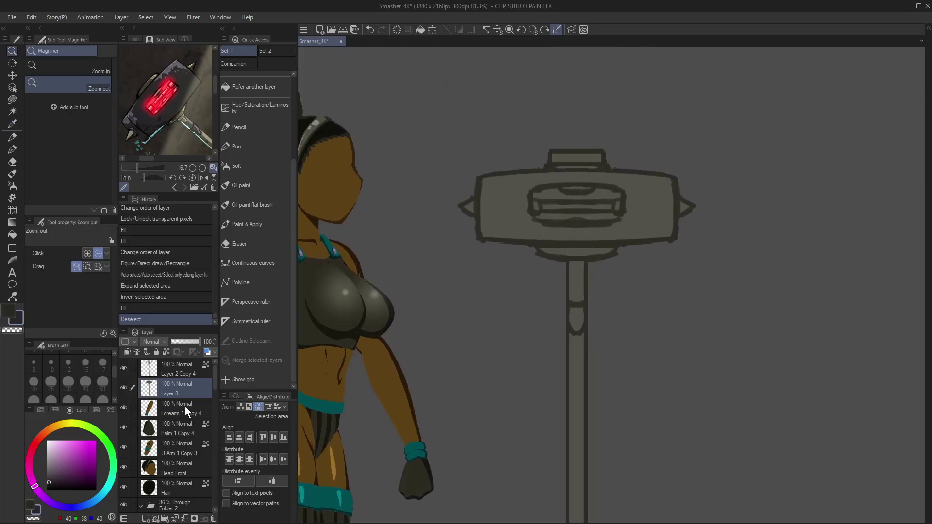
pyautogui.click(166, 352)
# - Fill the whole hammer head, including its cap and spikes, with the dark gray using the normal-mode Lasso fill
pyautogui.press('m')
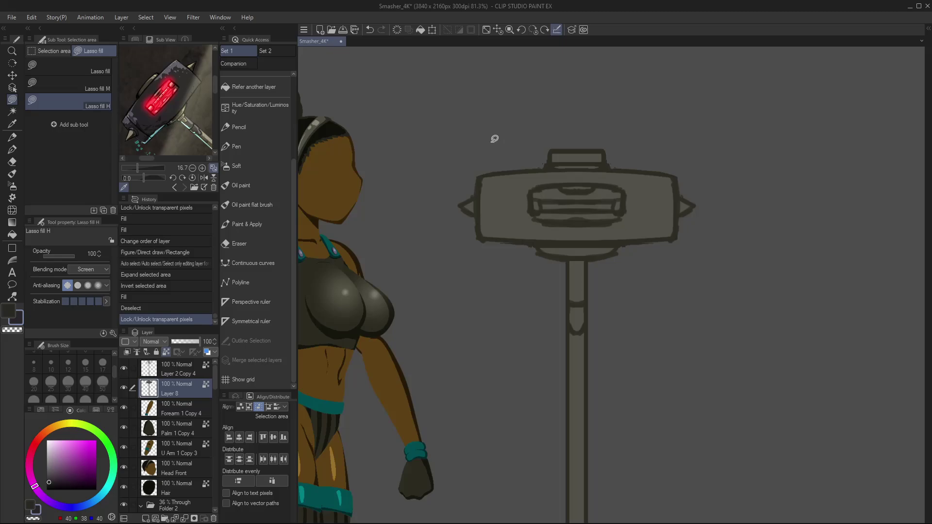
pyautogui.moveTo(444, 168)
pyautogui.mouseDown()
pyautogui.moveTo(477, 268)
pyautogui.moveTo(528, 259)
pyautogui.moveTo(545, 244)
pyautogui.moveTo(744, 240)
pyautogui.moveTo(665, 98)
pyautogui.mouseUp()
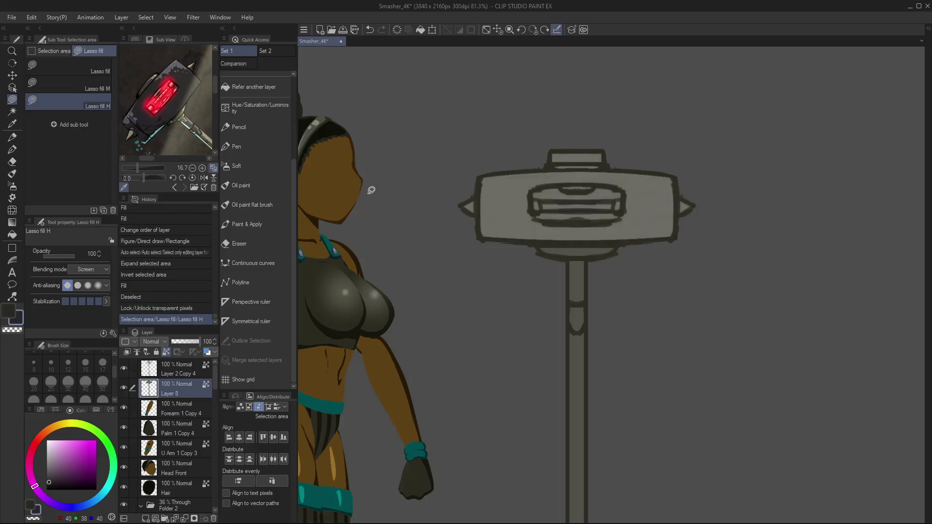
pyautogui.hotkey('ctrl', 'z')
pyautogui.click(97, 68)
pyautogui.moveTo(583, 101)
pyautogui.mouseDown()
pyautogui.moveTo(411, 186)
pyautogui.moveTo(526, 245)
pyautogui.moveTo(586, 242)
pyautogui.moveTo(656, 264)
pyautogui.moveTo(738, 163)
pyautogui.mouseUp()
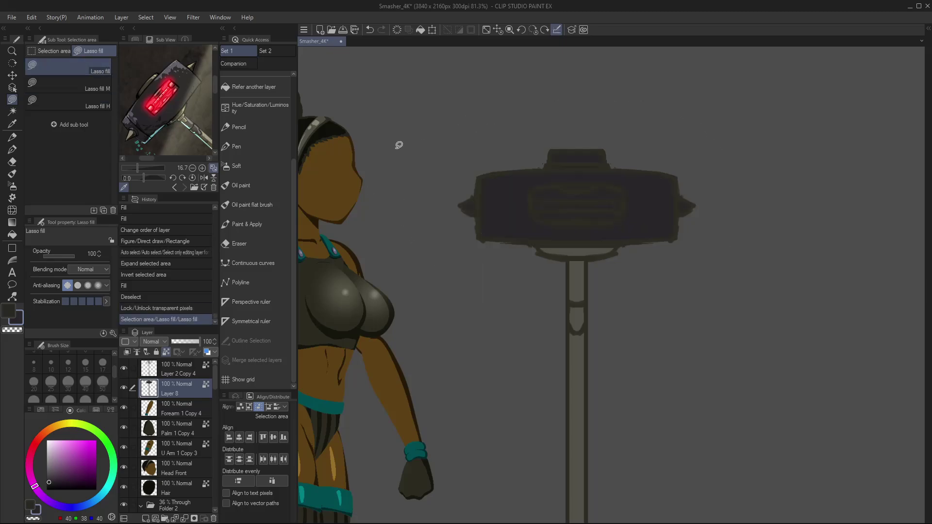
# - Darken the hammer lines on Layer 2 Copy 4 by setting Luminosity to -47
pyautogui.click(183, 372)
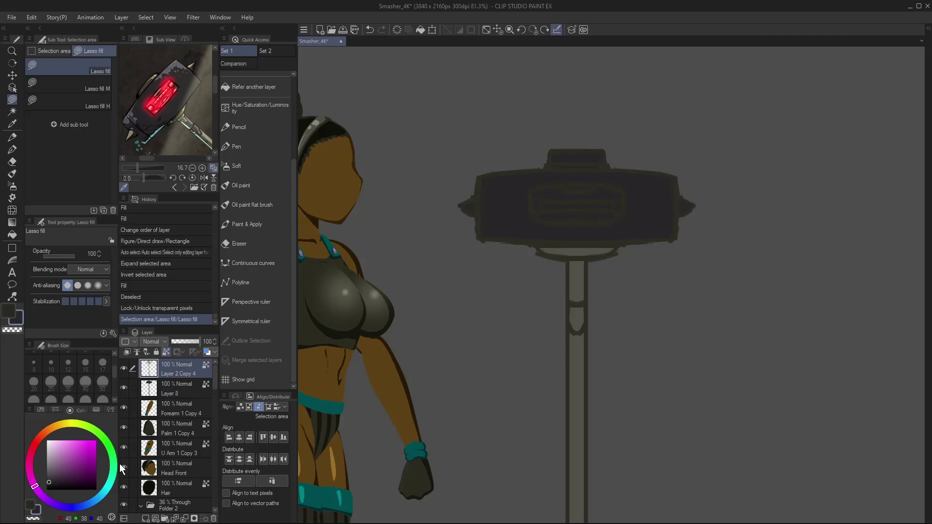
pyautogui.hotkey('ctrl', 'u')
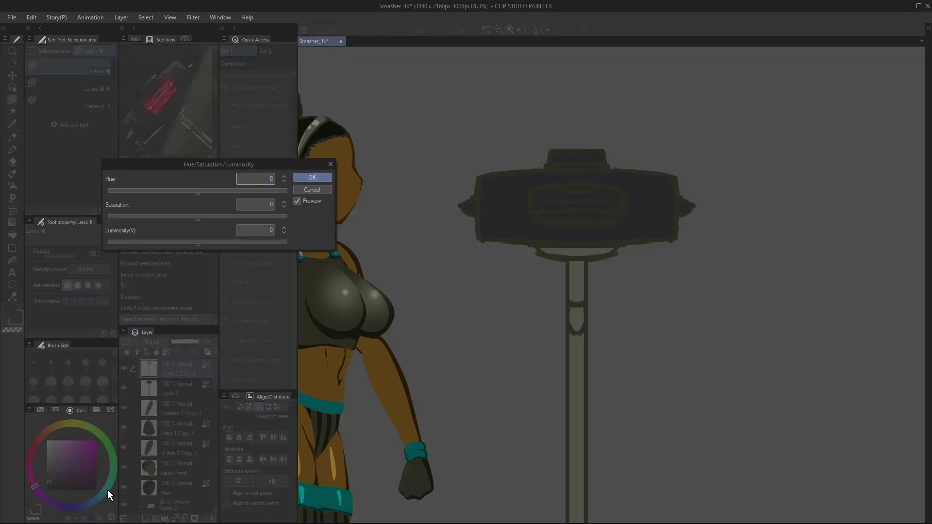
pyautogui.click(155, 242)
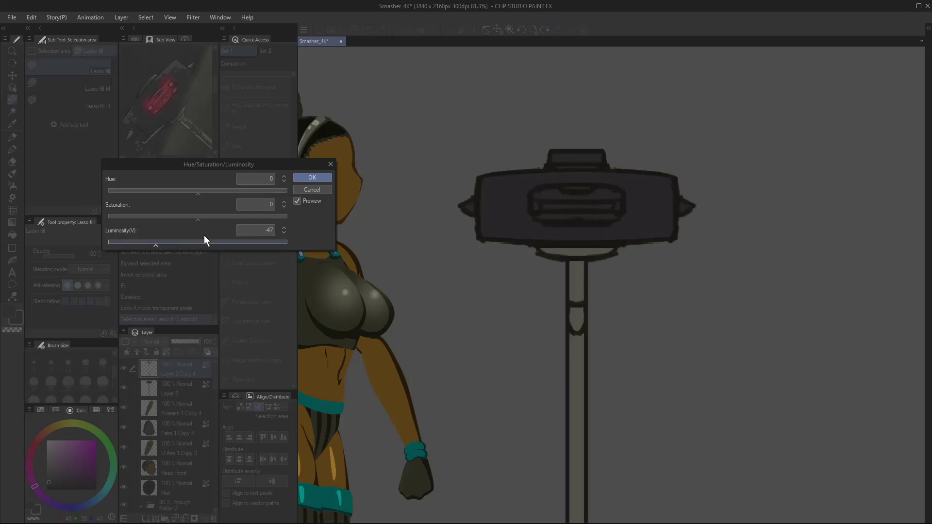
pyautogui.click(301, 178)
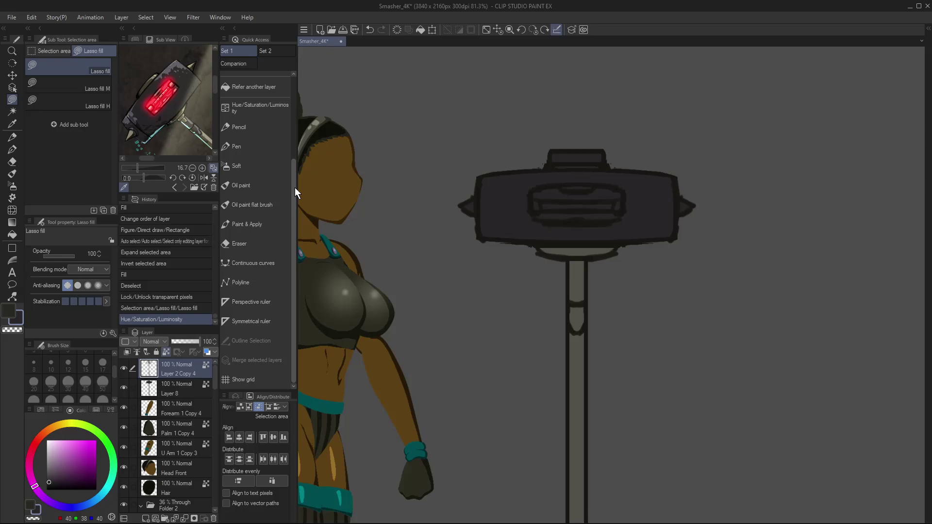
# - Sample olive RGB 64, 61, 46 from the reference and lasso-fill the head's cap, both spikes and the central grille on Layer 8
pyautogui.press('i')
pyautogui.click(151, 83)
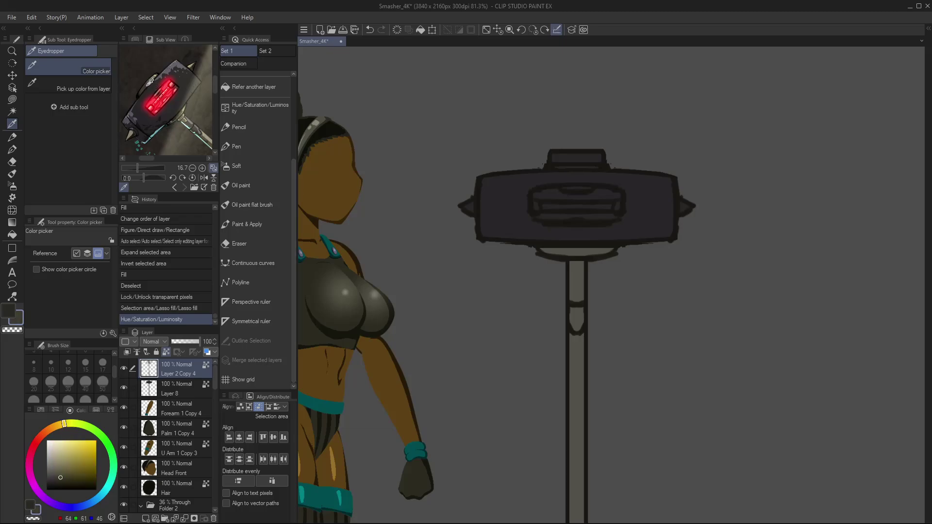
pyautogui.press('m')
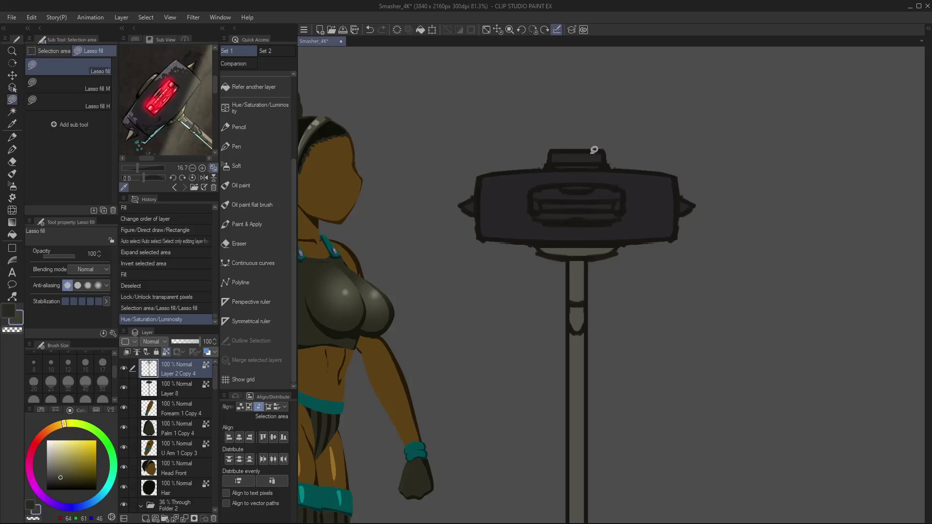
pyautogui.click(186, 396)
pyautogui.moveTo(610, 142)
pyautogui.mouseDown()
pyautogui.moveTo(539, 153)
pyautogui.moveTo(537, 165)
pyautogui.moveTo(577, 166)
pyautogui.moveTo(609, 142)
pyautogui.mouseUp()
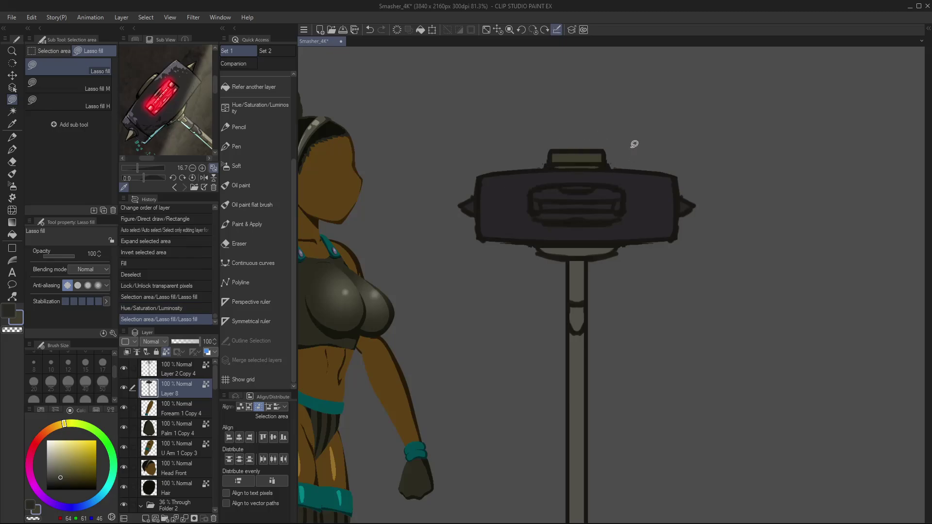
pyautogui.moveTo(479, 204); pyautogui.dragTo(481, 228)
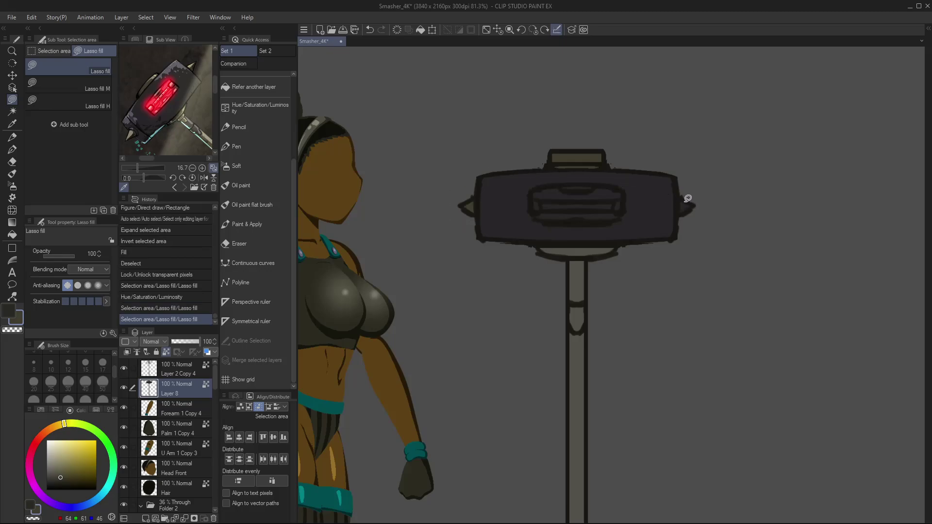
pyautogui.moveTo(687, 199); pyautogui.dragTo(696, 183)
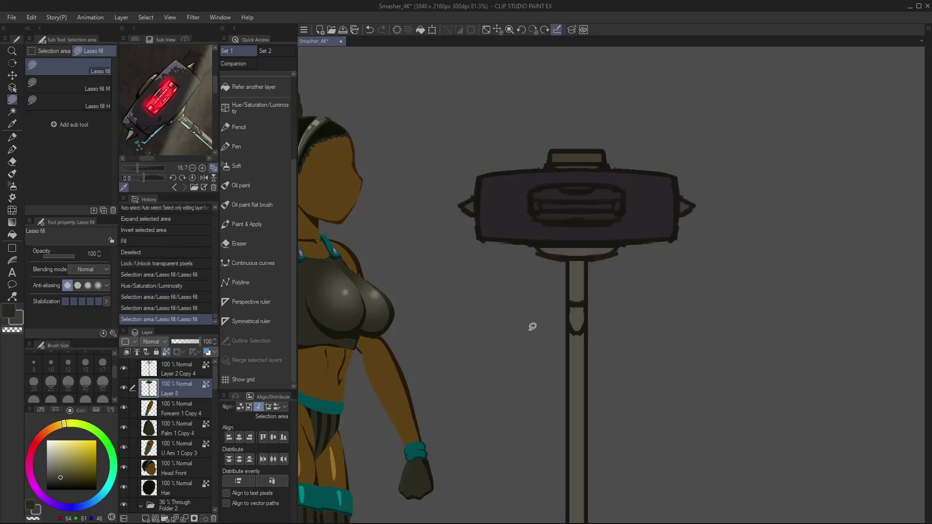
pyautogui.moveTo(533, 200)
pyautogui.mouseDown()
pyautogui.moveTo(622, 206)
pyautogui.moveTo(621, 214)
pyautogui.moveTo(534, 203)
pyautogui.mouseUp()
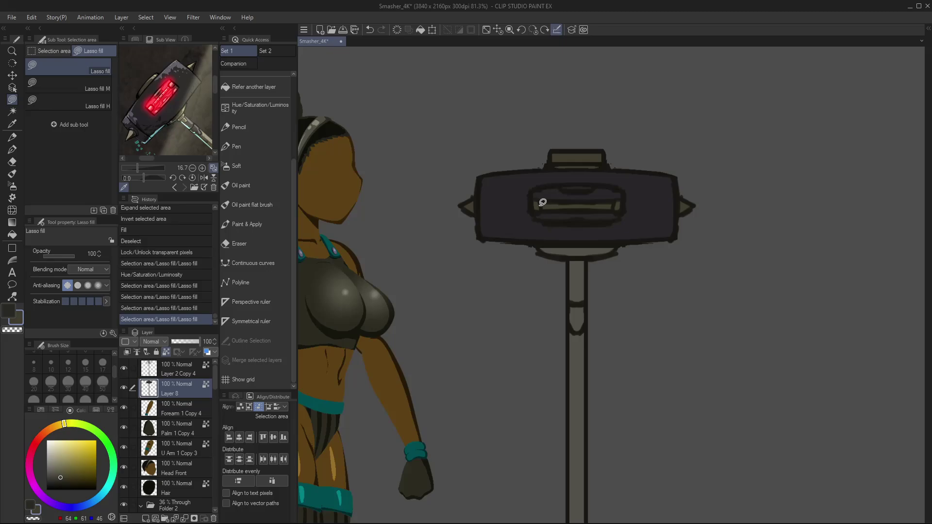
# - Lasso-fill the grille's frame with darker olive RGB 35, 34, 27 and the shaft's upper band with the head's RGB 40, 38, 40
pyautogui.moveTo(66, 477); pyautogui.dragTo(58, 483)
pyautogui.moveTo(562, 186)
pyautogui.mouseDown()
pyautogui.moveTo(621, 188)
pyautogui.moveTo(623, 198)
pyautogui.moveTo(532, 196)
pyautogui.moveTo(553, 186)
pyautogui.moveTo(559, 211)
pyautogui.moveTo(620, 213)
pyautogui.moveTo(572, 221)
pyautogui.moveTo(533, 212)
pyautogui.mouseUp()
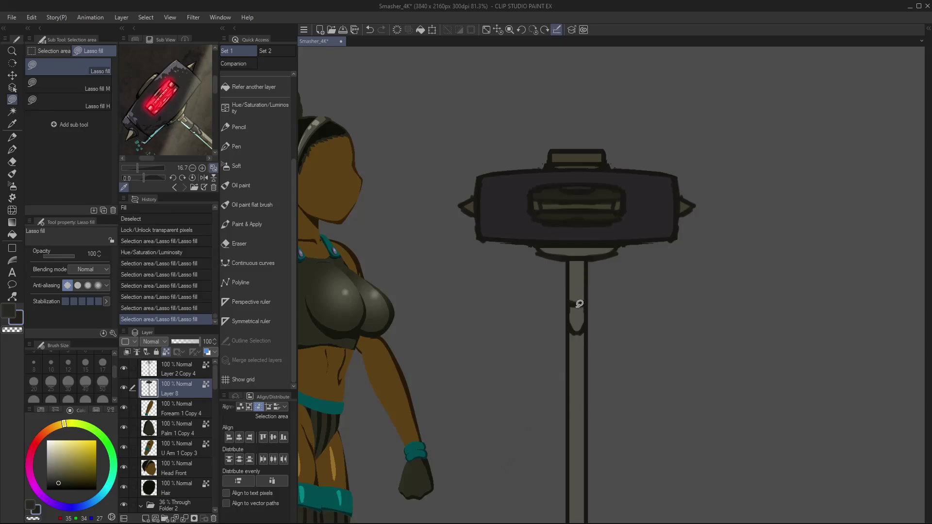
pyautogui.rightClick(645, 228)
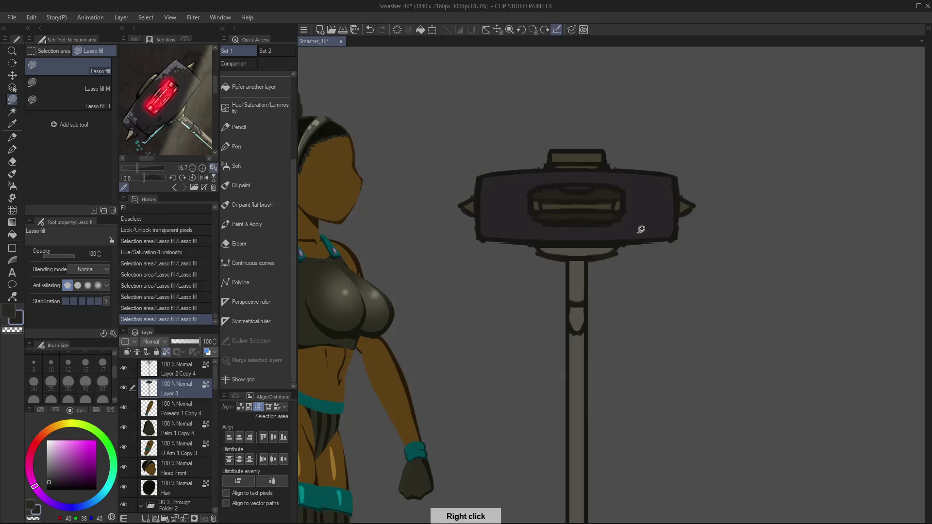
pyautogui.moveTo(569, 304)
pyautogui.mouseDown()
pyautogui.moveTo(590, 309)
pyautogui.moveTo(581, 334)
pyautogui.moveTo(568, 305)
pyautogui.mouseUp()
# - Sample RGB 24, 22, 18 and touch up the top ring of the lower grip on Layer 2 Copy 4 with G-Pen 2 at size 10
pyautogui.moveTo(588, 402); pyautogui.dragTo(563, 300)
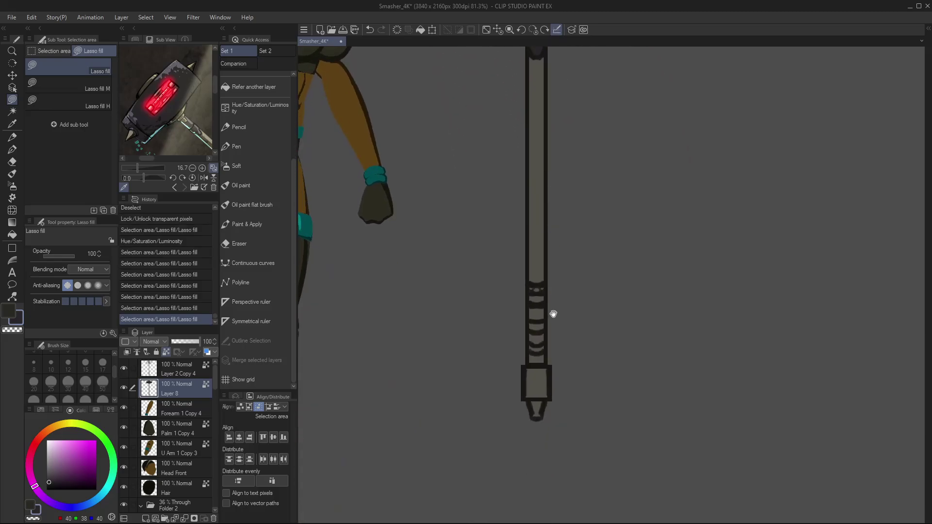
pyautogui.moveTo(537, 337); pyautogui.dragTo(534, 384)
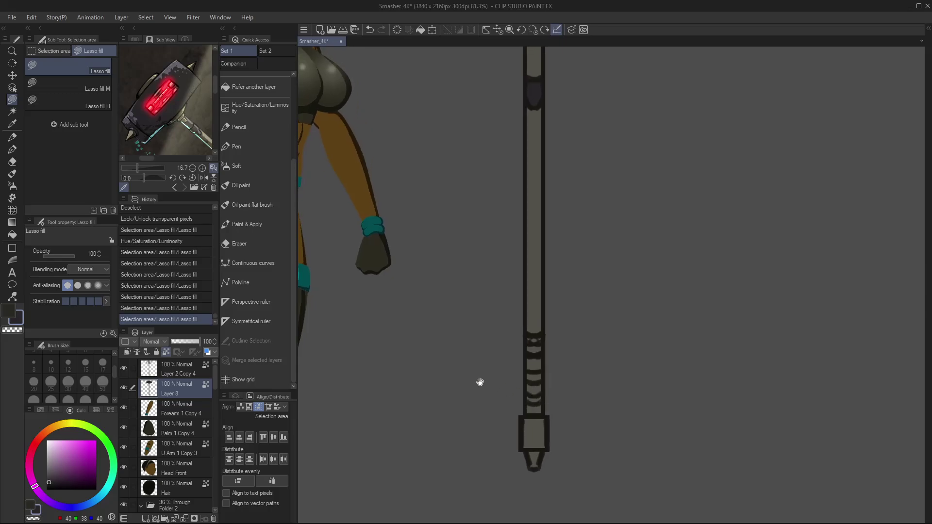
pyautogui.click(184, 372)
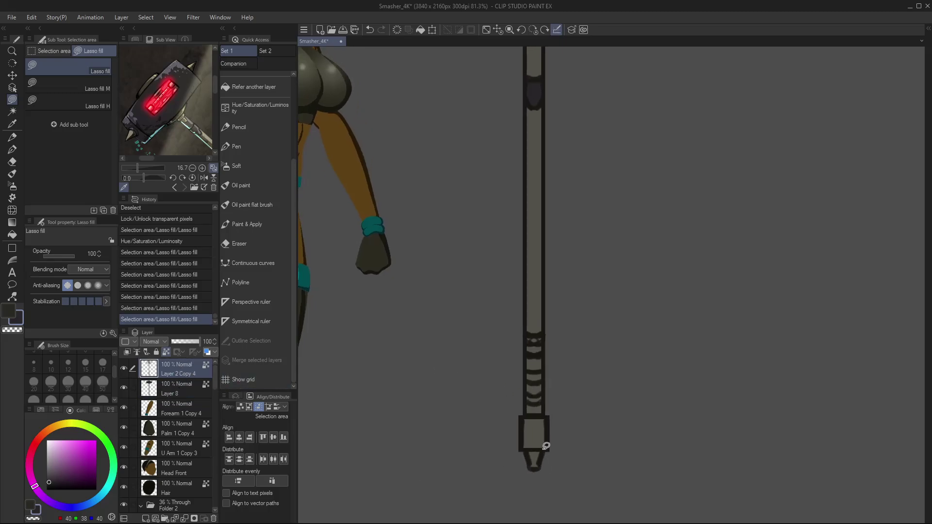
pyautogui.press('i')
pyautogui.click(526, 442)
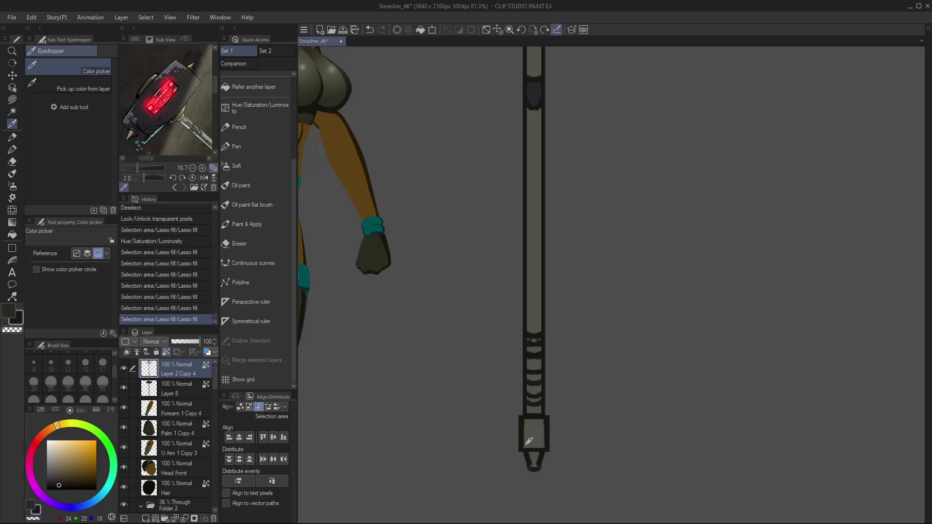
pyautogui.press('p')
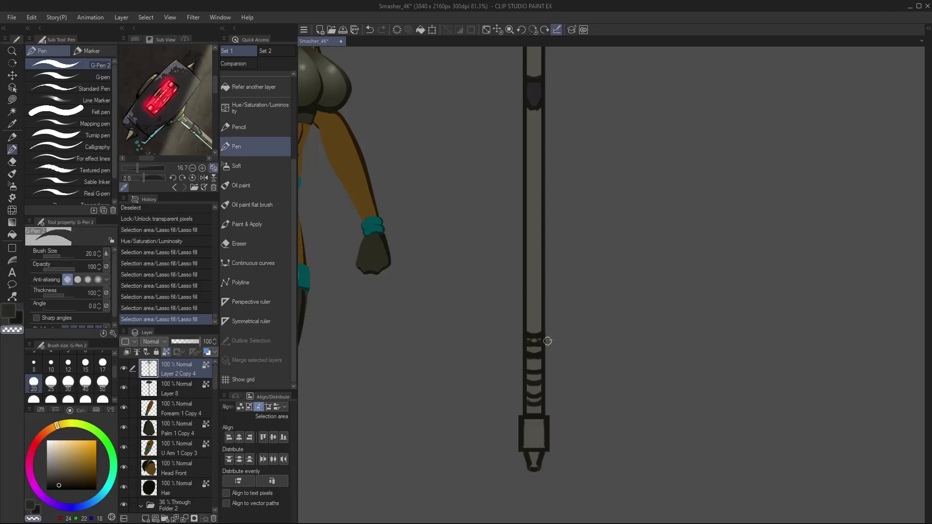
pyautogui.press('[')
pyautogui.press('[')
pyautogui.press('[')
pyautogui.press('[')
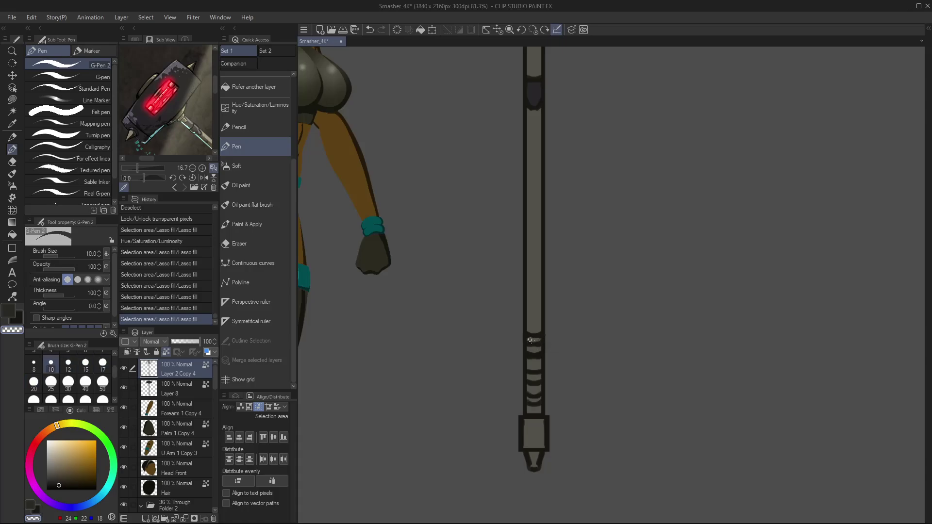
pyautogui.moveTo(528, 339); pyautogui.dragTo(541, 343)
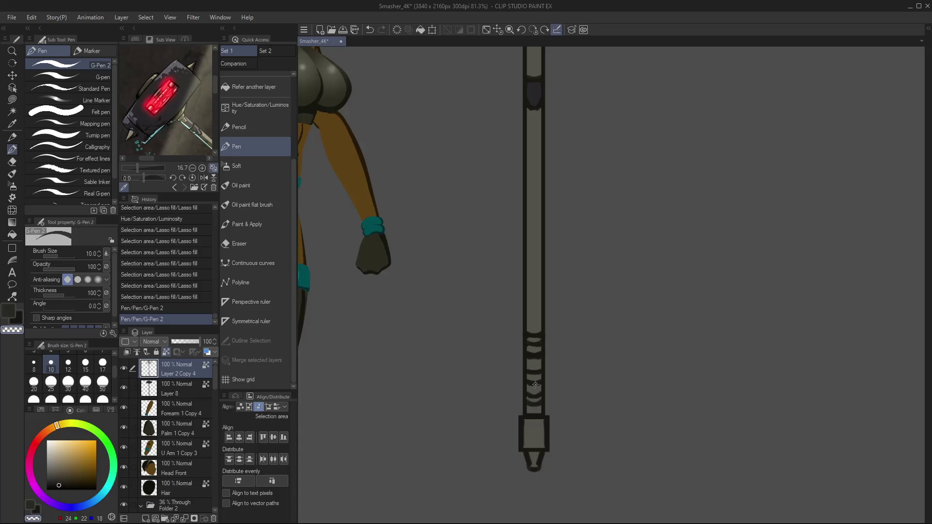
pyautogui.scroll(5, 534, 381)
pyautogui.scroll(1, 543, 356)
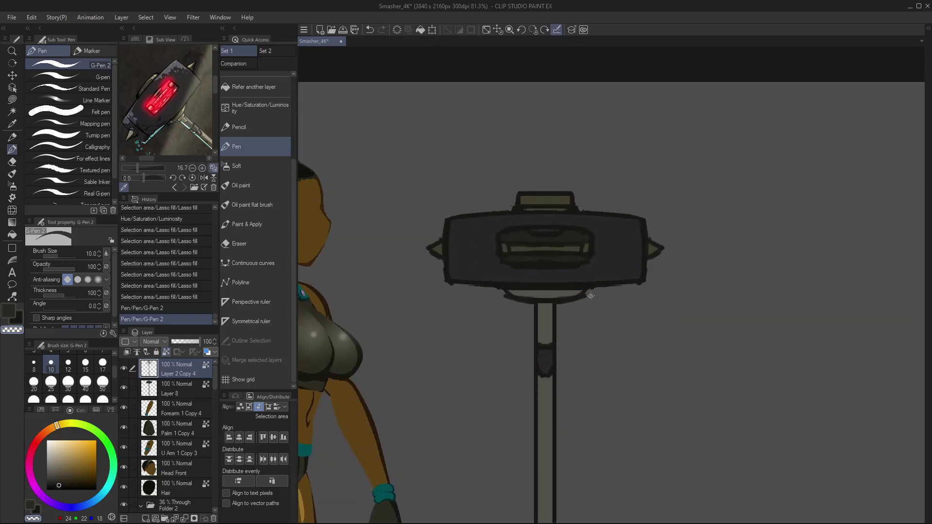
pyautogui.moveTo(584, 299); pyautogui.dragTo(587, 297)
pyautogui.hotkey('ctrl', 'z')
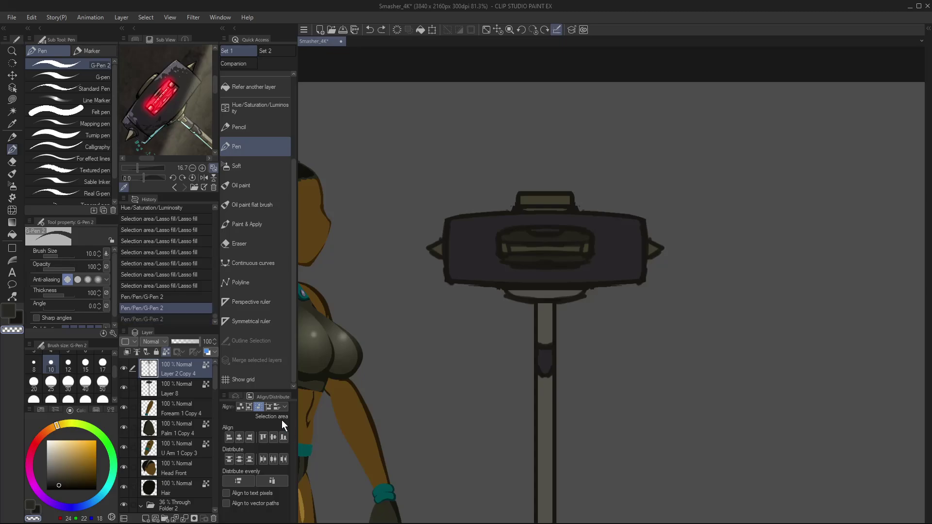
# - Place a vertical two-line symmetrical ruler along the hammer's shaft and clean up the spike edges with G-Pen 2 at size 10
pyautogui.click(267, 319)
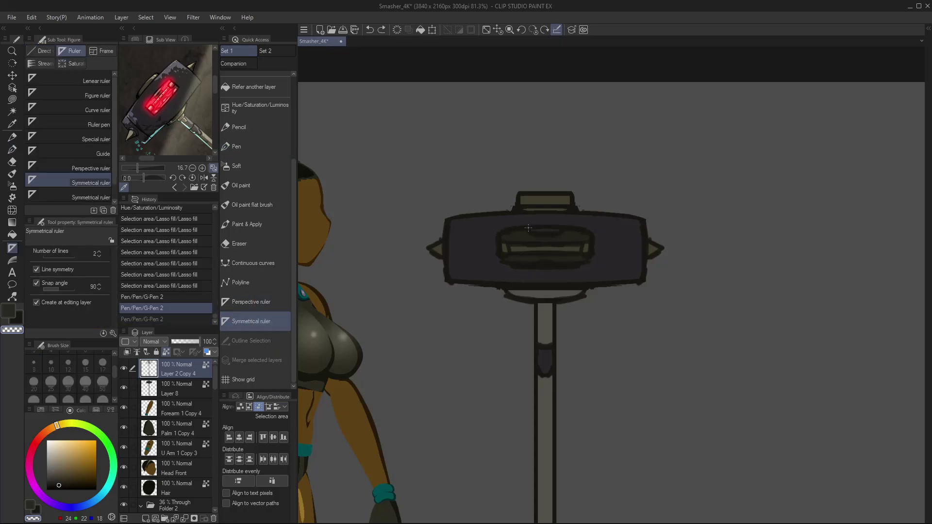
pyautogui.moveTo(546, 376); pyautogui.dragTo(547, 294)
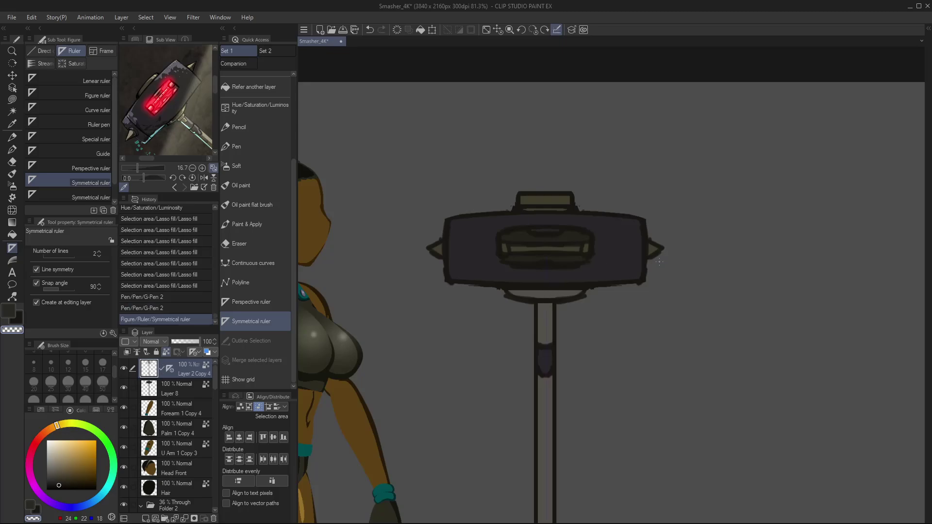
pyautogui.press('p')
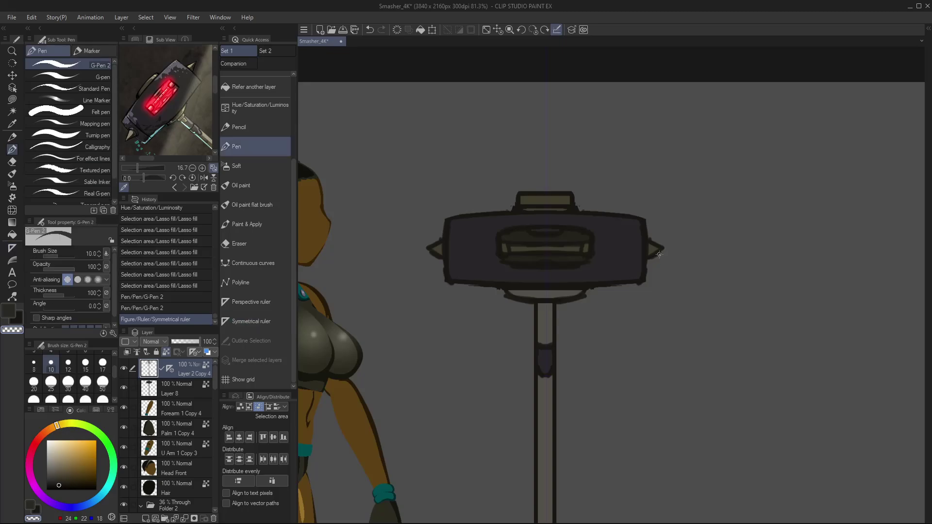
pyautogui.moveTo(657, 257); pyautogui.dragTo(664, 248)
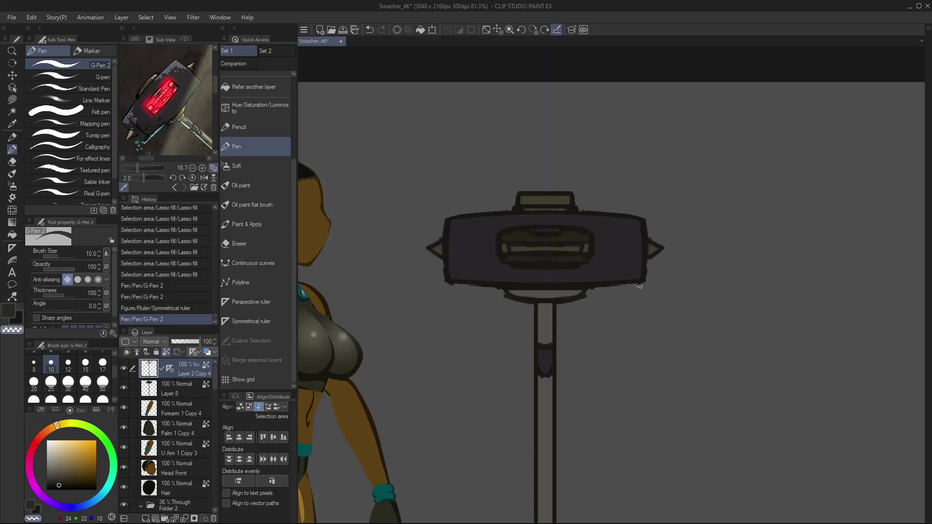
pyautogui.moveTo(641, 285); pyautogui.dragTo(654, 282)
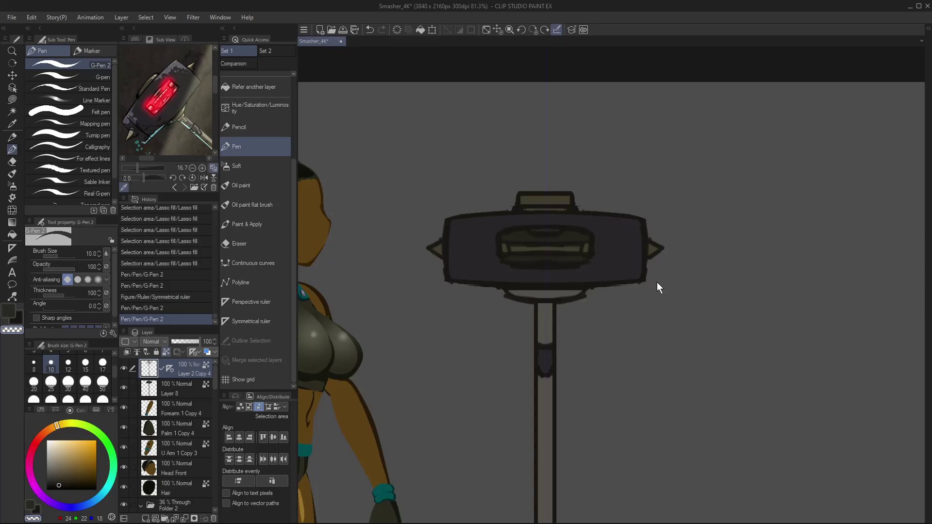
pyautogui.hotkey('ctrl', 'z')
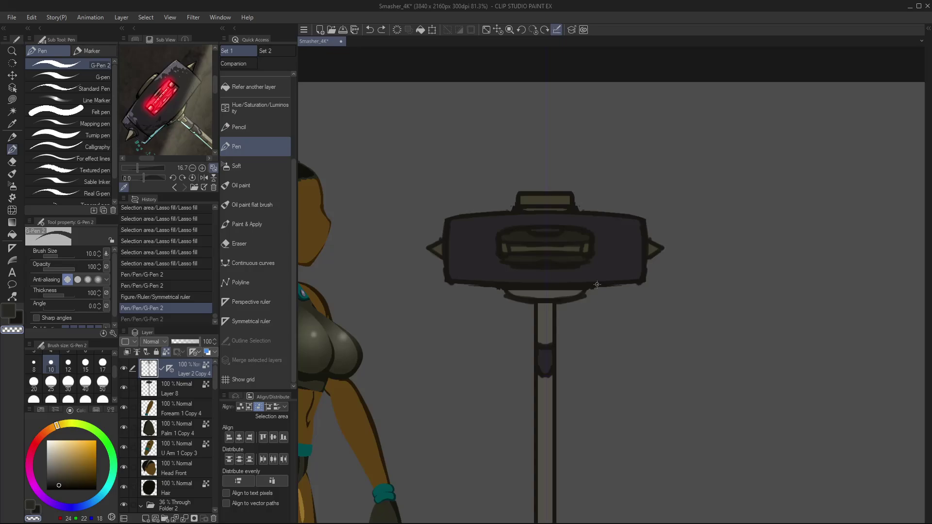
# - Merge Layer 2 Copy 4 with Layer 8 and clean up the mirrored edges around the head's corners, cap base and lower collar
pyautogui.hotkey('ctrl', 'e')
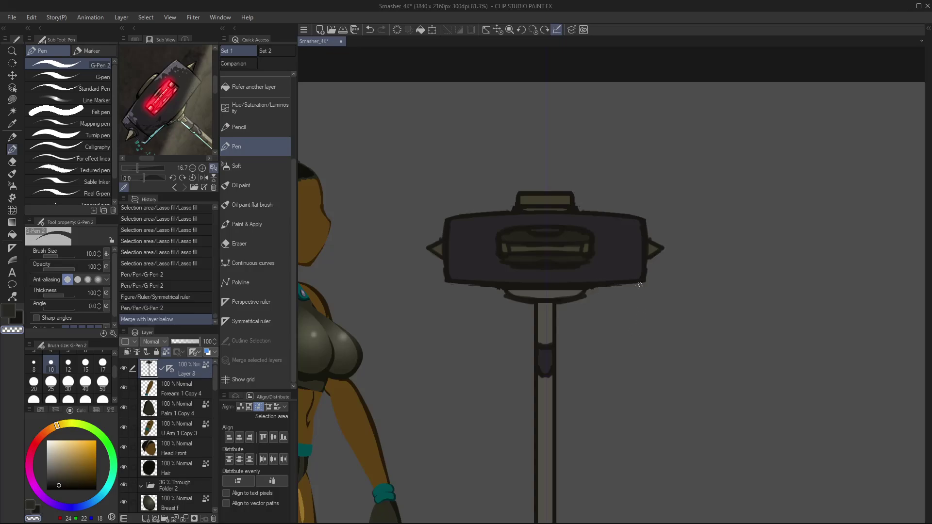
pyautogui.moveTo(638, 287); pyautogui.dragTo(662, 257)
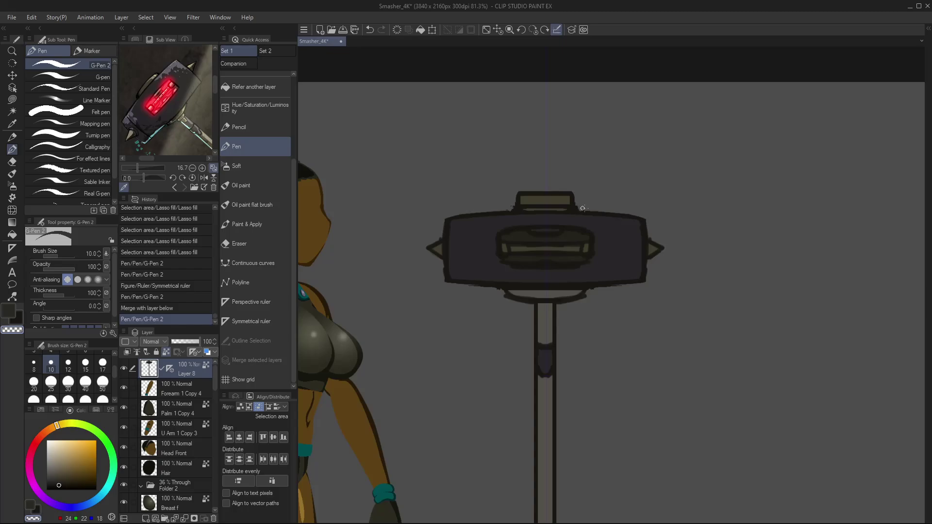
pyautogui.moveTo(582, 208); pyautogui.dragTo(637, 213)
pyautogui.moveTo(589, 294); pyautogui.dragTo(595, 298)
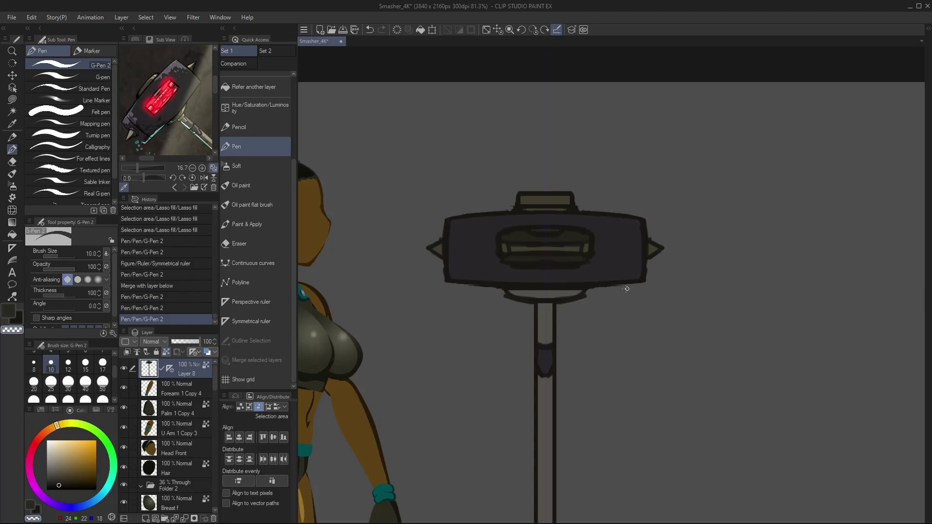
pyautogui.moveTo(584, 298); pyautogui.dragTo(595, 294)
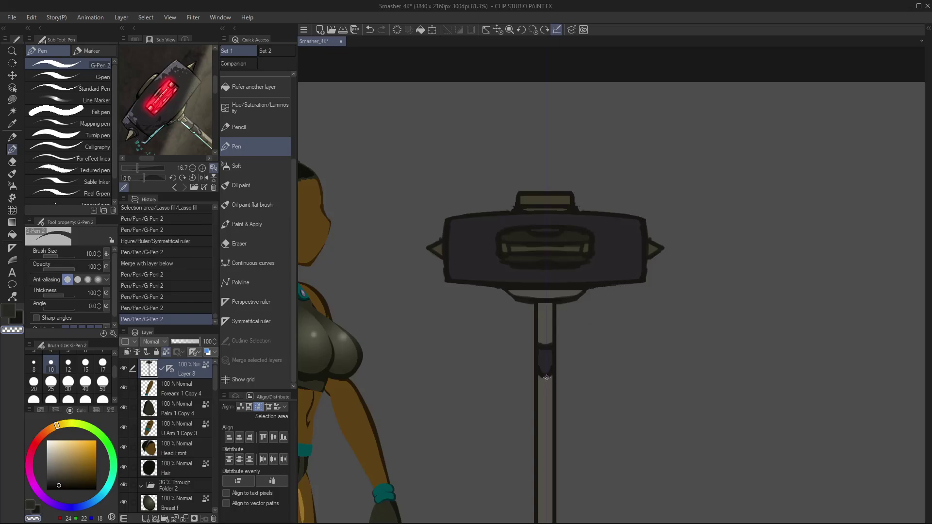
# - Clean up the upper edges of both spikes and the corners beside the head's cap with mirrored G-Pen 2 strokes
pyautogui.moveTo(560, 385); pyautogui.dragTo(585, 347)
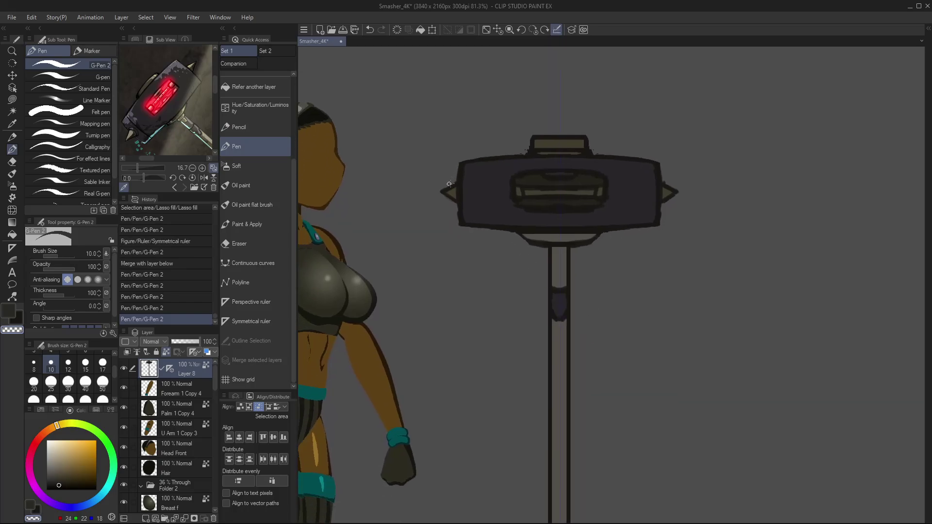
pyautogui.moveTo(449, 185); pyautogui.dragTo(452, 182)
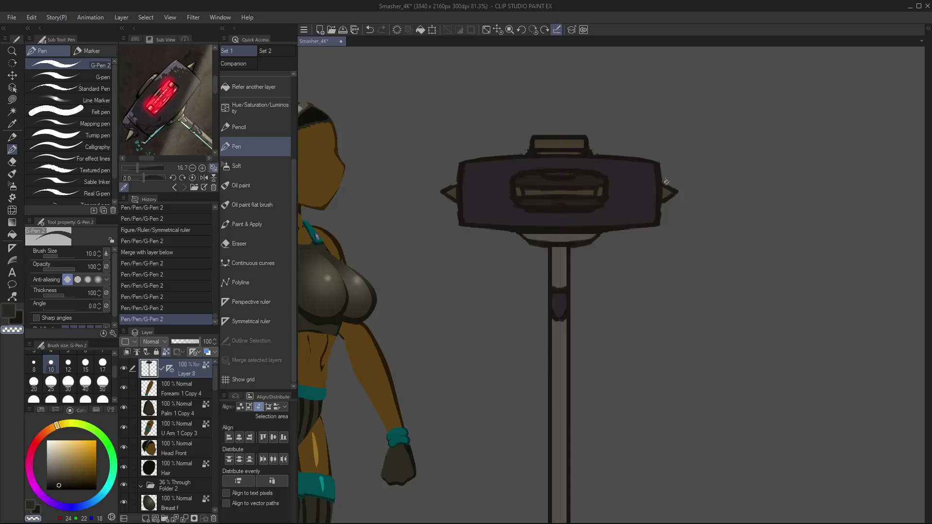
pyautogui.moveTo(666, 182); pyautogui.dragTo(682, 190)
pyautogui.moveTo(643, 378)
pyautogui.mouseDown()
pyautogui.moveTo(646, 366)
pyautogui.moveTo(631, 435)
pyautogui.mouseUp()
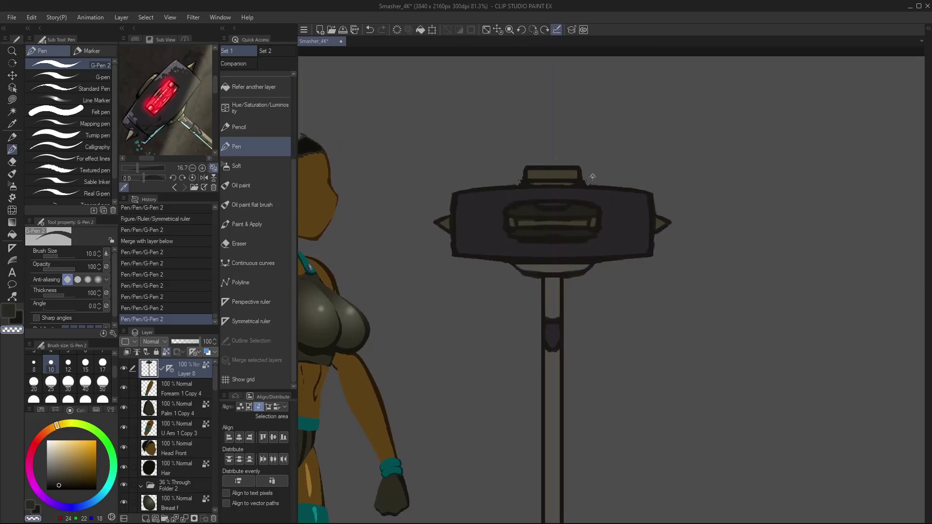
pyautogui.moveTo(593, 181); pyautogui.dragTo(586, 174)
# - Check the hammer down to its pommel and delete the symmetrical ruler from Layer 8
pyautogui.moveTo(624, 464); pyautogui.dragTo(614, 212)
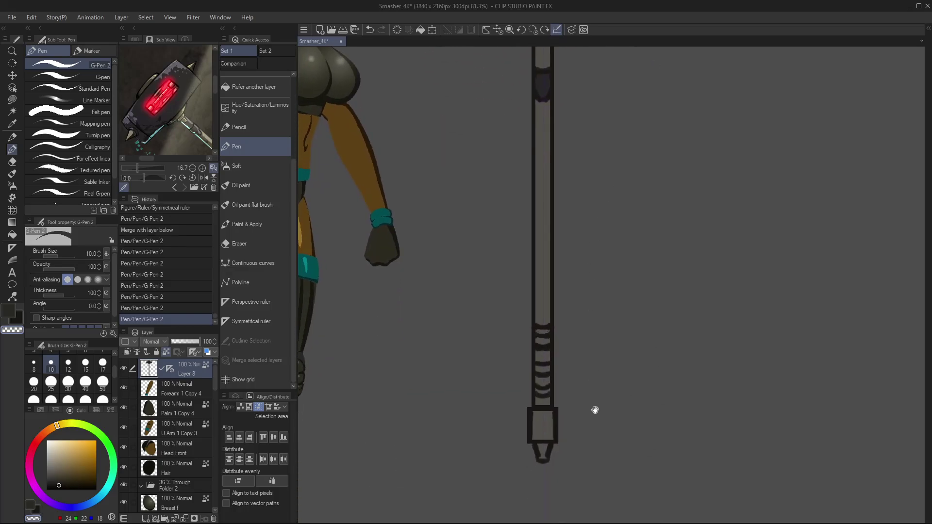
pyautogui.scroll(5, 579, 379)
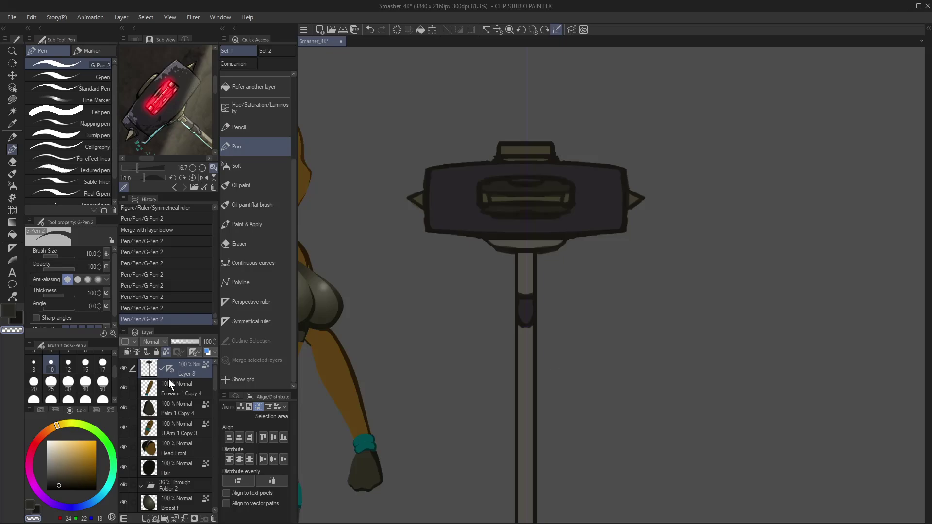
pyautogui.moveTo(169, 369); pyautogui.dragTo(214, 518)
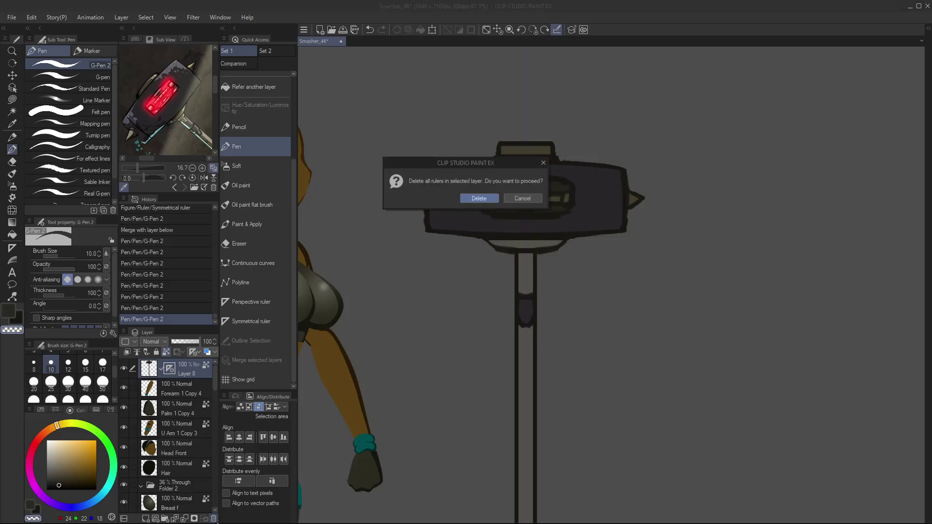
pyautogui.click(489, 199)
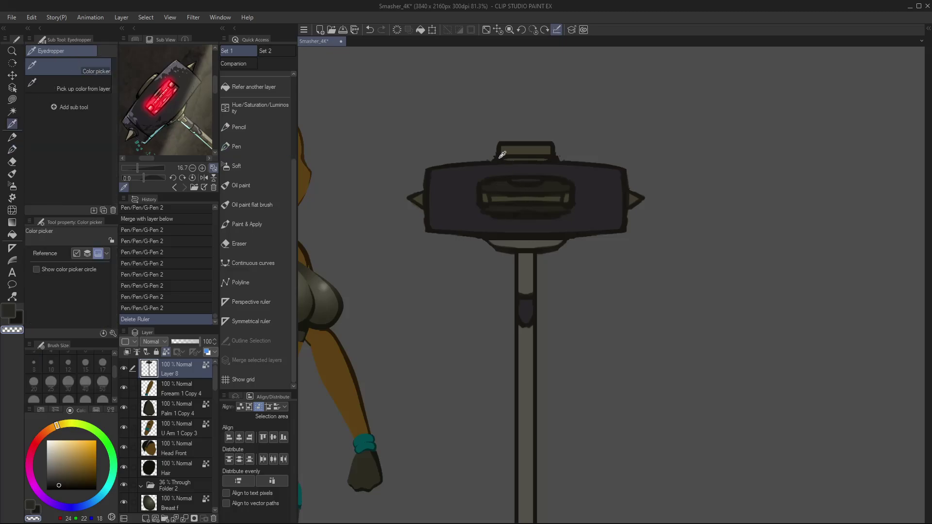
# - Unlock transparent pixels on Layer 8 and redraw the dark outline at the cap's base and the head's lower collar
pyautogui.press('x')
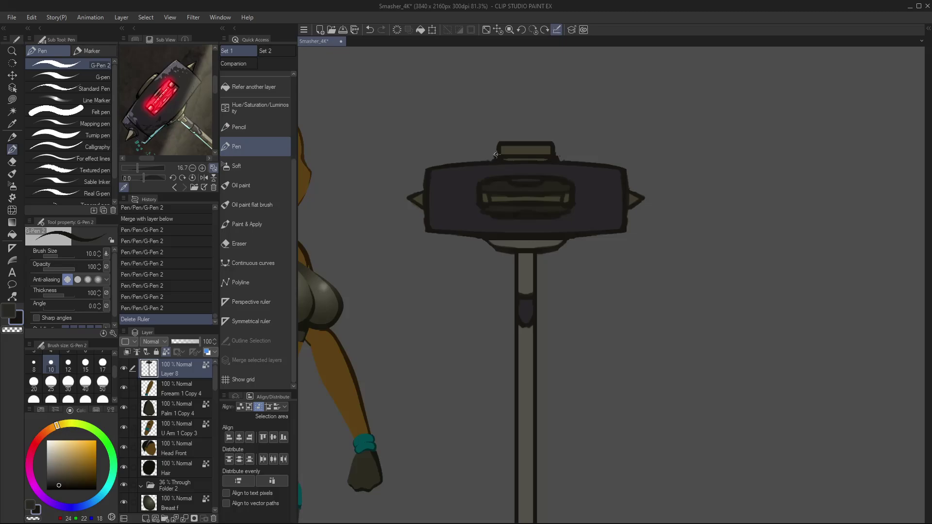
pyautogui.moveTo(496, 154); pyautogui.dragTo(533, 145)
pyautogui.click(204, 349)
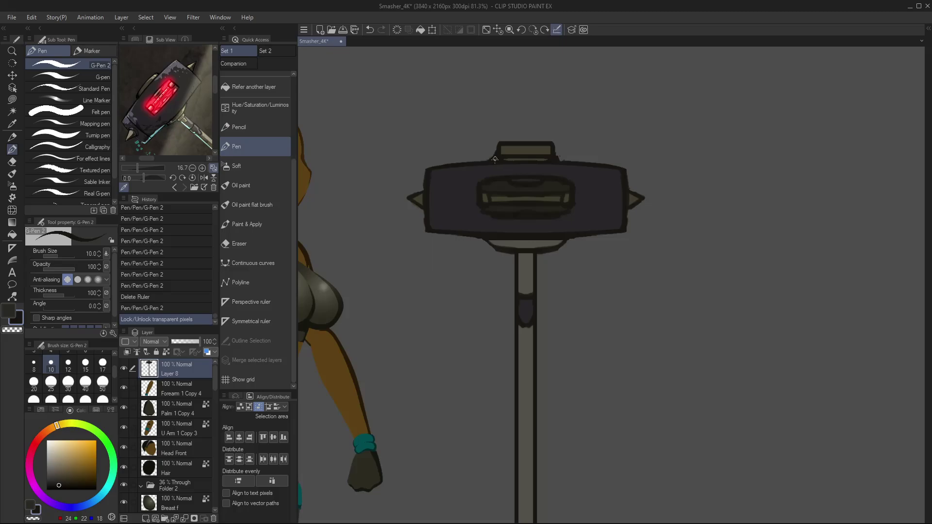
pyautogui.moveTo(492, 159)
pyautogui.mouseDown()
pyautogui.moveTo(557, 162)
pyautogui.moveTo(549, 160)
pyautogui.mouseUp()
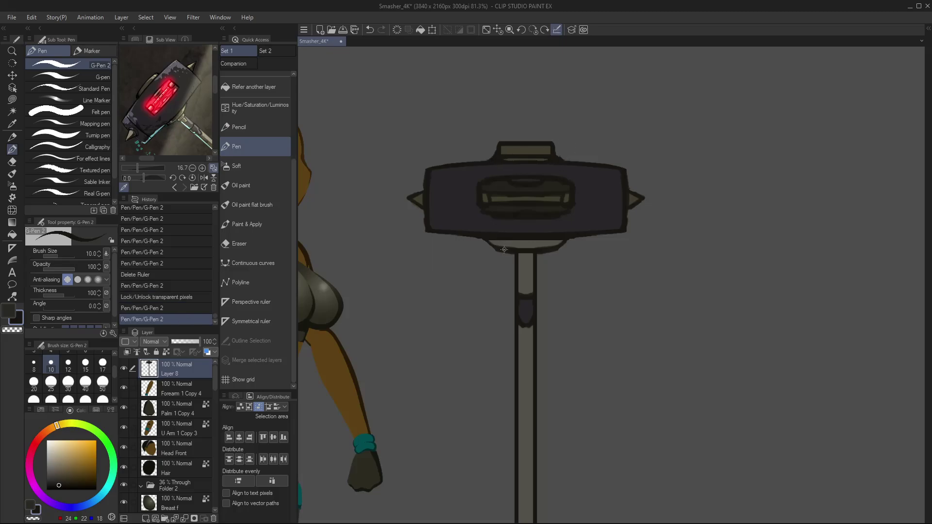
pyautogui.moveTo(486, 241); pyautogui.dragTo(496, 241)
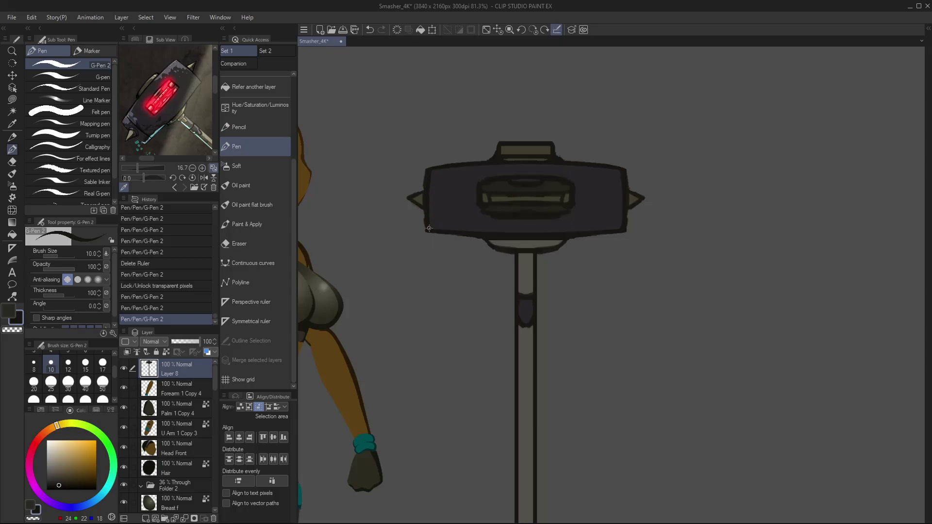
# - Lasso-select the ringed section of the lower grip on Layer 8, set its Luminosity to -36, deselect it and save the file
pyautogui.keyDown('ctrl'); pyautogui.keyDown('alt'); pyautogui.click(649, 388); pyautogui.keyUp('alt'); pyautogui.keyUp('ctrl')
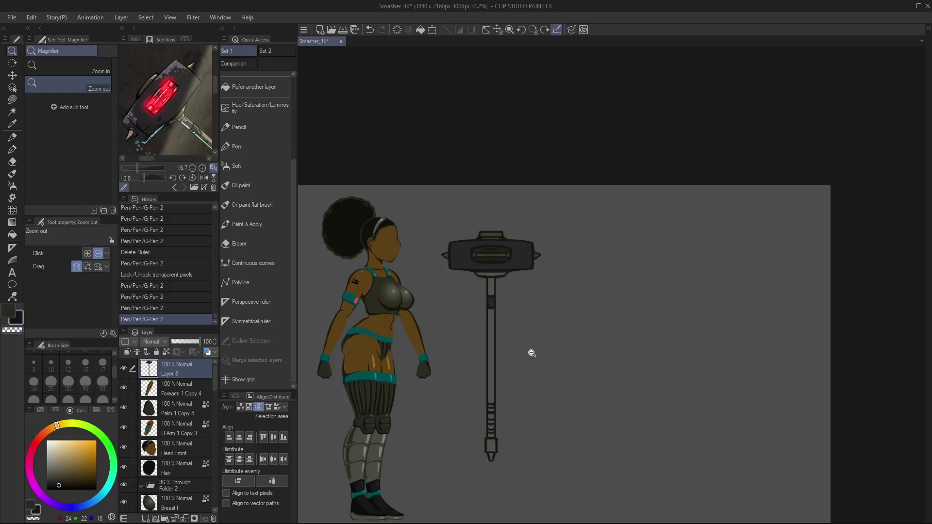
pyautogui.moveTo(499, 439)
pyautogui.mouseDown()
pyautogui.moveTo(528, 425)
pyautogui.moveTo(510, 413)
pyautogui.mouseUp()
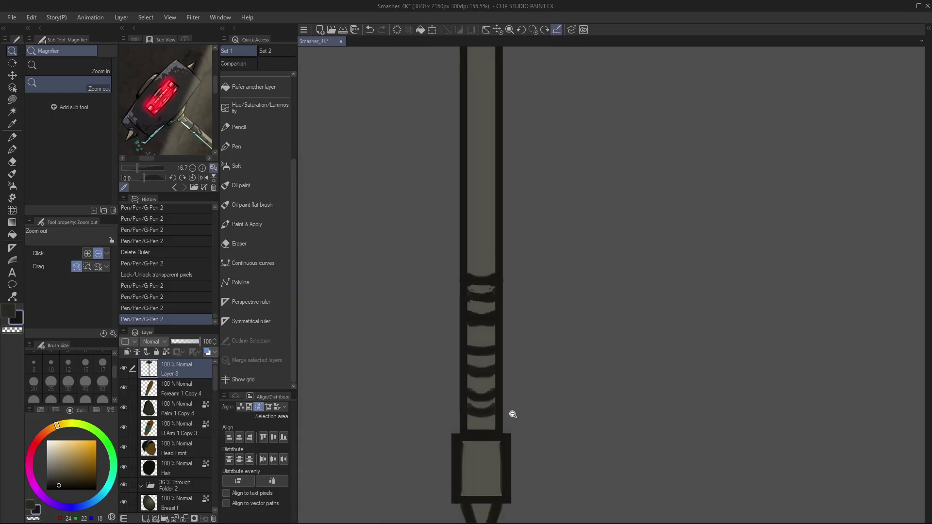
pyautogui.press('m')
pyautogui.moveTo(470, 274)
pyautogui.mouseDown()
pyautogui.moveTo(499, 280)
pyautogui.moveTo(500, 396)
pyautogui.moveTo(479, 413)
pyautogui.moveTo(465, 409)
pyautogui.moveTo(465, 273)
pyautogui.mouseUp()
pyautogui.hotkey('ctrl', 'u')
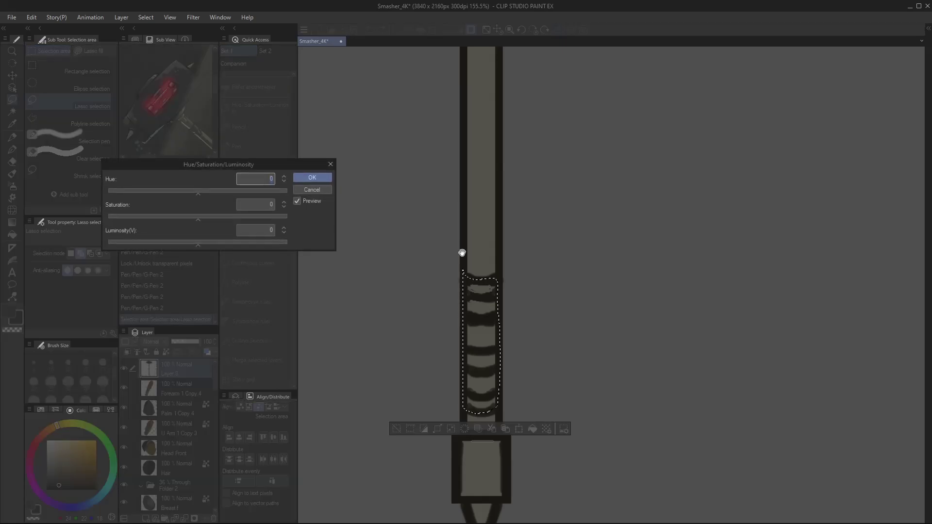
pyautogui.moveTo(169, 243); pyautogui.dragTo(164, 245)
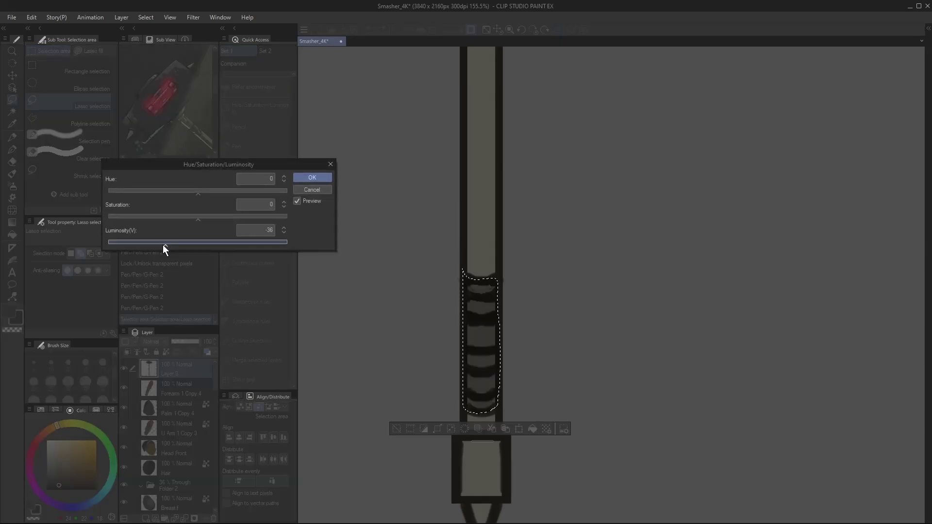
pyautogui.click(295, 178)
pyautogui.hotkey('ctrl', 'd')
pyautogui.hotkey('ctrl', '0')
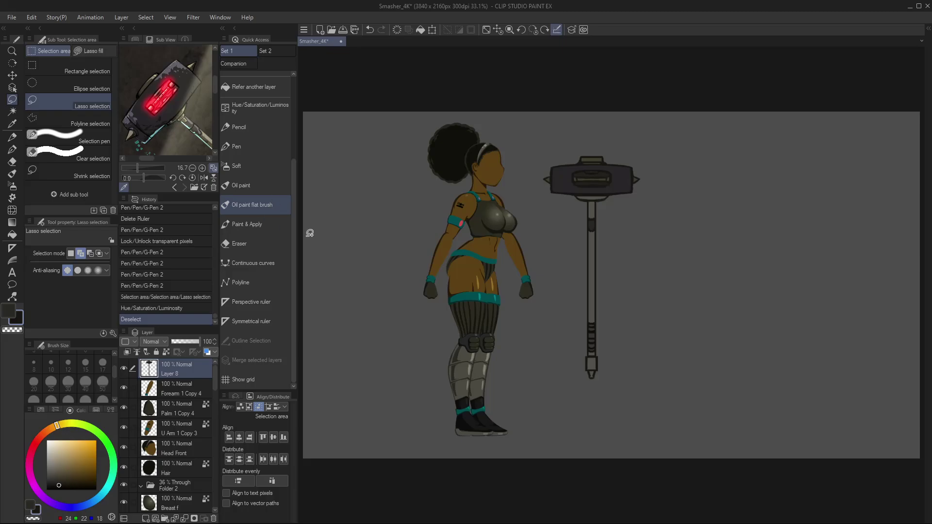
pyautogui.click(347, 30)
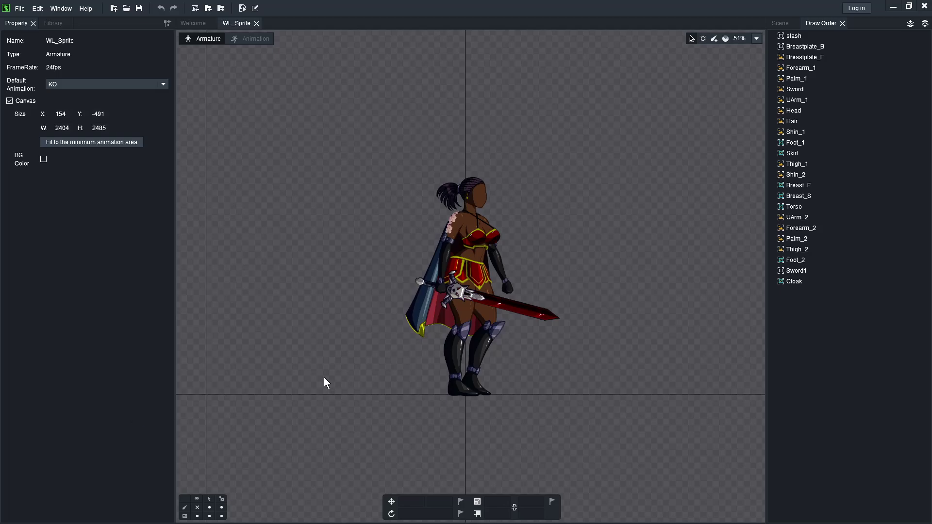
# - Switch to the WL_Sprite armature project and select the character's Sword slot
pyautogui.moveTo(510, 311); pyautogui.dragTo(549, 361)
pyautogui.hotkey('ctrl', 'z')
pyautogui.scroll(5, 545, 336)
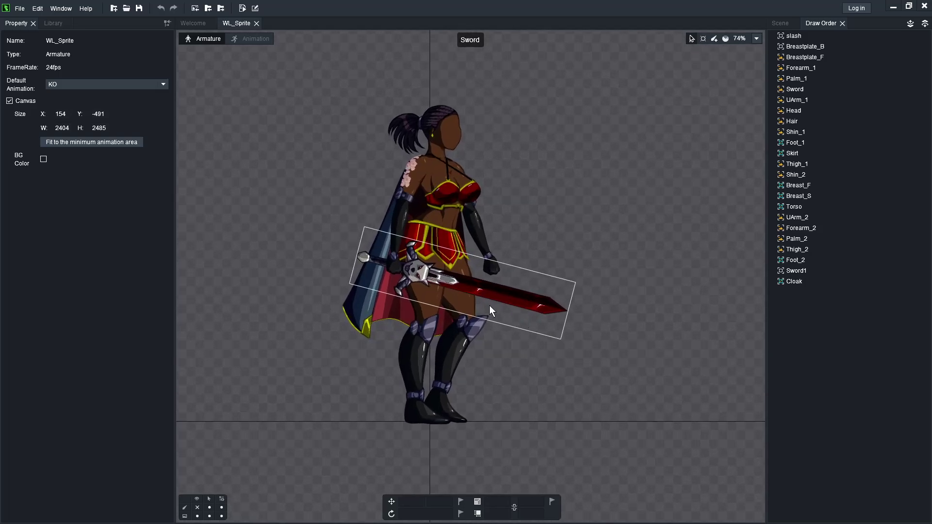
pyautogui.click(555, 306)
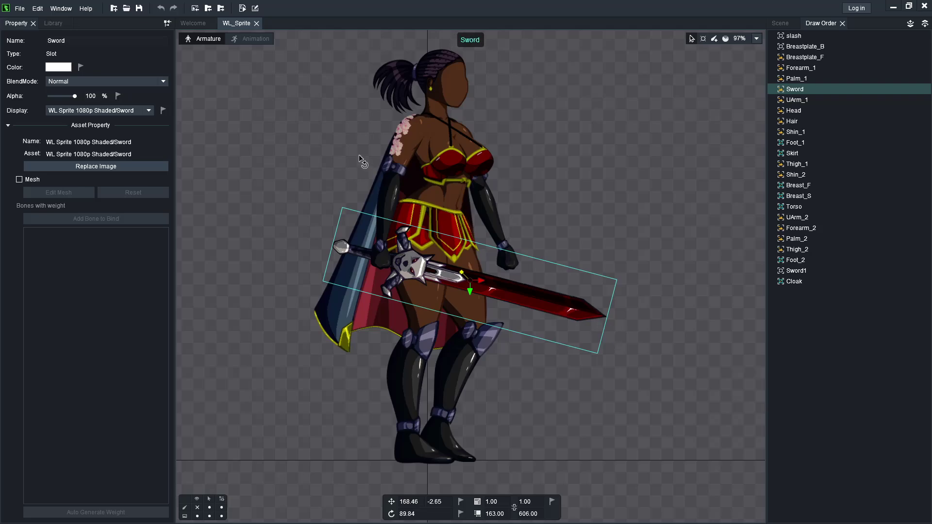
# - Expand the library's WL Sprite 1080p Shaded folder and select the Sword image to view its preview
pyautogui.click(48, 22)
pyautogui.click(11, 57)
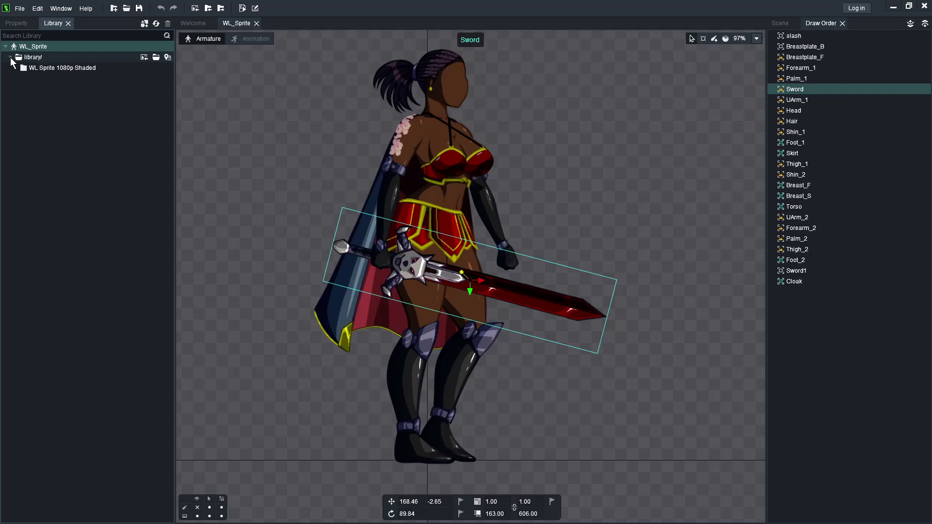
pyautogui.click(15, 68)
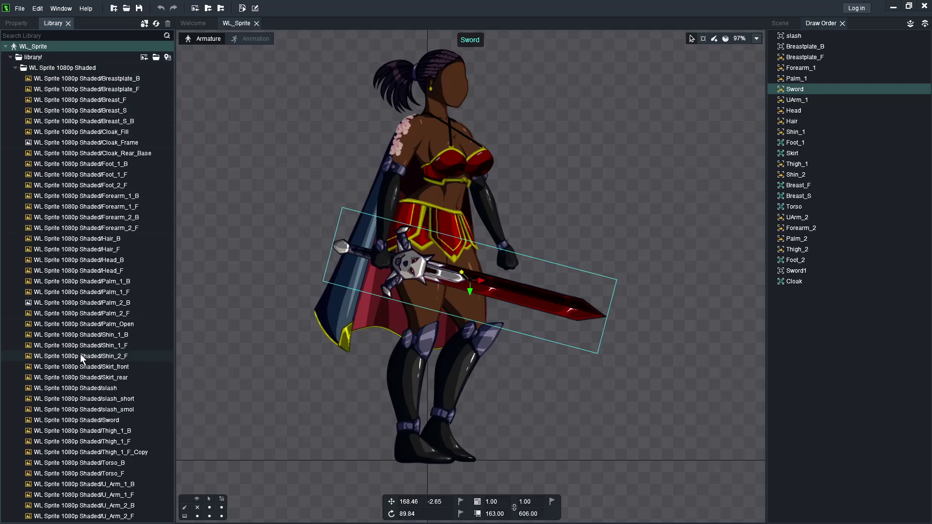
pyautogui.moveTo(114, 422)
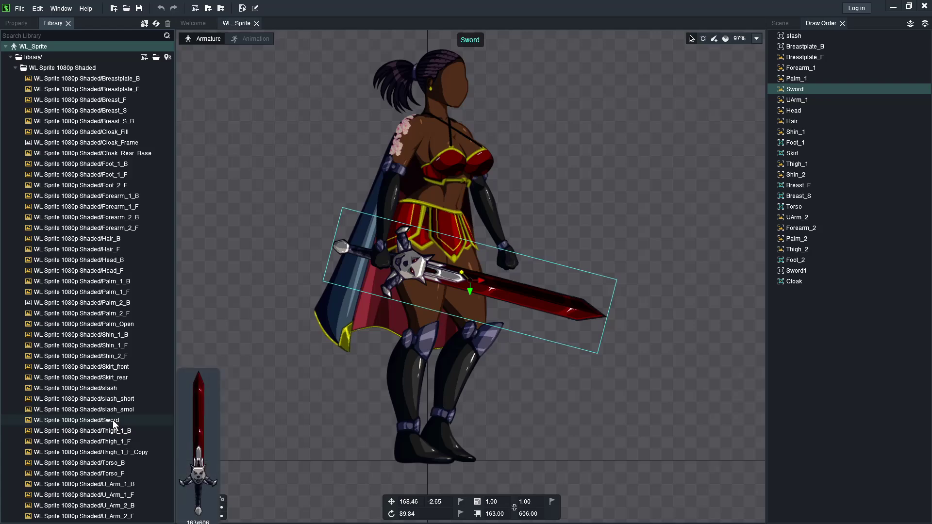
pyautogui.click(114, 422)
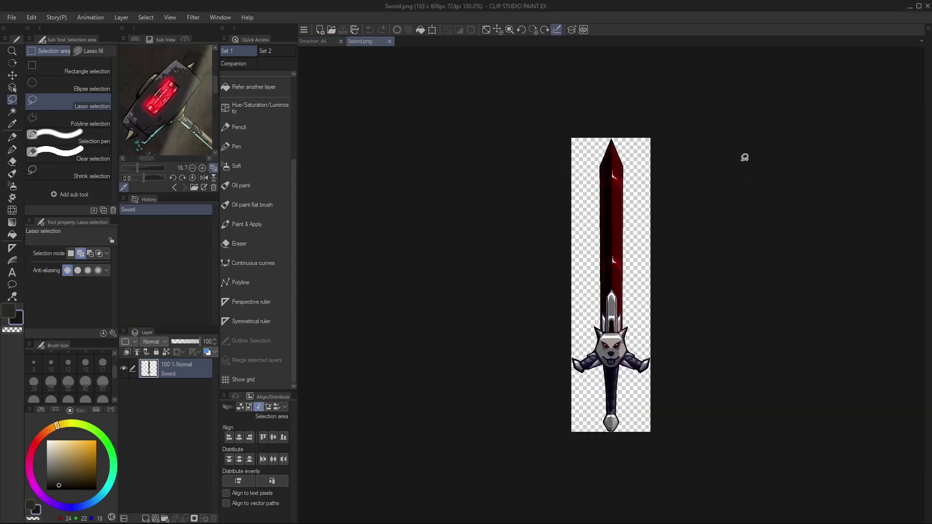
# - Switch to Clip Studio Paint and examine the shading and proportions of the whole sword in Sword.png
pyautogui.scroll(1, 674, 273)
pyautogui.scroll(1, 633, 290)
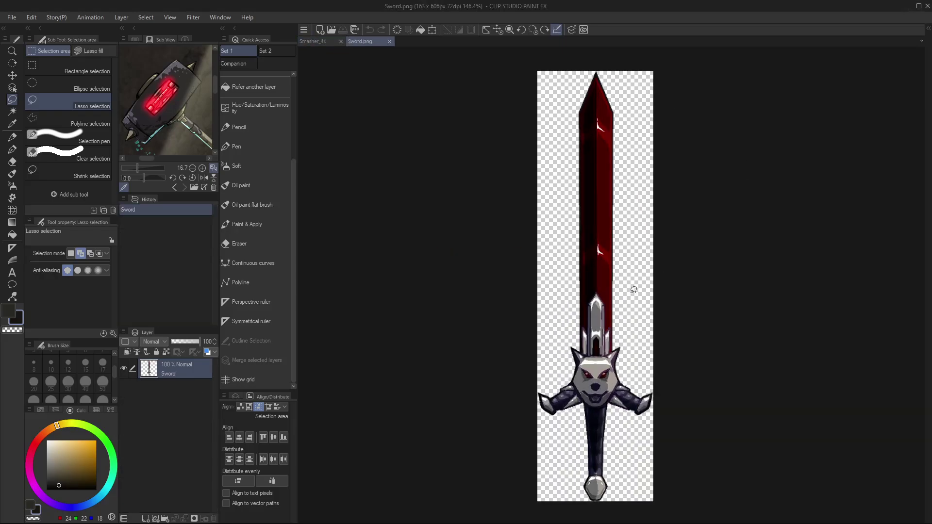
pyautogui.scroll(-1, 634, 290)
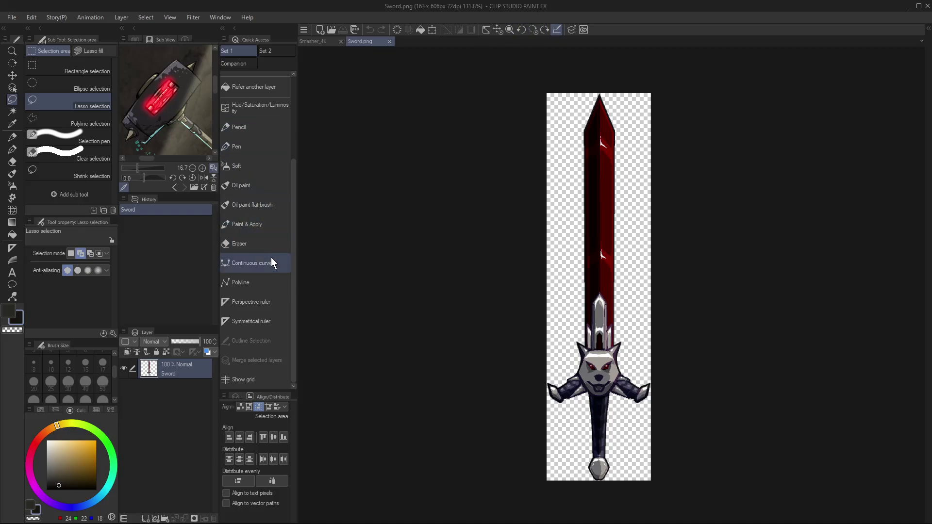
# - Lock the Sword layer's transparent pixels and make a polyline selection around the blade's left half, from the guard to the tip
pyautogui.click(109, 117)
pyautogui.click(166, 352)
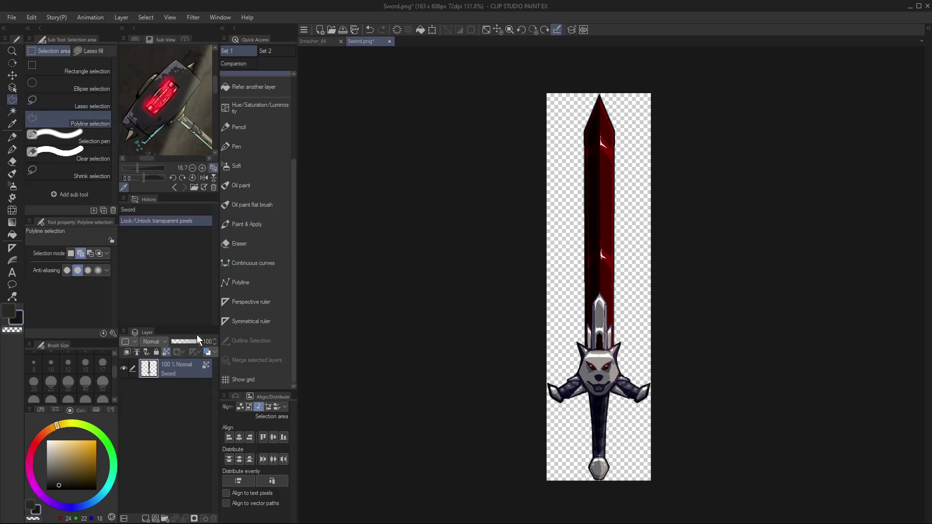
pyautogui.click(580, 319)
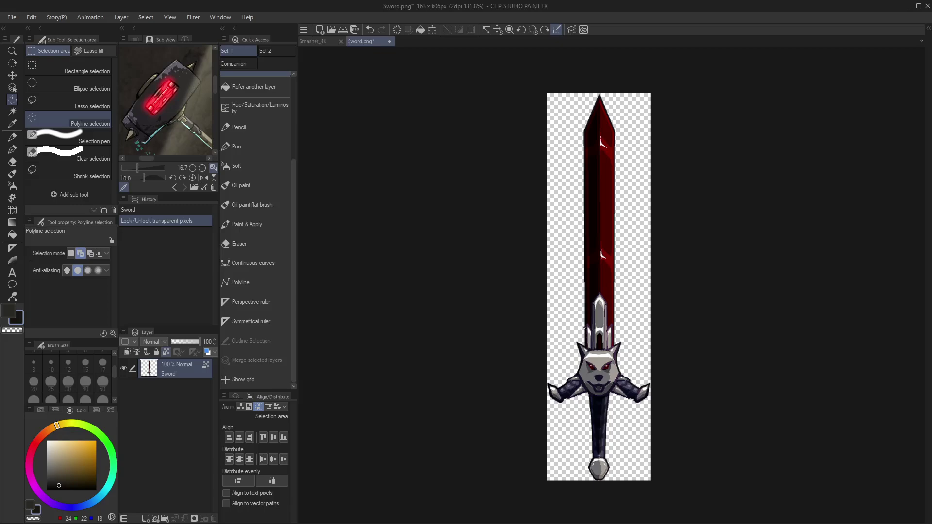
pyautogui.click(586, 351)
pyautogui.click(587, 321)
pyautogui.click(593, 331)
pyautogui.click(592, 304)
pyautogui.click(600, 294)
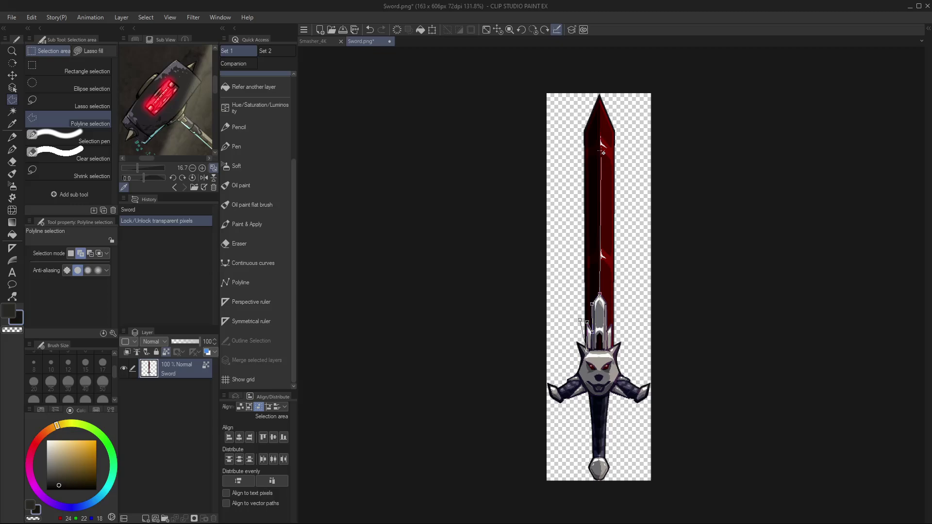
pyautogui.click(599, 93)
pyautogui.click(550, 157)
pyautogui.doubleClick(576, 330)
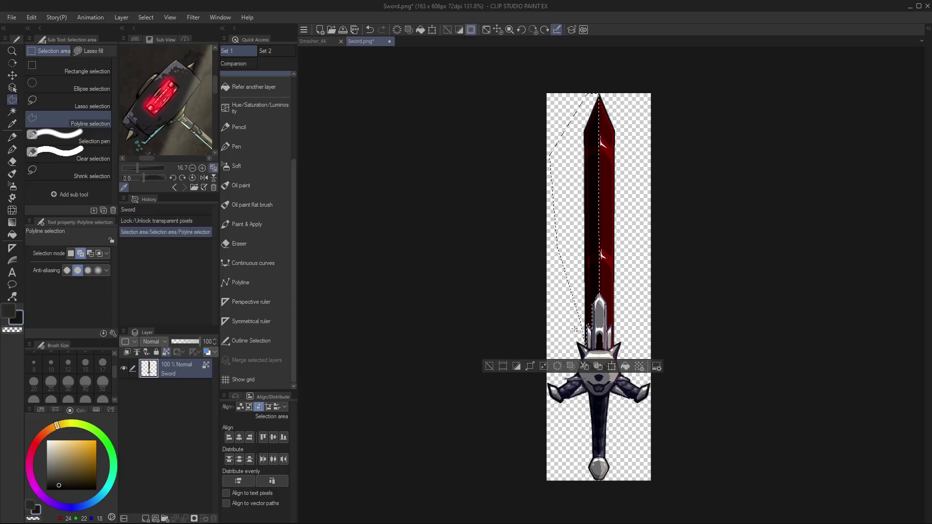
# - Invert the colors of the selected blade half, keeping the selection active
pyautogui.hotkey('ctrl', 'i')
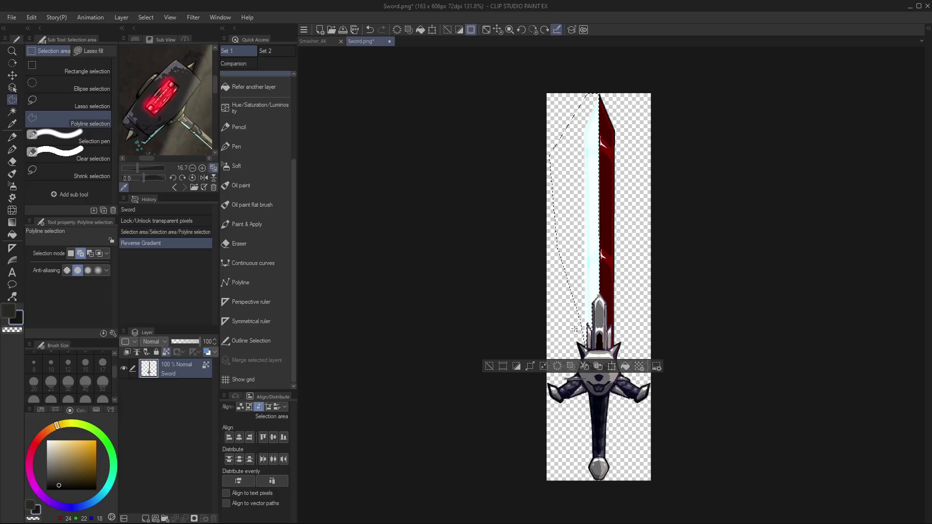
pyautogui.hotkey('ctrl', 'd')
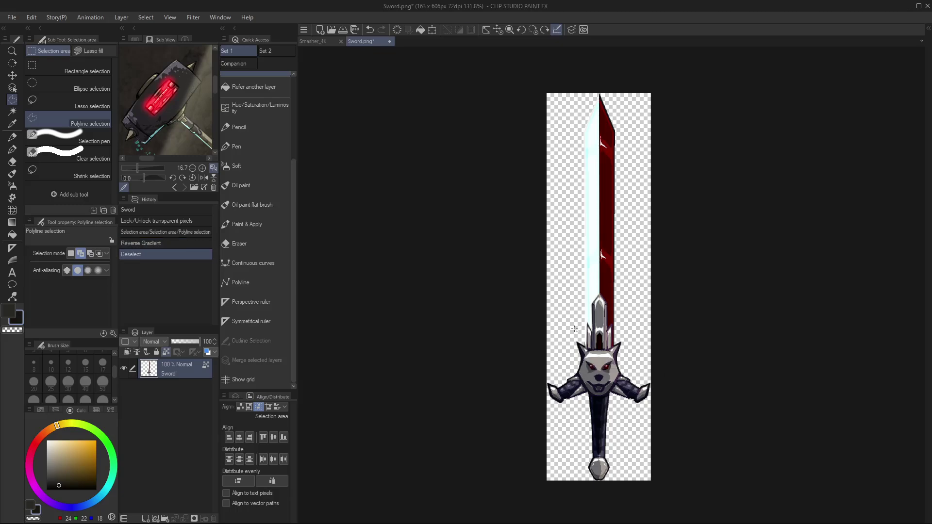
pyautogui.hotkey('ctrl', 'z')
# - Add a new raster layer above the Sword layer and fill the selected area with blue (RGB 17, 99, 177)
pyautogui.moveTo(95, 446)
pyautogui.mouseDown()
pyautogui.moveTo(111, 483)
pyautogui.moveTo(88, 465)
pyautogui.moveTo(95, 472)
pyautogui.mouseUp()
pyautogui.hotkey('ctrl', 'shift', 'n')
pyautogui.moveTo(76, 514); pyautogui.dragTo(93, 501)
pyautogui.click(91, 460)
pyautogui.moveTo(91, 460); pyautogui.dragTo(92, 456)
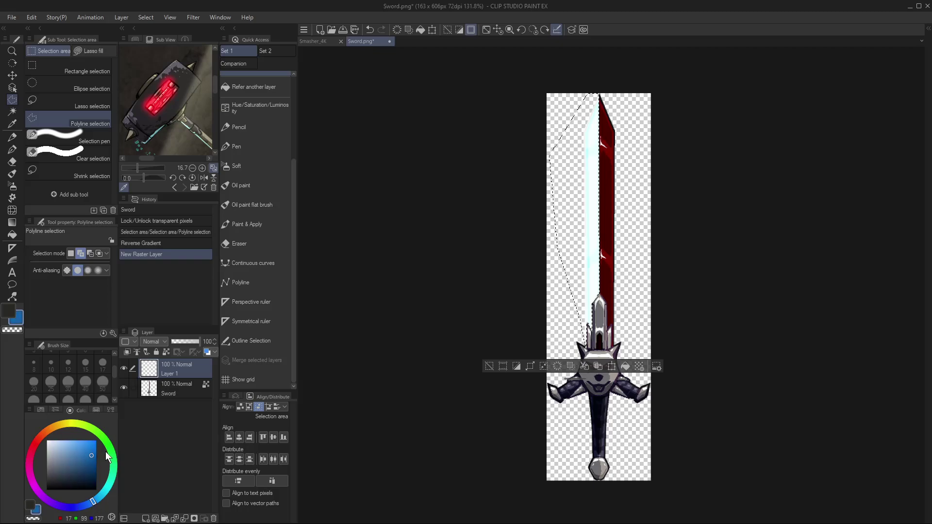
pyautogui.hotkey('alt', 'Delete')
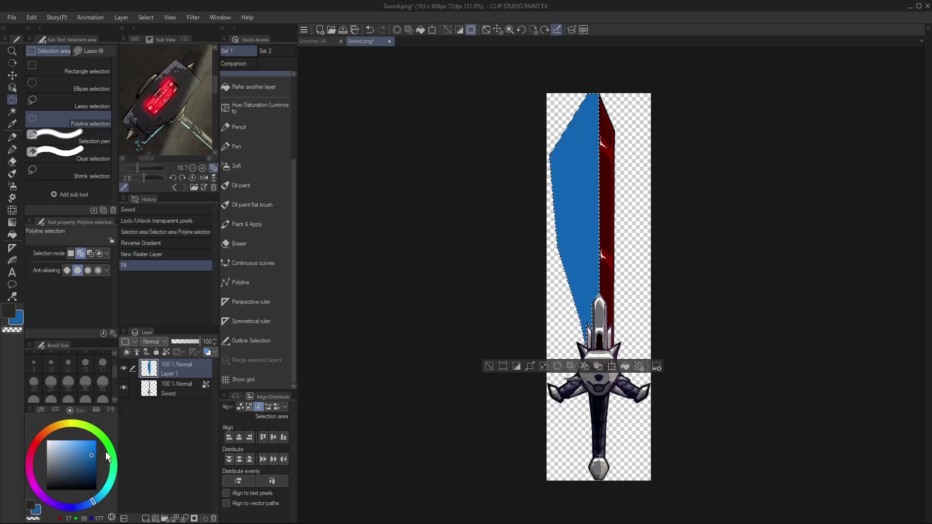
# - Clip Layer 1 to the Sword layer, try Overlay and Multiply blending, and settle on Add (Glow)
pyautogui.click(127, 352)
pyautogui.click(153, 342)
pyautogui.click(161, 224)
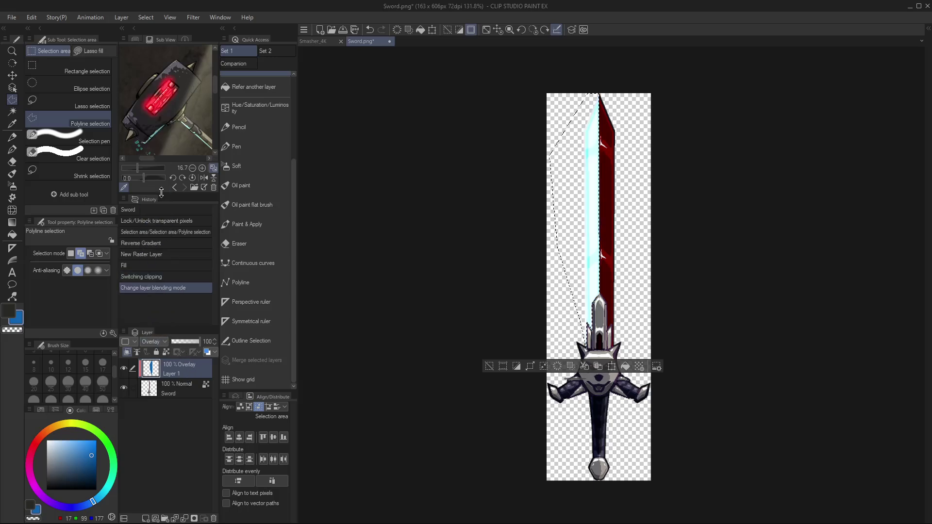
pyautogui.click(150, 342)
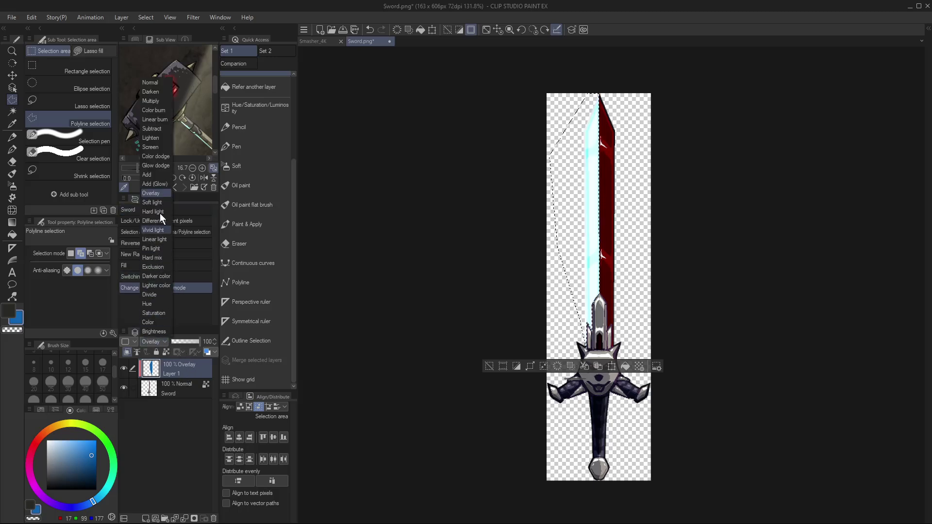
pyautogui.click(162, 105)
pyautogui.click(151, 342)
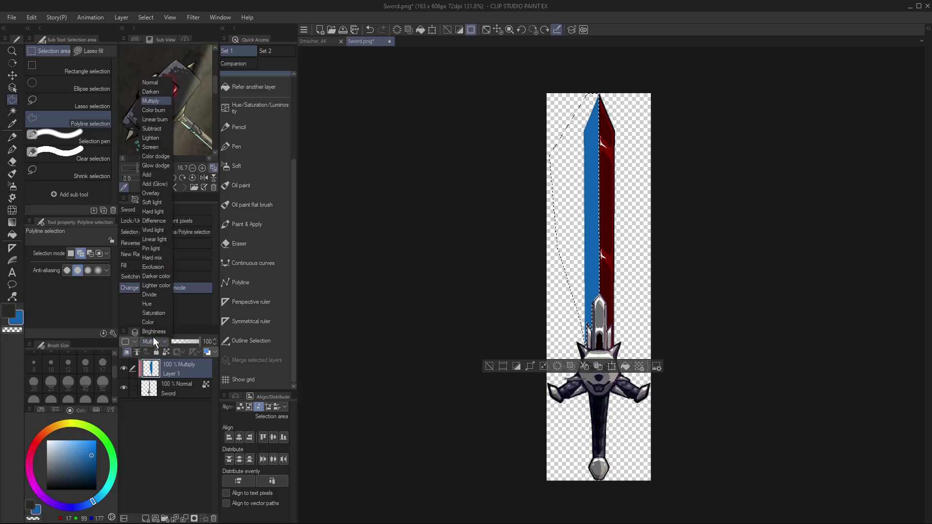
pyautogui.click(163, 184)
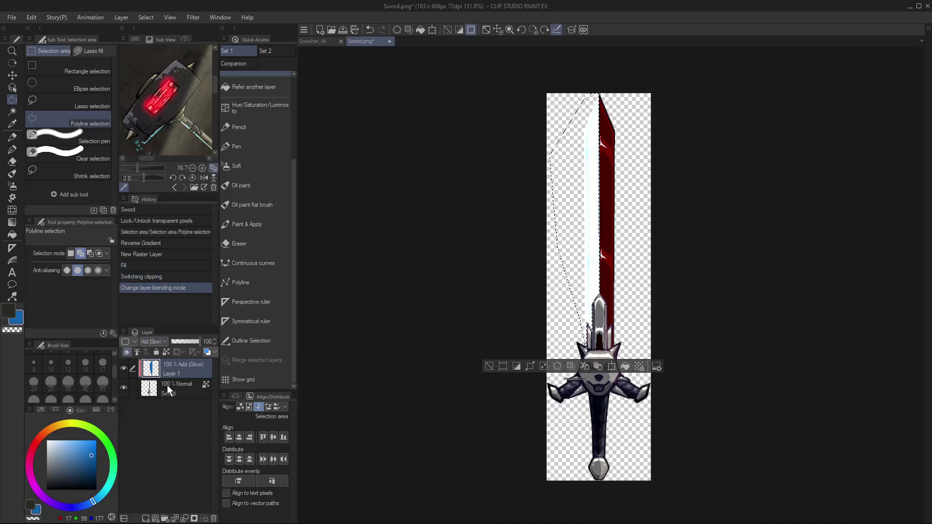
# - Deselect and save the edited image as the PNG Sword in WL Sprite 1080p Shaded, replacing the existing file
pyautogui.hotkey('ctrl', 'd')
pyautogui.hotkey('ctrl', 'shift', 's')
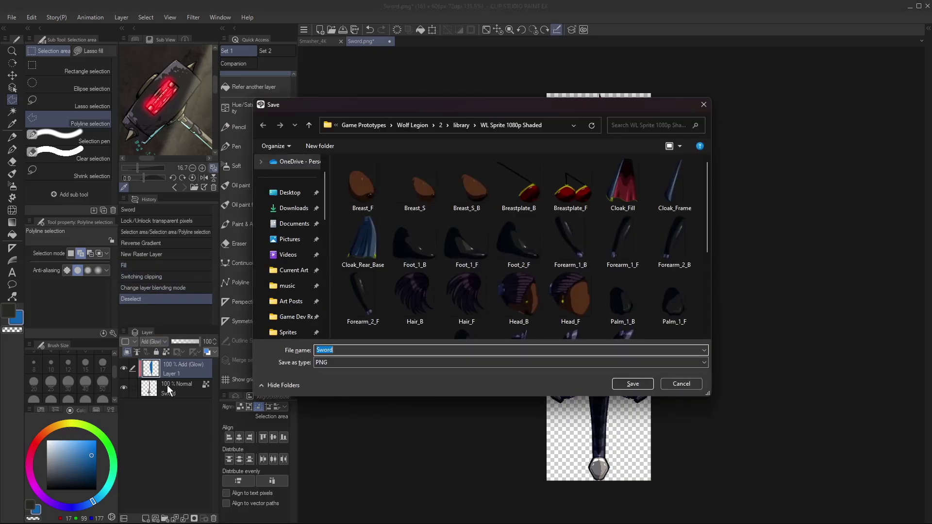
pyautogui.moveTo(709, 229); pyautogui.dragTo(701, 295)
pyautogui.click(632, 384)
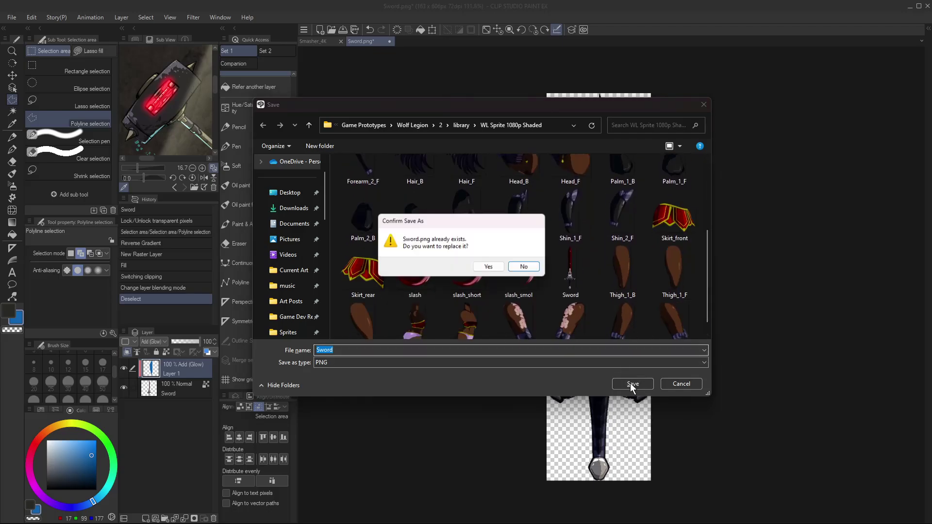
pyautogui.click(488, 268)
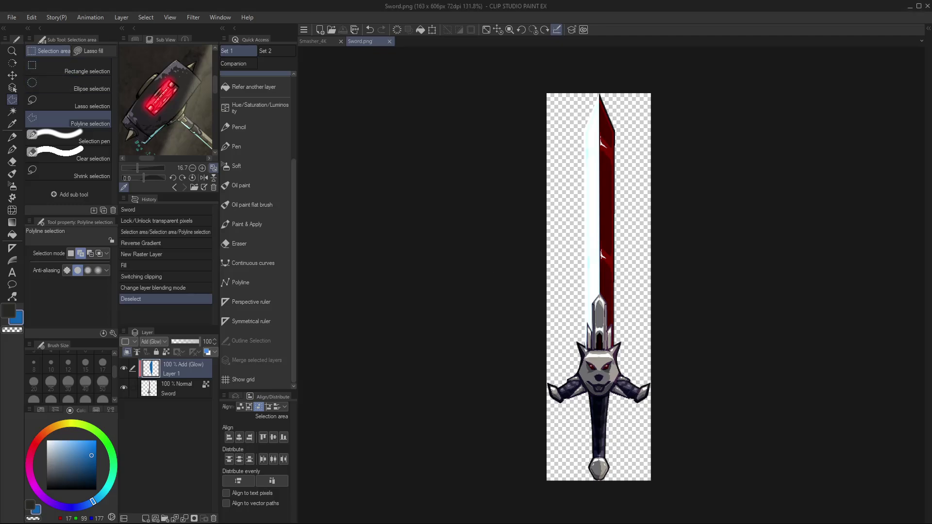
# - Switch to the WL_Sprite armature project, enter animation mode, and play and stop the run animation to check the edited sword
pyautogui.hotkey('alt', 'Tab')
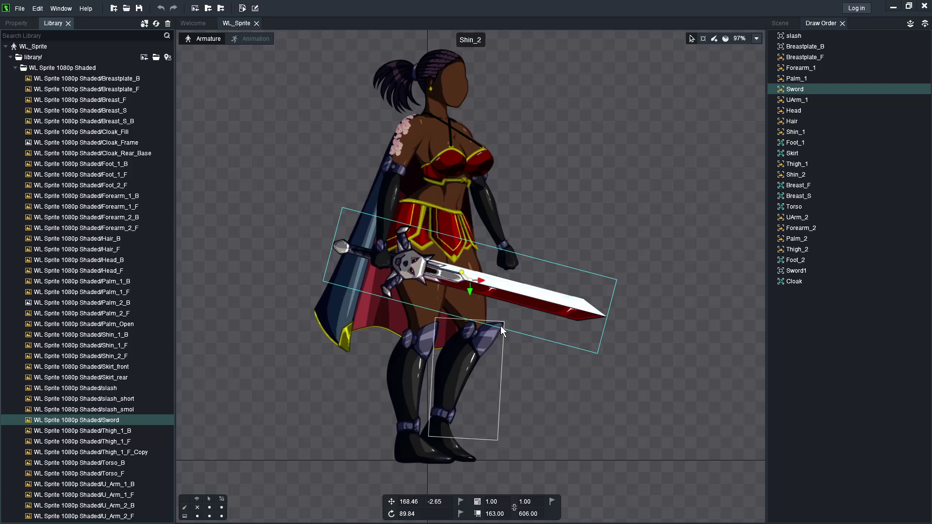
pyautogui.click(256, 39)
pyautogui.scroll(-3, 649, 260)
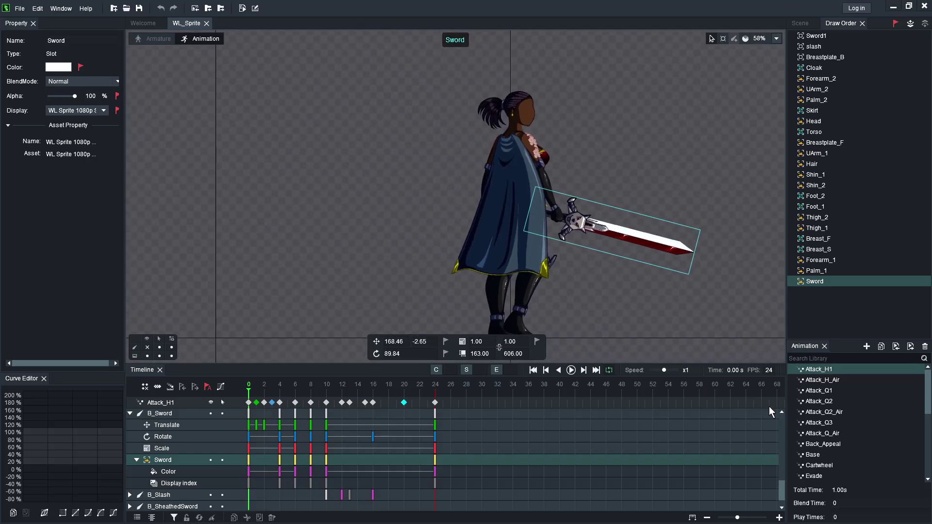
pyautogui.scroll(-3, 831, 460)
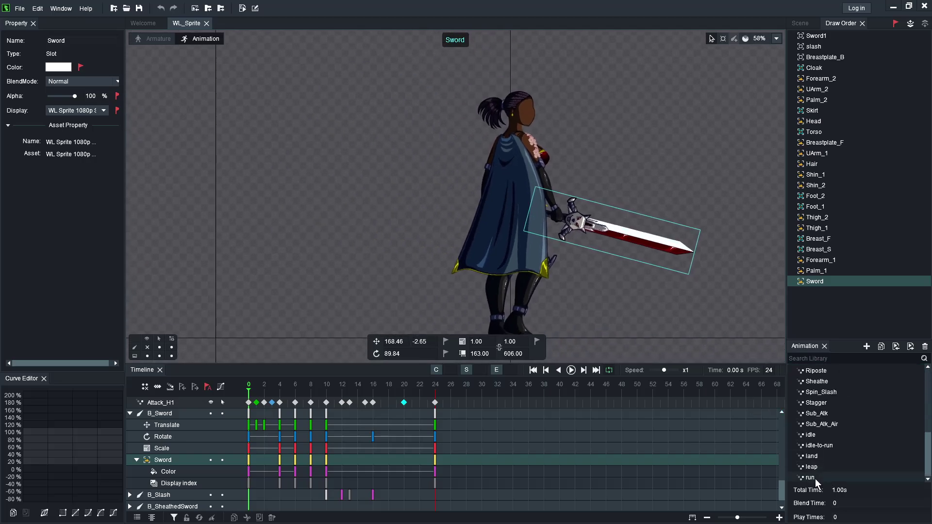
pyautogui.click(812, 477)
pyautogui.click(571, 370)
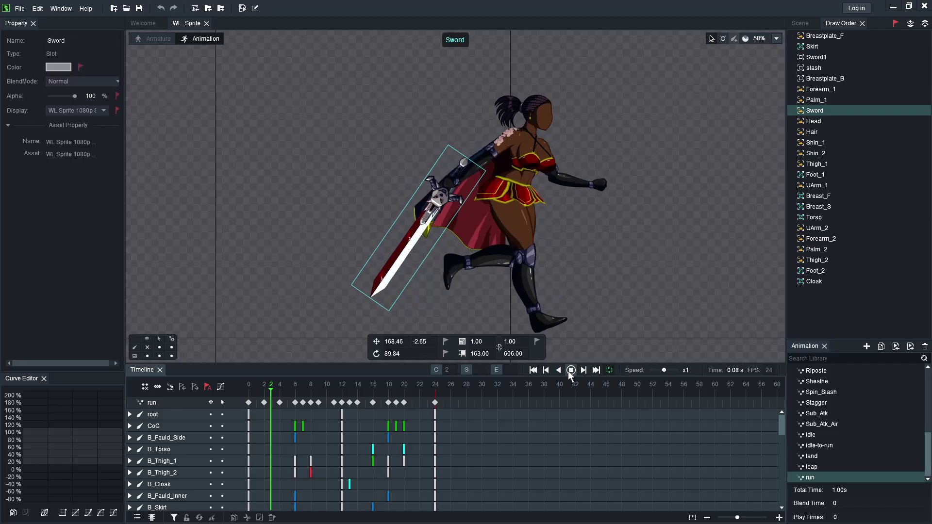
pyautogui.click(571, 370)
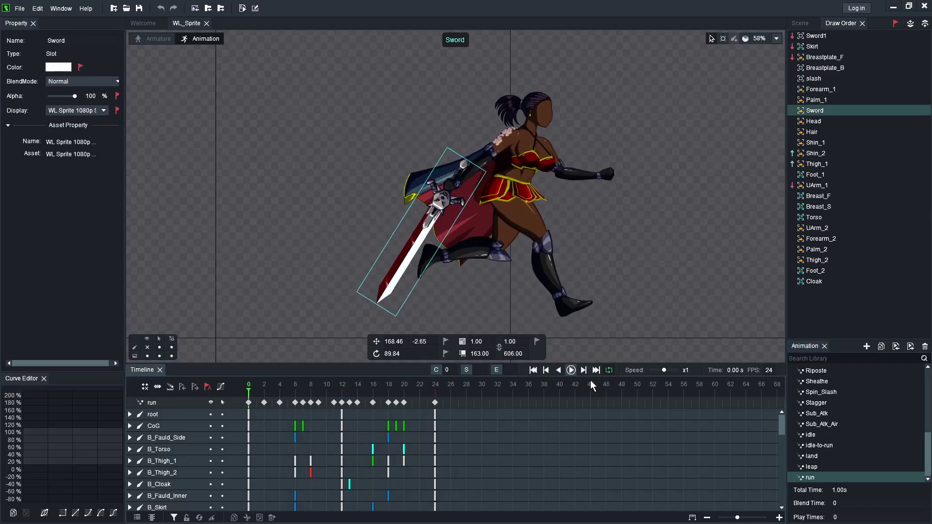
# - View the Attack_H_Air animation's starting pose and play Attack_Q1 to check the edited sword in motion
pyautogui.scroll(5, 811, 416)
pyautogui.click(821, 380)
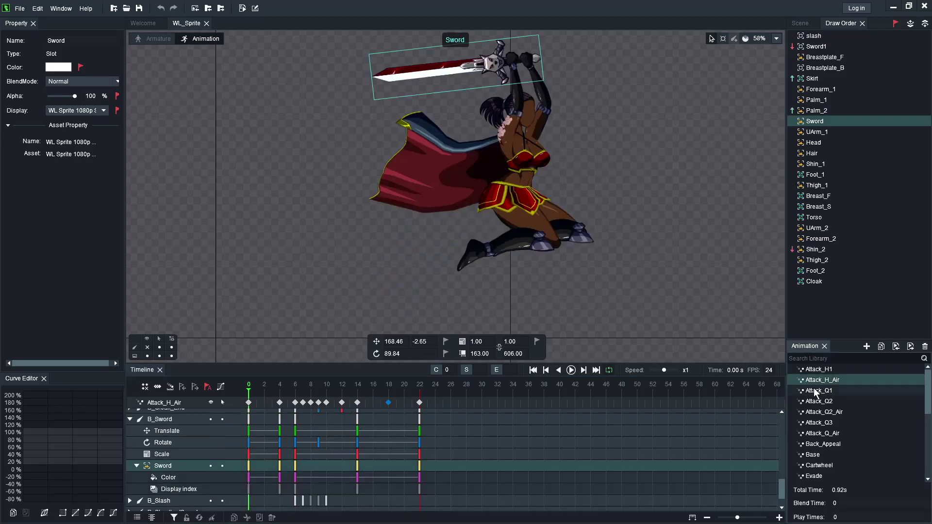
pyautogui.click(817, 391)
pyautogui.click(571, 371)
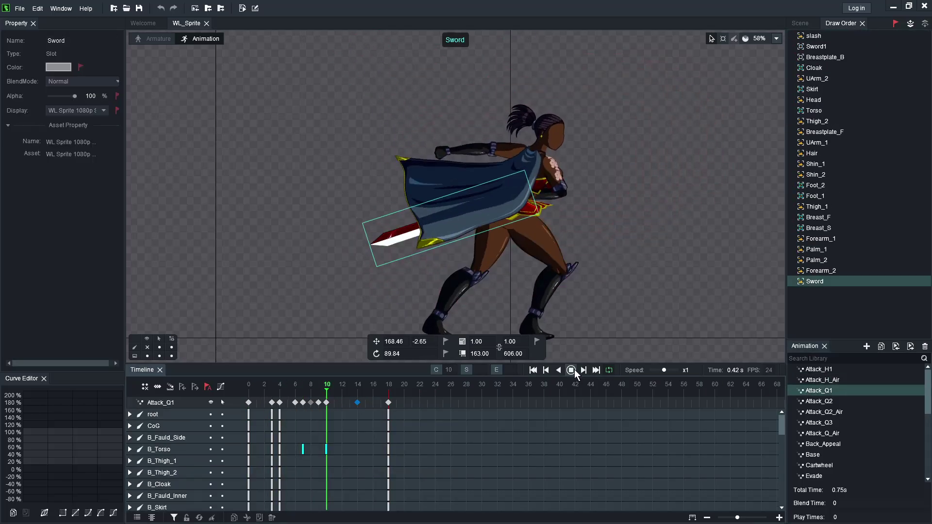
# - Stop the animation playback, switch to Clip Studio Paint, revert Sword.png to its initial history state and save it
pyautogui.click(571, 371)
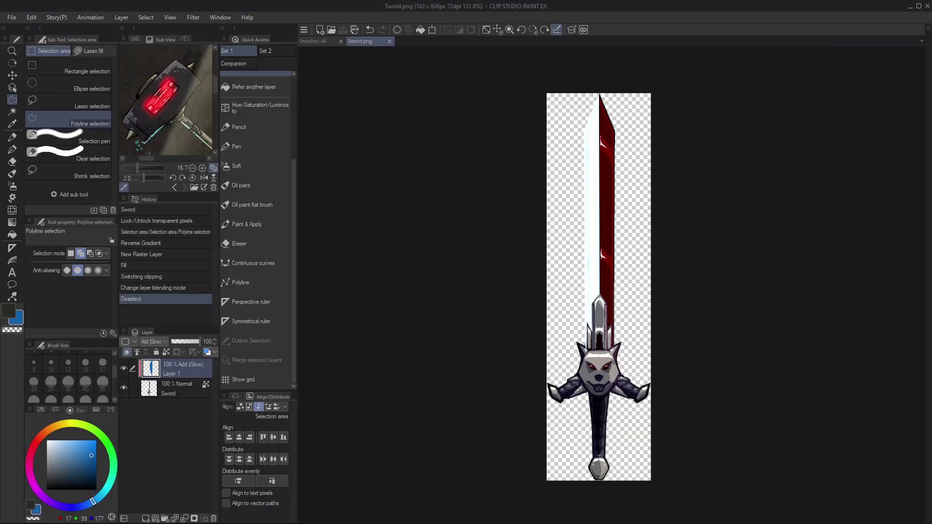
pyautogui.click(167, 209)
pyautogui.hotkey('ctrl', 's')
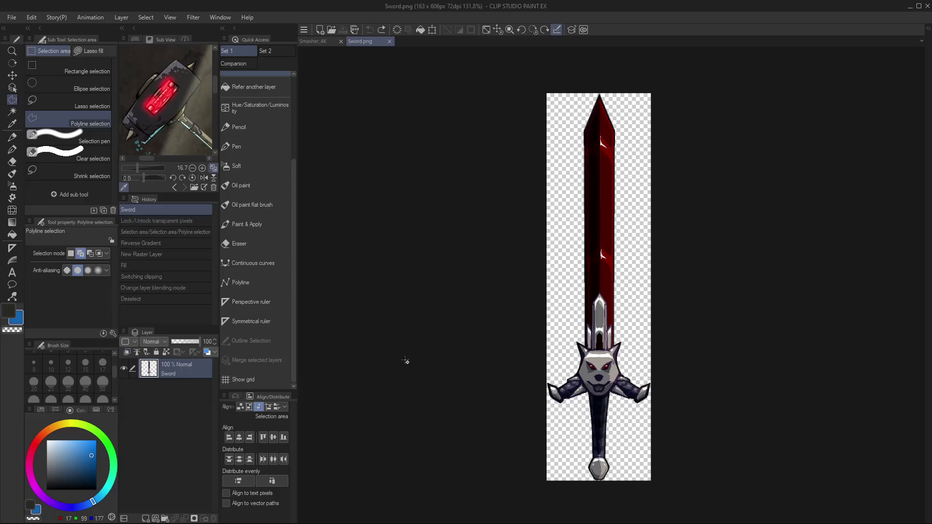
# - Switch to the animation editor and play Attack_Q1 to check the sword graphic
pyautogui.hotkey('alt', 'Tab')
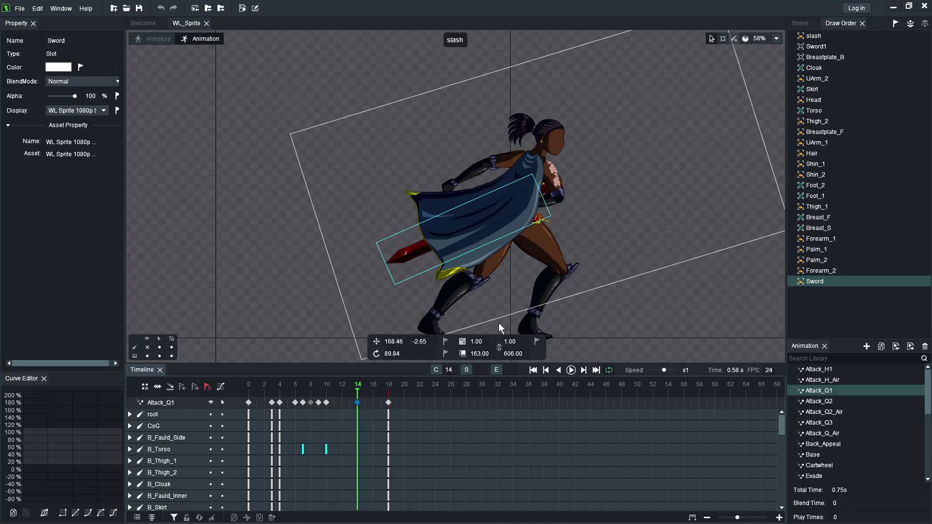
pyautogui.click(571, 370)
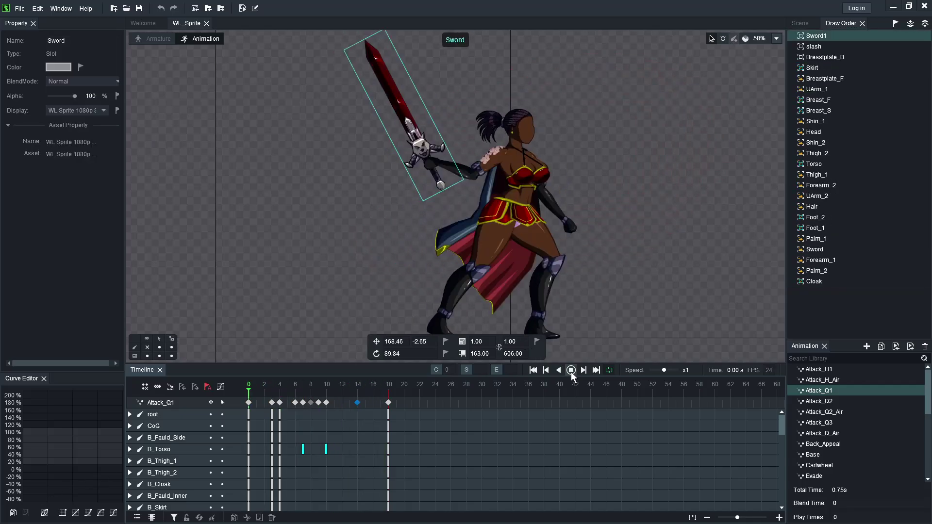
pyautogui.click(571, 371)
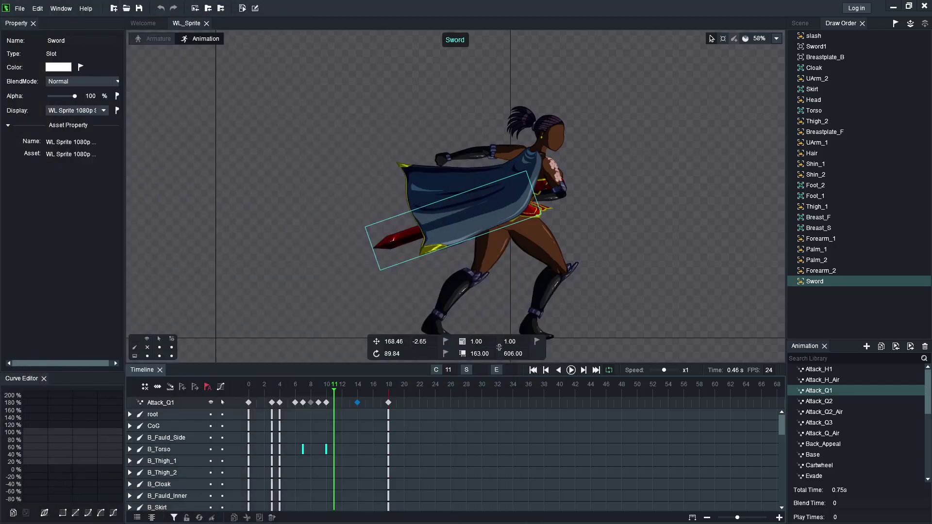
# - Switch to Clip Studio Paint and bring up the Smasher_4K document
pyautogui.moveTo(46, 369); pyautogui.dragTo(354, 176)
pyautogui.click(924, 10)
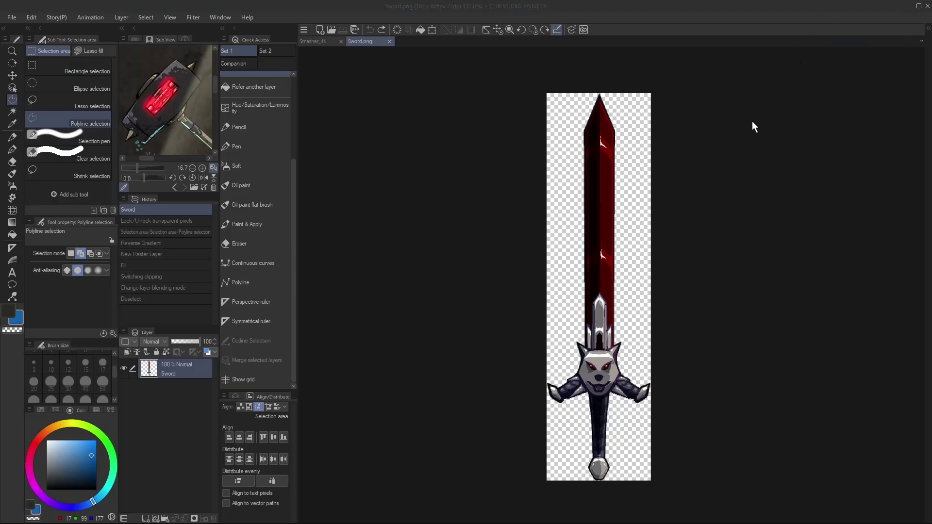
pyautogui.click(311, 45)
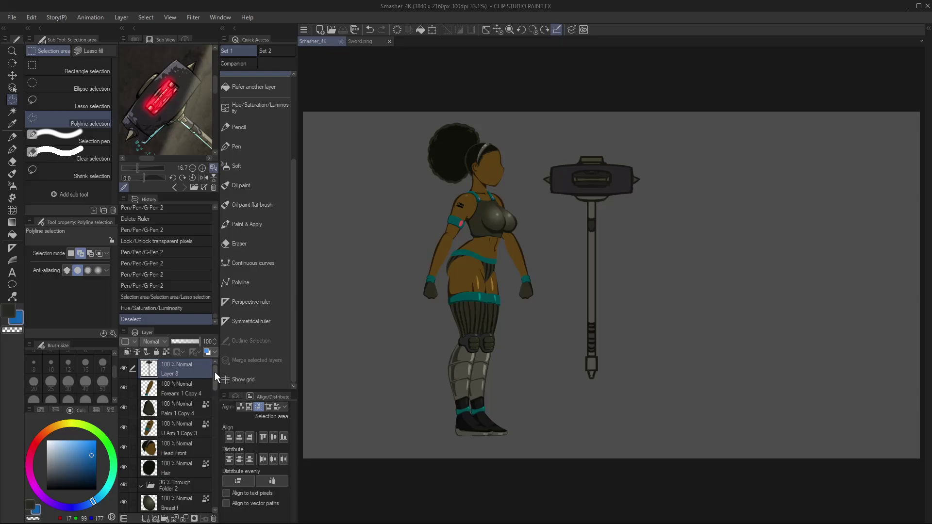
# - Collapse Folder 1 Copy and delete it together with the folder directly below it
pyautogui.moveTo(214, 372); pyautogui.dragTo(219, 435)
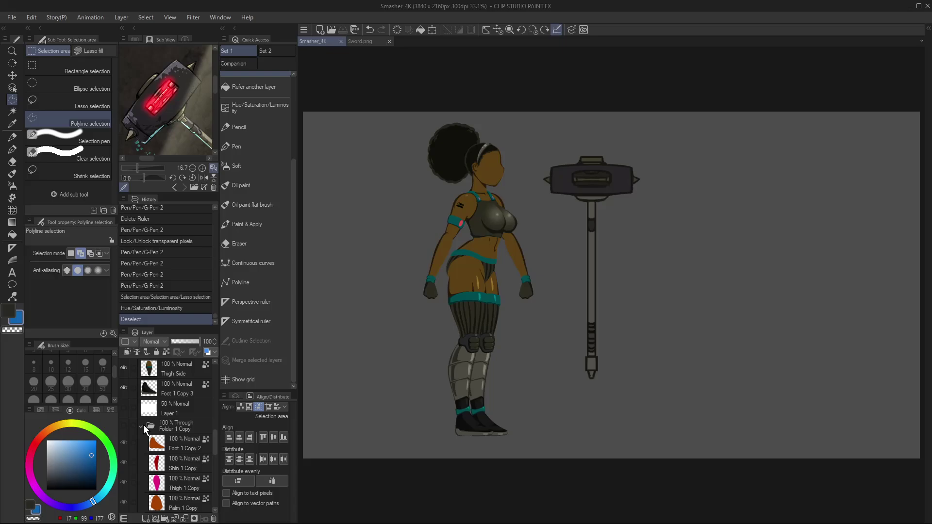
pyautogui.click(143, 427)
pyautogui.click(180, 452)
pyautogui.keyDown('ctrl'); pyautogui.click(177, 467); pyautogui.keyUp('ctrl')
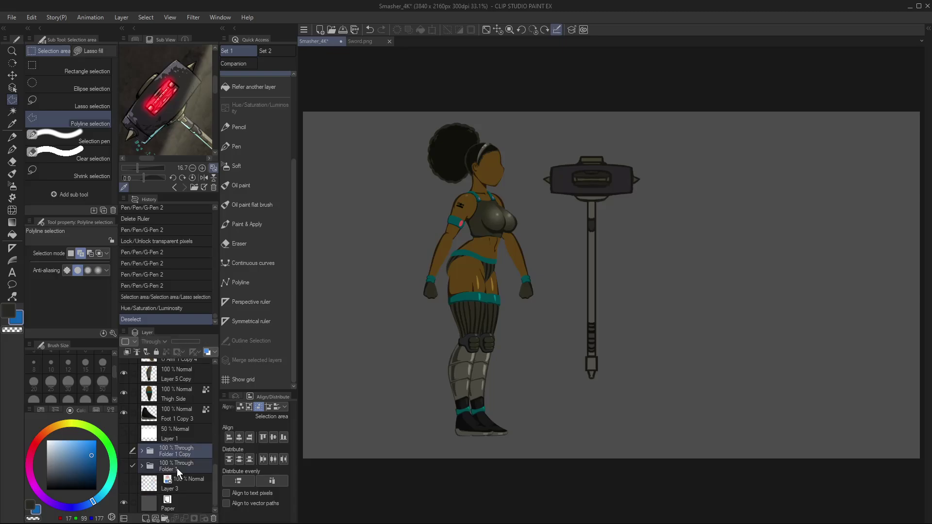
pyautogui.click(212, 519)
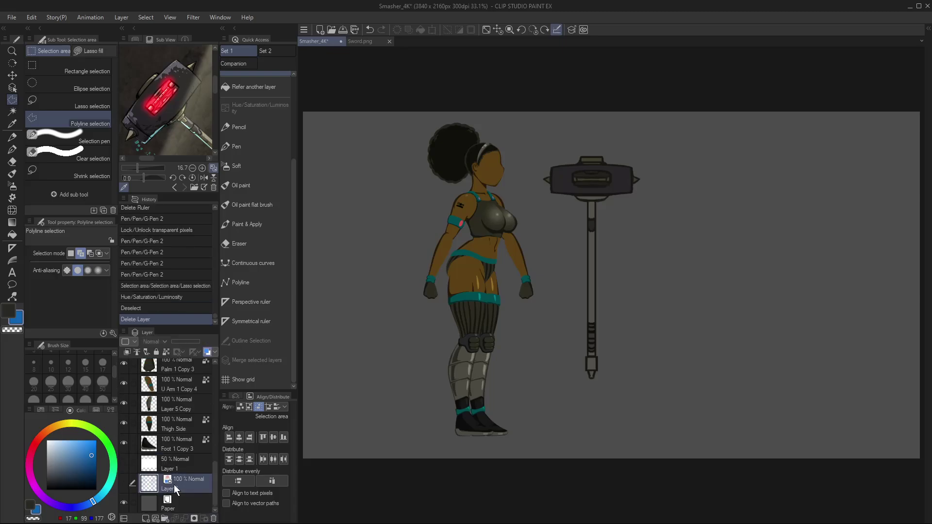
# - Delete Layer 1 and the Paper layer to leave a transparent background
pyautogui.click(180, 468)
pyautogui.click(212, 519)
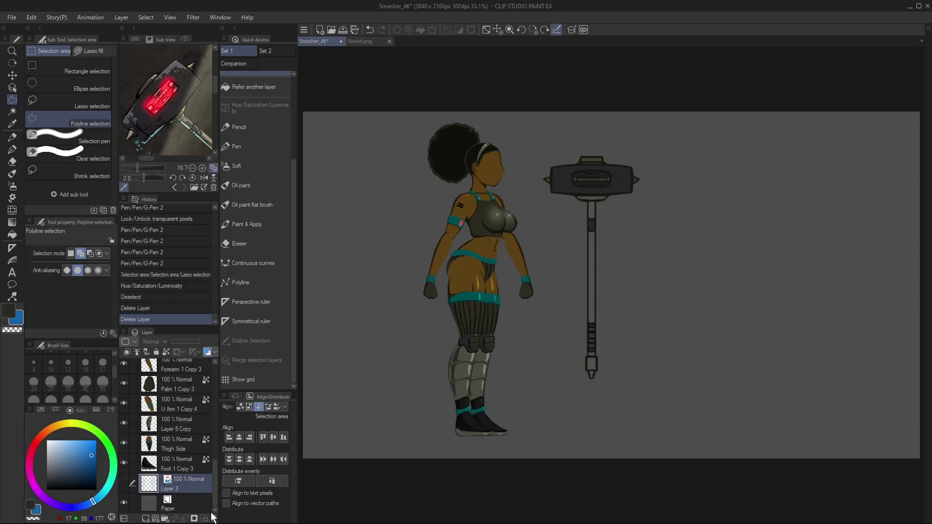
pyautogui.click(212, 518)
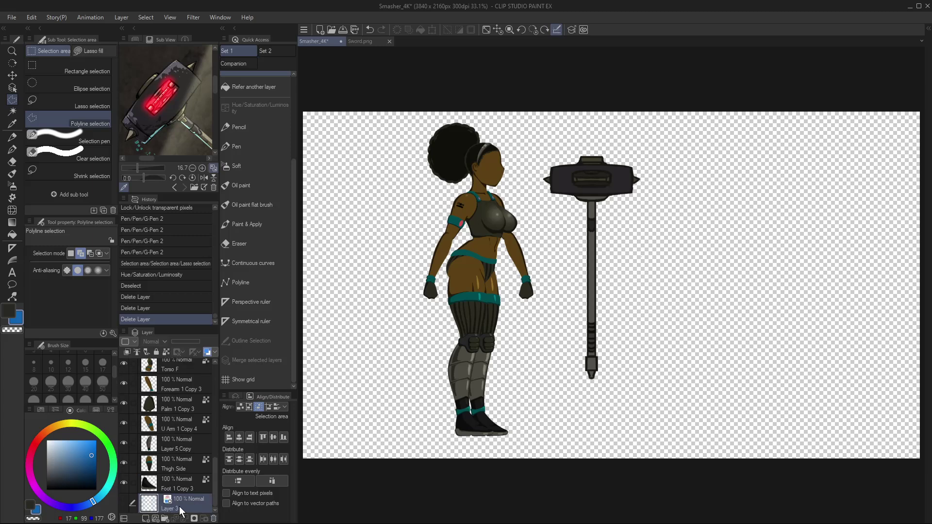
# - Show Layer 3 to check its contents, clear the selection made from it, and delete the layer
pyautogui.click(123, 503)
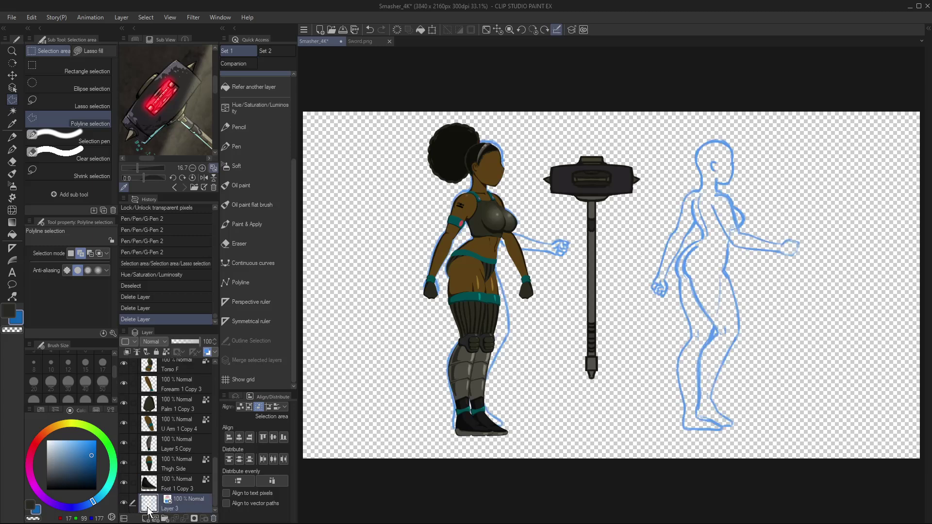
pyautogui.keyDown('ctrl'); pyautogui.click(149, 510); pyautogui.keyUp('ctrl')
pyautogui.hotkey('ctrl', 'd')
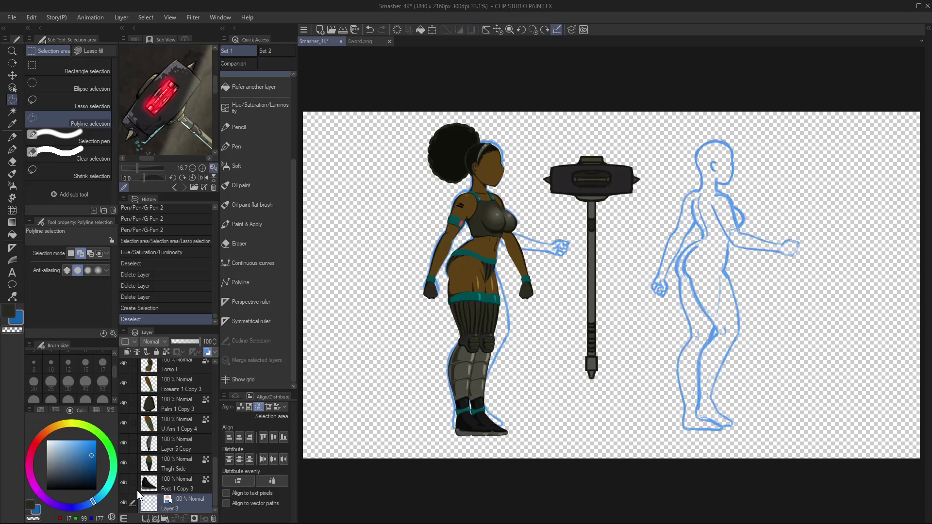
pyautogui.click(214, 519)
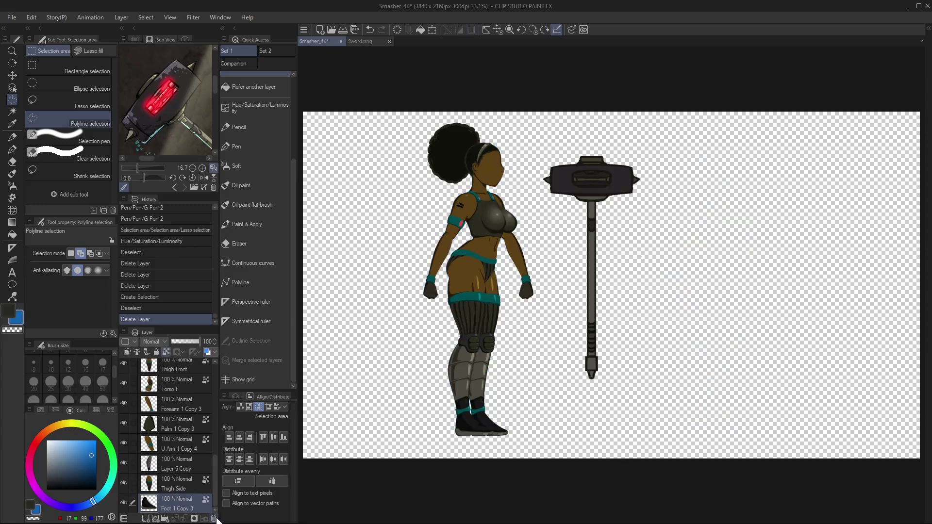
# - Delete Folder 2 above the Breast f layer
pyautogui.scroll(5, 192, 470)
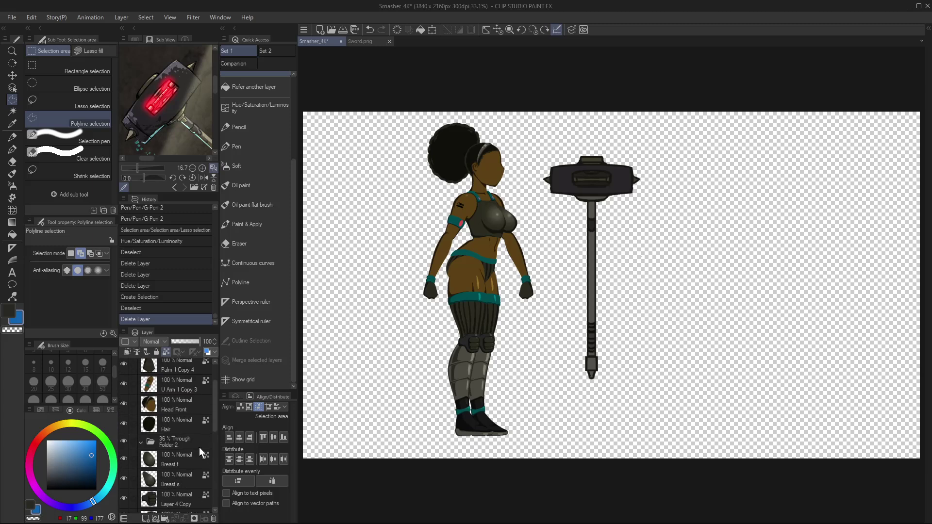
pyautogui.click(189, 445)
pyautogui.click(214, 518)
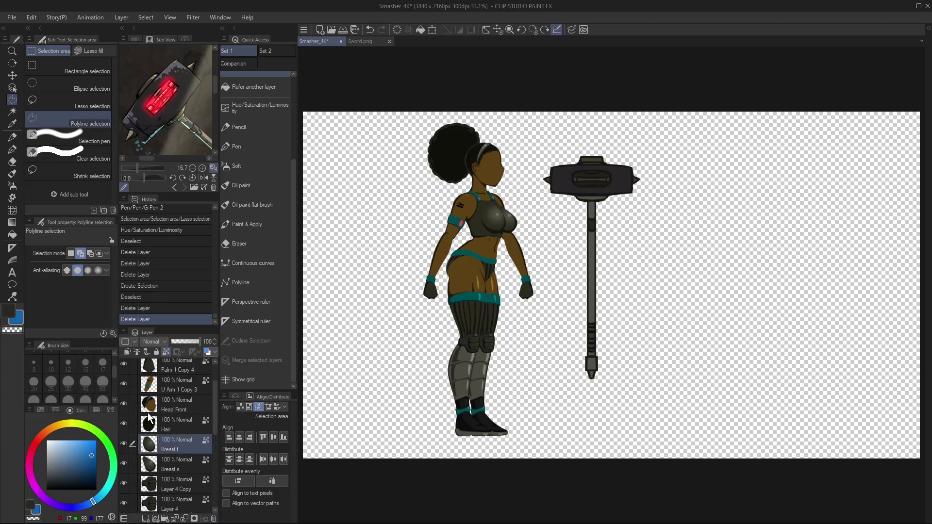
# - Rename the topmost layer, which holds the weapon, as Hammer
pyautogui.scroll(2, 159, 406)
pyautogui.doubleClick(173, 373)
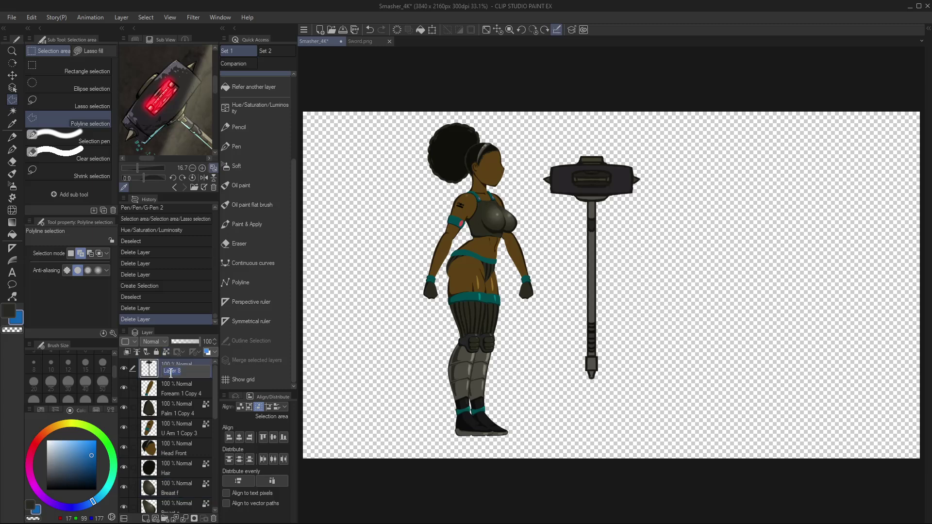
pyautogui.write('Bemmer')
pyautogui.press('Return')
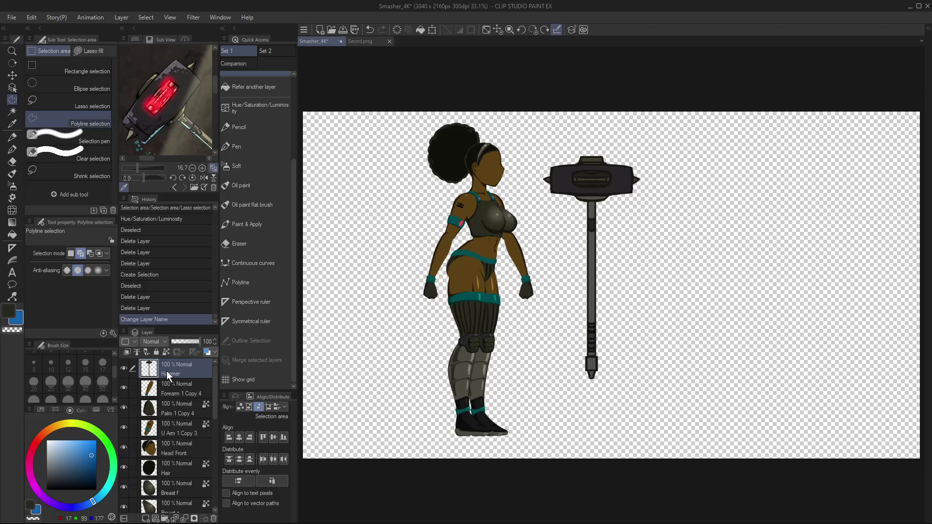
# - Rename the Forearm 1 Copy 4 layer as Forearm 1
pyautogui.doubleClick(197, 392)
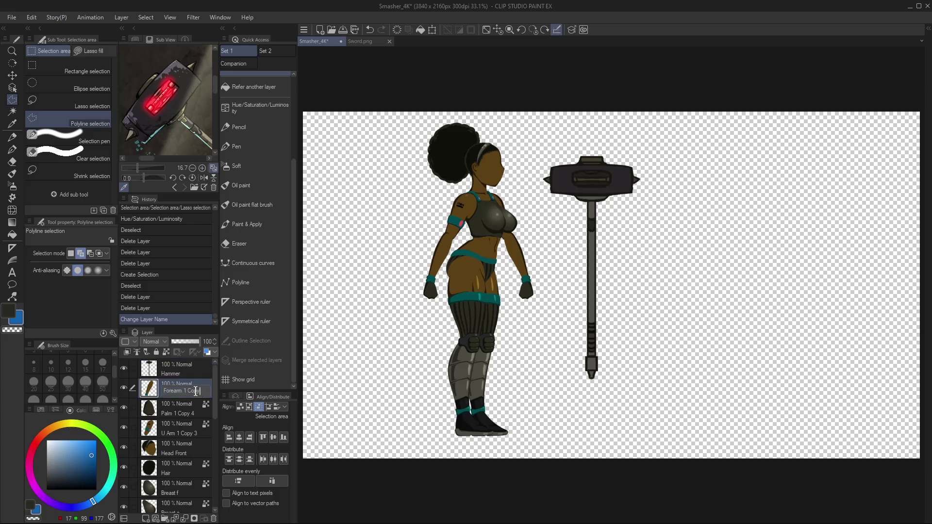
pyautogui.press('BackSpace')
pyautogui.press('BackSpace')
pyautogui.press('BackSpace')
pyautogui.press('BackSpace')
pyautogui.press('BackSpace')
pyautogui.press('Return')
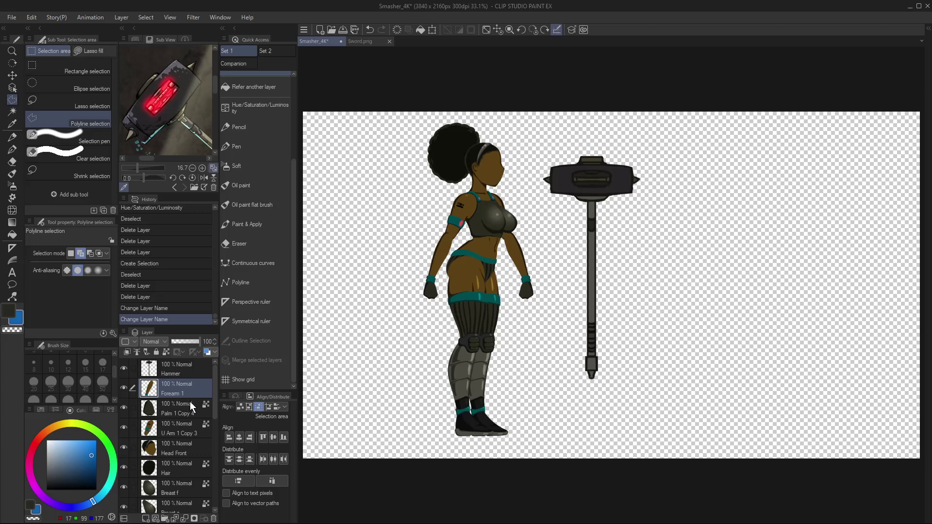
# - Rename the Palm 1 Copy 4 layer as Palm 1
pyautogui.doubleClick(182, 411)
pyautogui.press('End')
pyautogui.press('BackSpace')
pyautogui.press('BackSpace')
pyautogui.press('BackSpace')
pyautogui.press('BackSpace')
pyautogui.press('BackSpace')
pyautogui.press('BackSpace')
pyautogui.press('BackSpace')
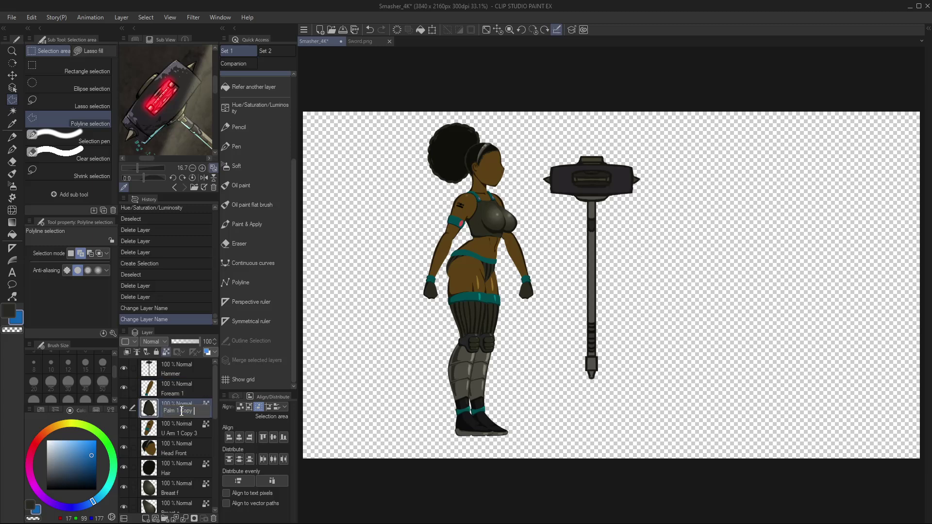
pyautogui.press('Return')
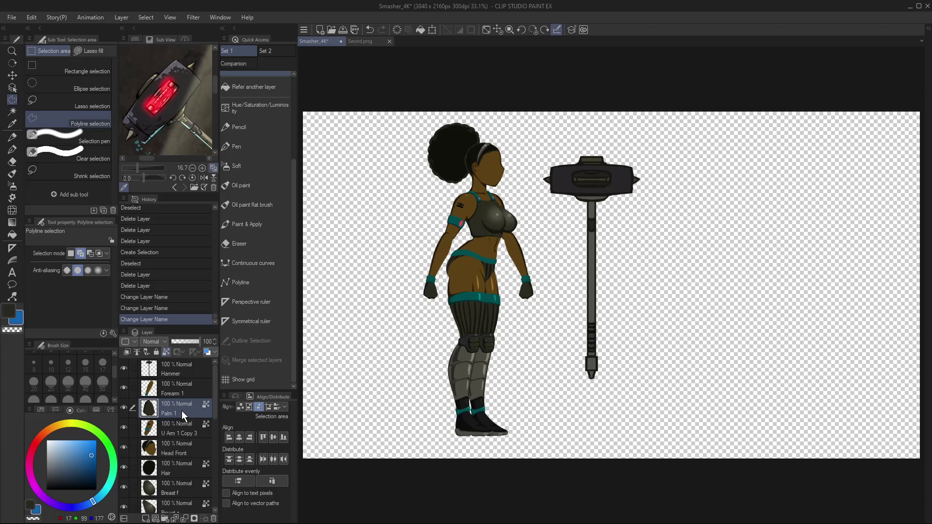
# - Rename the U Arm 1 Copy 3 layer as U Arm 1
pyautogui.doubleClick(186, 432)
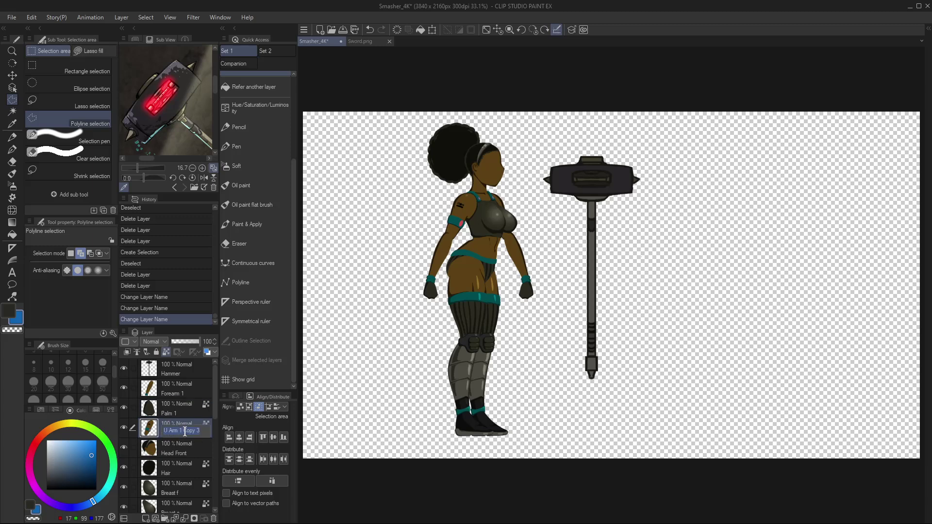
pyautogui.press('End')
pyautogui.press('BackSpace')
pyautogui.press('BackSpace')
pyautogui.press('BackSpace')
pyautogui.press('BackSpace')
pyautogui.press('Return')
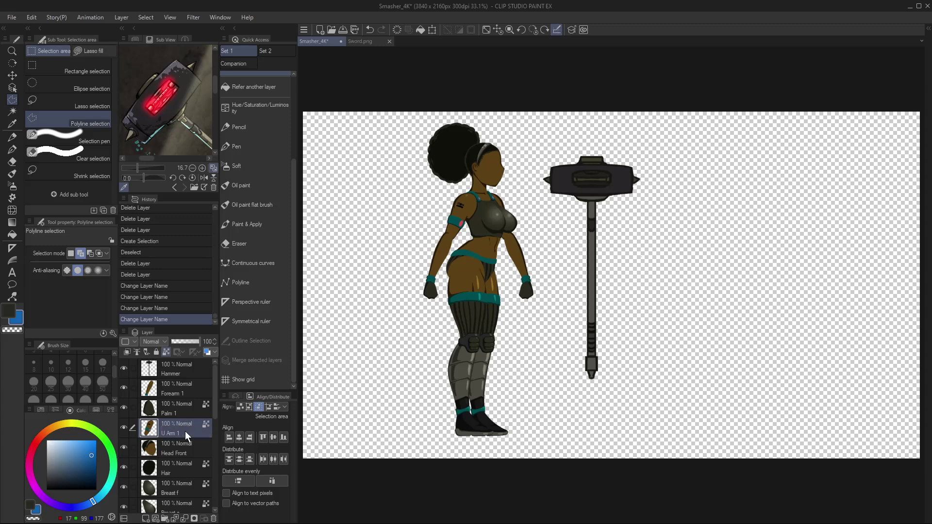
# - Rename Layer 4 as Kneecap 2
pyautogui.scroll(-5, 173, 427)
pyautogui.scroll(-2, 174, 428)
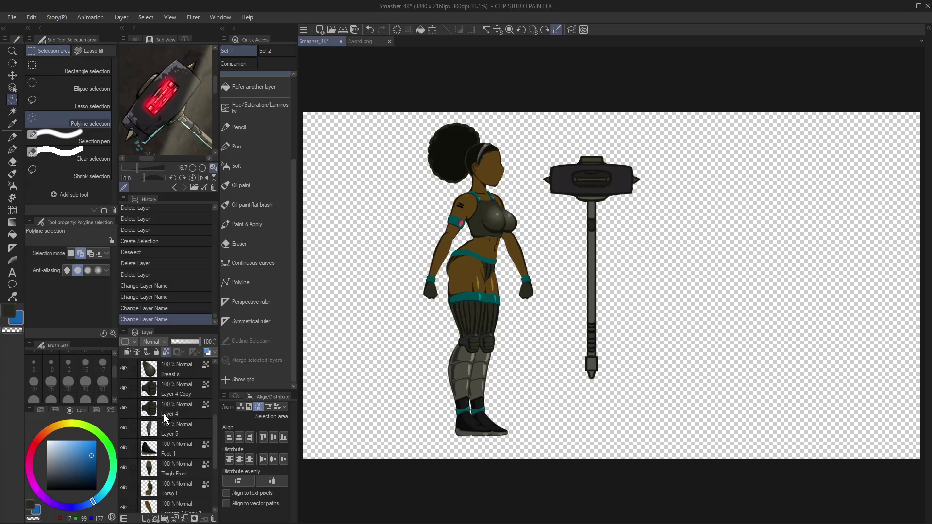
pyautogui.click(171, 412)
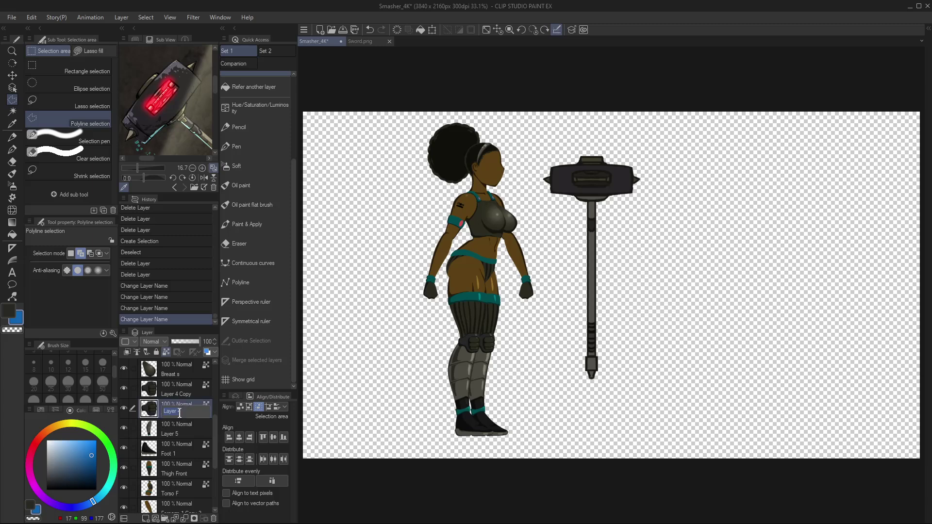
pyautogui.write('Kneecap')
pyautogui.press('Return')
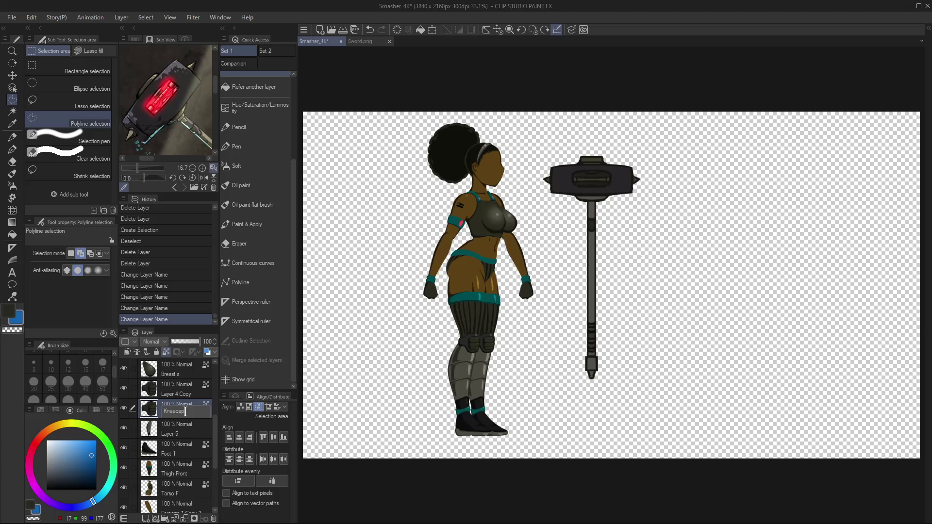
# - Rename the Layer 4 Copy layer as Kneecap 1
pyautogui.doubleClick(175, 392)
pyautogui.write('Knn')
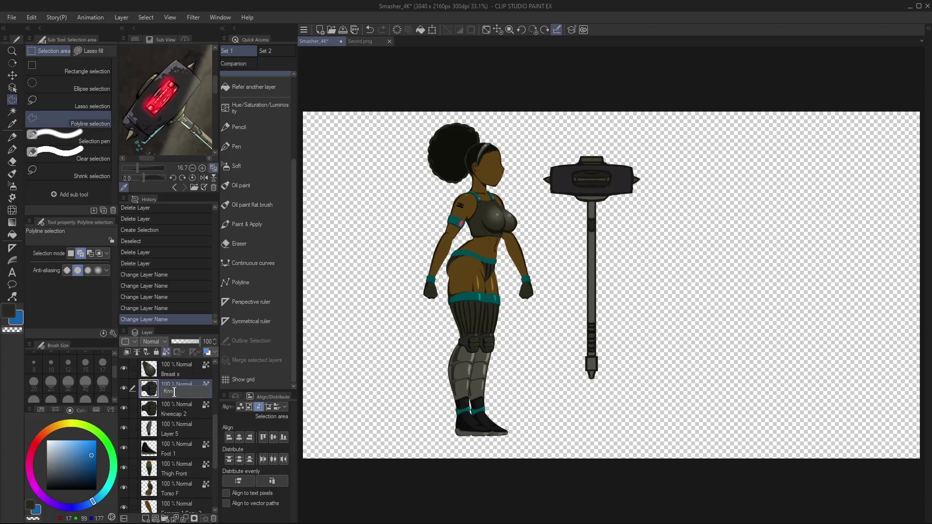
pyautogui.press('BackSpace')
pyautogui.write('eecap 1')
pyautogui.press('Return')
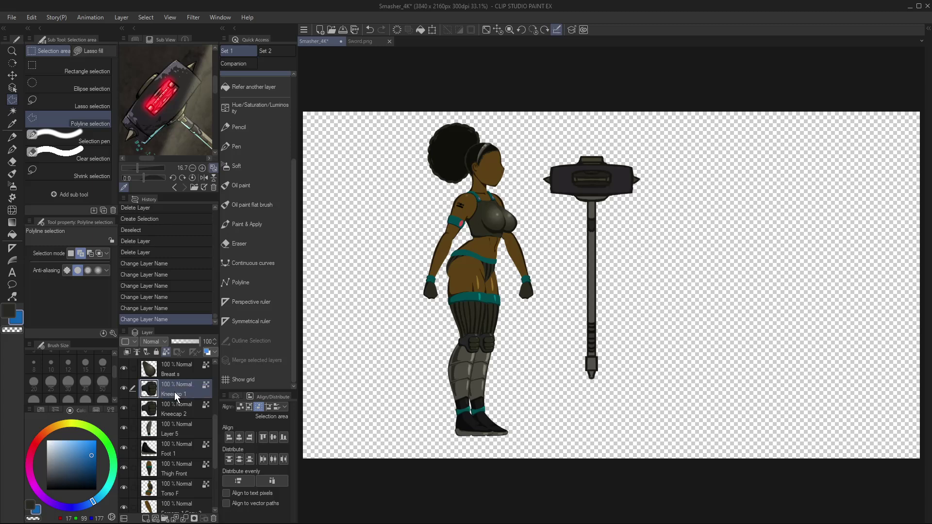
# - Rename Layer 5 as Shin 1
pyautogui.doubleClick(171, 435)
pyautogui.write('Sh')
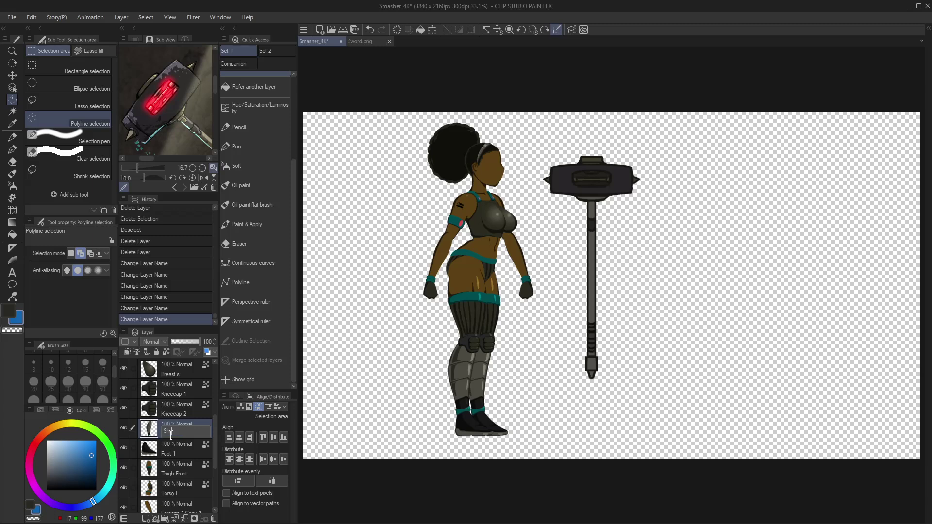
pyautogui.write('in 1')
pyautogui.press('Return')
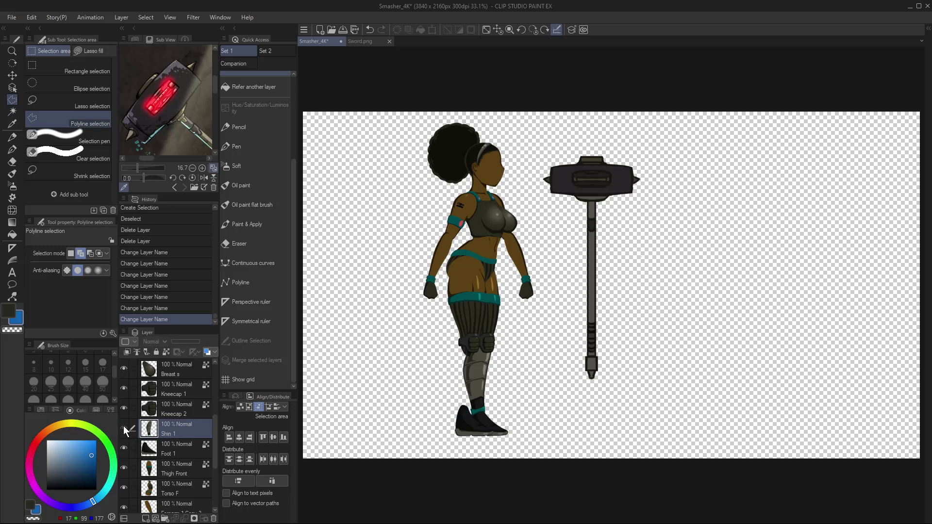
# - Find the other shin's layer by picking it on the canvas and rename it as Shin 2
pyautogui.scroll(-2, 209, 450)
pyautogui.press('o')
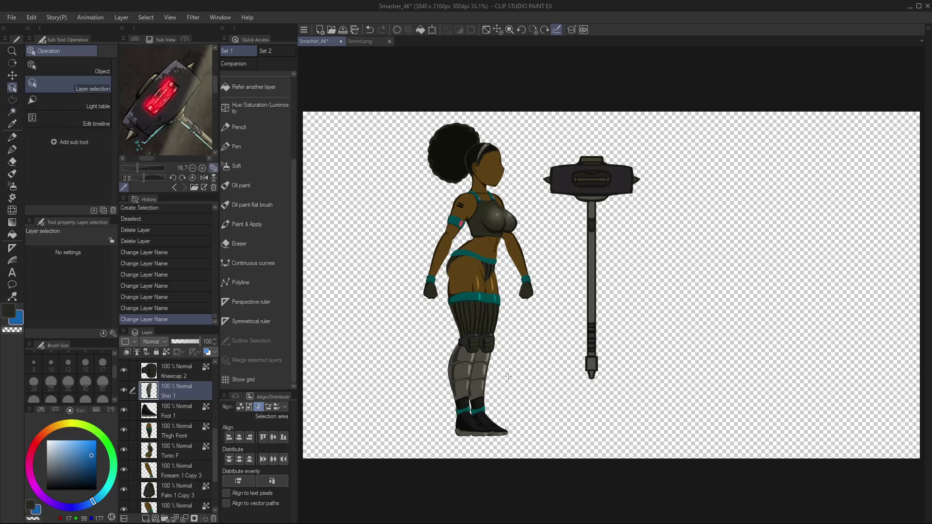
pyautogui.click(485, 377)
pyautogui.doubleClick(180, 510)
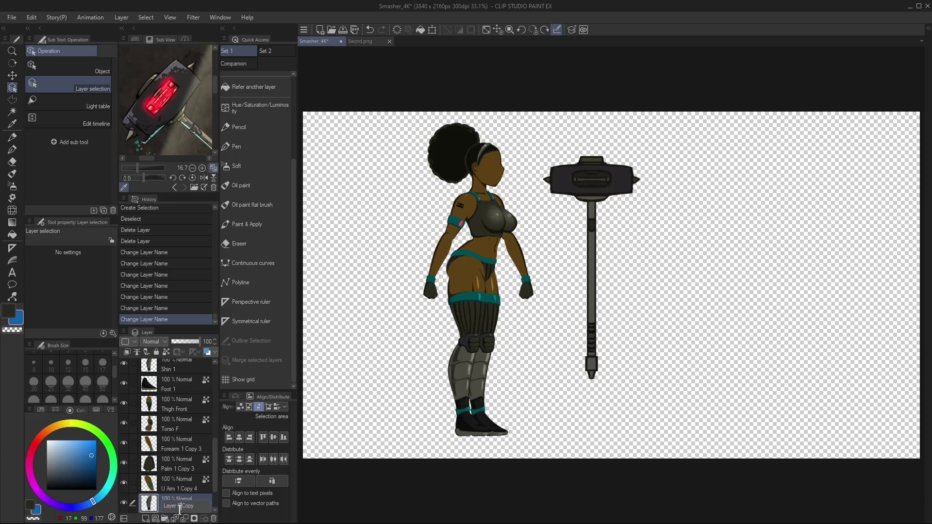
pyautogui.write('Shin 2')
pyautogui.press('Return')
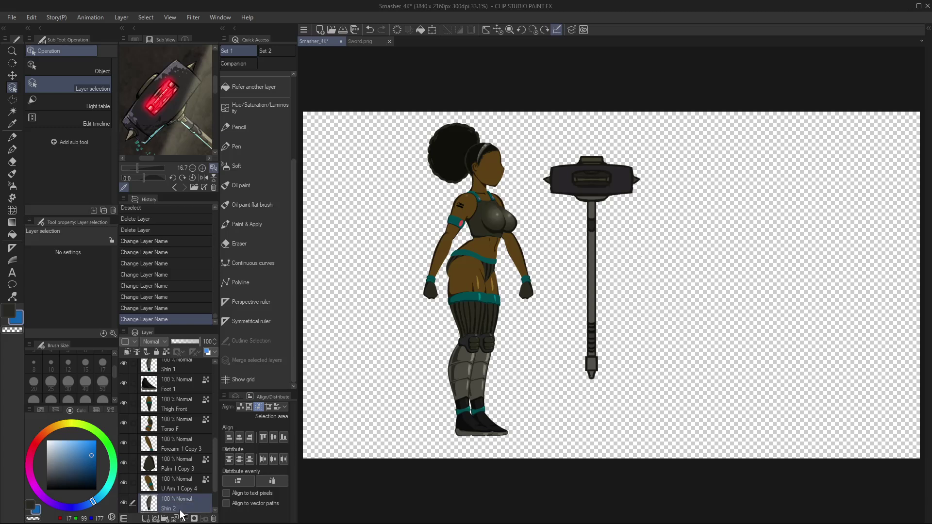
# - Rename the U Arm 1 Copy 4 layer as U Arm 2
pyautogui.doubleClick(169, 487)
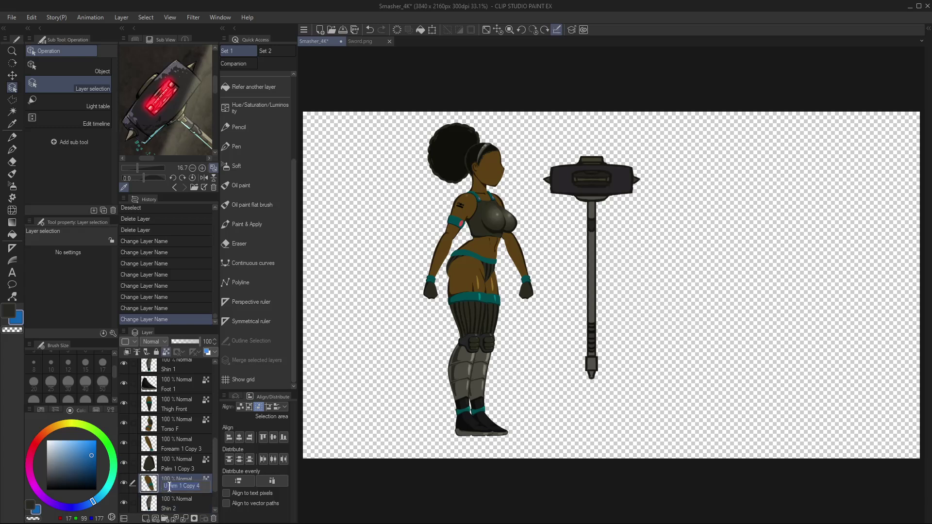
pyautogui.press('End')
pyautogui.press('BackSpace')
pyautogui.press('BackSpace')
pyautogui.press('BackSpace')
pyautogui.press('BackSpace')
pyautogui.press('BackSpace')
pyautogui.press('Return')
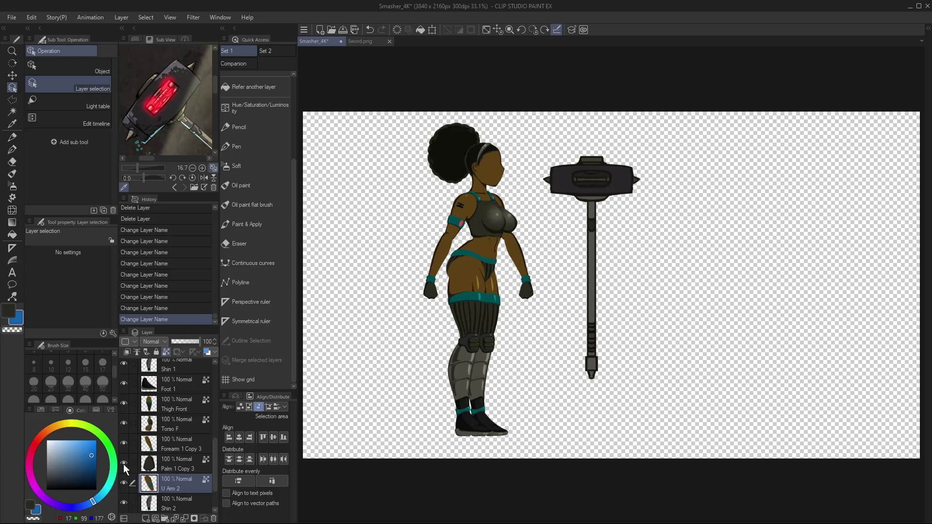
# - Rename the Palm 1 Copy 3 layer as Palm 2
pyautogui.doubleClick(175, 466)
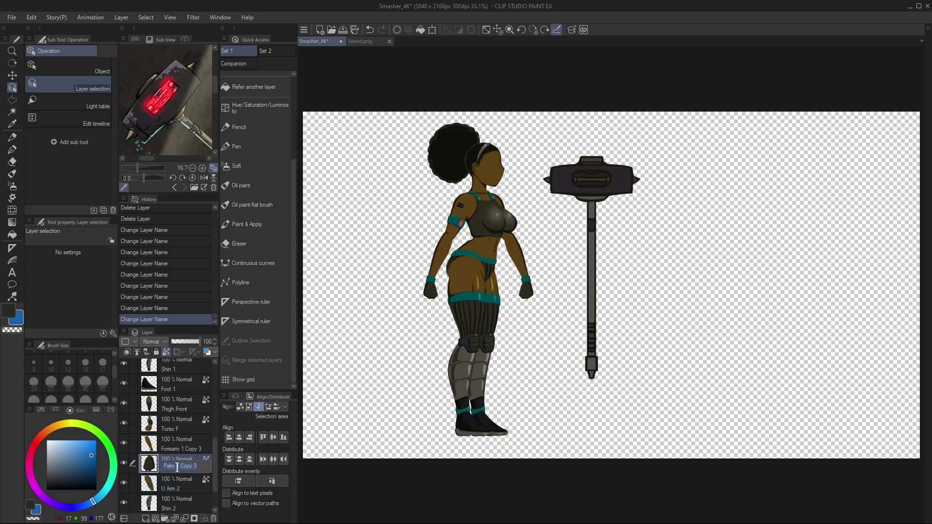
pyautogui.press('End')
pyautogui.press('BackSpace')
pyautogui.press('BackSpace')
pyautogui.press('BackSpace')
pyautogui.press('BackSpace')
pyautogui.press('BackSpace')
pyautogui.press('BackSpace')
pyautogui.press('BackSpace')
pyautogui.press('BackSpace')
pyautogui.write('2')
pyautogui.press('Return')
# - Rename the Forearm 1 Copy 3 layer as Forearm 2
pyautogui.doubleClick(187, 445)
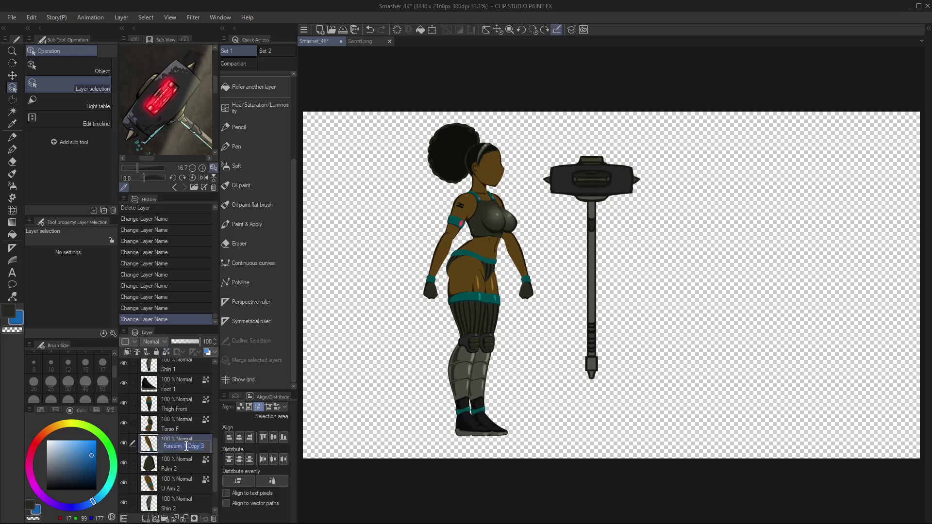
pyautogui.press('End')
pyautogui.press('BackSpace')
pyautogui.press('BackSpace')
pyautogui.press('BackSpace')
pyautogui.press('BackSpace')
pyautogui.press('BackSpace')
pyautogui.press('BackSpace')
pyautogui.press('BackSpace')
pyautogui.press('BackSpace')
pyautogui.write('2')
pyautogui.press('Return')
# - Save the character file and save it again as a Photoshop Document named Smasher_4K in the Smasher folder
pyautogui.scroll(1, 196, 429)
pyautogui.scroll(3, 194, 431)
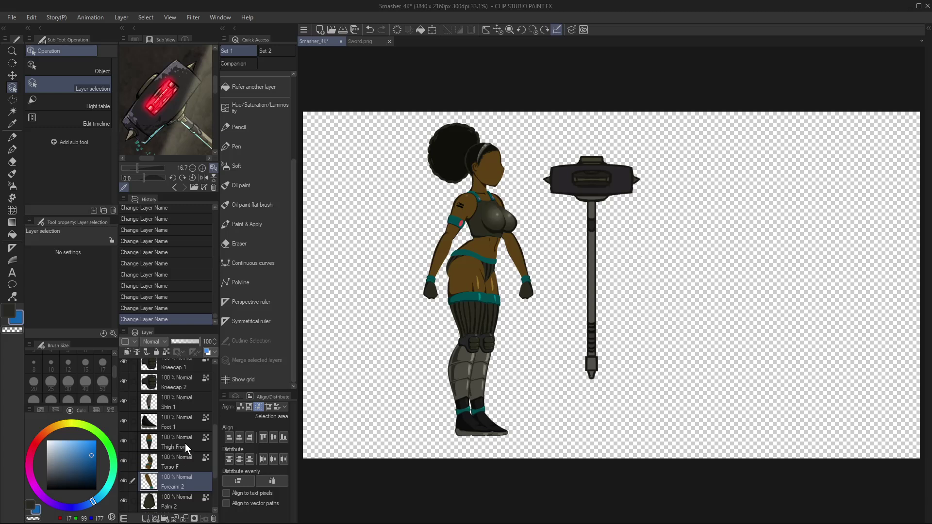
pyautogui.scroll(6, 185, 444)
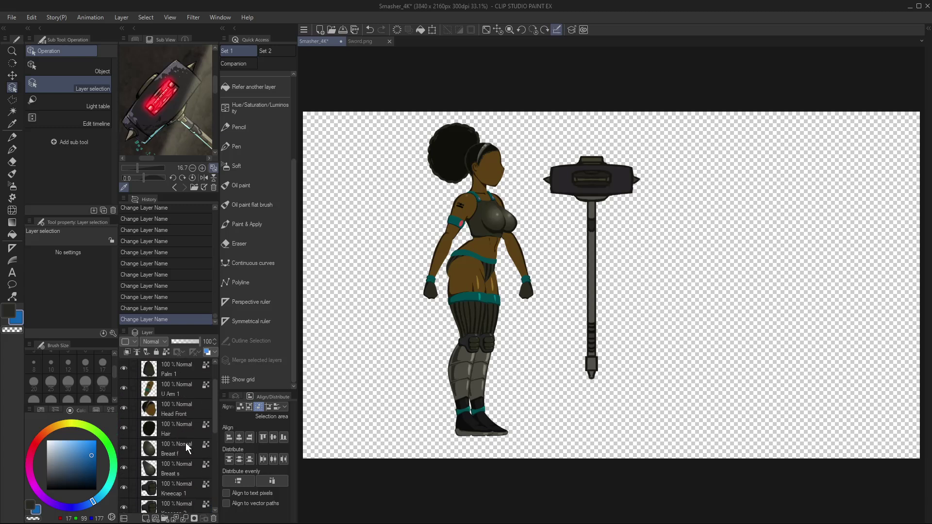
pyautogui.scroll(2, 185, 443)
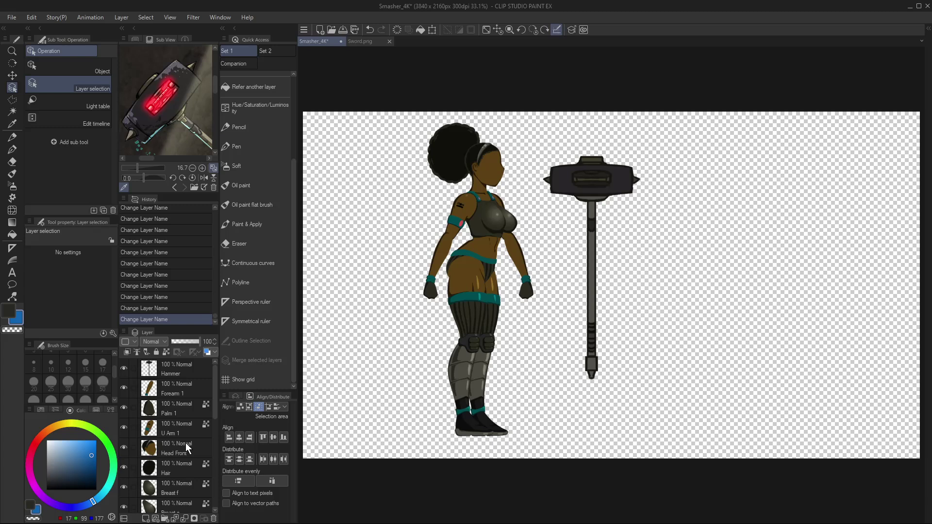
pyautogui.hotkey('ctrl', 's')
pyautogui.hotkey('ctrl', 'shift', 's')
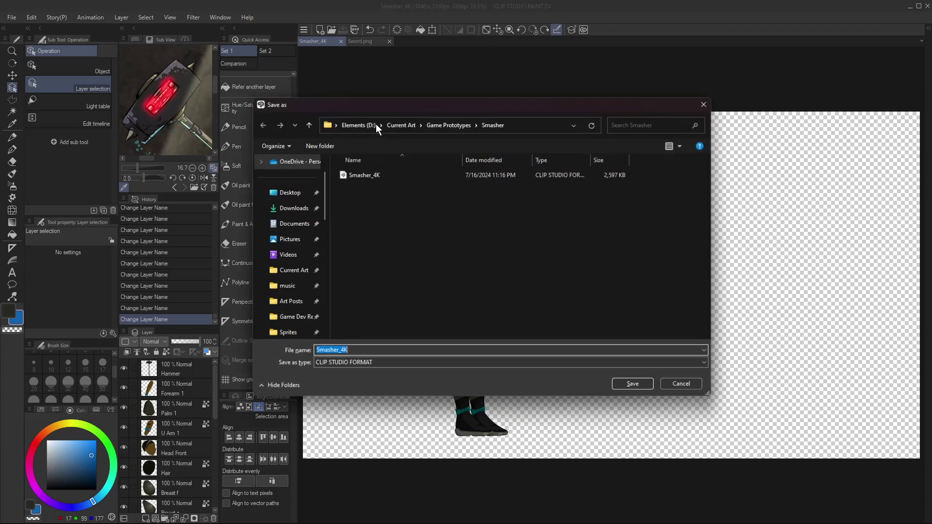
pyautogui.click(430, 361)
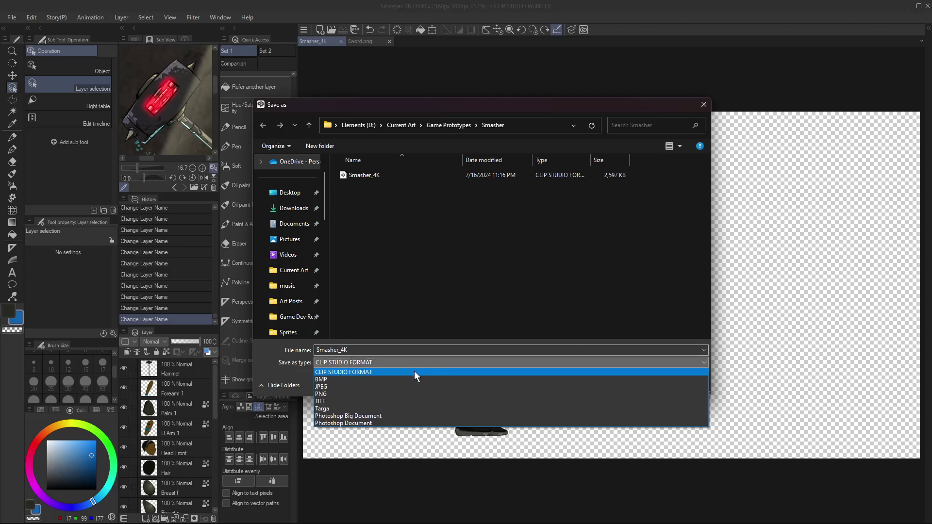
pyautogui.click(379, 423)
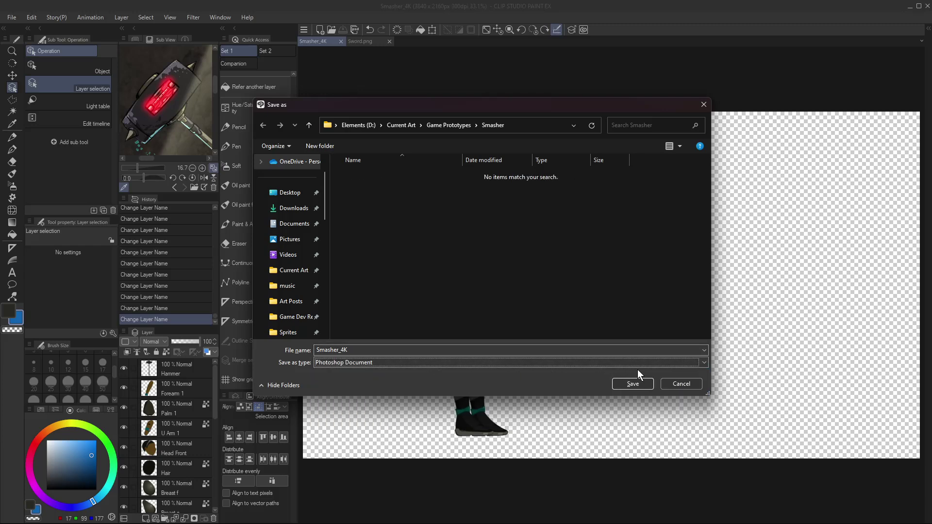
pyautogui.click(639, 384)
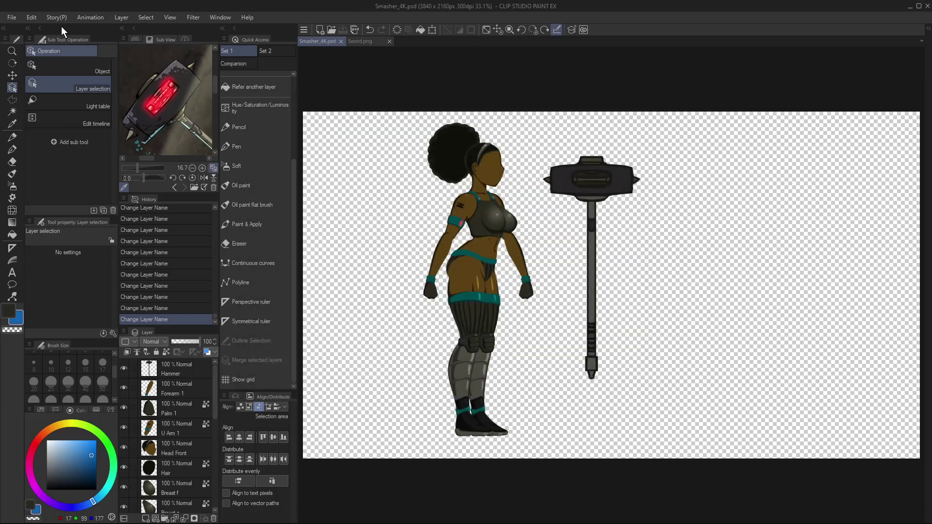
# - Change the image resolution to 1920 × 1080 px with Hard edges (nearest neighbor) interpolation and save the PSD
pyautogui.click(35, 18)
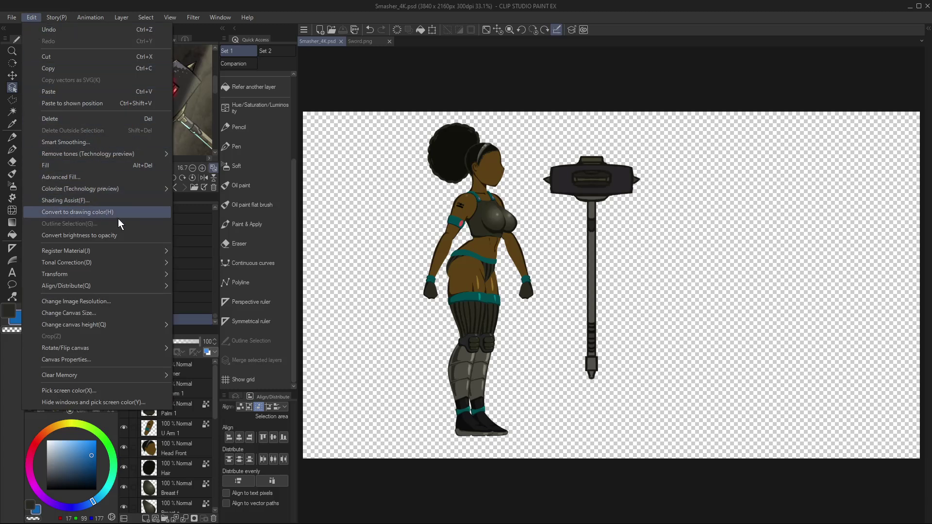
pyautogui.click(102, 301)
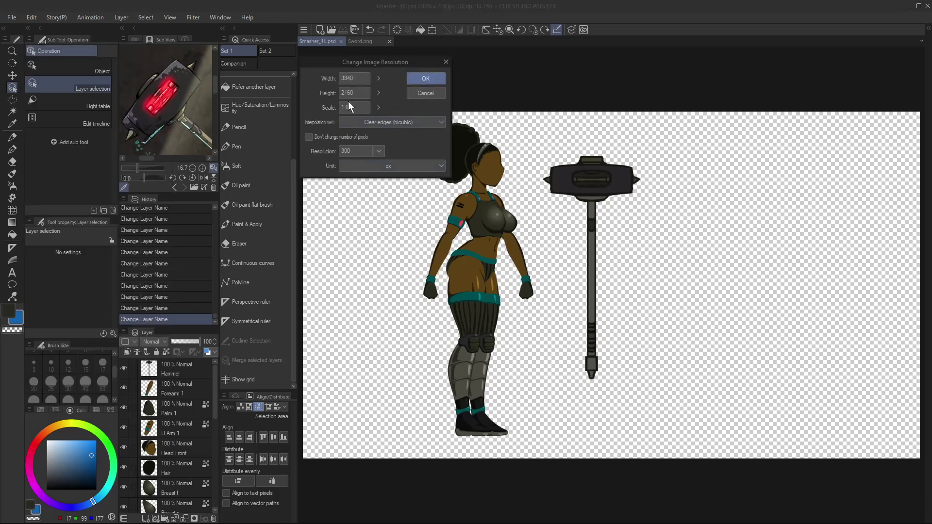
pyautogui.click(366, 93)
pyautogui.click(432, 117)
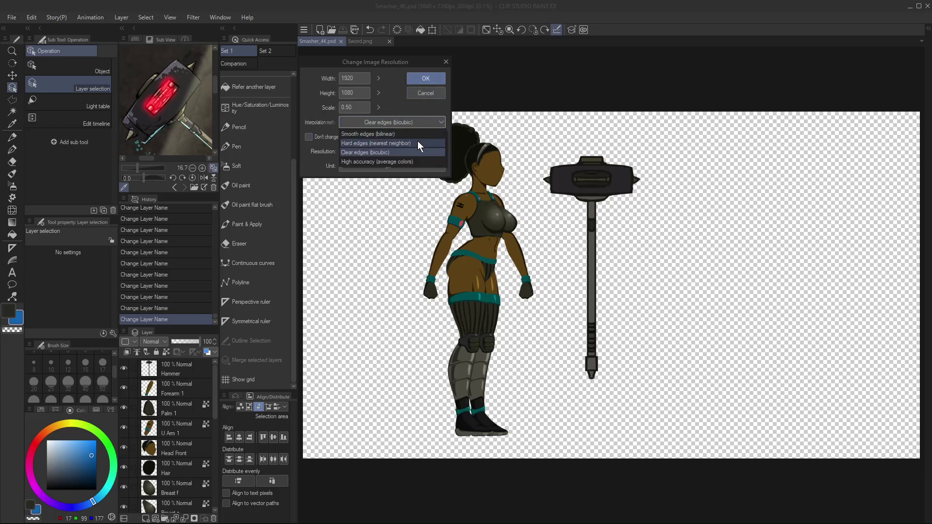
pyautogui.click(418, 141)
pyautogui.click(421, 78)
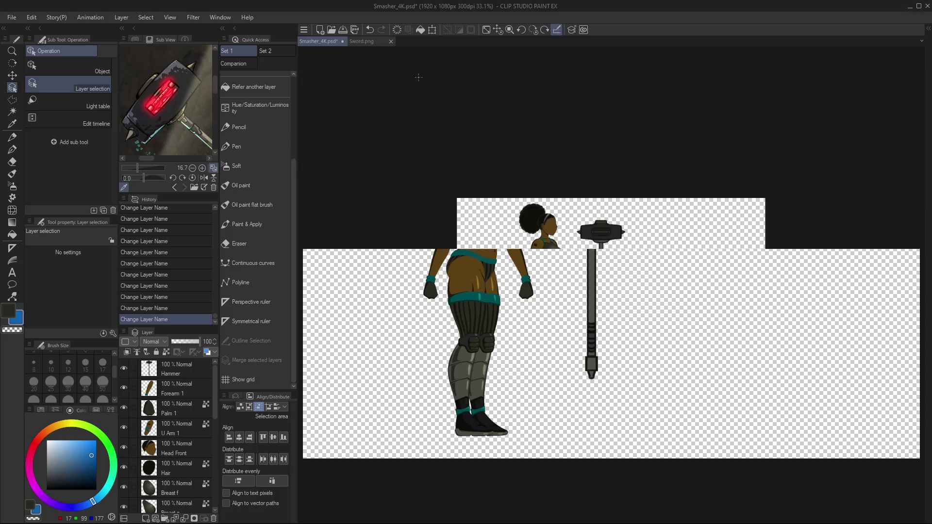
pyautogui.scroll(2, 537, 267)
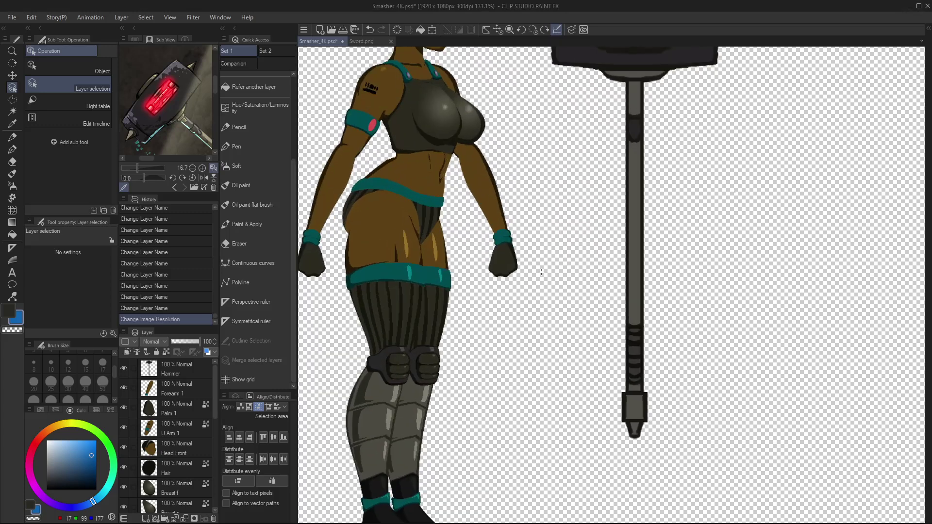
pyautogui.scroll(-1, 526, 243)
pyautogui.hotkey('ctrl', 's')
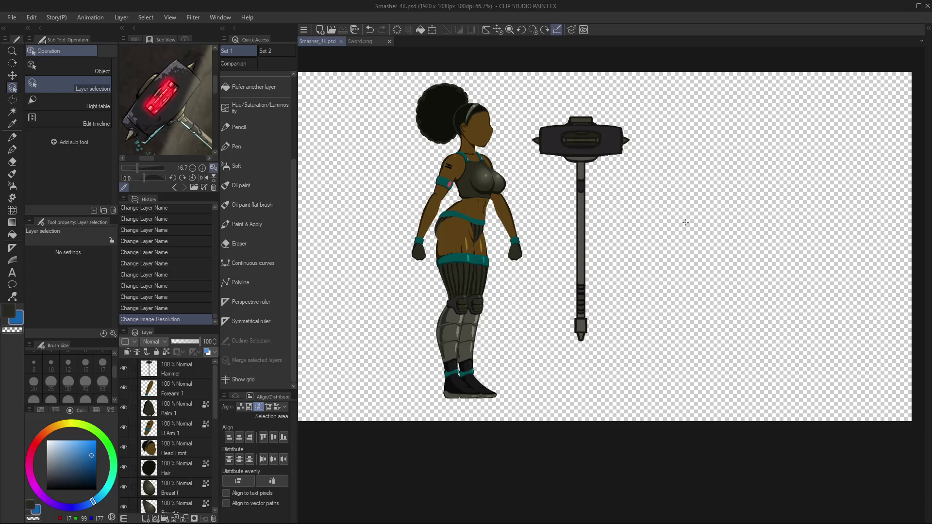
# - Open the Save As dialog to reach the Smasher_4K PSD in the Smasher folder
pyautogui.hotkey('alt', 'shift', 's')
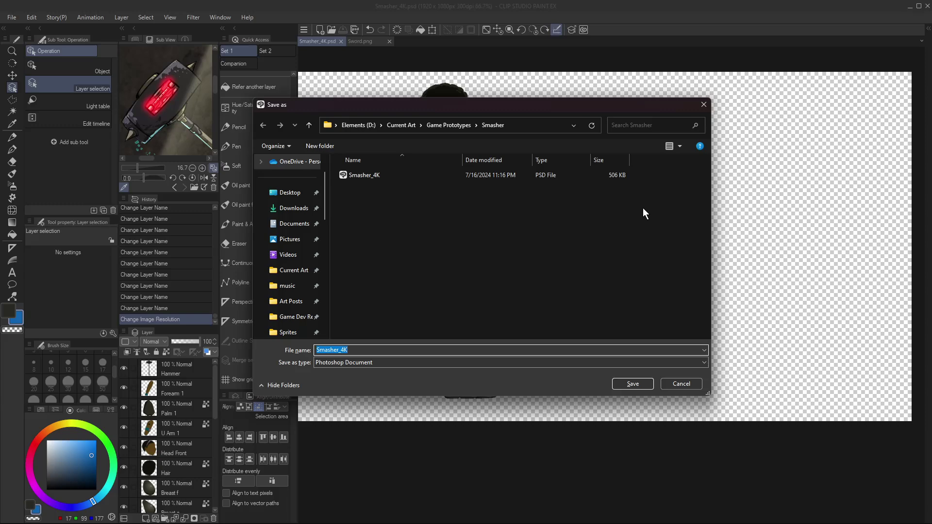
pyautogui.moveTo(477, 114); pyautogui.dragTo(355, 90)
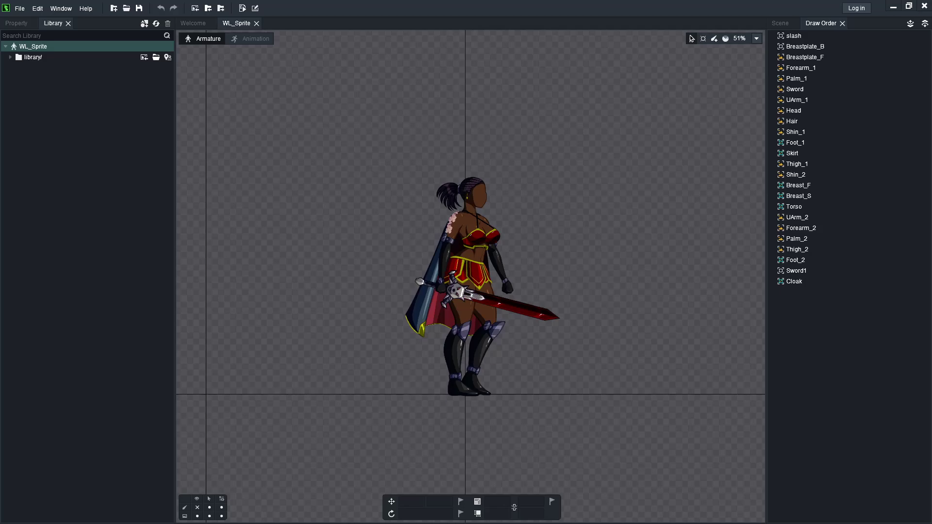
# - In DragonBones Pro, close the WL_Sprite project and create a new animation project with the Armature Template
pyautogui.click(257, 24)
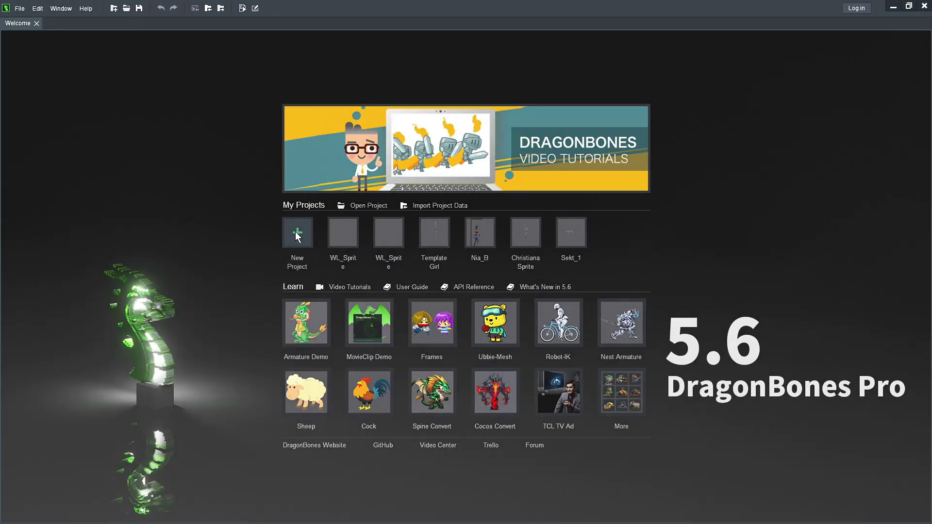
pyautogui.click(295, 231)
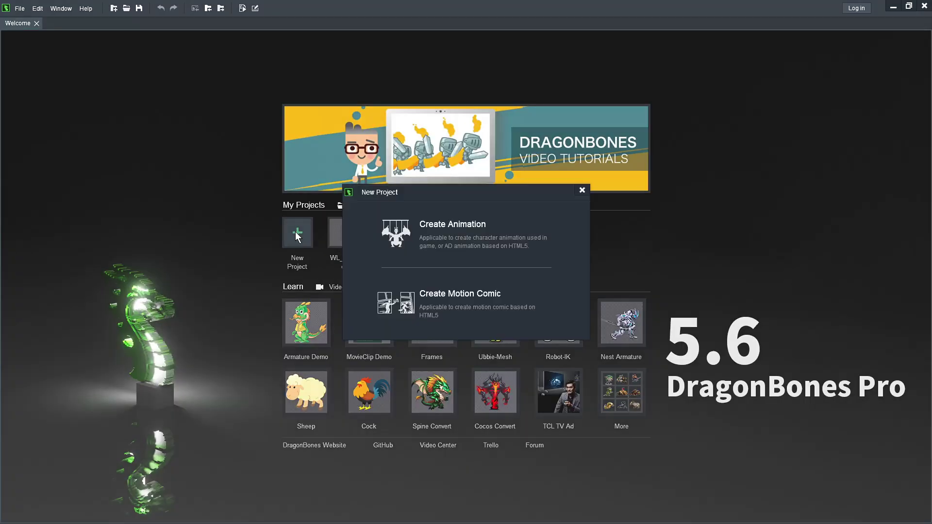
pyautogui.click(462, 241)
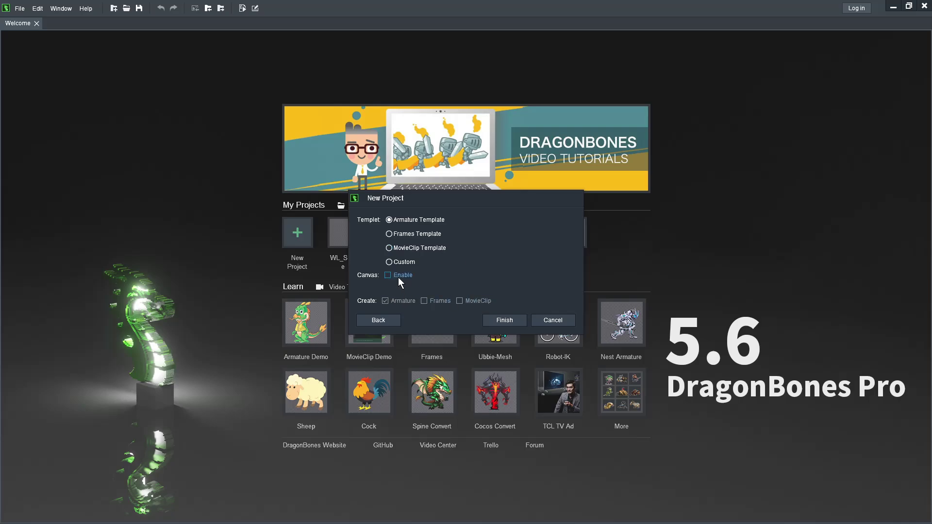
pyautogui.click(499, 321)
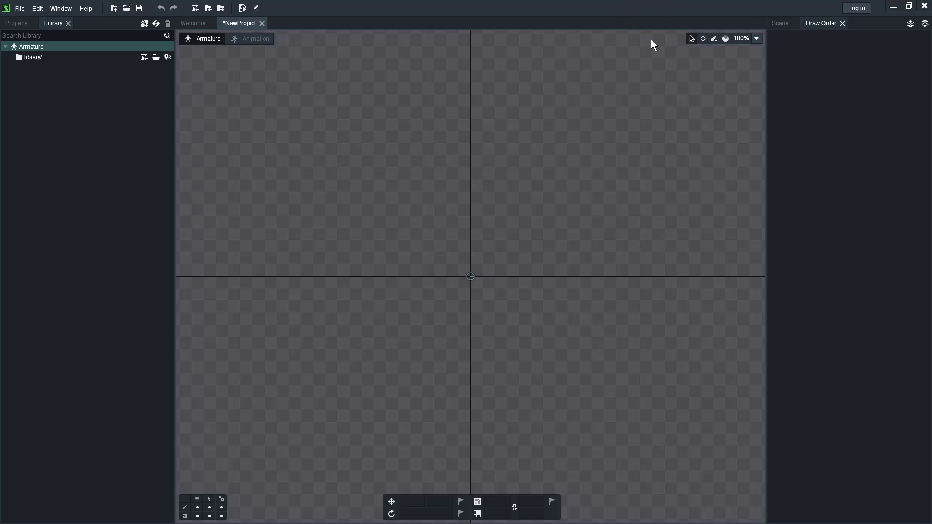
# - Try to bring the Smasher_4K PSD from the Save As file list into the new DragonBones project, and cancel the dialog
pyautogui.moveTo(471, 17)
pyautogui.mouseDown()
pyautogui.moveTo(603, 75)
pyautogui.moveTo(678, 94)
pyautogui.moveTo(665, 77)
pyautogui.mouseUp()
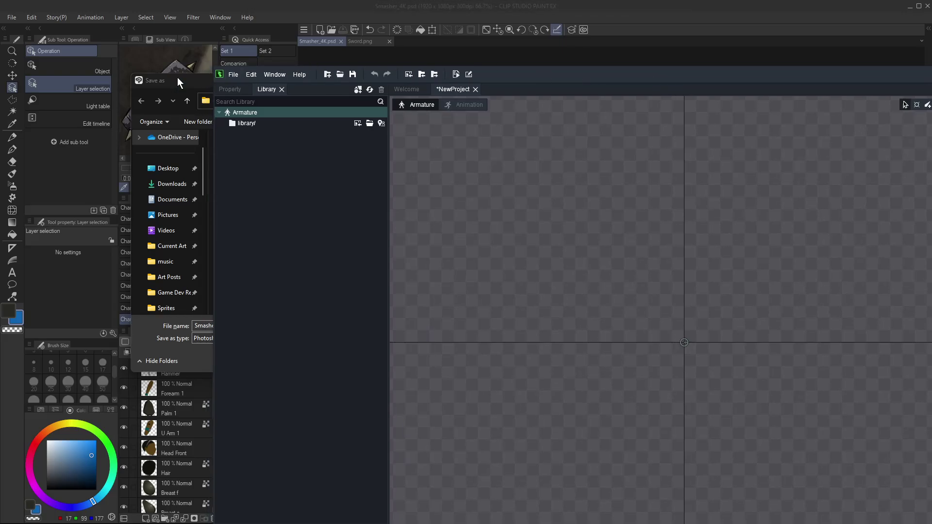
pyautogui.moveTo(176, 77); pyautogui.dragTo(76, 67)
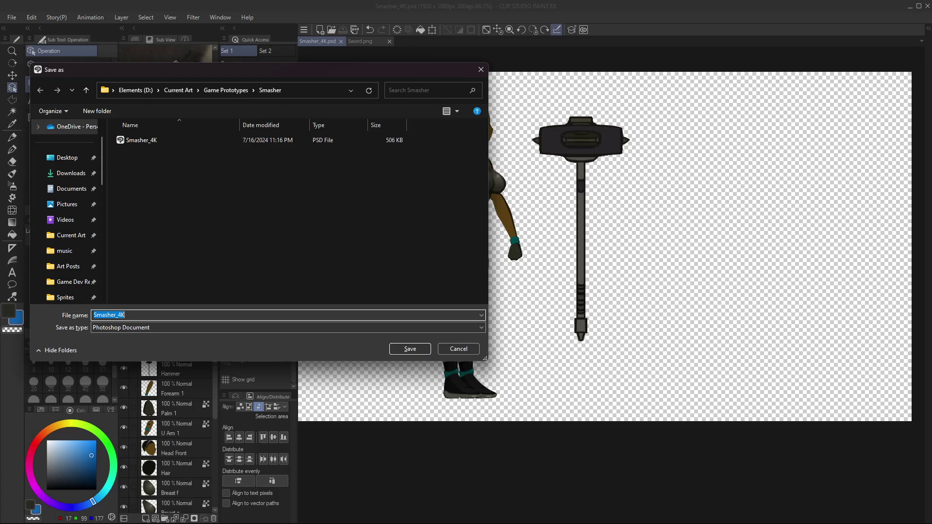
pyautogui.hotkey('alt', 'Tab')
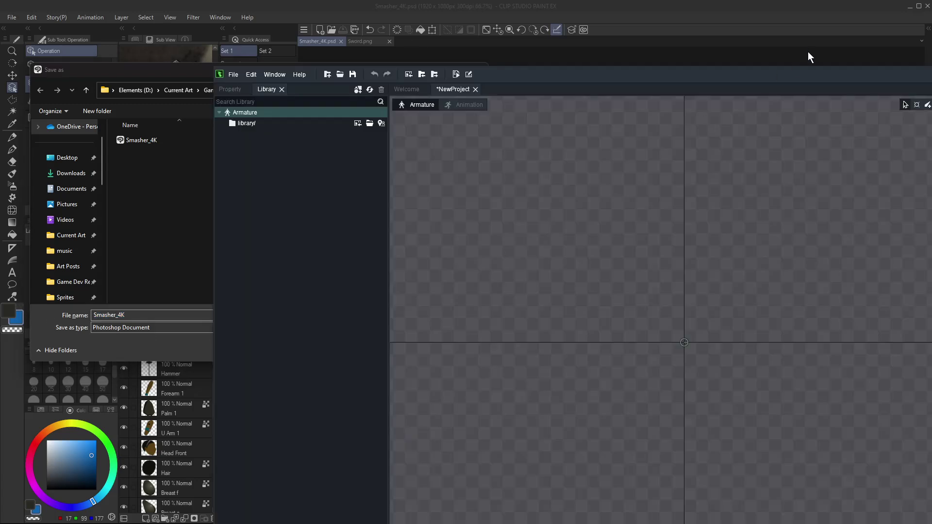
pyautogui.moveTo(614, 80); pyautogui.dragTo(0, 27)
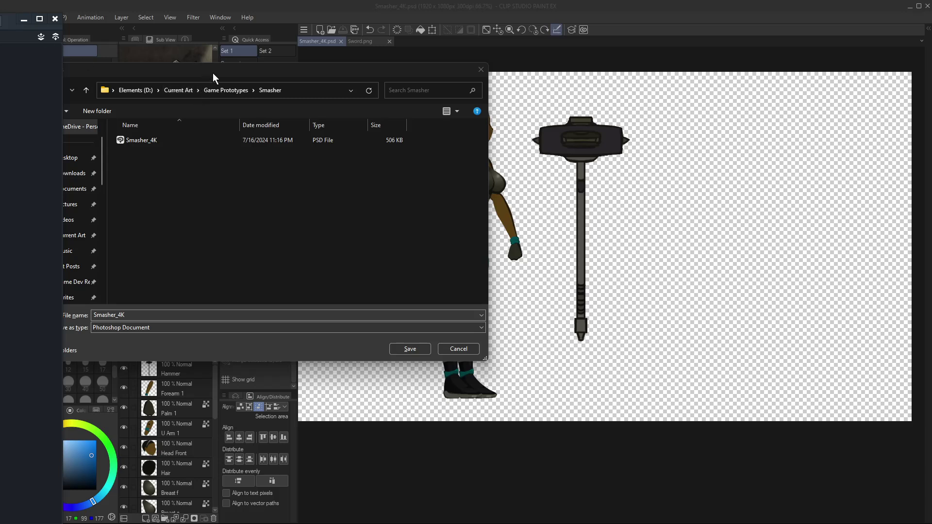
pyautogui.moveTo(208, 73); pyautogui.dragTo(616, 86)
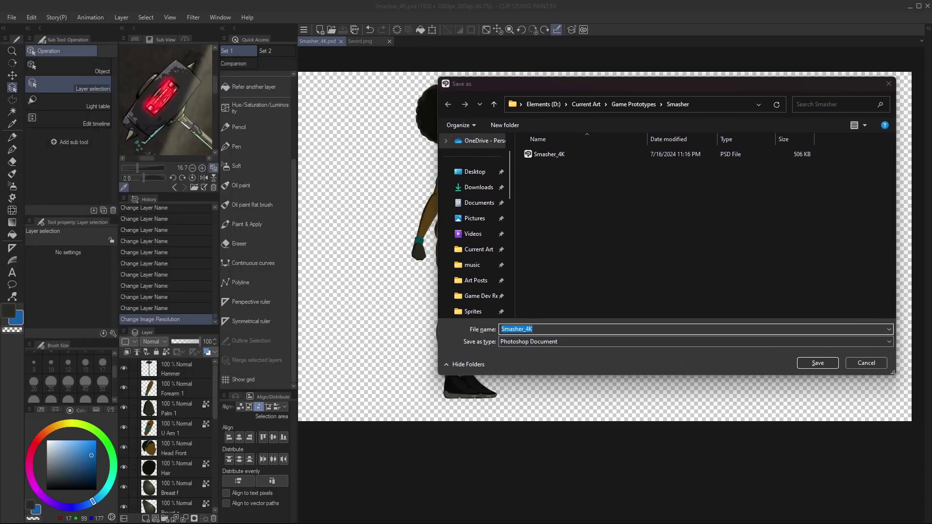
pyautogui.hotkey('alt', 'Tab')
pyautogui.hotkey('alt', 'Tab')
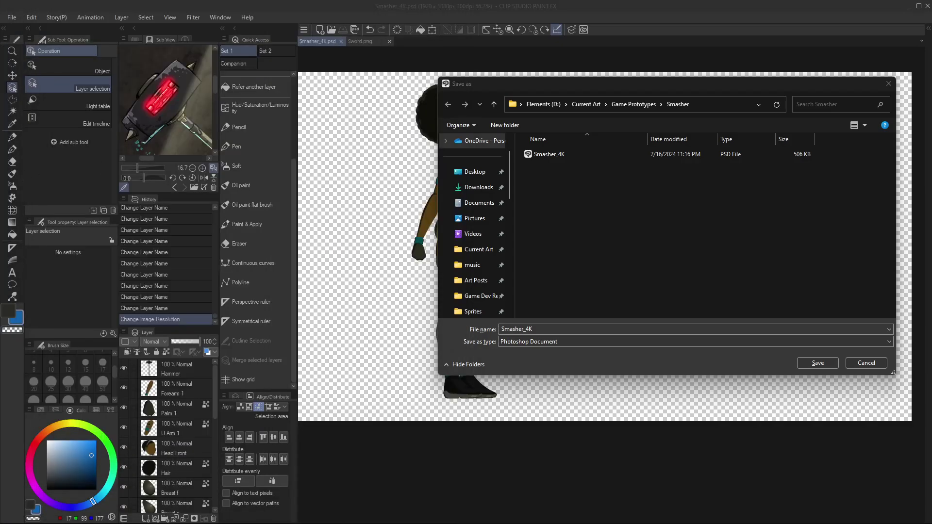
pyautogui.hotkey('alt', 'Tab')
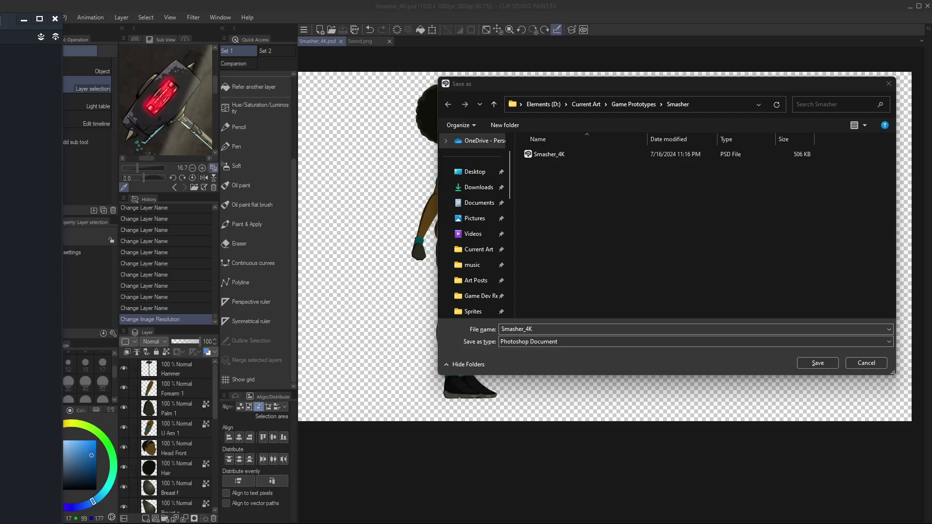
pyautogui.moveTo(0, 56)
pyautogui.mouseDown()
pyautogui.moveTo(94, 56)
pyautogui.moveTo(85, 75)
pyautogui.mouseUp()
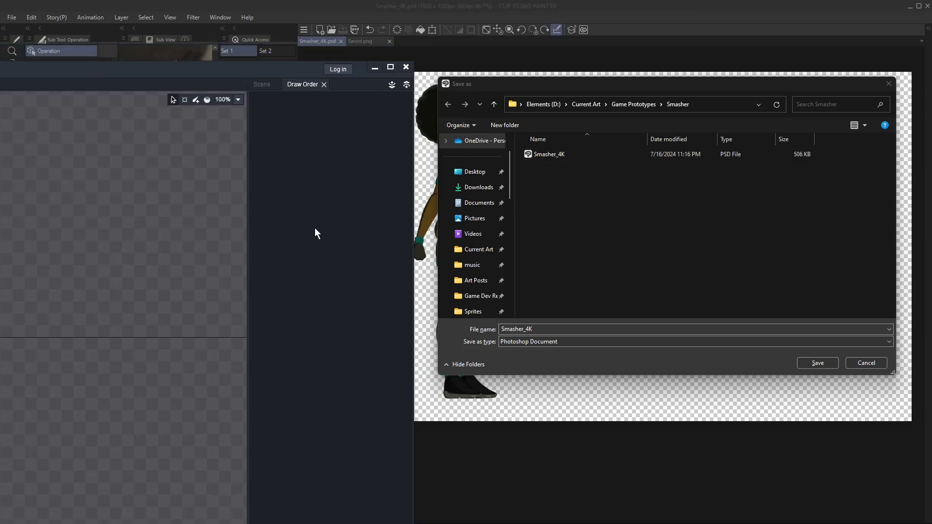
pyautogui.moveTo(545, 155); pyautogui.dragTo(124, 264)
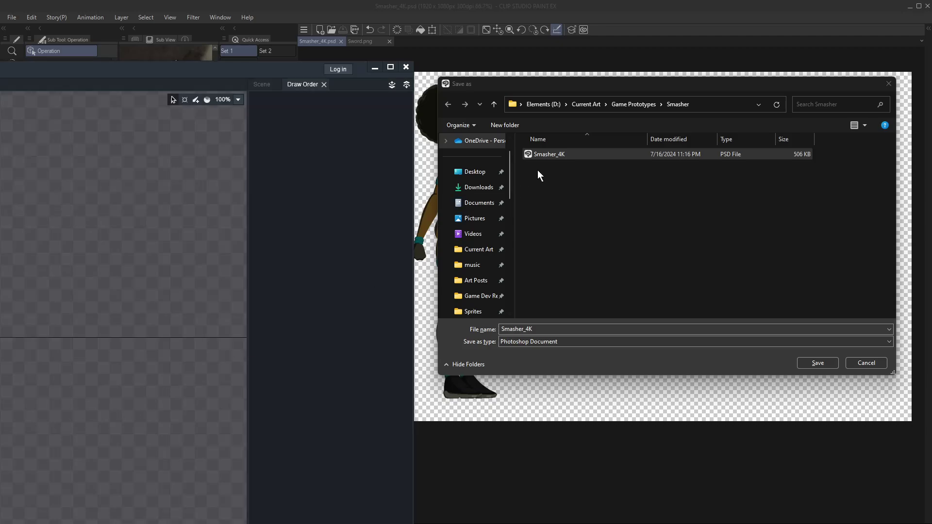
pyautogui.moveTo(589, 86); pyautogui.dragTo(243, 87)
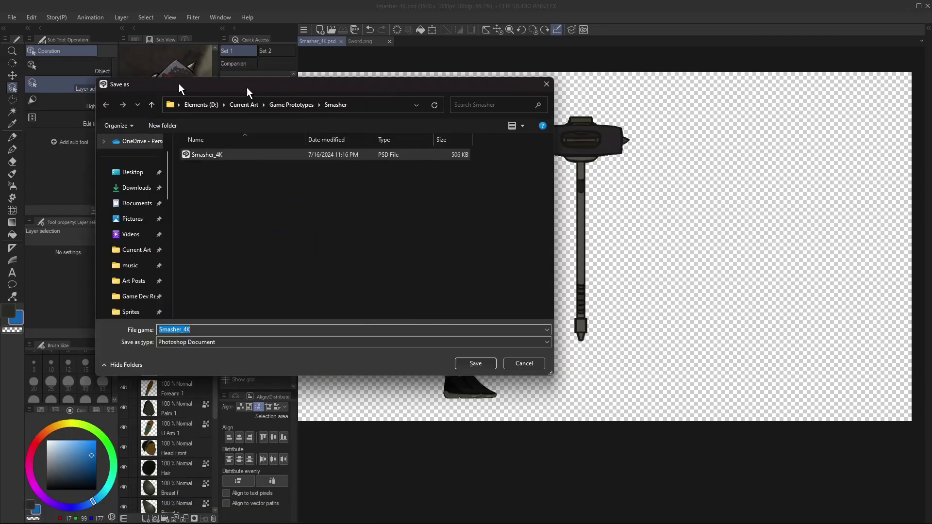
pyautogui.press('Escape')
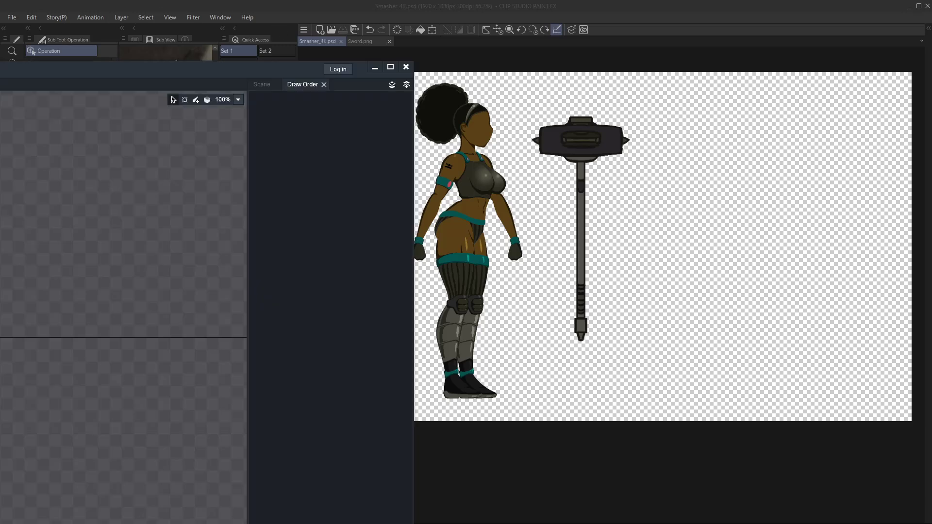
pyautogui.moveTo(223, 73); pyautogui.dragTo(541, 6)
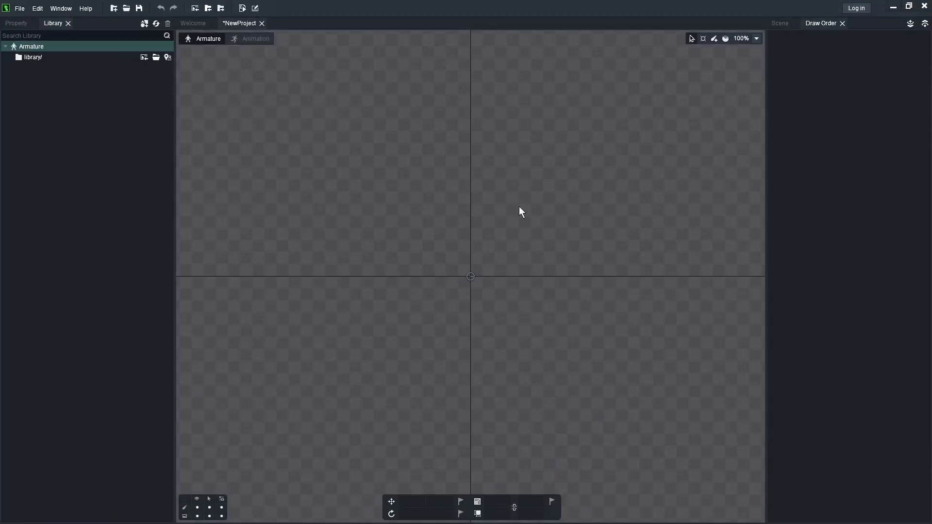
# - Import the Smasher_4K PSD into the current armature with hidden layers ignored and the root position at bottom centre
pyautogui.moveTo(0, 167); pyautogui.dragTo(472, 211)
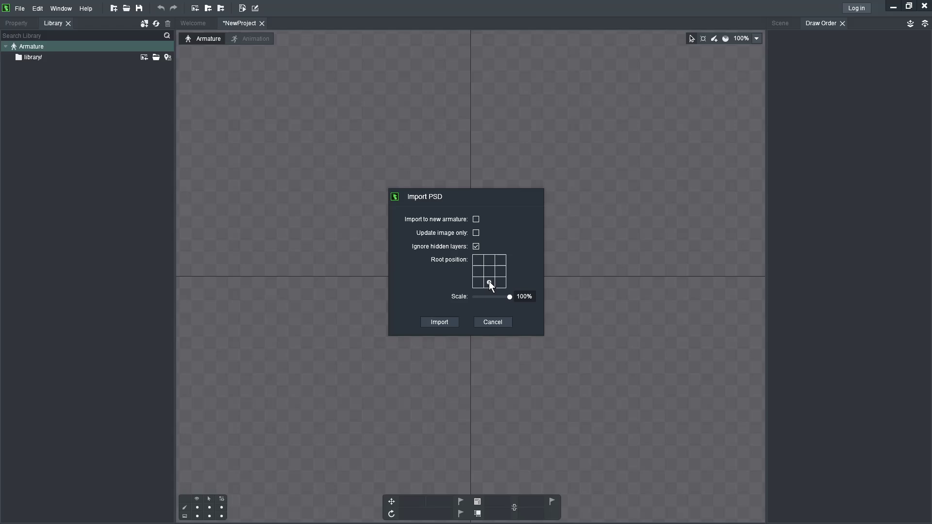
pyautogui.doubleClick(520, 299)
pyautogui.write('50')
pyautogui.click(439, 322)
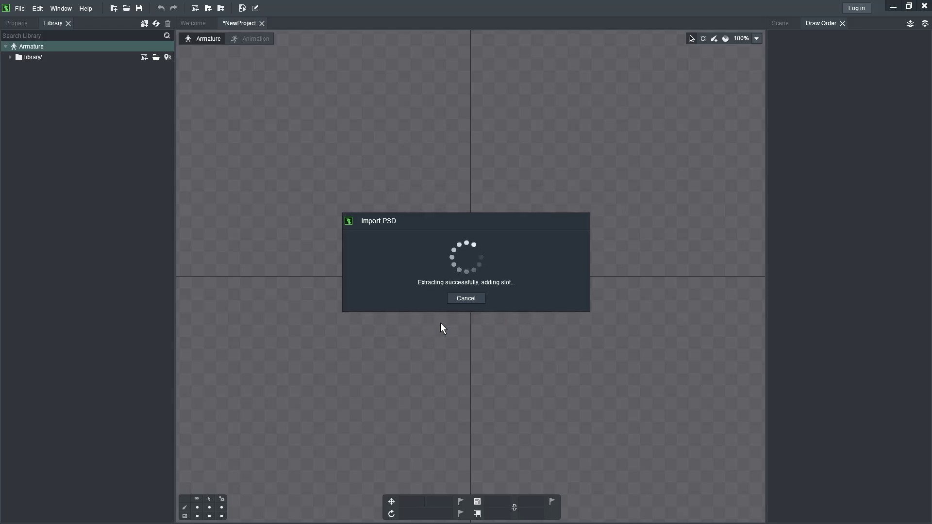
# - Lock the root in the scene tree and move all imported parts so the character's feet stand on the origin
pyautogui.scroll(-3, 616, 233)
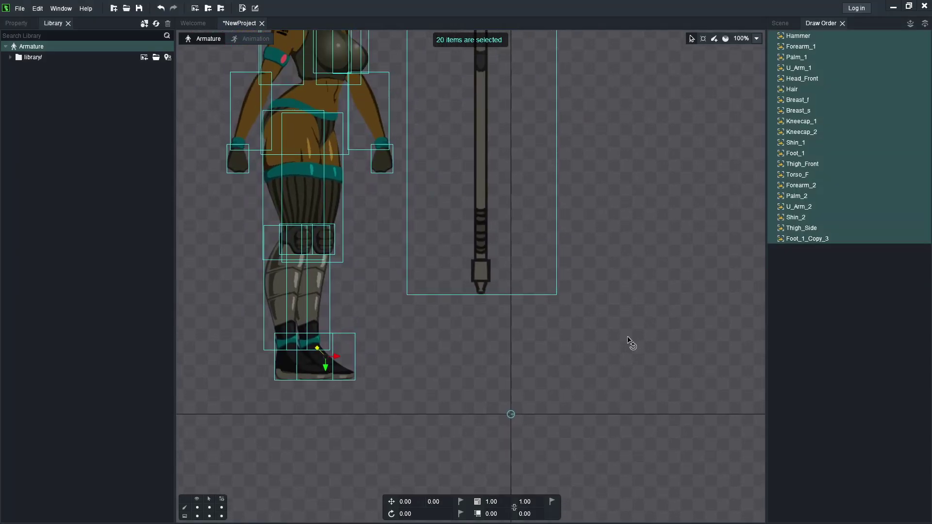
pyautogui.moveTo(595, 270); pyautogui.dragTo(571, 265)
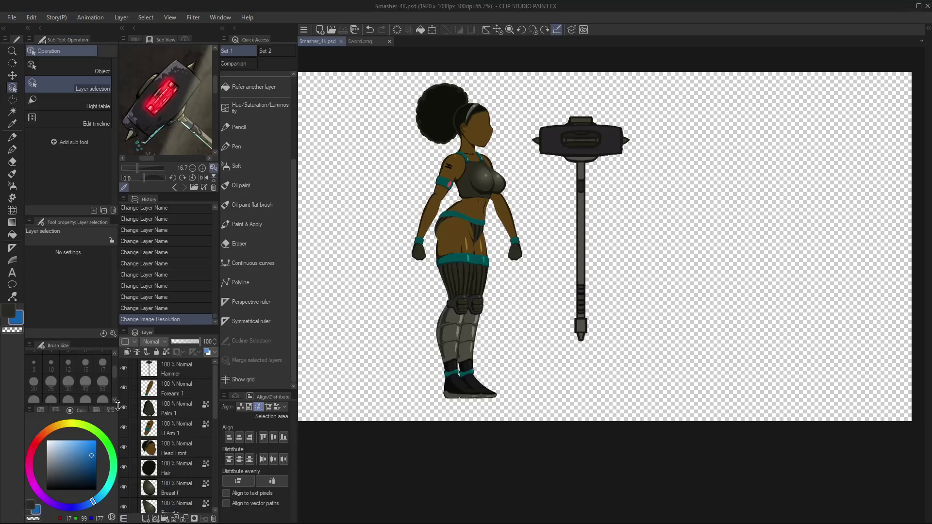
pyautogui.click(910, 6)
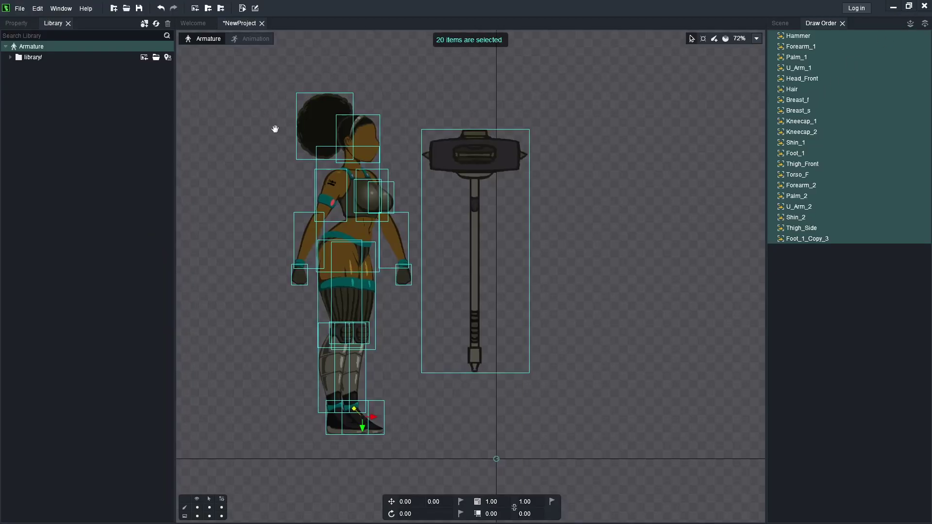
pyautogui.moveTo(275, 129); pyautogui.dragTo(309, 140)
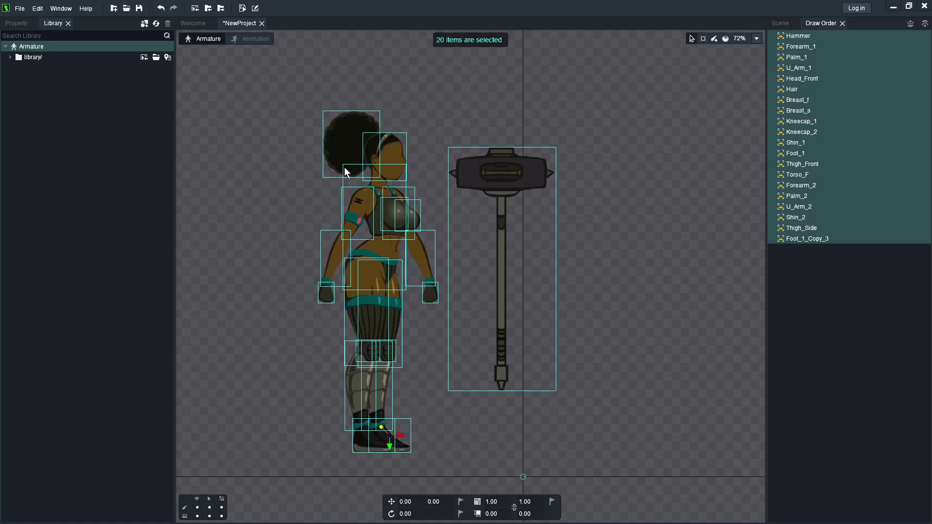
pyautogui.scroll(-2, 576, 281)
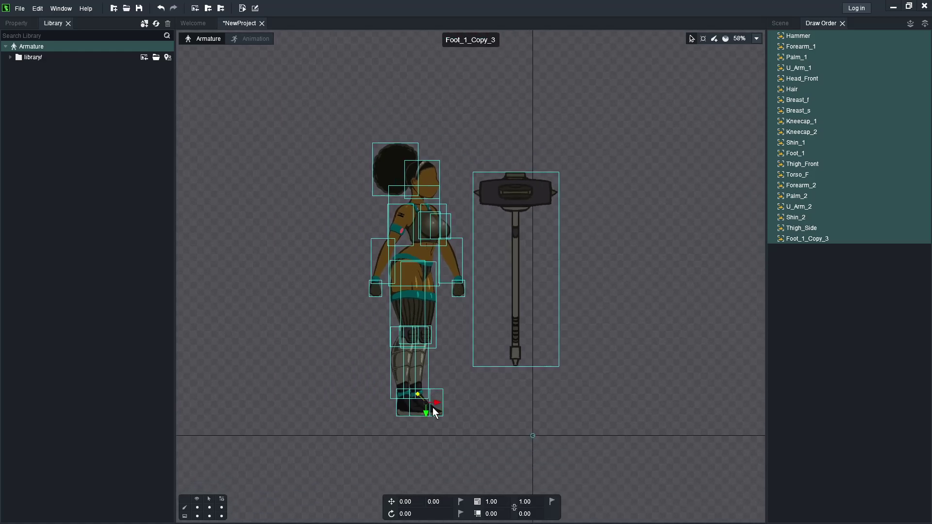
pyautogui.click(780, 24)
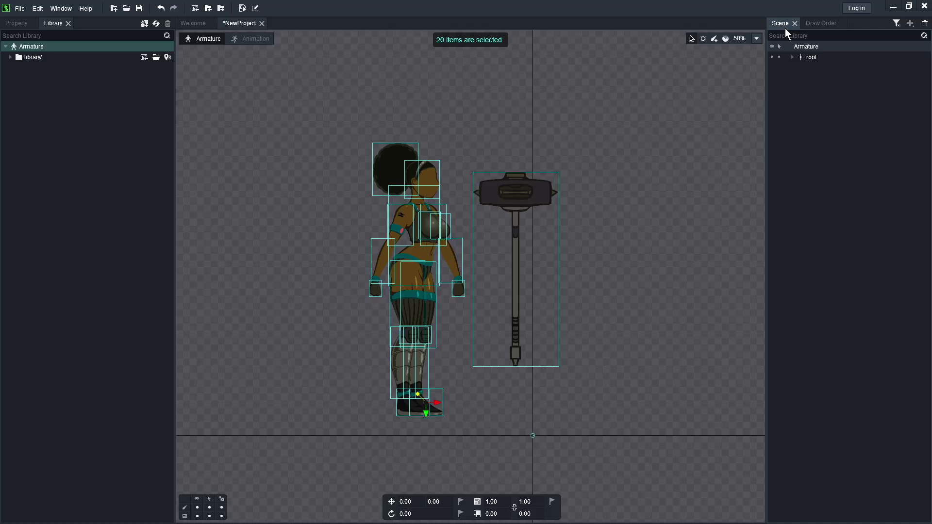
pyautogui.click(780, 57)
pyautogui.moveTo(435, 403); pyautogui.dragTo(552, 431)
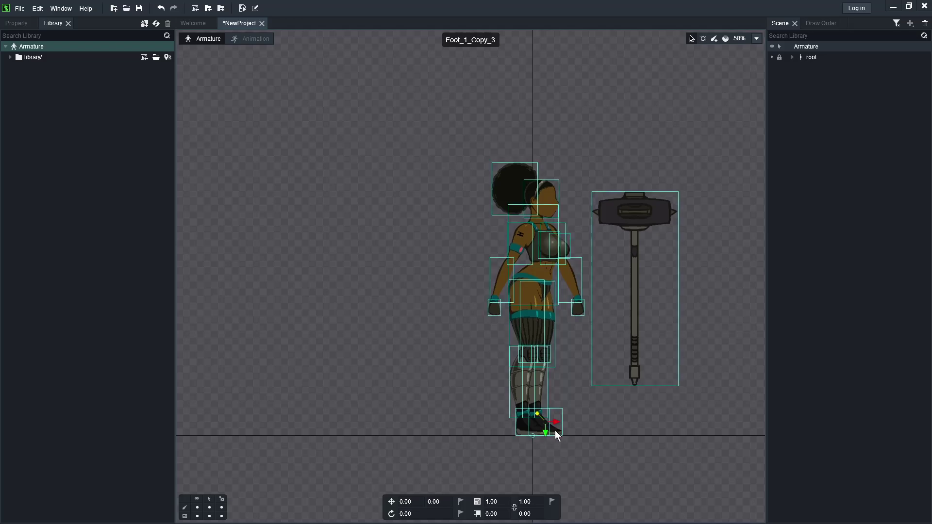
pyautogui.click(690, 242)
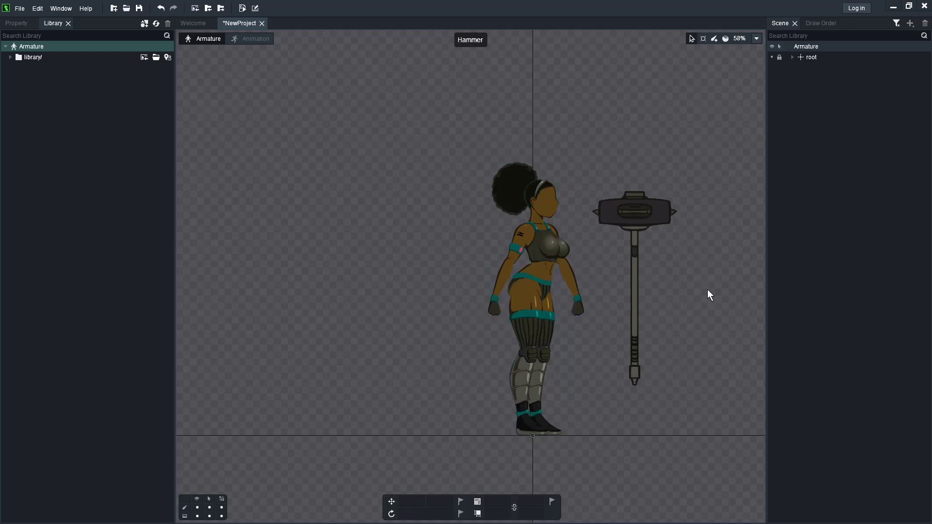
# - Move the hammer behind the character's back, to about X -368, Y -525
pyautogui.click(643, 221)
pyautogui.moveTo(640, 302); pyautogui.dragTo(433, 304)
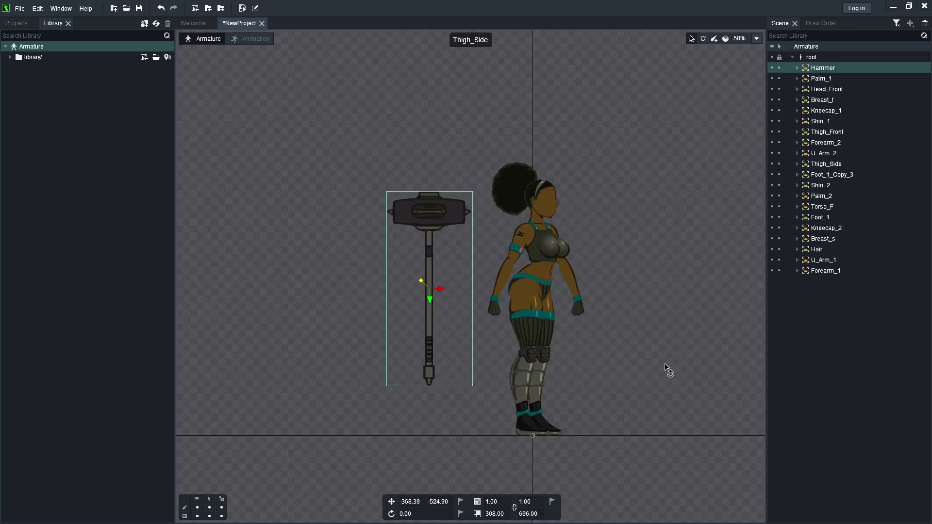
pyautogui.scroll(-2, 668, 370)
pyautogui.scroll(5, 634, 353)
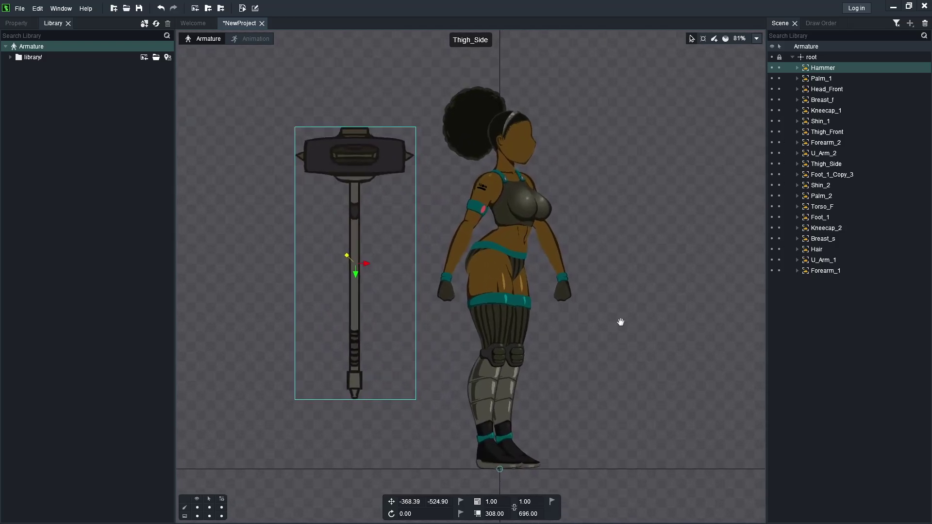
pyautogui.moveTo(597, 336); pyautogui.dragTo(601, 336)
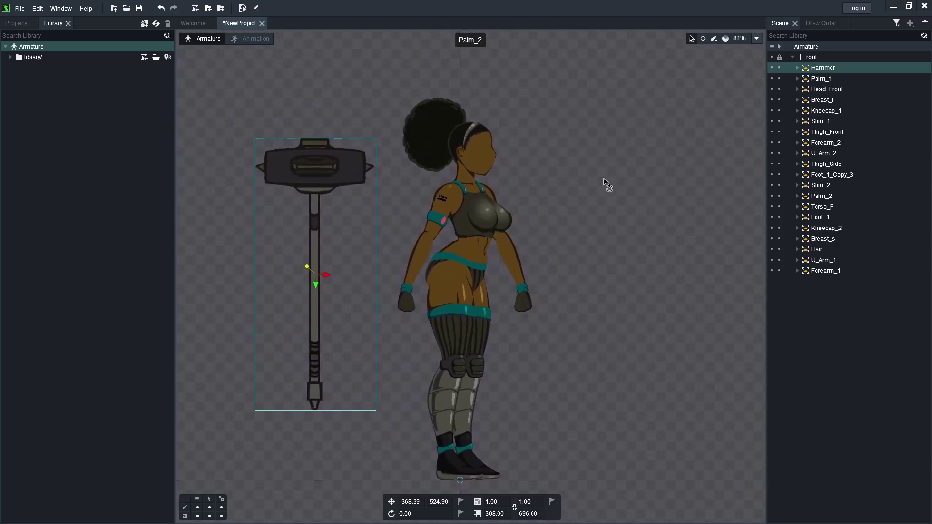
# - Start saving the project and choose the Smasher folder under Game Prototypes as its path
pyautogui.click(139, 8)
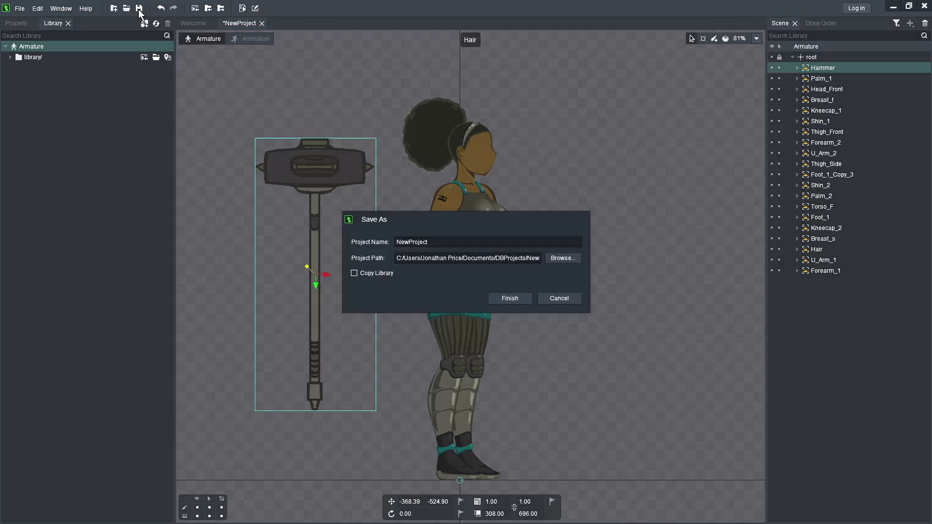
pyautogui.click(570, 258)
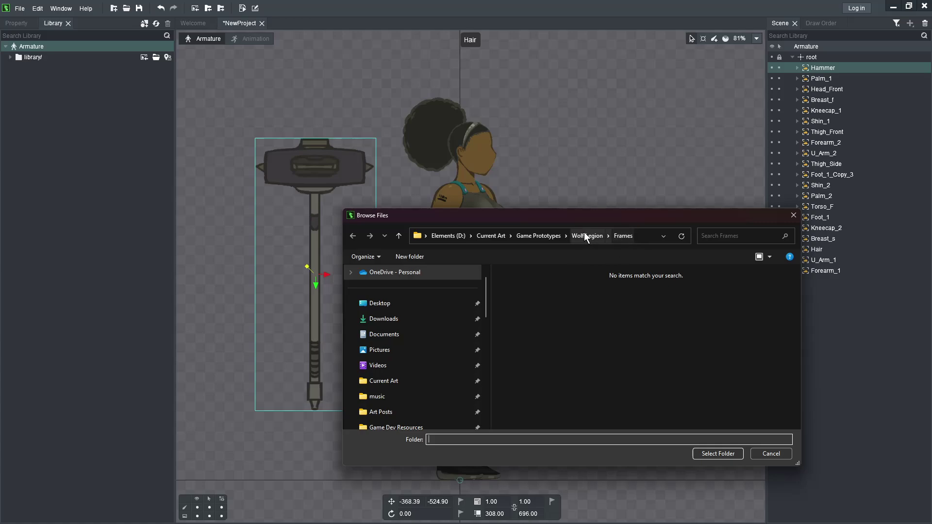
pyautogui.click(567, 236)
pyautogui.scroll(-1, 602, 335)
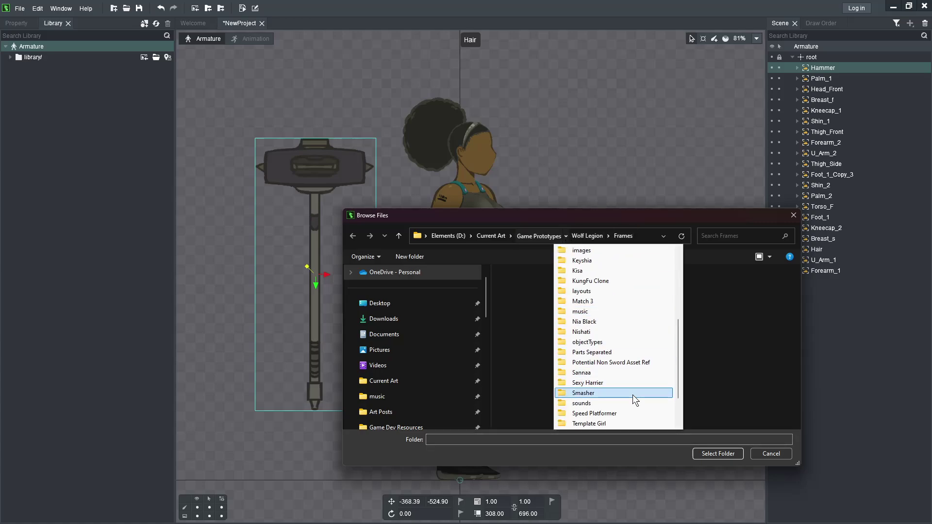
pyautogui.scroll(-2, 633, 395)
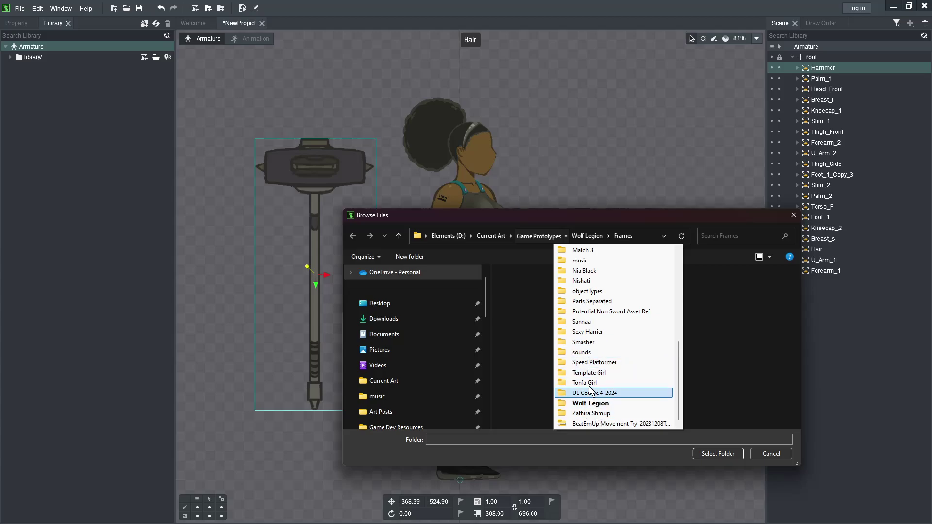
pyautogui.click(593, 343)
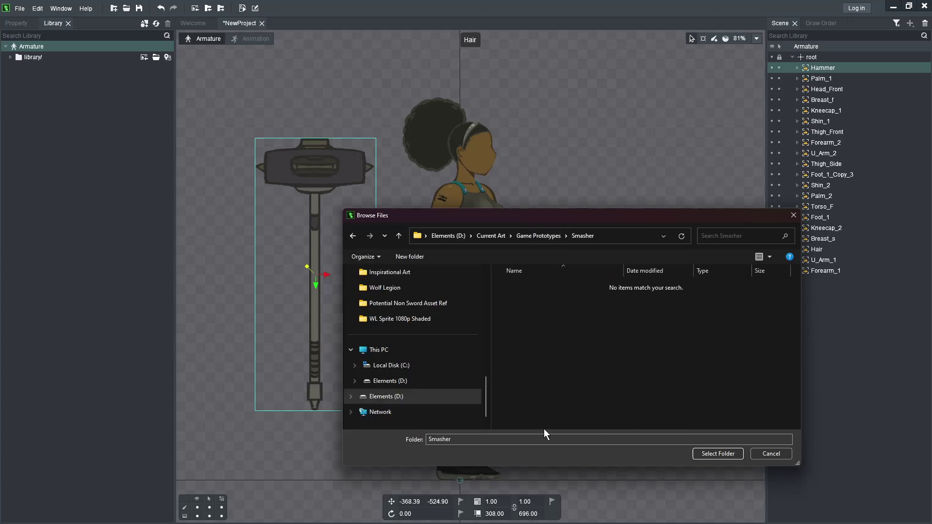
pyautogui.click(705, 454)
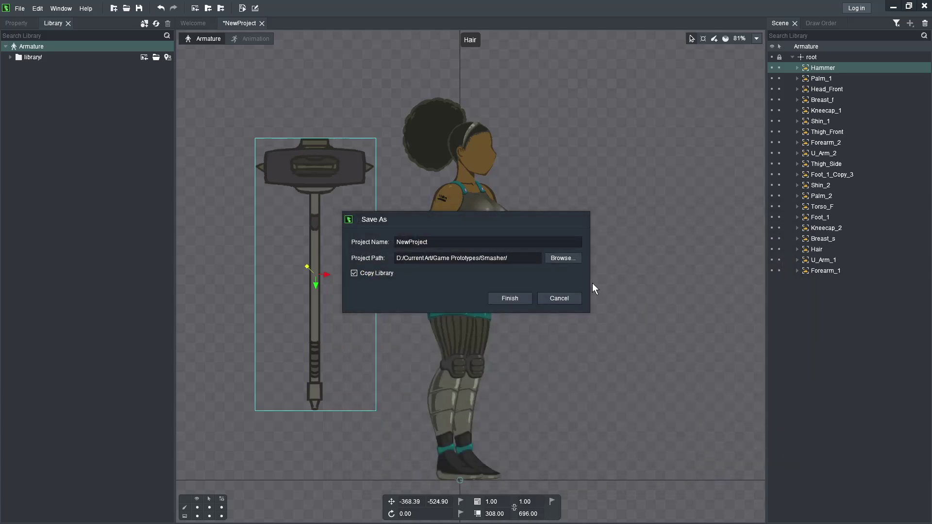
# - Name the project Smasher_Sprite and save it with Copy Library enabled
pyautogui.doubleClick(449, 243)
pyautogui.write('S')
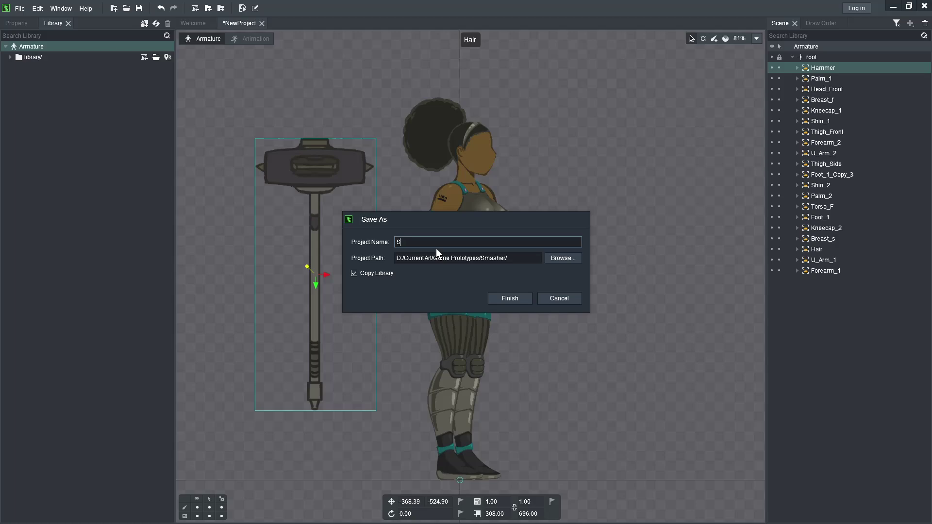
pyautogui.write('masher_Sprite')
pyautogui.click(512, 299)
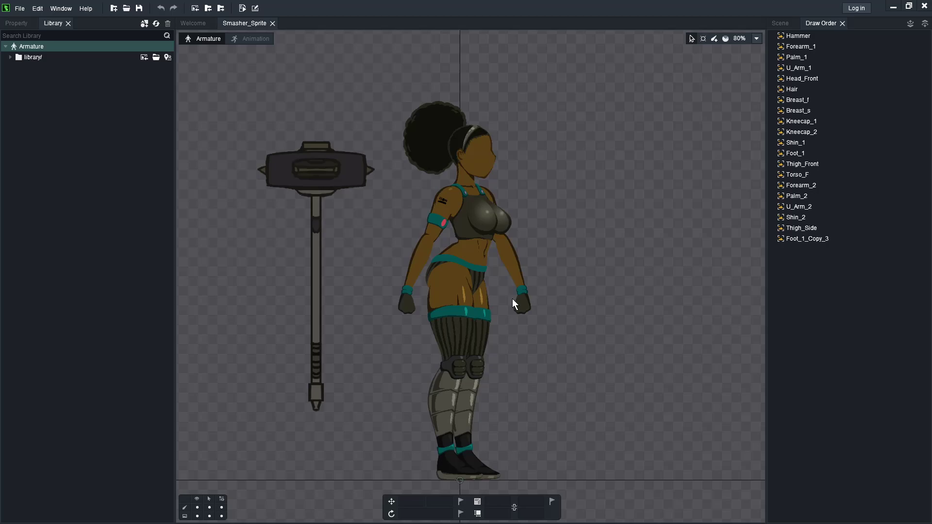
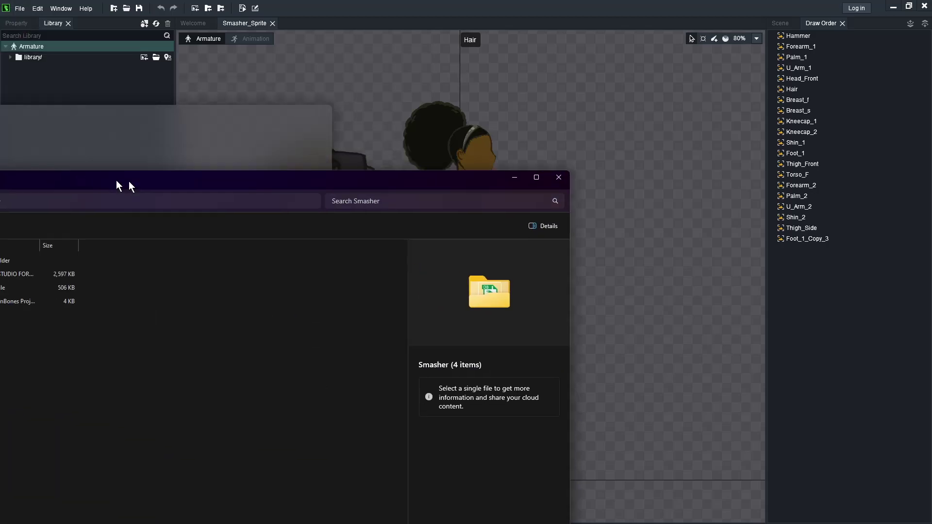
# - In File Explorer, inspect the extracted part images in the project's library/Smasher_4K folder, and close the window
pyautogui.moveTo(121, 183); pyautogui.dragTo(516, 73)
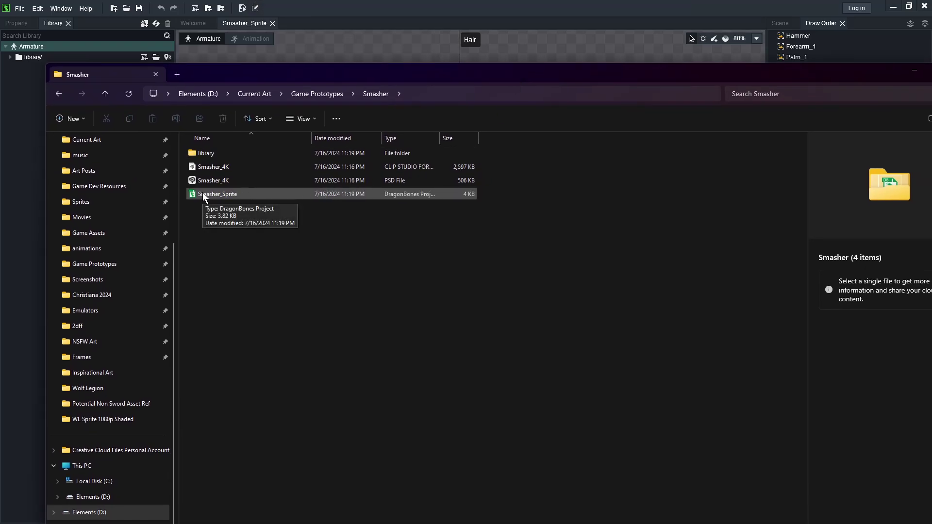
pyautogui.doubleClick(196, 153)
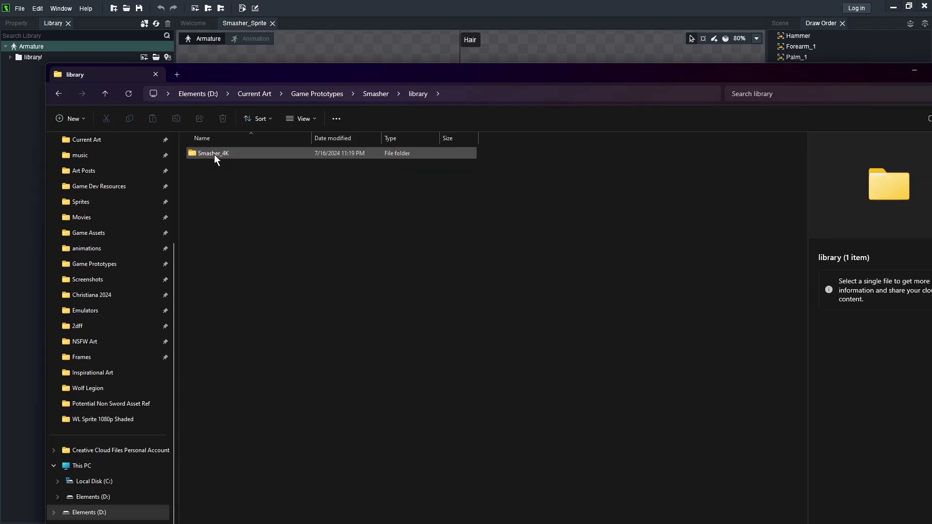
pyautogui.doubleClick(214, 154)
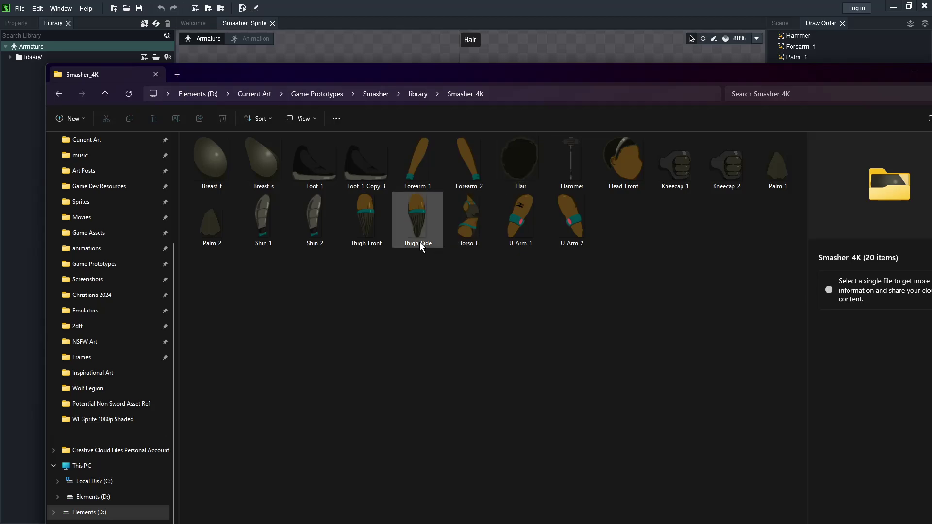
pyautogui.moveTo(662, 81); pyautogui.dragTo(561, 90)
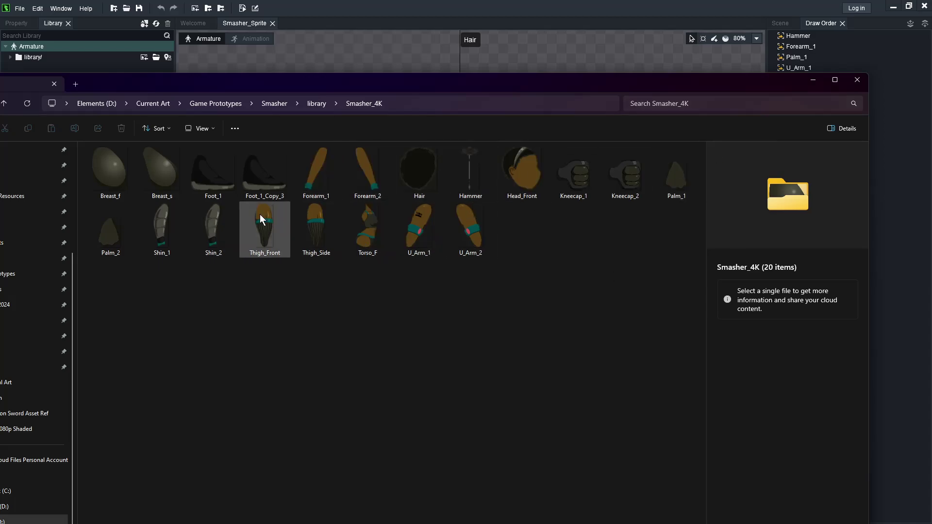
pyautogui.click(857, 80)
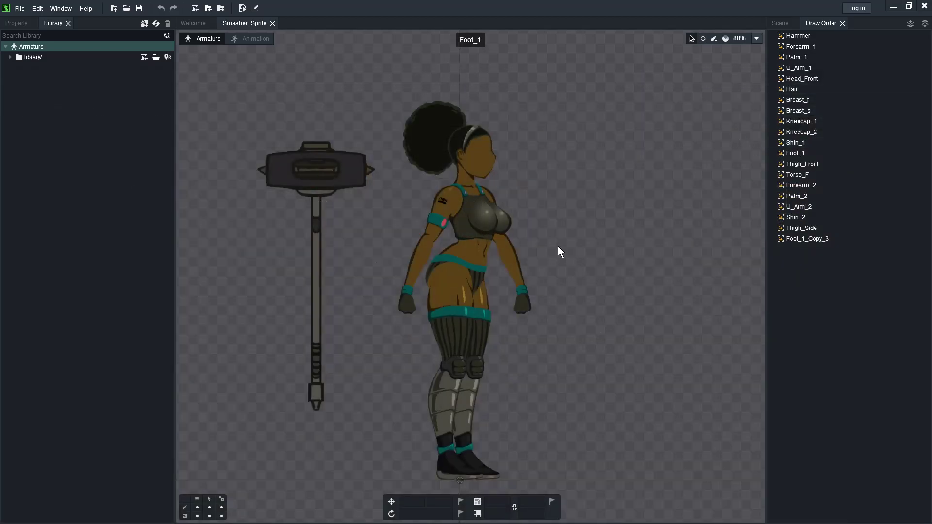
# - With the bone tool, draw a short downward bone at the character's hips, starting at about X -1, Y -556
pyautogui.scroll(2, 558, 246)
pyautogui.scroll(-1, 558, 246)
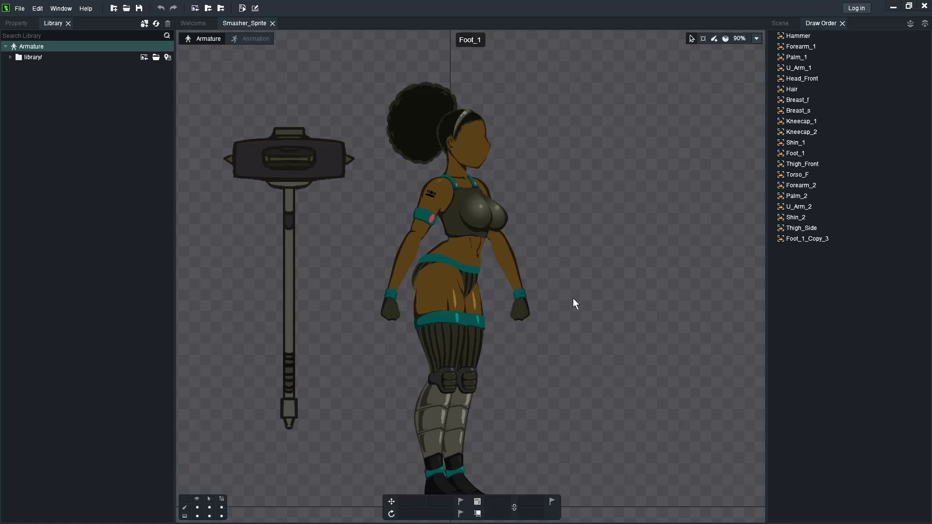
pyautogui.scroll(-2, 574, 296)
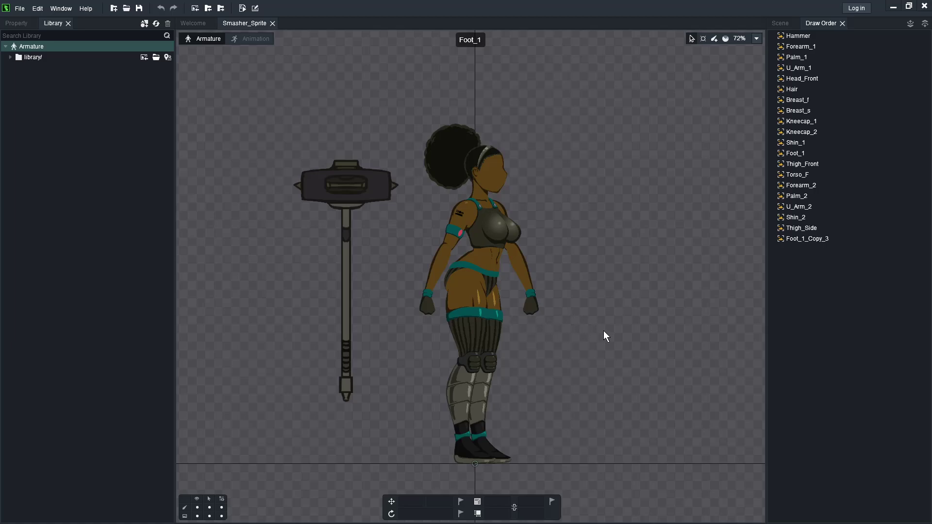
pyautogui.moveTo(614, 330)
pyautogui.mouseDown()
pyautogui.moveTo(604, 322)
pyautogui.moveTo(603, 337)
pyautogui.moveTo(597, 331)
pyautogui.mouseUp()
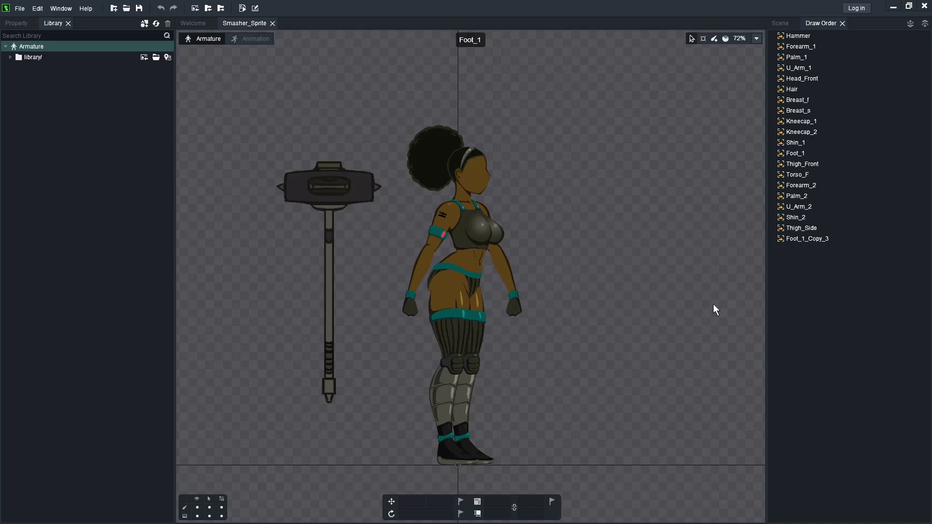
pyautogui.click(782, 24)
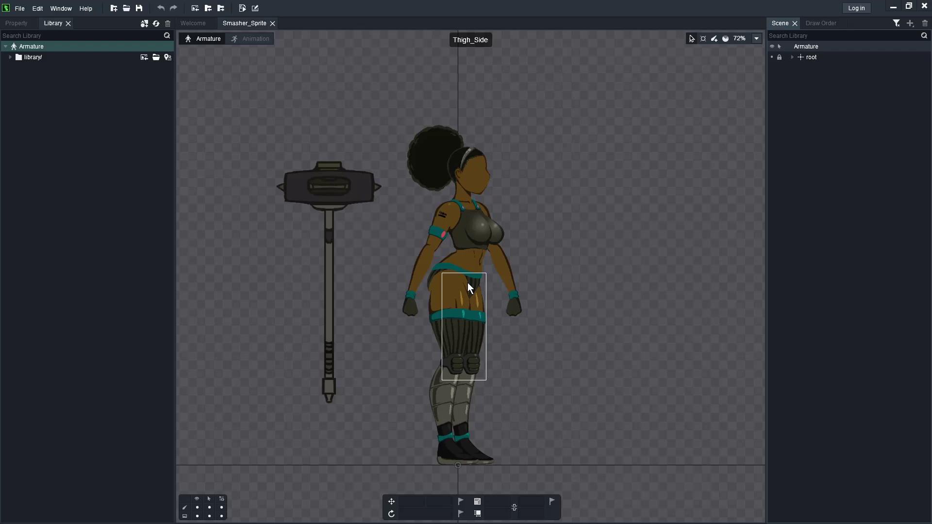
pyautogui.click(713, 40)
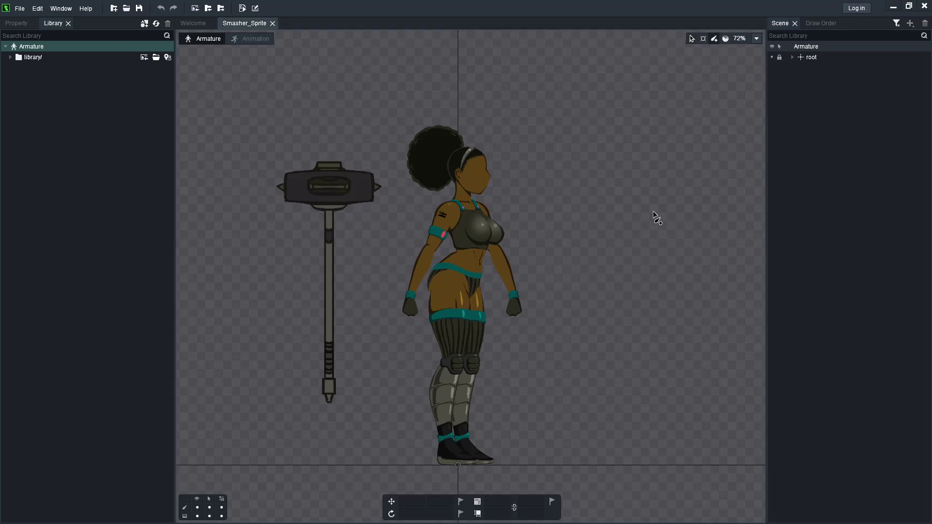
pyautogui.click(457, 272)
pyautogui.moveTo(458, 273); pyautogui.dragTo(460, 301)
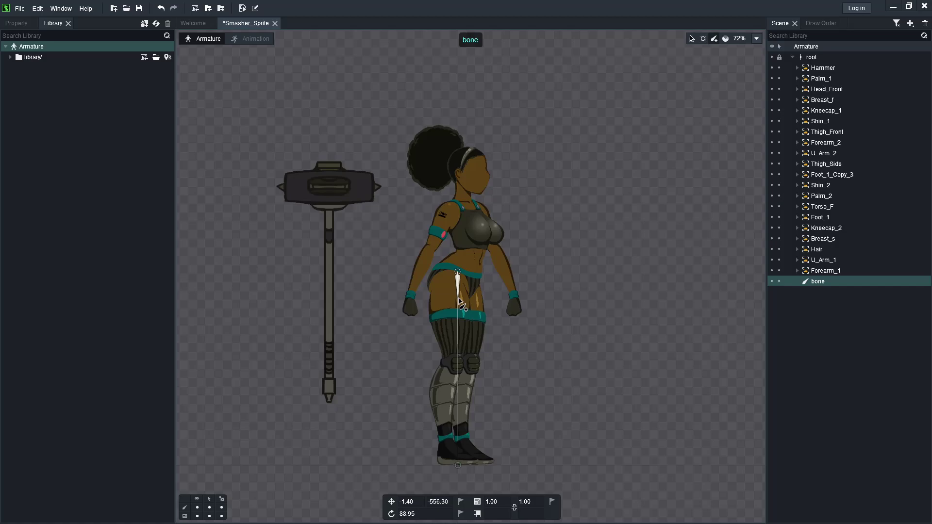
# - Rename the new hip bone as B_CoG
pyautogui.press('F2')
pyautogui.write('B')
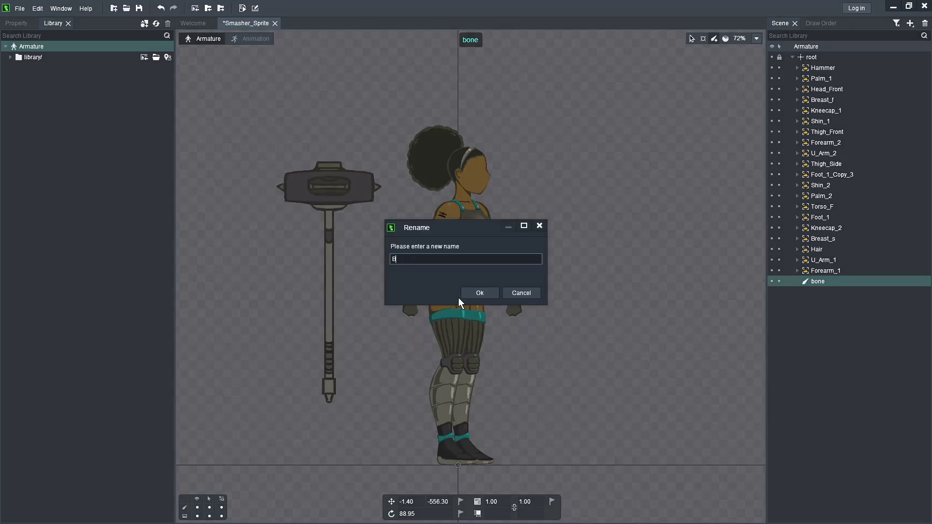
pyautogui.write('_CoG')
pyautogui.press('Return')
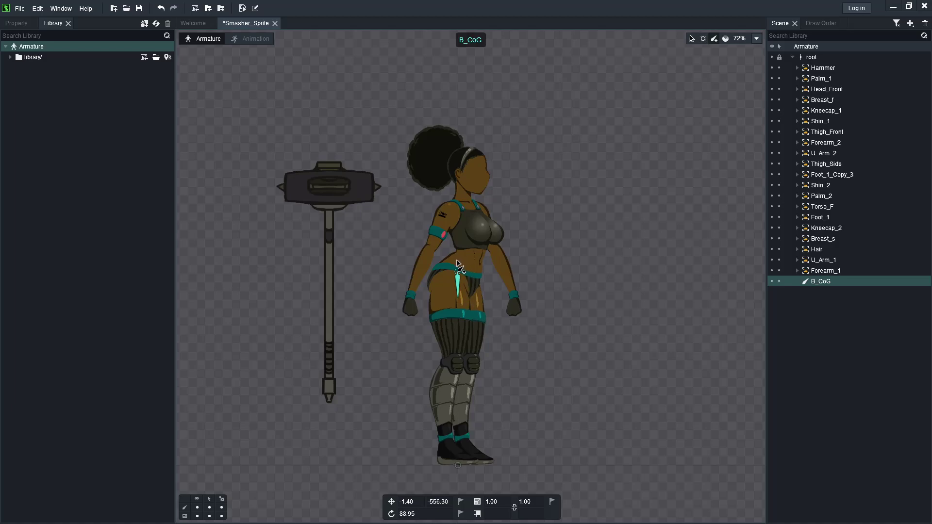
# - Draw an upward torso bone from the waist to the neck as a child of B_CoG and name it B_Torso
pyautogui.moveTo(457, 260); pyautogui.dragTo(458, 189)
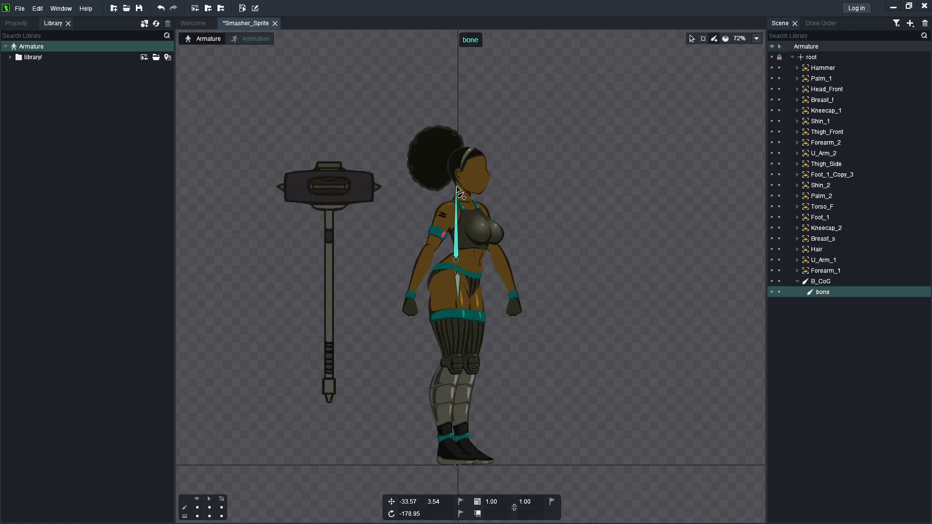
pyautogui.press('F2')
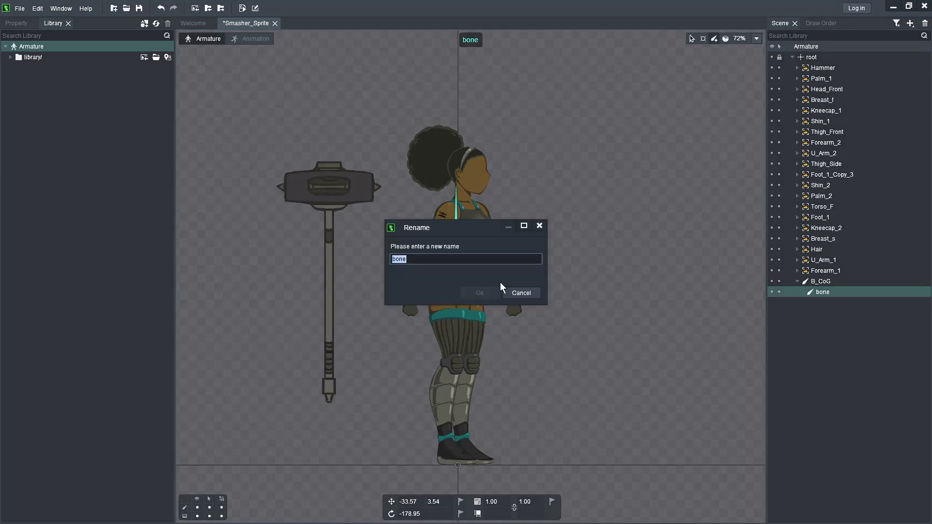
pyautogui.write('B_Torso')
pyautogui.press('Return')
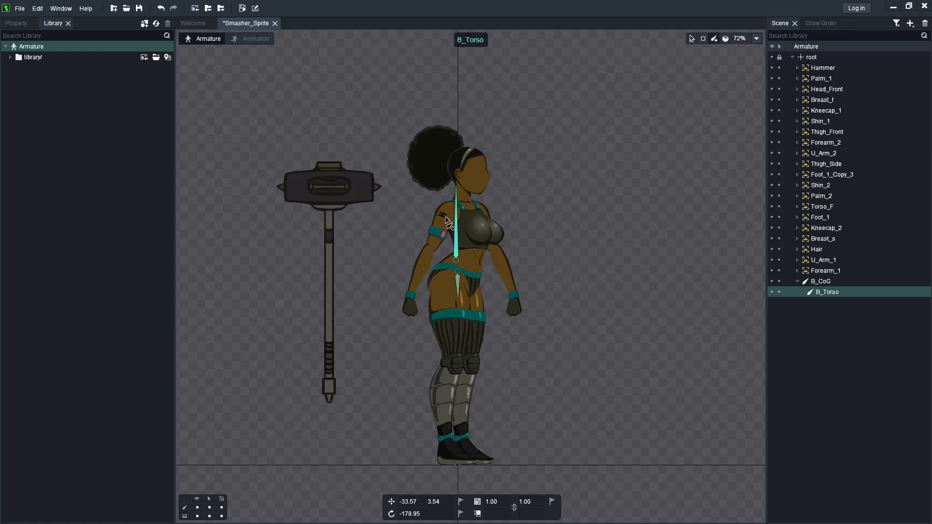
# - Draw a bone from shoulder to elbow on the tattooed near arm, under B_Torso, and name it B_UpperArm1
pyautogui.moveTo(447, 208)
pyautogui.mouseDown()
pyautogui.moveTo(431, 260)
pyautogui.moveTo(428, 251)
pyautogui.mouseUp()
pyautogui.press('F2')
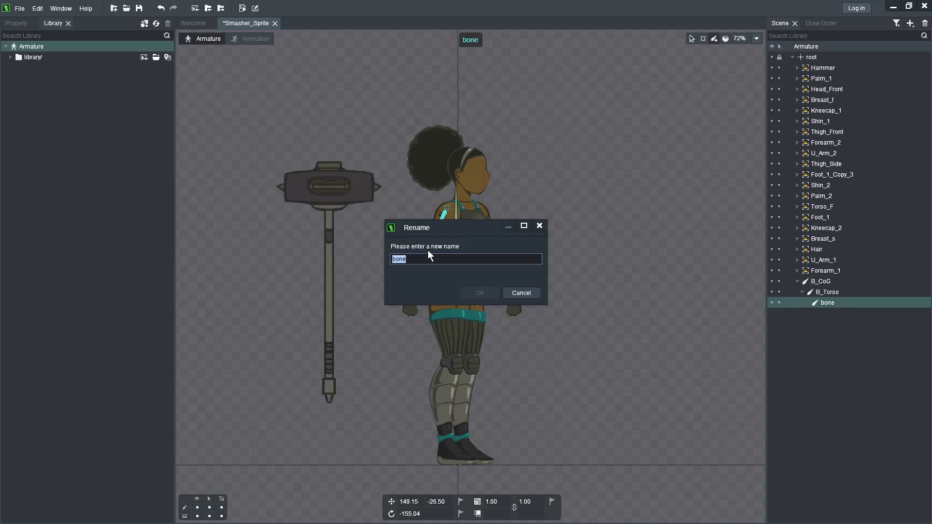
pyautogui.write('B_Uppe')
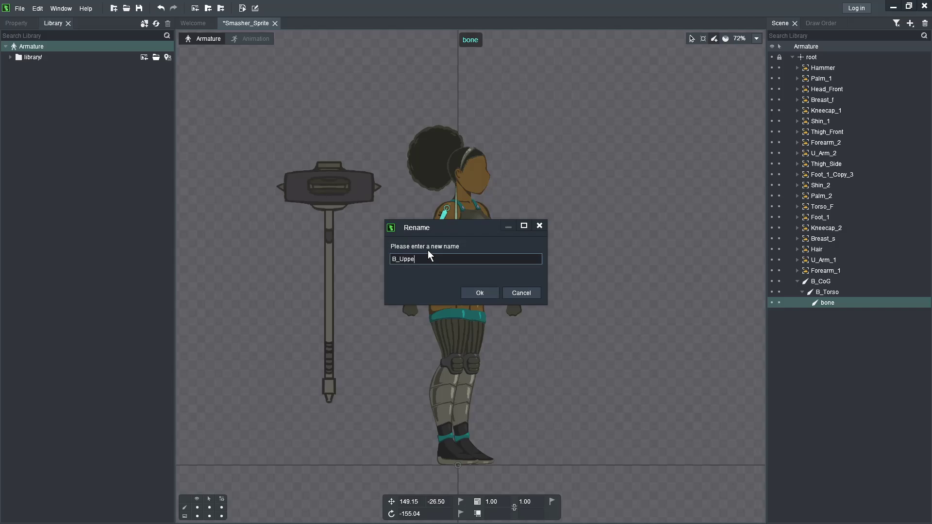
pyautogui.write('rArm1')
pyautogui.press('Return')
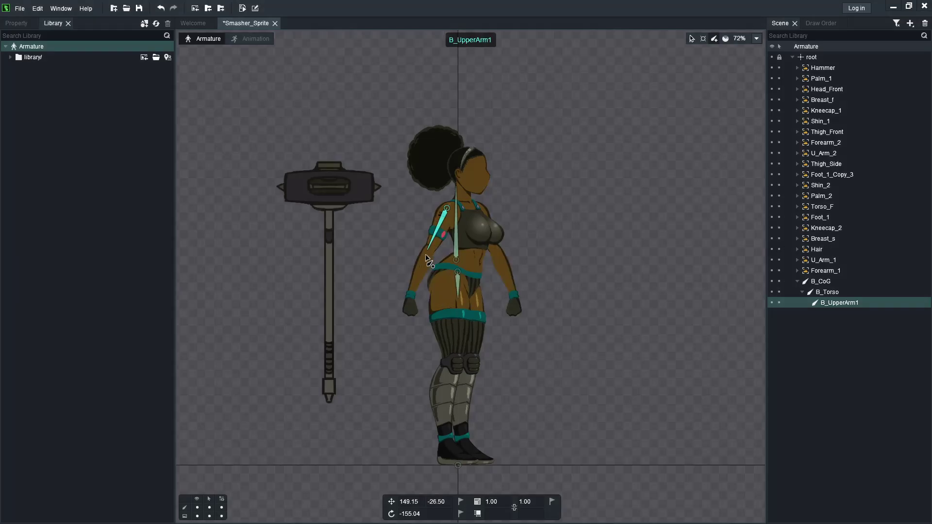
# - Draw a bone from elbow to wrist on the near arm, under B_UpperArm1, and name it B_Forearm1
pyautogui.moveTo(426, 255); pyautogui.dragTo(411, 297)
pyautogui.press('F2')
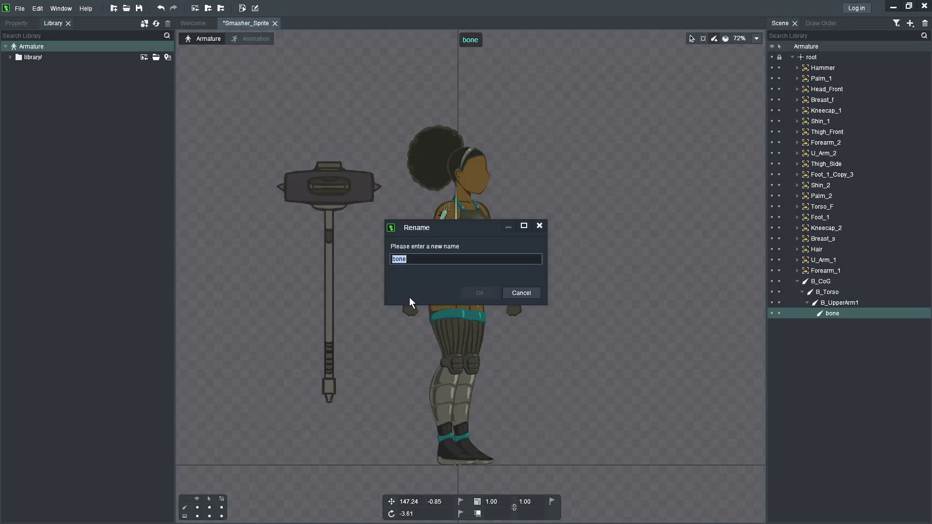
pyautogui.write('B_Forearm')
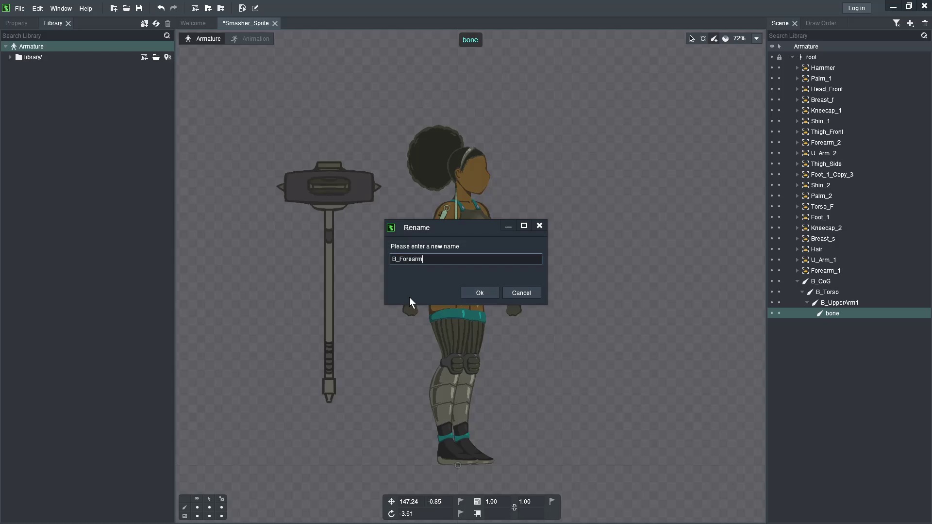
pyautogui.write('1')
pyautogui.press('Return')
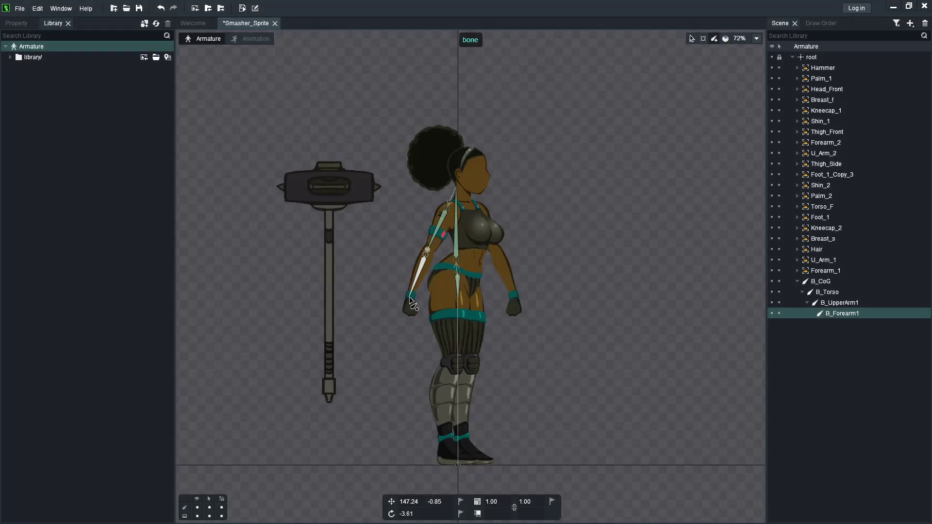
# - Draw a short downward bone over the near hand, under B_Forearm1, and name it B_Fist1
pyautogui.scroll(2, 451, 335)
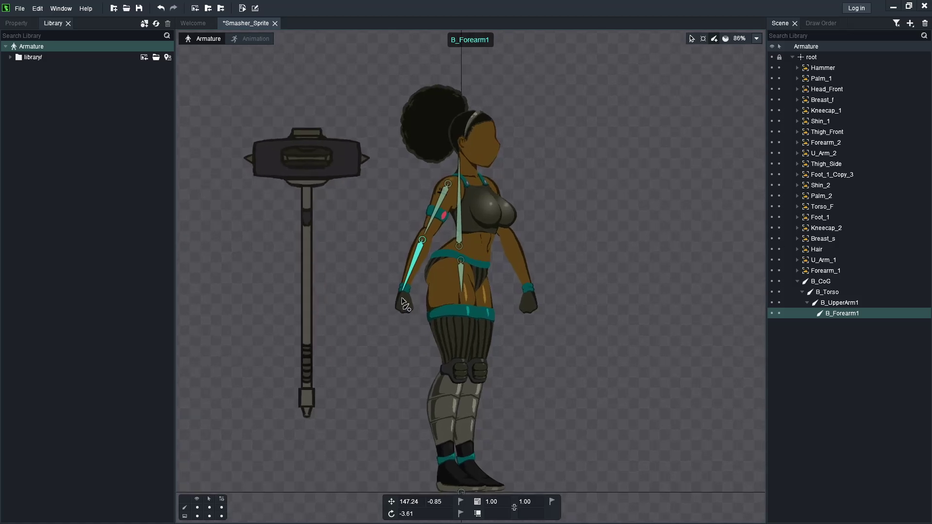
pyautogui.moveTo(402, 298); pyautogui.dragTo(402, 319)
pyautogui.press('F2')
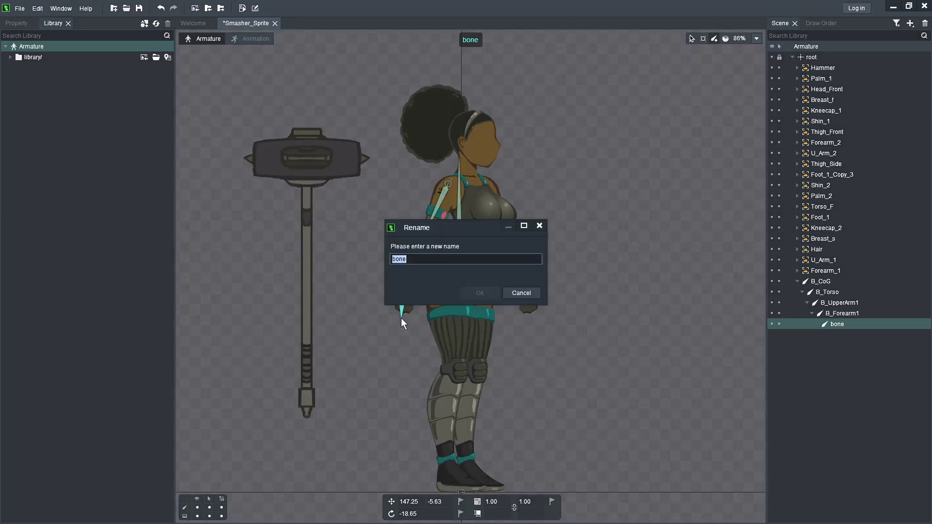
pyautogui.write('B_')
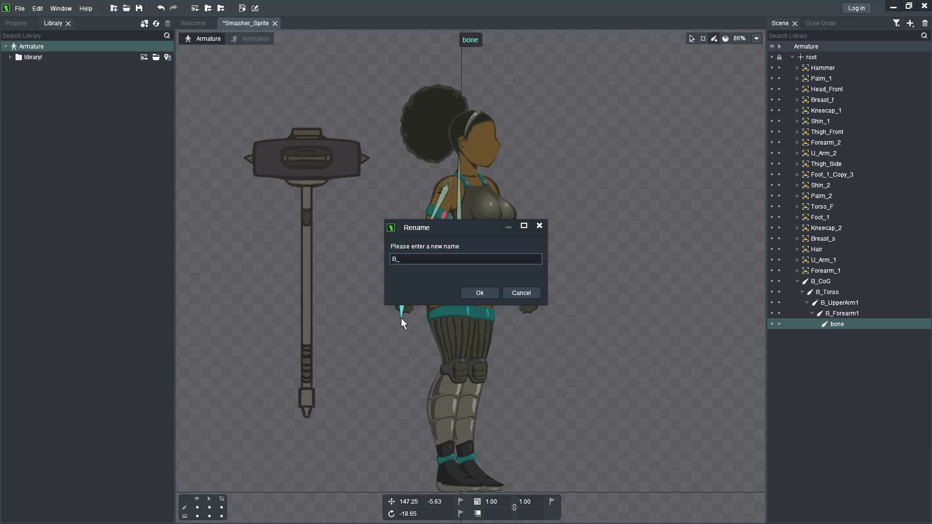
pyautogui.write('Fist1')
pyautogui.press('Return')
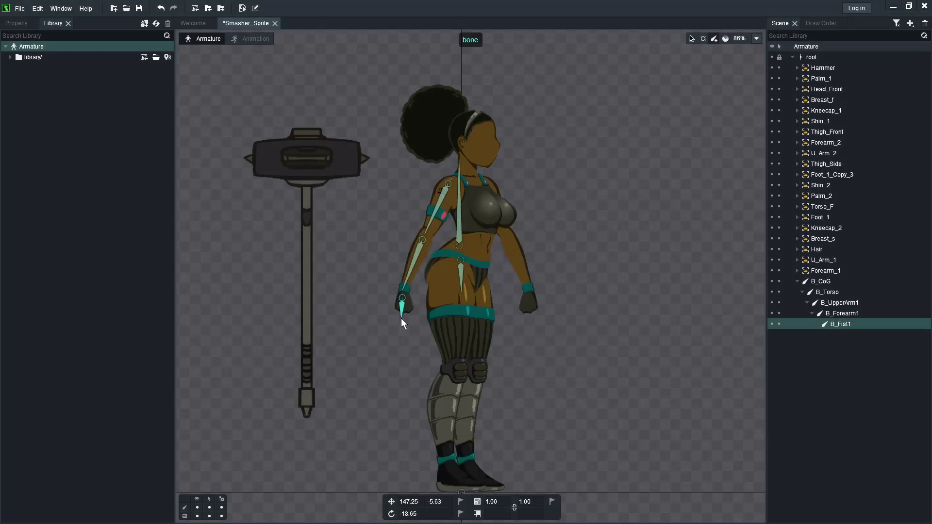
# - Draw a bone from shoulder to elbow on the far arm as a child of B_Torso and name it B_UpperArm2
pyautogui.click(457, 230)
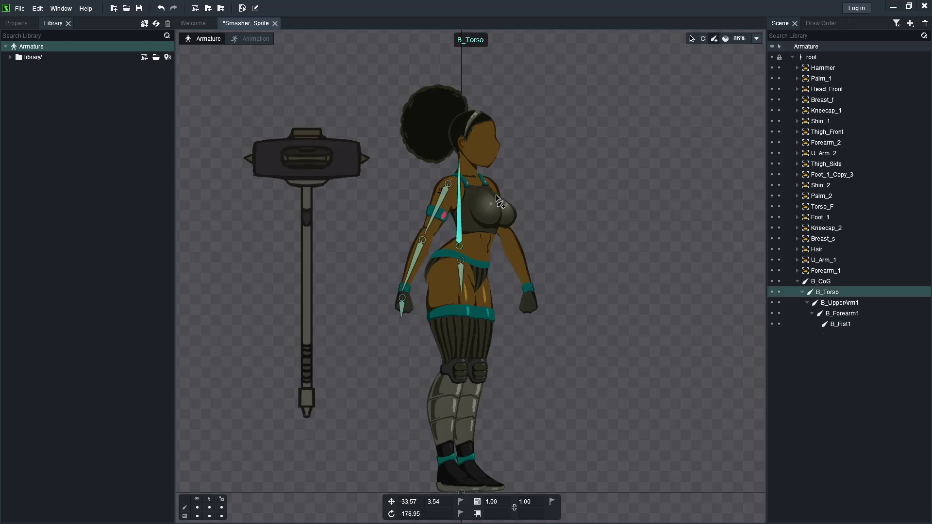
pyautogui.moveTo(482, 184); pyautogui.dragTo(507, 238)
pyautogui.doubleClick(506, 237)
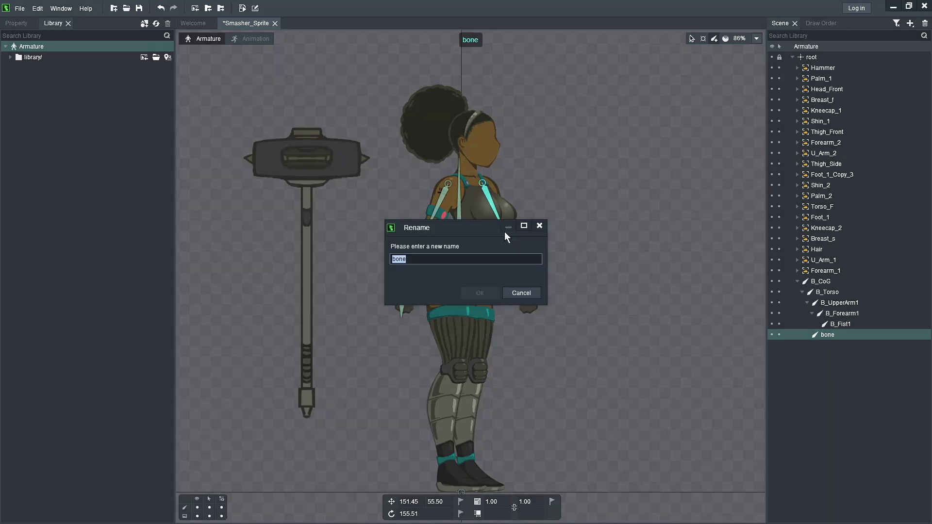
pyautogui.write('B_')
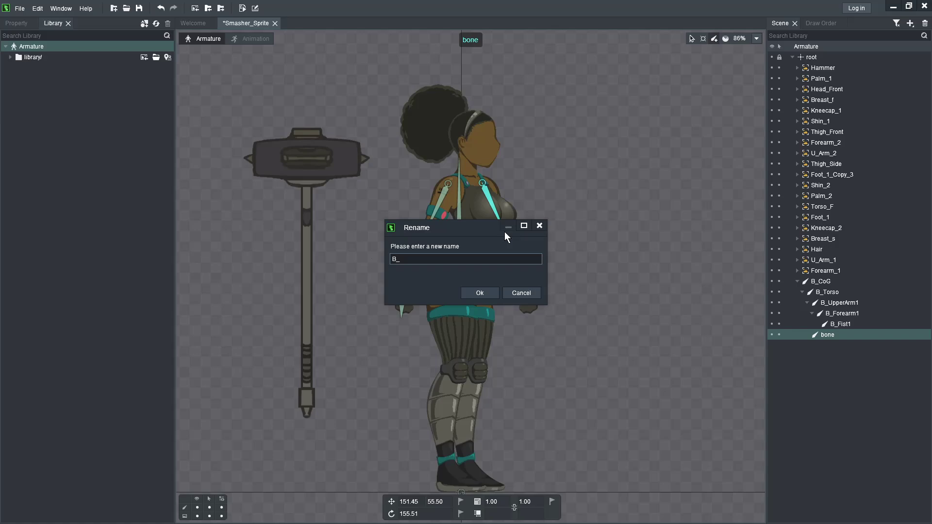
pyautogui.write('UpperArm2')
pyautogui.press('Return')
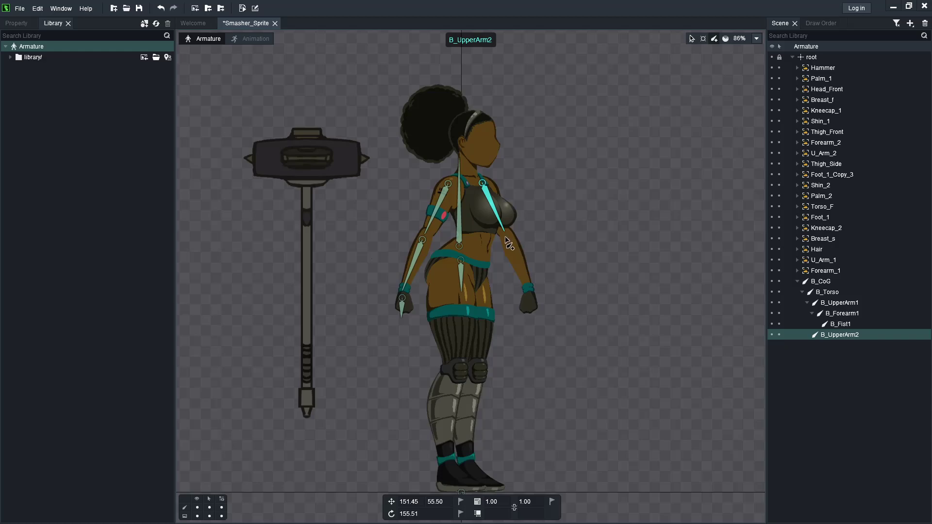
# - Draw a bone from elbow to wrist on the far arm, under B_UpperArm2, and name it B_Forearm2
pyautogui.moveTo(506, 239); pyautogui.dragTo(530, 290)
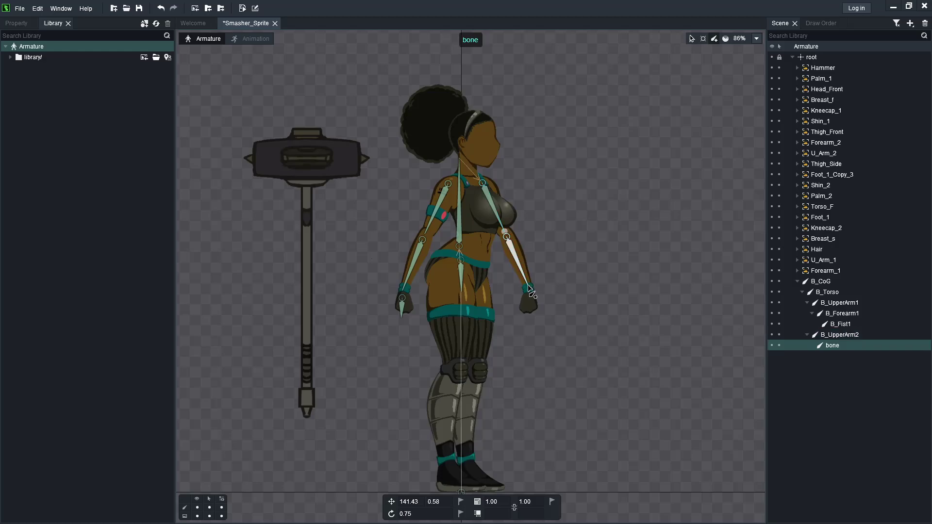
pyautogui.press('F2')
pyautogui.write('earm')
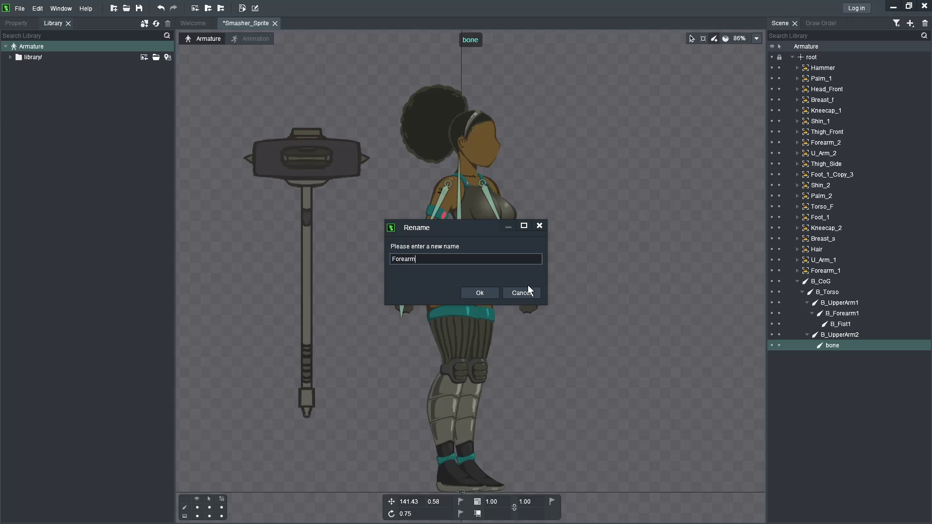
pyautogui.press('BackSpace')
pyautogui.press('BackSpace')
pyautogui.press('BackSpace')
pyautogui.press('BackSpace')
pyautogui.press('BackSpace')
pyautogui.press('BackSpace')
pyautogui.press('BackSpace')
pyautogui.write('B_Forearm2')
pyautogui.press('Return')
# - Draw a short downward bone over the far hand, under B_Forearm2, and name it B_Fist2
pyautogui.moveTo(528, 290); pyautogui.dragTo(531, 317)
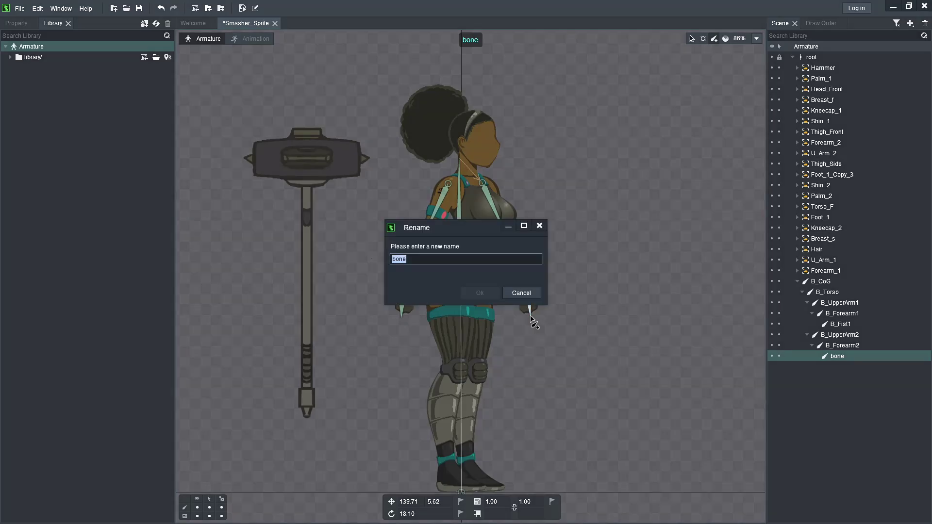
pyautogui.write('B_Fist2')
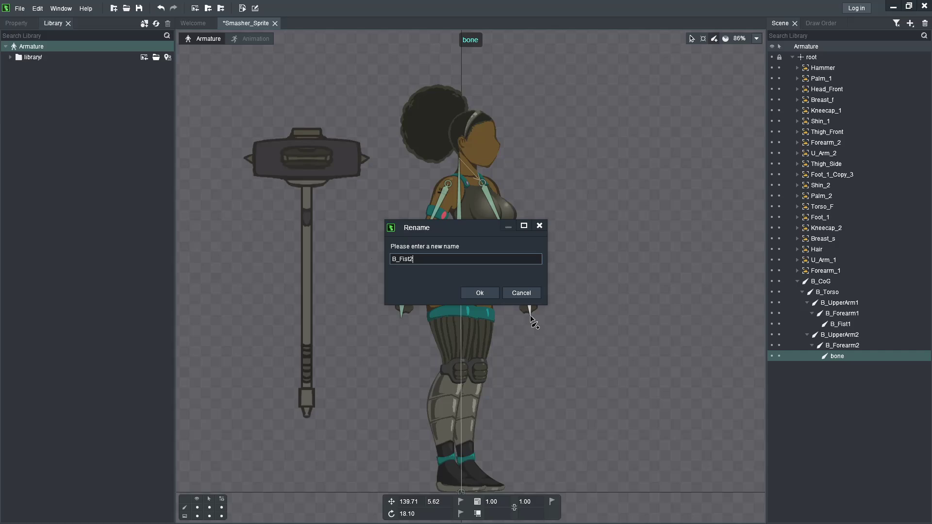
pyautogui.press('Return')
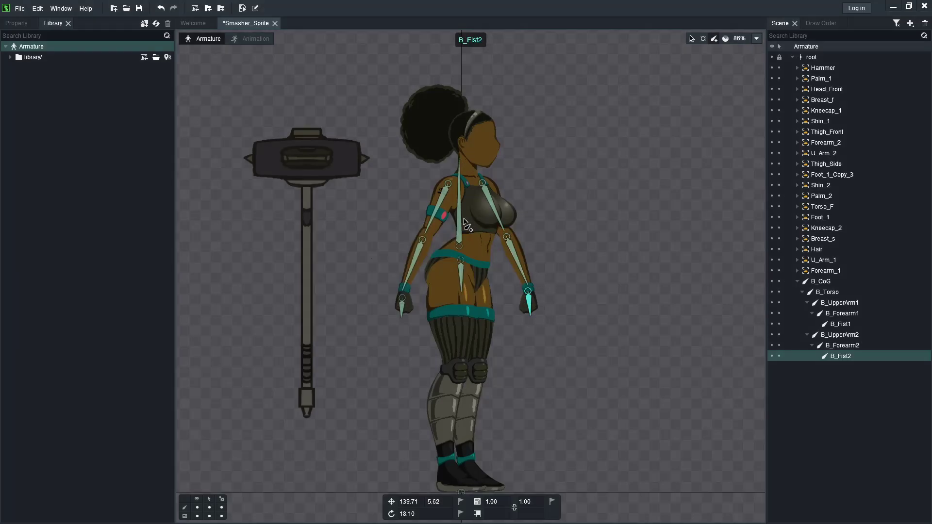
# - Draw an upward bone from the neck to the top of the head as a child of B_Torso and name it B_Head
pyautogui.click(461, 186)
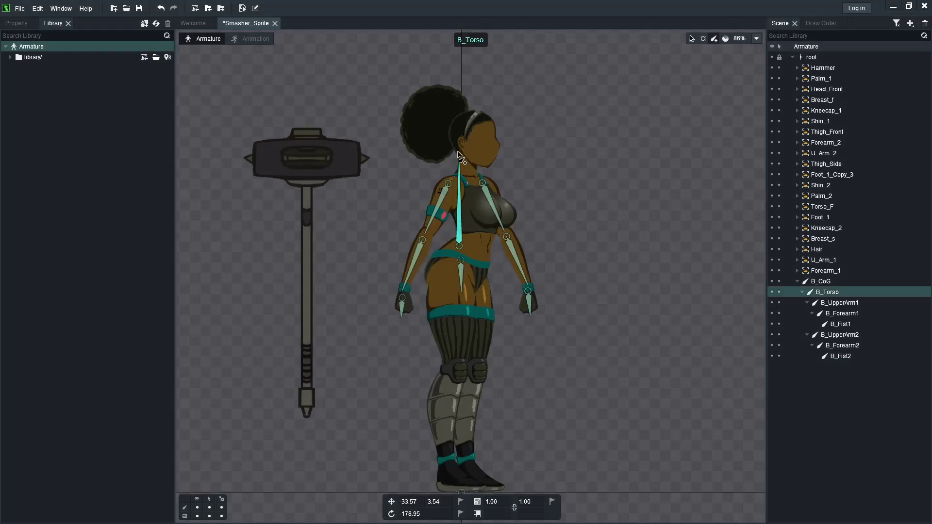
pyautogui.moveTo(461, 158); pyautogui.dragTo(464, 115)
pyautogui.press('F2')
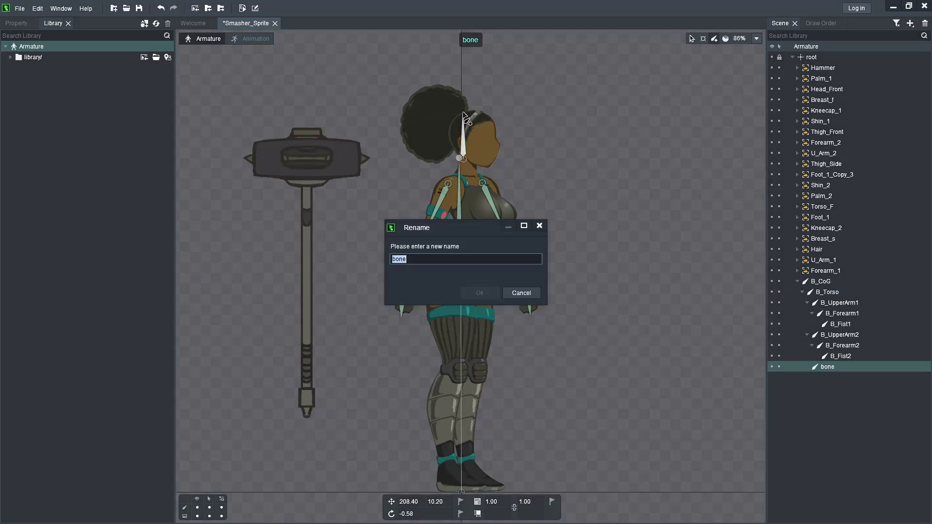
pyautogui.write('B_Head')
pyautogui.press('Return')
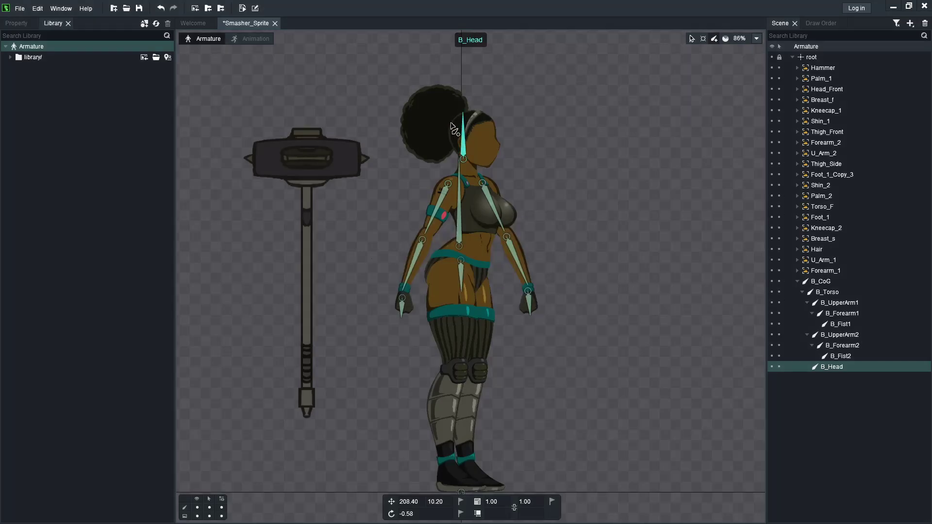
# - Draw a horizontal bone from the back of the head out through the hair, under B_Head, and name it B_Hair
pyautogui.moveTo(448, 125); pyautogui.dragTo(407, 128)
pyautogui.press('F2')
pyautogui.write('B')
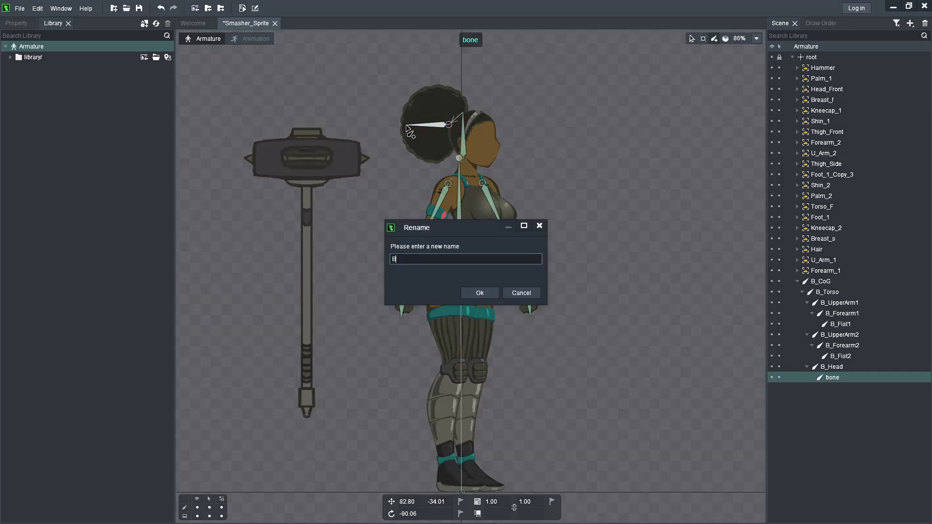
pyautogui.write('_Hair')
pyautogui.press('Return')
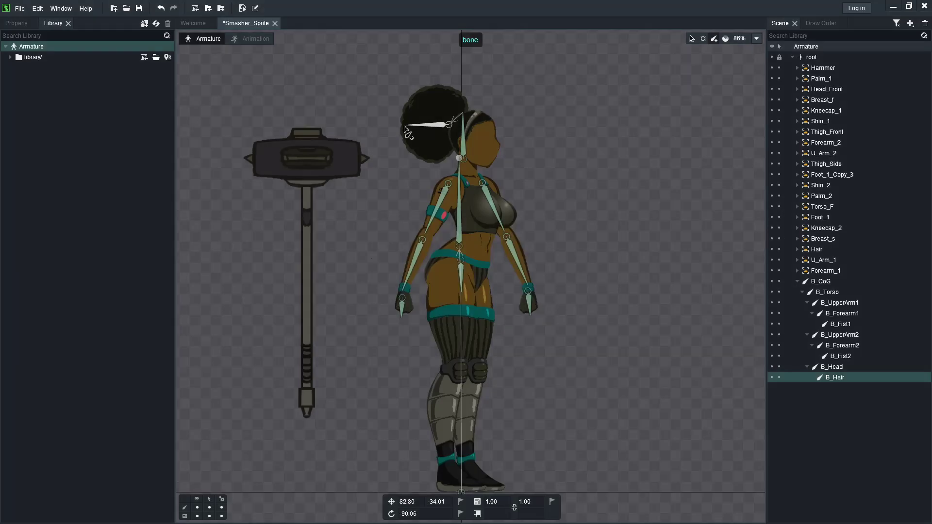
# - Draw a bone from hip to knee on the near leg as a child of B_CoG and name it B_Thigh1
pyautogui.click(463, 275)
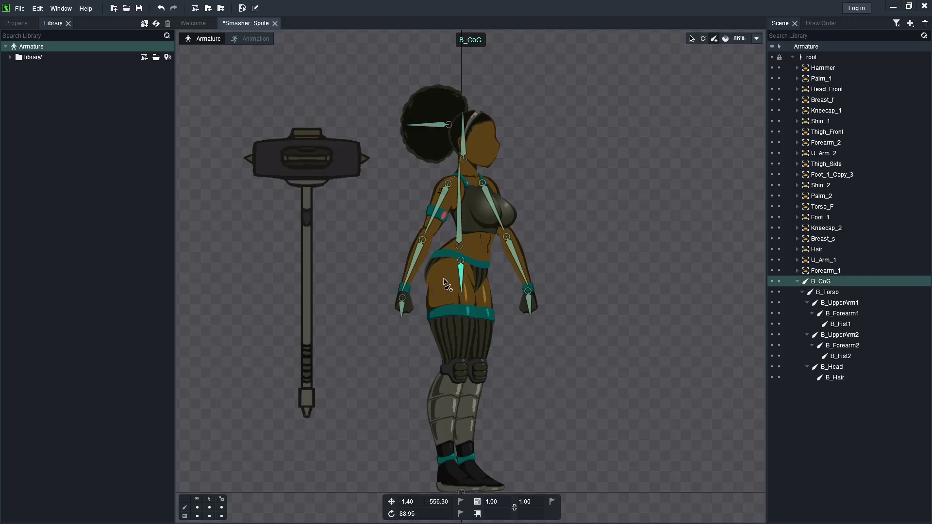
pyautogui.moveTo(449, 276); pyautogui.dragTo(451, 370)
pyautogui.press('F2')
pyautogui.write('B_Thigh1')
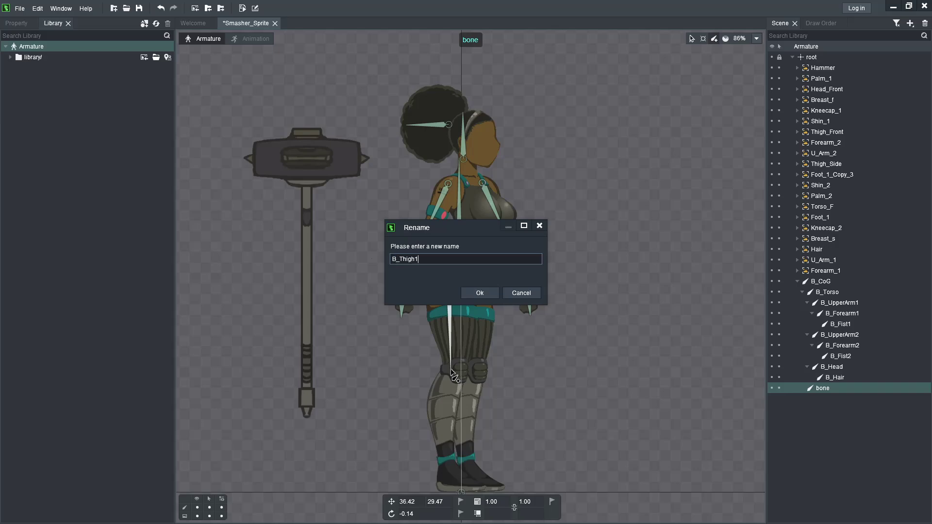
pyautogui.press('Return')
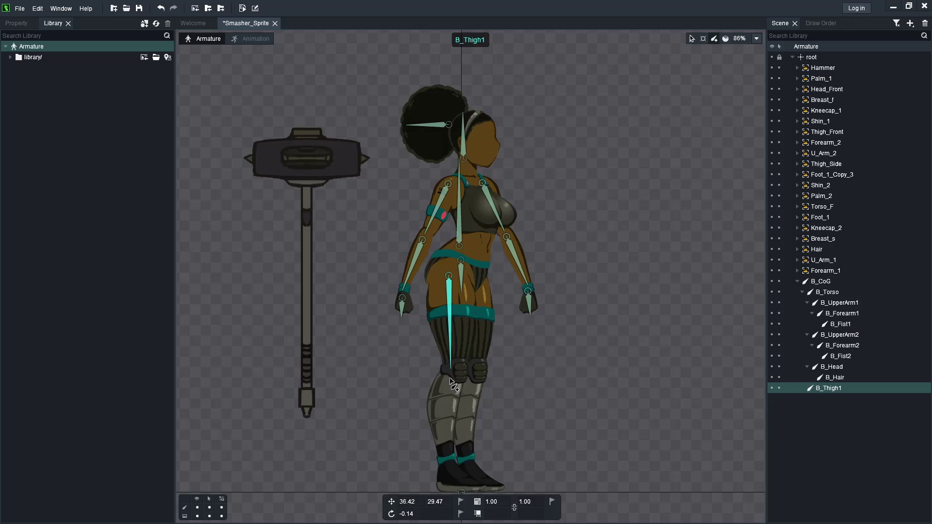
# - Draw a bone from knee to ankle on the near leg, under B_Thigh1, and name it B_Shin1
pyautogui.moveTo(450, 379); pyautogui.dragTo(449, 464)
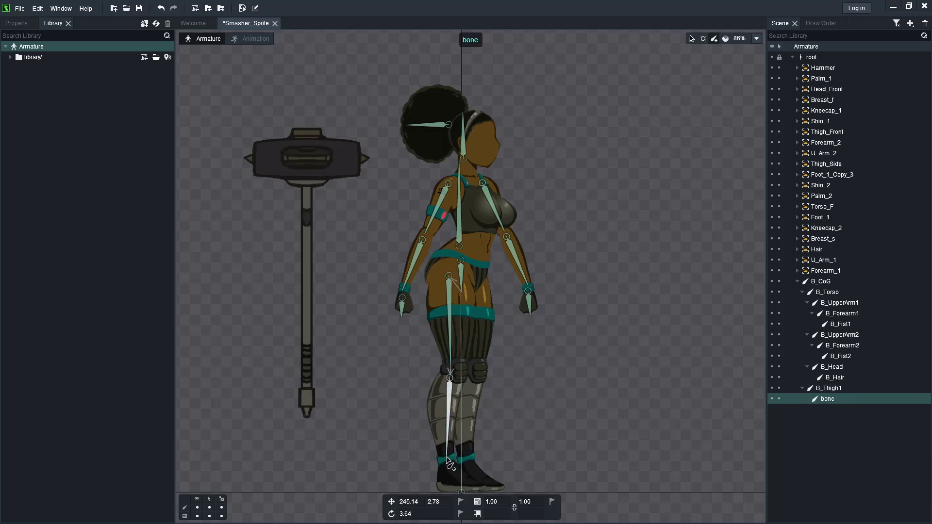
pyautogui.write('B_Shin1')
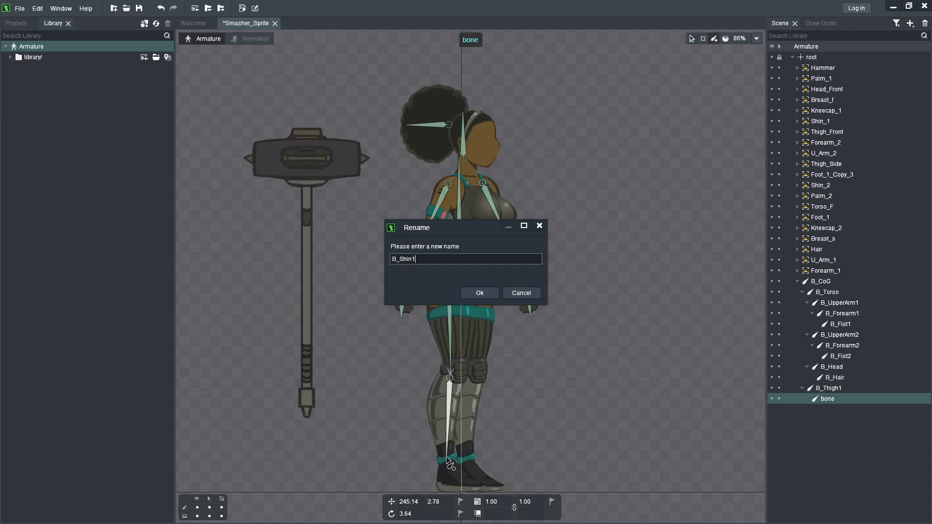
pyautogui.press('Return')
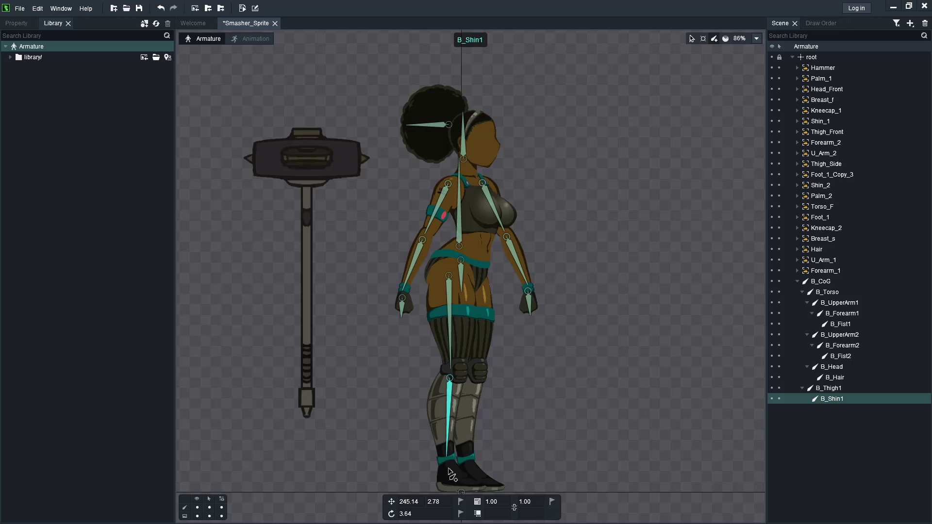
# - Draw a downward bone from ankle to sole on the near foot, under B_Shin1, and name it B_Foot1
pyautogui.moveTo(449, 467); pyautogui.dragTo(452, 498)
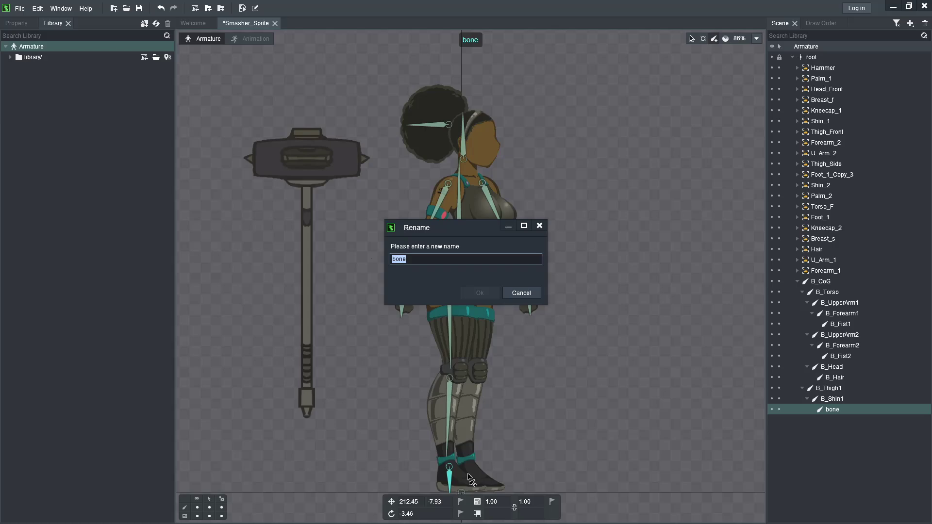
pyautogui.write('B_Foot')
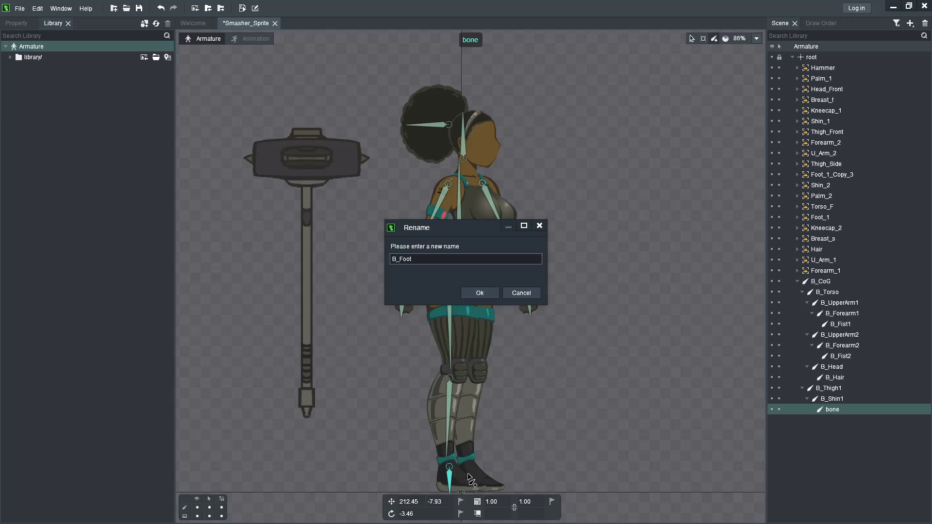
pyautogui.write('2')
pyautogui.press('BackSpace')
pyautogui.write('1')
pyautogui.press('Return')
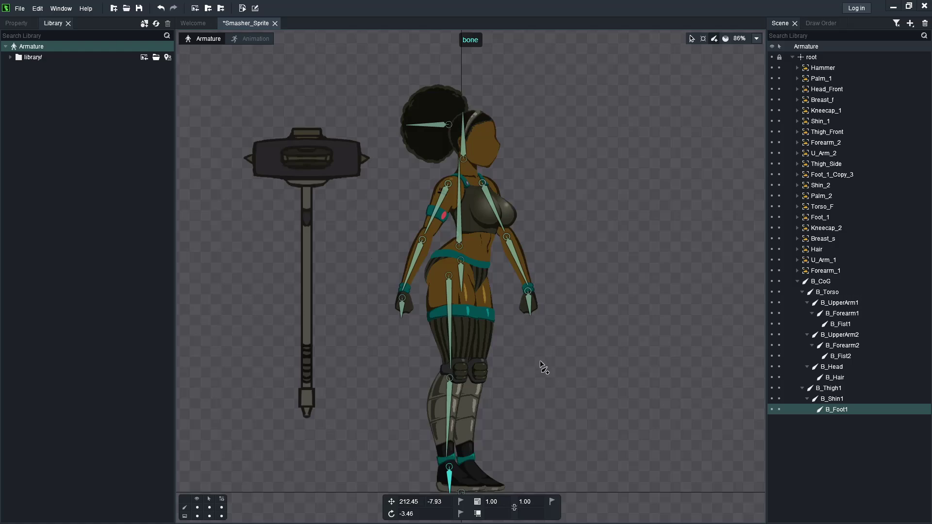
# - Draw a bone from hip to knee on the far leg as a child of B_CoG and name it B_Thigh2
pyautogui.scroll(-3, 525, 349)
pyautogui.scroll(3, 527, 362)
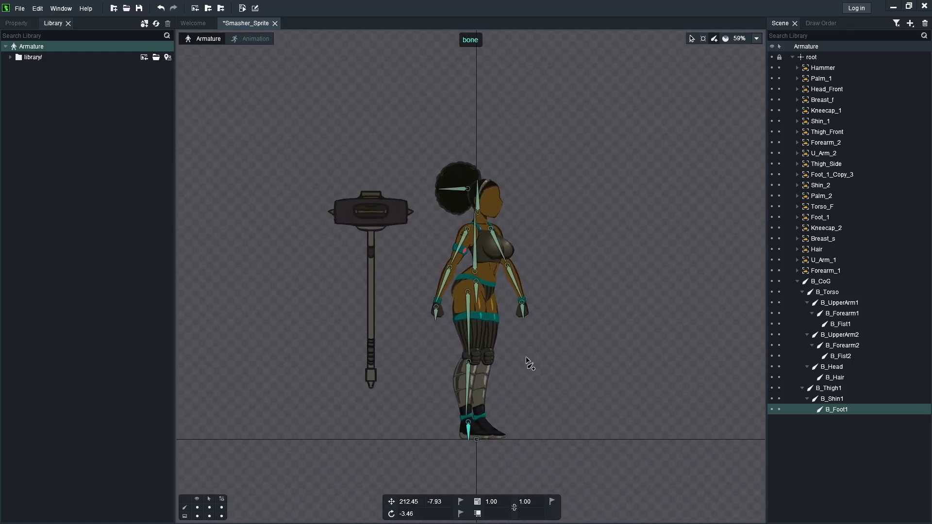
pyautogui.moveTo(591, 350); pyautogui.dragTo(559, 360)
pyautogui.scroll(-1, 546, 321)
pyautogui.scroll(3, 546, 306)
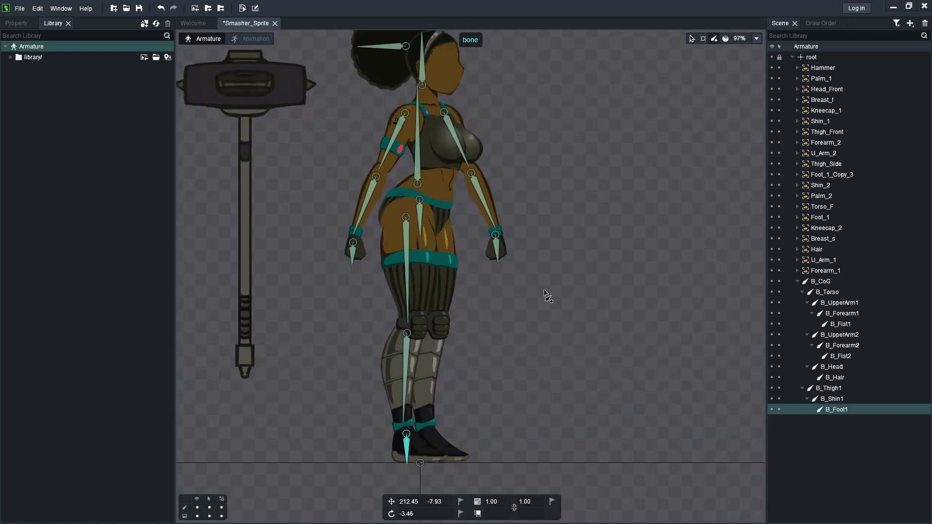
pyautogui.scroll(-1, 556, 313)
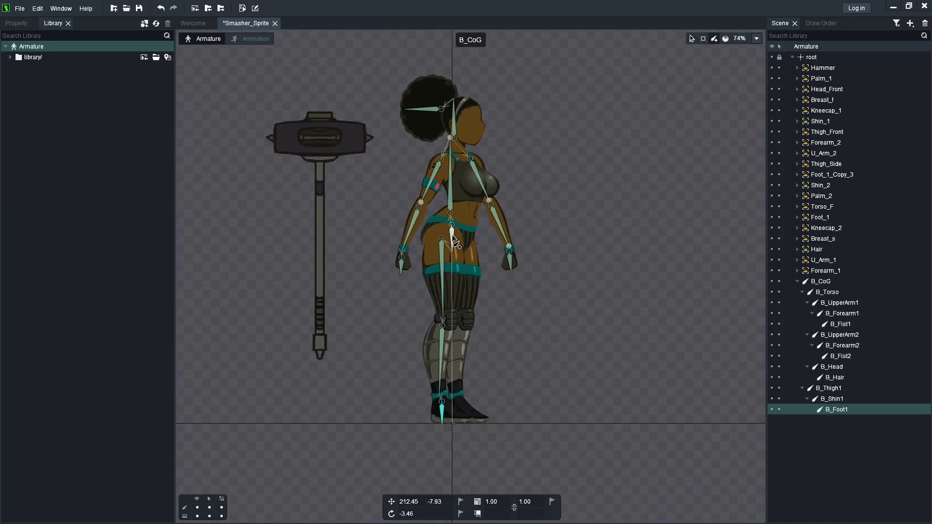
pyautogui.click(453, 236)
pyautogui.moveTo(466, 247); pyautogui.dragTo(469, 321)
pyautogui.press('F2')
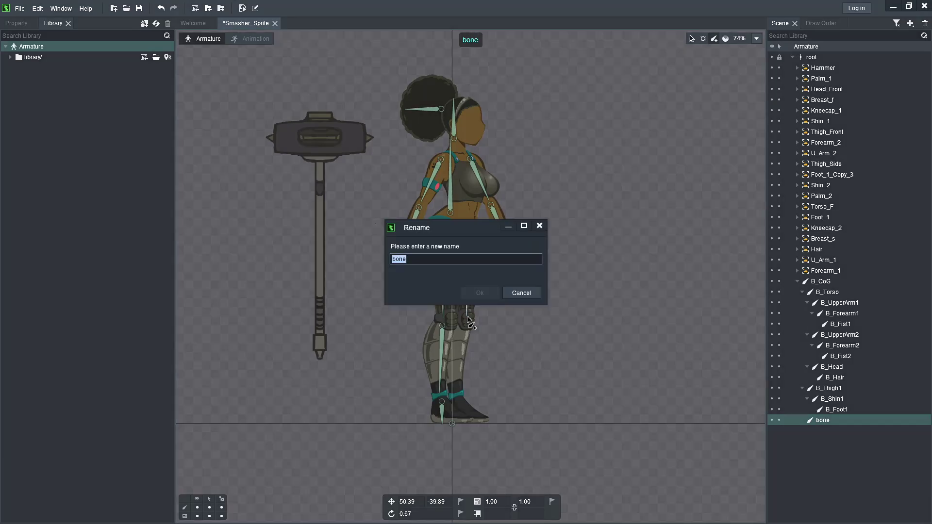
pyautogui.write('B_Thigh2')
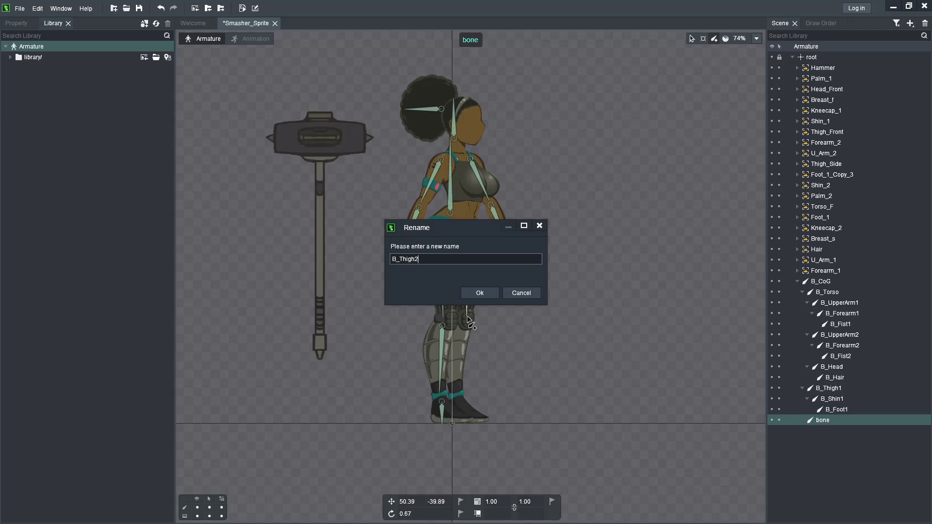
pyautogui.press('Return')
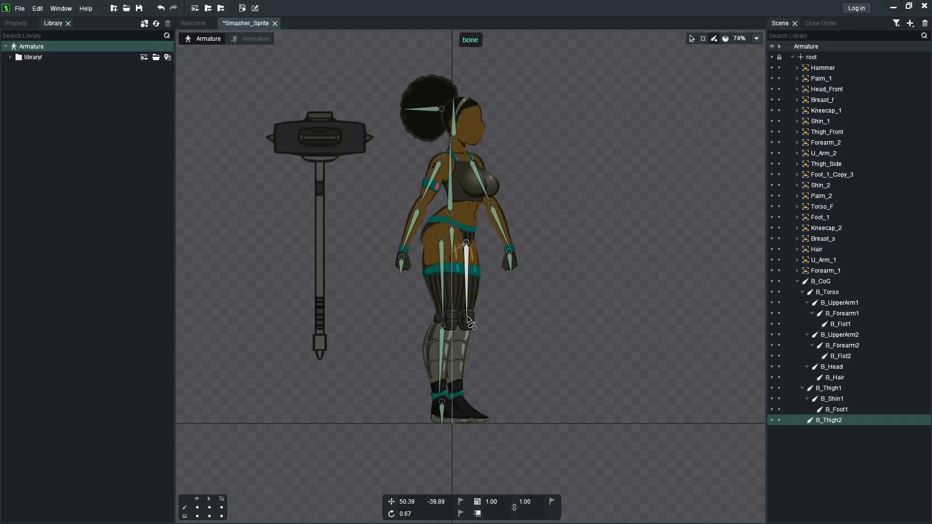
# - Draw a bone from knee to ankle on the far leg, under B_Thigh2, and name it B_Shin2
pyautogui.moveTo(462, 327); pyautogui.dragTo(458, 393)
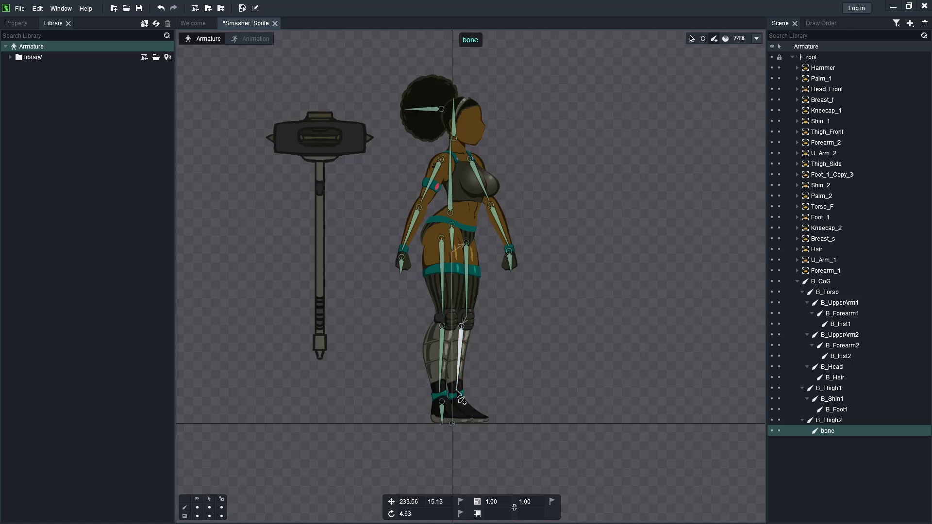
pyautogui.press('F2')
pyautogui.write('B_Shin')
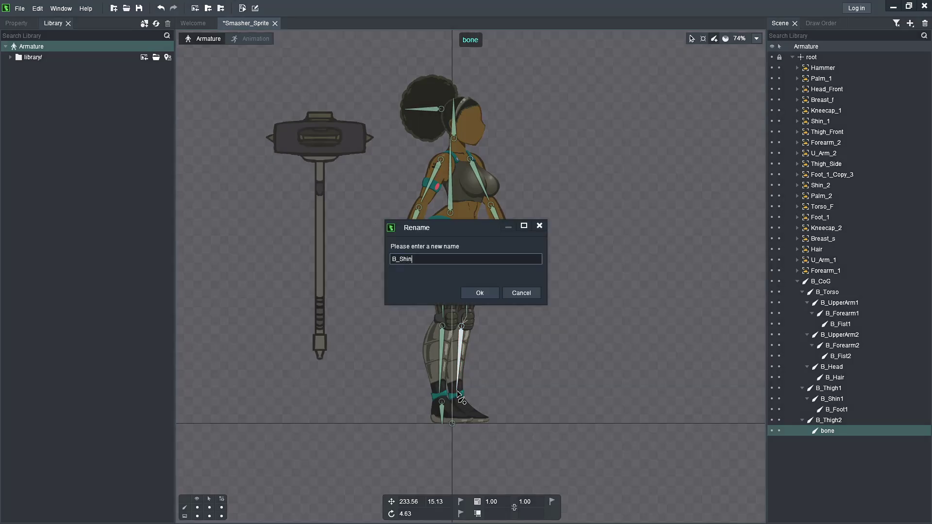
pyautogui.write('2')
pyautogui.press('Return')
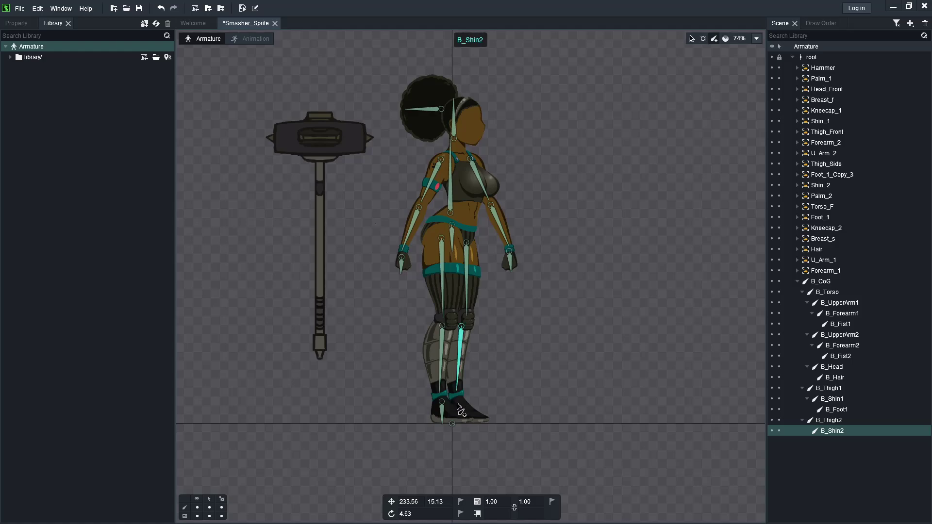
# - Draw a downward bone from ankle to sole on the far foot, under B_Shin2, and name it B_Foot2
pyautogui.moveTo(457, 402); pyautogui.dragTo(459, 429)
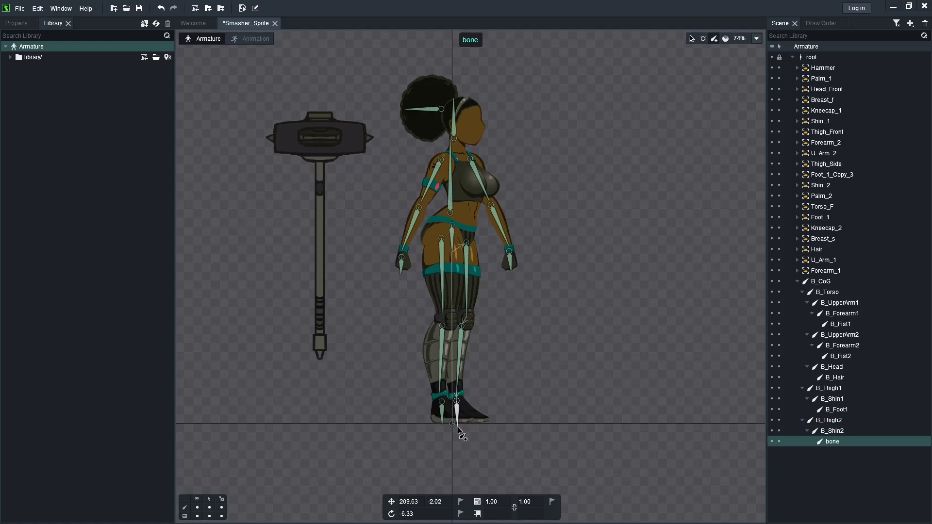
pyautogui.press('F2')
pyautogui.write('B_Foot2')
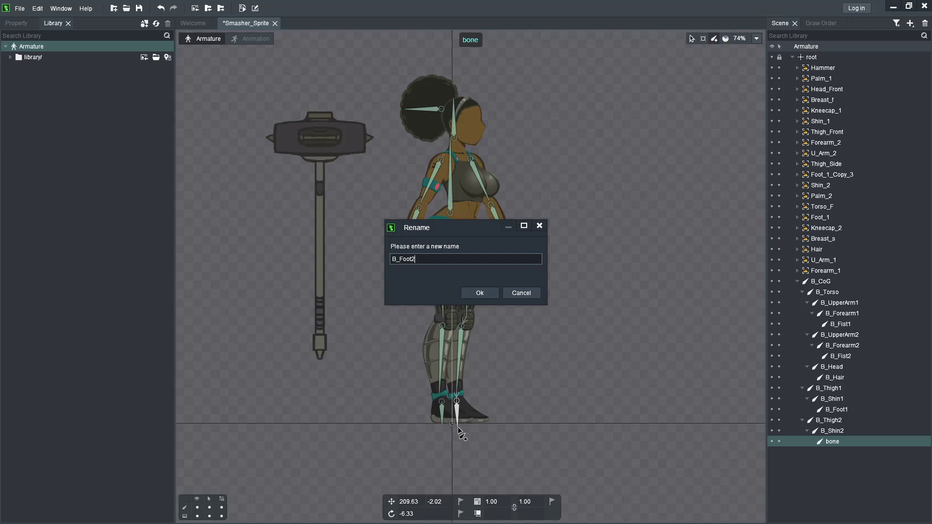
pyautogui.press('Return')
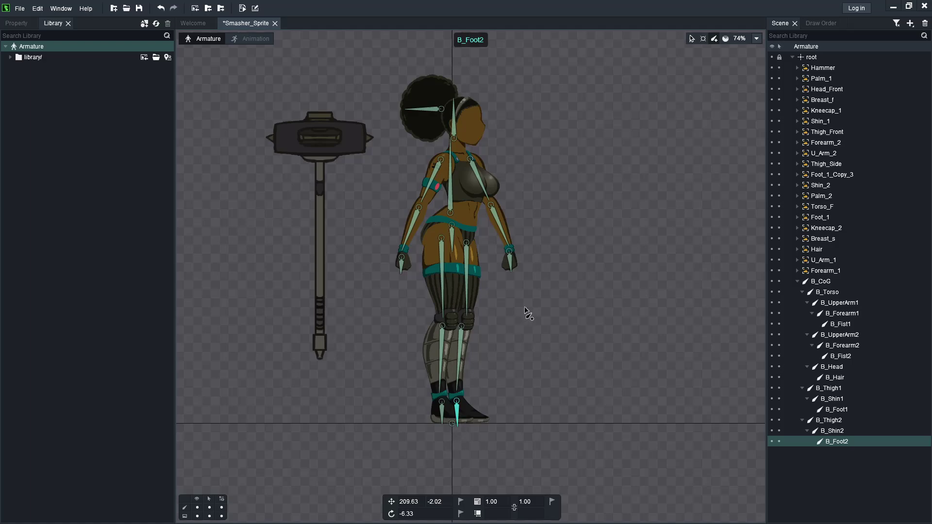
pyautogui.click(570, 228)
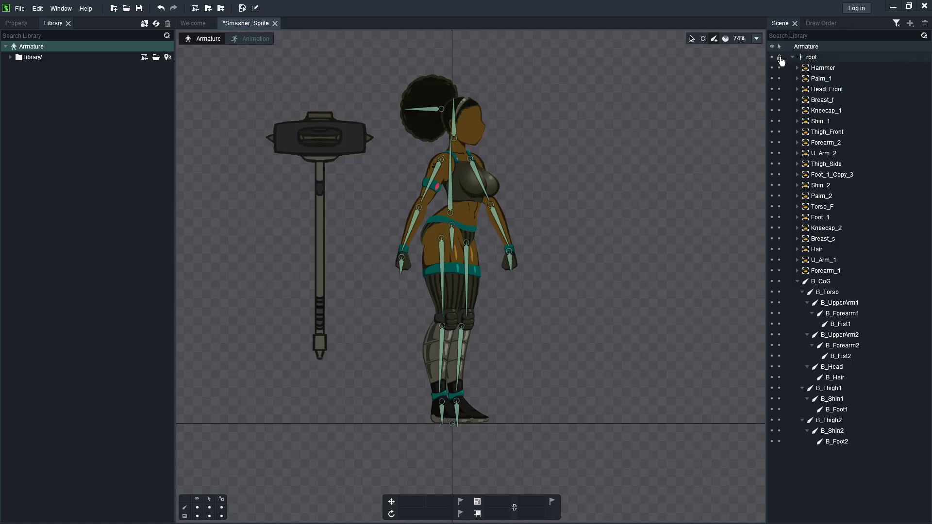
# - Unlock root, draw an upward bone along the lower hammer handle as its child, and name it B_Hammer
pyautogui.click(779, 56)
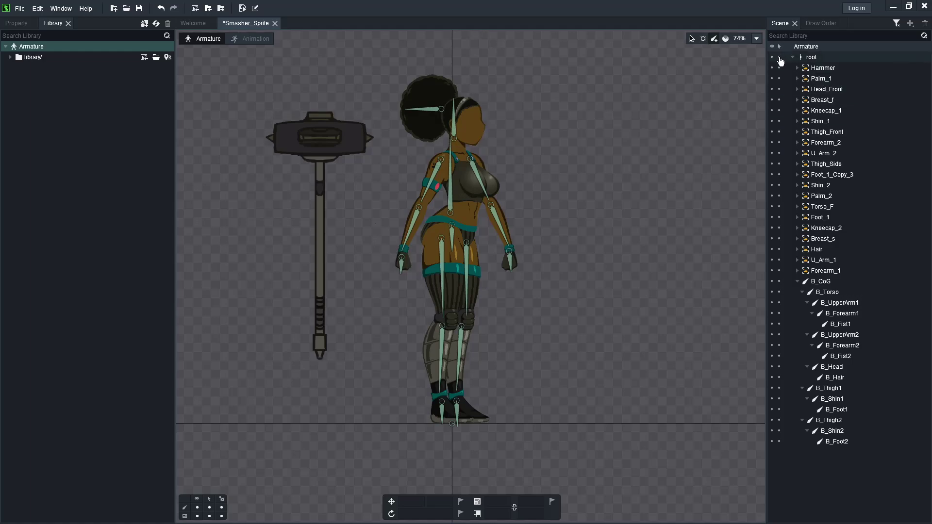
pyautogui.click(452, 426)
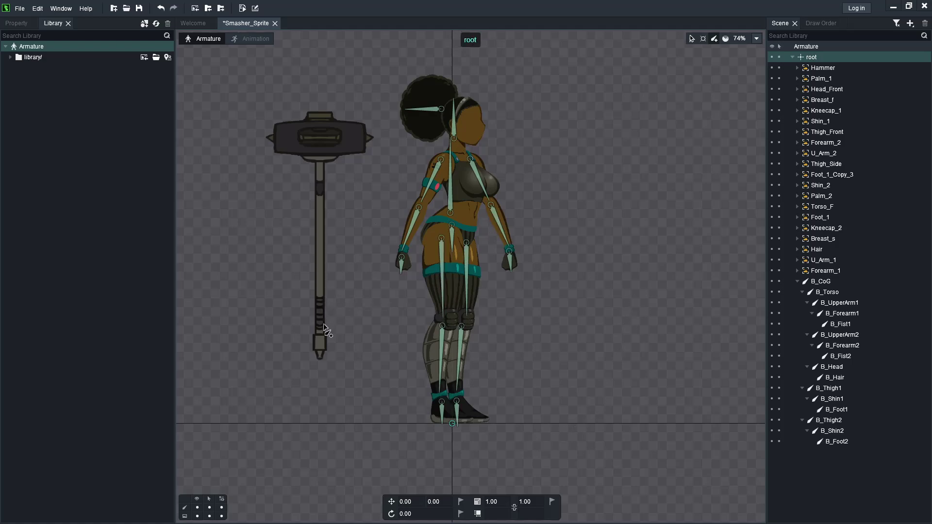
pyautogui.moveTo(320, 333); pyautogui.dragTo(320, 266)
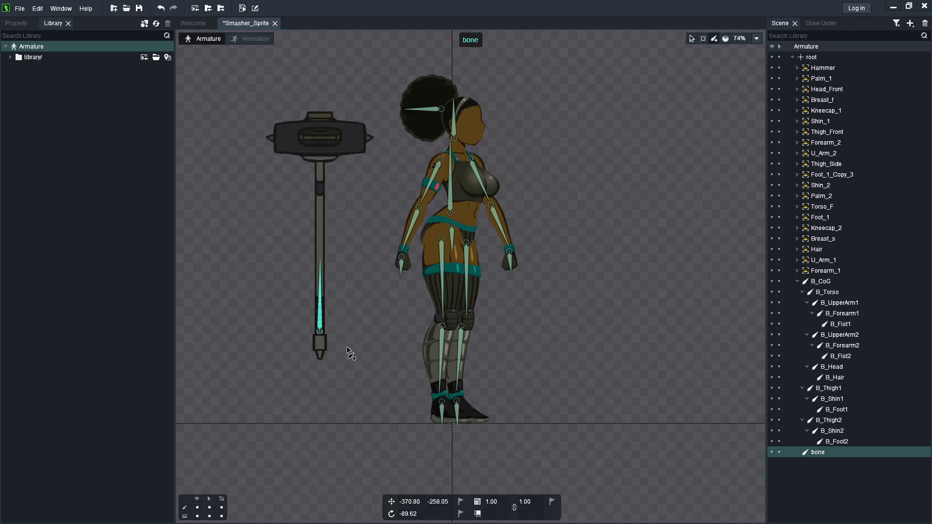
pyautogui.press('F2')
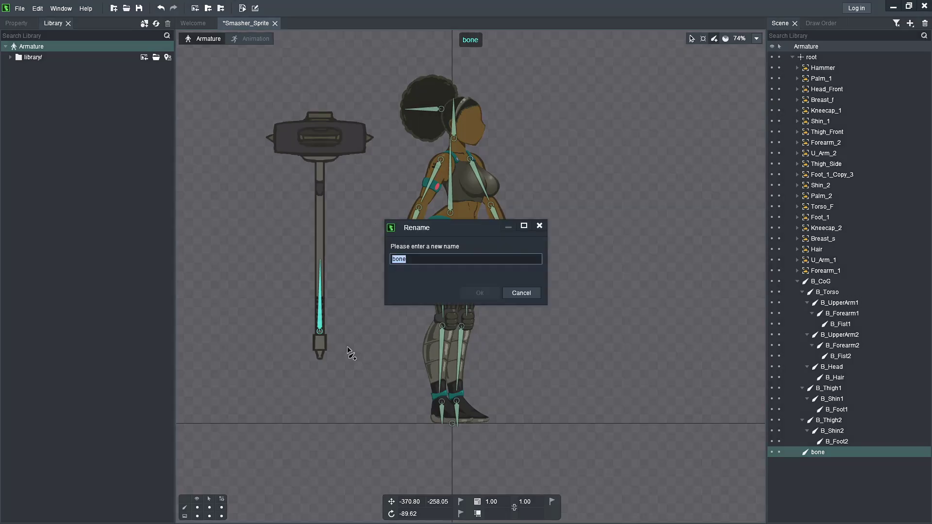
pyautogui.write('B_Hammer')
pyautogui.press('Return')
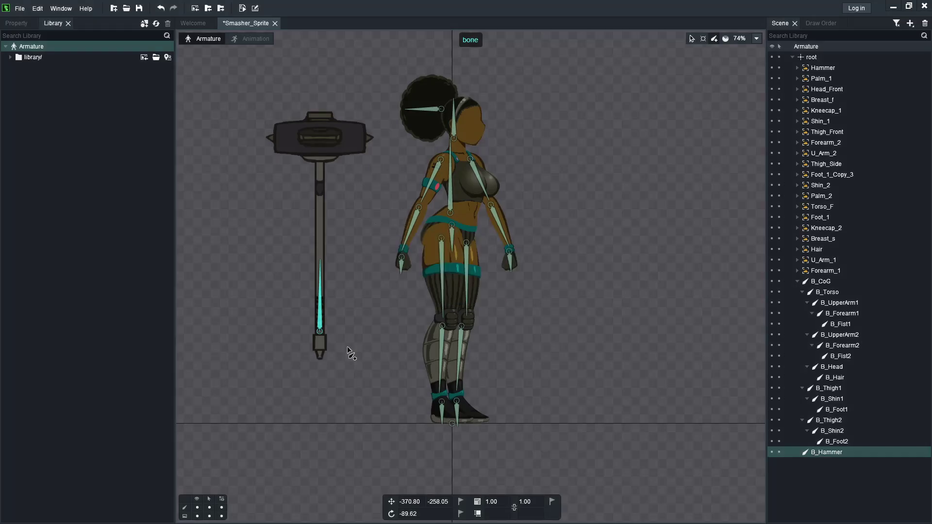
# - Set the B_Hammer bone's rotation to -90 and save the project
pyautogui.click(413, 514)
pyautogui.write('-90')
pyautogui.press('Return')
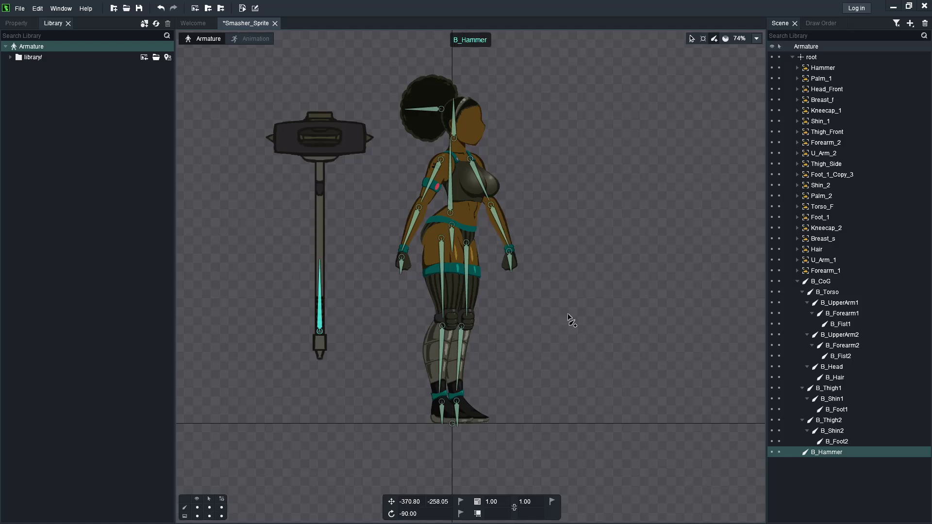
pyautogui.click(571, 321)
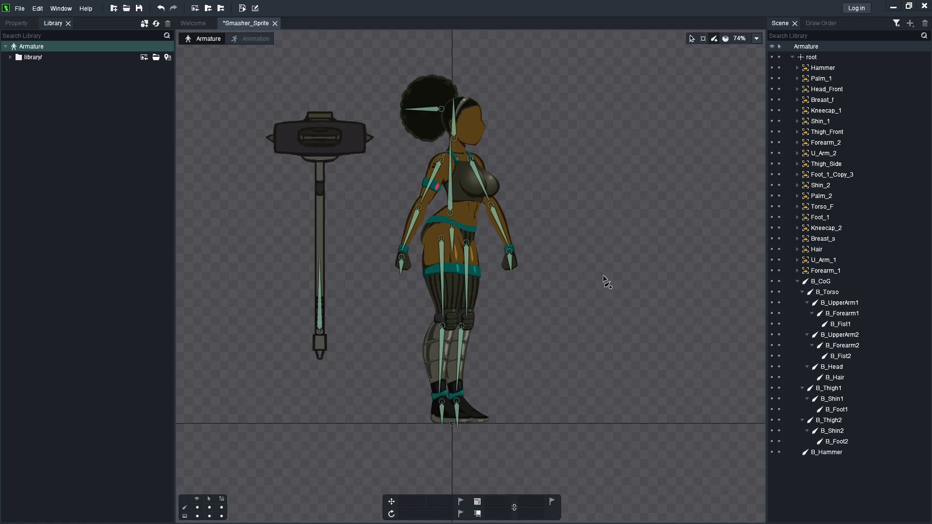
pyautogui.click(139, 9)
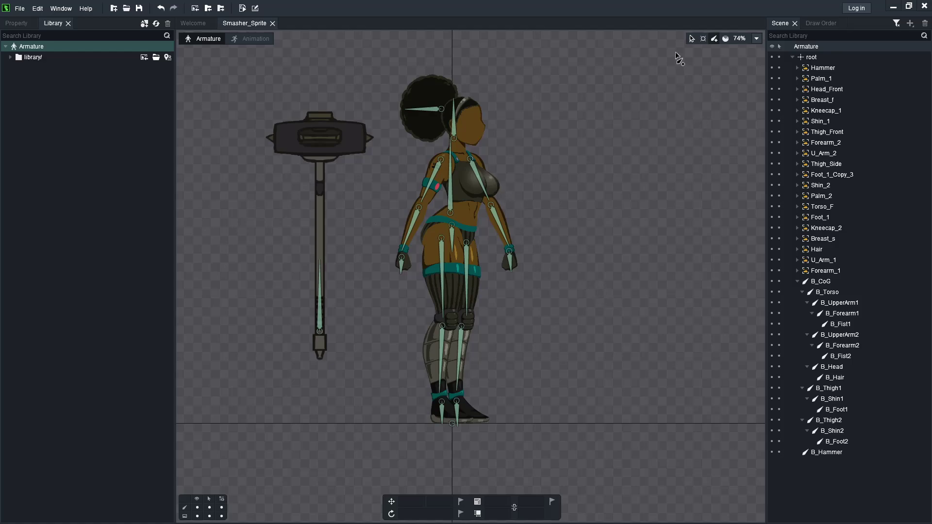
# - Test the rotation of the B_UpperArm2 bone with the selection tool and undo it
pyautogui.click(692, 39)
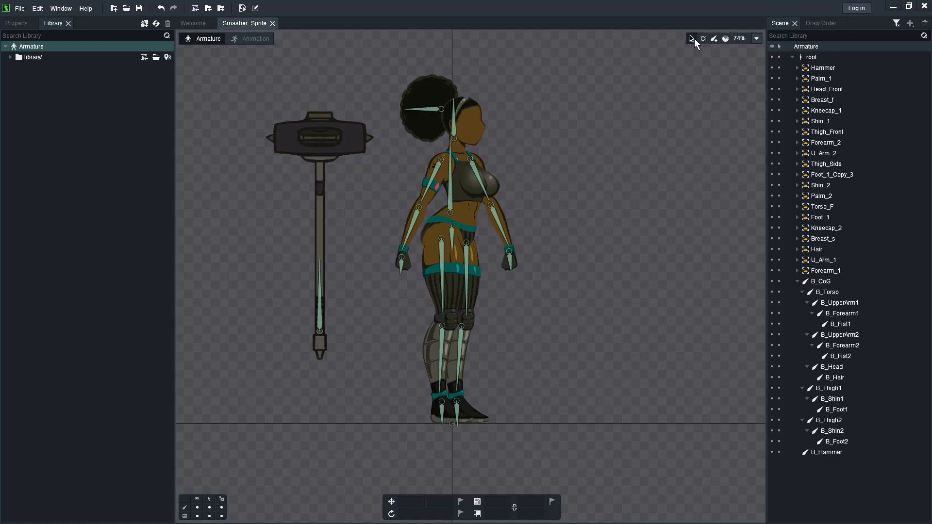
pyautogui.click(480, 176)
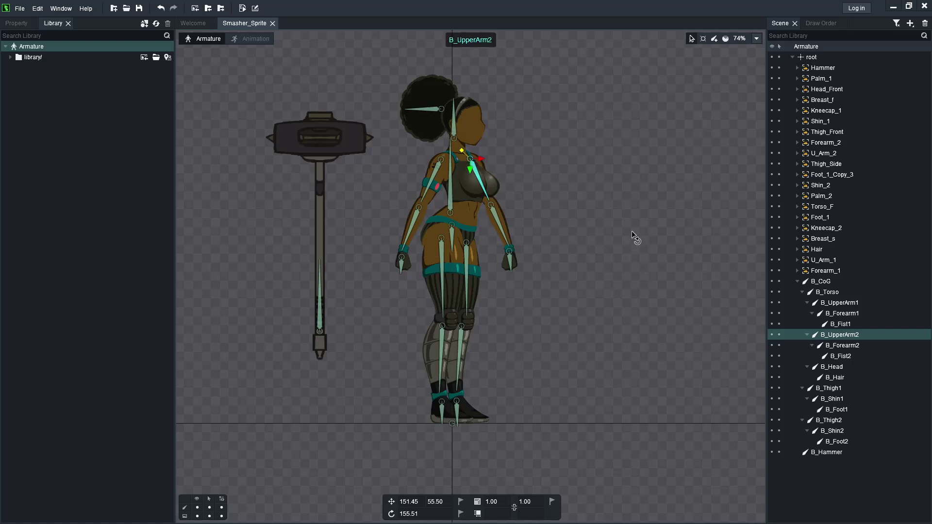
pyautogui.moveTo(616, 257); pyautogui.dragTo(538, 233)
pyautogui.hotkey('ctrl', 'z')
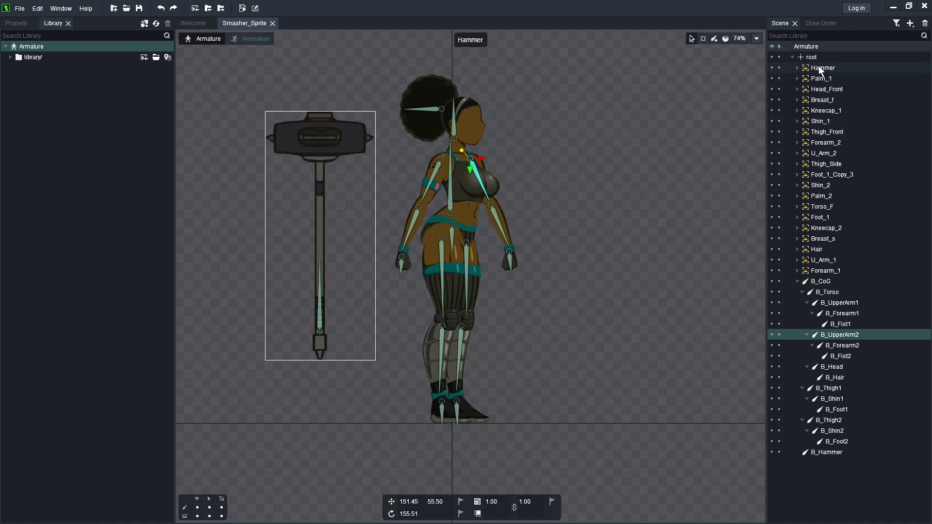
# - Parent the Hammer slot to B_Hammer, test the link by rotating the bone, and undo the rotation
pyautogui.moveTo(820, 68); pyautogui.dragTo(842, 453)
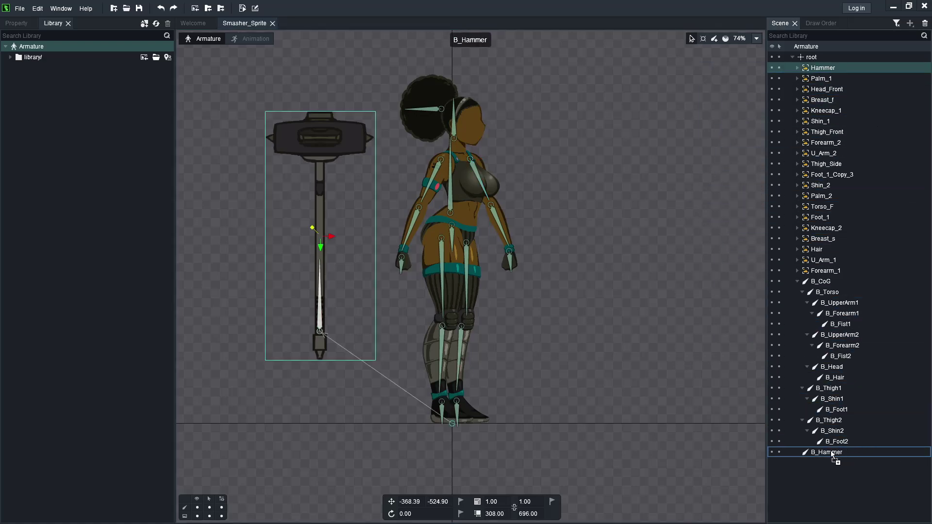
pyautogui.click(320, 323)
pyautogui.moveTo(590, 272); pyautogui.dragTo(377, 279)
pyautogui.hotkey('ctrl', 'z')
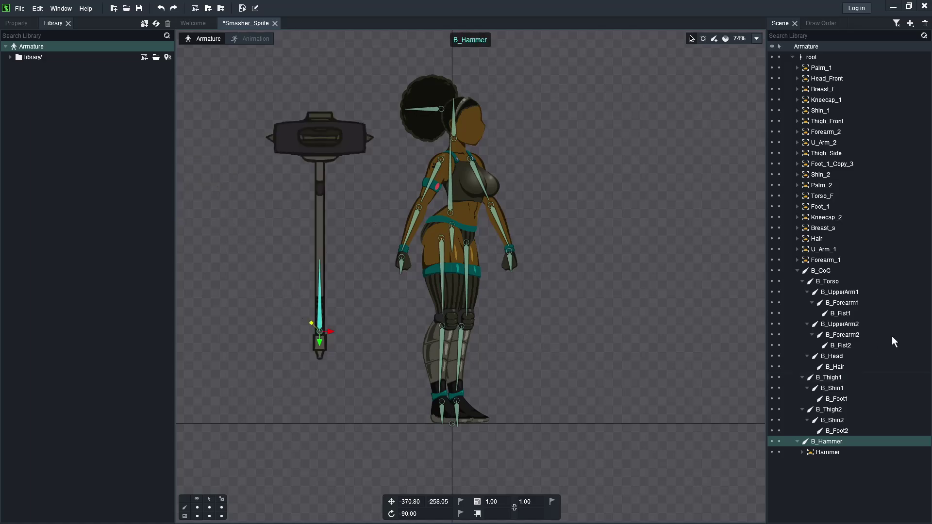
# - Parent the Palm_1 slot to B_Fist1 and the Head_Front slot to B_Head, and clear the selection
pyautogui.moveTo(819, 68); pyautogui.dragTo(843, 313)
pyautogui.click(844, 314)
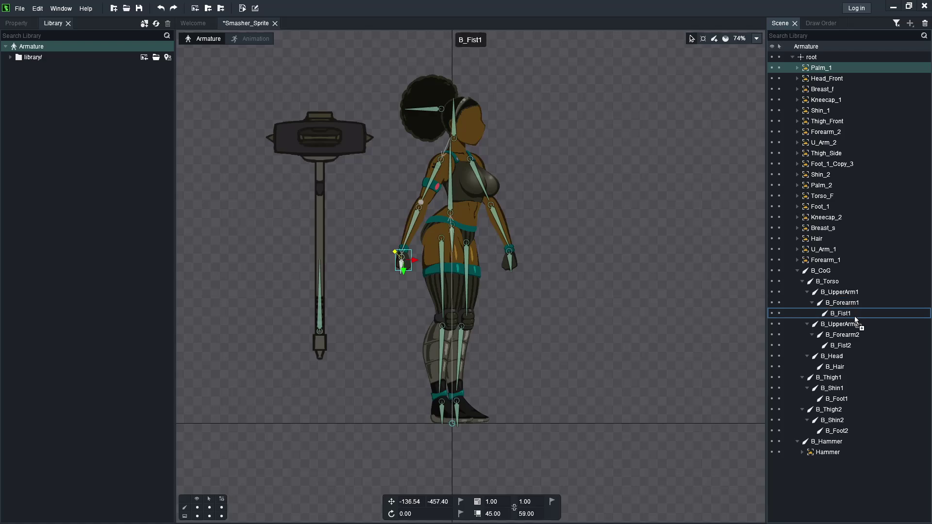
pyautogui.moveTo(846, 315); pyautogui.dragTo(846, 315)
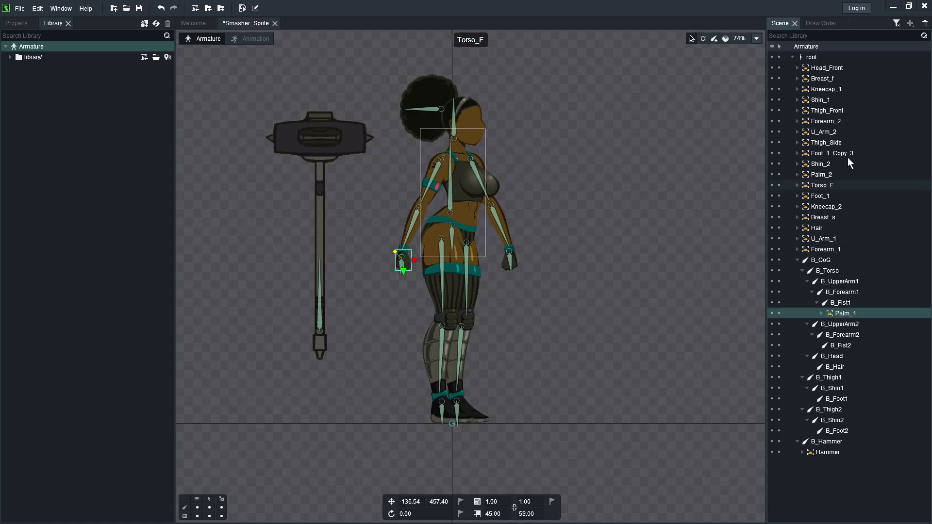
pyautogui.moveTo(821, 70); pyautogui.dragTo(859, 369)
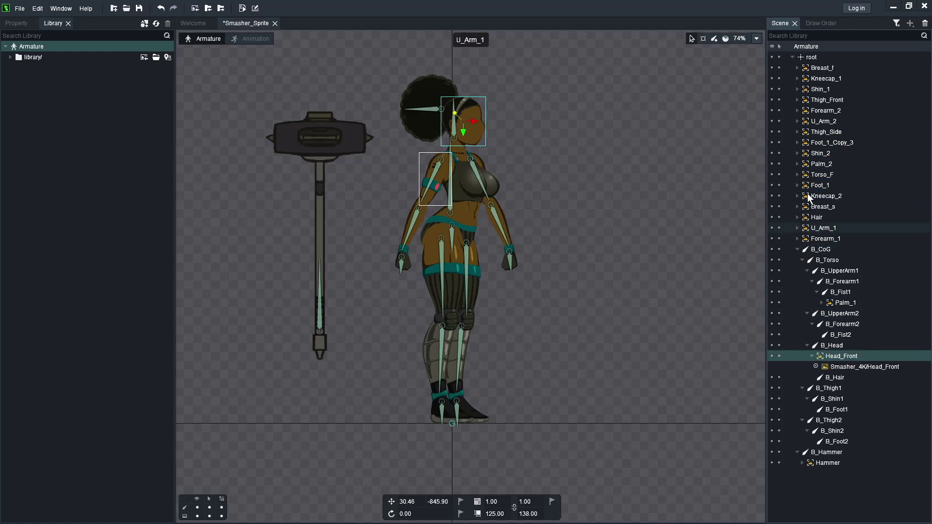
pyautogui.moveTo(816, 68); pyautogui.dragTo(675, 236)
pyautogui.moveTo(679, 199); pyautogui.dragTo(680, 198)
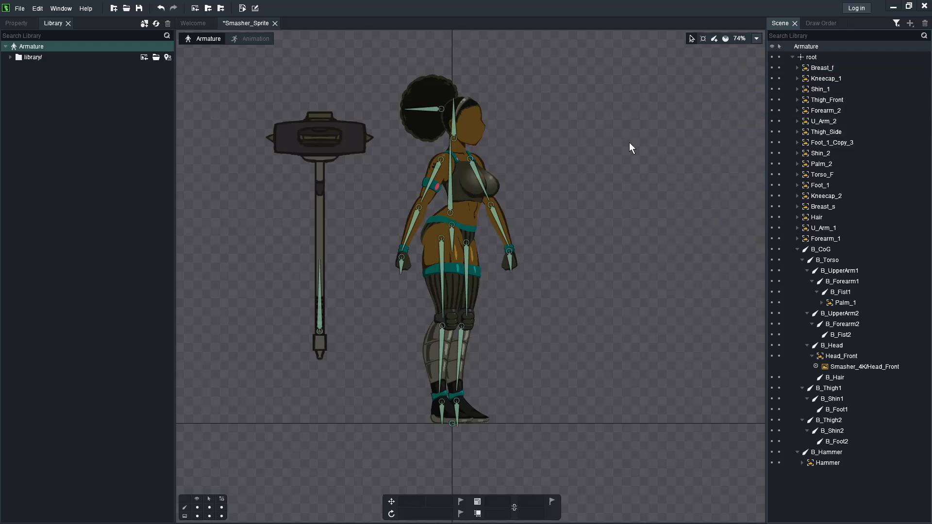
# - Create a child bone of B_Torso on the chest with the Bone tool and name it B_BreastF
pyautogui.click(452, 185)
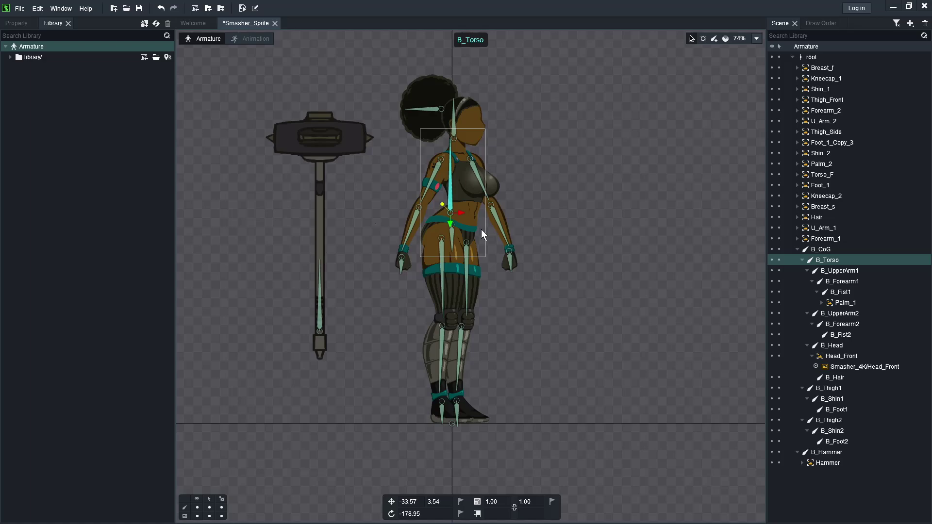
pyautogui.click(714, 39)
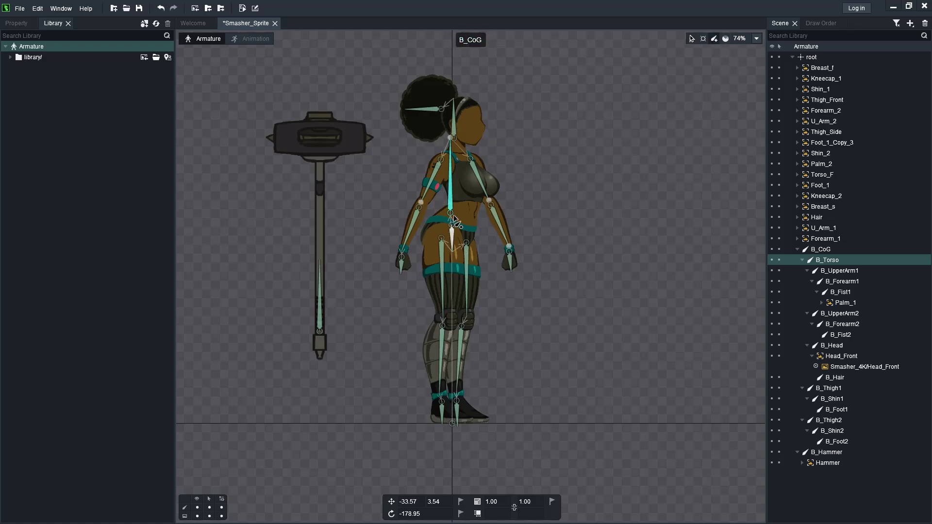
pyautogui.click(464, 169)
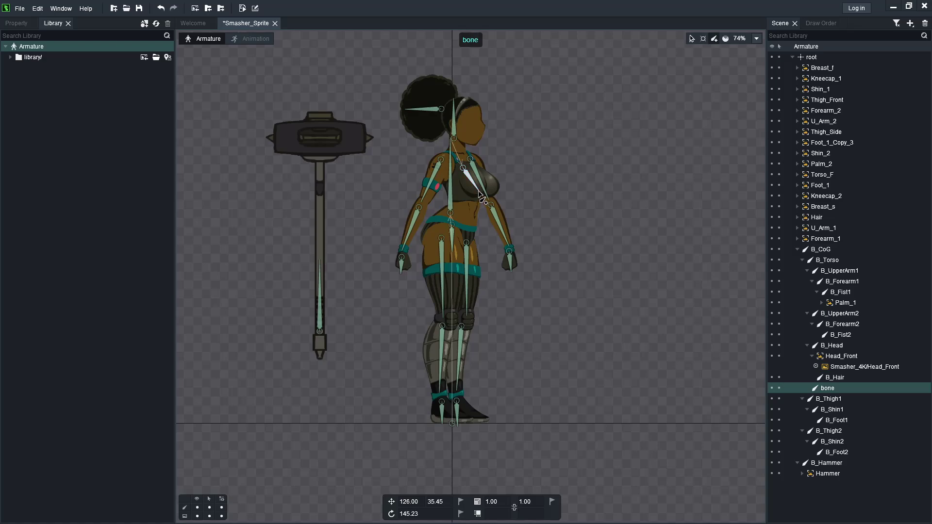
pyautogui.press('F2')
pyautogui.write('B_Br')
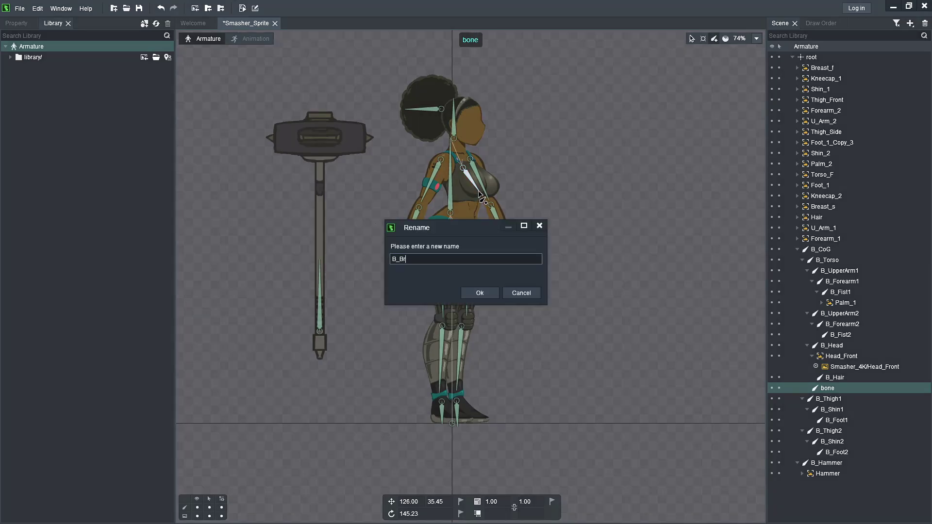
pyautogui.write('eastF')
pyautogui.press('Return')
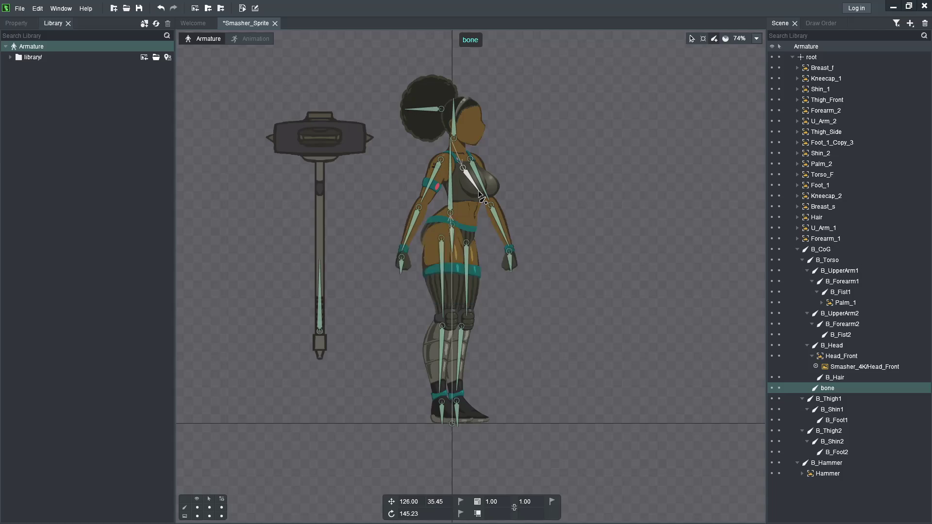
# - Draw a second child bone of B_Torso over the far side of the chest and name it B_BreastS
pyautogui.click(451, 186)
pyautogui.scroll(4, 485, 180)
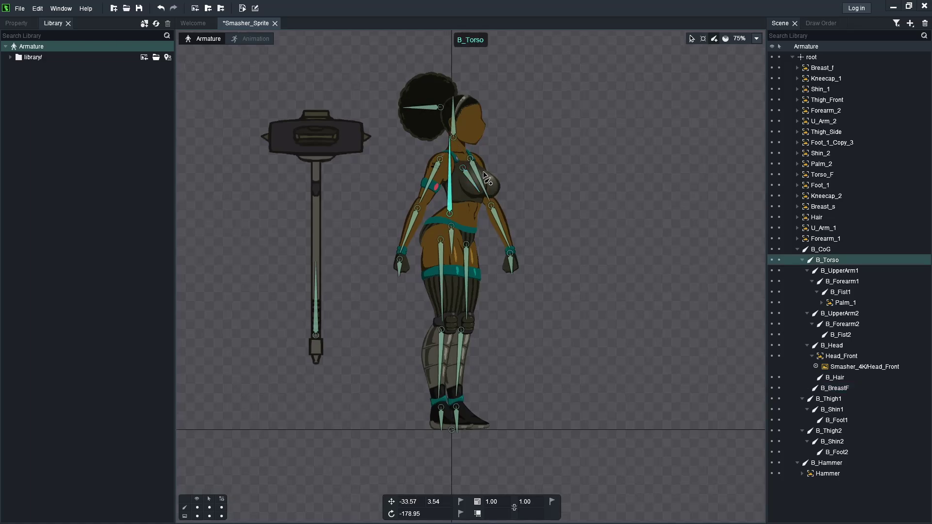
pyautogui.scroll(3, 486, 181)
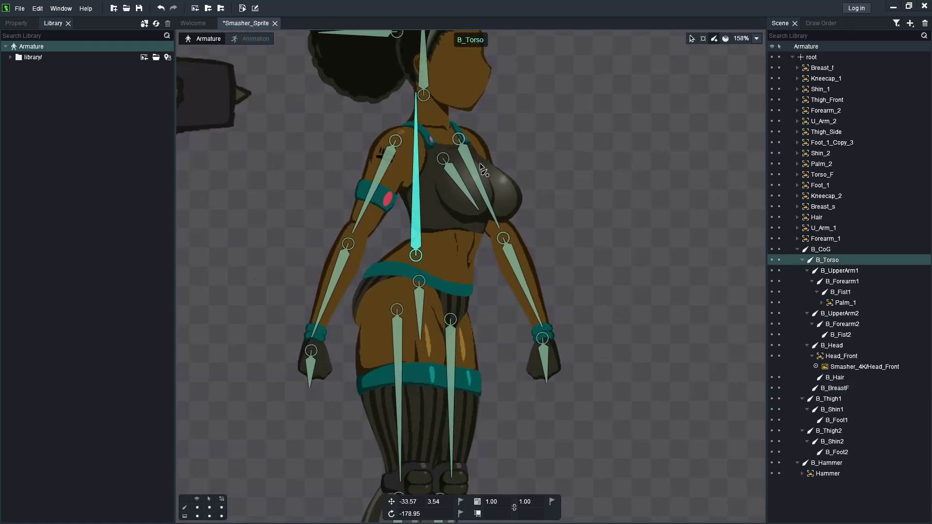
pyautogui.moveTo(479, 160); pyautogui.dragTo(513, 215)
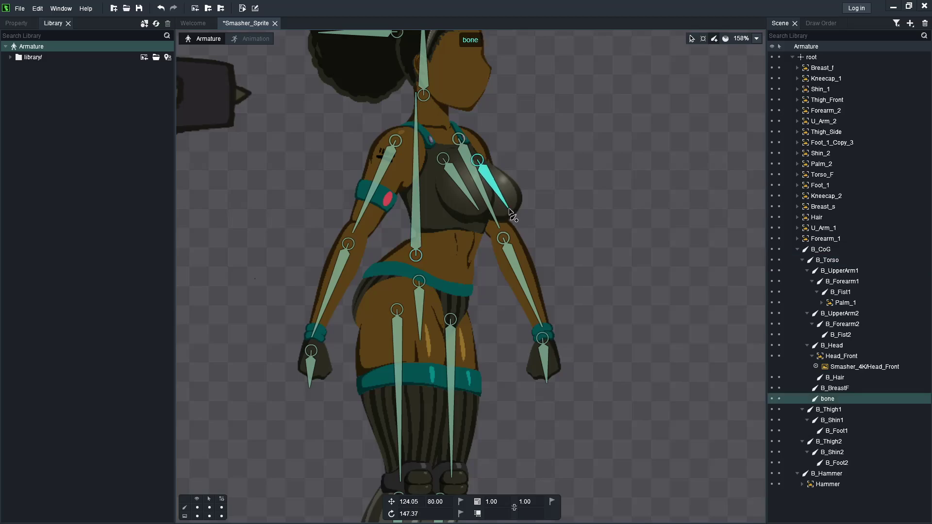
pyautogui.press('F2')
pyautogui.write('B_BreastS')
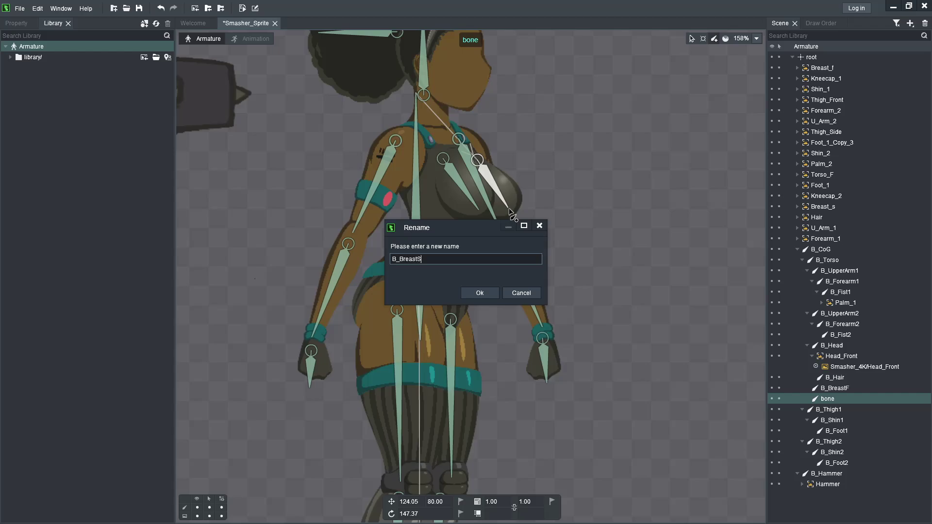
pyautogui.press('Return')
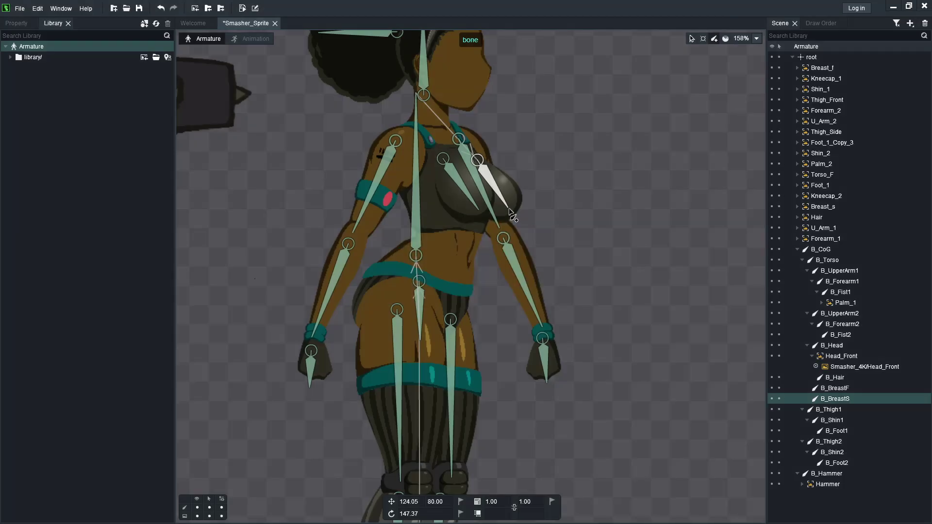
# - Parent the Breast_f slot to the B_BreastF bone in the scene hierarchy
pyautogui.scroll(-4, 558, 202)
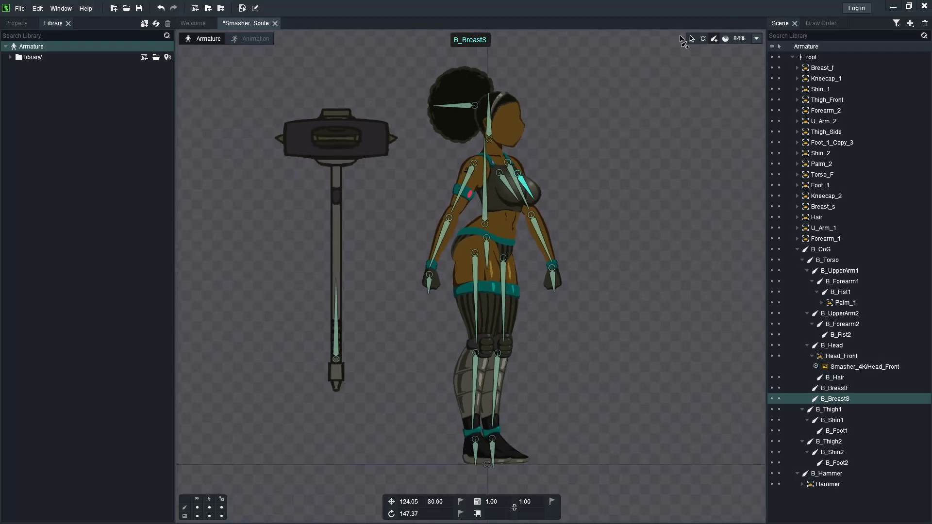
pyautogui.moveTo(821, 68); pyautogui.dragTo(850, 389)
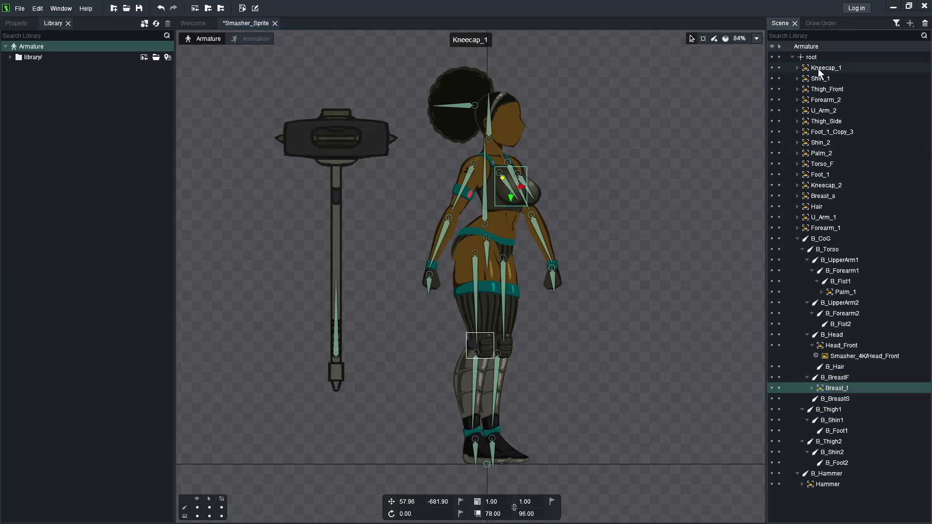
pyautogui.moveTo(817, 69)
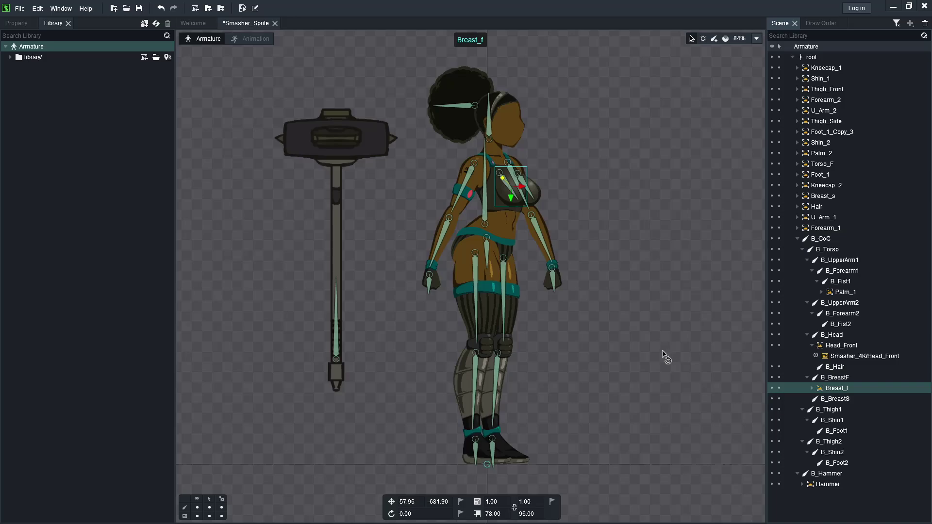
# - Draw a short horizontal bone at the first knee as a child of B_Thigh1 and name it B_Kneecap1
pyautogui.click(476, 302)
pyautogui.scroll(3, 510, 409)
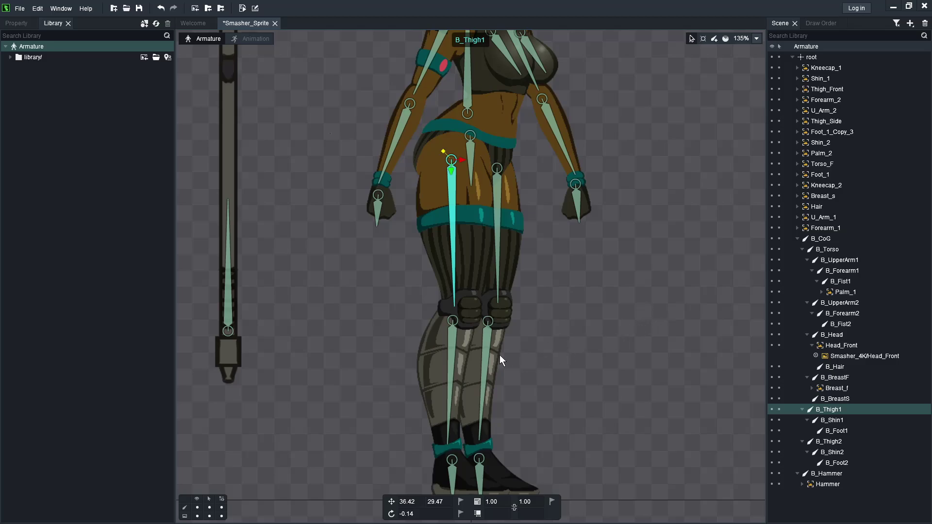
pyautogui.click(714, 38)
pyautogui.moveTo(464, 311); pyautogui.dragTo(476, 311)
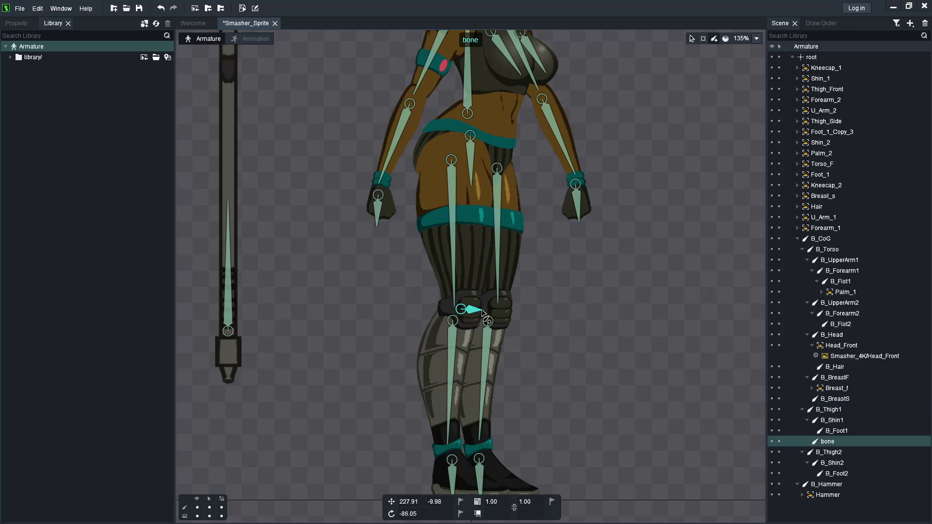
pyautogui.press('F2')
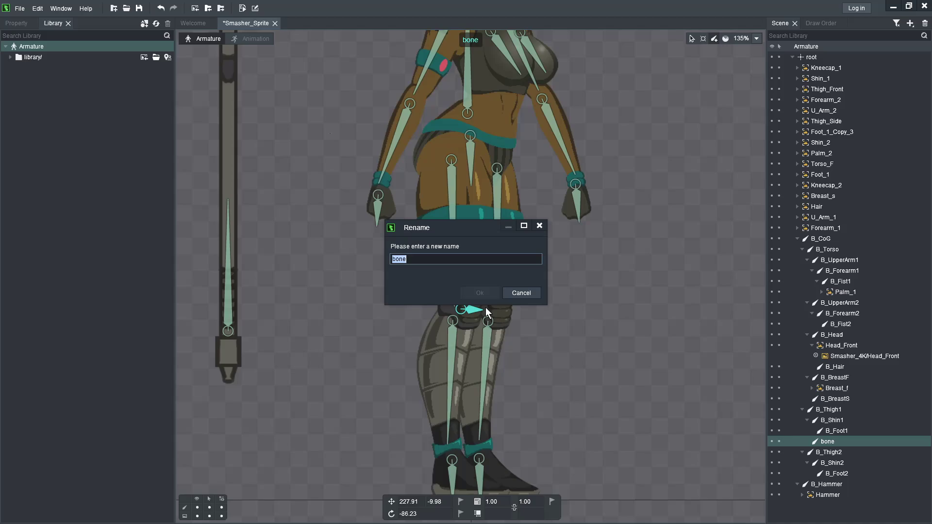
pyautogui.write('B_Knee')
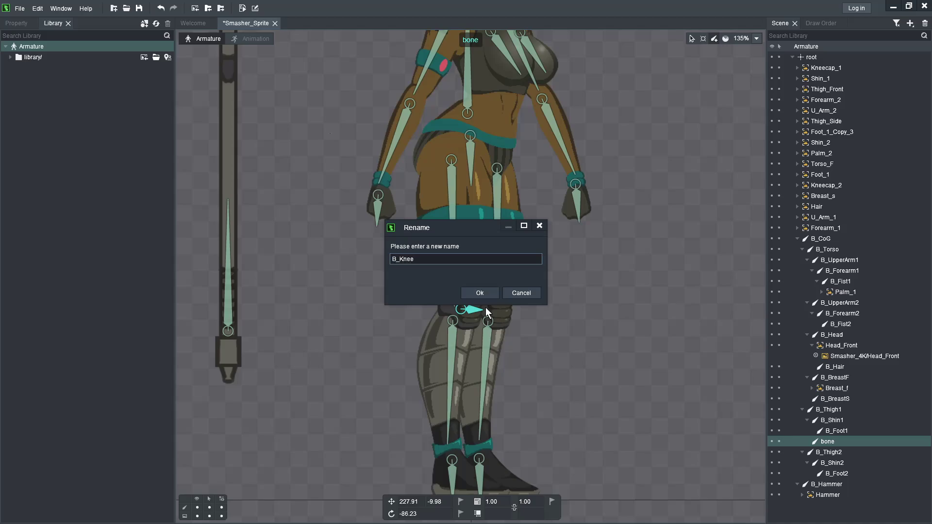
pyautogui.write('Cap1')
pyautogui.press('Left')
pyautogui.hotkey('shift', 'Left')
pyautogui.write('c')
pyautogui.press('Return')
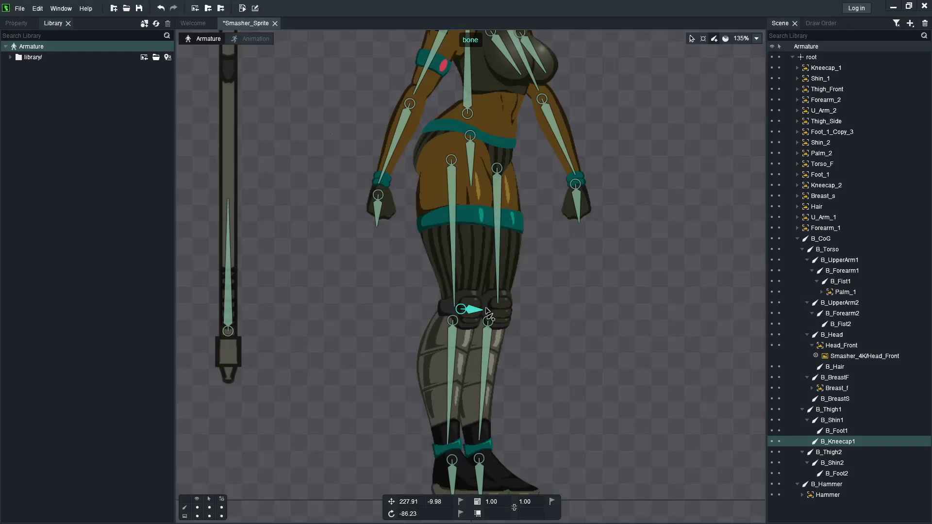
# - Draw a short horizontal bone at the second knee as a child of B_Thigh2 and name it B_Kneecap2
pyautogui.click(496, 251)
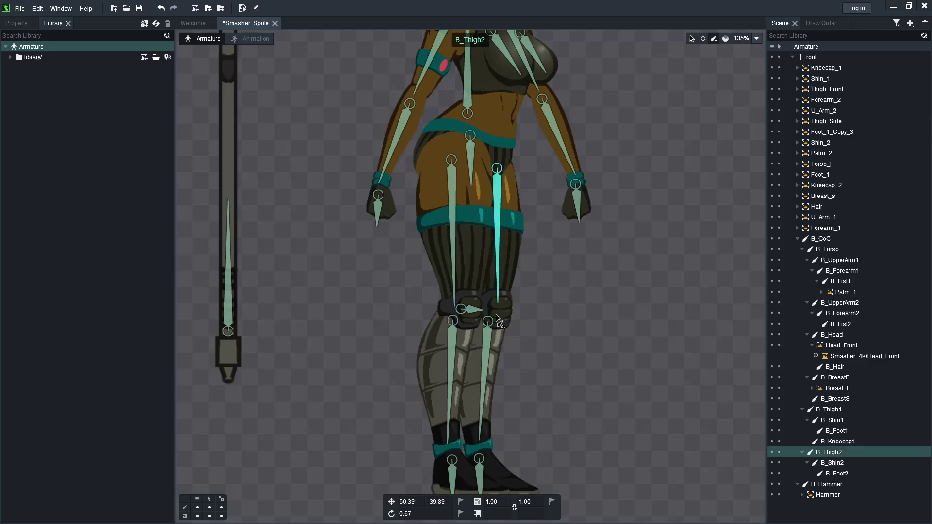
pyautogui.moveTo(497, 312); pyautogui.dragTo(517, 316)
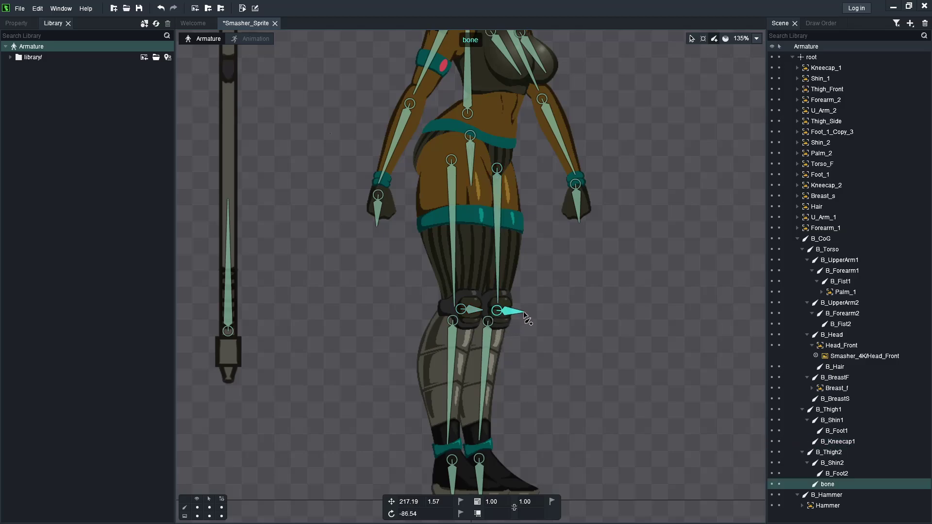
pyautogui.doubleClick(519, 314)
pyautogui.write('B_Kneecap2')
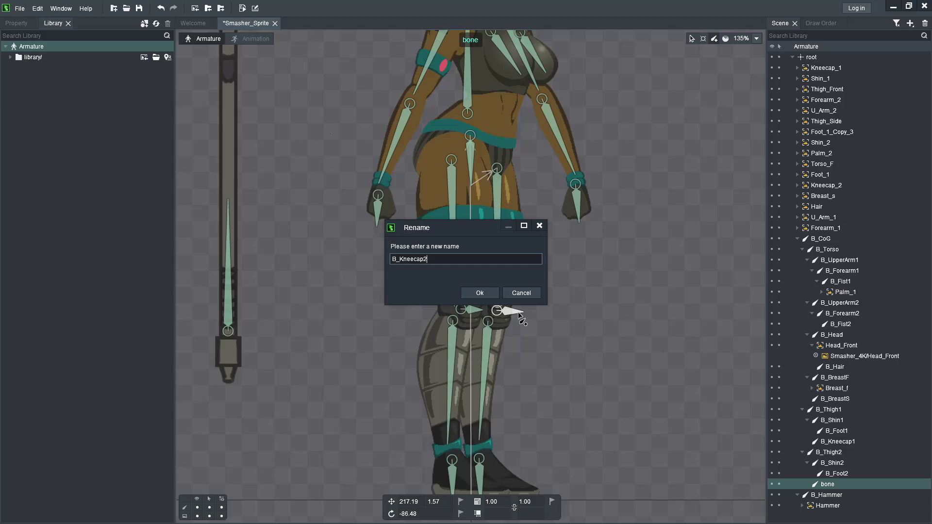
pyautogui.press('Return')
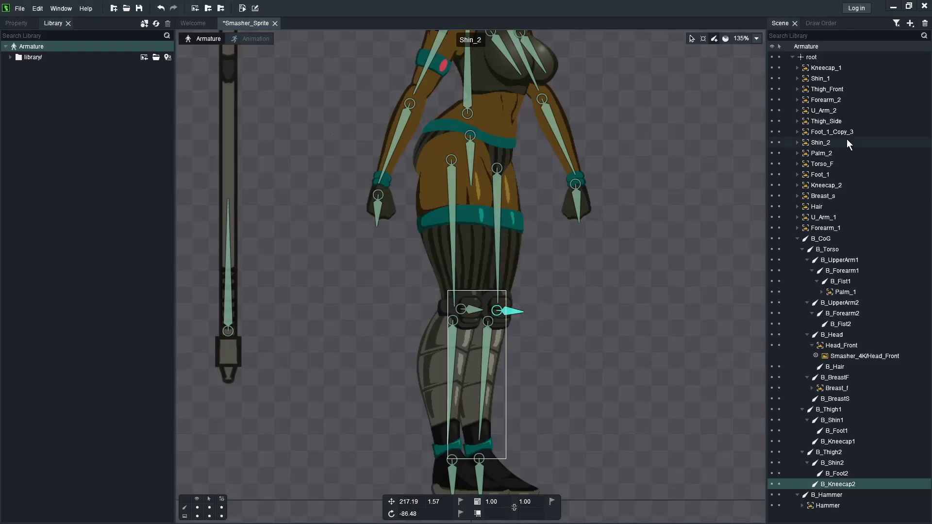
# - Parent the first leg's slots in the hierarchy: Kneecap_1 to B_Kneecap1, Shin_1 to B_Shin1 and Thigh_Front to B_Thigh1
pyautogui.moveTo(822, 68); pyautogui.dragTo(840, 443)
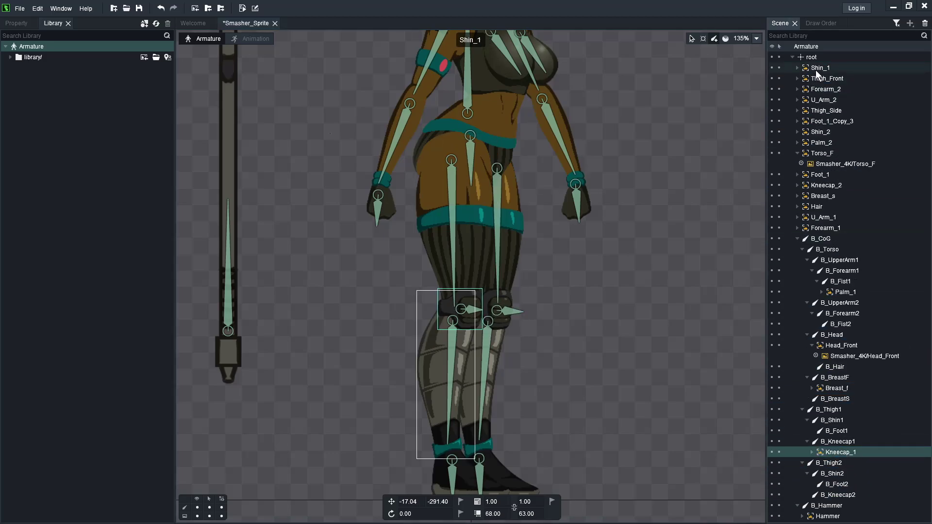
pyautogui.moveTo(815, 70); pyautogui.dragTo(842, 421)
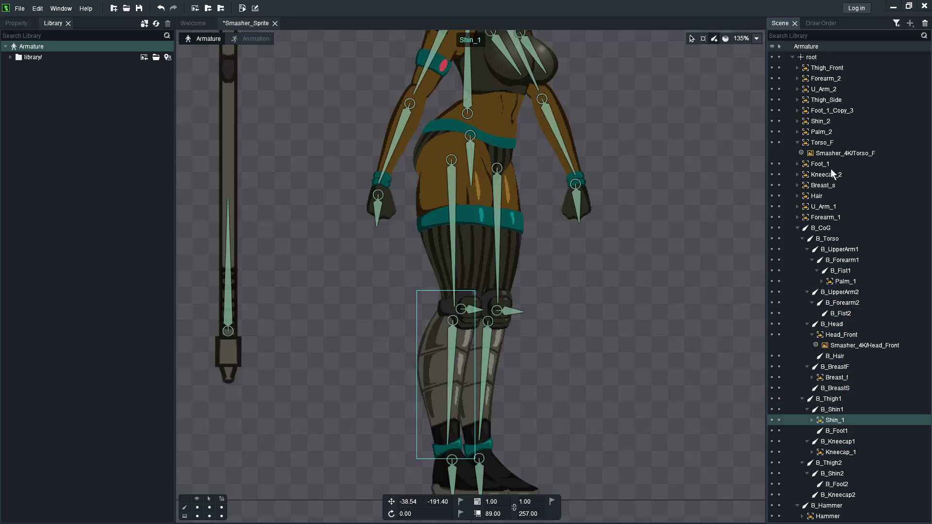
pyautogui.moveTo(821, 68); pyautogui.dragTo(833, 393)
# - Parent Forearm_2 to B_Forearm2, U_Arm_2 to B_UpperArm2, Thigh_Side to B_Thigh2 and Palm_2 to B_Fist2 in the hierarchy
pyautogui.click(819, 59)
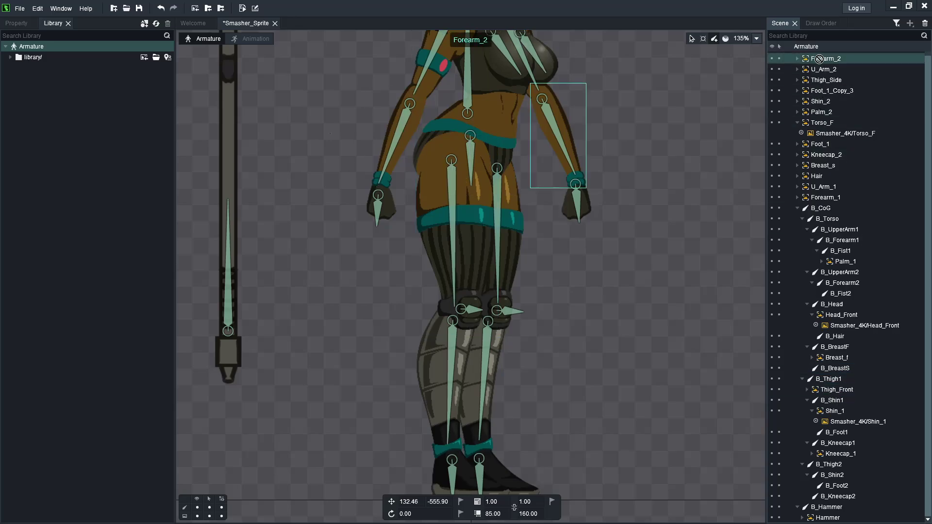
pyautogui.moveTo(820, 59); pyautogui.dragTo(859, 280)
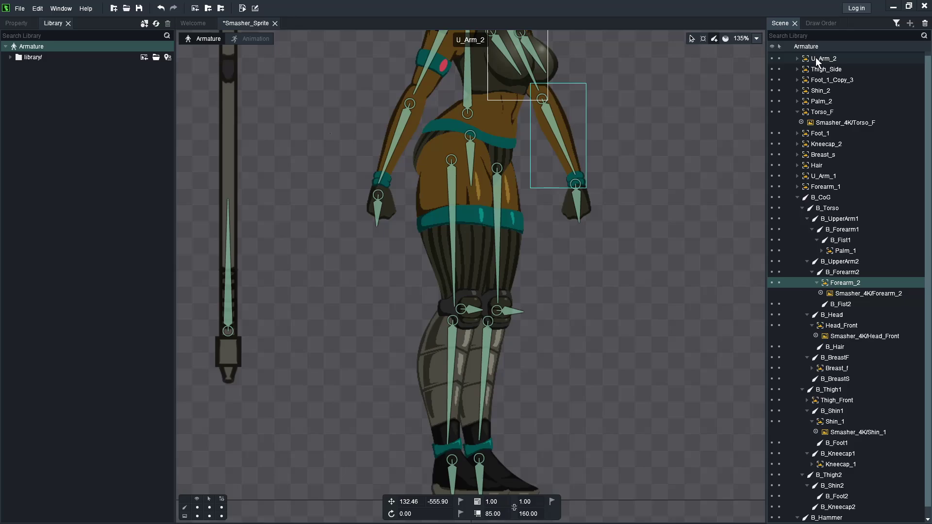
pyautogui.moveTo(815, 57); pyautogui.dragTo(844, 467)
pyautogui.moveTo(815, 59)
pyautogui.mouseDown()
pyautogui.moveTo(833, 390)
pyautogui.moveTo(855, 265)
pyautogui.moveTo(844, 287)
pyautogui.moveTo(822, 62)
pyautogui.moveTo(848, 497)
pyautogui.moveTo(847, 177)
pyautogui.moveTo(820, 54)
pyautogui.mouseUp()
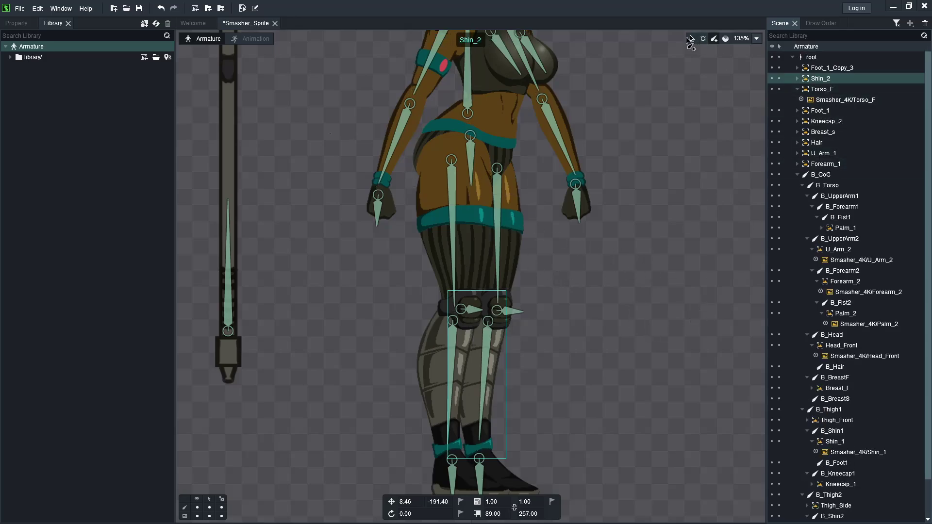
pyautogui.click(691, 39)
pyautogui.click(518, 239)
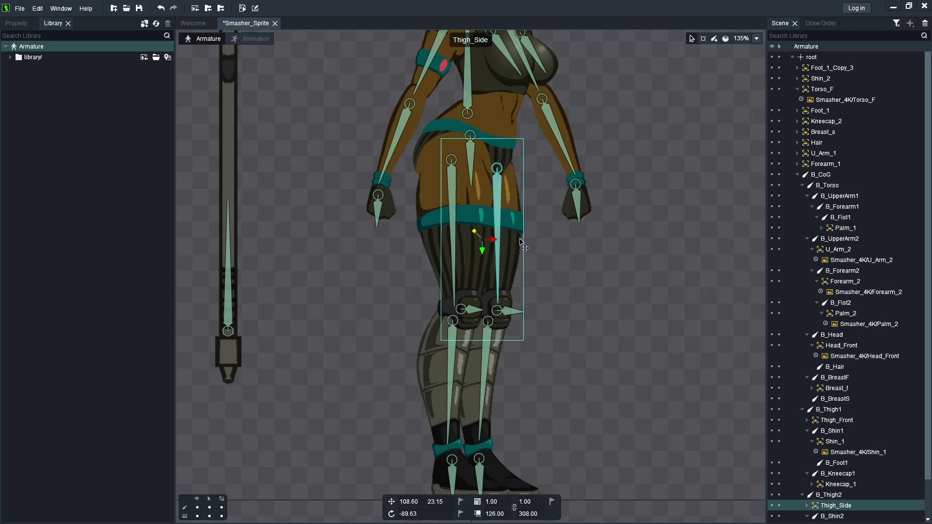
pyautogui.press('n')
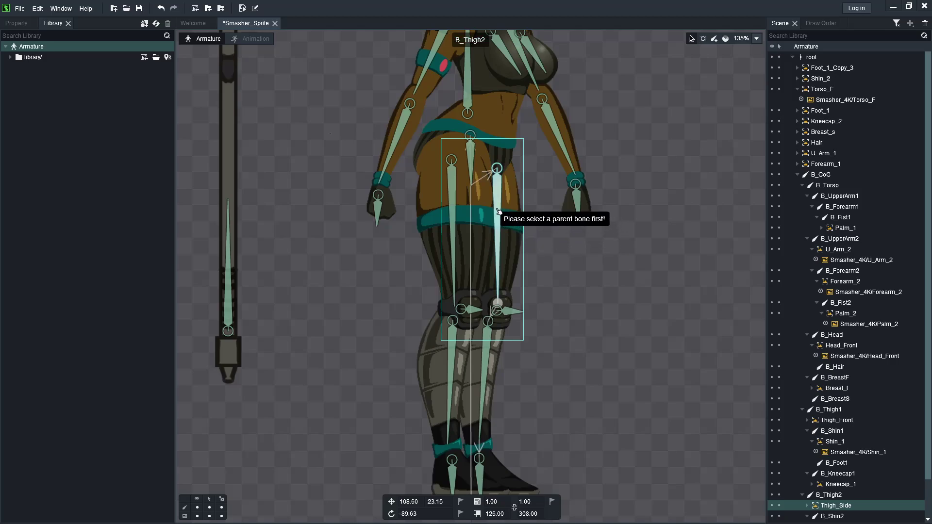
pyautogui.press('v')
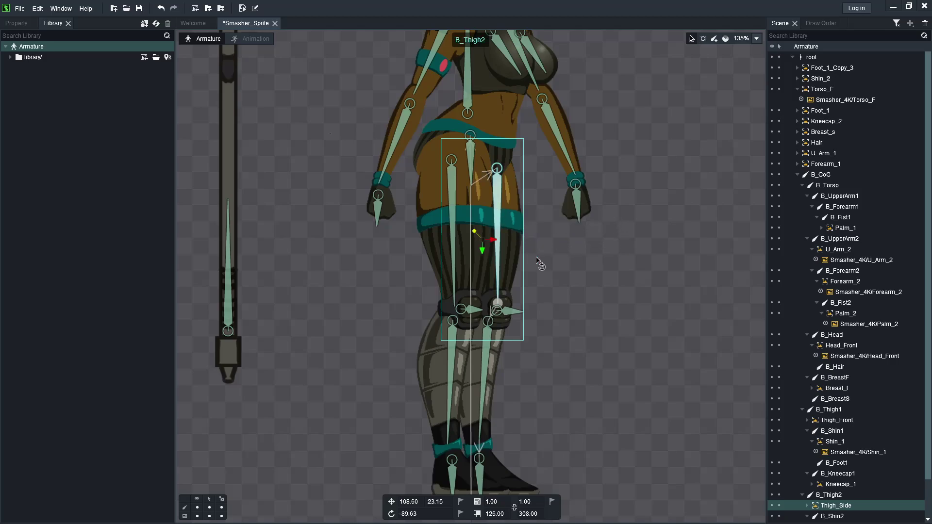
# - Parent the Kneecap_2 slot to B_Kneecap2 and the Shin_2 slot to B_Shin2 directly on the canvas
pyautogui.click(504, 325)
pyautogui.press('n')
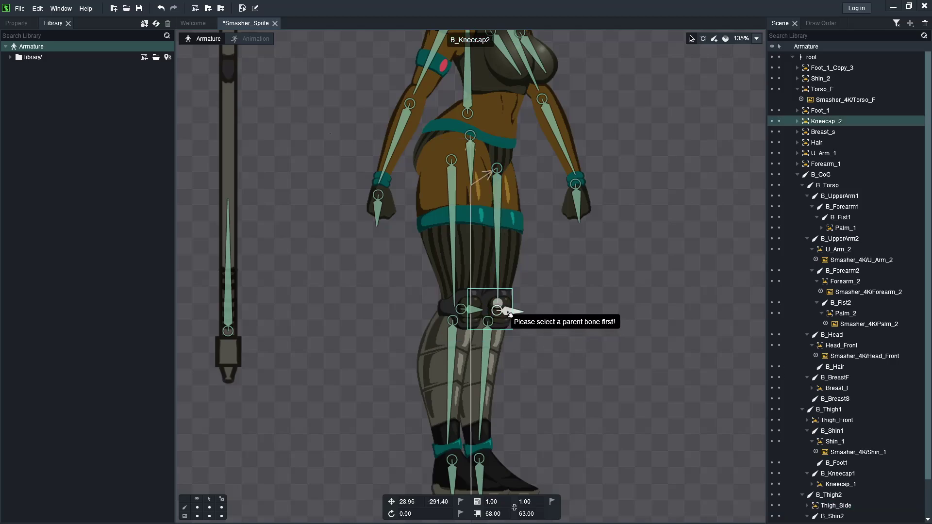
pyautogui.click(505, 316)
pyautogui.click(495, 378)
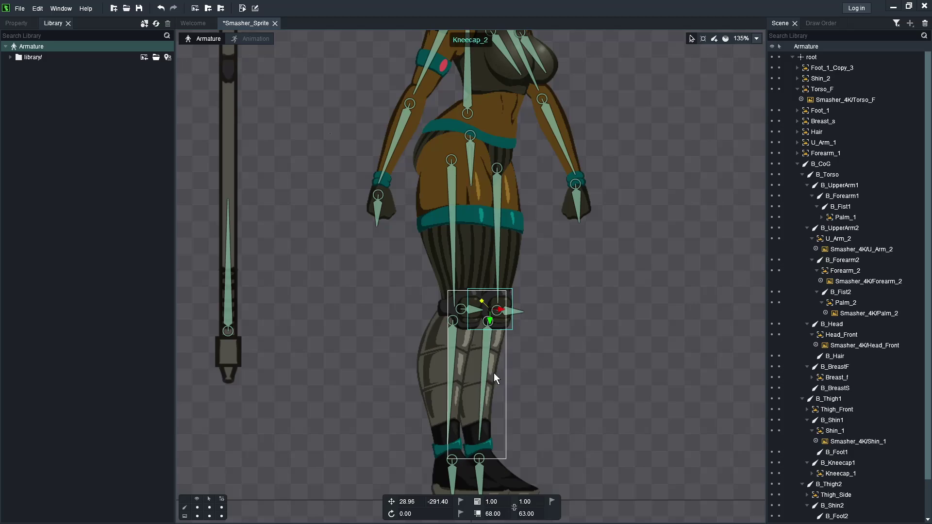
pyautogui.scroll(-3, 496, 377)
pyautogui.press('n')
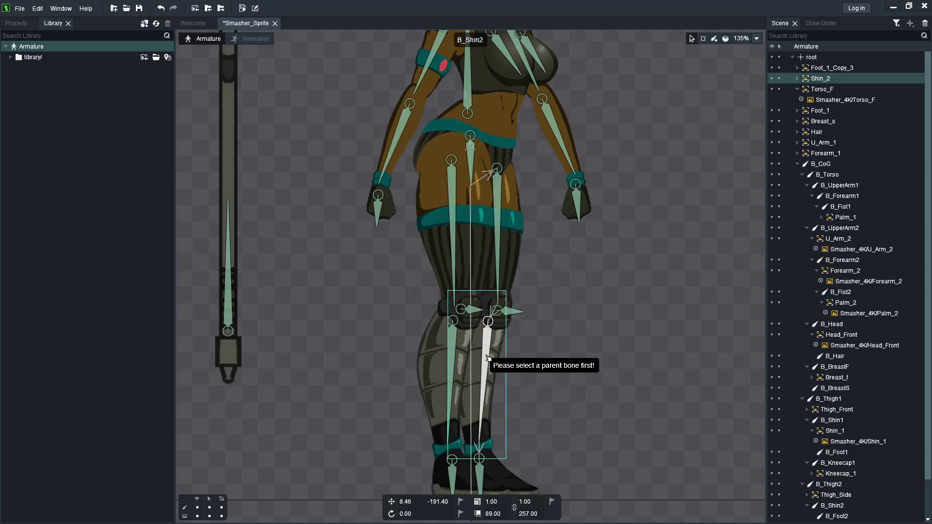
pyautogui.click(496, 369)
# - Parent the Foot_1_Copy_3 slot to the B_Foot2 bone on the canvas
pyautogui.click(517, 470)
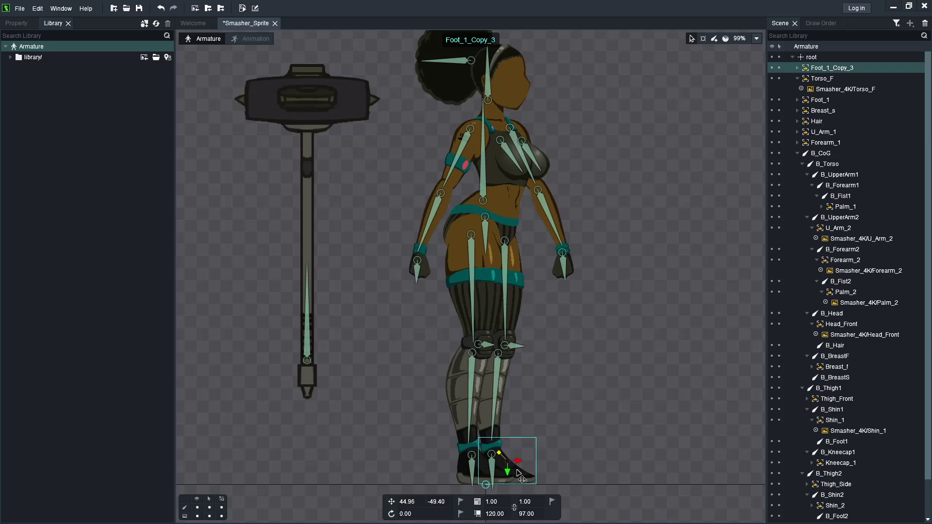
pyautogui.press('n')
pyautogui.click(507, 479)
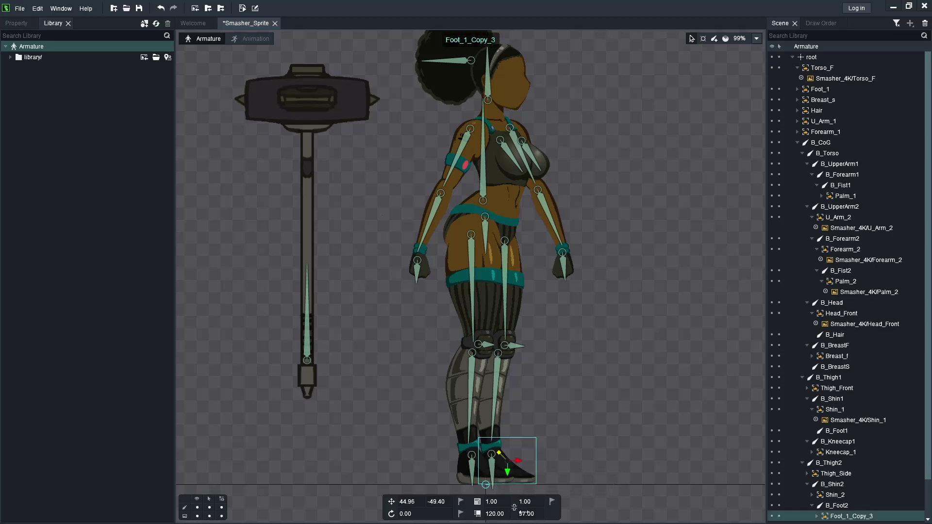
# - Parent the Foot_1 slot to the B_Foot1 bone directly on the canvas
pyautogui.click(466, 482)
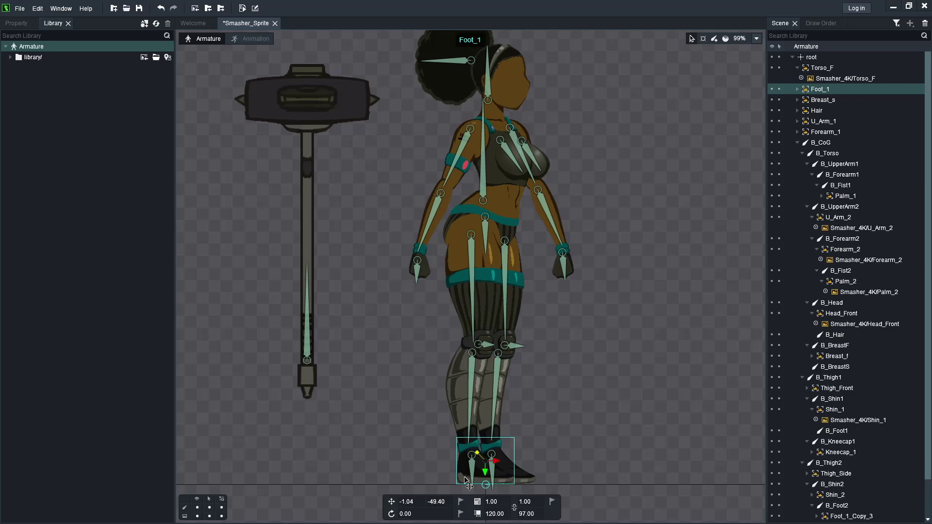
pyautogui.press('n')
pyautogui.click(470, 465)
# - Check which bones the Shin_1, Forearm_2, Palm_2, U_Arm_2 and Breast_f slots are parented to
pyautogui.click(457, 412)
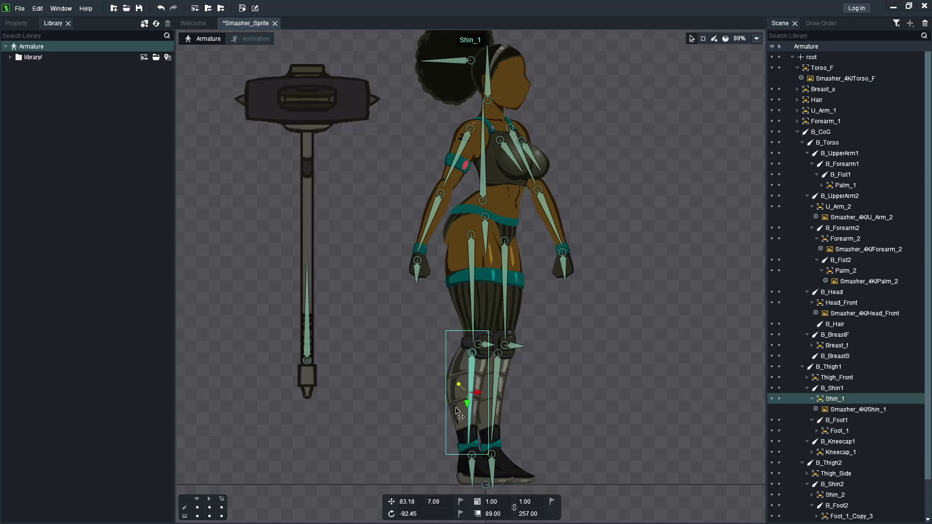
pyautogui.press('n')
pyautogui.press('Escape')
pyautogui.click(559, 218)
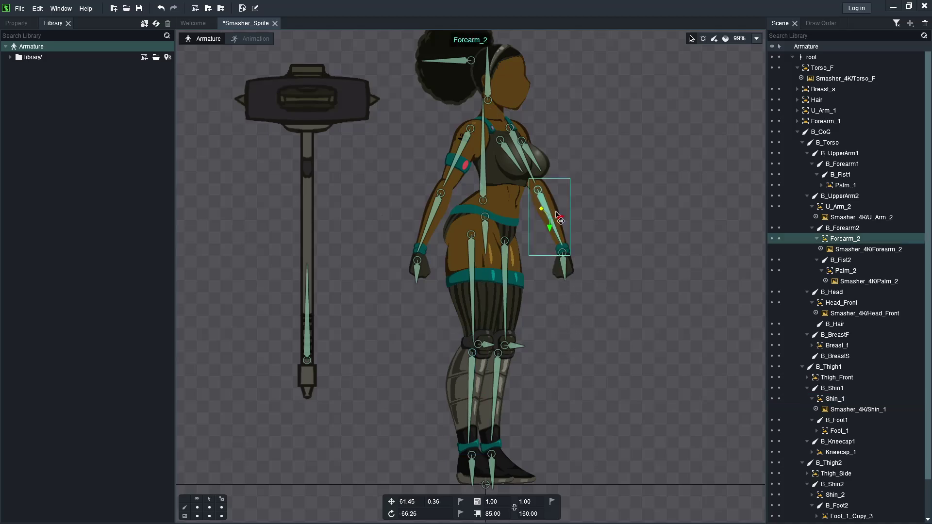
pyautogui.press('n')
pyautogui.click(574, 275)
pyautogui.press('n')
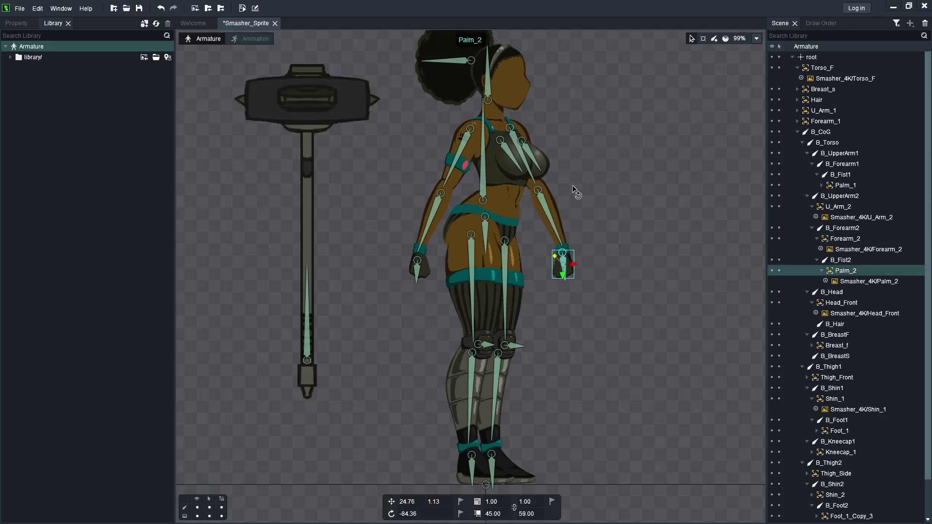
pyautogui.click(525, 131)
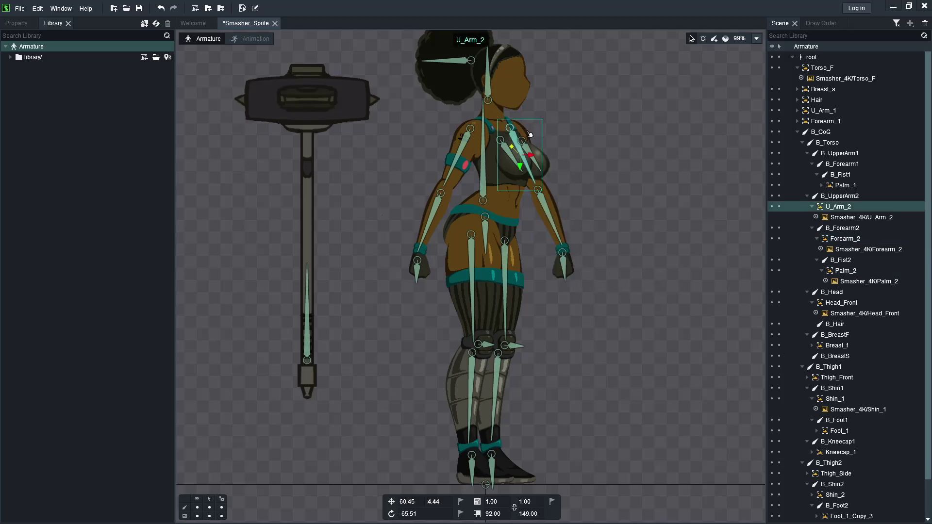
pyautogui.press('n')
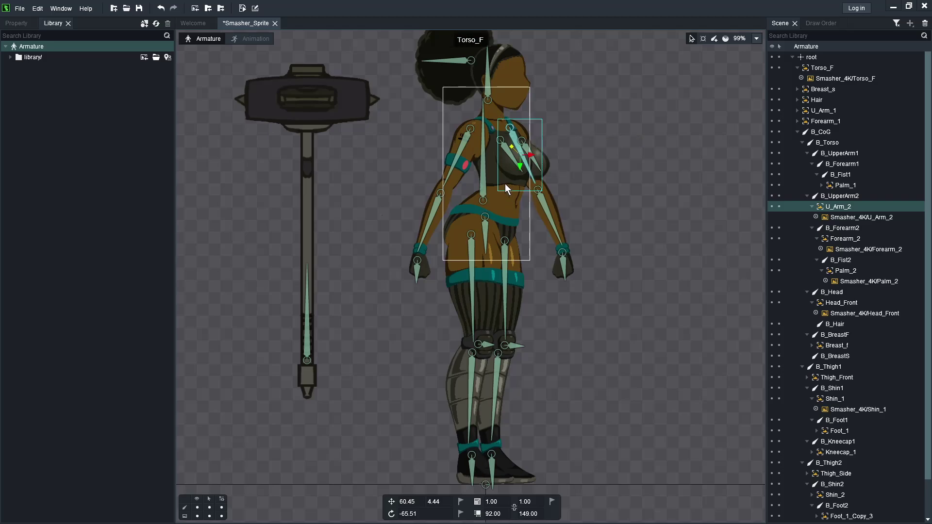
pyautogui.click(512, 174)
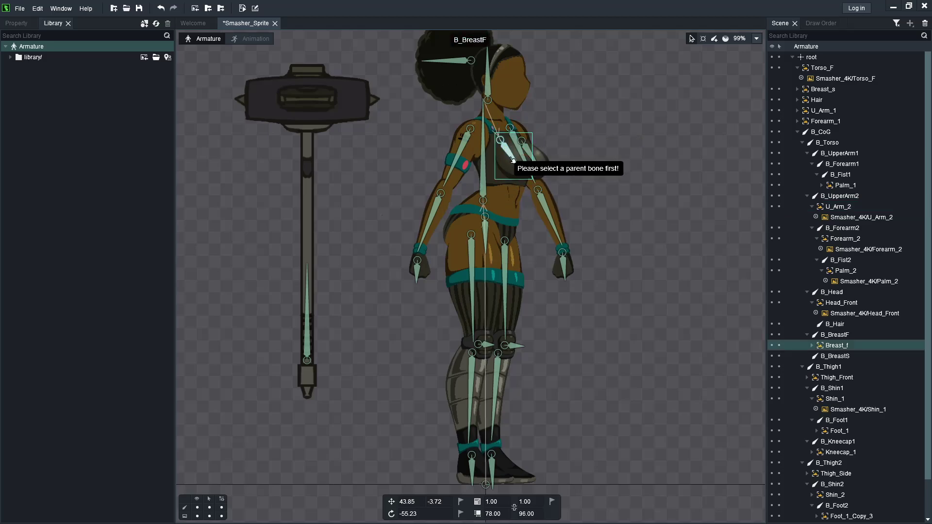
# - Parent the Breast_s slot to B_BreastS and the U_Arm_1 slot to B_UpperArm1 on the canvas
pyautogui.click(549, 170)
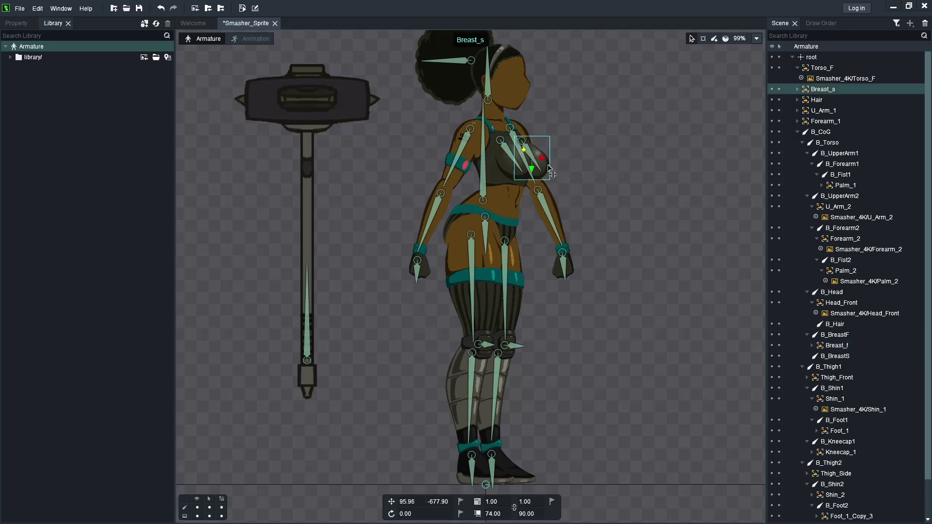
pyautogui.click(532, 158)
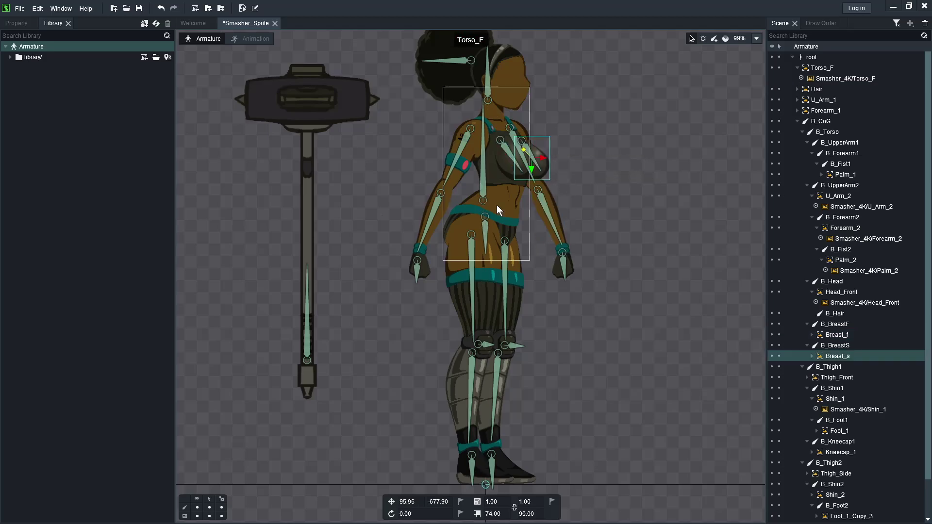
pyautogui.click(464, 168)
pyautogui.click(465, 168)
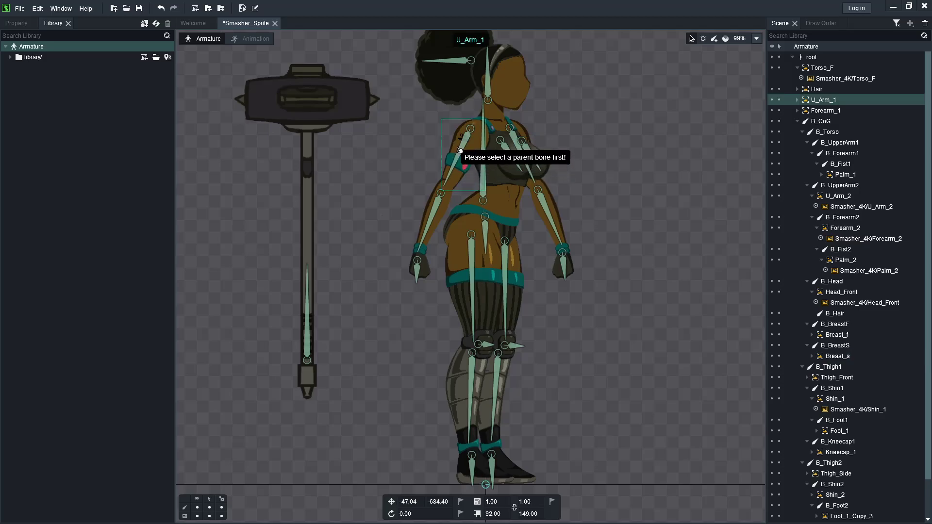
pyautogui.click(459, 161)
# - Parent the Forearm_1 slot to B_Forearm1 and check the parent bone of the Palm_1 slot
pyautogui.click(448, 216)
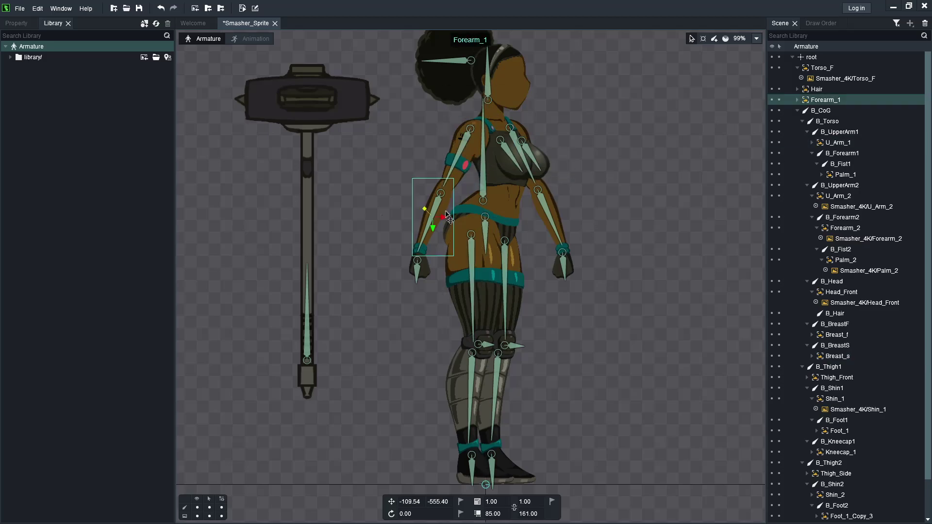
pyautogui.click(448, 216)
pyautogui.click(433, 220)
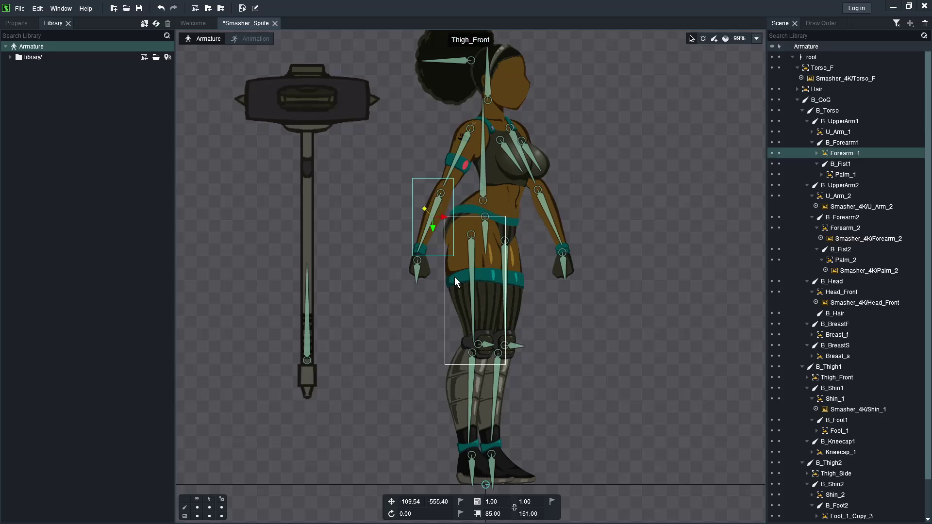
pyautogui.click(431, 278)
pyautogui.click(420, 264)
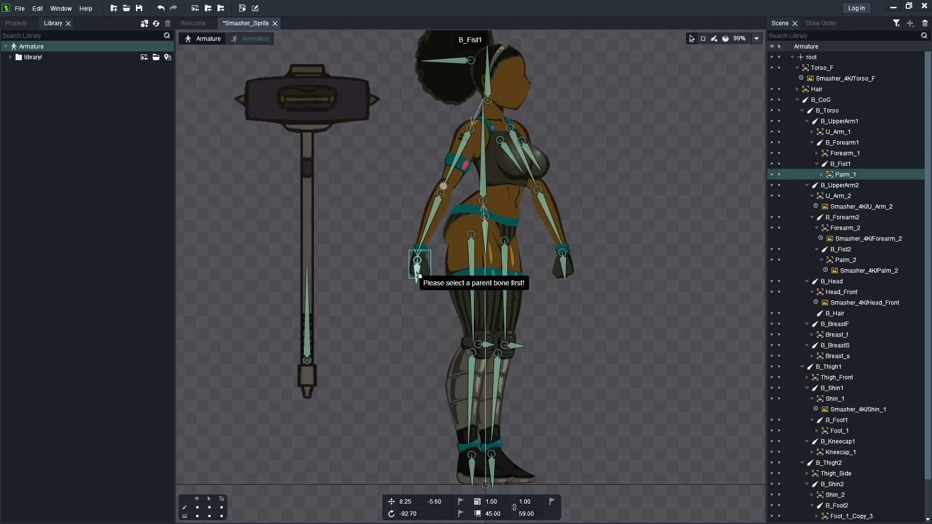
# - Check the parent of the Head_Front slot and parent the Hair slot to the B_Hair bone
pyautogui.click(522, 102)
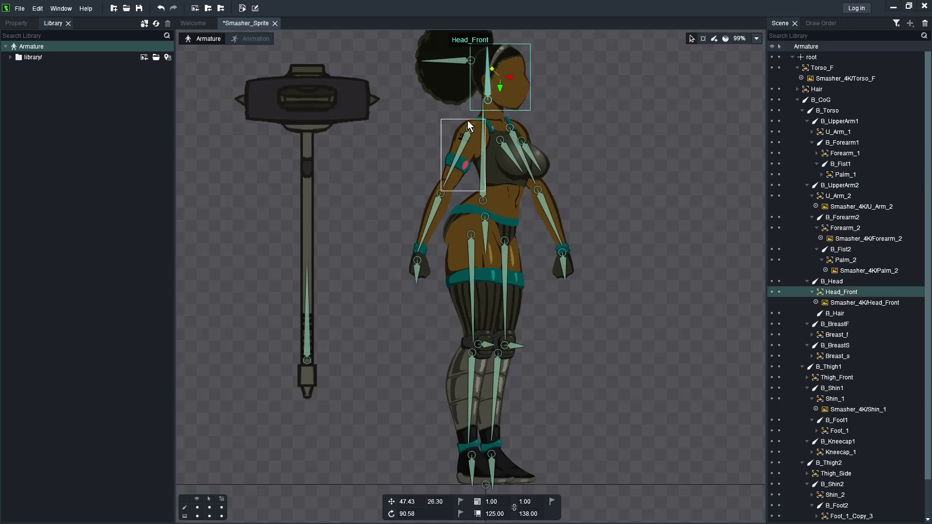
pyautogui.click(447, 94)
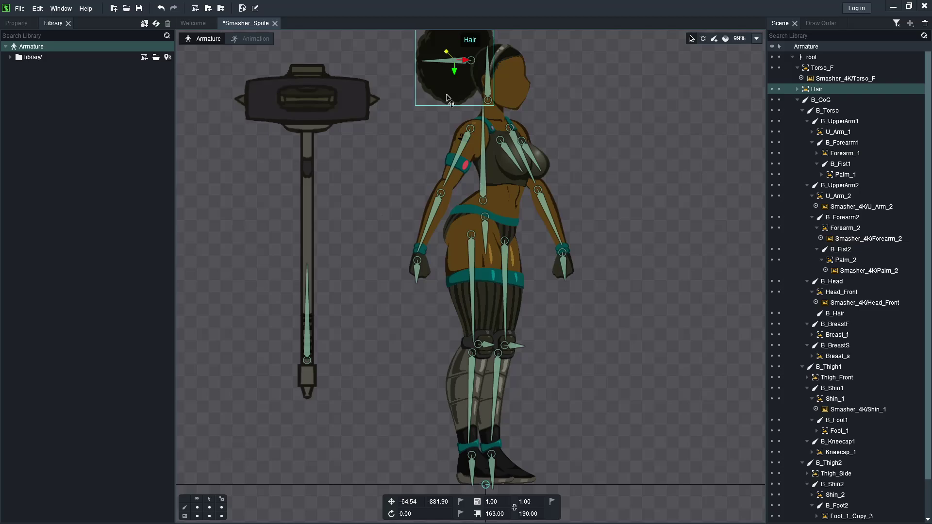
pyautogui.click(444, 63)
pyautogui.scroll(-3, 555, 204)
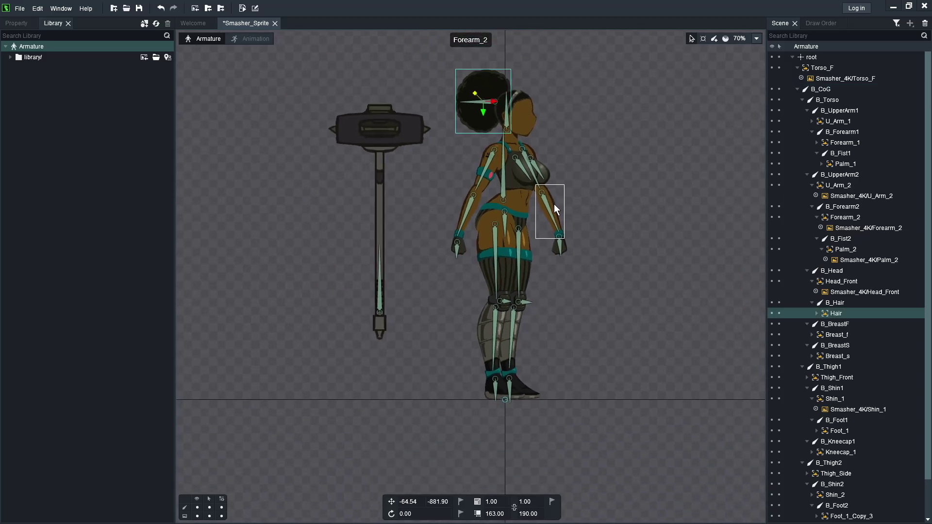
pyautogui.click(632, 312)
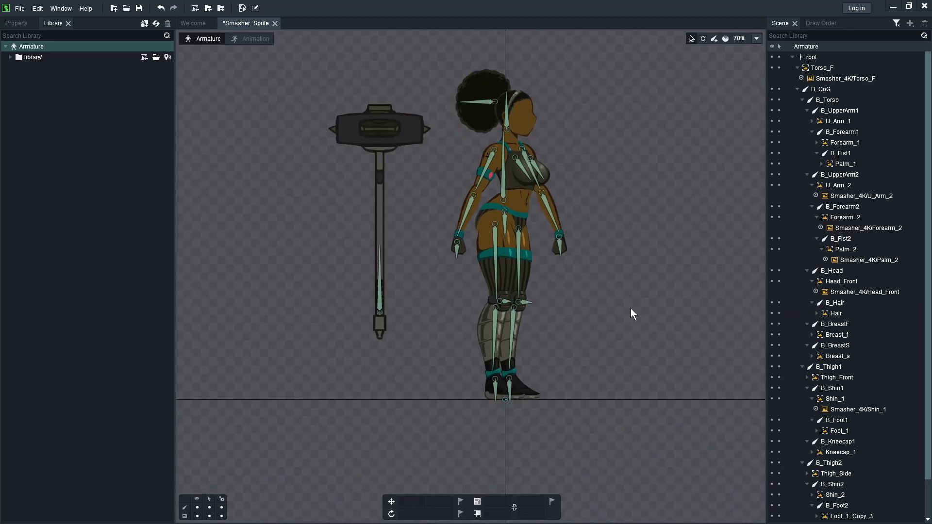
# - Make slots unselectable and lock all of the character's bones together with the root
pyautogui.click(209, 517)
pyautogui.moveTo(625, 59); pyautogui.dragTo(431, 410)
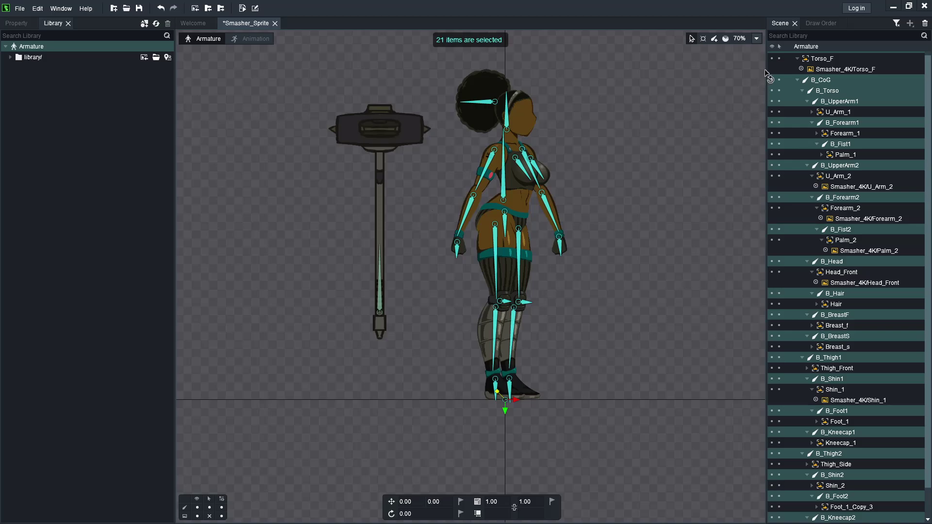
pyautogui.scroll(1, 840, 114)
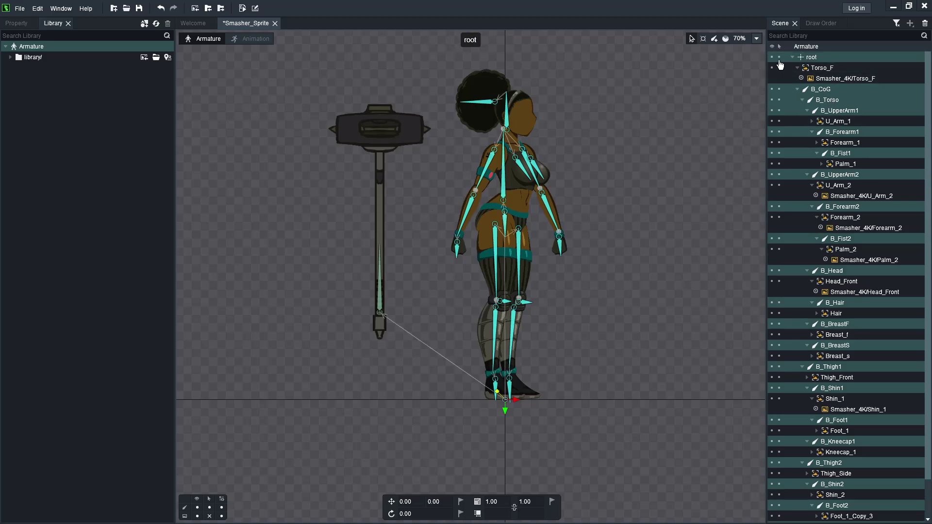
pyautogui.click(778, 57)
# - Test selecting the locked bones on the canvas and restore every item with Show & Unlock All
pyautogui.scroll(-1, 779, 68)
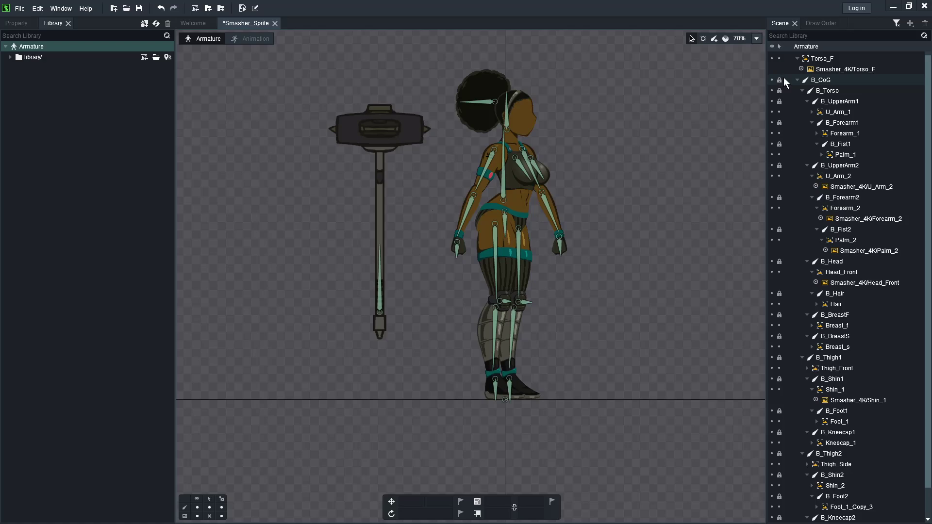
pyautogui.scroll(1, 783, 73)
pyautogui.moveTo(624, 72); pyautogui.dragTo(425, 413)
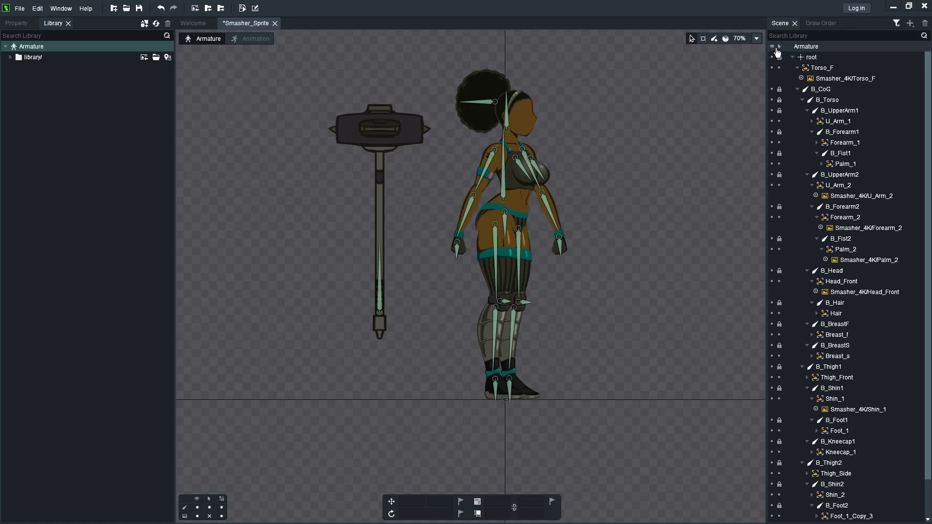
pyautogui.rightClick(680, 192)
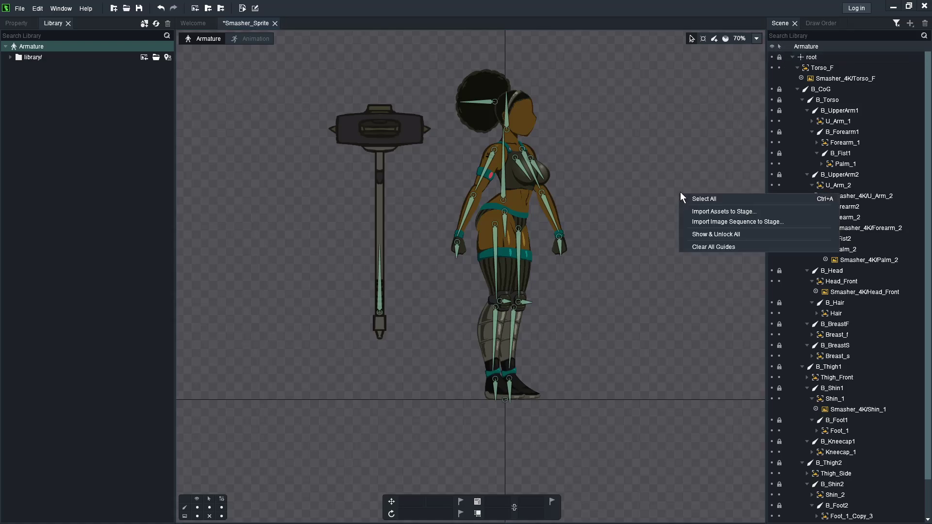
pyautogui.click(721, 234)
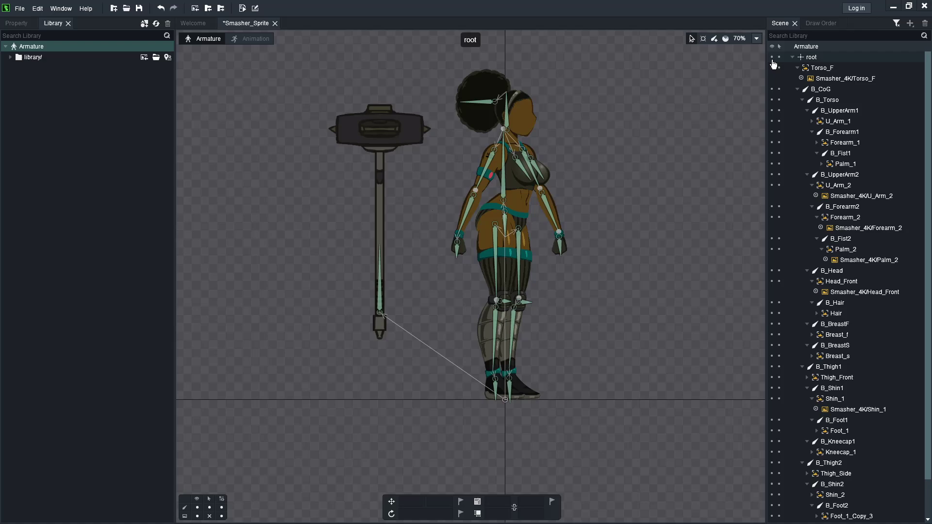
# - Lock only the root, try rotating all of the character's bones together, and undo the rotation
pyautogui.click(779, 57)
pyautogui.moveTo(620, 58); pyautogui.dragTo(439, 427)
pyautogui.moveTo(663, 238); pyautogui.dragTo(591, 190)
pyautogui.hotkey('ctrl', 'z')
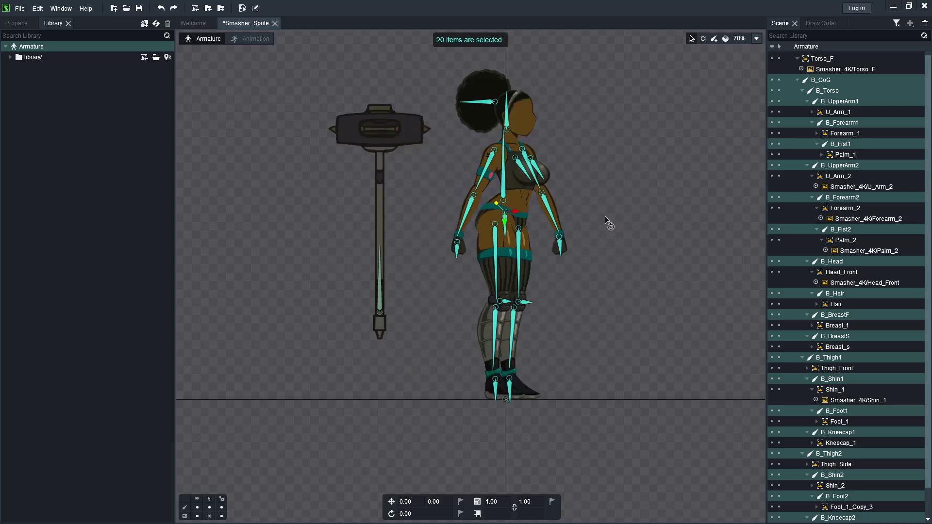
pyautogui.click(647, 314)
# - Make slots selectable again and parent the Torso_F slot to the B_Torso bone
pyautogui.click(503, 188)
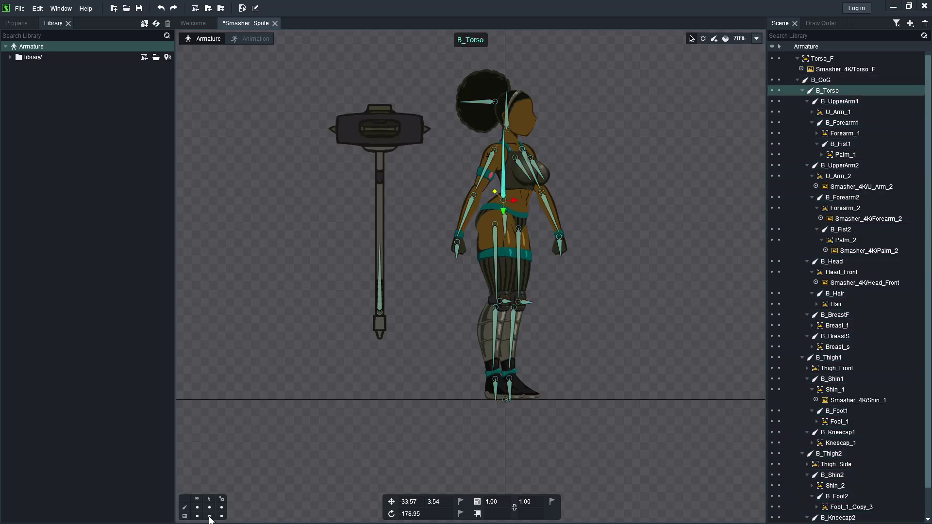
pyautogui.click(526, 207)
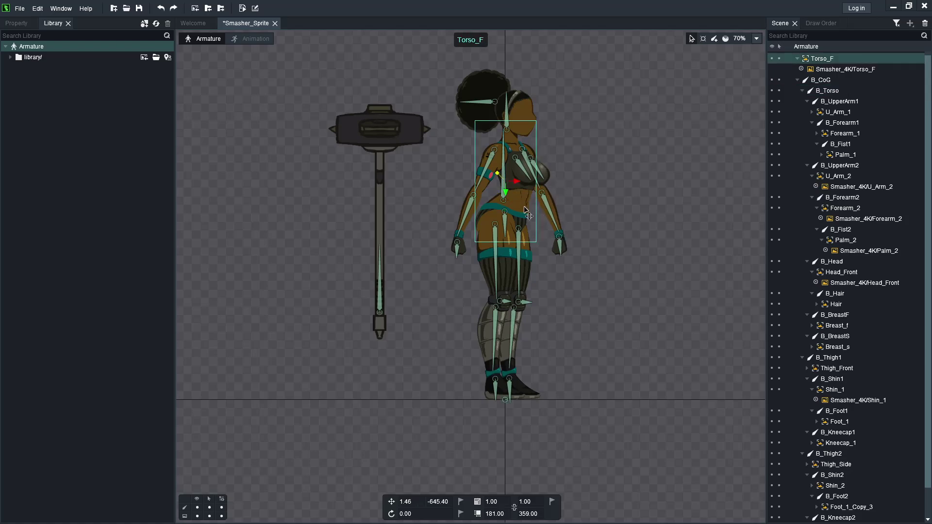
pyautogui.moveTo(524, 208); pyautogui.dragTo(505, 188)
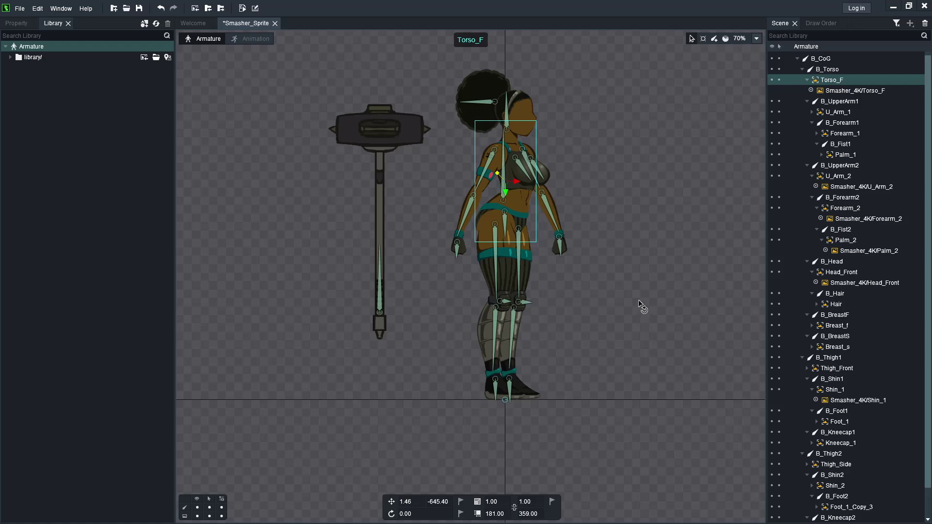
pyautogui.click(599, 304)
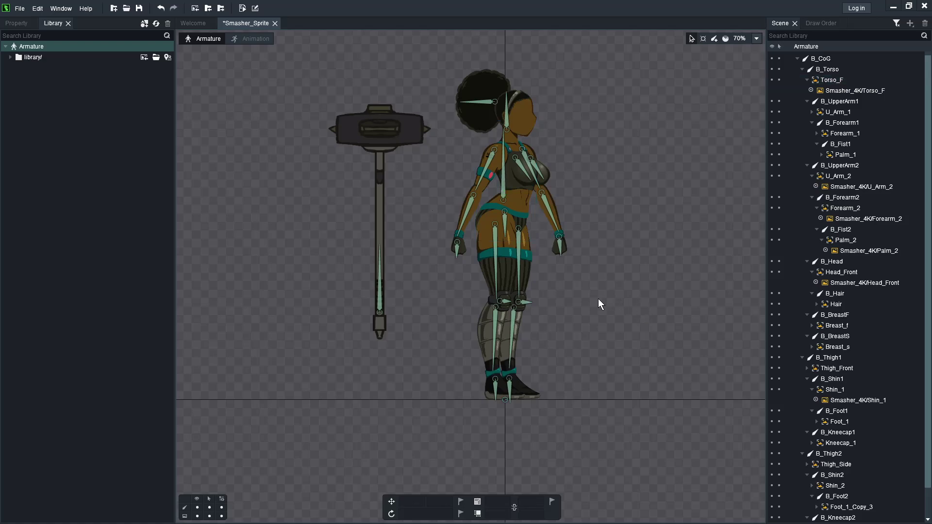
# - Test the rig by rotating the whole body from the B_CoG bone, and undo the rotation
pyautogui.click(506, 227)
pyautogui.moveTo(668, 262); pyautogui.dragTo(465, 330)
pyautogui.hotkey('ctrl', 'z')
pyautogui.hotkey('ctrl', 'z')
pyautogui.hotkey('ctrl', 'z')
pyautogui.hotkey('ctrl', 'z')
pyautogui.hotkey('ctrl', 'z')
pyautogui.hotkey('ctrl', 'z')
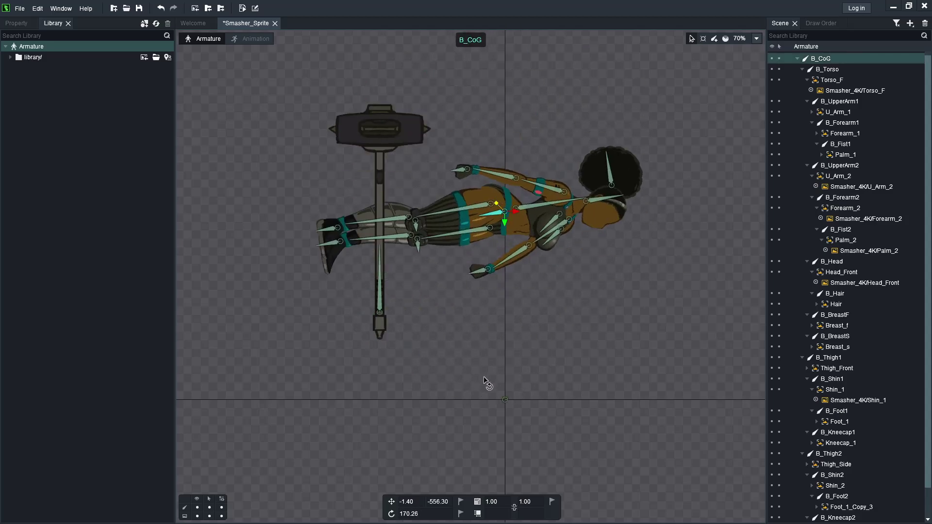
# - Move the hammer by its B_Hammer bone to the front of the character and rotate it to about -22°
pyautogui.click(380, 309)
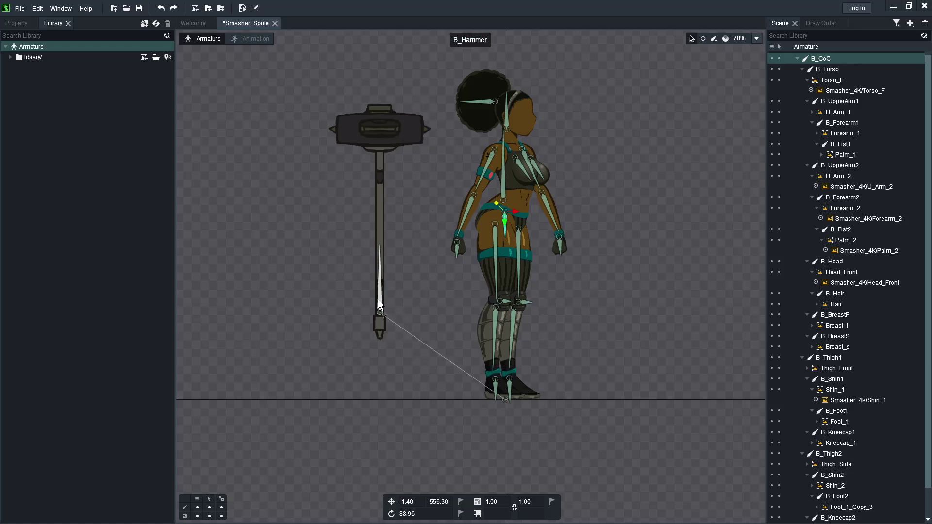
pyautogui.moveTo(630, 306); pyautogui.dragTo(624, 368)
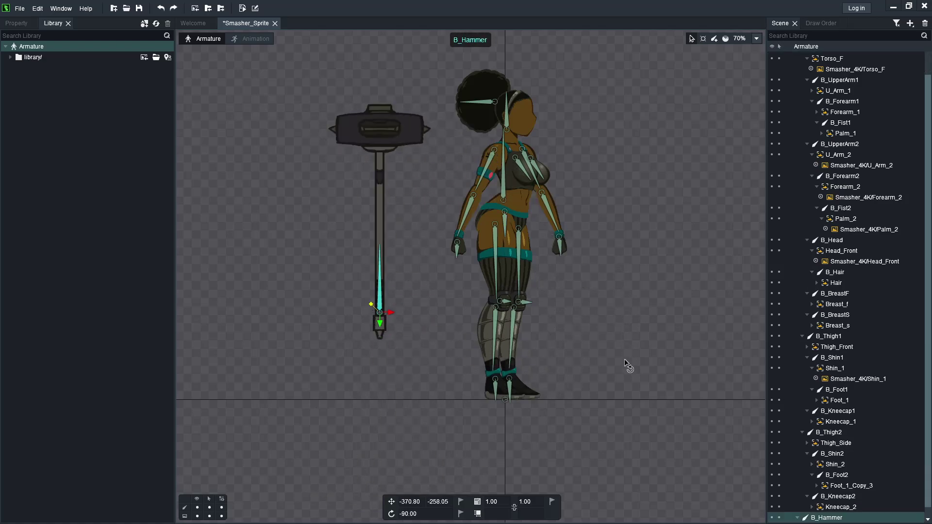
pyautogui.click(405, 325)
pyautogui.moveTo(391, 313); pyautogui.dragTo(602, 313)
pyautogui.moveTo(663, 235); pyautogui.dragTo(653, 342)
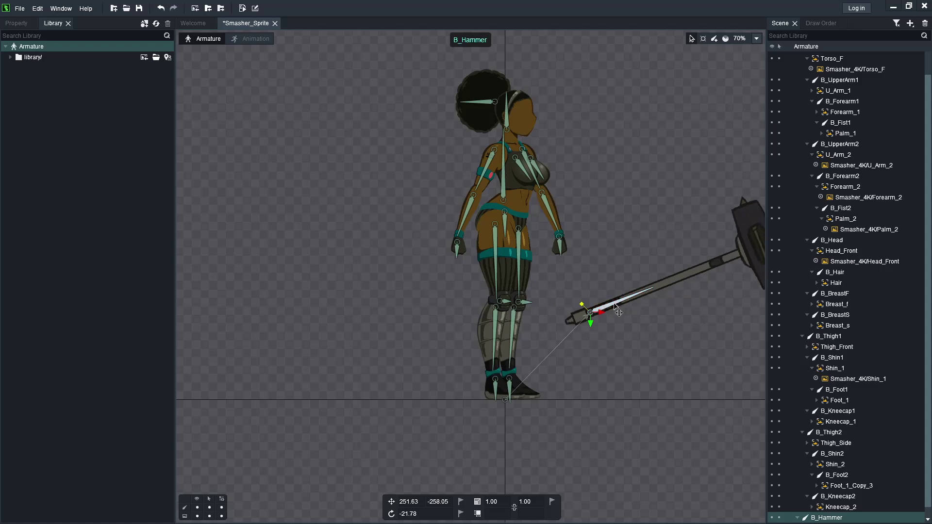
# - Move the hammer by its B_Hammer bone to X -197.49, Y -429.79 so its handle lies at the character's near hand
pyautogui.moveTo(616, 310); pyautogui.dragTo(465, 246)
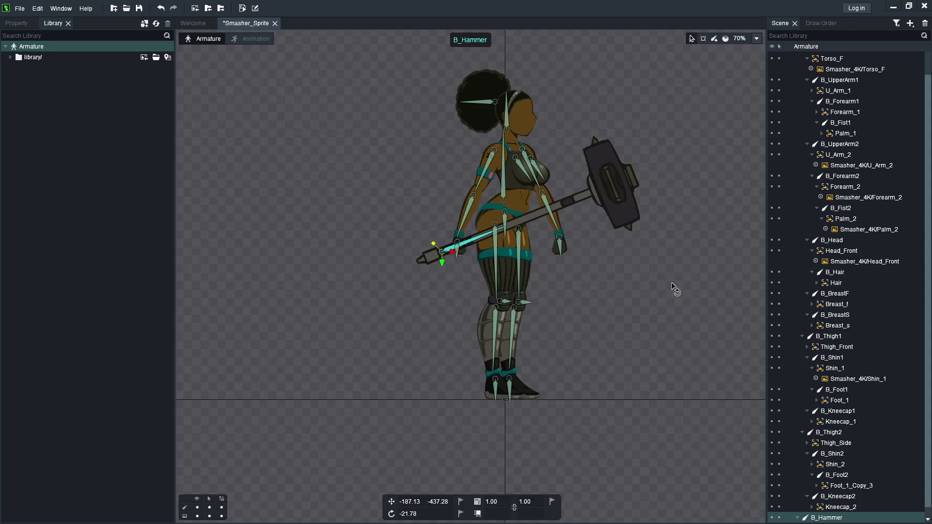
pyautogui.scroll(5, 544, 224)
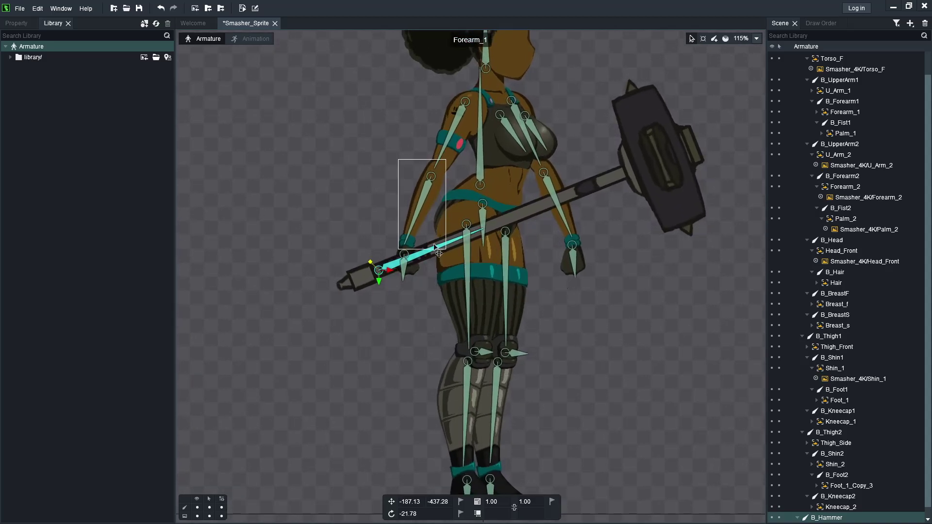
pyautogui.scroll(4, 456, 298)
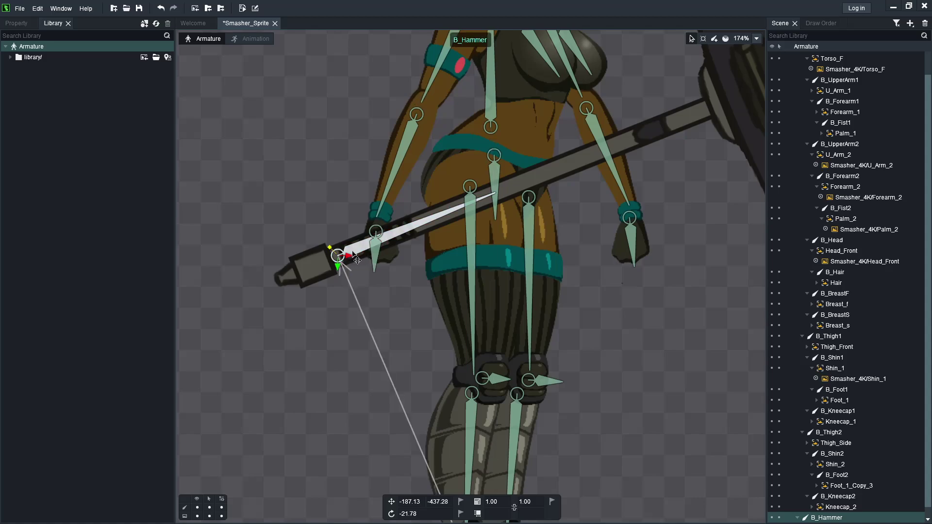
pyautogui.moveTo(357, 261)
pyautogui.mouseDown()
pyautogui.moveTo(404, 266)
pyautogui.moveTo(348, 267)
pyautogui.mouseUp()
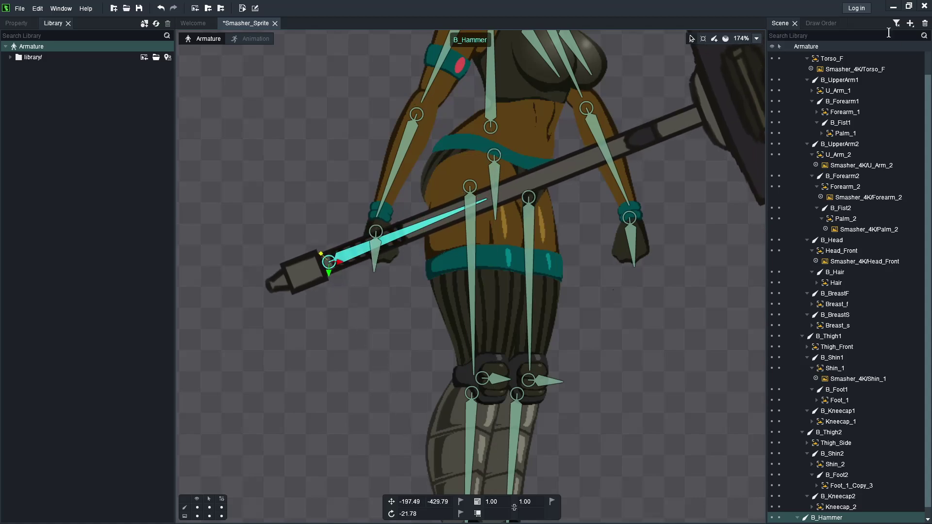
# - Reorder the Hammer slot in the draw order to sit directly below Palm_1 and above U_Arm_1, and save the project
pyautogui.click(821, 23)
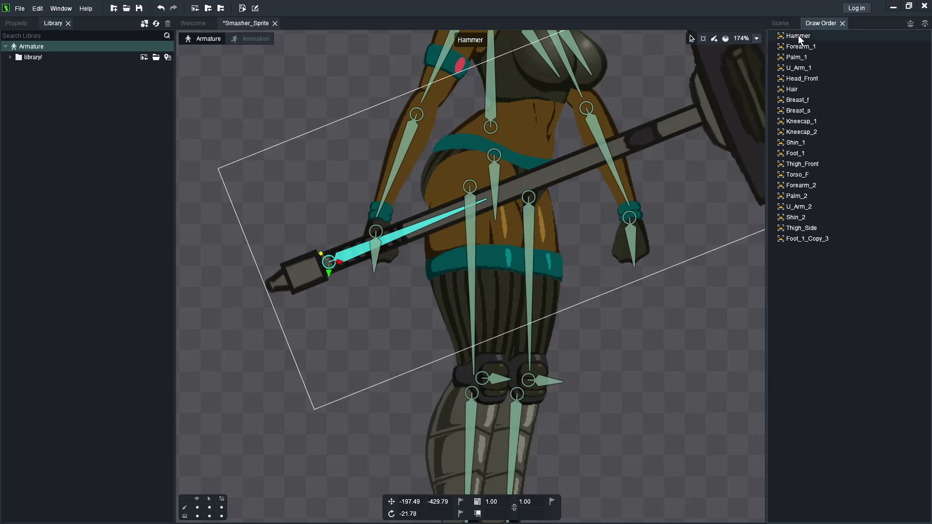
pyautogui.moveTo(799, 35)
pyautogui.mouseDown()
pyautogui.moveTo(820, 80)
pyautogui.moveTo(828, 218)
pyautogui.moveTo(813, 40)
pyautogui.mouseUp()
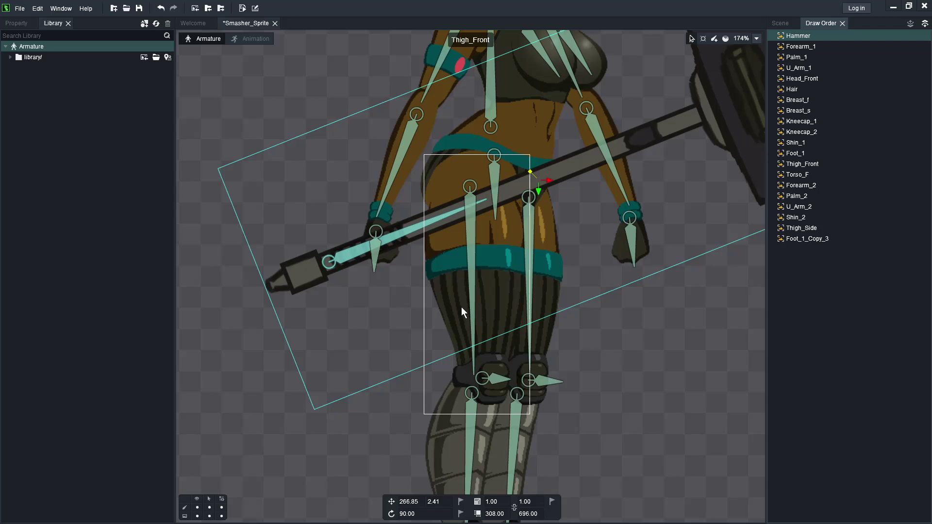
pyautogui.hotkey('ctrl', 'Down')
pyautogui.hotkey('ctrl', 'Down')
pyautogui.hotkey('ctrl', 'Down')
pyautogui.hotkey('ctrl', 'Down')
pyautogui.hotkey('ctrl', 'Down')
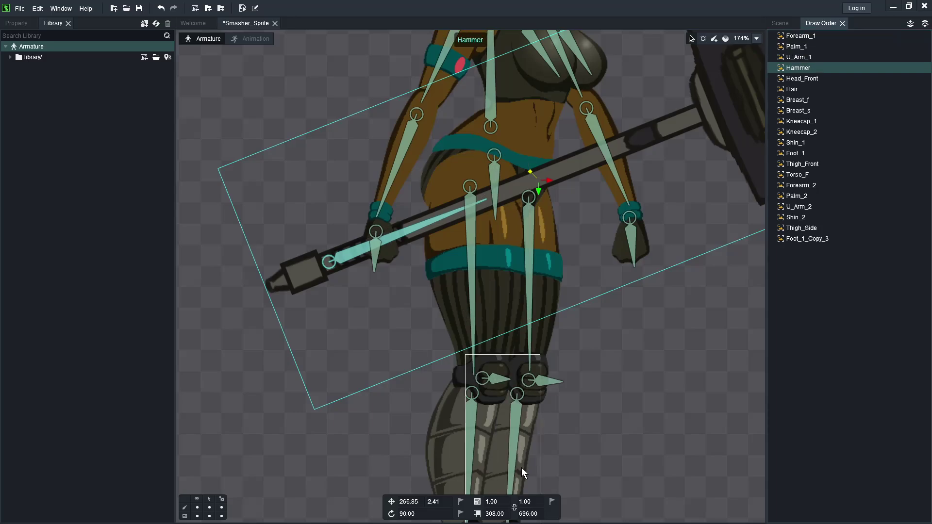
pyautogui.hotkey('ctrl', 'Up')
pyautogui.hotkey('ctrl', 'Up')
pyautogui.hotkey('ctrl', 'Up')
pyautogui.hotkey('ctrl', 'Up')
pyautogui.hotkey('ctrl', 'Up')
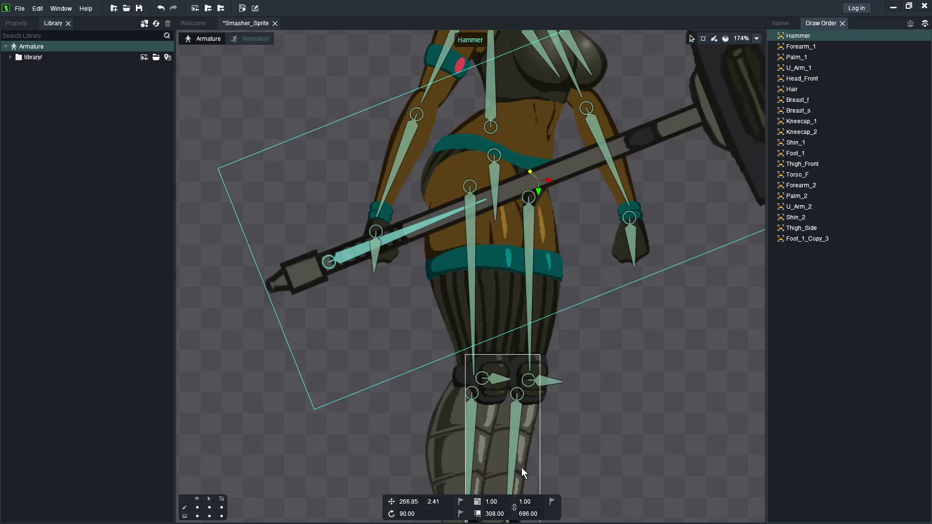
pyautogui.hotkey('ctrl', 'Down')
pyautogui.hotkey('ctrl', 'Down')
pyautogui.hotkey('ctrl', 'Down')
pyautogui.hotkey('ctrl', 'Up')
pyautogui.hotkey('ctrl', 'Up')
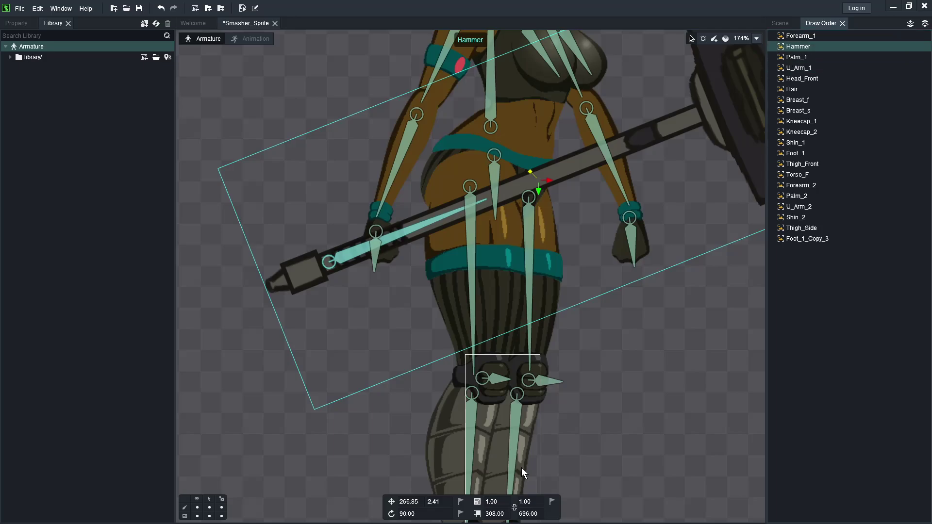
pyautogui.hotkey('ctrl', 'Down')
pyautogui.scroll(-5, 499, 418)
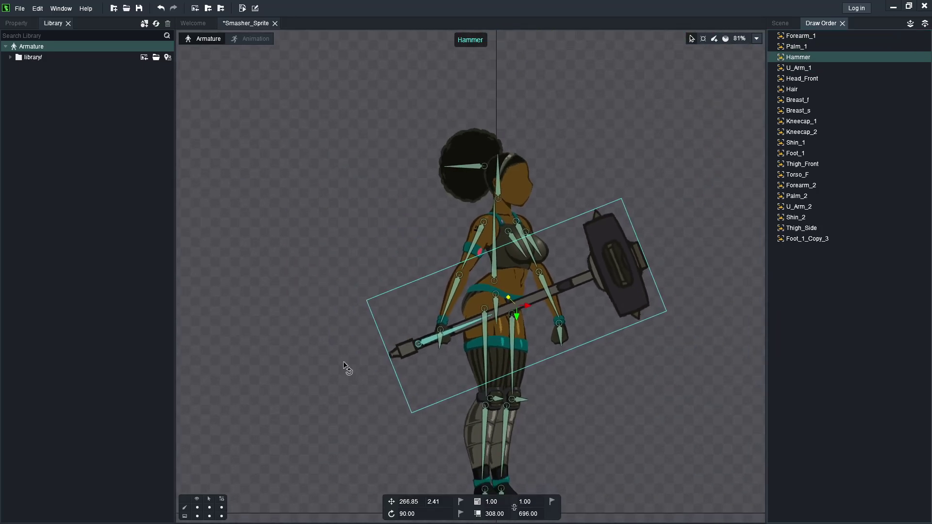
pyautogui.click(337, 310)
pyautogui.moveTo(638, 436); pyautogui.dragTo(582, 427)
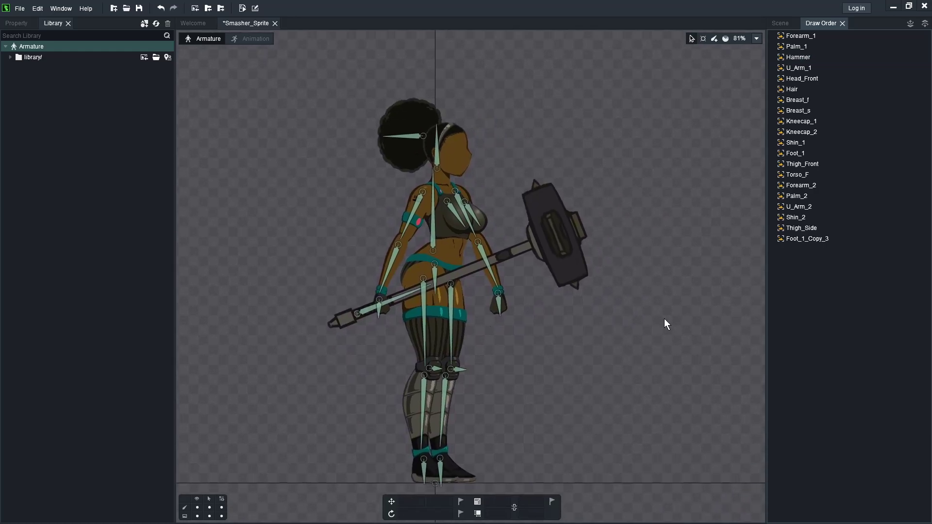
pyautogui.hotkey('ctrl', 's')
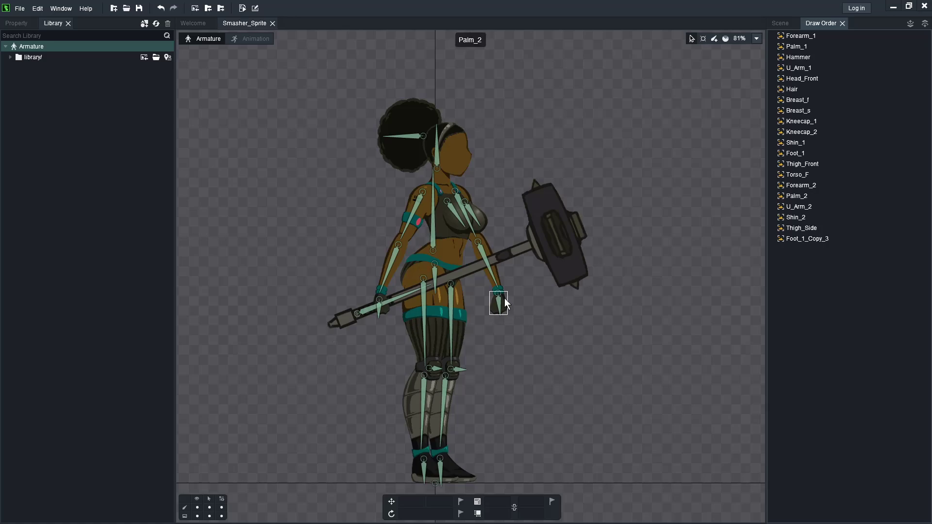
# - Try adjusting the B_UpperArm2 bone on the far arm, and undo the change
pyautogui.scroll(-1, 541, 289)
pyautogui.scroll(-1, 626, 315)
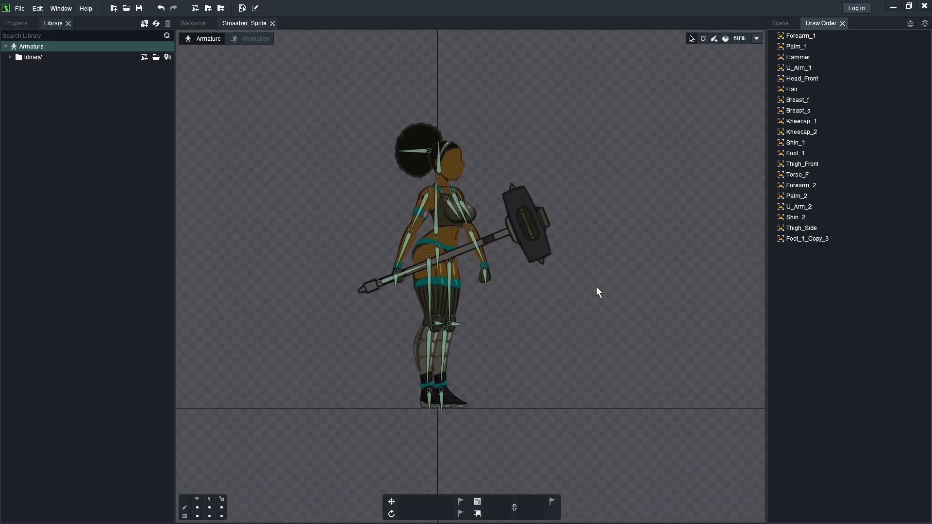
pyautogui.moveTo(464, 205); pyautogui.dragTo(551, 210)
pyautogui.hotkey('ctrl', 'z')
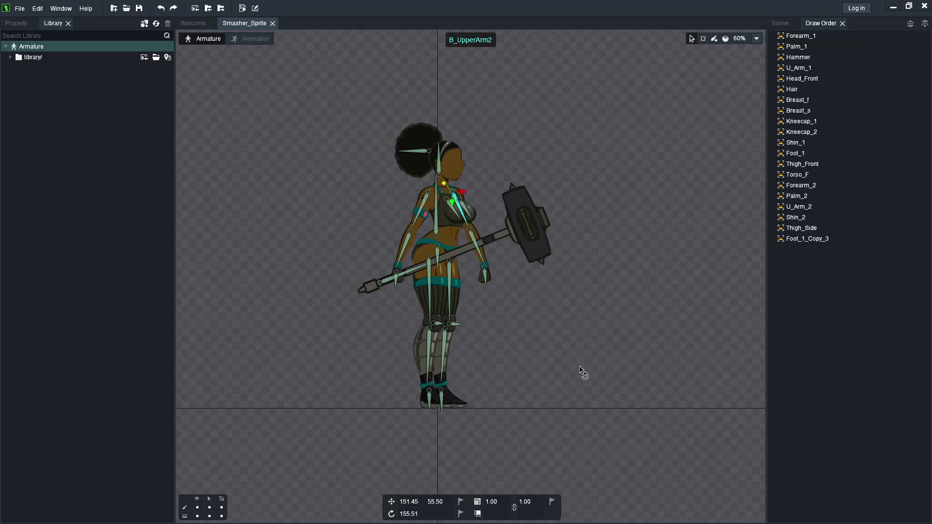
# - Lower the B_CoG bone slightly to Y -546.35
pyautogui.click(436, 255)
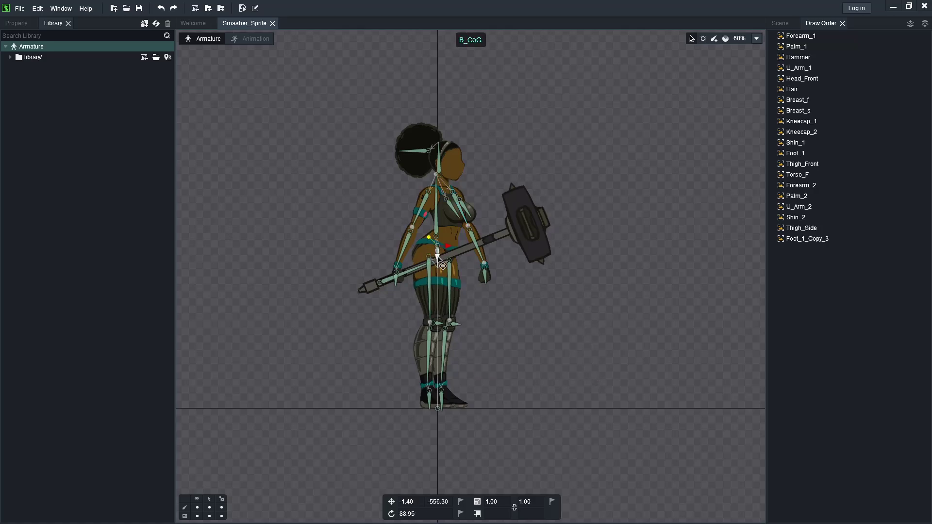
pyautogui.moveTo(442, 268); pyautogui.dragTo(442, 271)
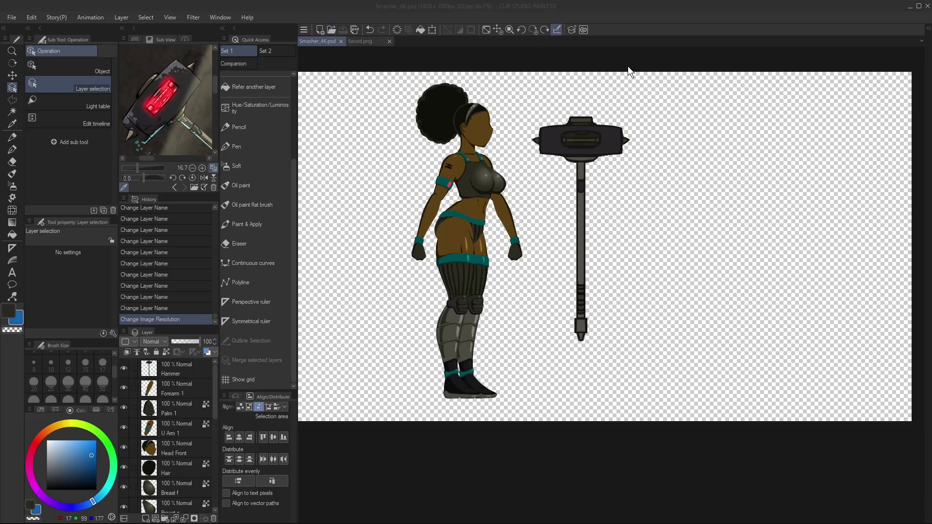
# - In Clip Studio Paint, open the Torso_F image from the library/Smasher_4K folder of the Smasher project
pyautogui.hotkey('ctrl', 'o')
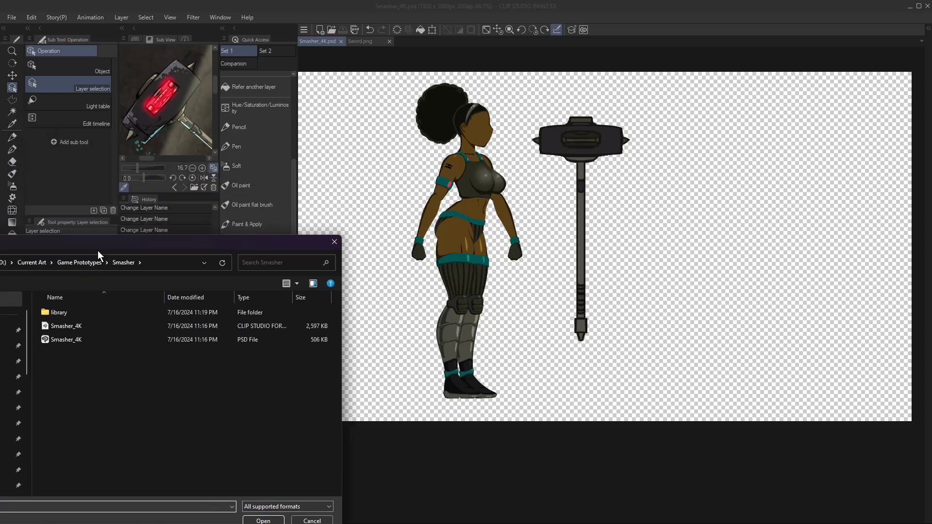
pyautogui.moveTo(464, 155); pyautogui.dragTo(389, 167)
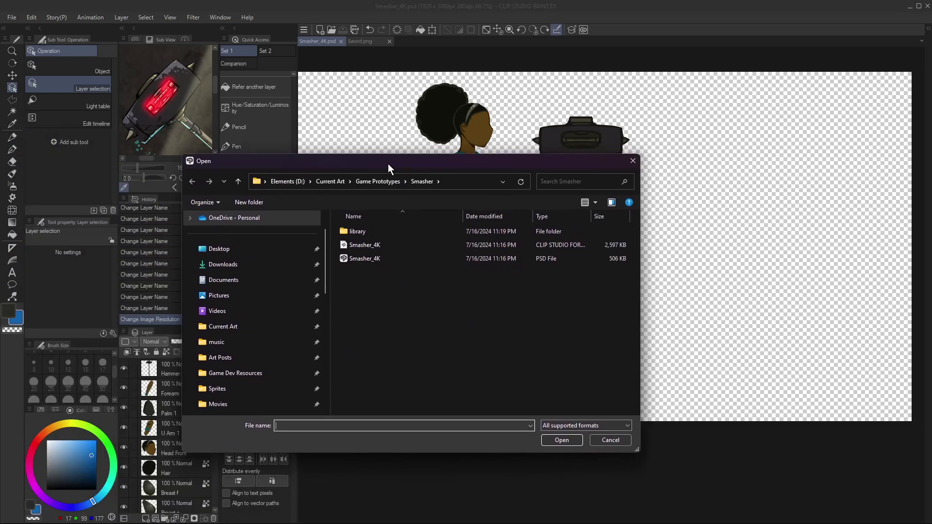
pyautogui.doubleClick(340, 232)
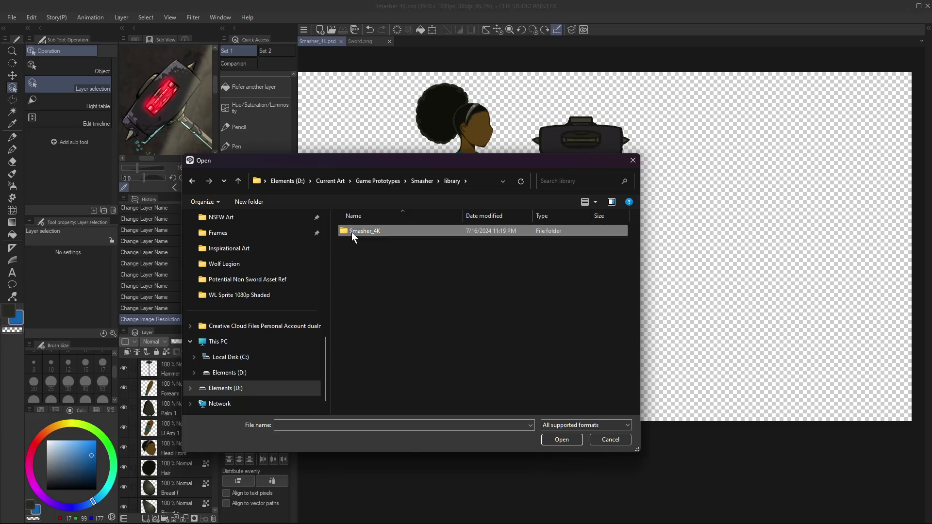
pyautogui.doubleClick(351, 232)
pyautogui.scroll(-1, 486, 292)
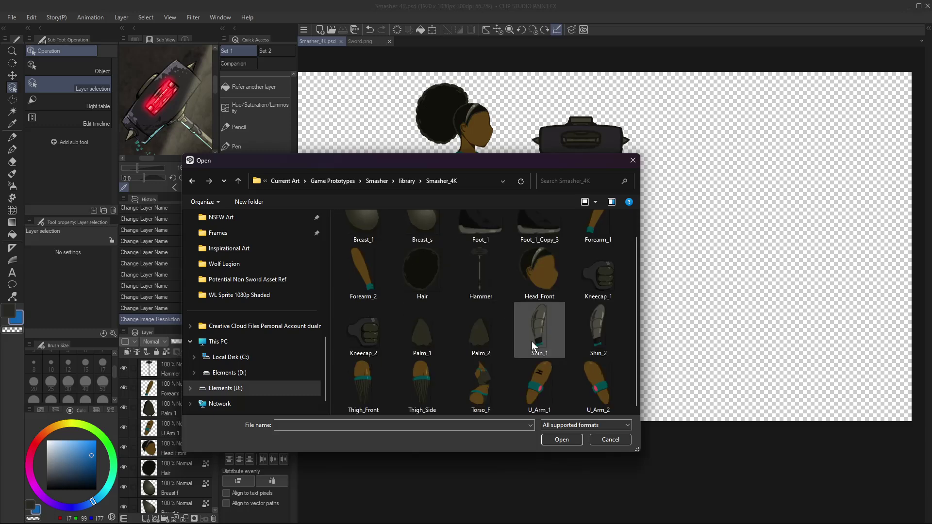
pyautogui.doubleClick(484, 383)
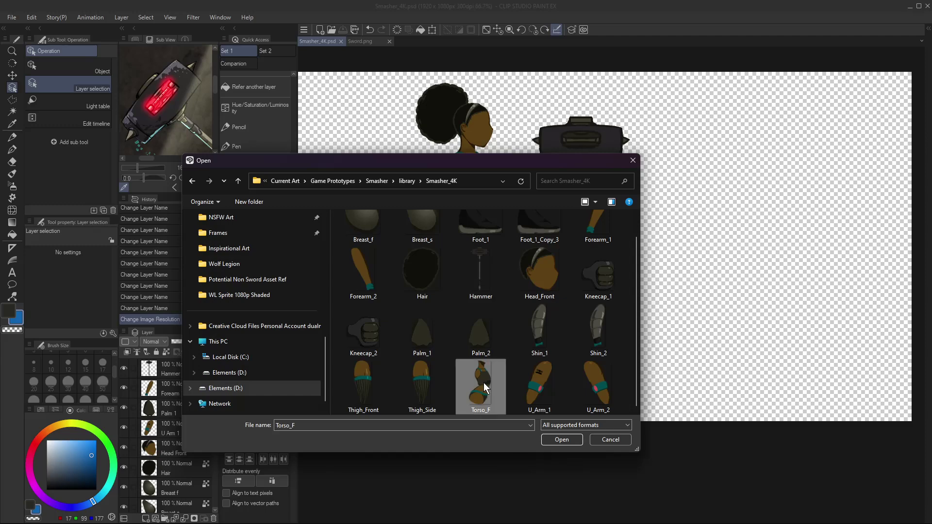
pyautogui.scroll(4, 642, 297)
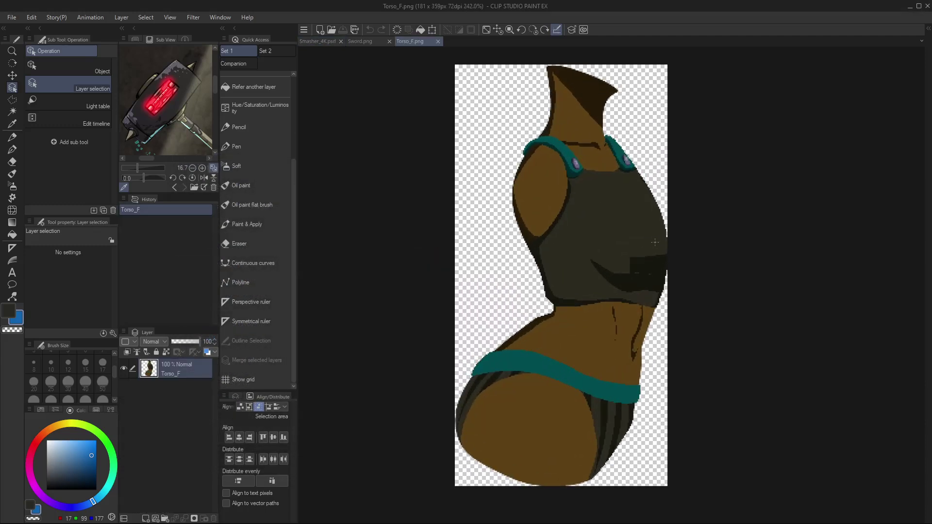
# - Auto-select the dark top with its shading and the striped briefs on the torso, including unconnected pixels for the stripes
pyautogui.keyDown('alt'); pyautogui.click(653, 266); pyautogui.keyUp('alt')
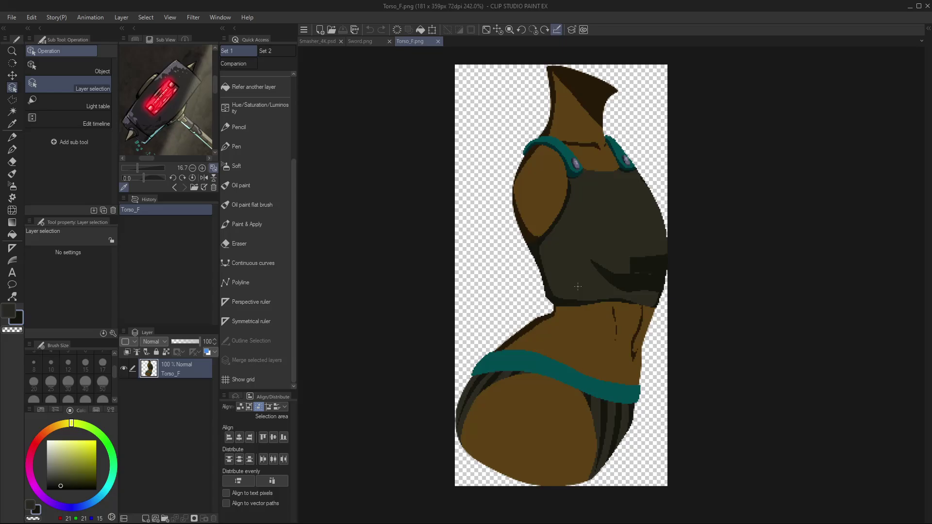
pyautogui.press('w')
pyautogui.click(579, 287)
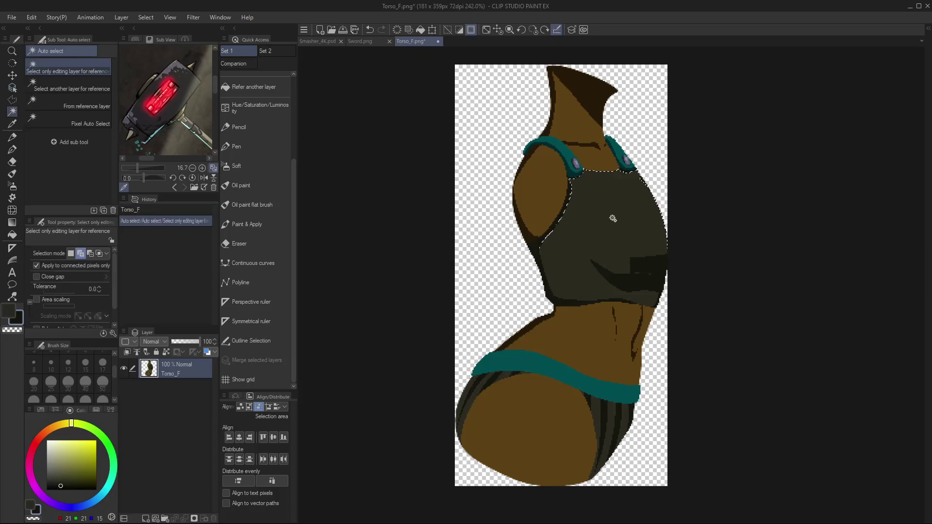
pyautogui.click(659, 285)
pyautogui.click(646, 284)
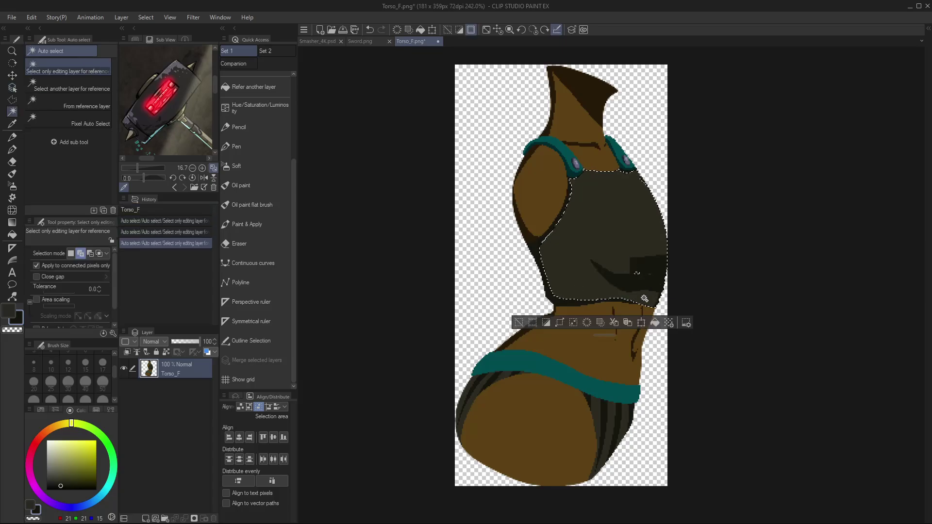
pyautogui.click(537, 245)
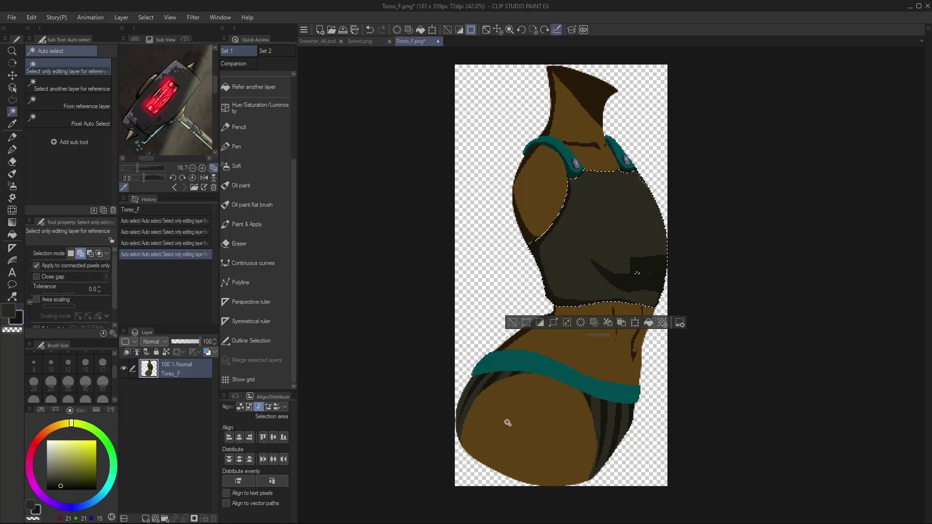
pyautogui.click(479, 384)
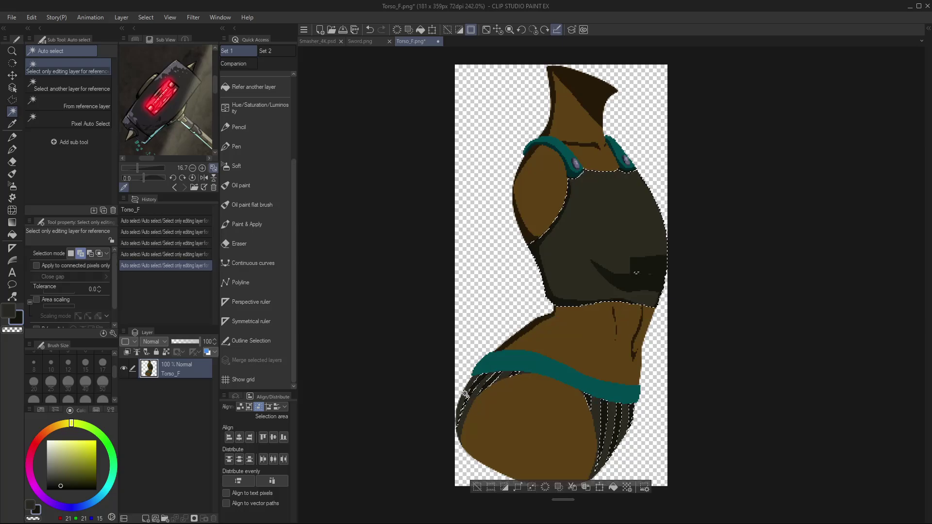
pyautogui.click(464, 395)
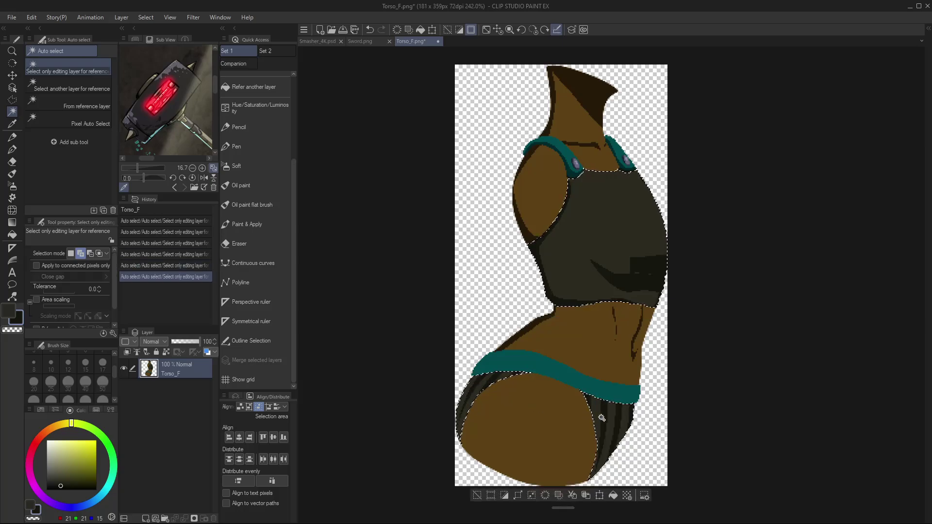
# - Recolour the selected clothing green using Hue/Saturation/Luminosity with hue 76 and raised saturation, and save the deselected image
pyautogui.hotkey('ctrl', 'm')
pyautogui.hotkey('ctrl', 'z')
pyautogui.hotkey('ctrl', 'u')
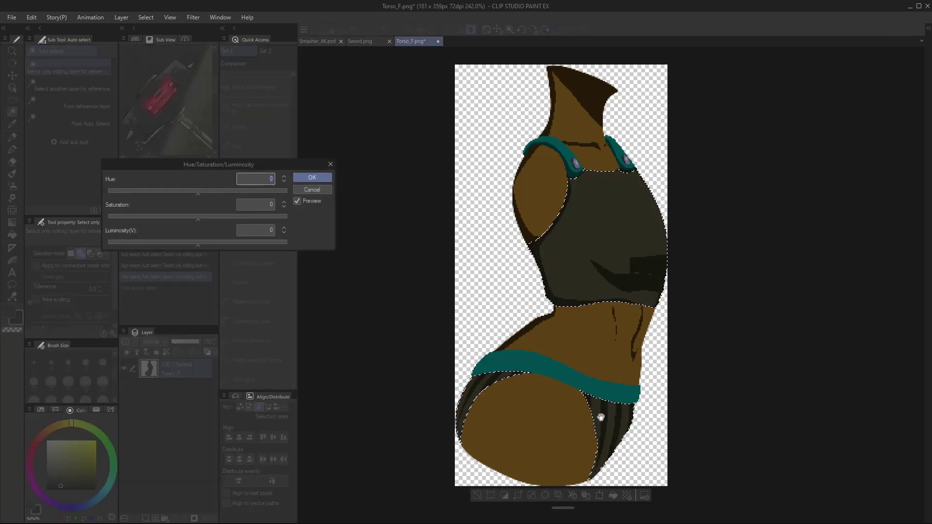
pyautogui.moveTo(231, 190)
pyautogui.mouseDown()
pyautogui.moveTo(218, 190)
pyautogui.moveTo(236, 194)
pyautogui.mouseUp()
pyautogui.click(222, 217)
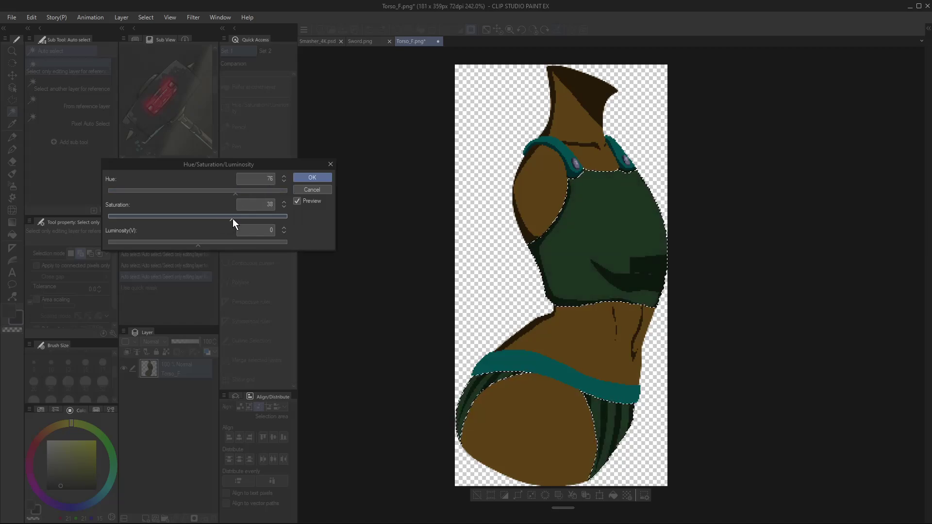
pyautogui.click(313, 177)
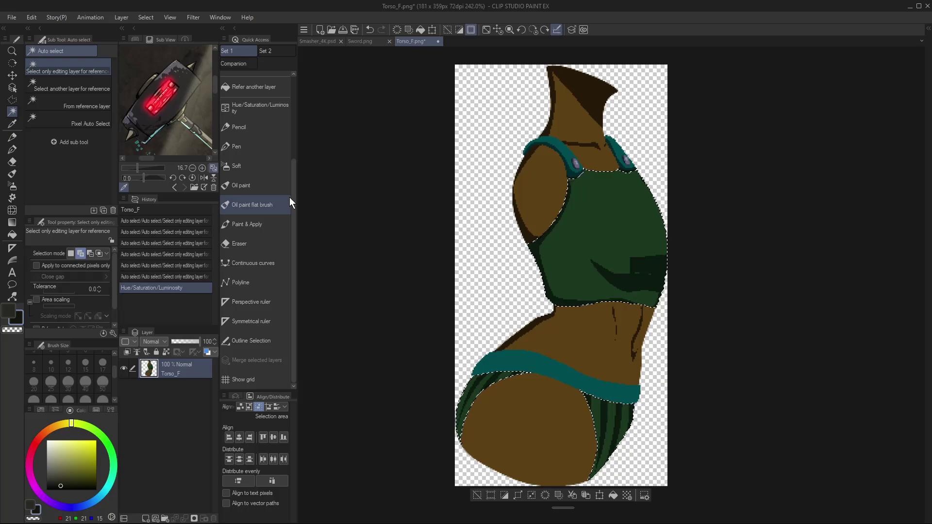
pyautogui.hotkey('ctrl', 'd')
pyautogui.hotkey('ctrl', 's')
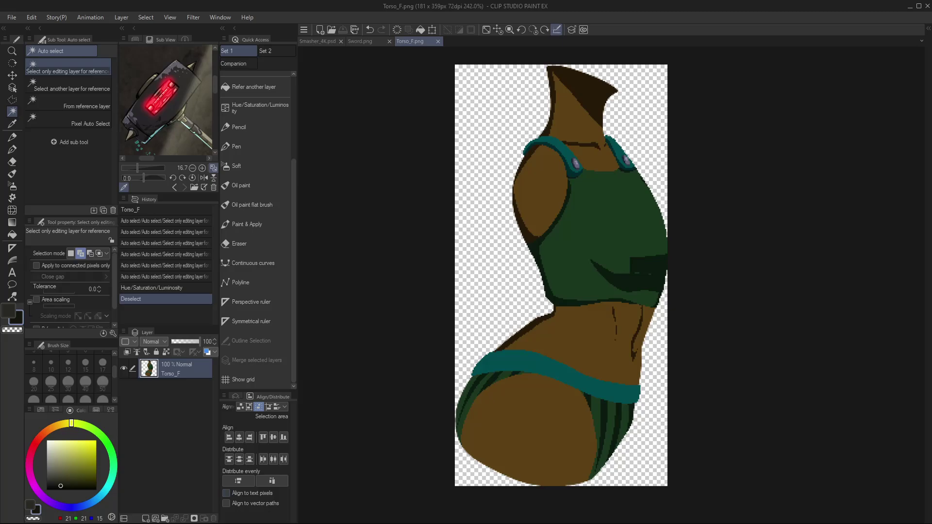
# - Switch back to DragonBones, deselect the bone and hide all bones to check the recoloured torso on the character
pyautogui.hotkey('alt', 'Tab')
pyautogui.scroll(5, 447, 229)
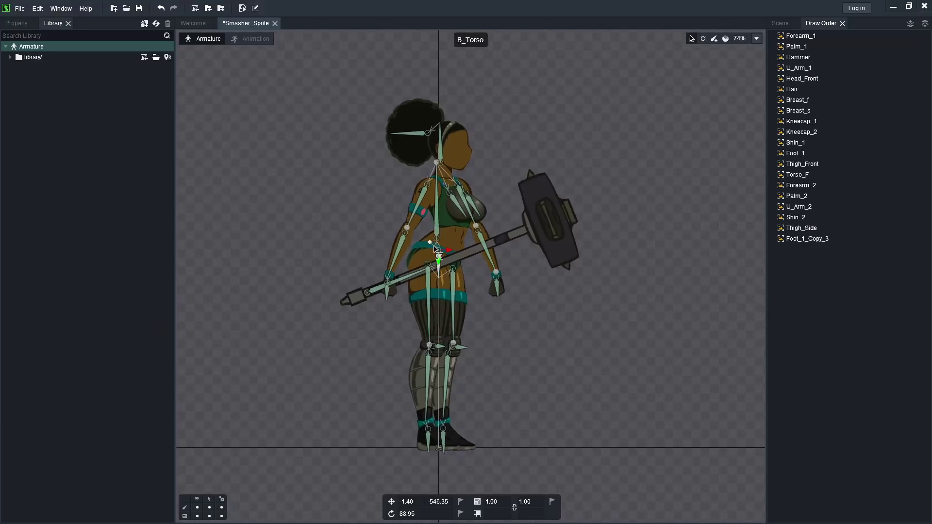
pyautogui.click(301, 170)
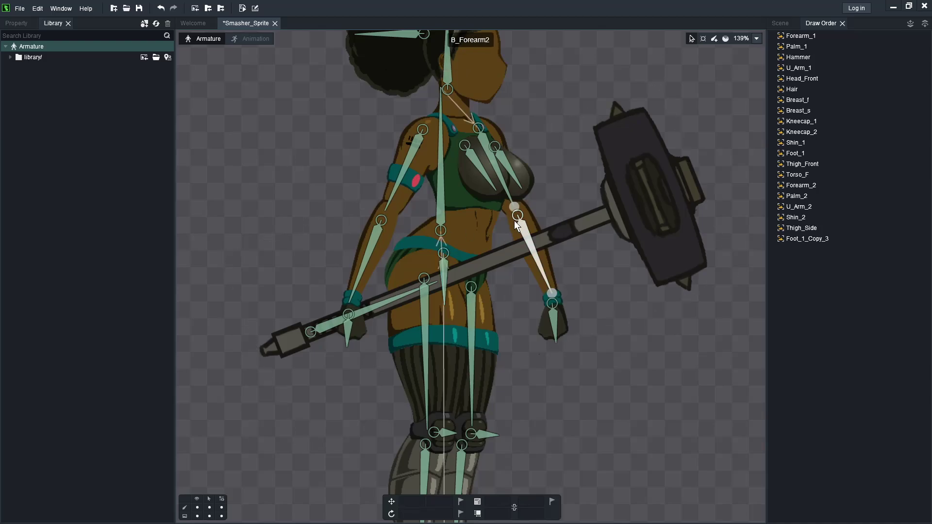
pyautogui.click(197, 508)
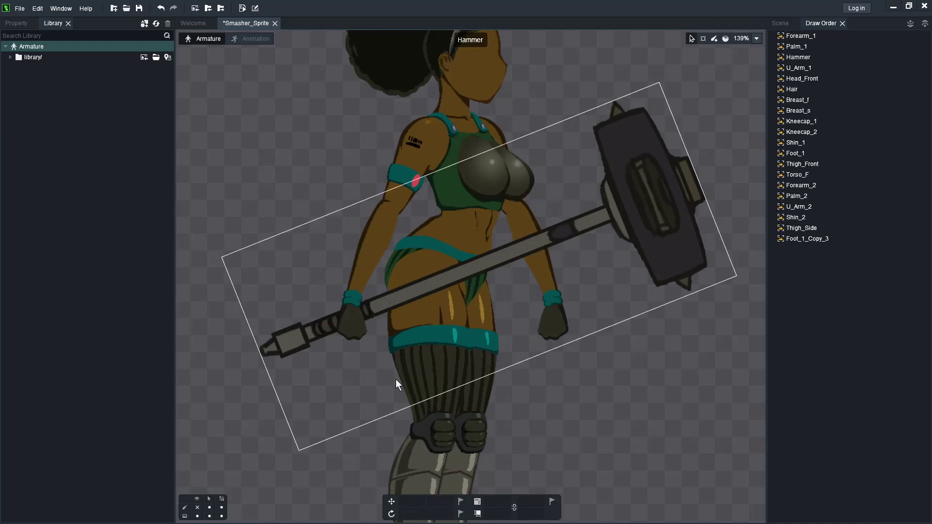
# - Switch to Clip Studio Paint, close the Torso_F and Sword images, and copy the Torso F layer in Smasher_4K
pyautogui.scroll(3, 435, 261)
pyautogui.scroll(-5, 484, 193)
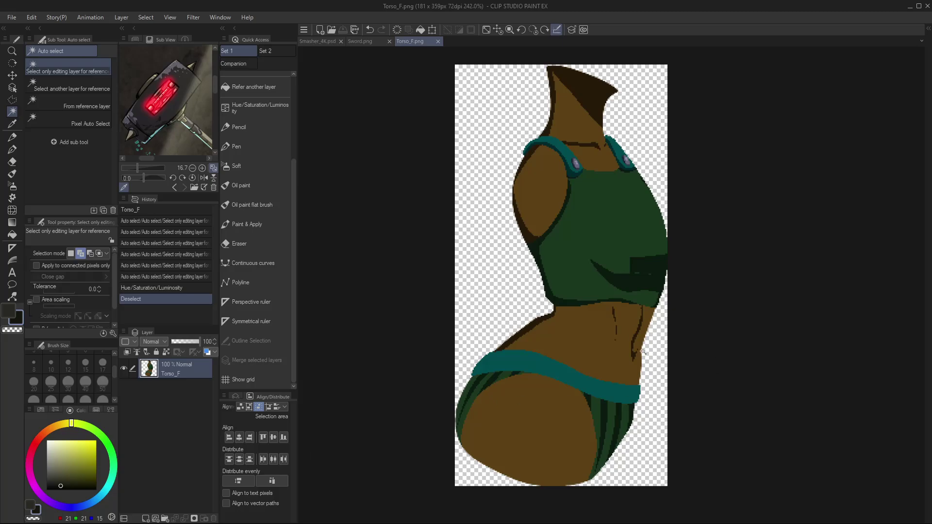
pyautogui.click(438, 42)
pyautogui.click(390, 42)
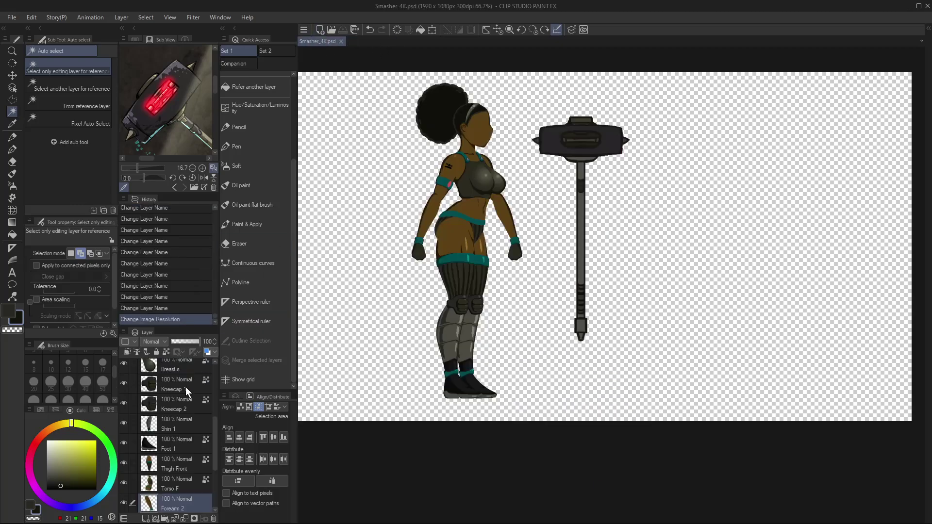
pyautogui.press('o')
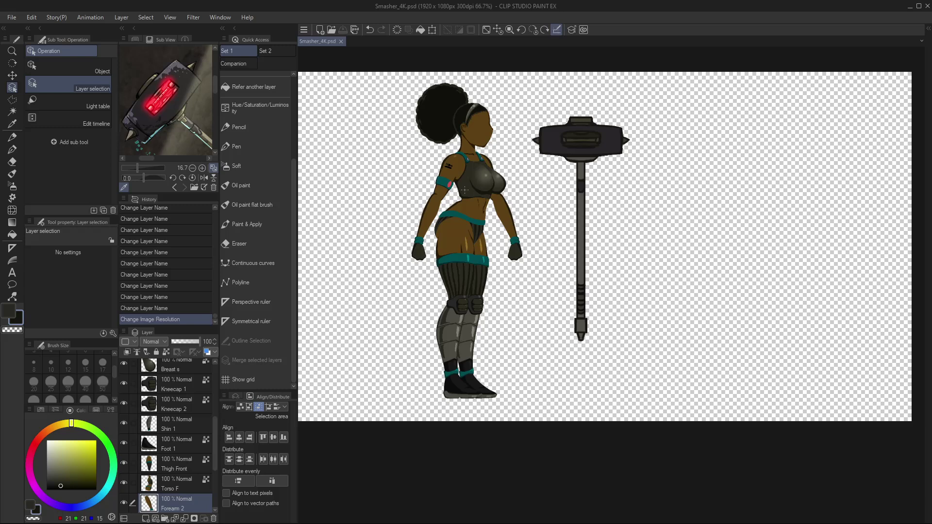
pyautogui.click(464, 189)
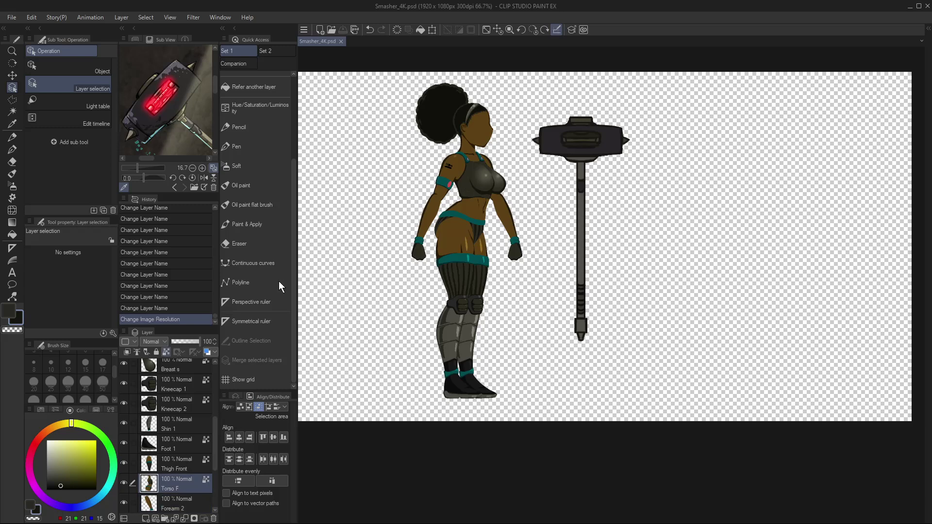
# - Reopen the recent Torso_F image and paste the copied original torso layer above the green one
pyautogui.click(11, 18)
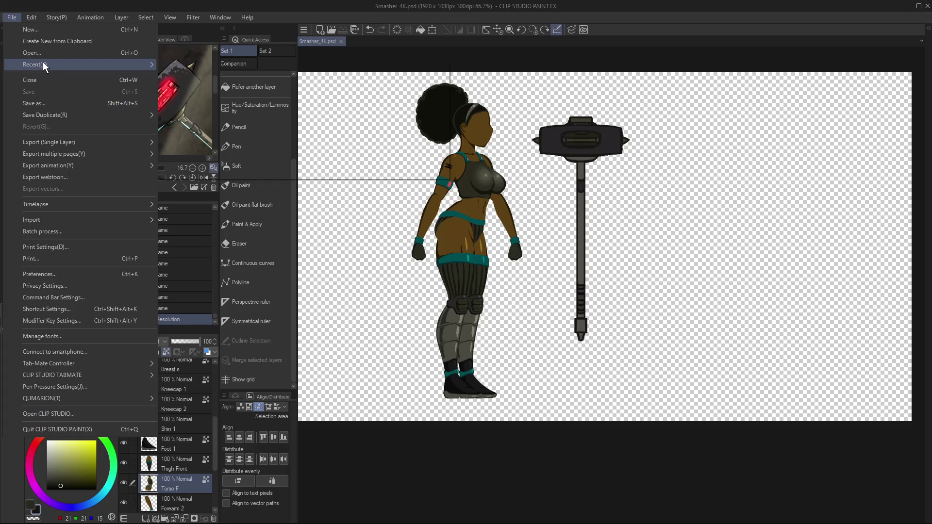
pyautogui.moveTo(39, 64)
pyautogui.click(349, 70)
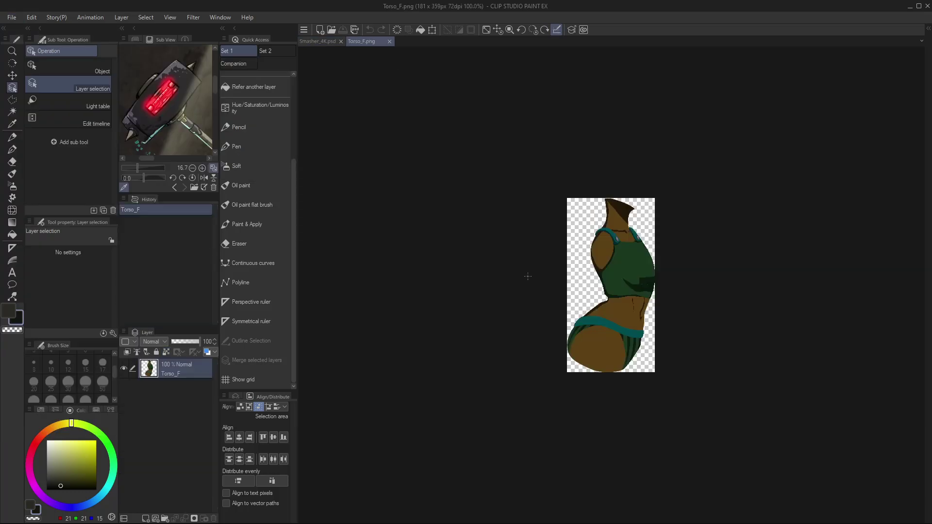
pyautogui.hotkey('ctrl', 'v')
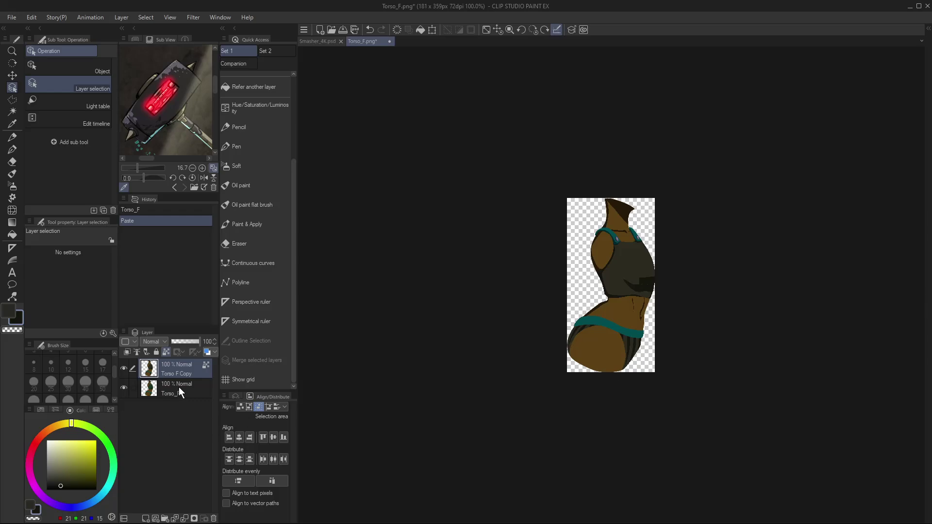
# - Clear the green torso layer, merge the pasted original into it, and save the image over Torso_F as PNG
pyautogui.press('Delete')
pyautogui.hotkey('ctrl', 'e')
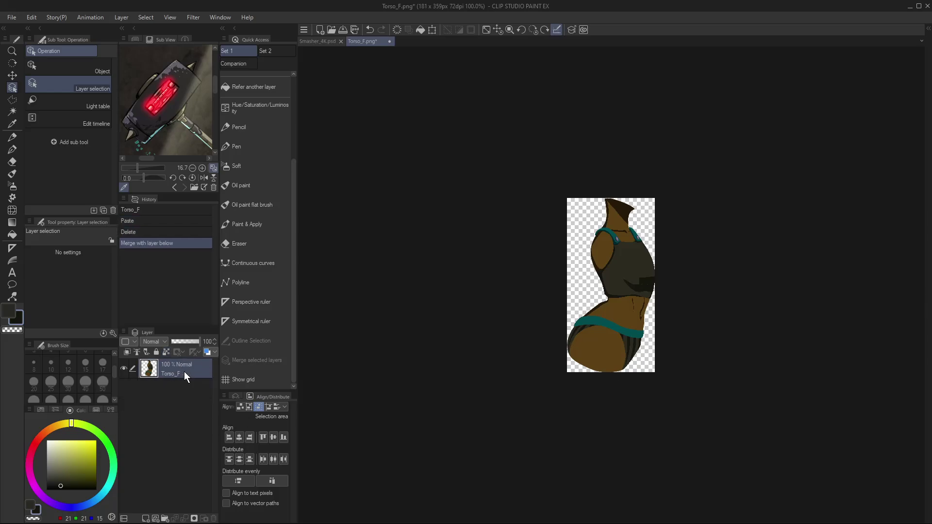
pyautogui.hotkey('ctrl', 's')
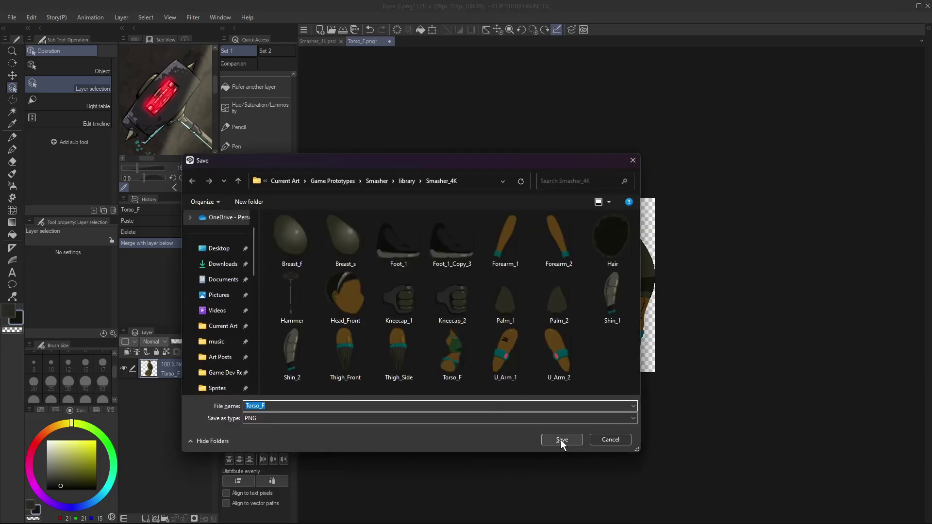
pyautogui.click(562, 440)
pyautogui.click(483, 264)
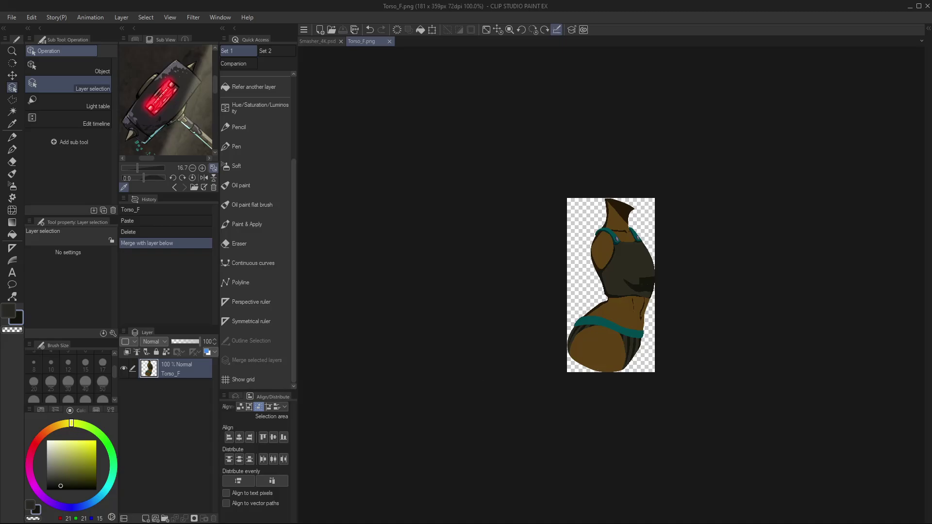
# - Switch back to DragonBones, check the restored torso on the character, and save the project
pyautogui.hotkey('alt', 'Tab')
pyautogui.scroll(4, 500, 190)
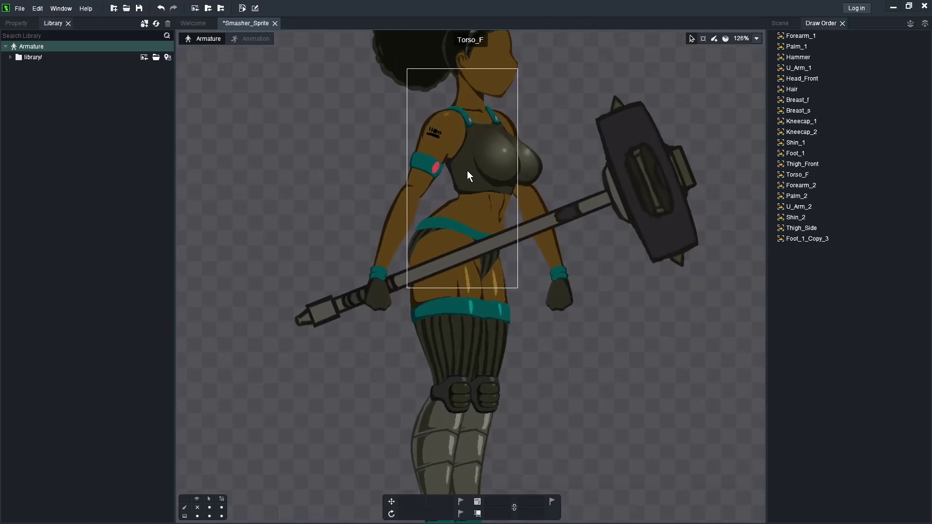
pyautogui.scroll(-4, 467, 170)
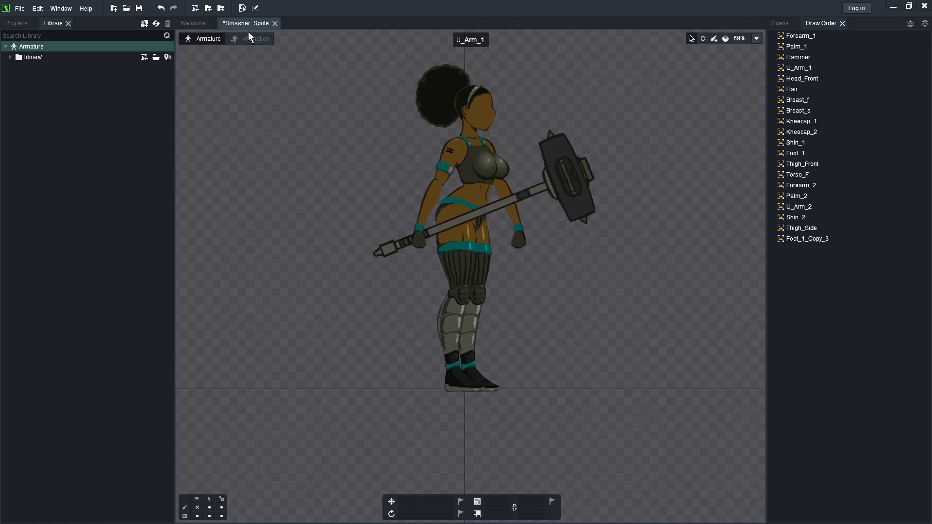
pyautogui.hotkey('ctrl', 's')
# - Enter Animation mode, make the bones visible again, and show the scene hierarchy
pyautogui.click(255, 40)
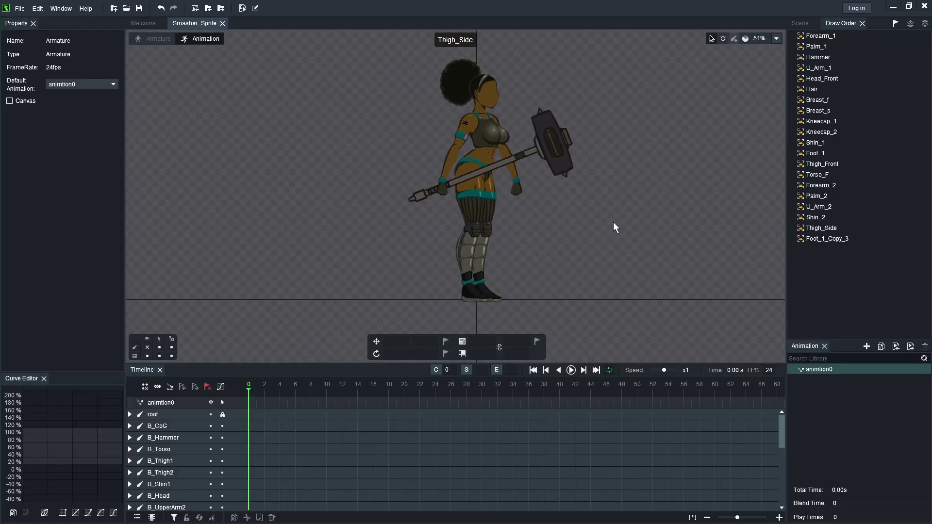
pyautogui.moveTo(614, 223); pyautogui.dragTo(578, 231)
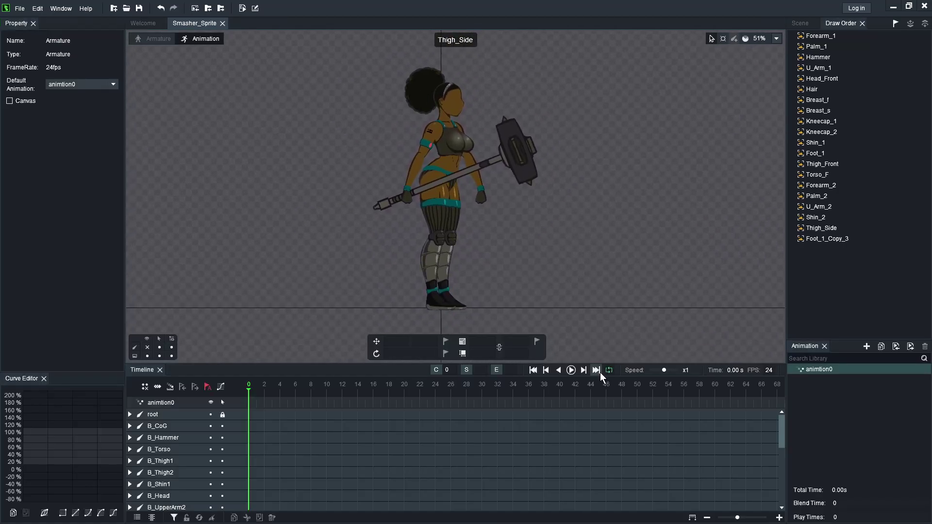
pyautogui.click(147, 348)
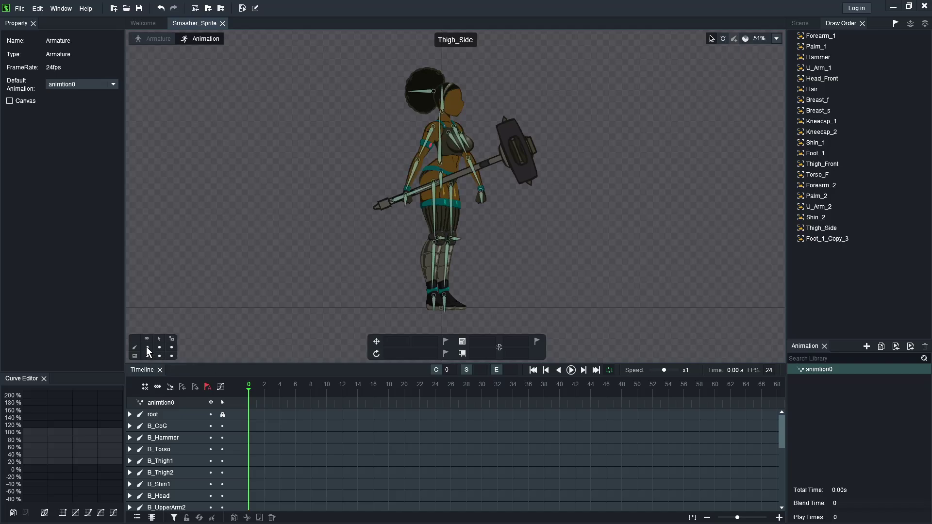
pyautogui.click(800, 23)
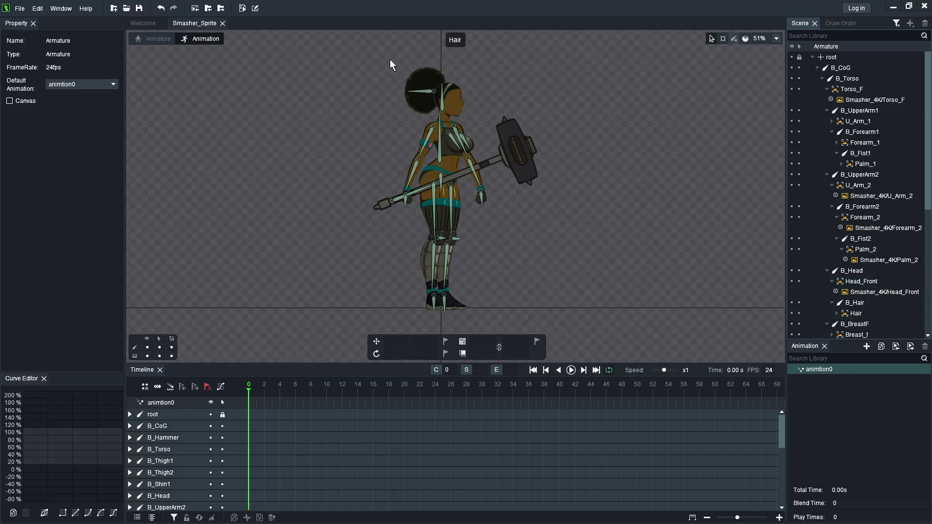
# - Select the whole character with the hammer, add keyframes for all its bones and slots at frame 0, and deselect
pyautogui.moveTo(369, 67); pyautogui.dragTo(555, 315)
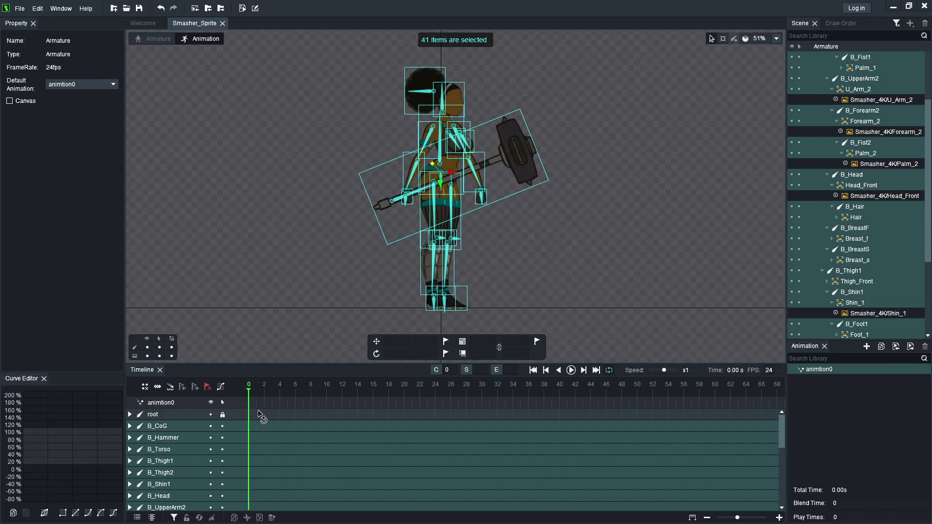
pyautogui.press('k')
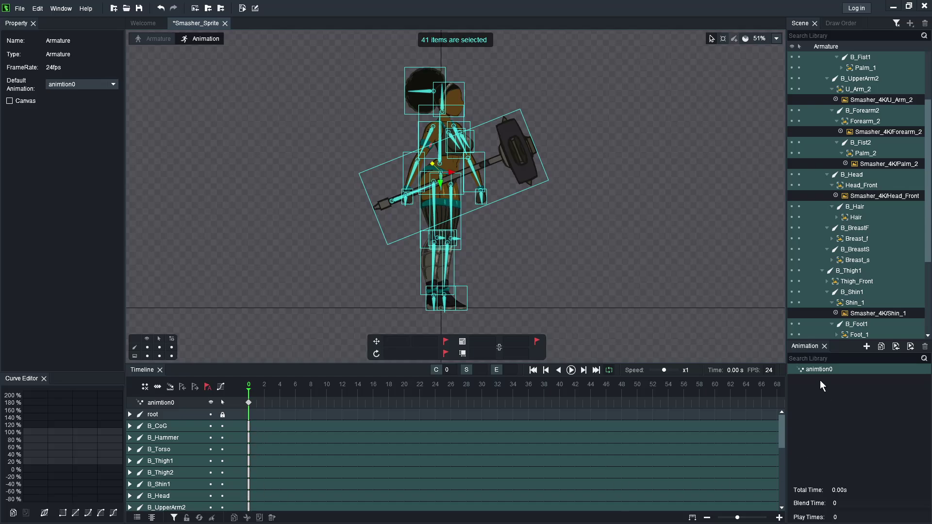
pyautogui.click(669, 276)
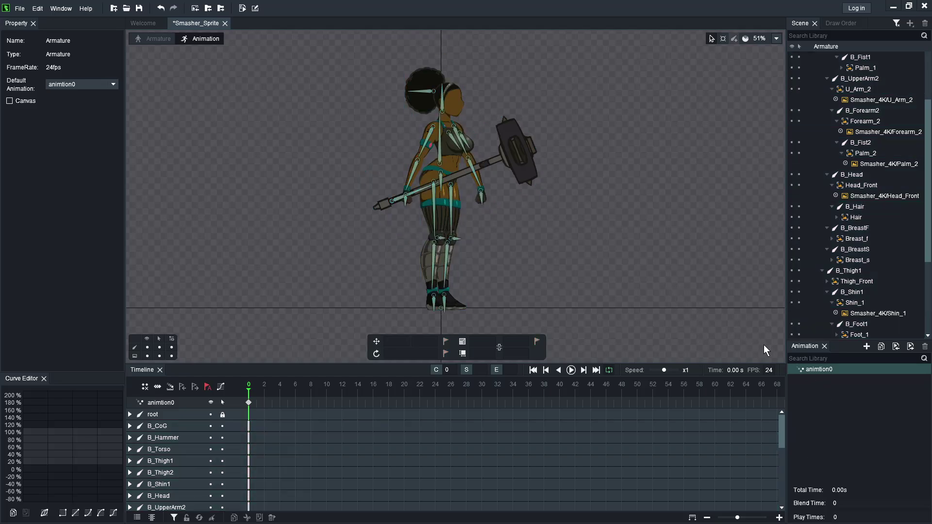
# - Rename the animation to base and save the project
pyautogui.rightClick(818, 369)
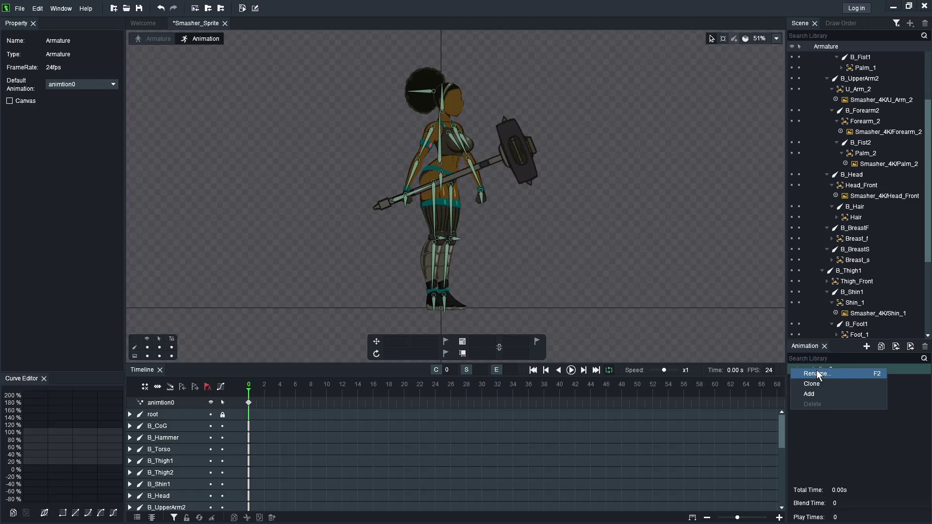
pyautogui.click(817, 375)
pyautogui.write('base')
pyautogui.press('Return')
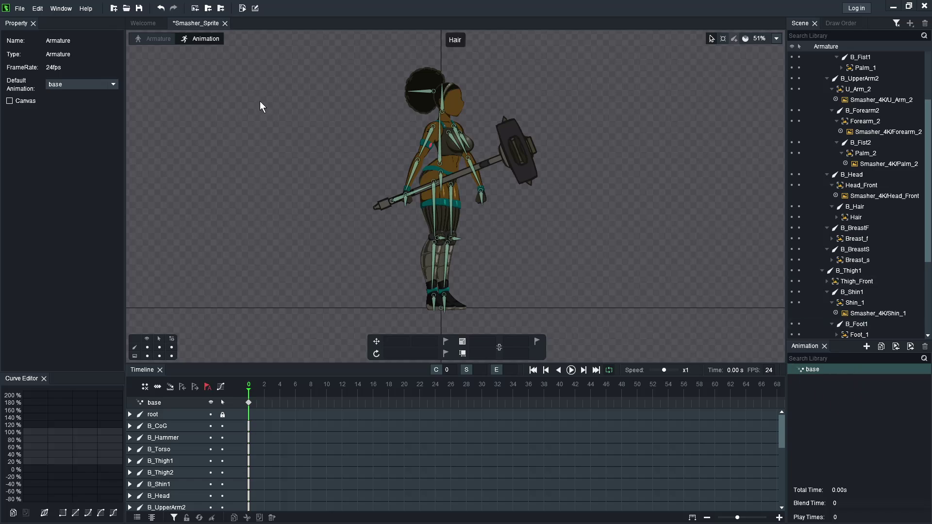
pyautogui.hotkey('ctrl', 's')
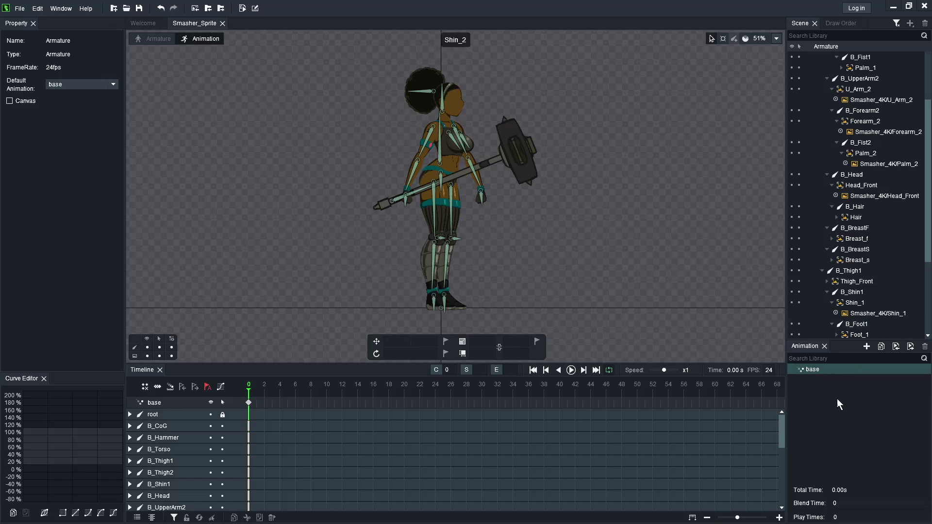
# - Clone the base animation and rename the copy to test
pyautogui.rightClick(828, 367)
pyautogui.click(823, 382)
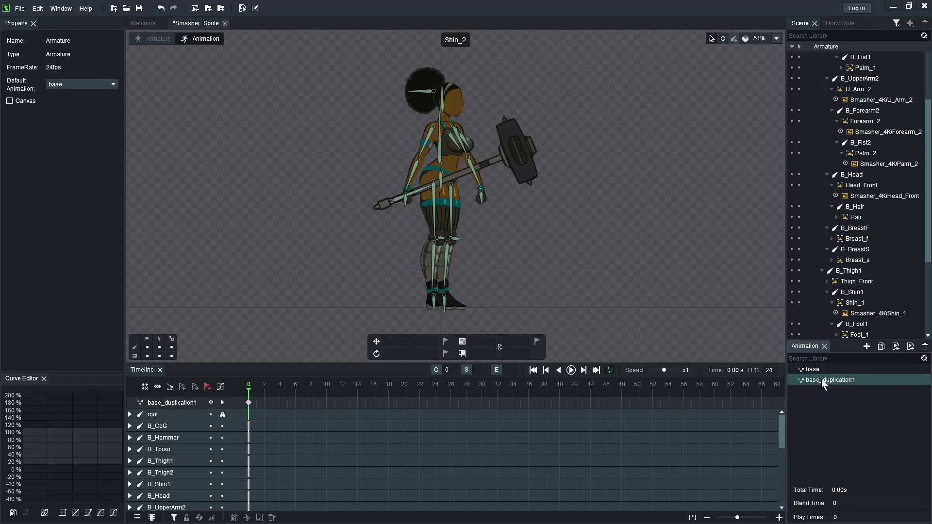
pyautogui.rightClick(823, 382)
pyautogui.click(823, 386)
pyautogui.write('test')
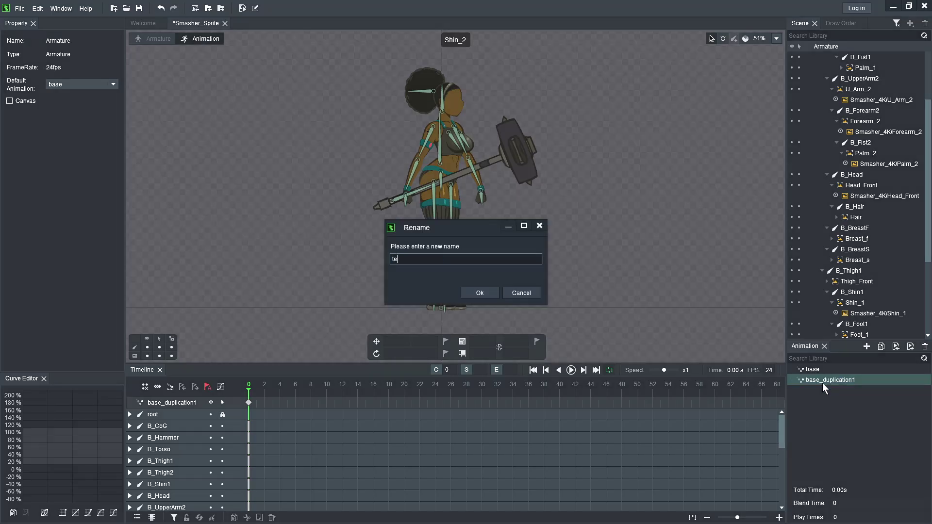
pyautogui.press('Return')
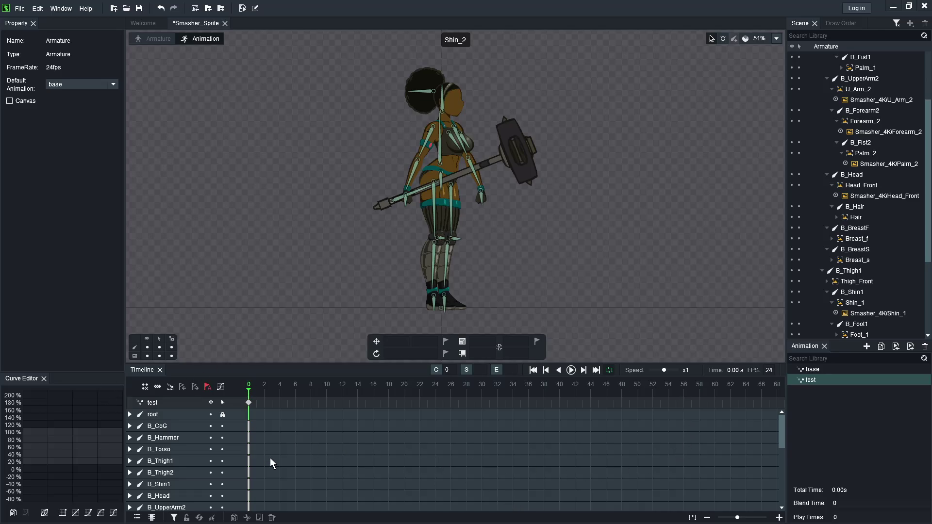
# - Copy the test animation's frame 0 keyframes and paste them at frames 24 and 12
pyautogui.click(249, 401)
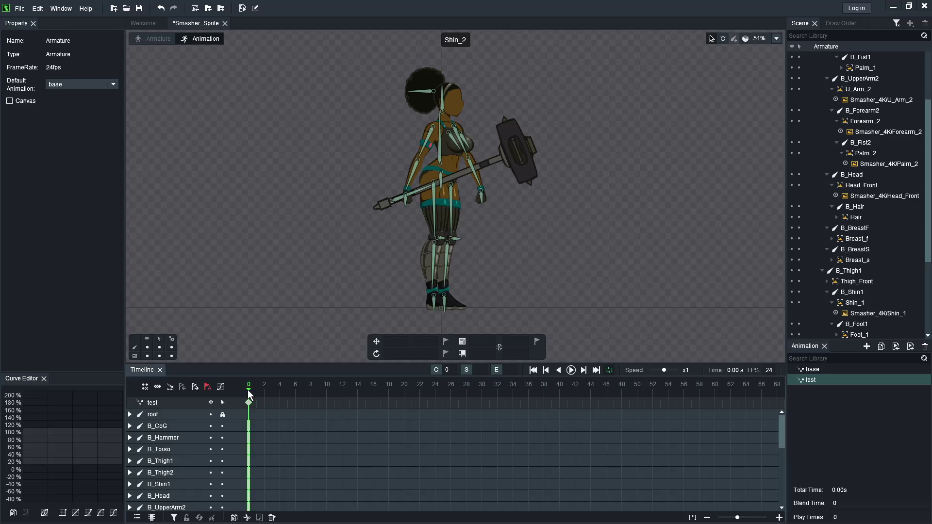
pyautogui.moveTo(249, 395); pyautogui.dragTo(485, 422)
pyautogui.moveTo(483, 389); pyautogui.dragTo(435, 391)
pyautogui.click(250, 403)
pyautogui.click(435, 392)
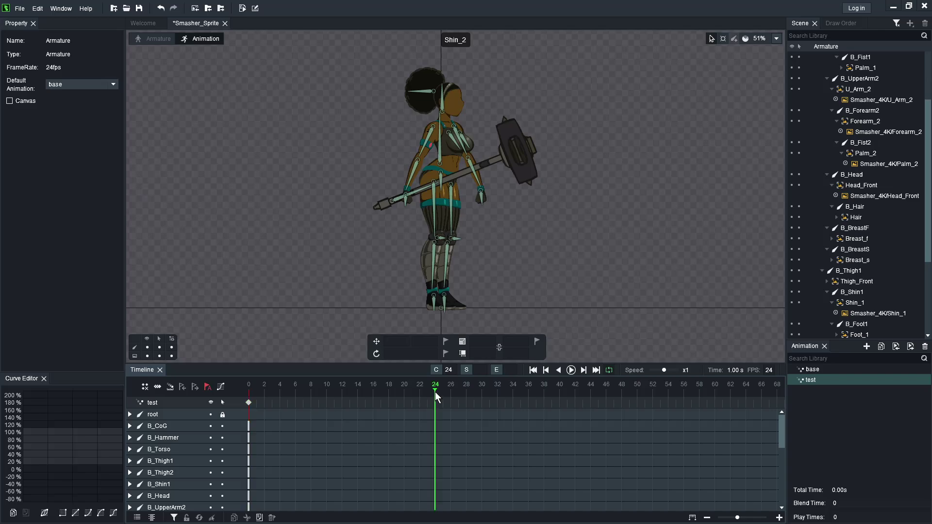
pyautogui.moveTo(435, 394); pyautogui.dragTo(342, 399)
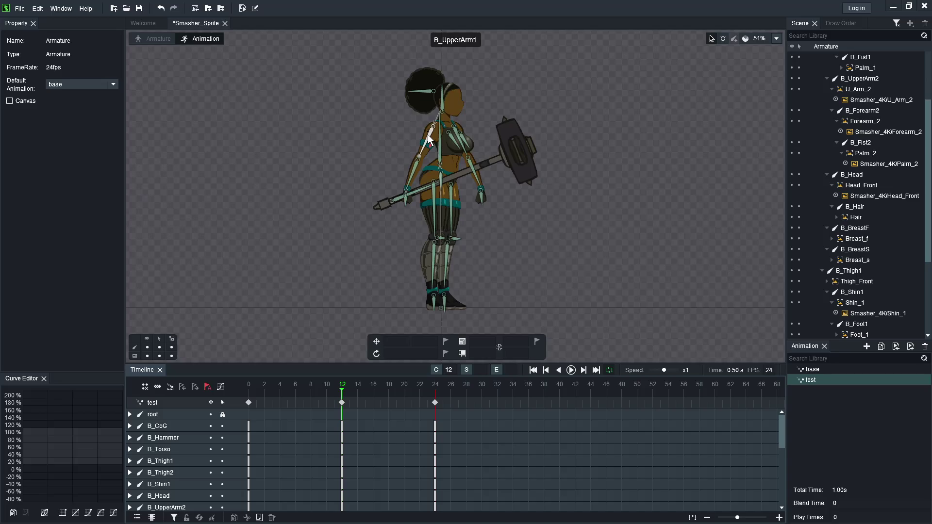
# - At frame 12, raise B_UpperArm1 to about 50° rotation, and rotate B_Hammer to about -144° and move it to the raised hand
pyautogui.moveTo(428, 135); pyautogui.dragTo(480, 78)
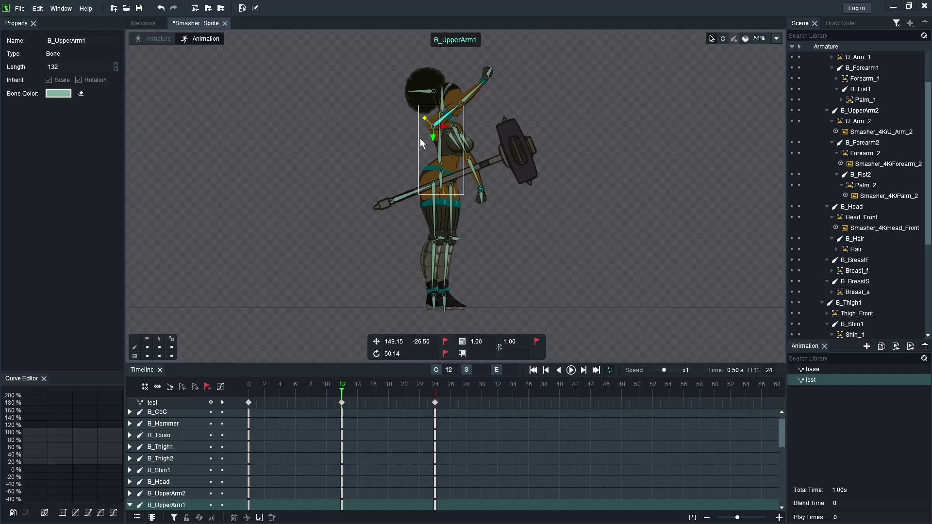
pyautogui.moveTo(421, 138); pyautogui.dragTo(447, 138)
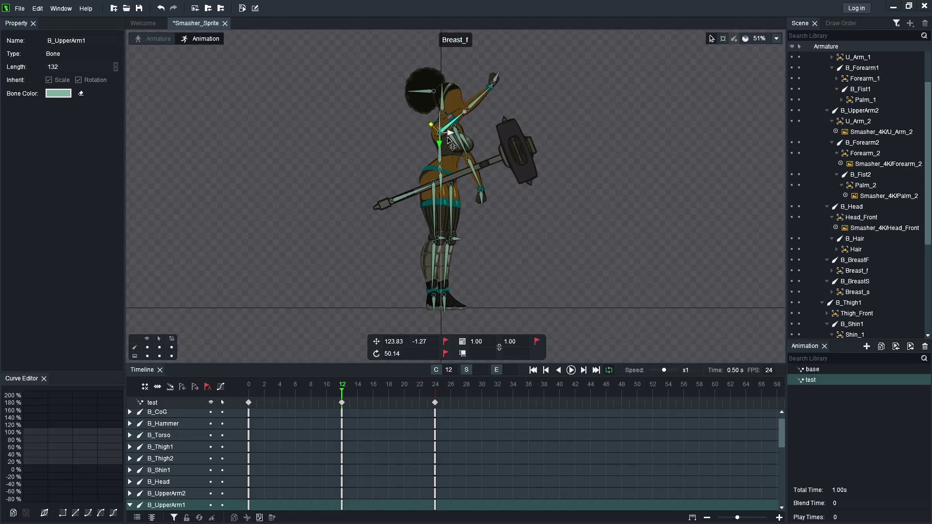
pyautogui.click(379, 215)
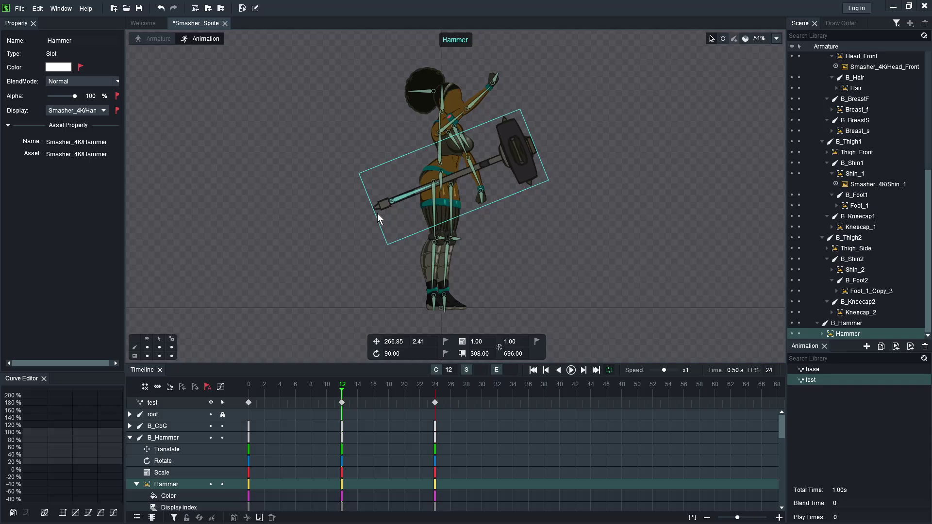
pyautogui.moveTo(400, 196); pyautogui.dragTo(499, 323)
pyautogui.moveTo(381, 195); pyautogui.dragTo(491, 83)
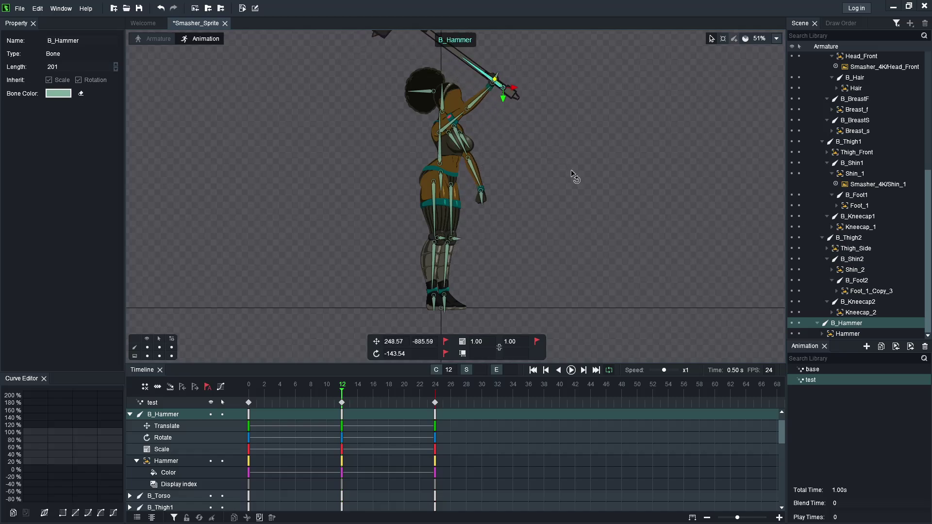
pyautogui.scroll(-2, 583, 189)
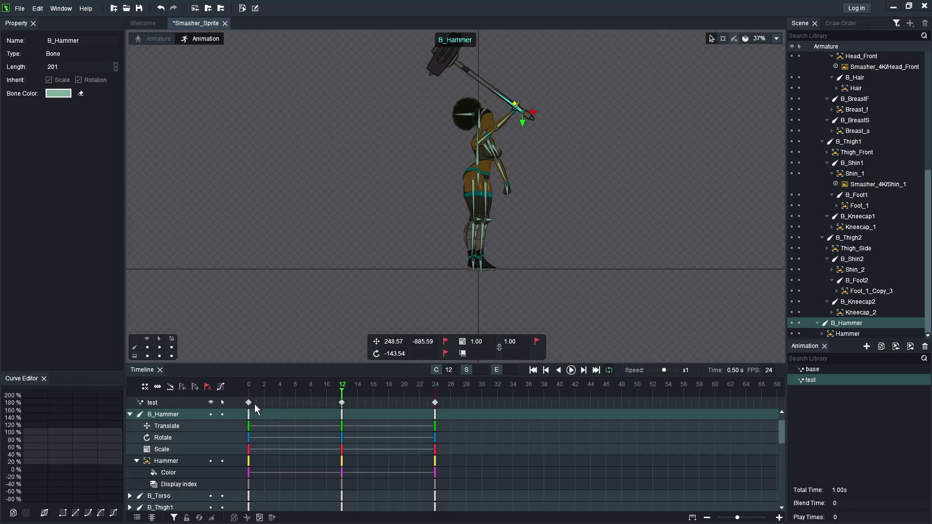
# - Scrub the test animation back to frame 0 to preview the swing, and return to Armature mode at the hammer's grip
pyautogui.moveTo(343, 391); pyautogui.dragTo(248, 437)
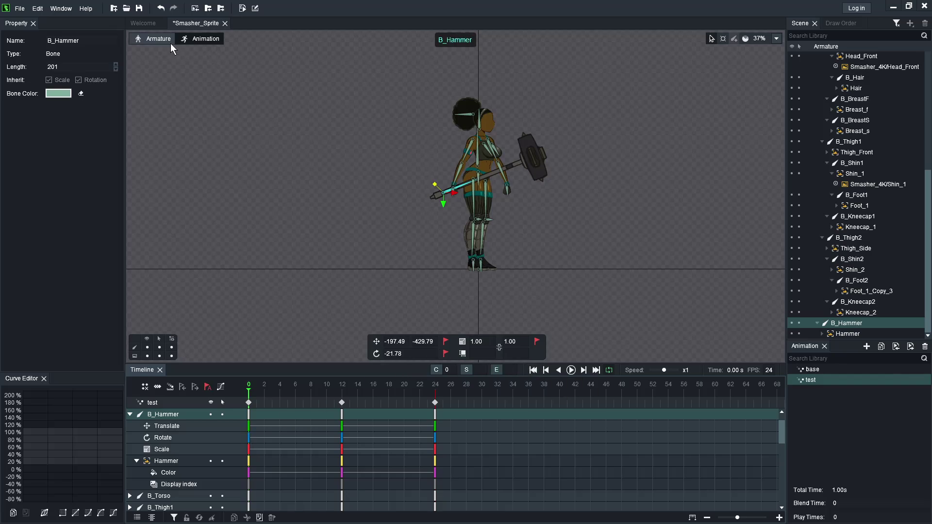
pyautogui.click(158, 40)
pyautogui.scroll(6, 466, 262)
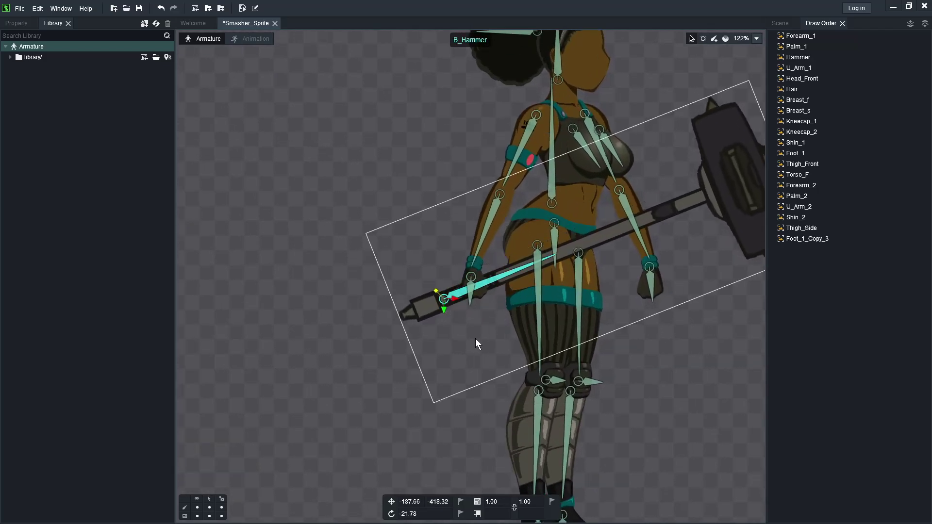
# - Parent the B_Hammer bone to B_Fist1 and show the armature's scene hierarchy
pyautogui.click(487, 285)
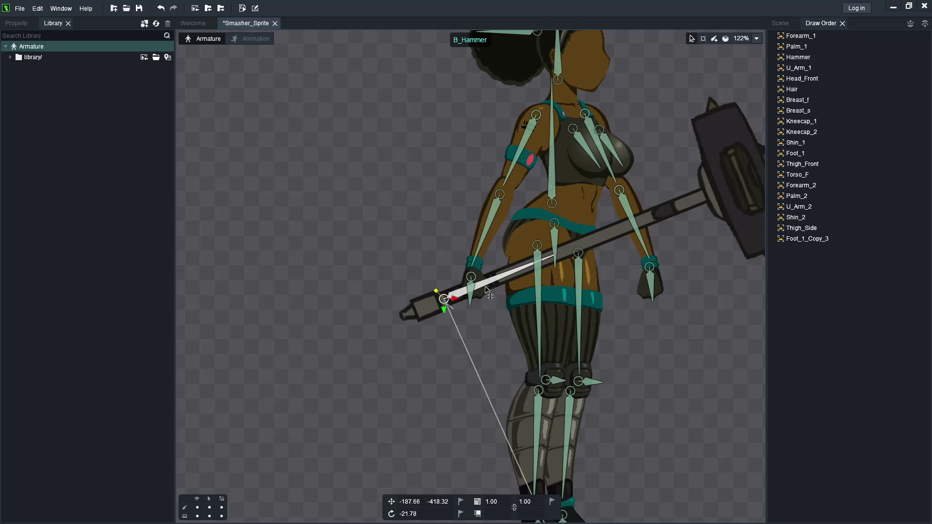
pyautogui.press('n')
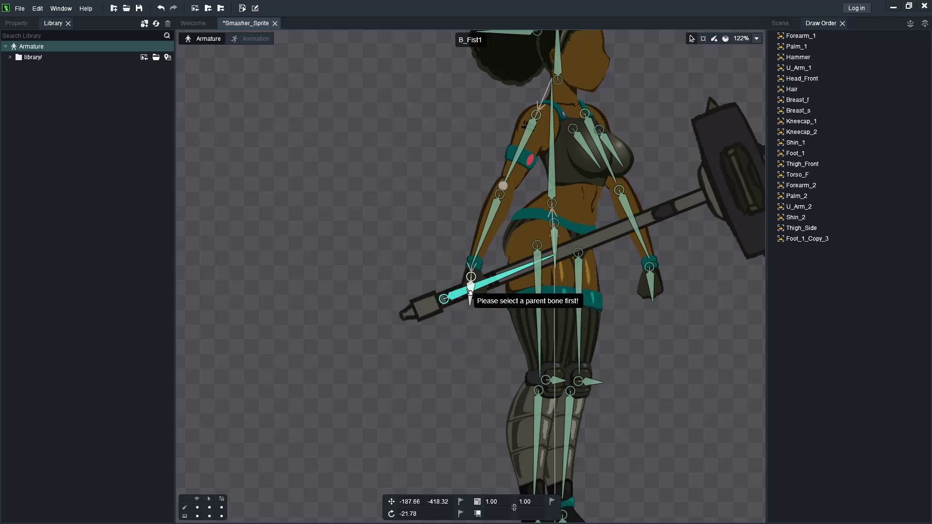
pyautogui.press('v')
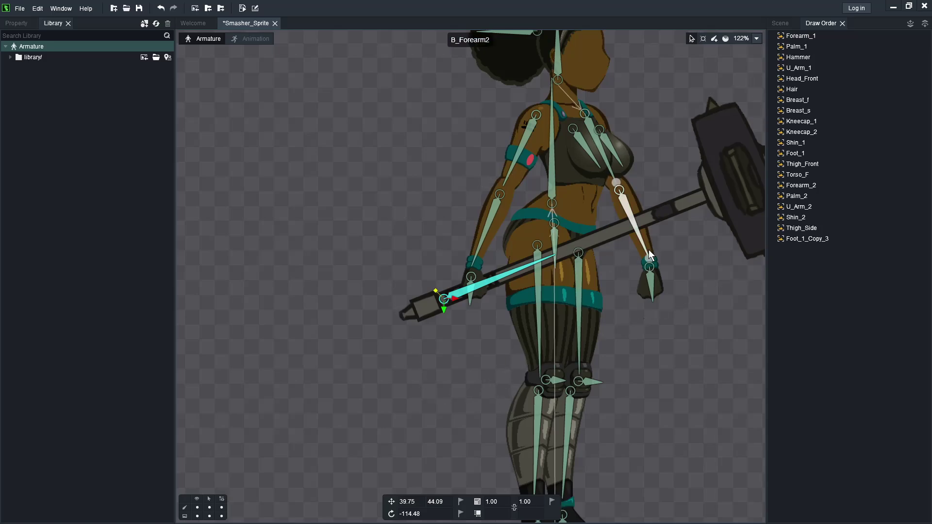
pyautogui.click(781, 23)
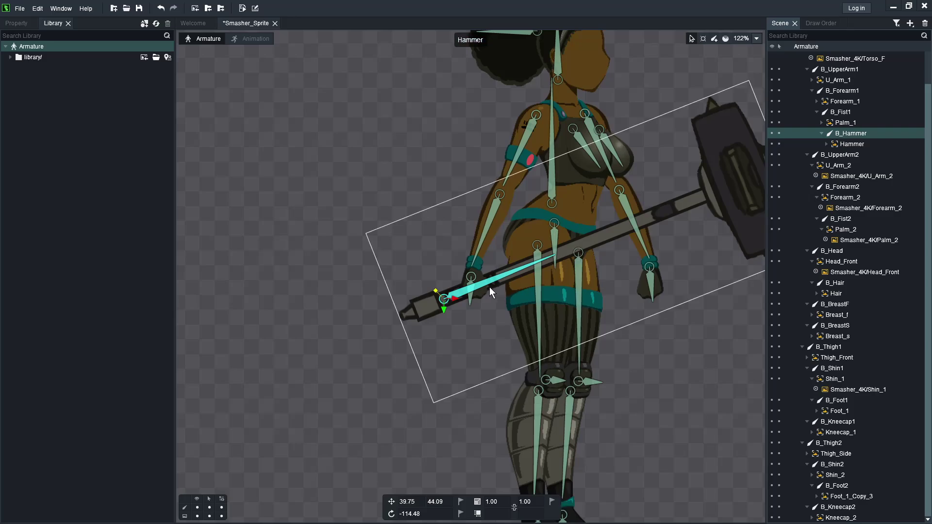
# - Shift B_Forearm1 to about 135.37, -1.11 so it sits closer to the upper arm, and rotate it to about -11.88°
pyautogui.moveTo(473, 304); pyautogui.dragTo(473, 383)
pyautogui.moveTo(484, 237); pyautogui.dragTo(275, 250)
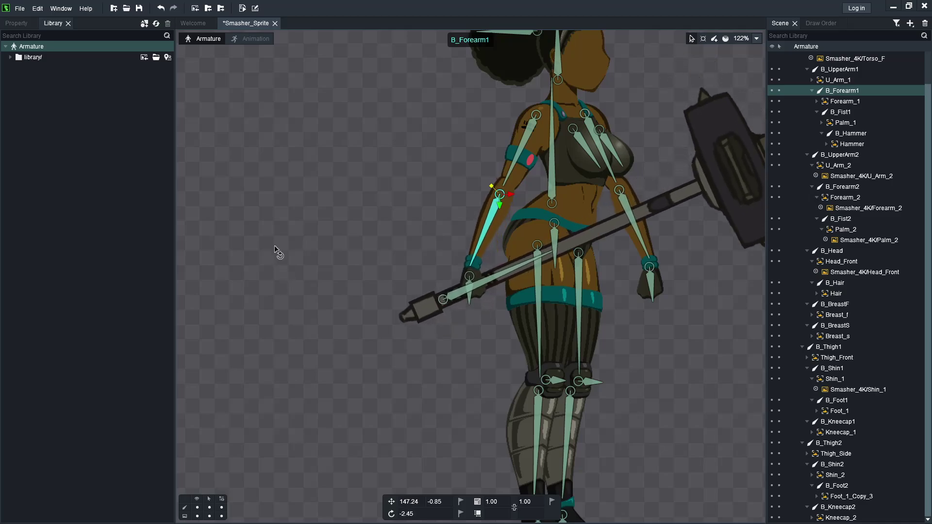
pyautogui.click(500, 222)
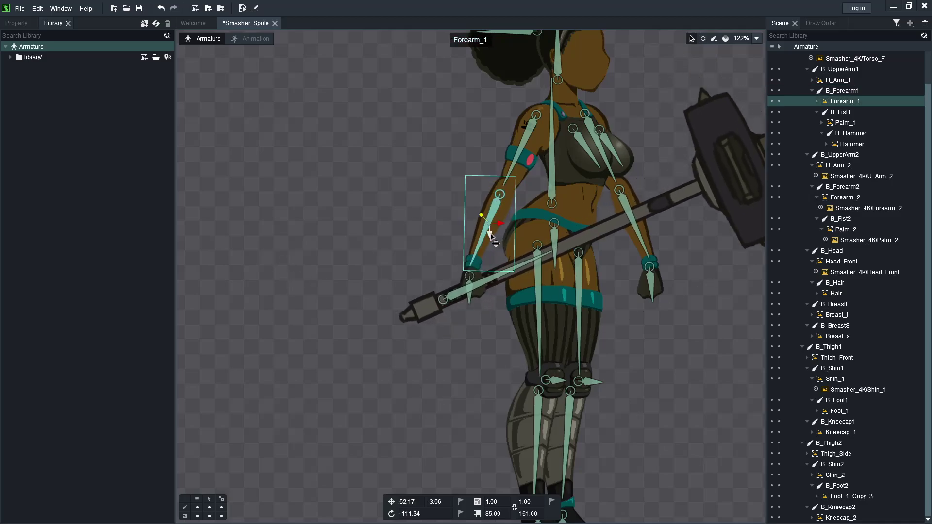
pyautogui.moveTo(491, 233); pyautogui.dragTo(503, 211)
pyautogui.moveTo(350, 275); pyautogui.dragTo(315, 340)
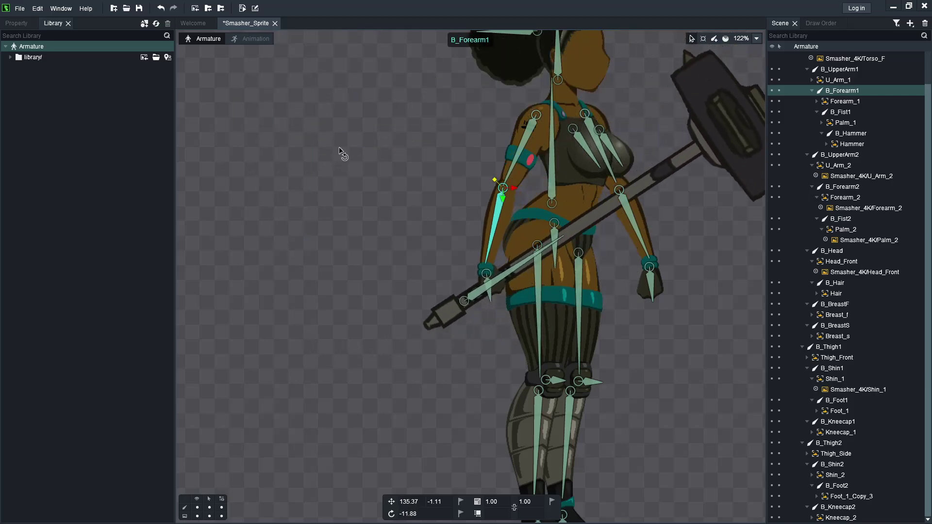
# - In Animation mode, replace the test animation's frame 12 keyframes with a copy of those at frame 0
pyautogui.click(250, 38)
pyautogui.scroll(-5, 413, 334)
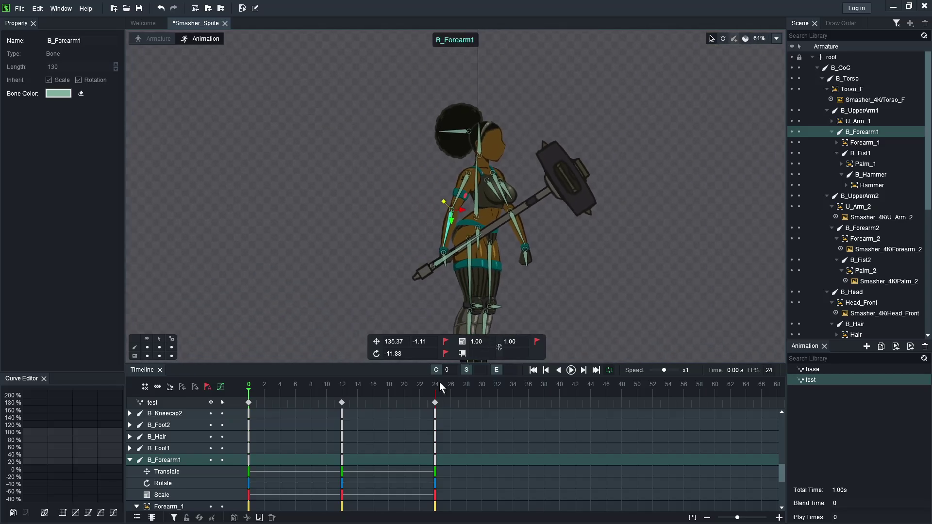
pyautogui.moveTo(250, 398); pyautogui.dragTo(432, 420)
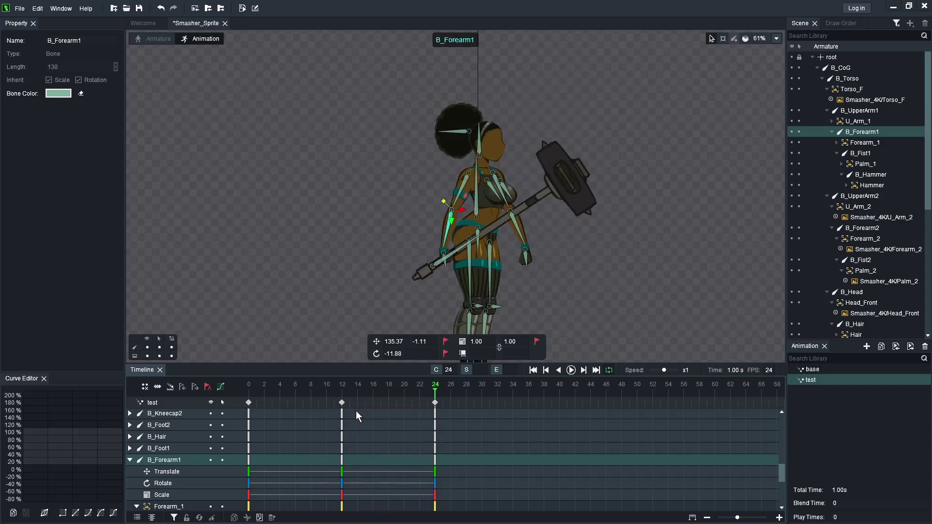
pyautogui.click(343, 403)
pyautogui.press('Delete')
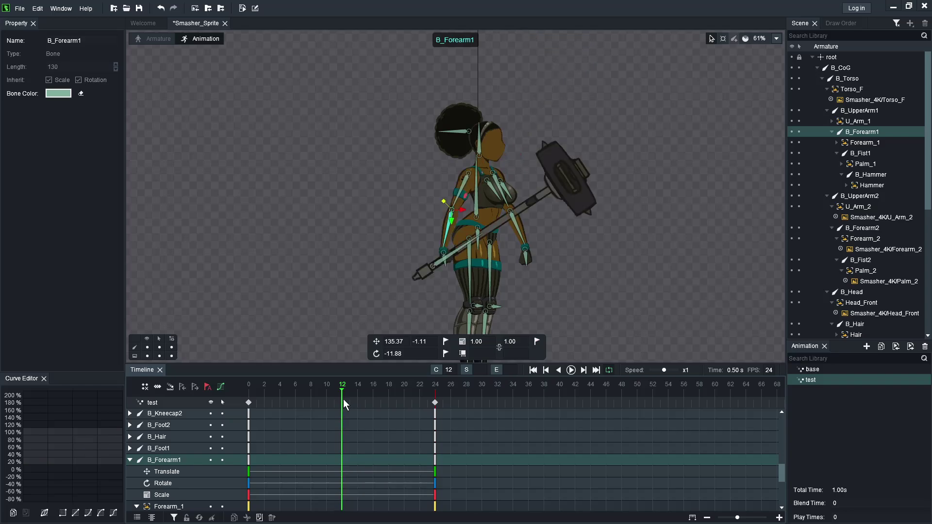
pyautogui.click(249, 404)
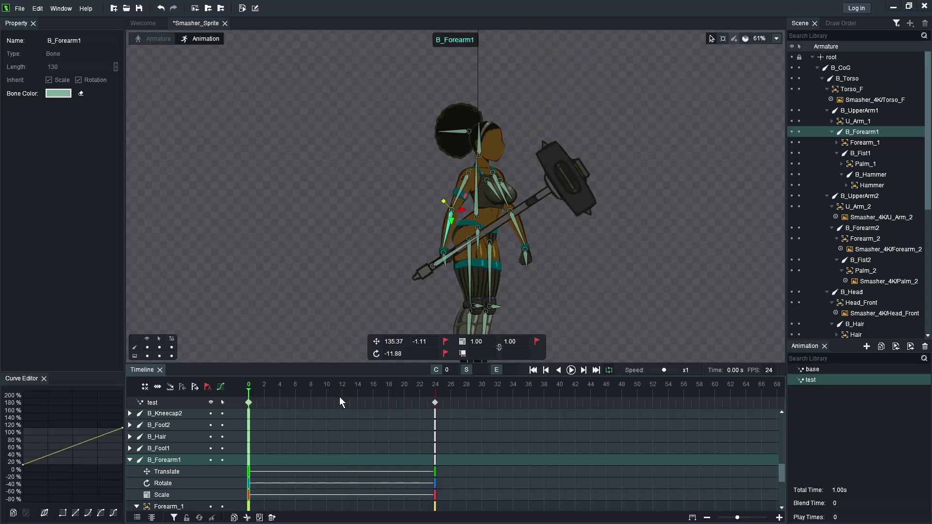
pyautogui.click(342, 403)
pyautogui.hotkey('ctrl', 'v')
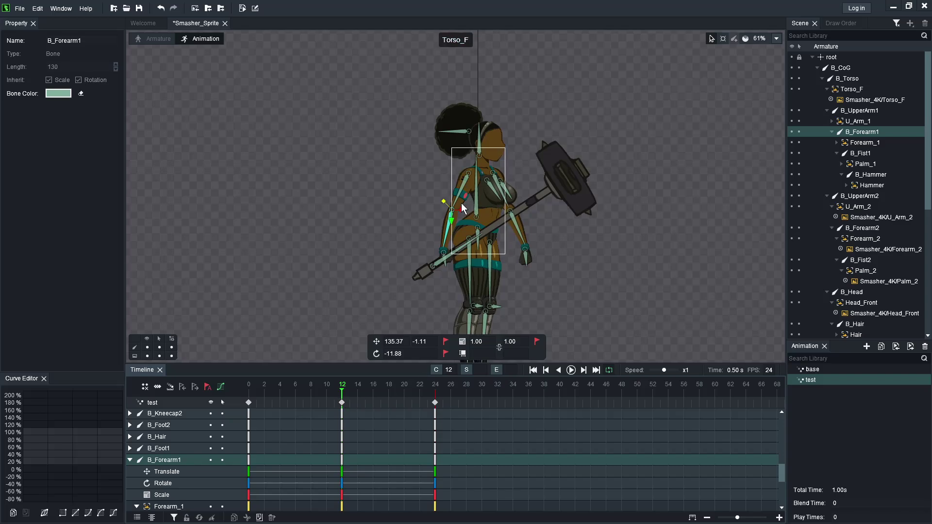
# - At frame 12, raise B_UpperArm1 to about 93° at position 128.91, -16.58, and bend B_Forearm1 to about -86°
pyautogui.moveTo(463, 191); pyautogui.dragTo(529, 206)
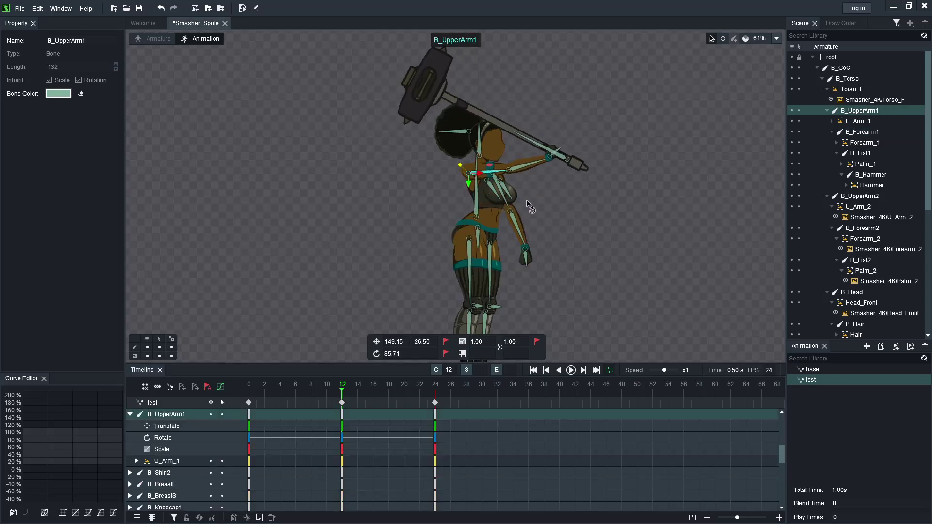
pyautogui.click(522, 174)
pyautogui.moveTo(600, 228); pyautogui.dragTo(547, 150)
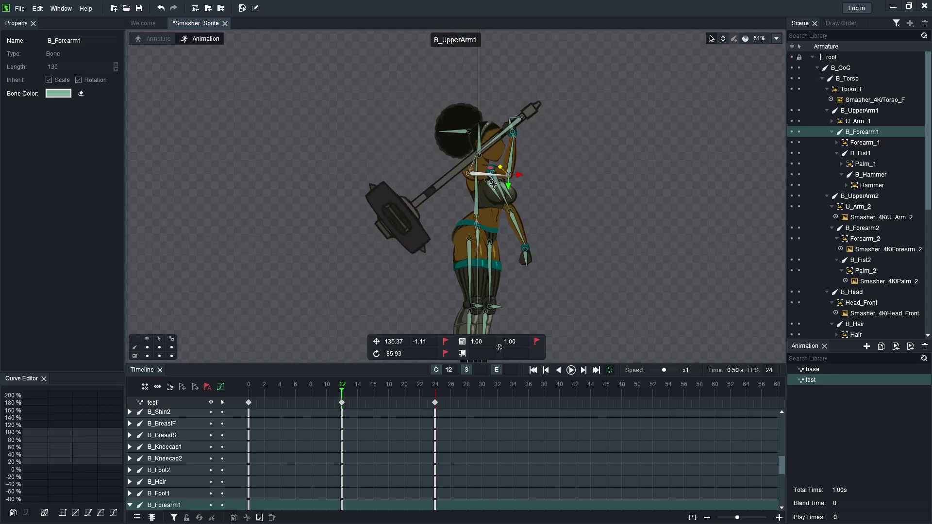
pyautogui.moveTo(492, 183); pyautogui.dragTo(495, 188)
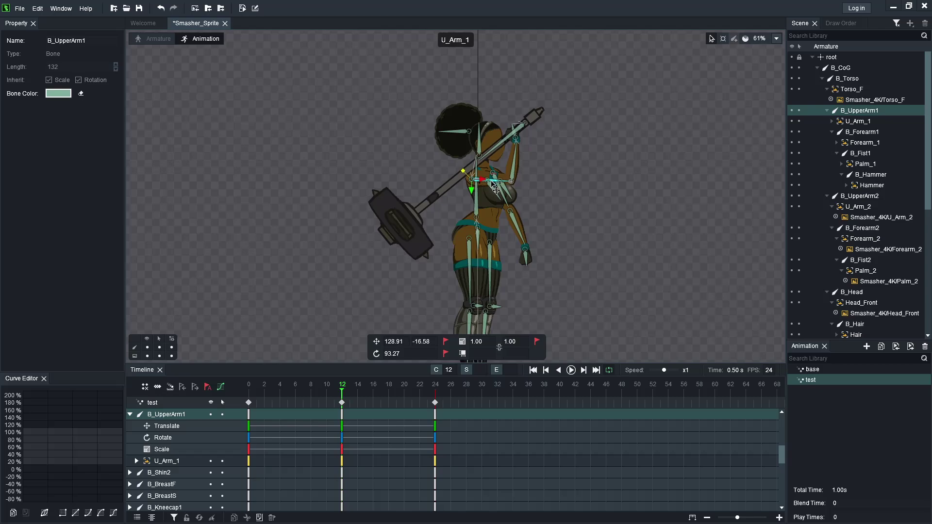
# - Scrub and play the test animation to check the arm and hammer swing, then return to frame 0
pyautogui.scroll(-3, 587, 250)
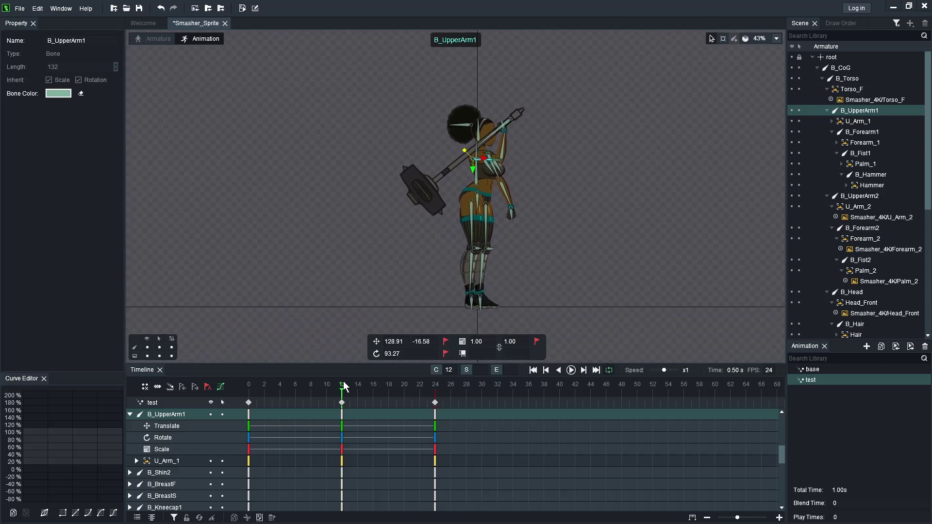
pyautogui.moveTo(344, 386); pyautogui.dragTo(443, 388)
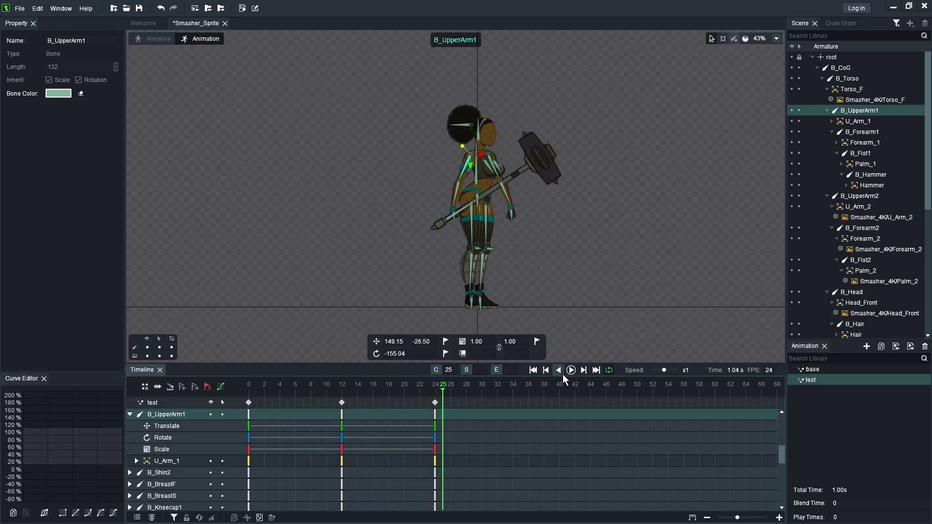
pyautogui.click(571, 370)
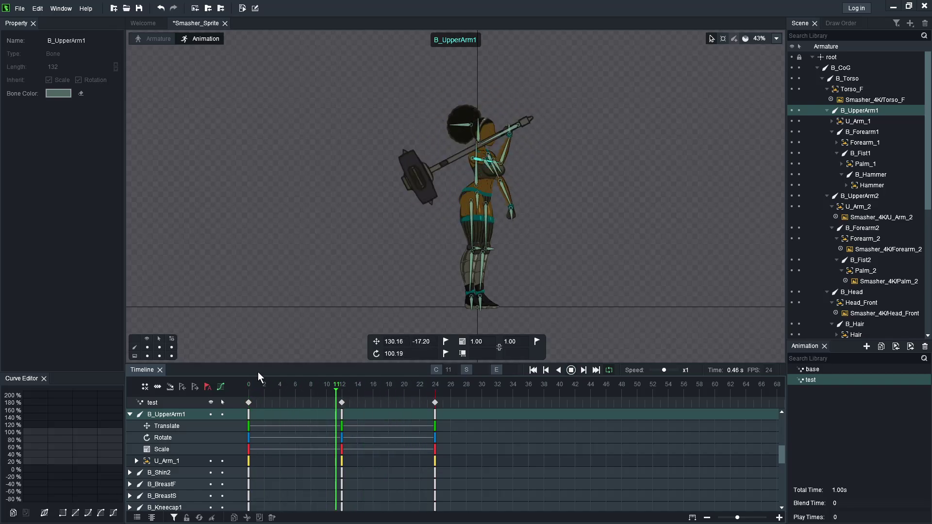
pyautogui.click(677, 310)
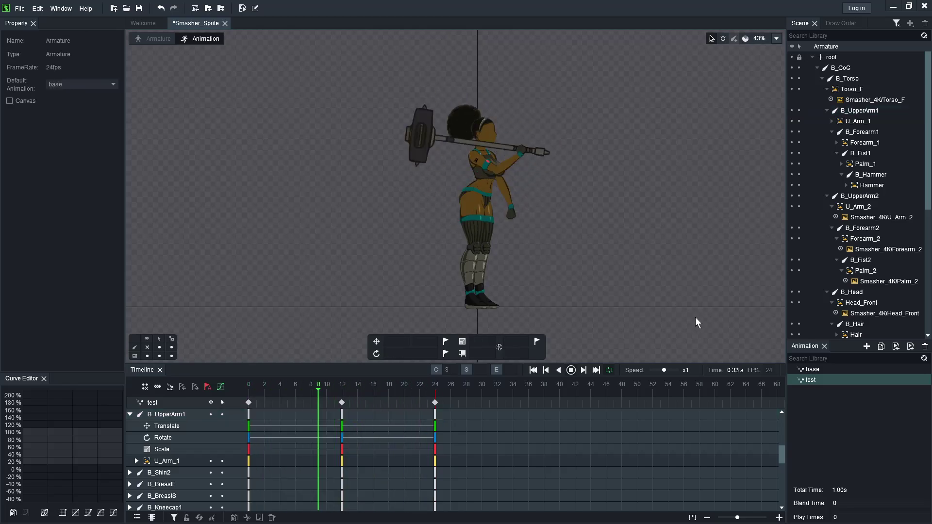
pyautogui.click(570, 371)
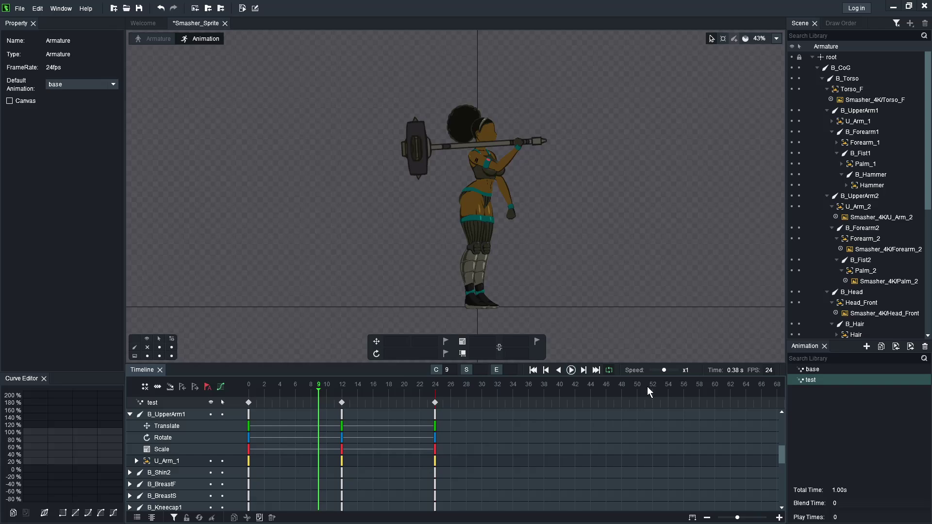
pyautogui.moveTo(319, 394); pyautogui.dragTo(248, 399)
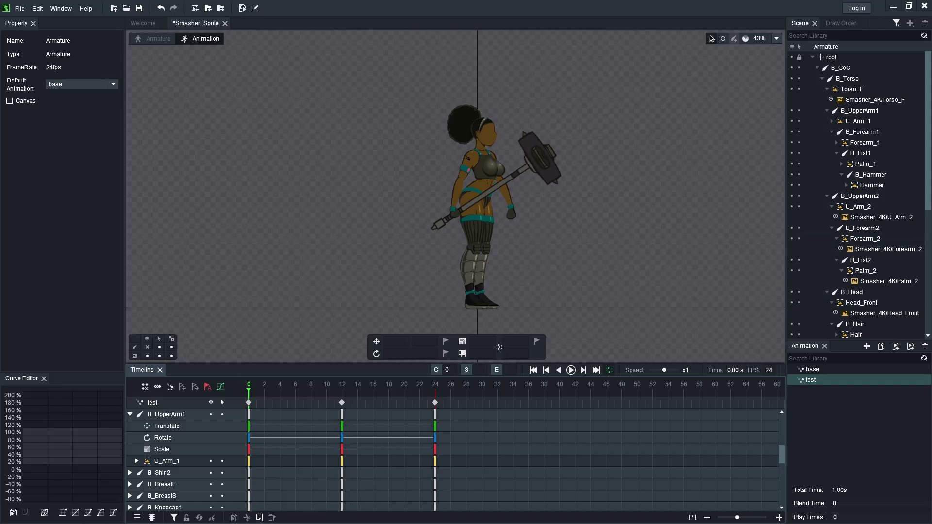
# - Switch to Clip Studio Paint, close Torso_F.png, and view the whole Smasher_4K.psd canvas
pyautogui.click(893, 6)
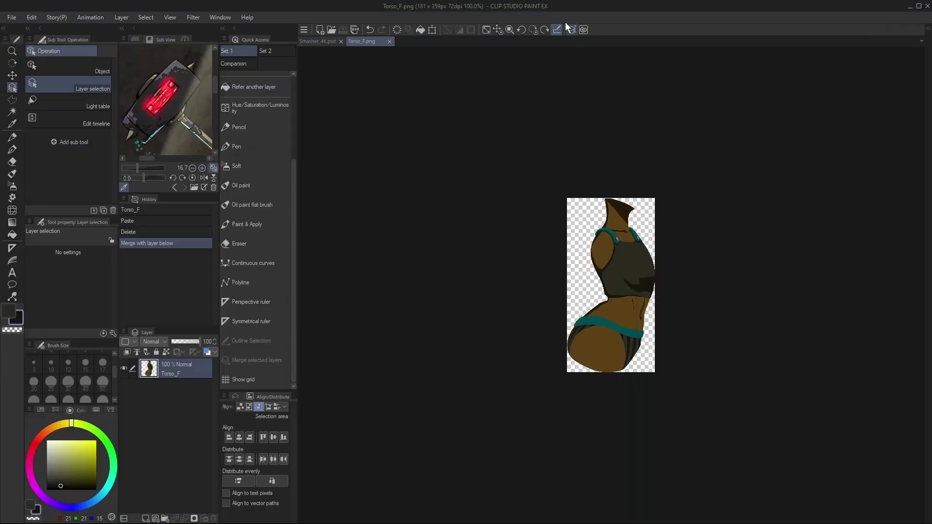
pyautogui.click(390, 41)
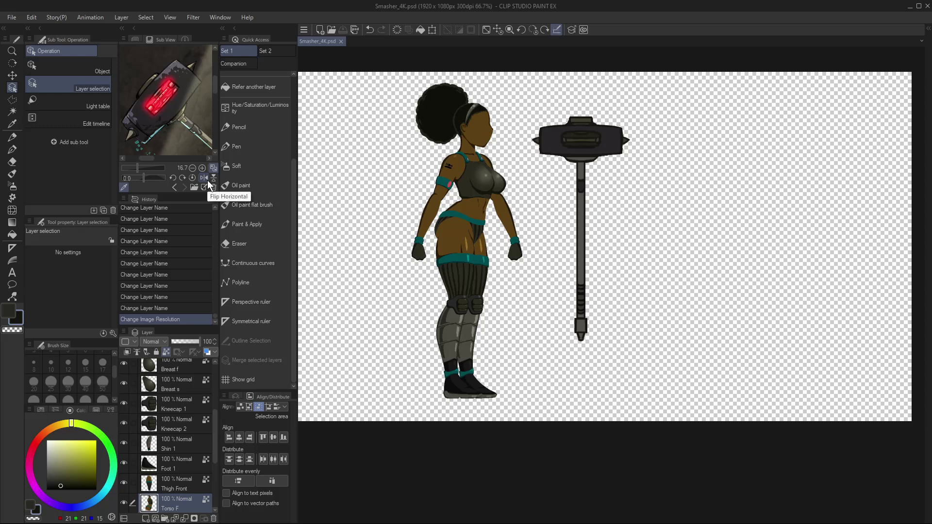
pyautogui.hotkey('ctrl', '0')
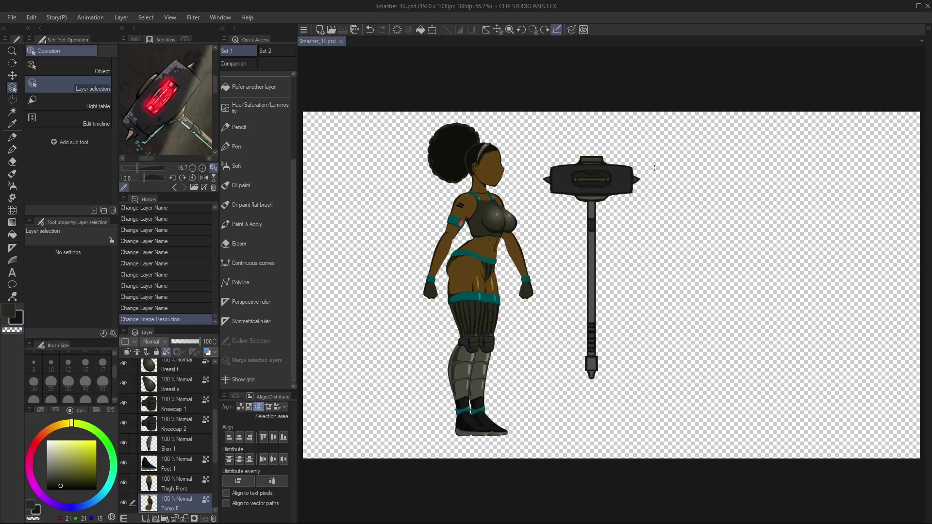